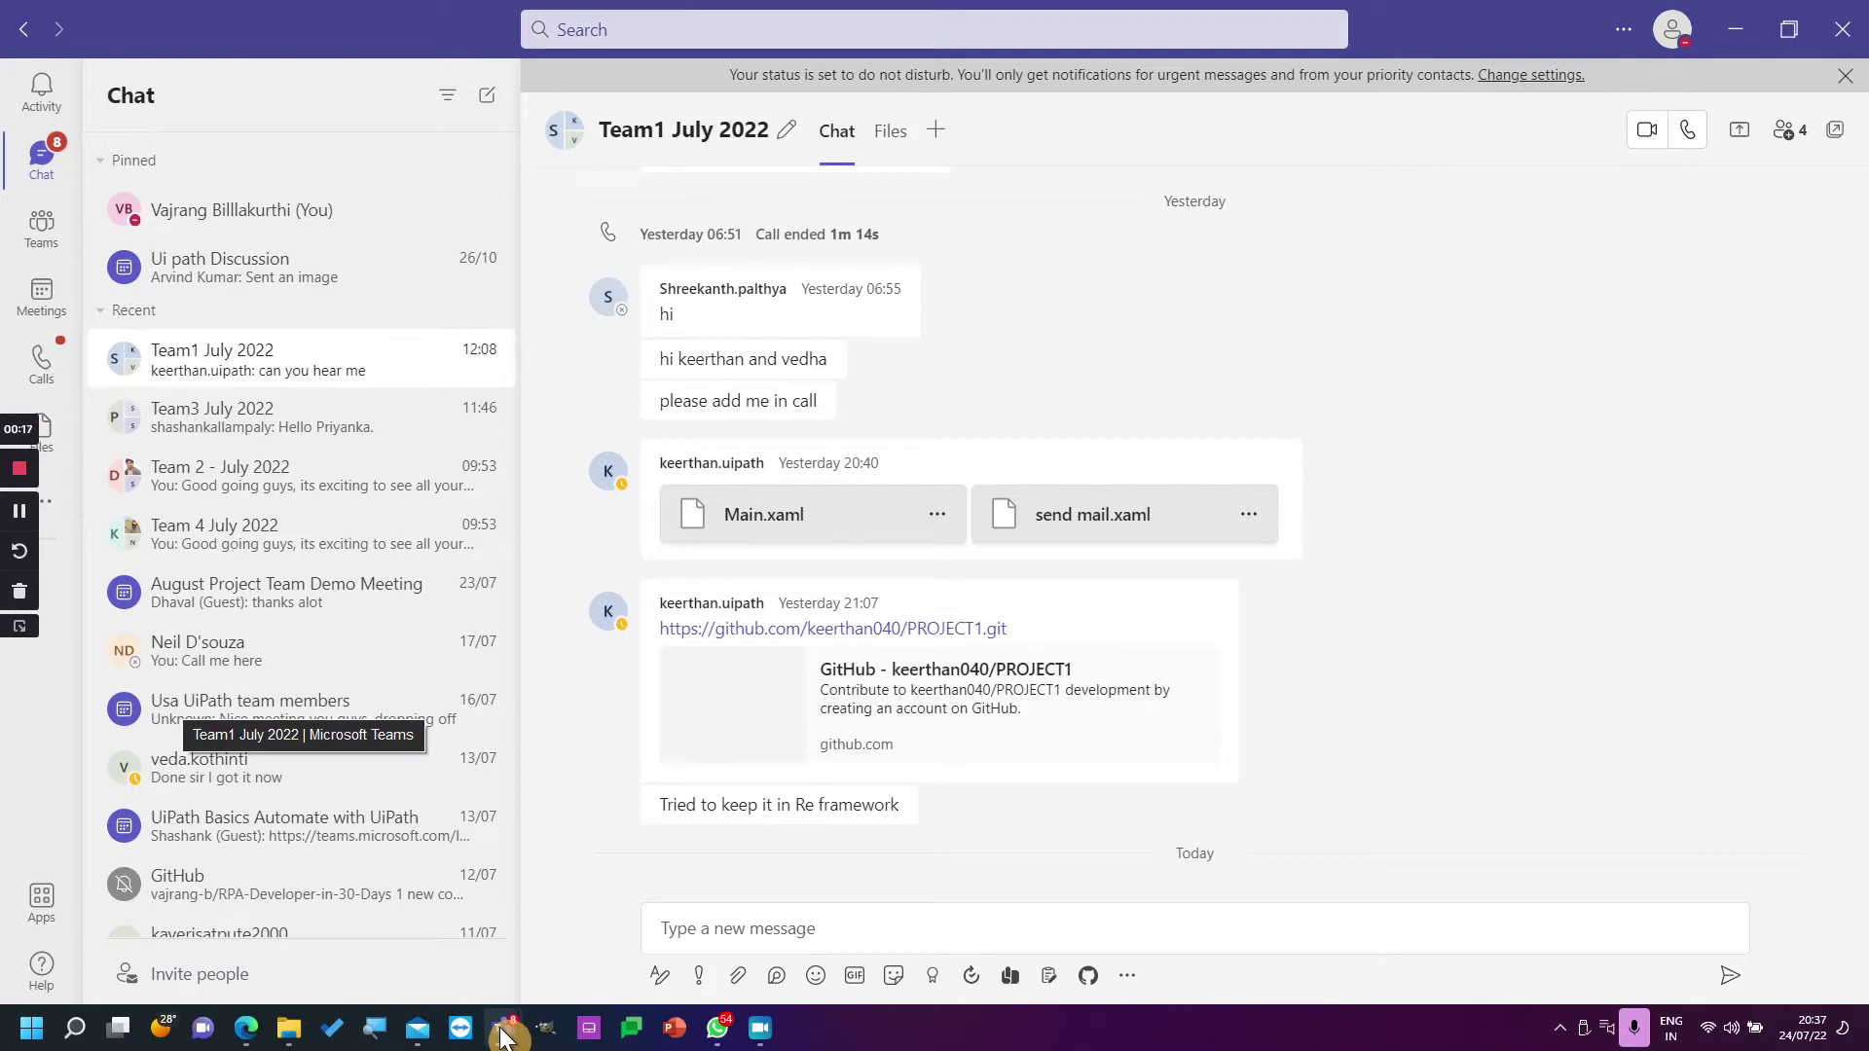
Switch to Outlook mail and view the screenshot attached to the newest Project Completed email.
click(418, 1028)
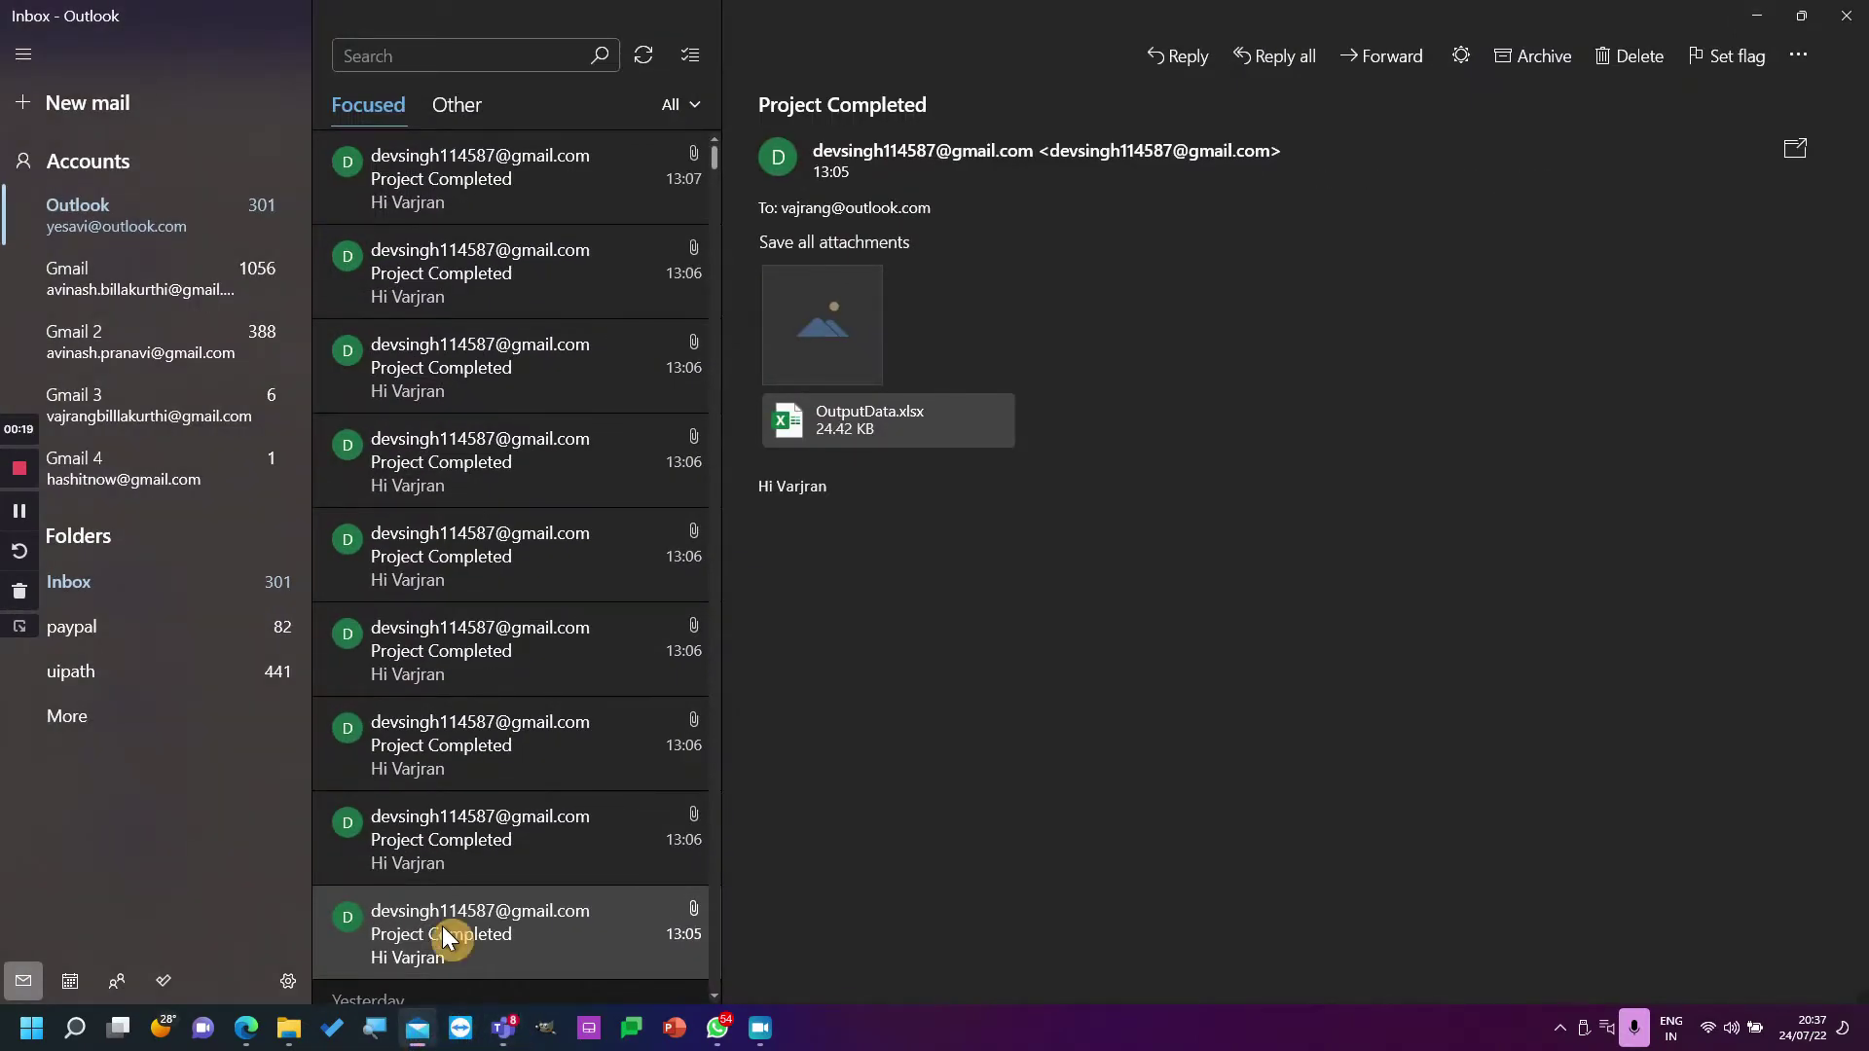
click(568, 179)
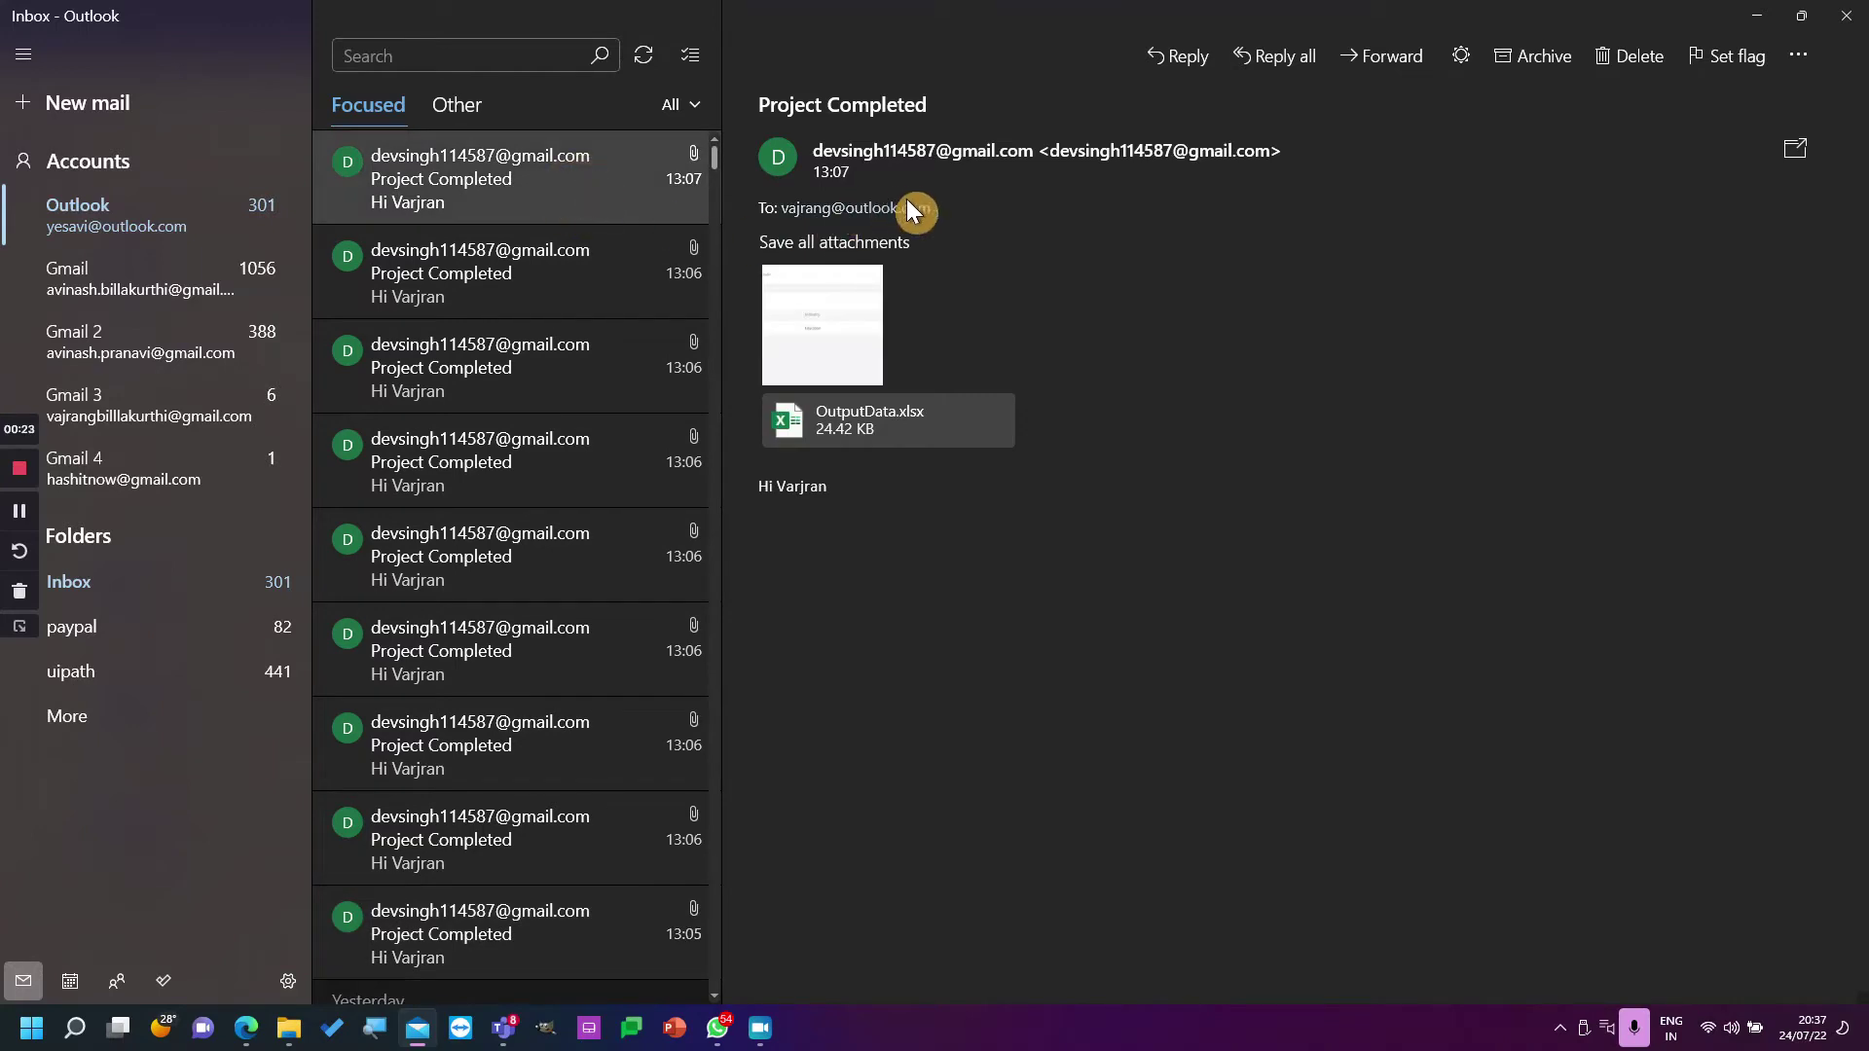
click(865, 348)
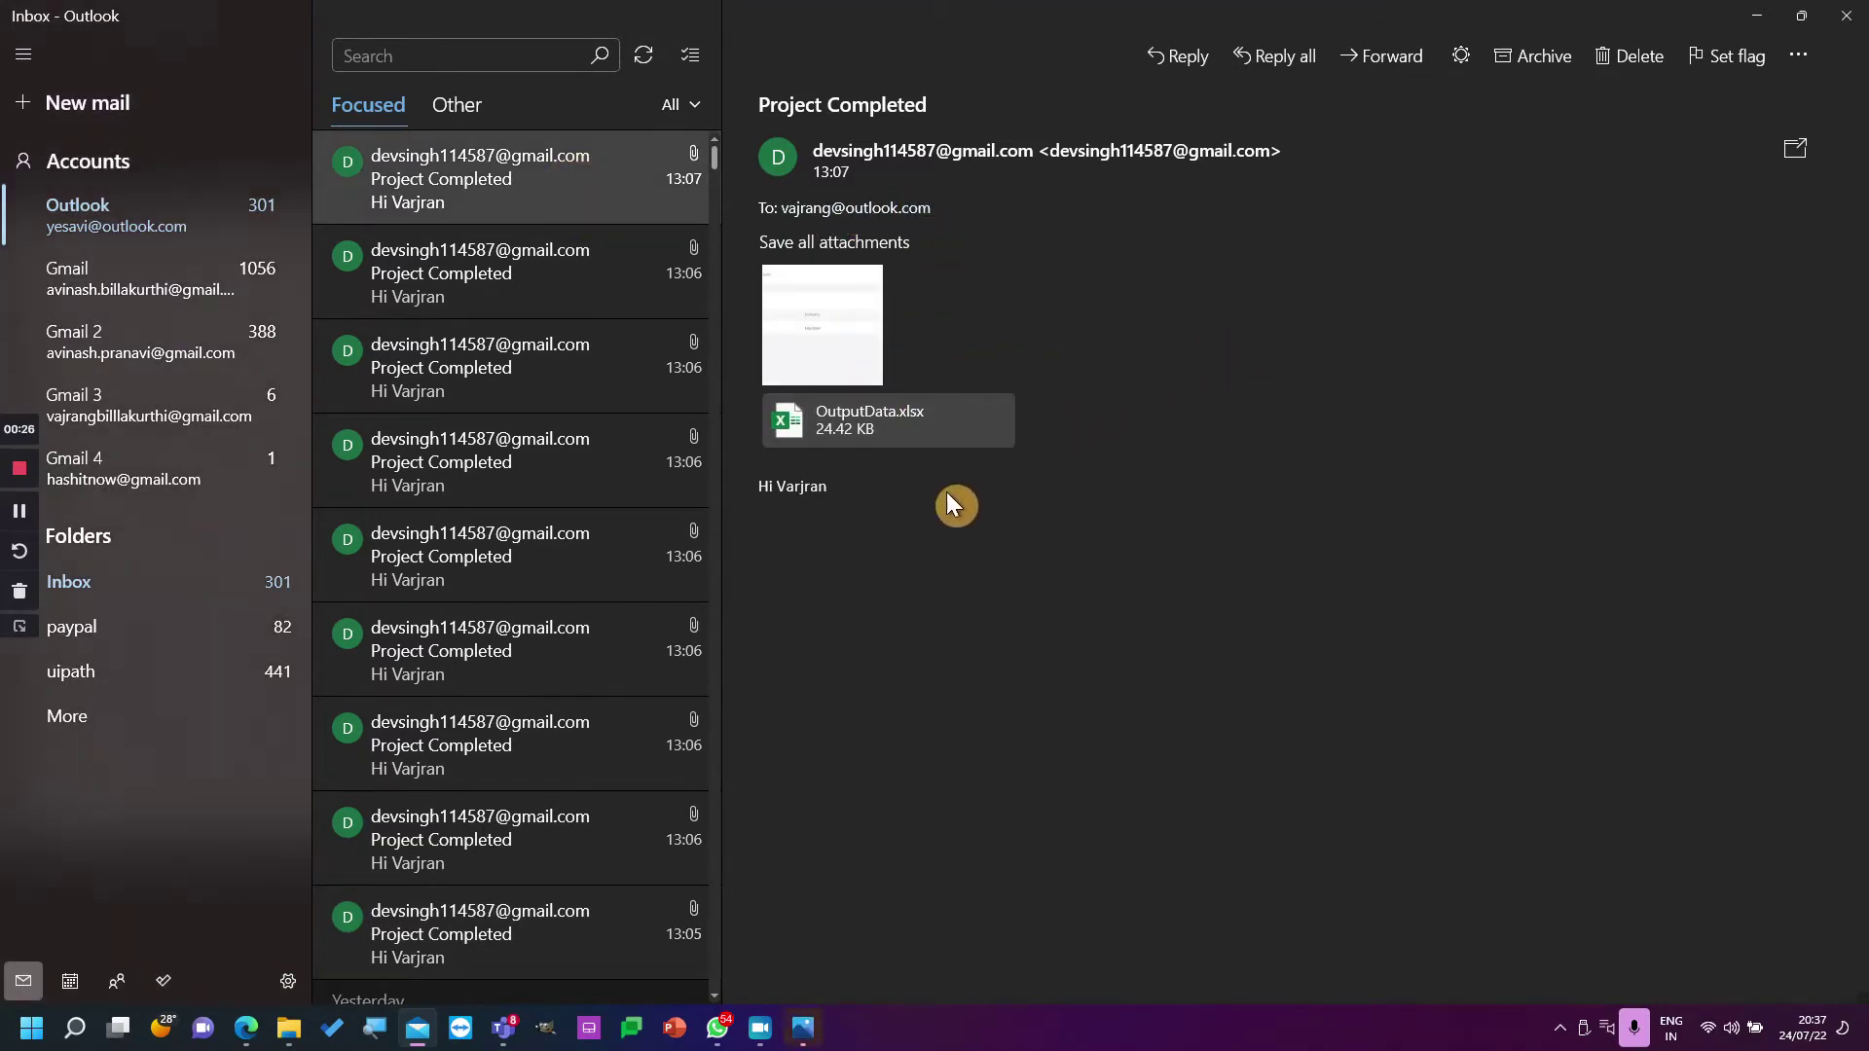
click(804, 1028)
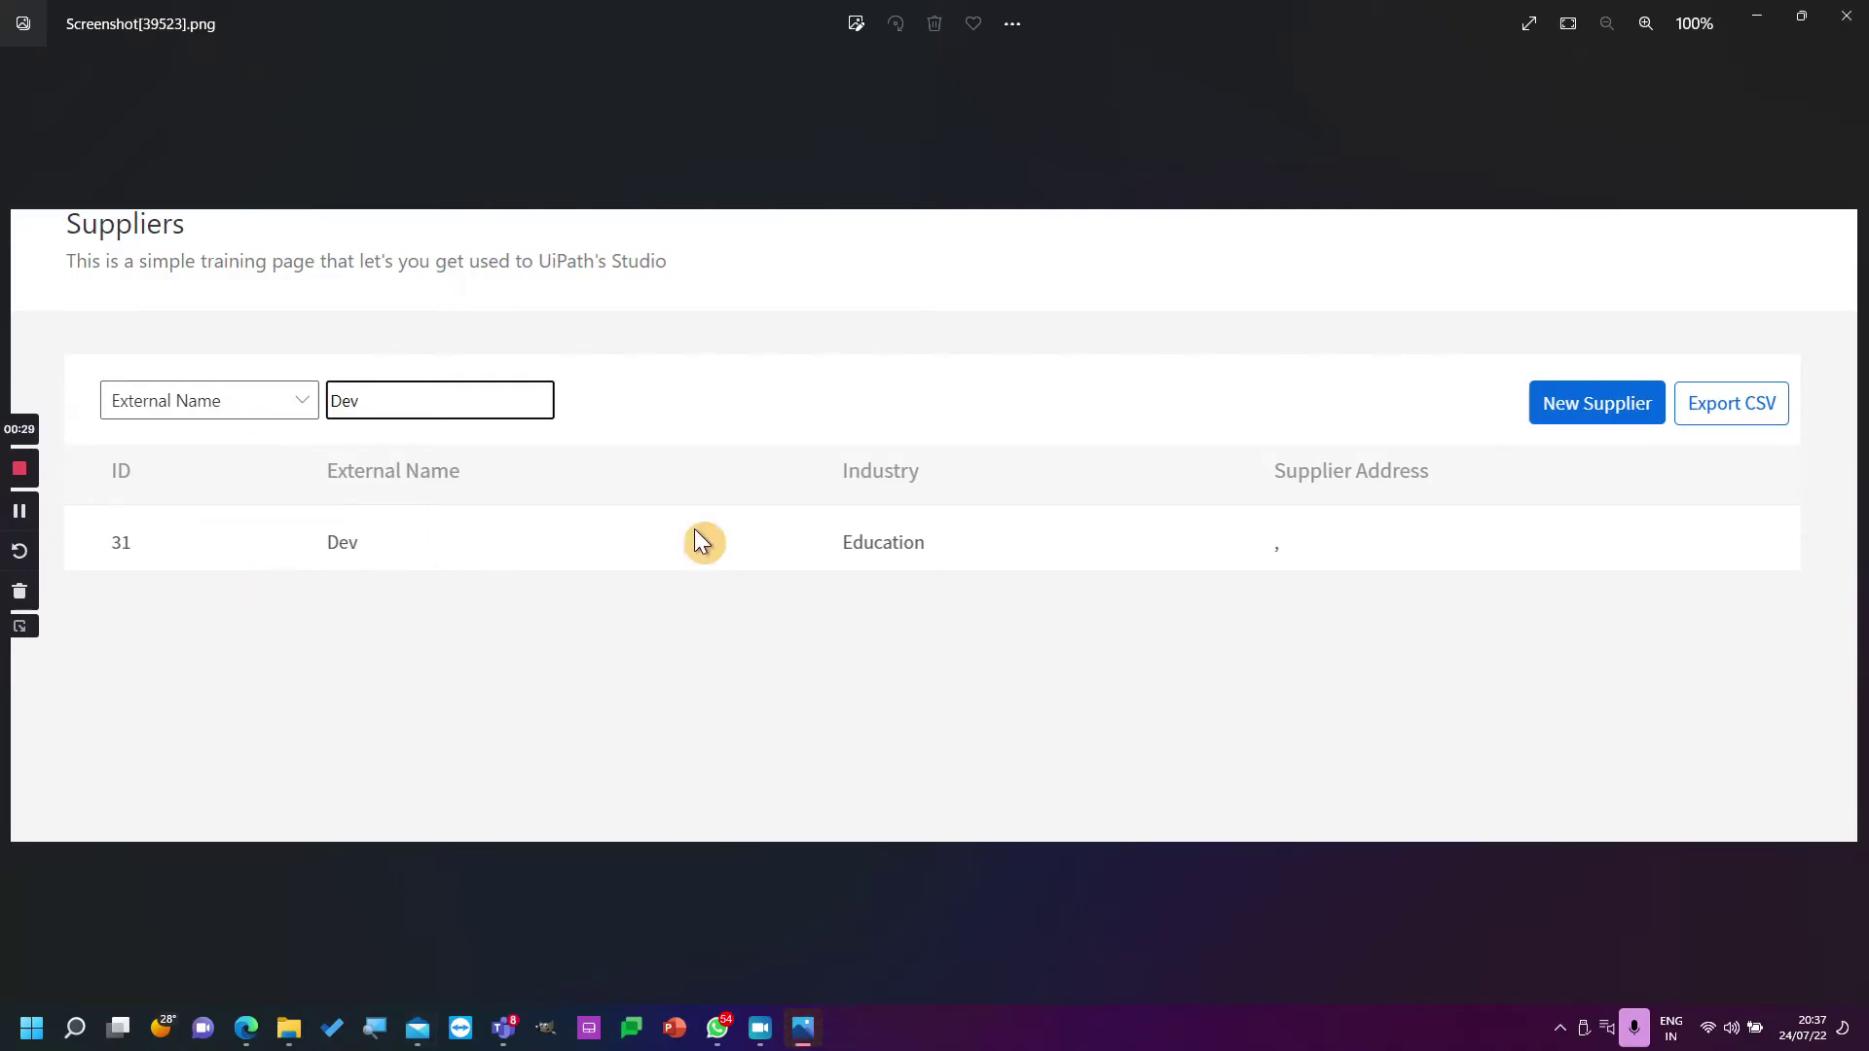
click(1846, 15)
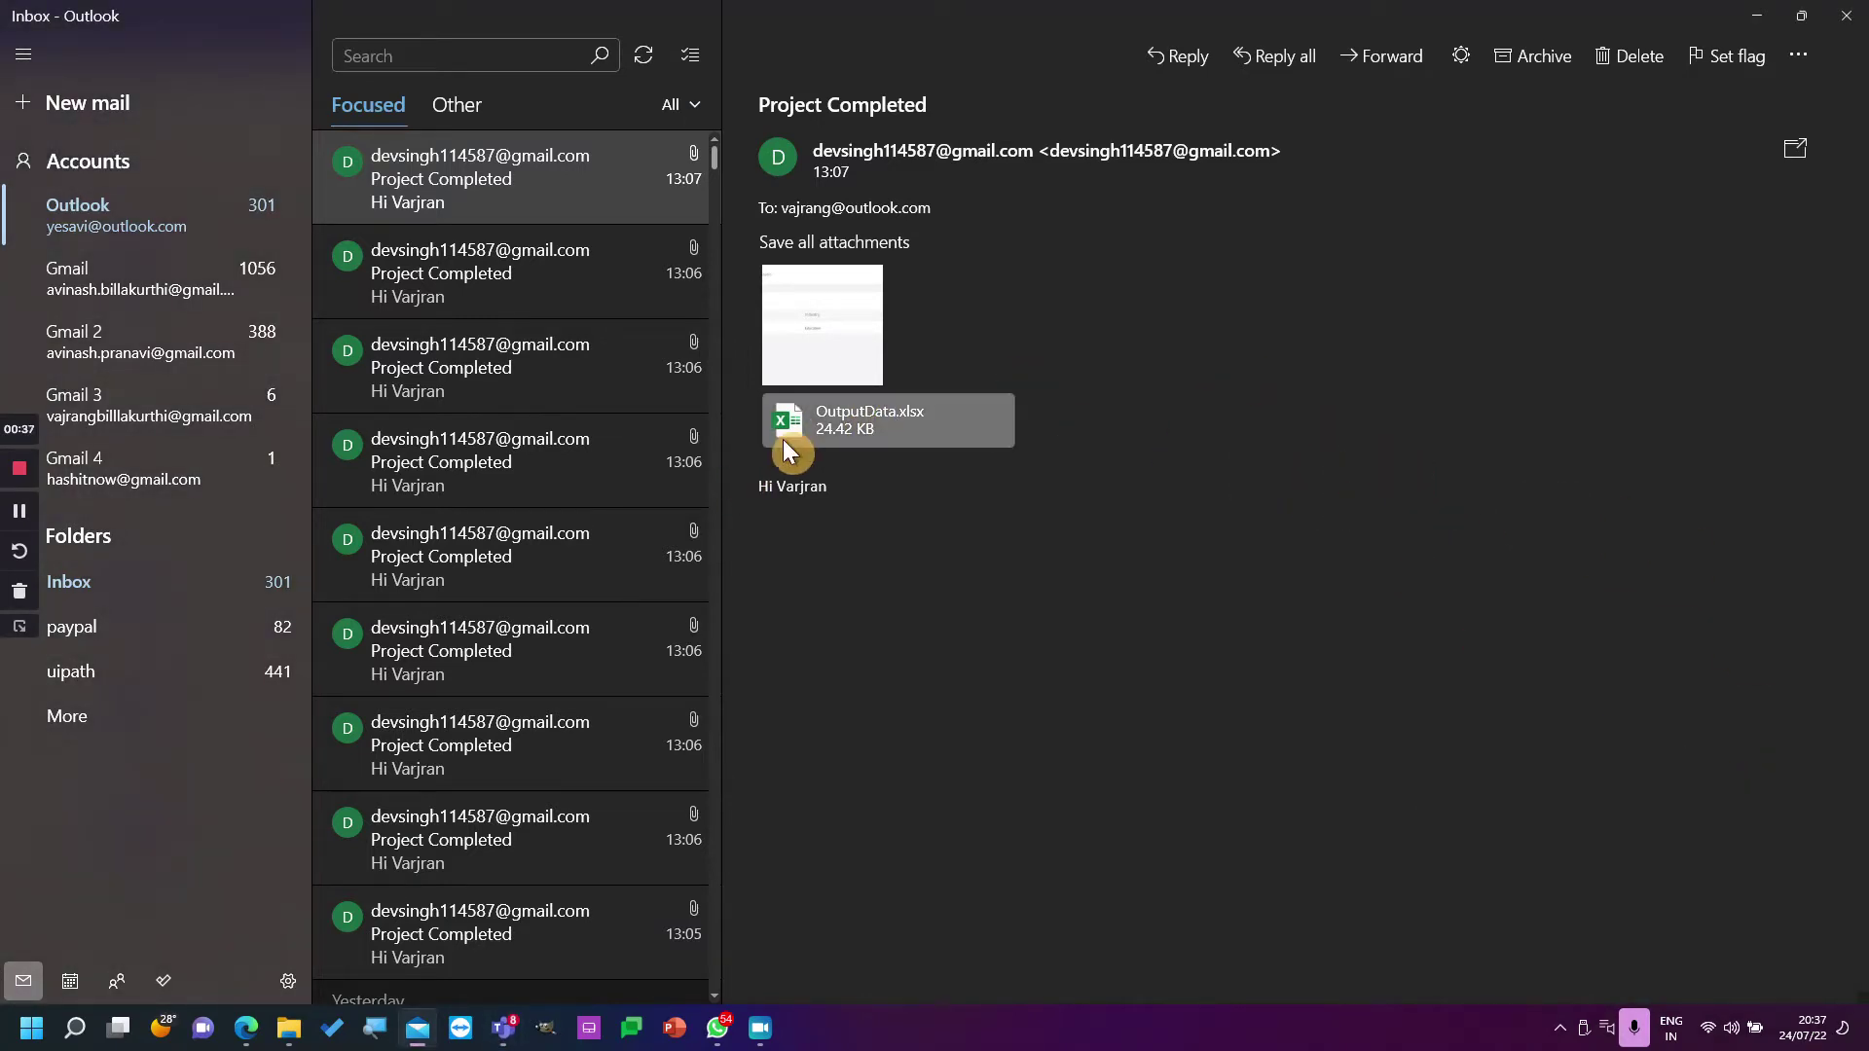
Review the industry sheets of the attached OutputData.xlsx workbook from Communication through Rentals, and close it.
click(799, 414)
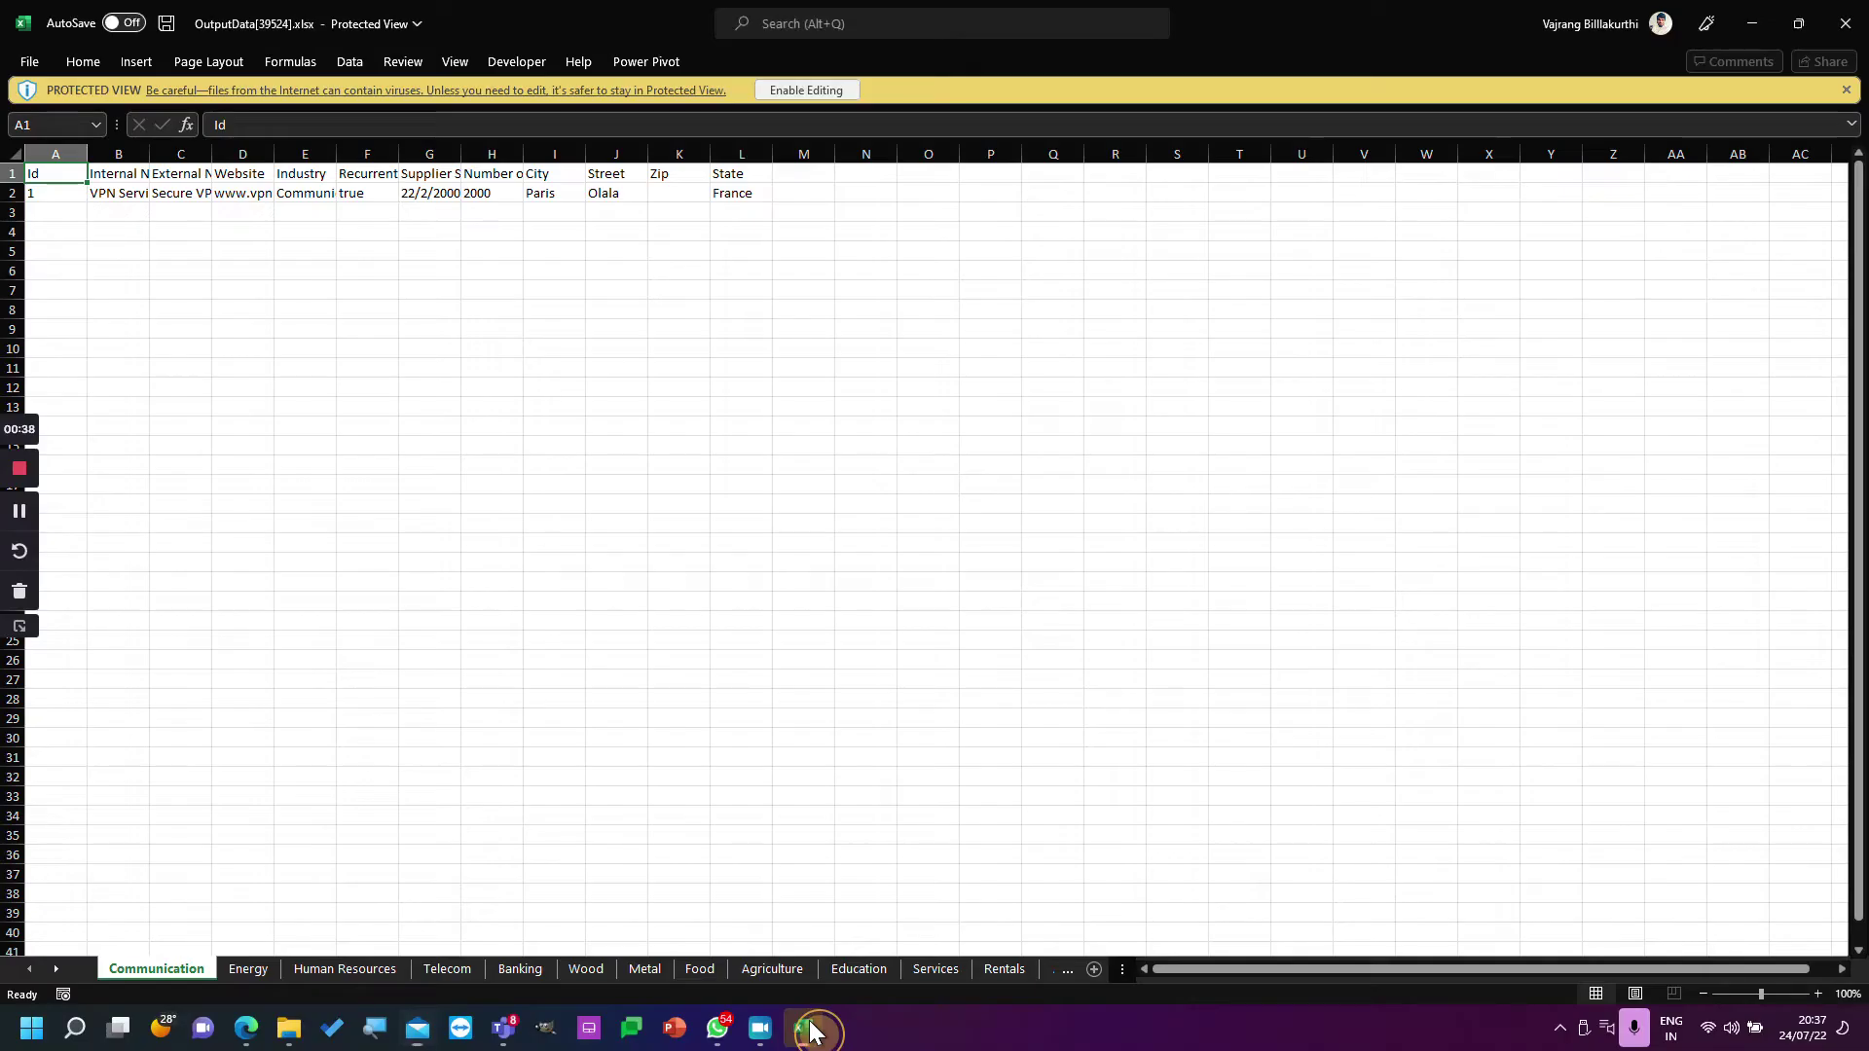
click(616, 407)
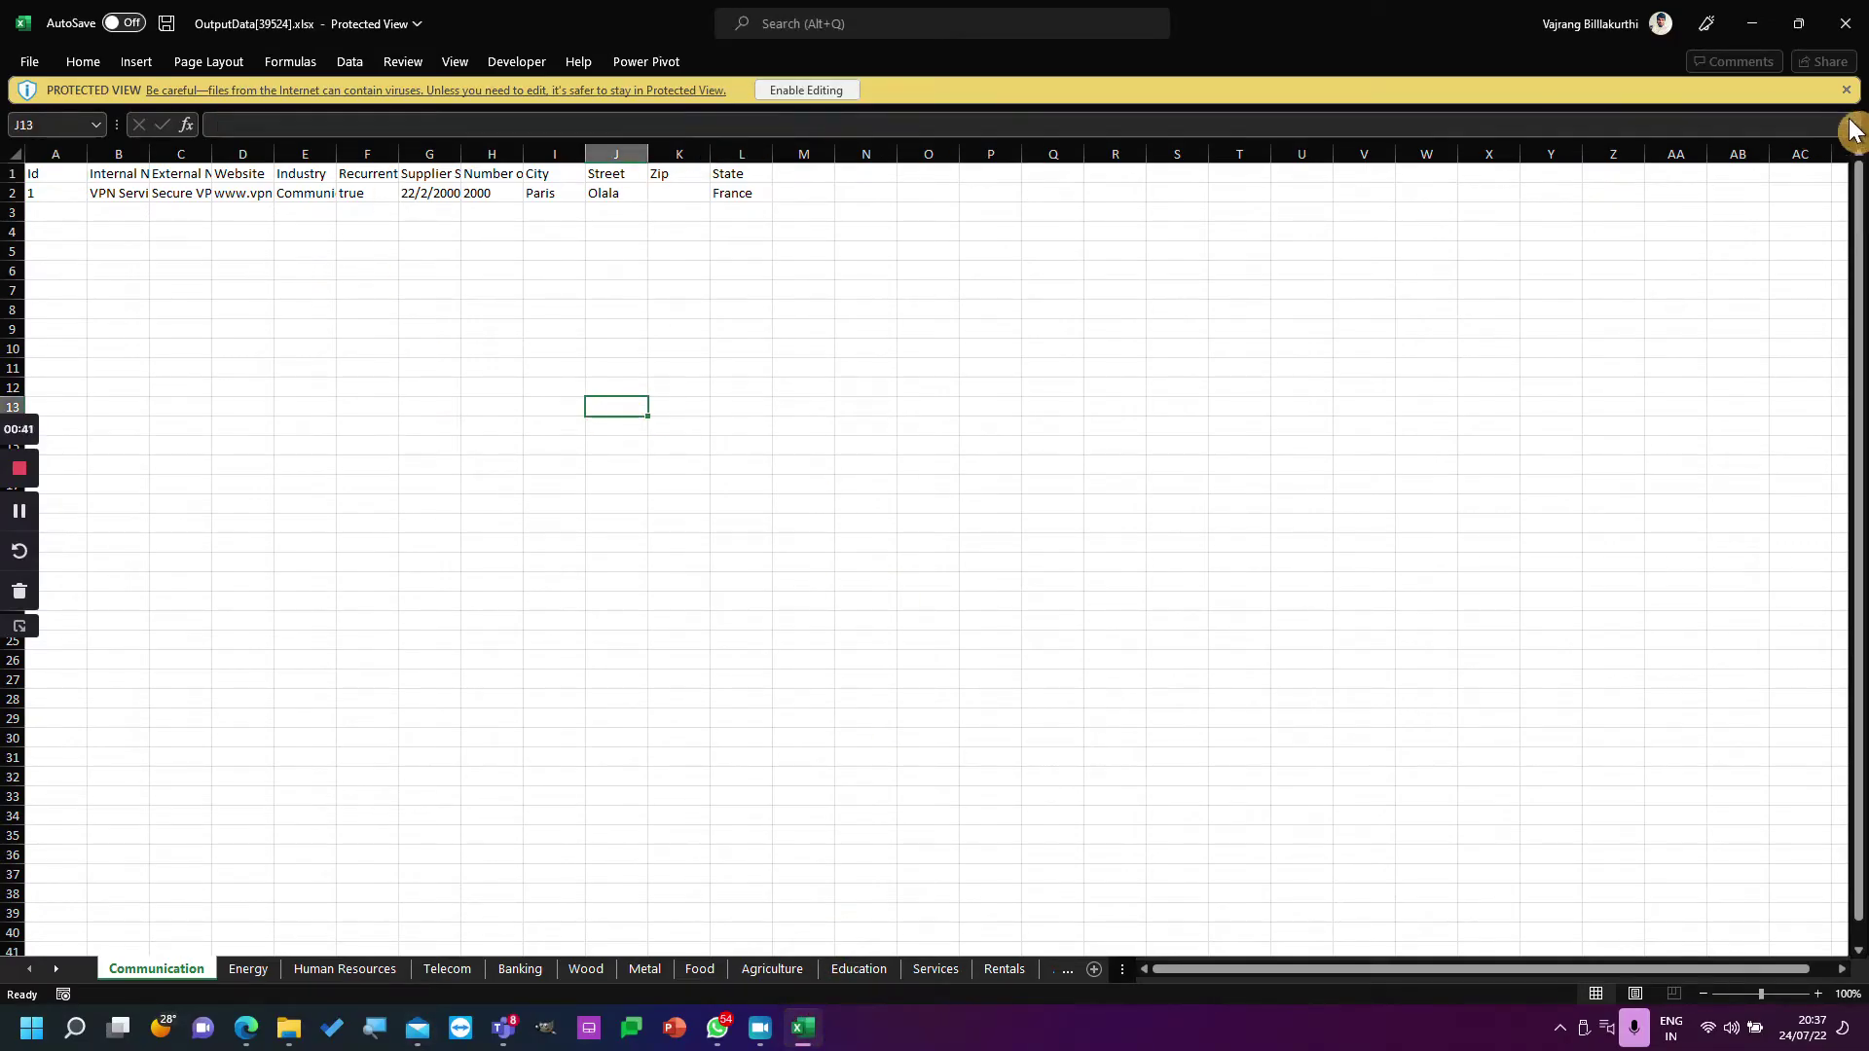
click(1846, 89)
click(238, 973)
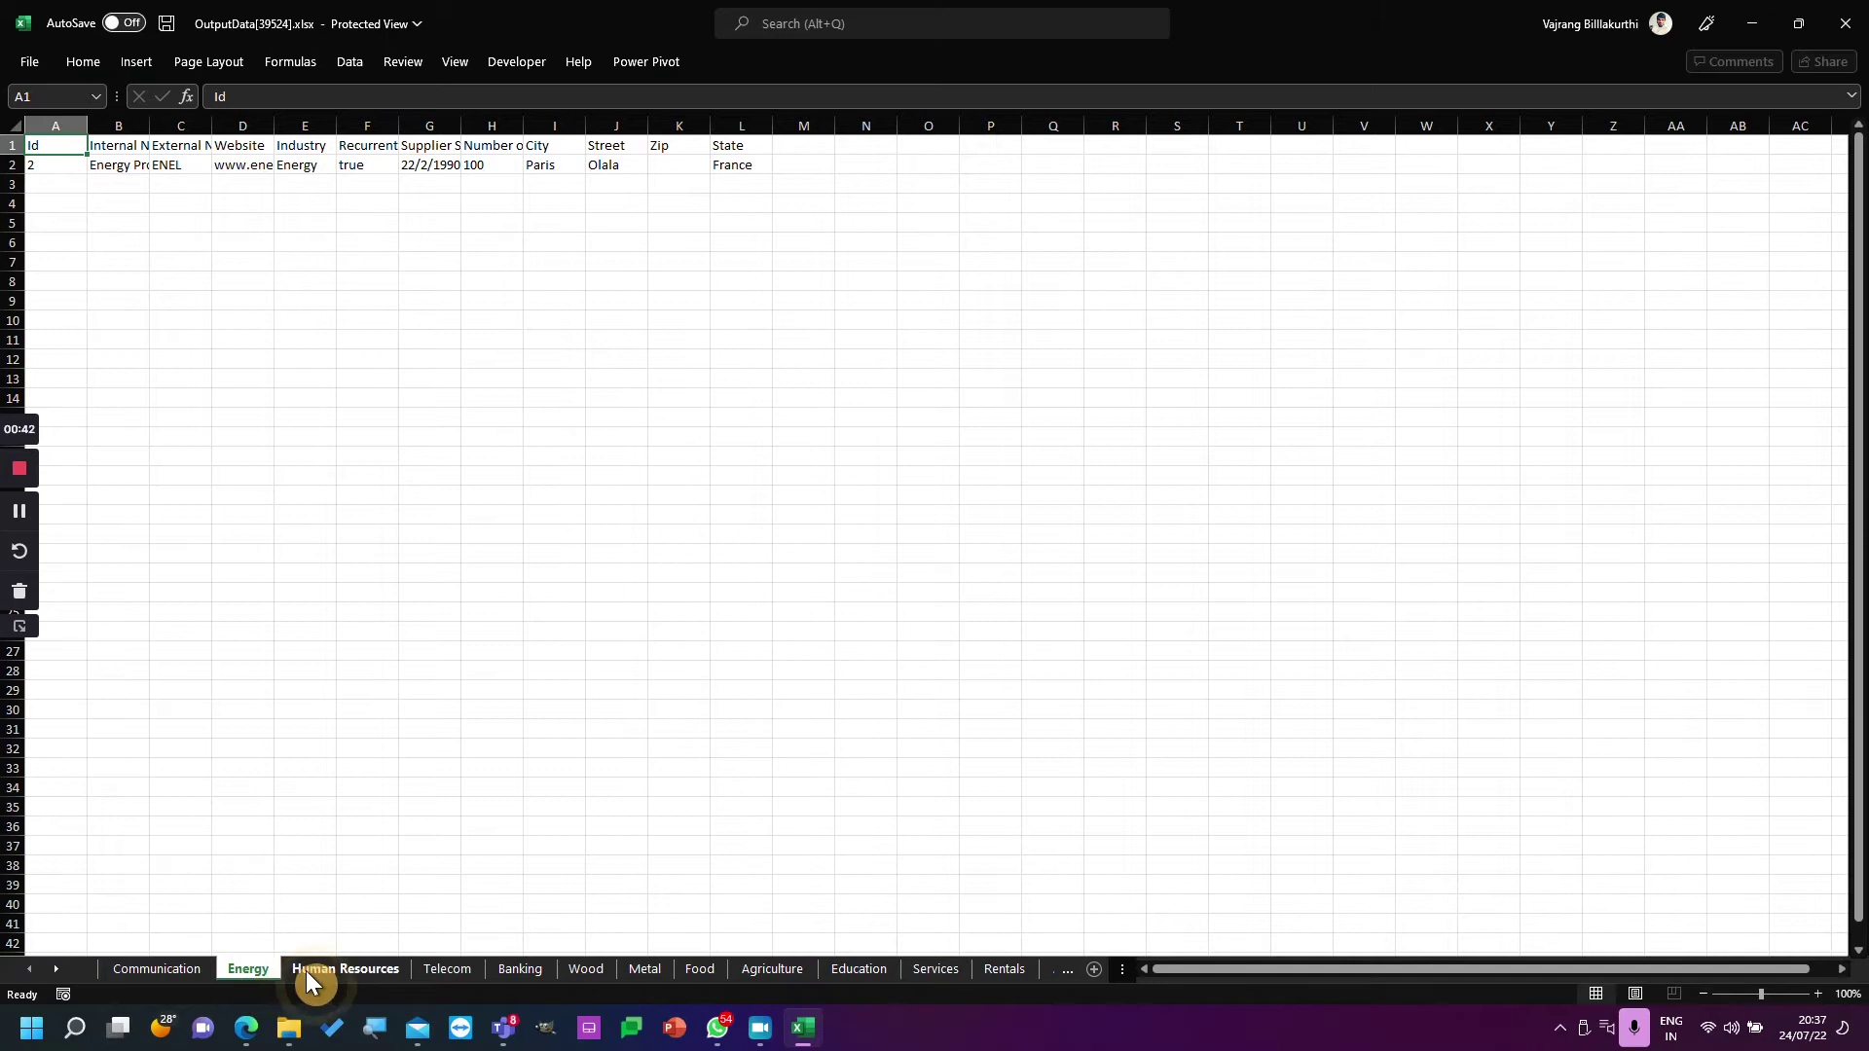
click(331, 972)
click(463, 968)
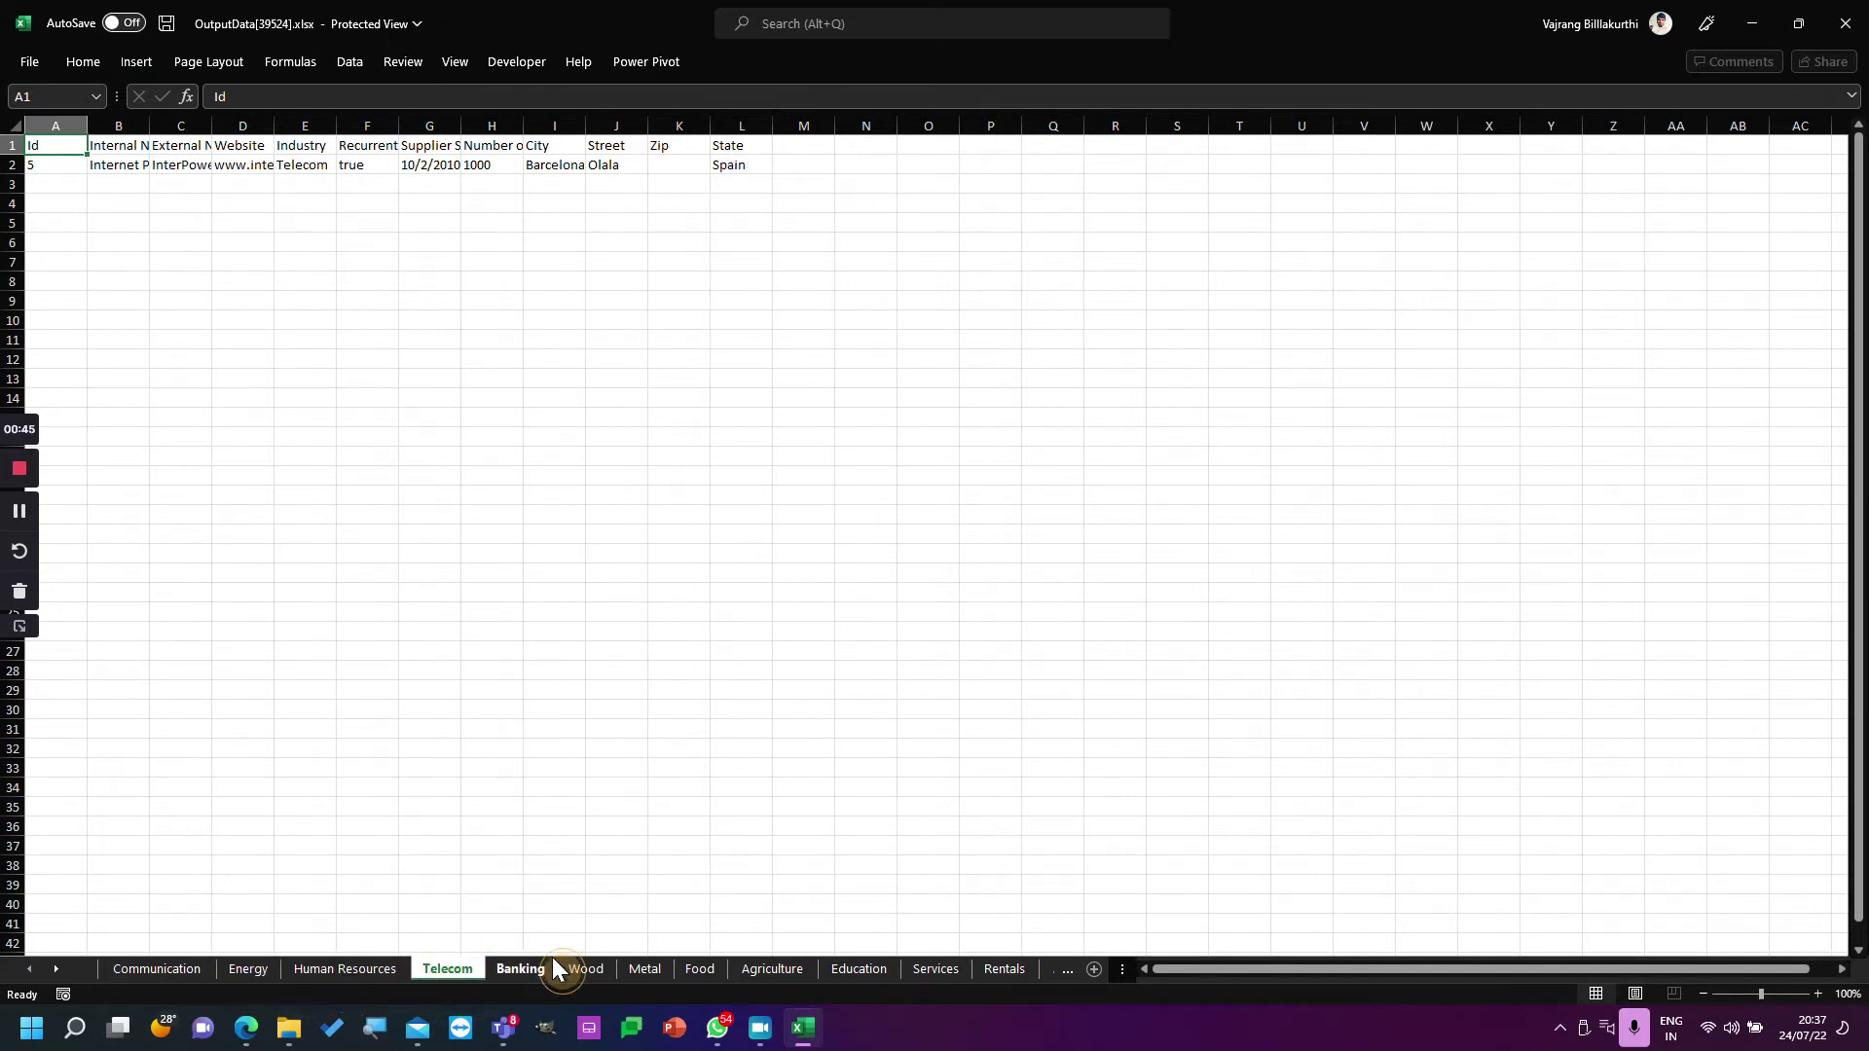
click(526, 967)
click(602, 969)
click(713, 970)
click(808, 969)
click(934, 968)
click(1005, 968)
click(1489, 582)
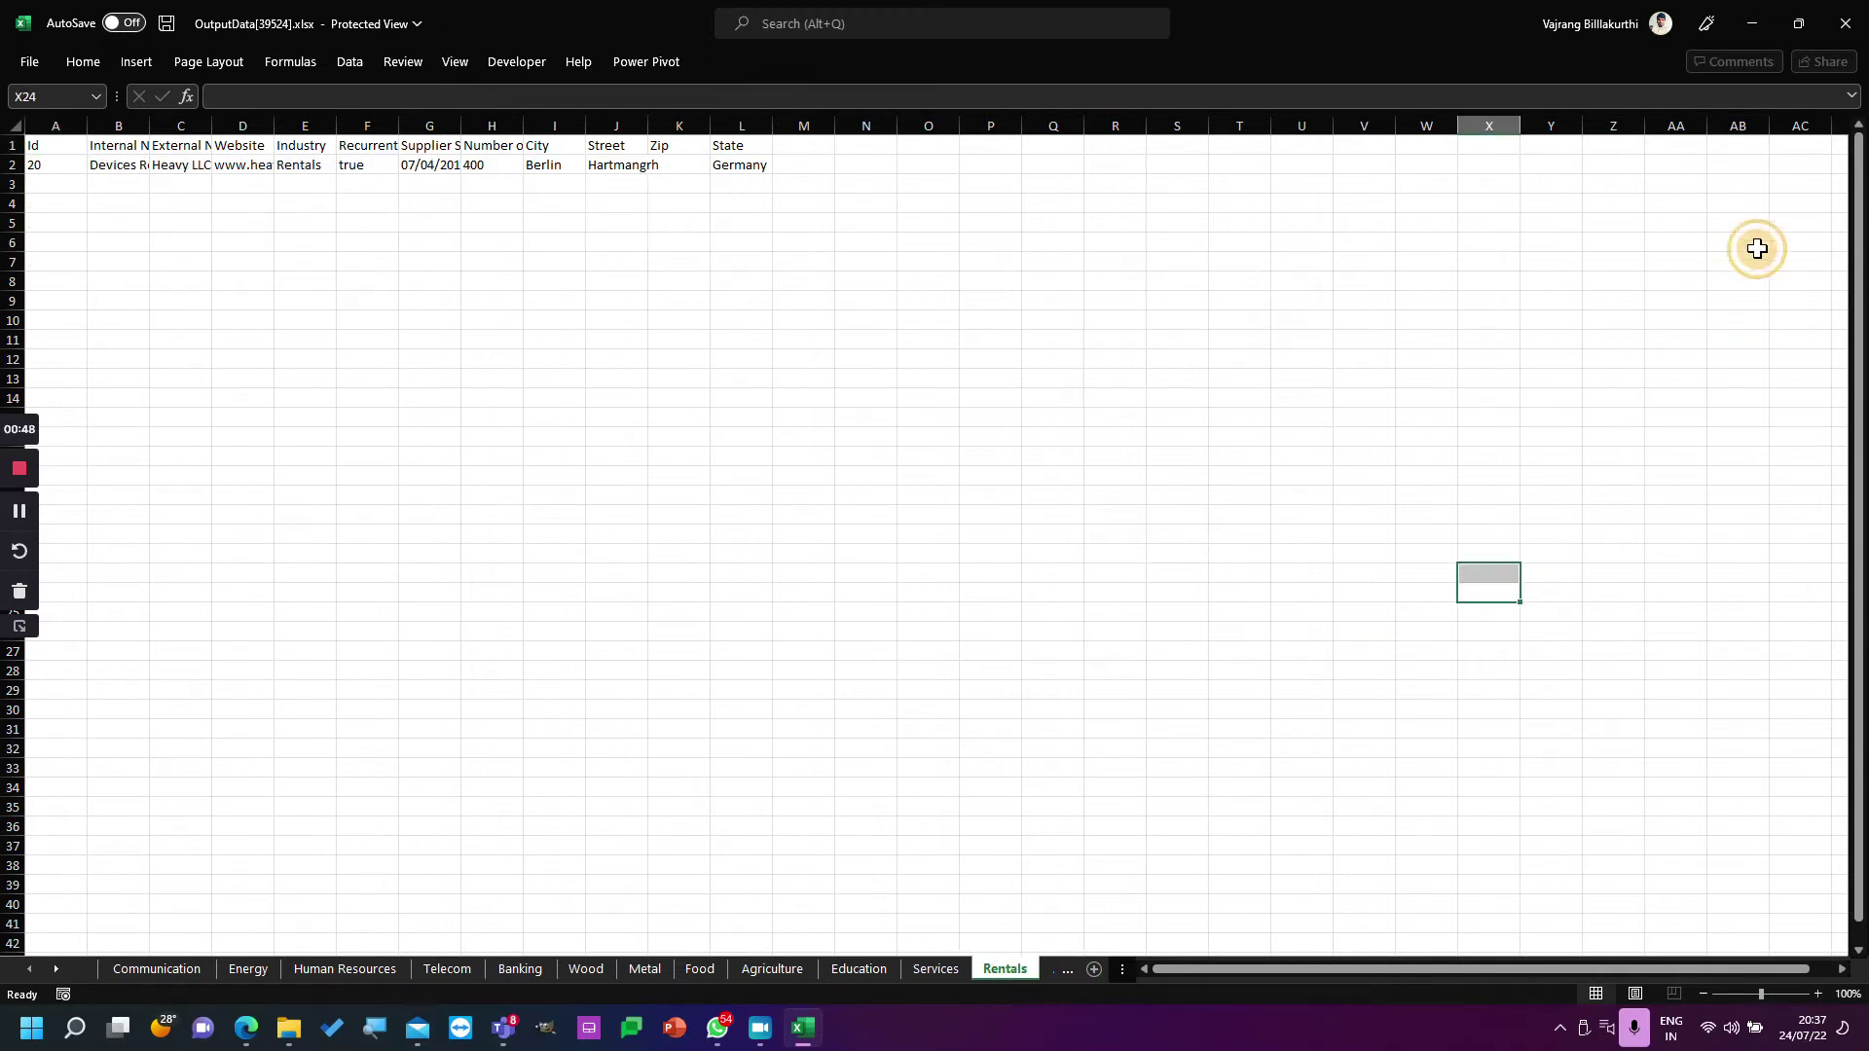
click(1845, 22)
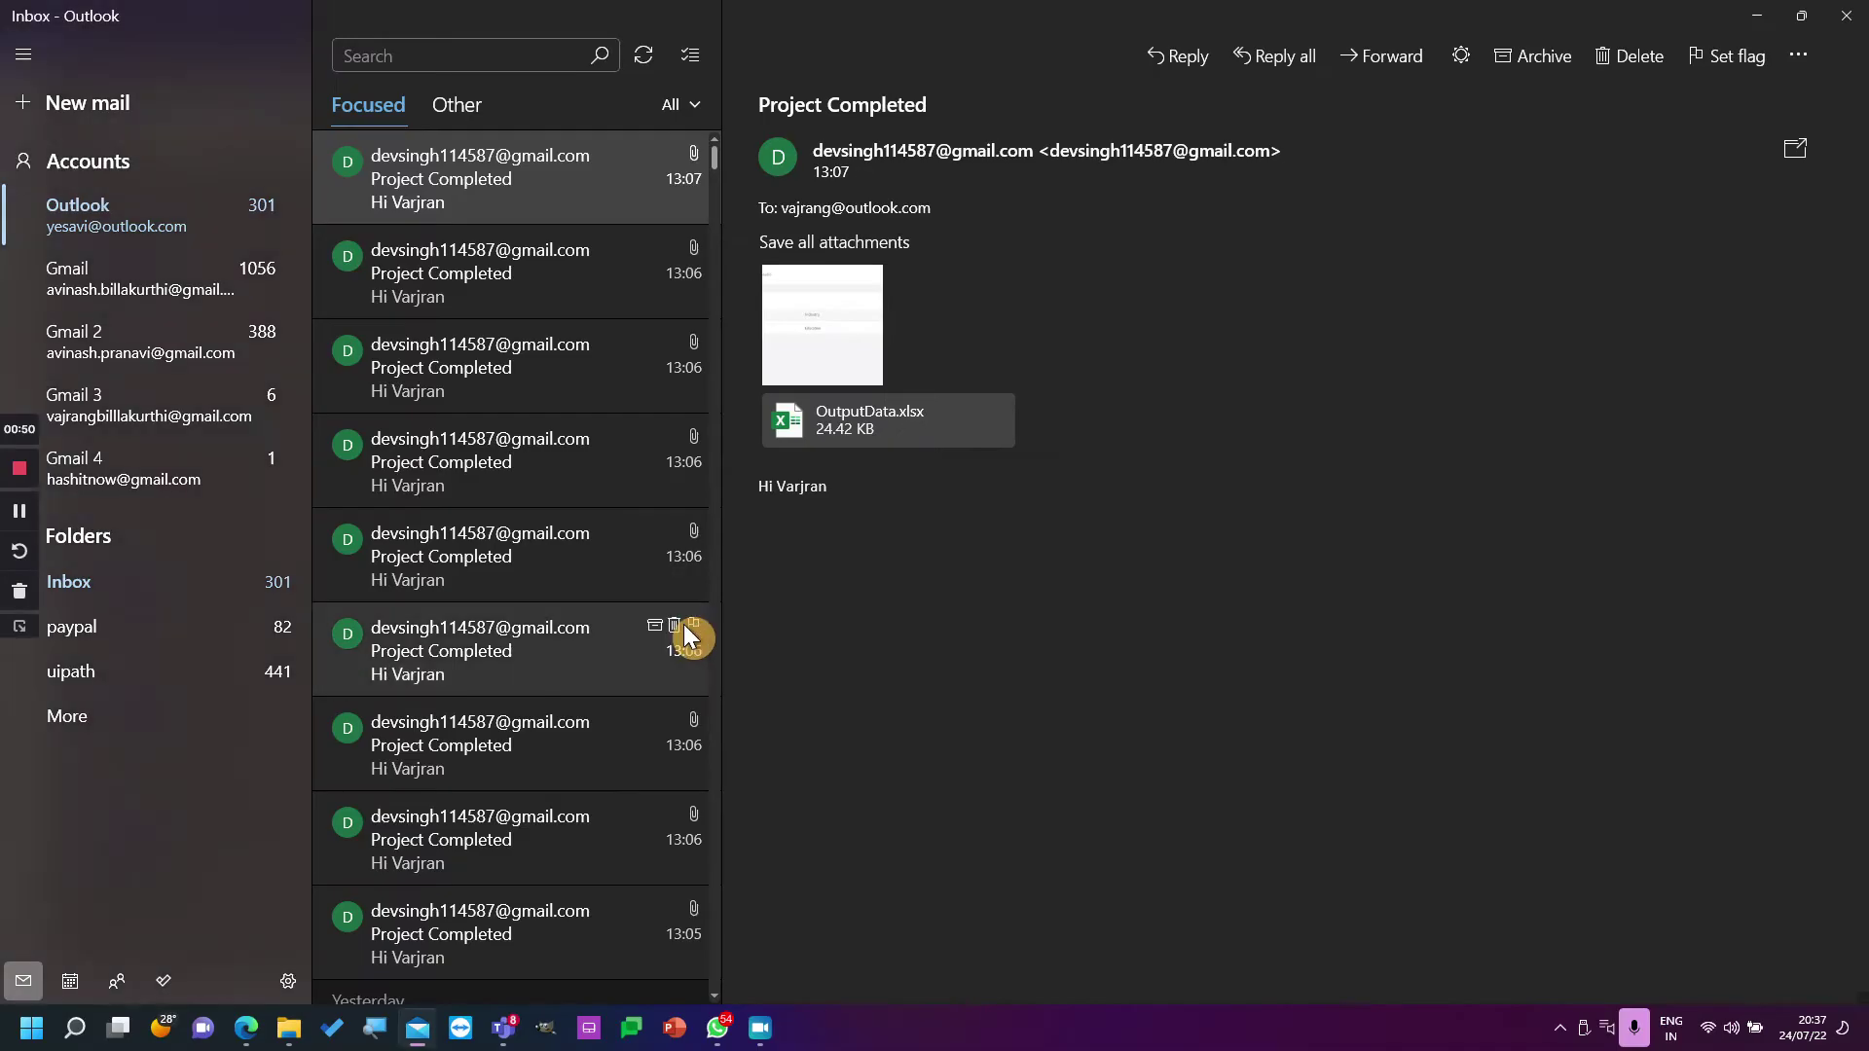
Open yesterday's email with the subject team1 from the inbox.
click(761, 1028)
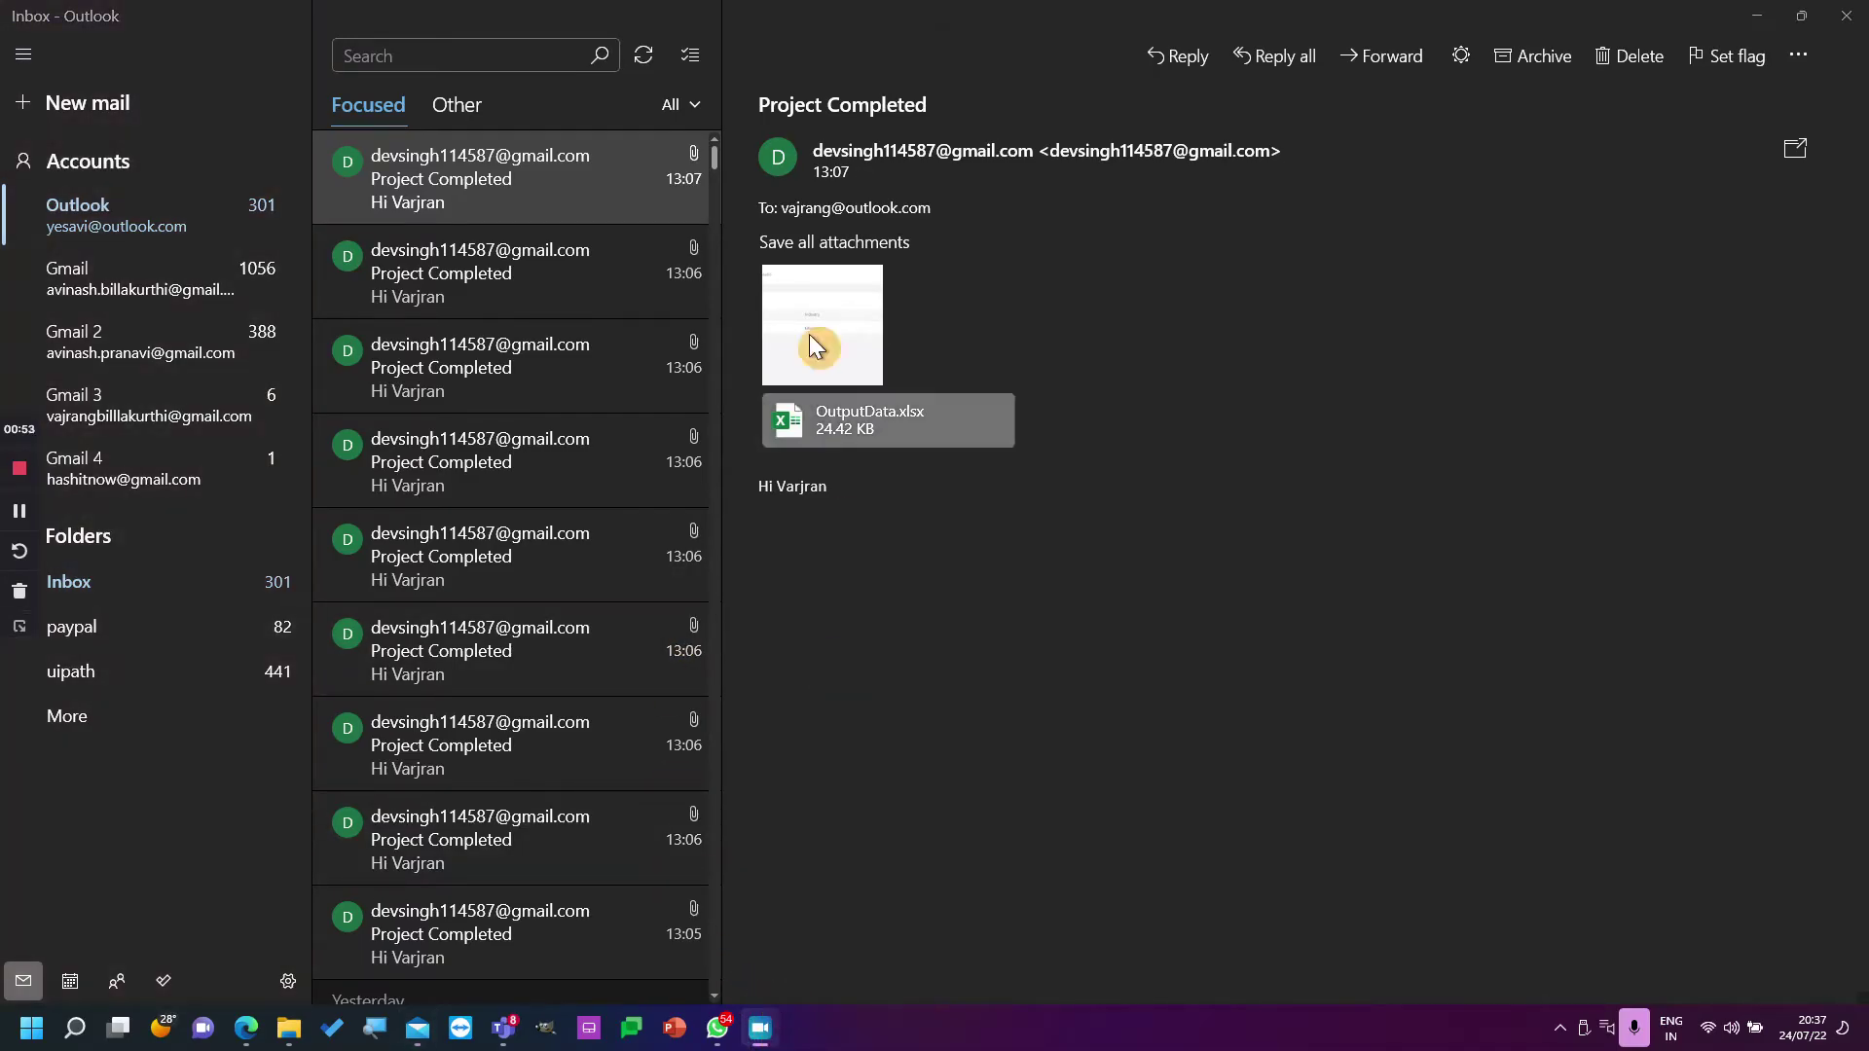
scroll(528, 640, down, 3)
click(590, 692)
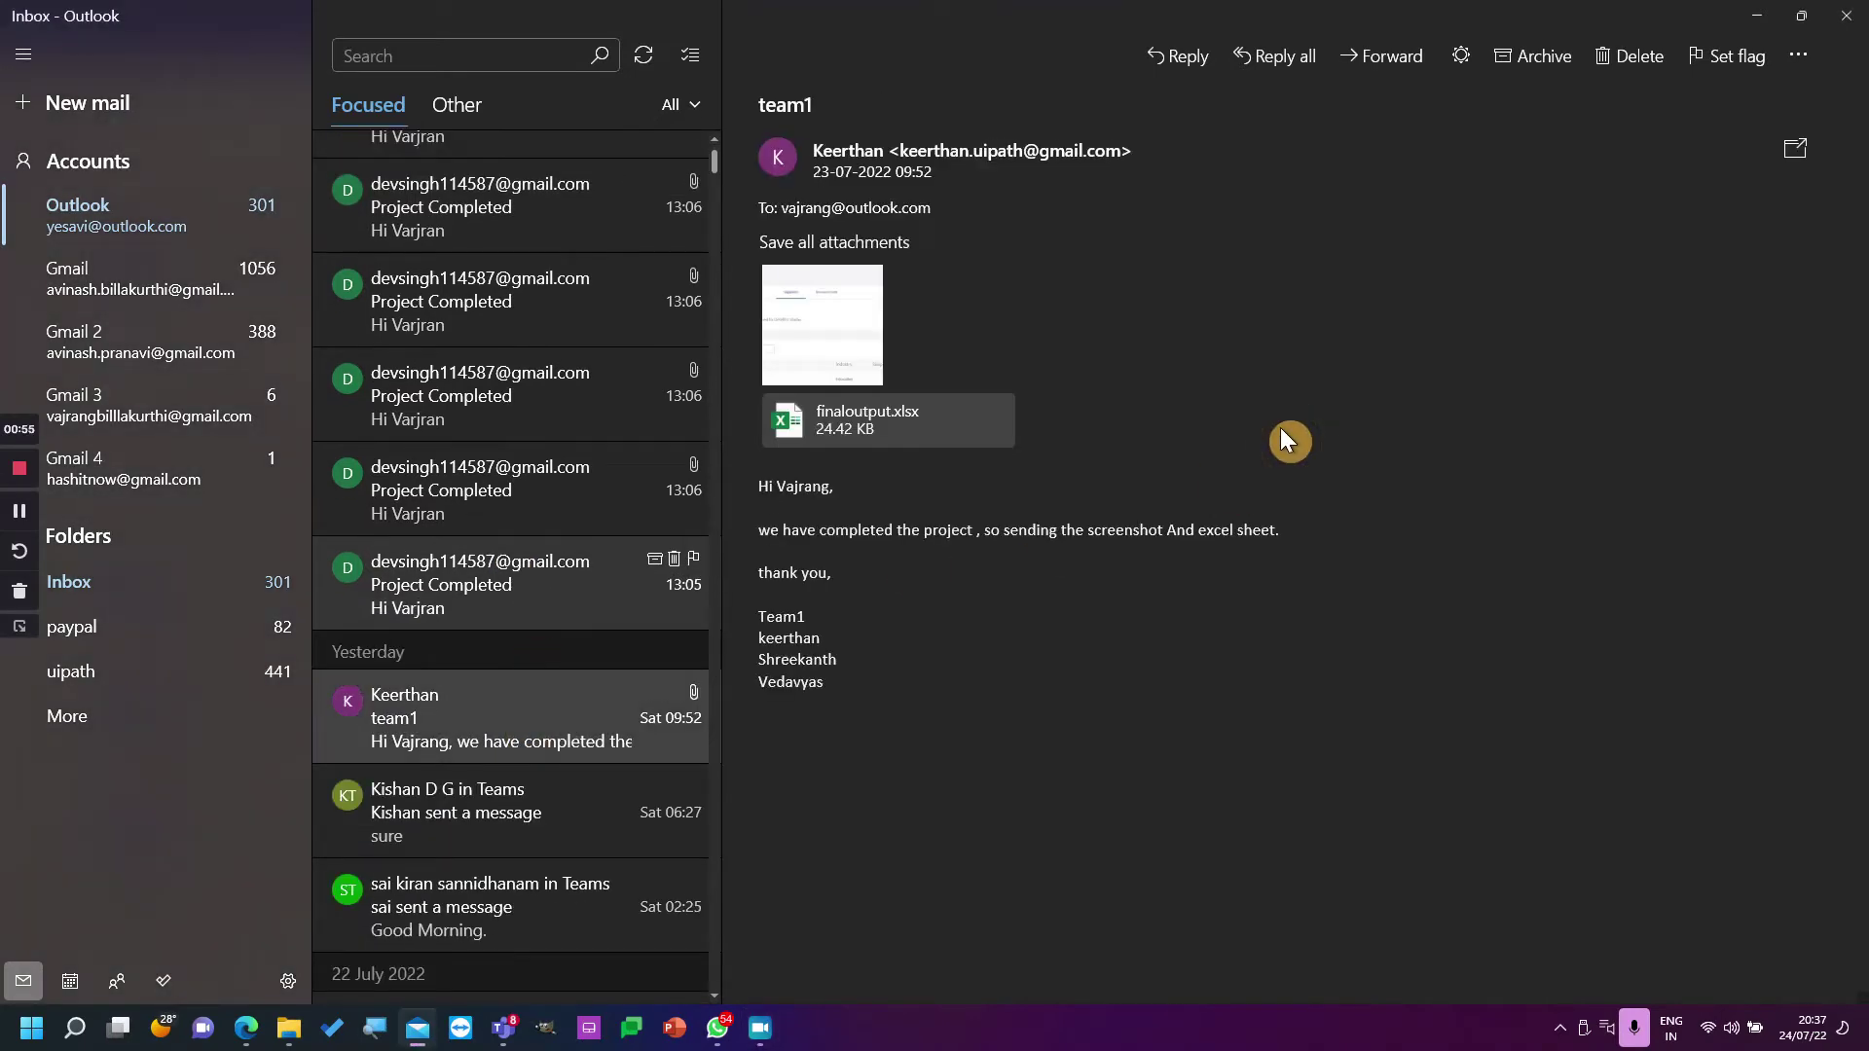
Review the industry sheets in the attached finaloutput.xlsx workbook, from Communication through Rentals, and close it.
click(840, 436)
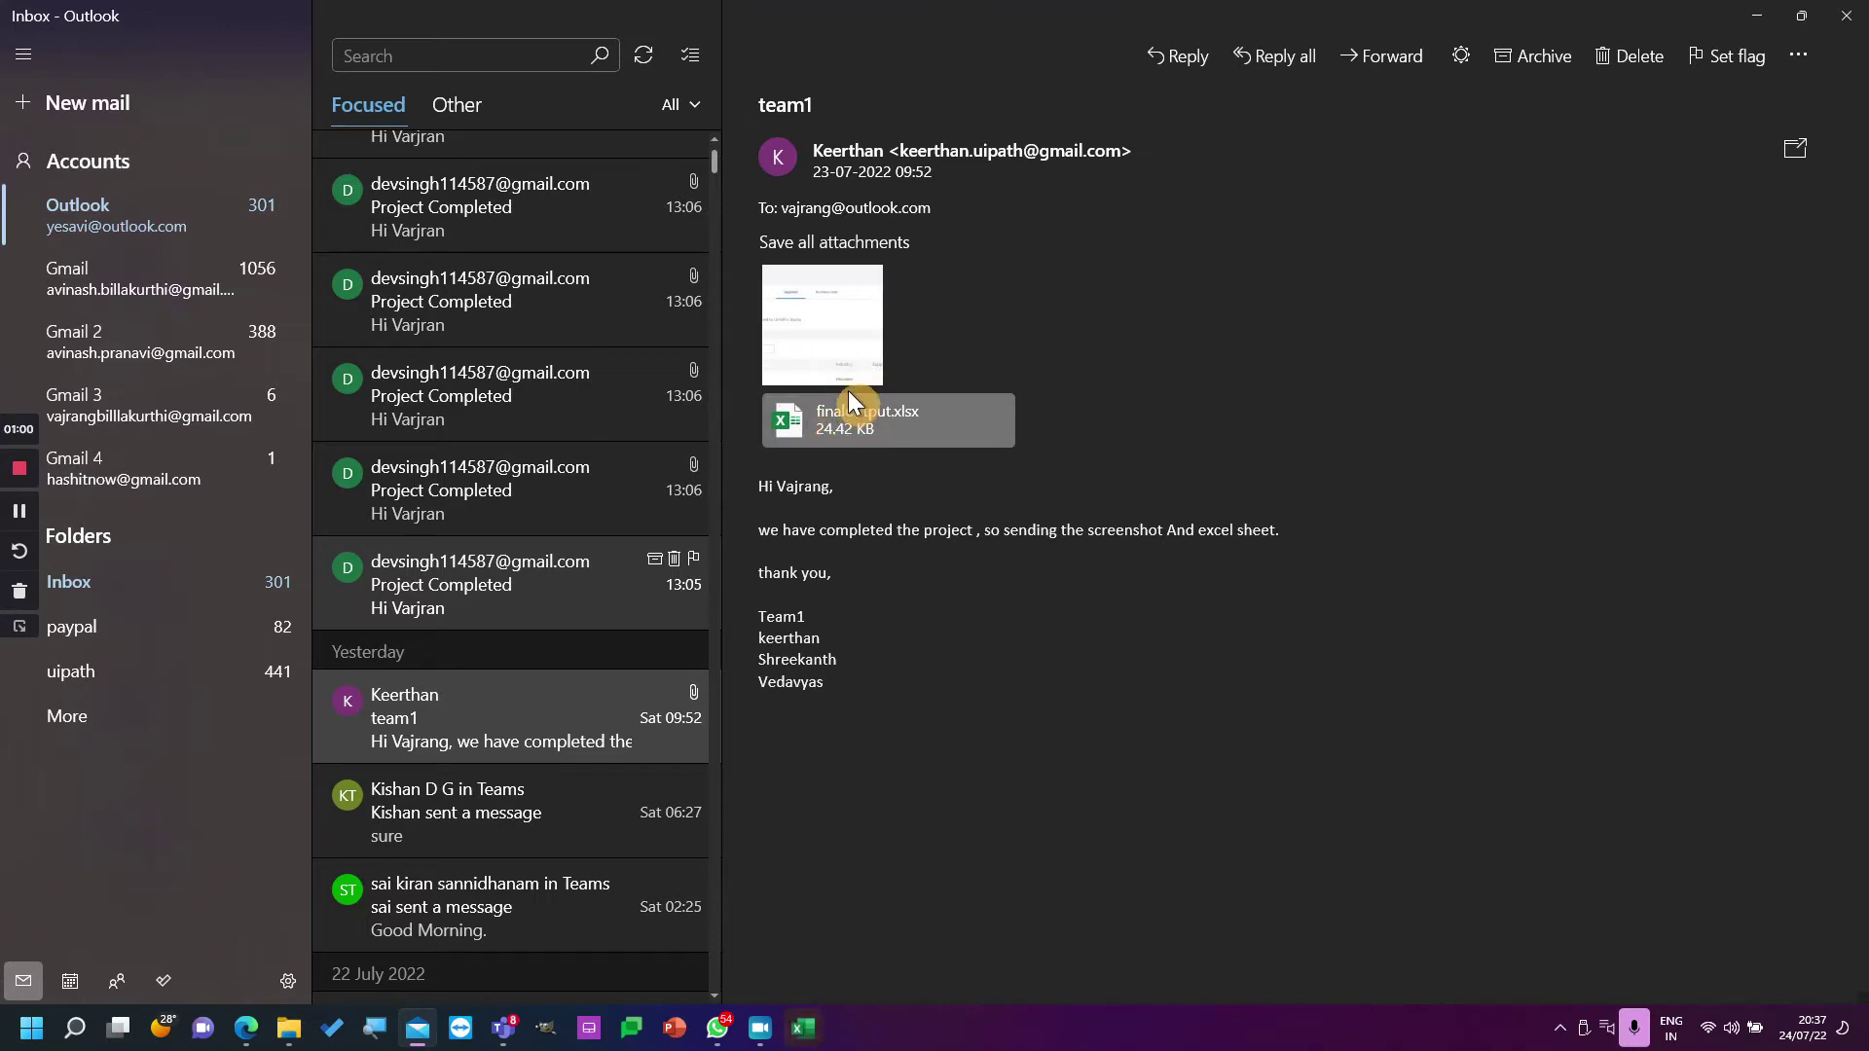
click(799, 1039)
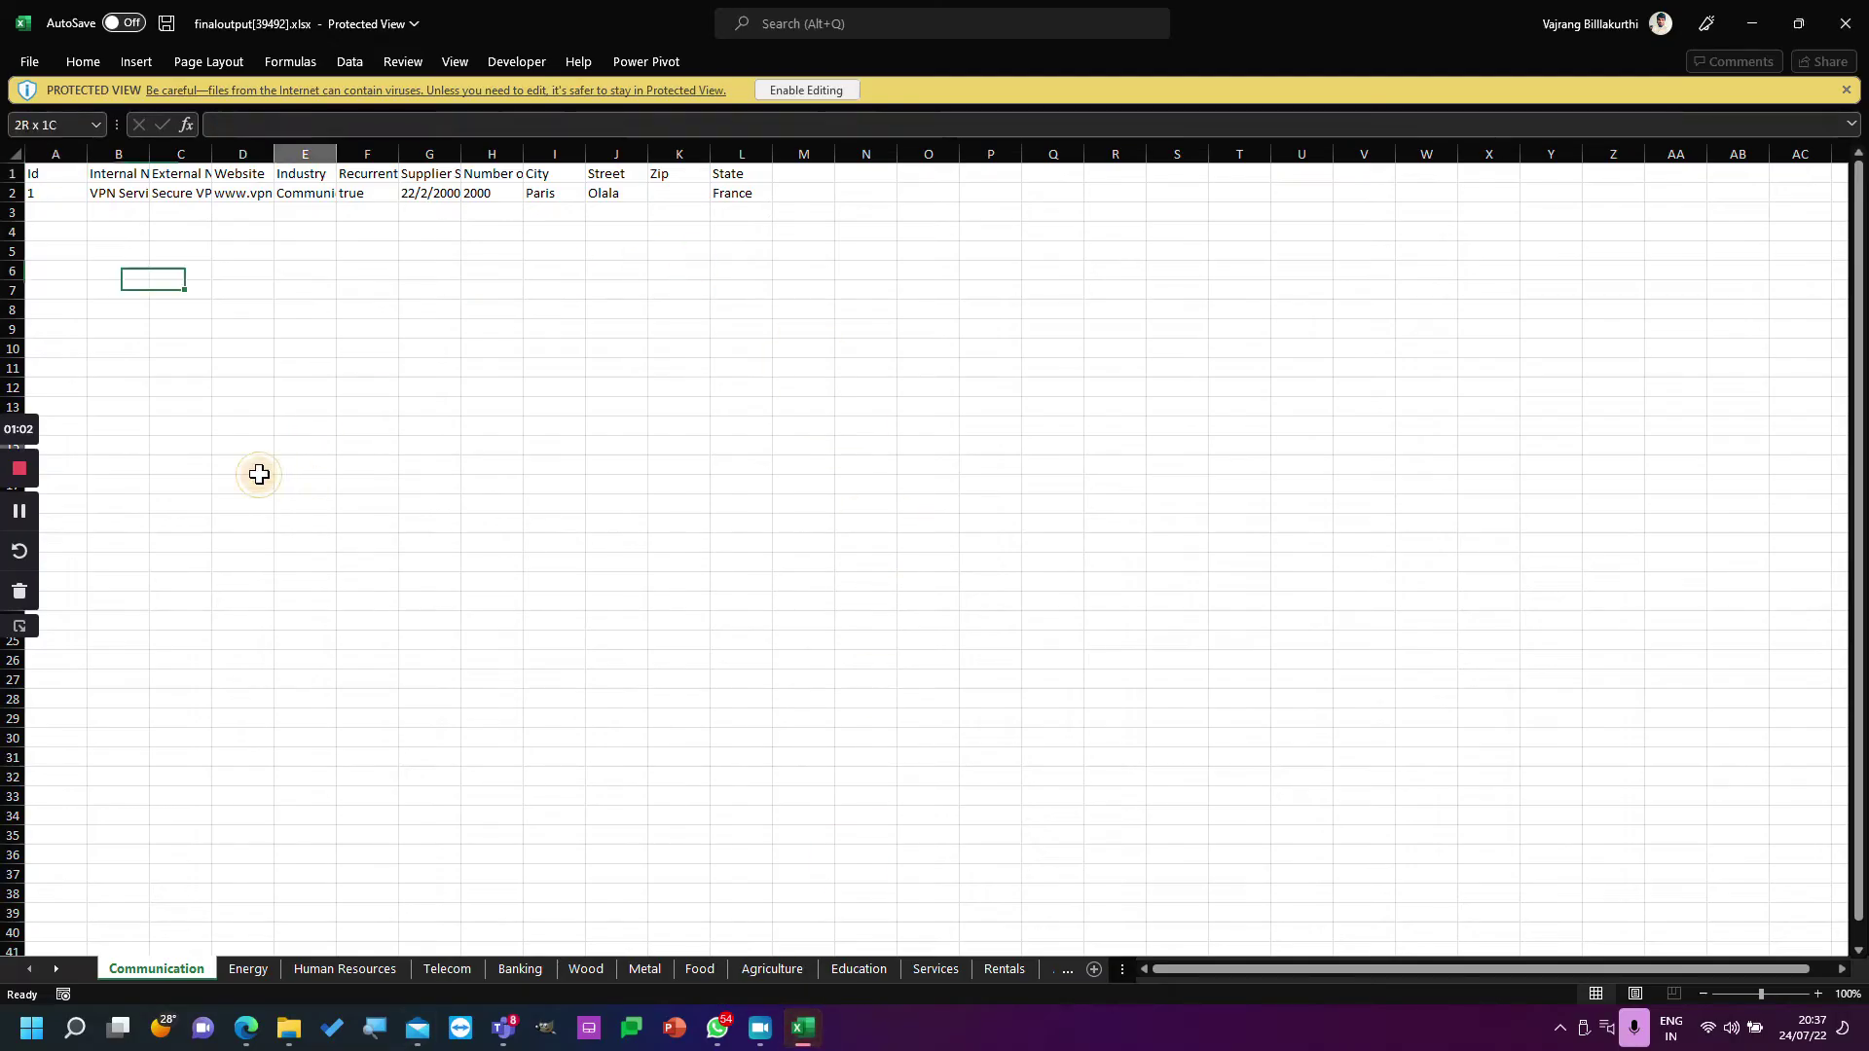
drag(304, 444, 304, 484)
click(248, 968)
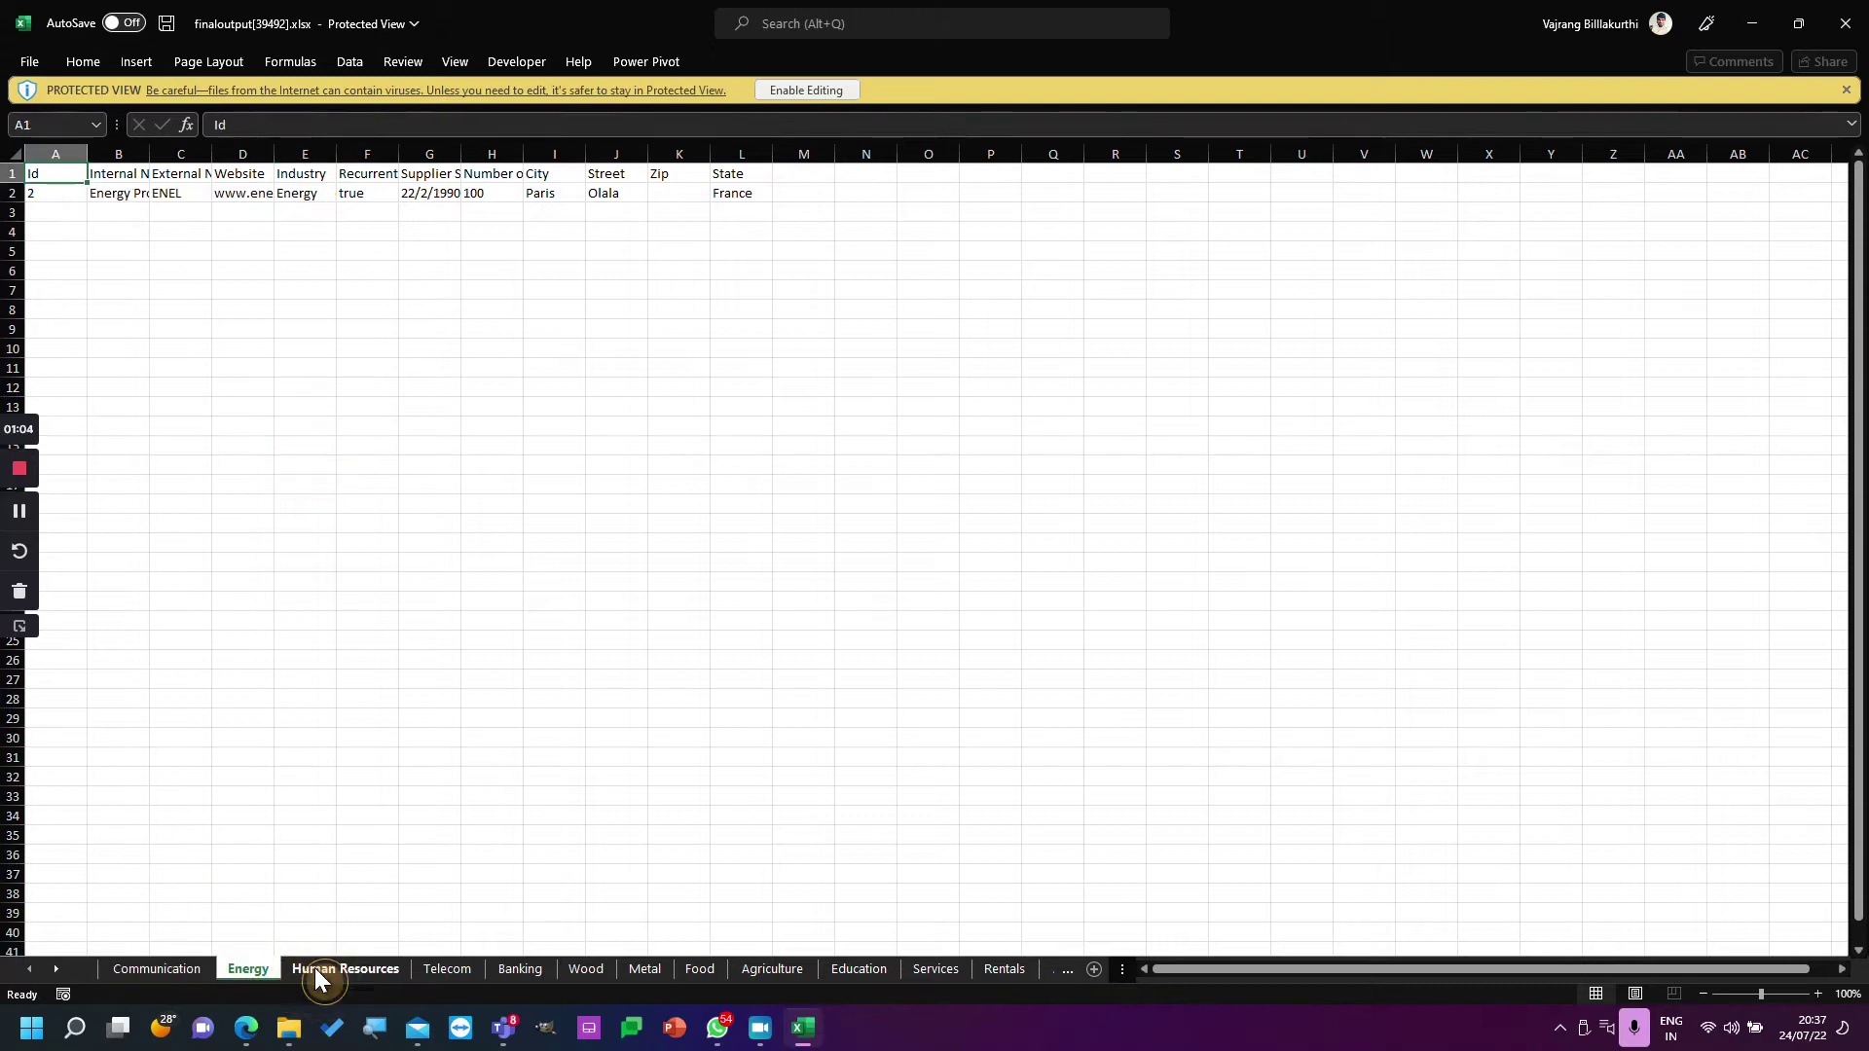
click(344, 969)
click(457, 971)
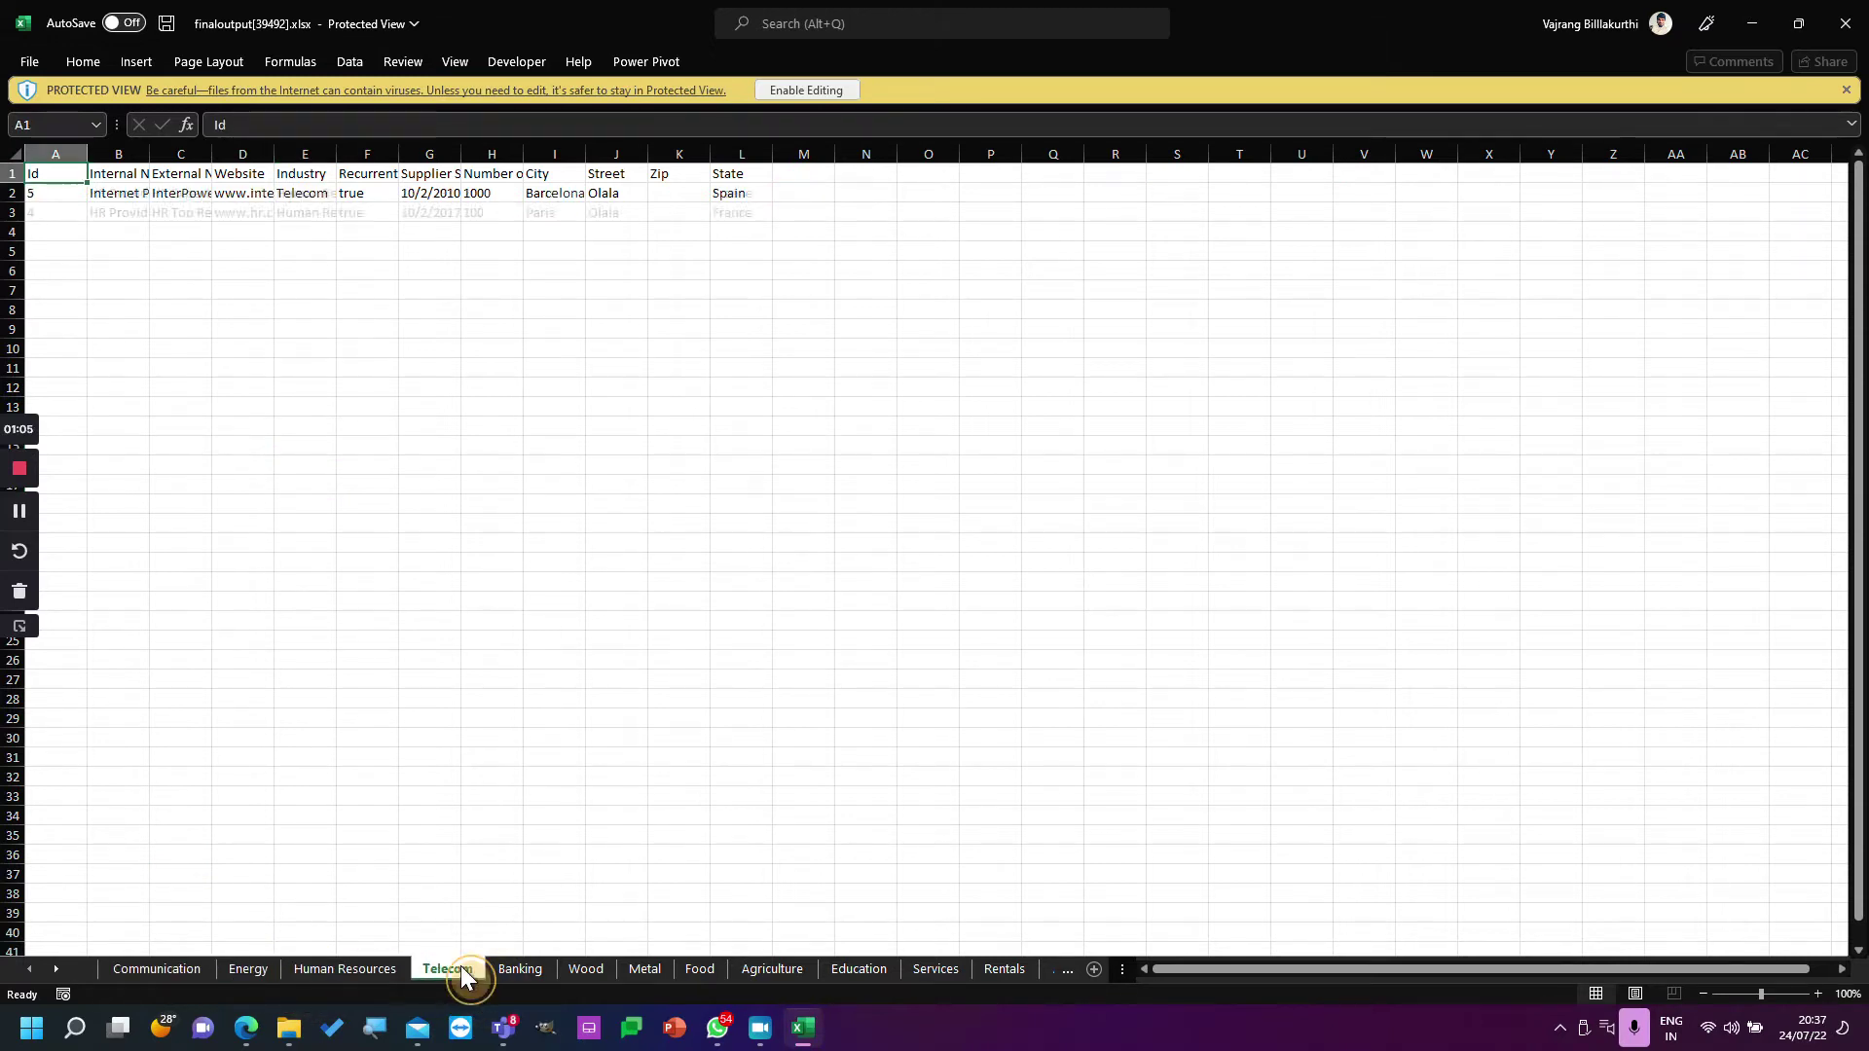
click(522, 968)
click(643, 968)
click(860, 969)
click(1003, 969)
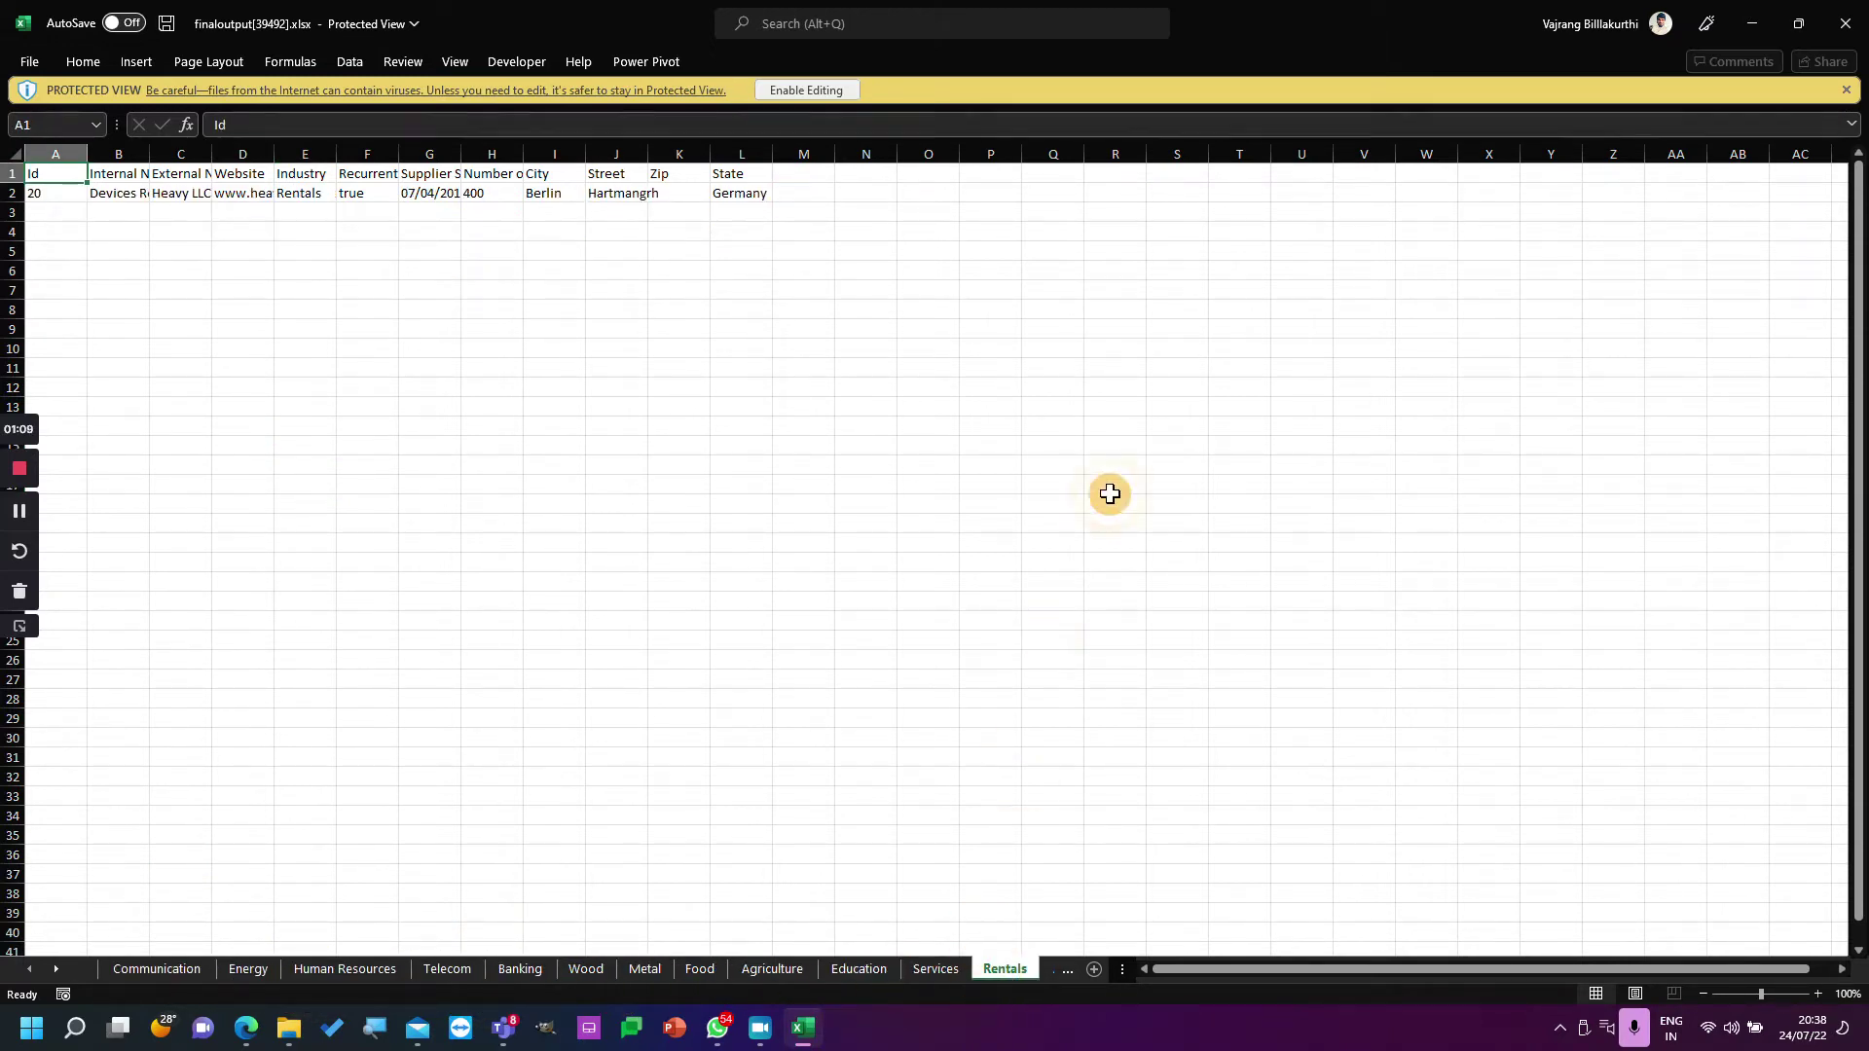
click(1364, 445)
click(1844, 24)
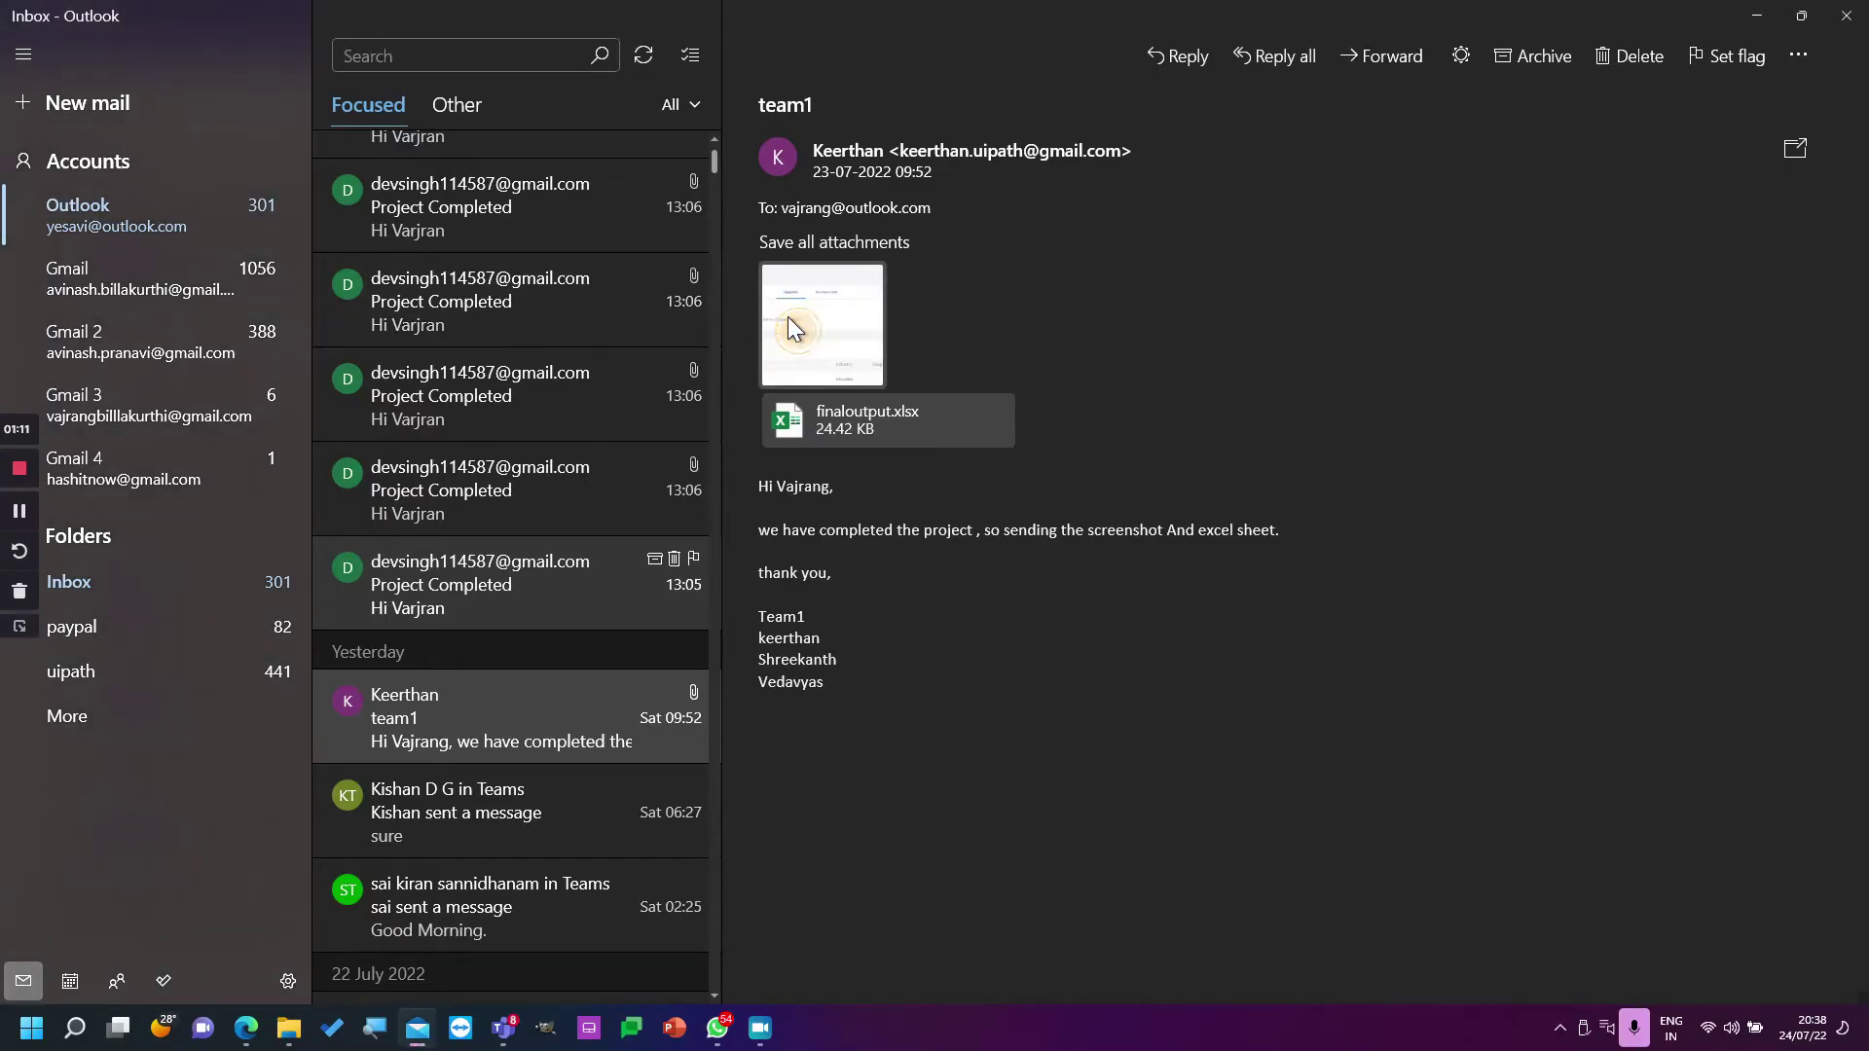
View the Suppliers screenshot attached to the team1 email, close it and return to Microsoft Teams.
click(787, 317)
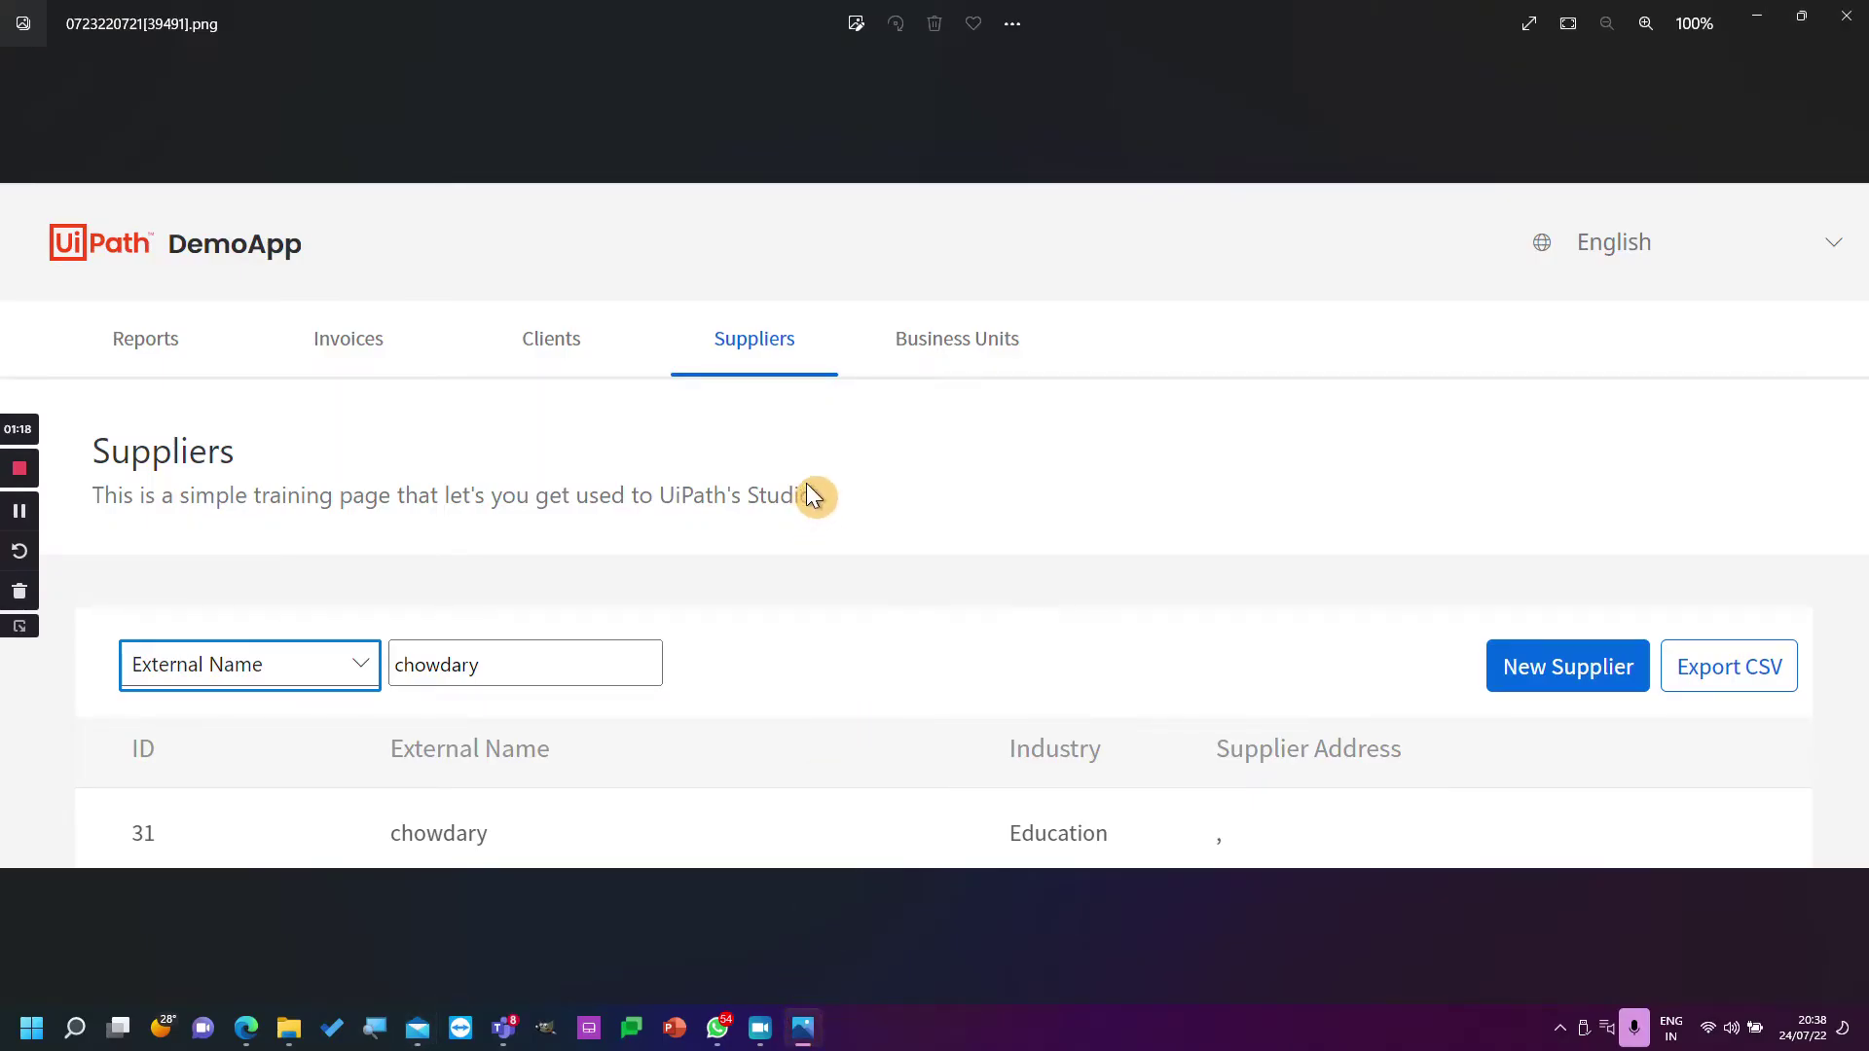
click(1846, 15)
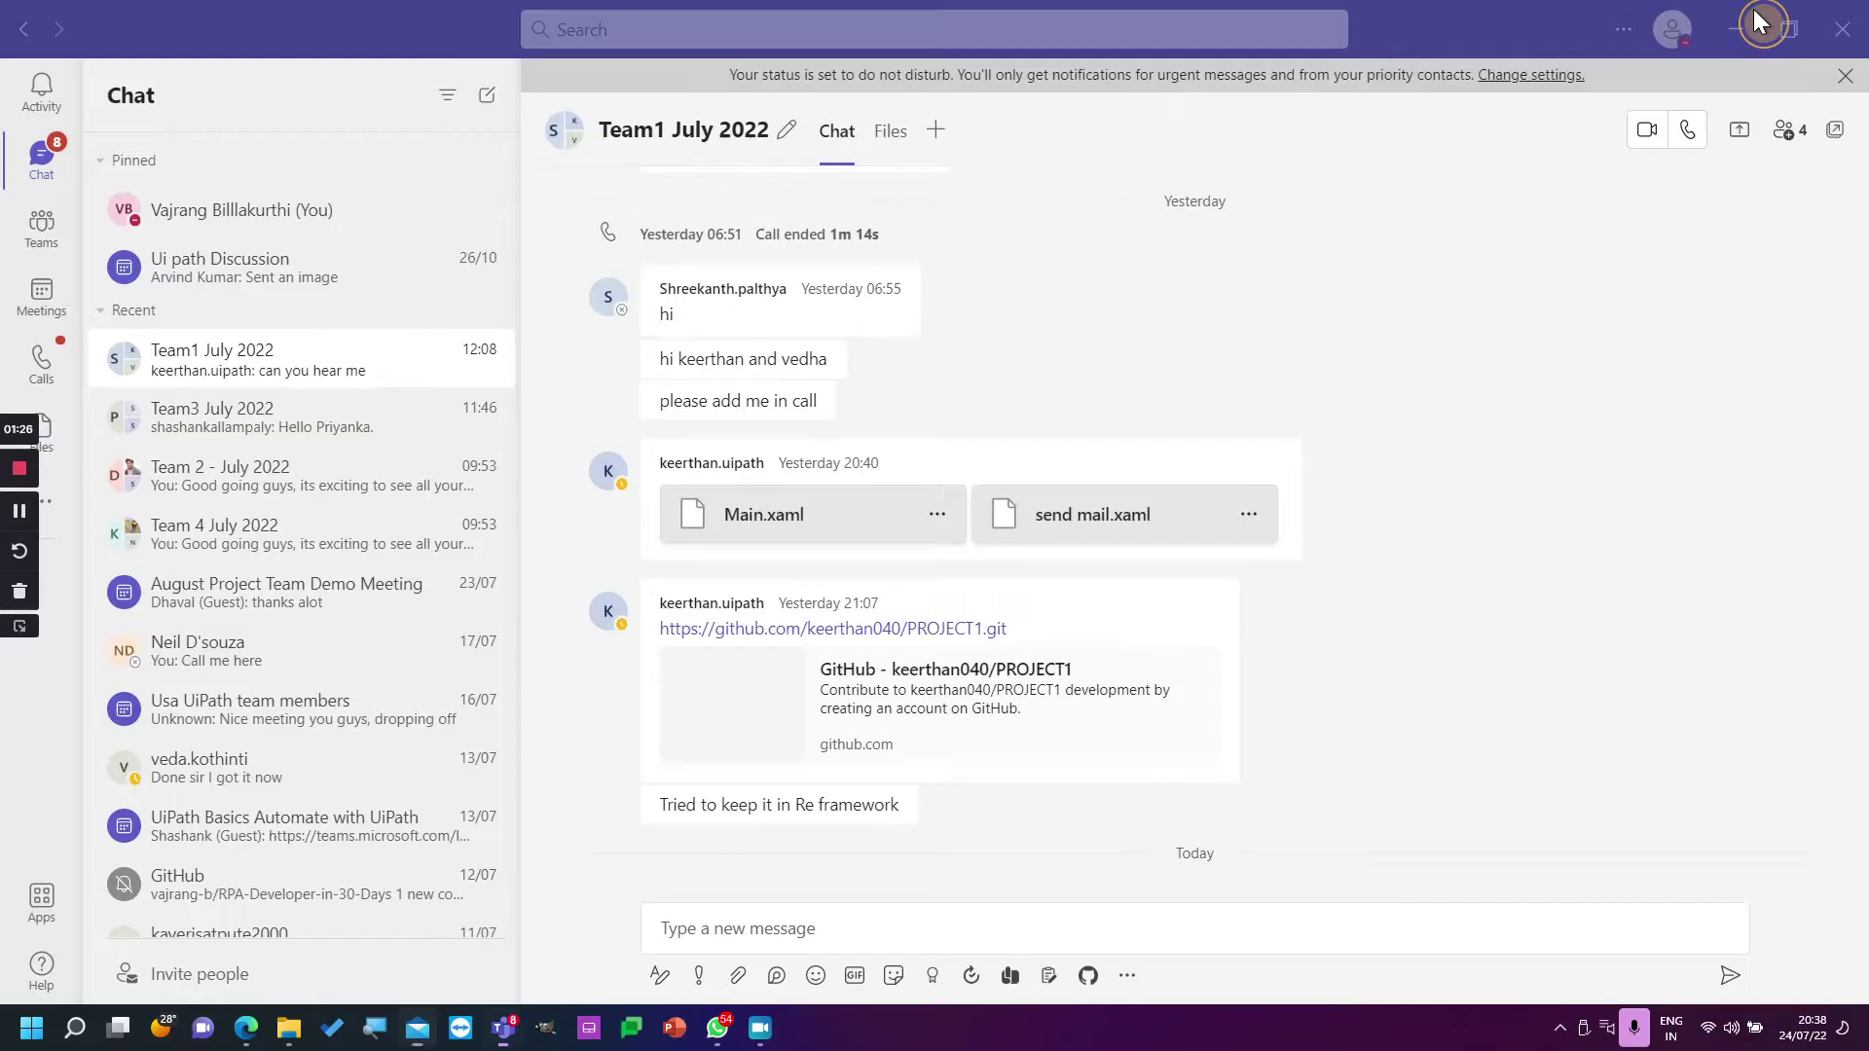
click(1757, 16)
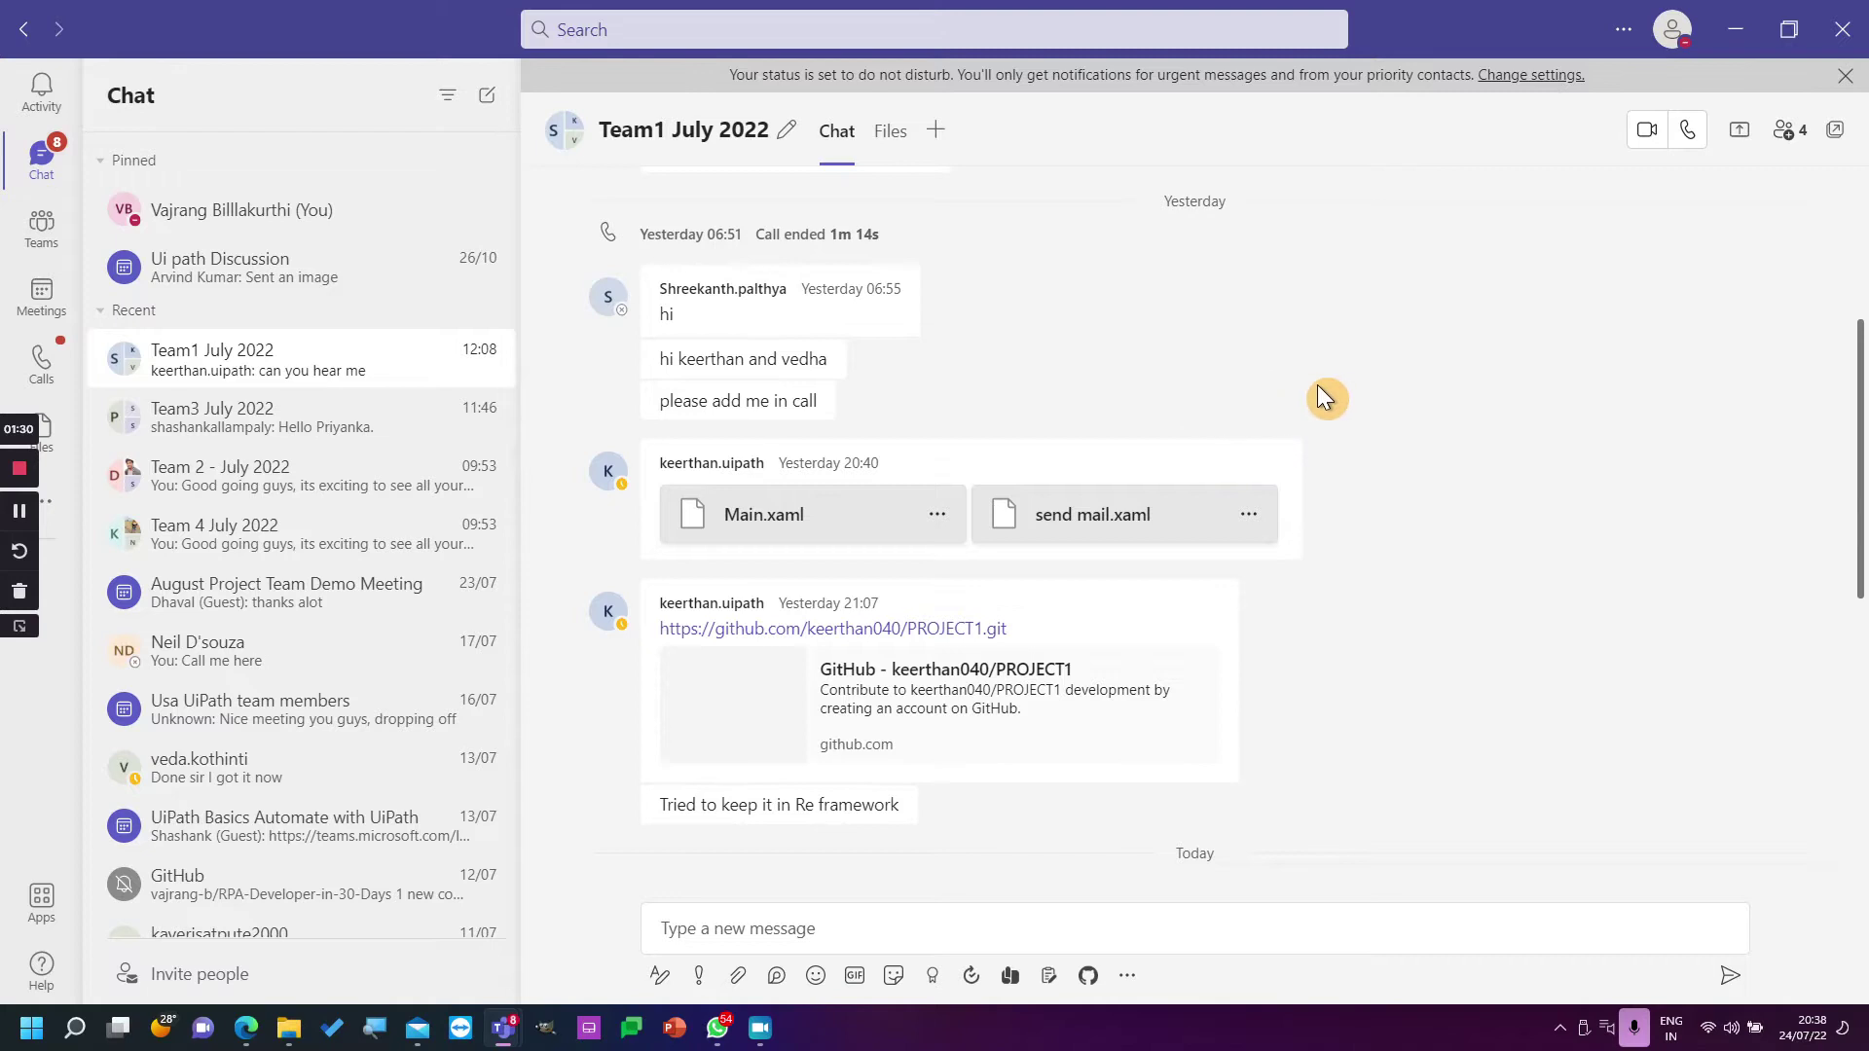
Open TeamNotes.docx from the files of the project team july 2022 channel and dismiss the do-not-disturb notice.
click(41, 228)
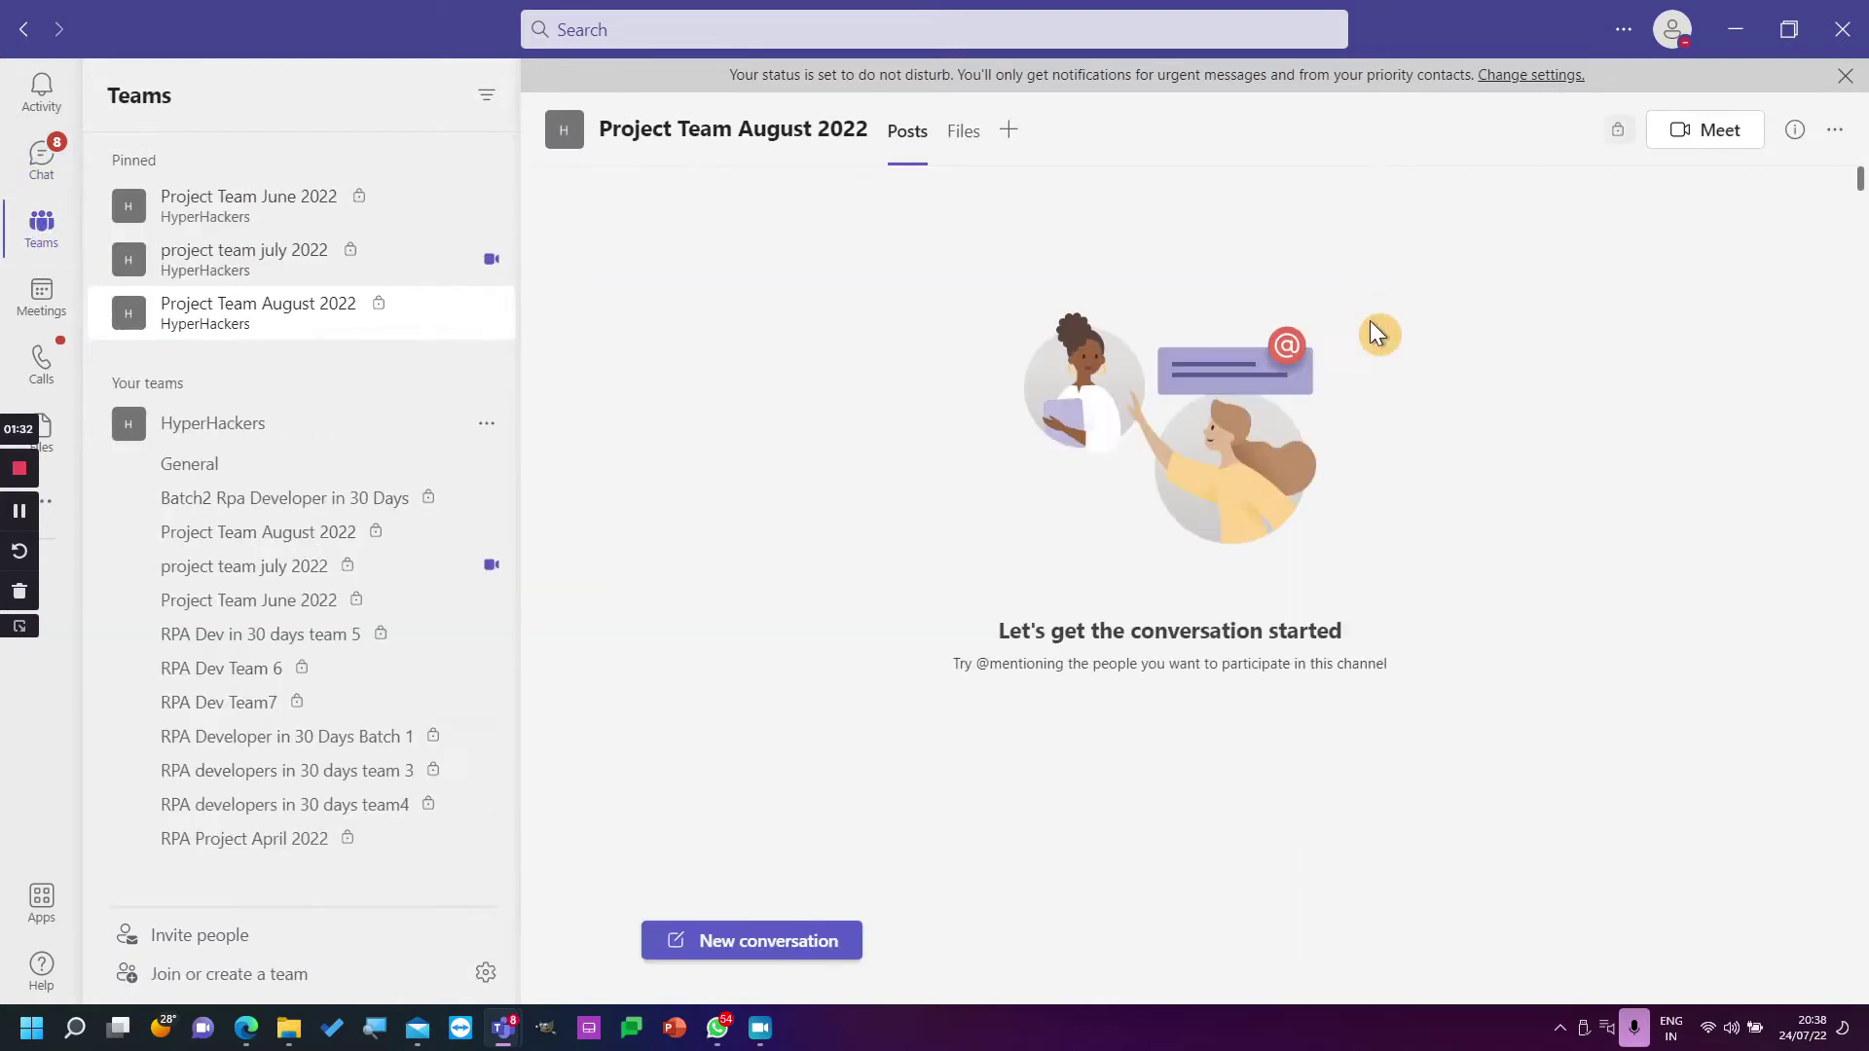
click(961, 133)
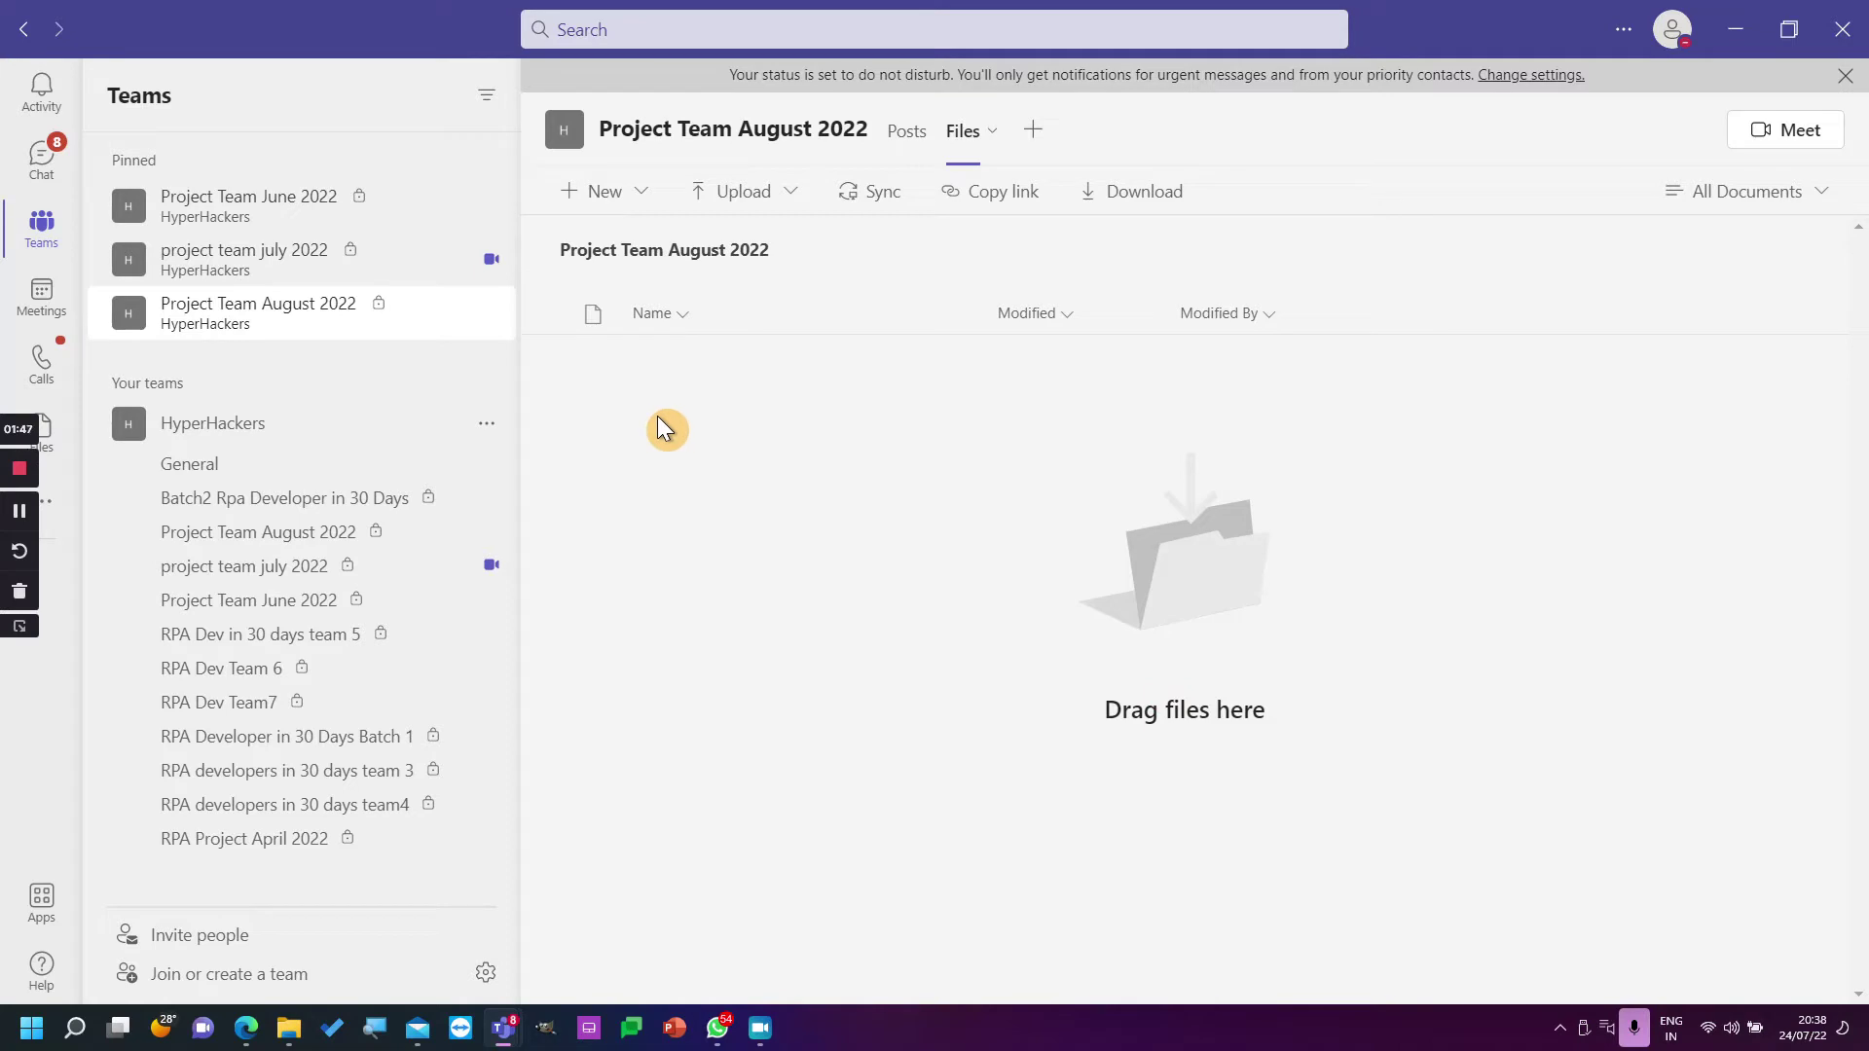
click(292, 207)
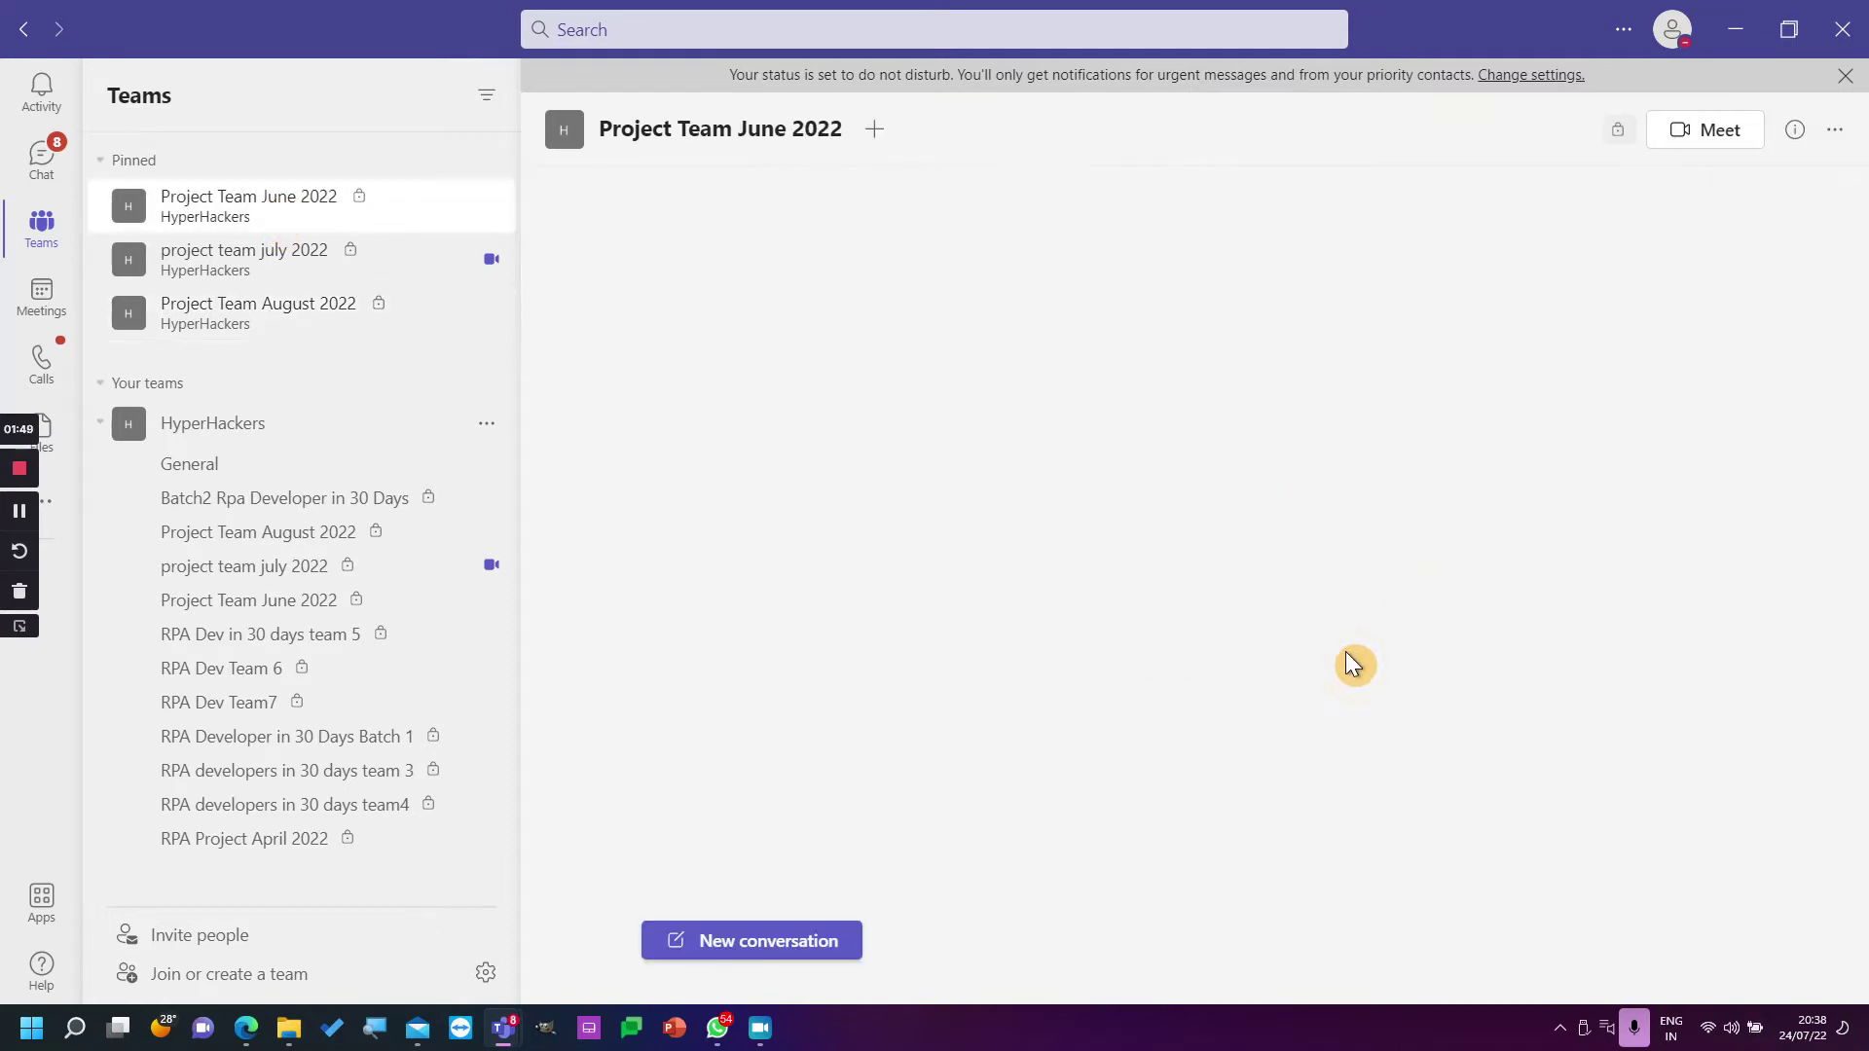
click(287, 264)
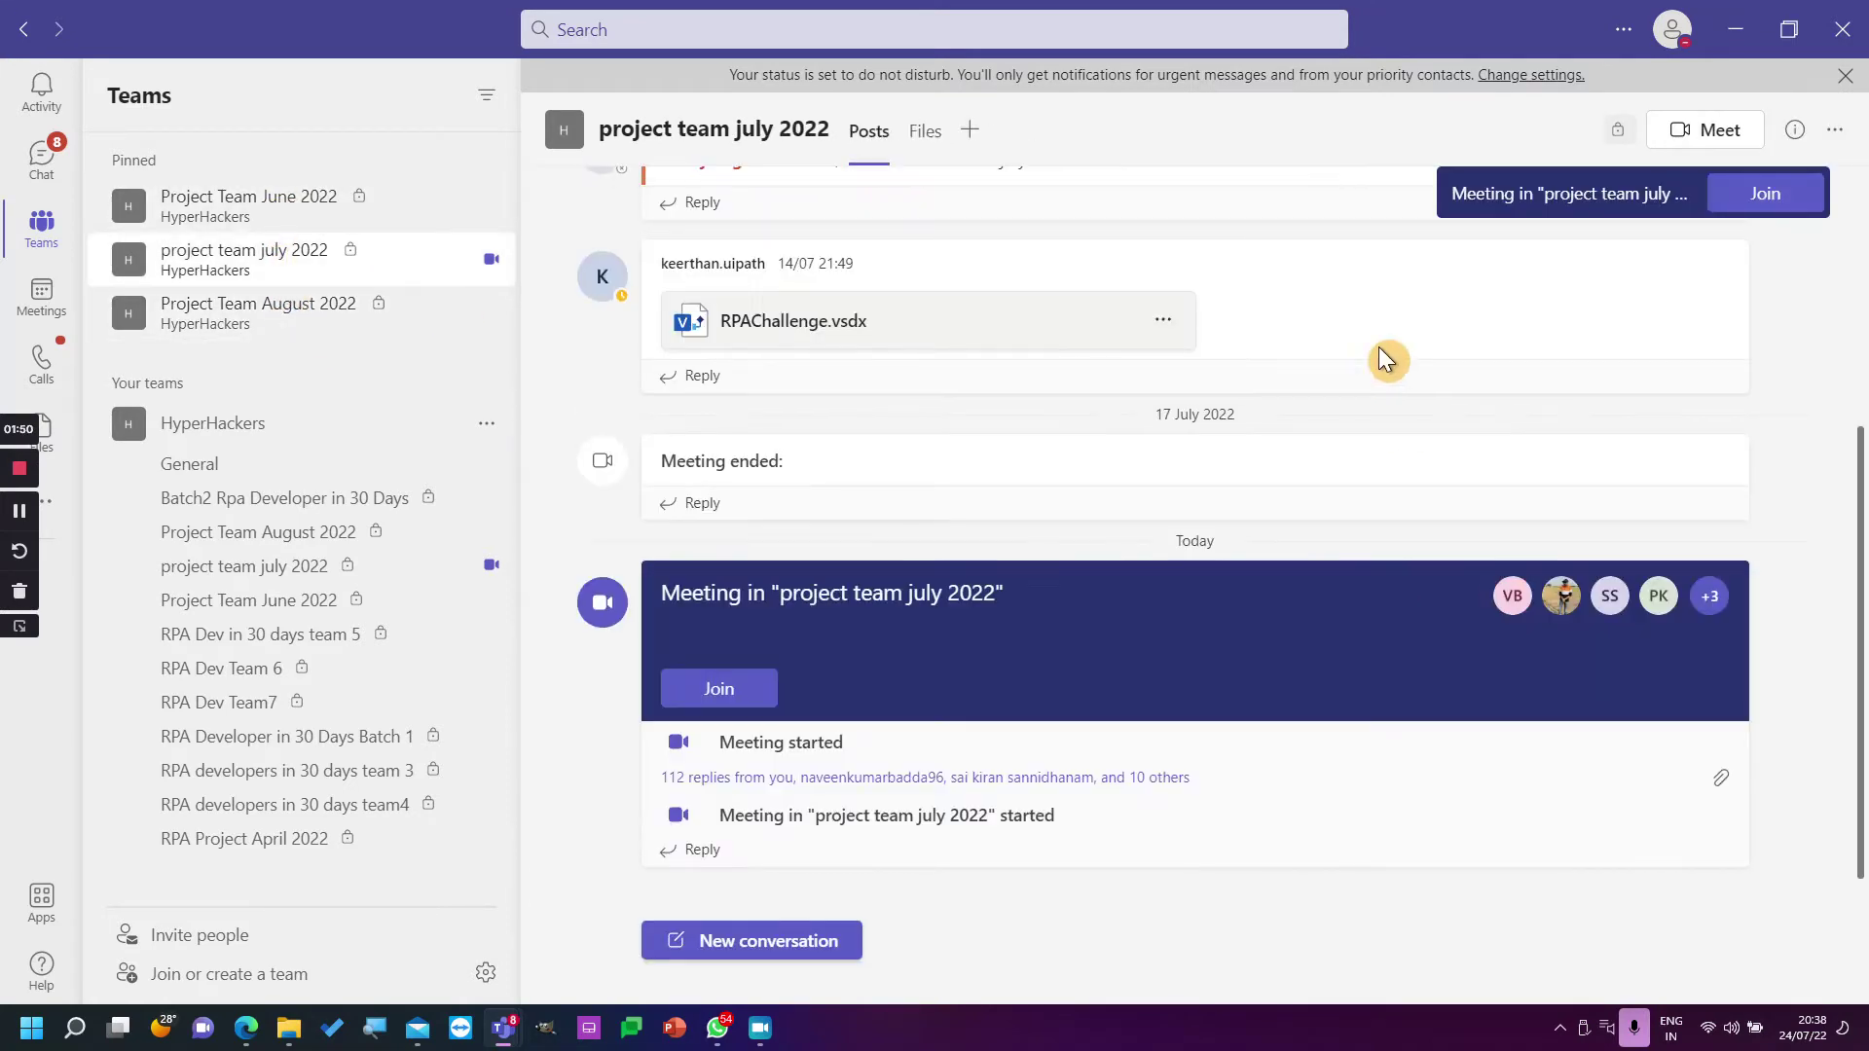
click(921, 133)
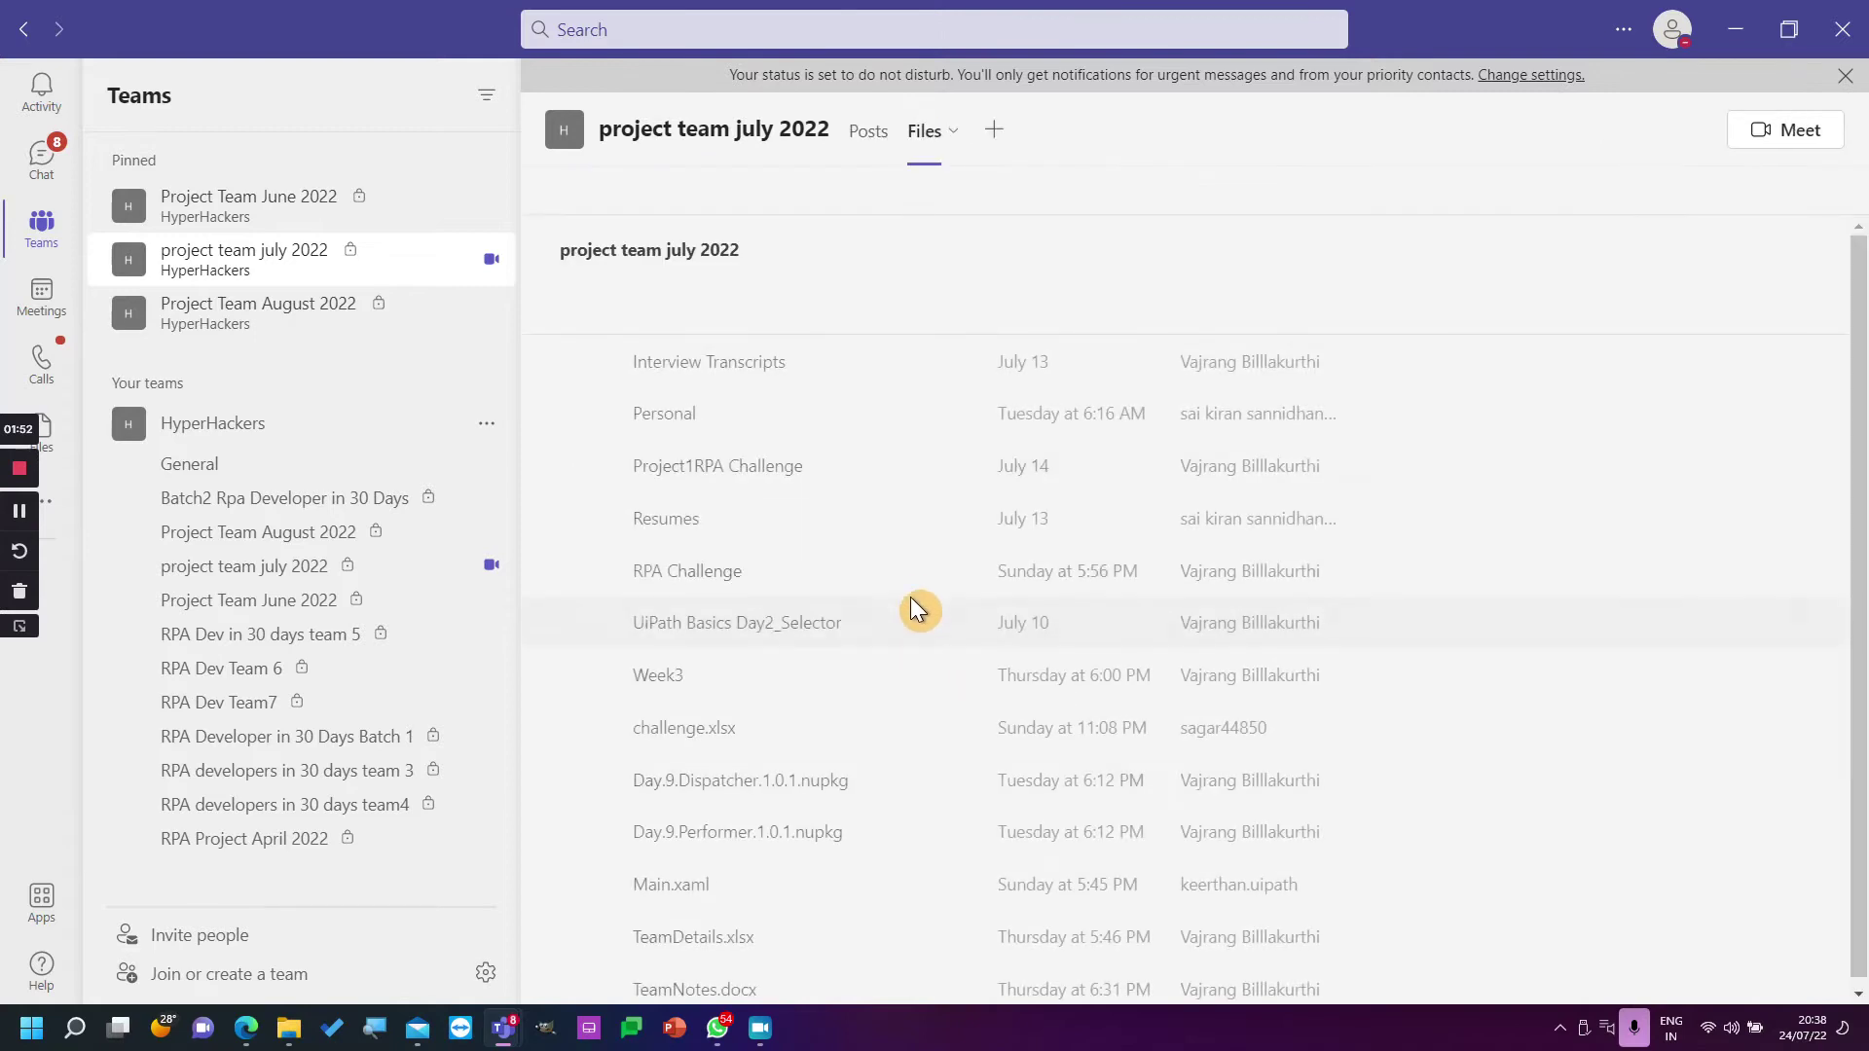
scroll(936, 608, down, 1)
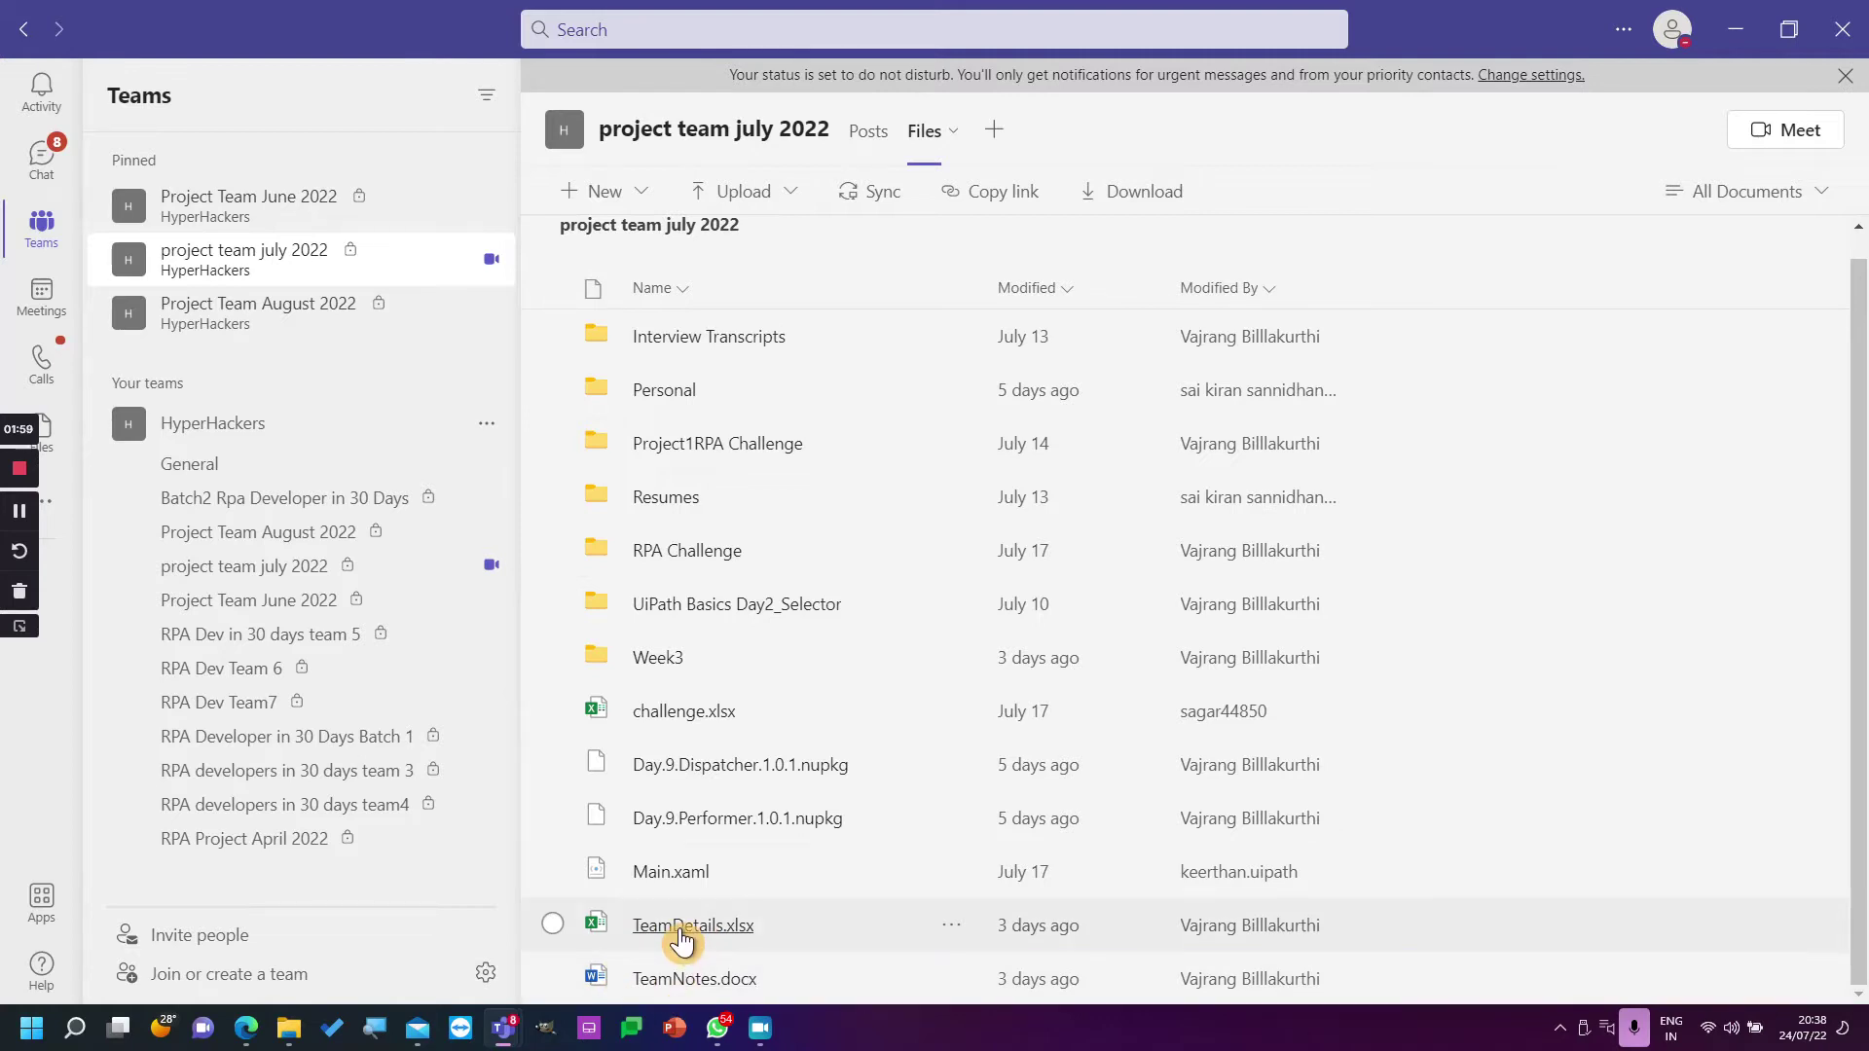
click(734, 978)
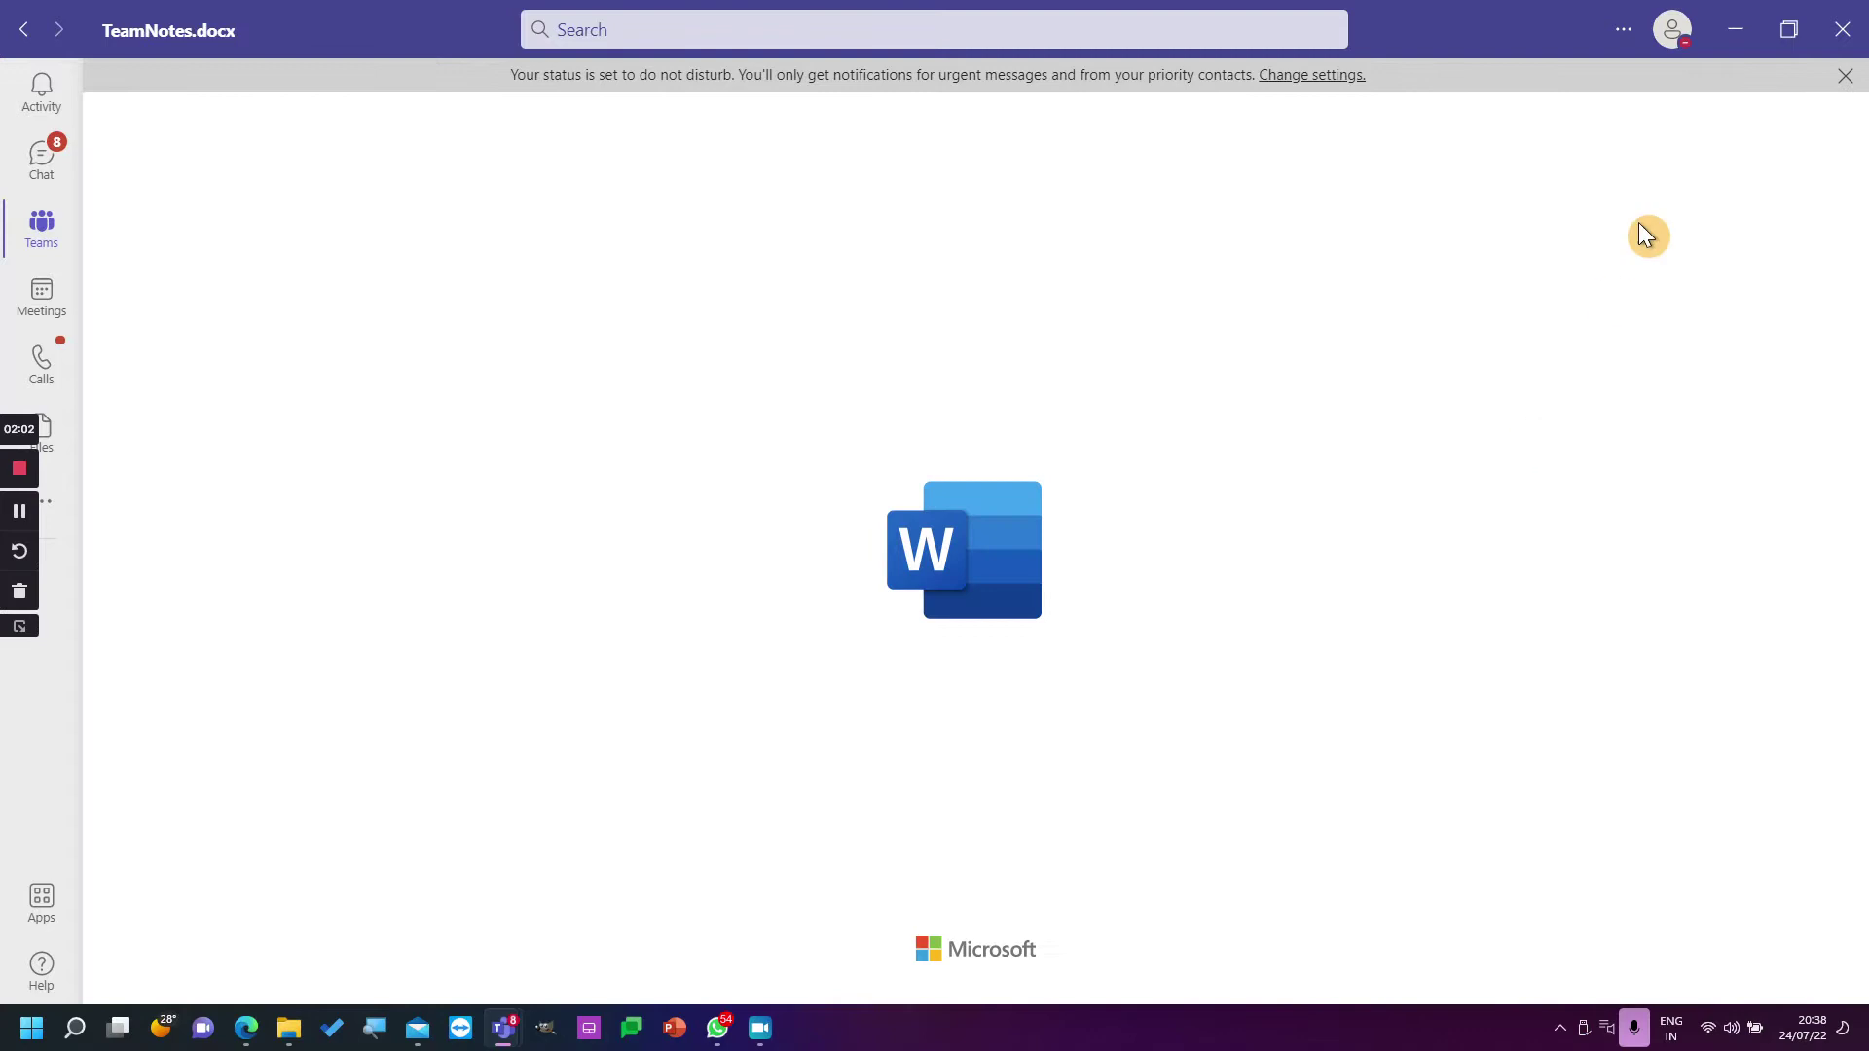
click(1847, 78)
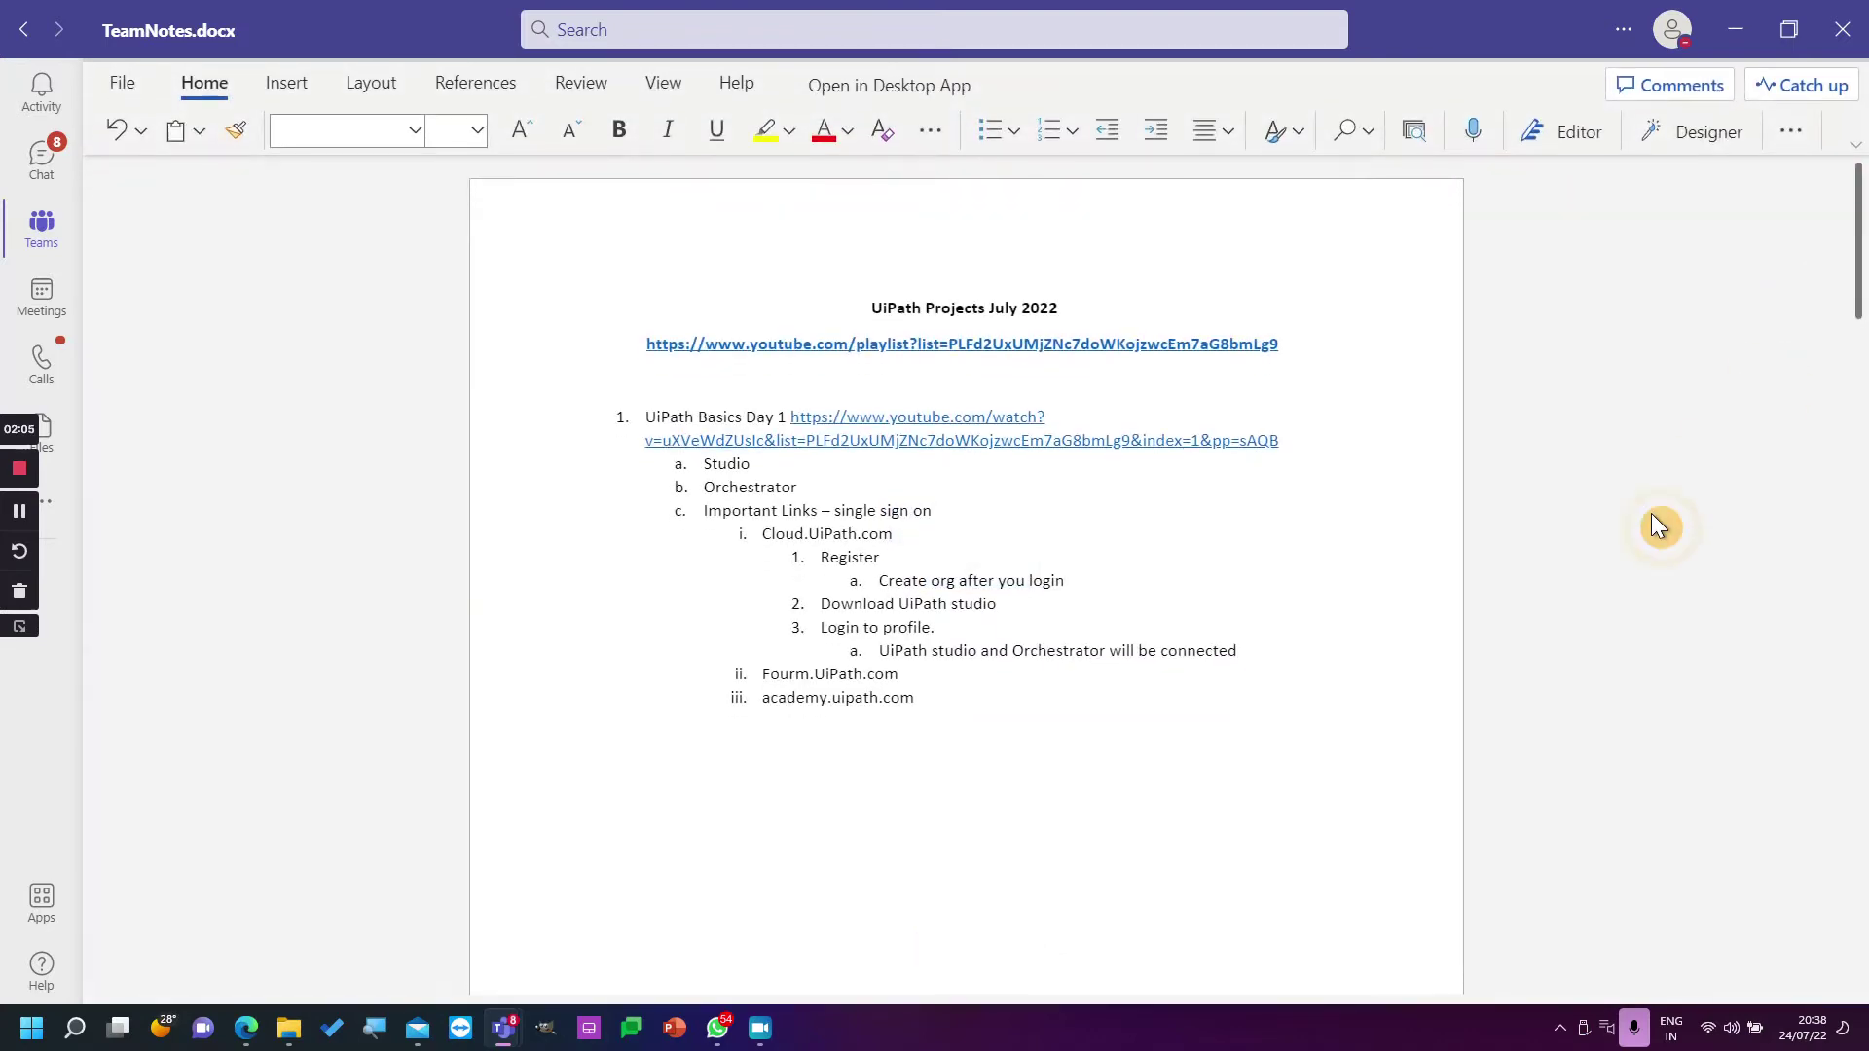
Add the numbered item "Day 13 – Supplier change management complete project" at the end of the notes.
drag(1856, 220, 1859, 992)
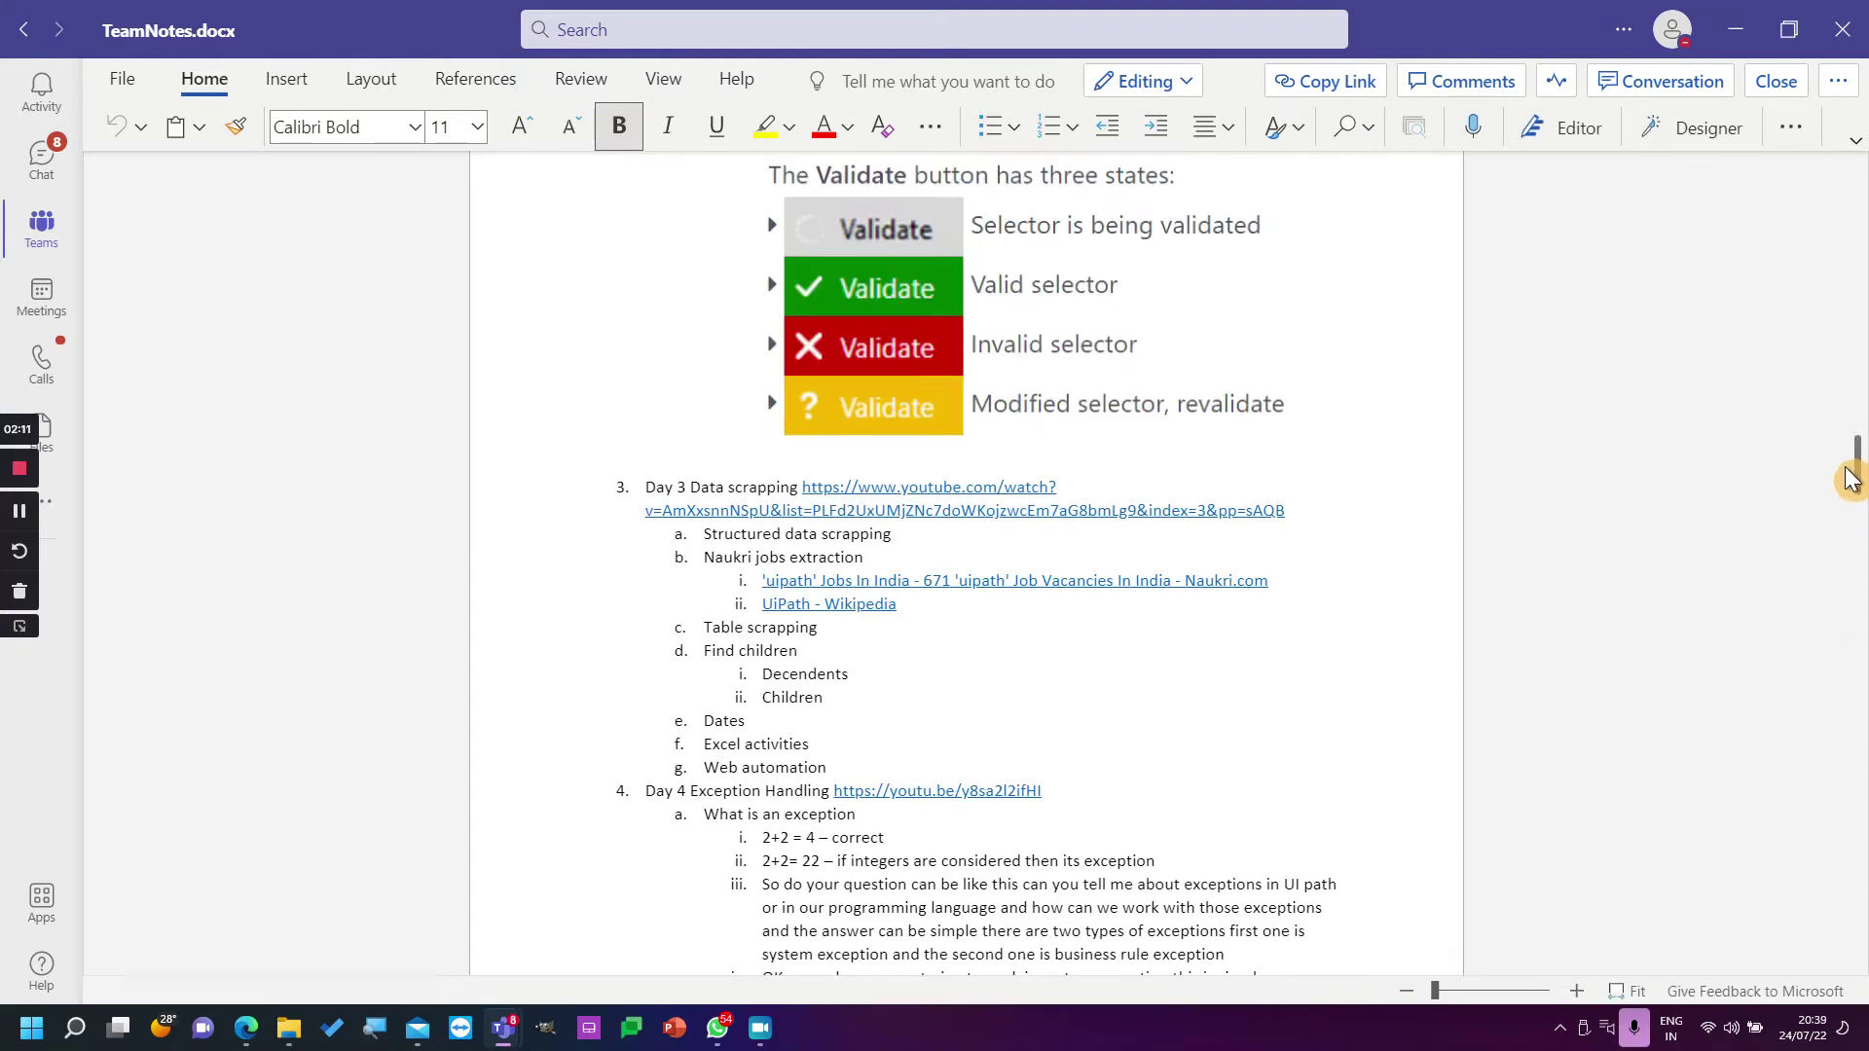
drag(1856, 463, 1858, 944)
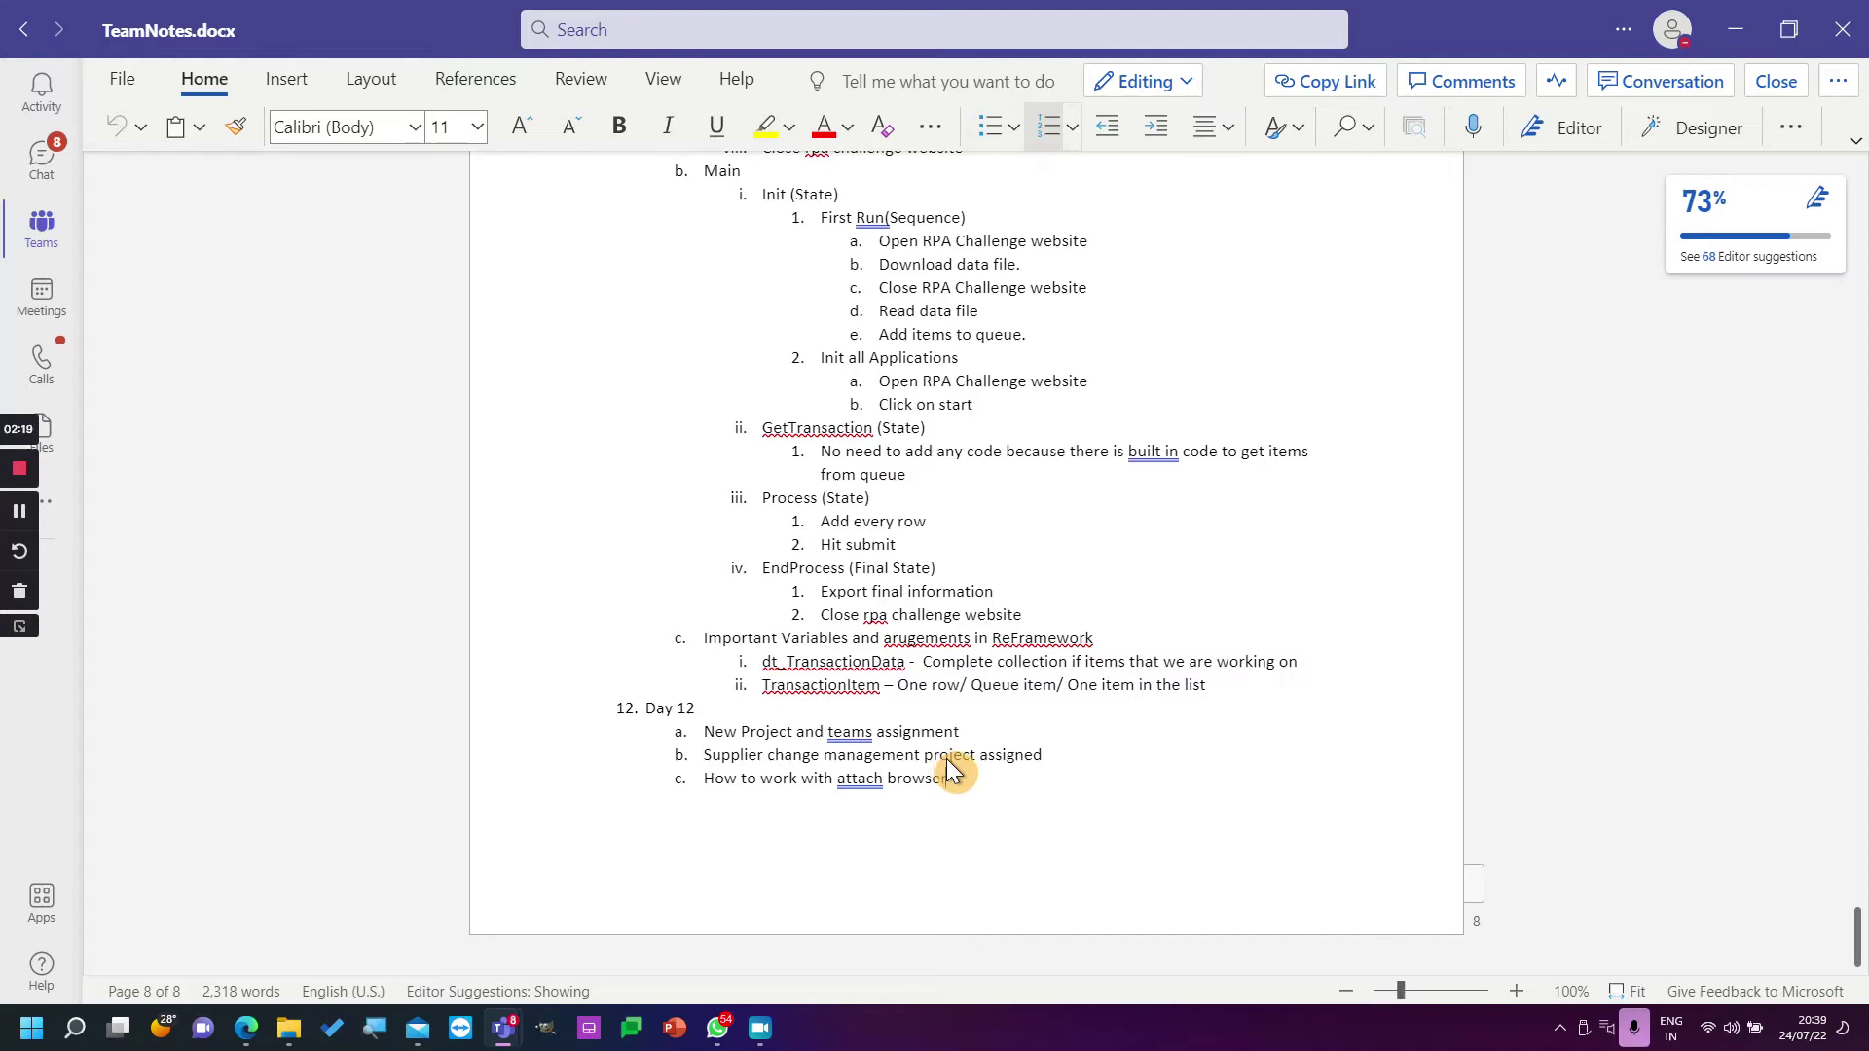
key(Return)
text(Day 13 - Supplier change )
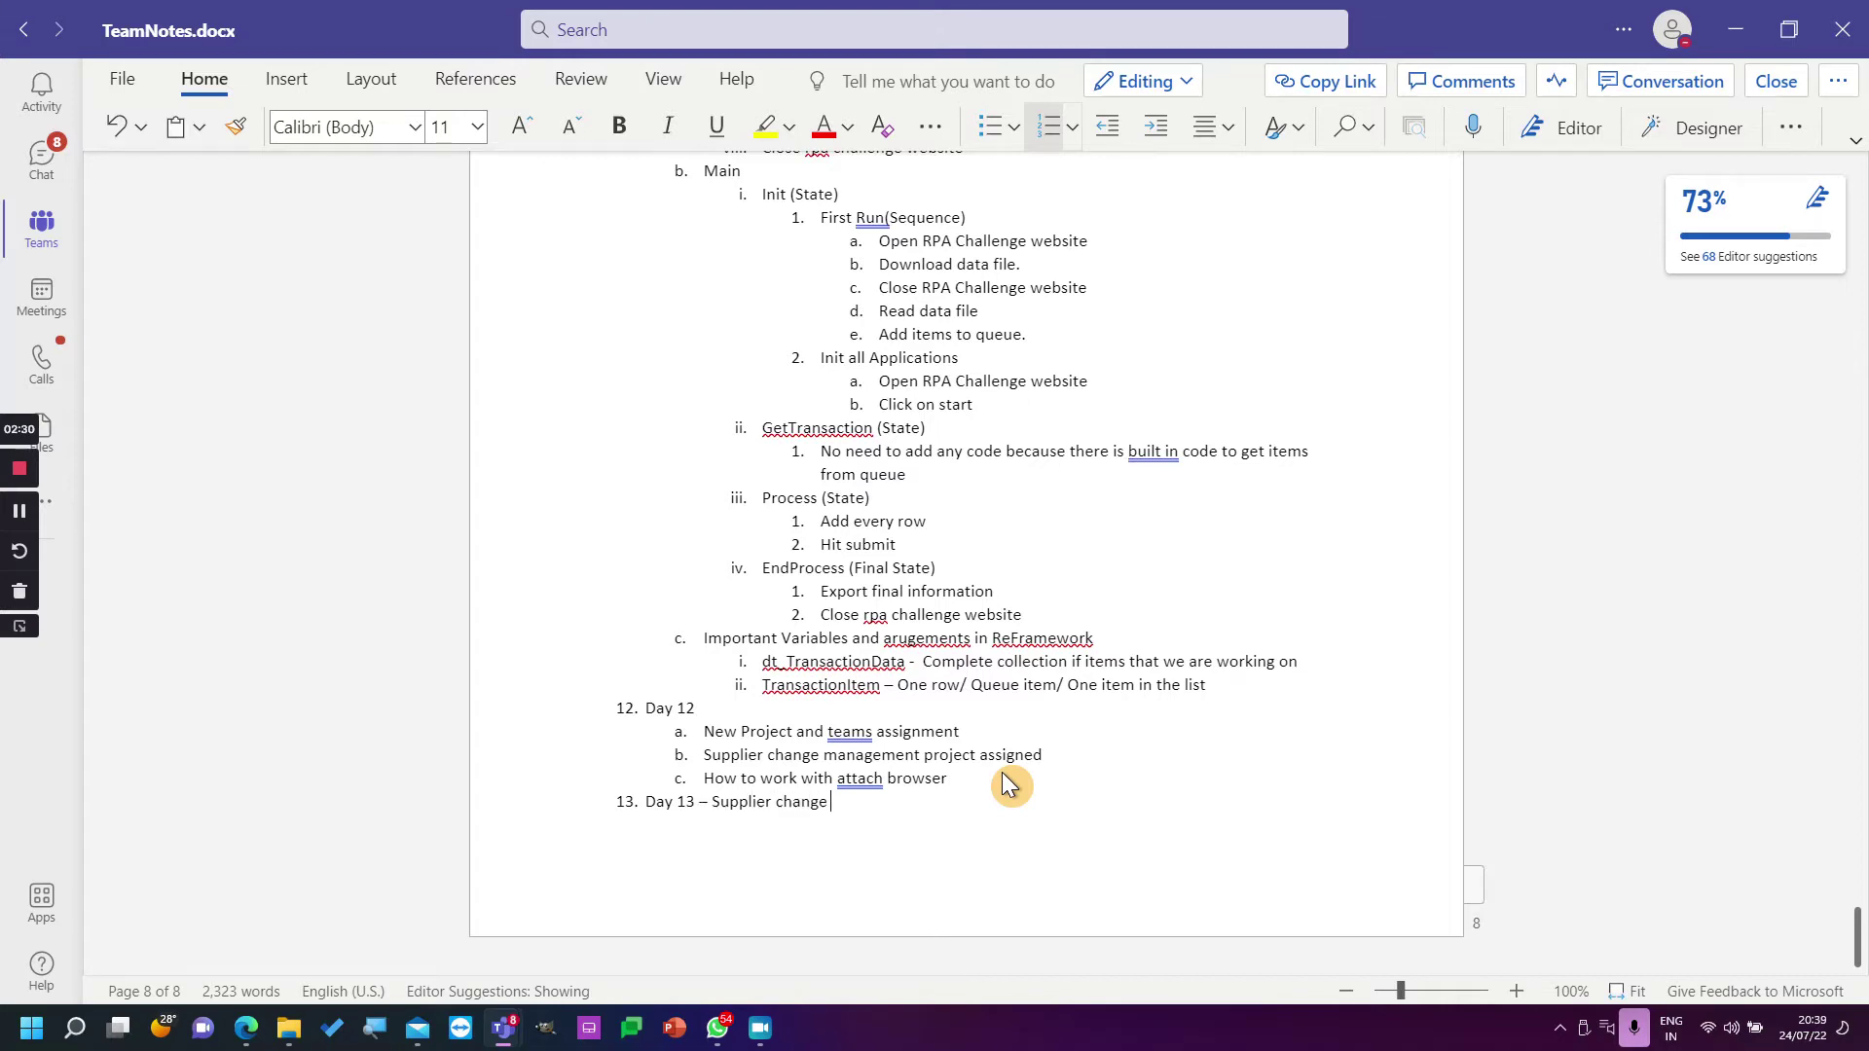
text(management complete project)
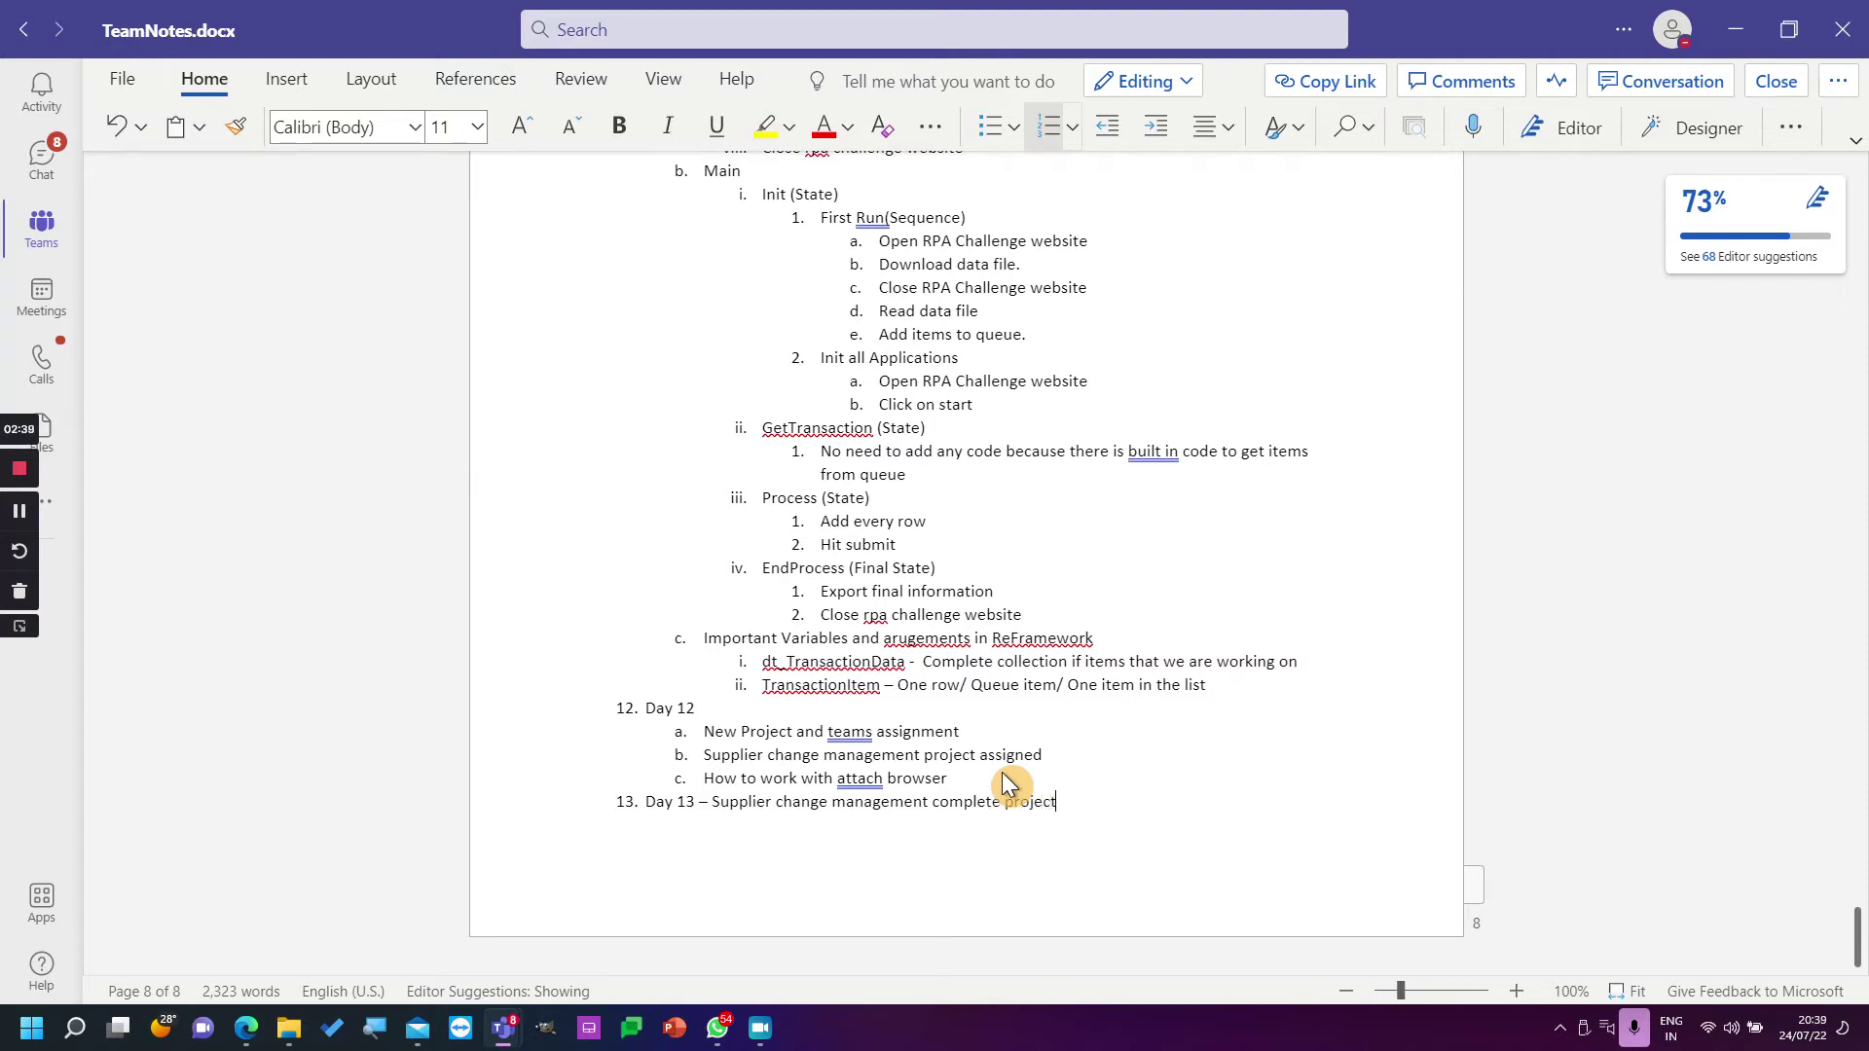
Split "Supplier change management complete project" off the Day 13 heading into an indented sub-item beneath it.
click(709, 801)
key(Return)
key(Tab)
scroll(951, 846, up, 3)
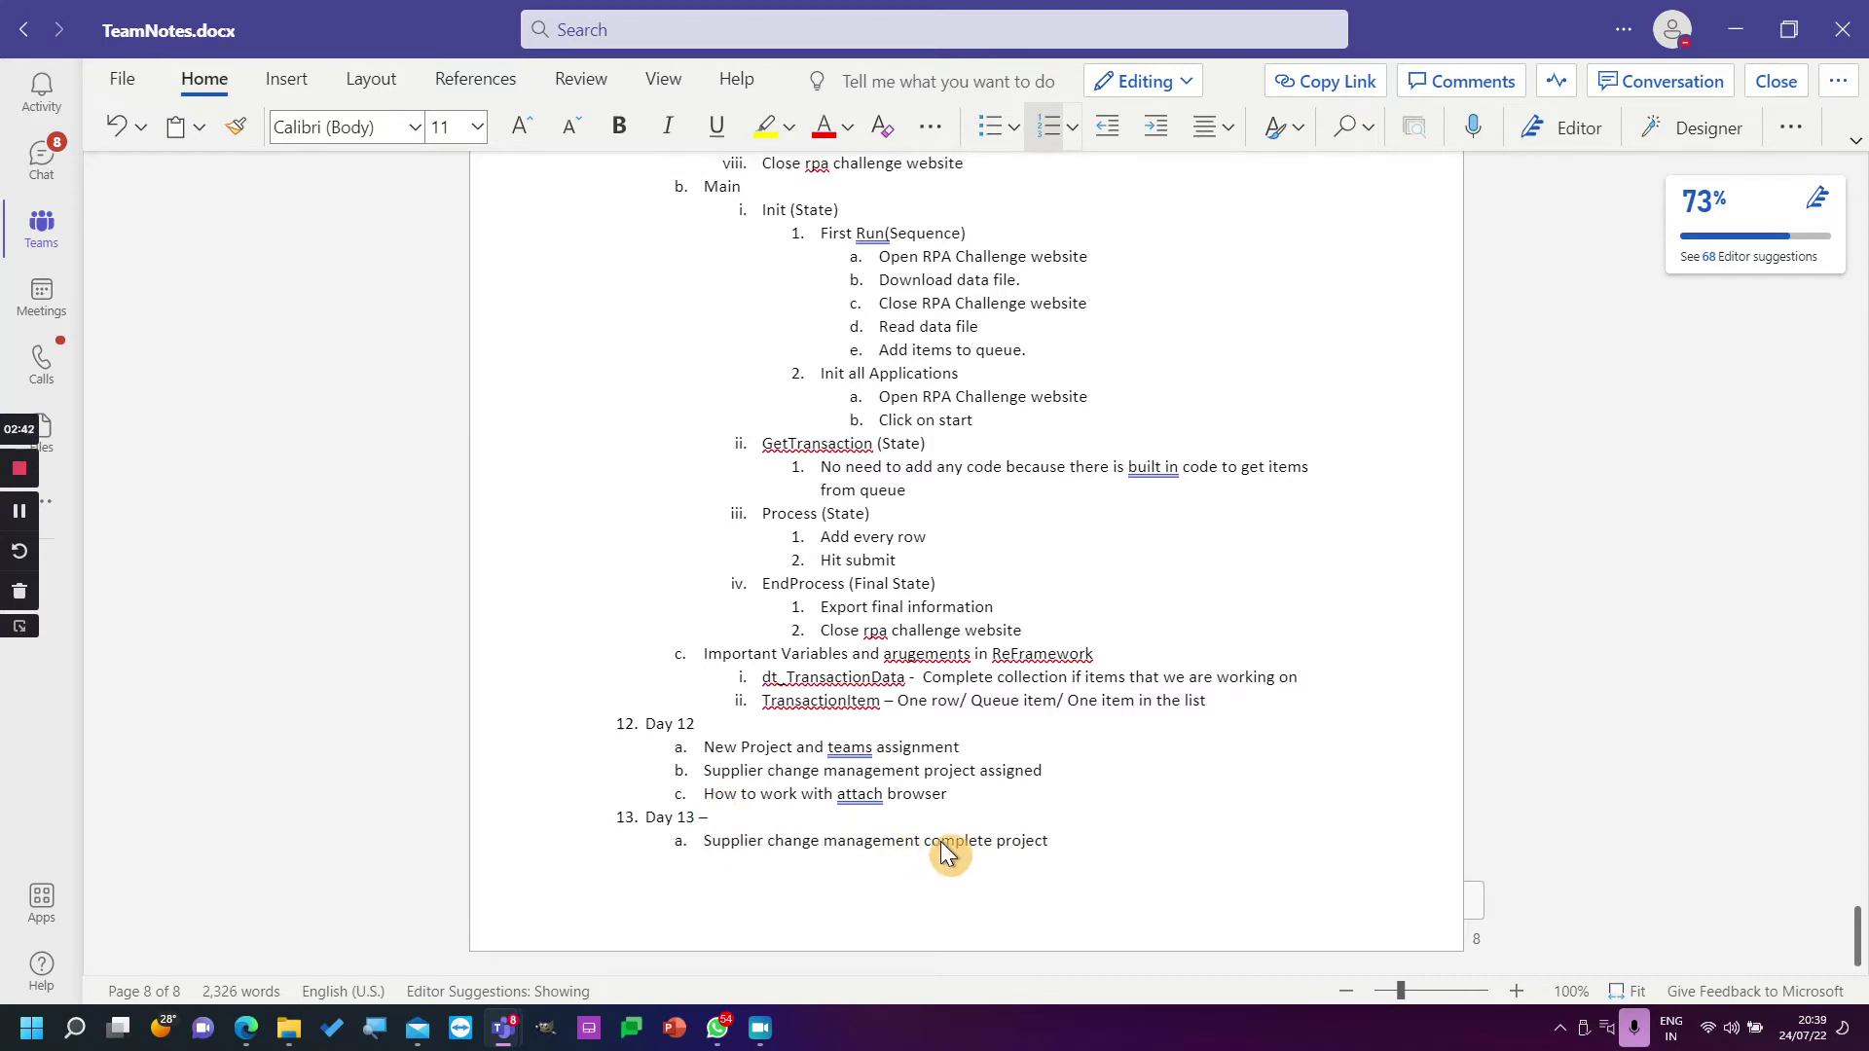
Add the sub-item "Lifecycle" beneath "Supplier change management complete project" and start an indented numbered list under it.
scroll(1022, 852, down, 3)
key(Return)
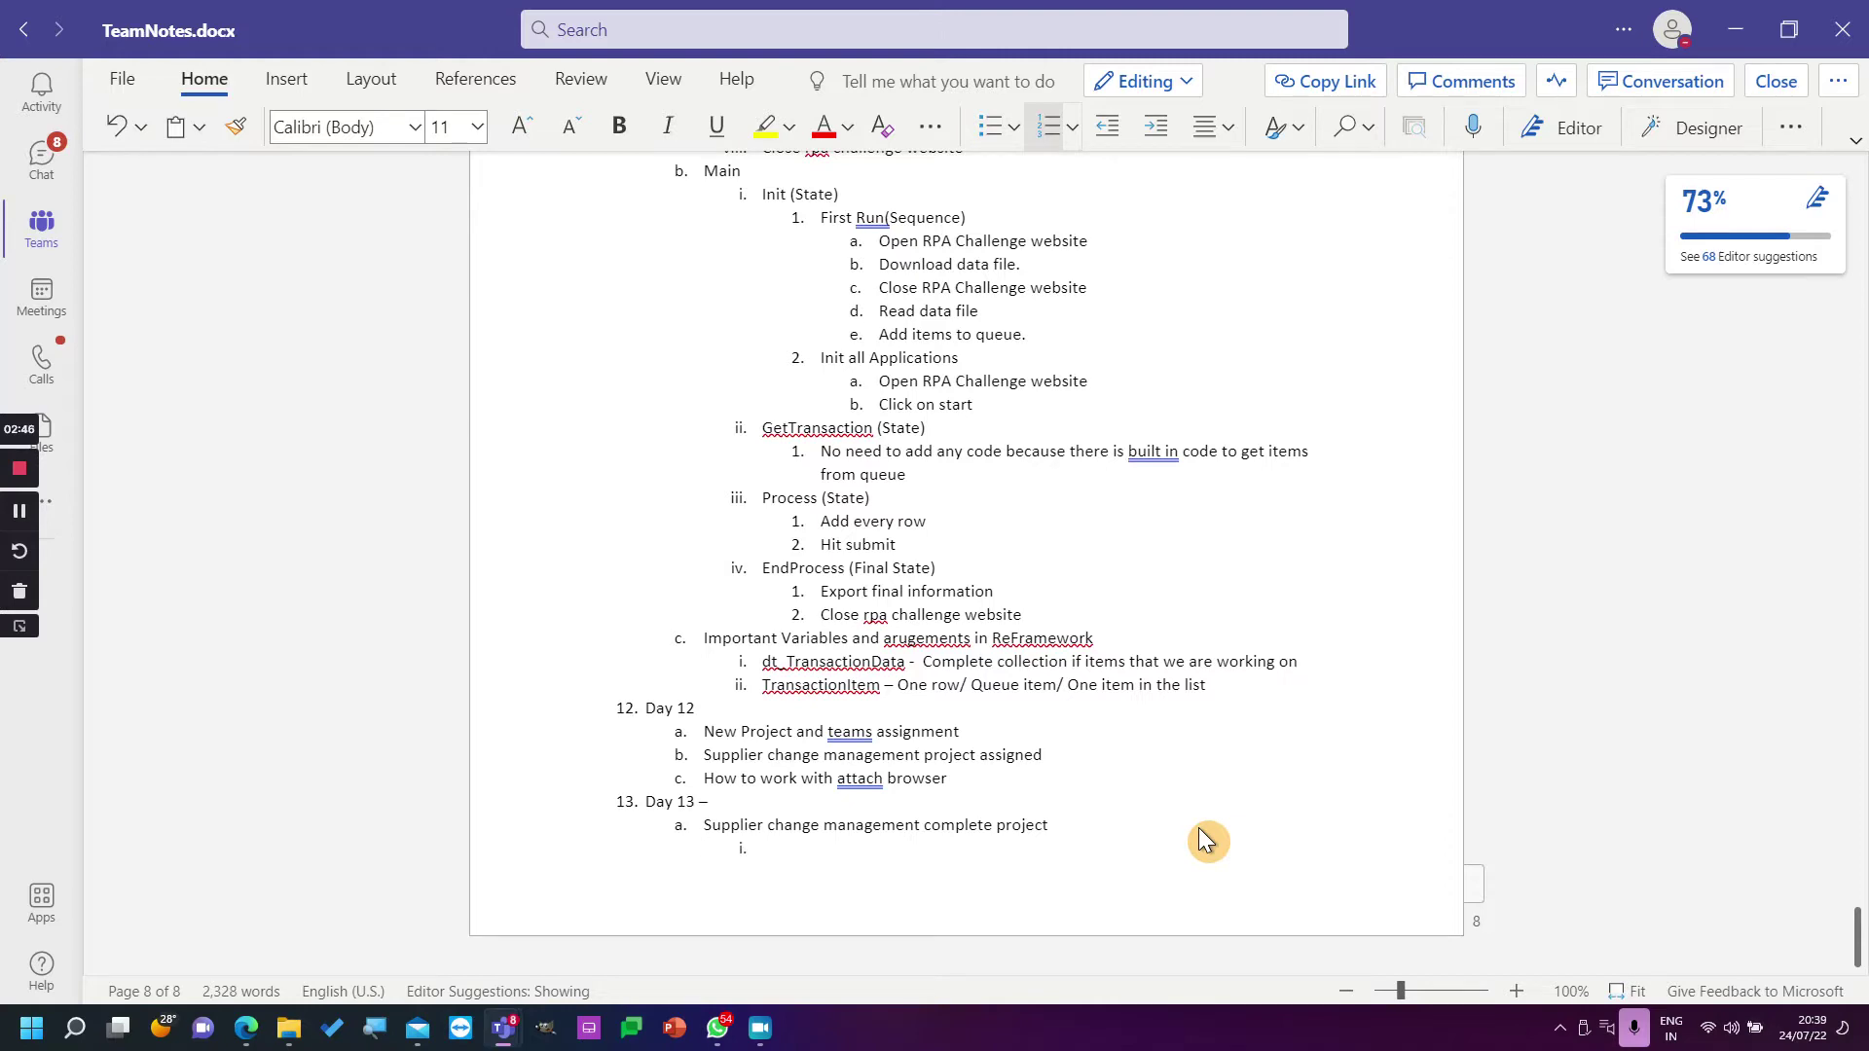
text(Lifecycle)
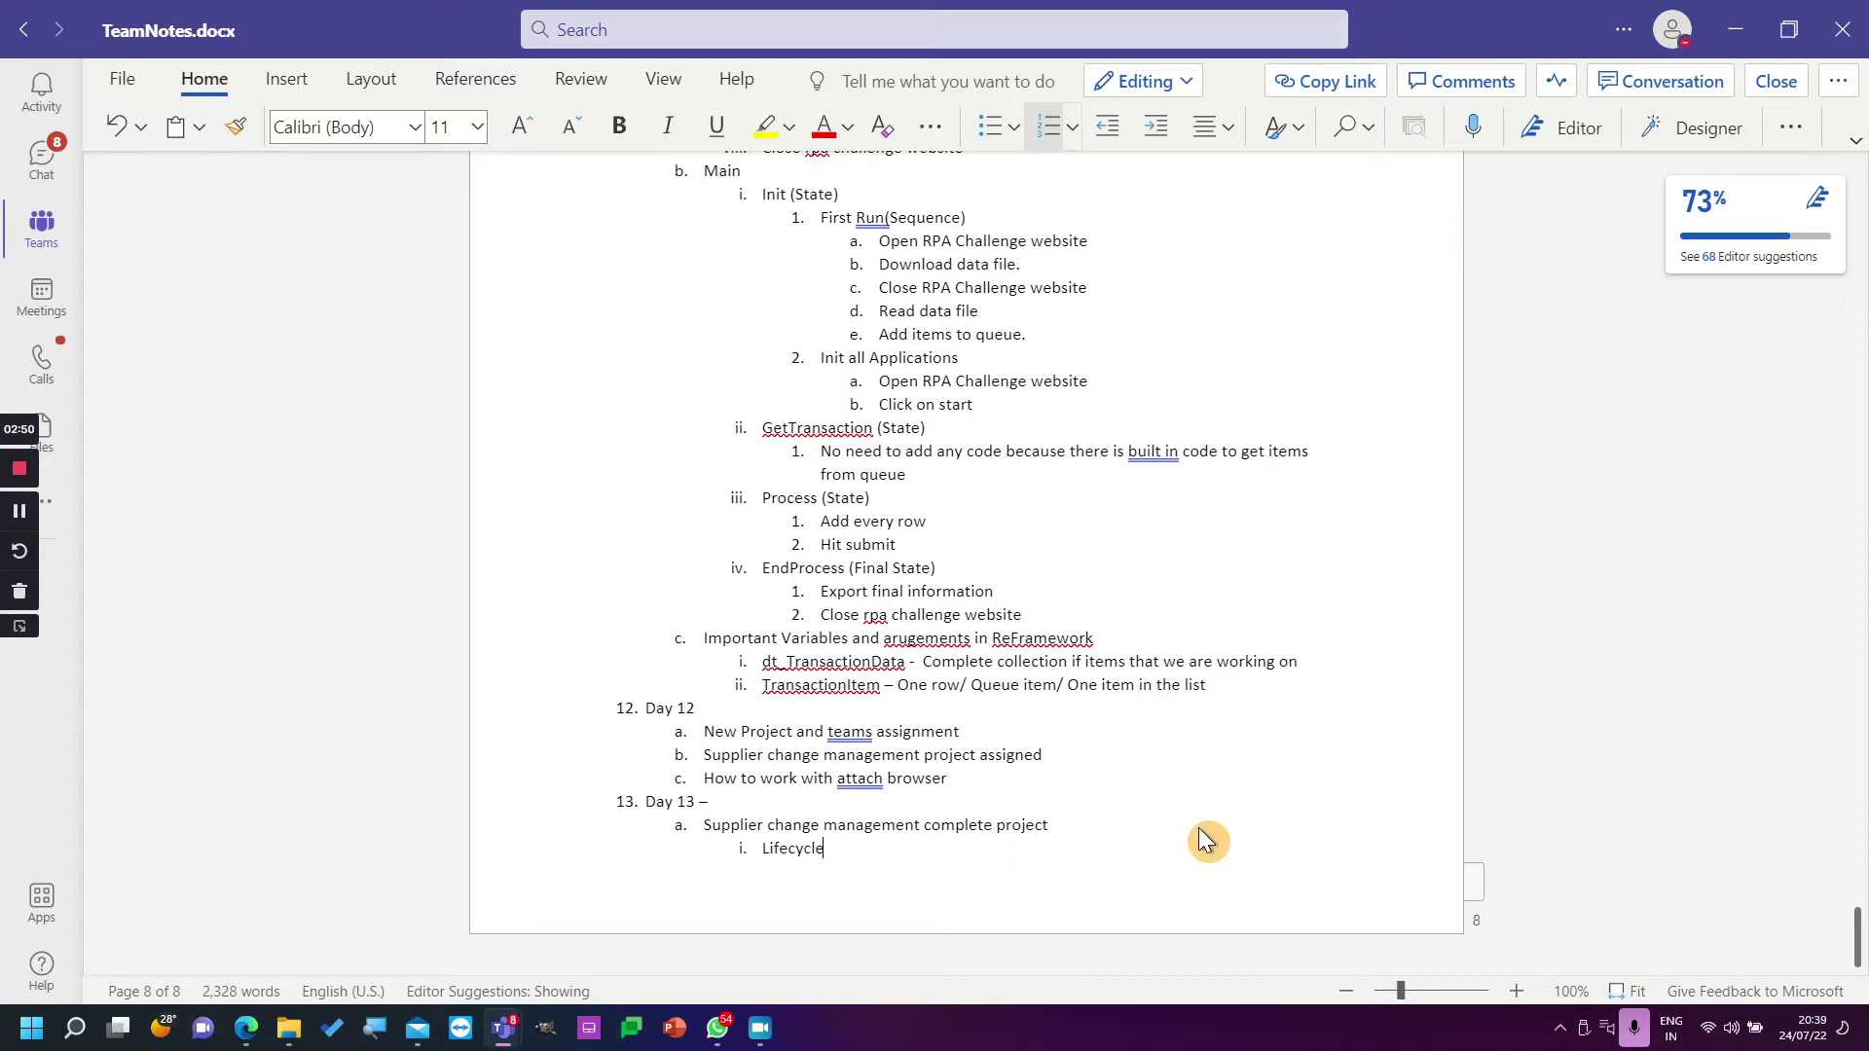
key(Return)
key(Tab)
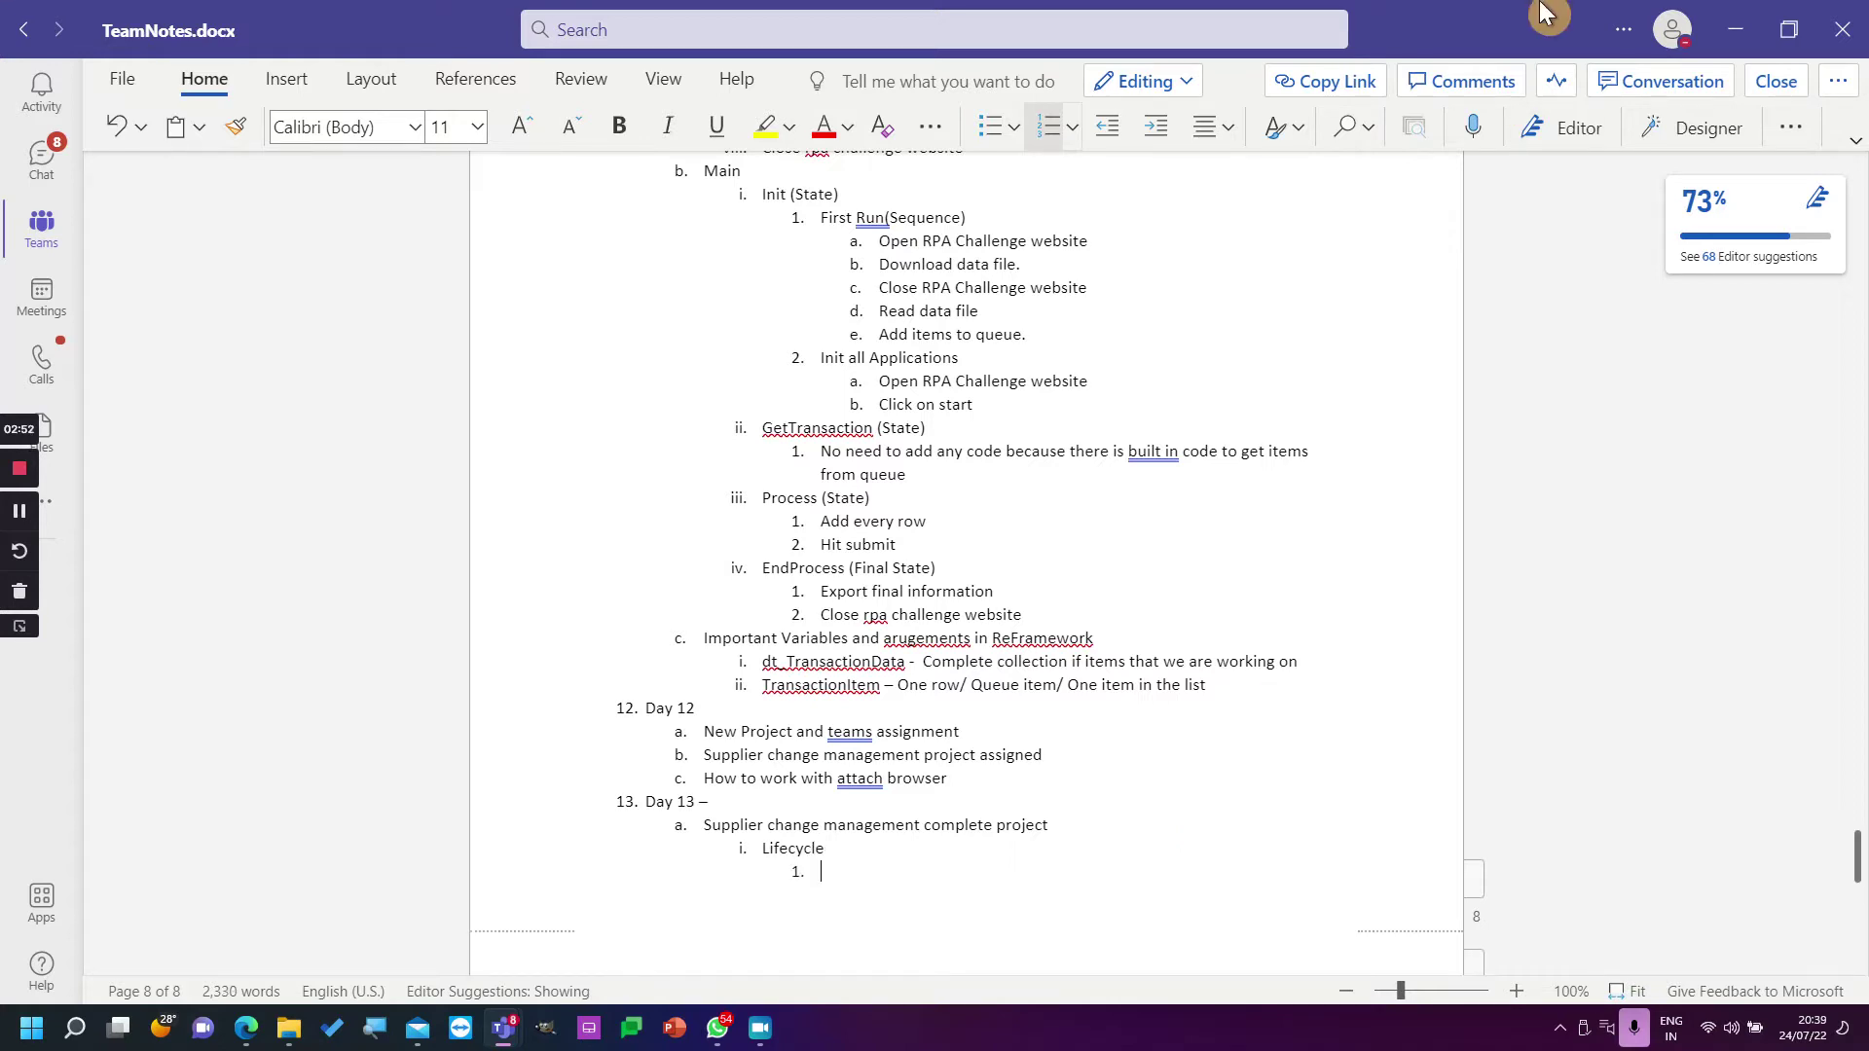
Arrange the TeamNotes document and the "project team july 2022" meeting window side by side, with the document on the left half.
drag(1528, 39, 2, 292)
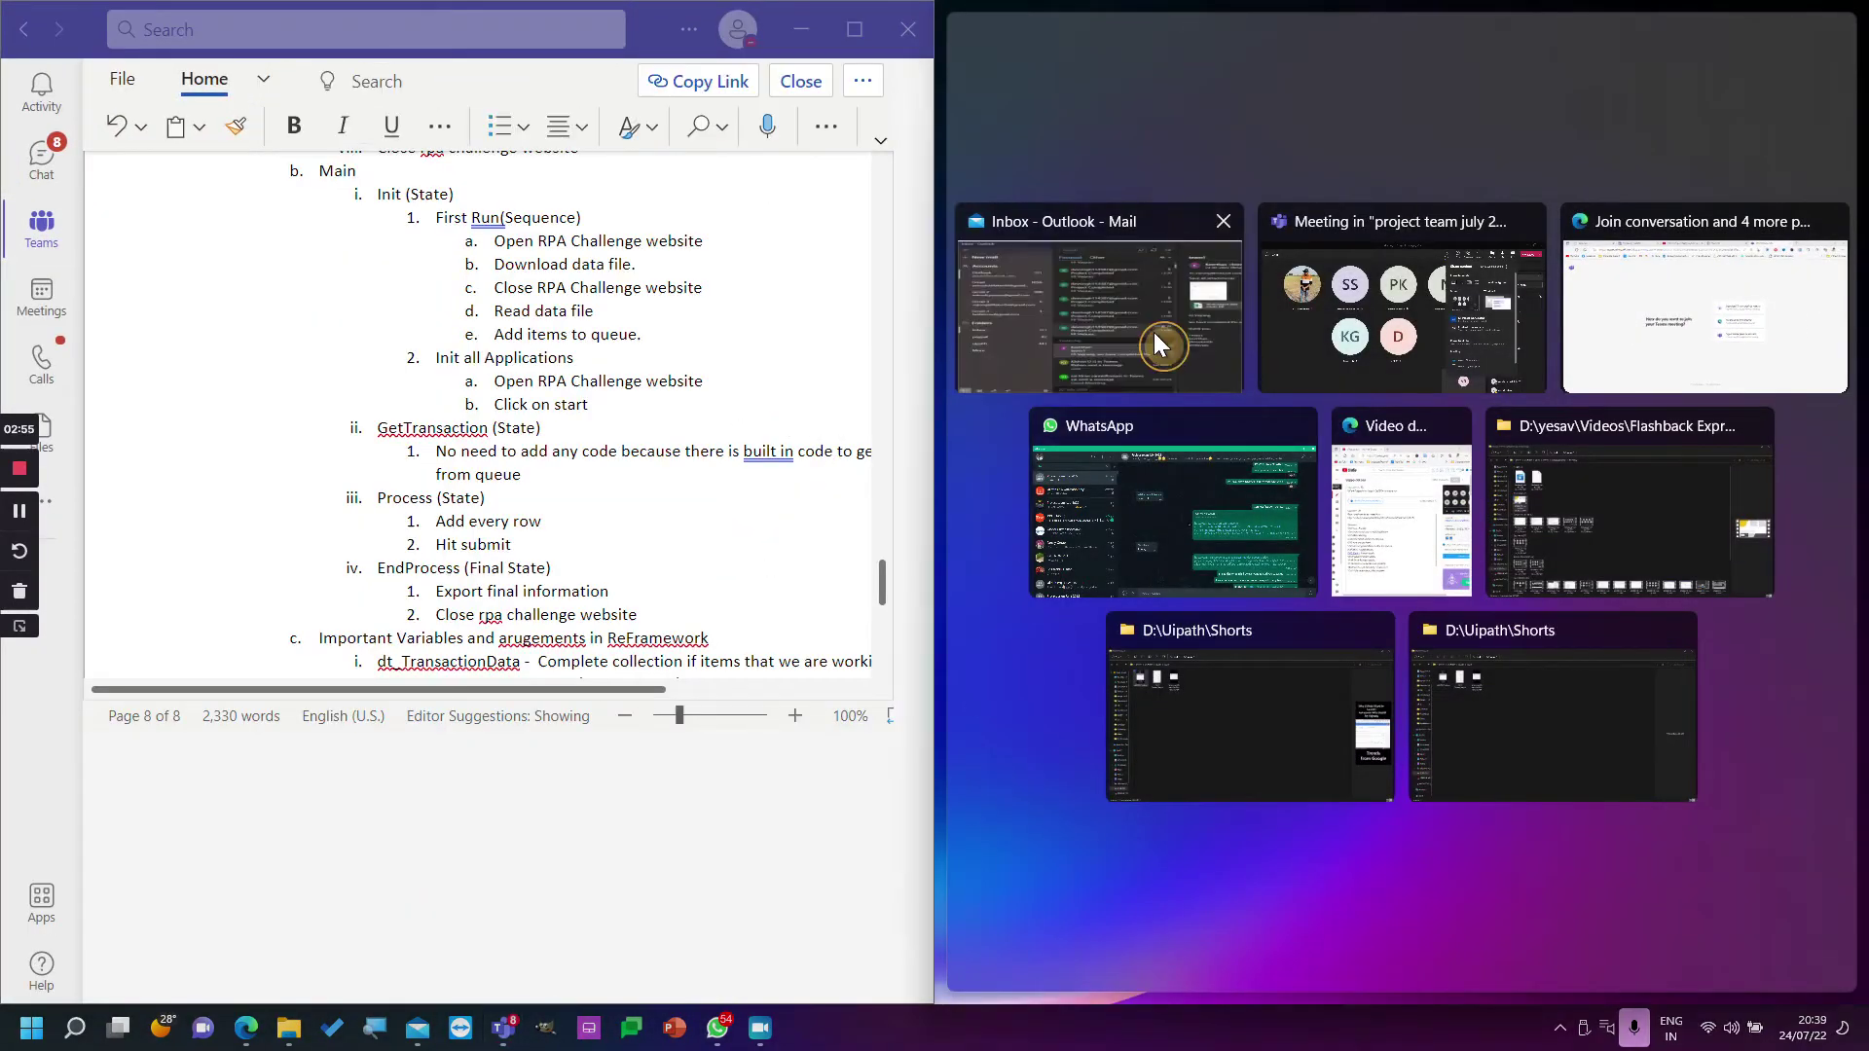
click(1156, 331)
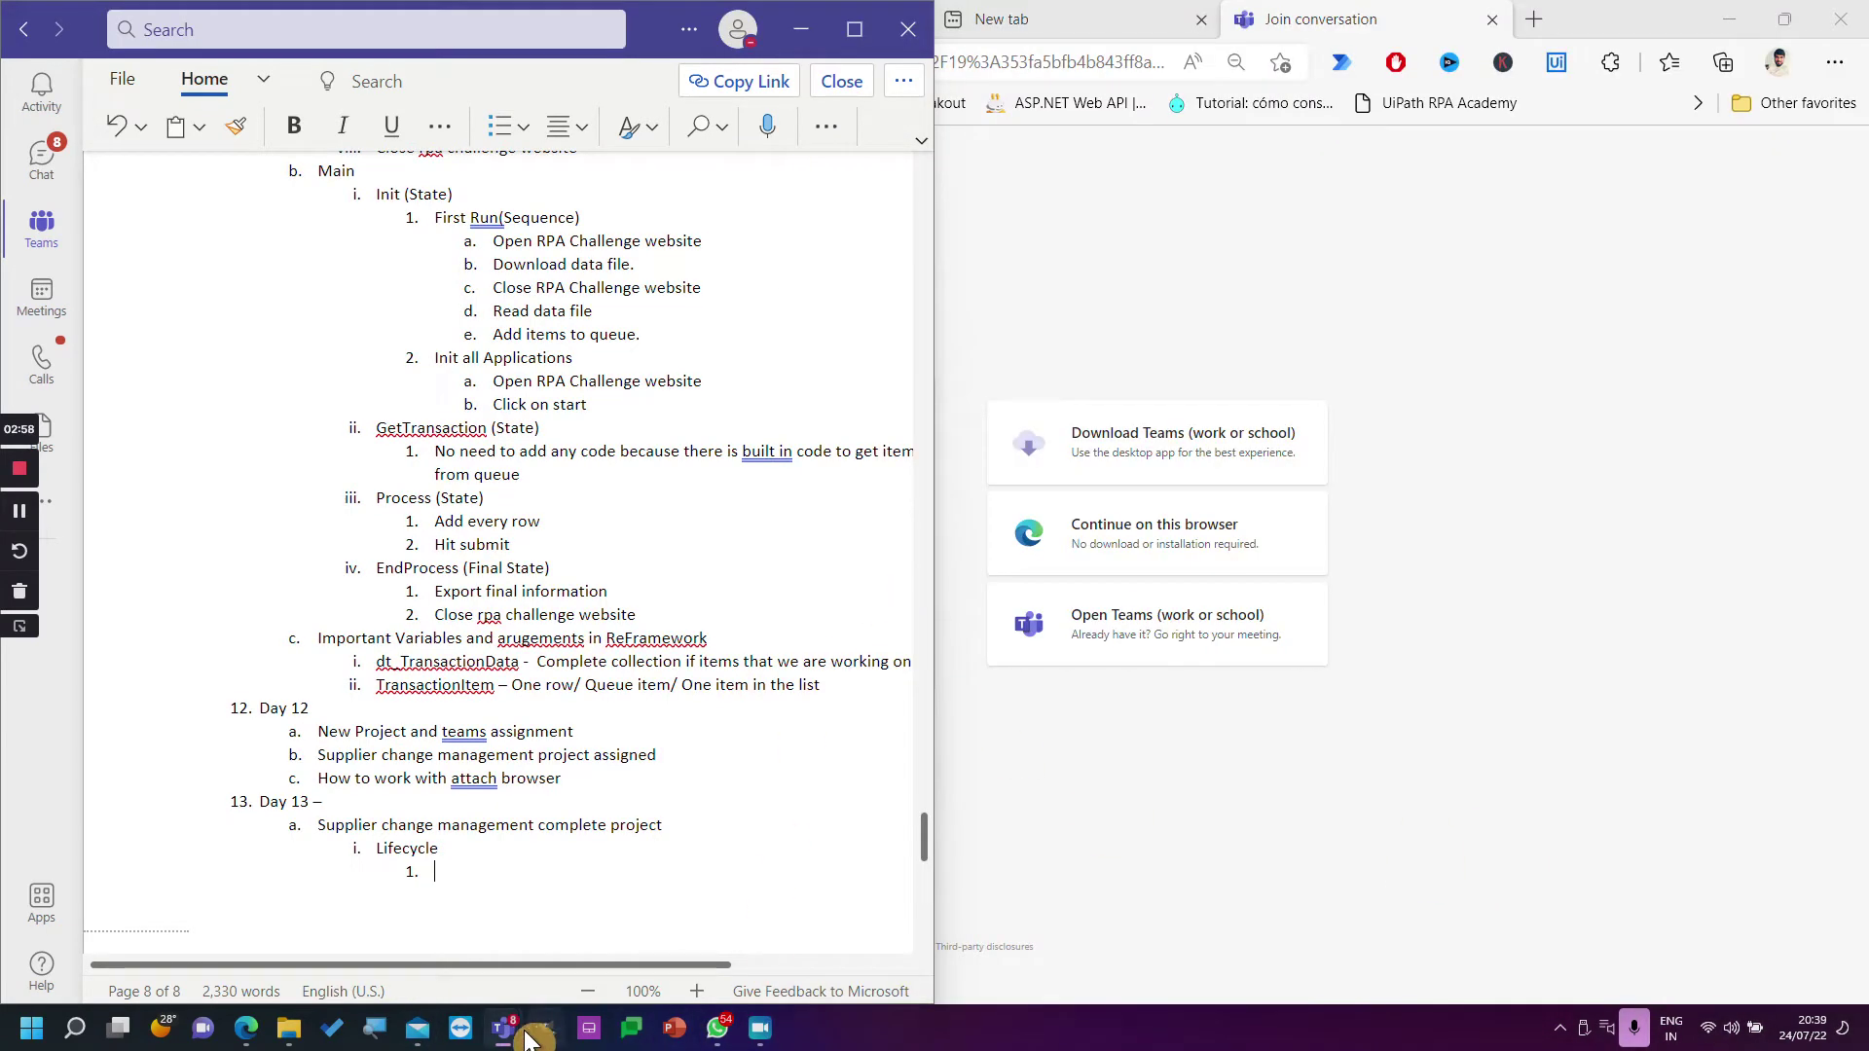
mouse_move(503, 1028)
click(708, 832)
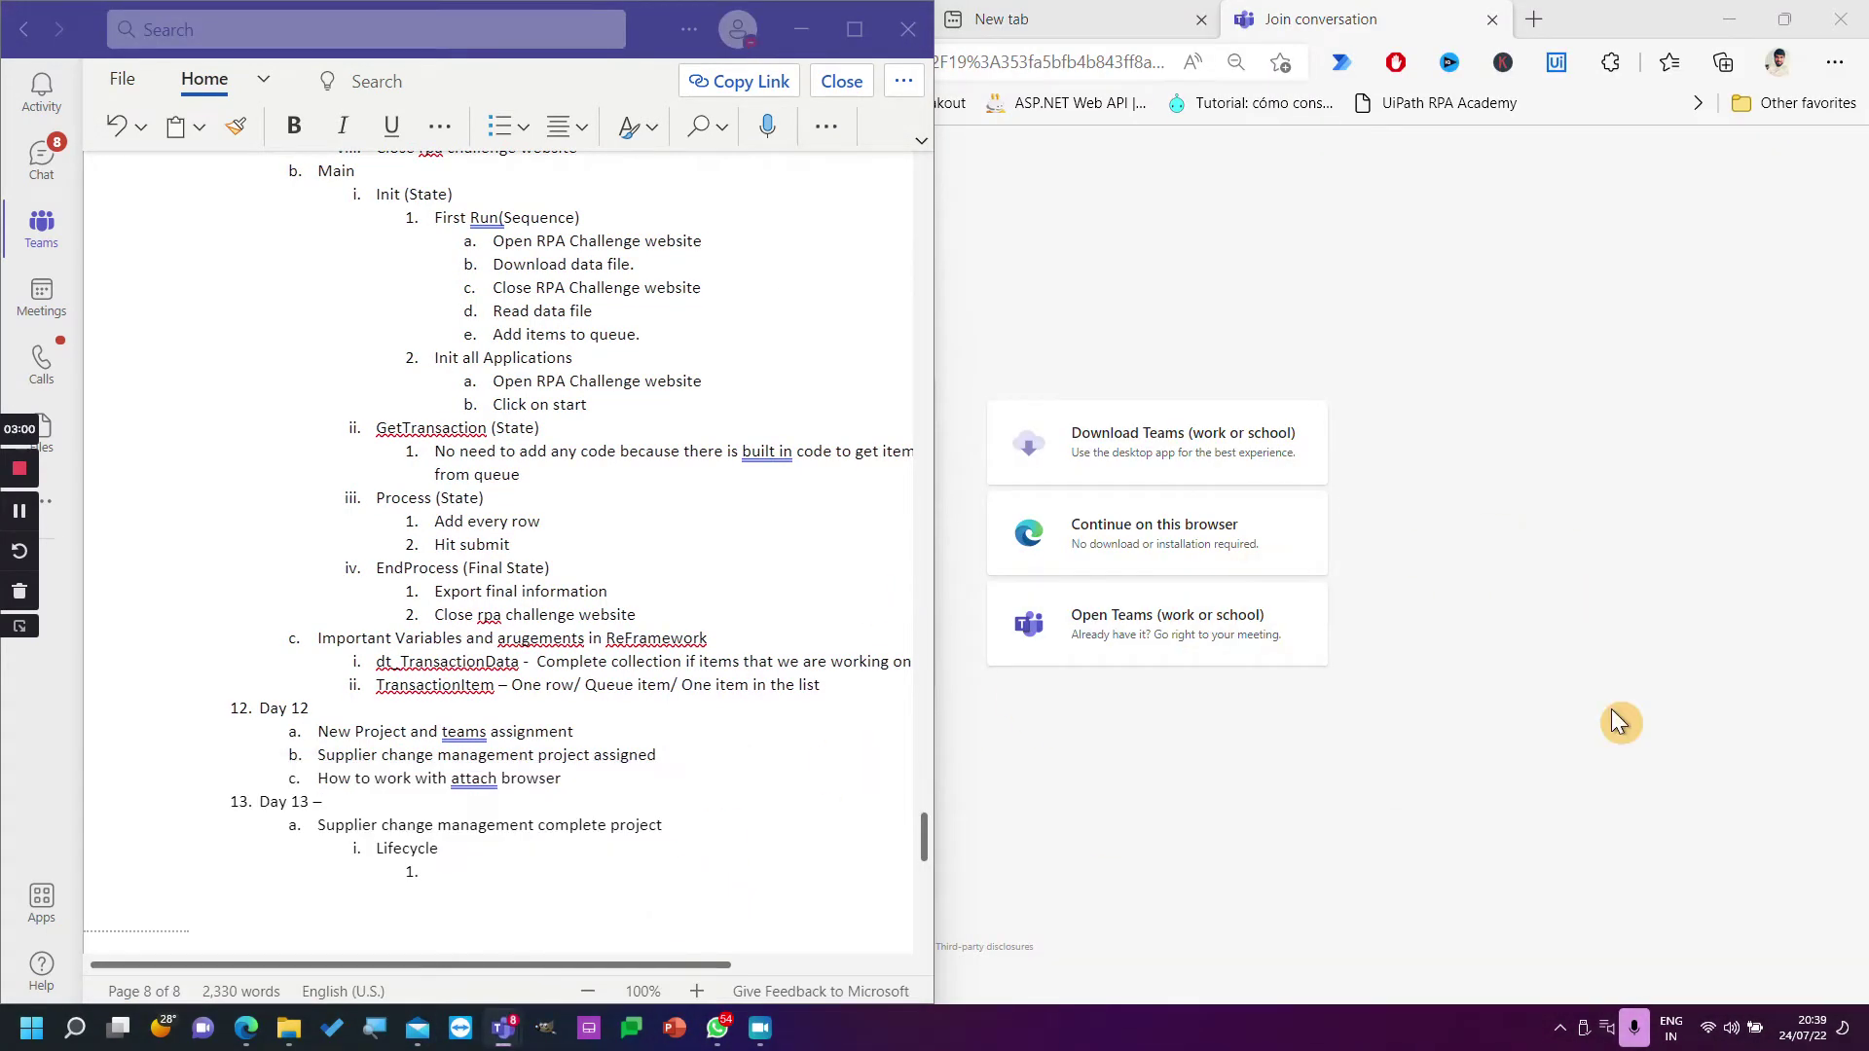
click(1678, 885)
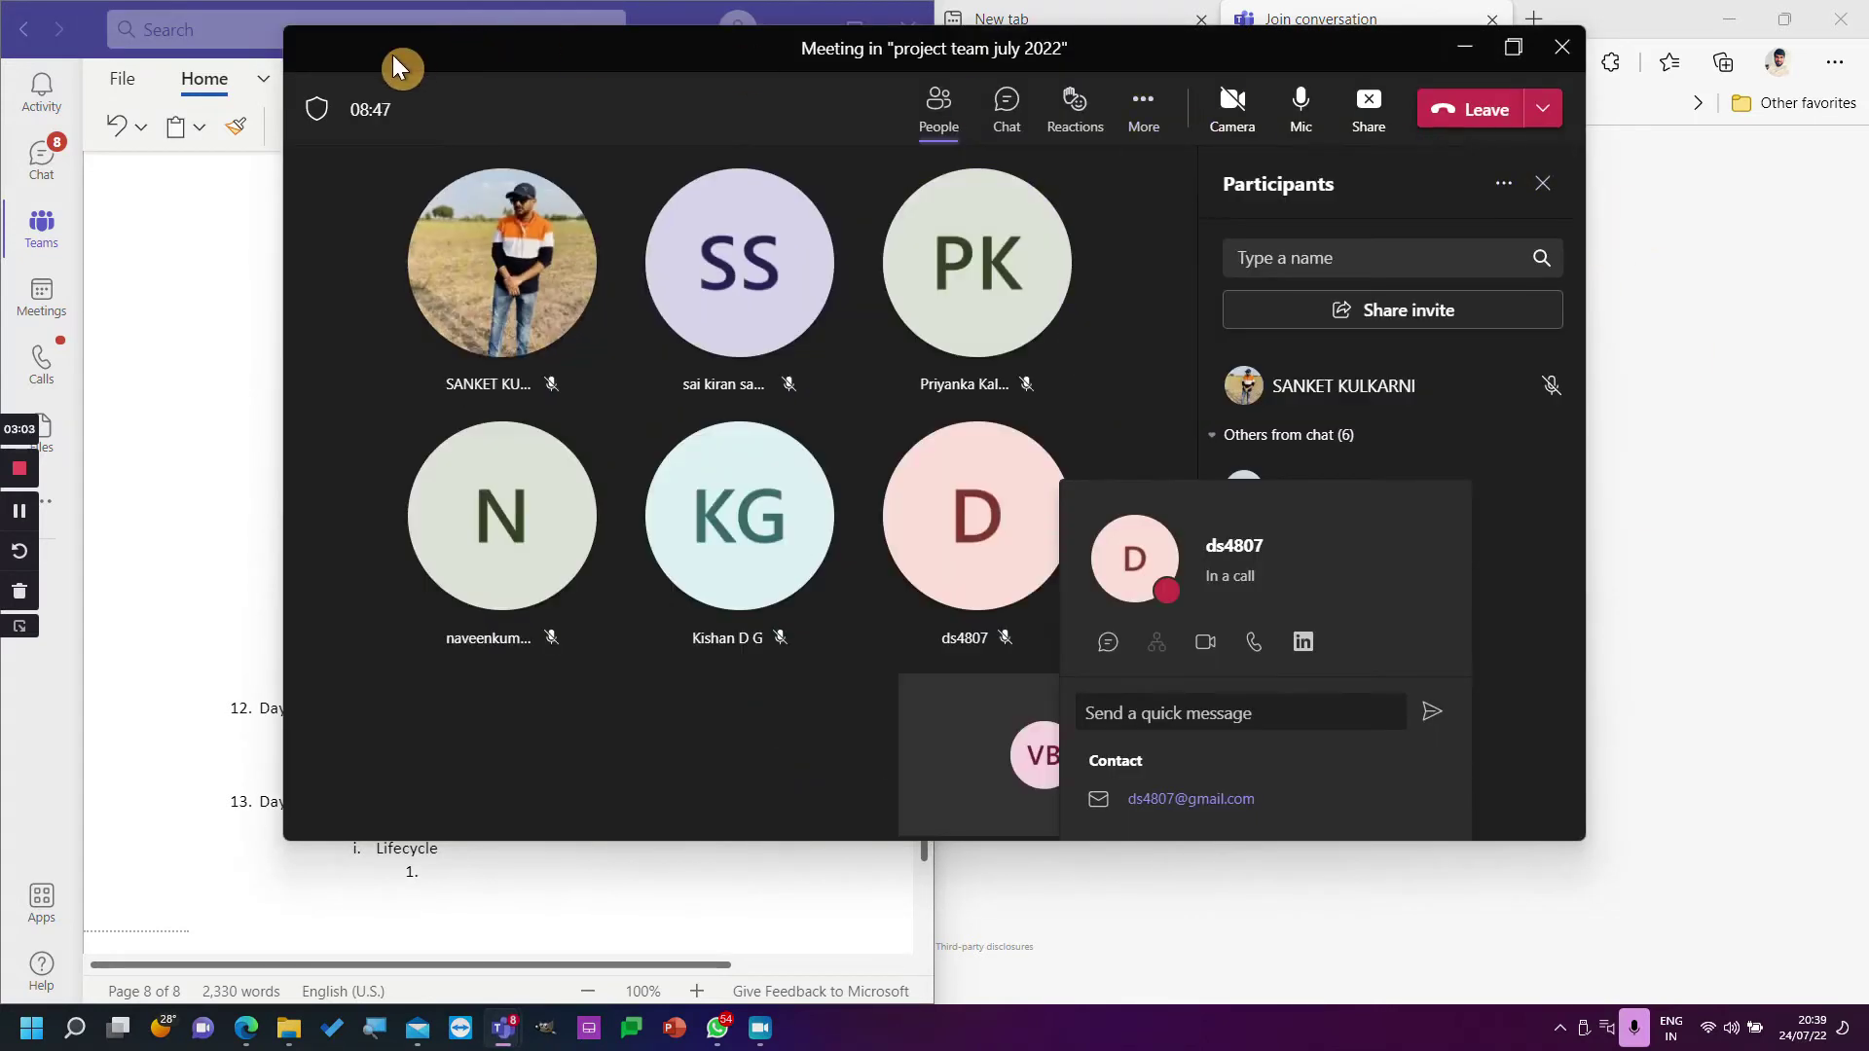
drag(405, 67, 1864, 672)
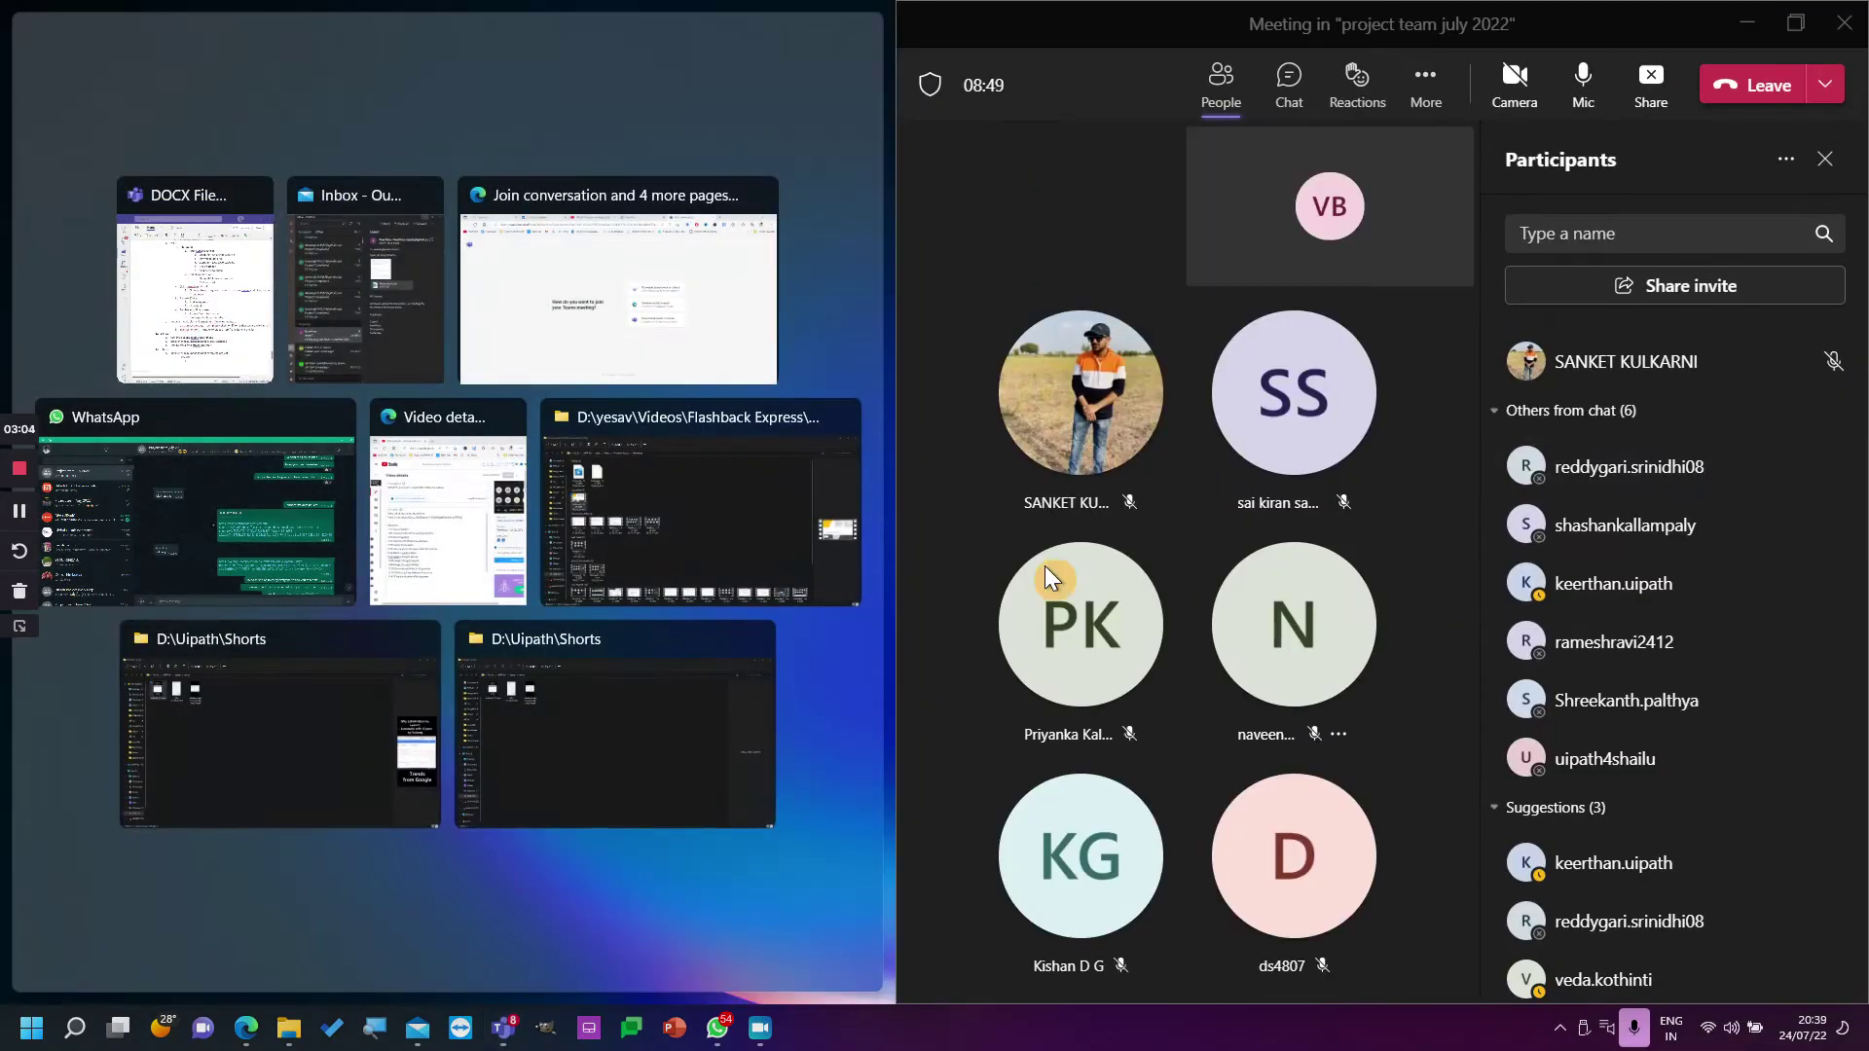
click(163, 270)
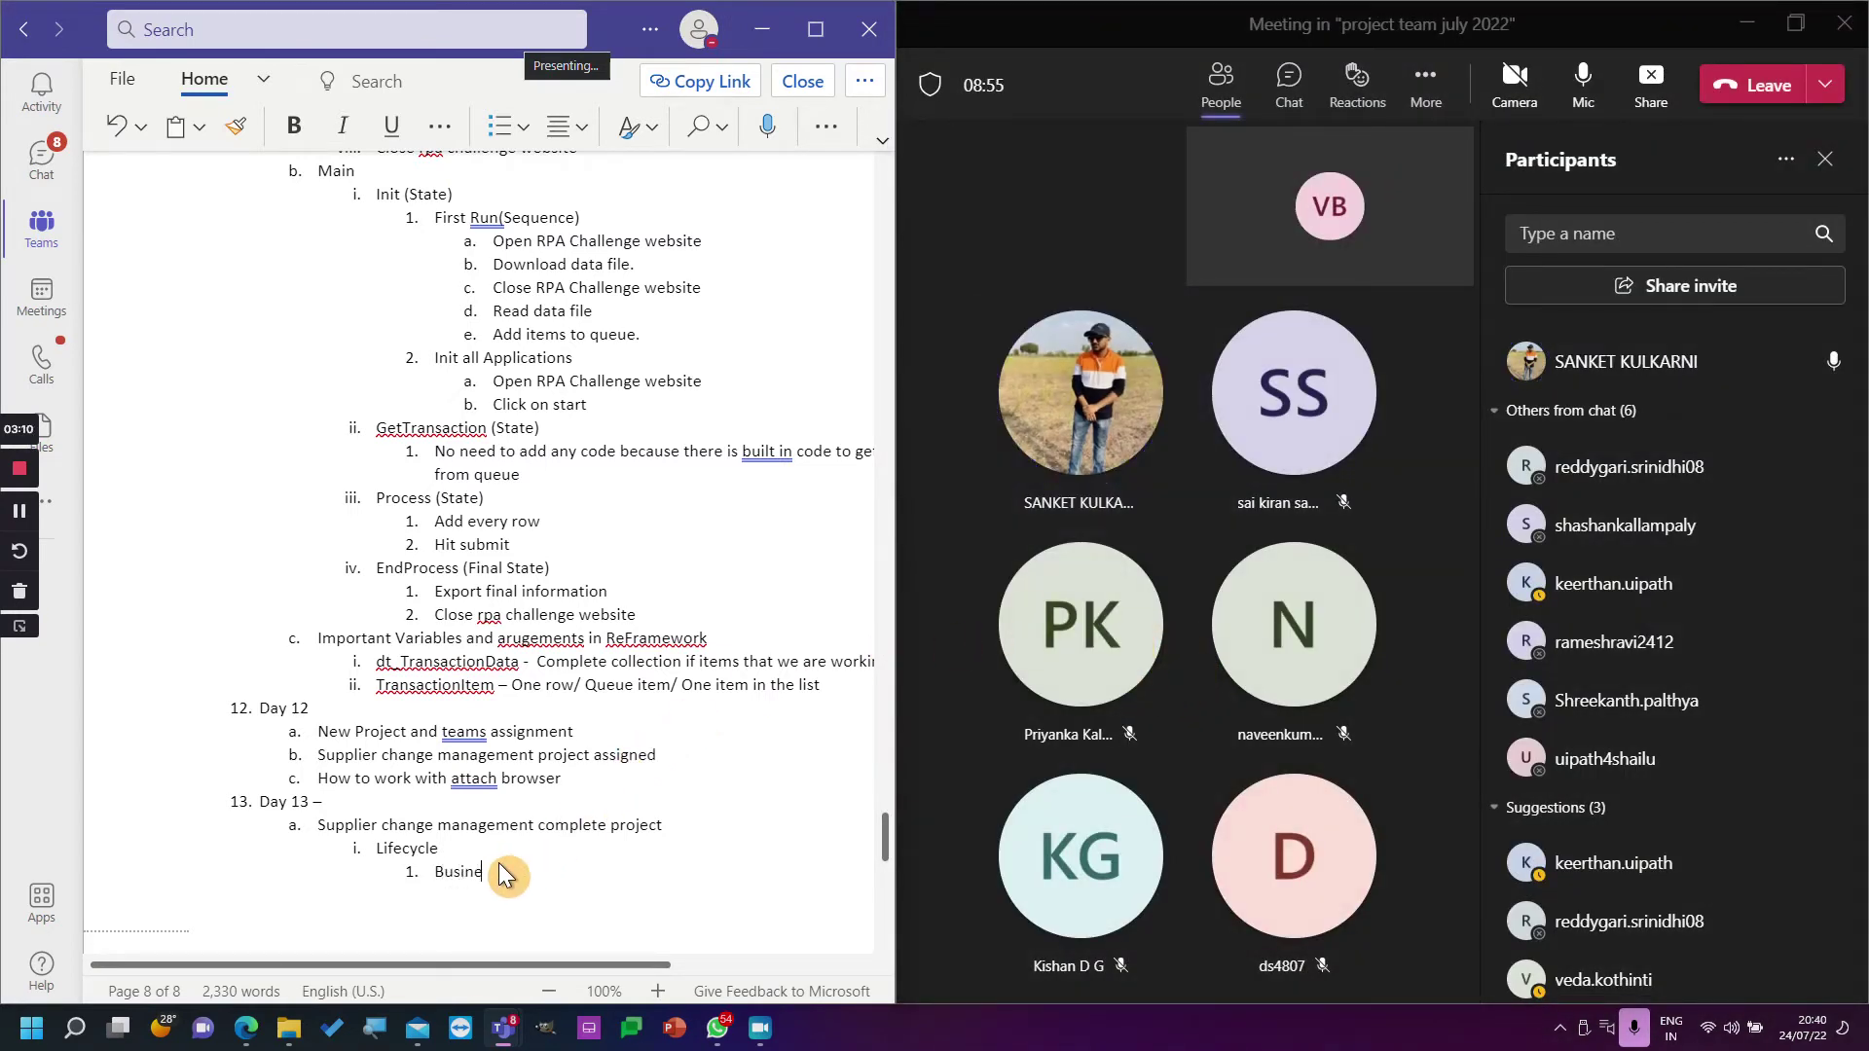
Enter "Business requirements analysis" as the first Lifecycle item, correct its spelling and keep an empty second item below.
text(ents analysis)
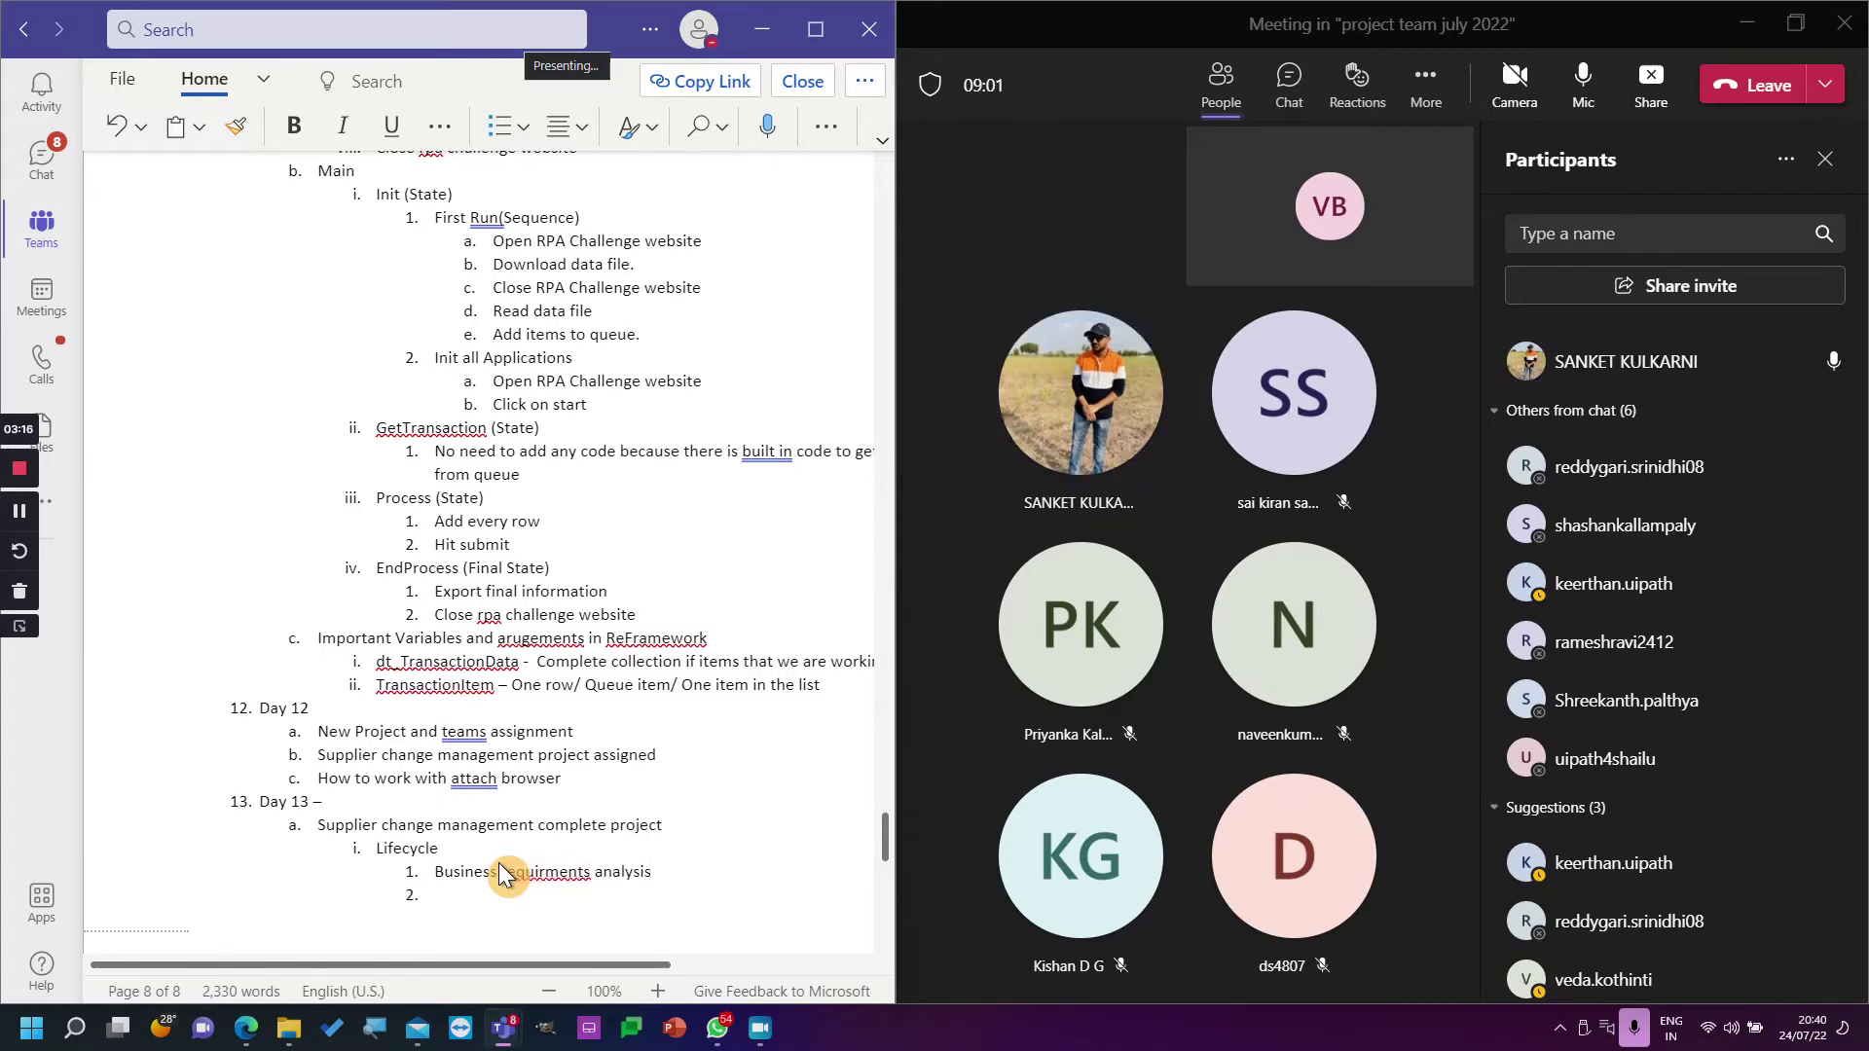
click(526, 873)
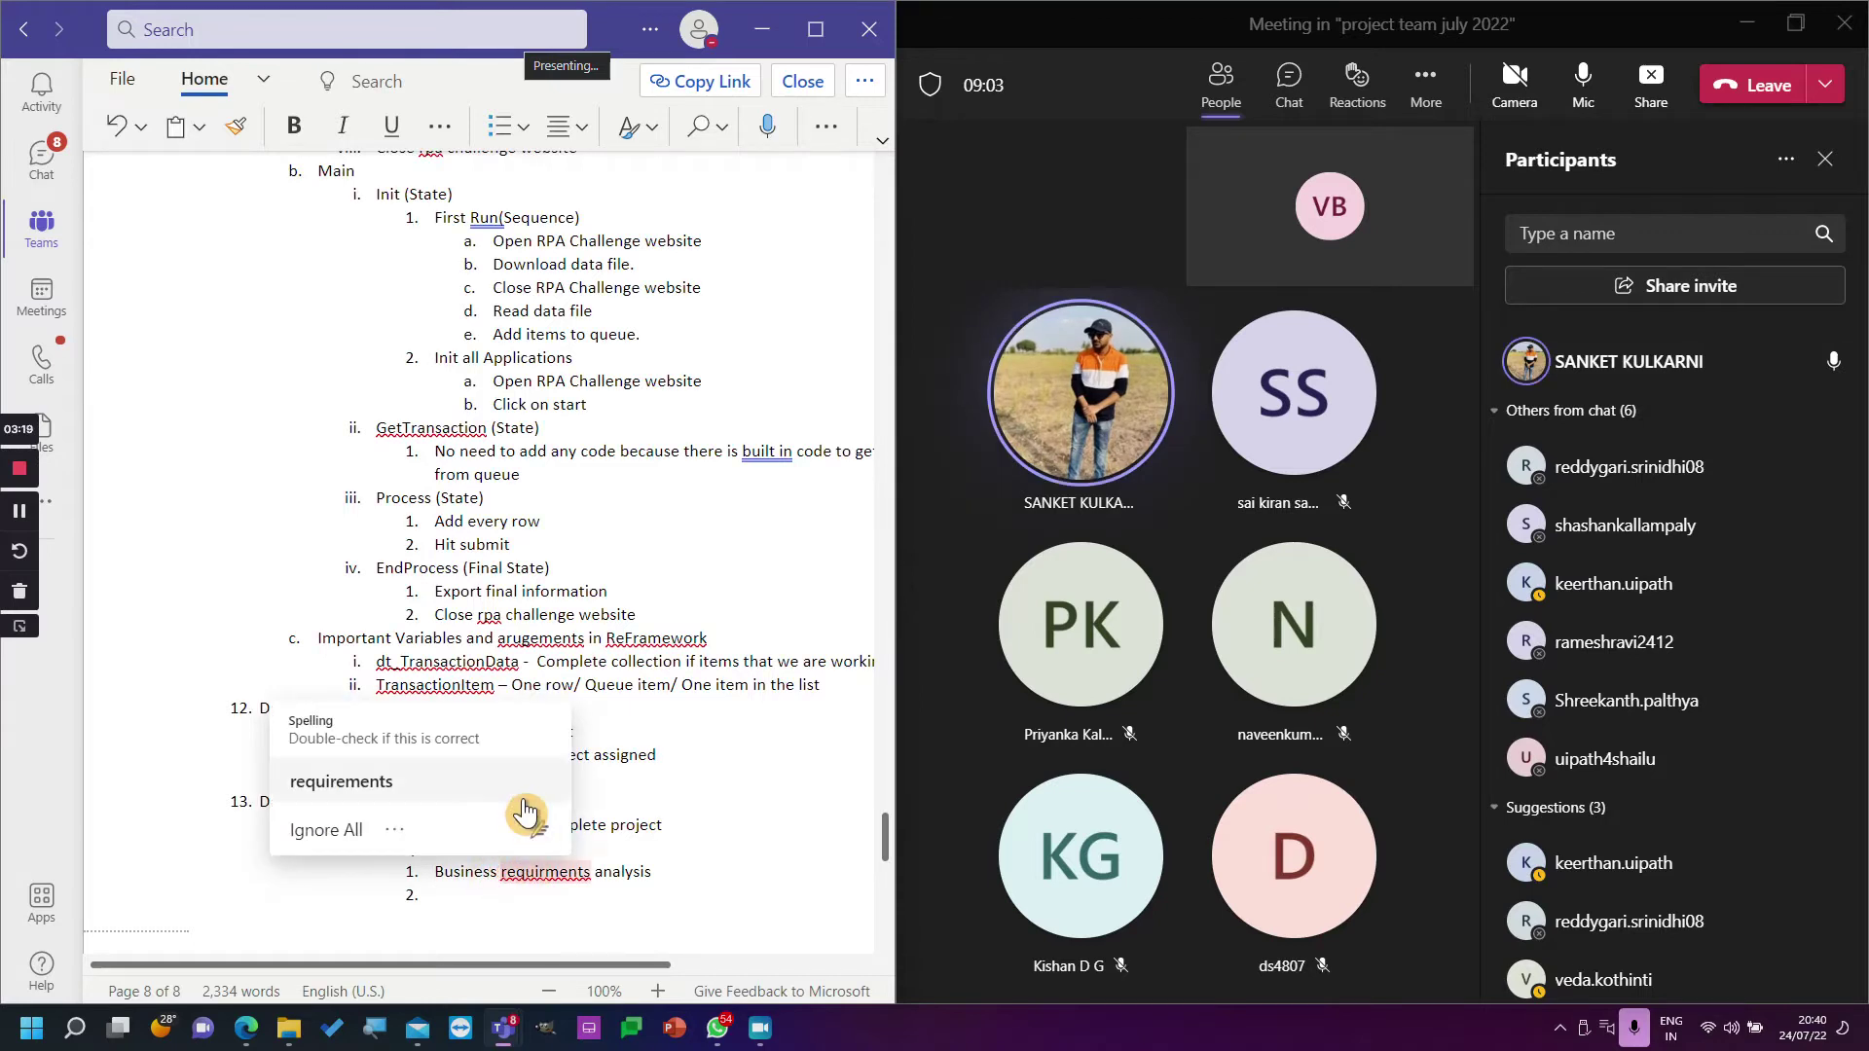
click(453, 800)
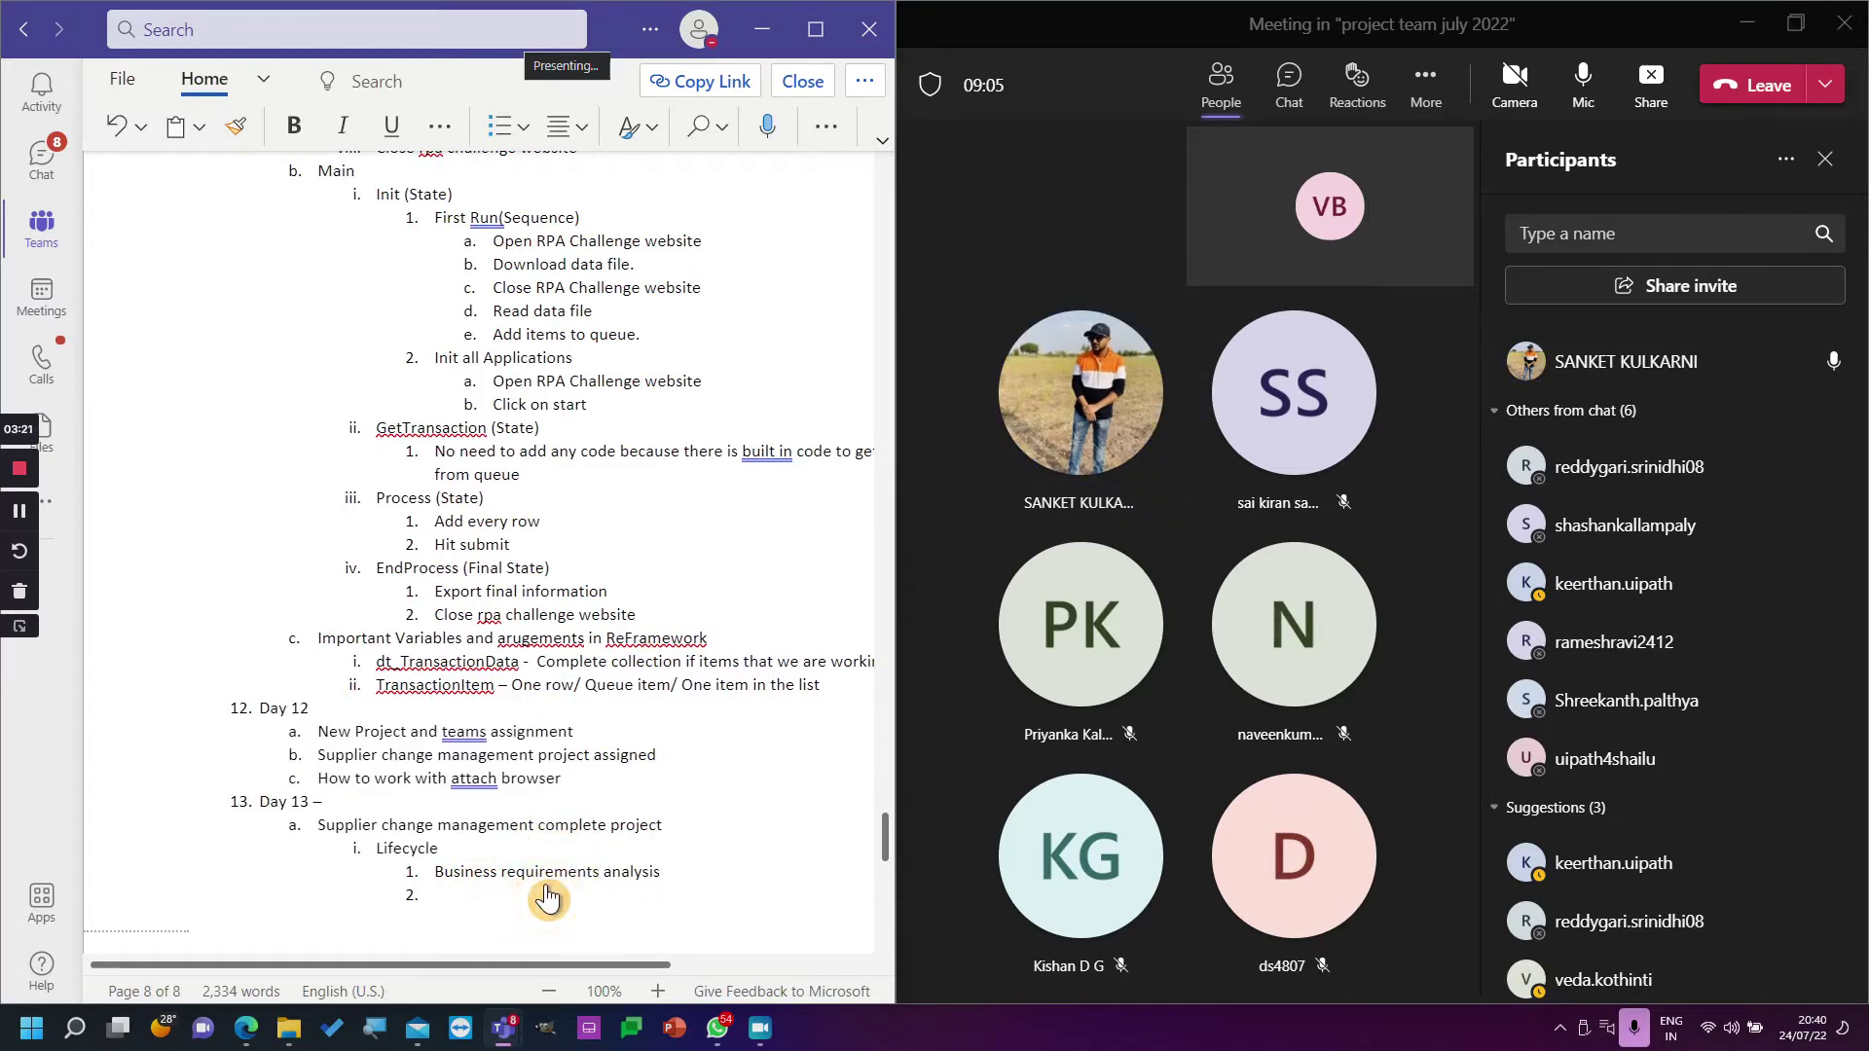
click(548, 898)
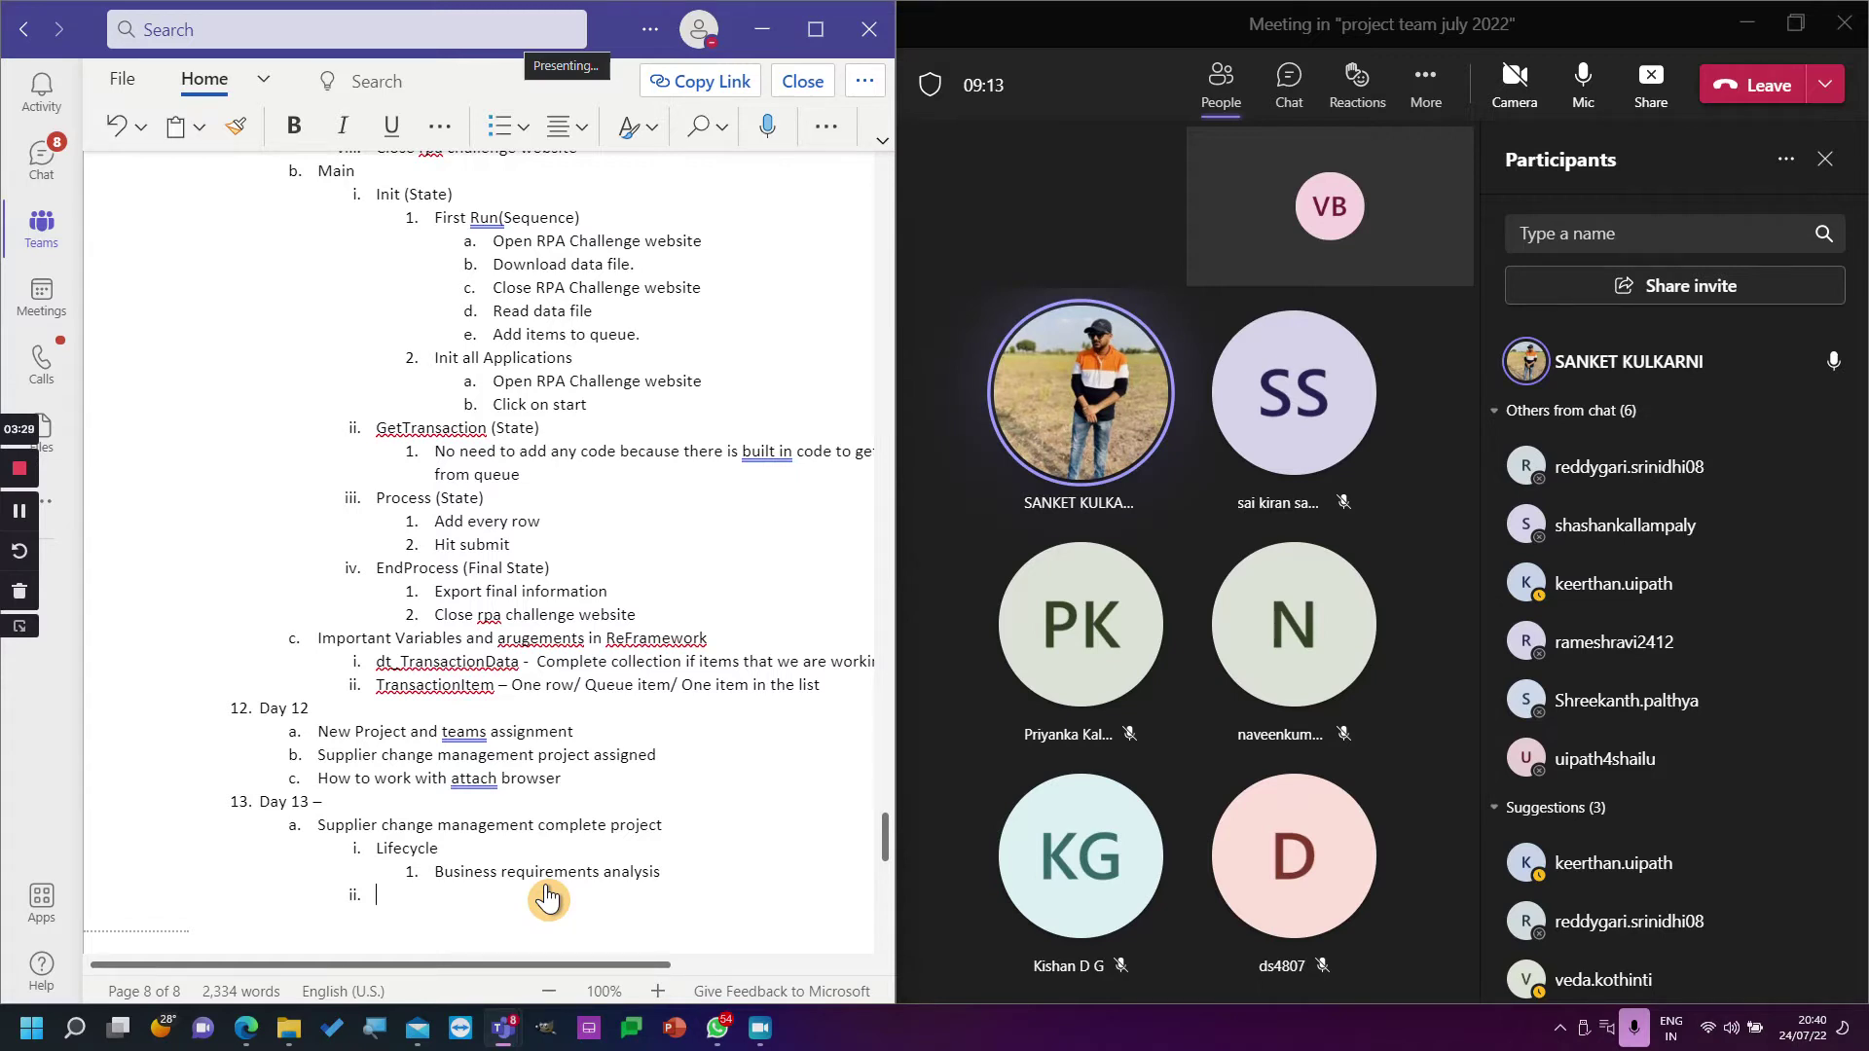
key(Tab)
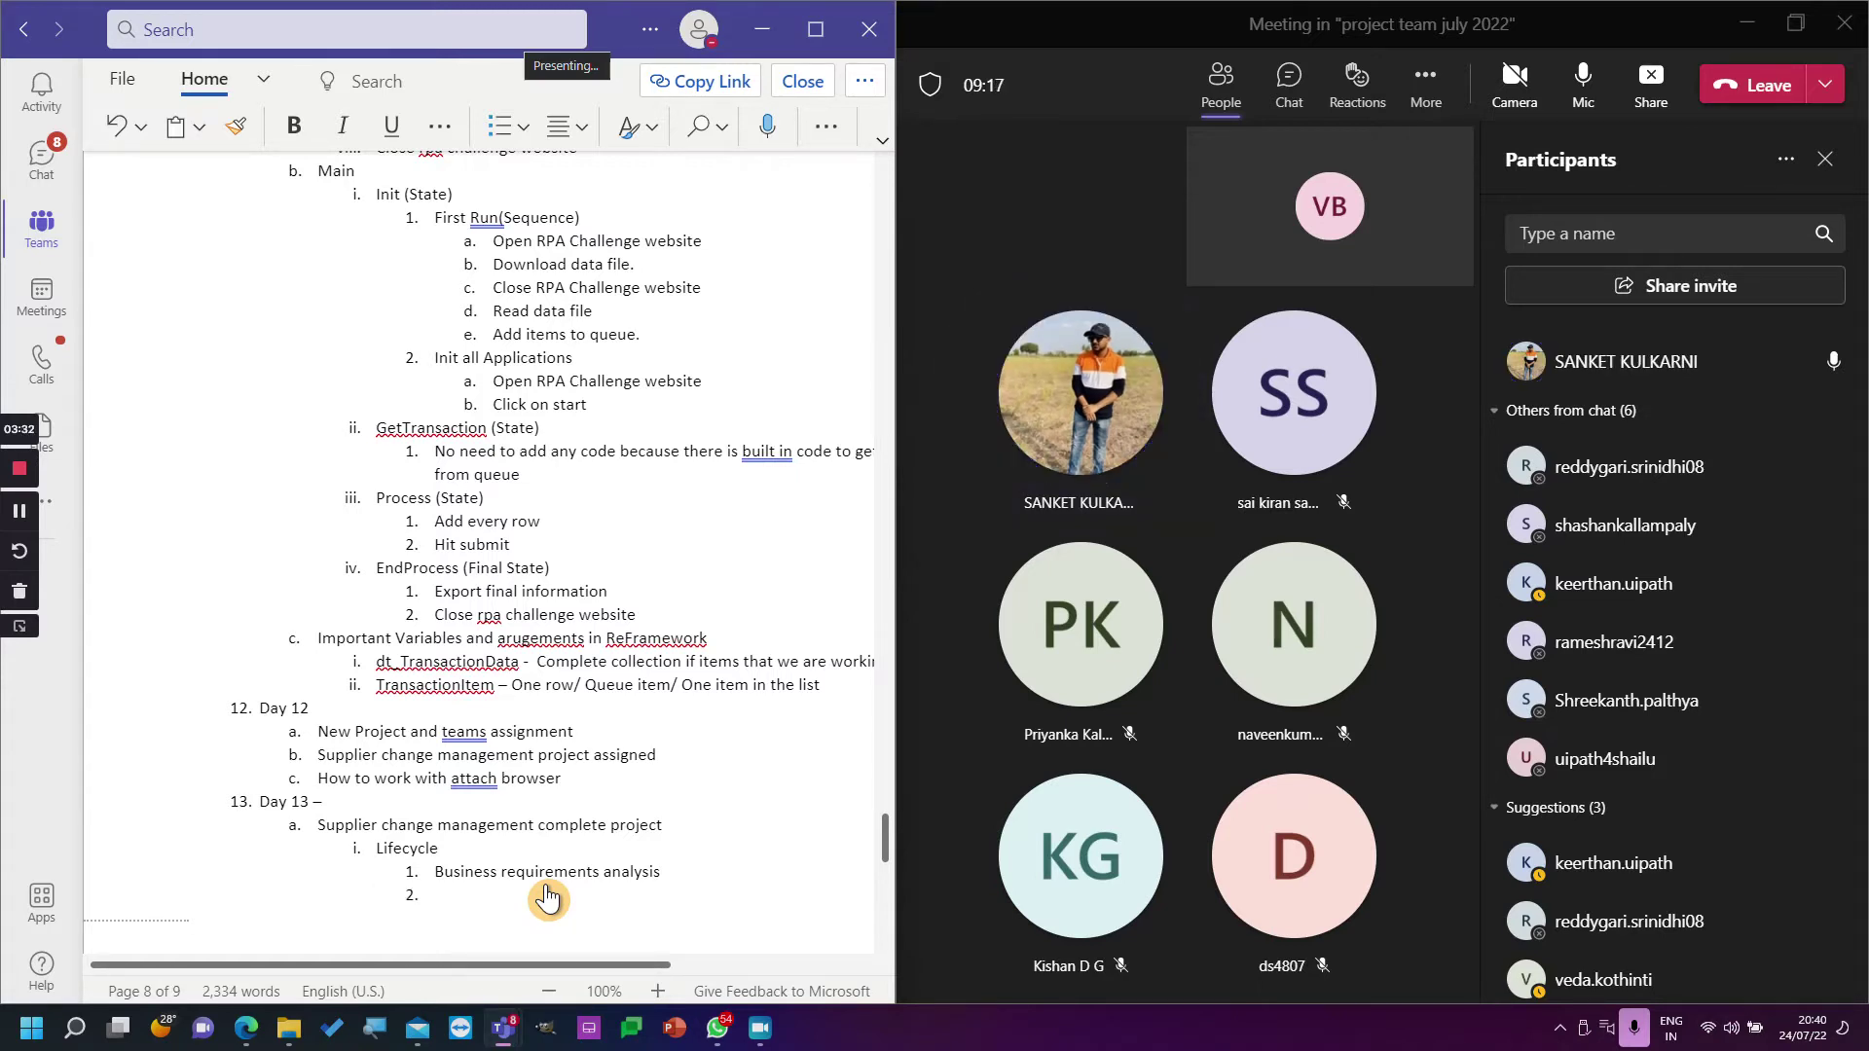
Move "analysis" into its own second Lifecycle item and make the first one read "Business requirements discussion".
click(606, 872)
key(Return)
key(Left)
text(discussion)
key(Down)
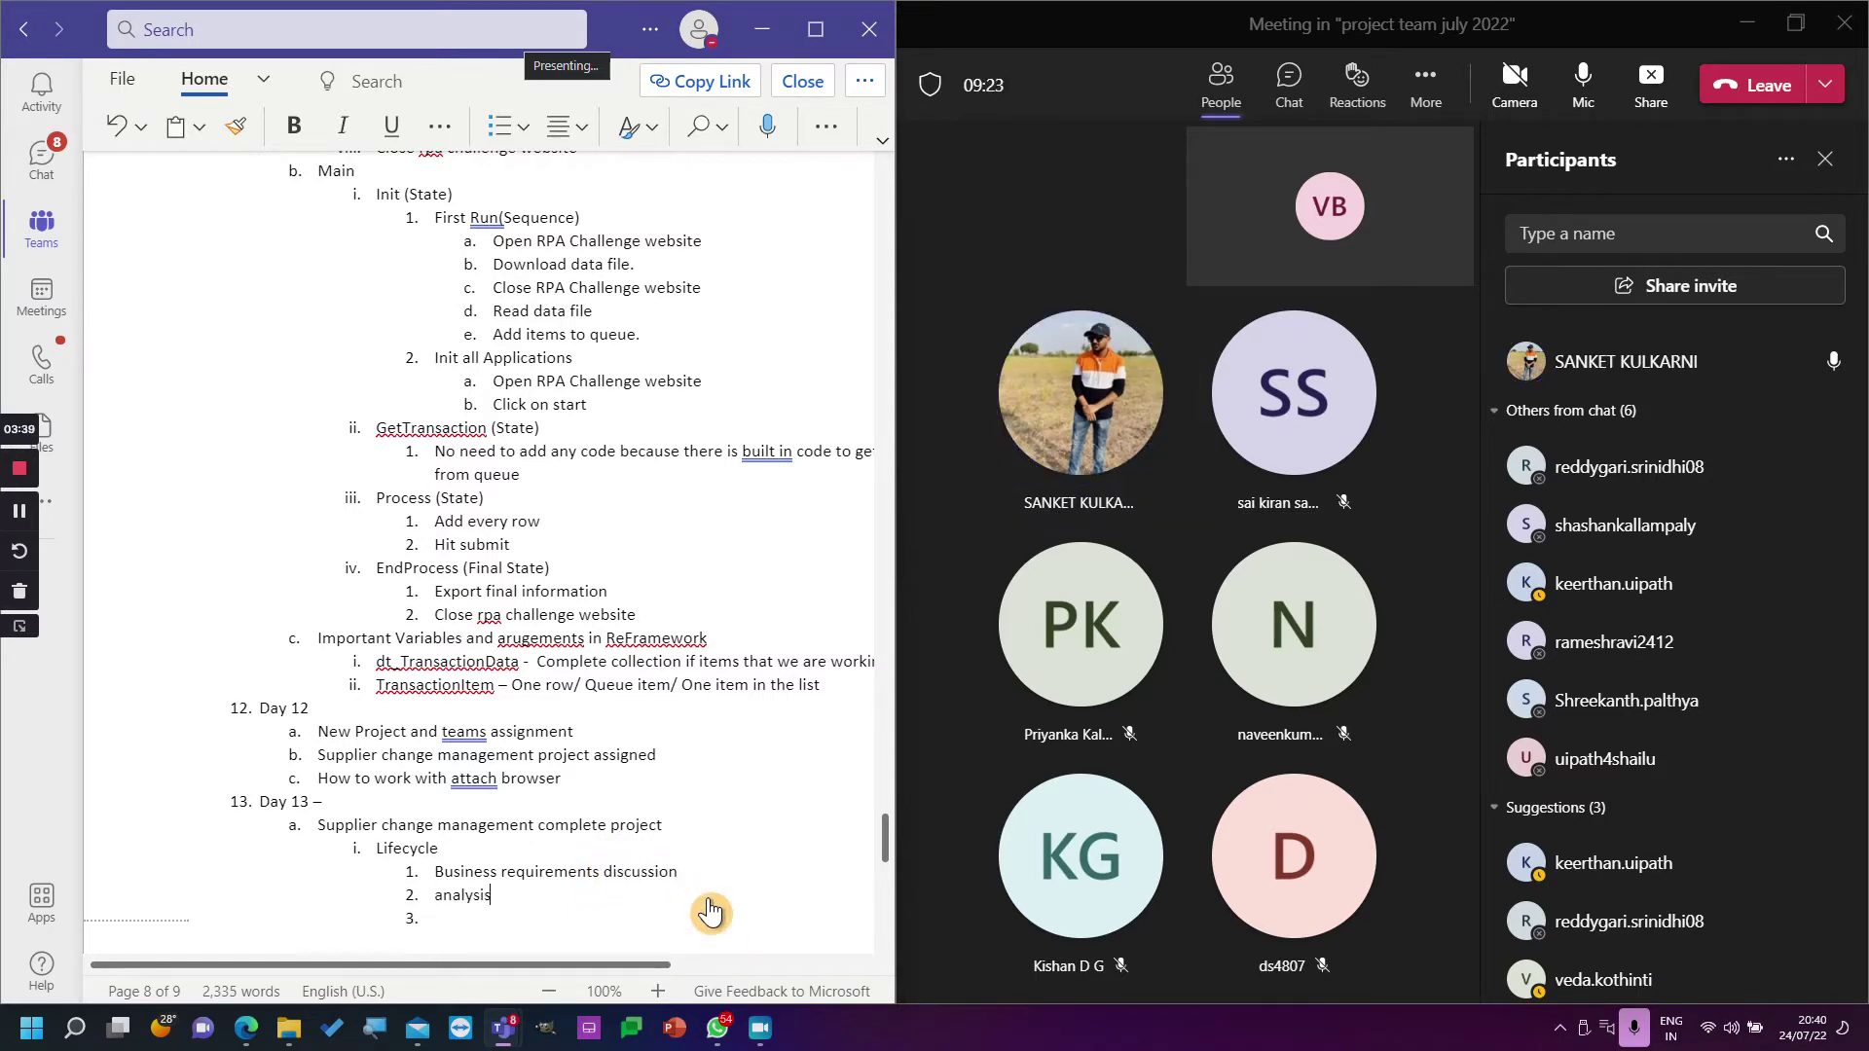
Add "Documentation" and "Development" as the third and fourth Lifecycle items.
text(Documentation)
key(Return)
scroll(477, 797, down, 5)
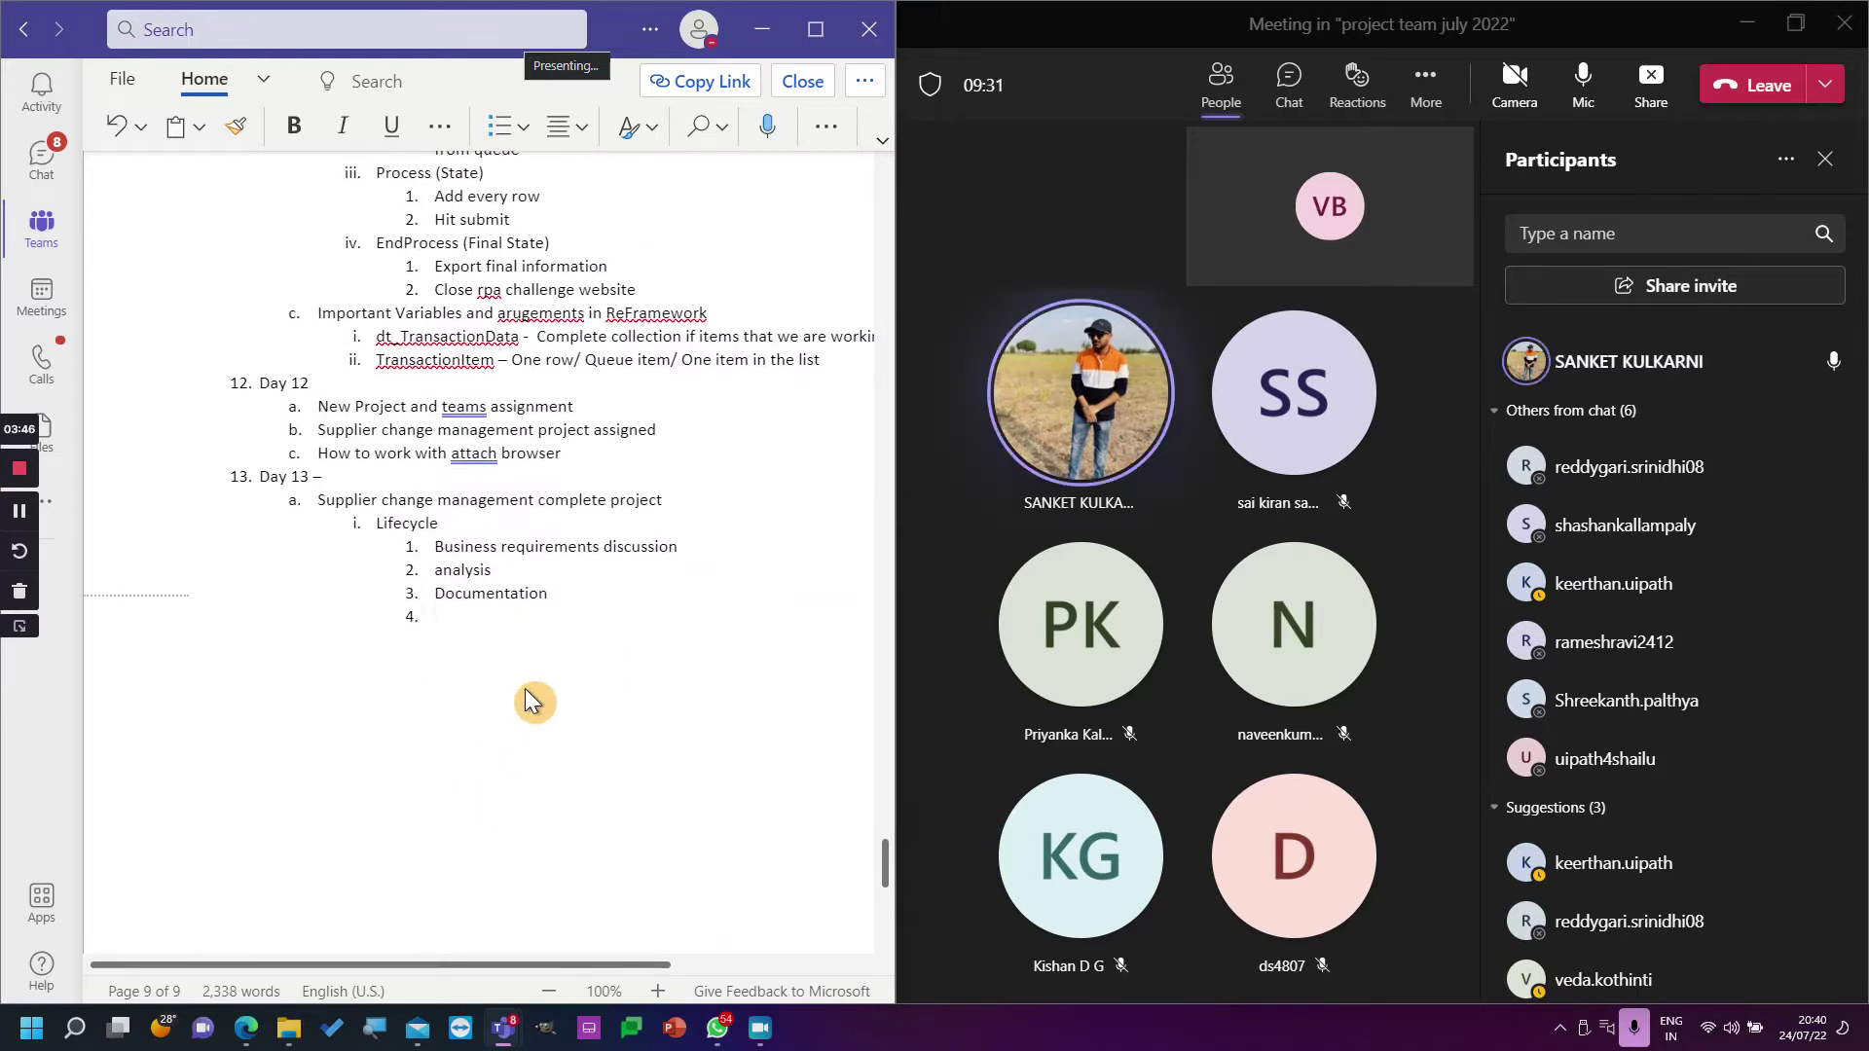
text(development)
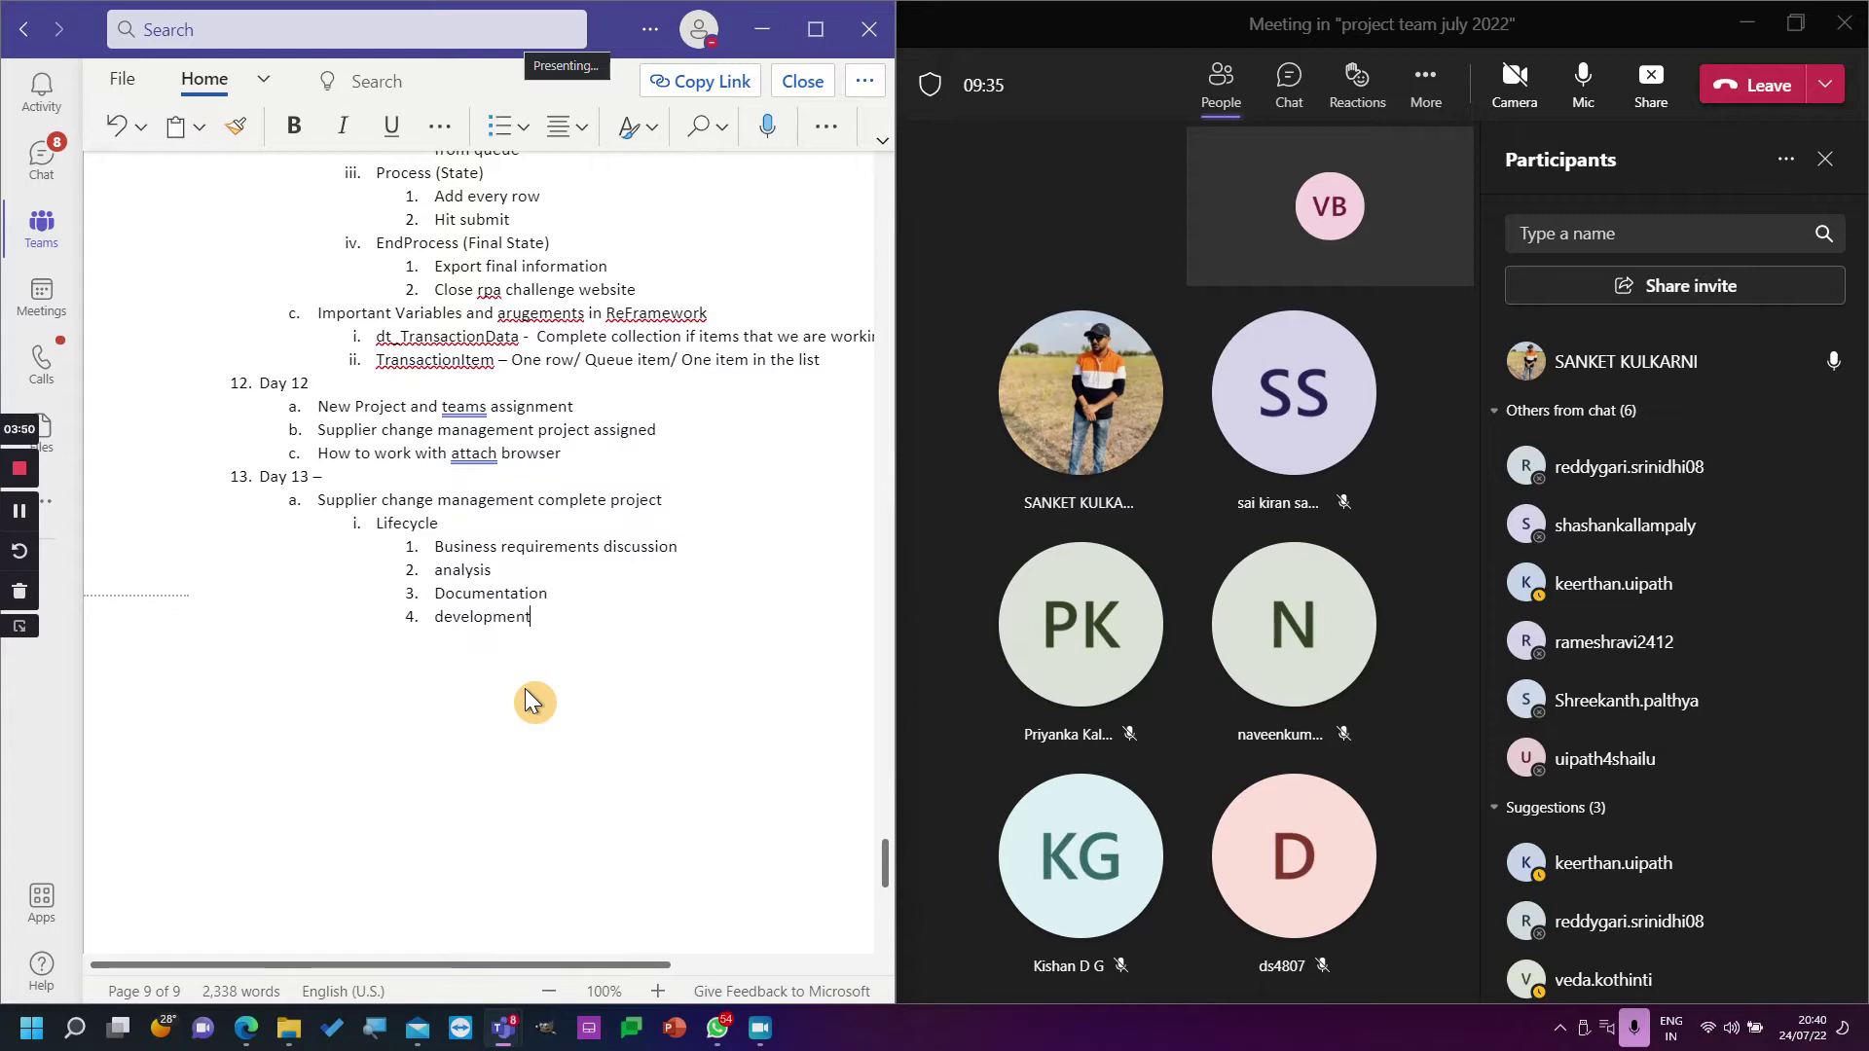
key(Return)
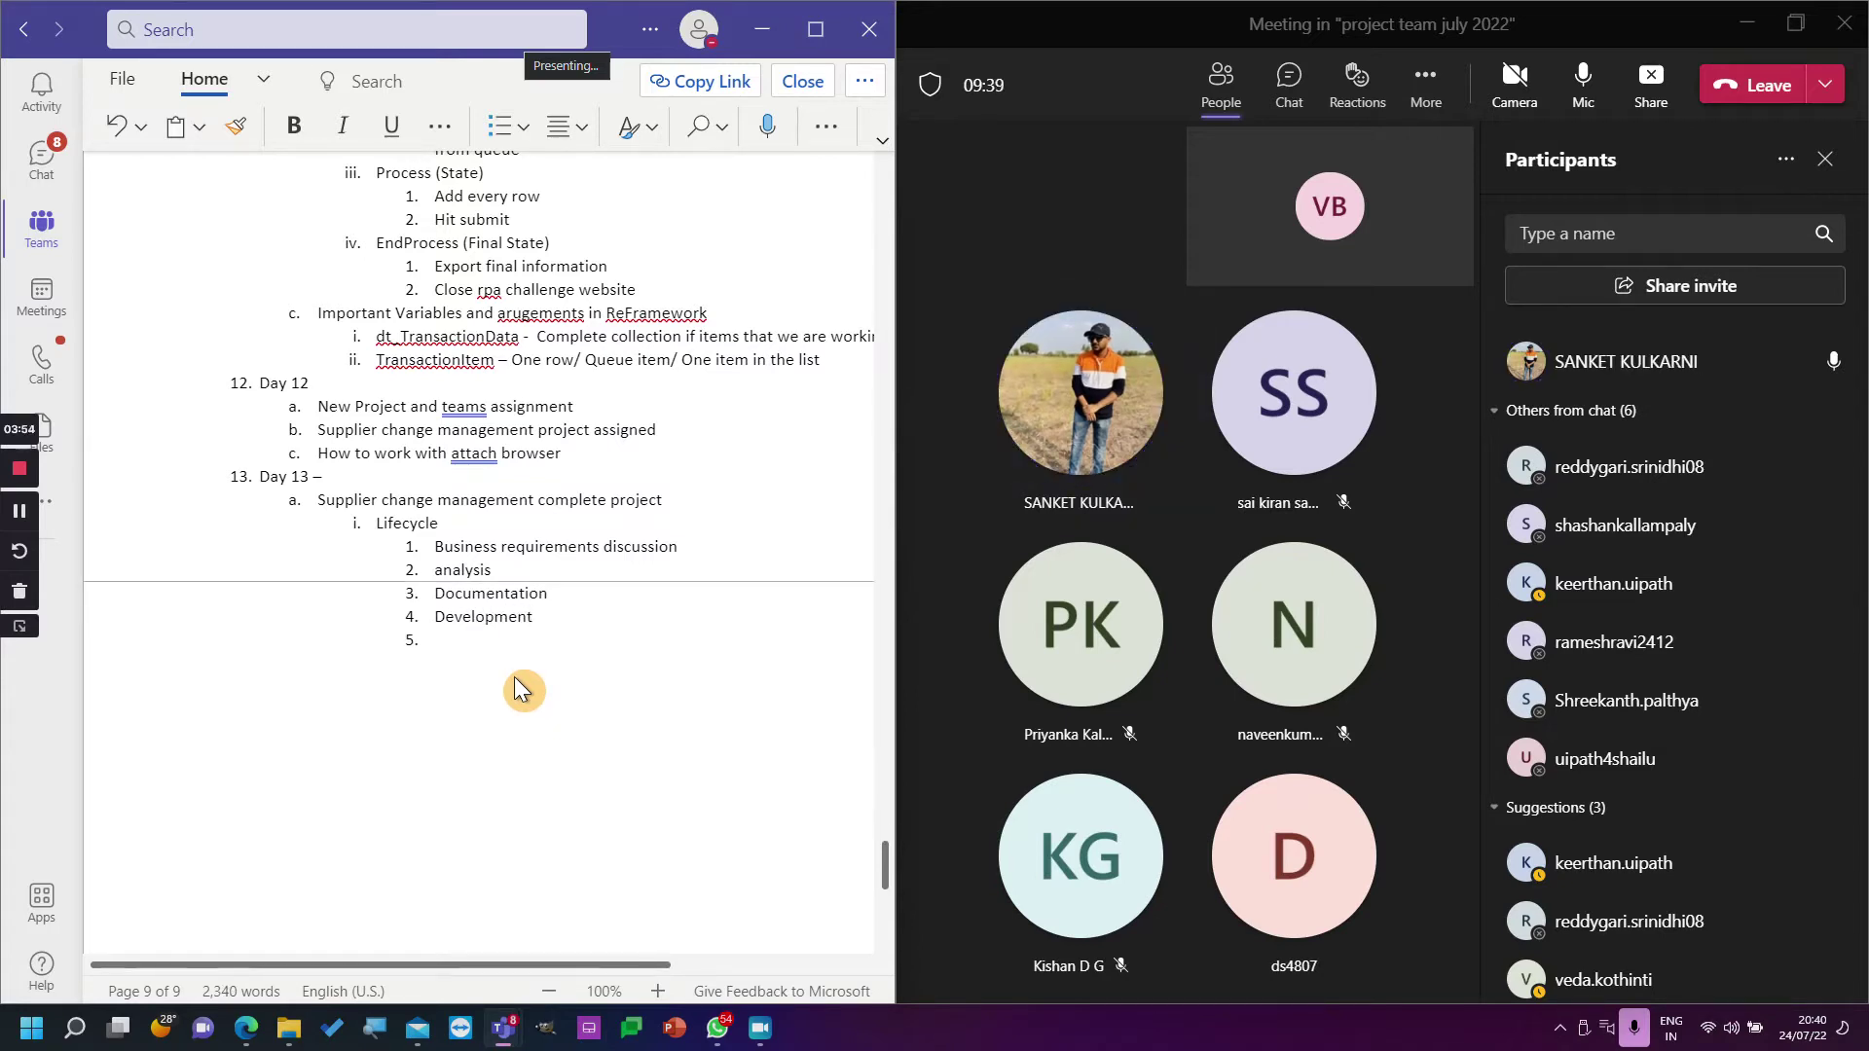
Continue the Lifecycle list with the items "Testing", "UAT" and "Deployment".
text(Testing)
key(Return)
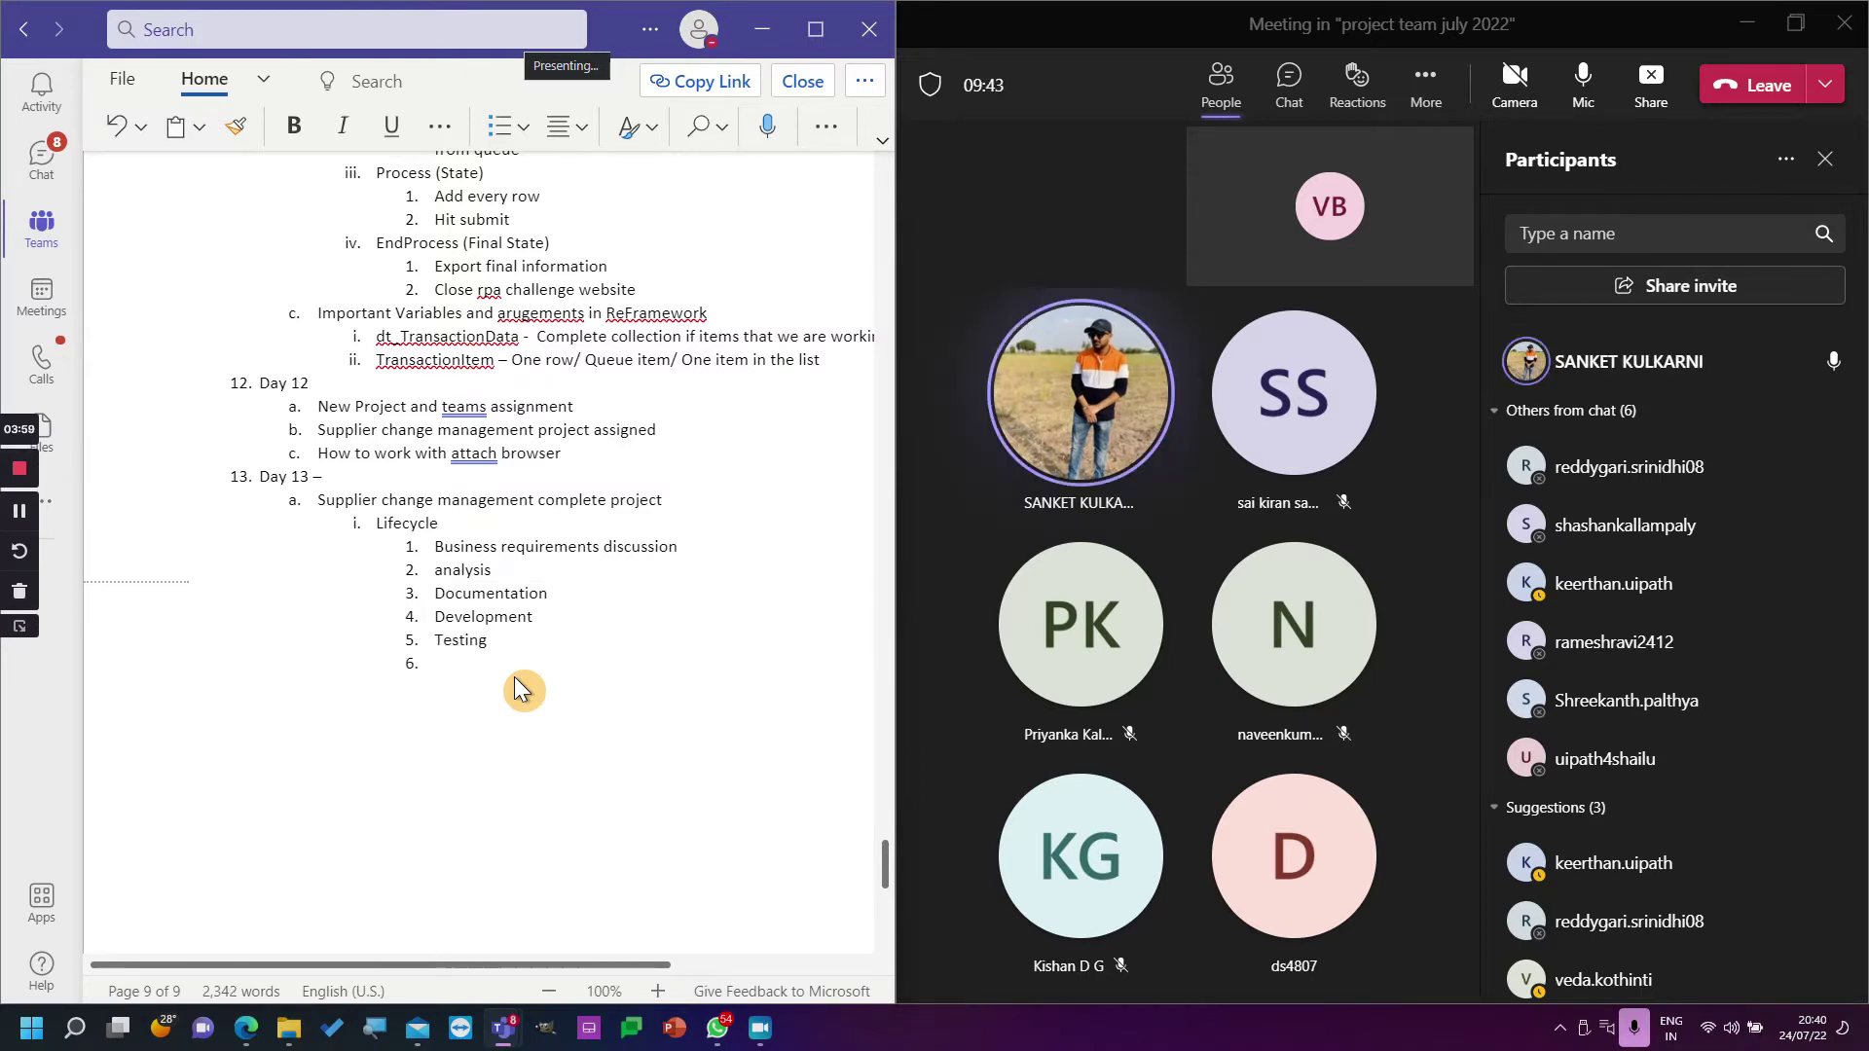
text(UAT)
key(Return)
text(Depl)
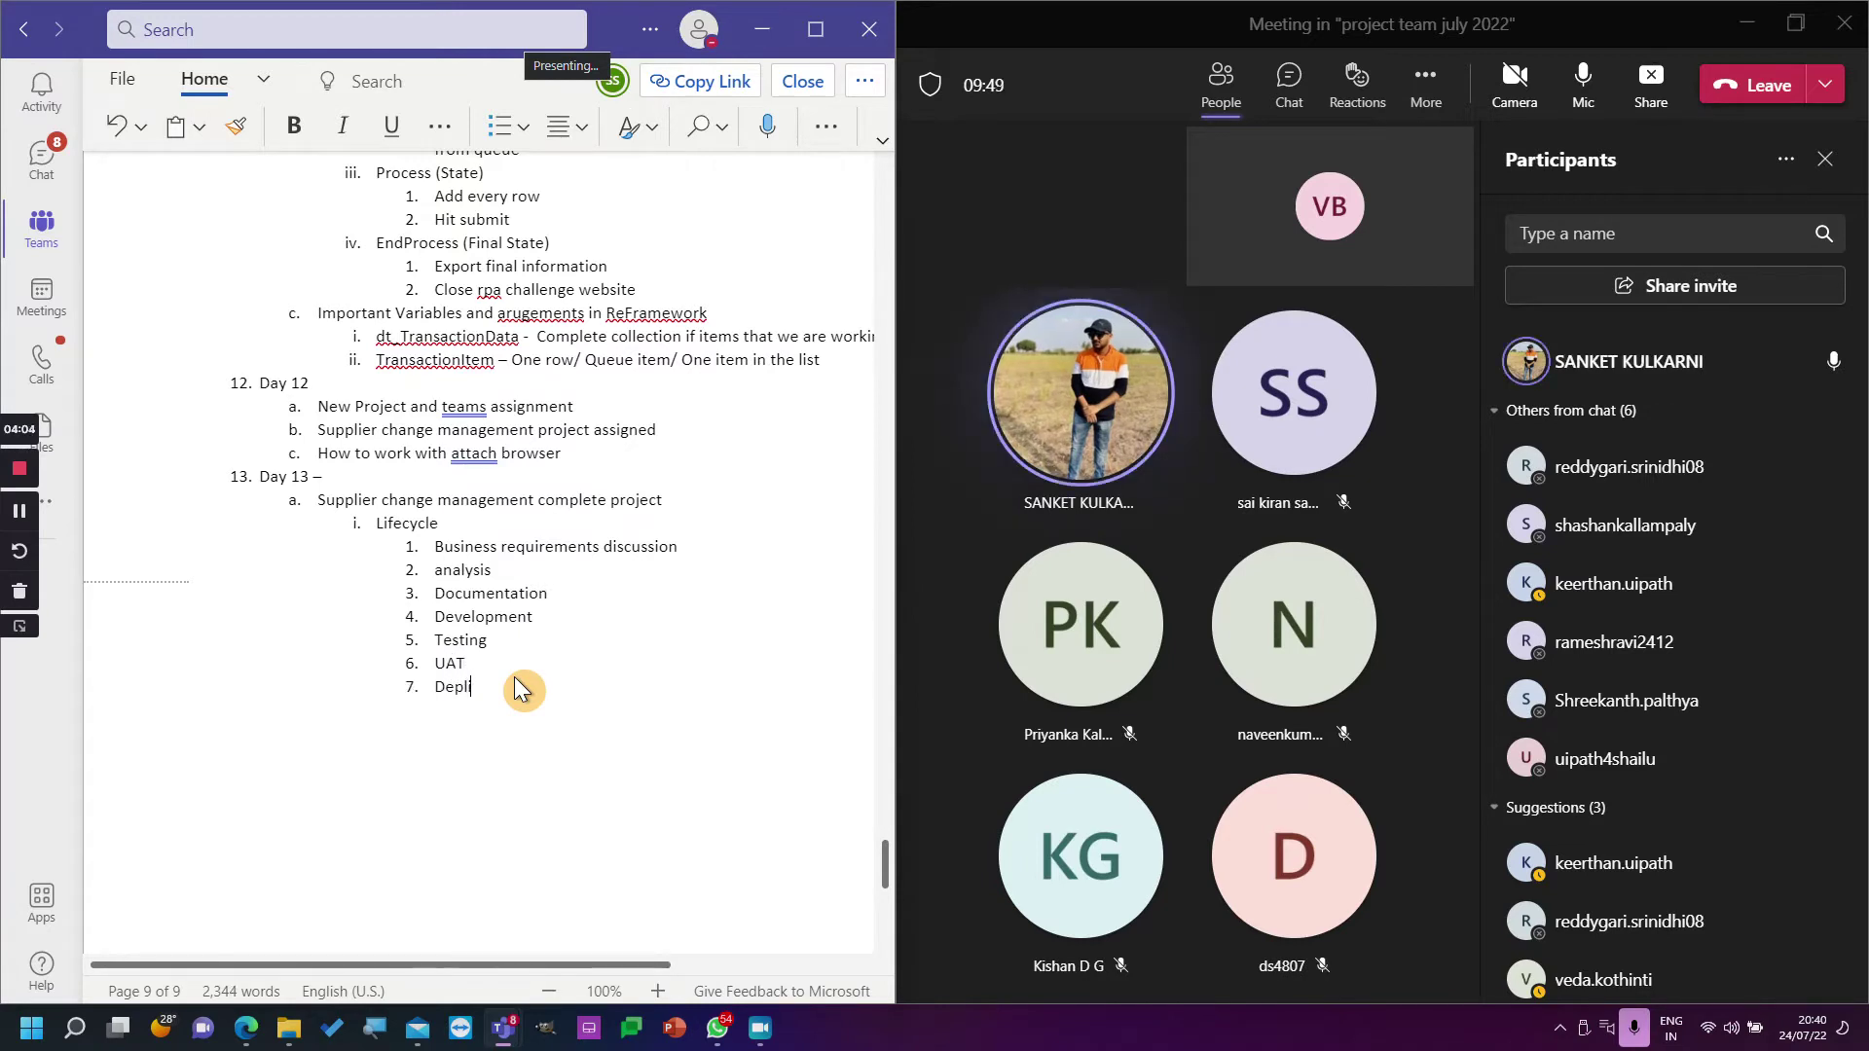
text(oyment)
key(Return)
Add "Hypercare" and "Maintenance" as the eighth and ninth Lifecycle items.
text(ma)
key(BackSpace)
key(BackSpace)
key(BackSpace)
key(BackSpace)
key(BackSpace)
key(BackSpace)
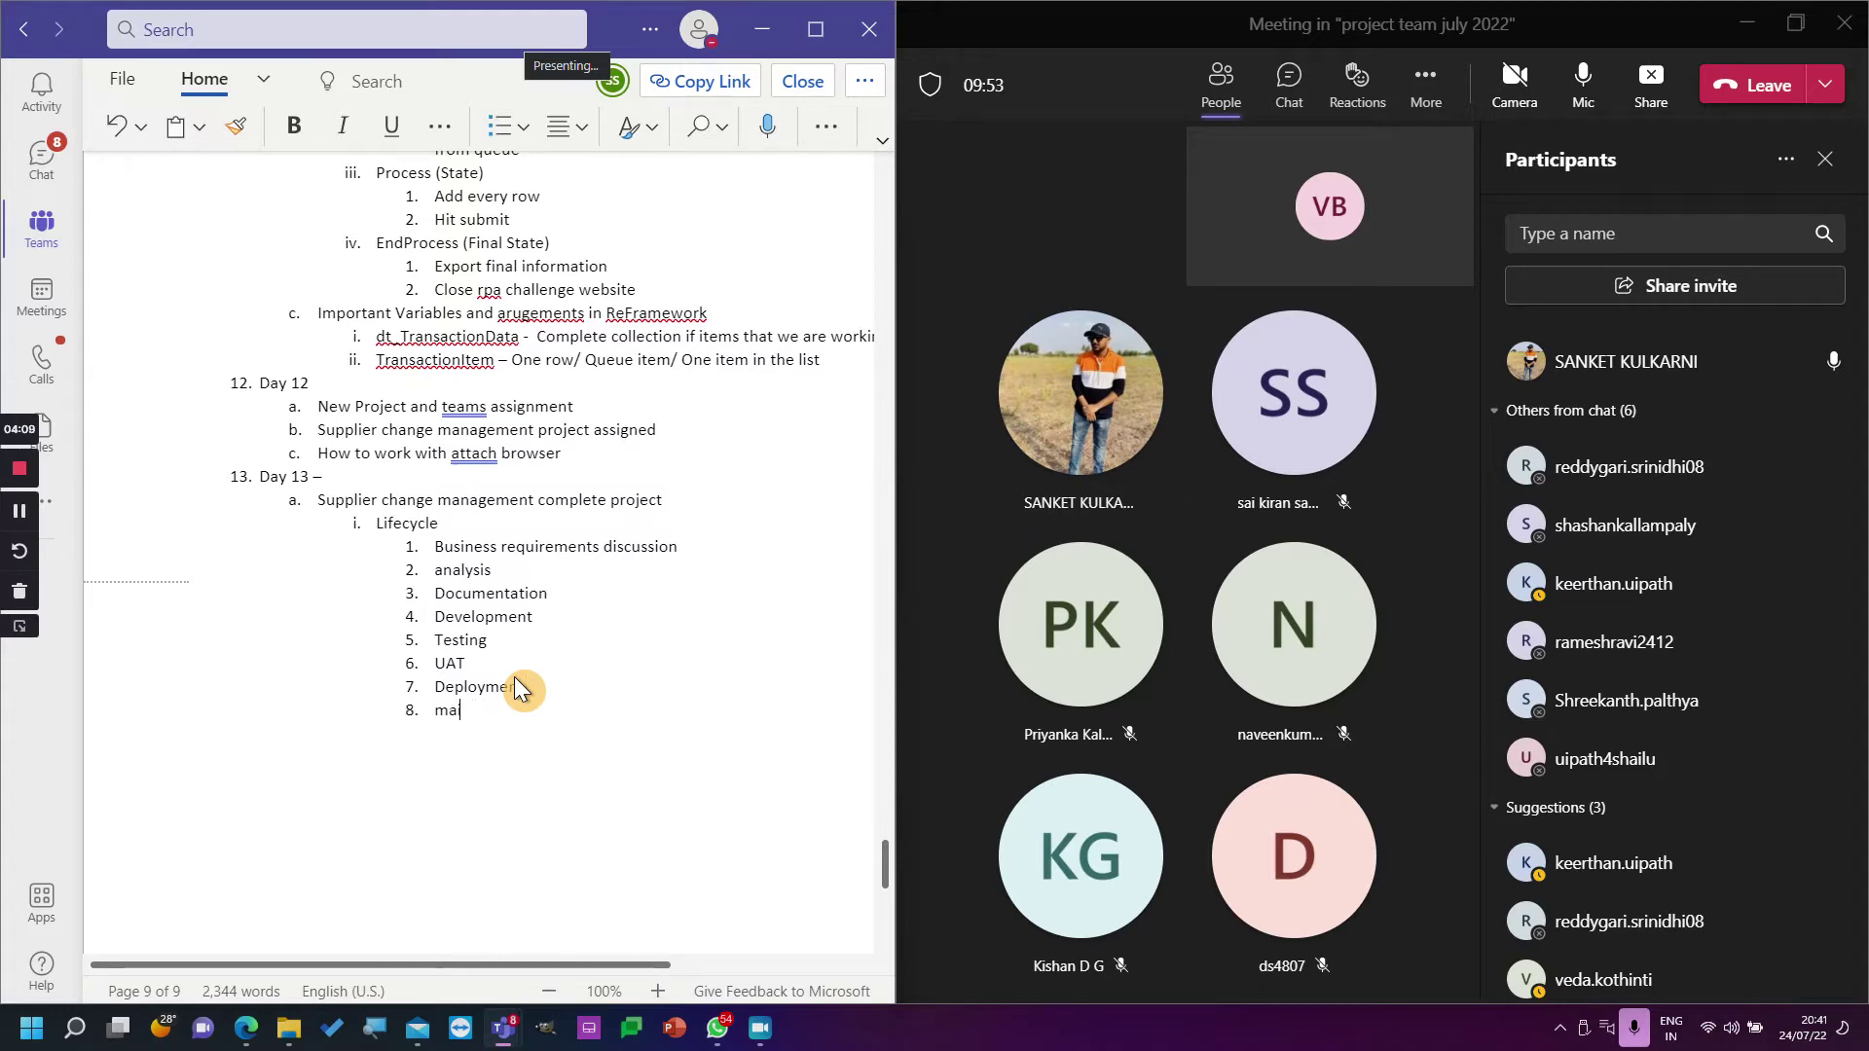
text(Hypercare)
key(Return)
text(main)
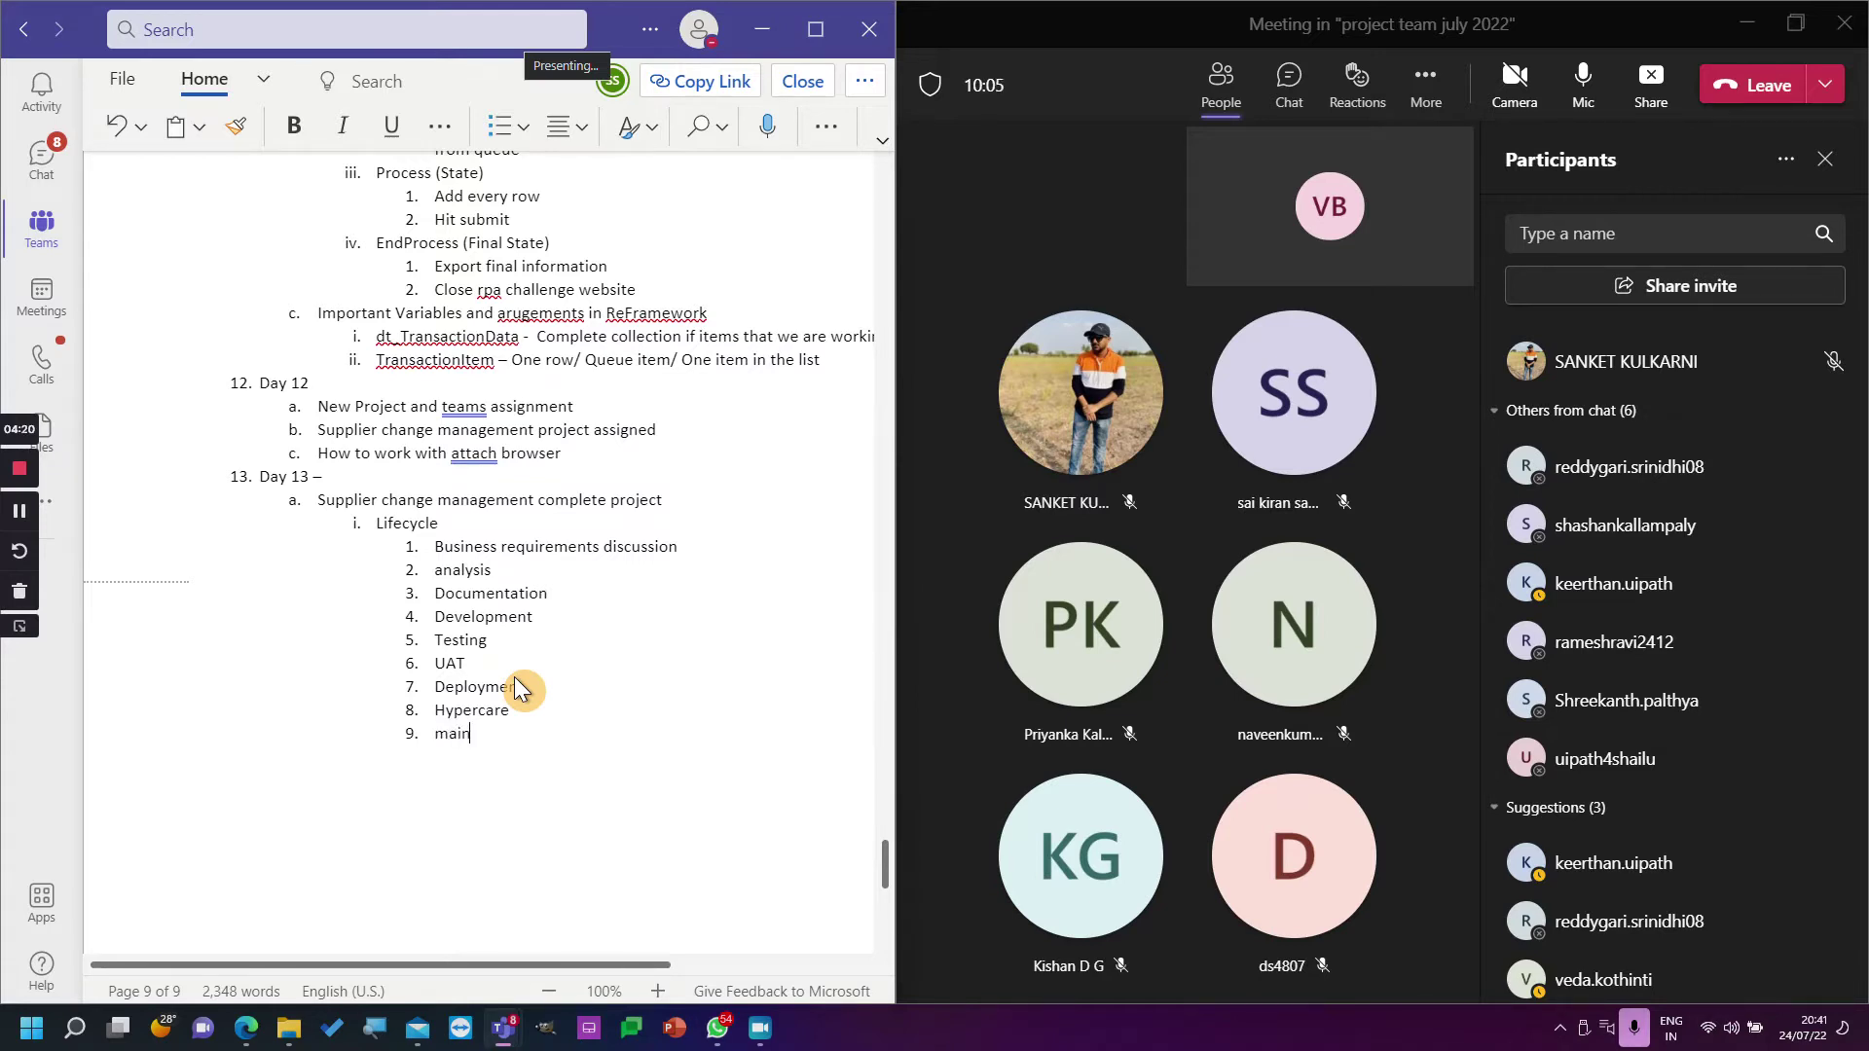
text(tenance)
key(Return)
Add the sub-item "All requirements are provided by business over call" beneath "Business requirements discussion".
click(701, 541)
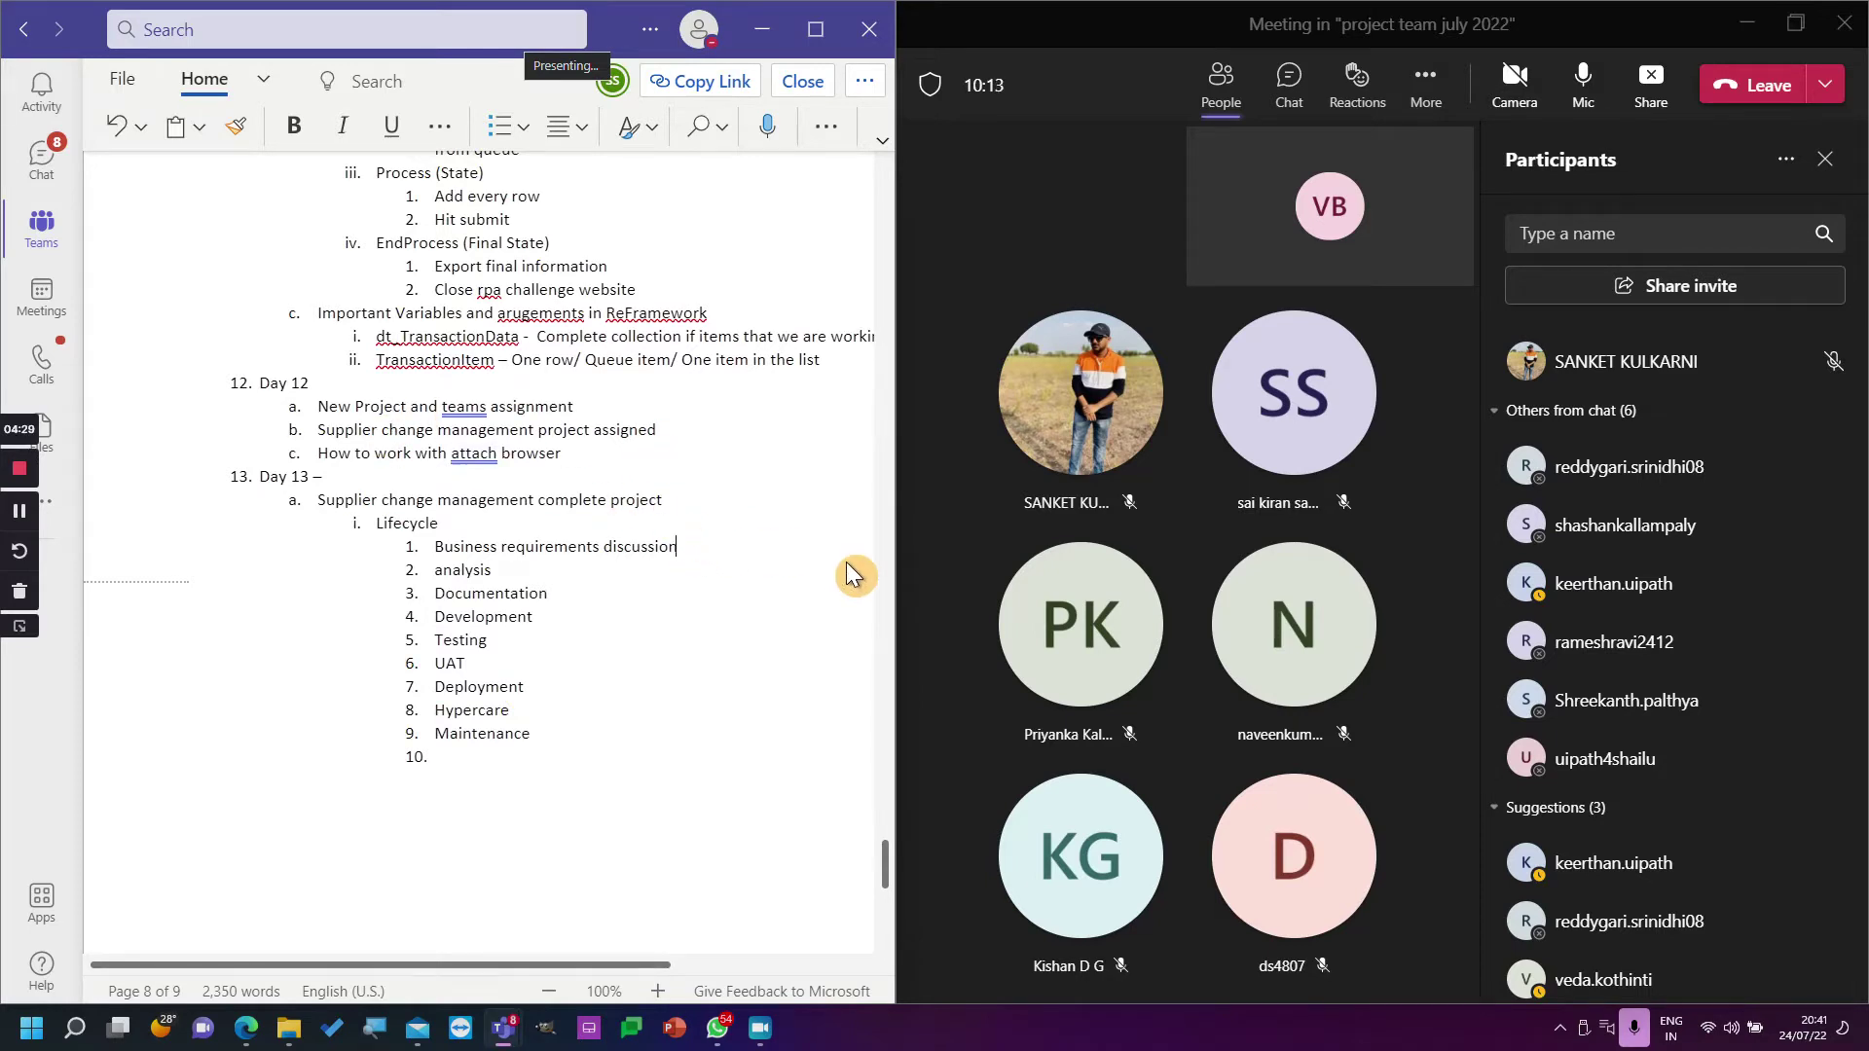
key(Return)
key(Tab)
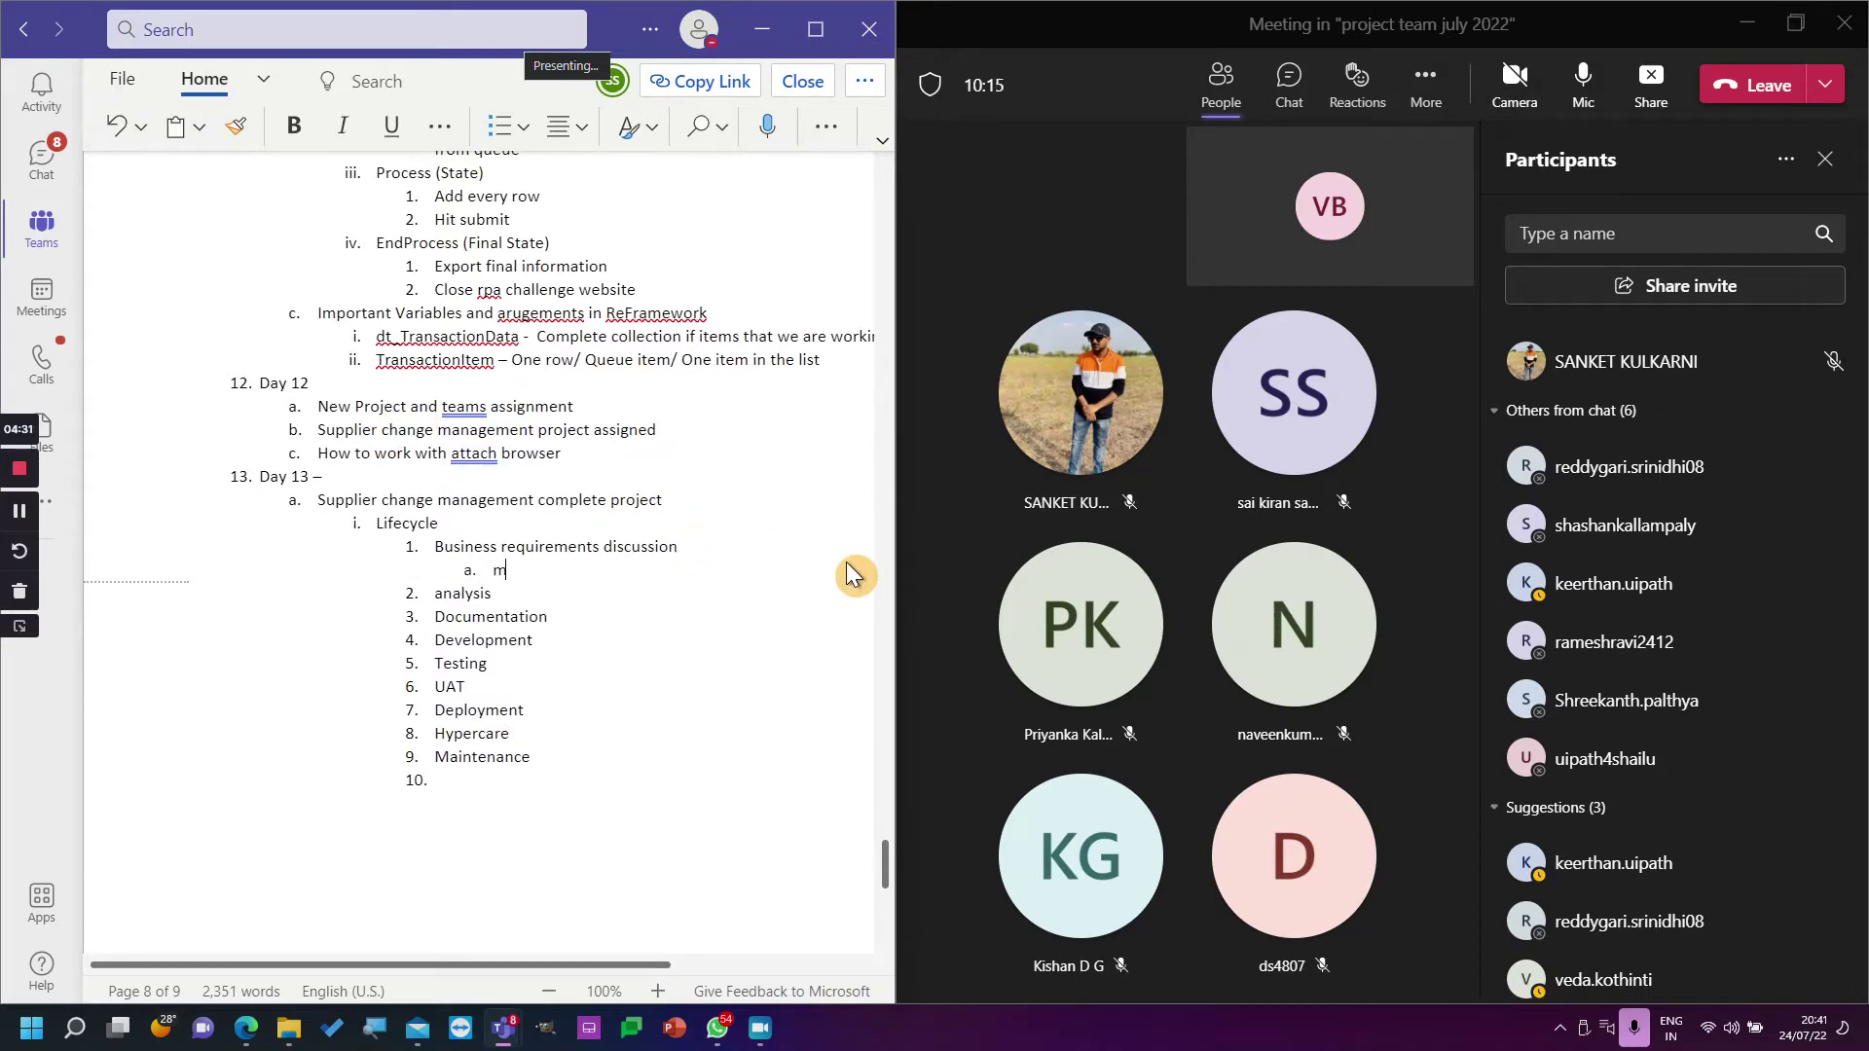
text(All requirements )
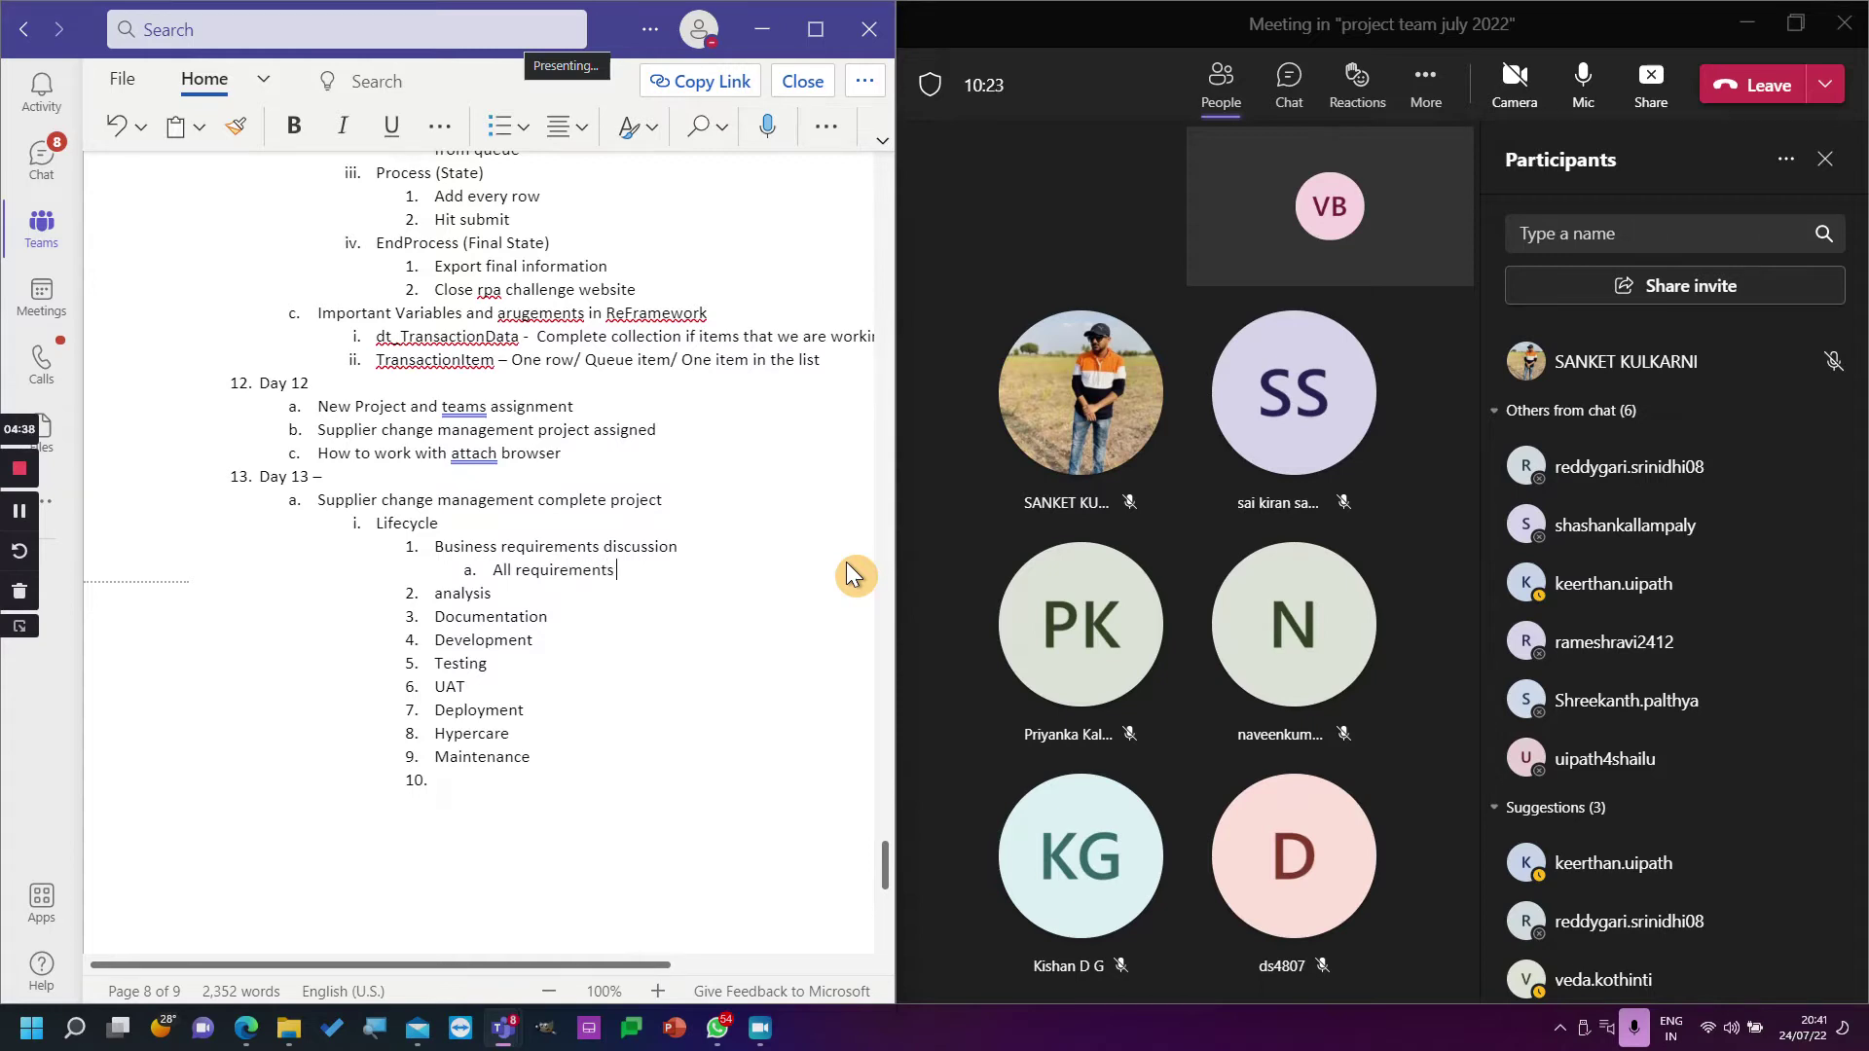
text(are crovided by busi)
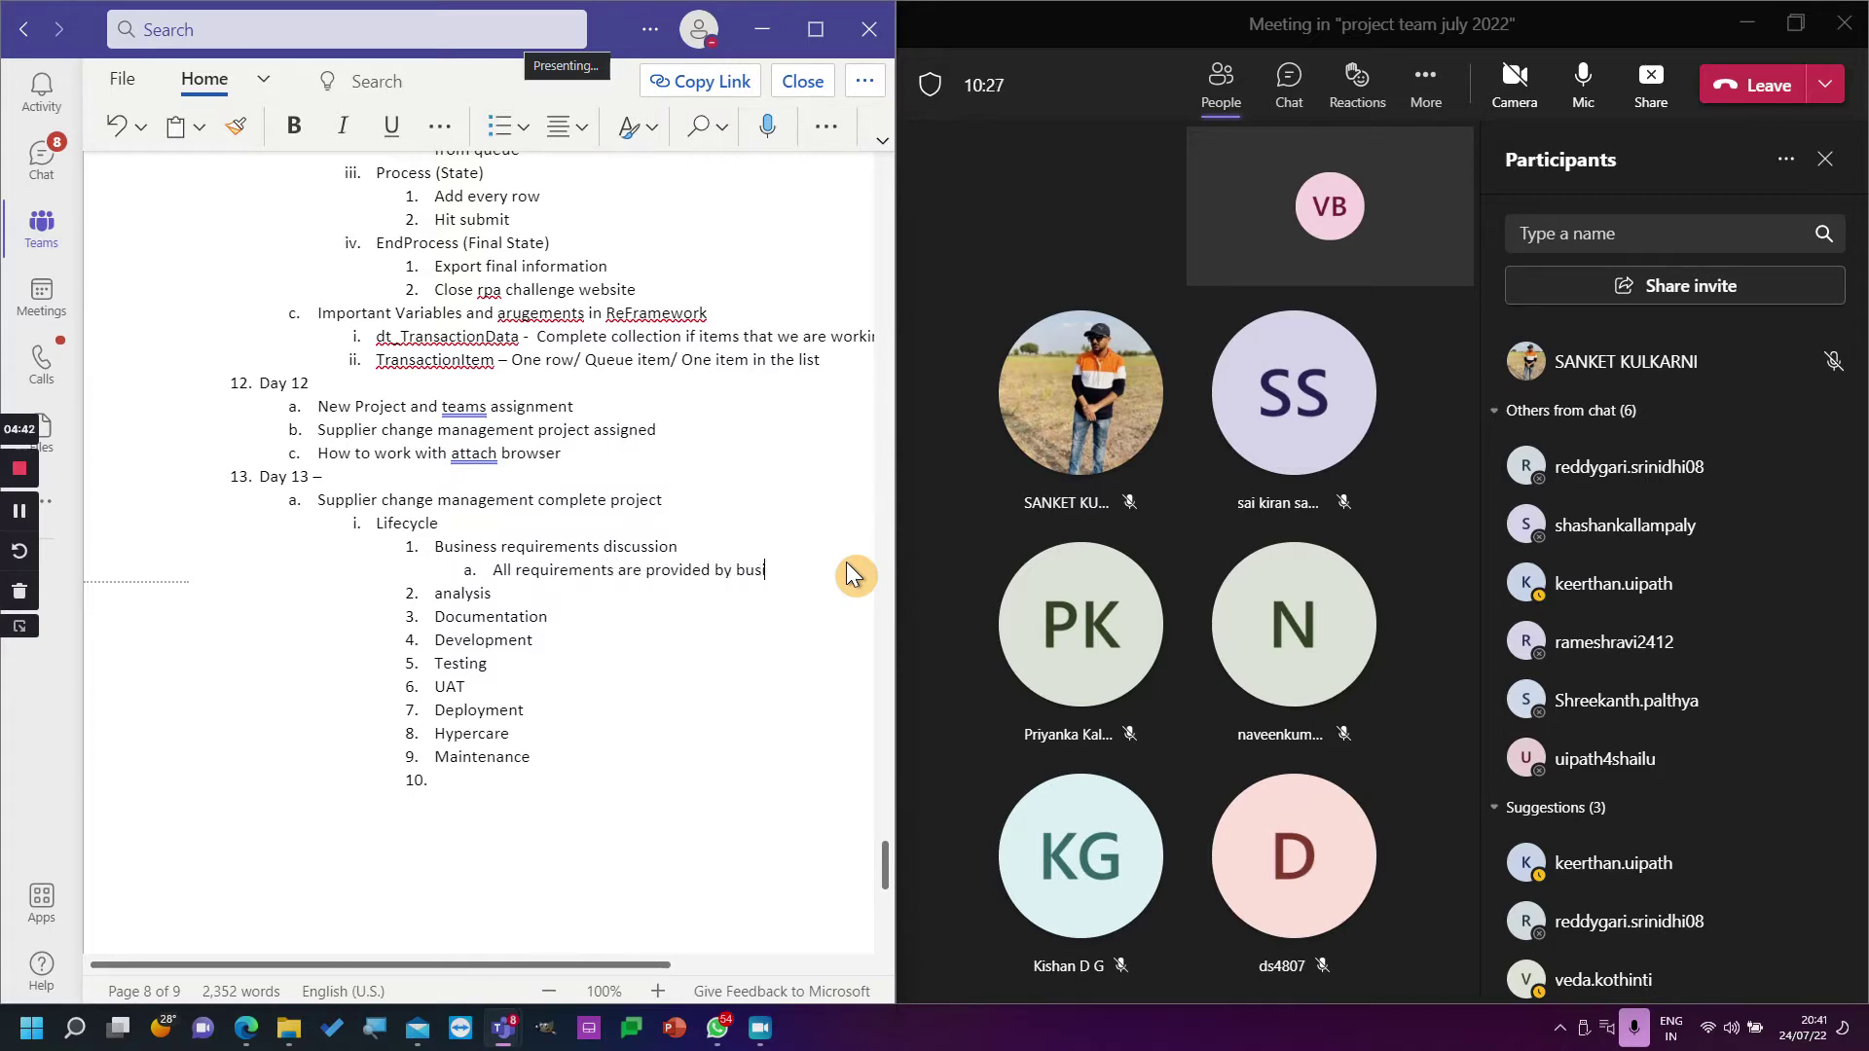
text(ness over)
key(Return)
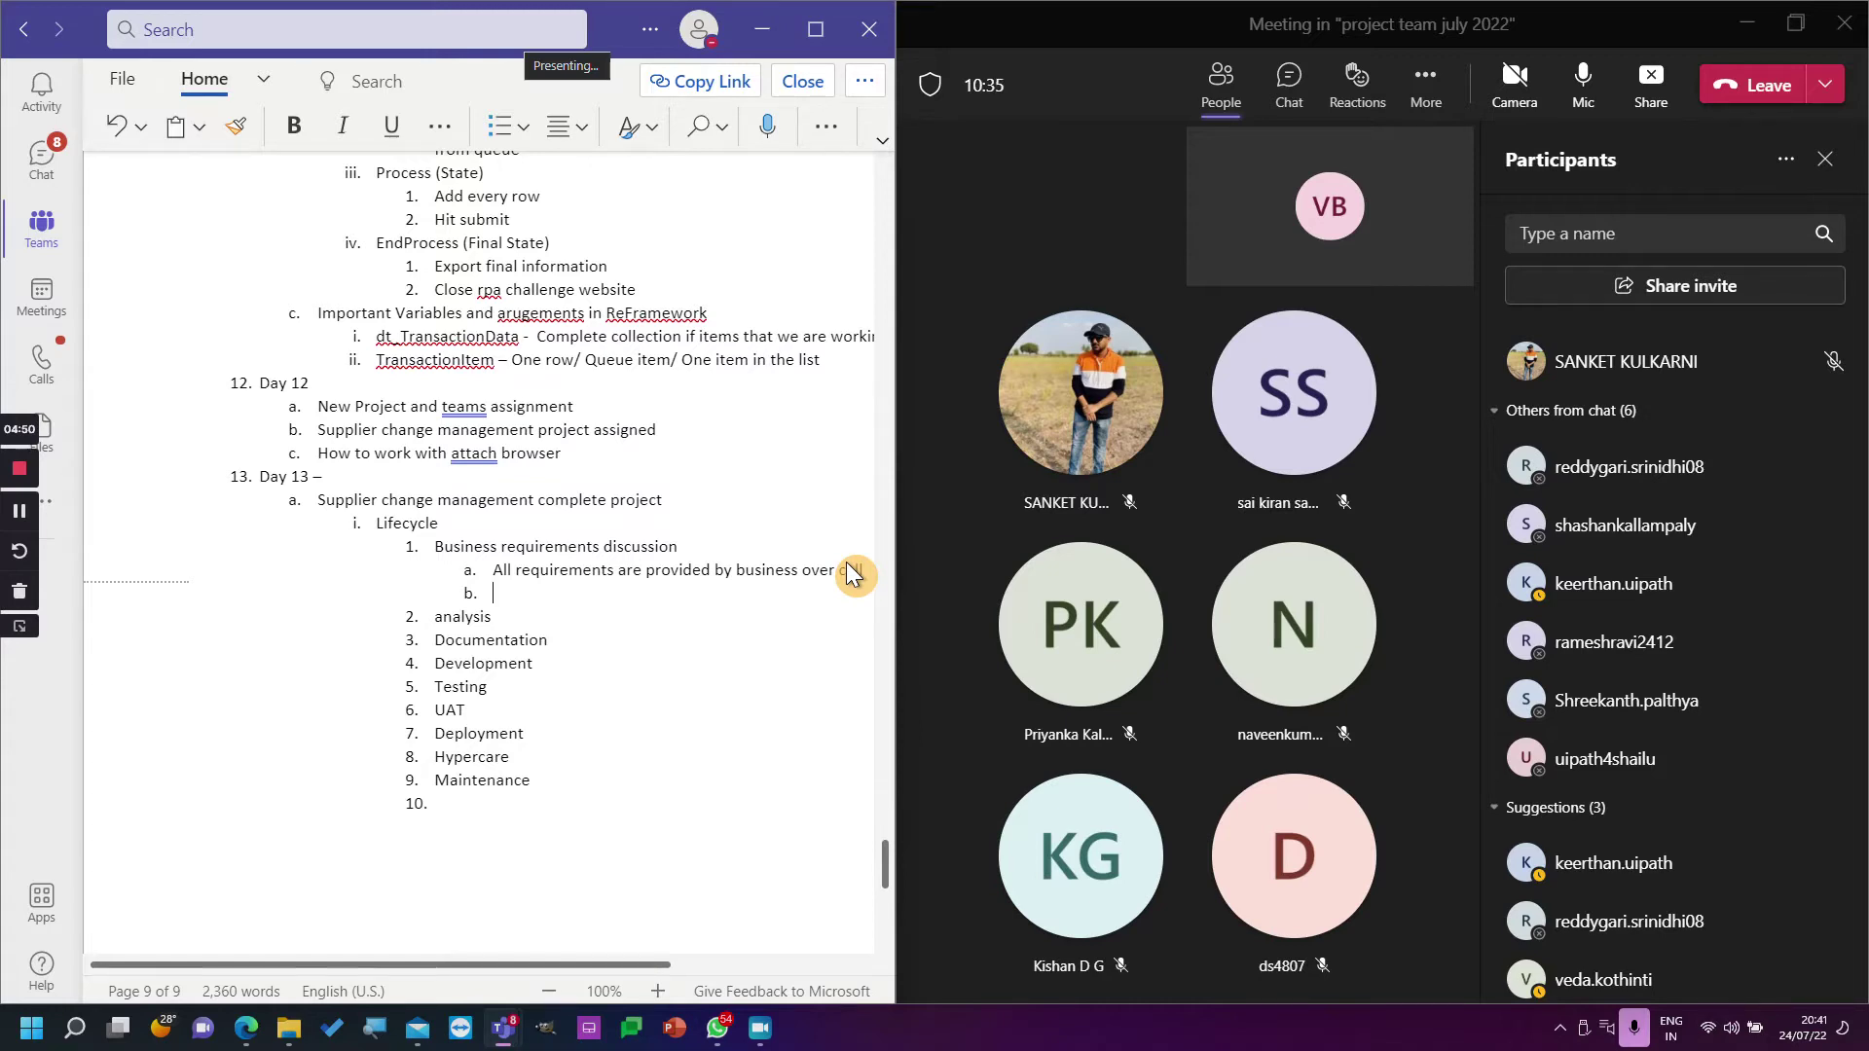
Add the sub-items "Process complexity tracker", "PDD" and "SDD Initial version" beneath the Analysis item.
key(Down)
key(Return)
key(Tab)
text(Process c)
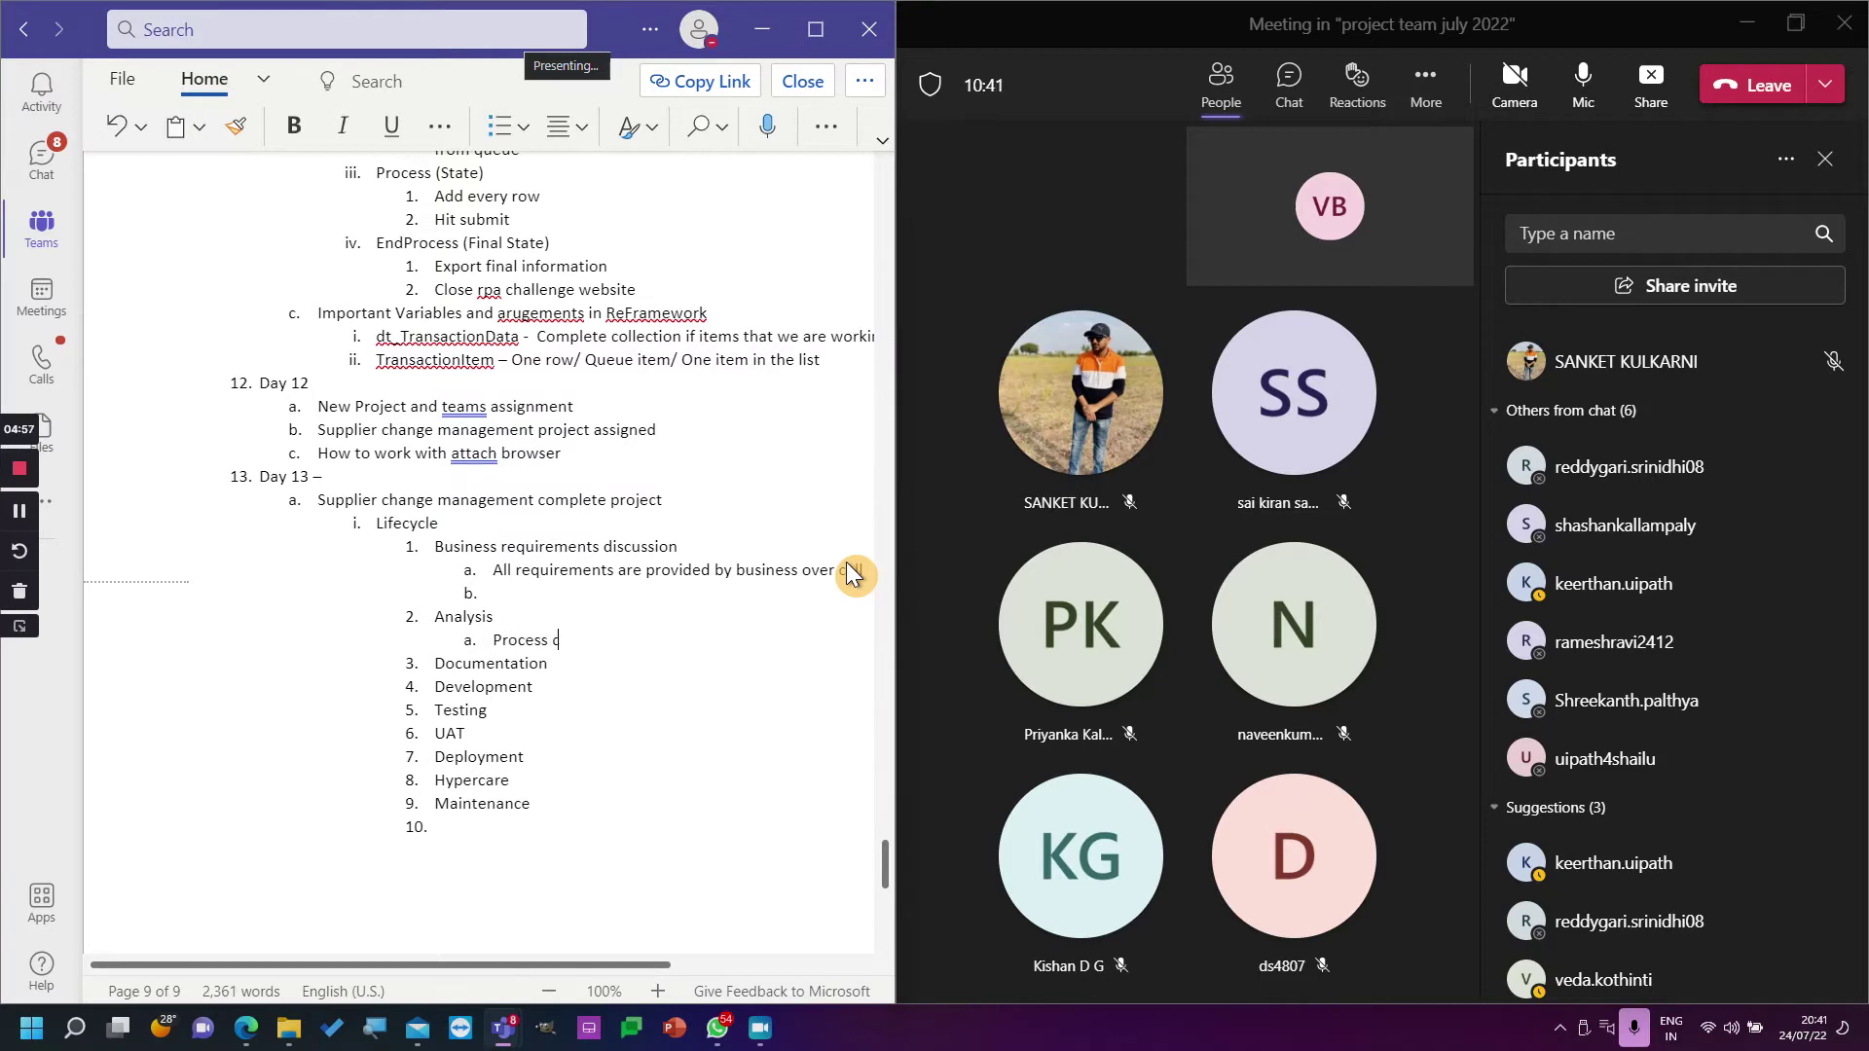
text(omplexity -)
key(BackSpace)
key(BackSpace)
key(BackSpace)
key(BackSpace)
key(BackSpace)
text(ity tracker)
key(Return)
text(PDD)
key(Return)
text(SD)
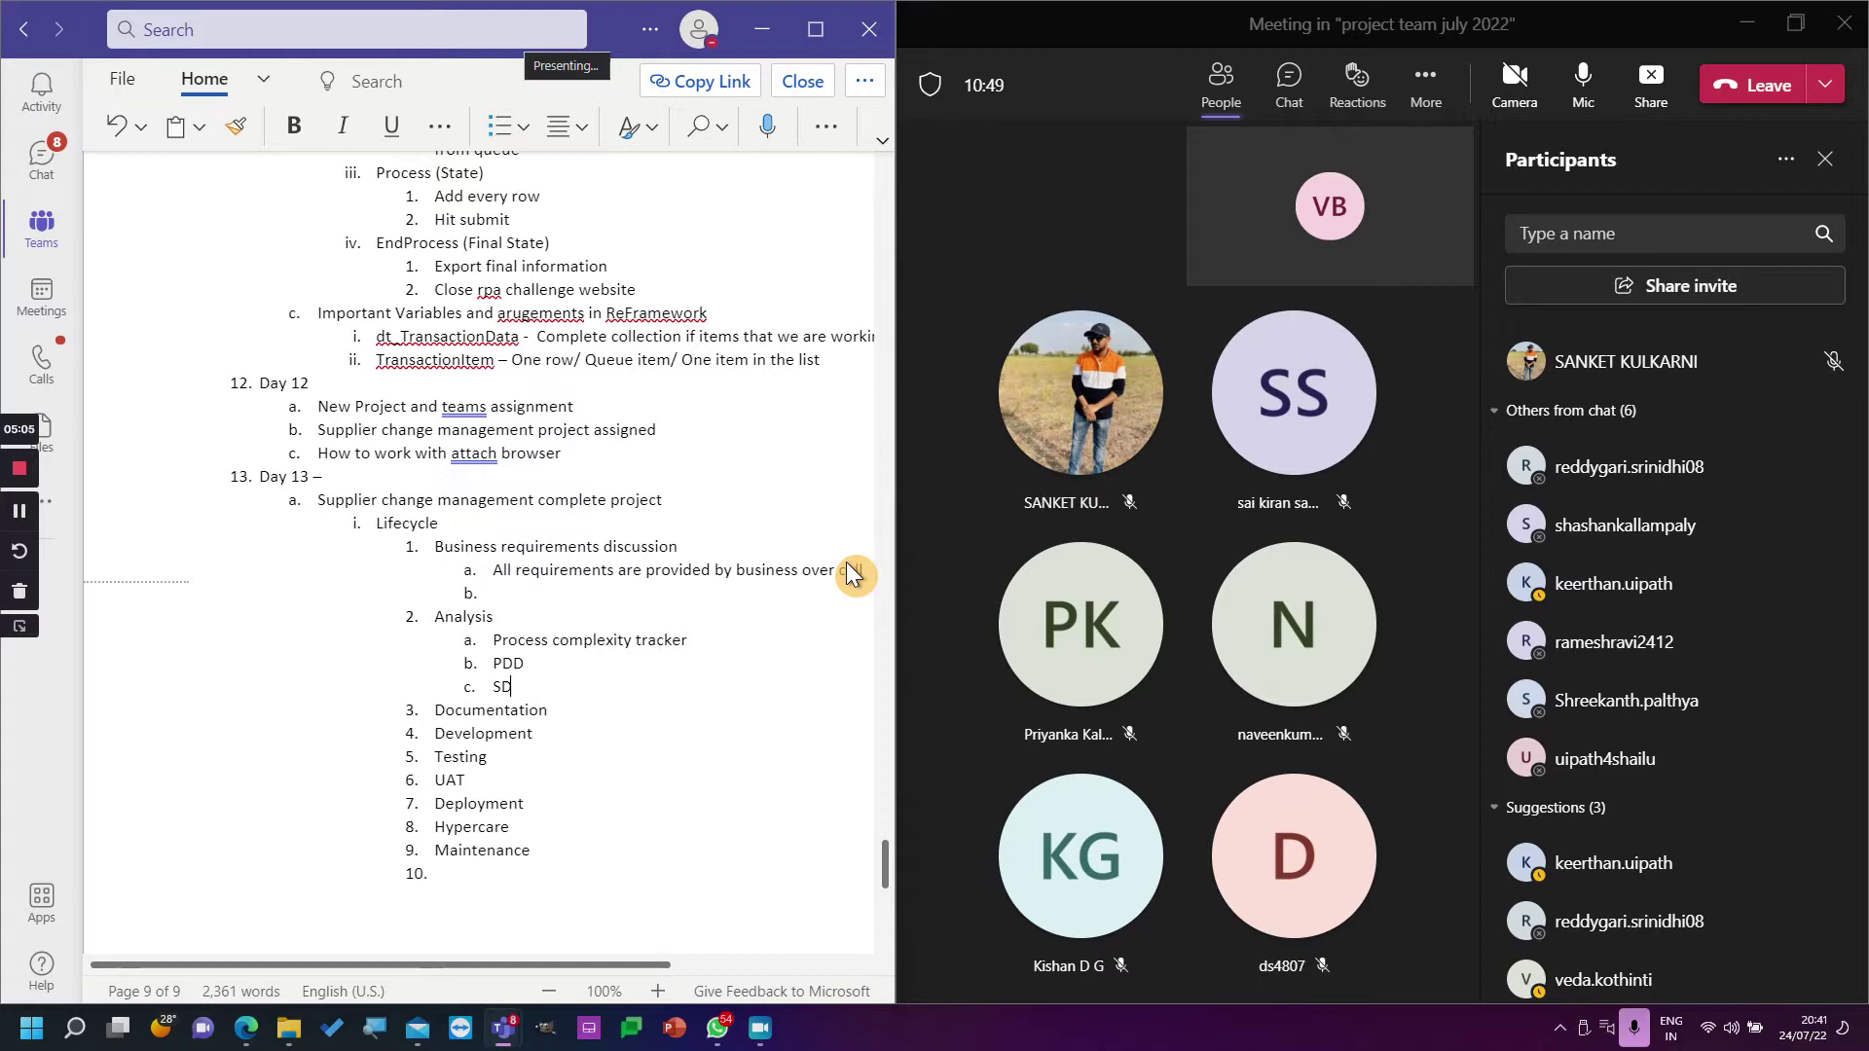
text(D Initial version)
click(576, 809)
key(Return)
key(Tab)
text(C)
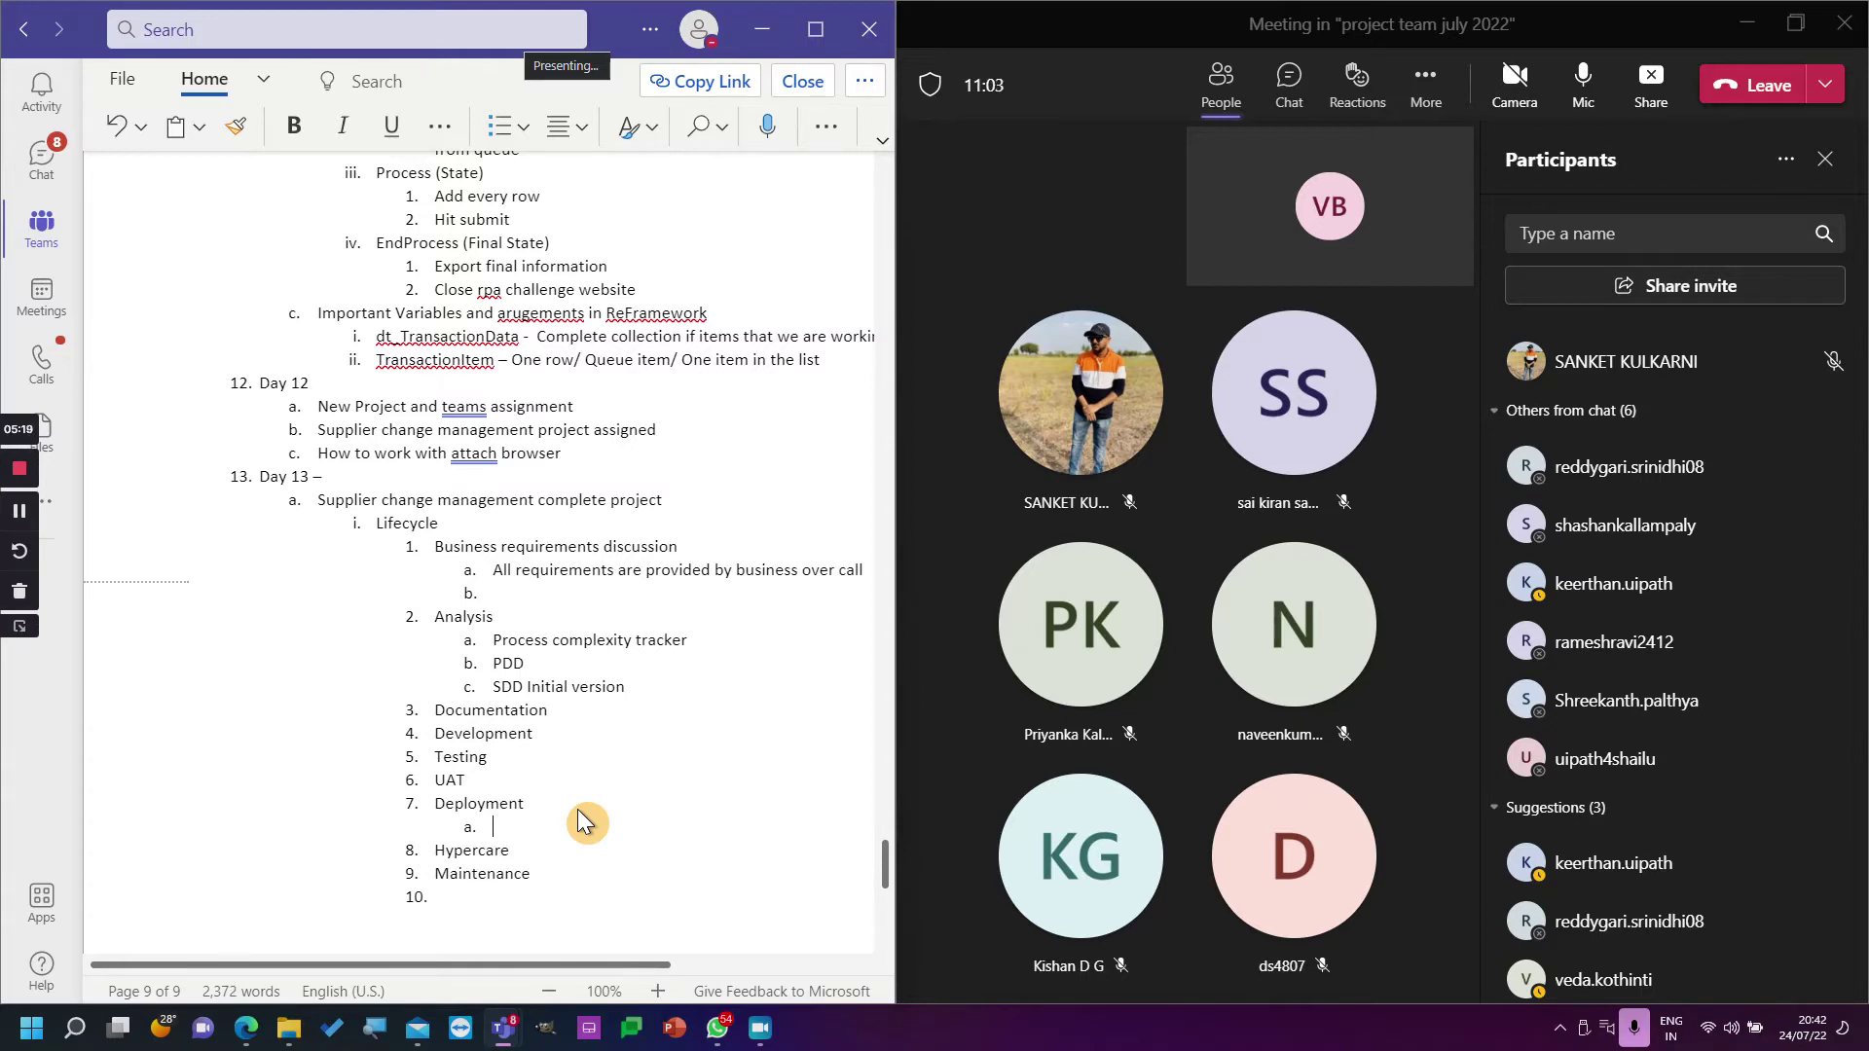
key(BackSpace)
key(BackSpace)
key(BackSpace)
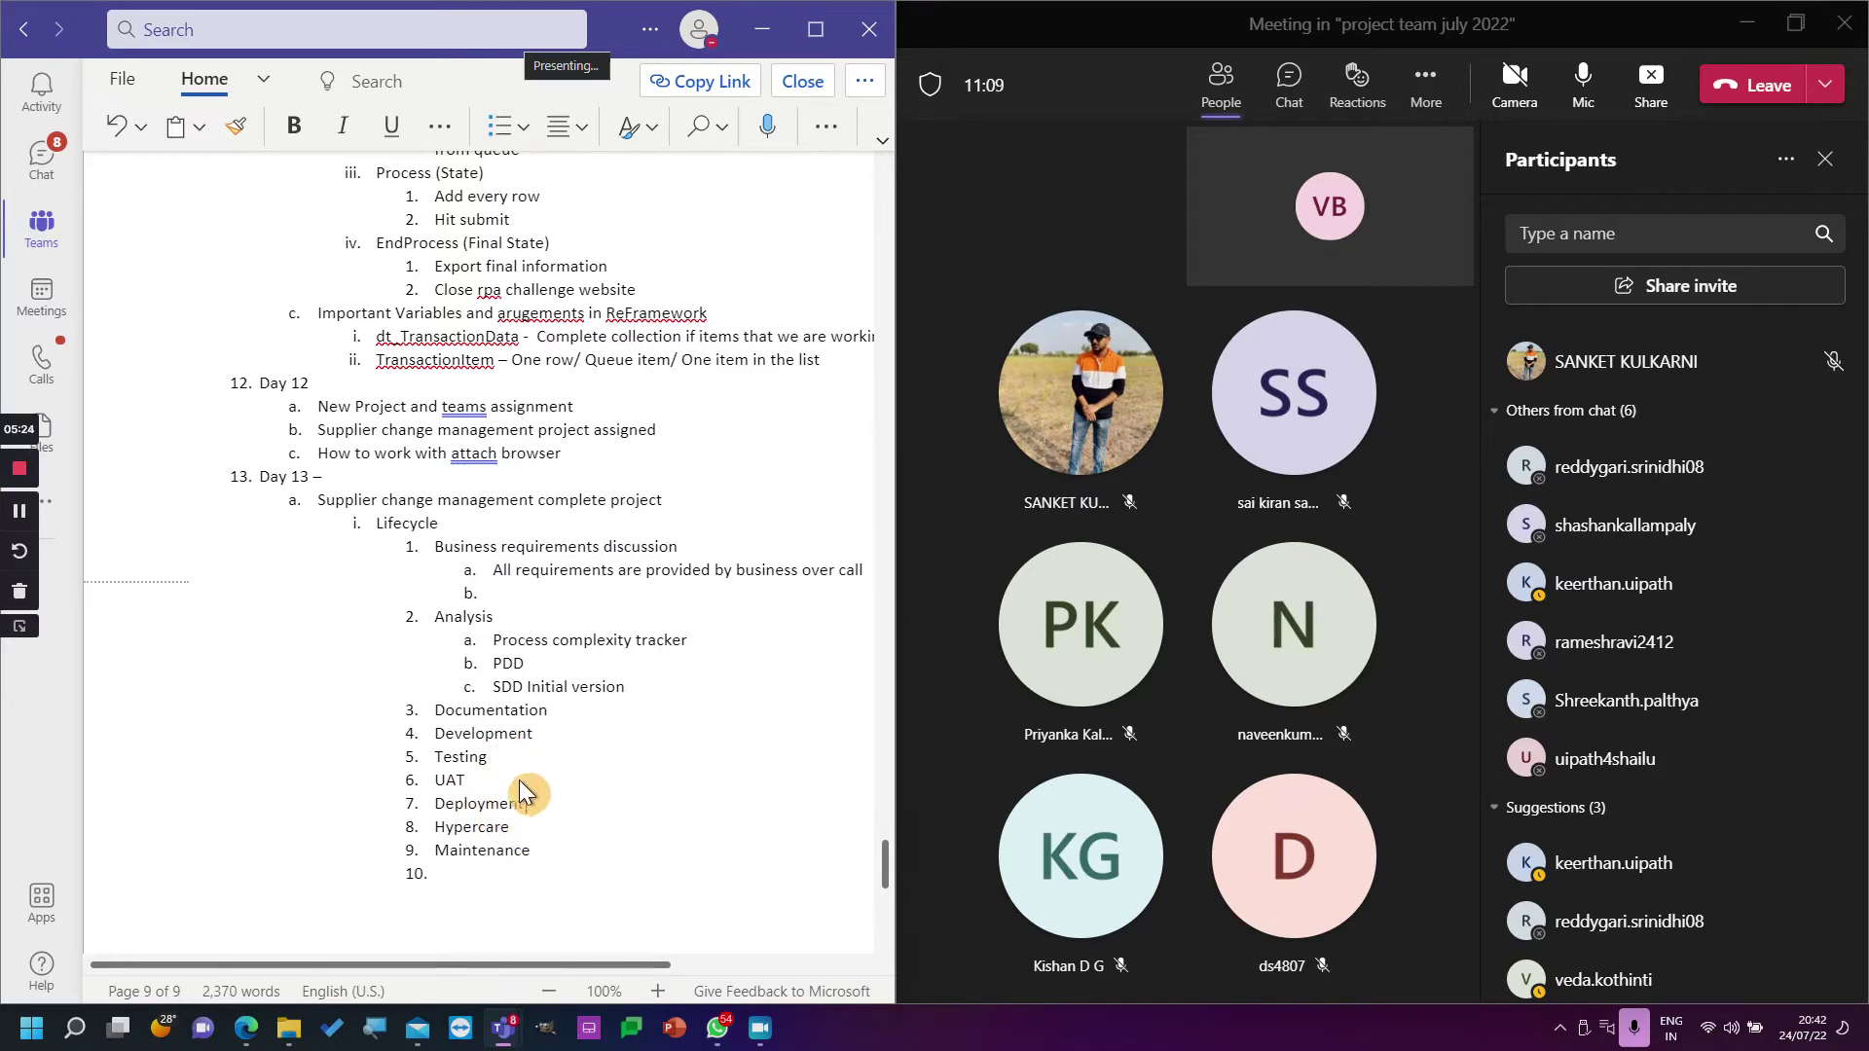
Add the sub-item "Final SDD Version" beneath the Hypercare item.
click(549, 825)
key(Return)
key(Tab)
text(Final SD)
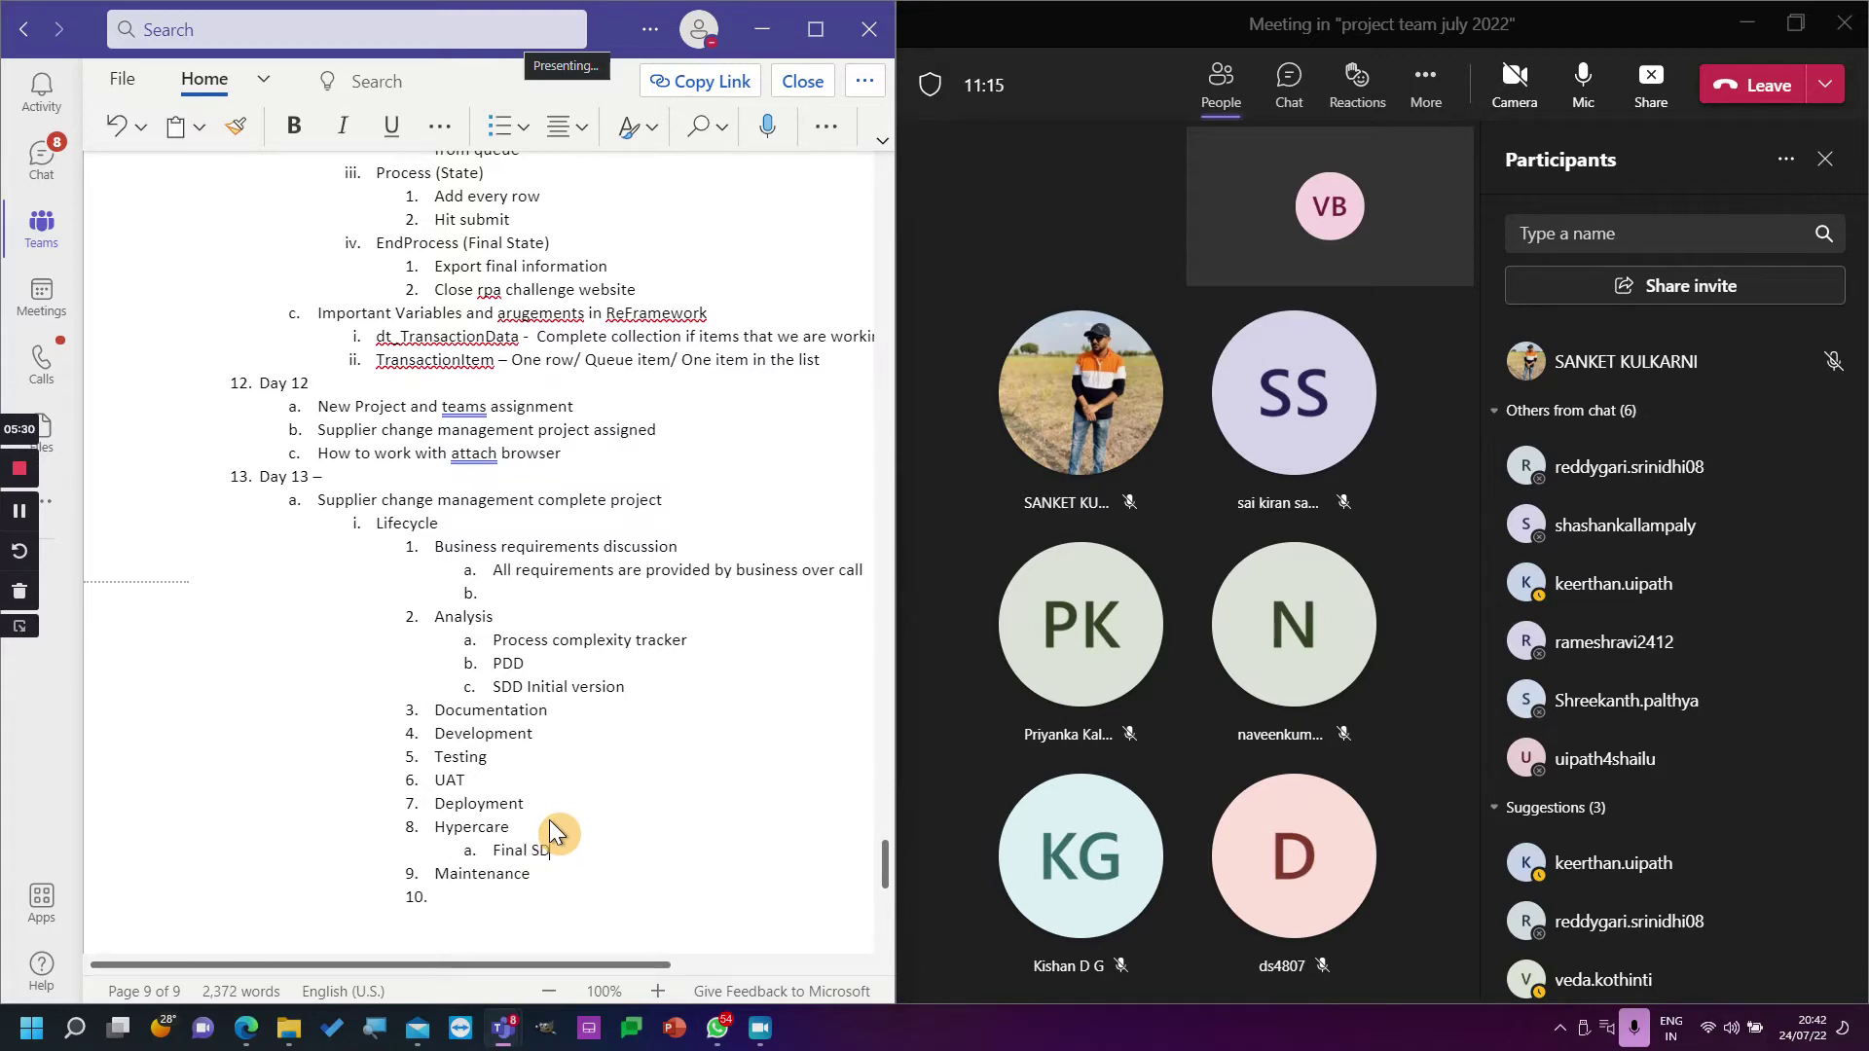
text(D Version)
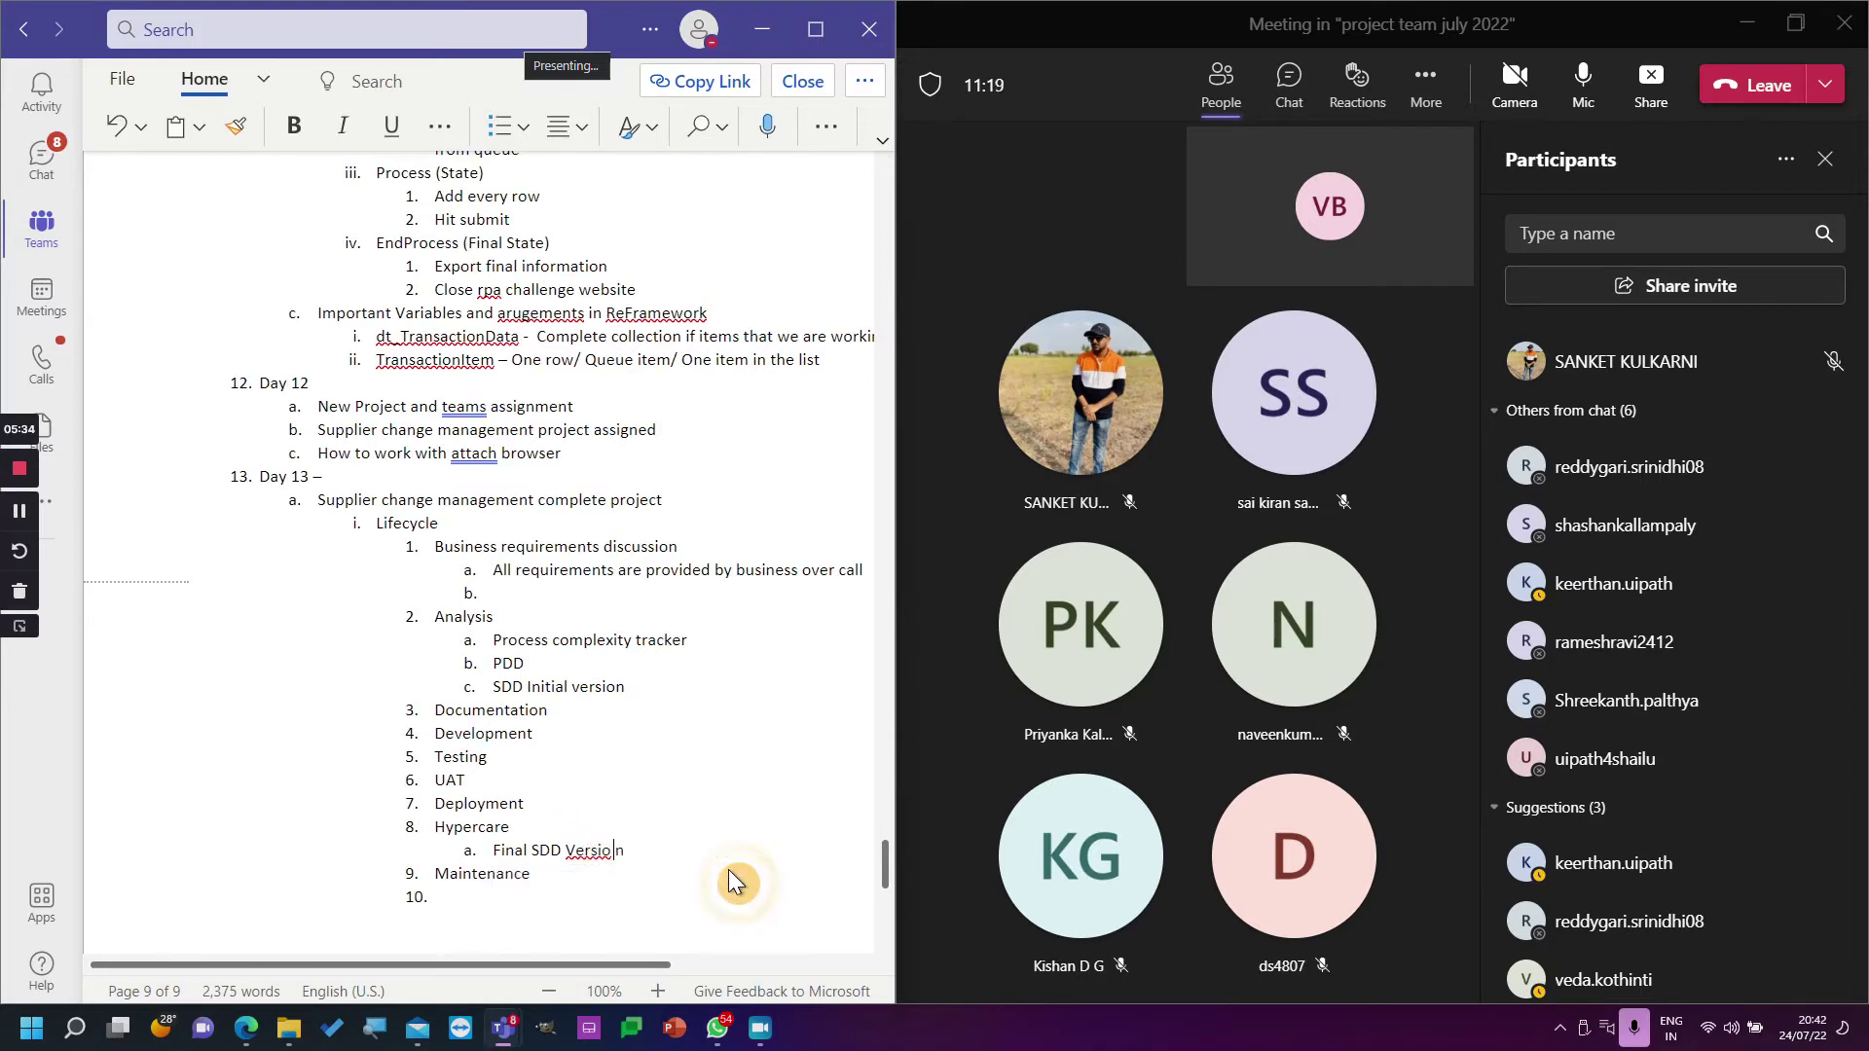
click(596, 667)
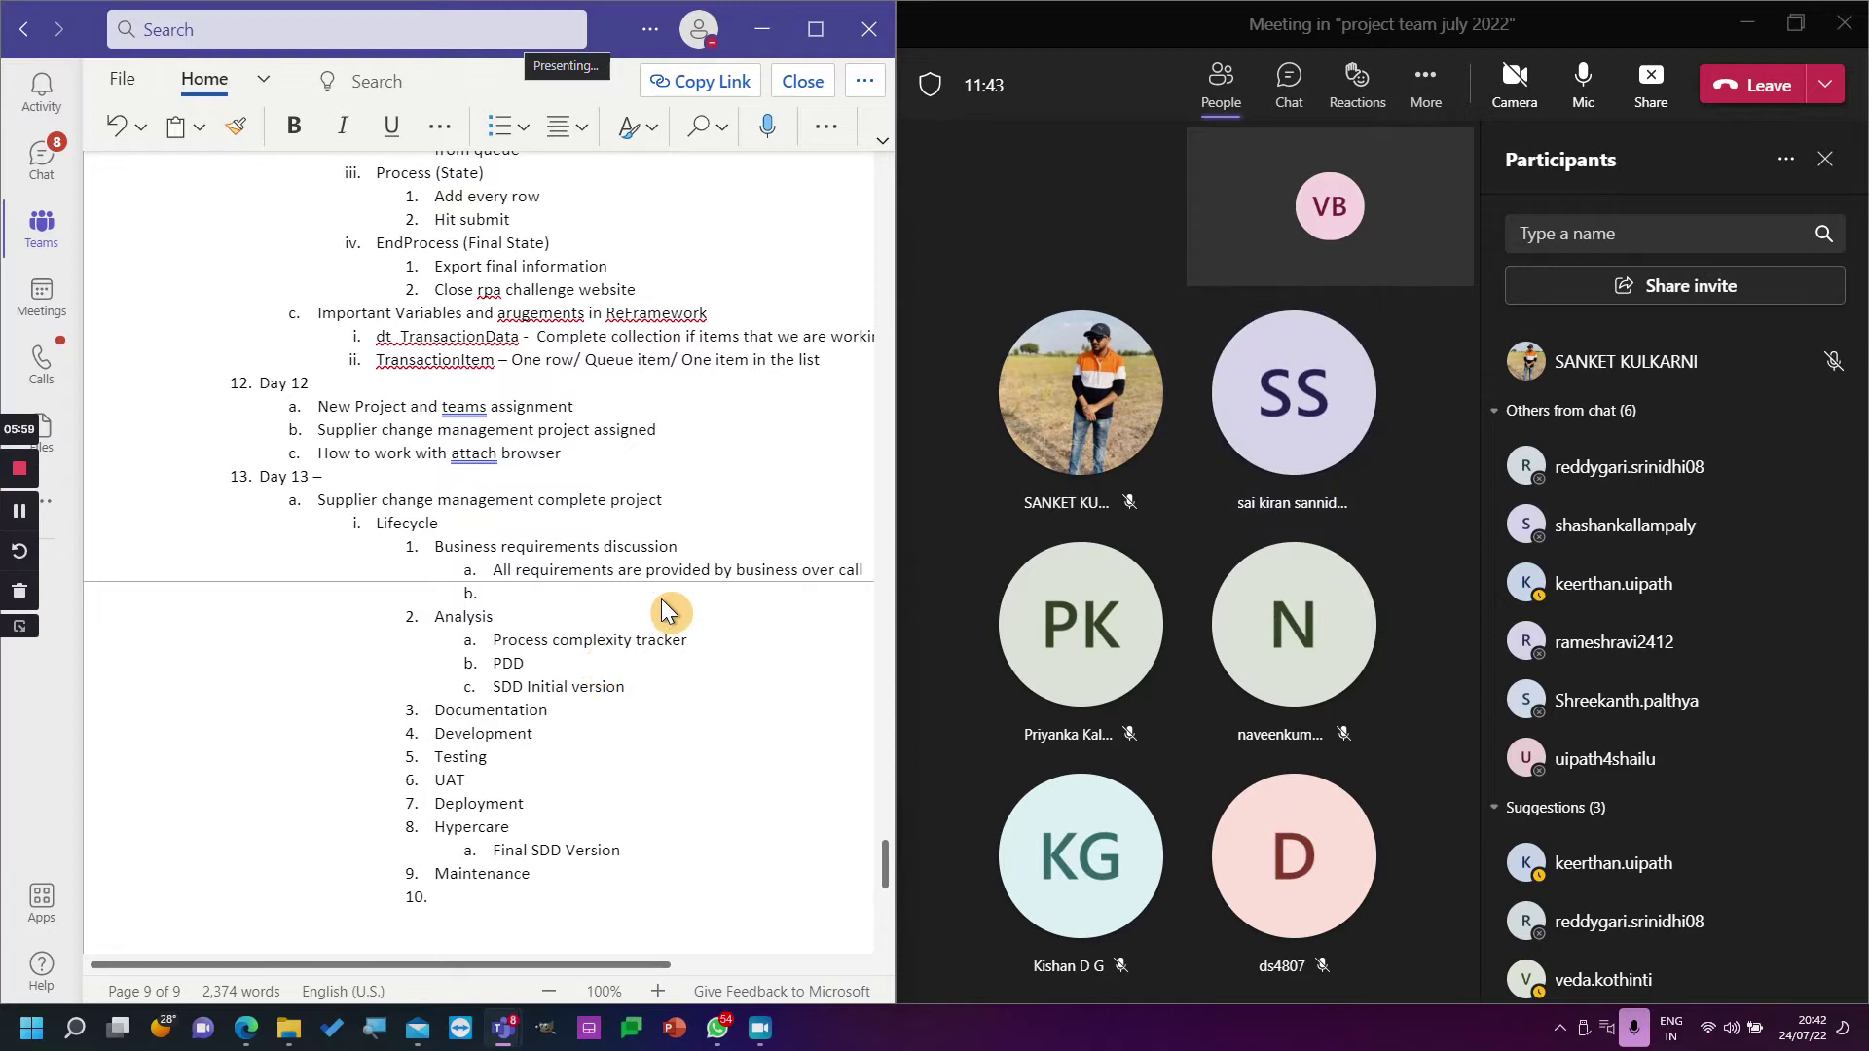
click(670, 732)
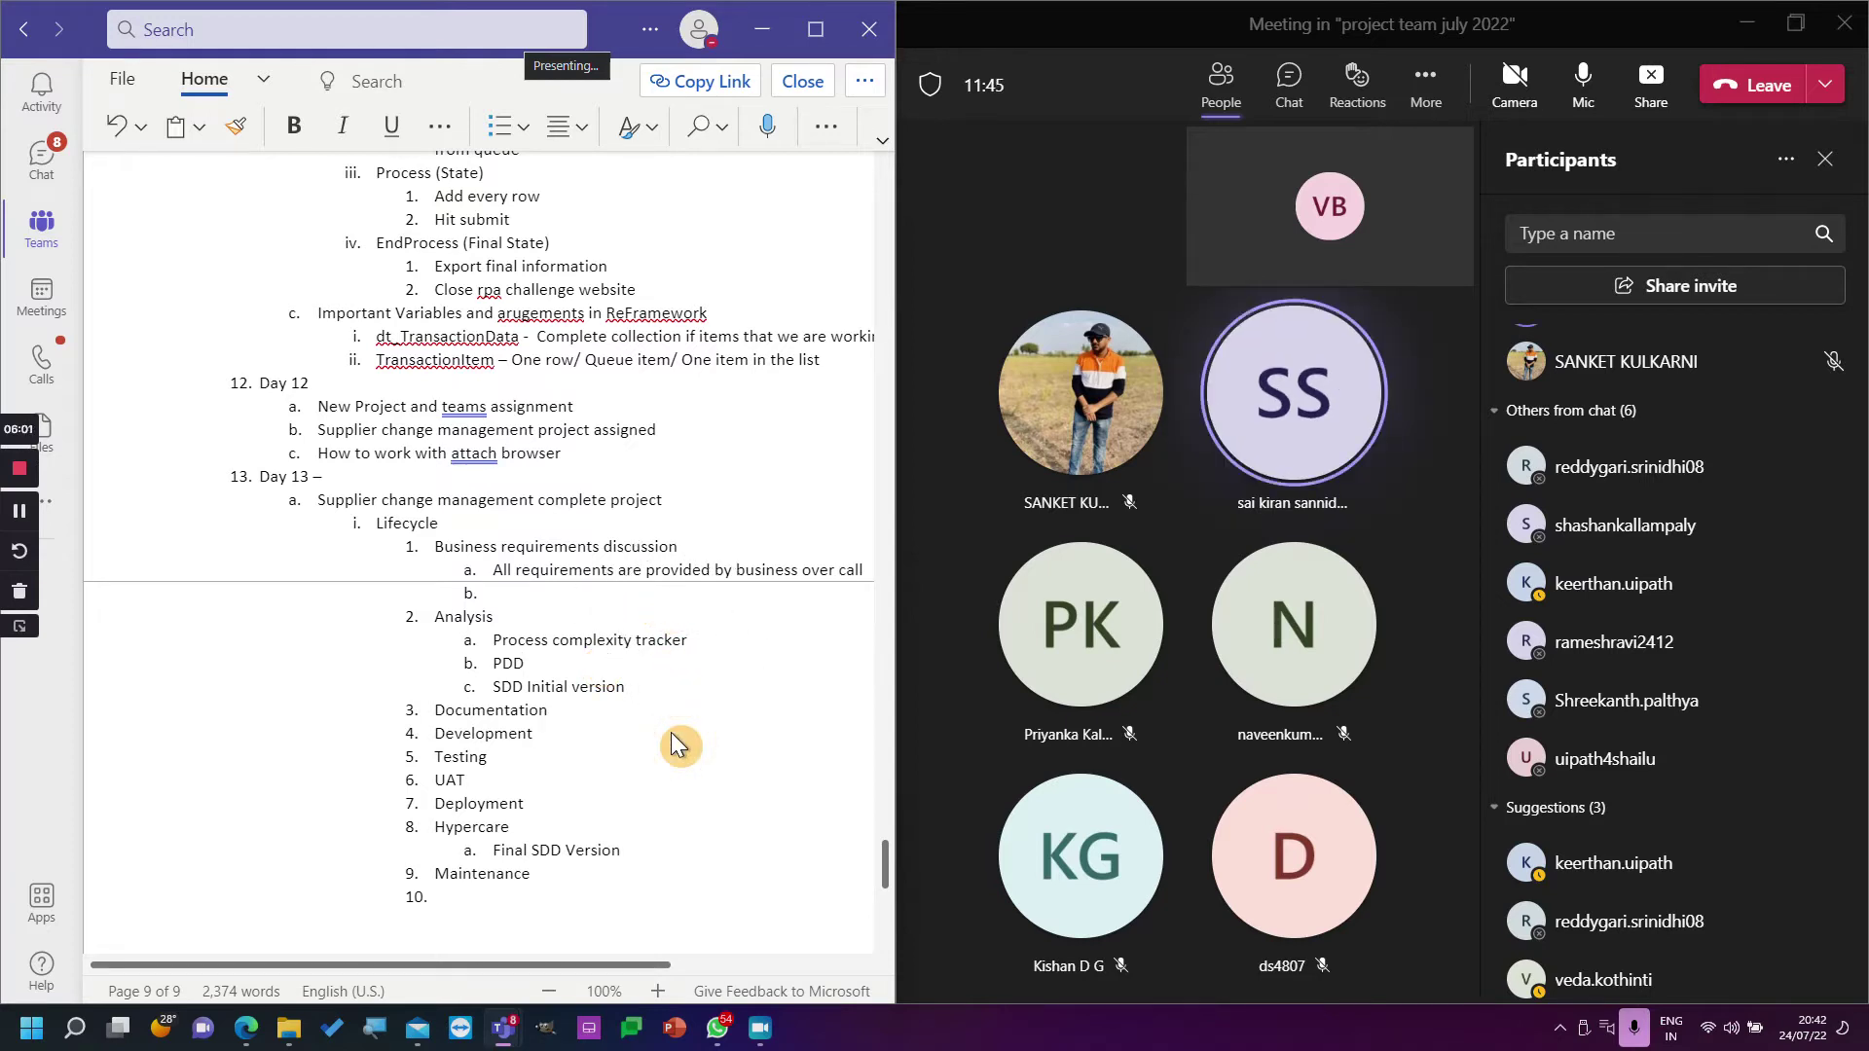
Enlarge the notes document to 140% and bring the complete Lifecycle list into view.
click(658, 991)
click(658, 991)
click(658, 991)
click(658, 991)
drag(440, 967, 621, 950)
scroll(563, 724, down, 3)
scroll(574, 736, up, 2)
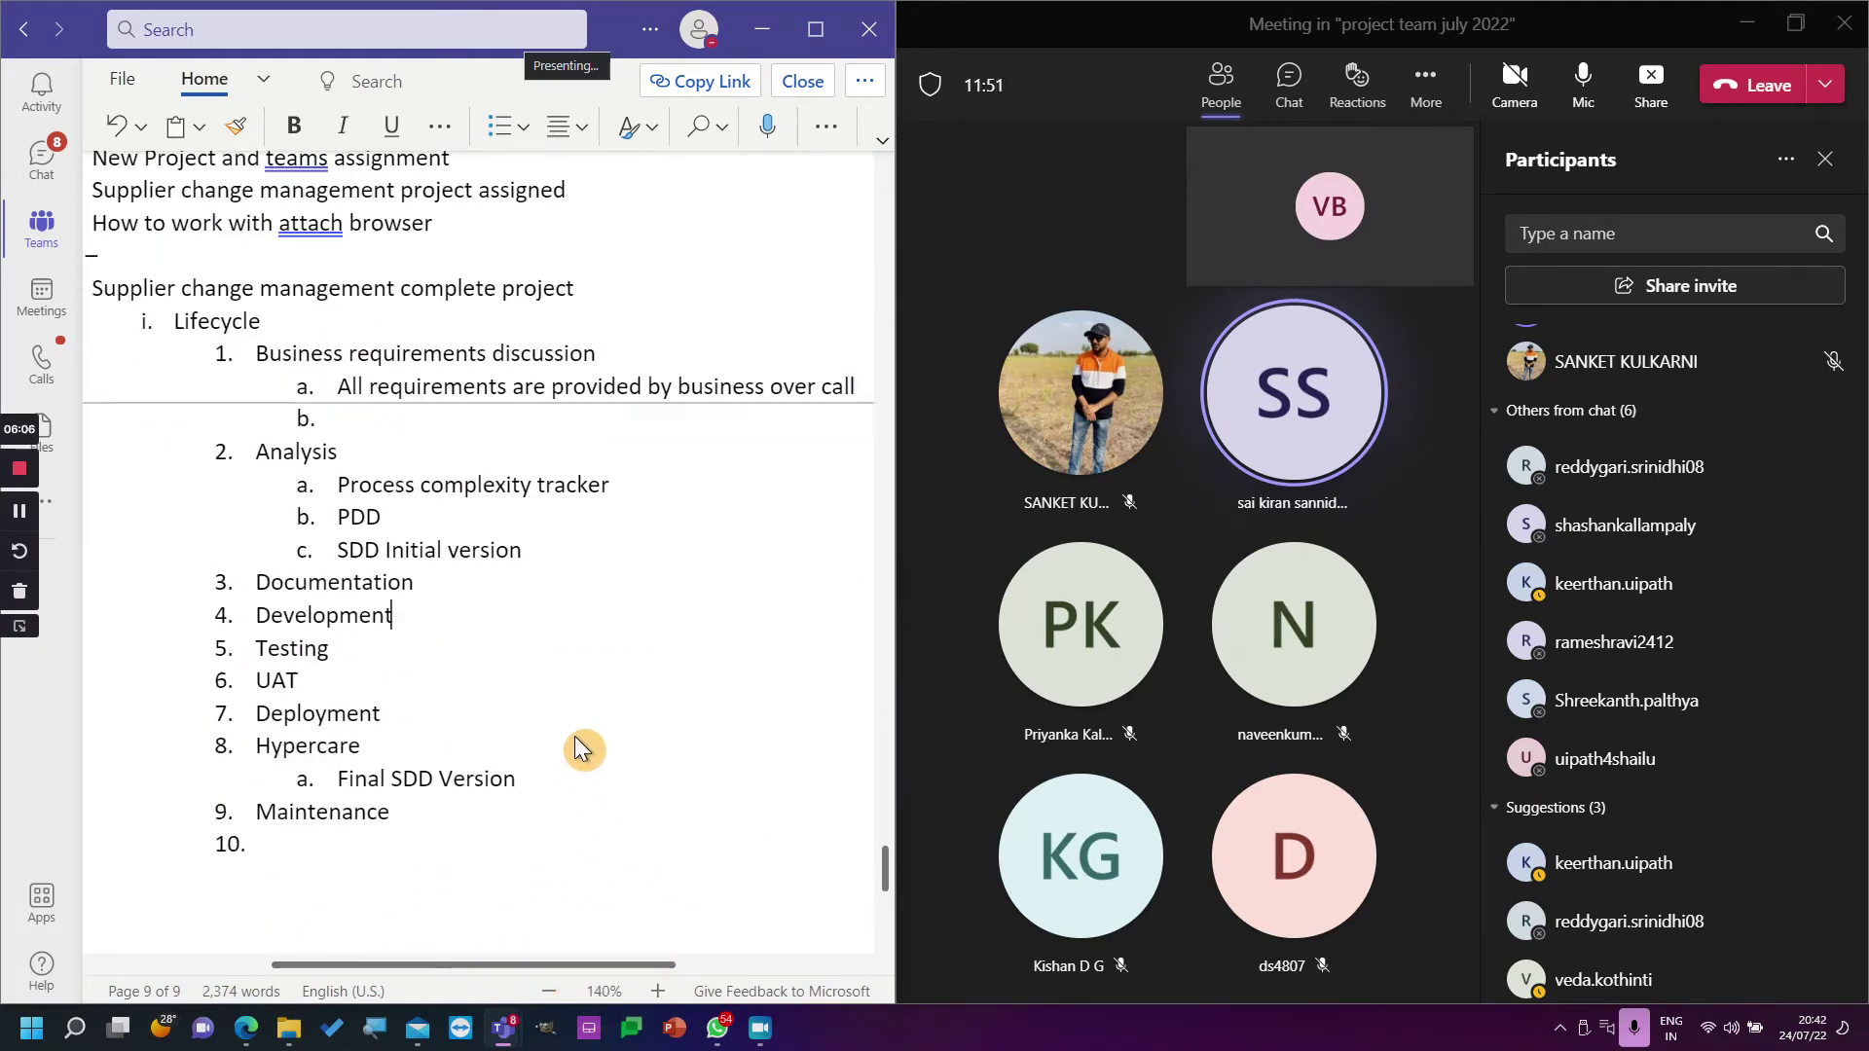
scroll(575, 736, up, 1)
scroll(575, 736, down, 3)
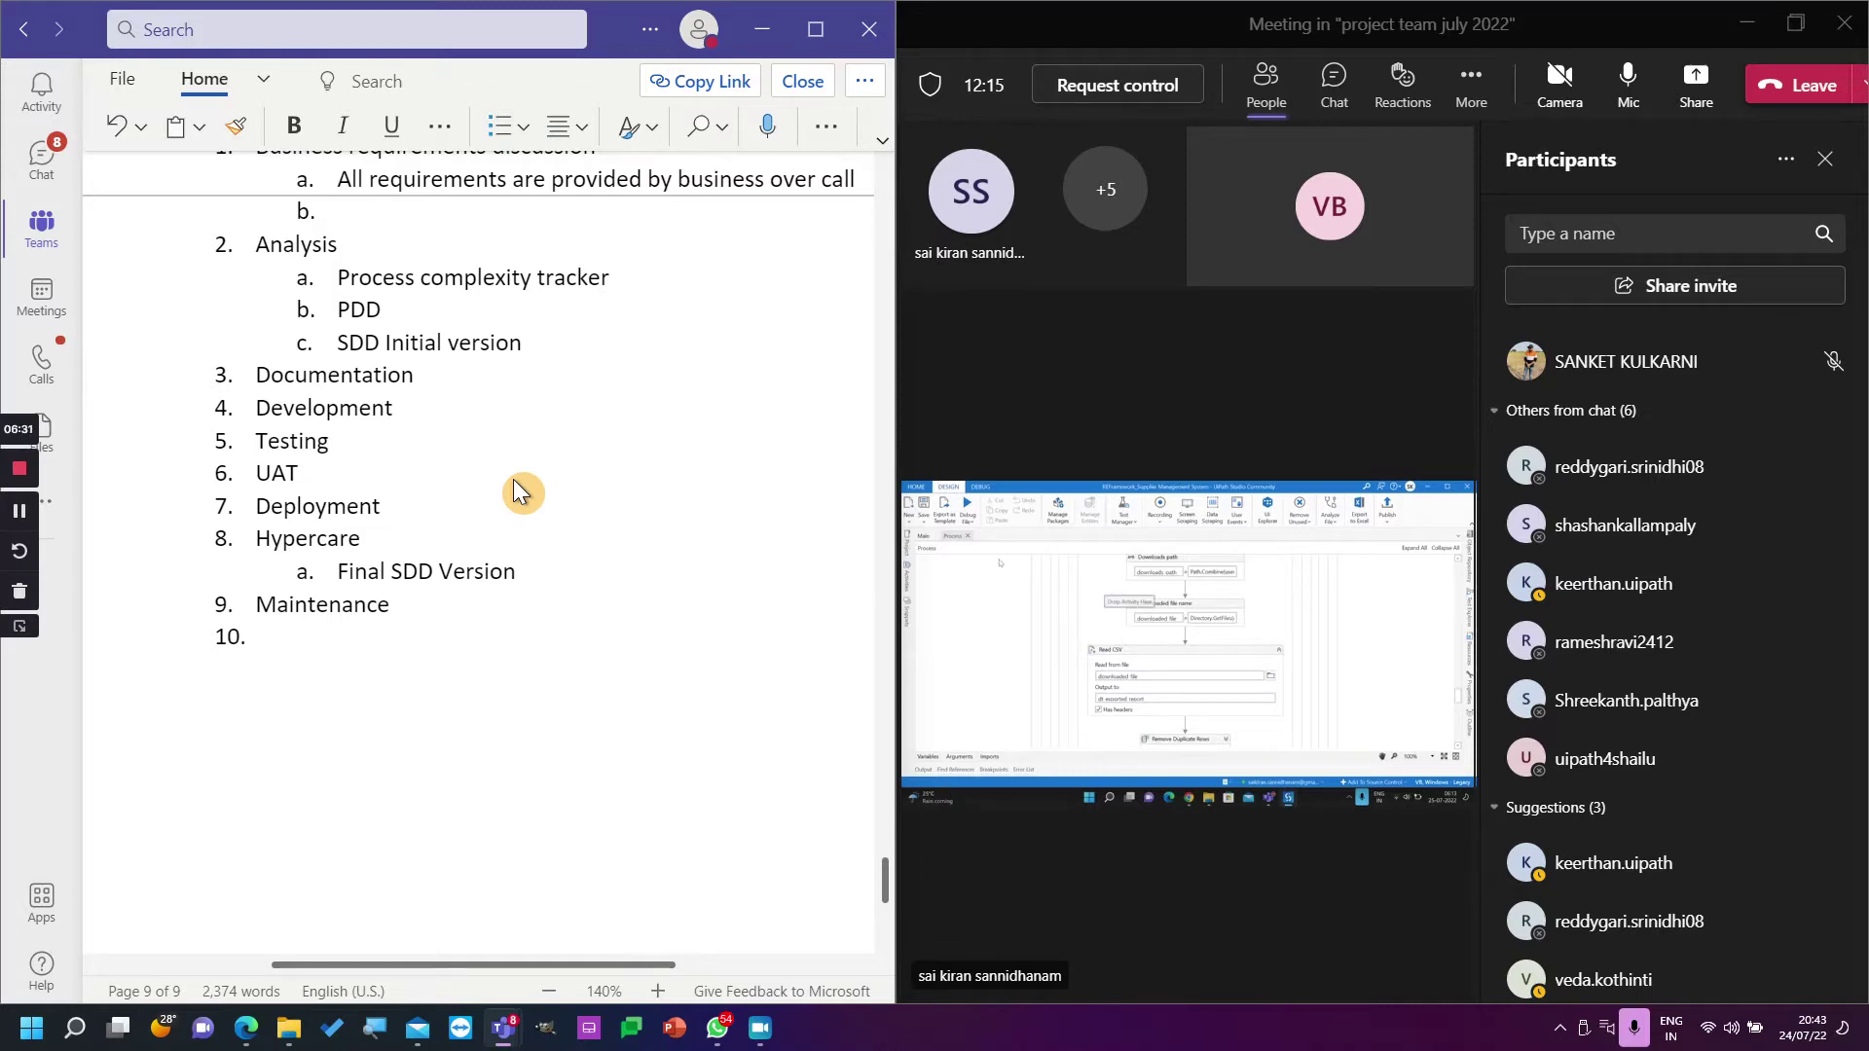
Request control of the presenter's shared screen, and enlarge the meeting view by maximizing its window and hiding the participants list.
click(1109, 82)
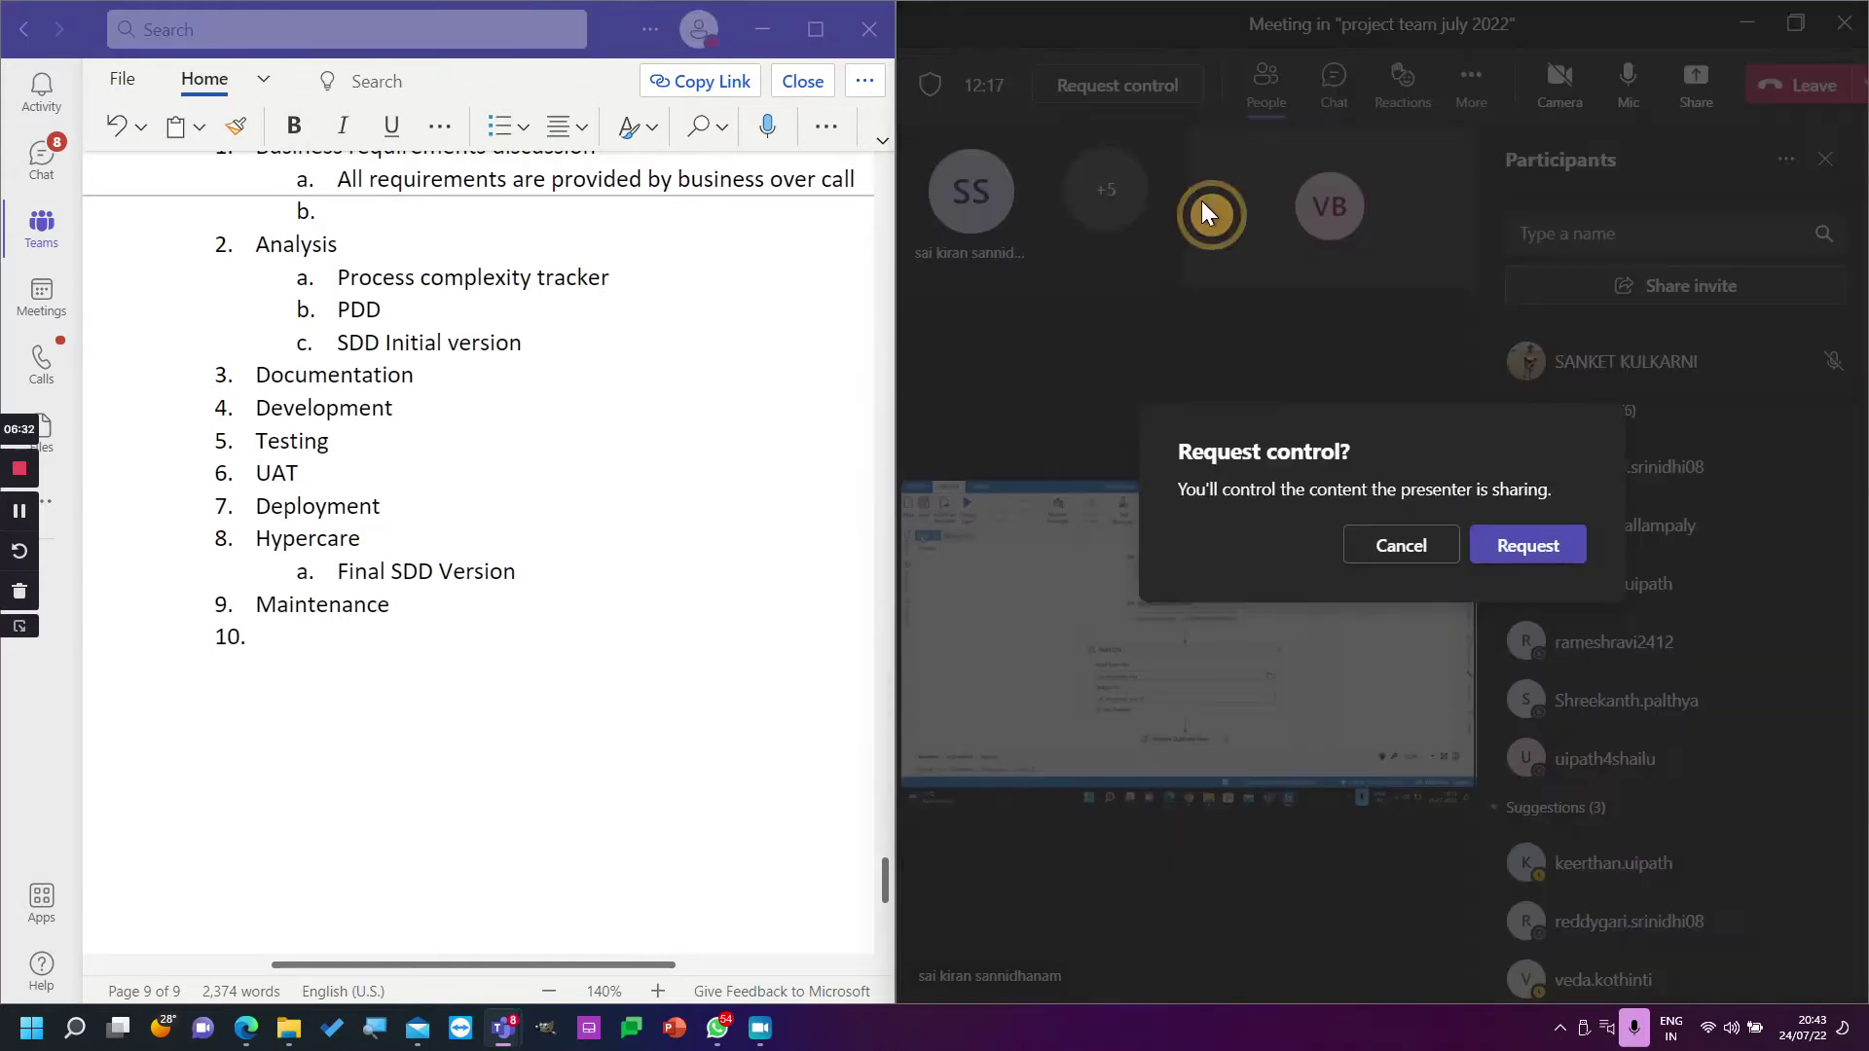
click(1488, 566)
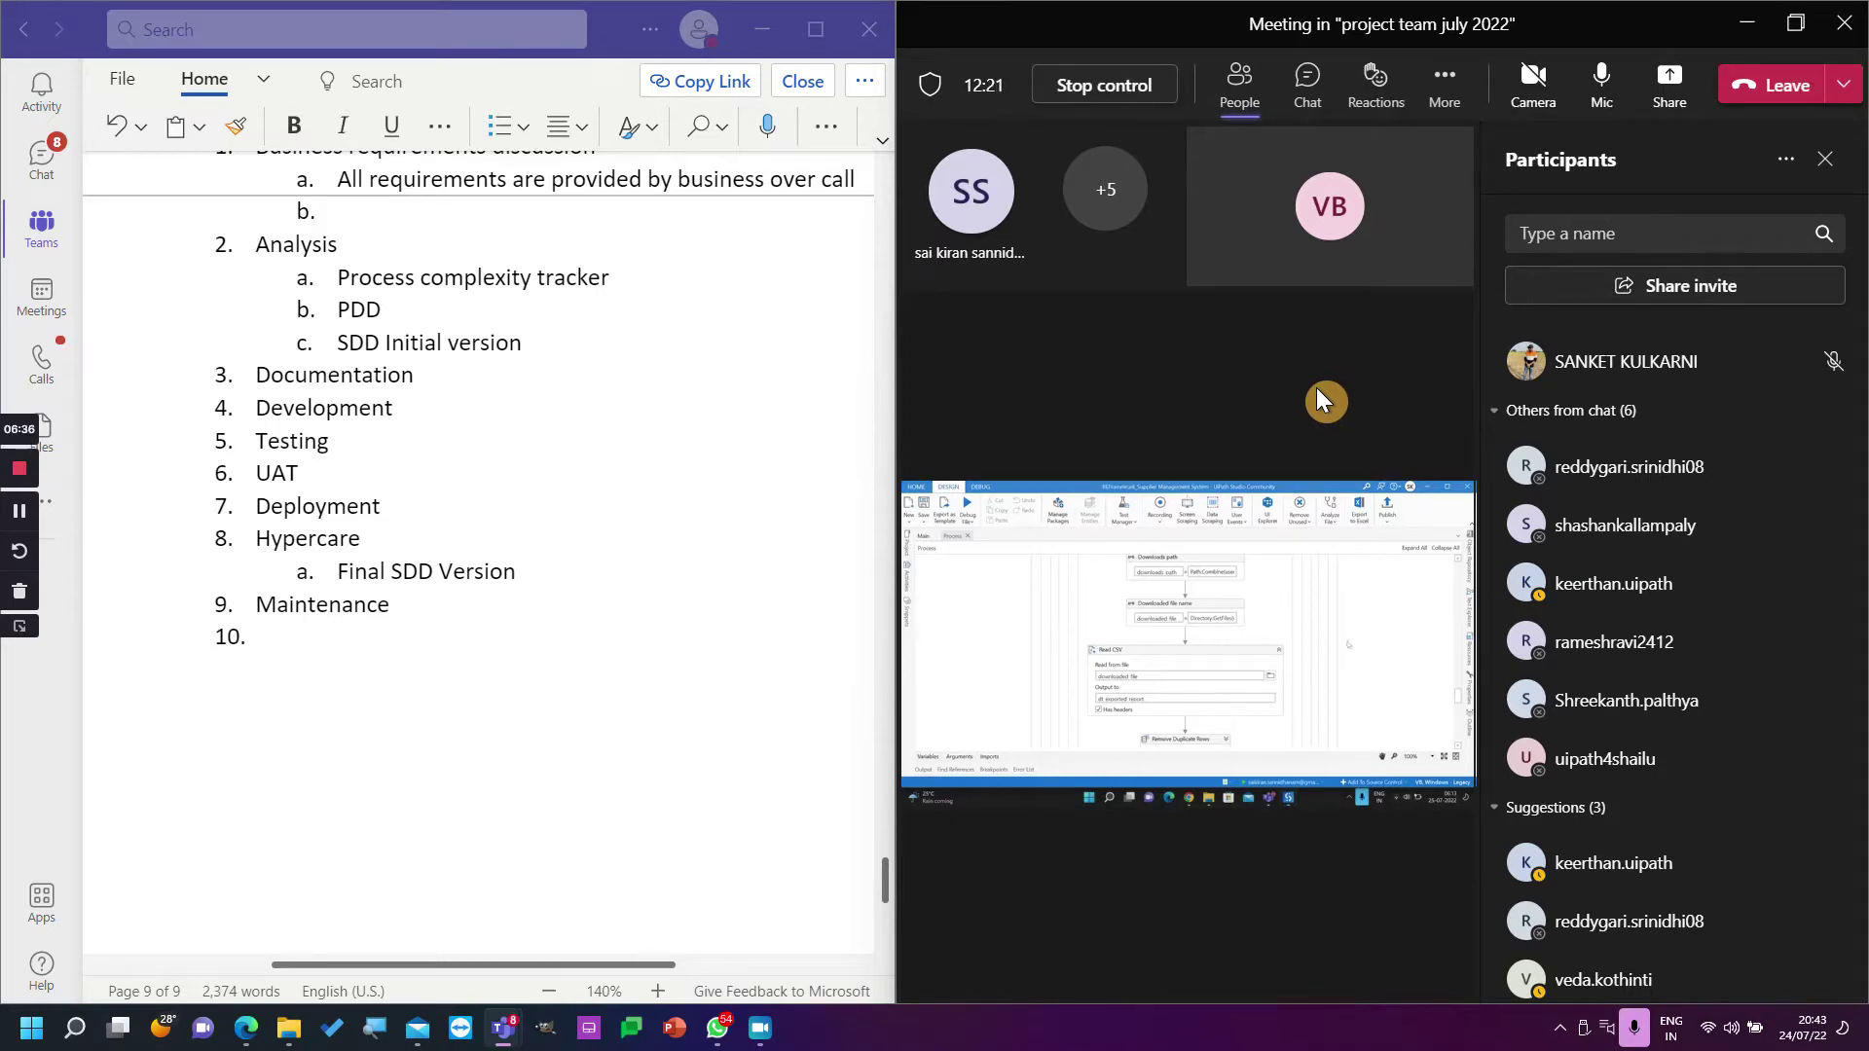
click(1796, 22)
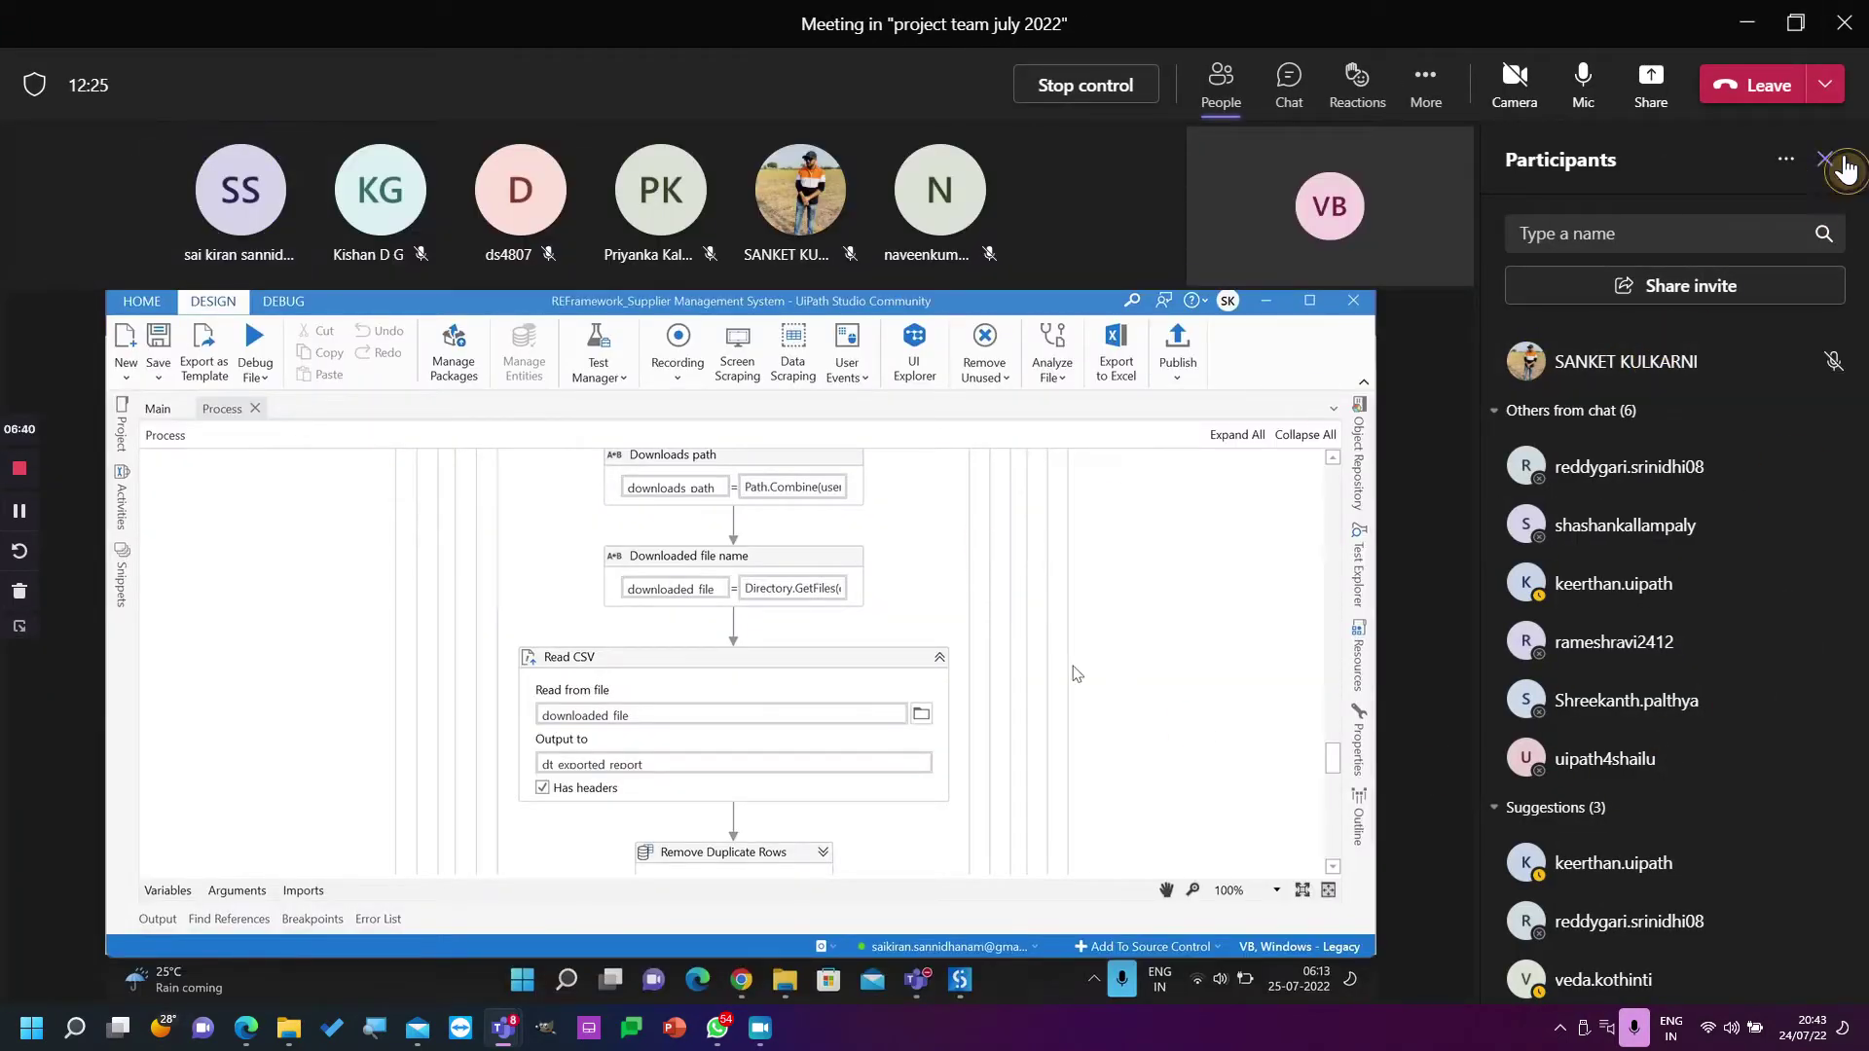
click(1826, 161)
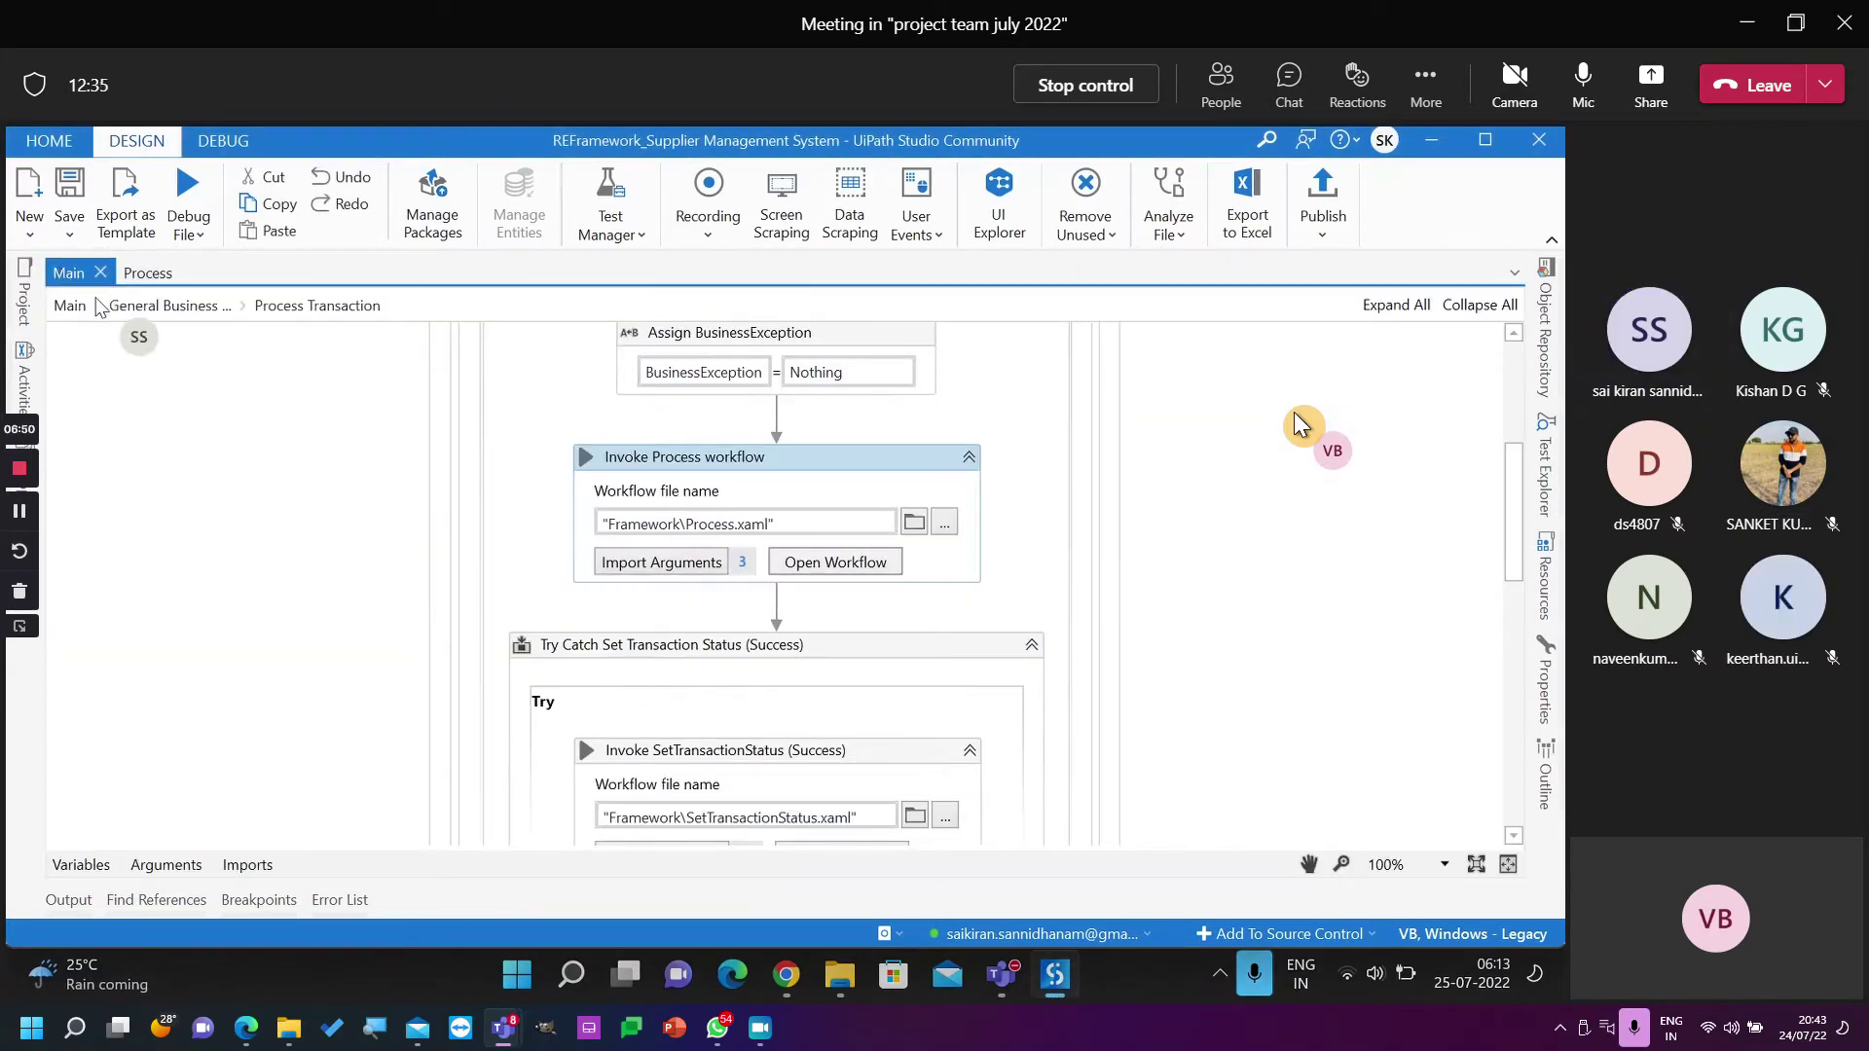
Select the Chrome system exception in the output log and run the whole REFramework_Supplier Management System project.
scroll(1293, 412, down, 3)
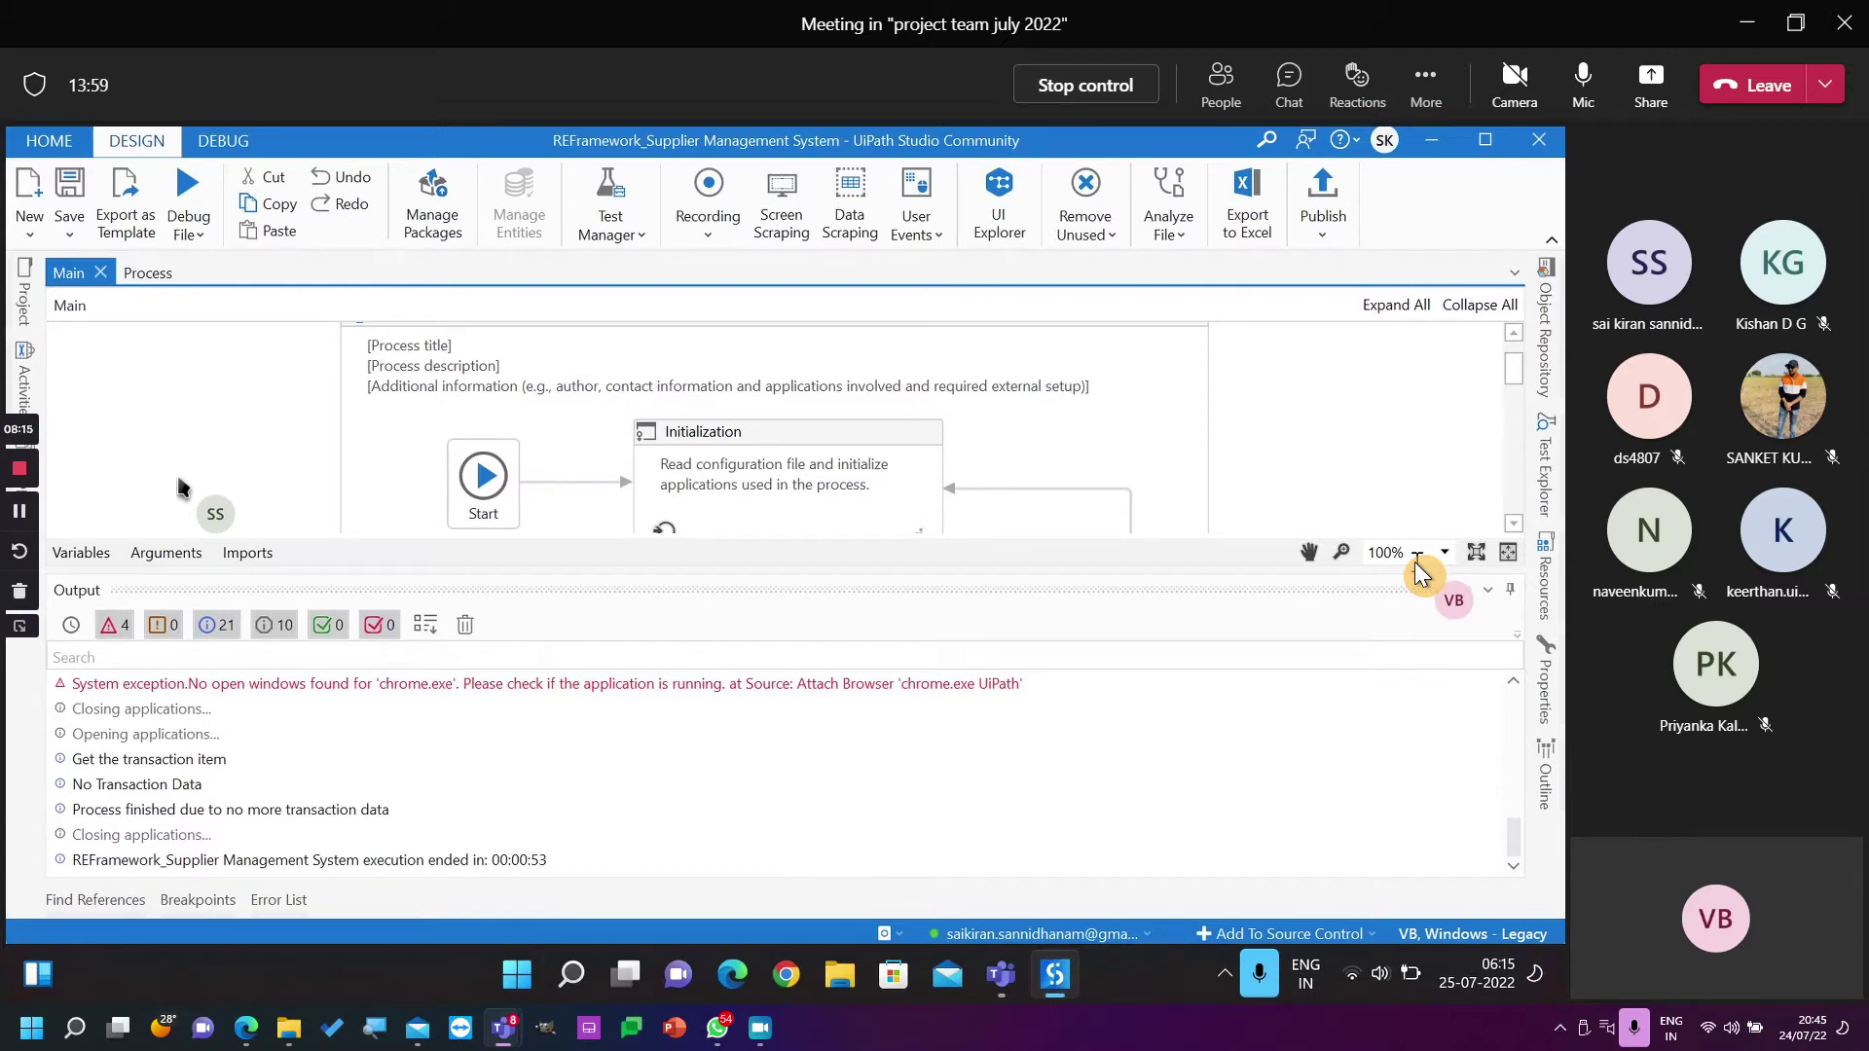
click(246, 693)
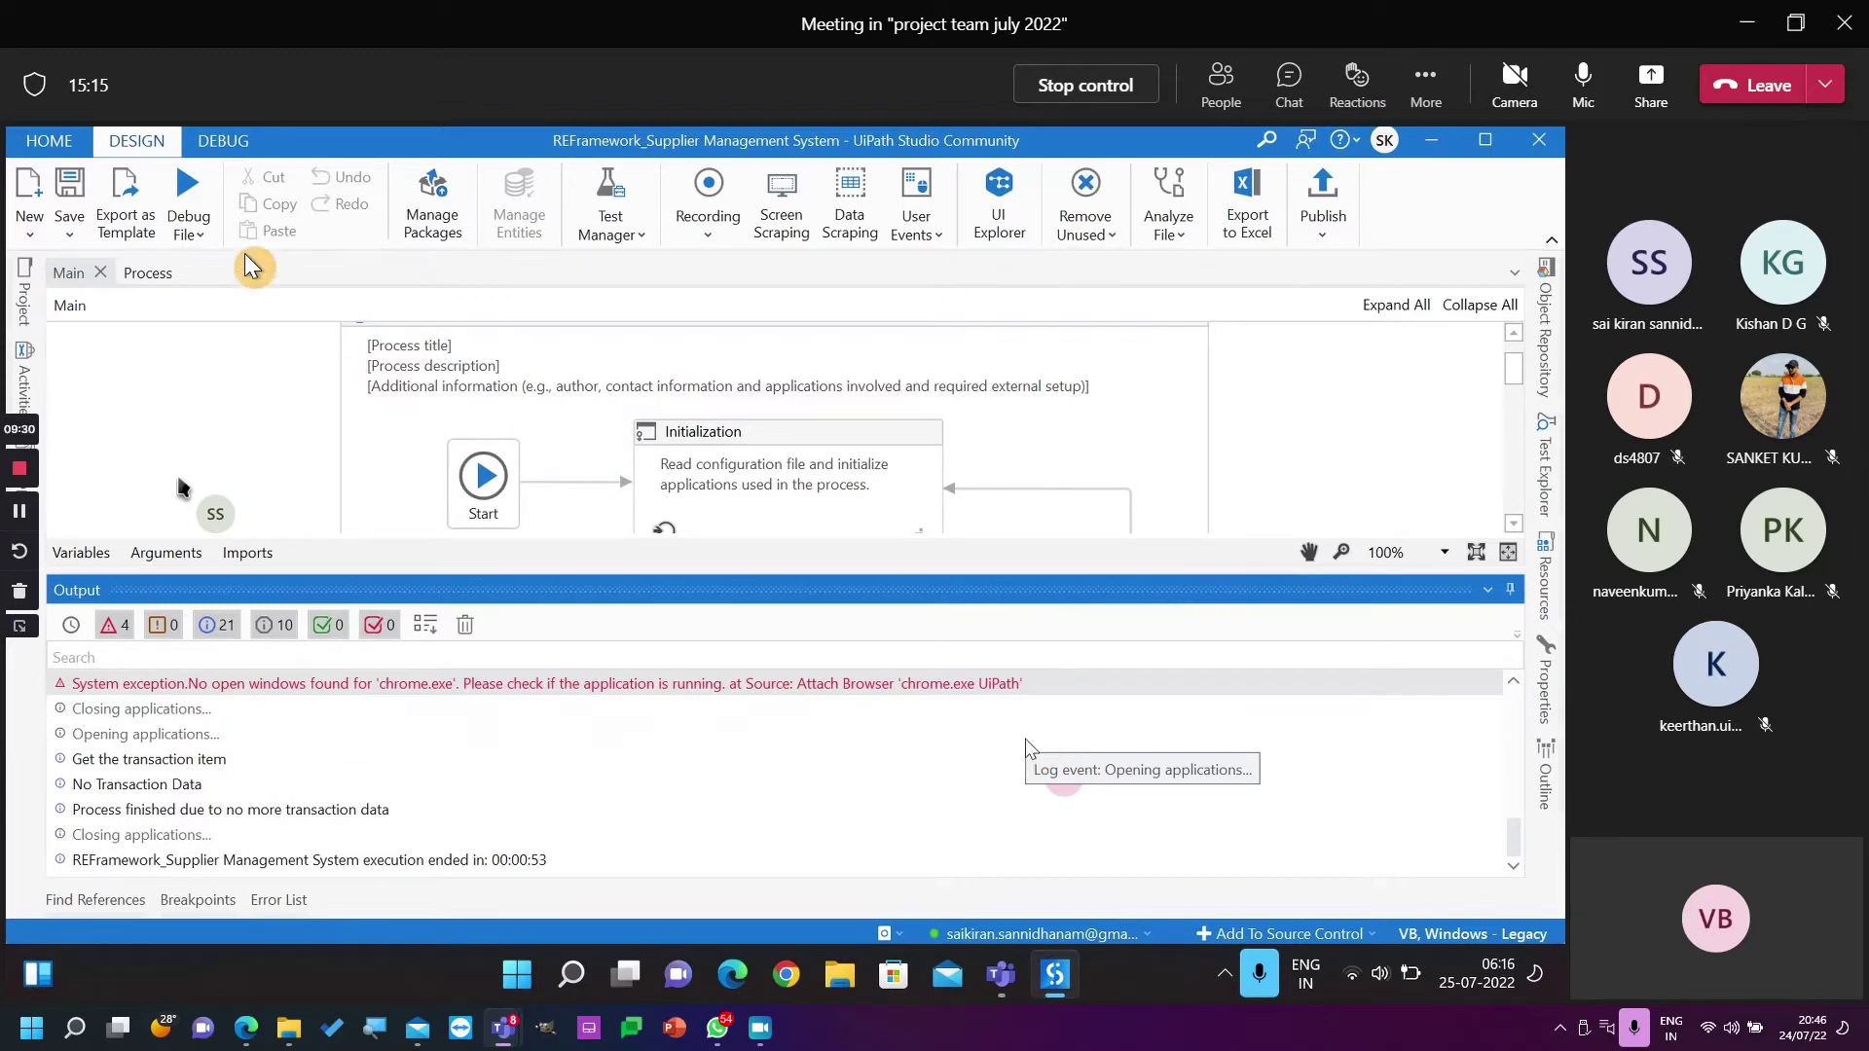
click(195, 236)
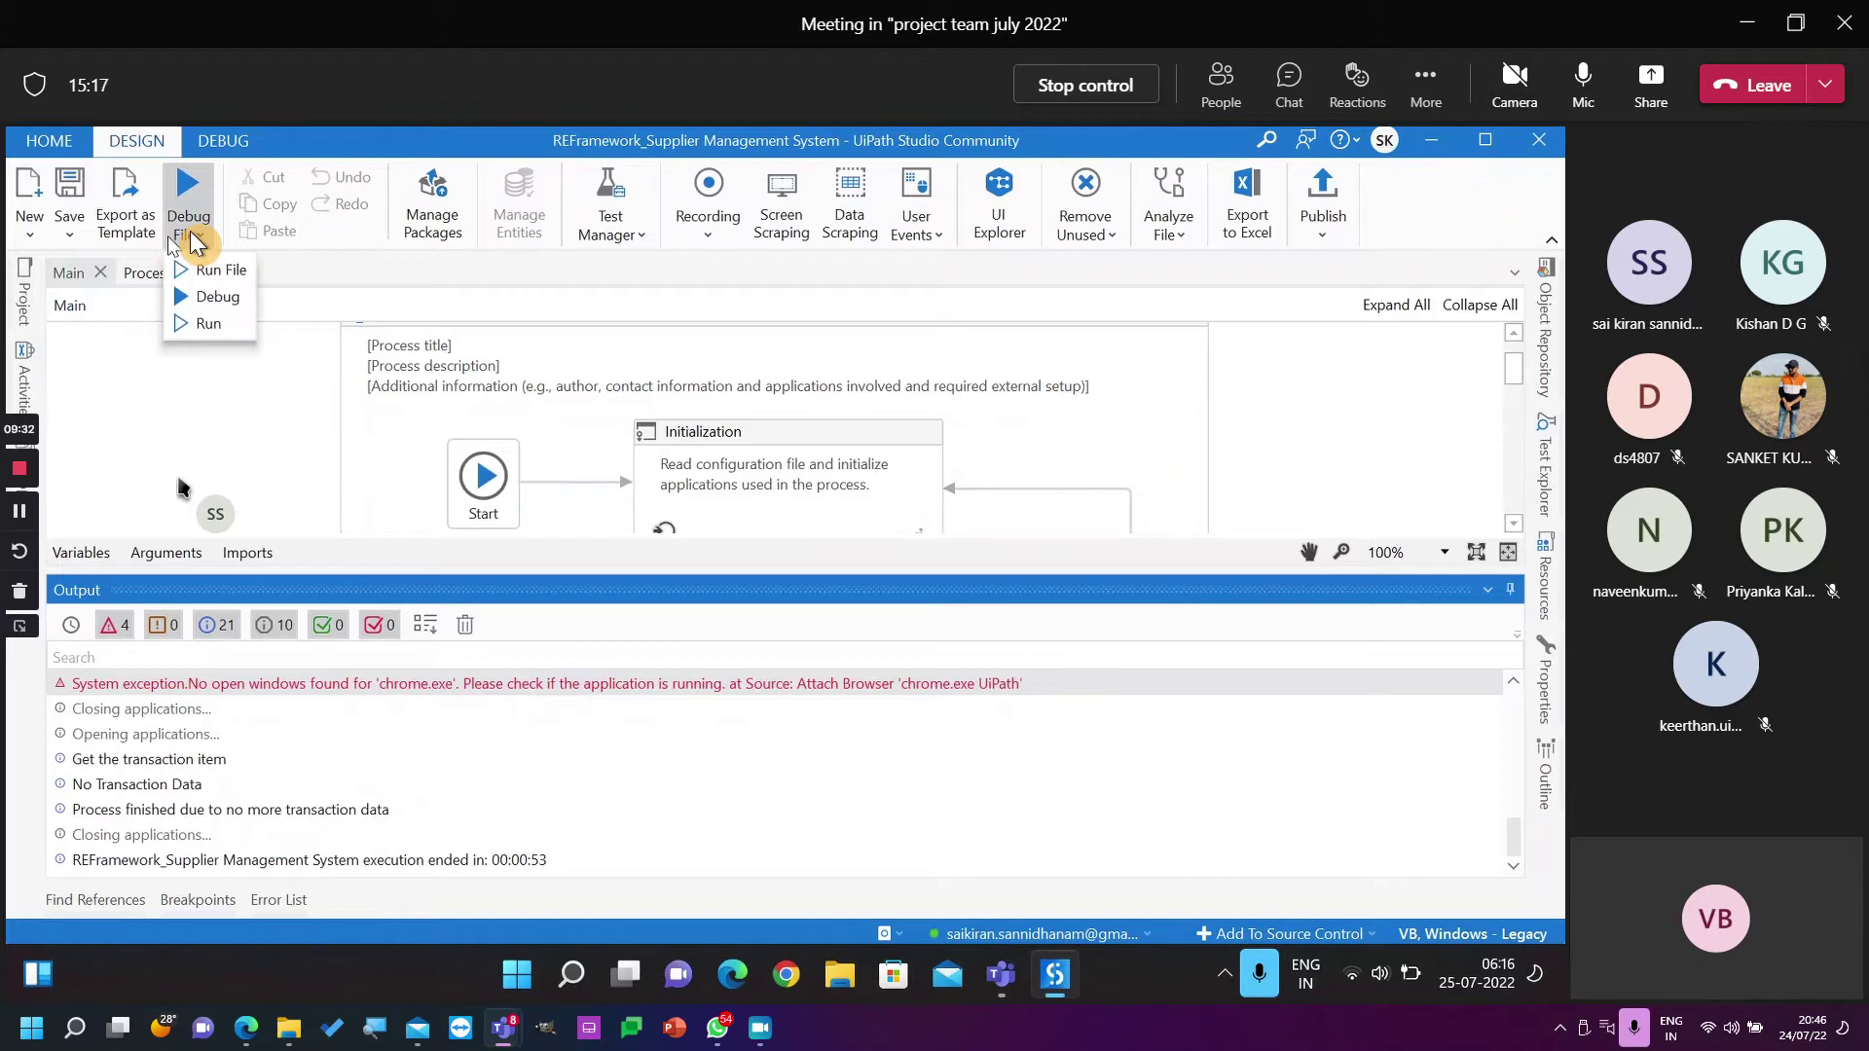
click(220, 325)
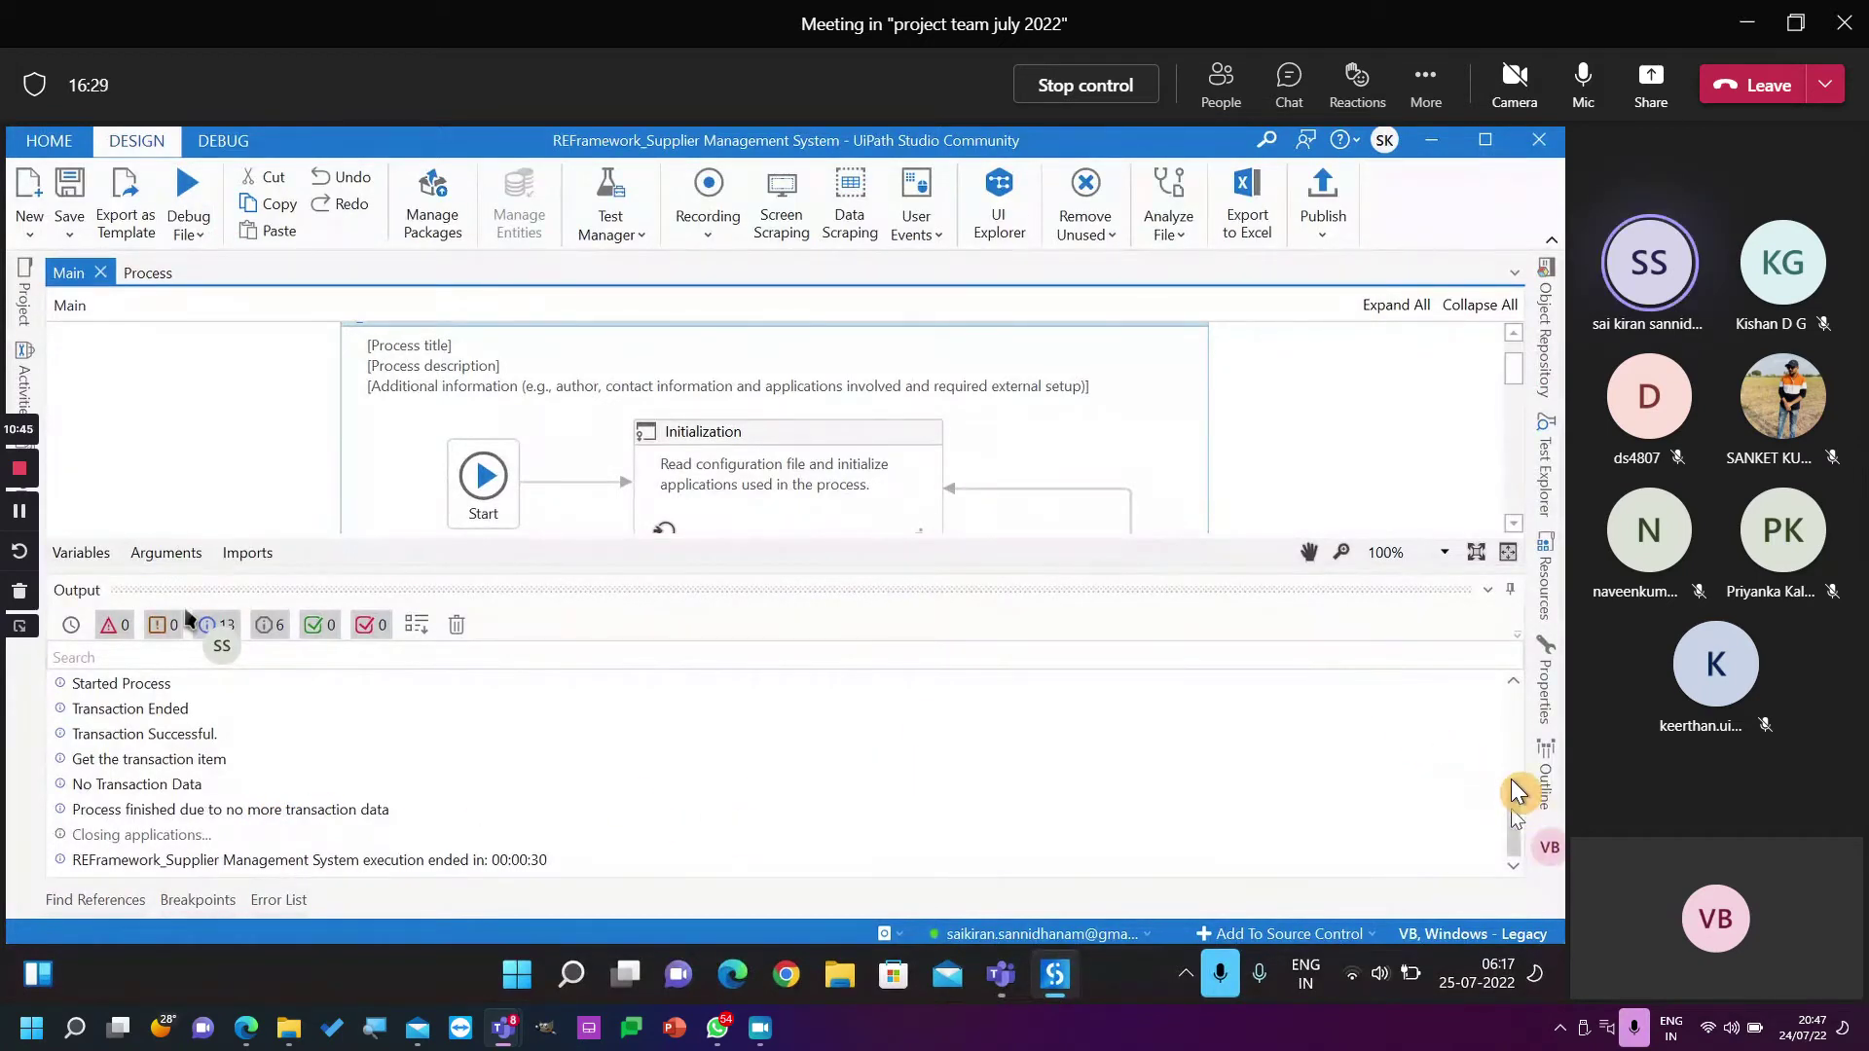
Review the output log of the latest run back to its first entry and collapse the log.
scroll(1516, 787, up, 1)
scroll(1515, 786, up, 2)
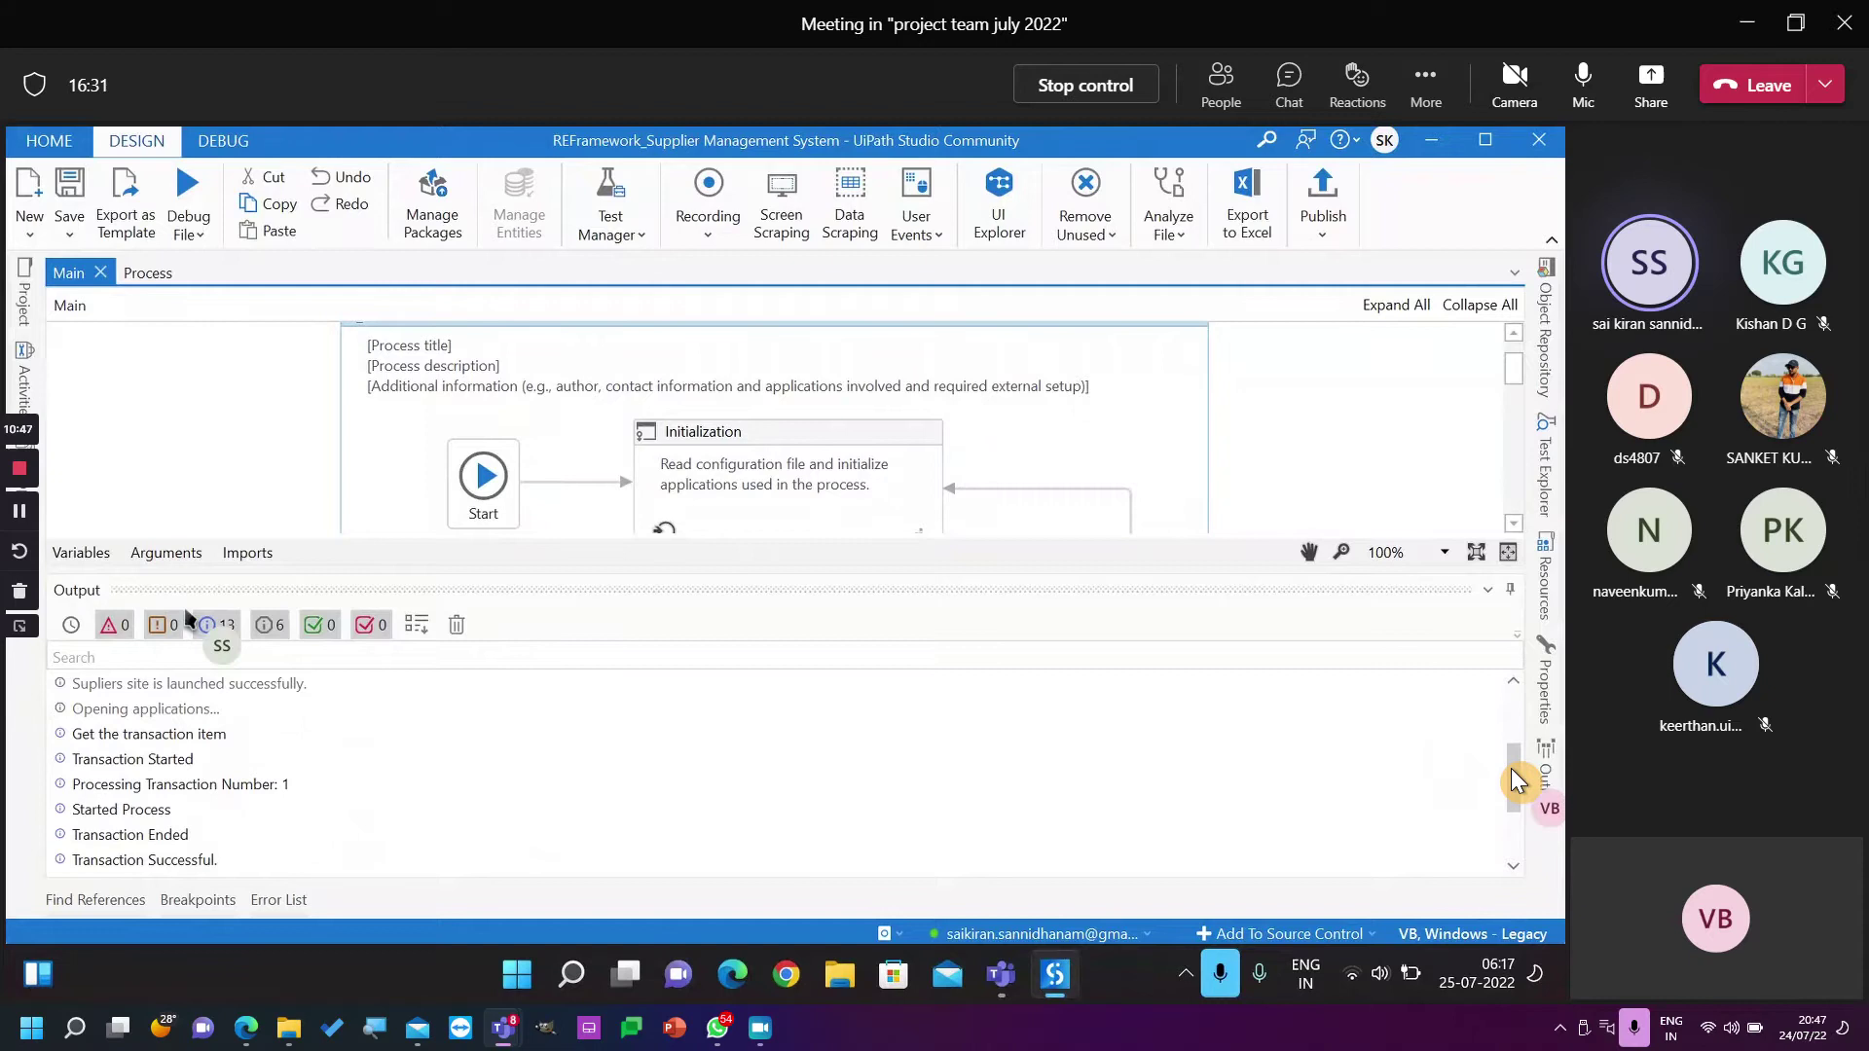
scroll(1515, 769, up, 2)
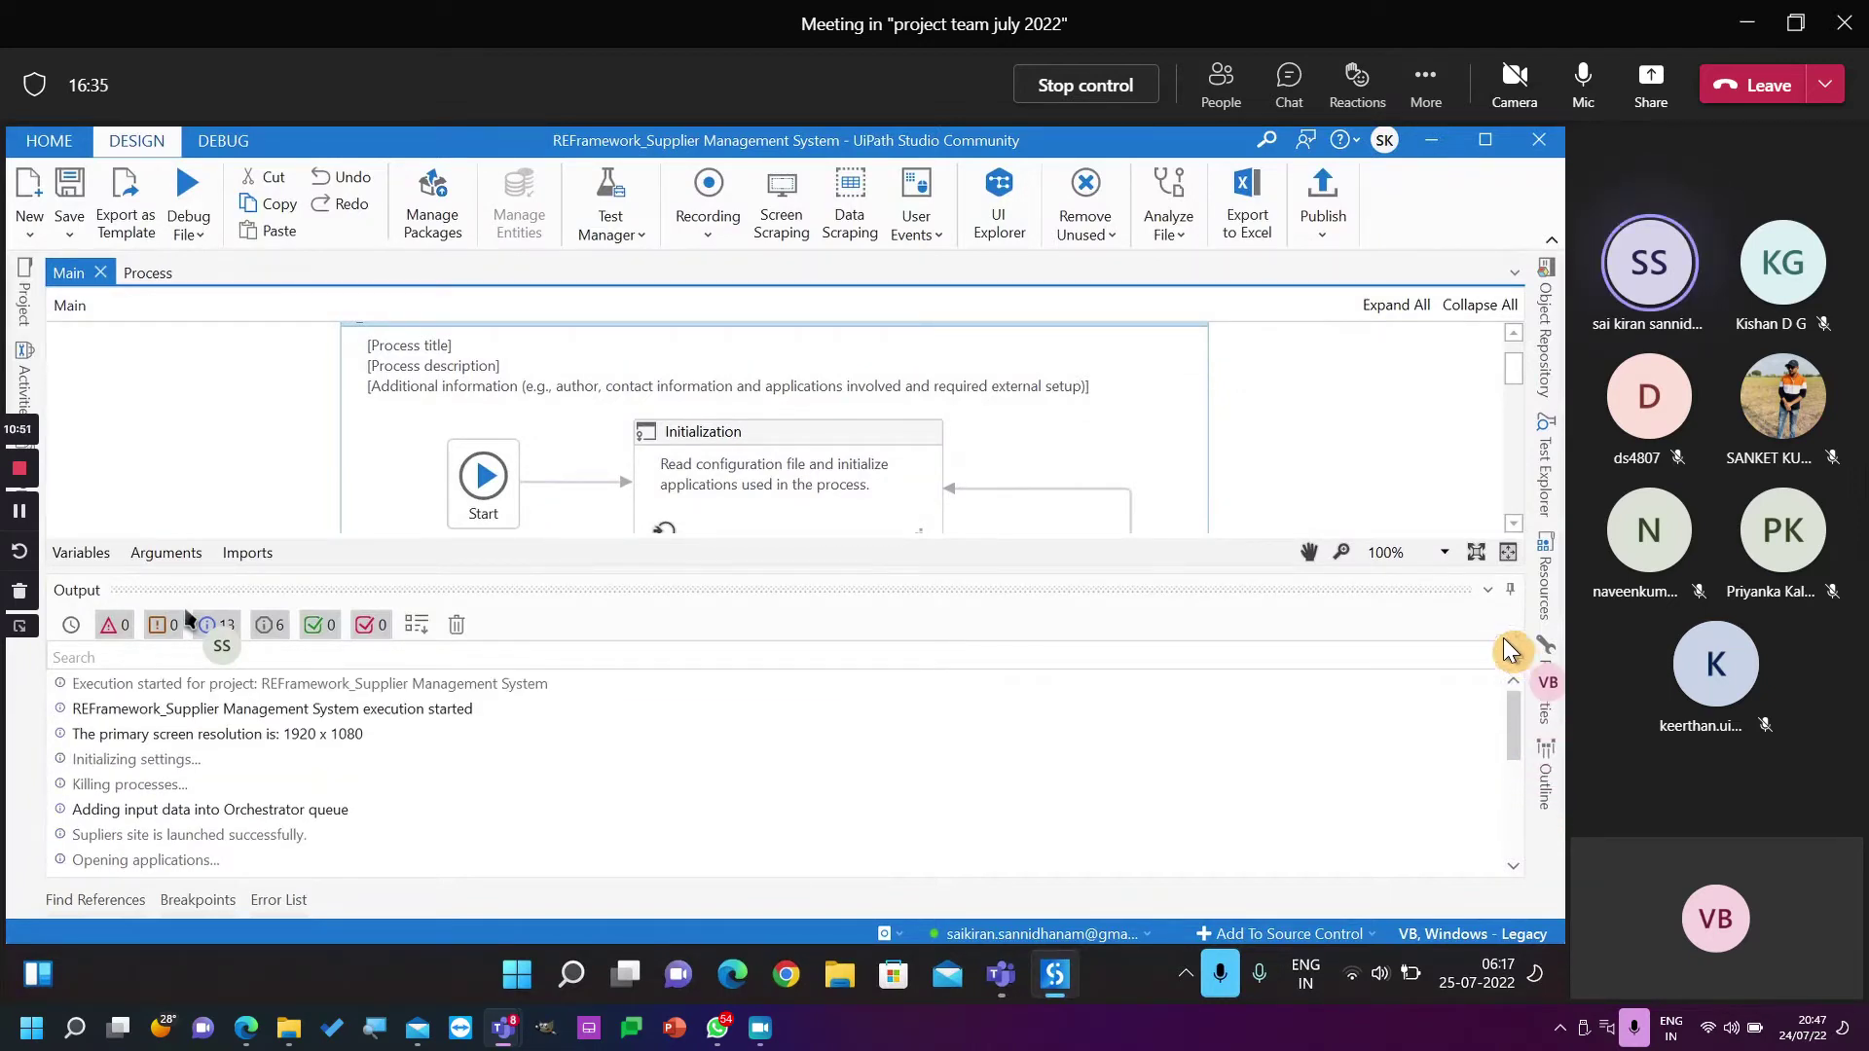
click(1510, 590)
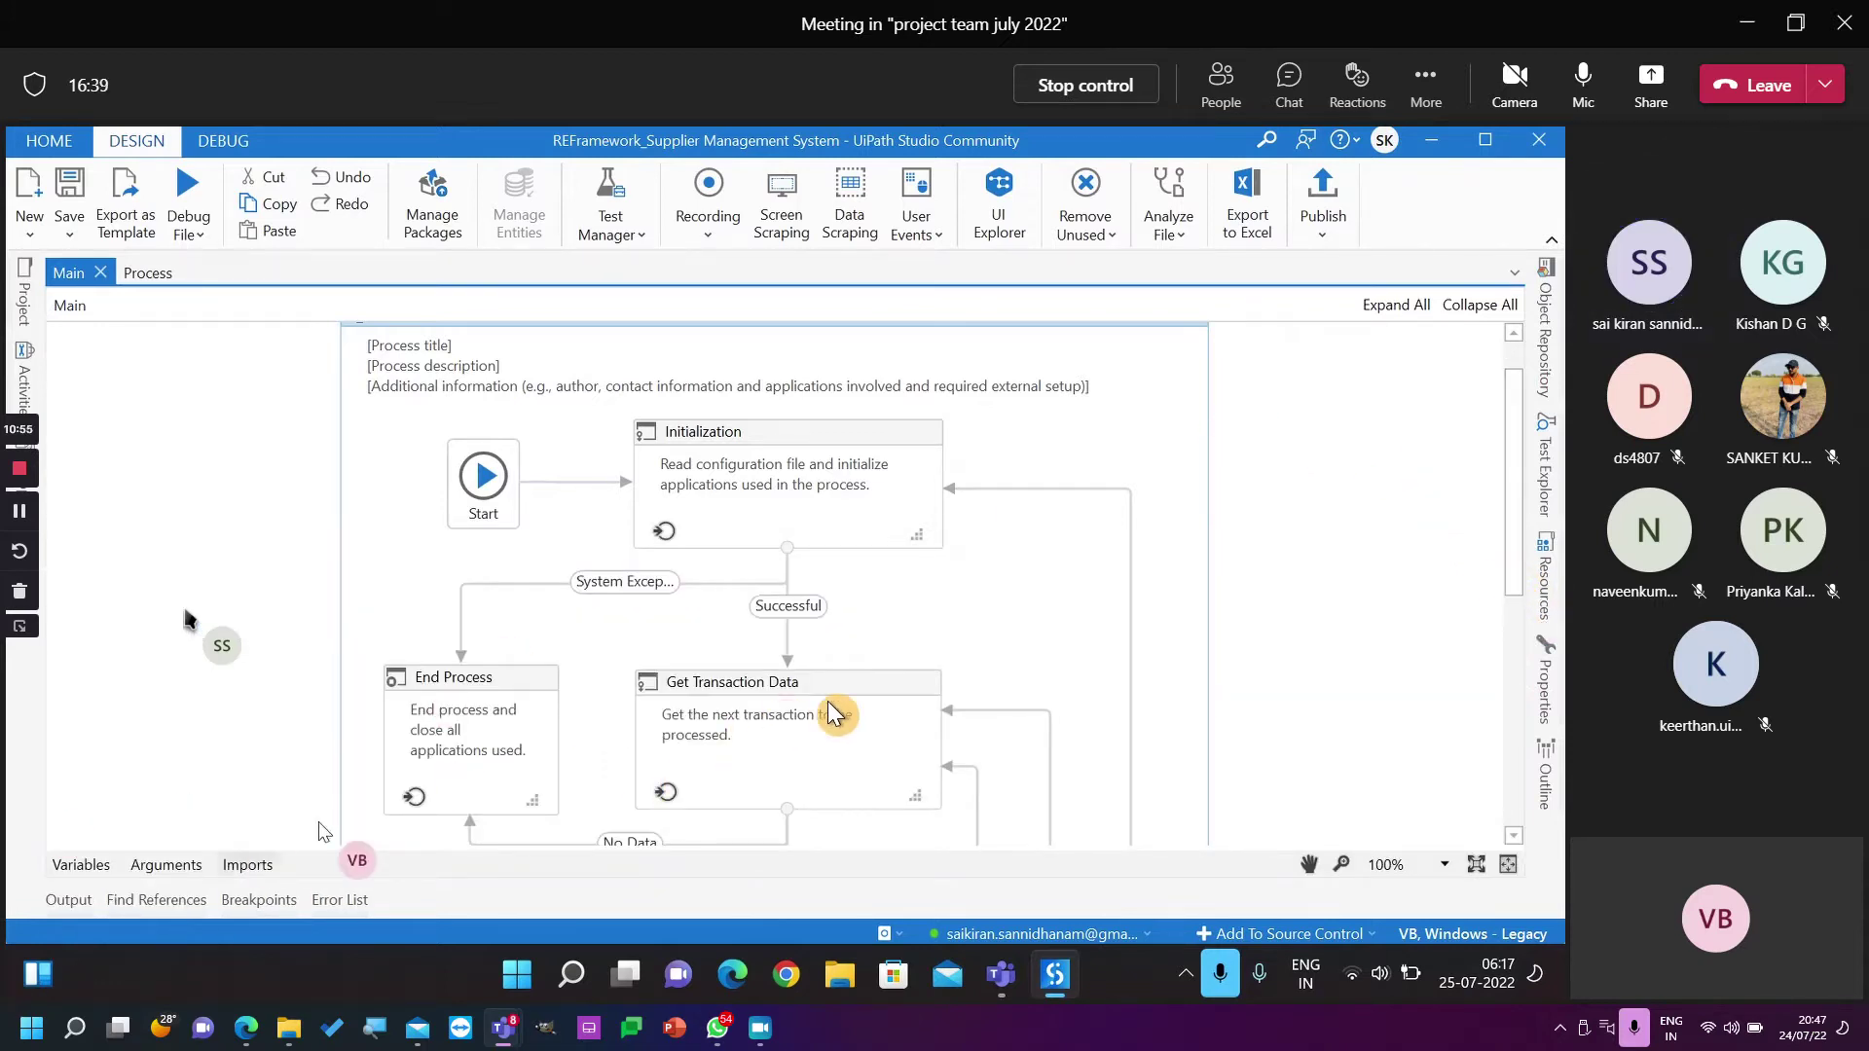
Open the Initialization state of the Main workflow and examine its activities through the supplier site's Open Browser block.
double_click(775, 541)
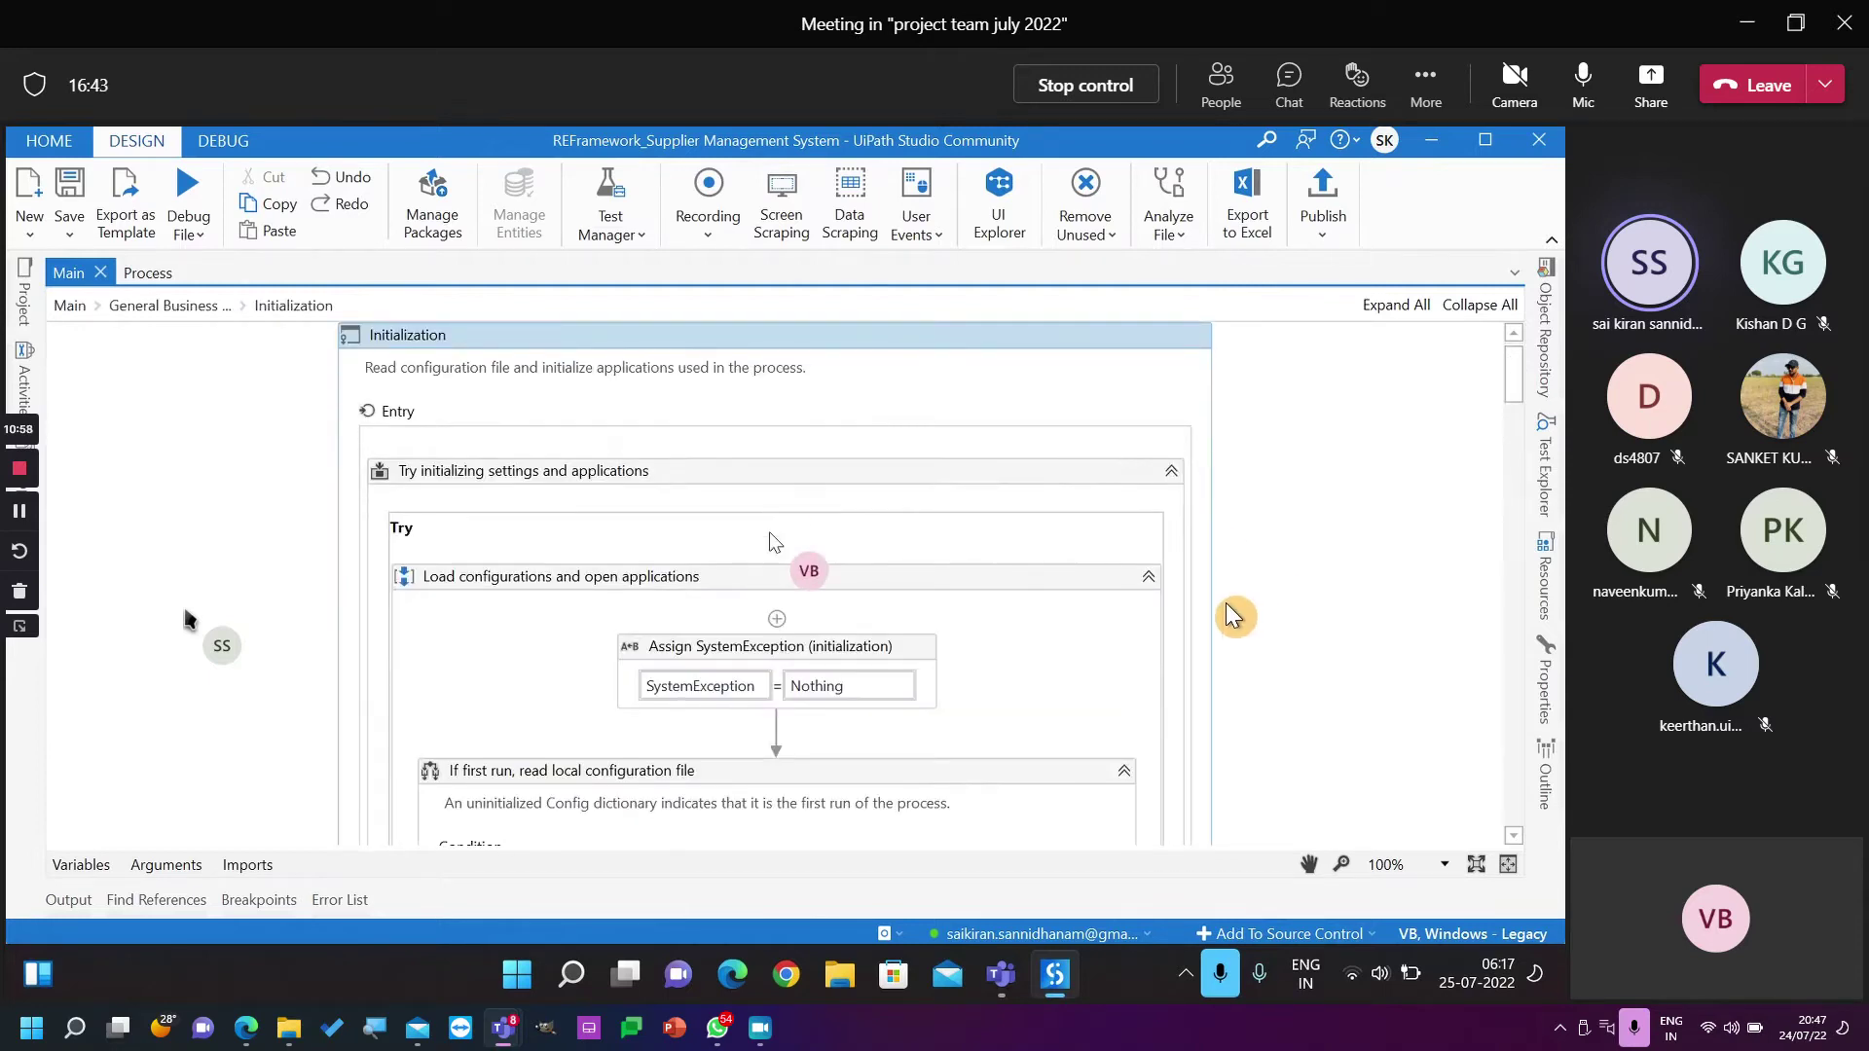
scroll(1229, 608, down, 10)
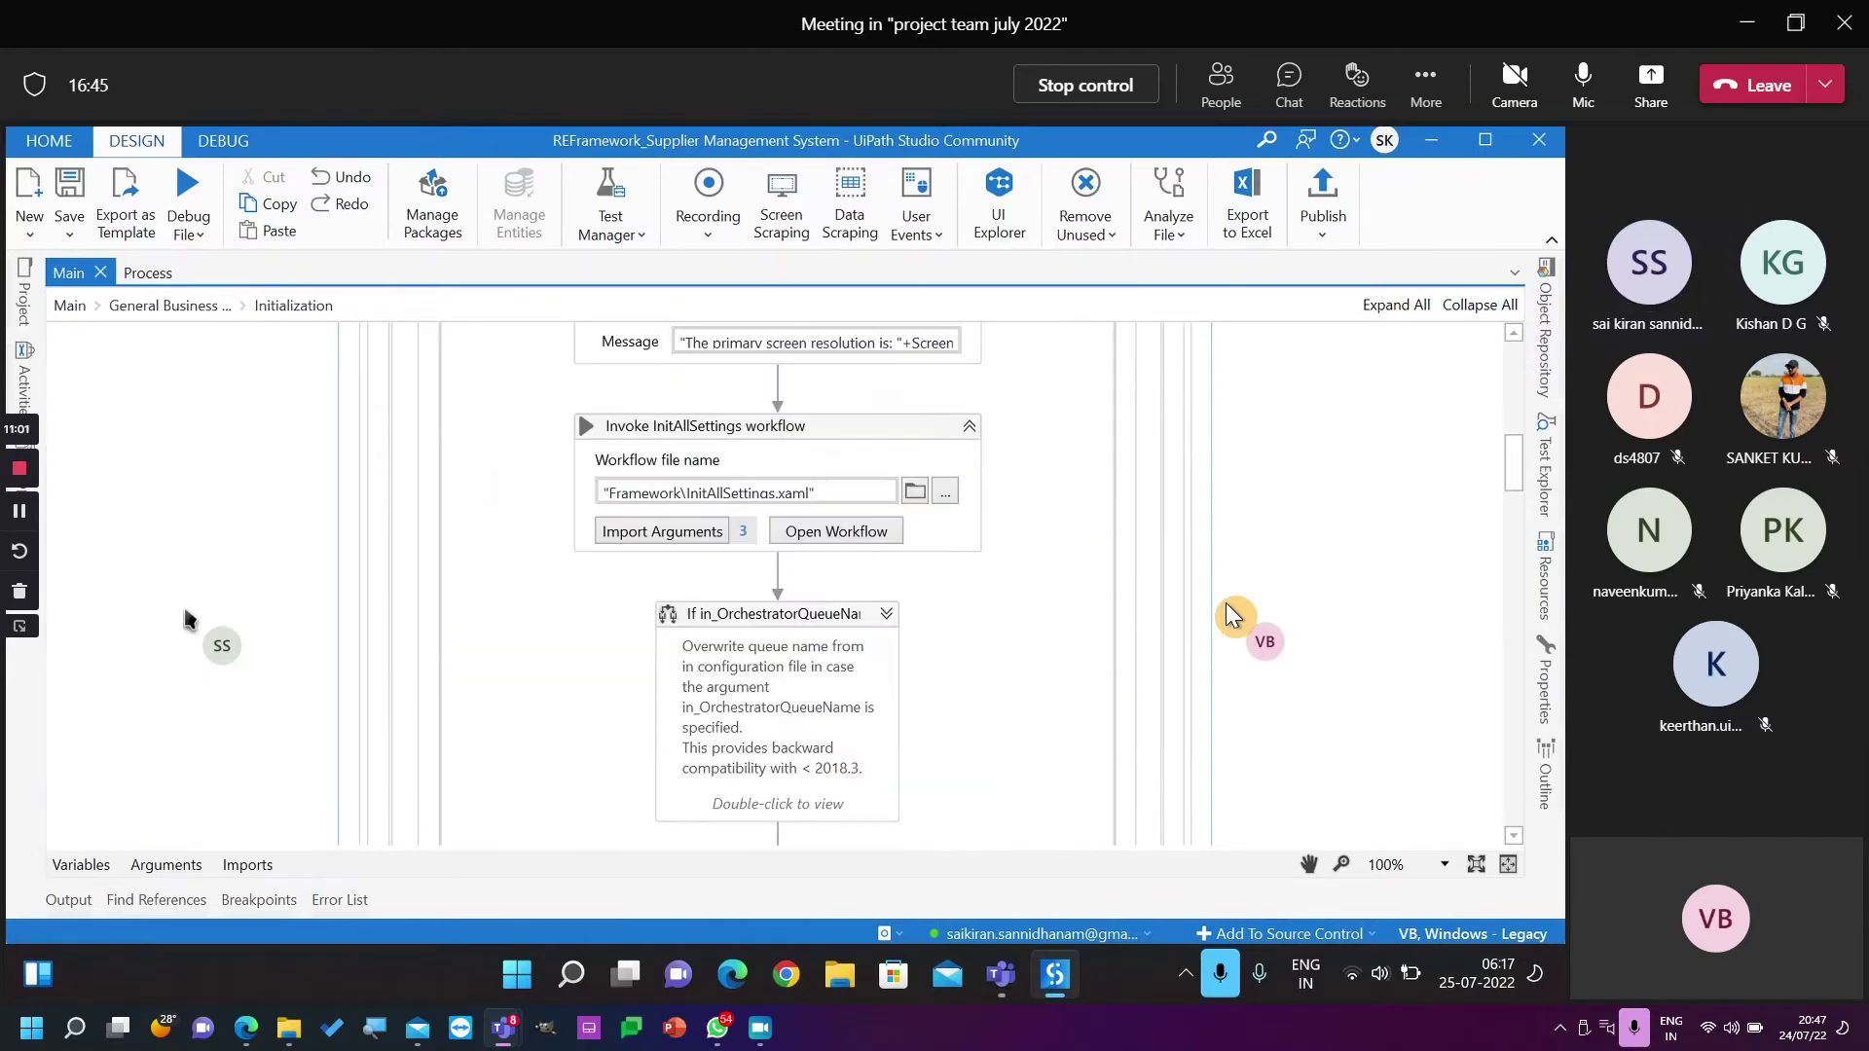
scroll(1229, 608, down, 10)
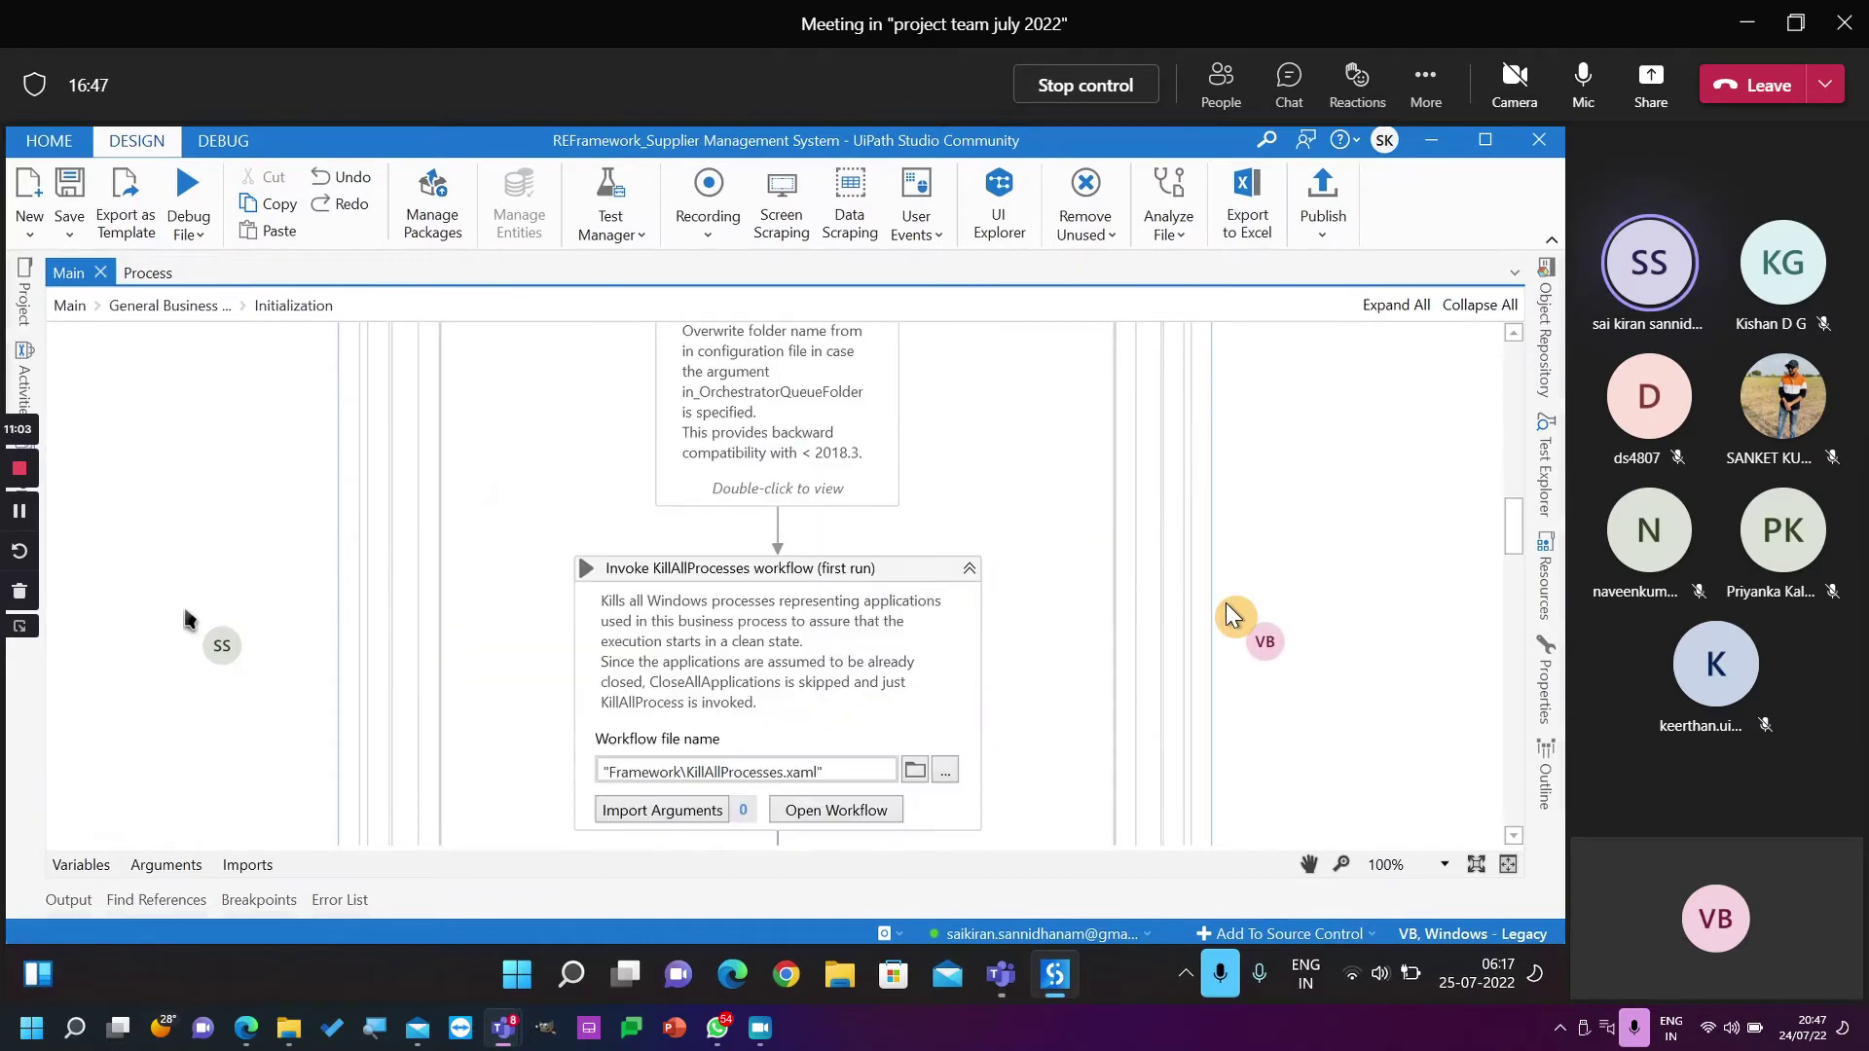
scroll(1226, 605, down, 10)
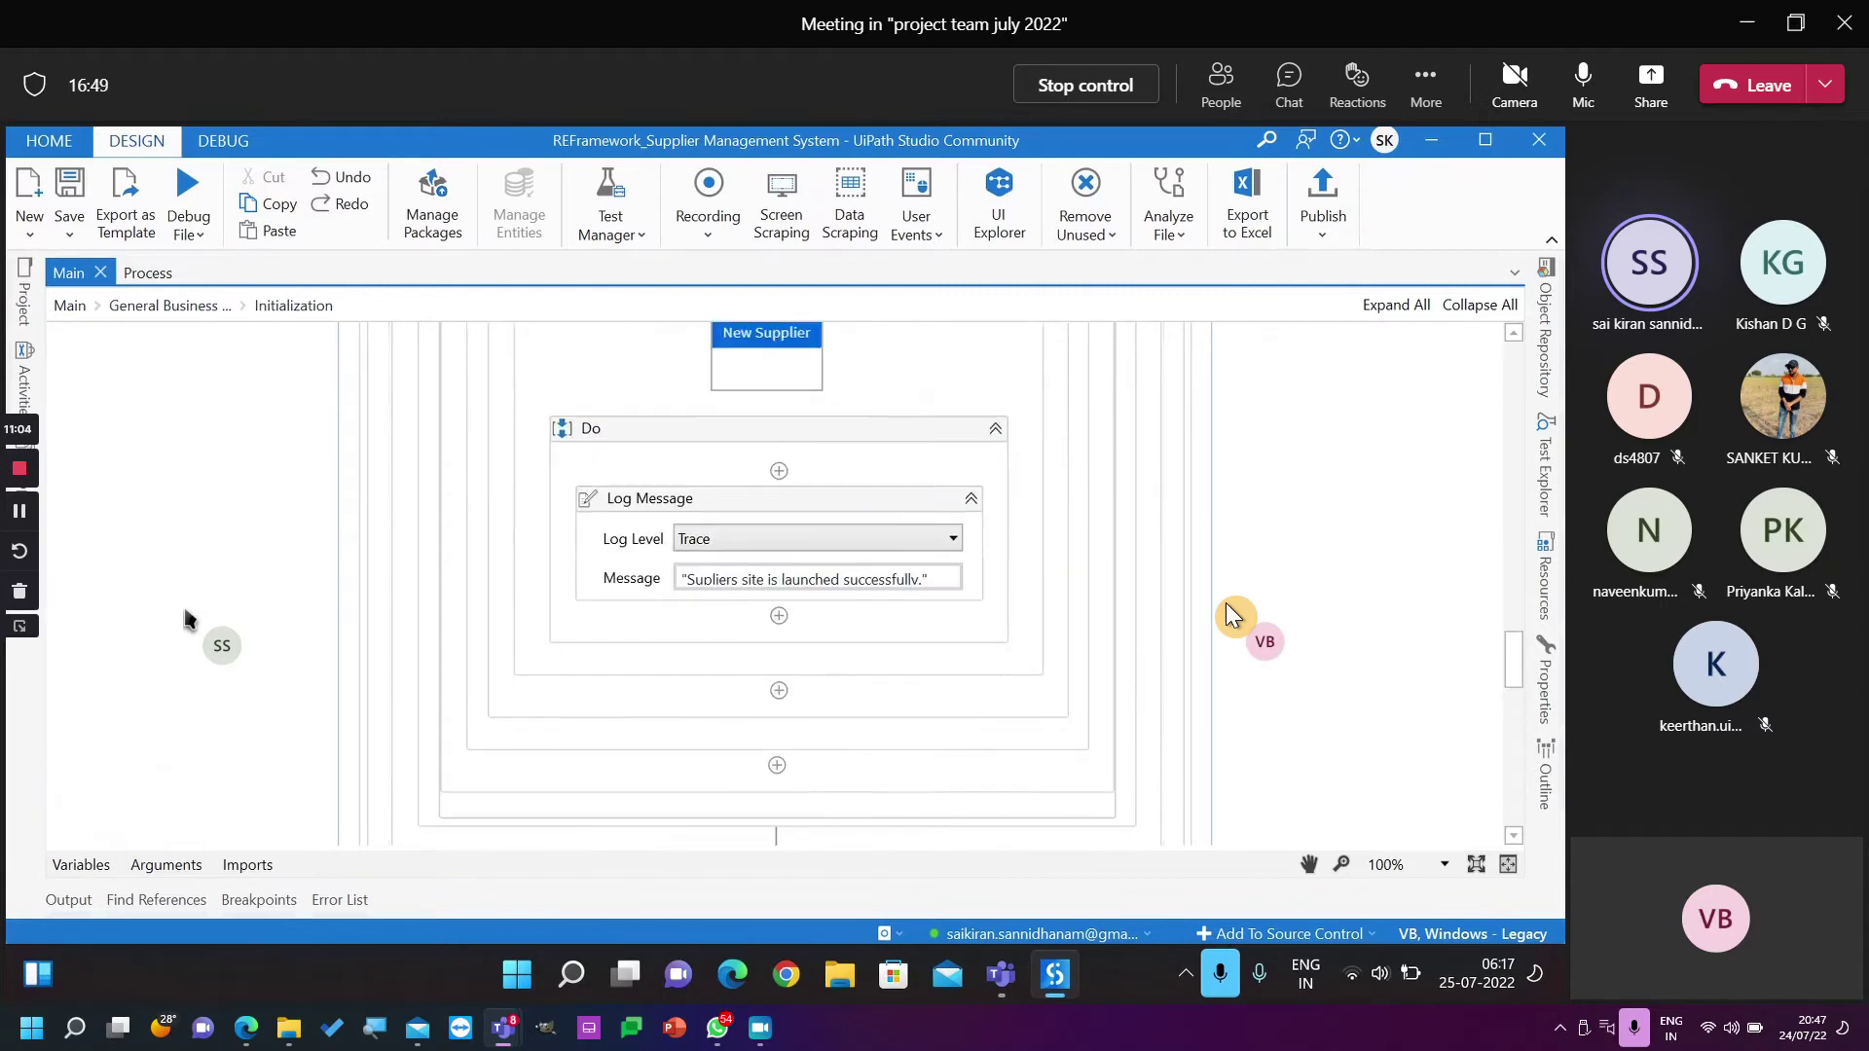
scroll(1227, 605, up, 10)
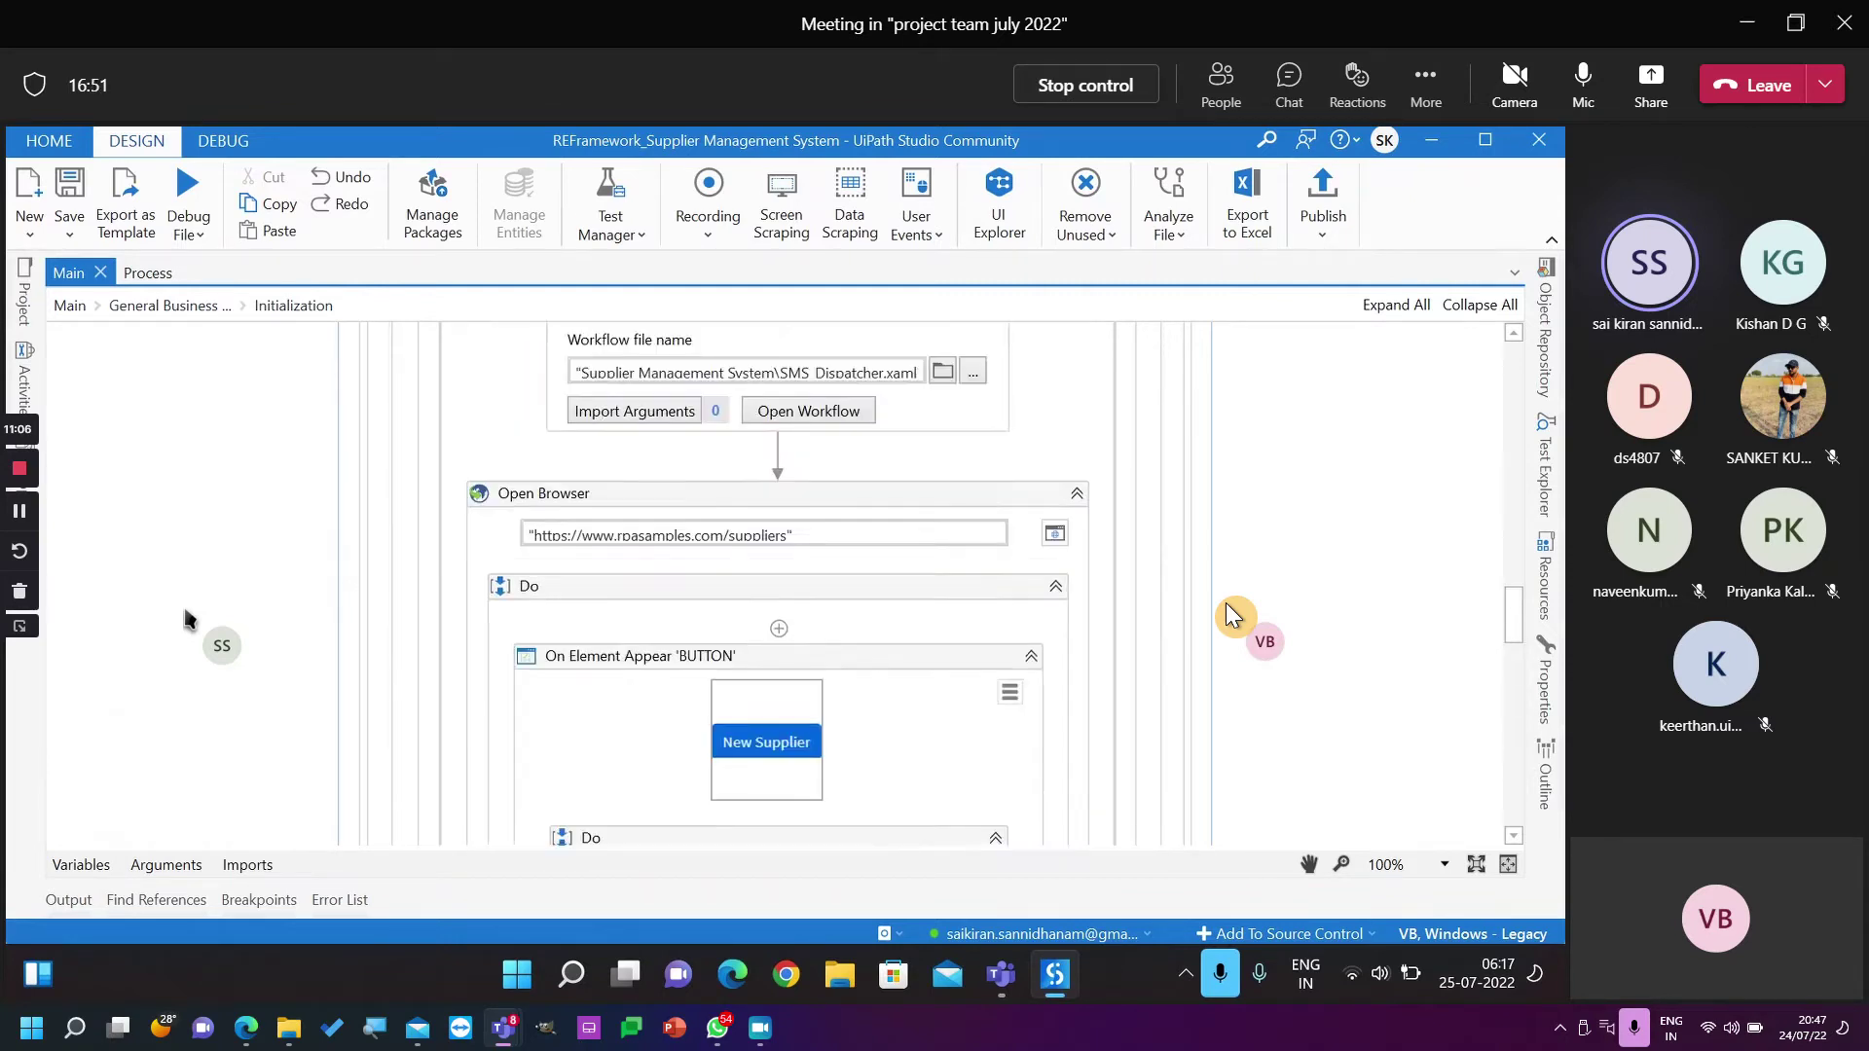
scroll(1226, 605, down, 2)
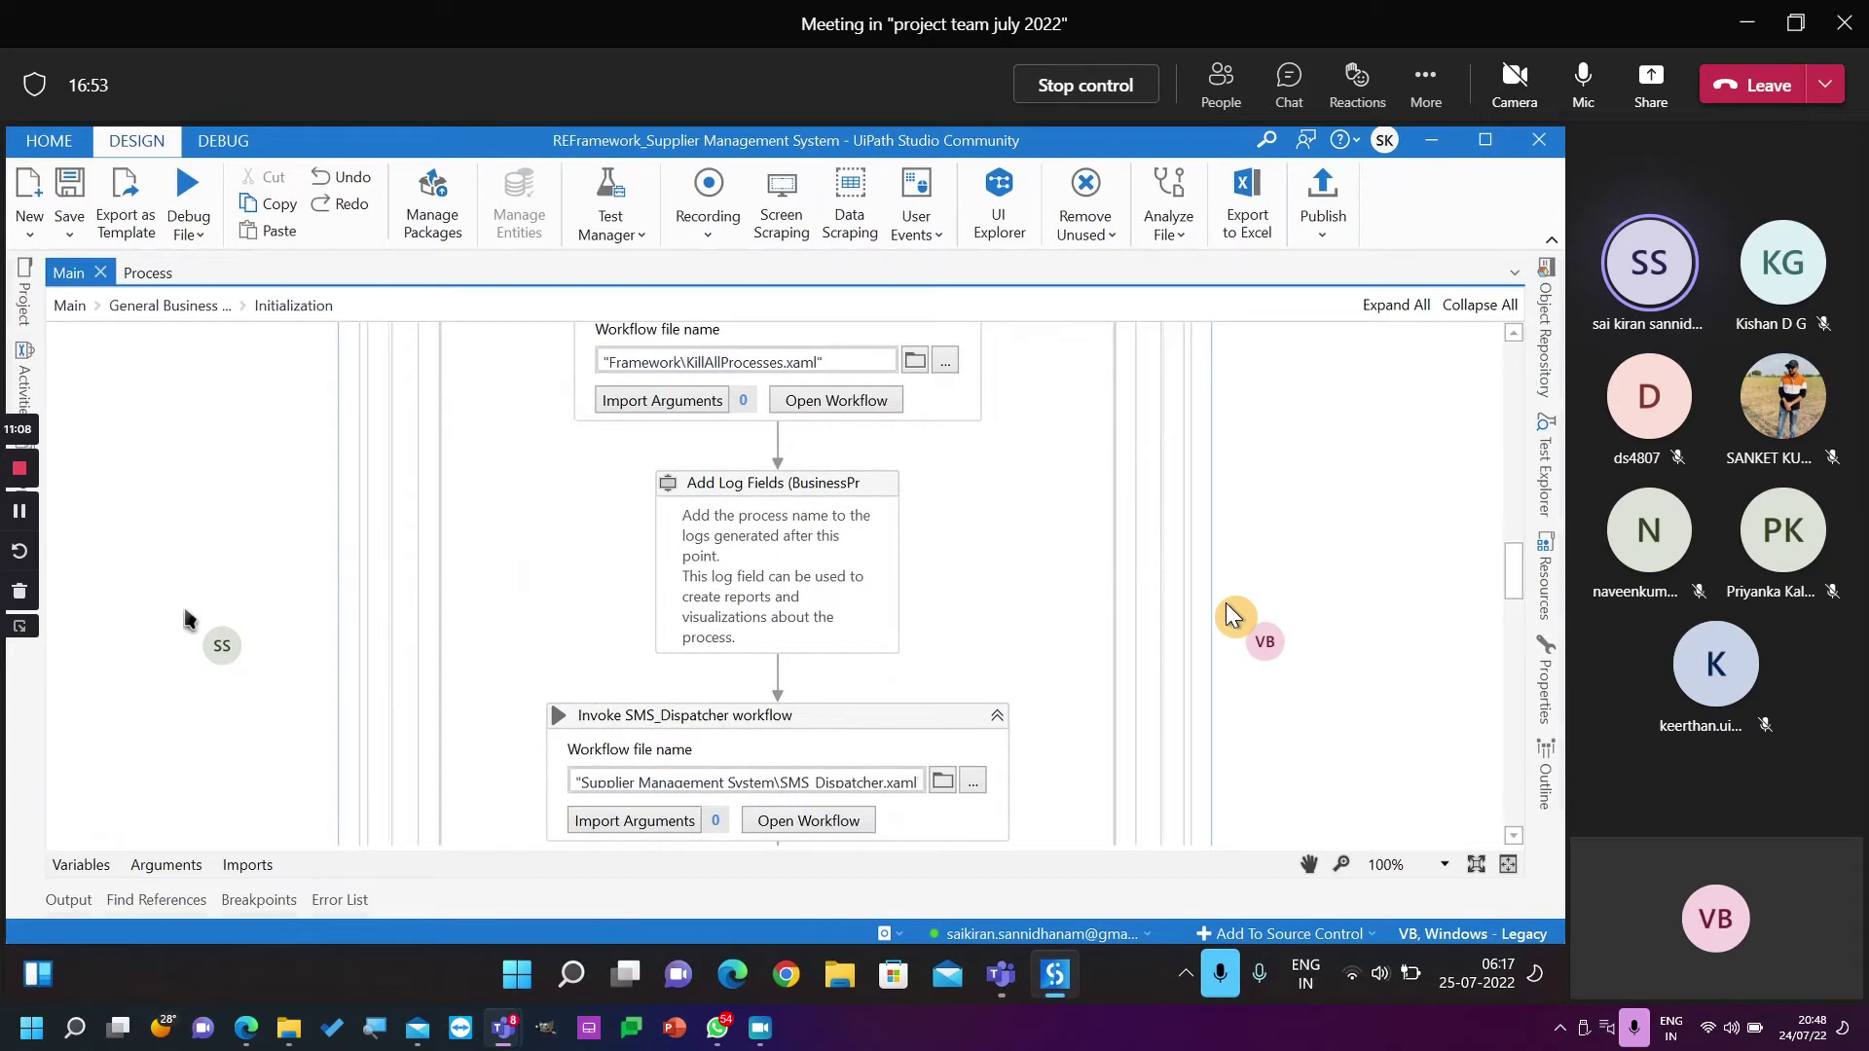
scroll(1226, 605, down, 10)
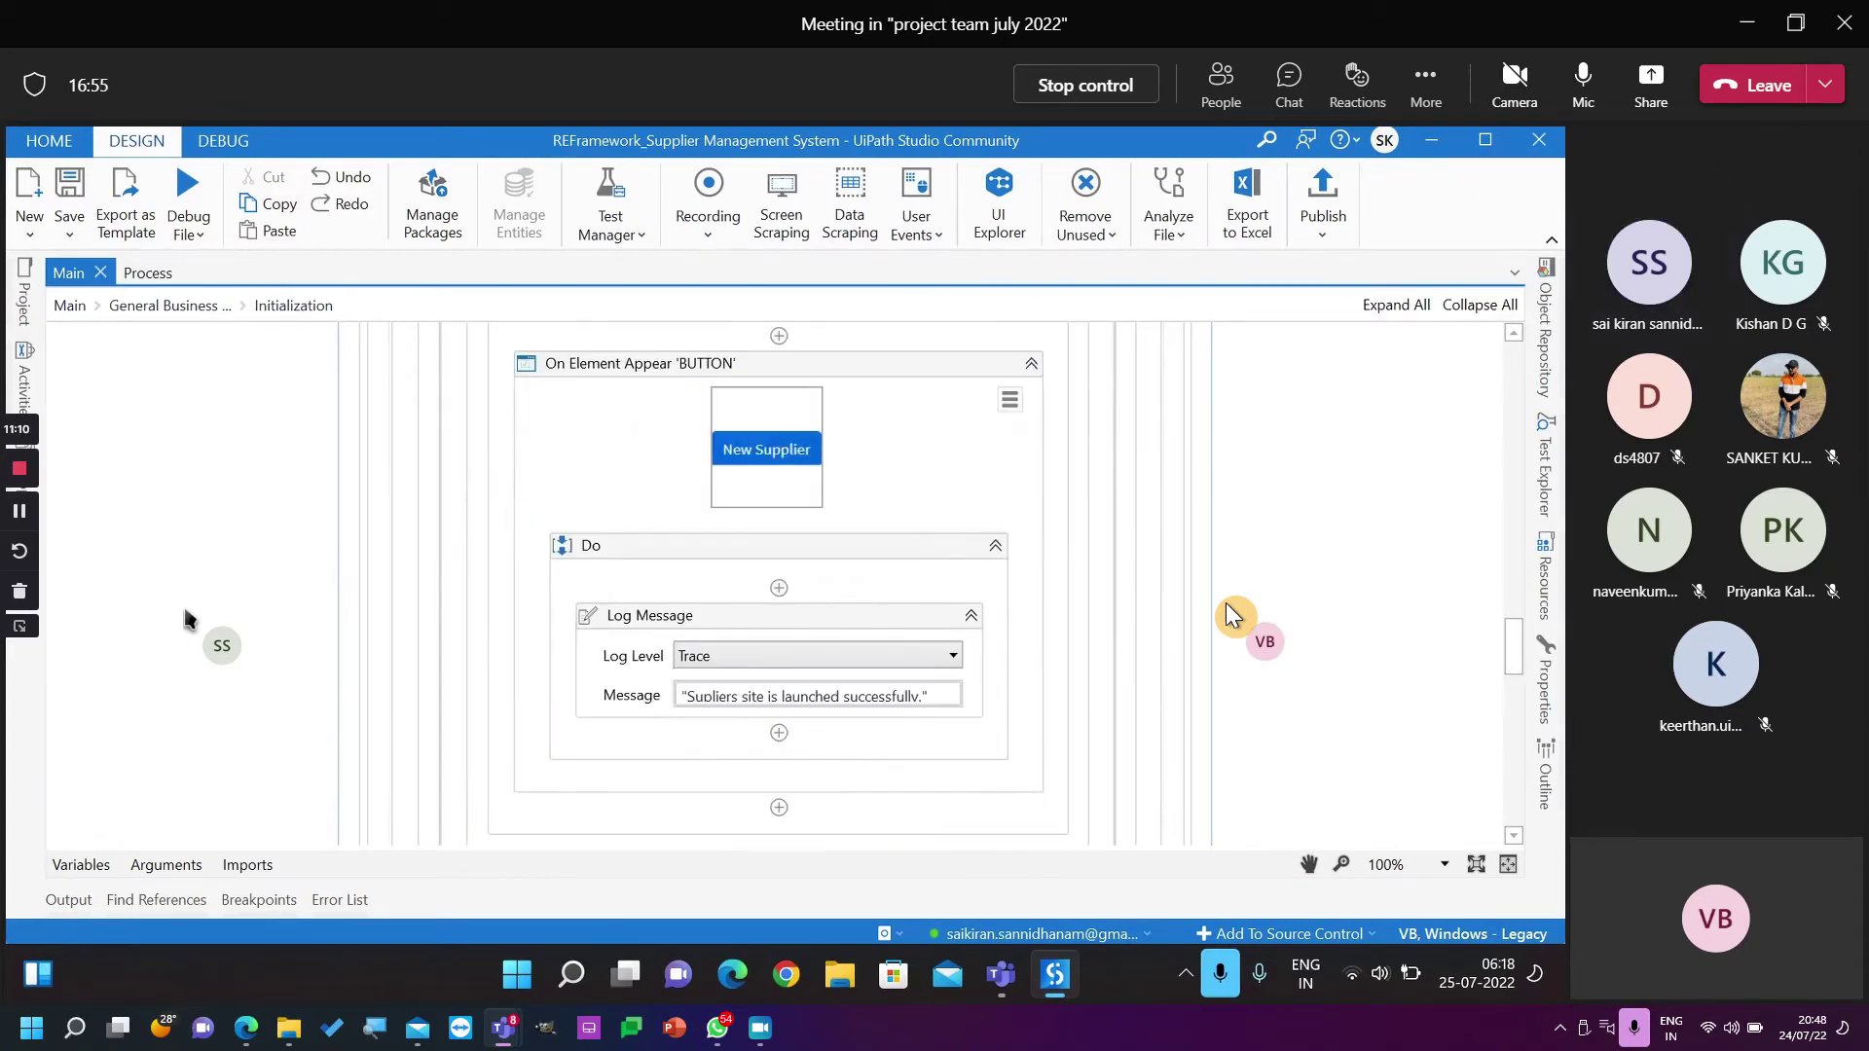
Open the SMS_Dispatcher workflow from its Invoke activity in the Initialization state.
scroll(1225, 603, up, 10)
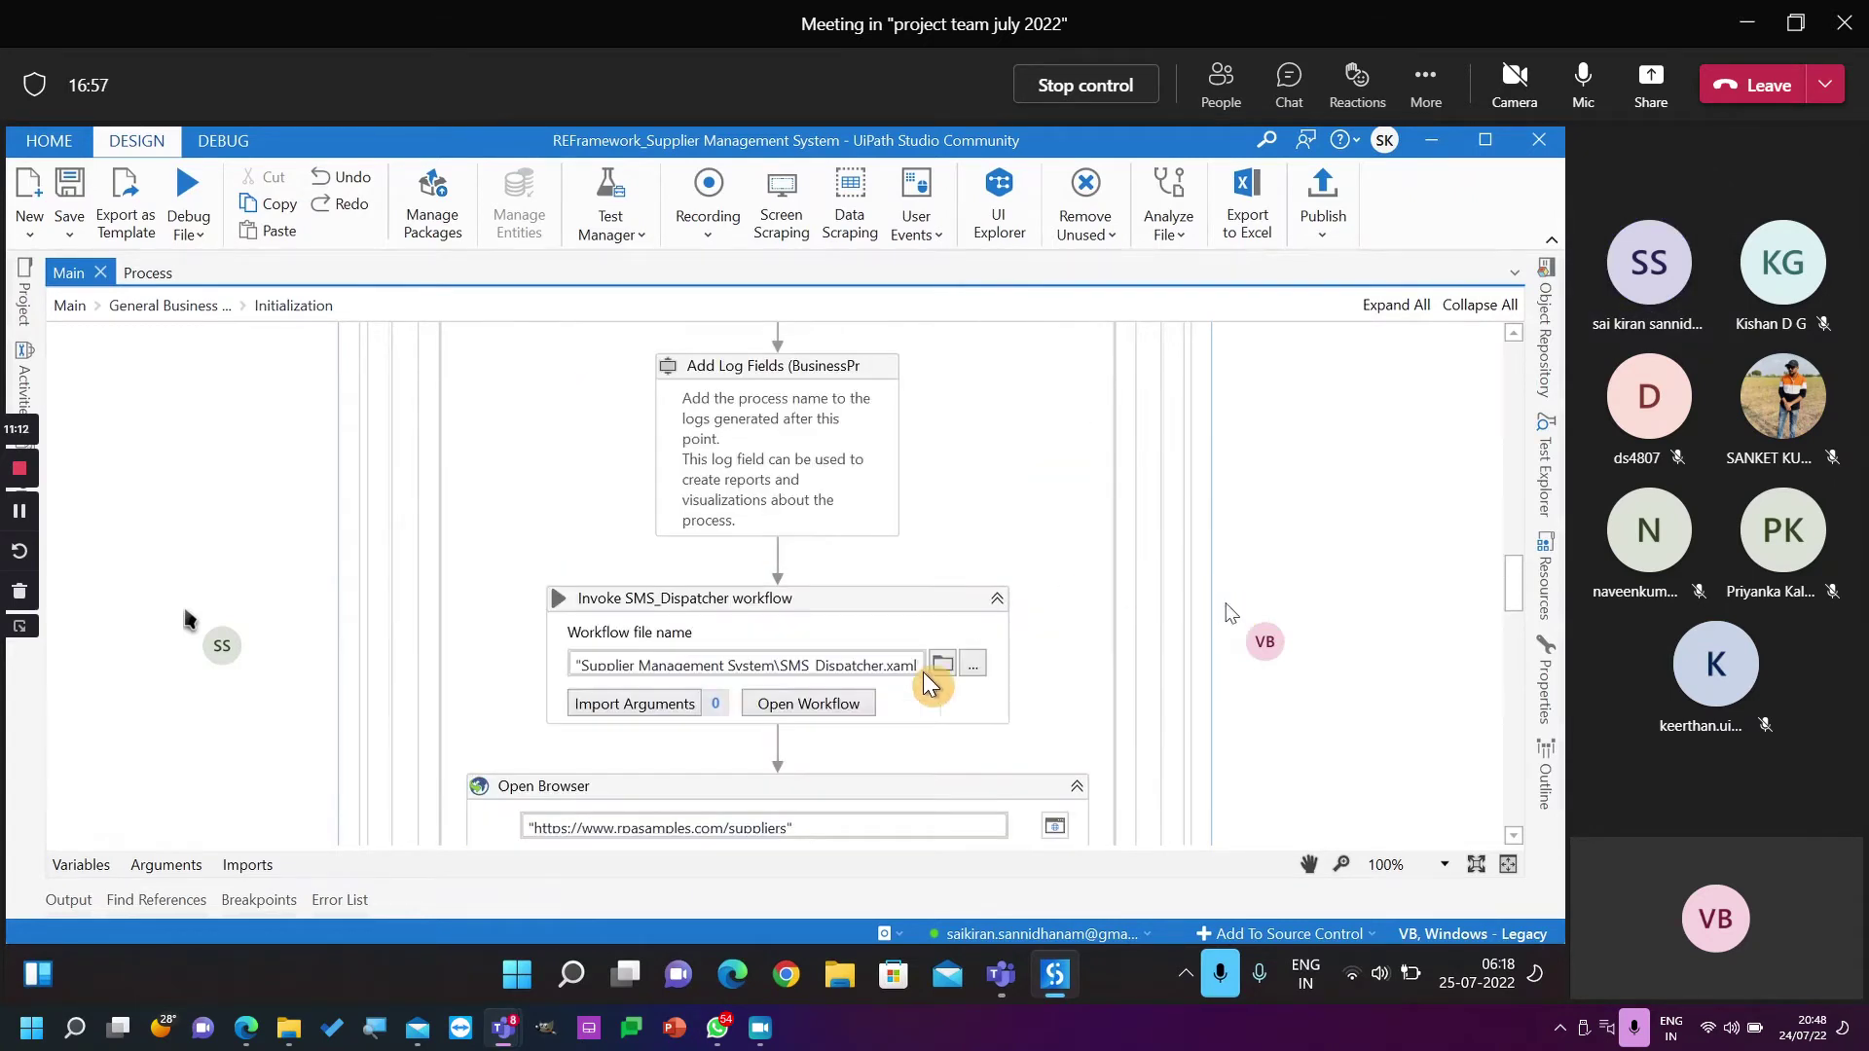
scroll(839, 725, down, 1)
scroll(834, 717, down, 1)
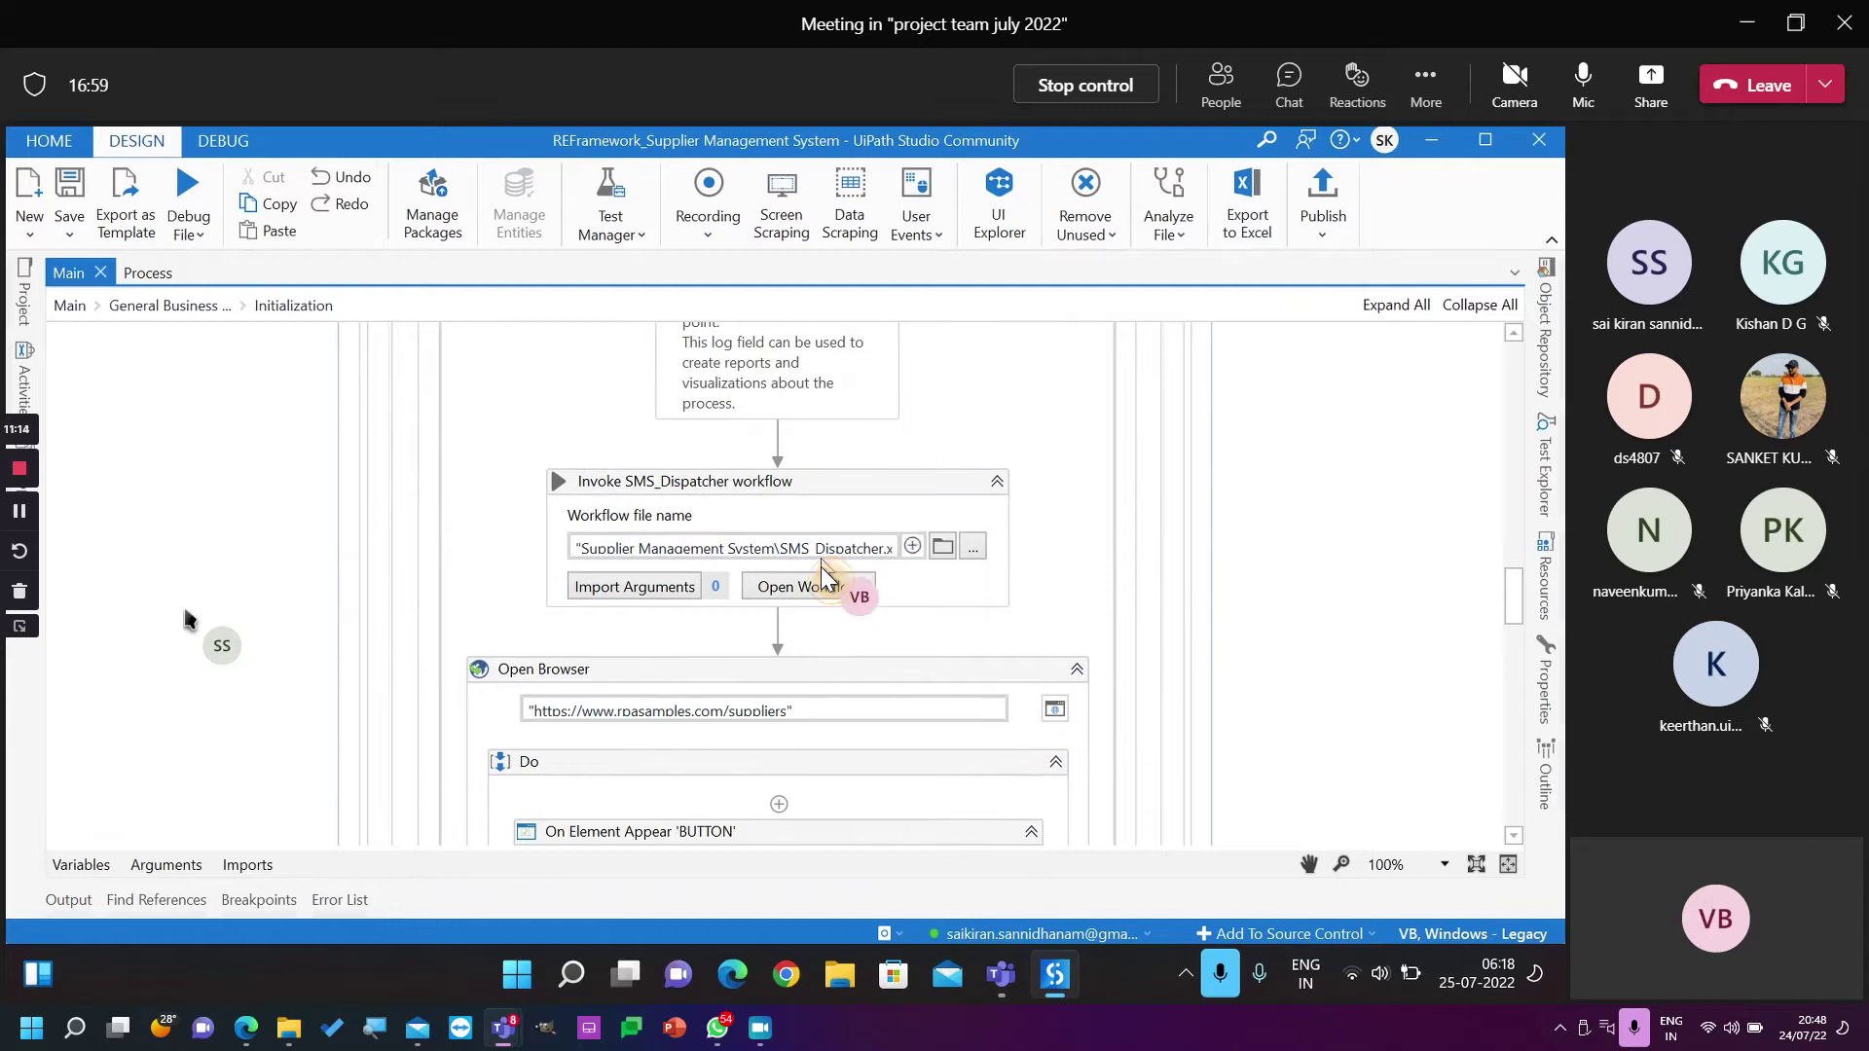
click(823, 579)
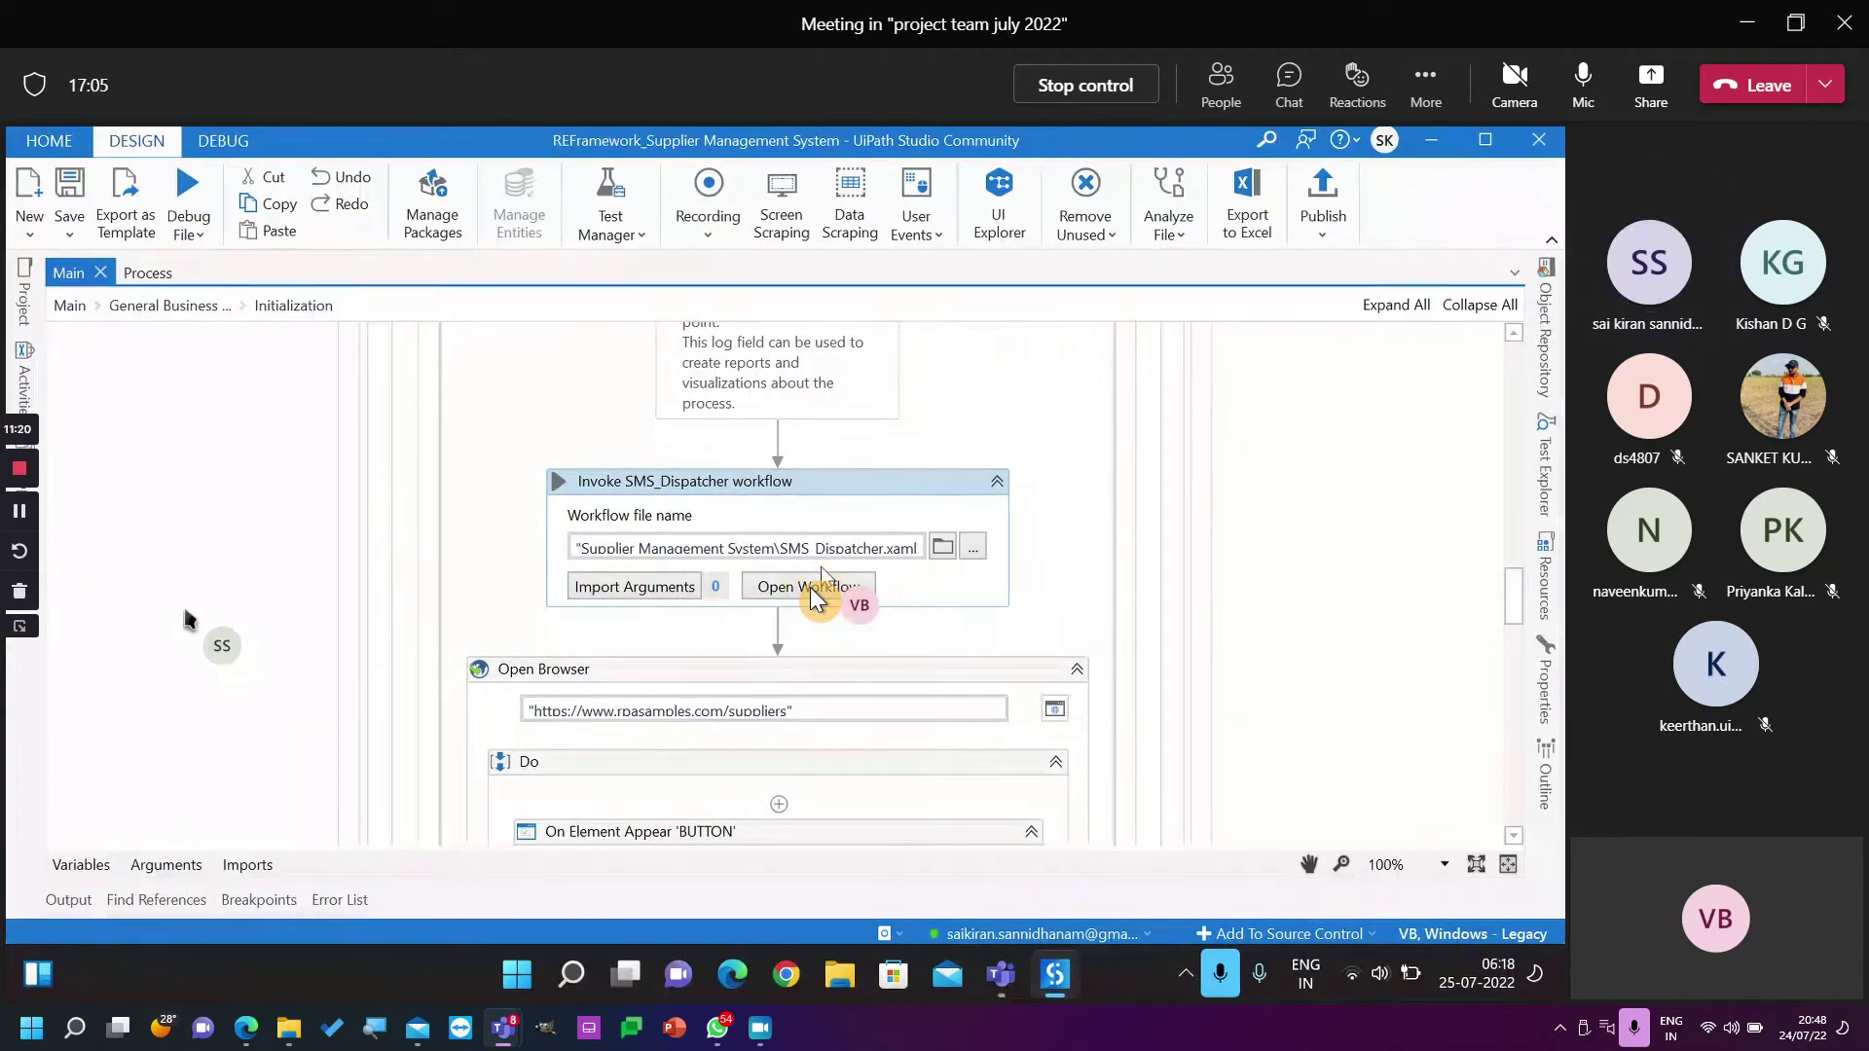
click(861, 587)
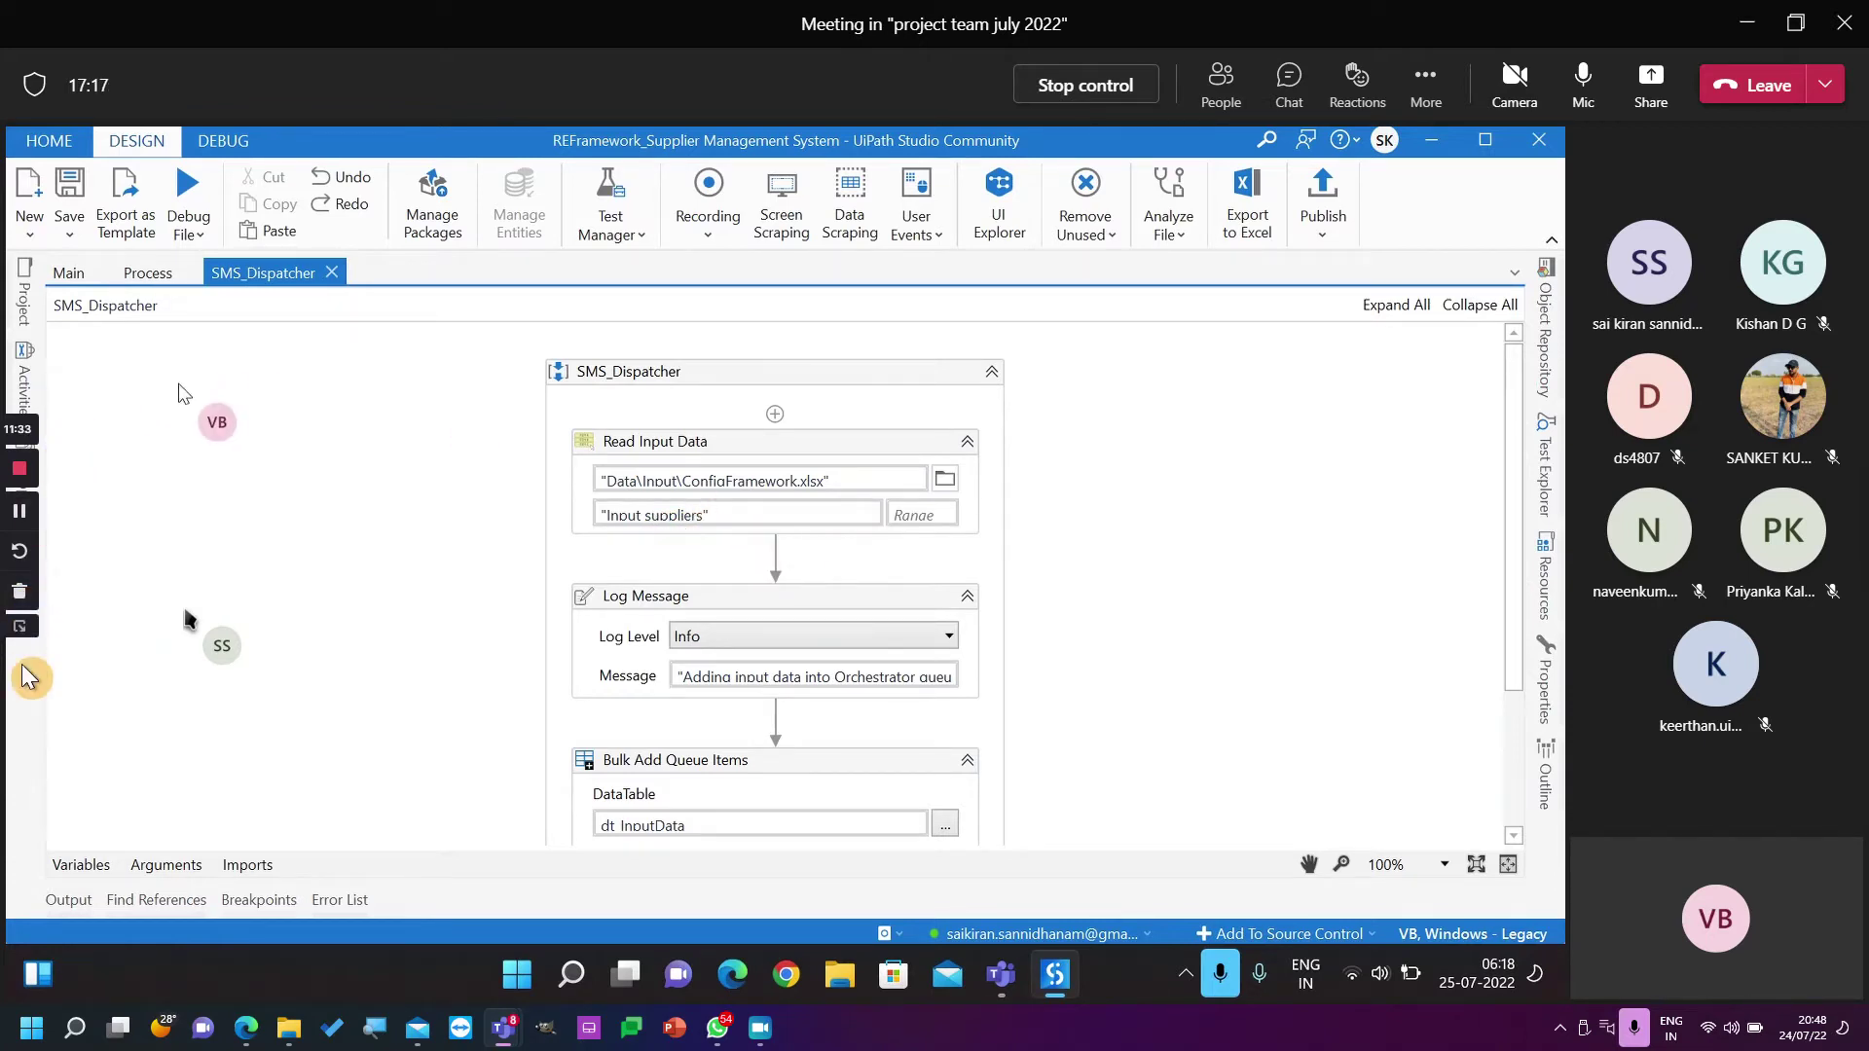
Open the ConfigFramework.xlsx workbook from the project's Data\Input folder.
click(134, 475)
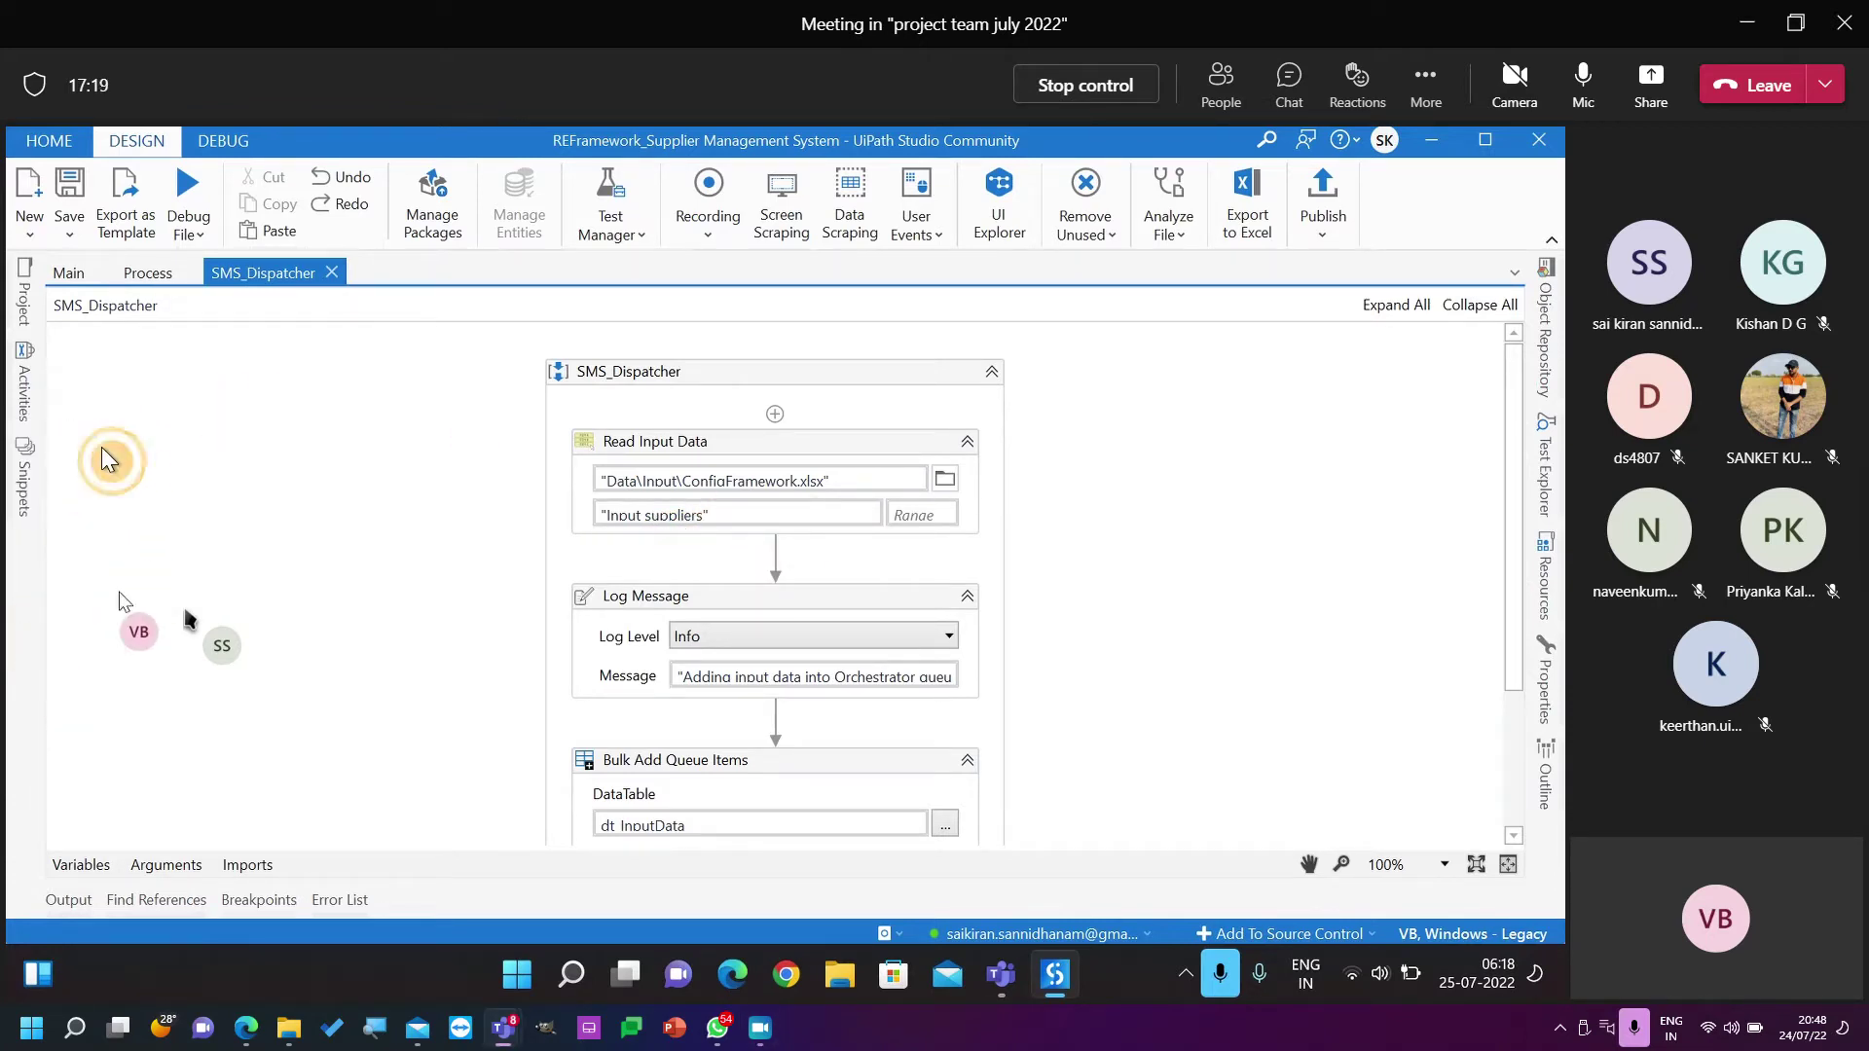
click(24, 310)
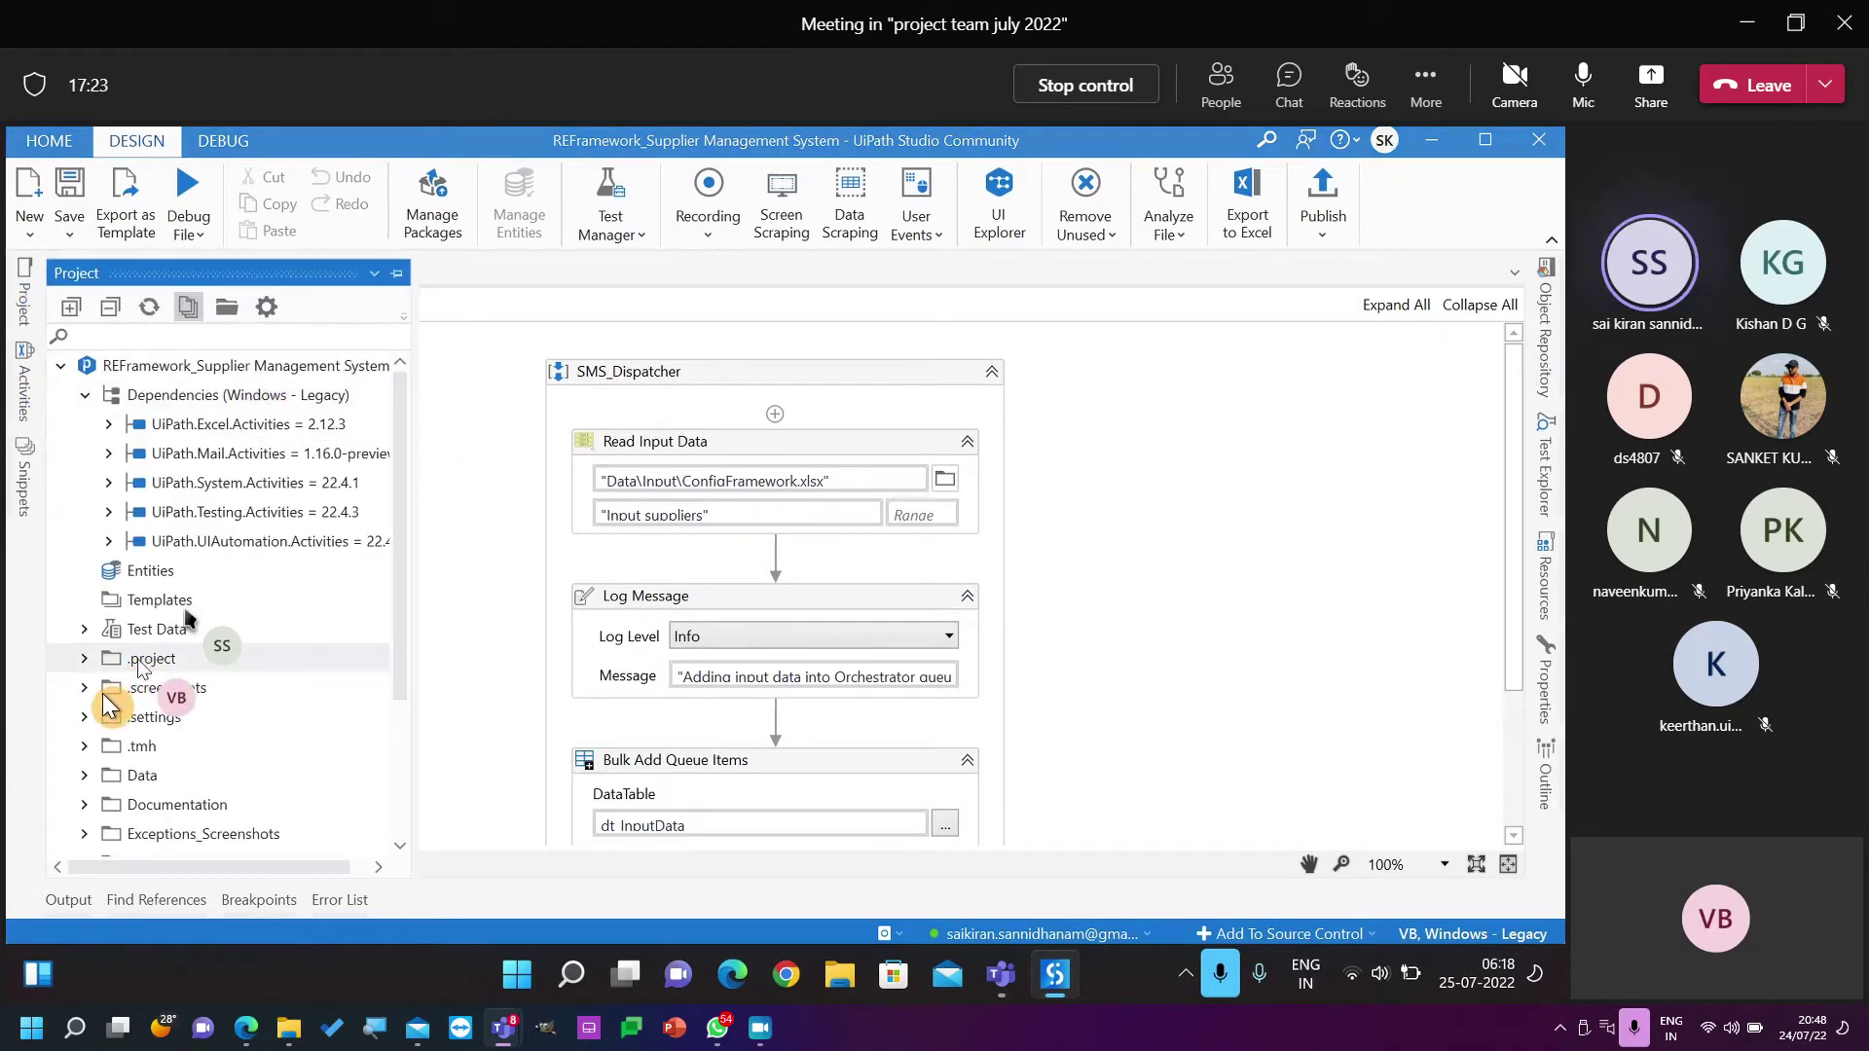
click(84, 774)
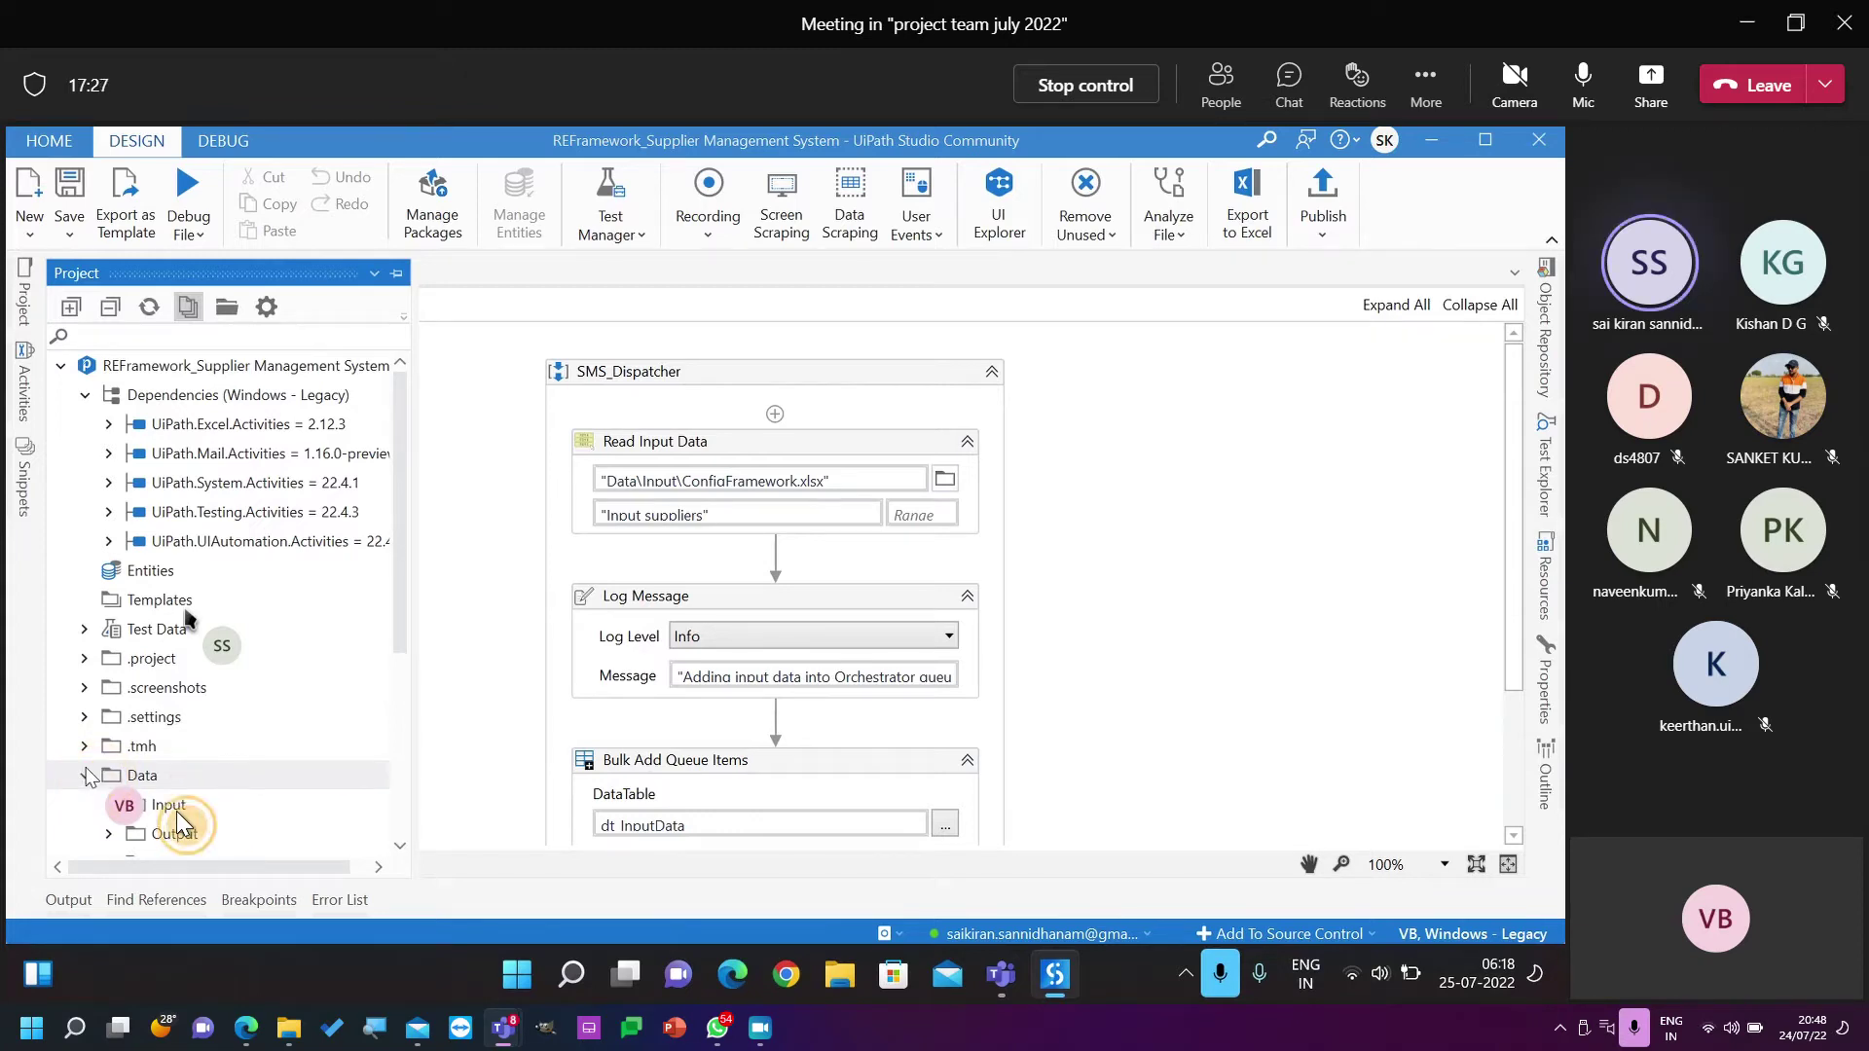
double_click(171, 808)
scroll(178, 823, down, 5)
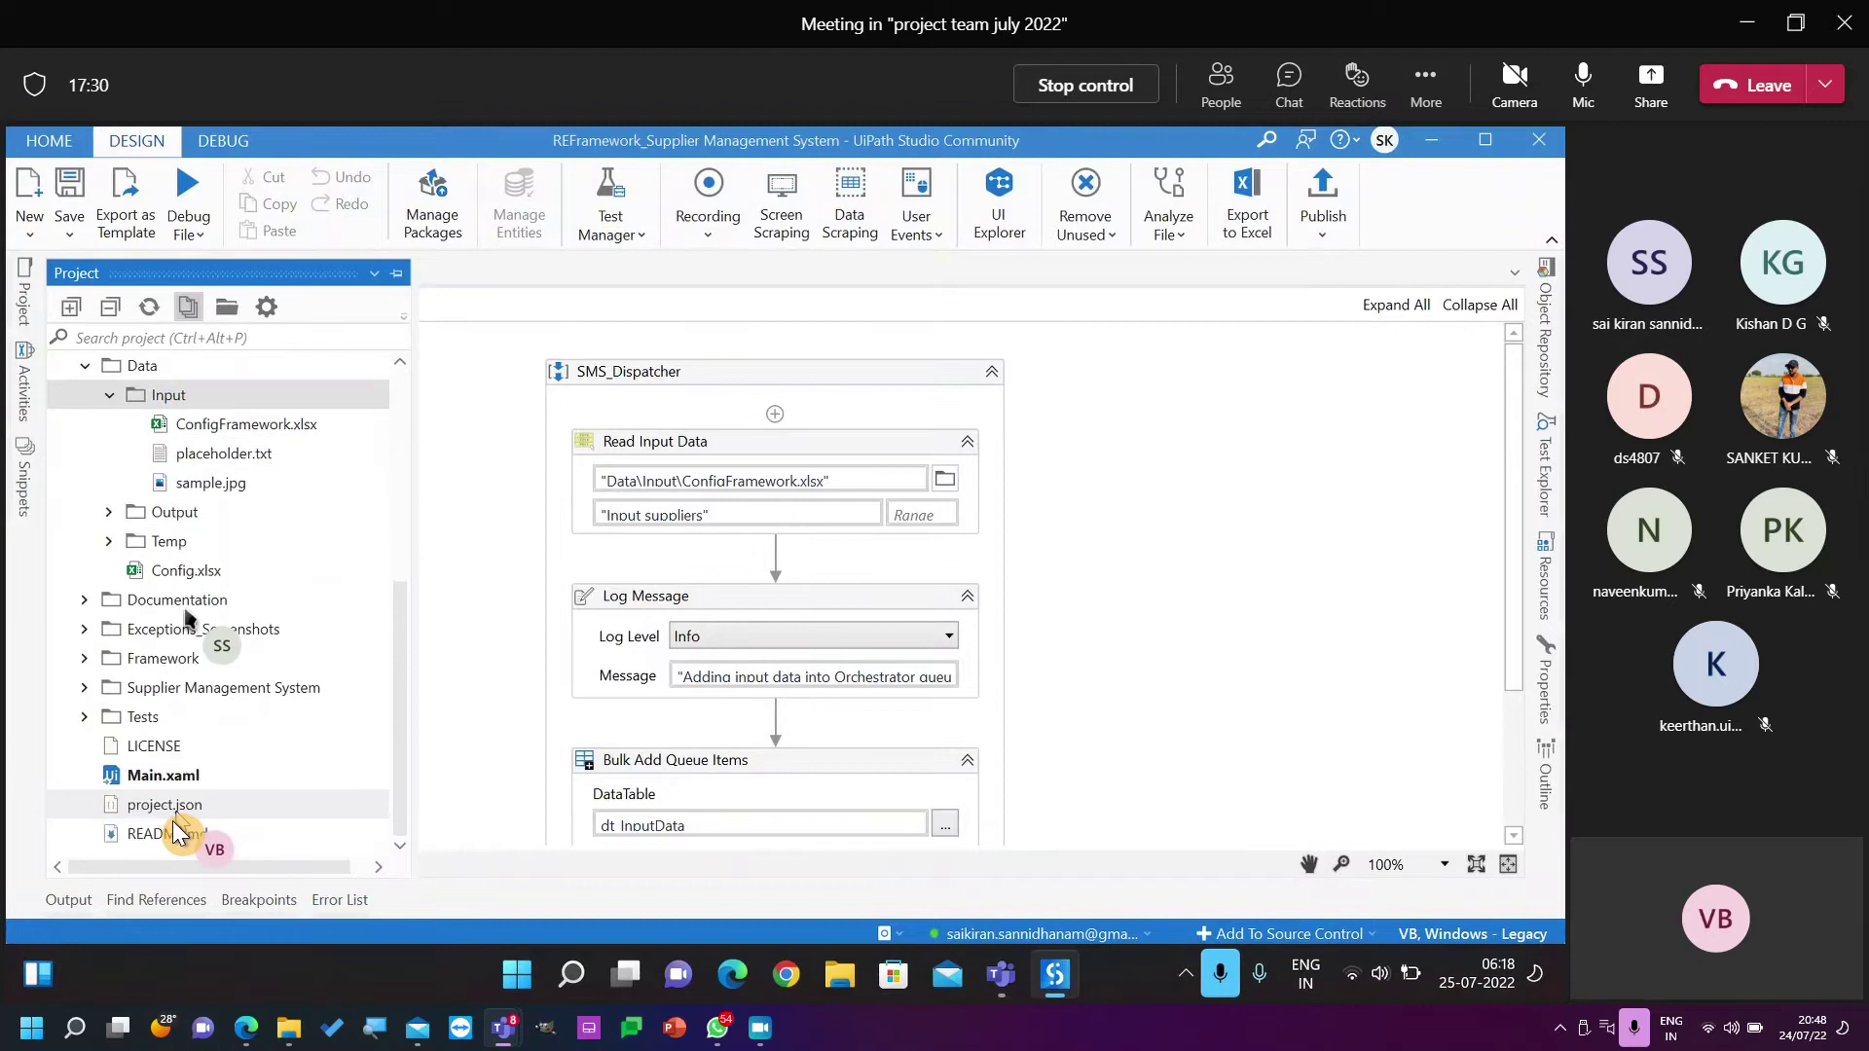
double_click(224, 424)
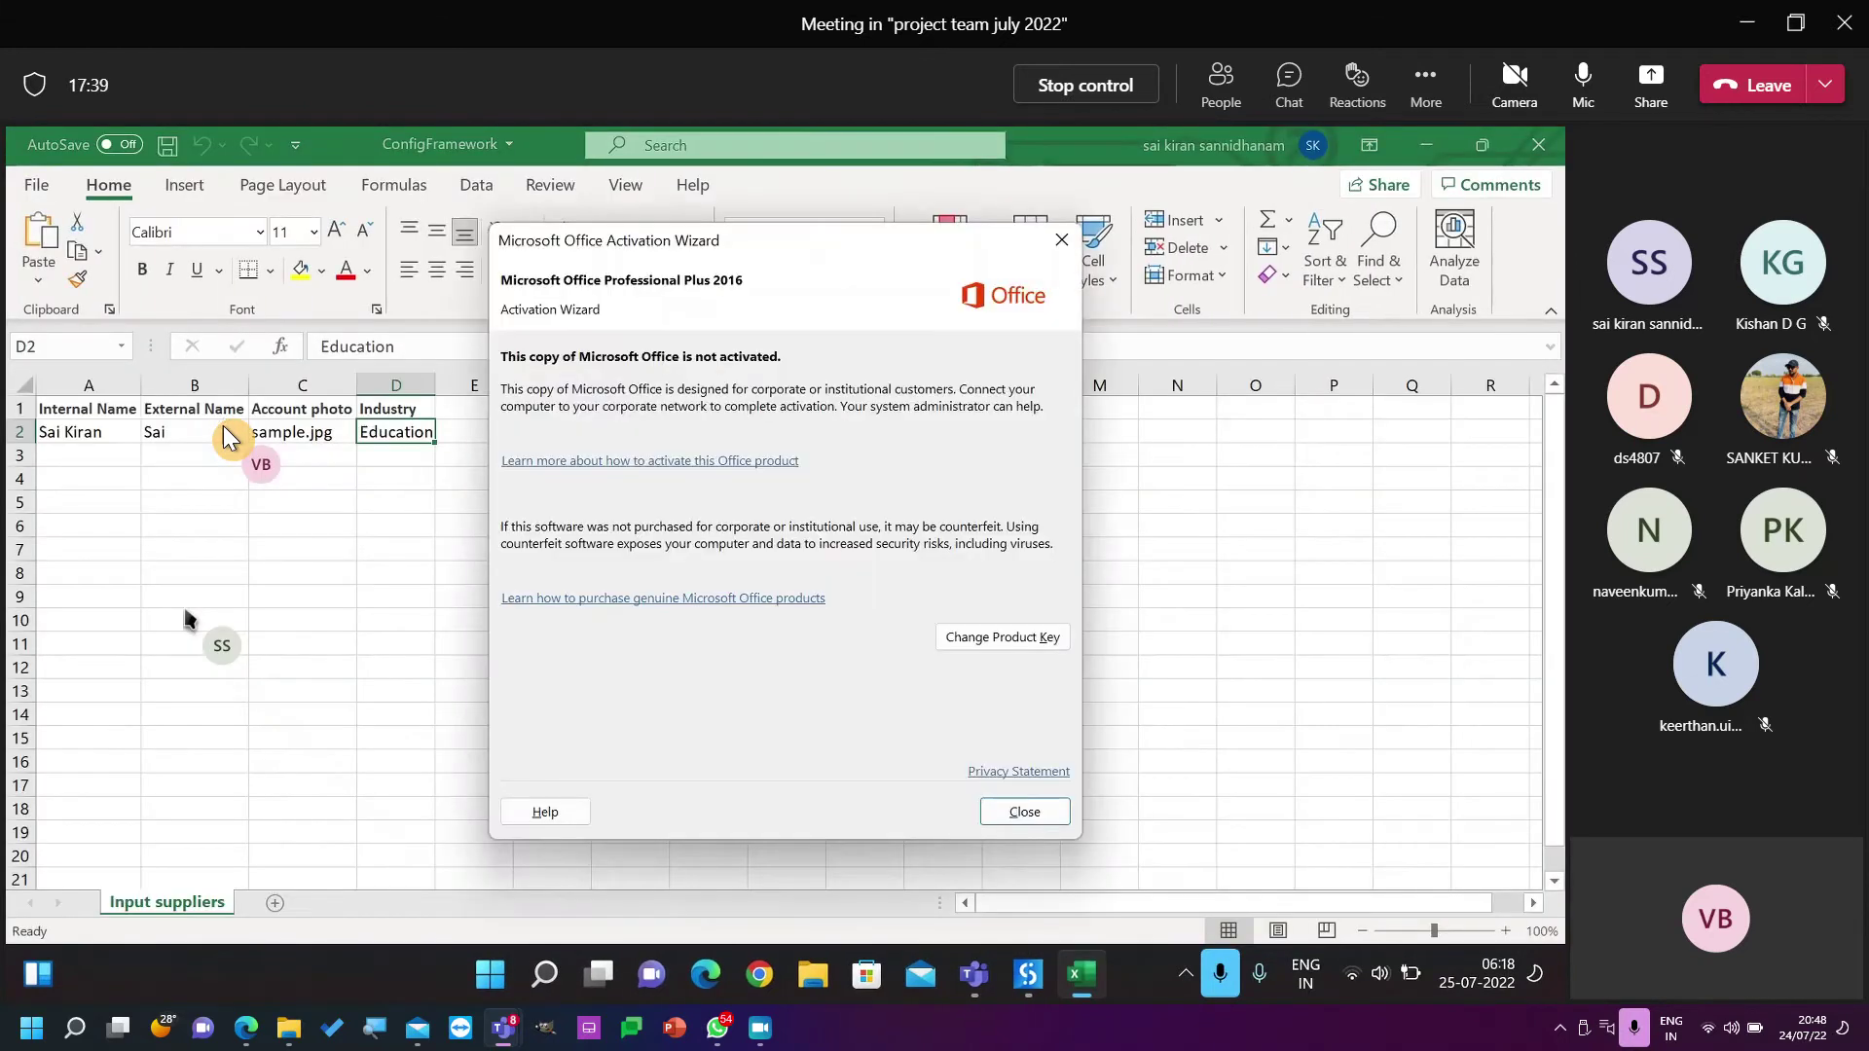
Dismiss the Office activation wizard to view the Input suppliers sheet, and close the workbook.
click(1071, 251)
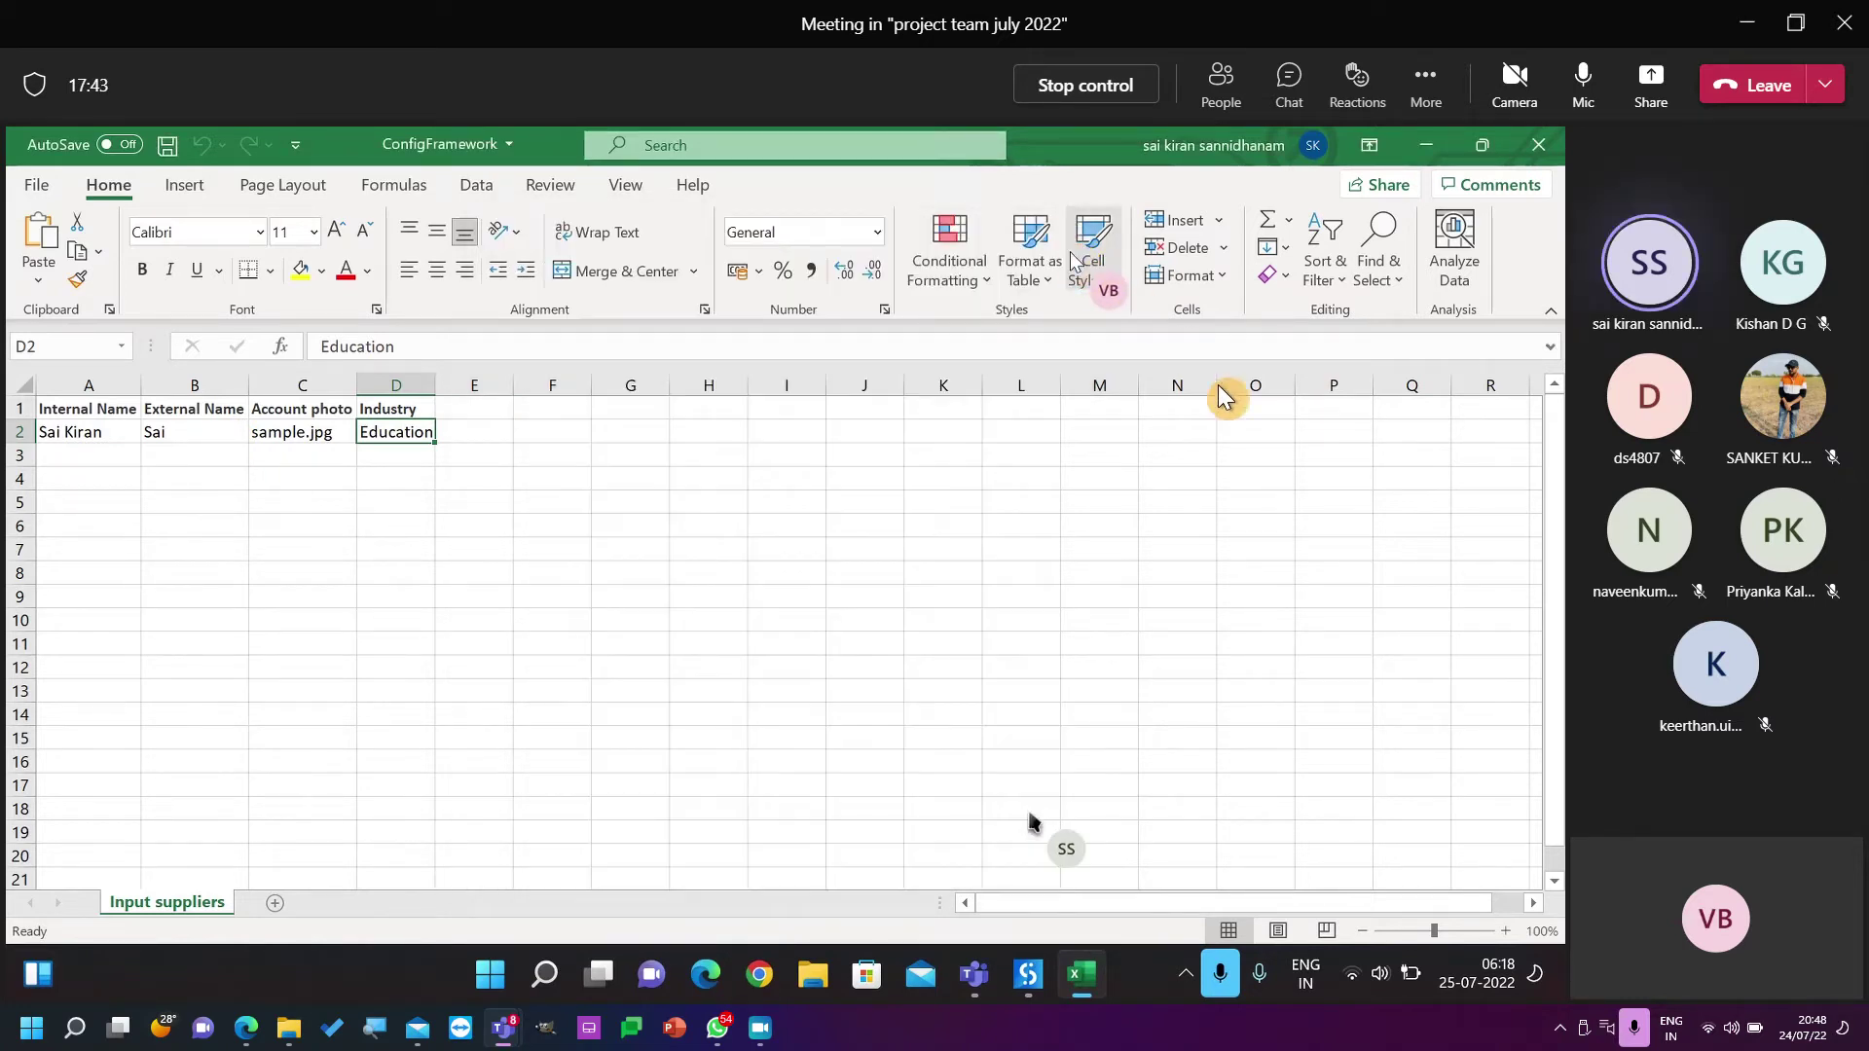
click(1252, 525)
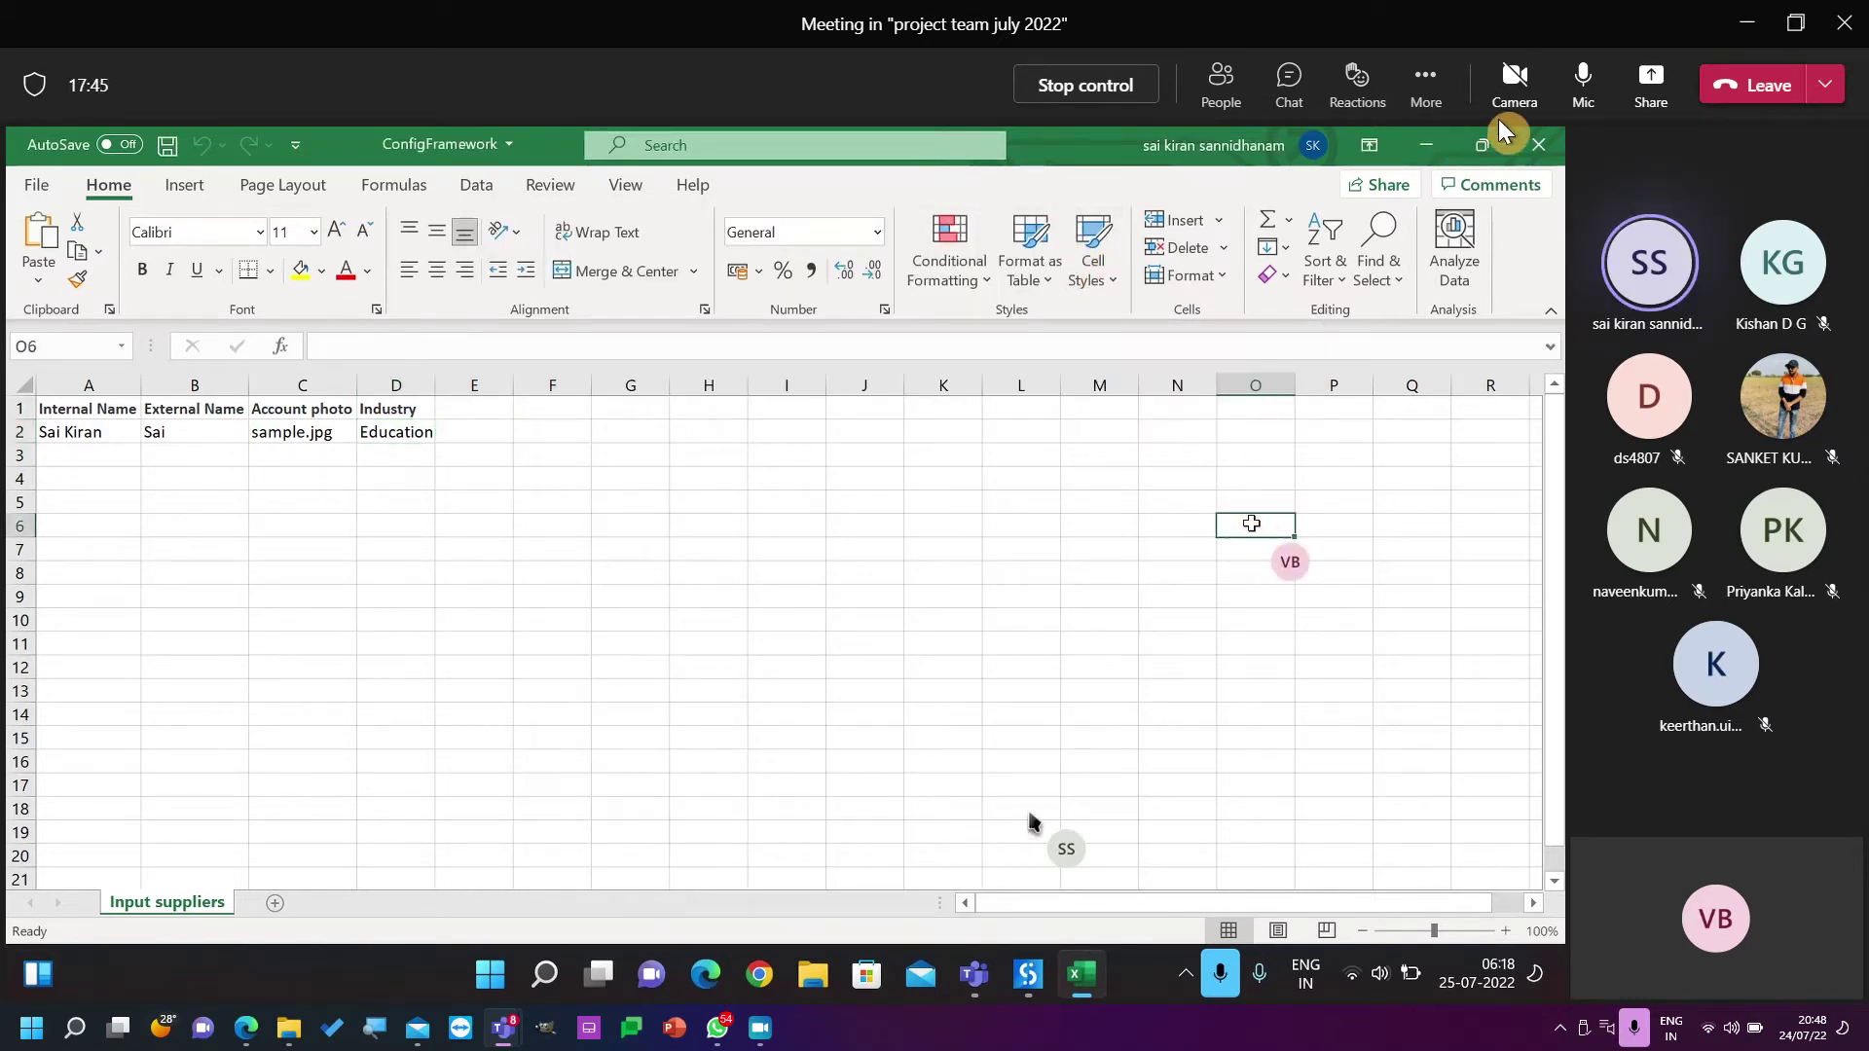
click(1535, 146)
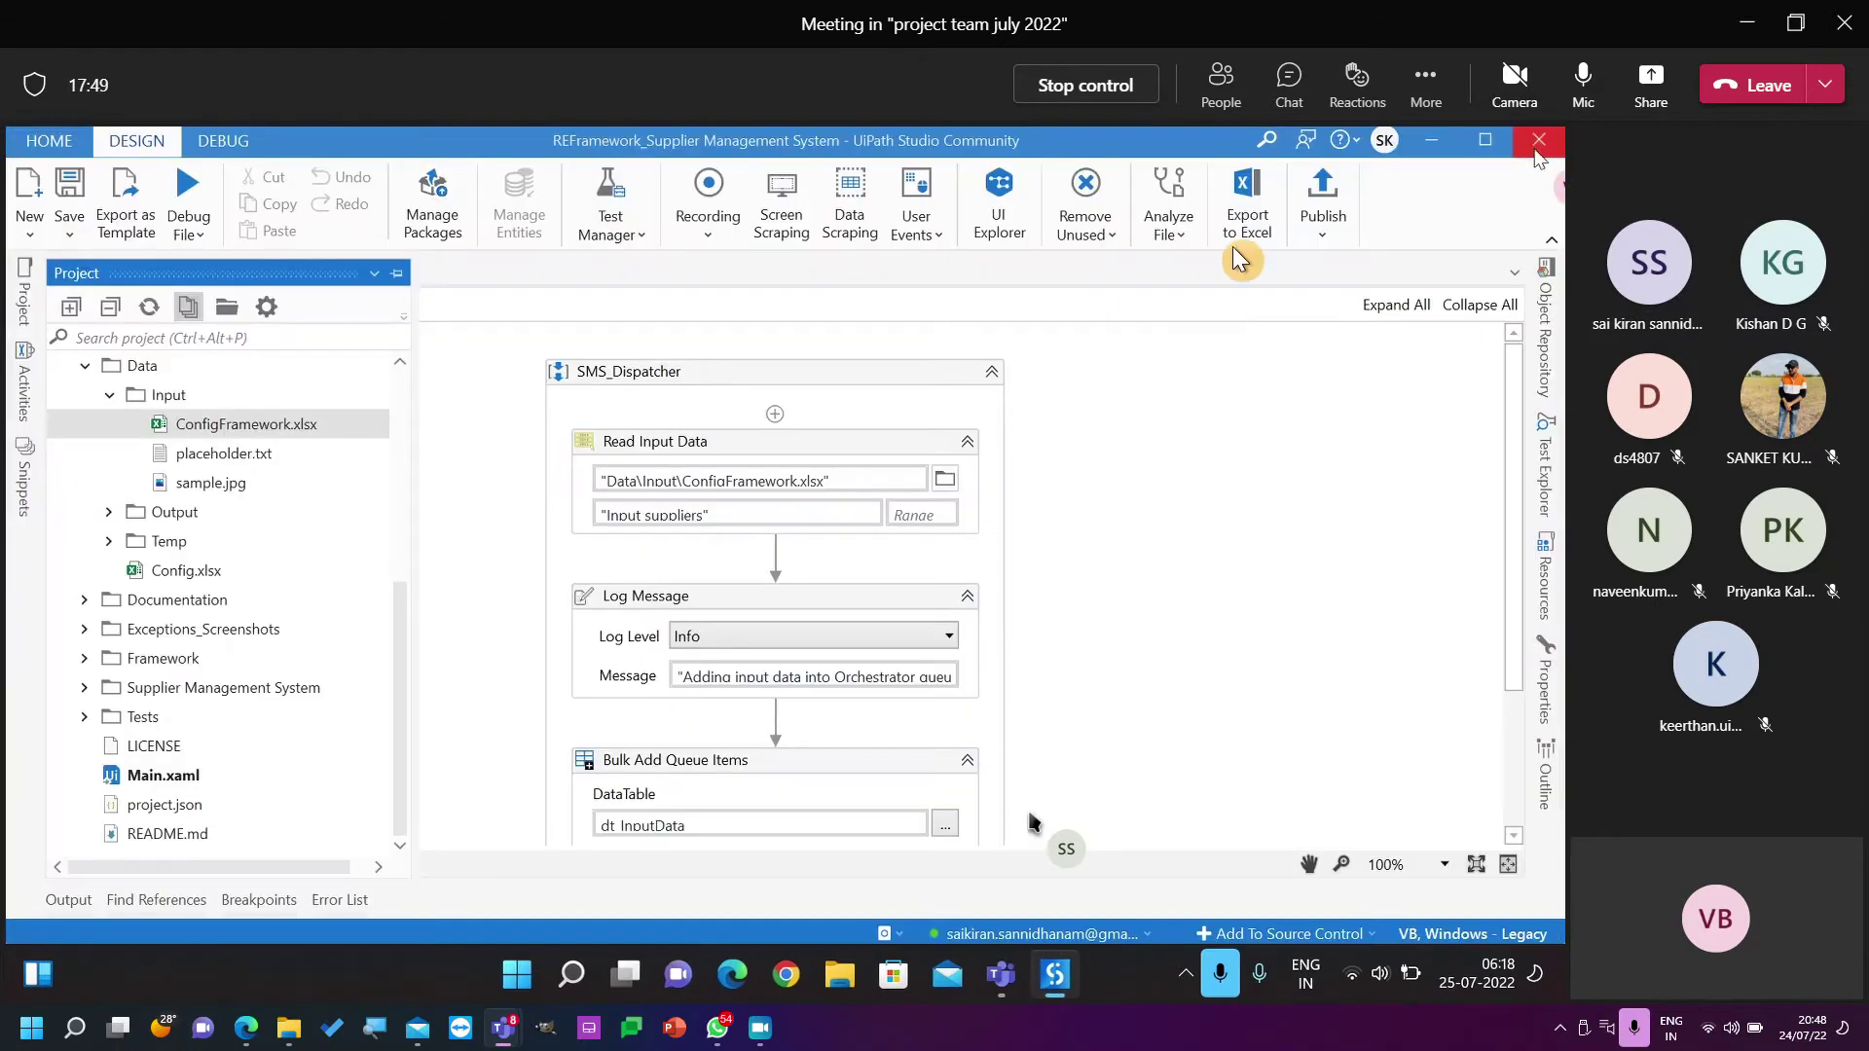
Examine the SMS_Dispatcher sequence from Read Input Data through Bulk Add Queue Items.
click(1167, 615)
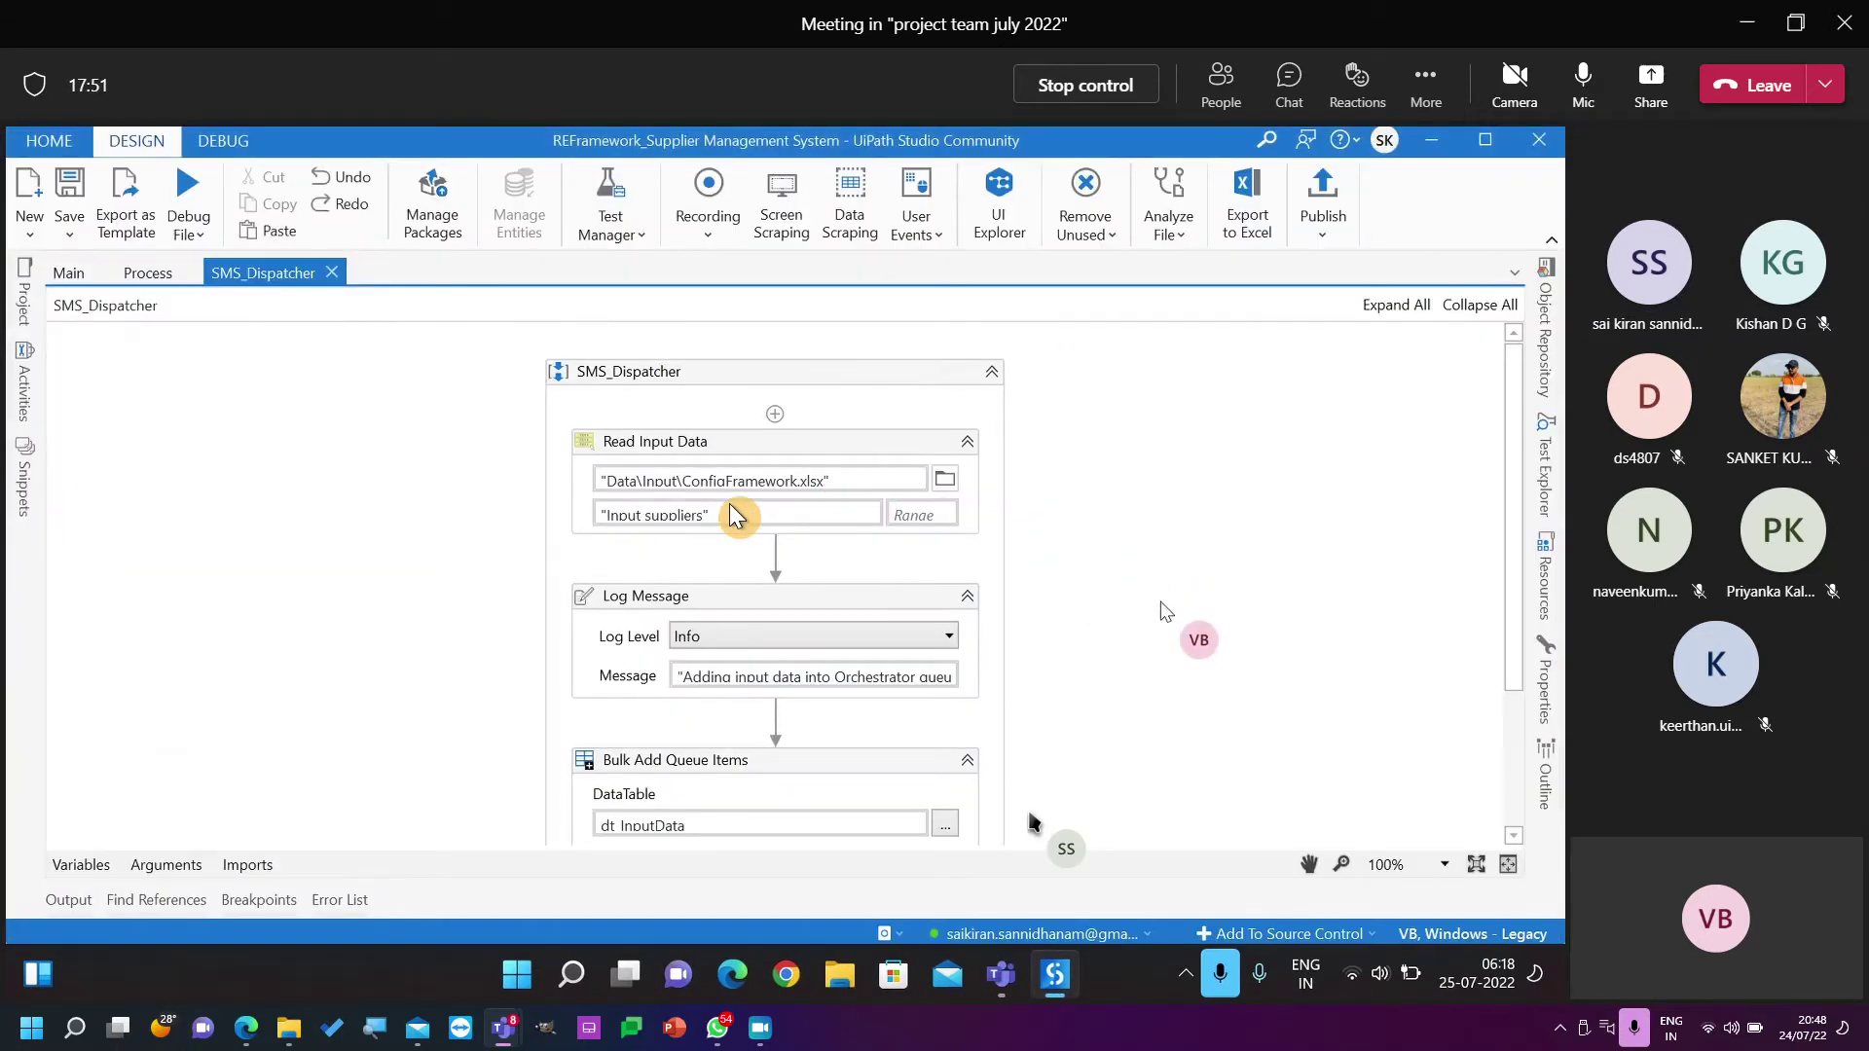
click(720, 492)
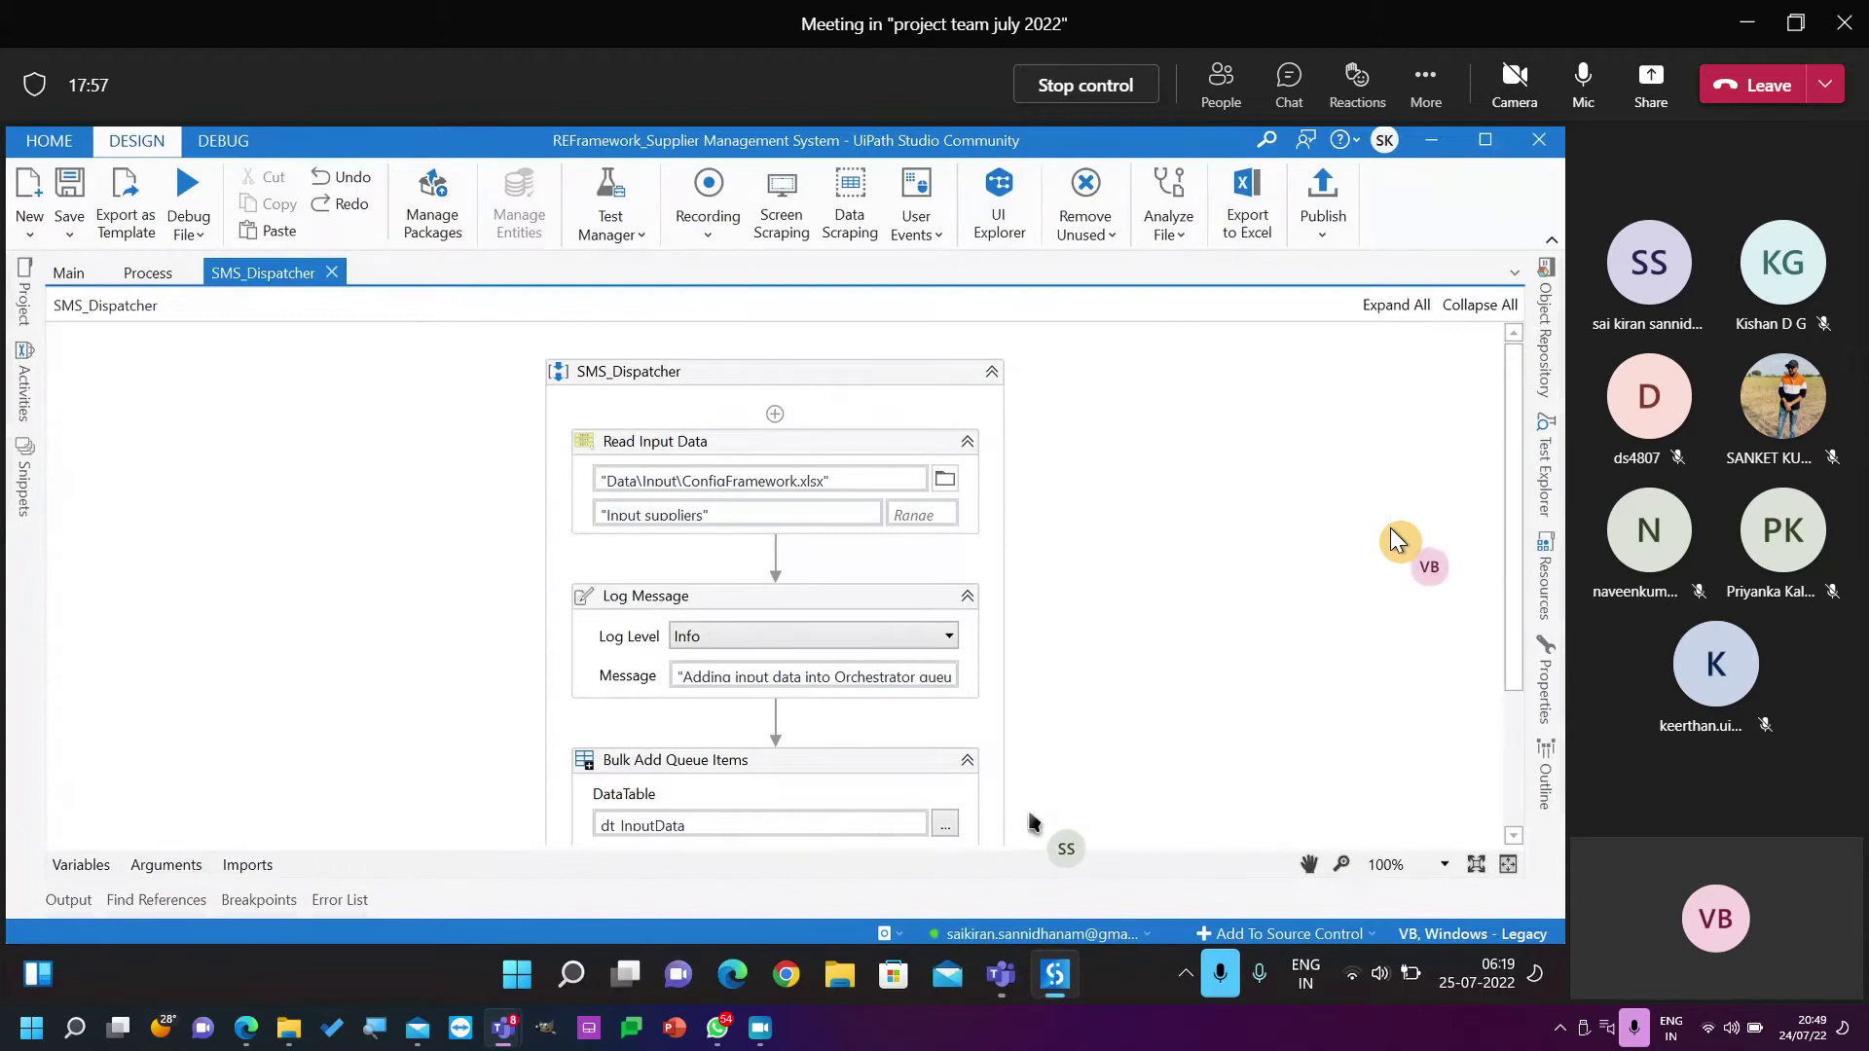
scroll(1398, 540, down, 3)
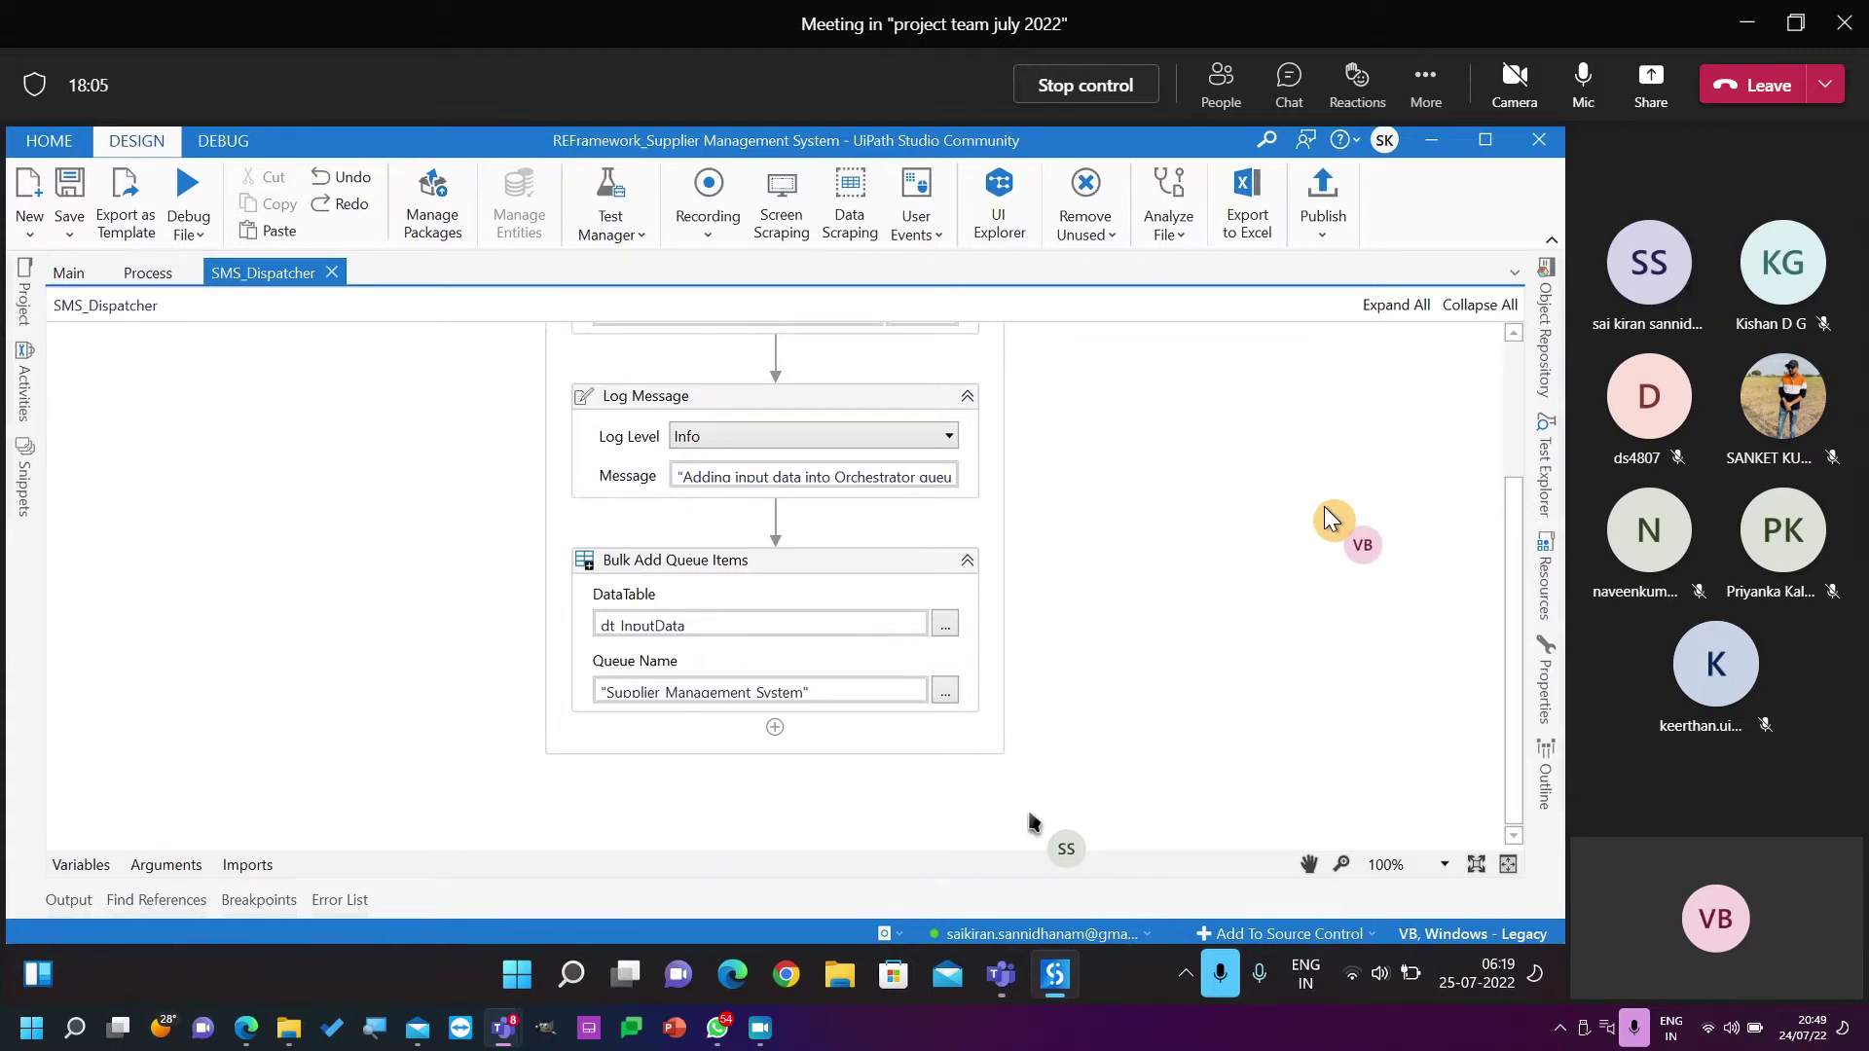
Return to the Main workflow's Initialization state and collapse the Open Browser activity below the SMS_Dispatcher invocation.
click(77, 282)
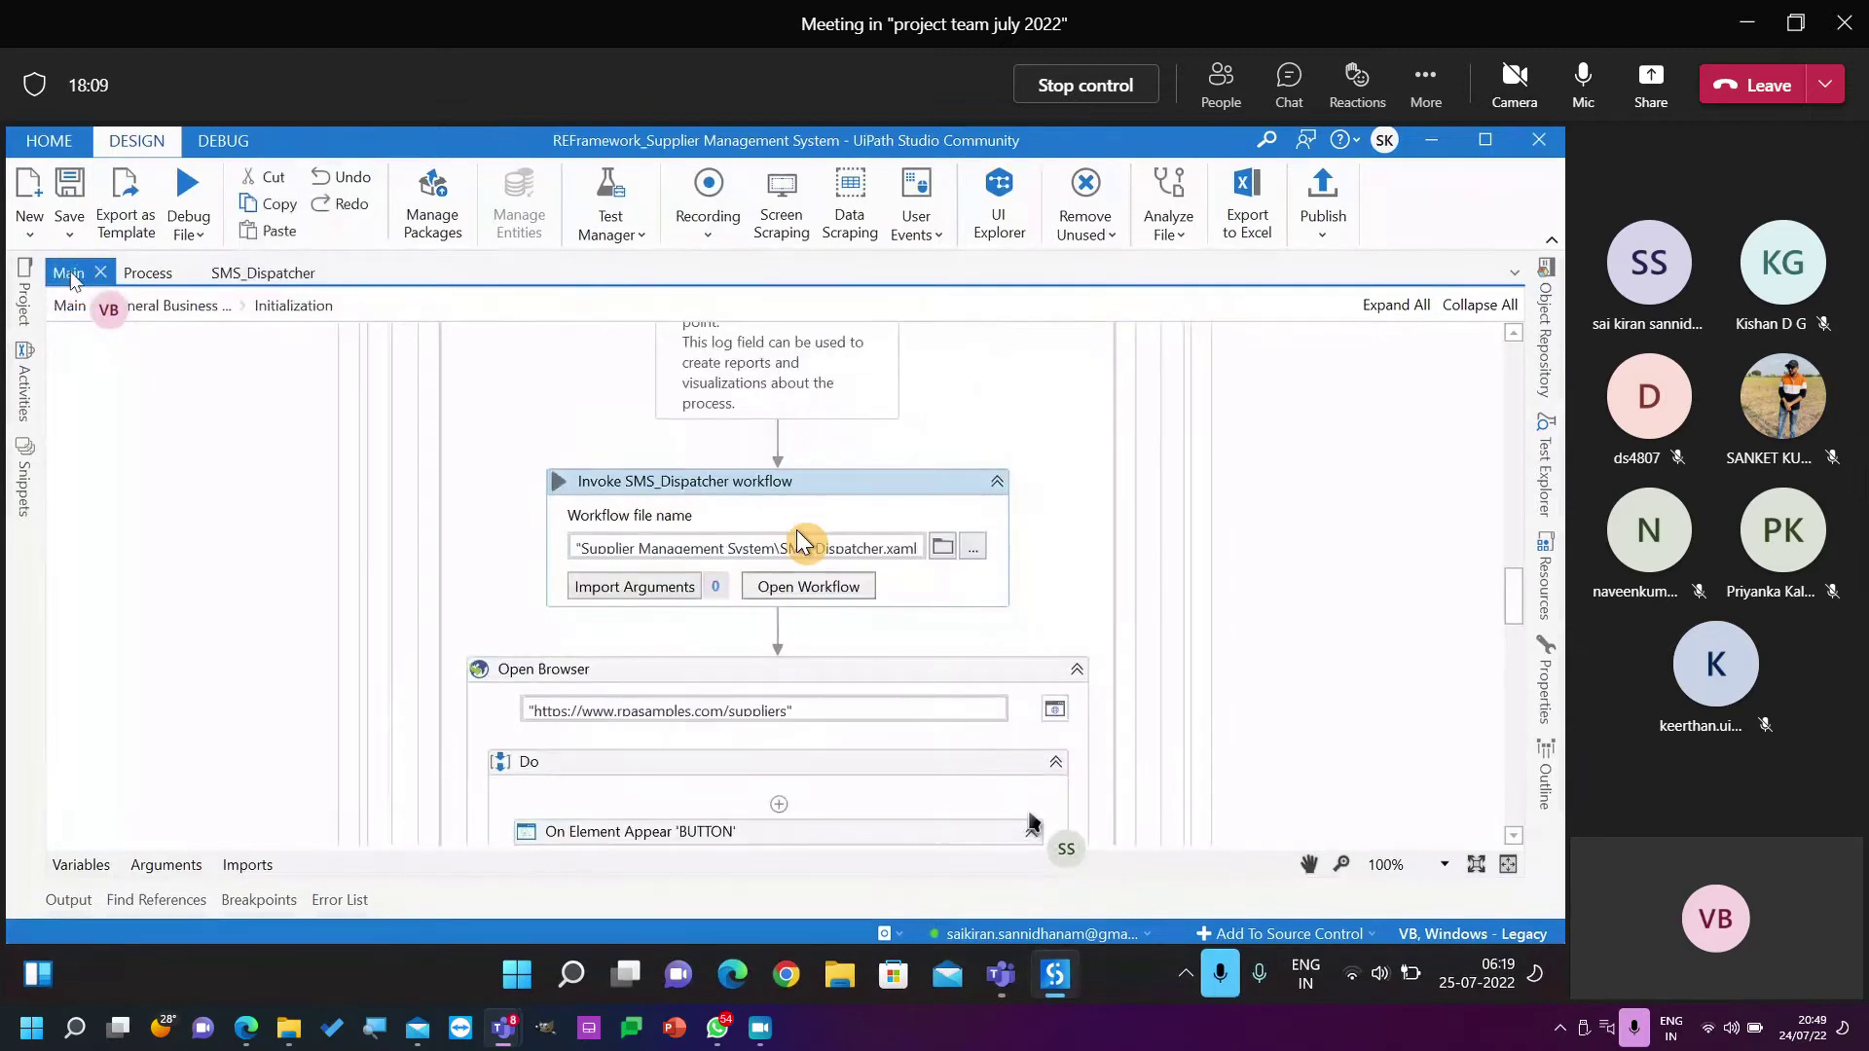
mouse_move(1520, 623)
mouse_down()
mouse_move(1518, 516)
mouse_move(1536, 715)
mouse_move(1529, 638)
mouse_up()
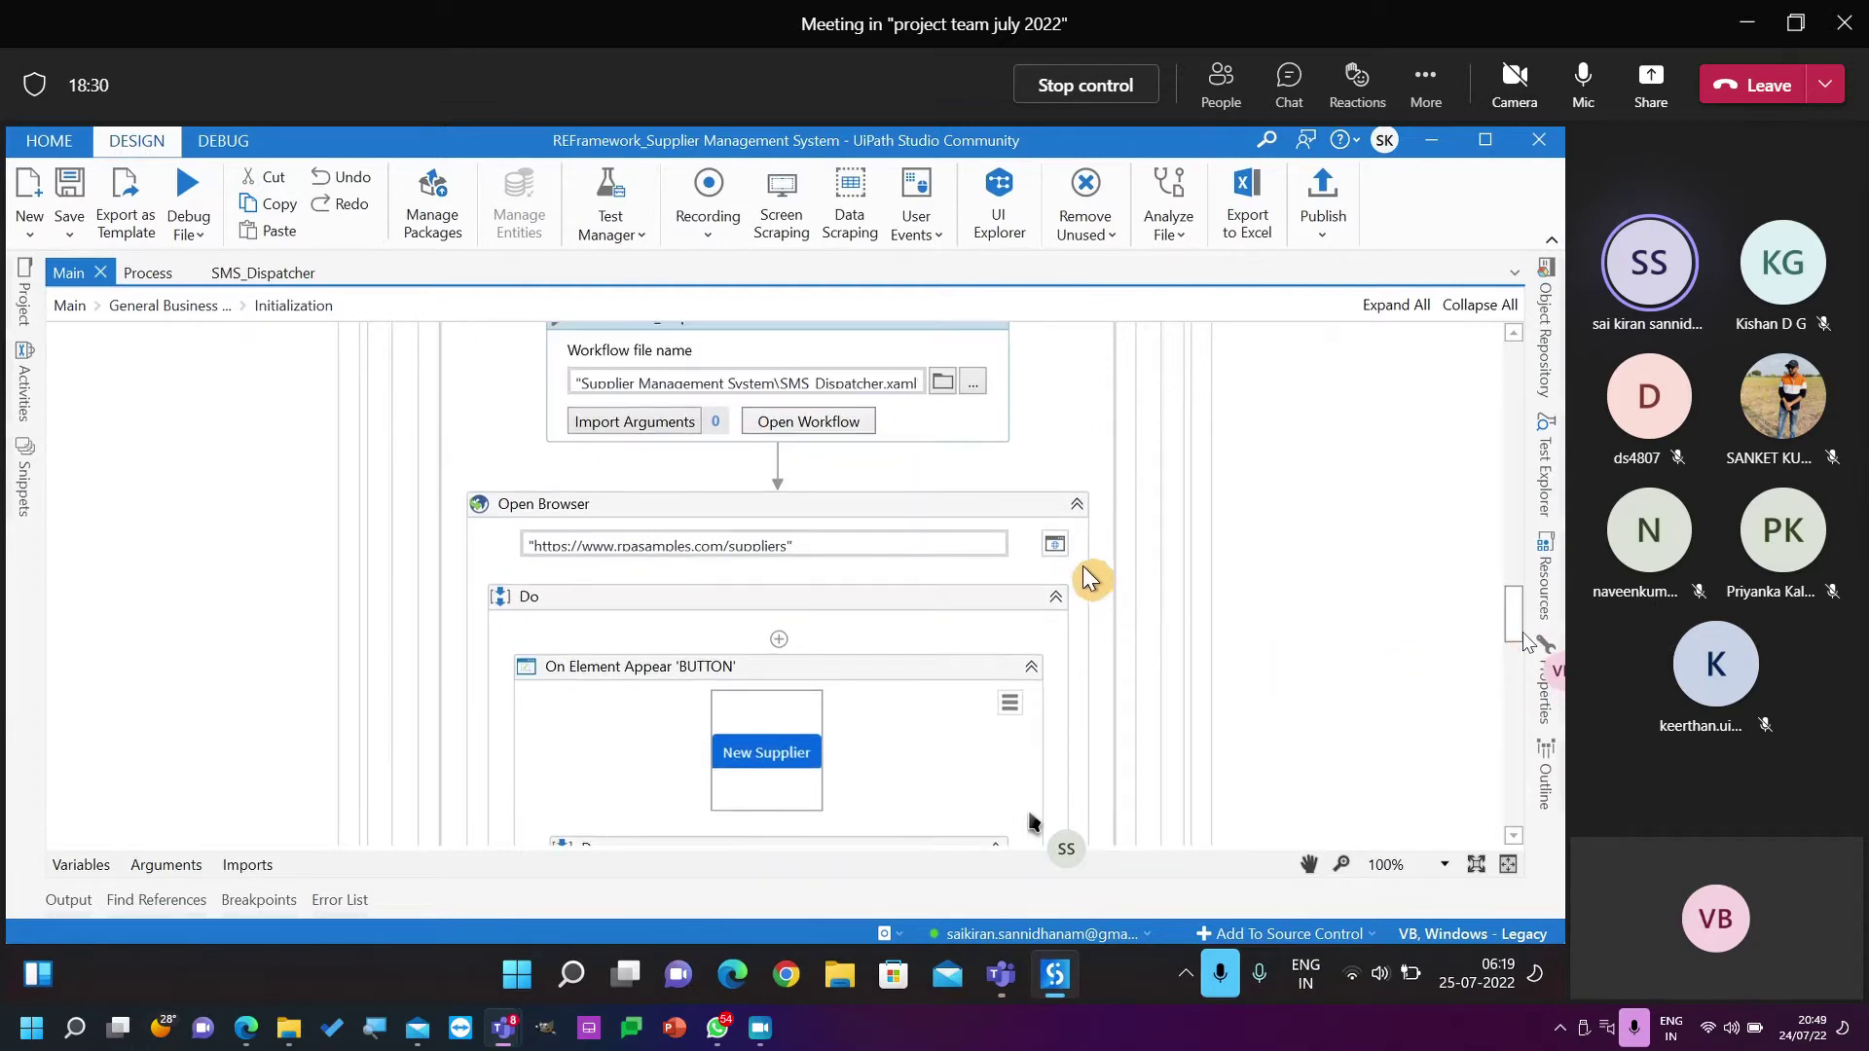
click(1077, 504)
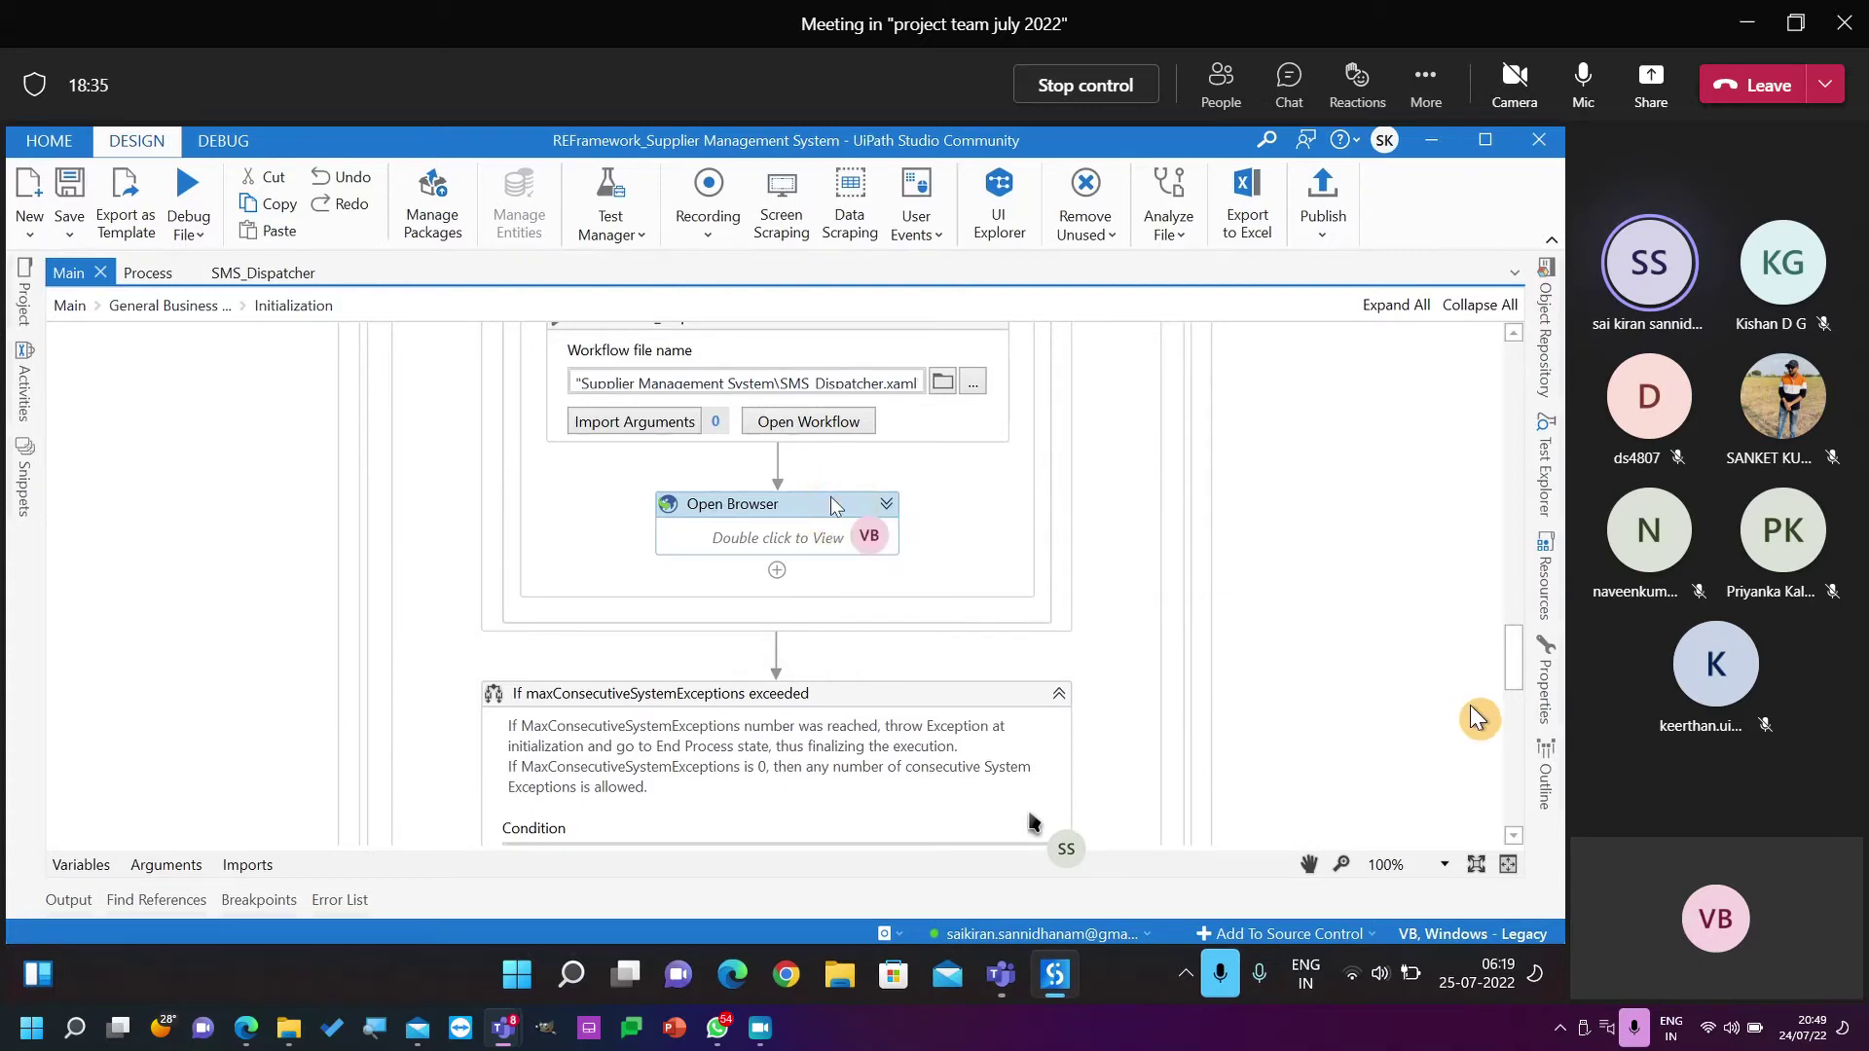
Examine the rest of the Initialization state, from the maxConsecutiveSystemExceptions check to the Invoke InitiAllApplications workflow activity.
drag(1514, 678, 1515, 692)
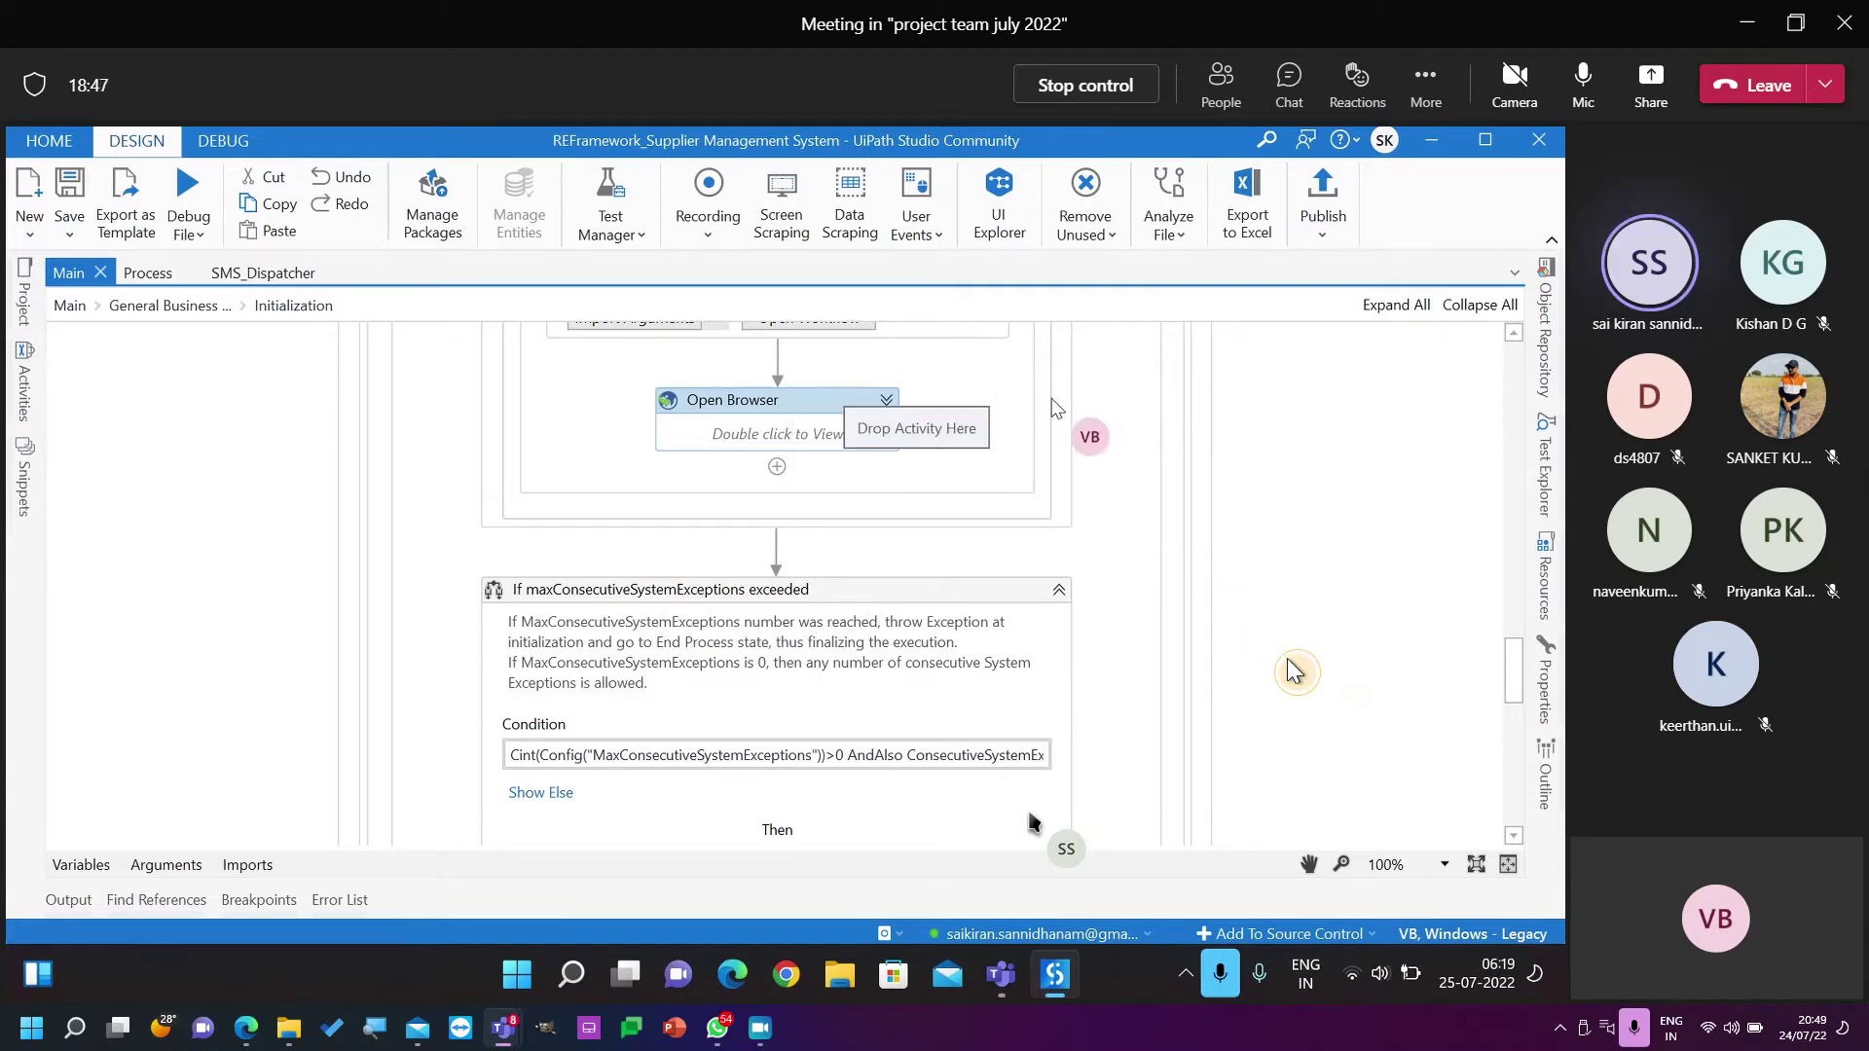
click(1429, 650)
drag(1521, 679, 1525, 725)
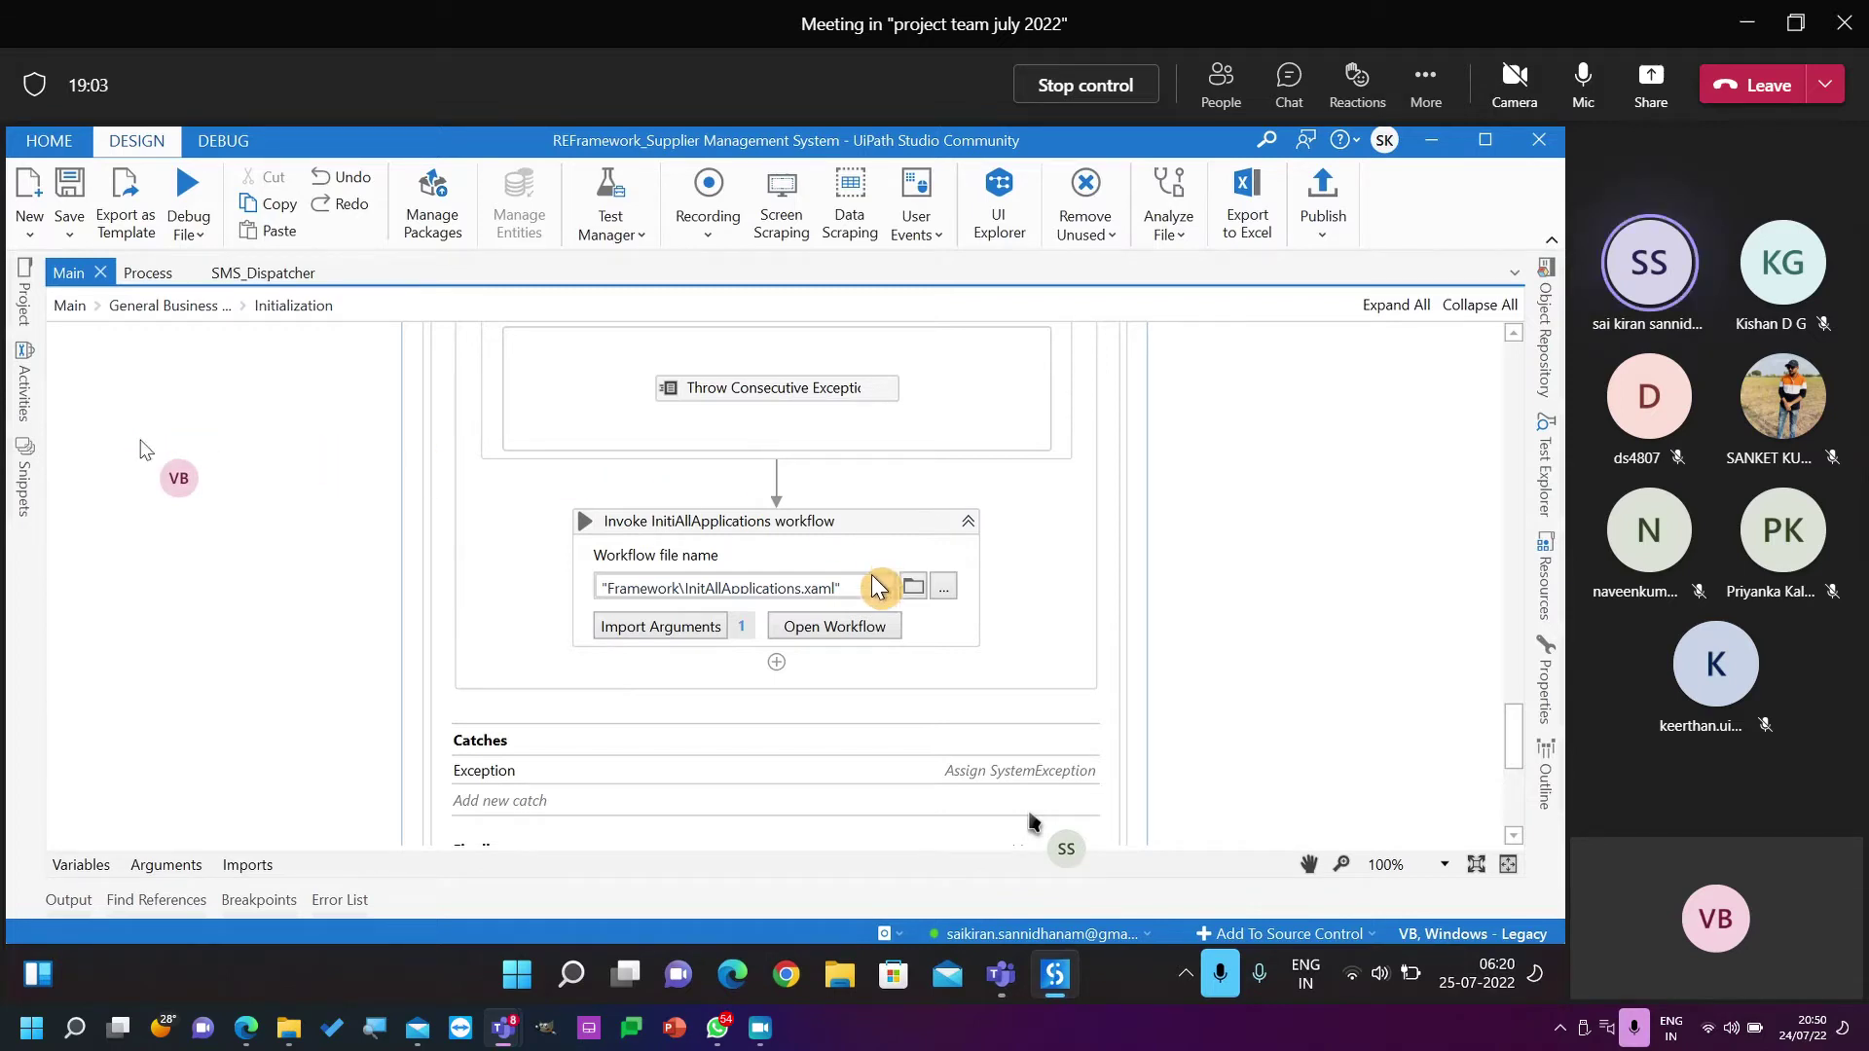
click(944, 631)
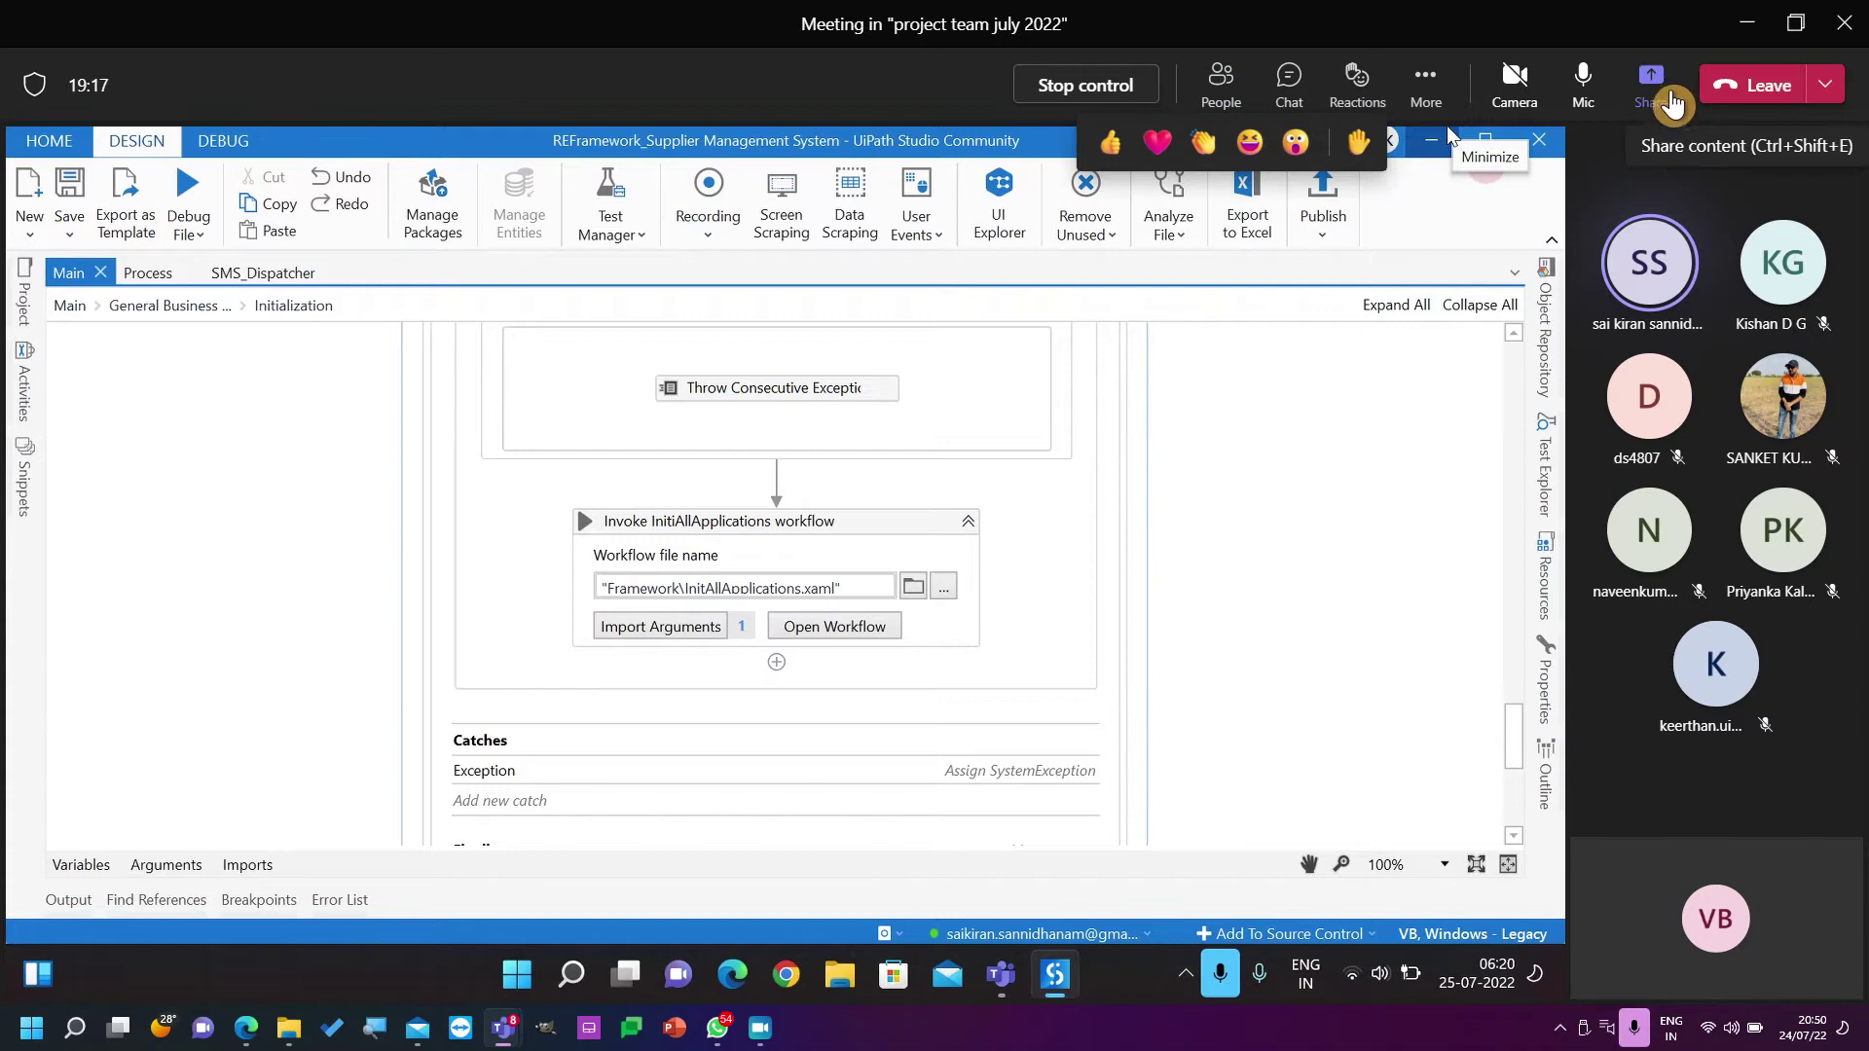
Share the whole screen in the meeting and maximize the Teams window showing TeamNotes.docx.
click(1643, 117)
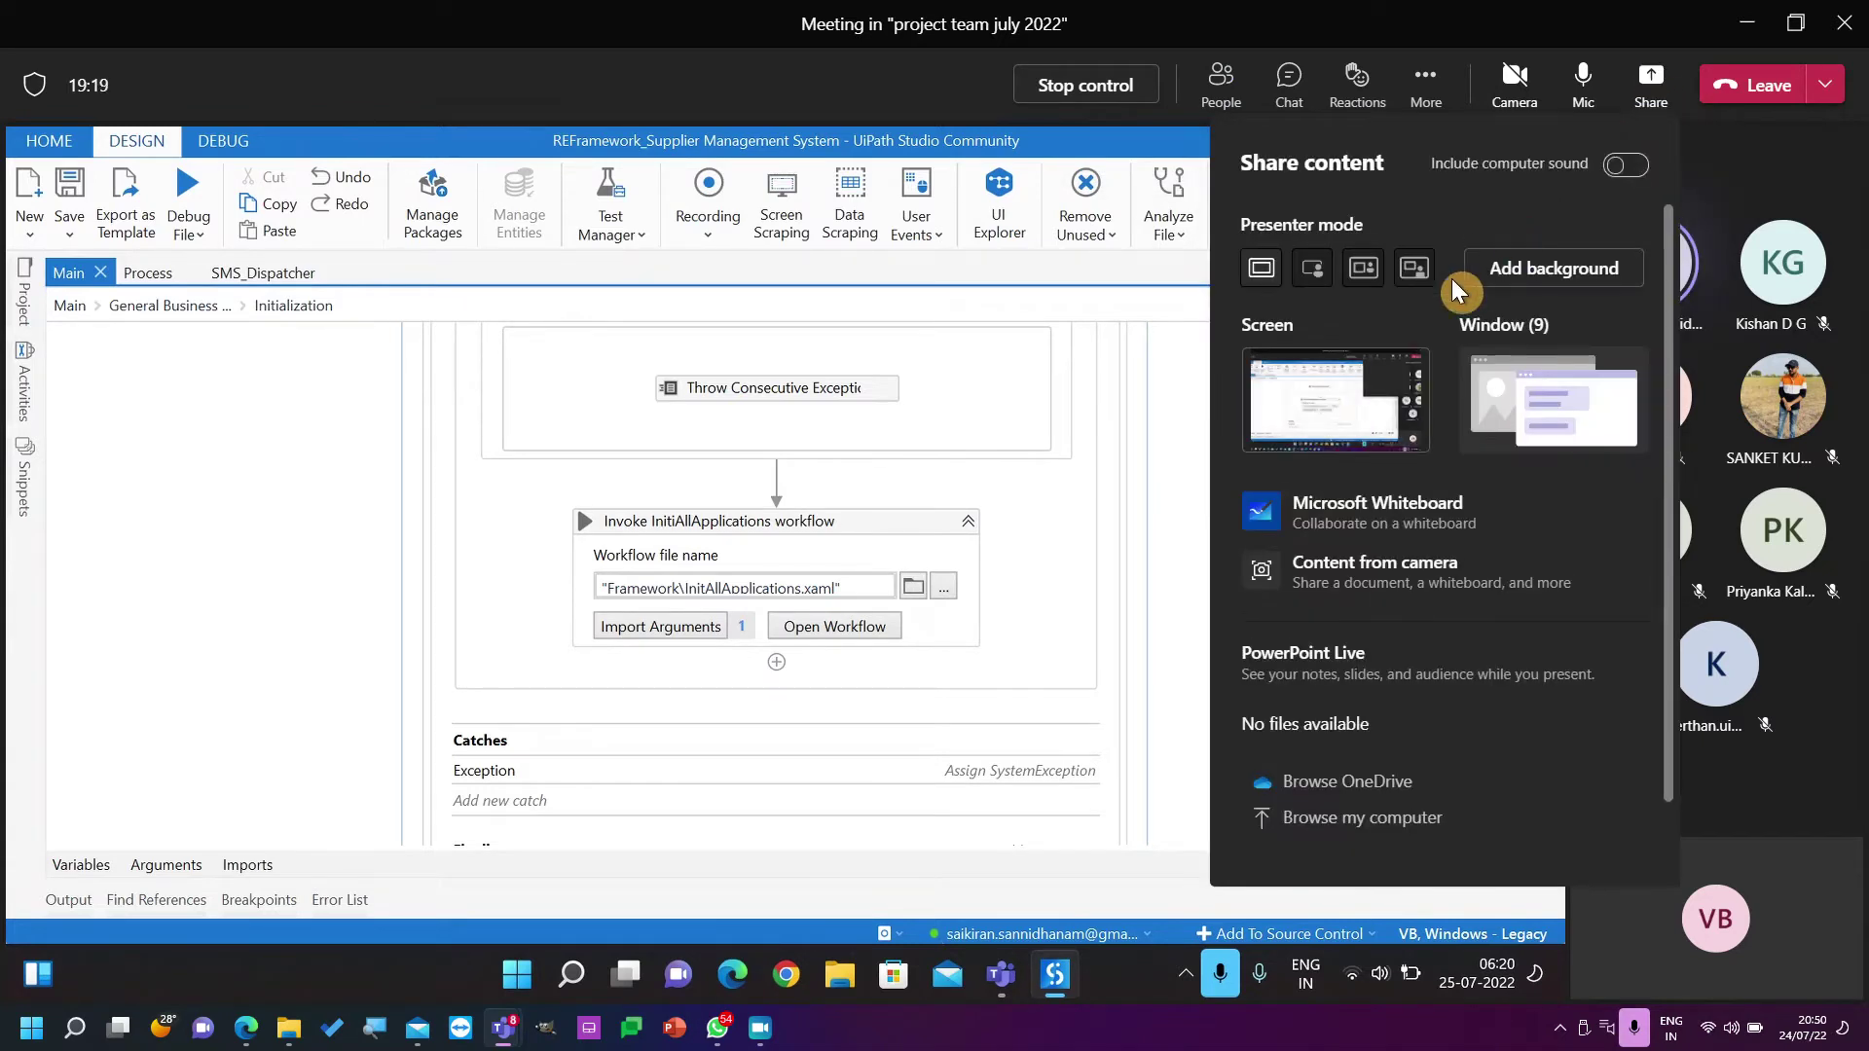
click(1321, 409)
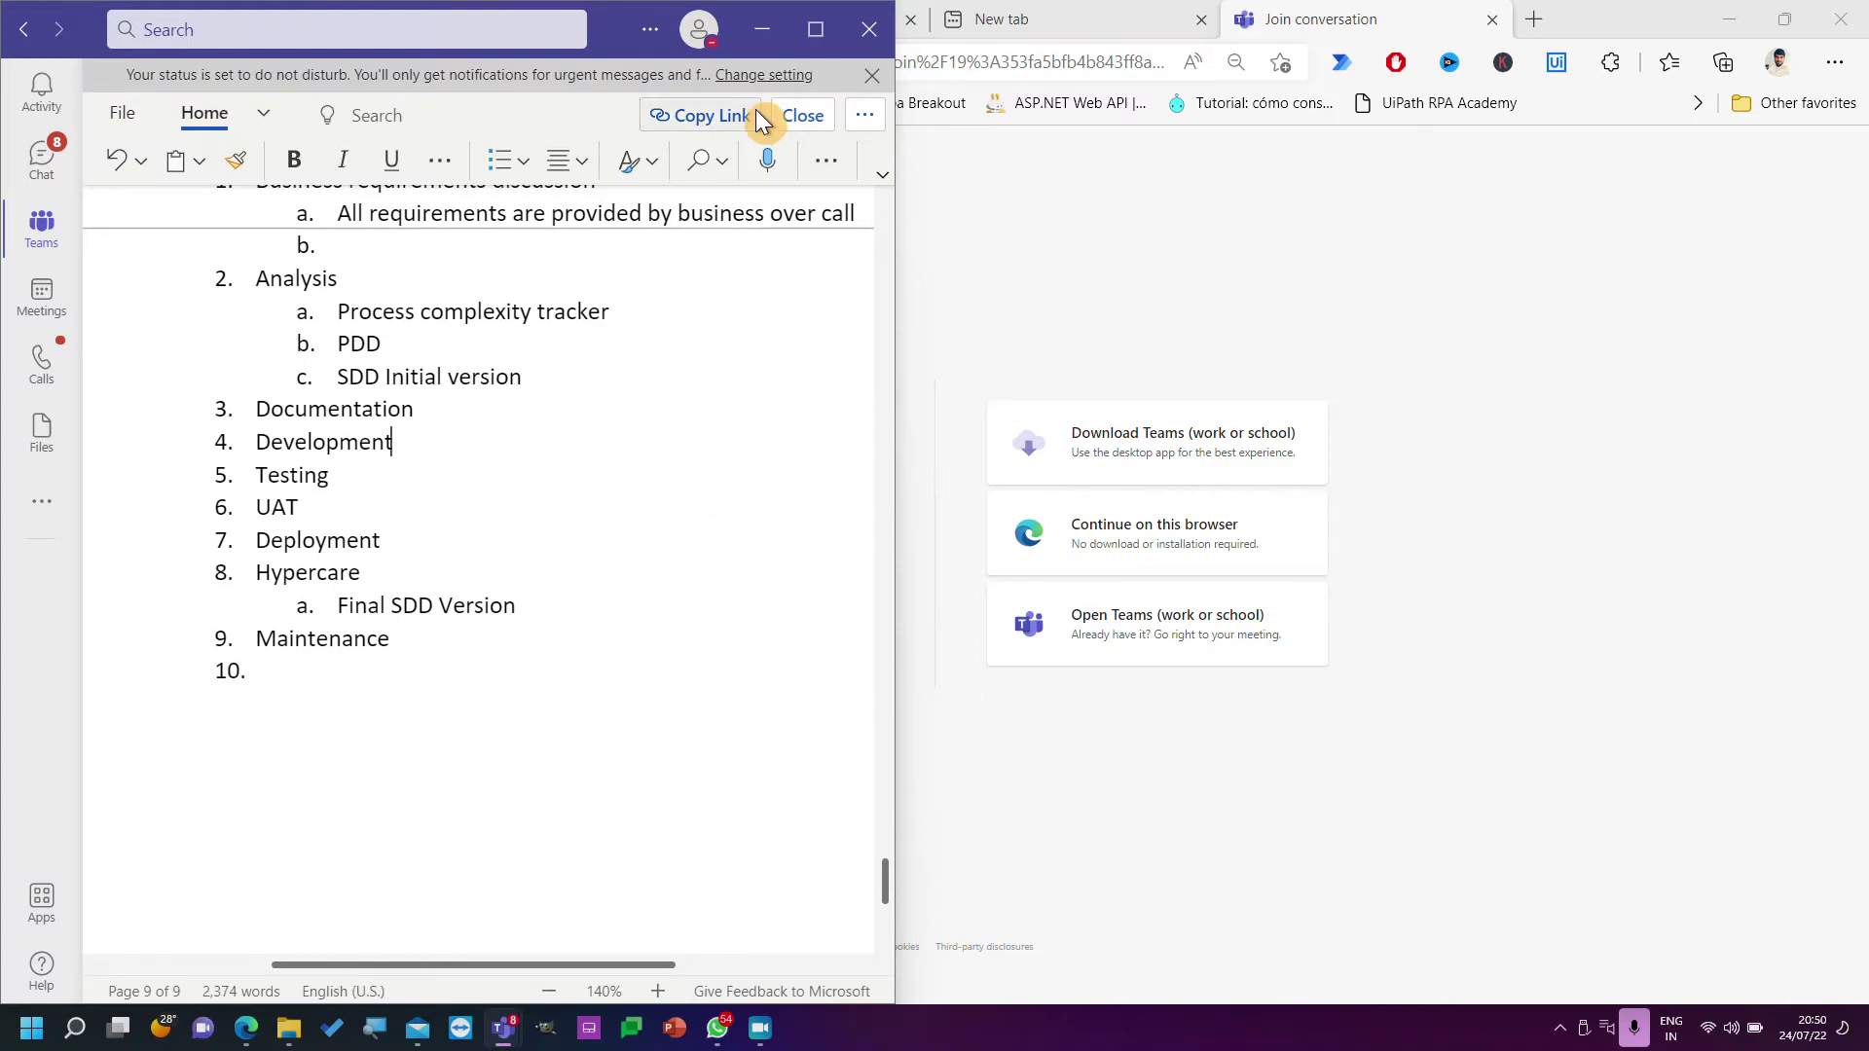
click(803, 43)
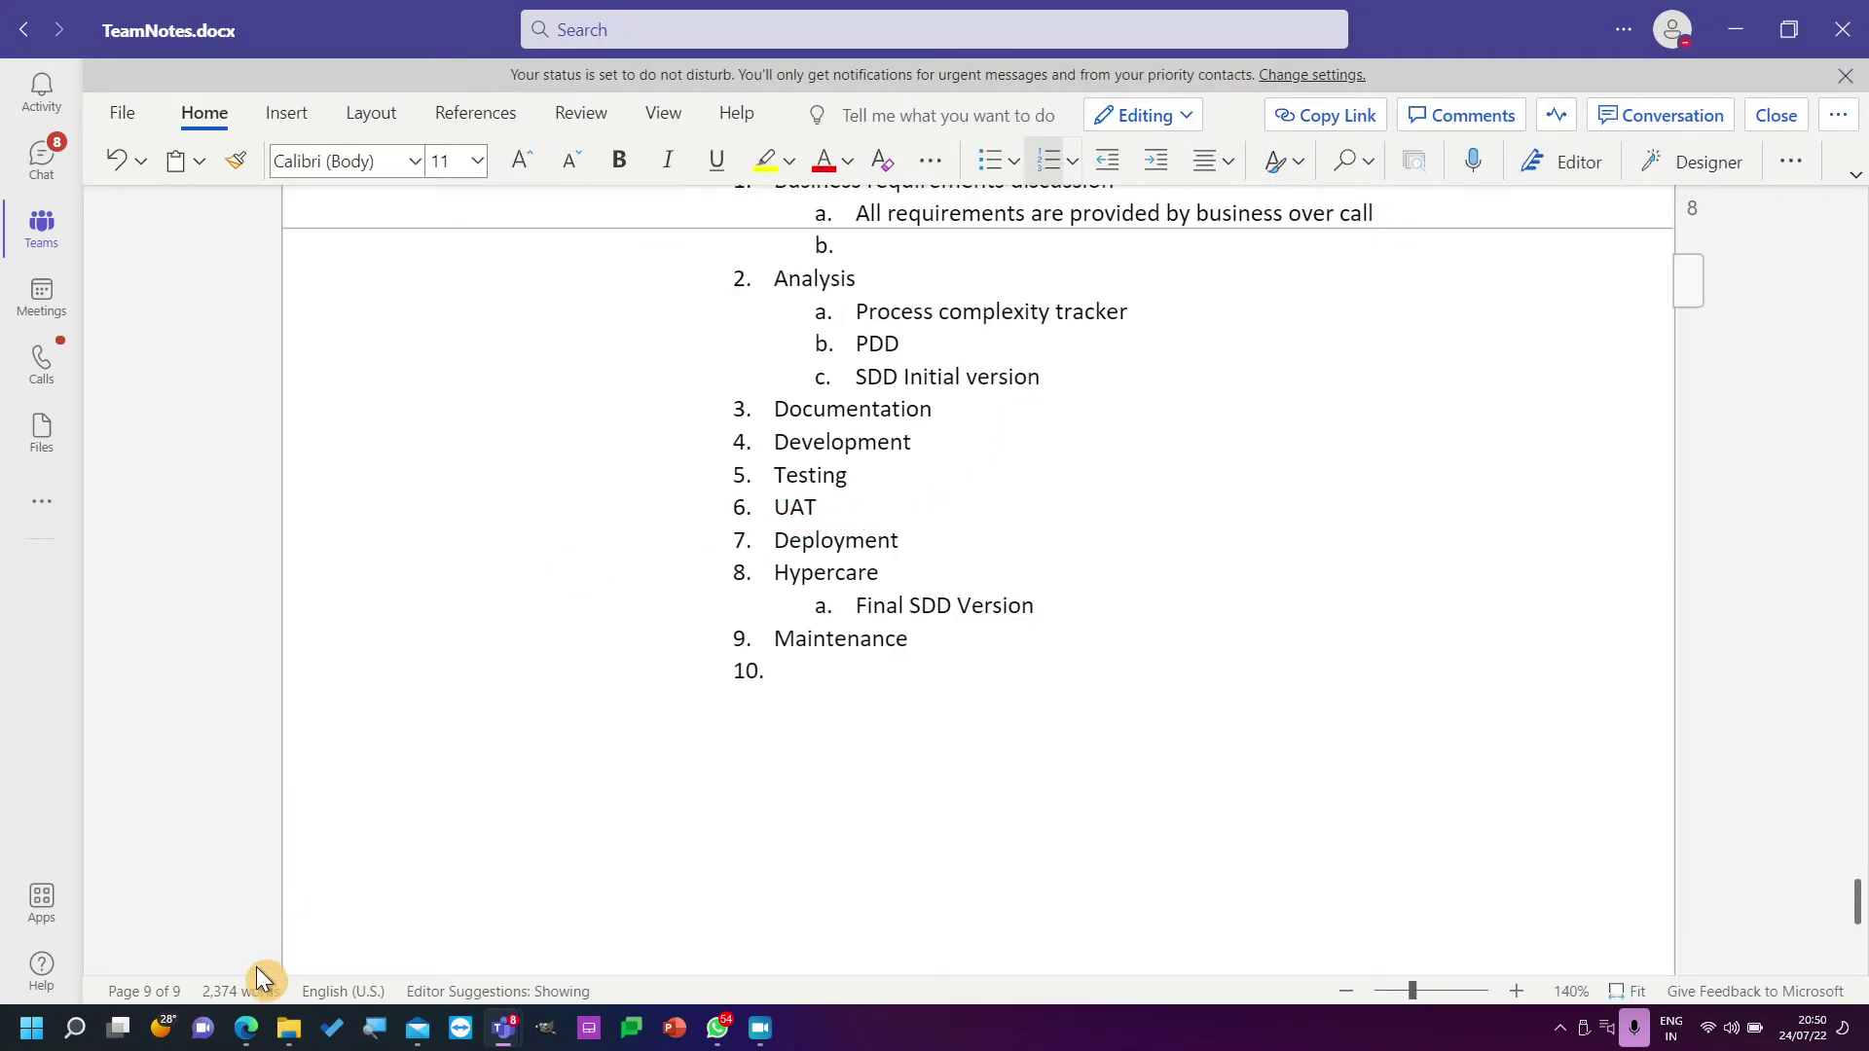
Switch to the Edge window with the Join conversation page and search the web for "process complexity example rpa".
click(247, 1028)
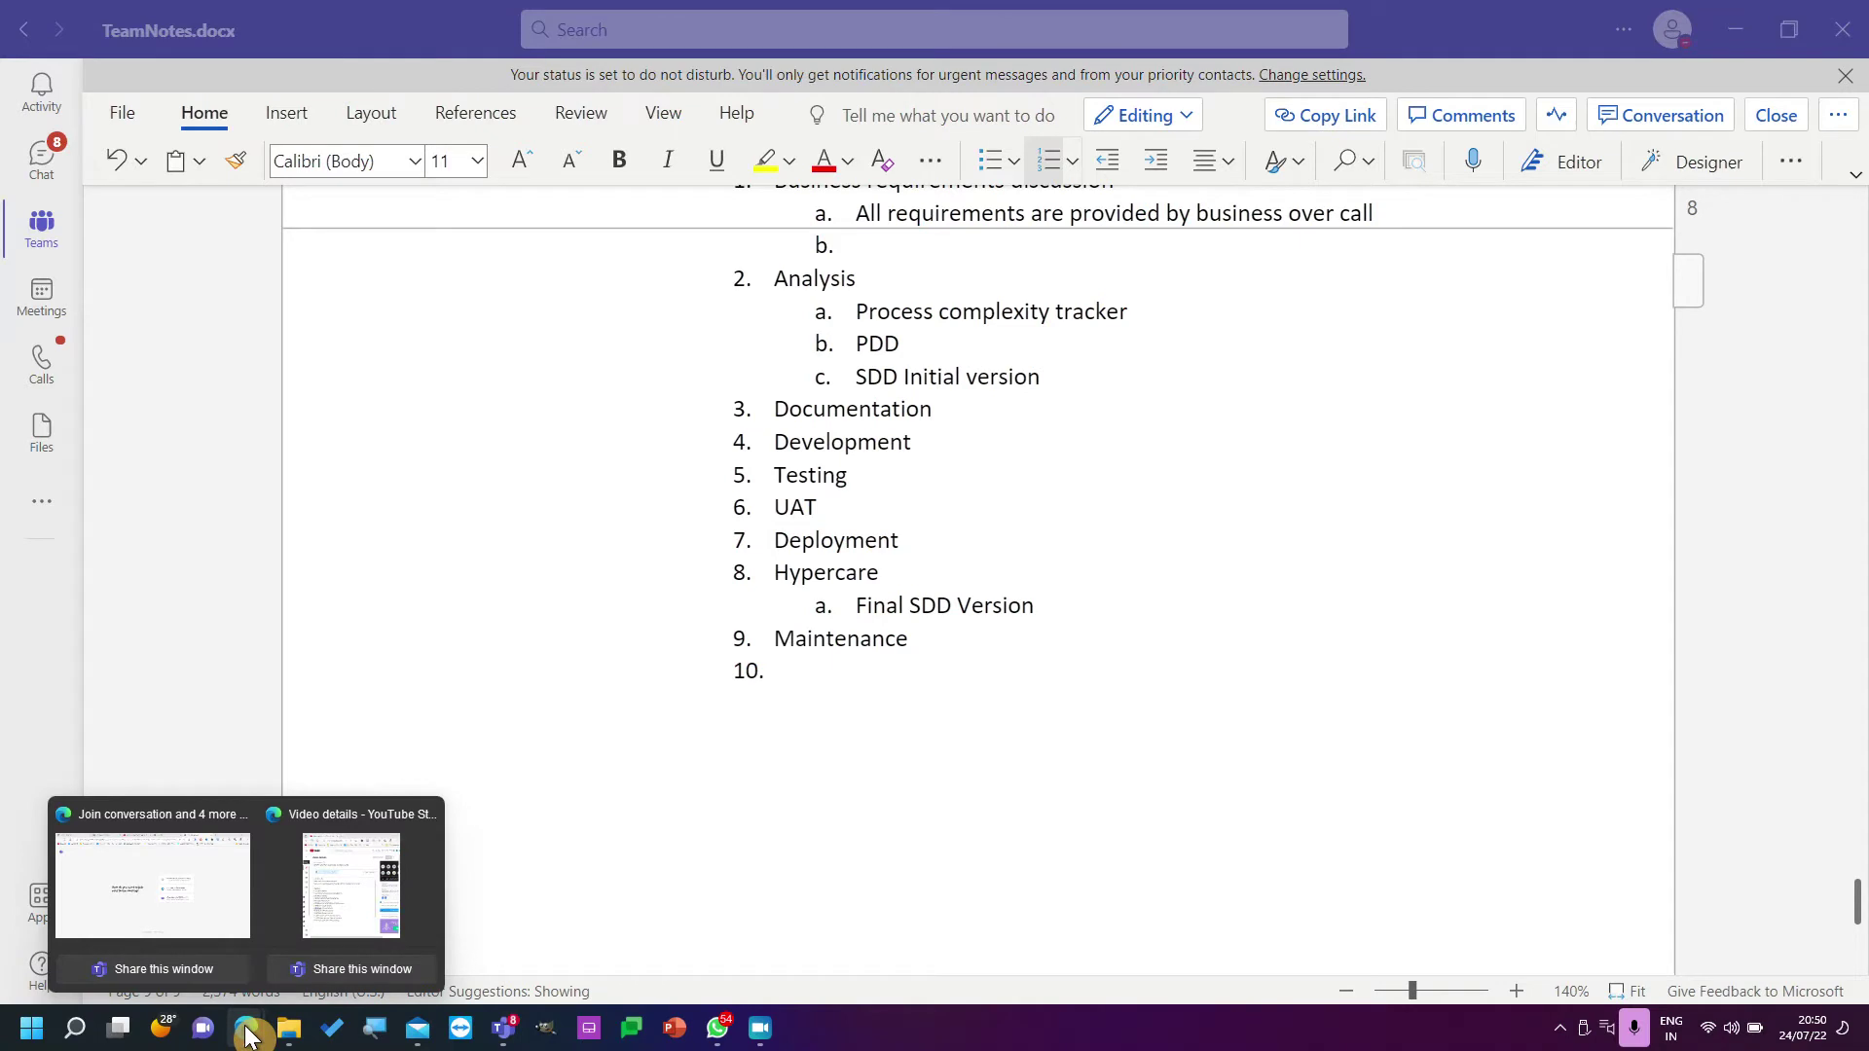
click(220, 919)
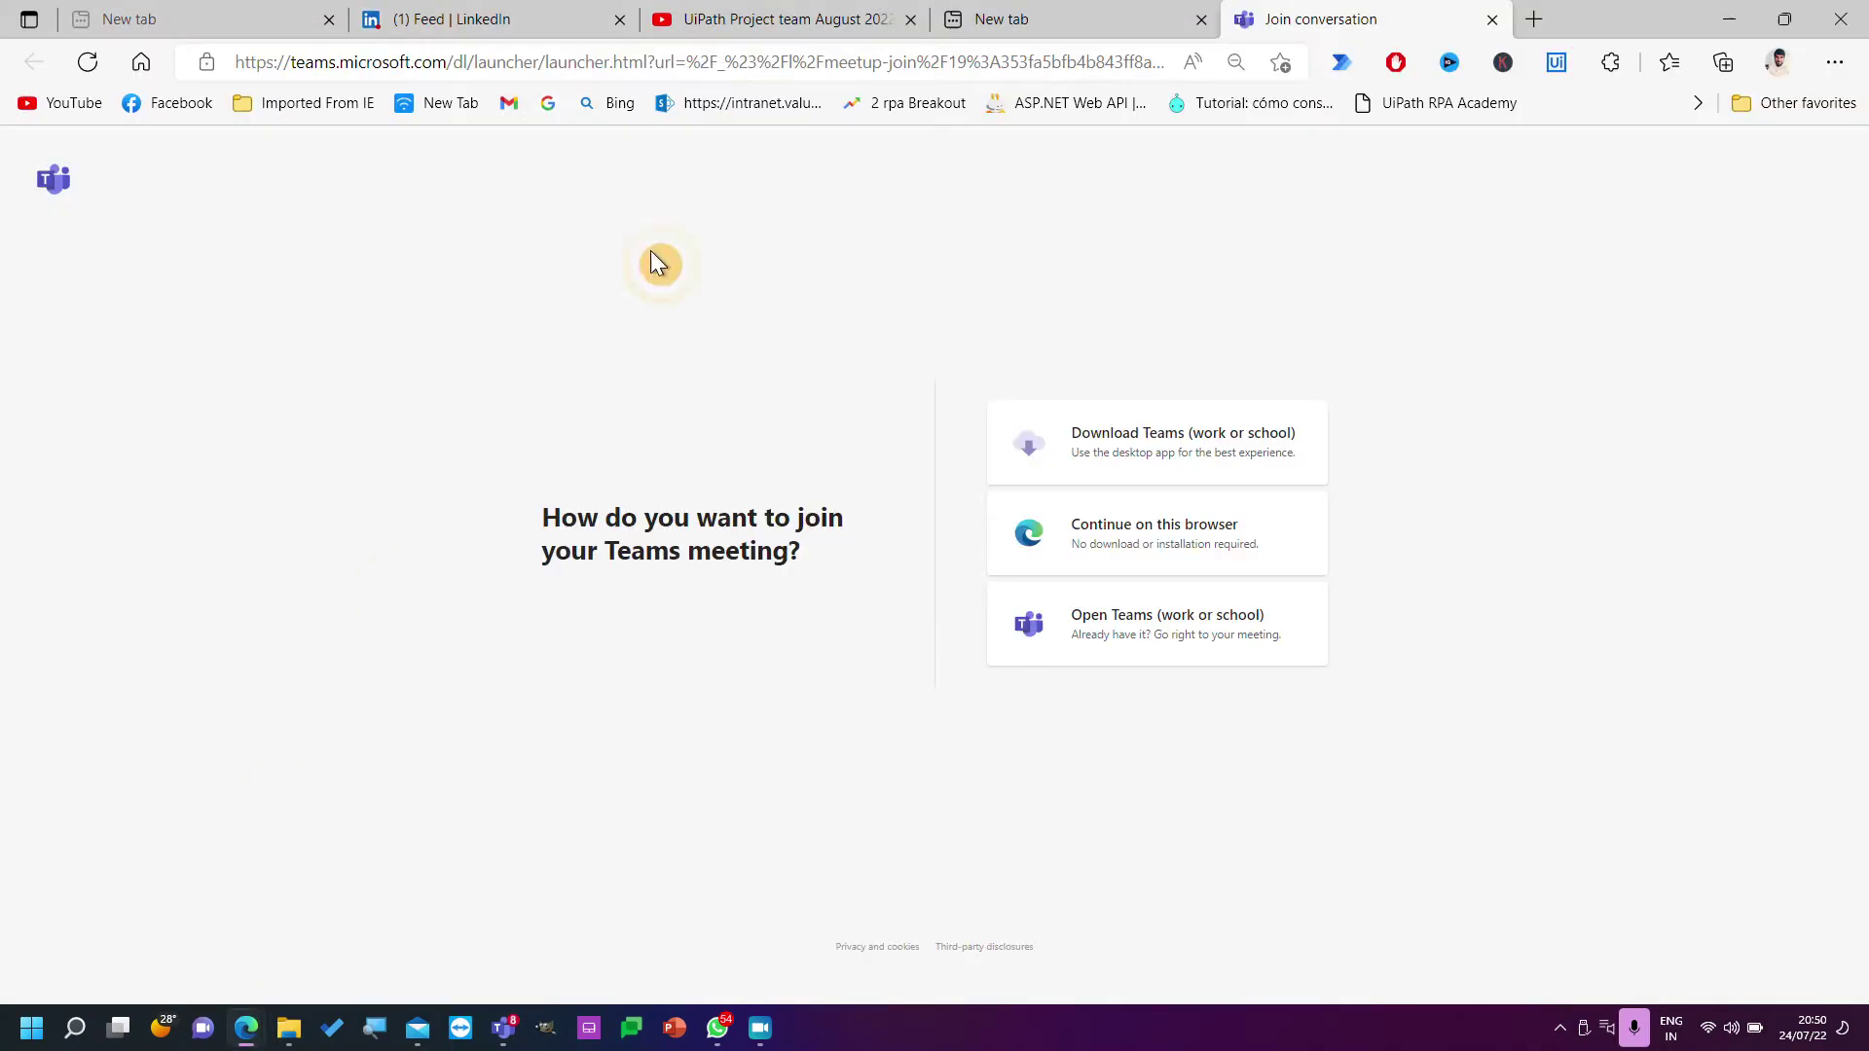
click(896, 60)
text(proc)
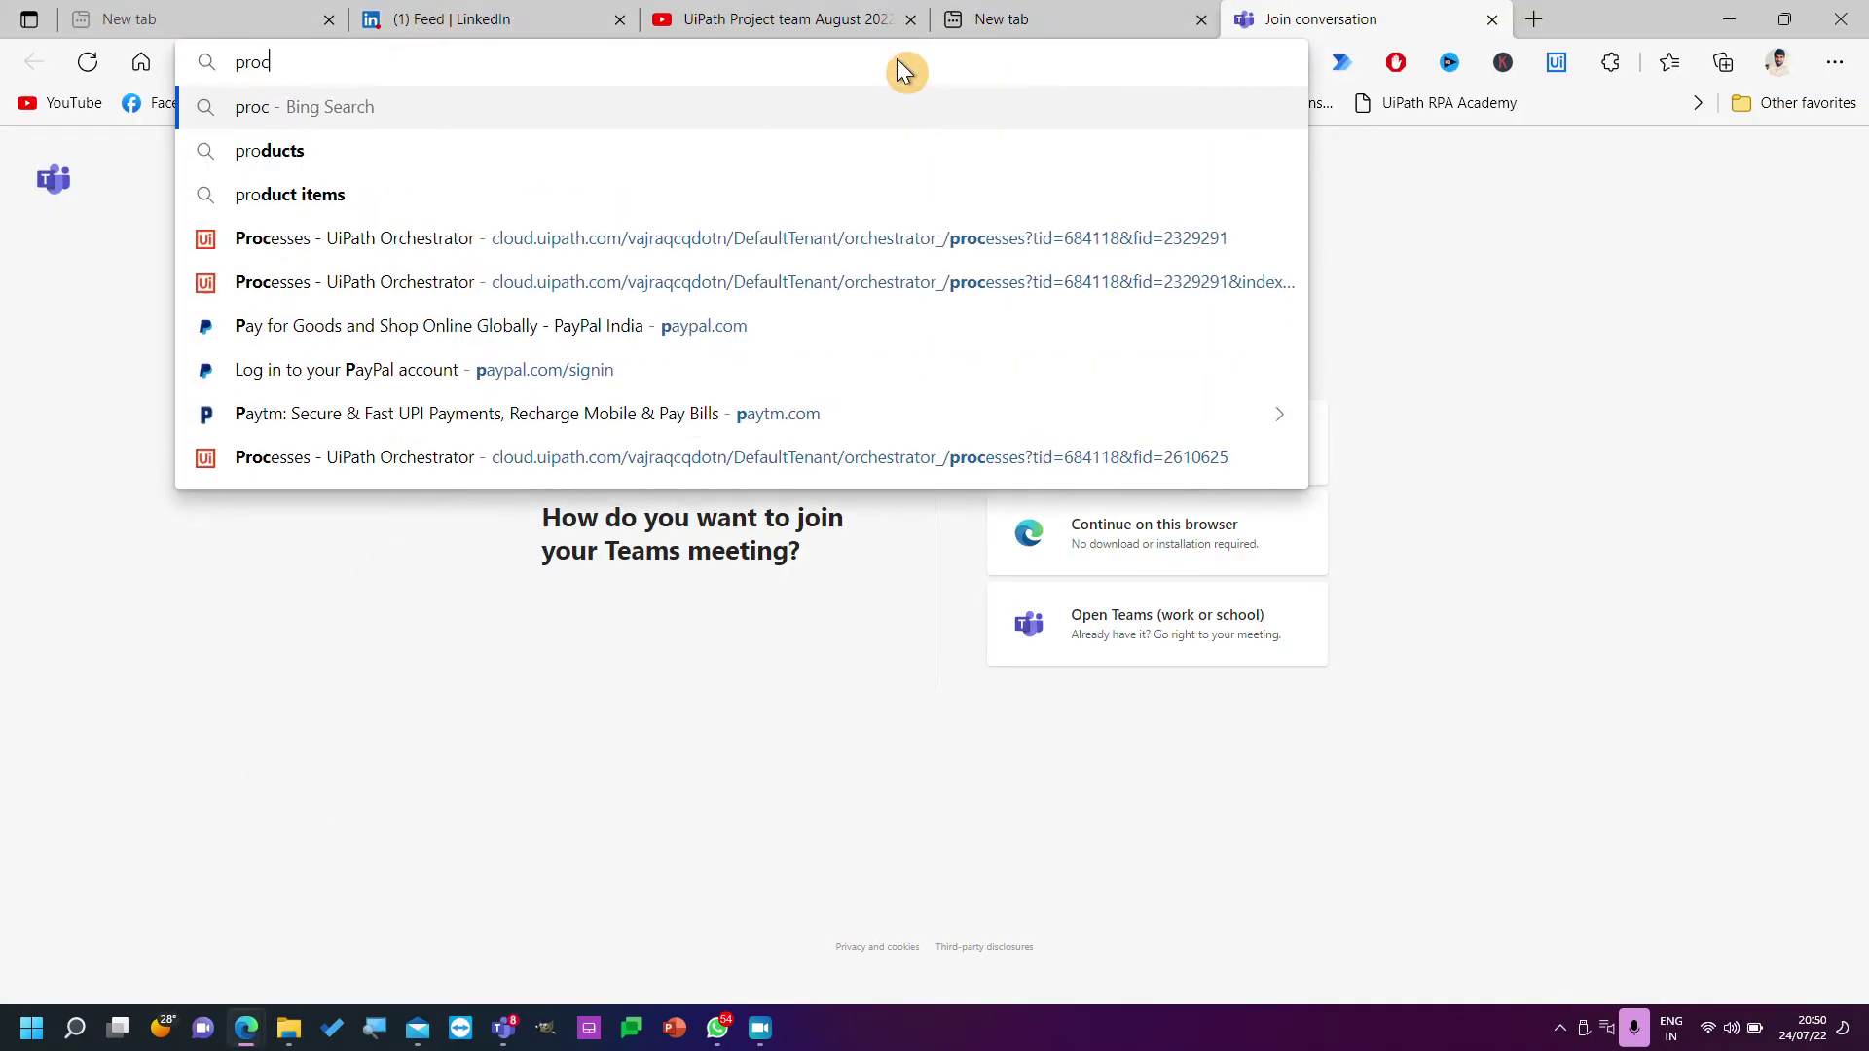
text(ess complexity)
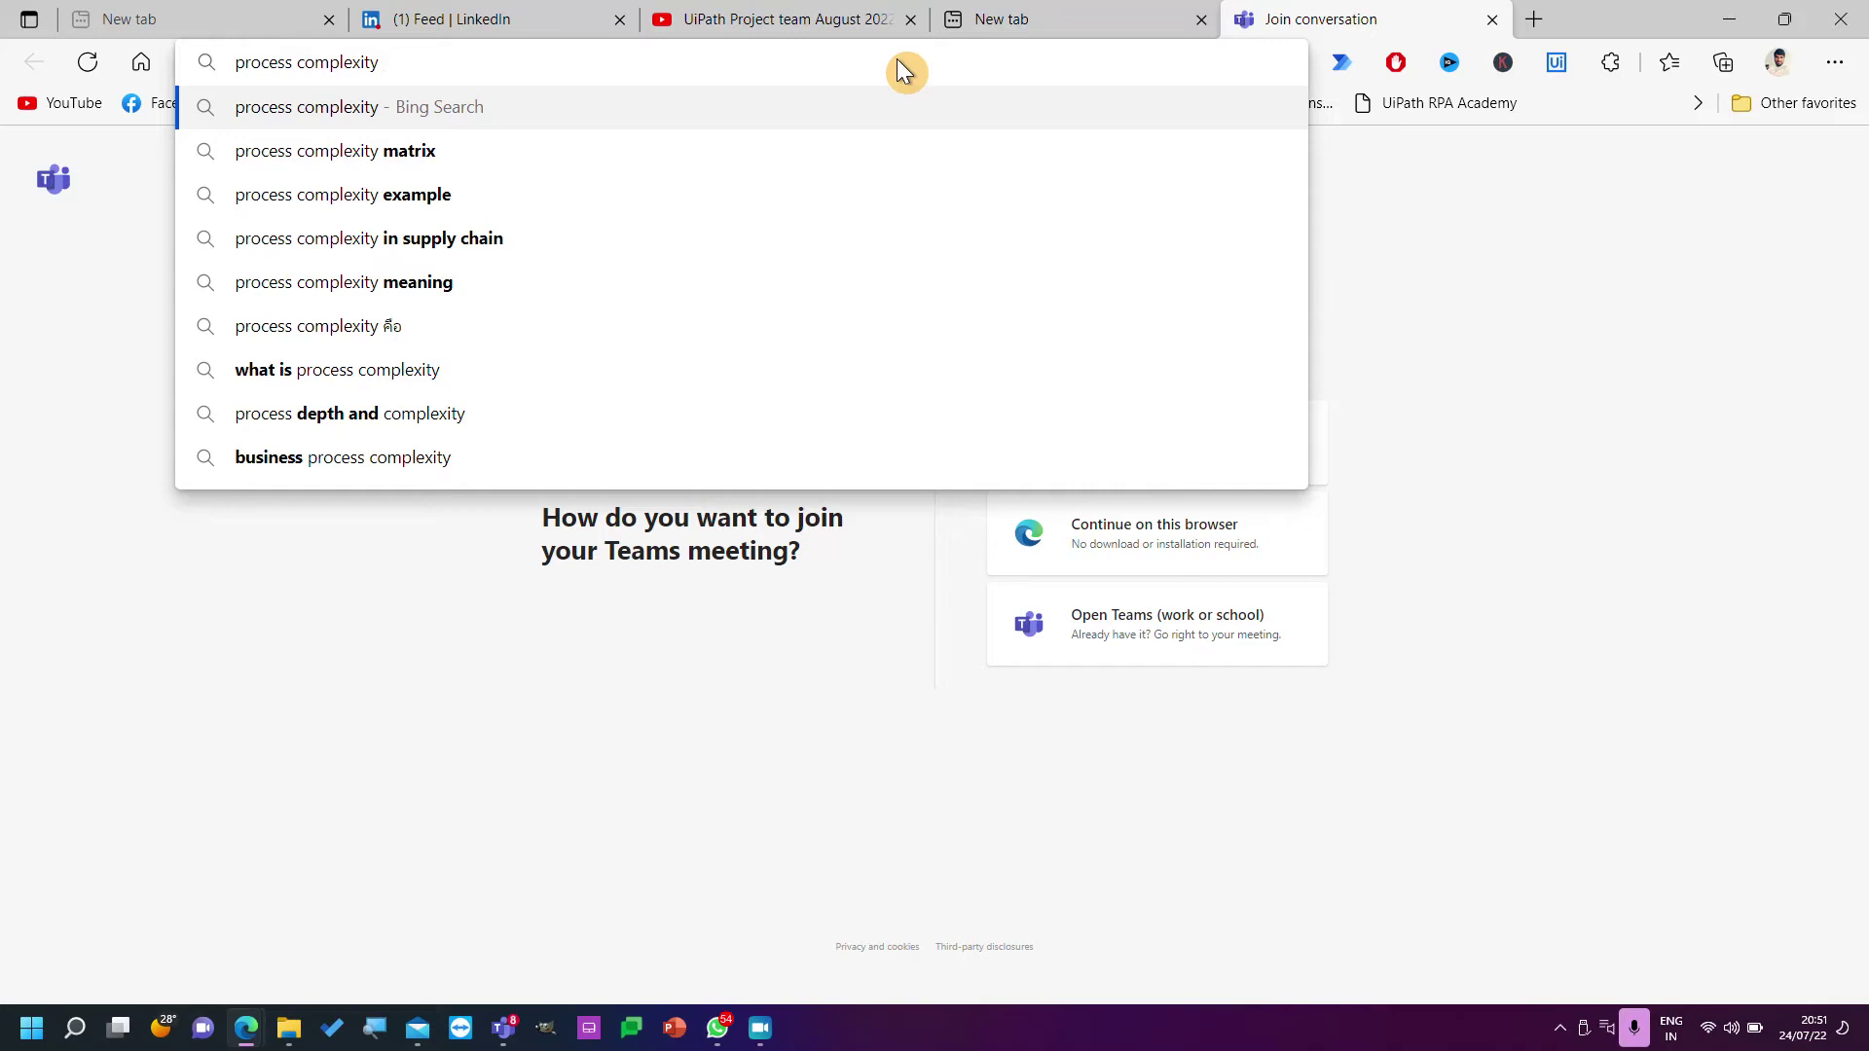
key(Down)
key(Down)
key(Up)
key(Down)
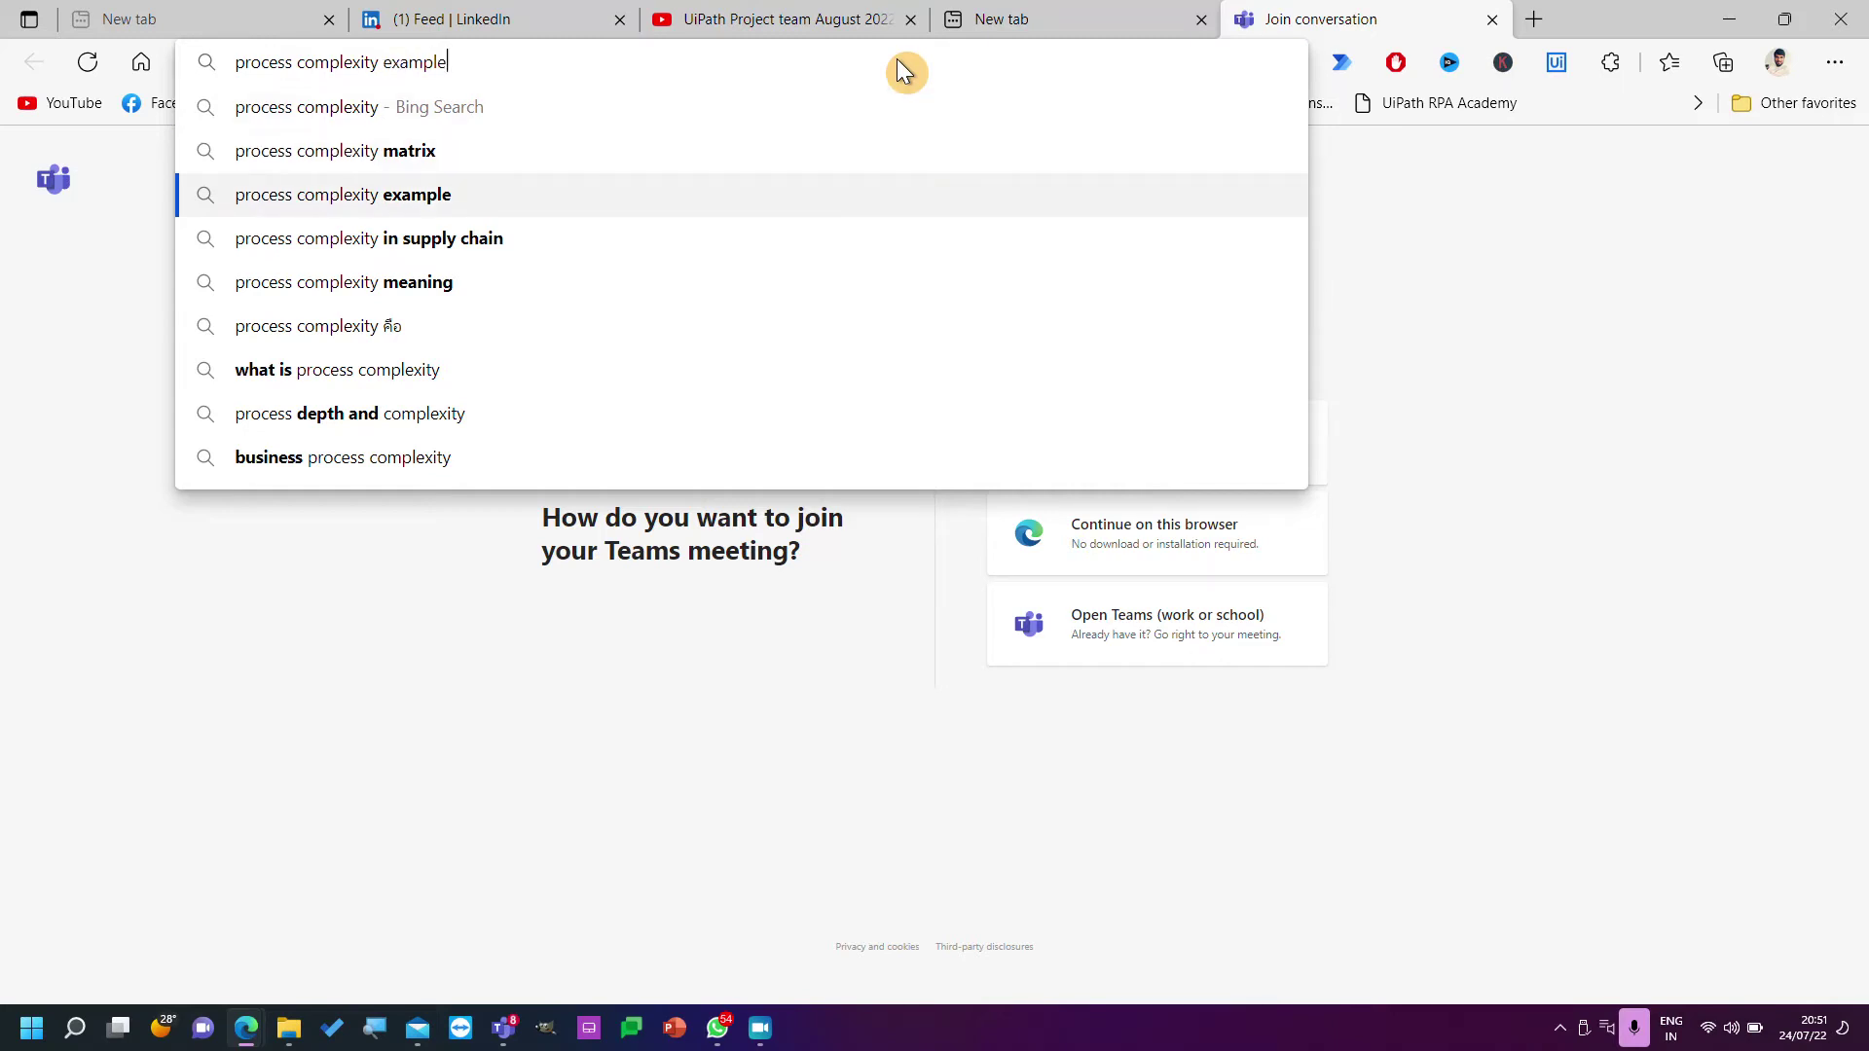
text(rpa)
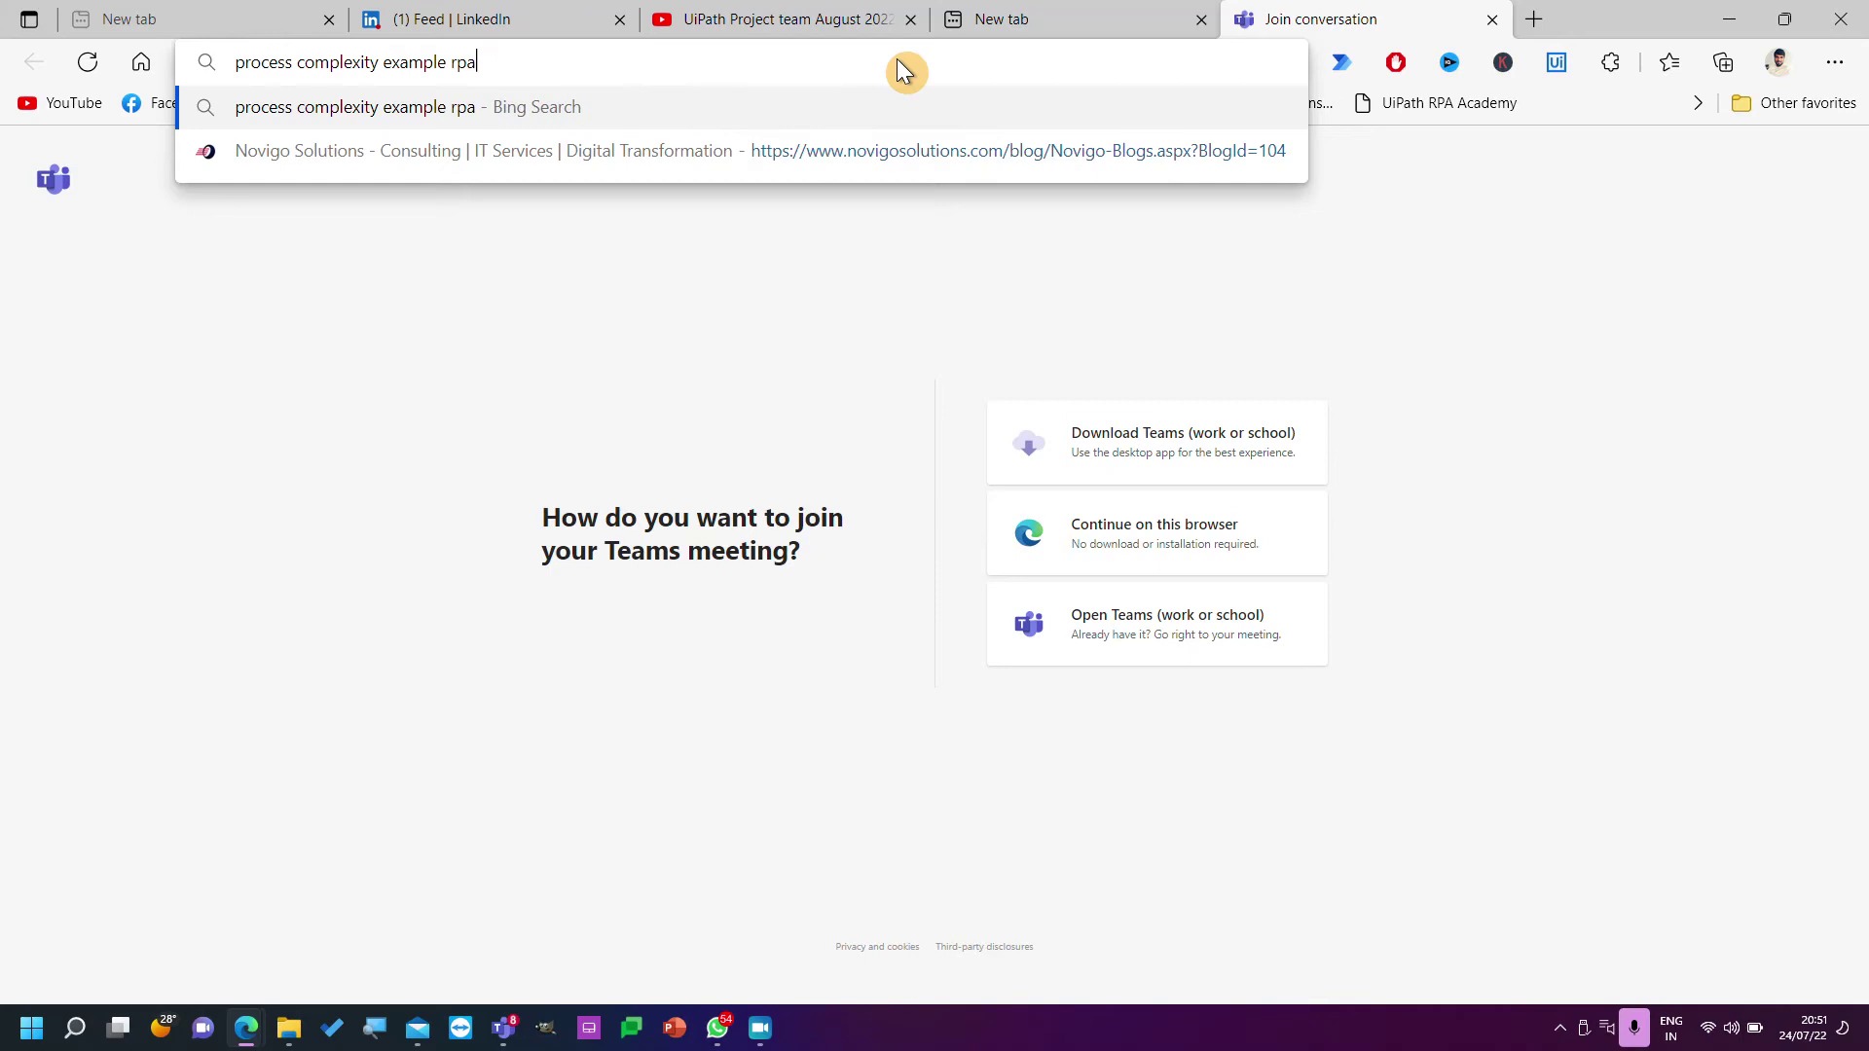
key(Return)
Look through the search results for material on RPA process complexity.
scroll(526, 659, down, 1)
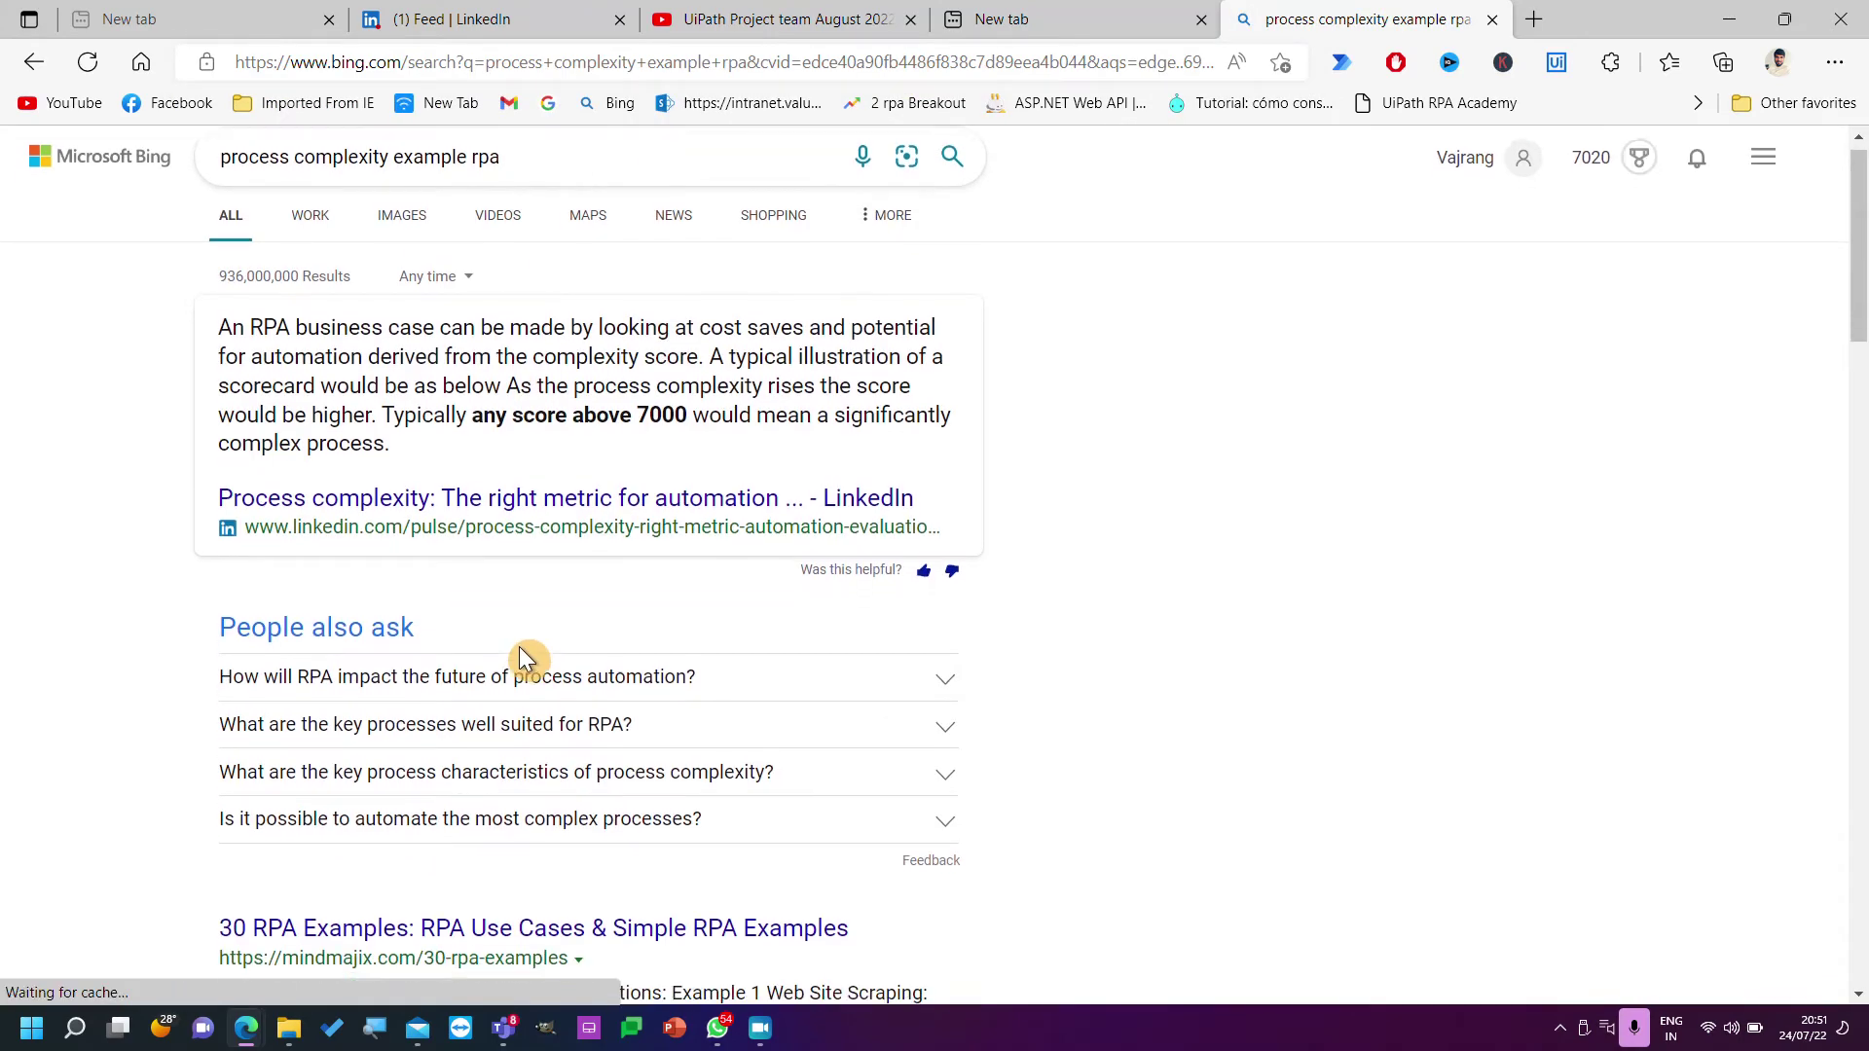
scroll(523, 659, down, 3)
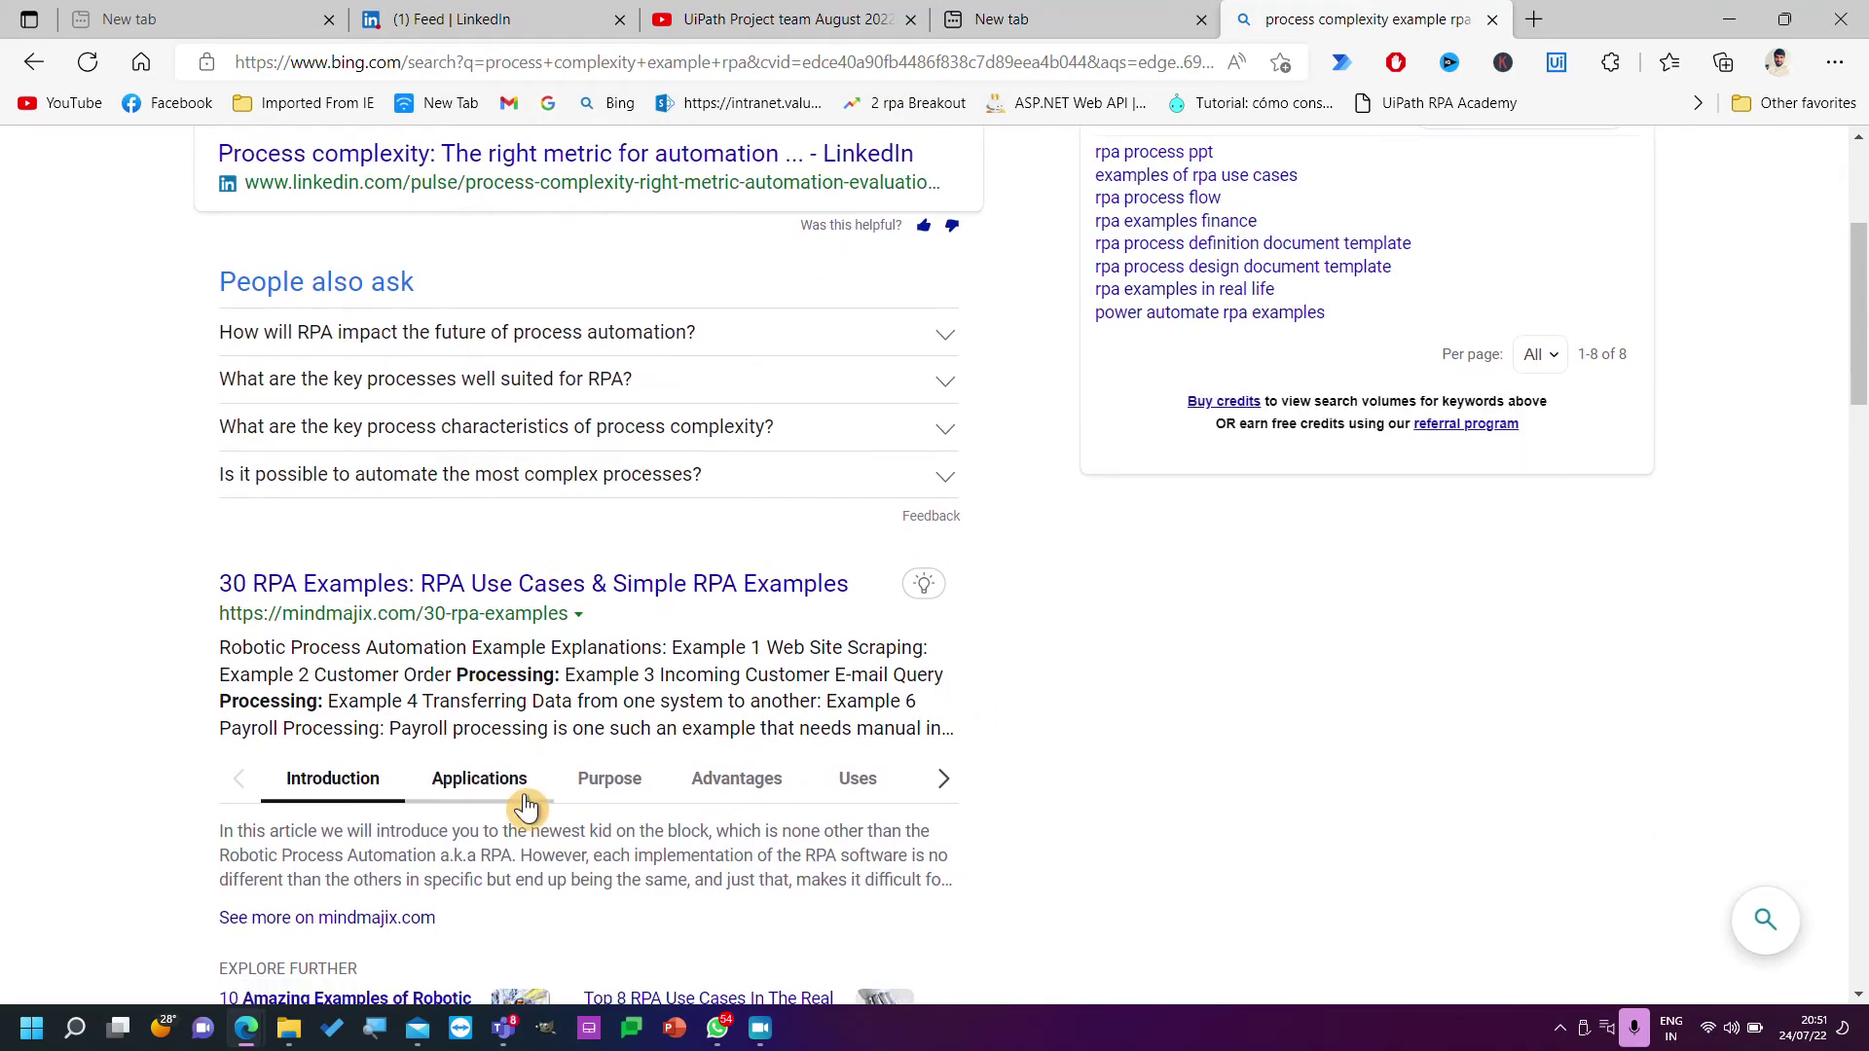
scroll(526, 806, down, 3)
scroll(526, 806, down, 9)
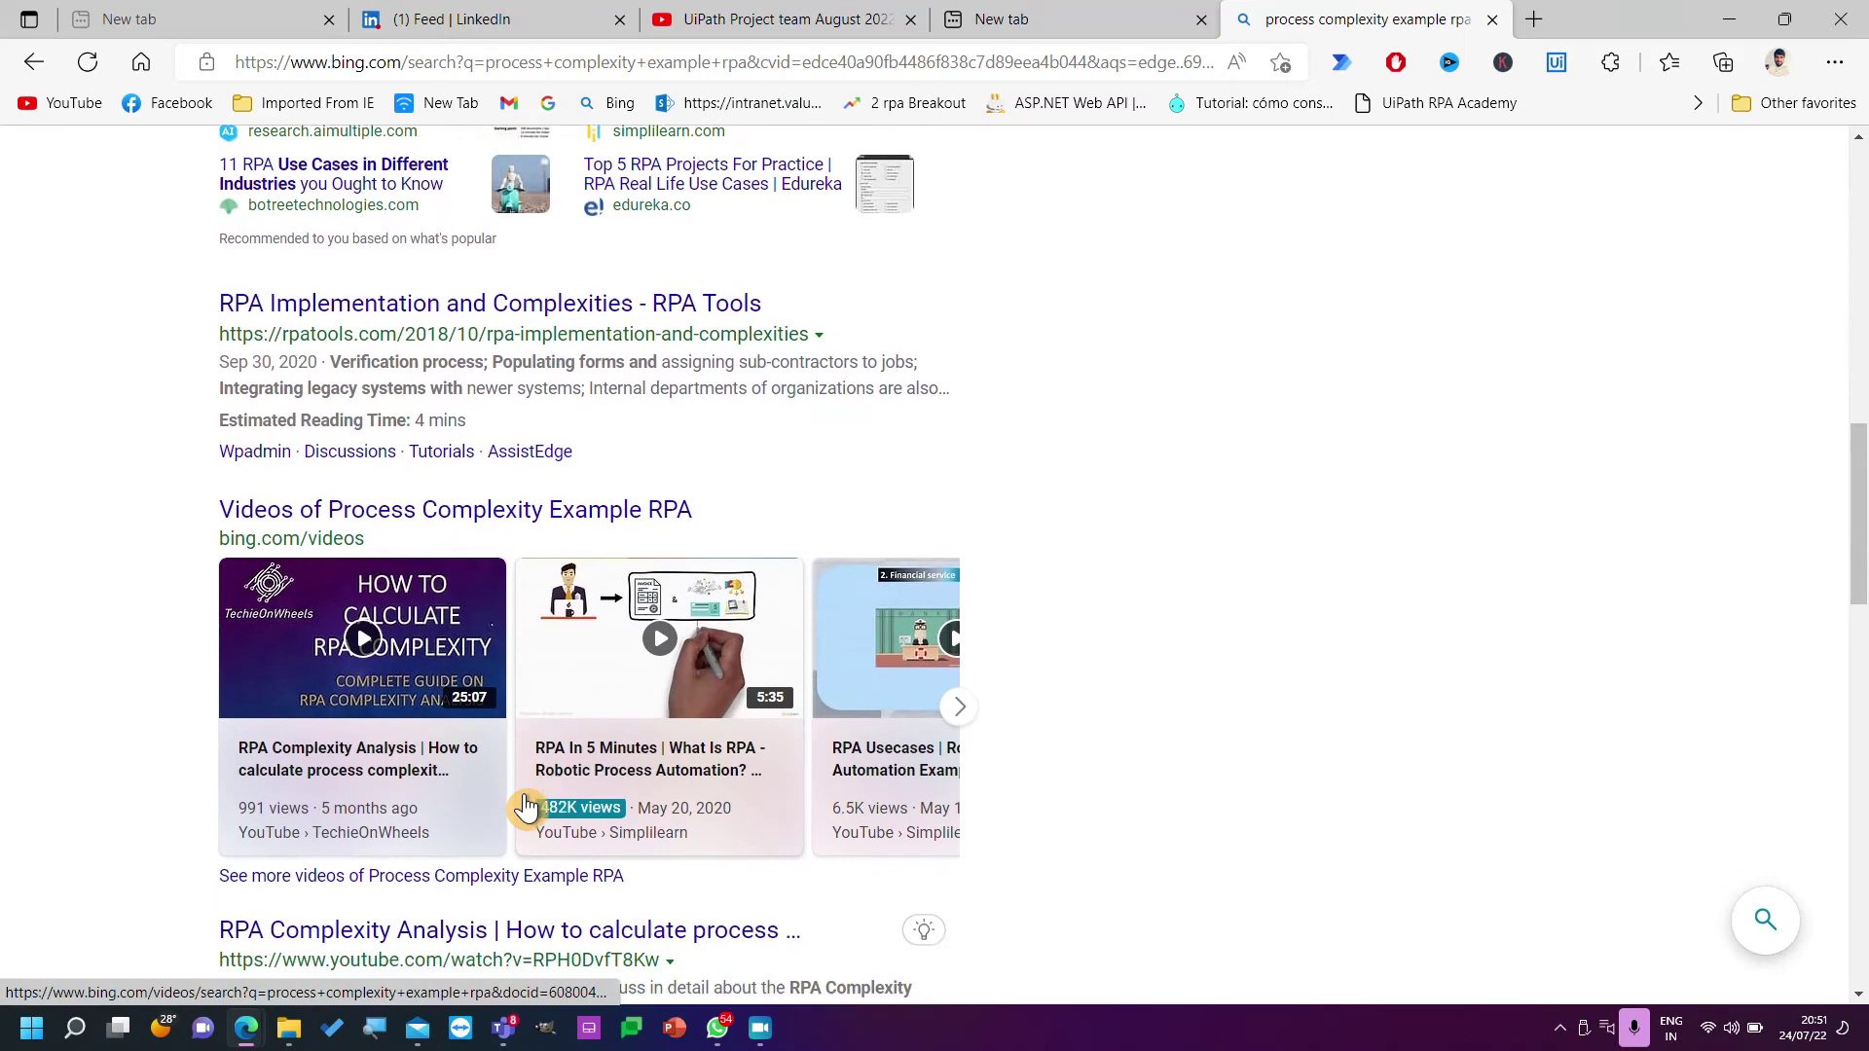
scroll(524, 806, up, 2)
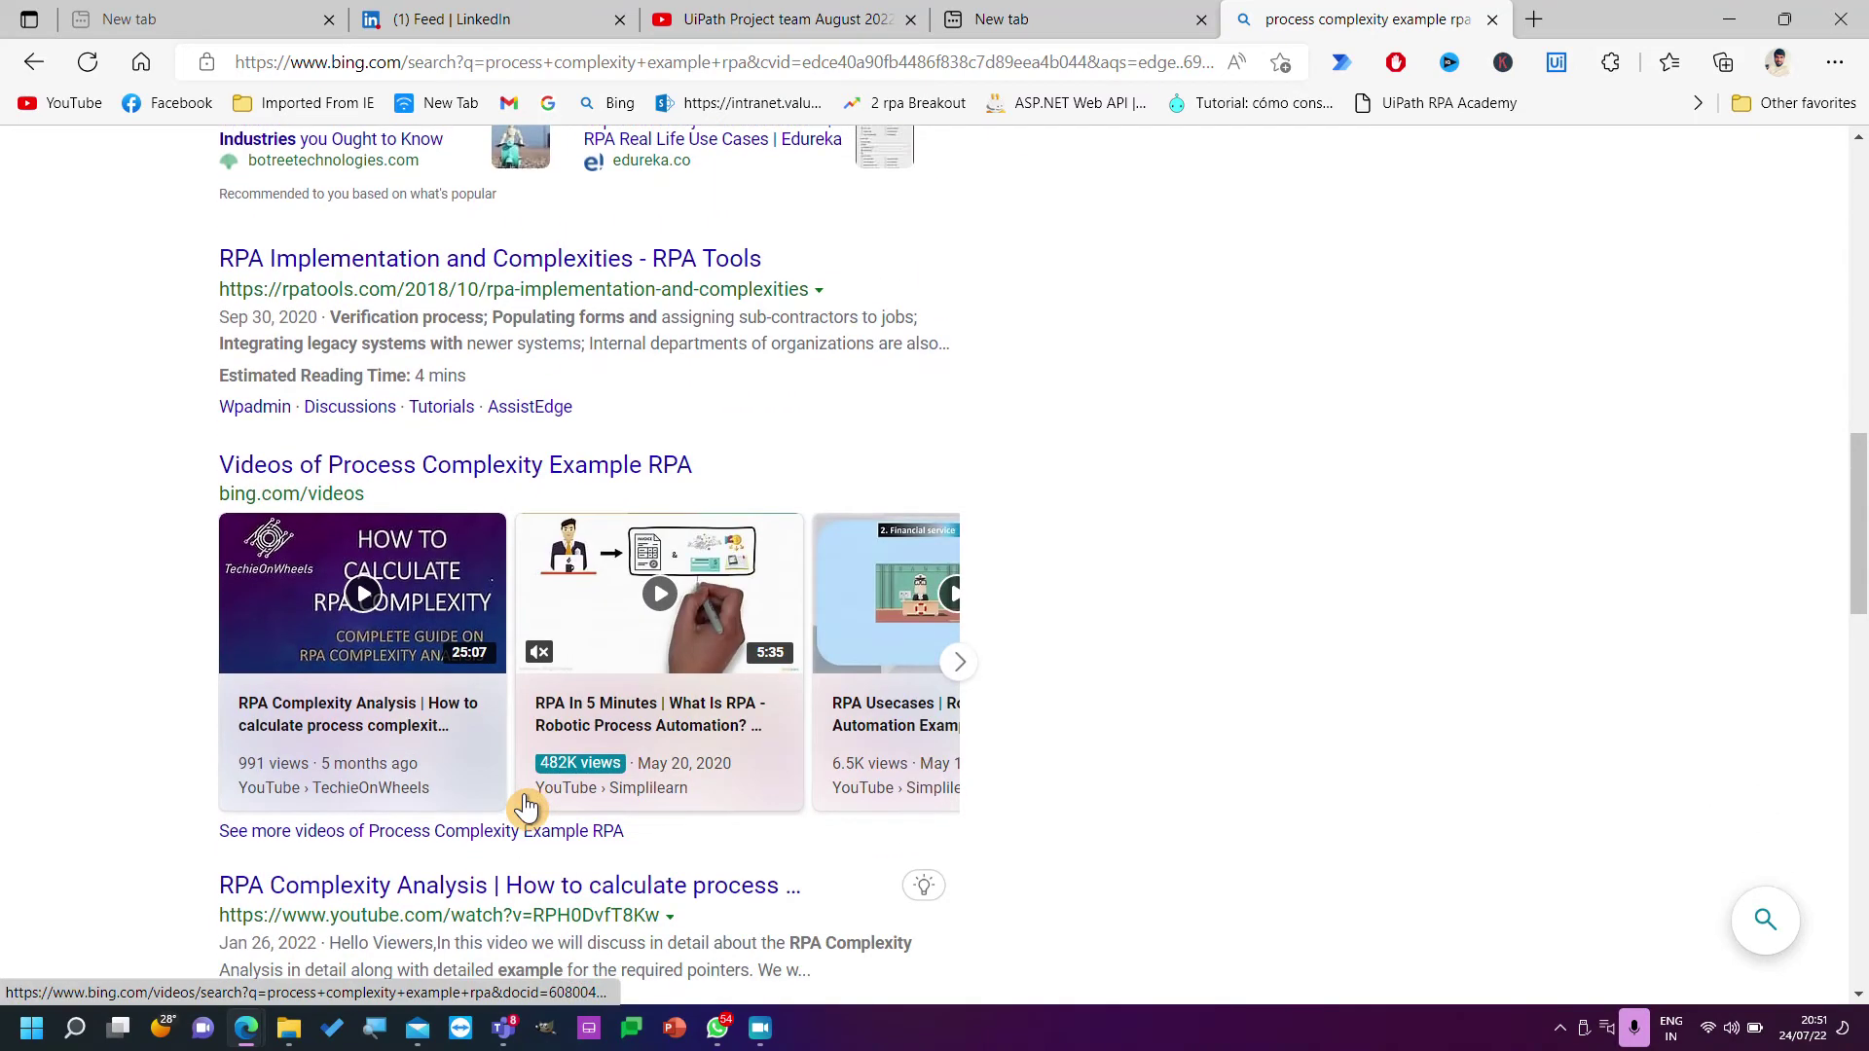
scroll(525, 806, down, 2)
scroll(502, 818, down, 2)
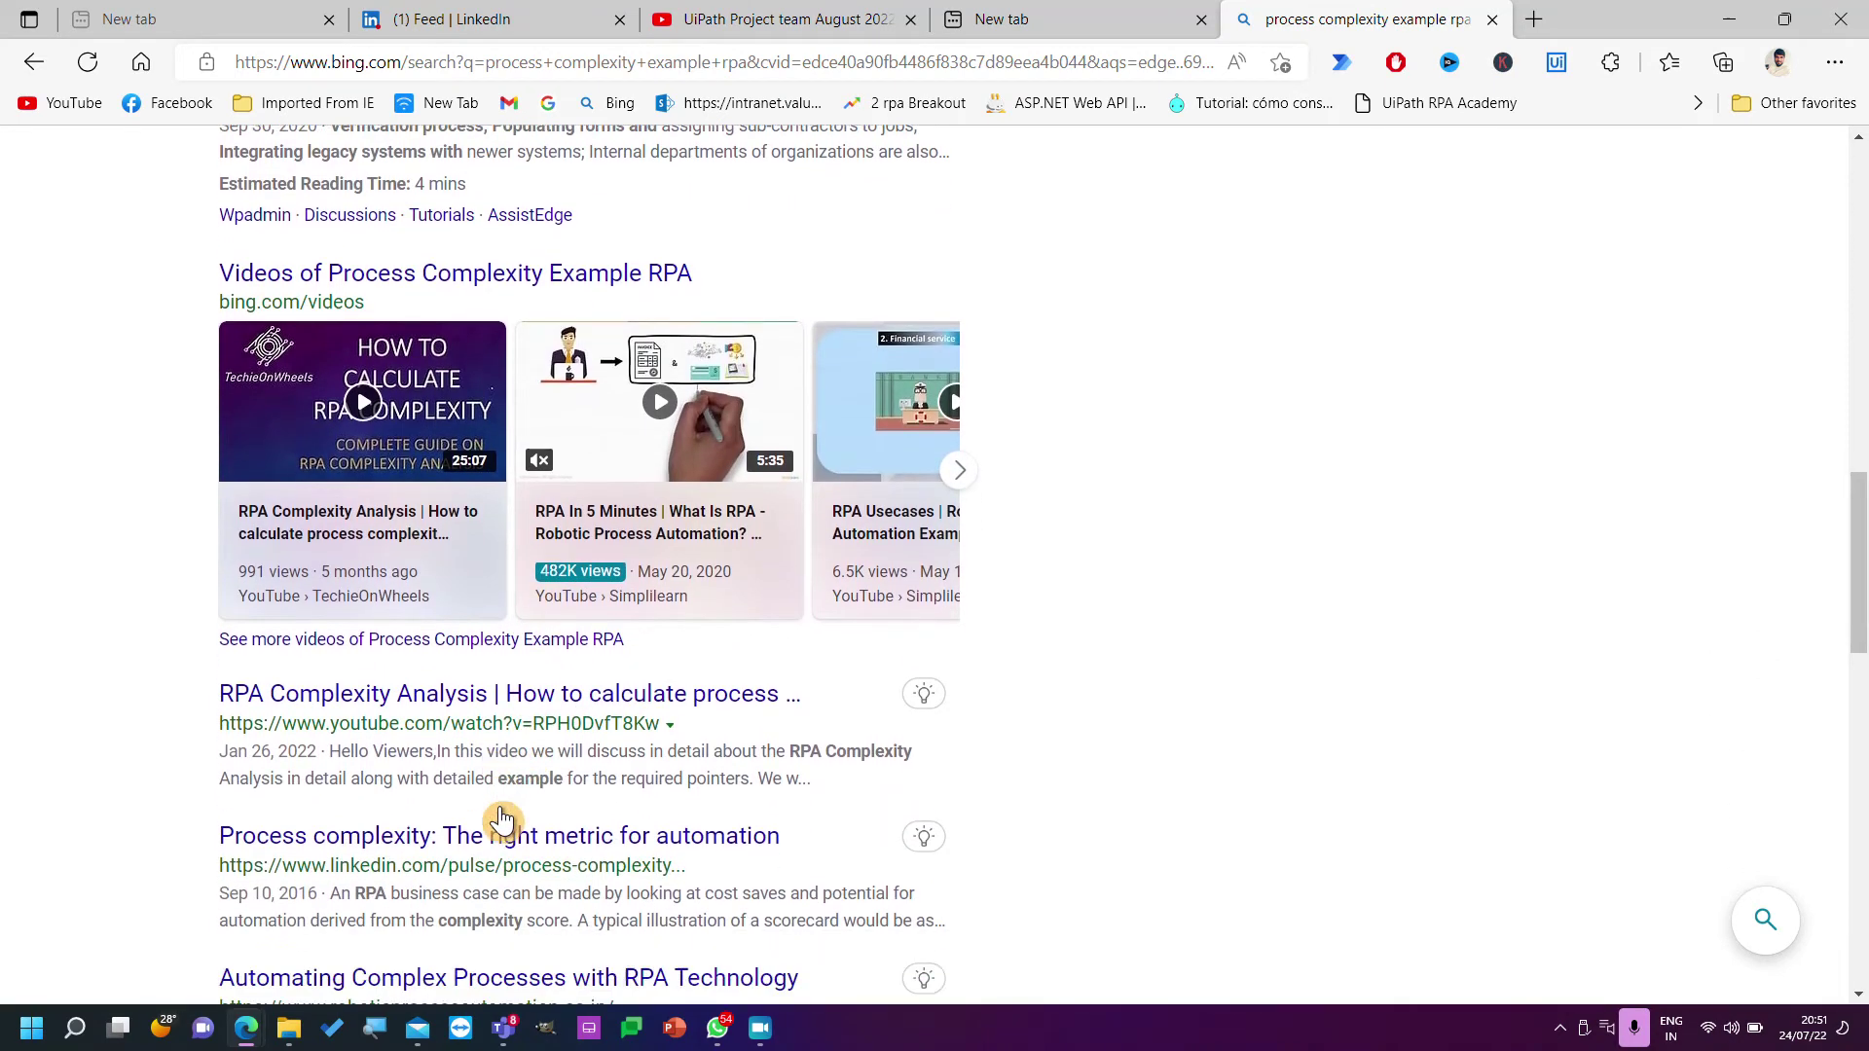
scroll(502, 818, down, 7)
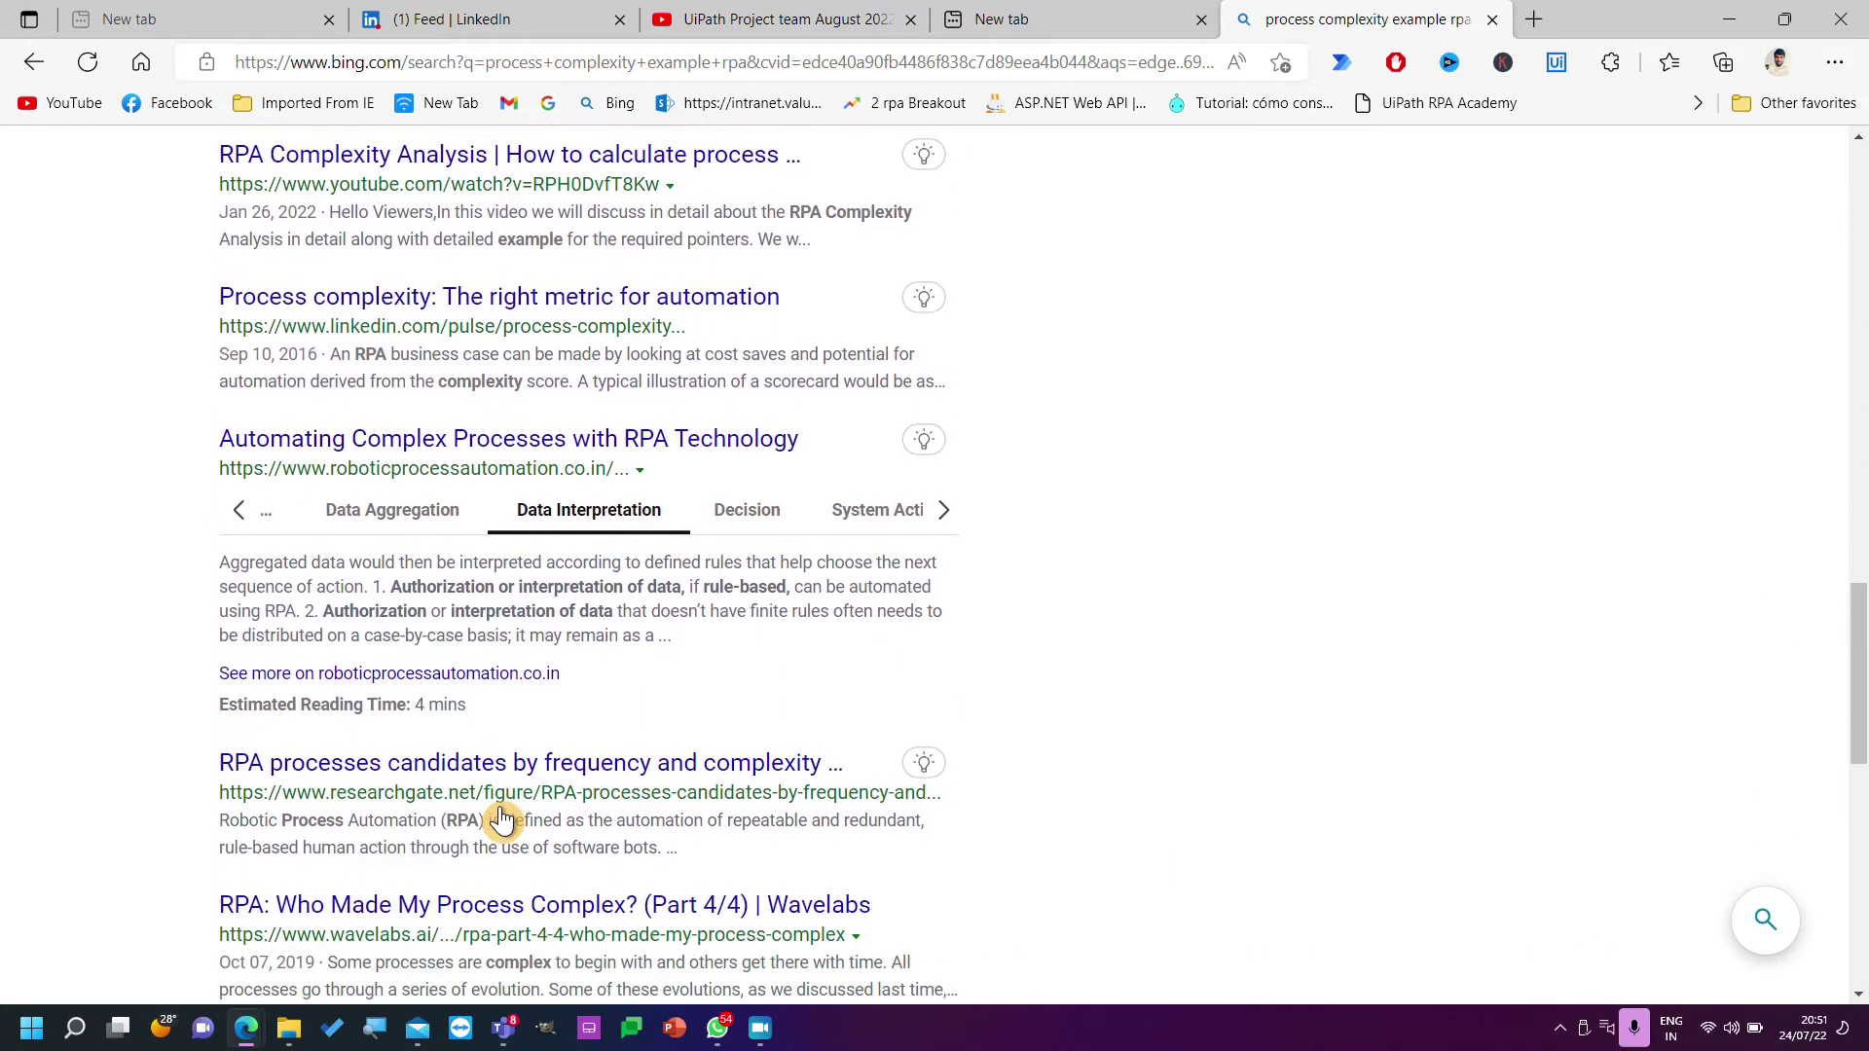
scroll(502, 820, down, 1)
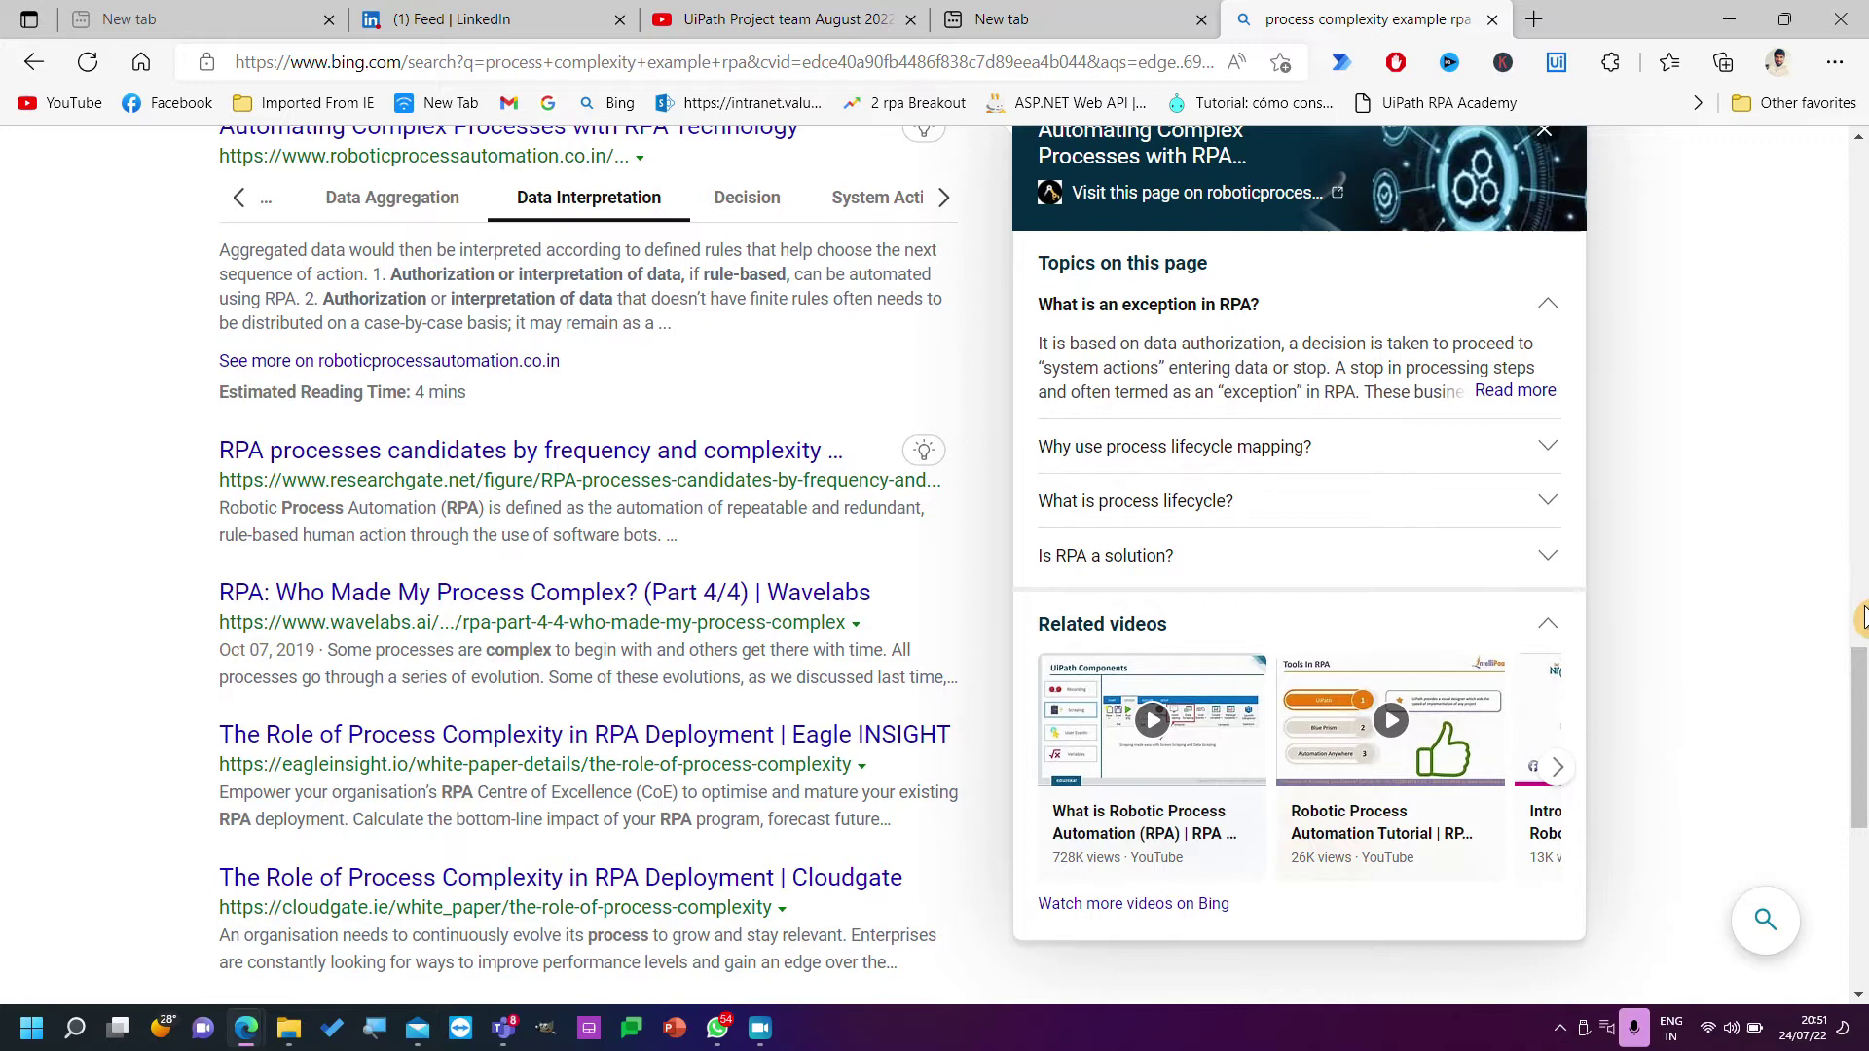
Replace the search query with "rpa process complexity online" and run the search.
click(1862, 662)
drag(1861, 662, 1768, 64)
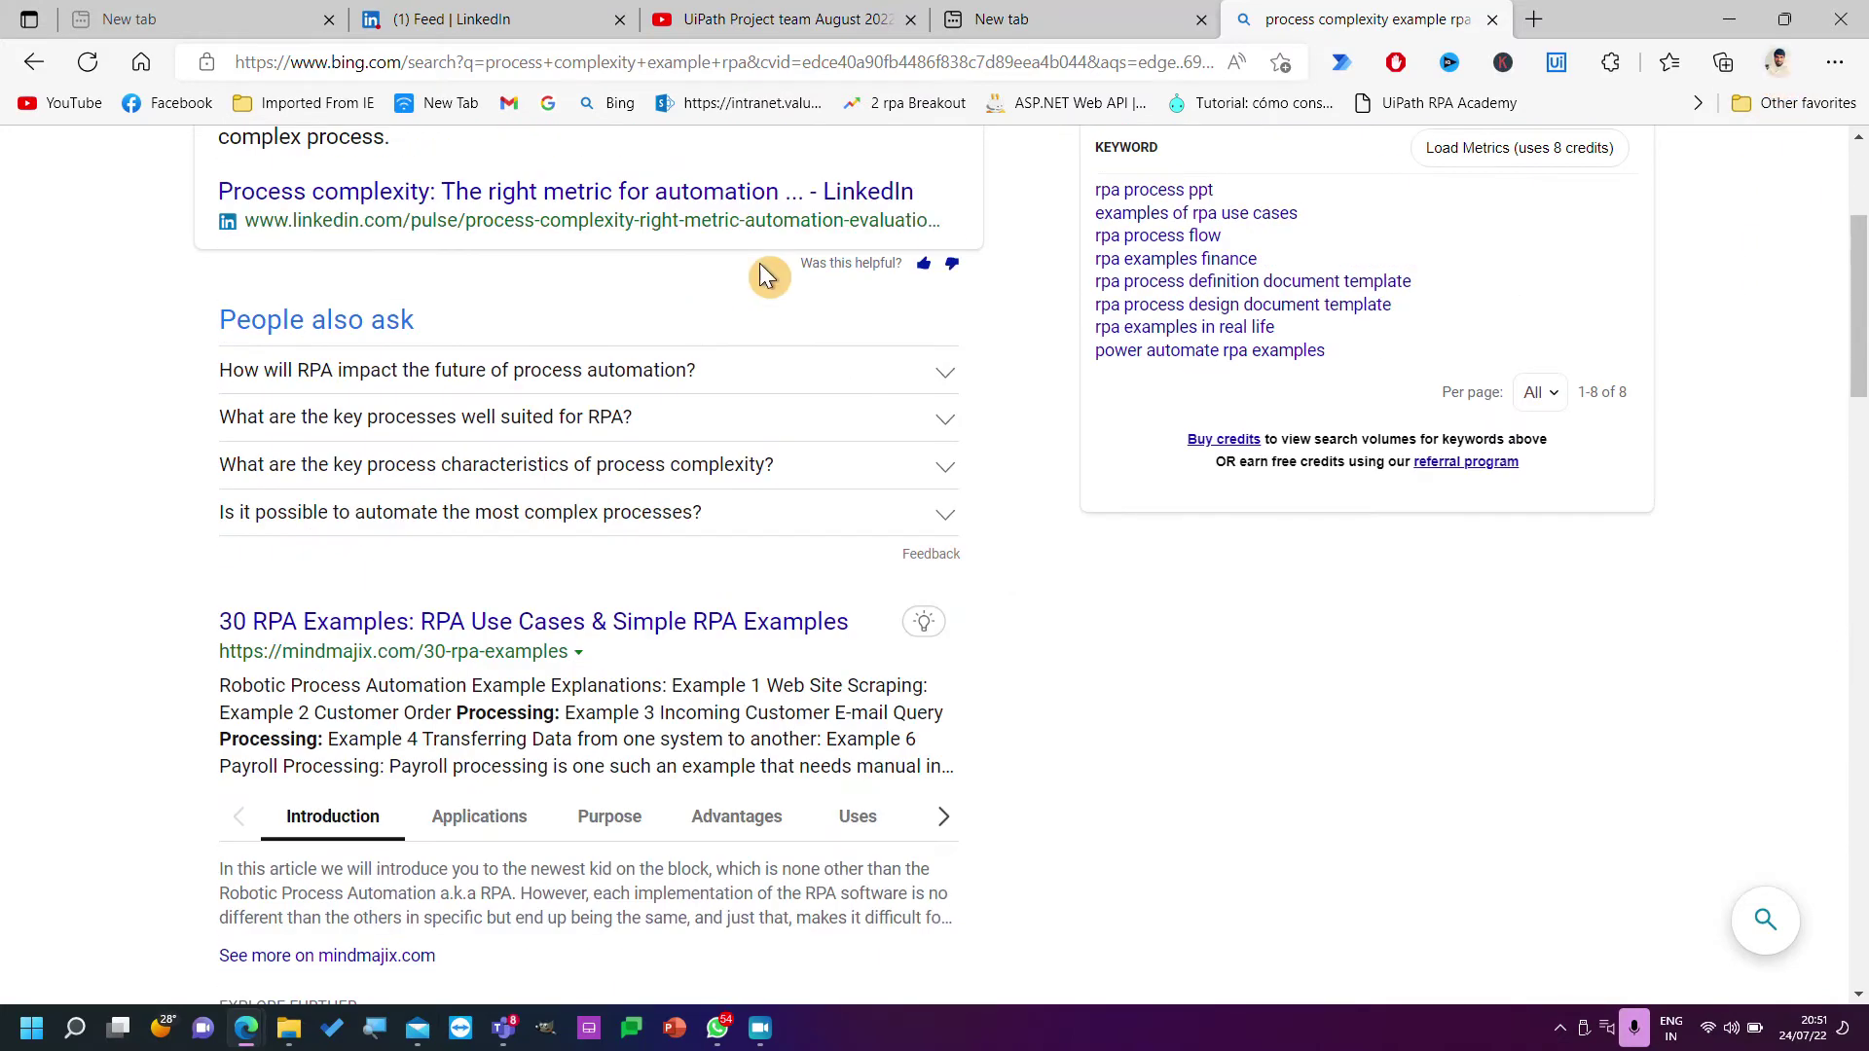
scroll(819, 275, up, 1)
drag(520, 177, 150, 175)
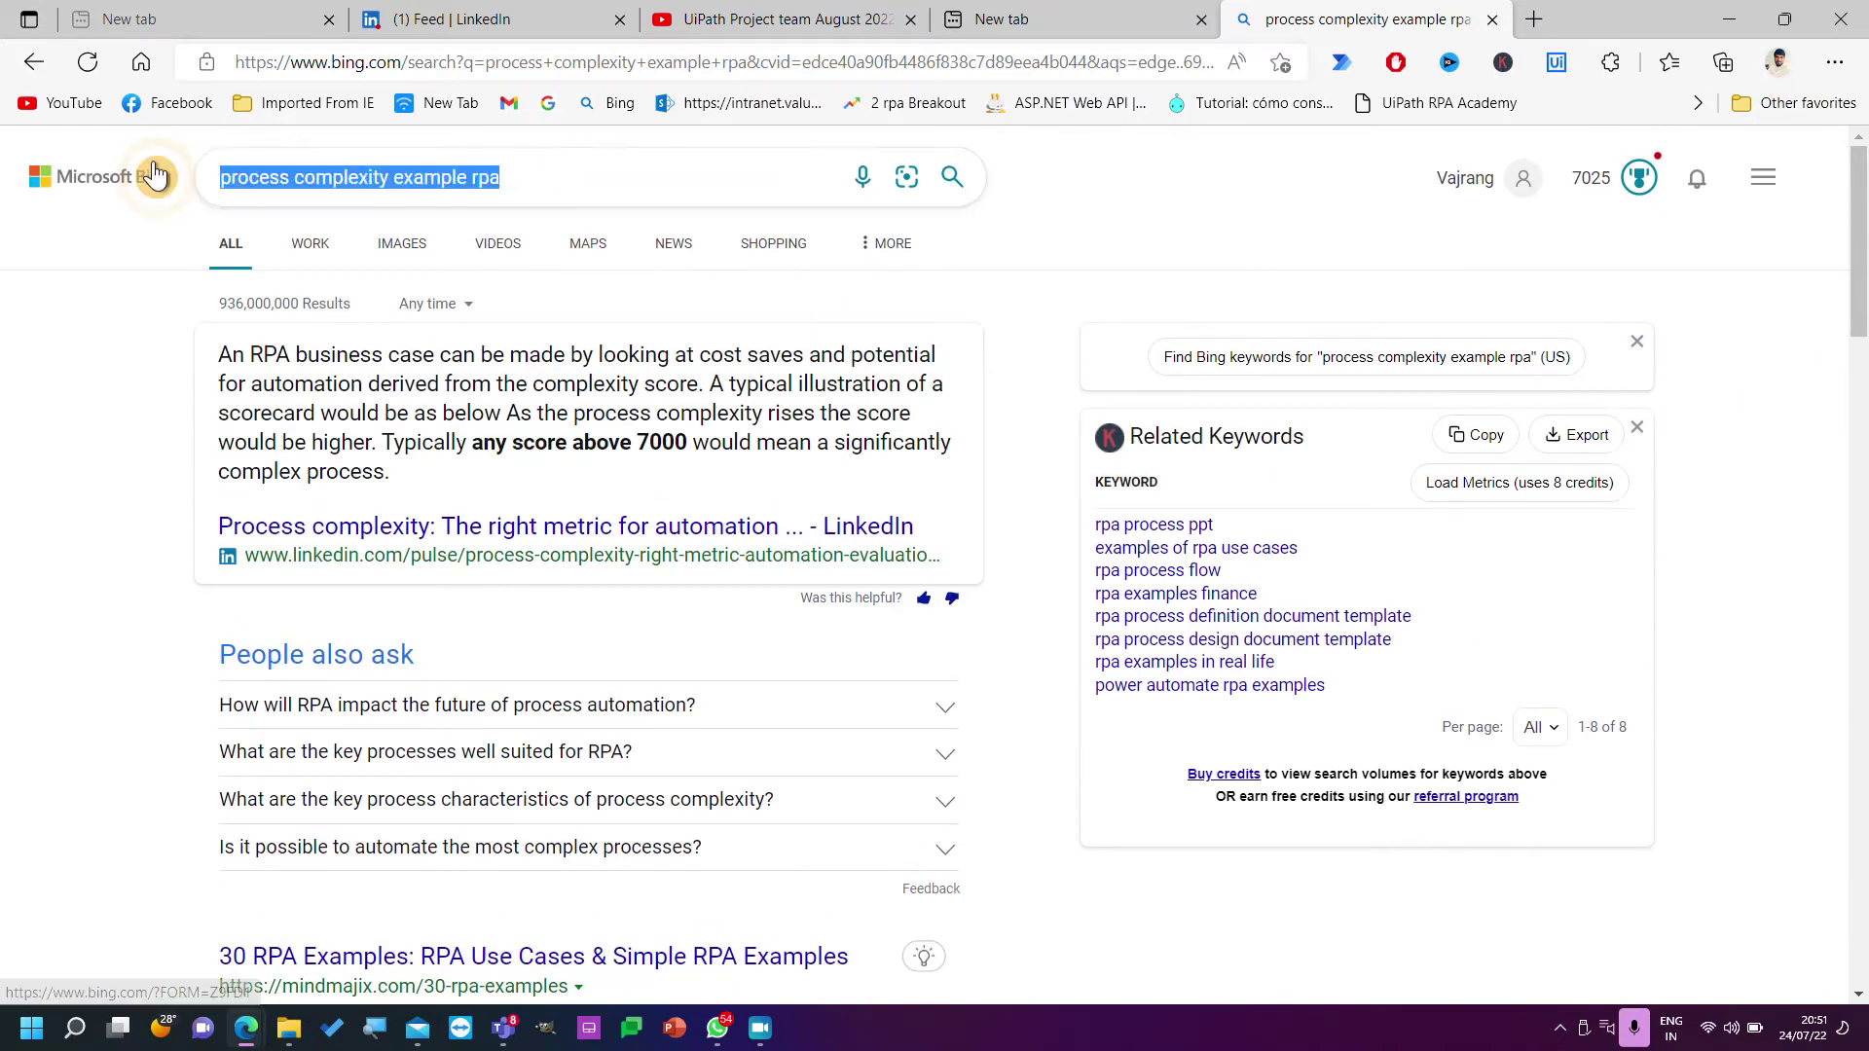
text(rp)
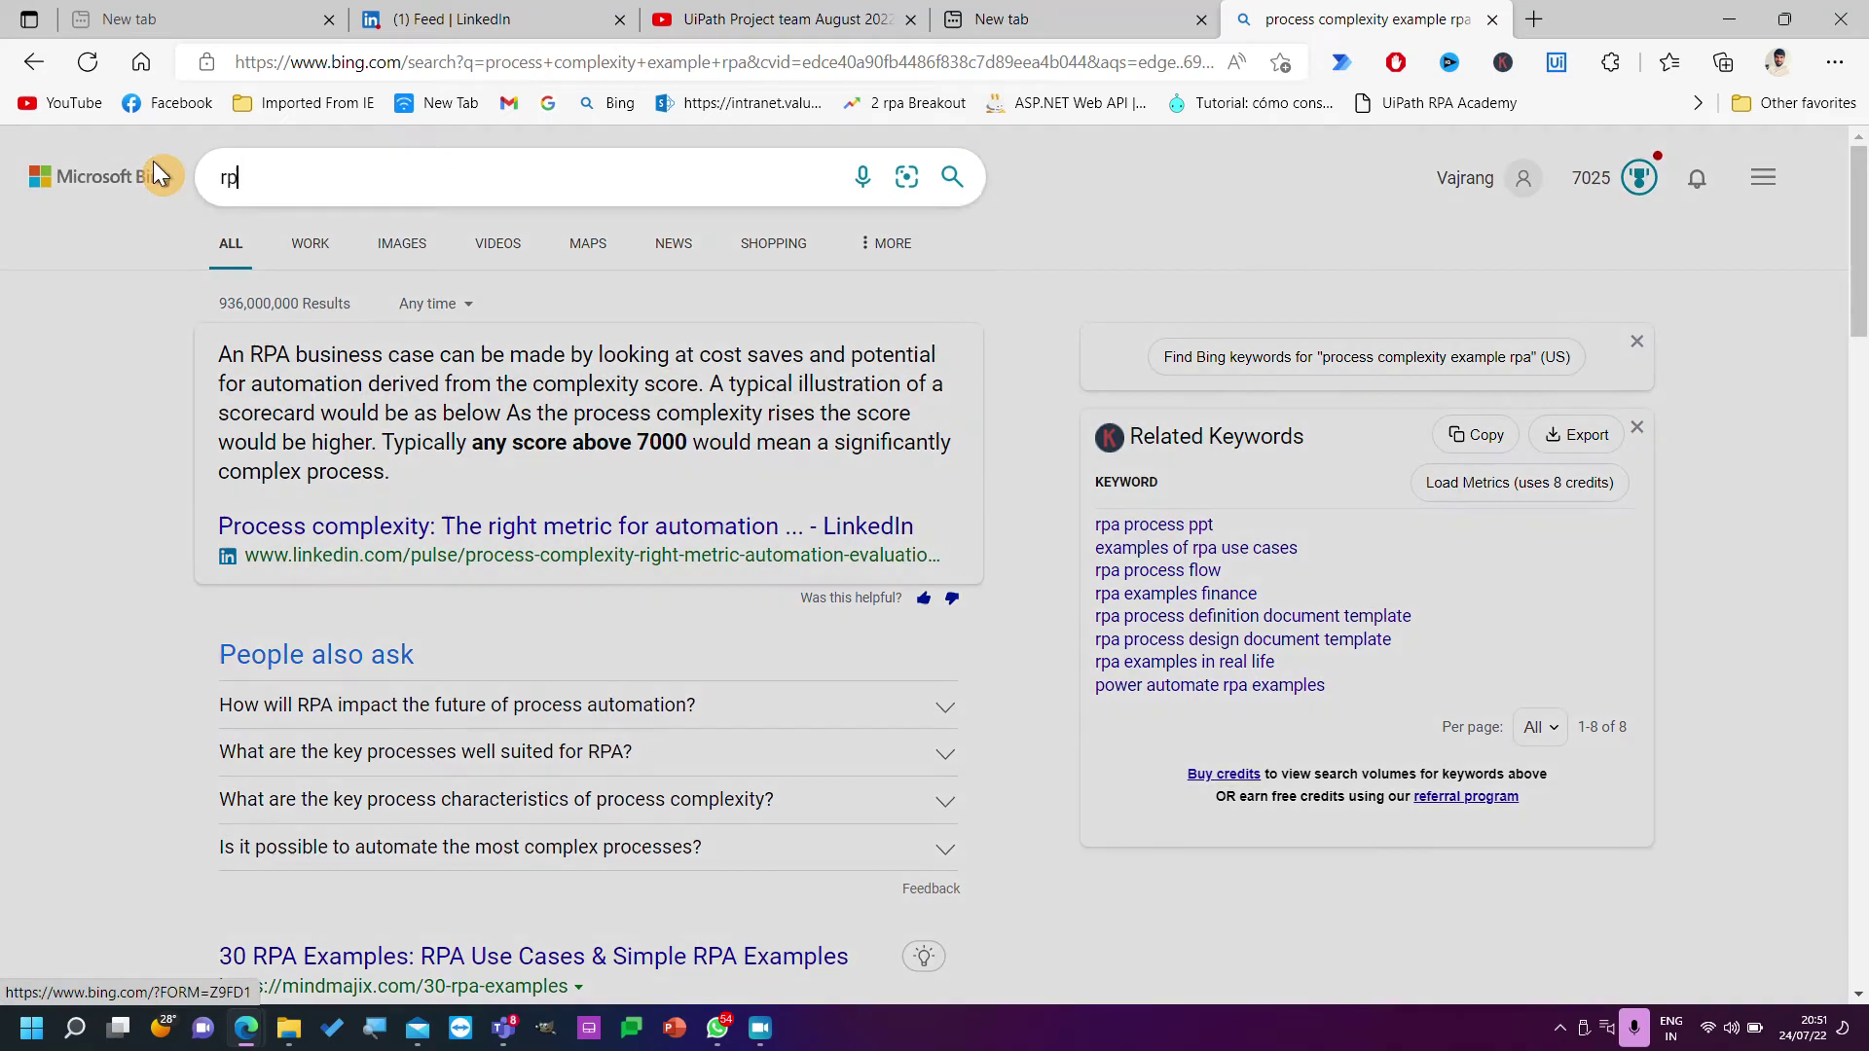
text(a process c)
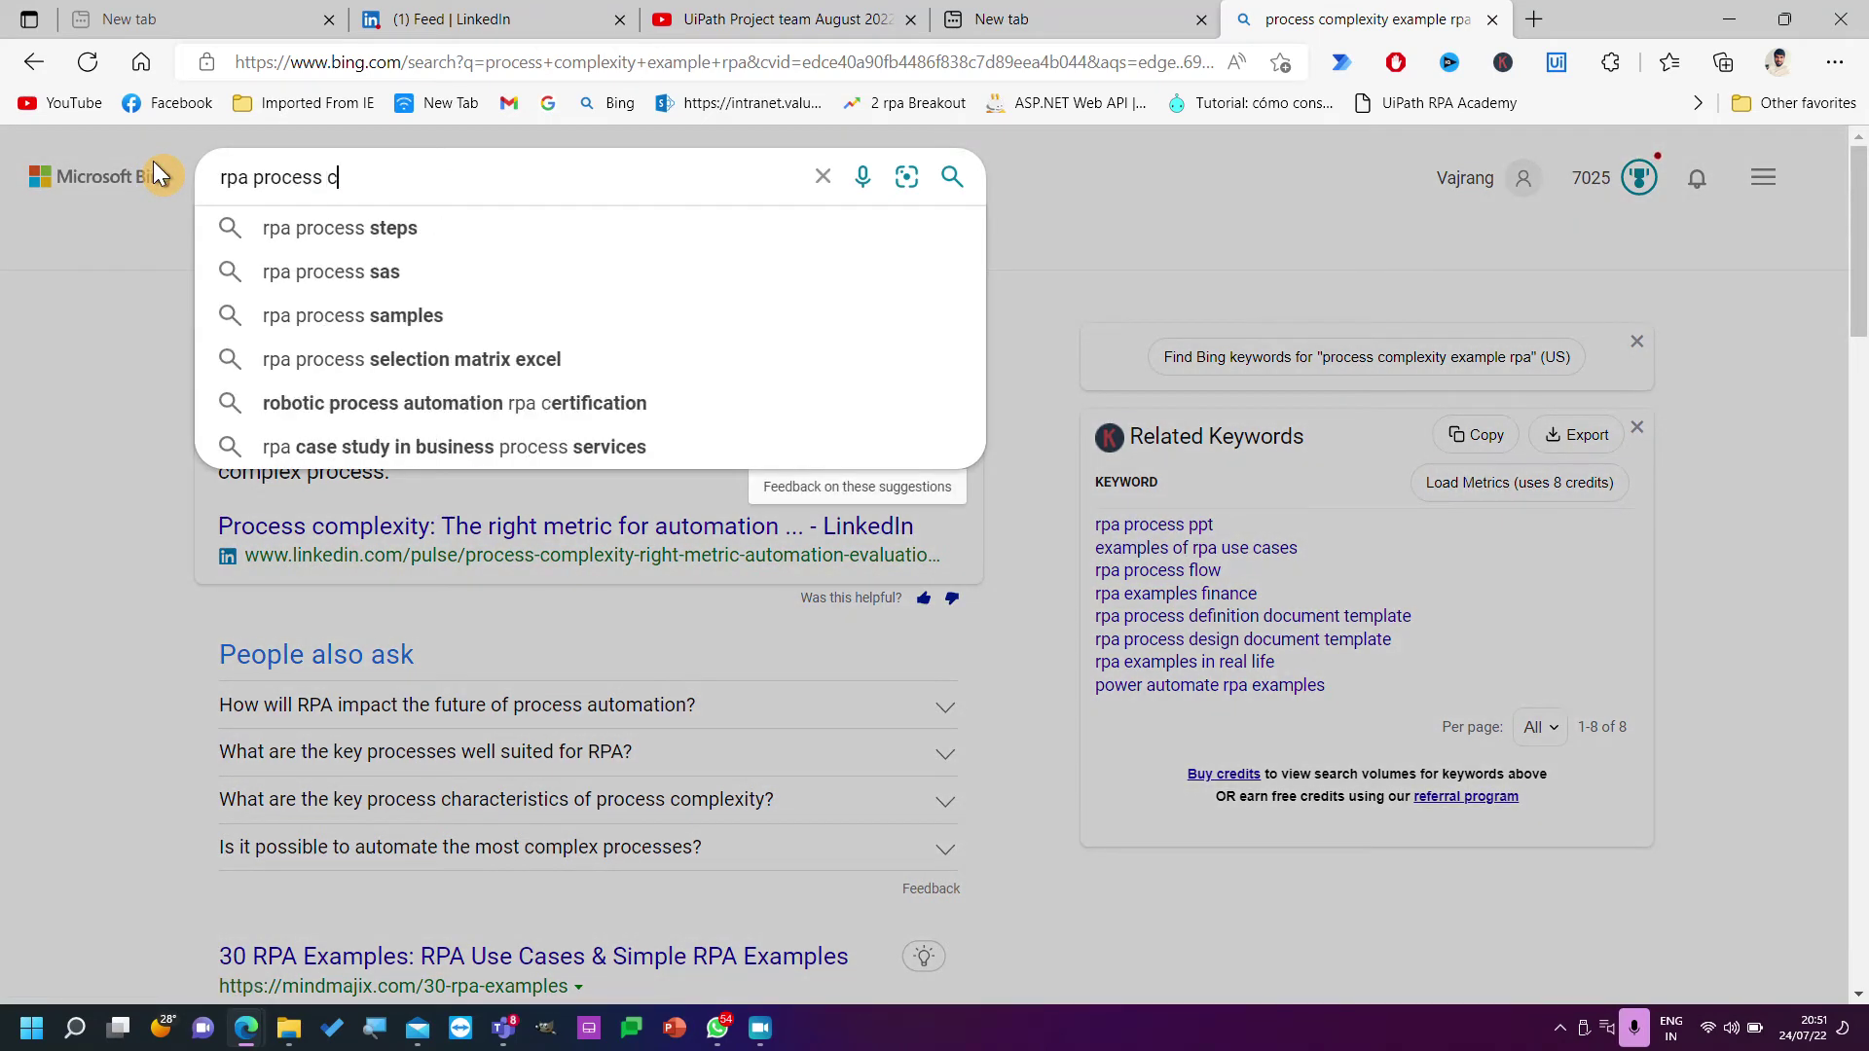
text(omp)
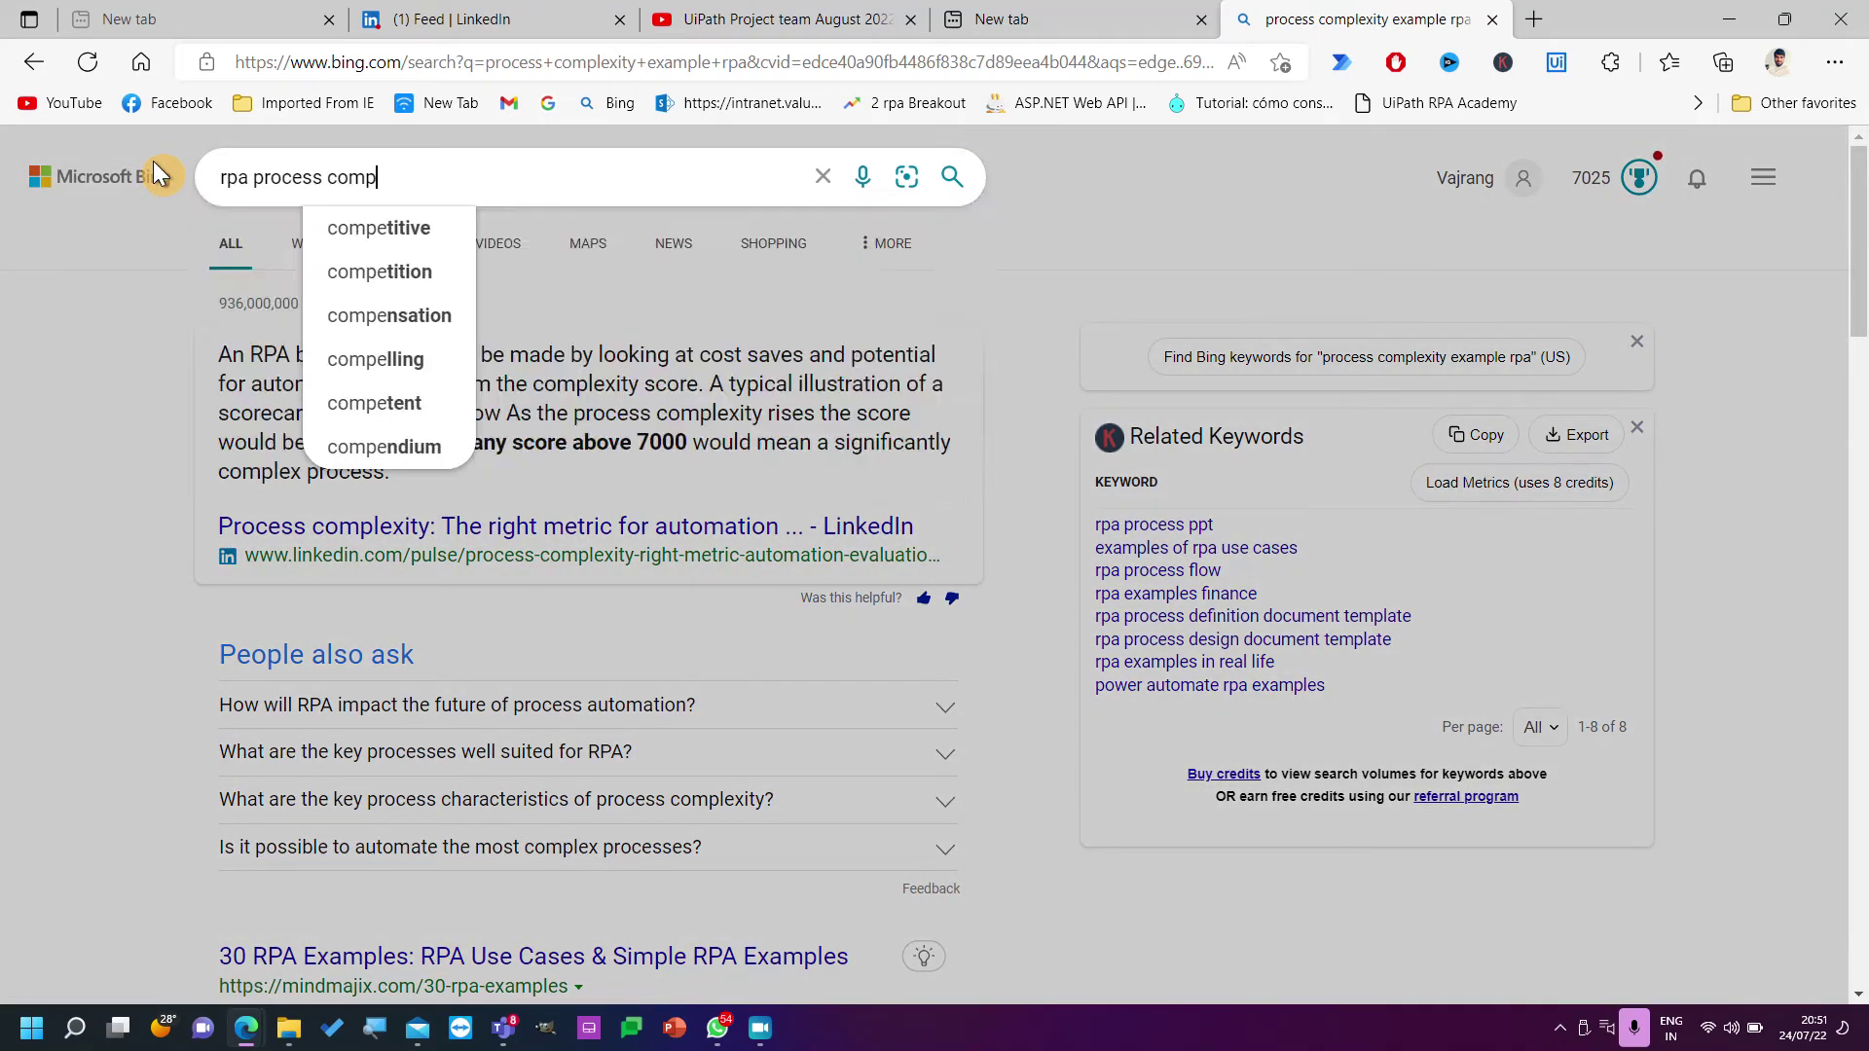
text(lexity online)
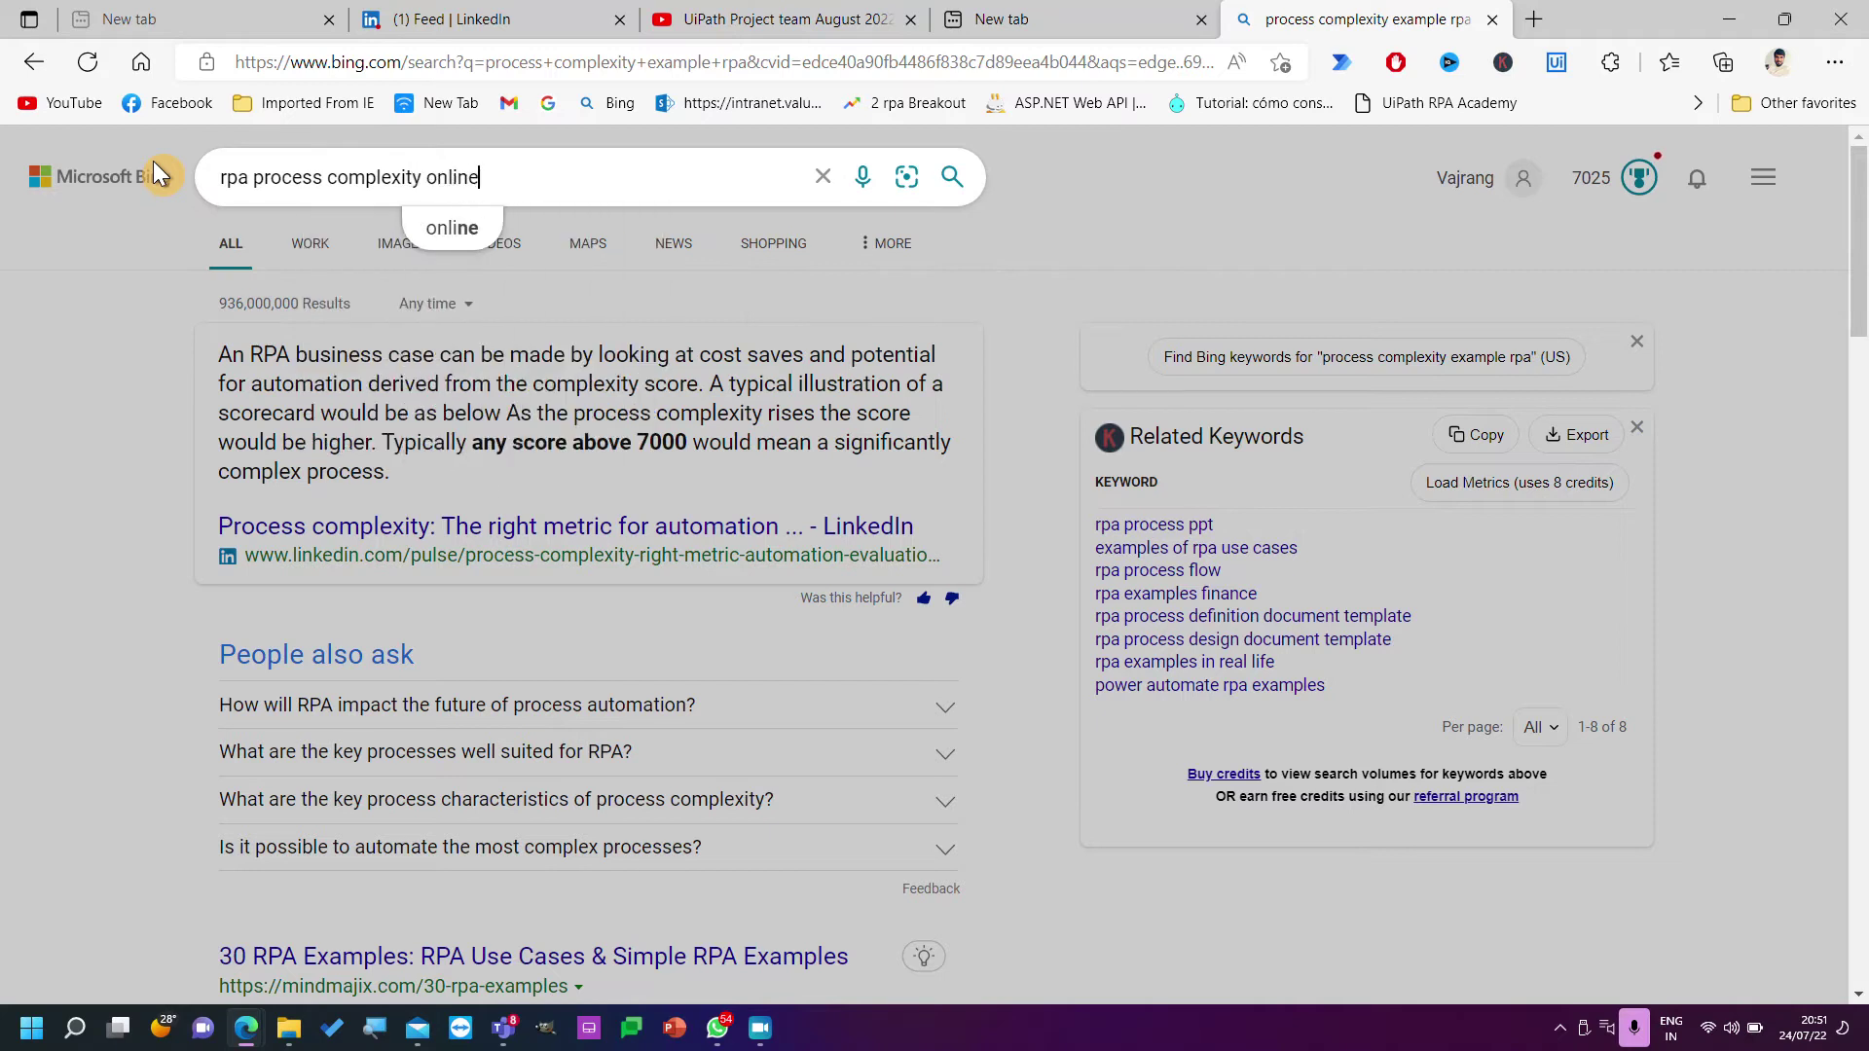
key(Return)
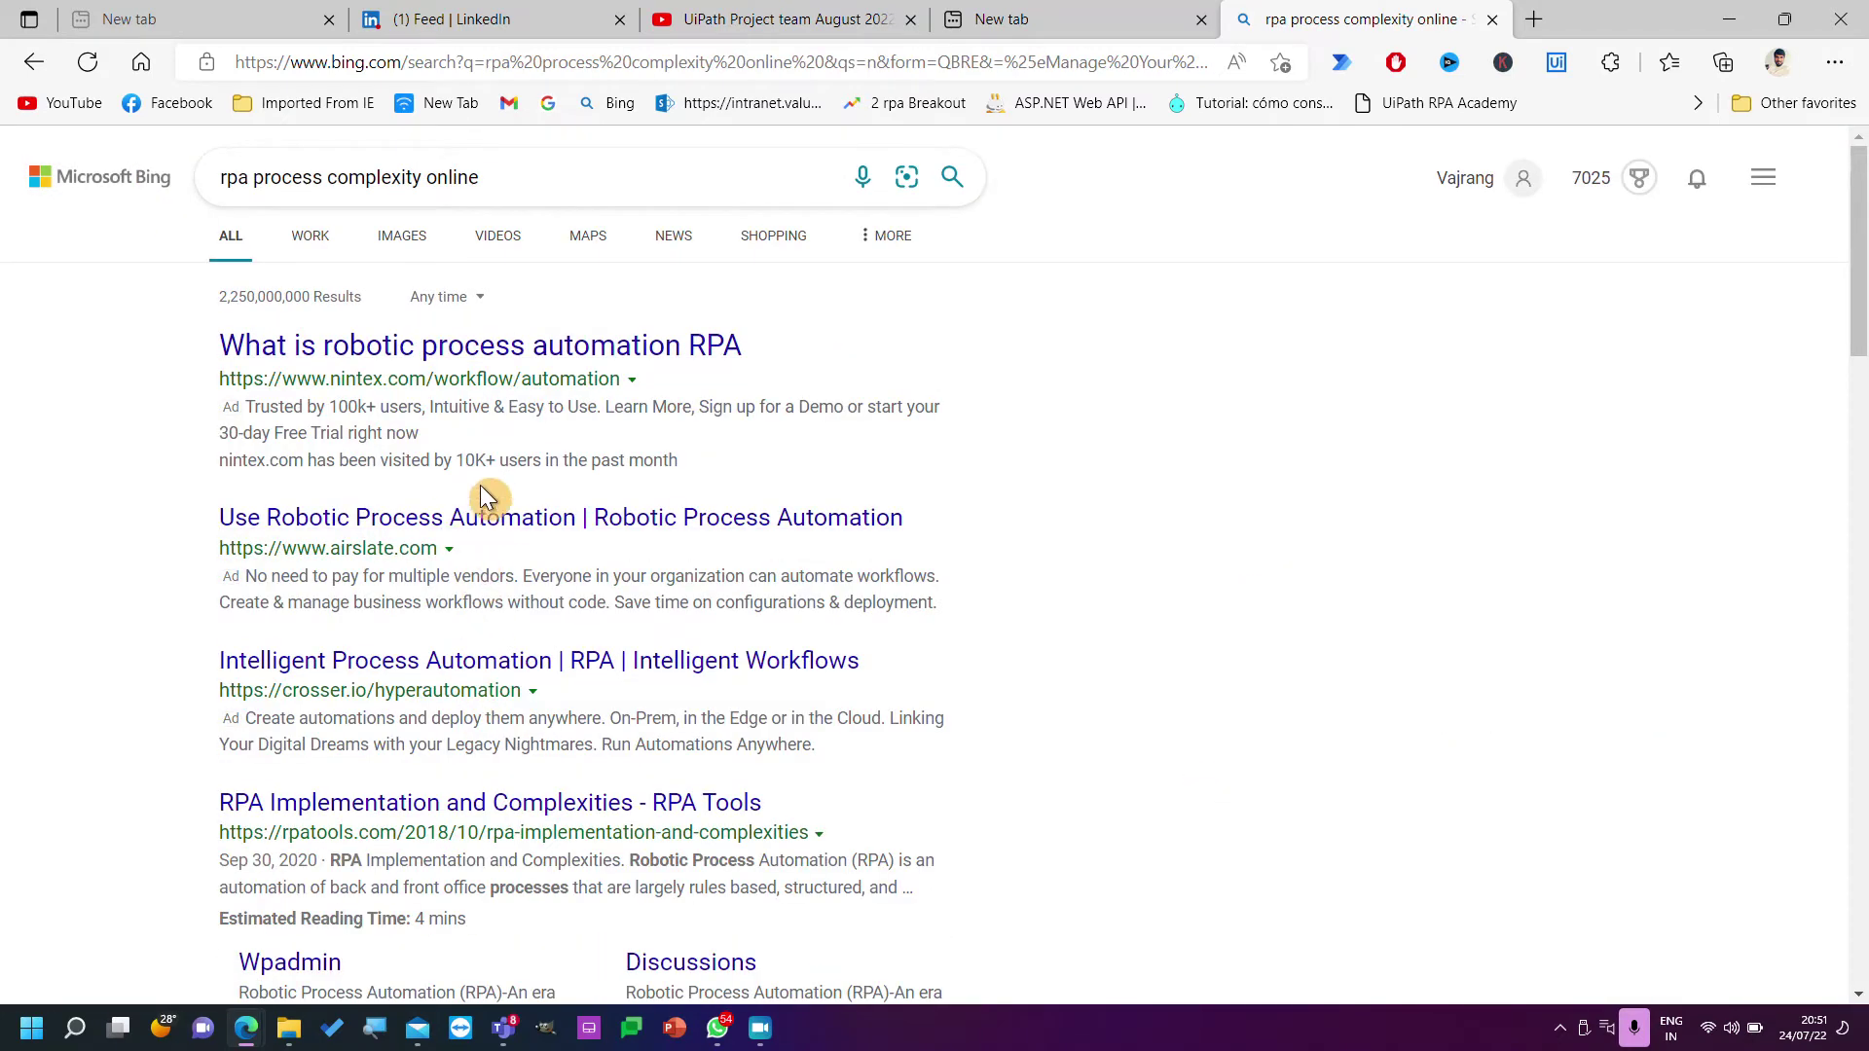
Skim the results, add "calculator" to the end of the query and search again.
drag(479, 414, 490, 414)
scroll(545, 672, down, 2)
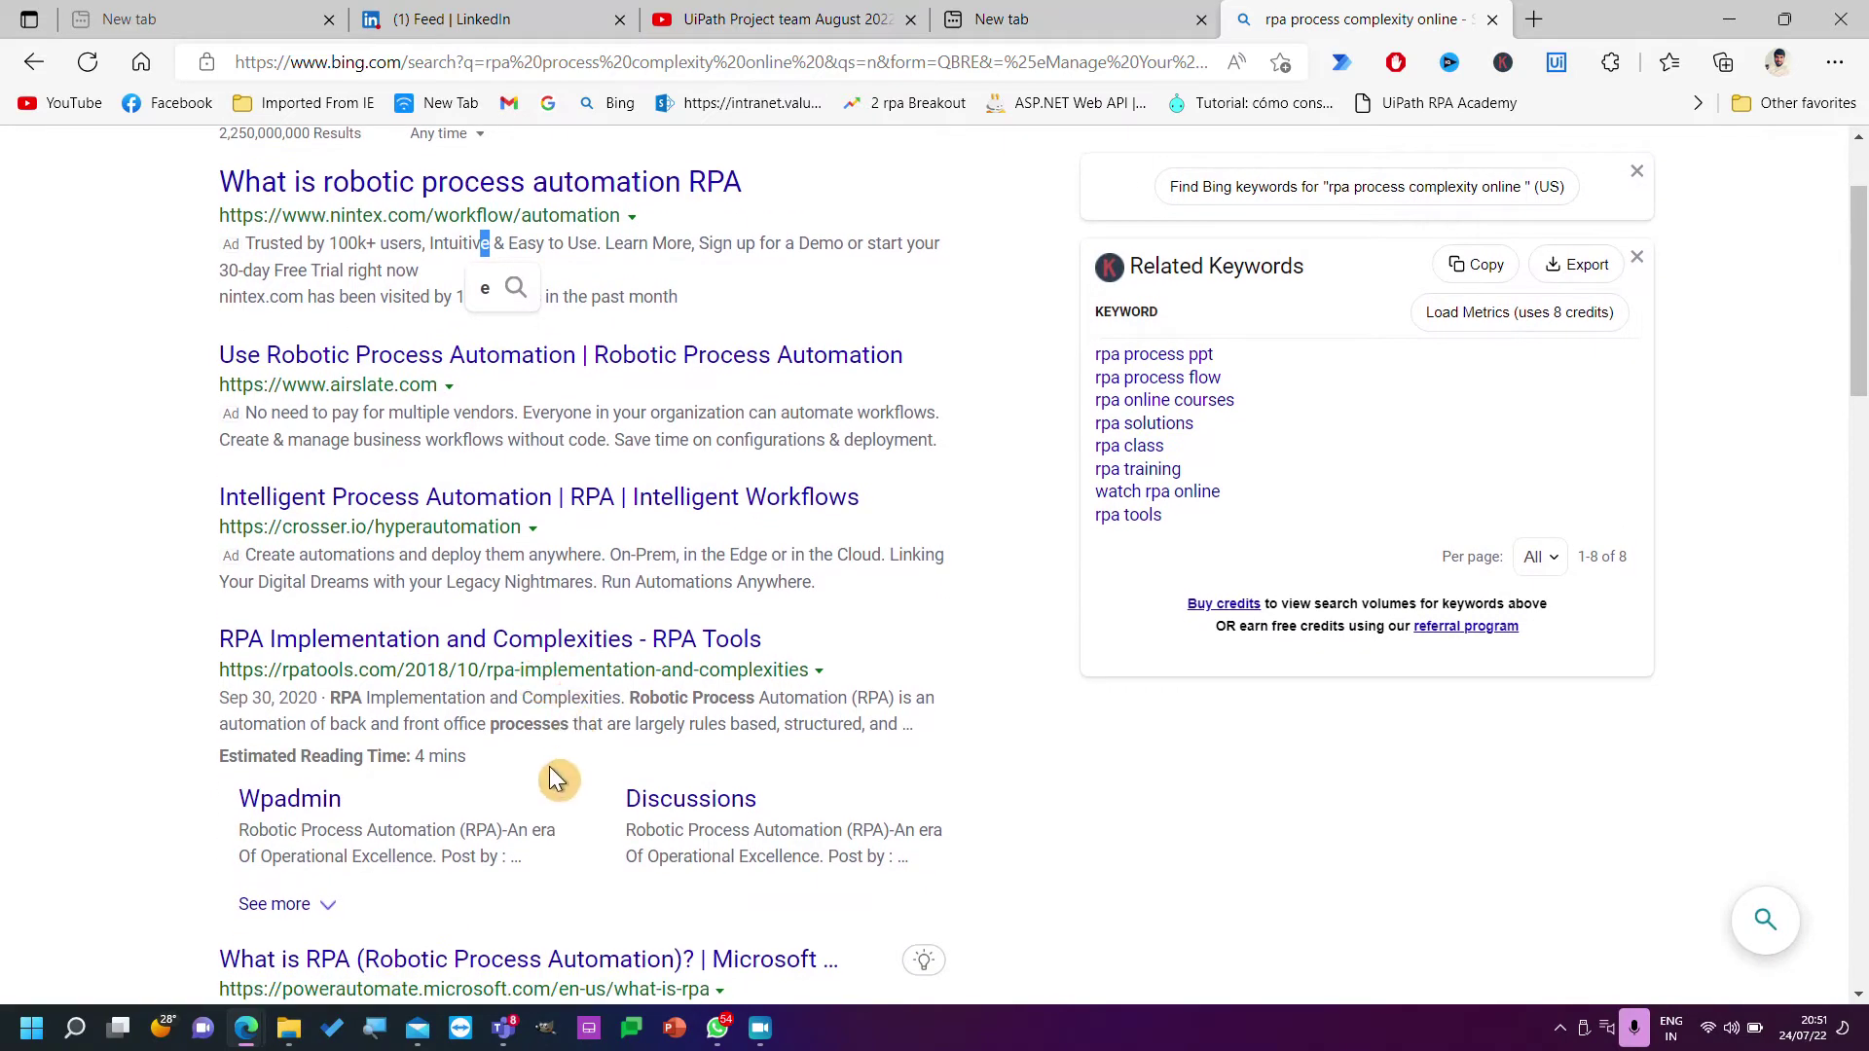
scroll(550, 769, down, 1)
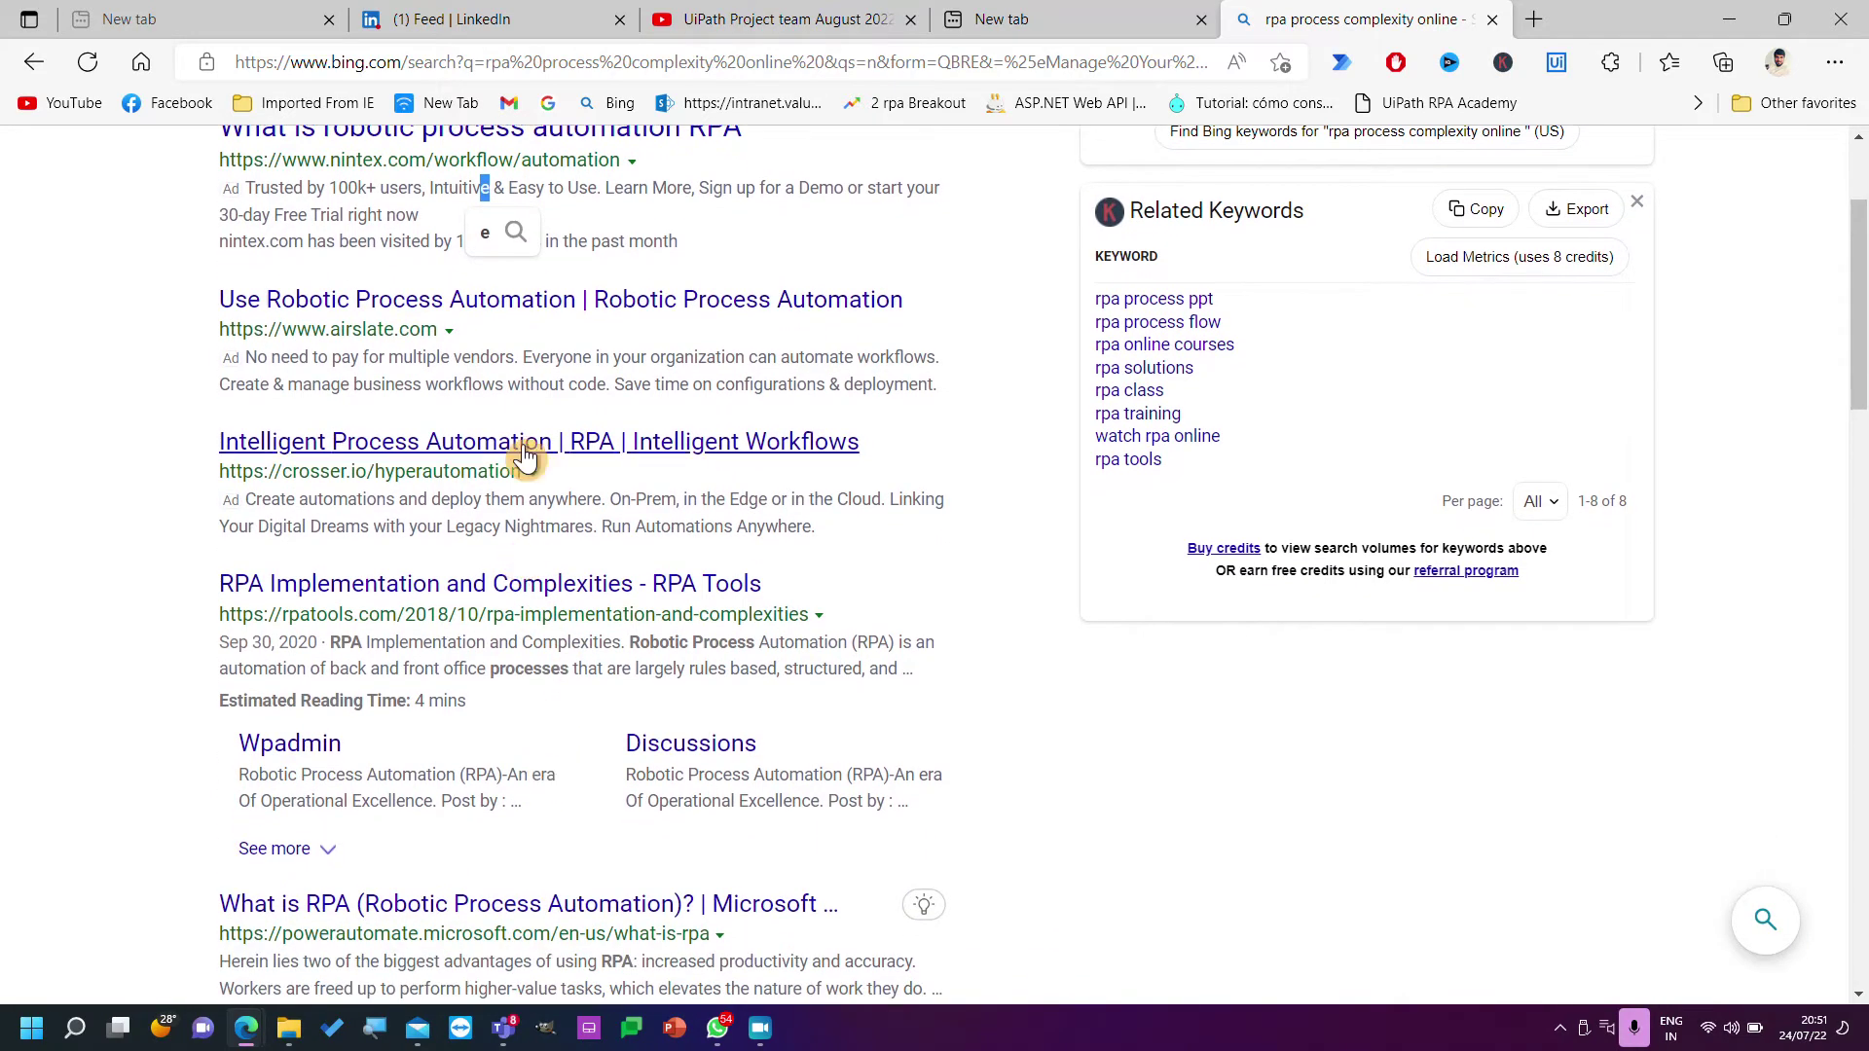
scroll(522, 458, up, 3)
click(575, 192)
text(calculator)
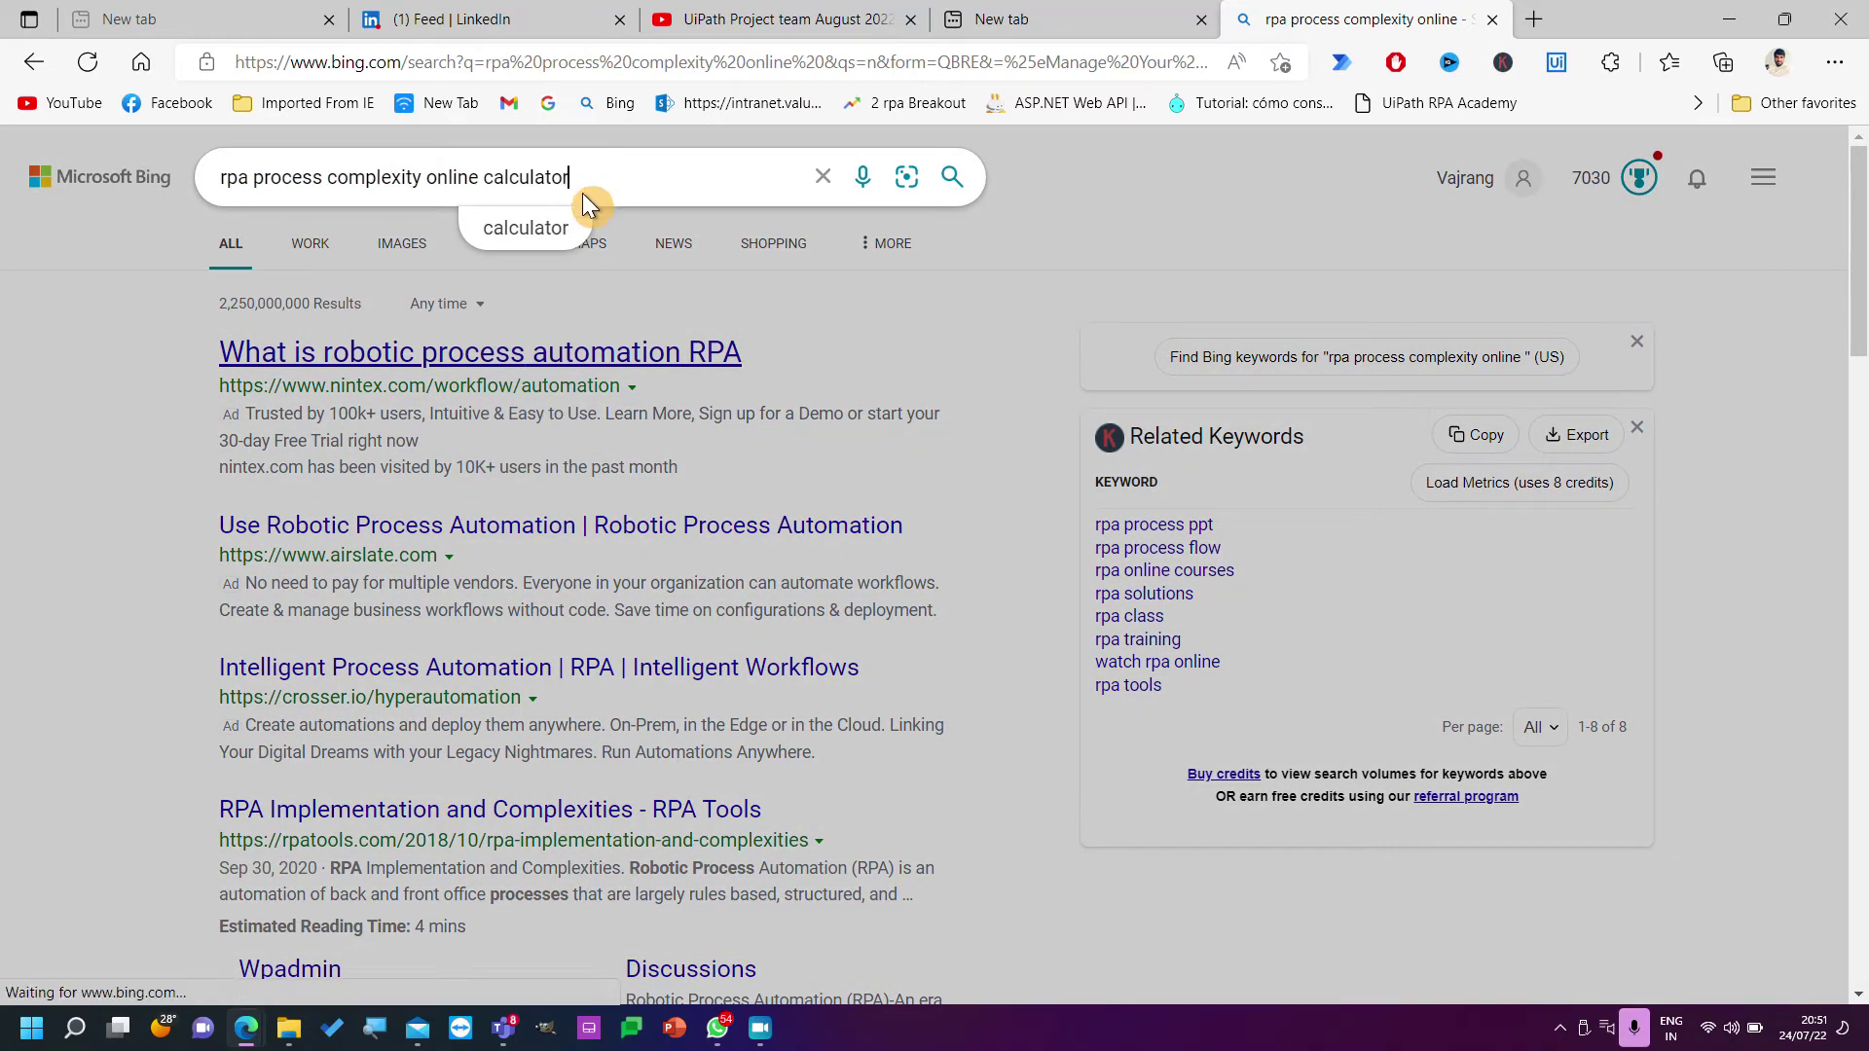
key(Return)
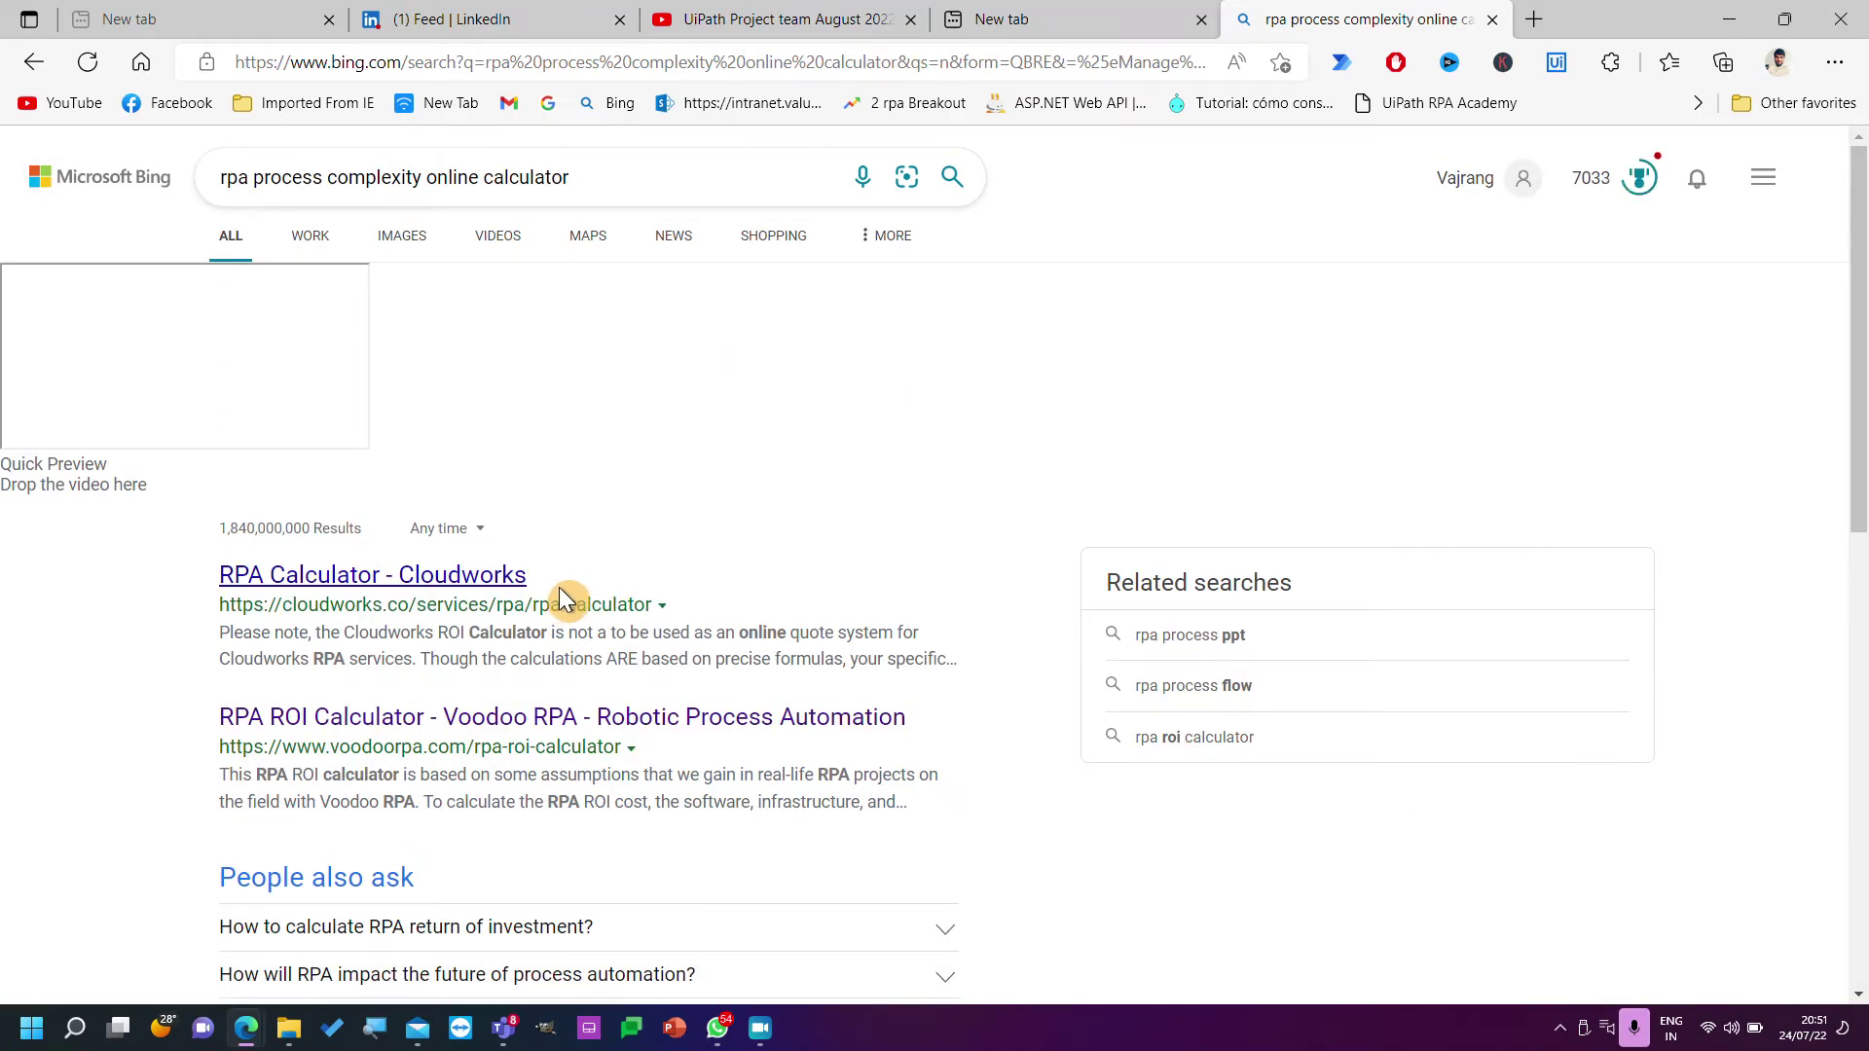
Open the Cloudworks RPA Calculator search result and go to its Step 1 questions.
click(469, 581)
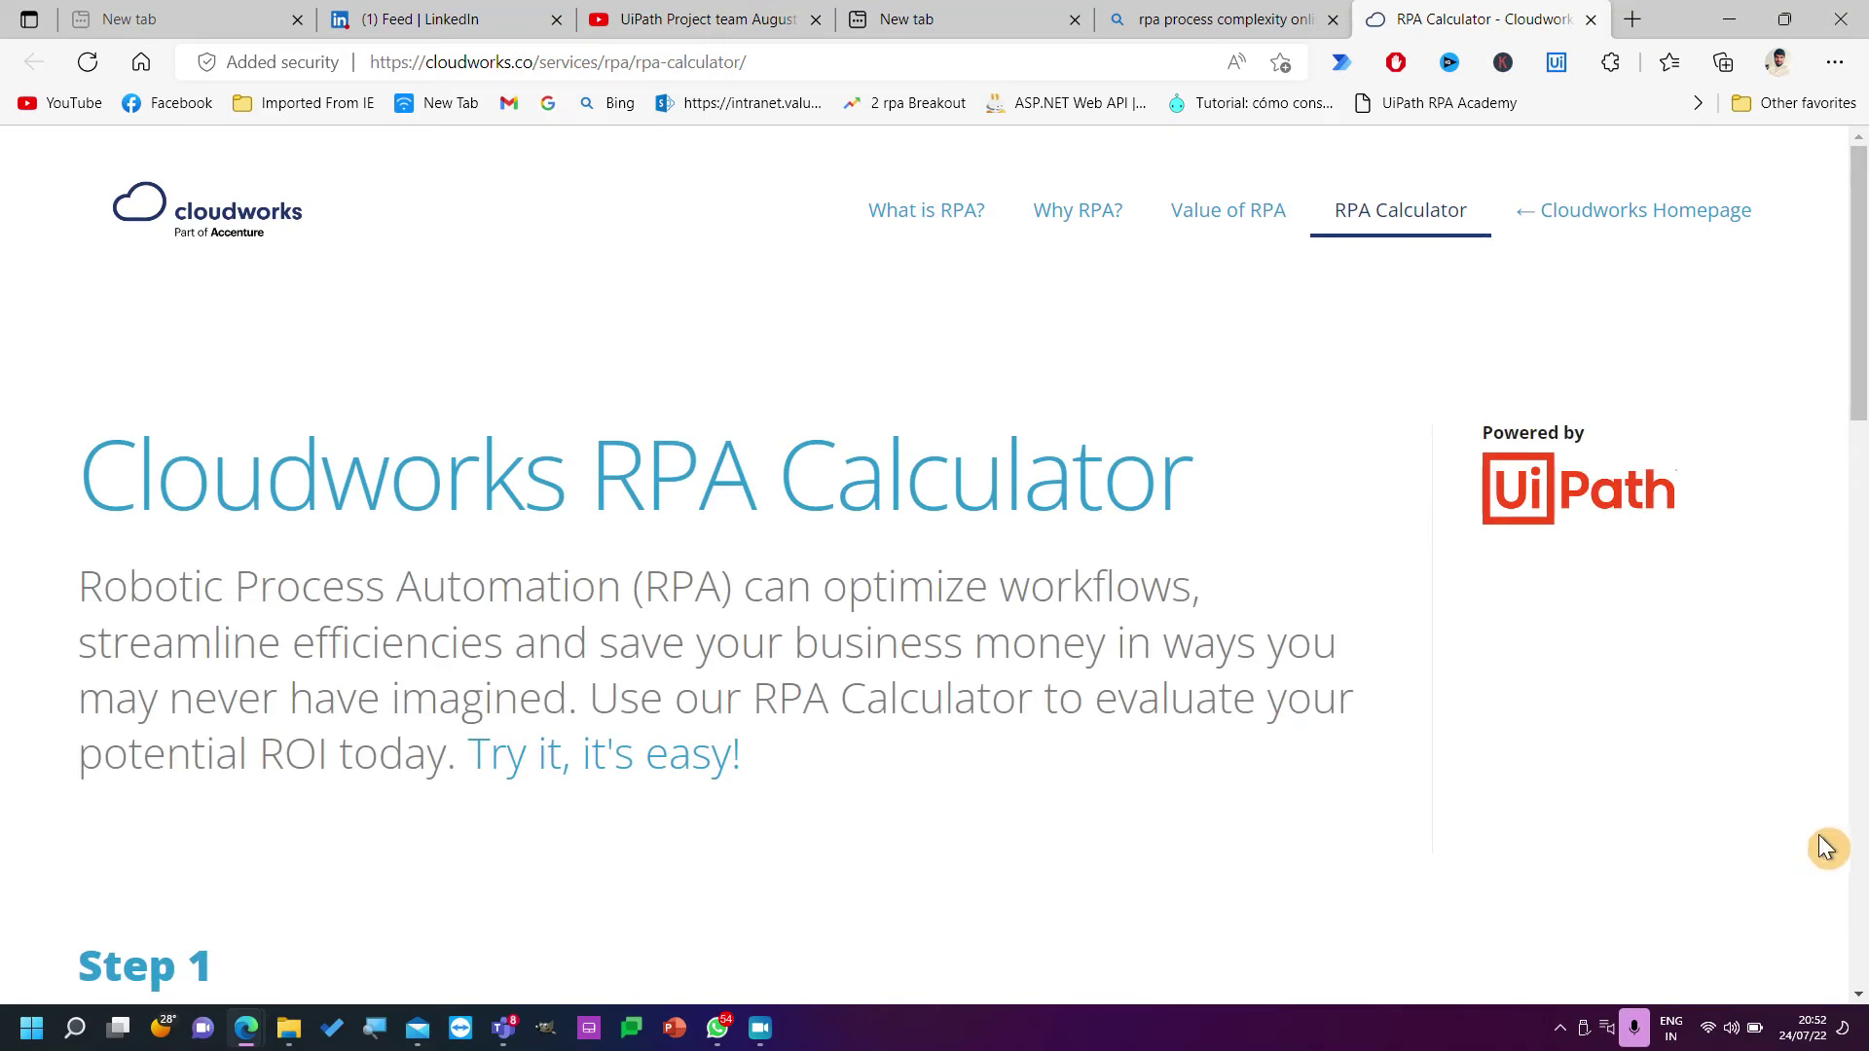
scroll(1168, 671, down, 8)
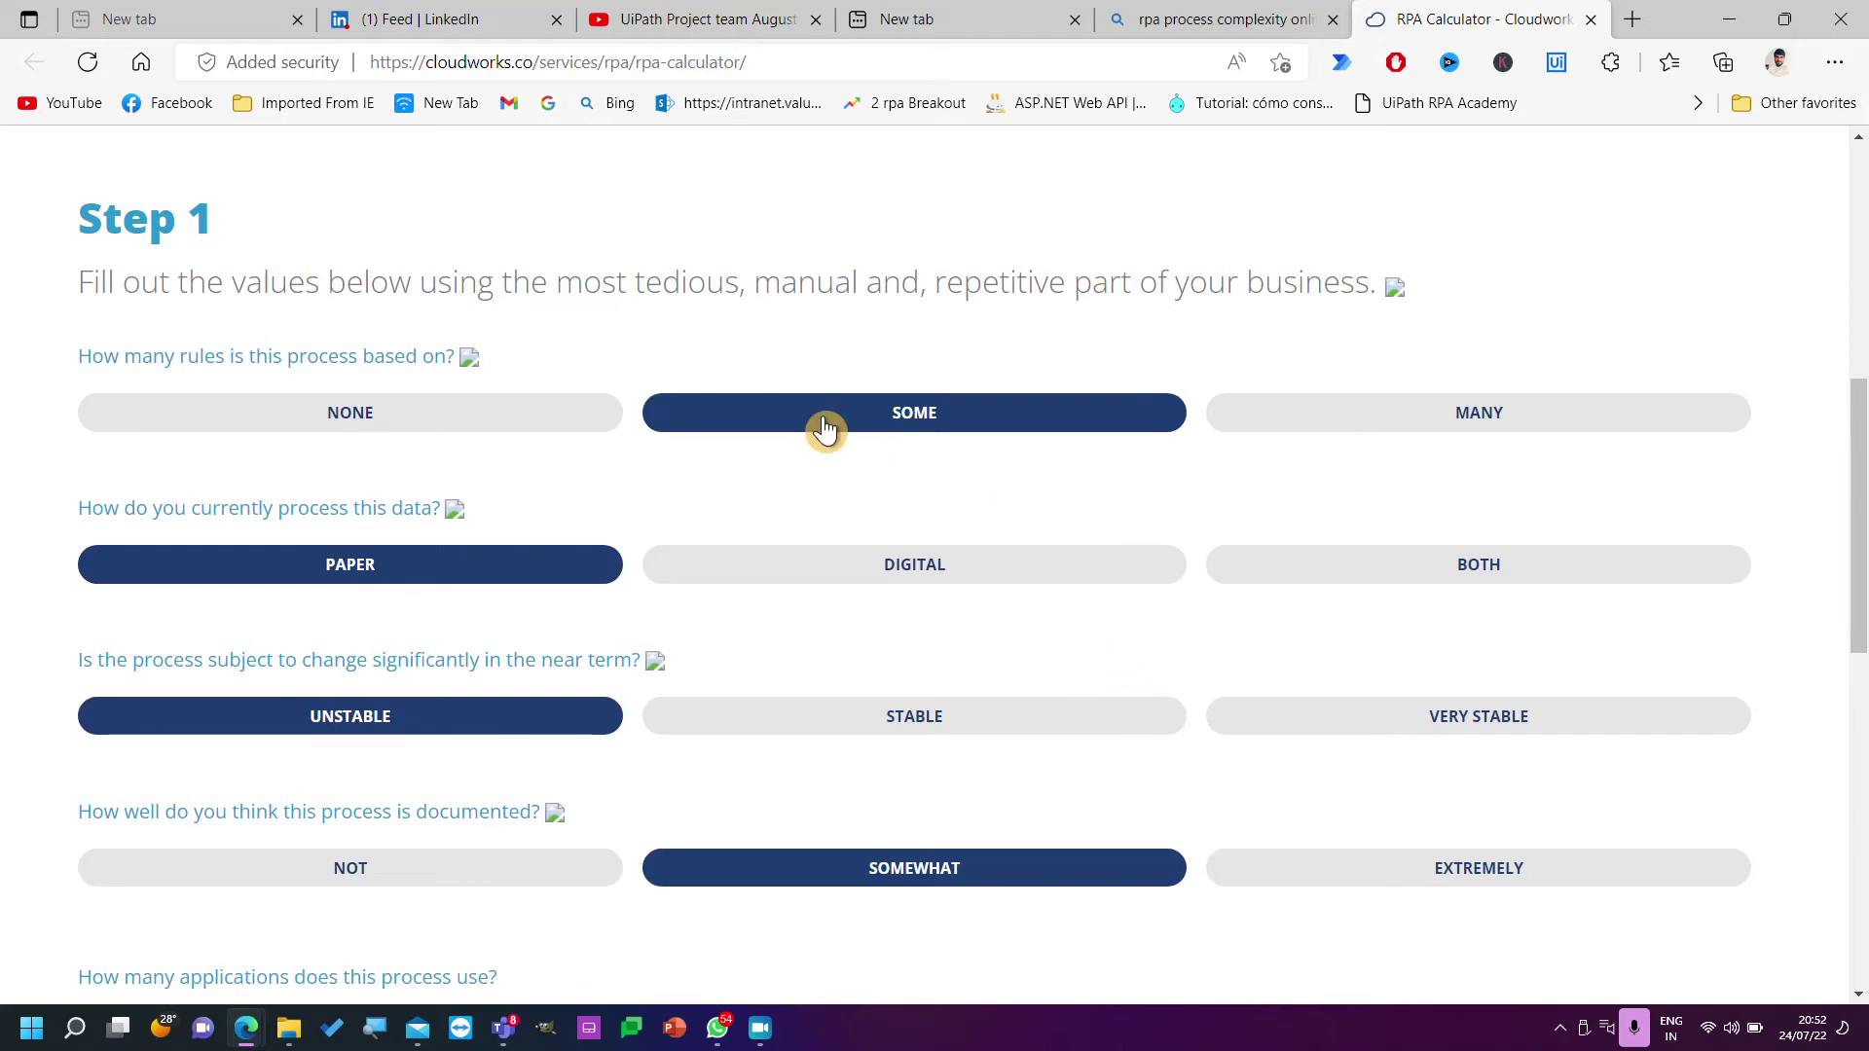
Answer the Step 1 questions with Digital for data processing, Very Stable for expected change and Extremely for how well the process is documented.
scroll(522, 505, down, 7)
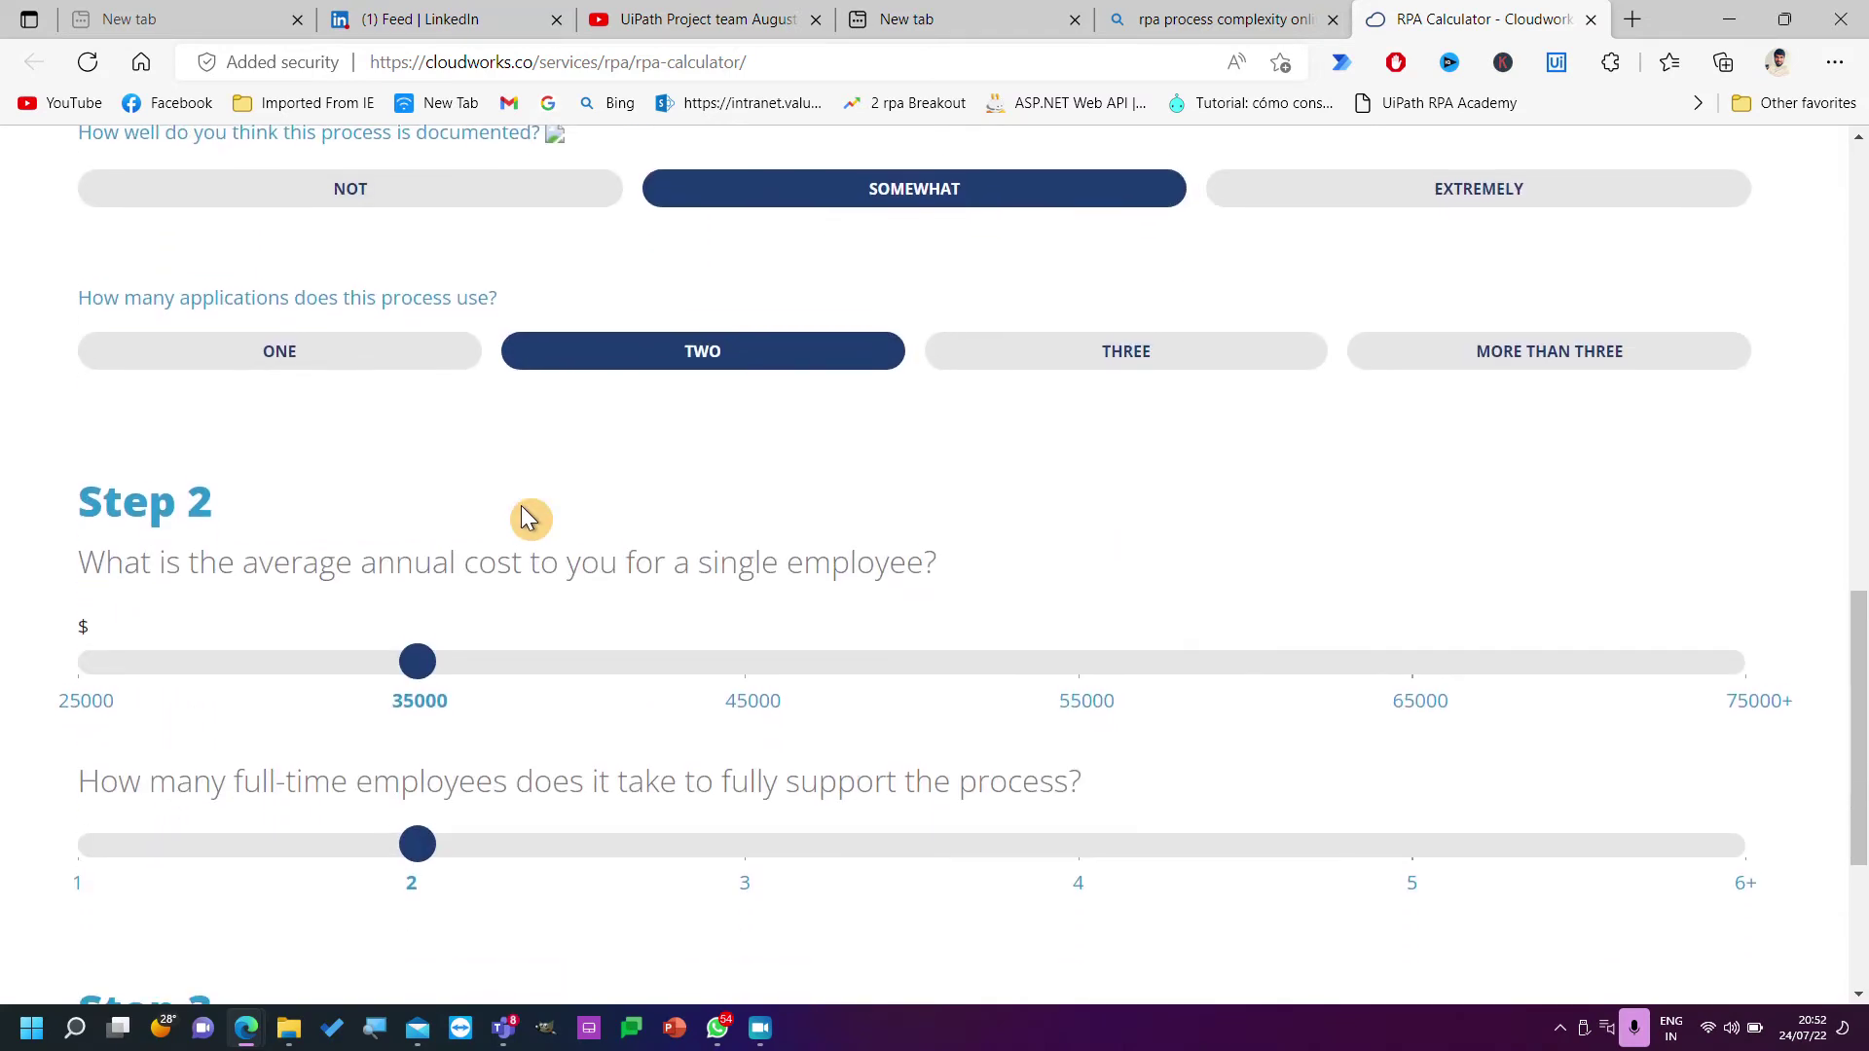
scroll(522, 506, up, 3)
scroll(522, 505, up, 3)
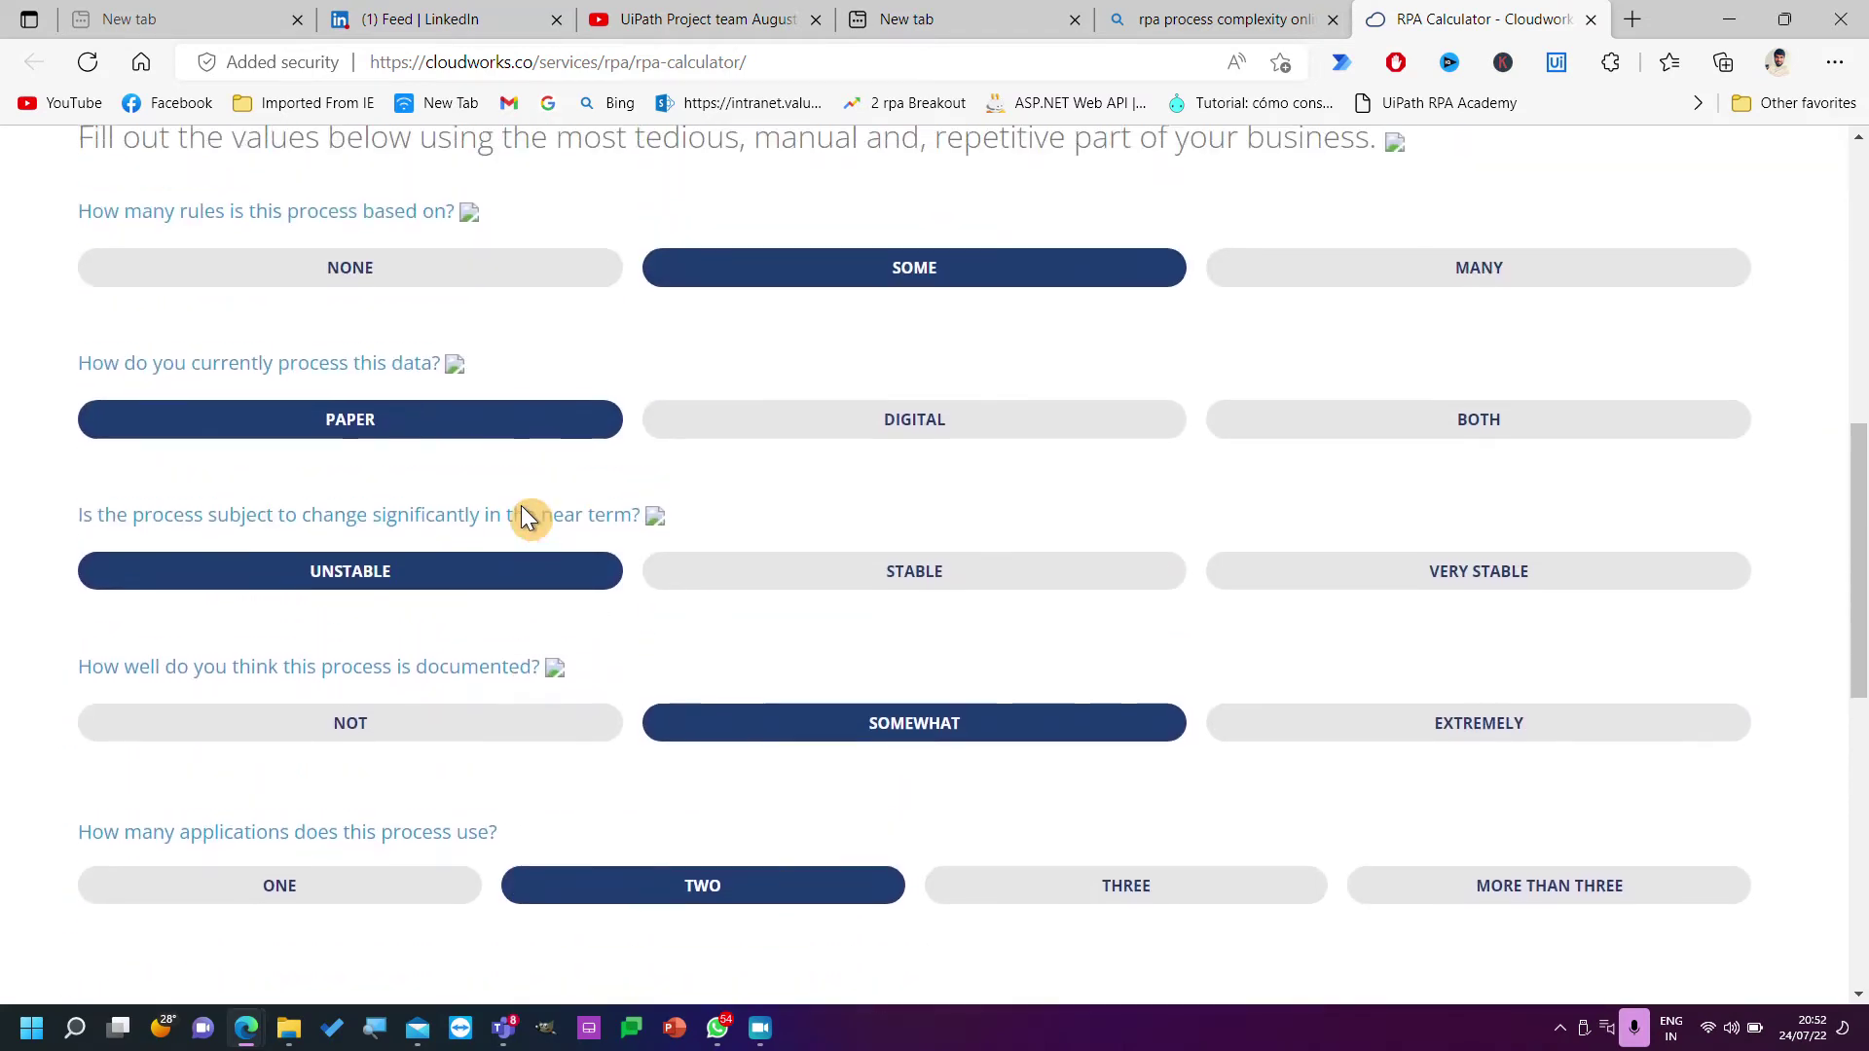
scroll(521, 505, up, 6)
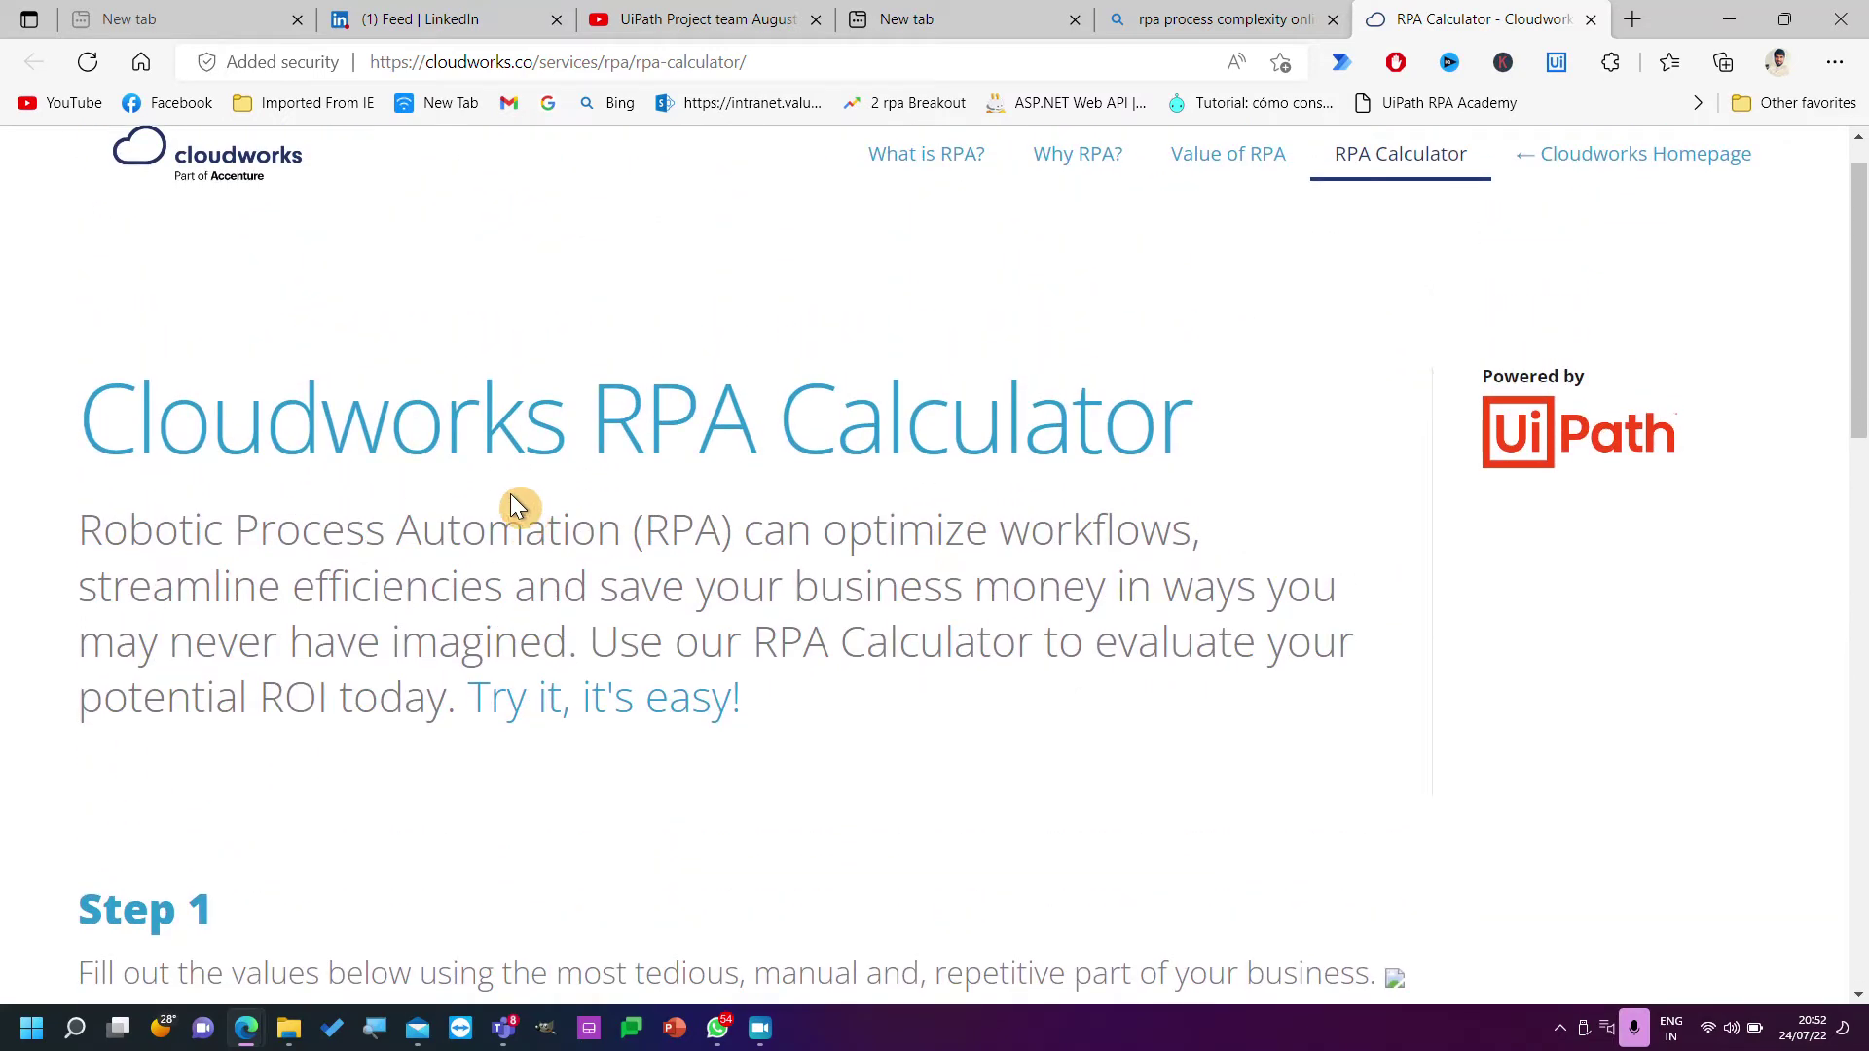
scroll(517, 505, down, 1)
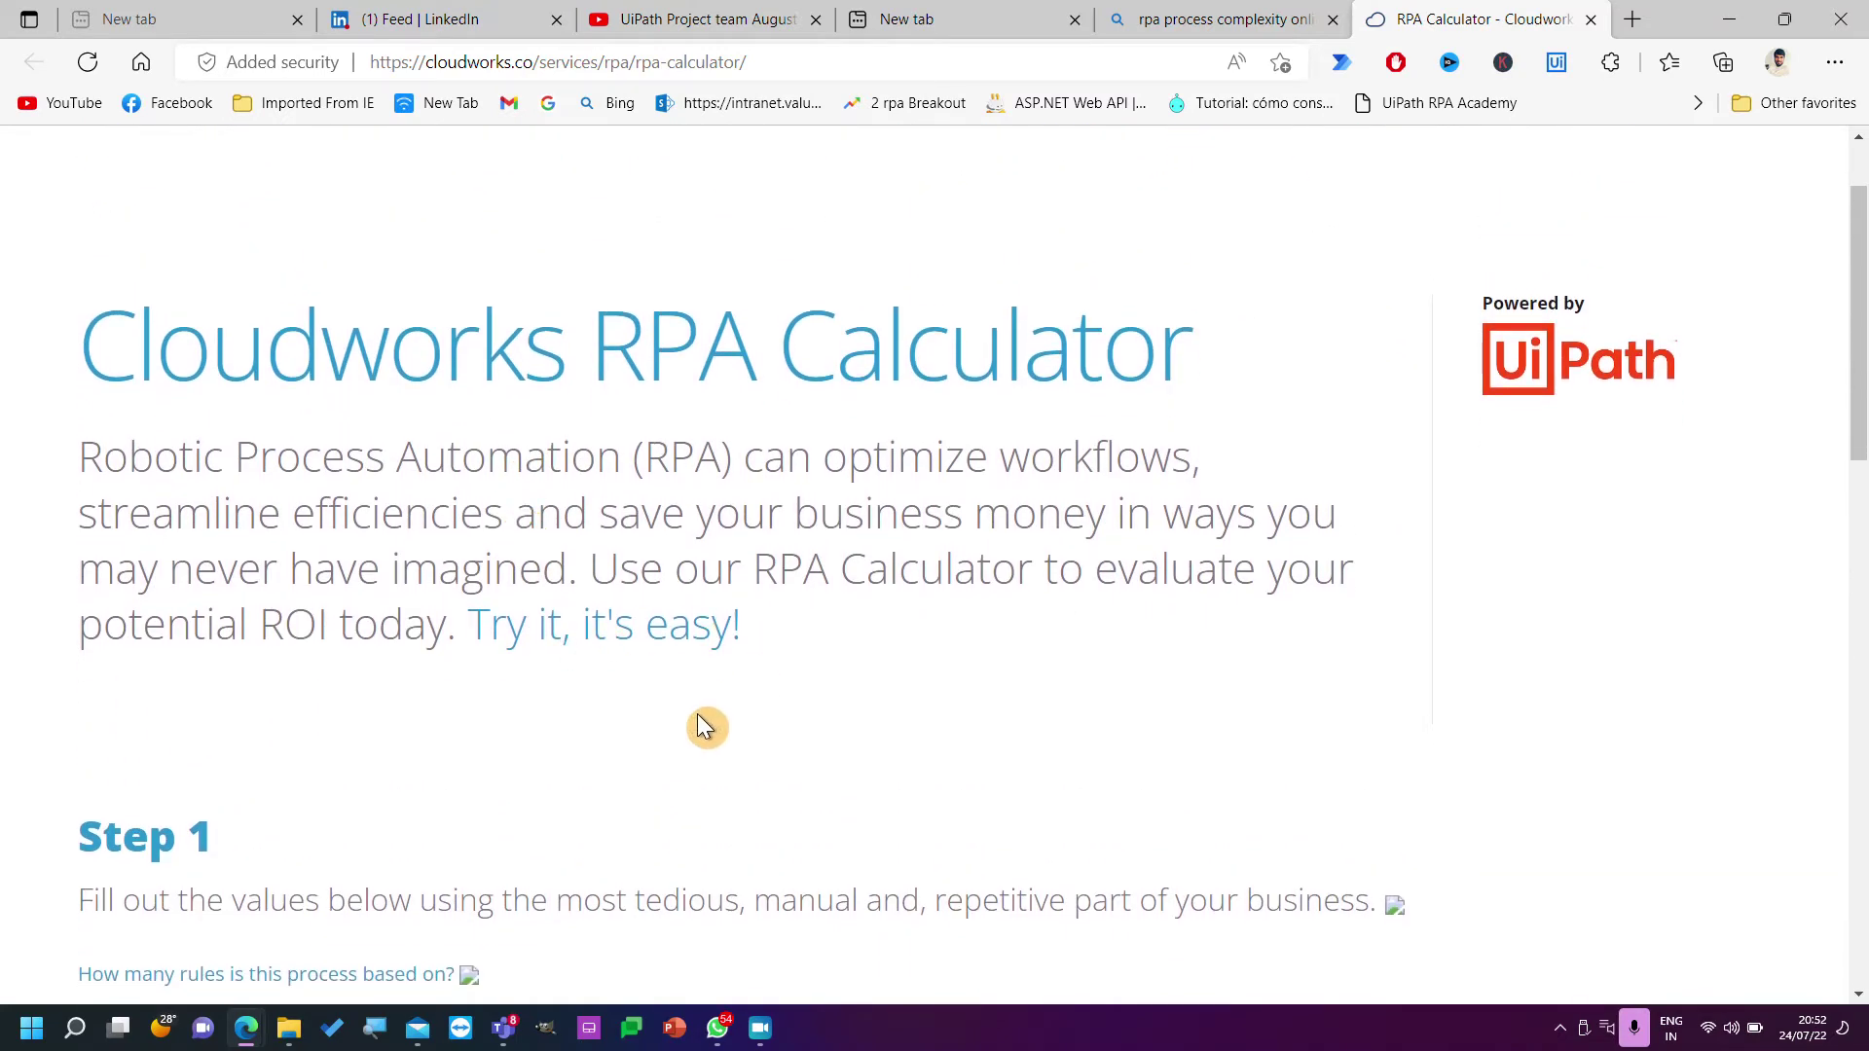
scroll(700, 725, down, 3)
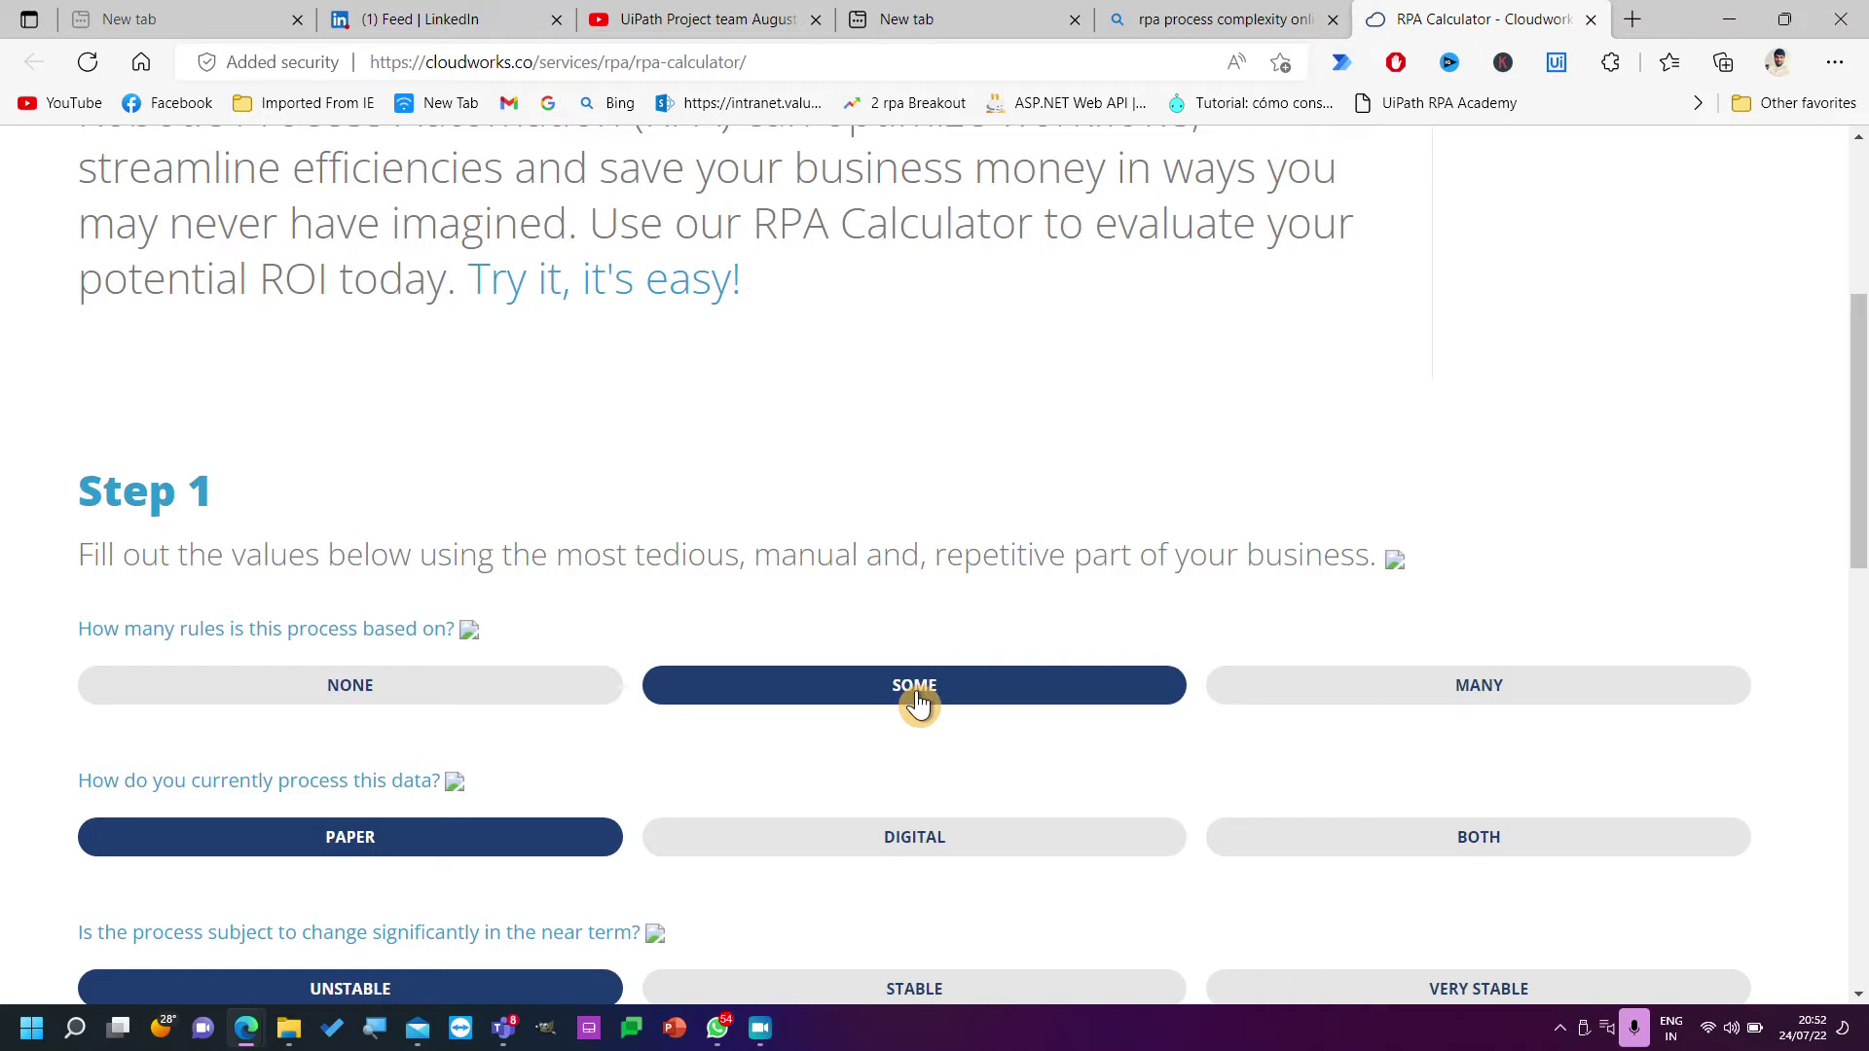
scroll(1001, 835, down, 3)
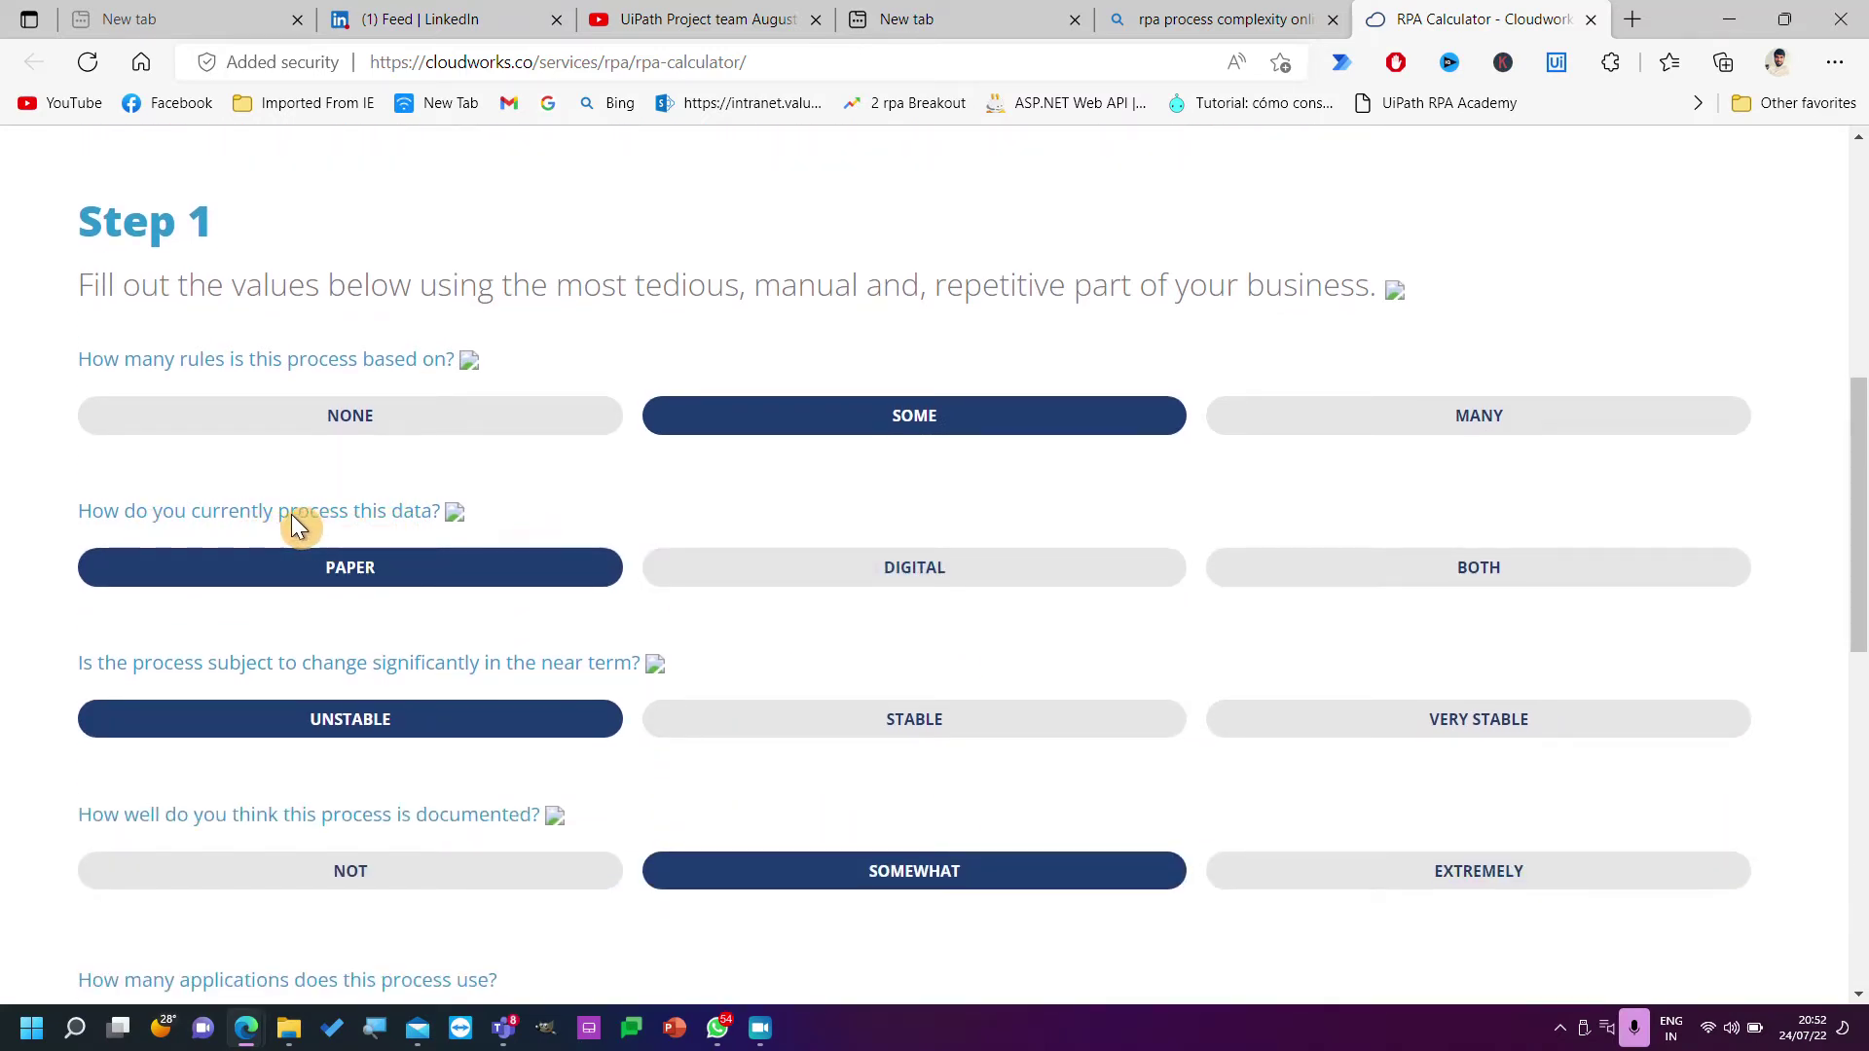
click(918, 579)
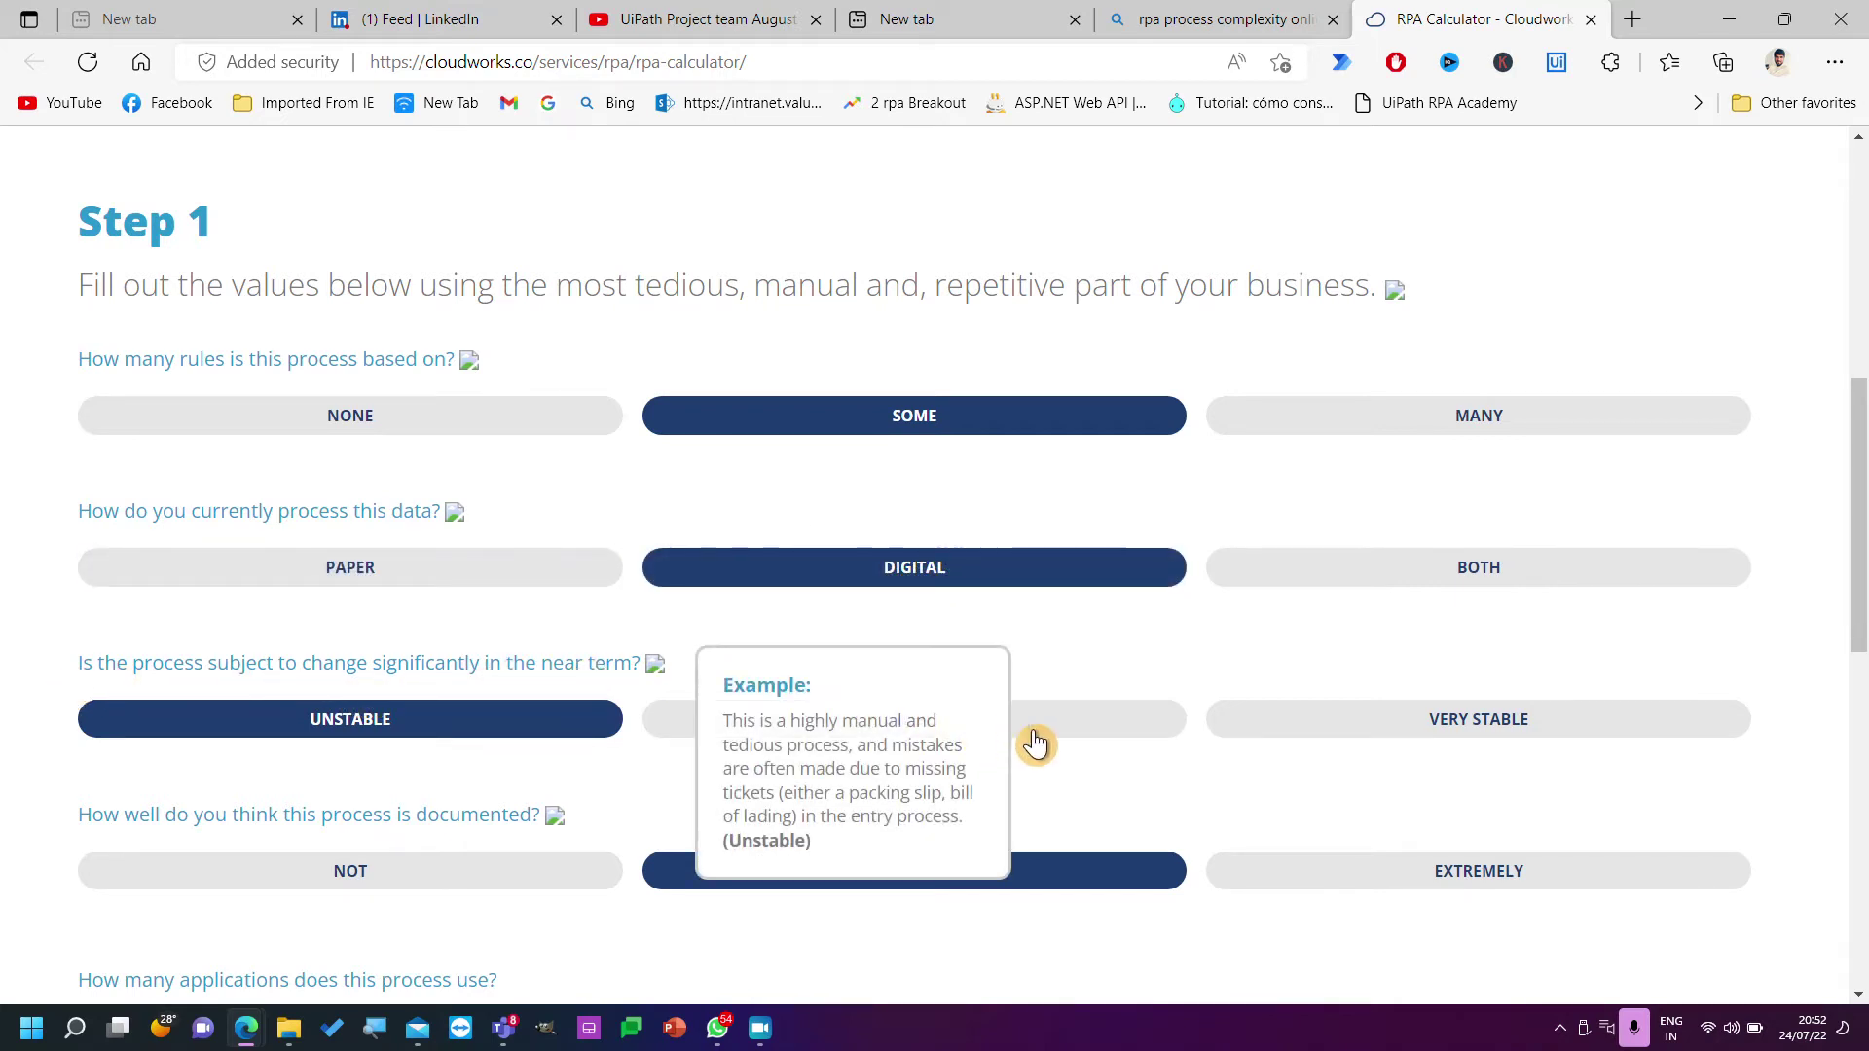
click(1306, 718)
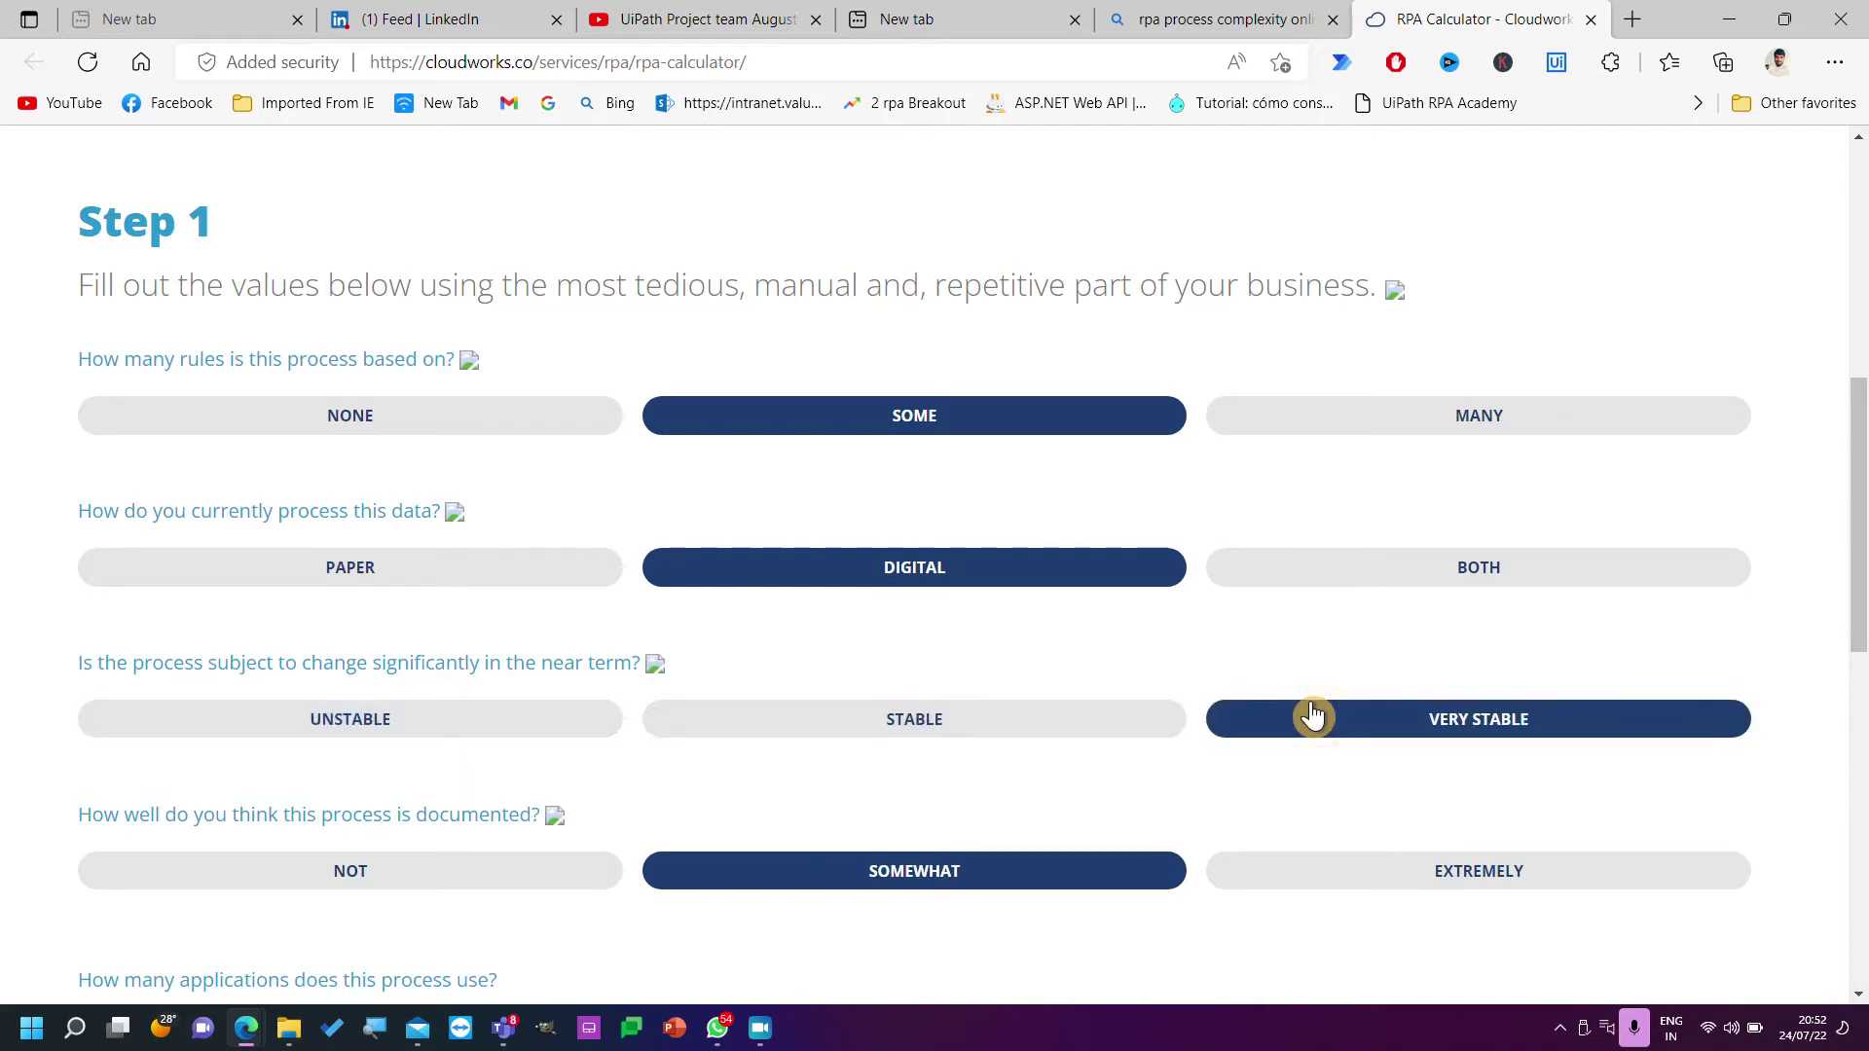
scroll(1310, 718, down, 5)
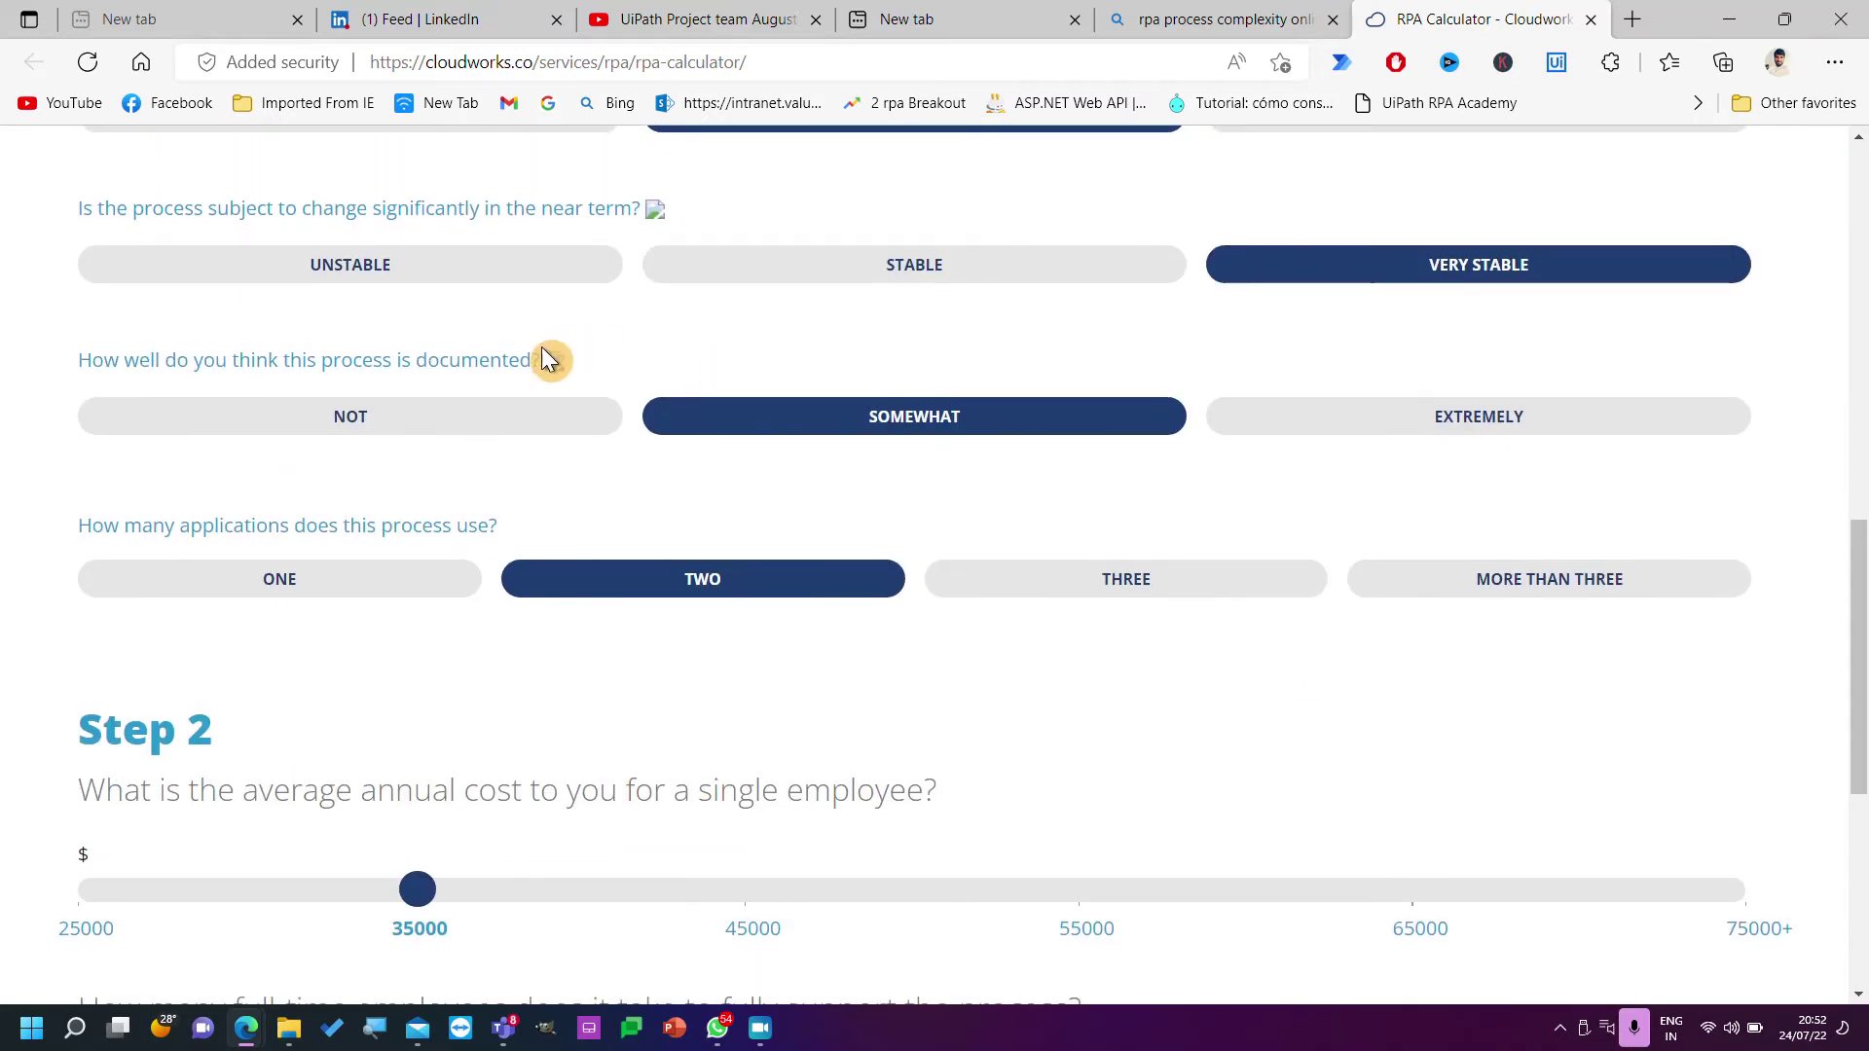
click(1439, 433)
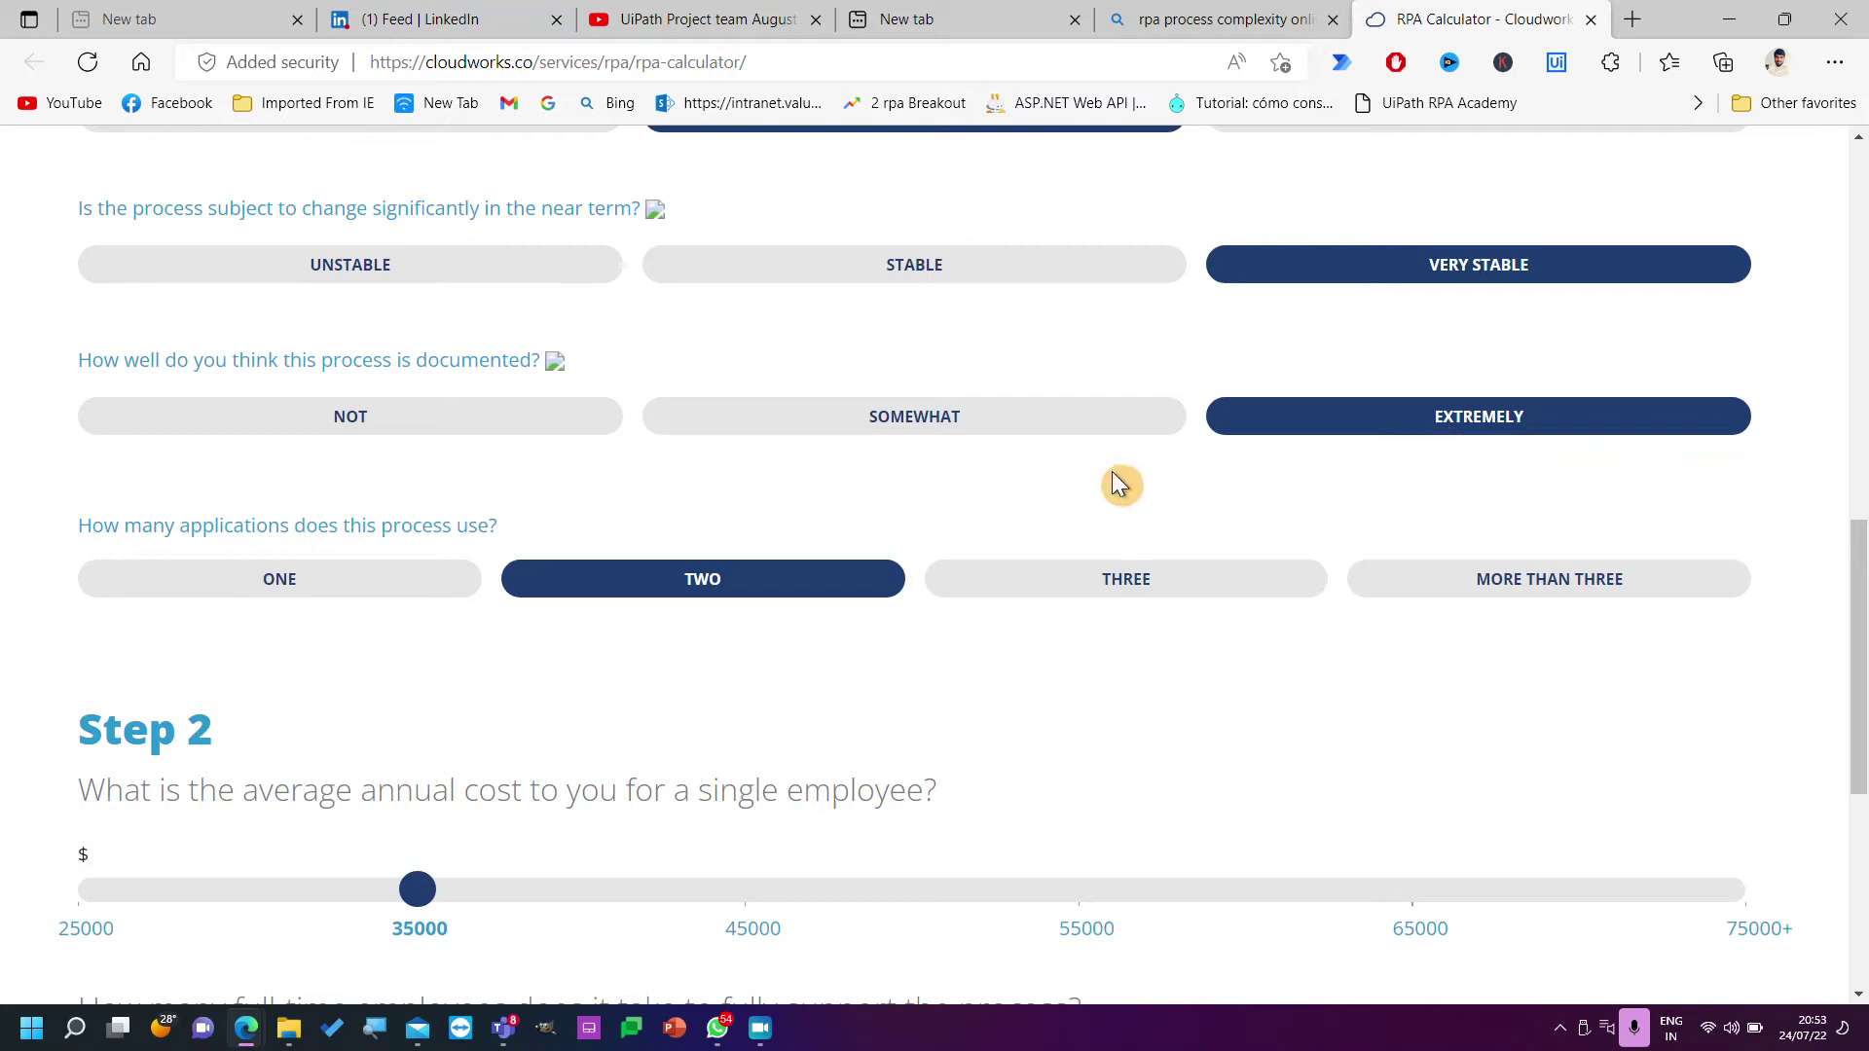
Arrange the browser side by side with the "project team july 2022" Teams meeting window and show the meeting chat.
drag(1674, 19, 3, 292)
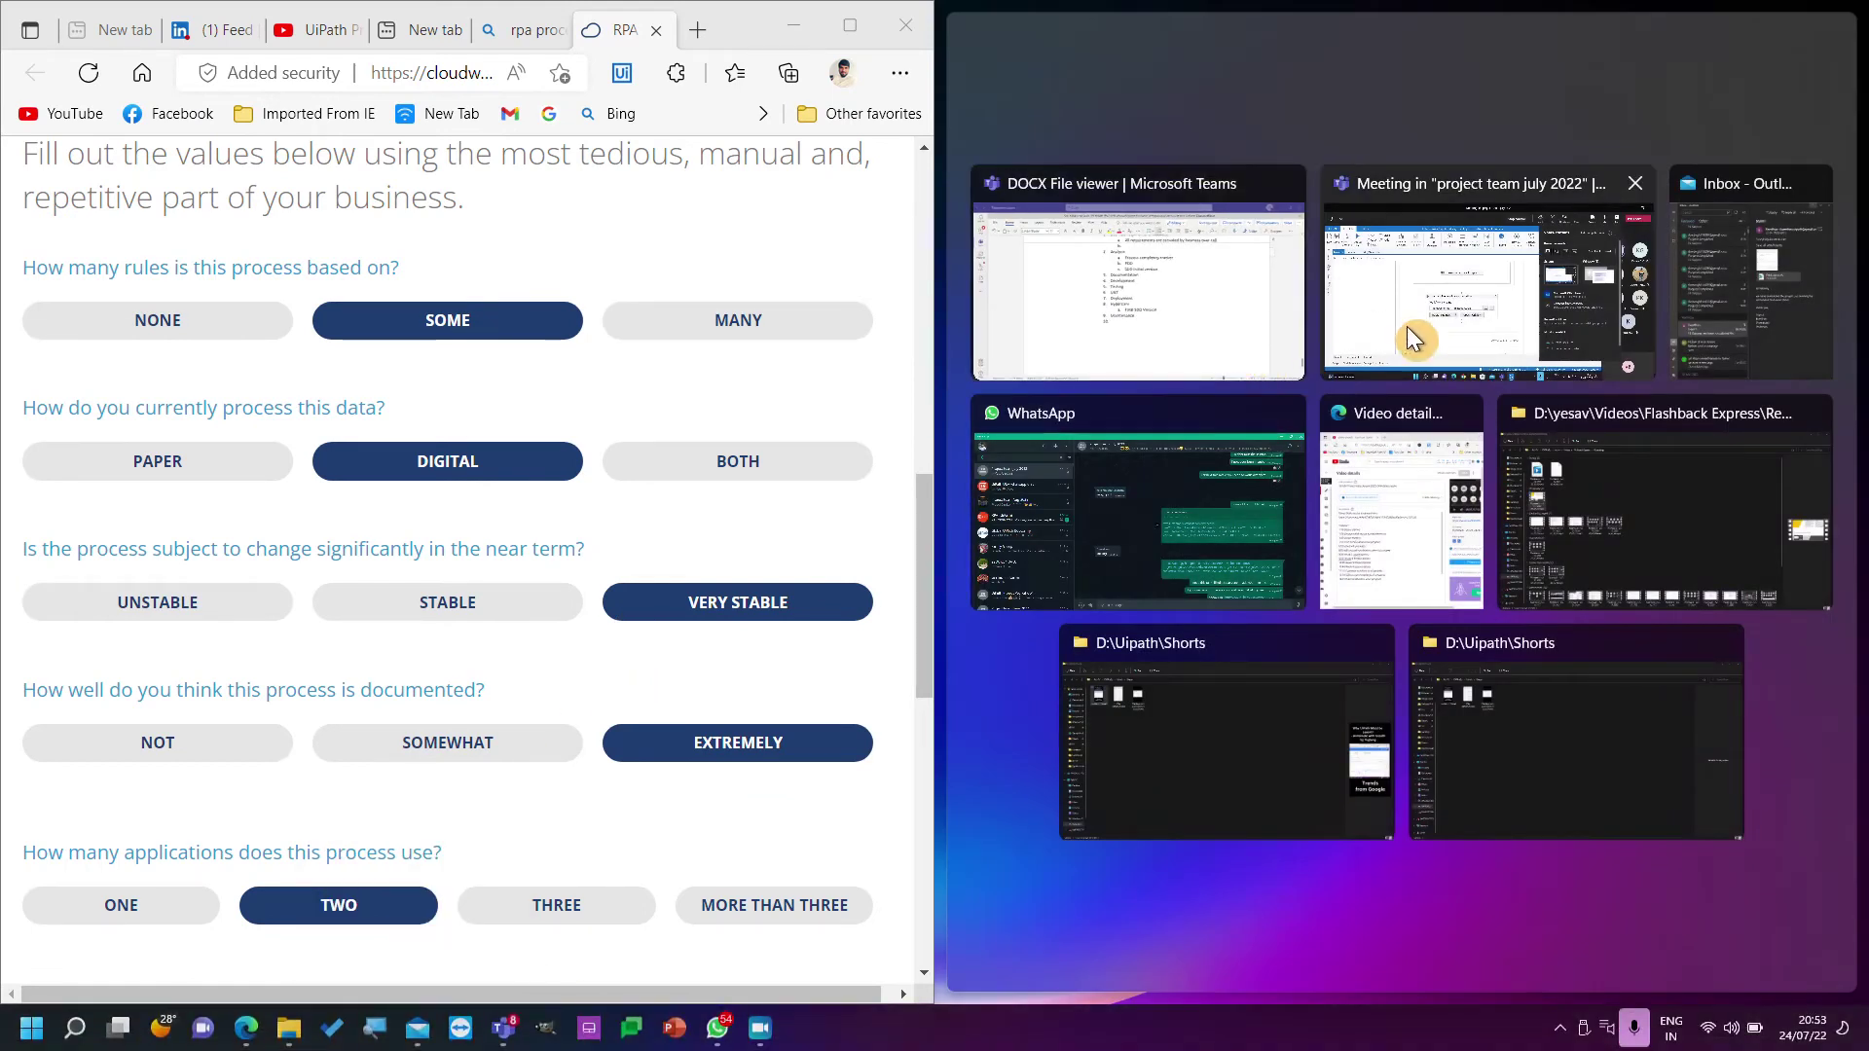
click(1606, 290)
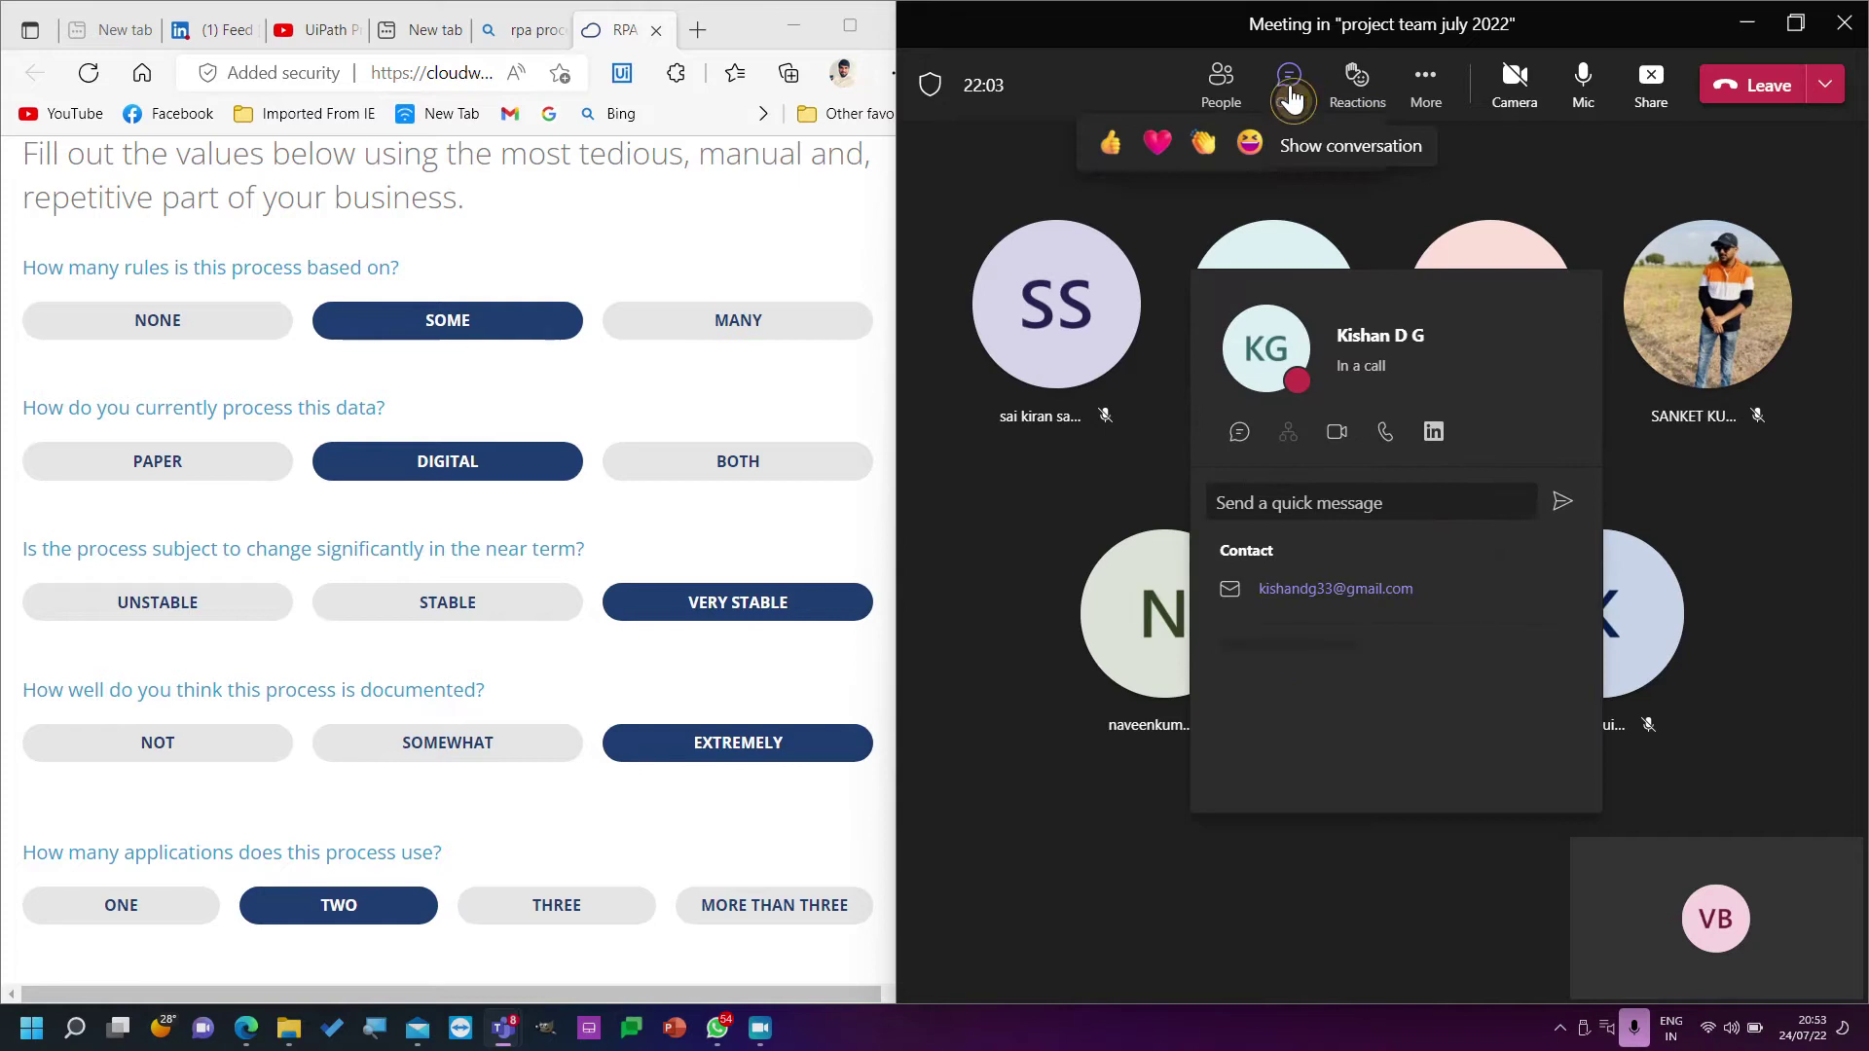
click(1289, 80)
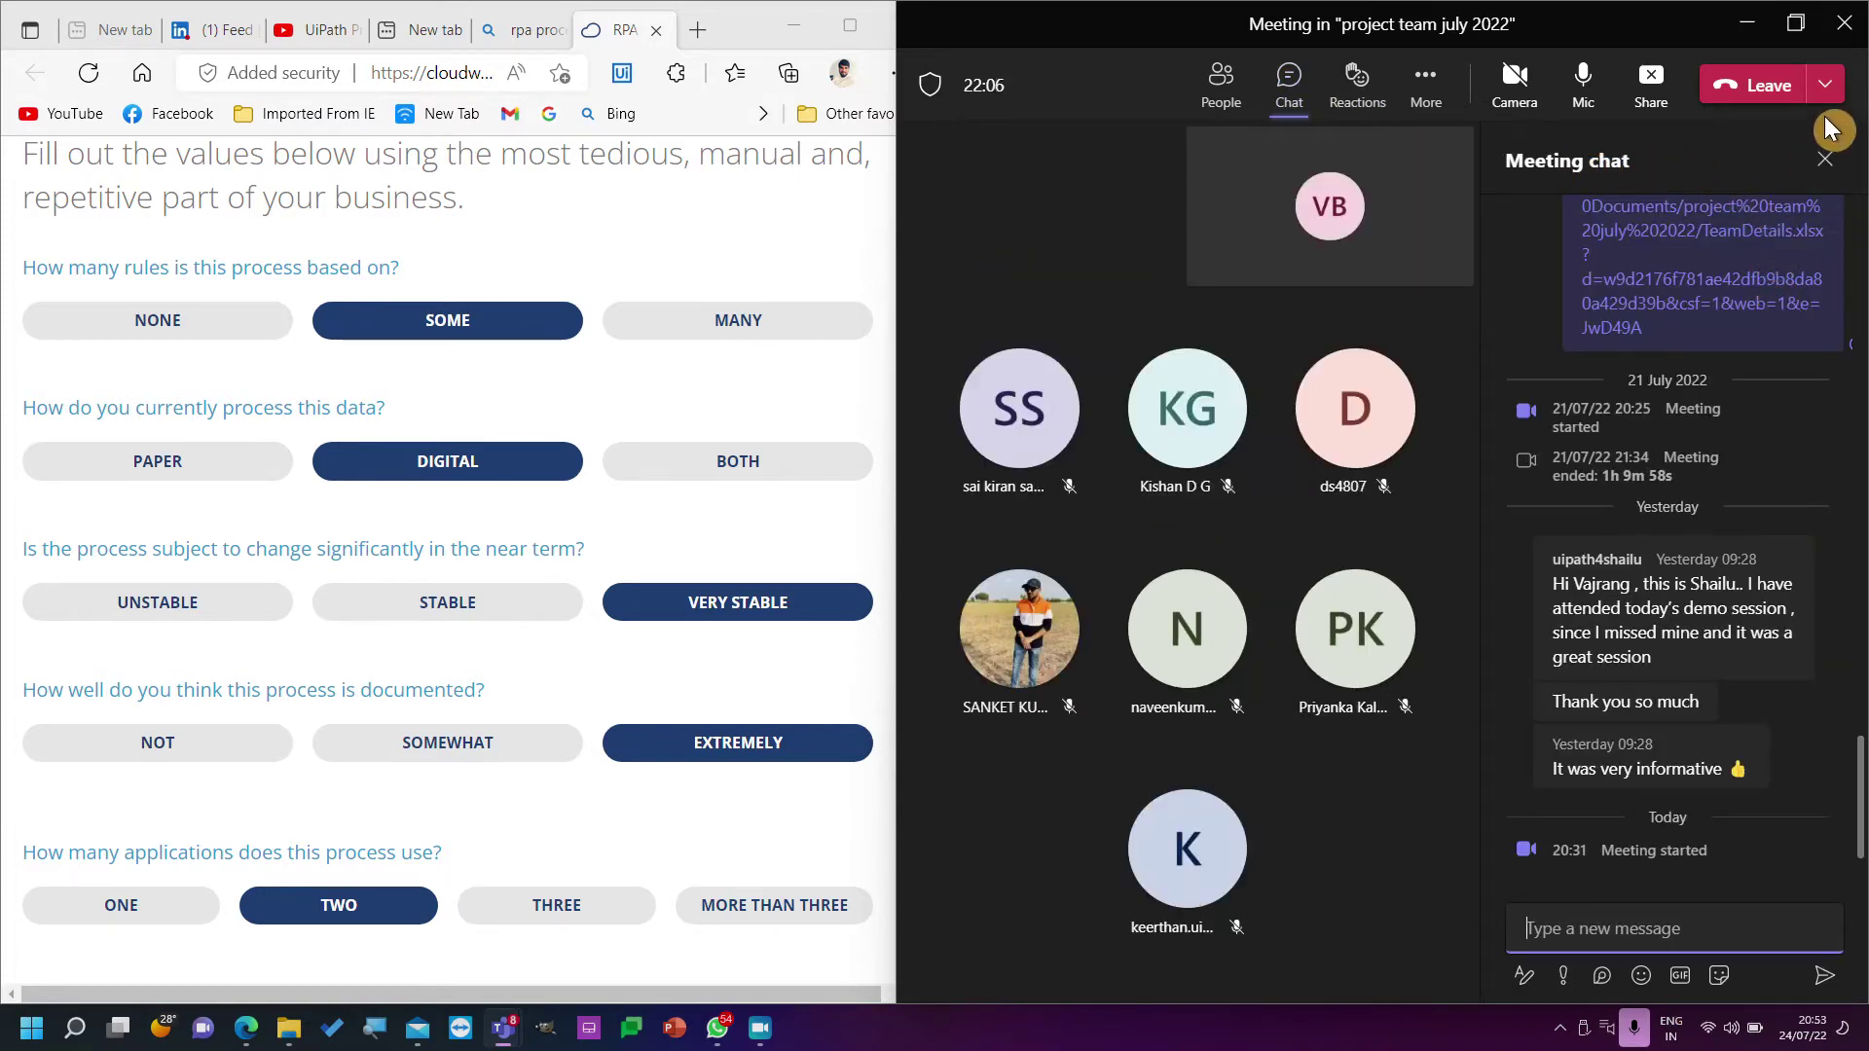
click(1828, 166)
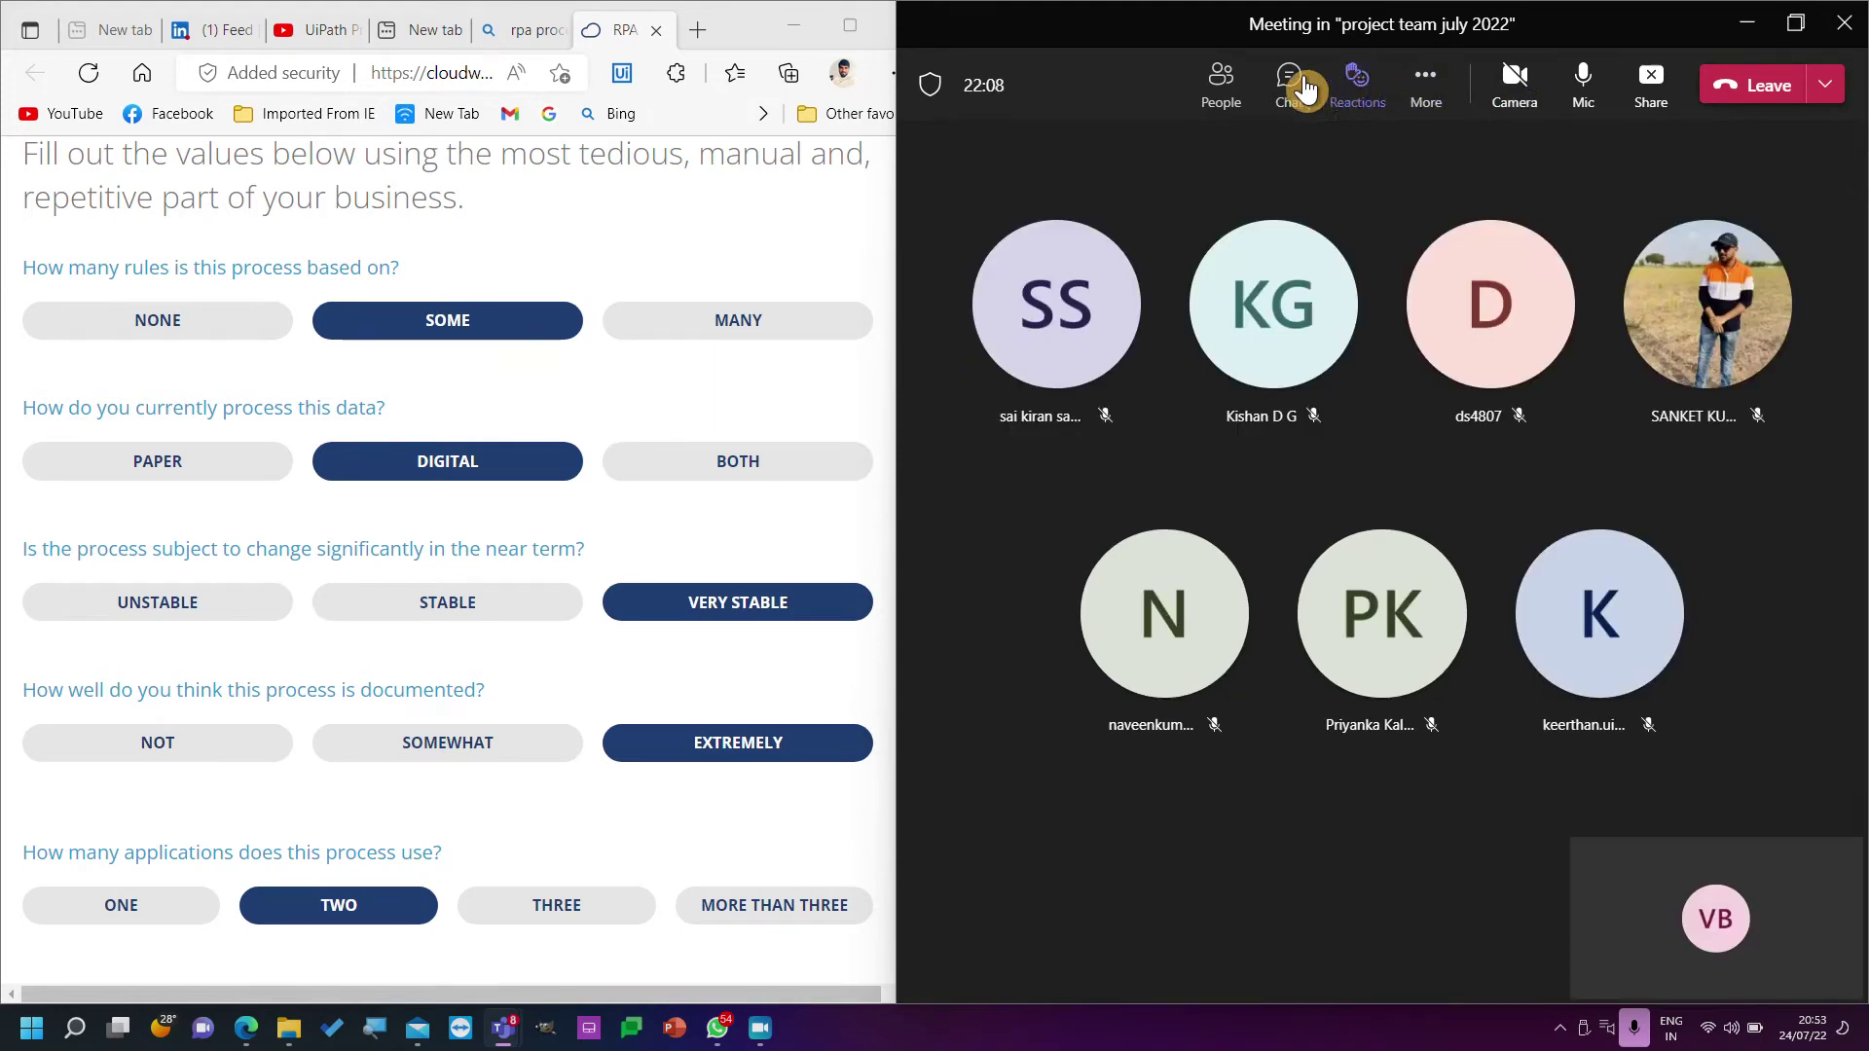
click(1357, 82)
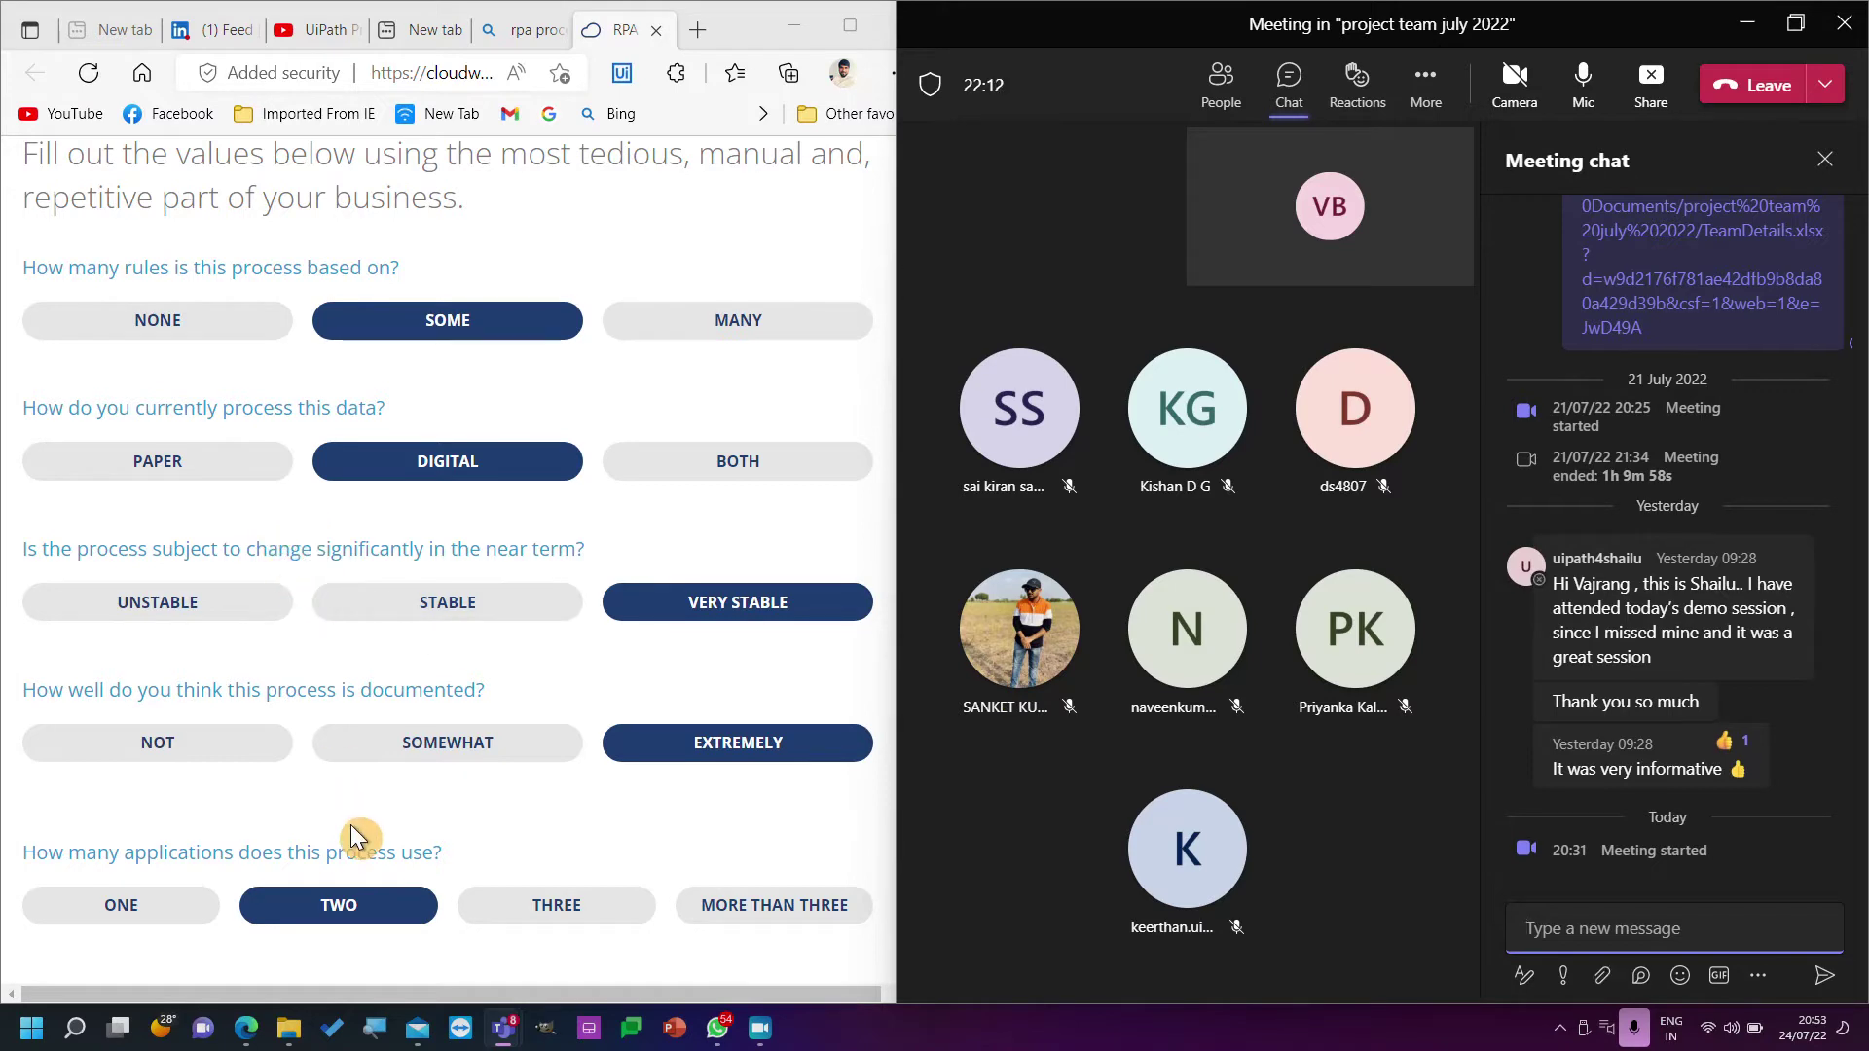
Return to the calculator and set the number of applications used by the process to Three.
click(297, 825)
scroll(297, 826, down, 2)
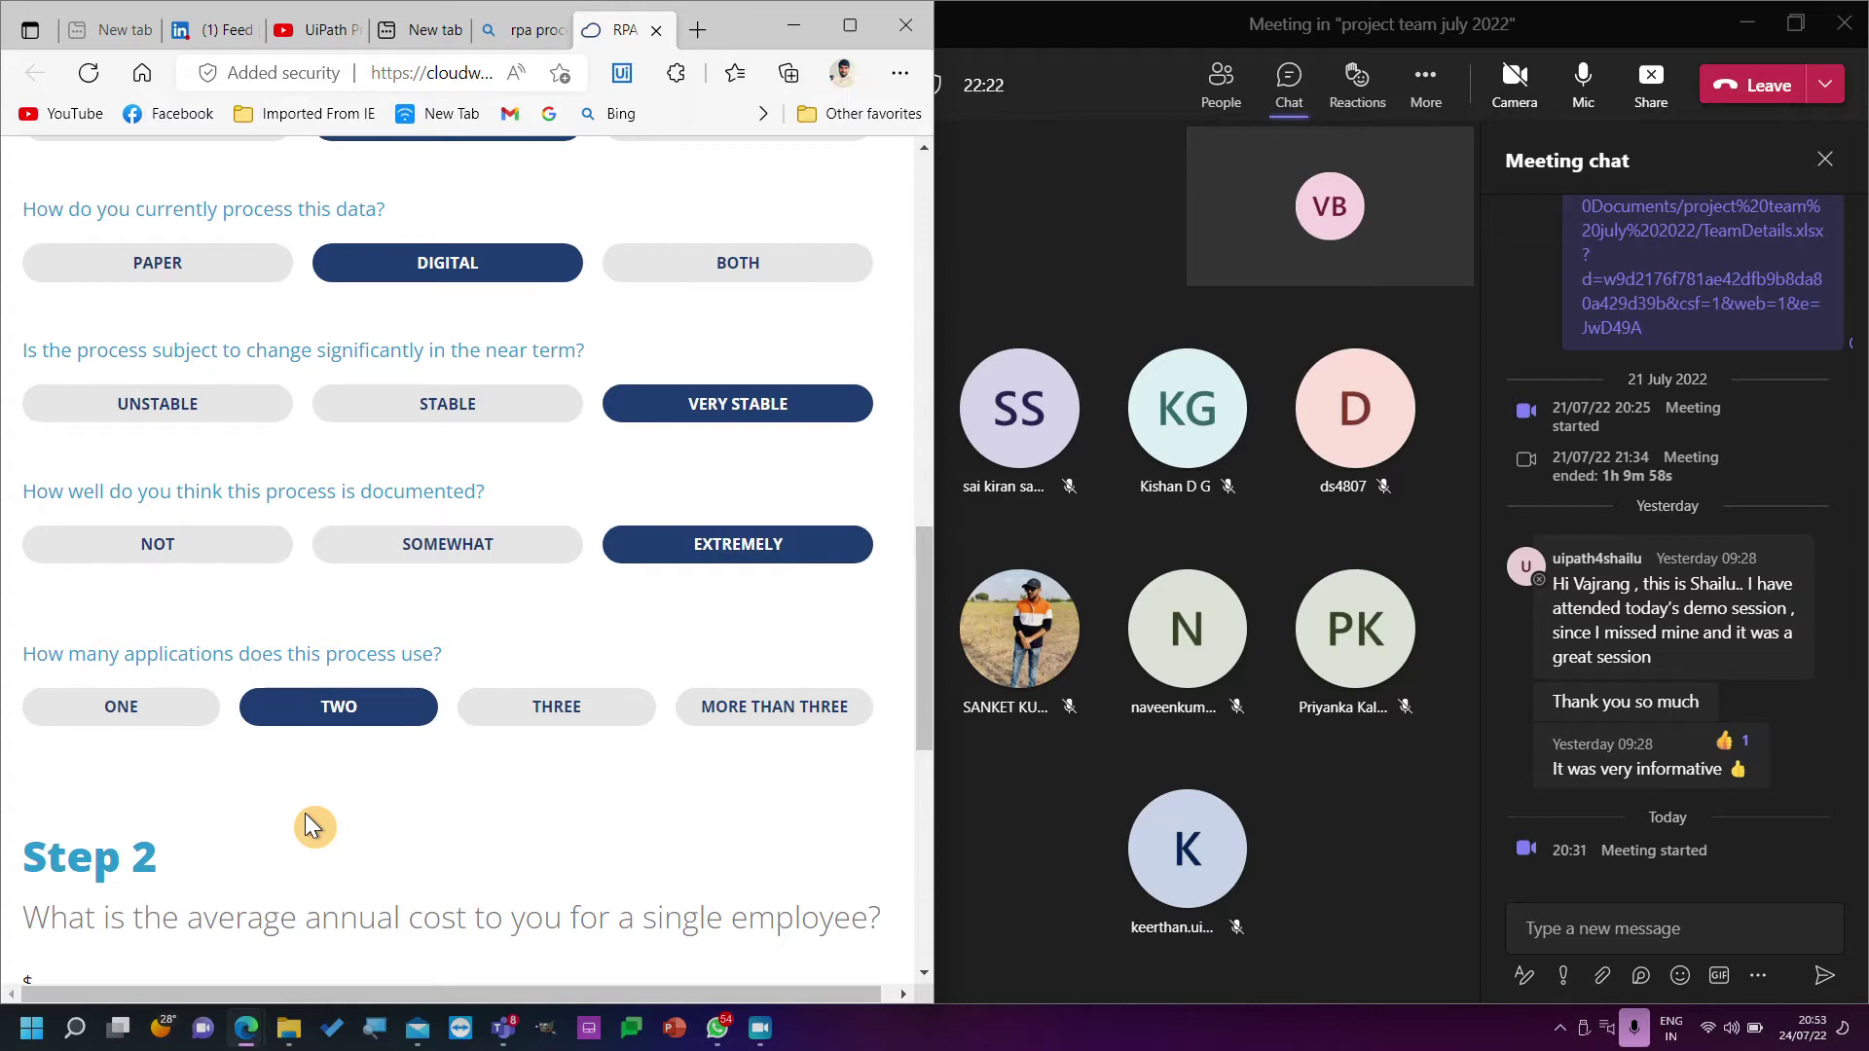
click(550, 721)
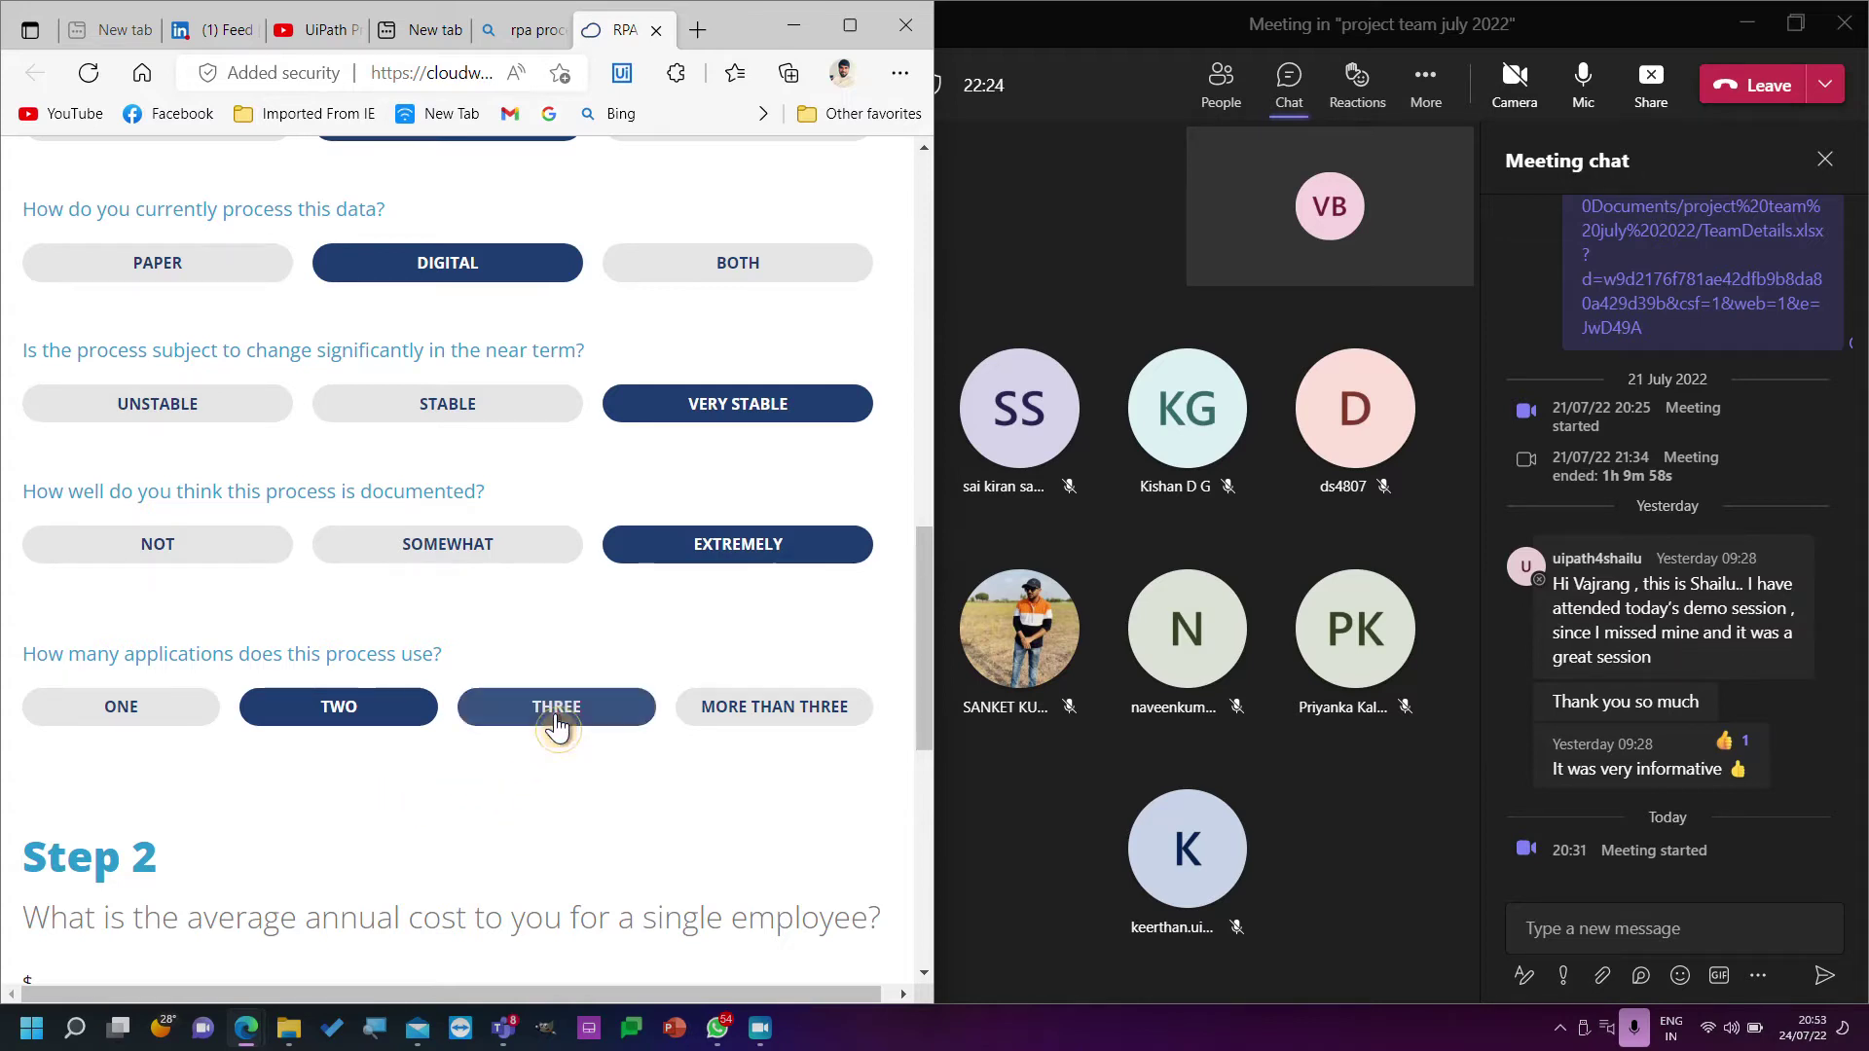
Set the full-time employees supporting the process to 5 in Step 2 and calculate the results.
scroll(571, 788, down, 4)
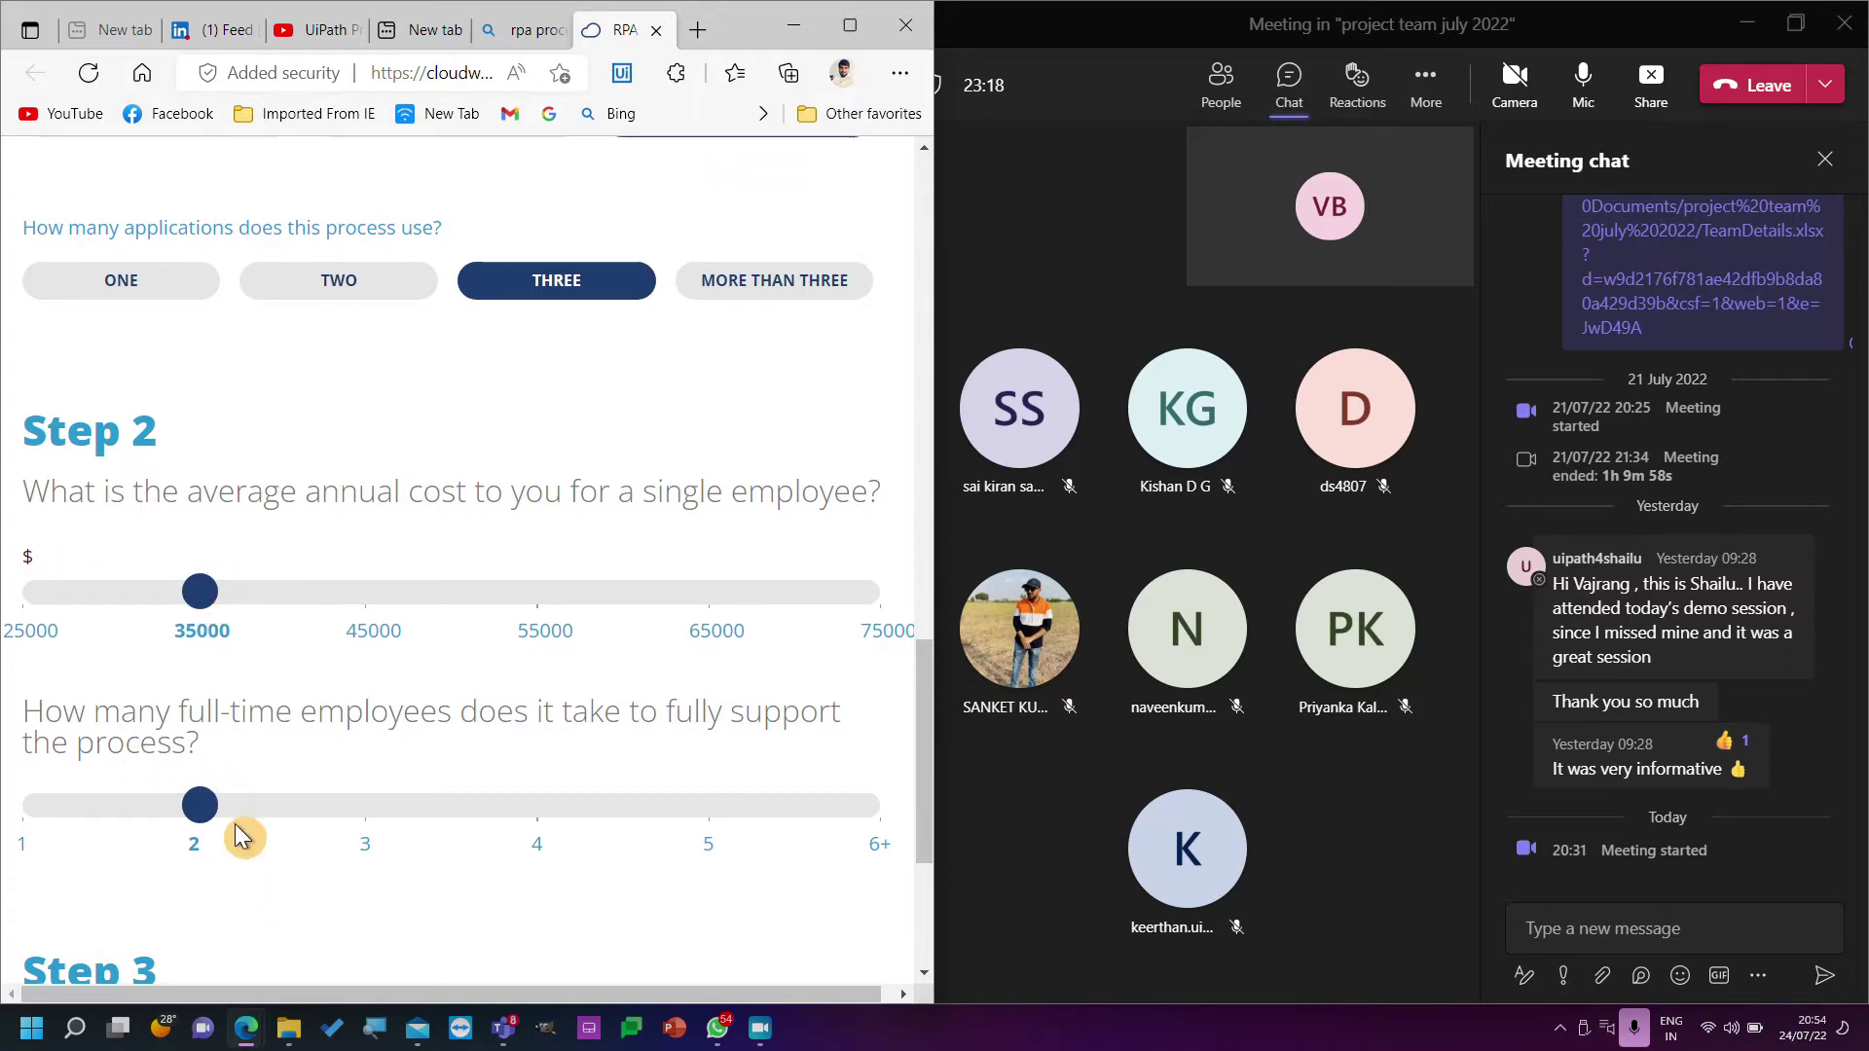
scroll(248, 864, down, 2)
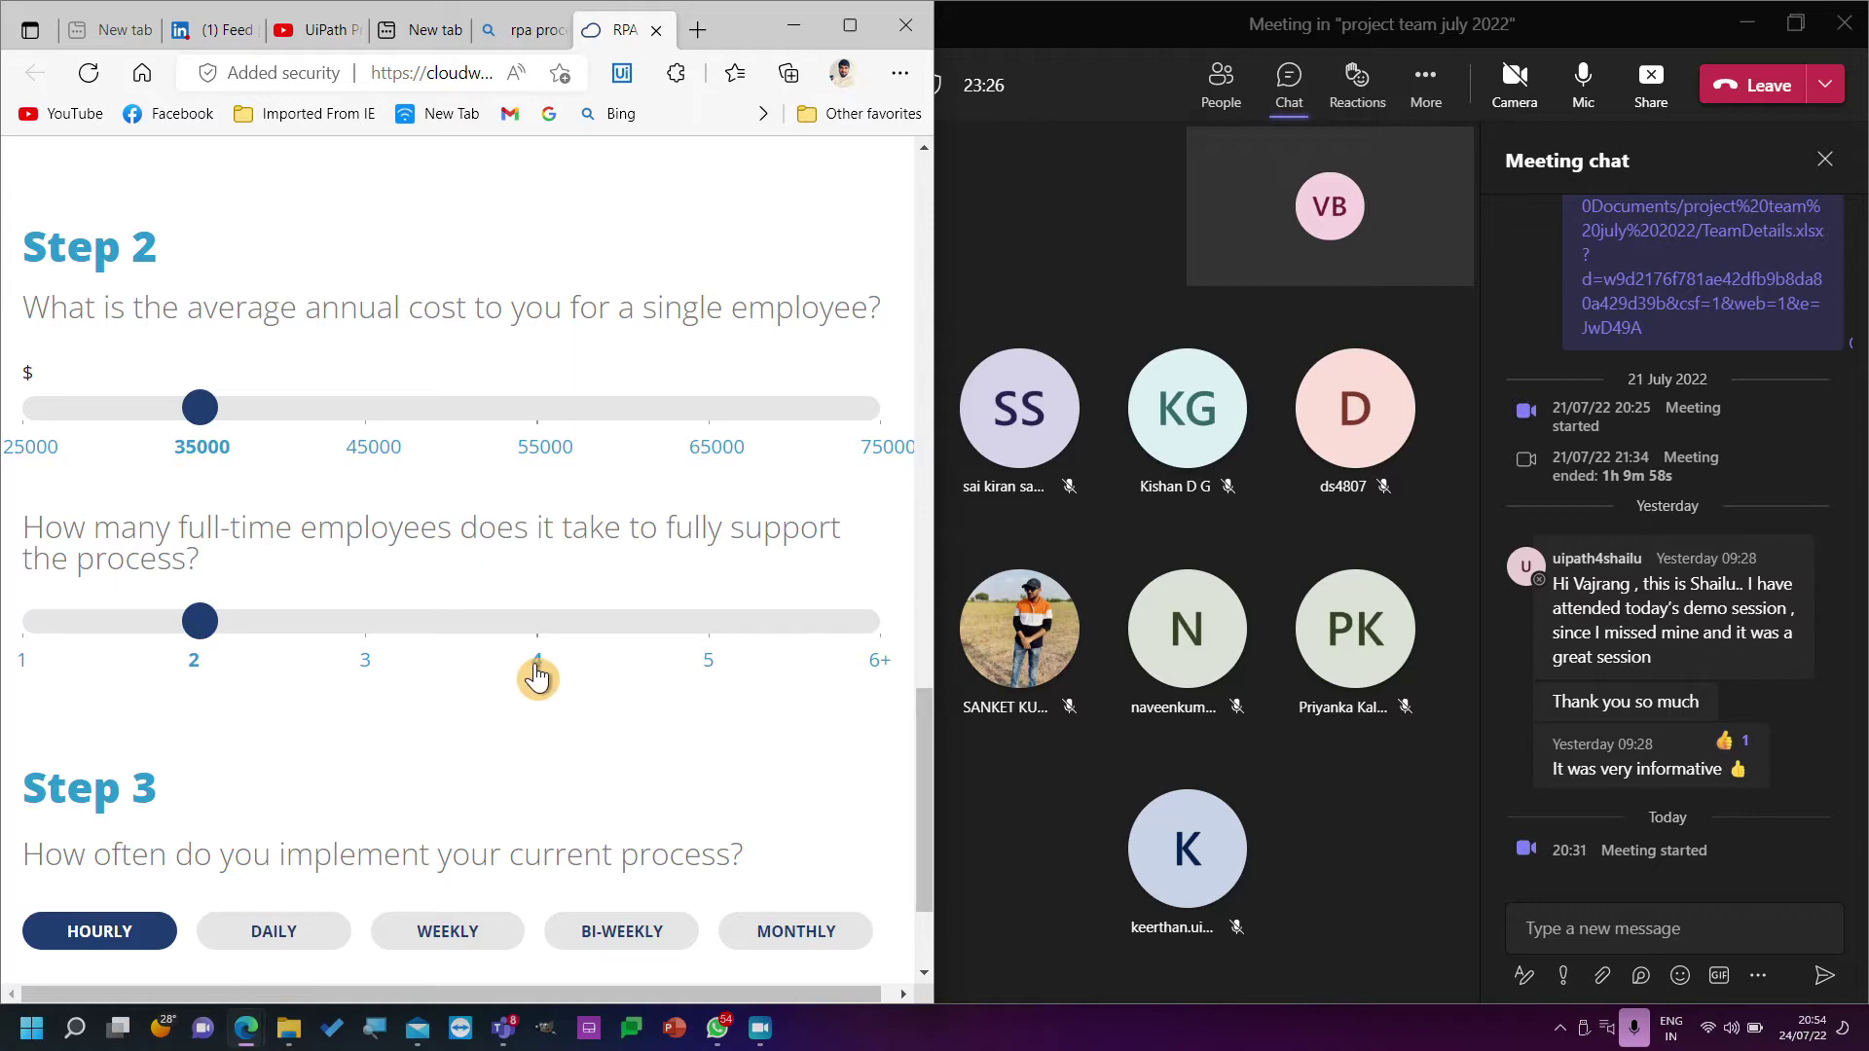
click(704, 658)
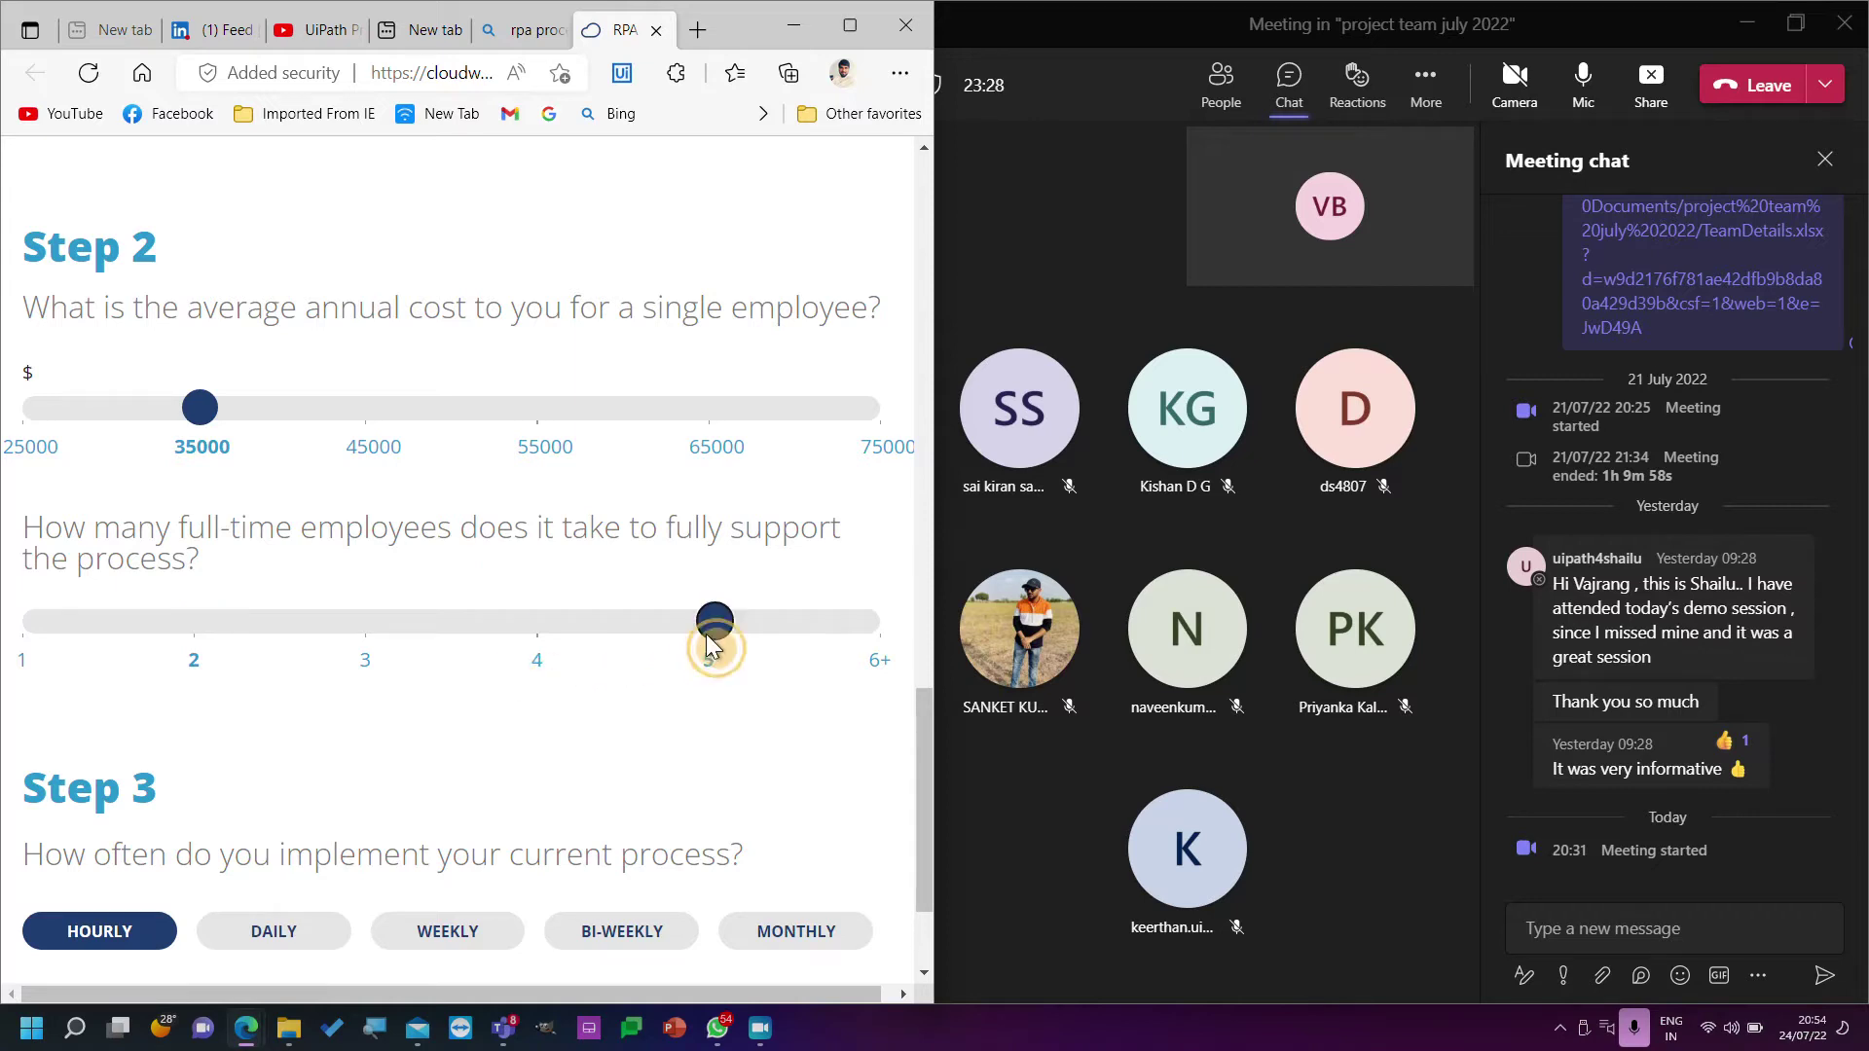
scroll(628, 778, down, 2)
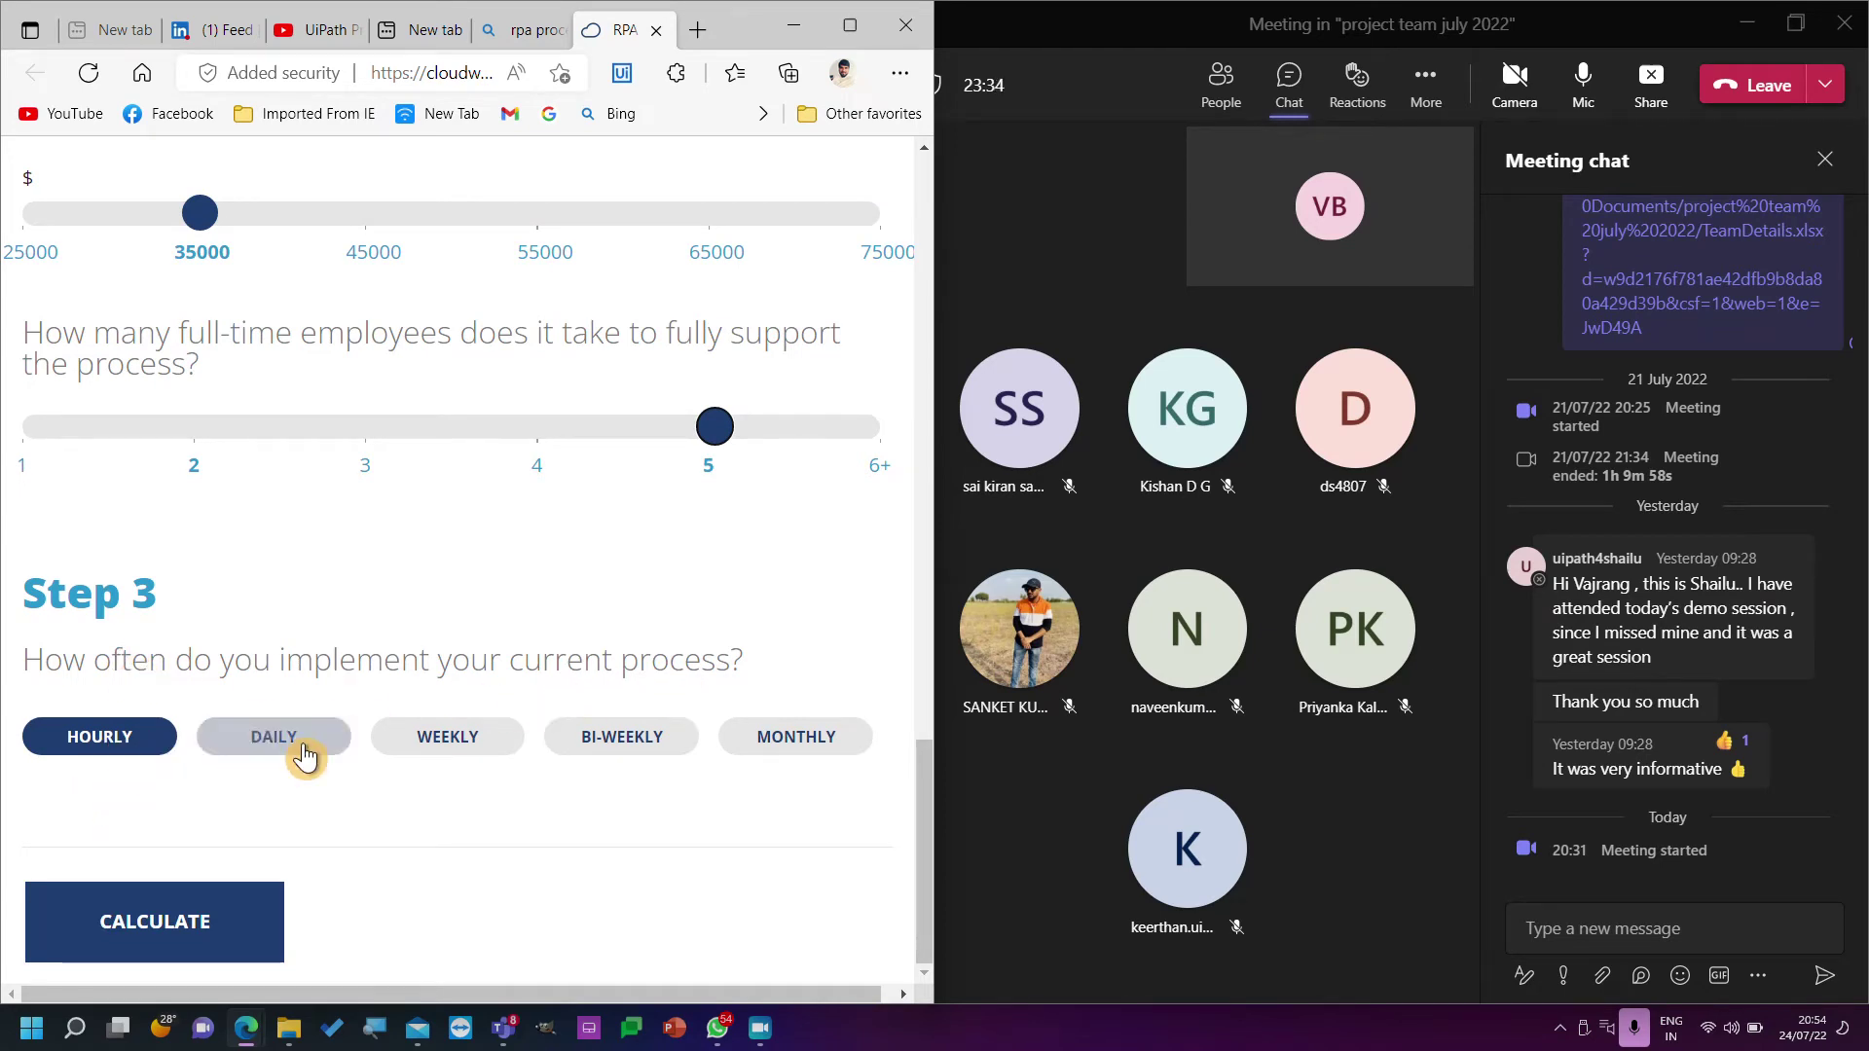
click(141, 919)
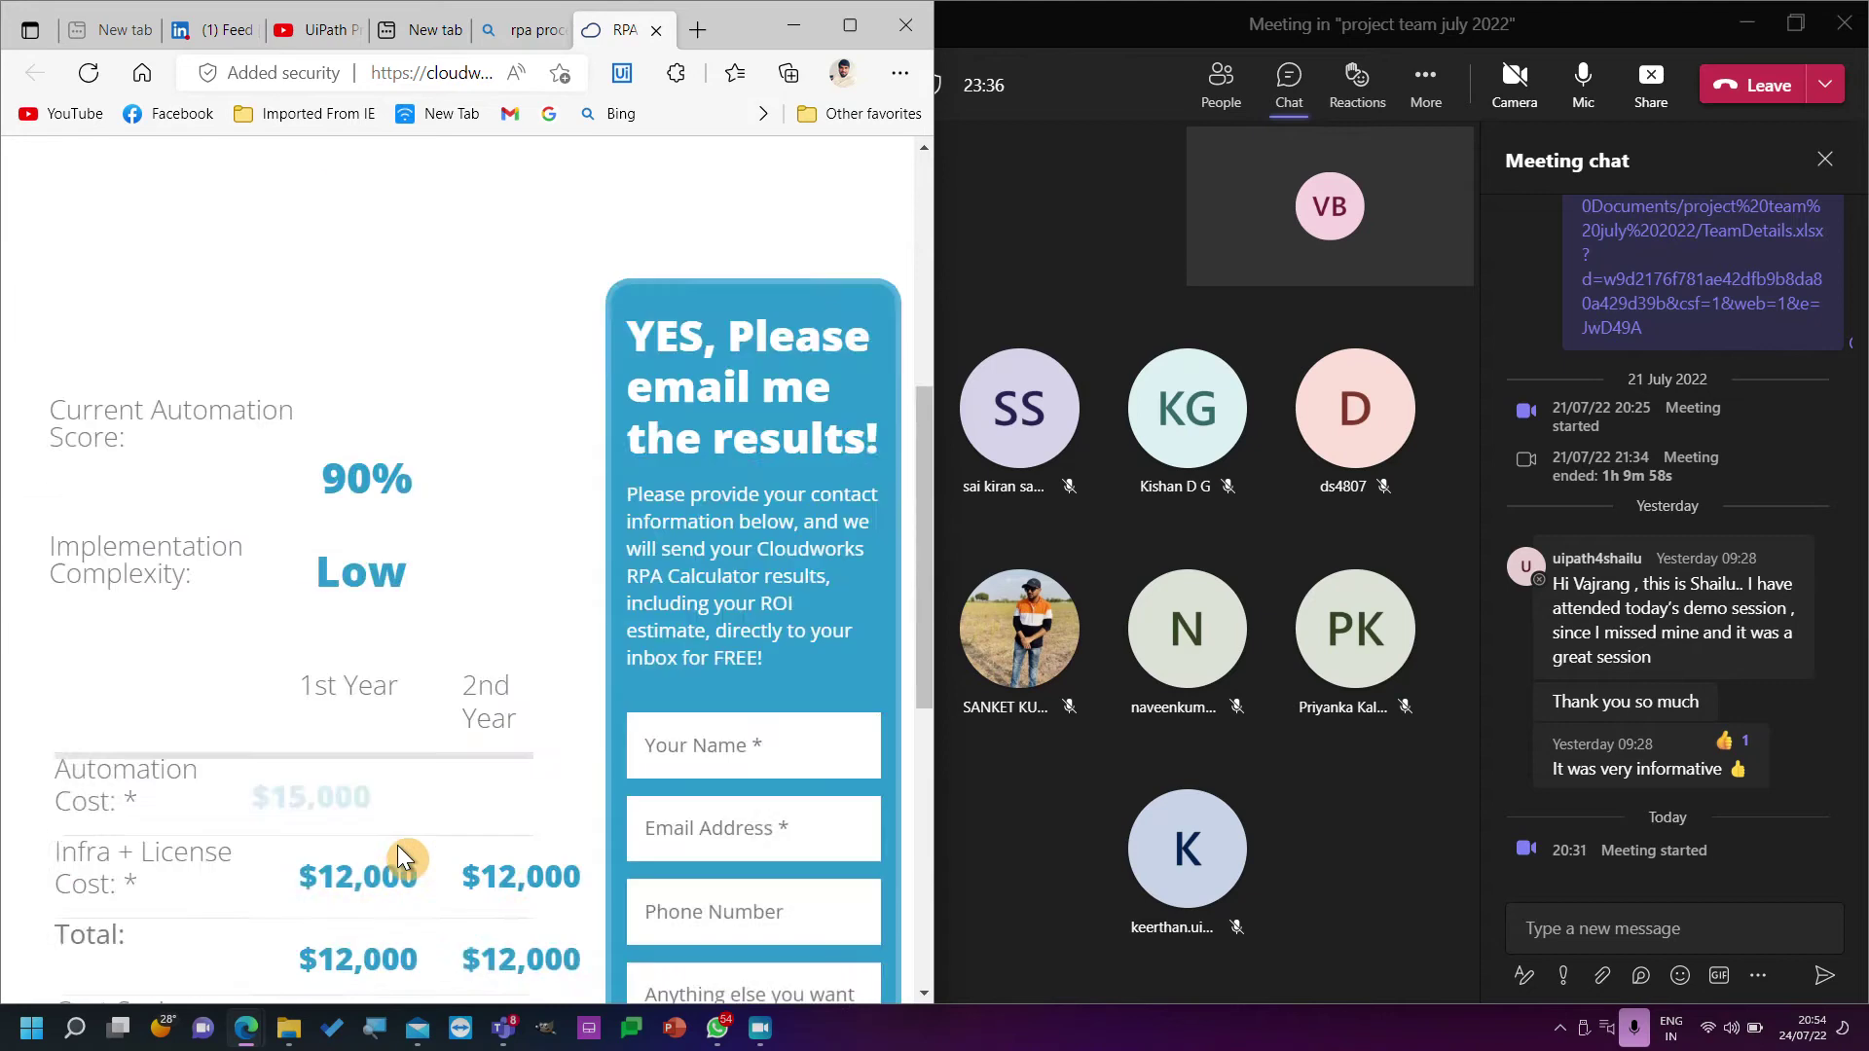
Maximize the browser and examine the calculated automation score, implementation complexity, and the yearly costs, savings and ROI.
scroll(494, 779, down, 10)
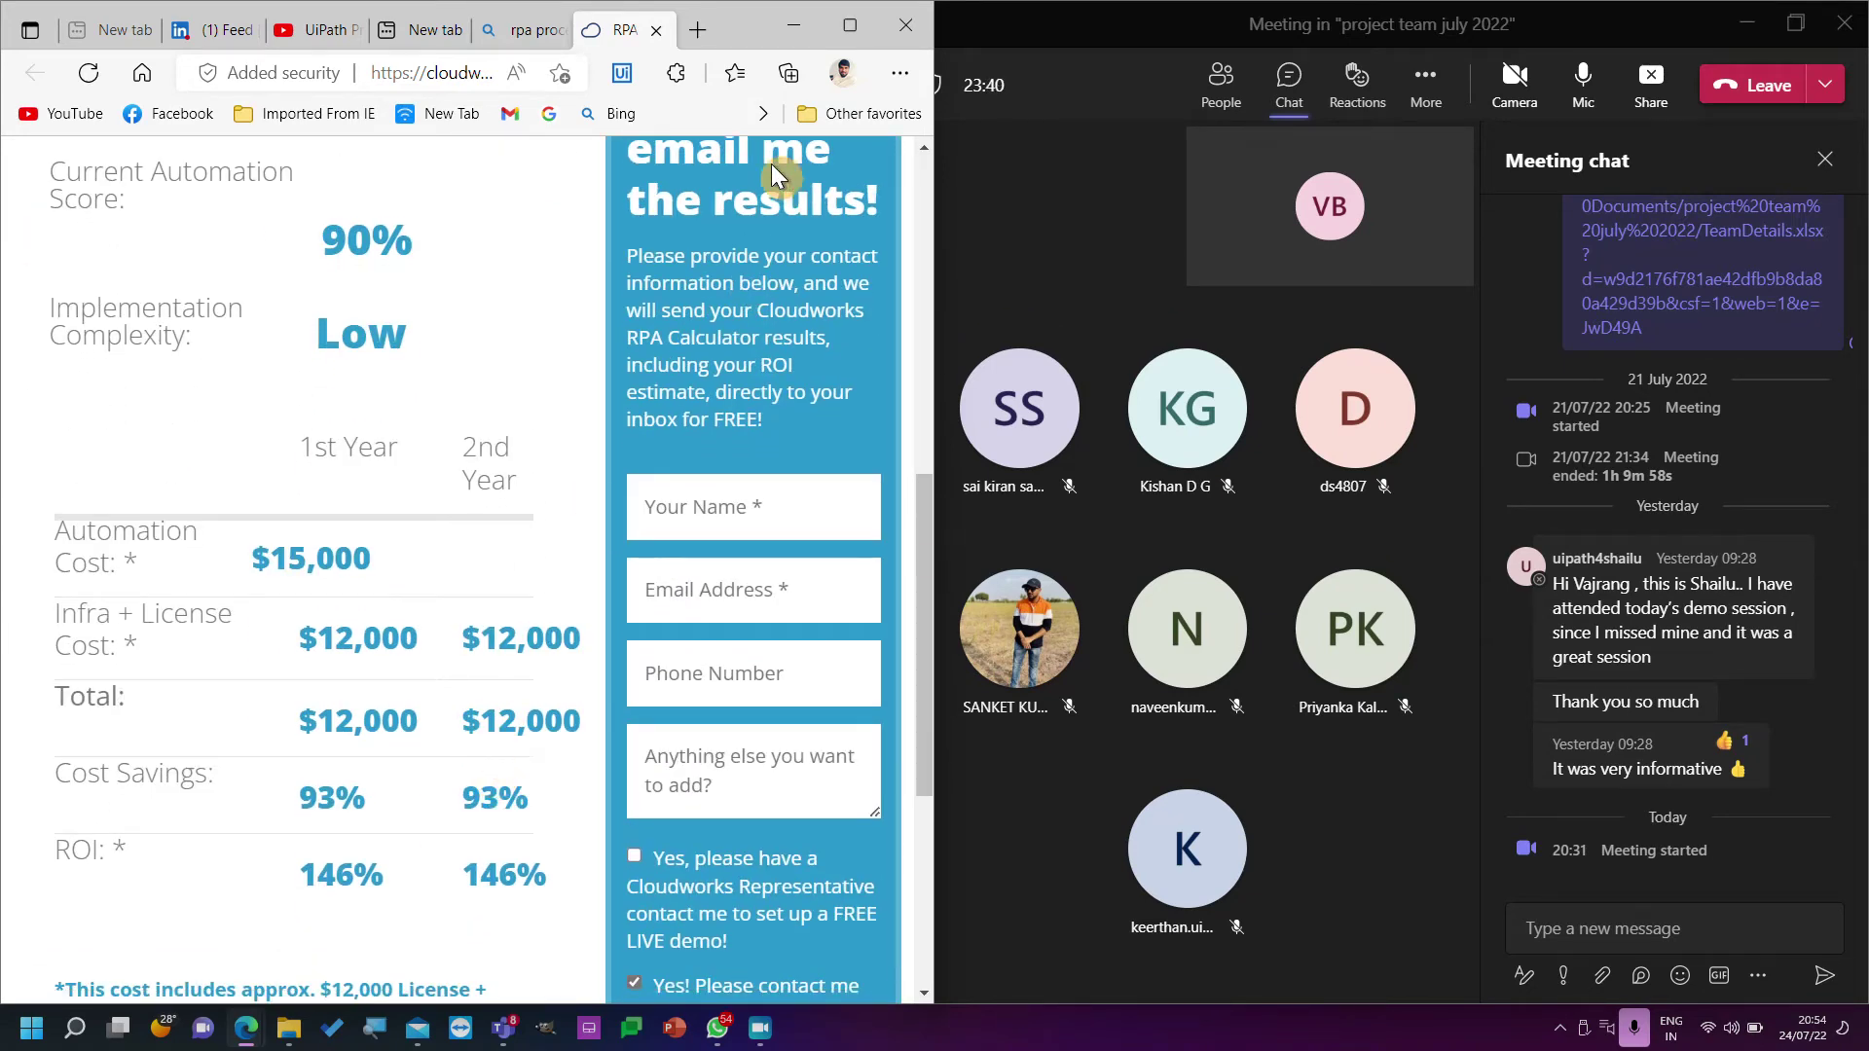
click(849, 26)
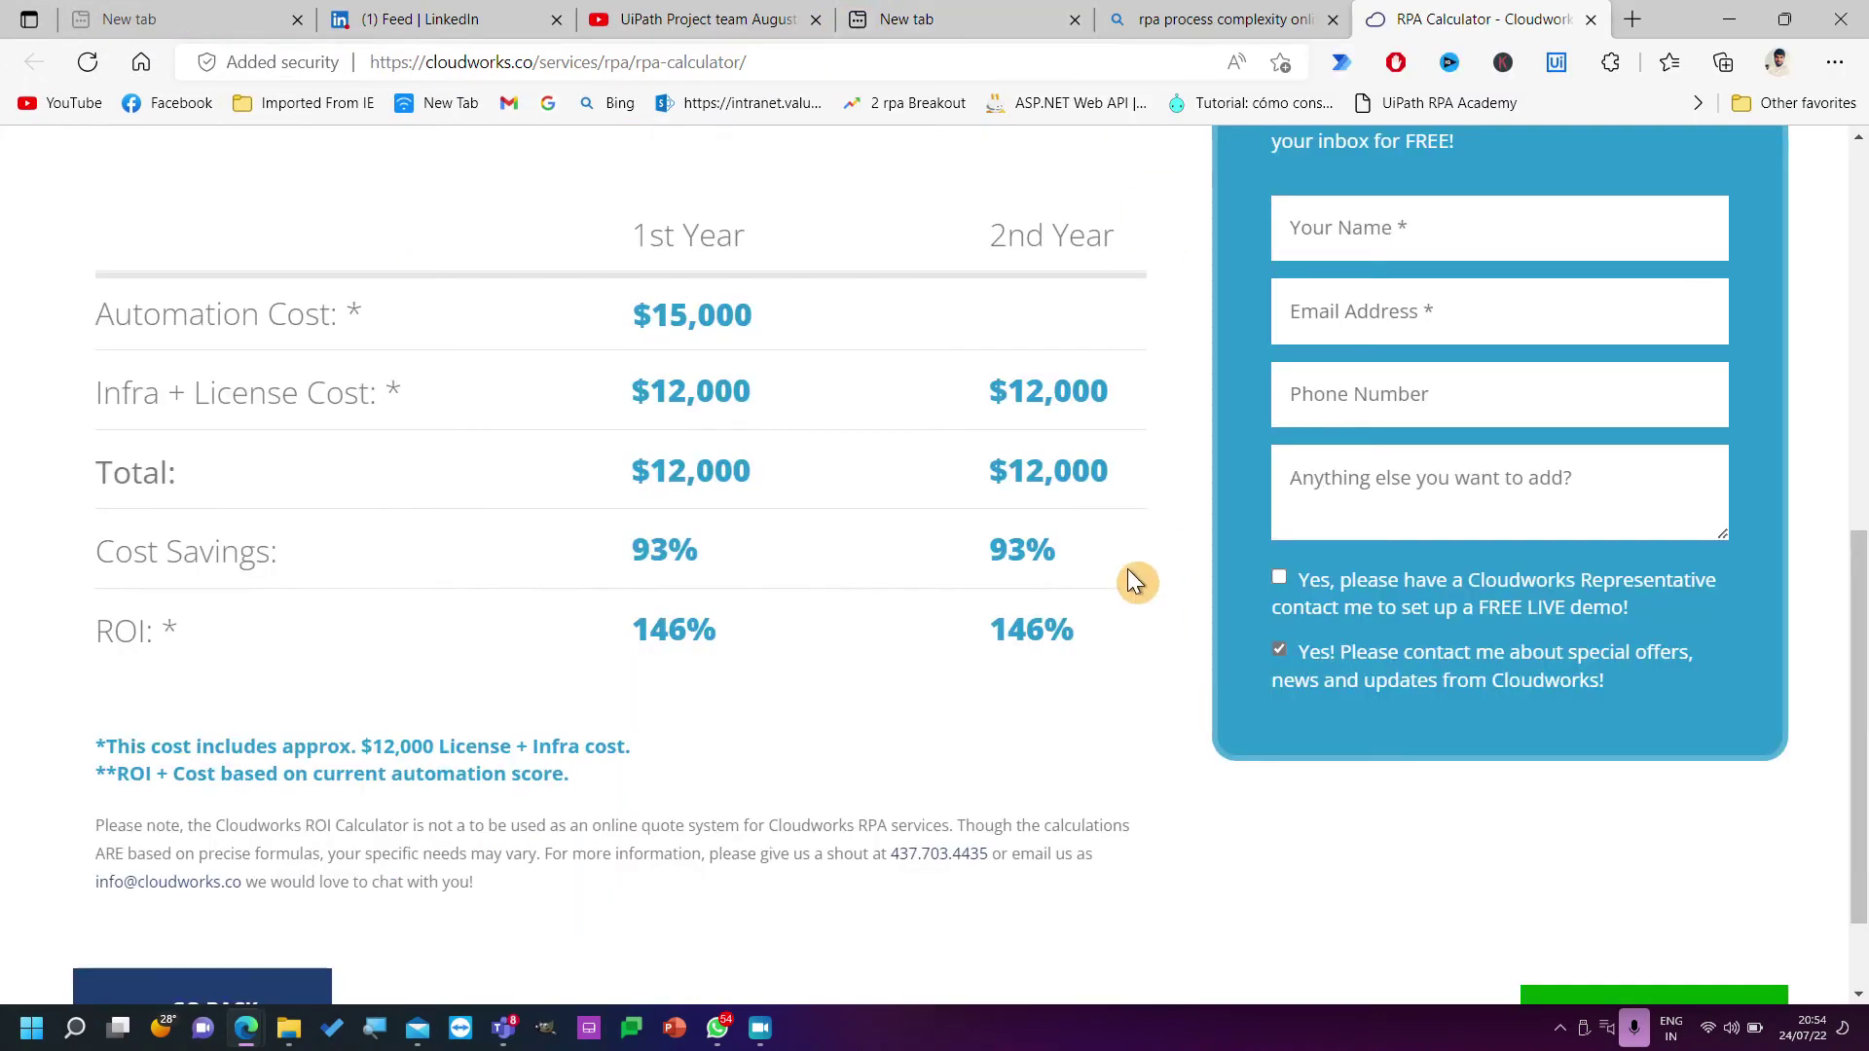
scroll(730, 388, up, 5)
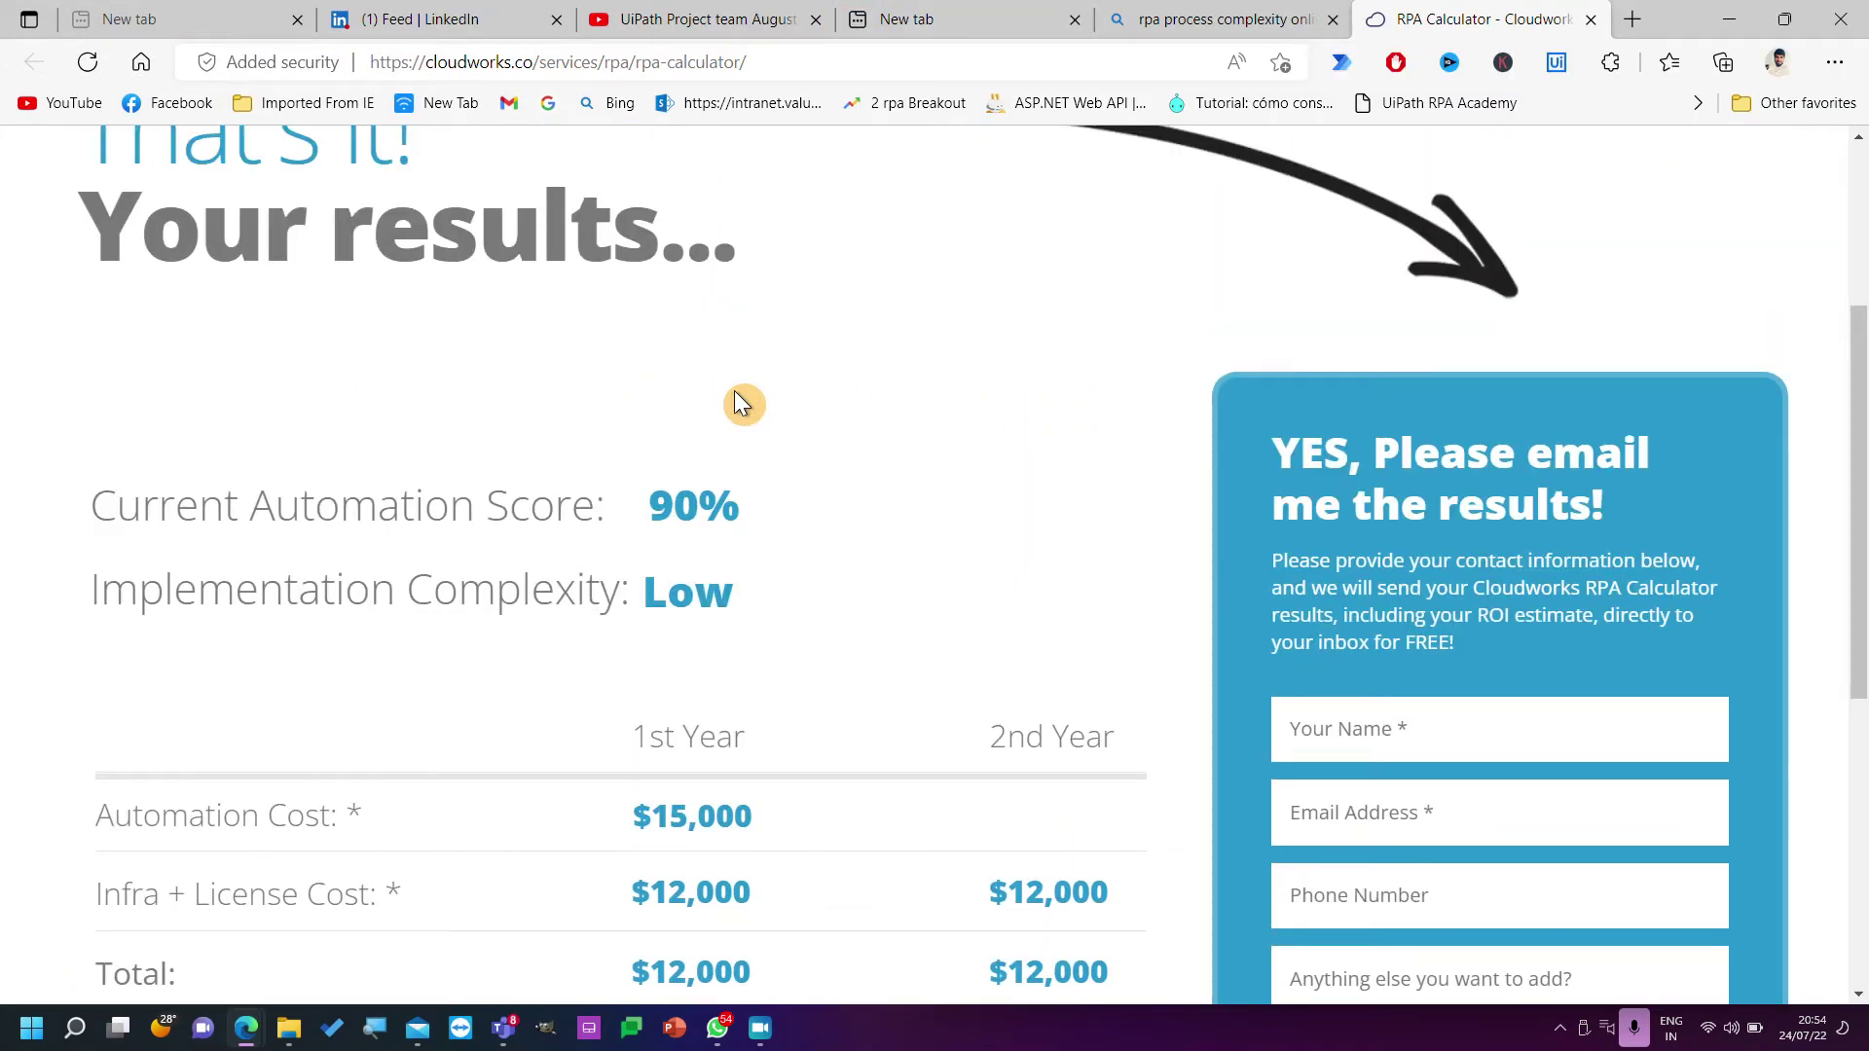
scroll(743, 404, down, 1)
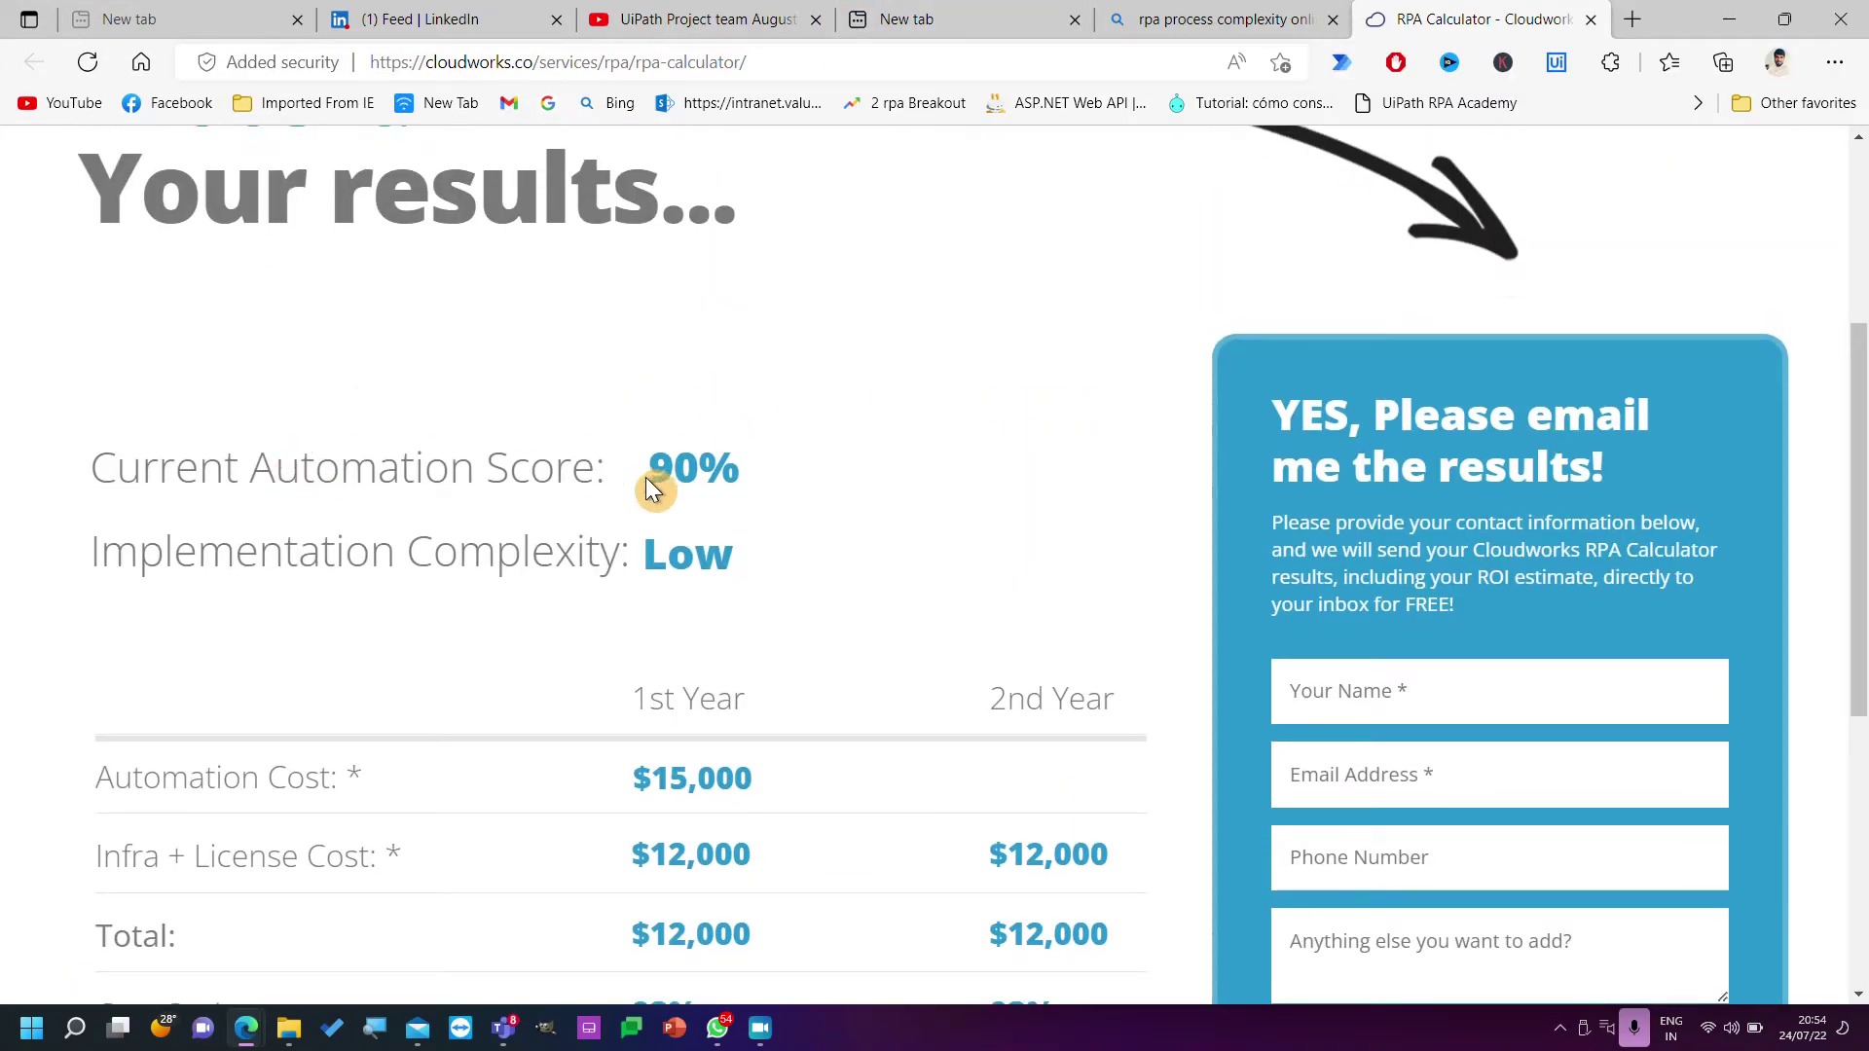
drag(645, 468, 697, 463)
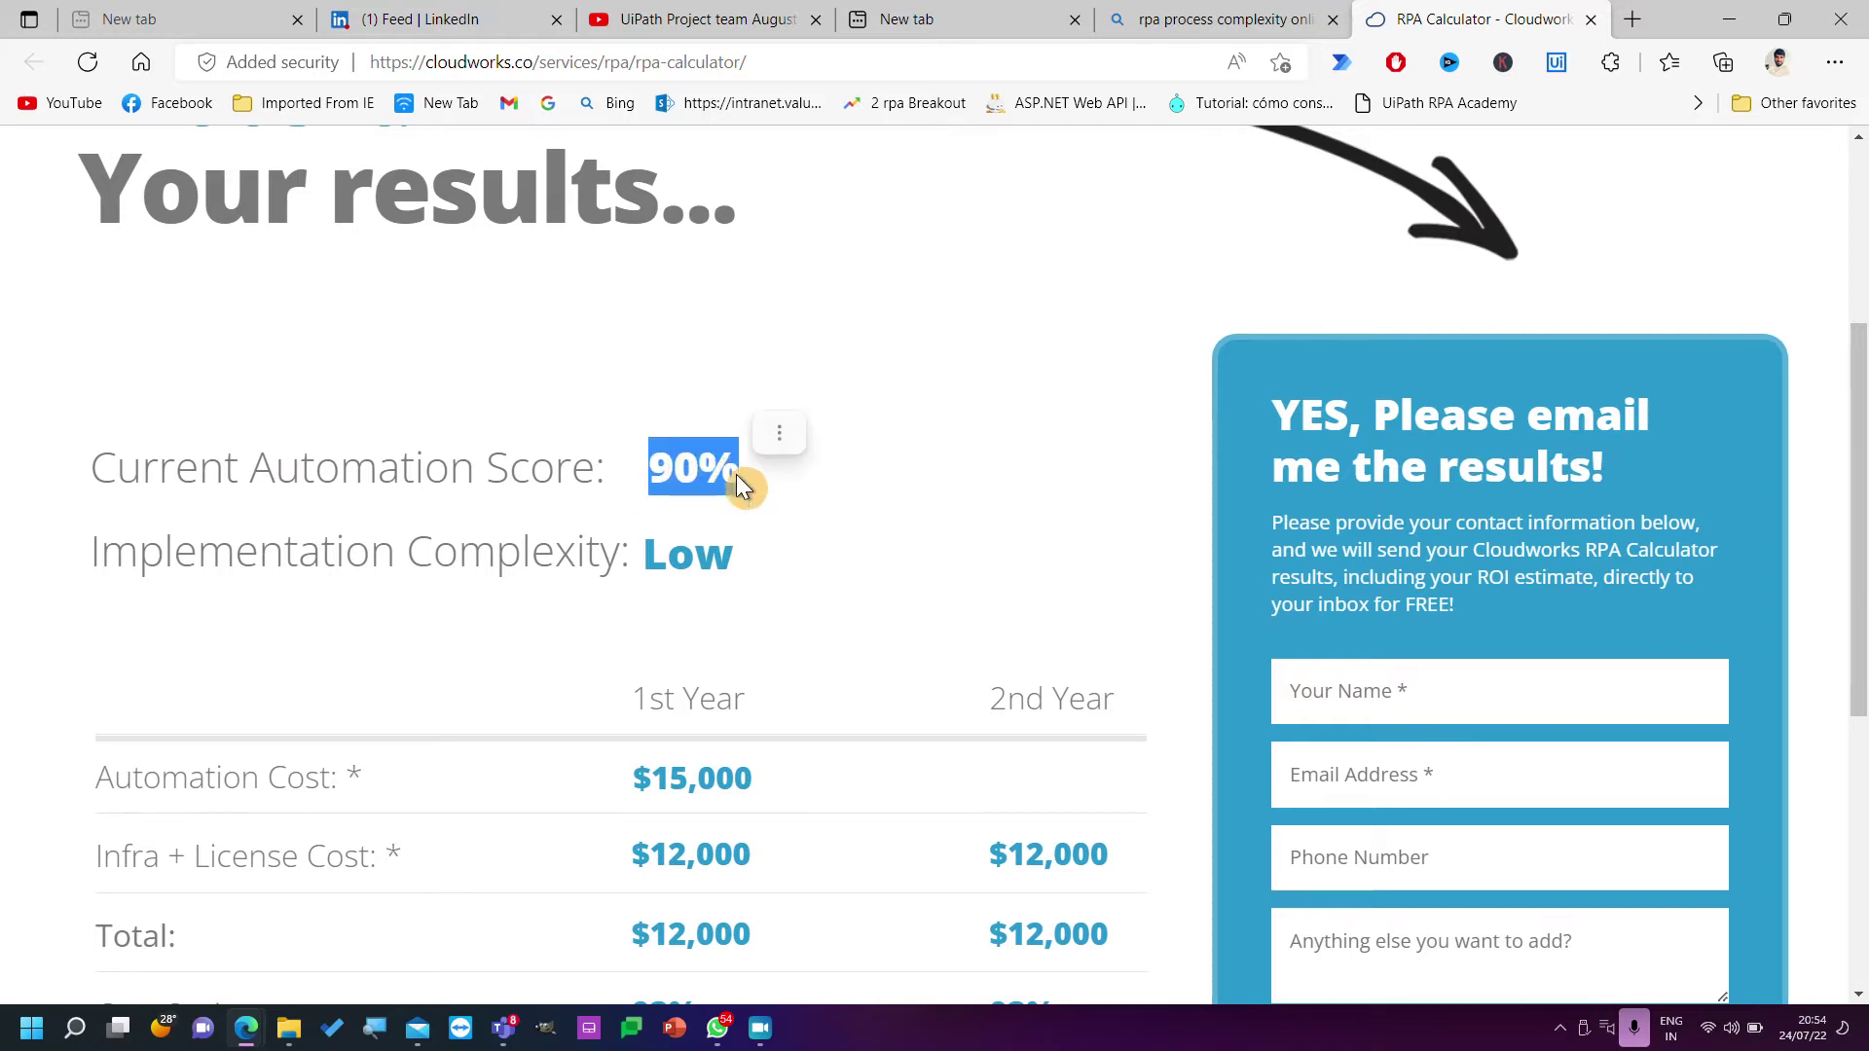
drag(645, 551, 730, 553)
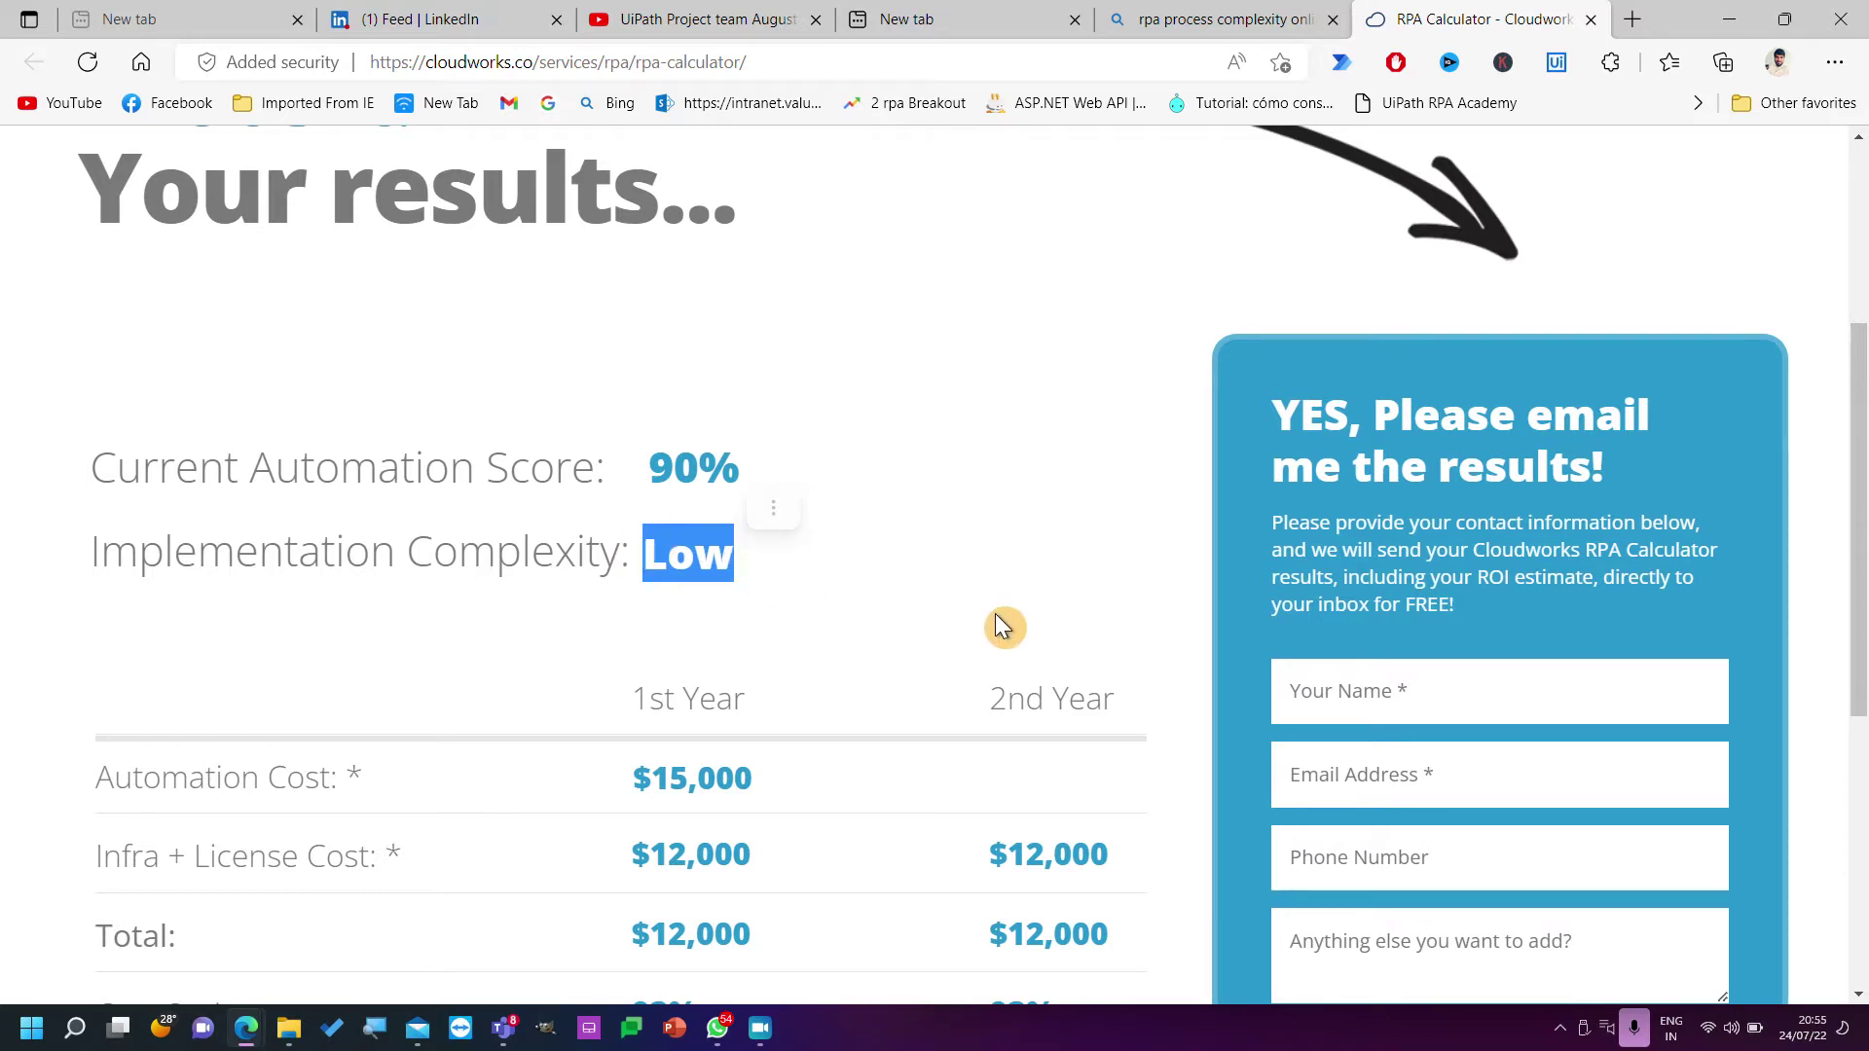
key(alt+Tab)
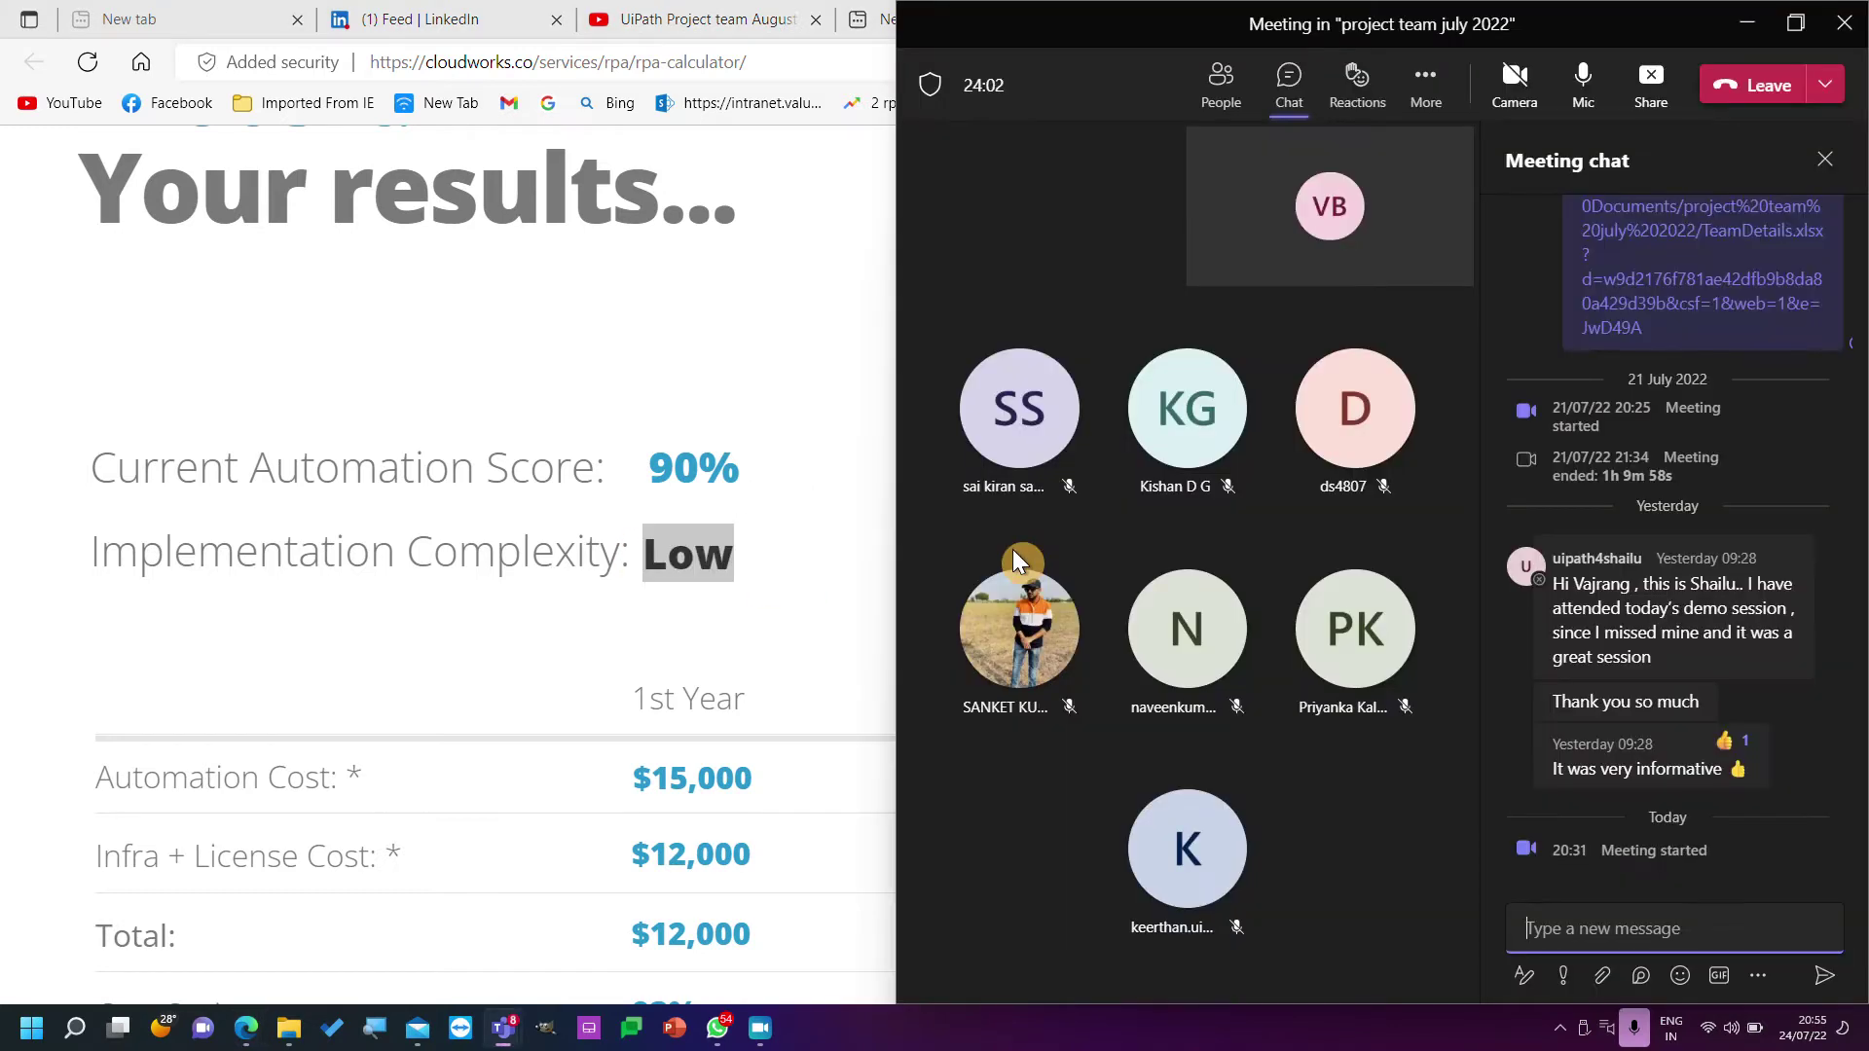
key(alt+Tab)
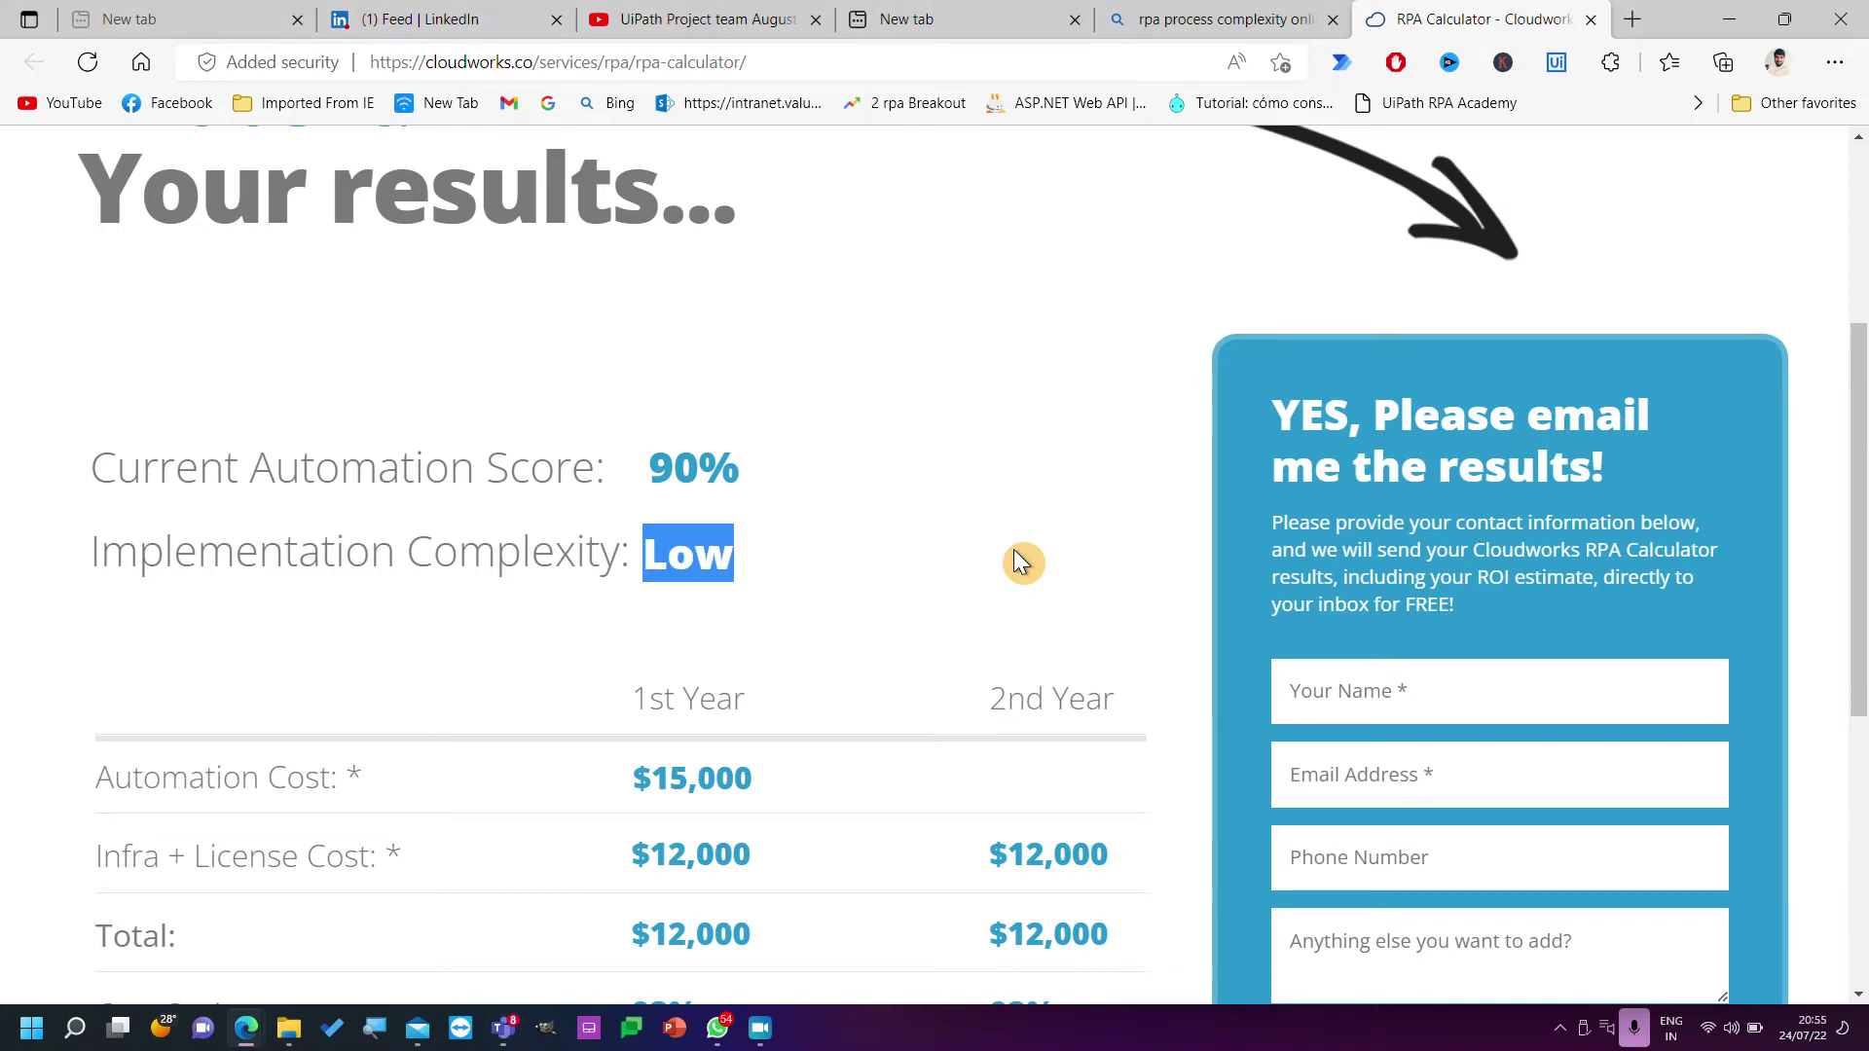
scroll(1015, 551, down, 3)
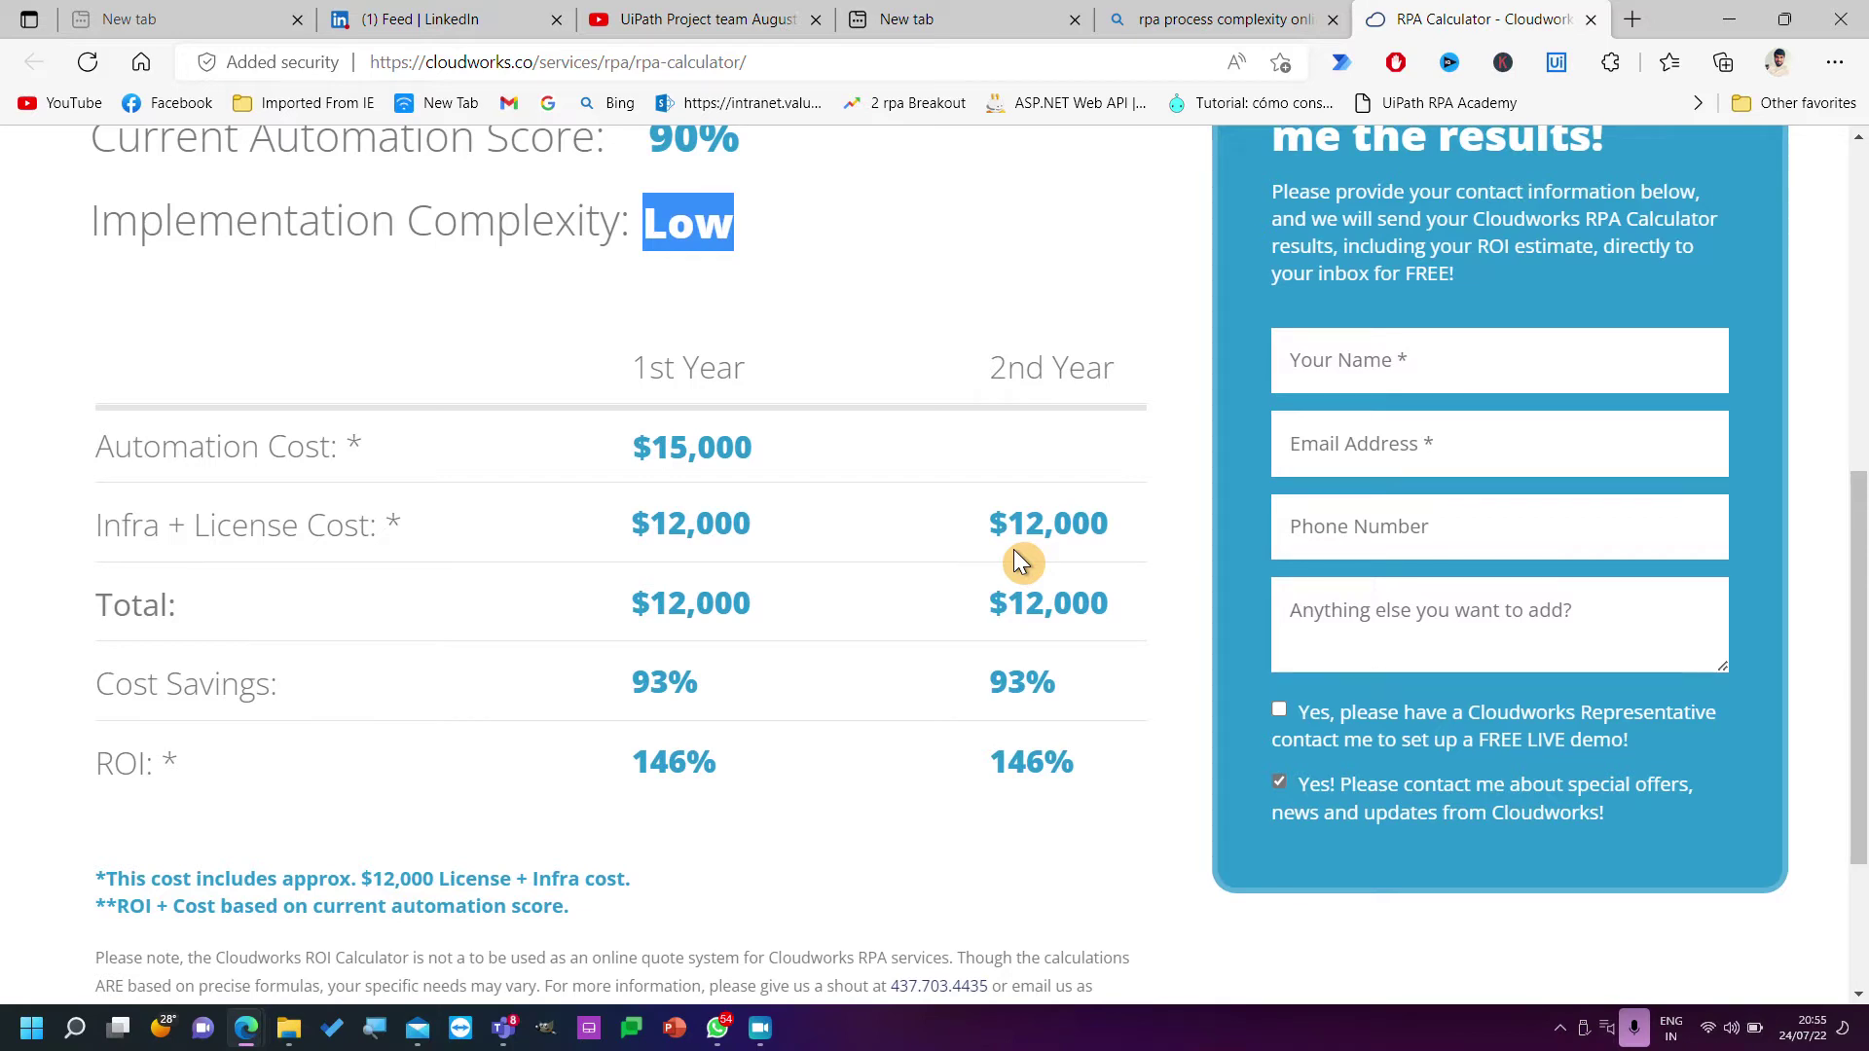
Switch to the Teams meeting window and read the participants' replies in the meeting chat.
click(503, 1028)
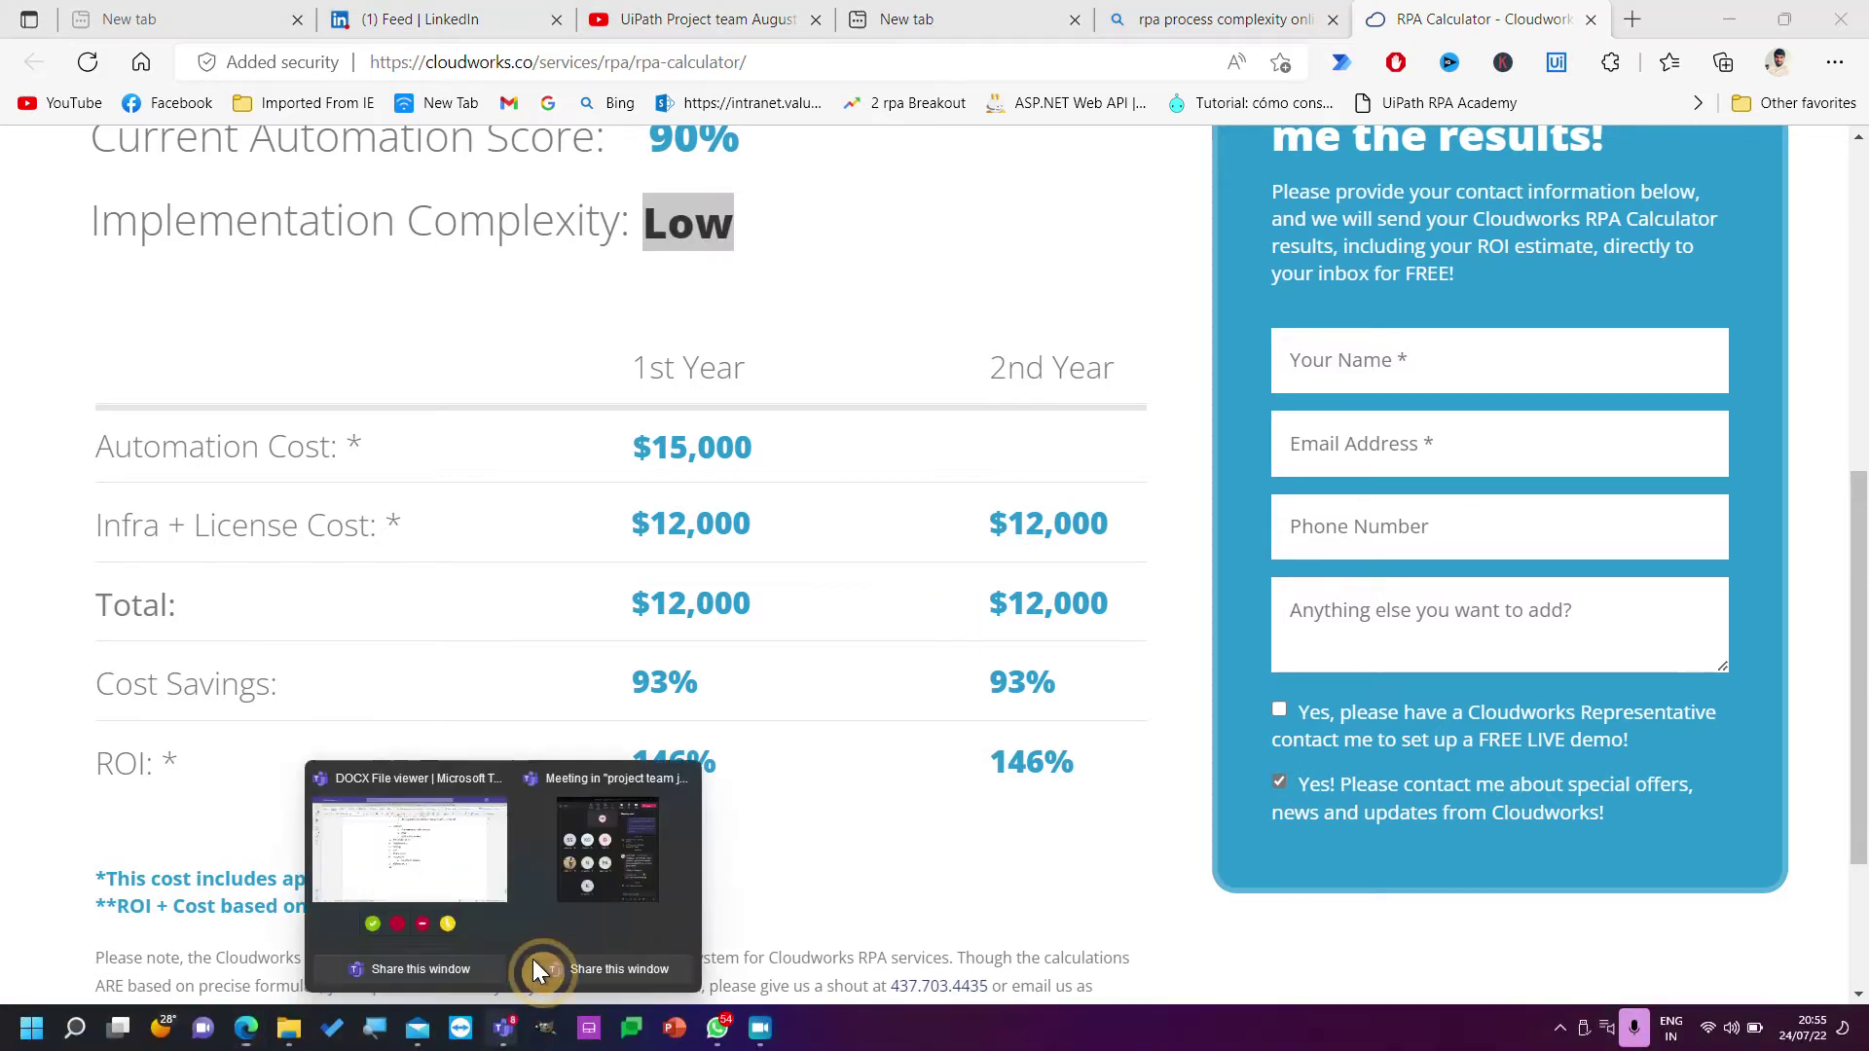
click(617, 849)
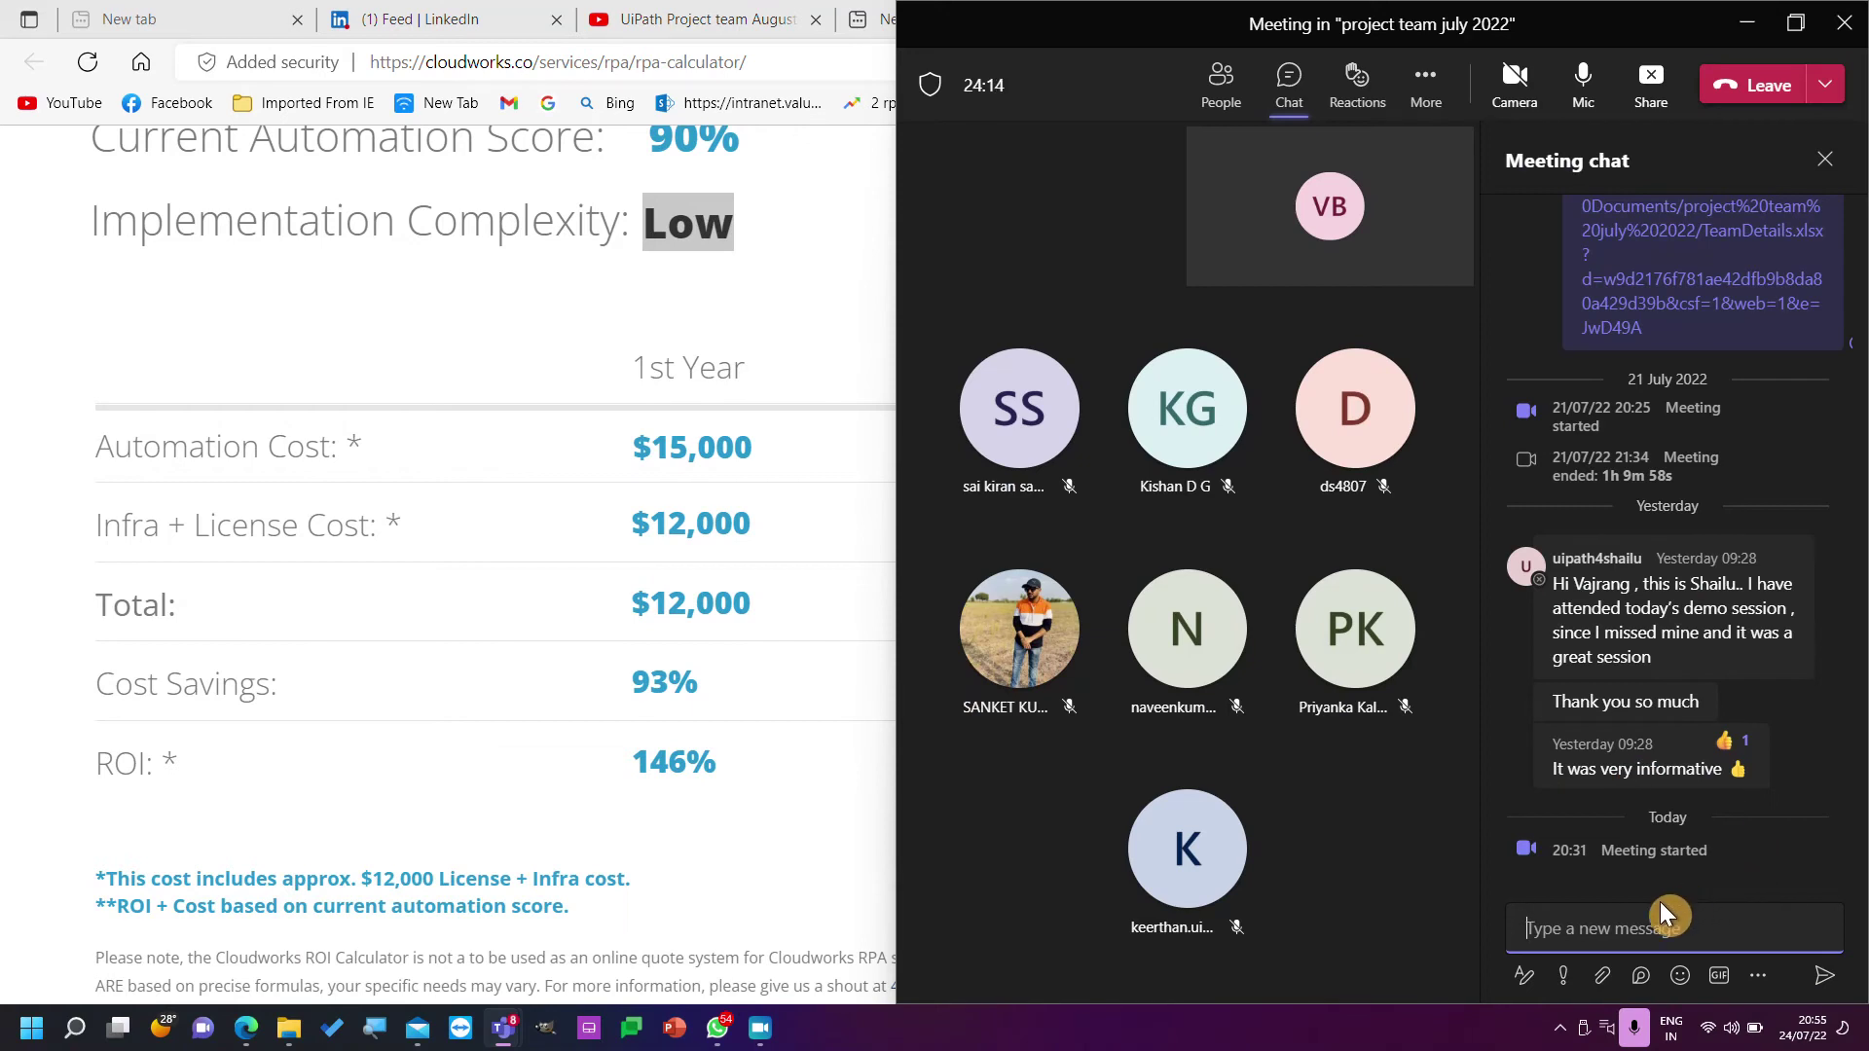
click(1632, 925)
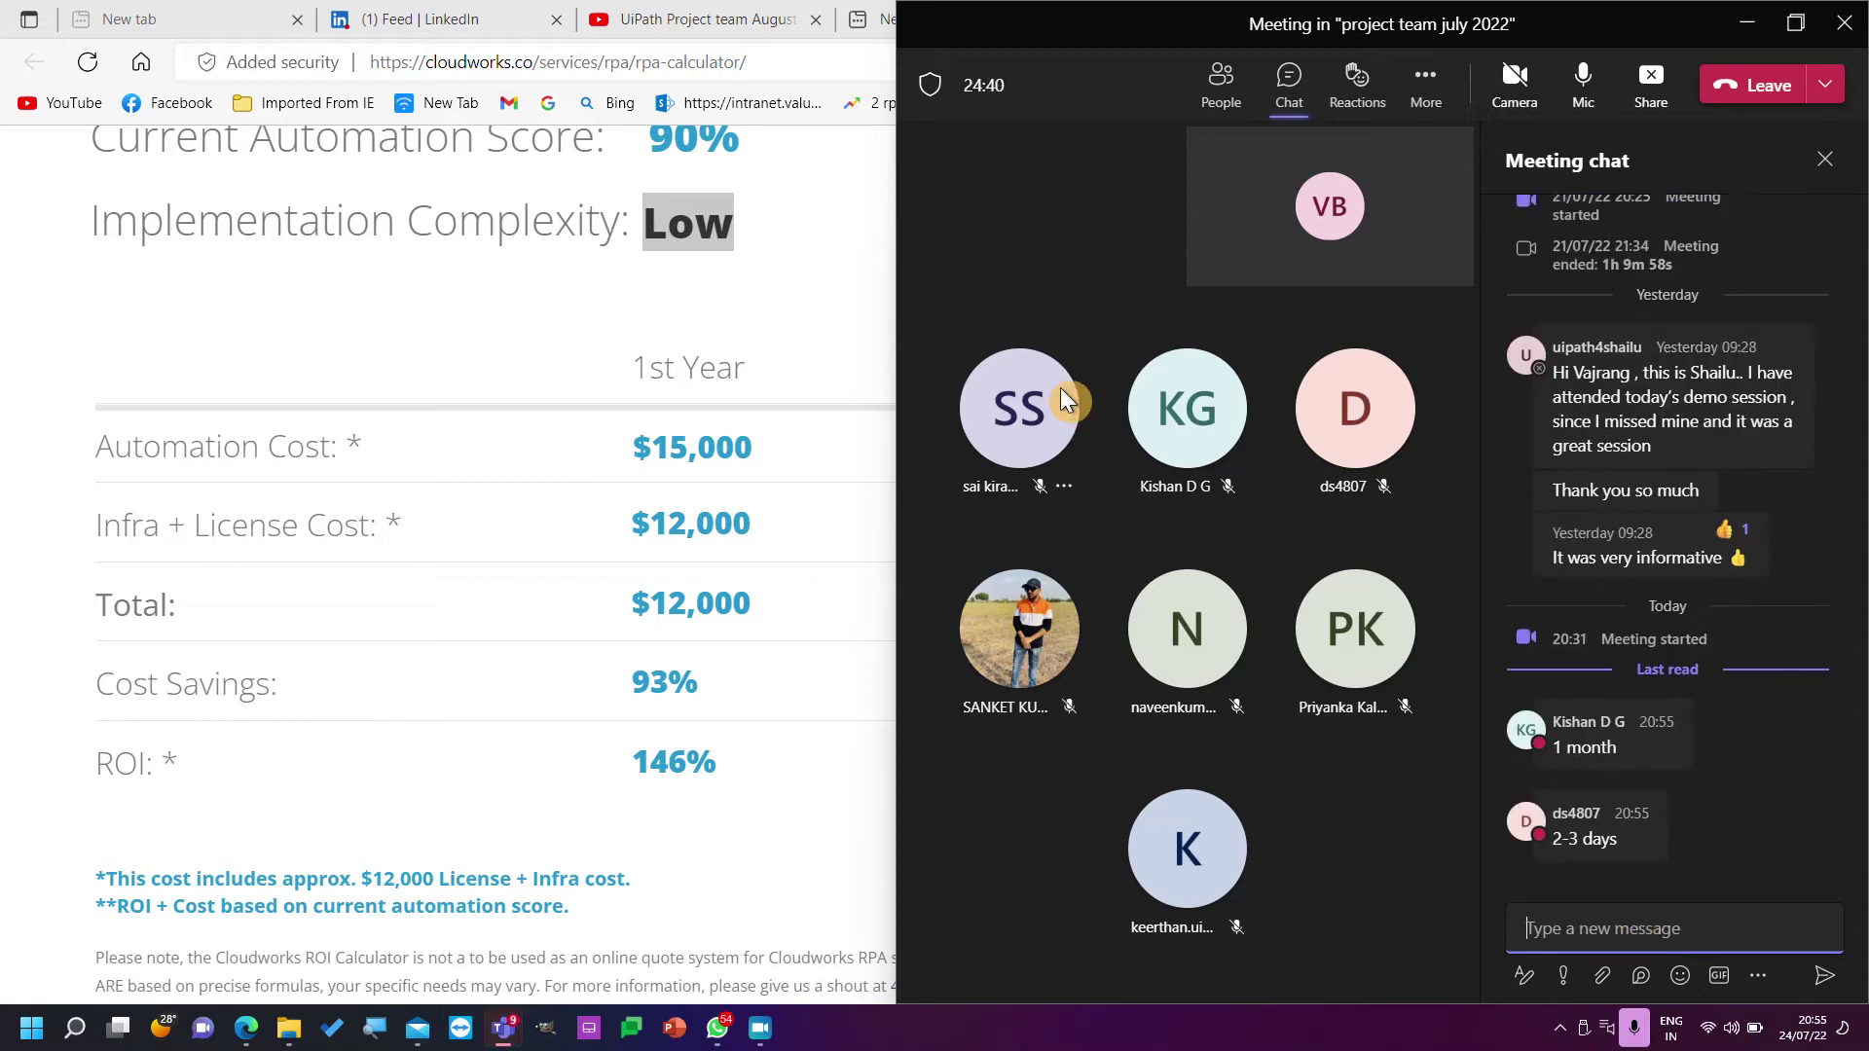
mouse_move(1060, 387)
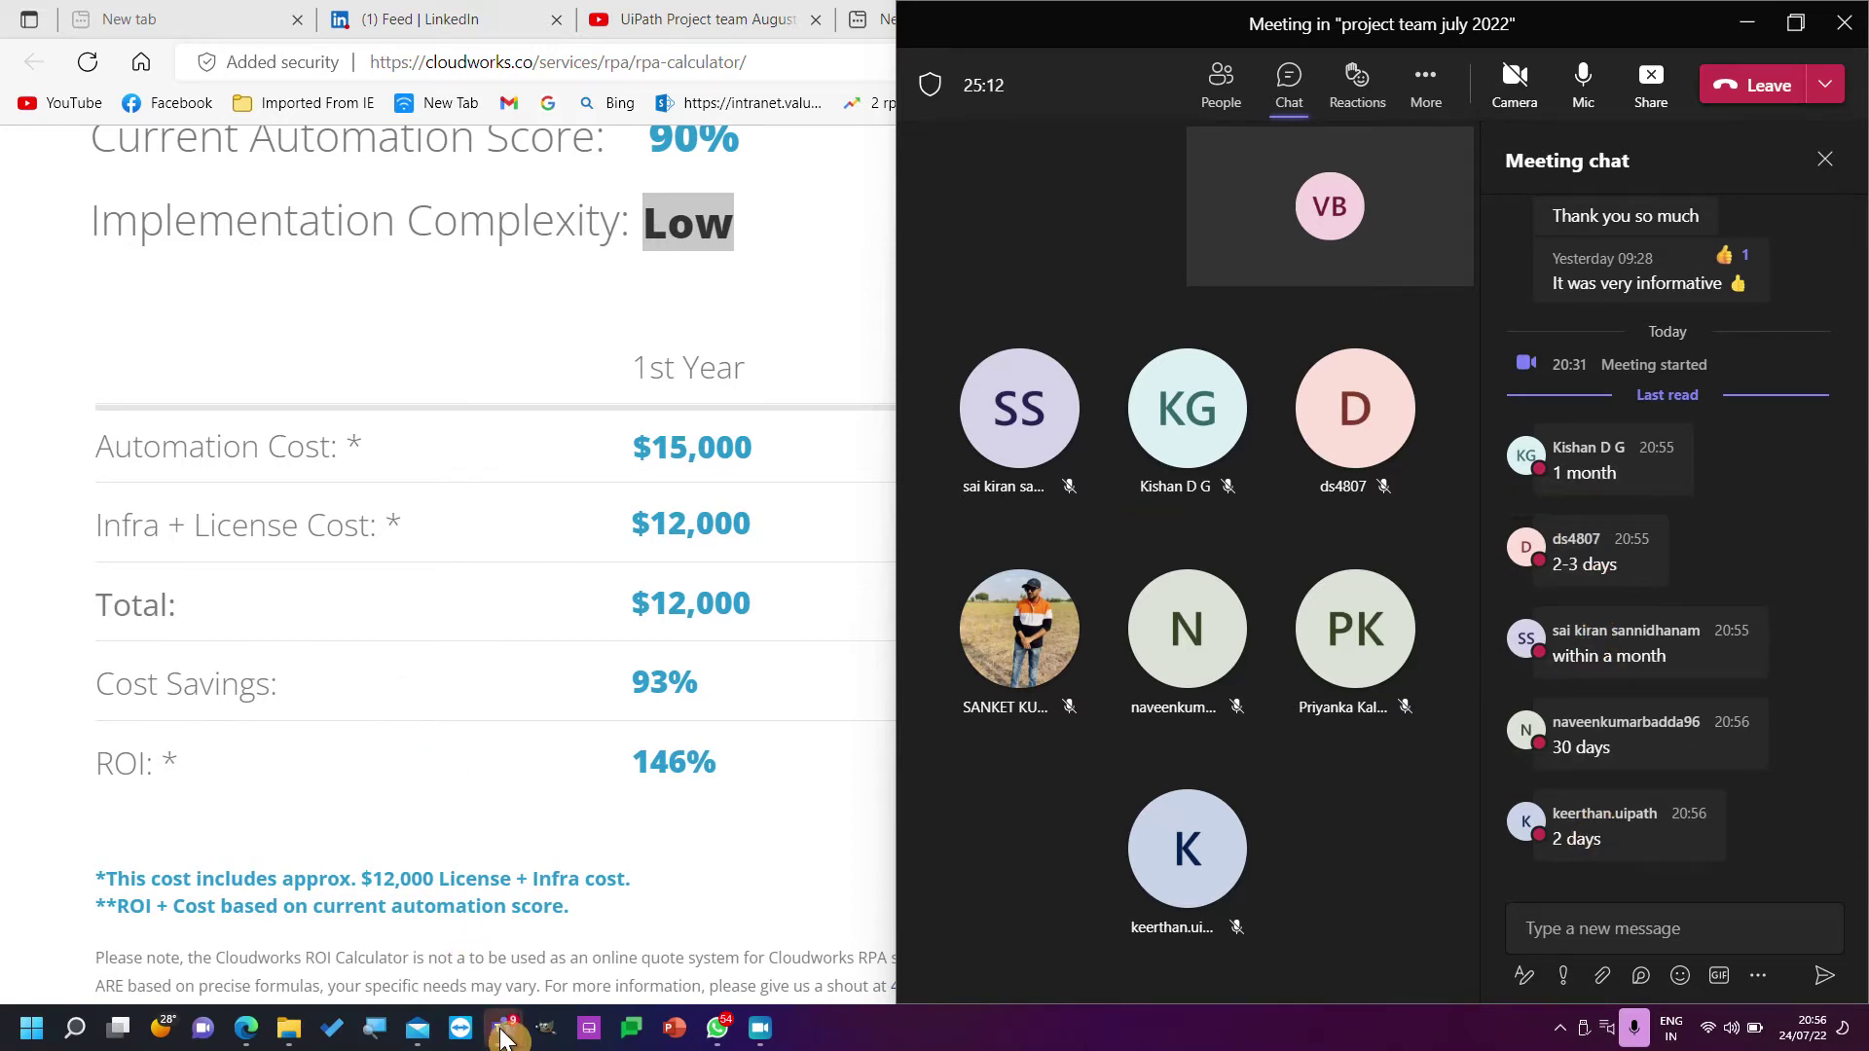
Switch to TeamNotes.docx and add the sub-item "For current projects it's a low complex project" under Process complexity tracker.
mouse_move(502, 1038)
click(448, 877)
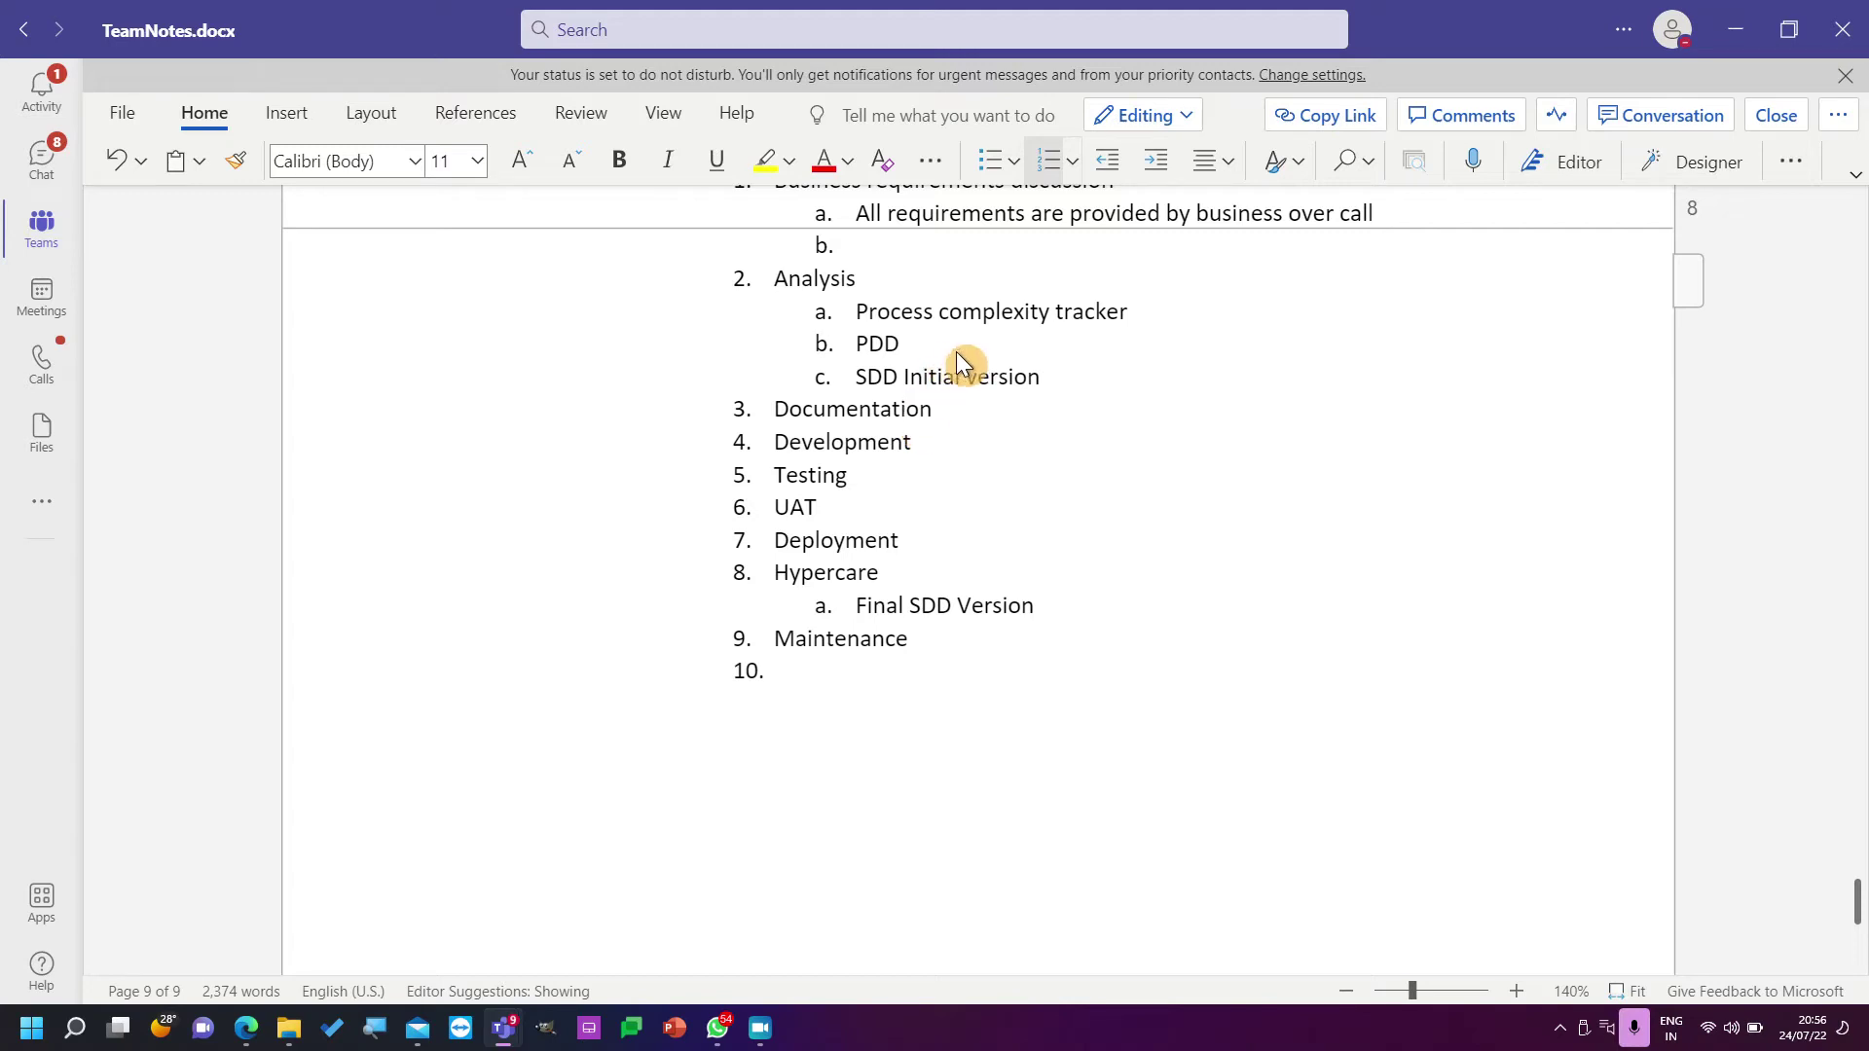
scroll(978, 413, up, 1)
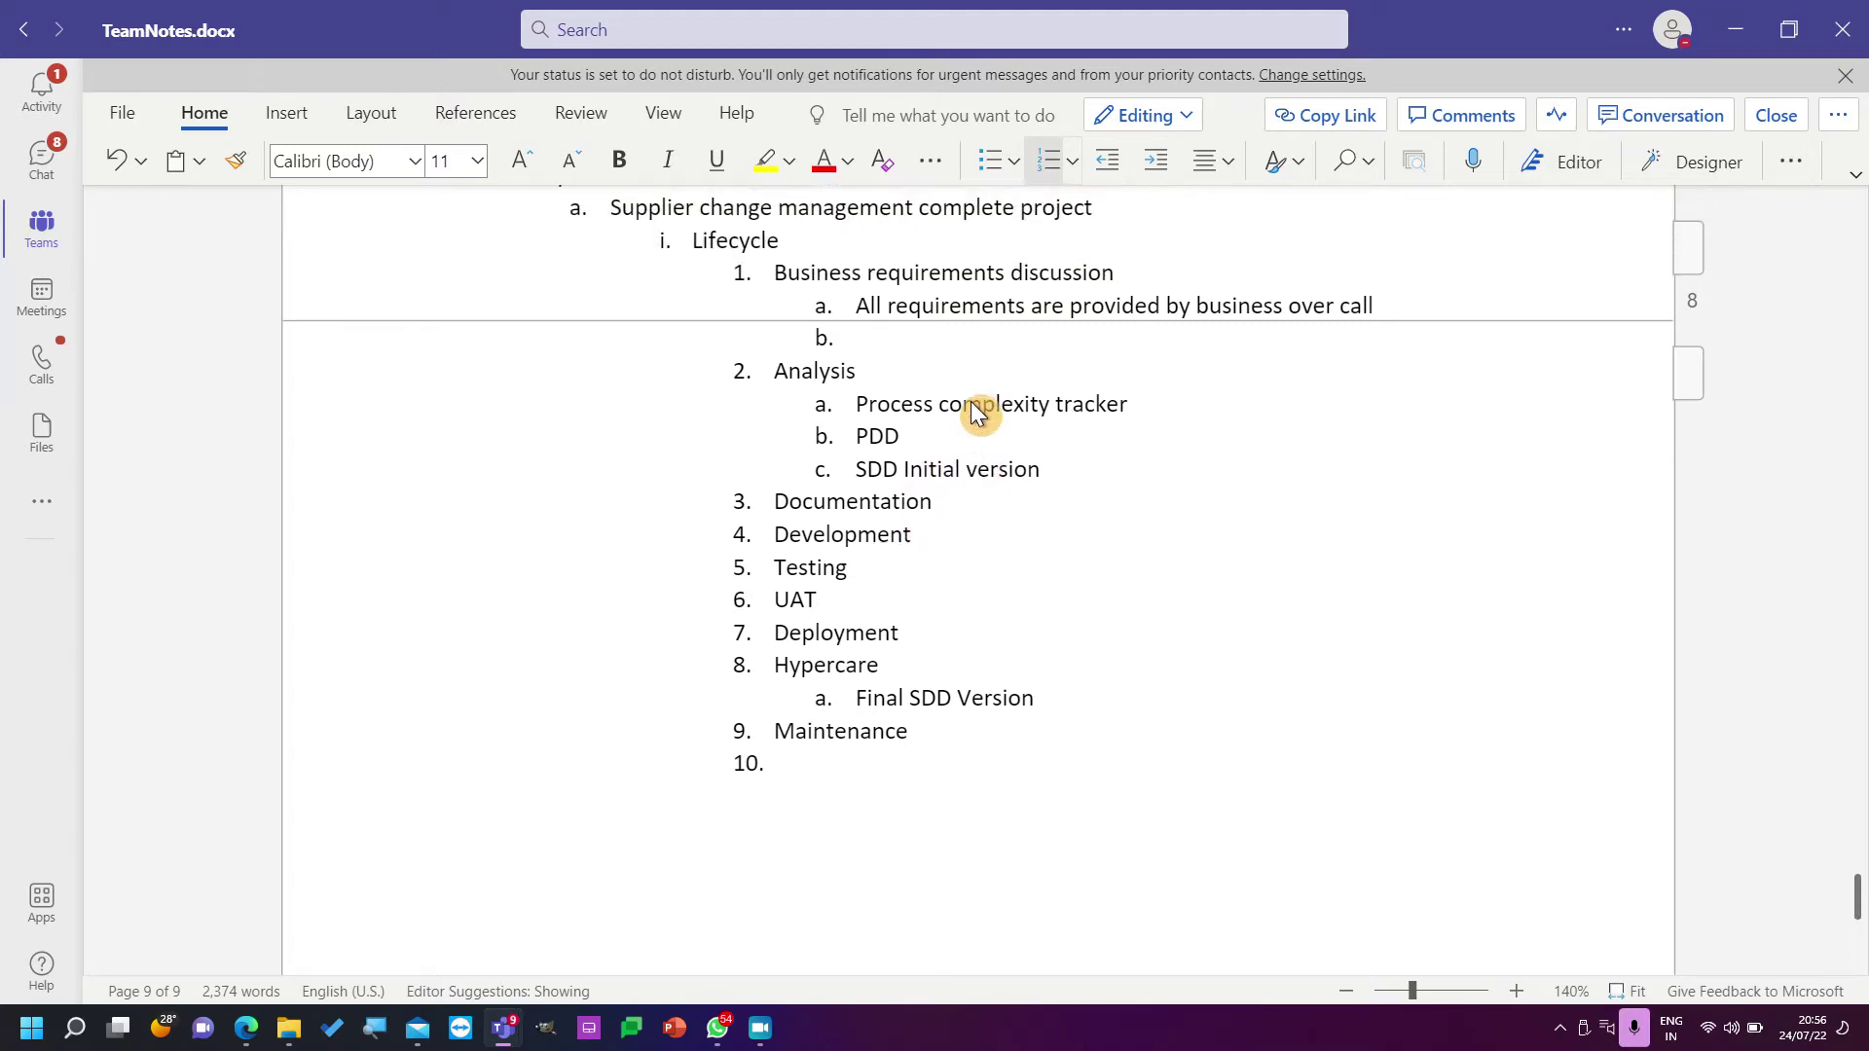
click(1147, 403)
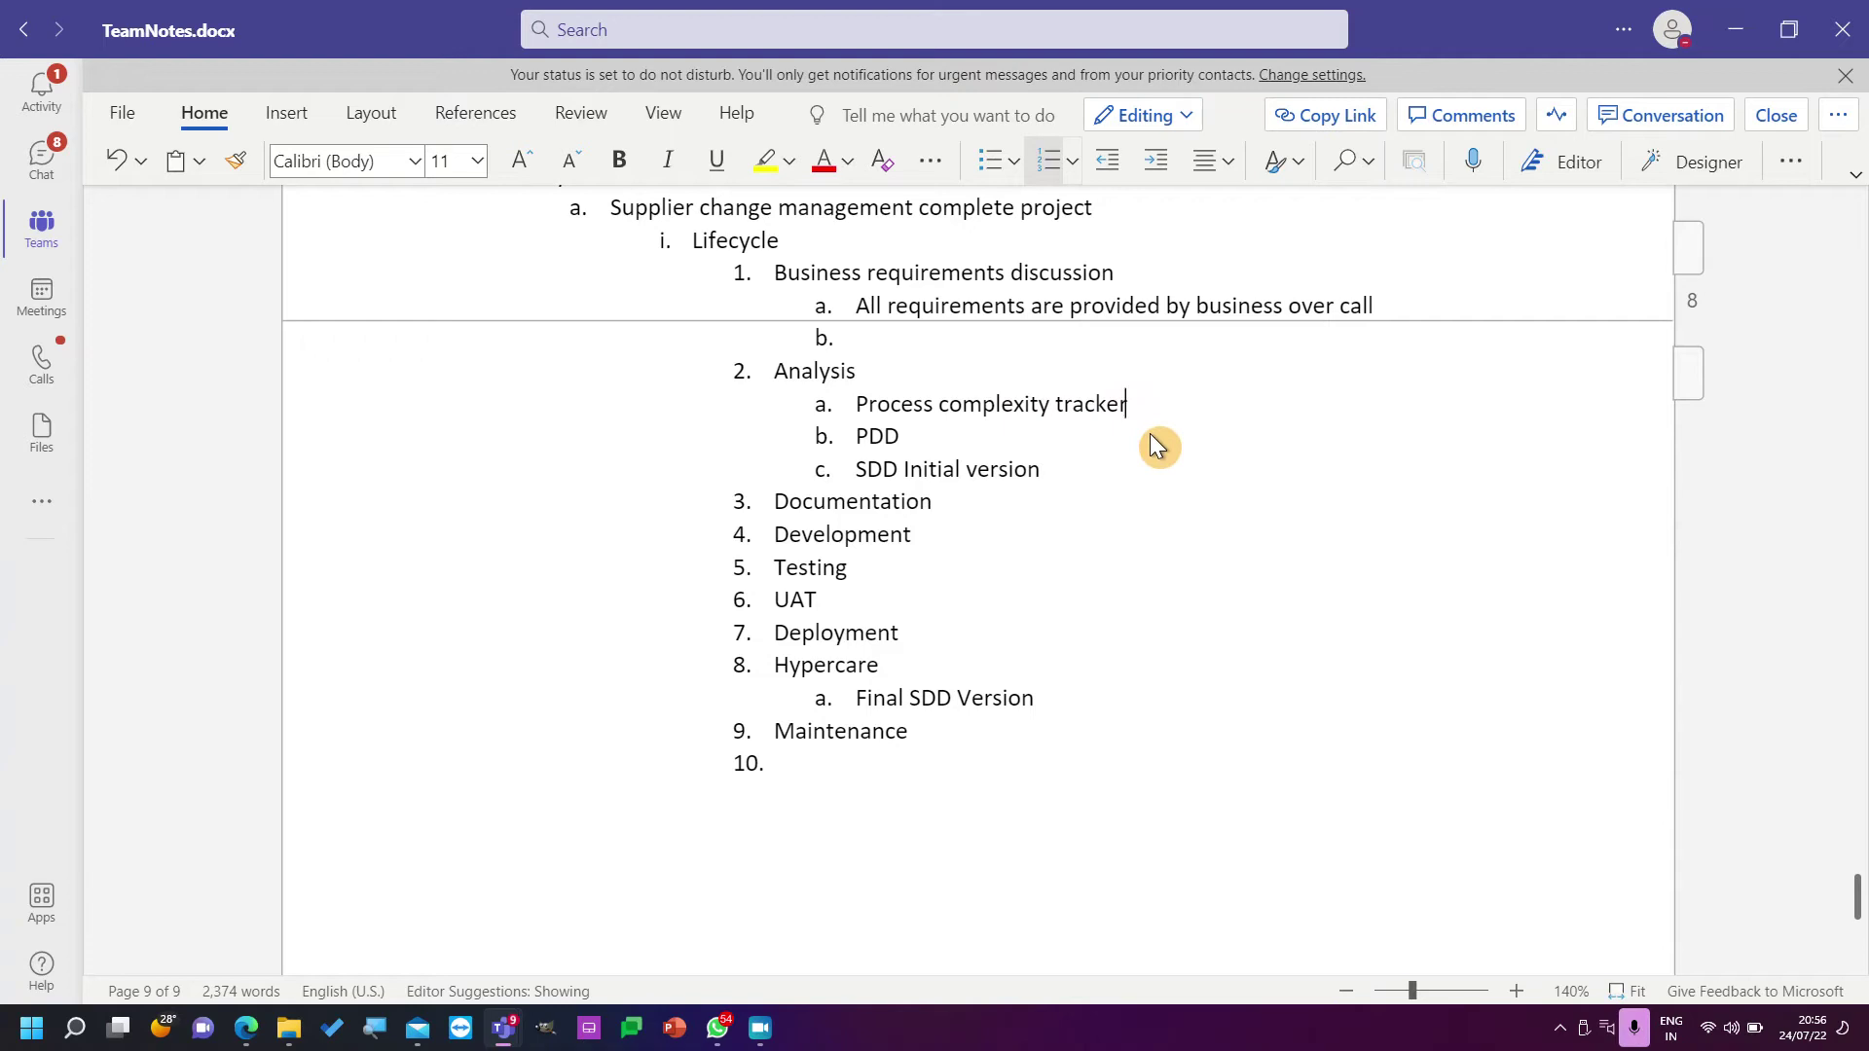
key(Return)
key(Tab)
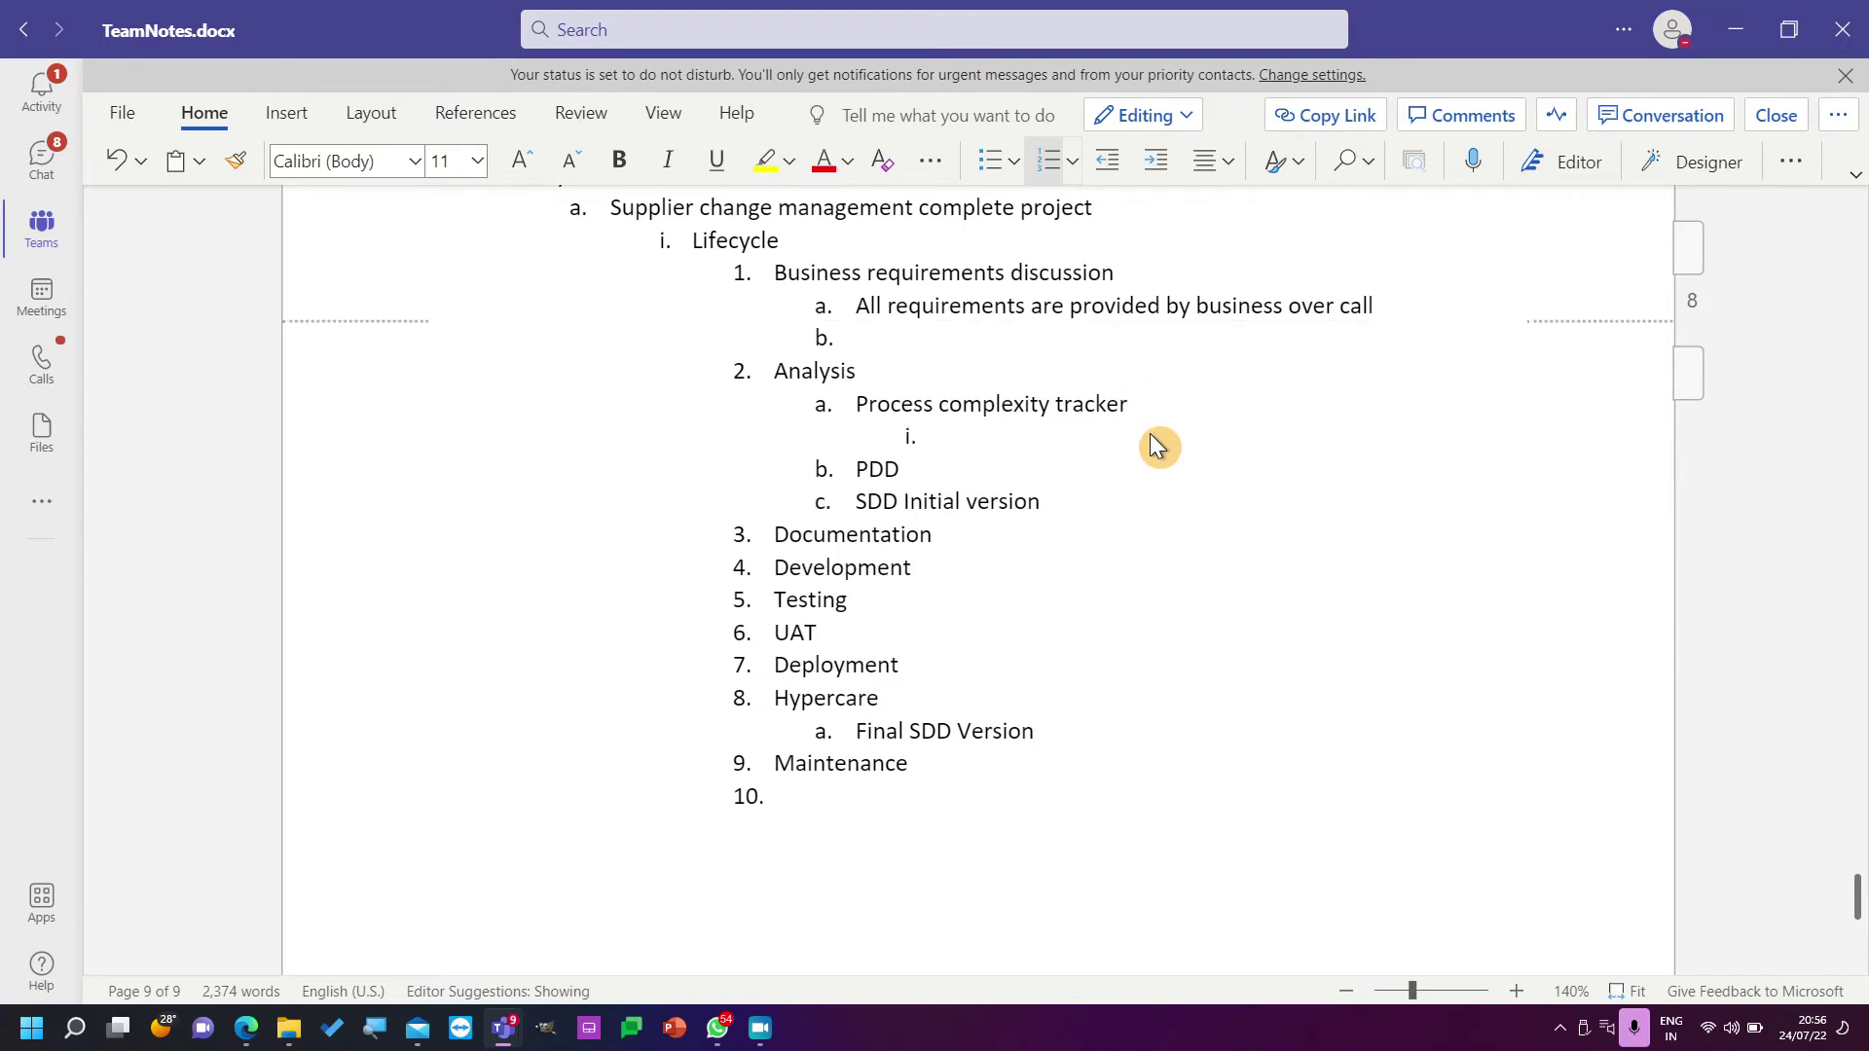
text(Or)
key(BackSpace)
key(BackSpace)
text(For current projects it's a lo)
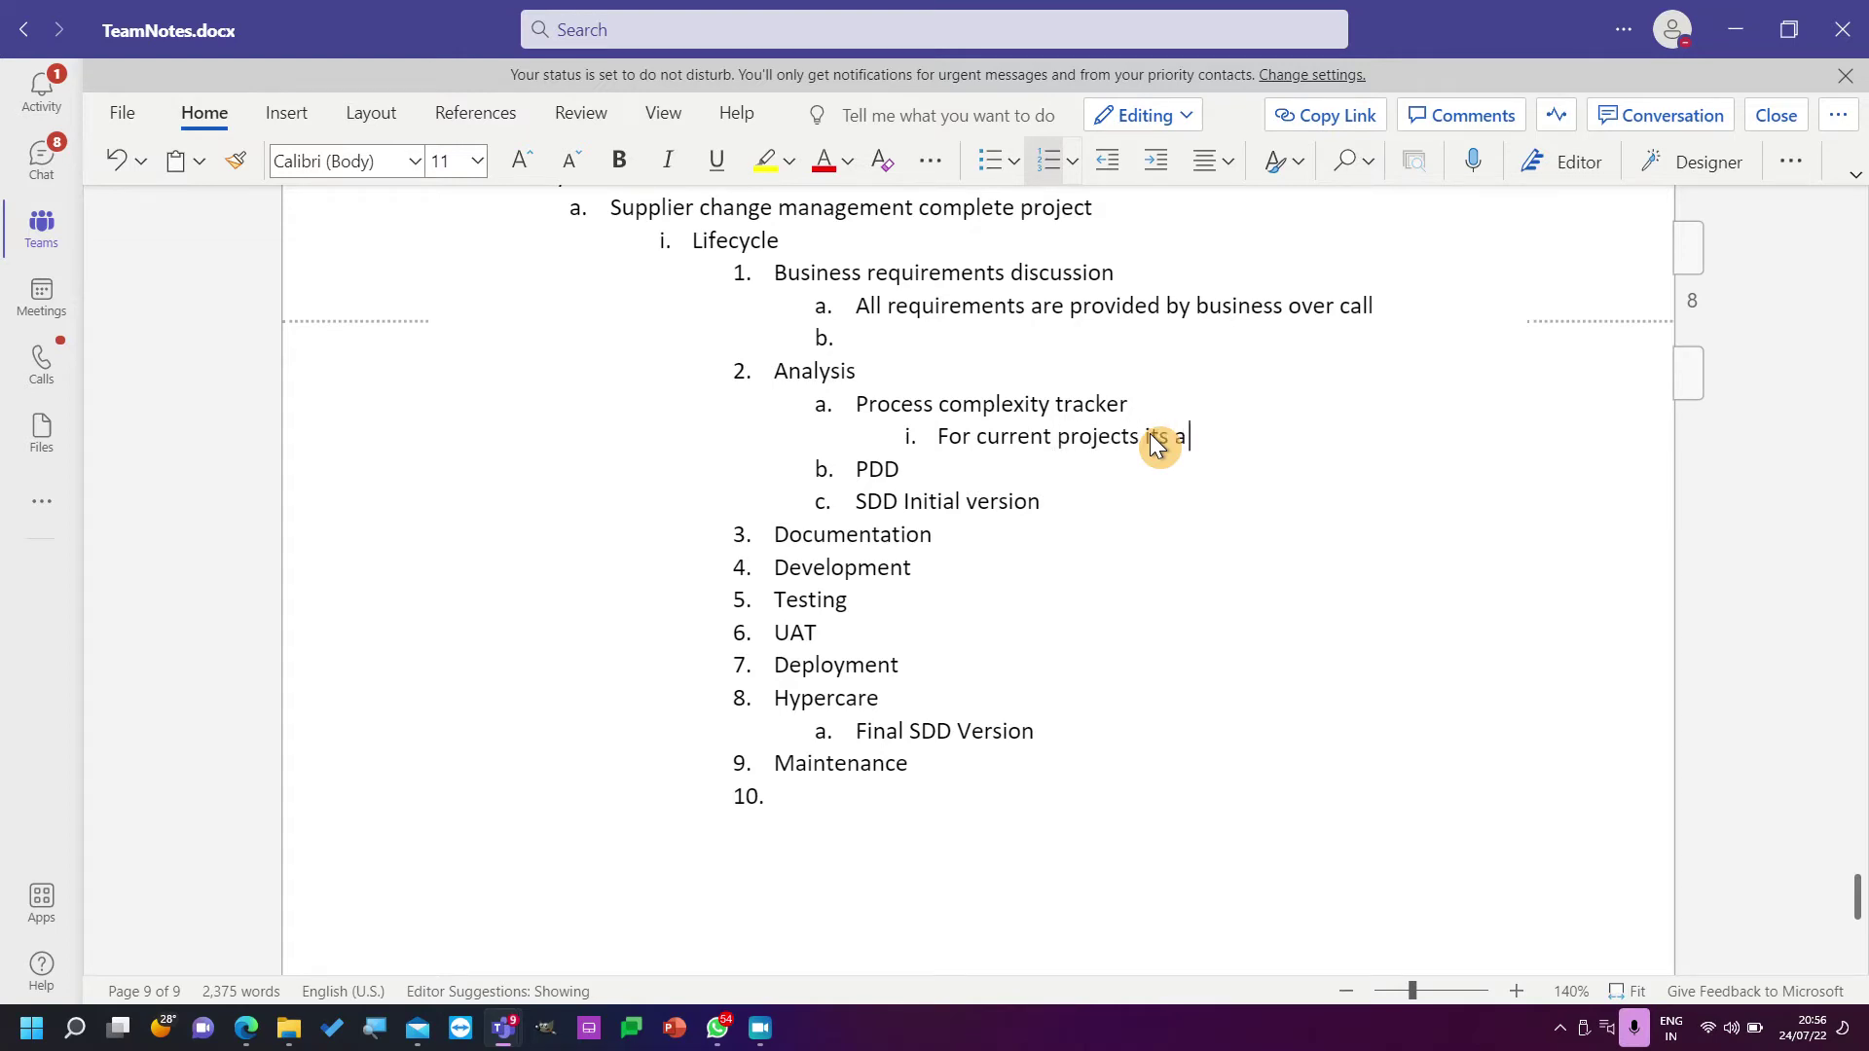
text(w complex project)
key(Return)
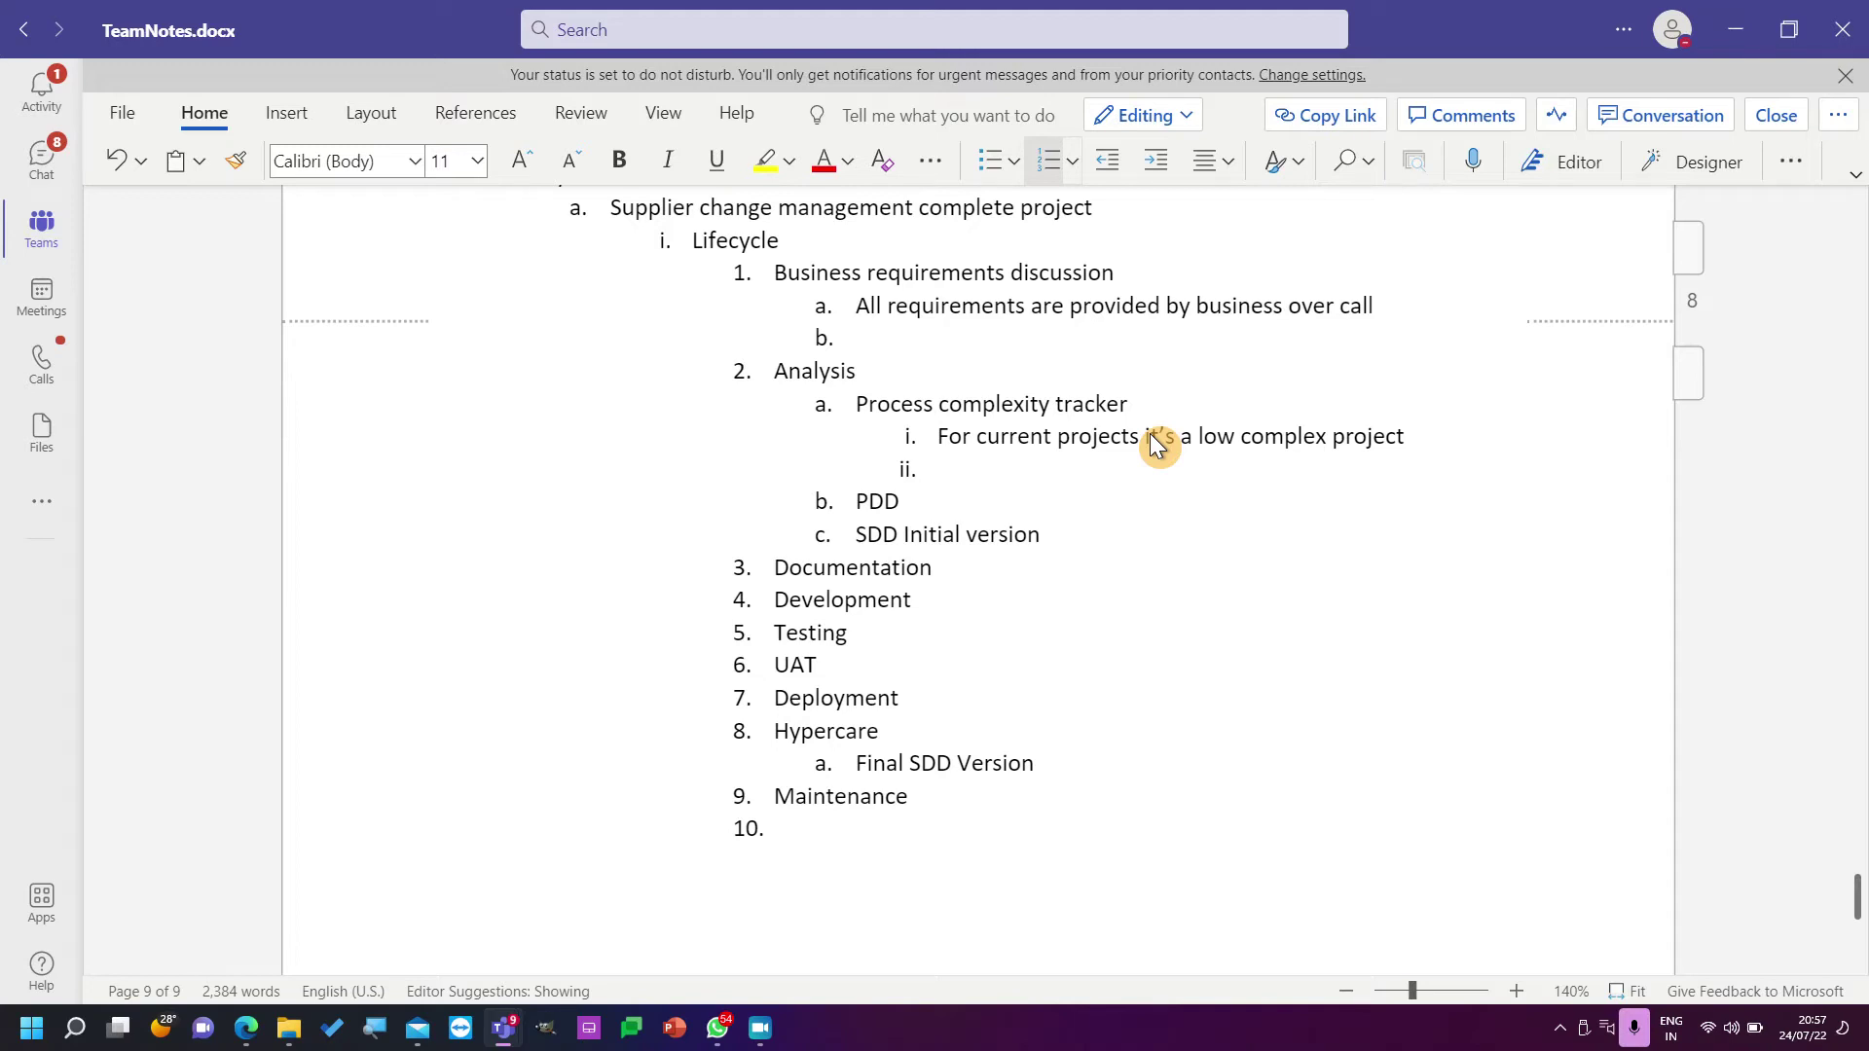
Append "2 days" to the Business requirements discussion heading in the lifecycle list.
click(969, 377)
click(1162, 263)
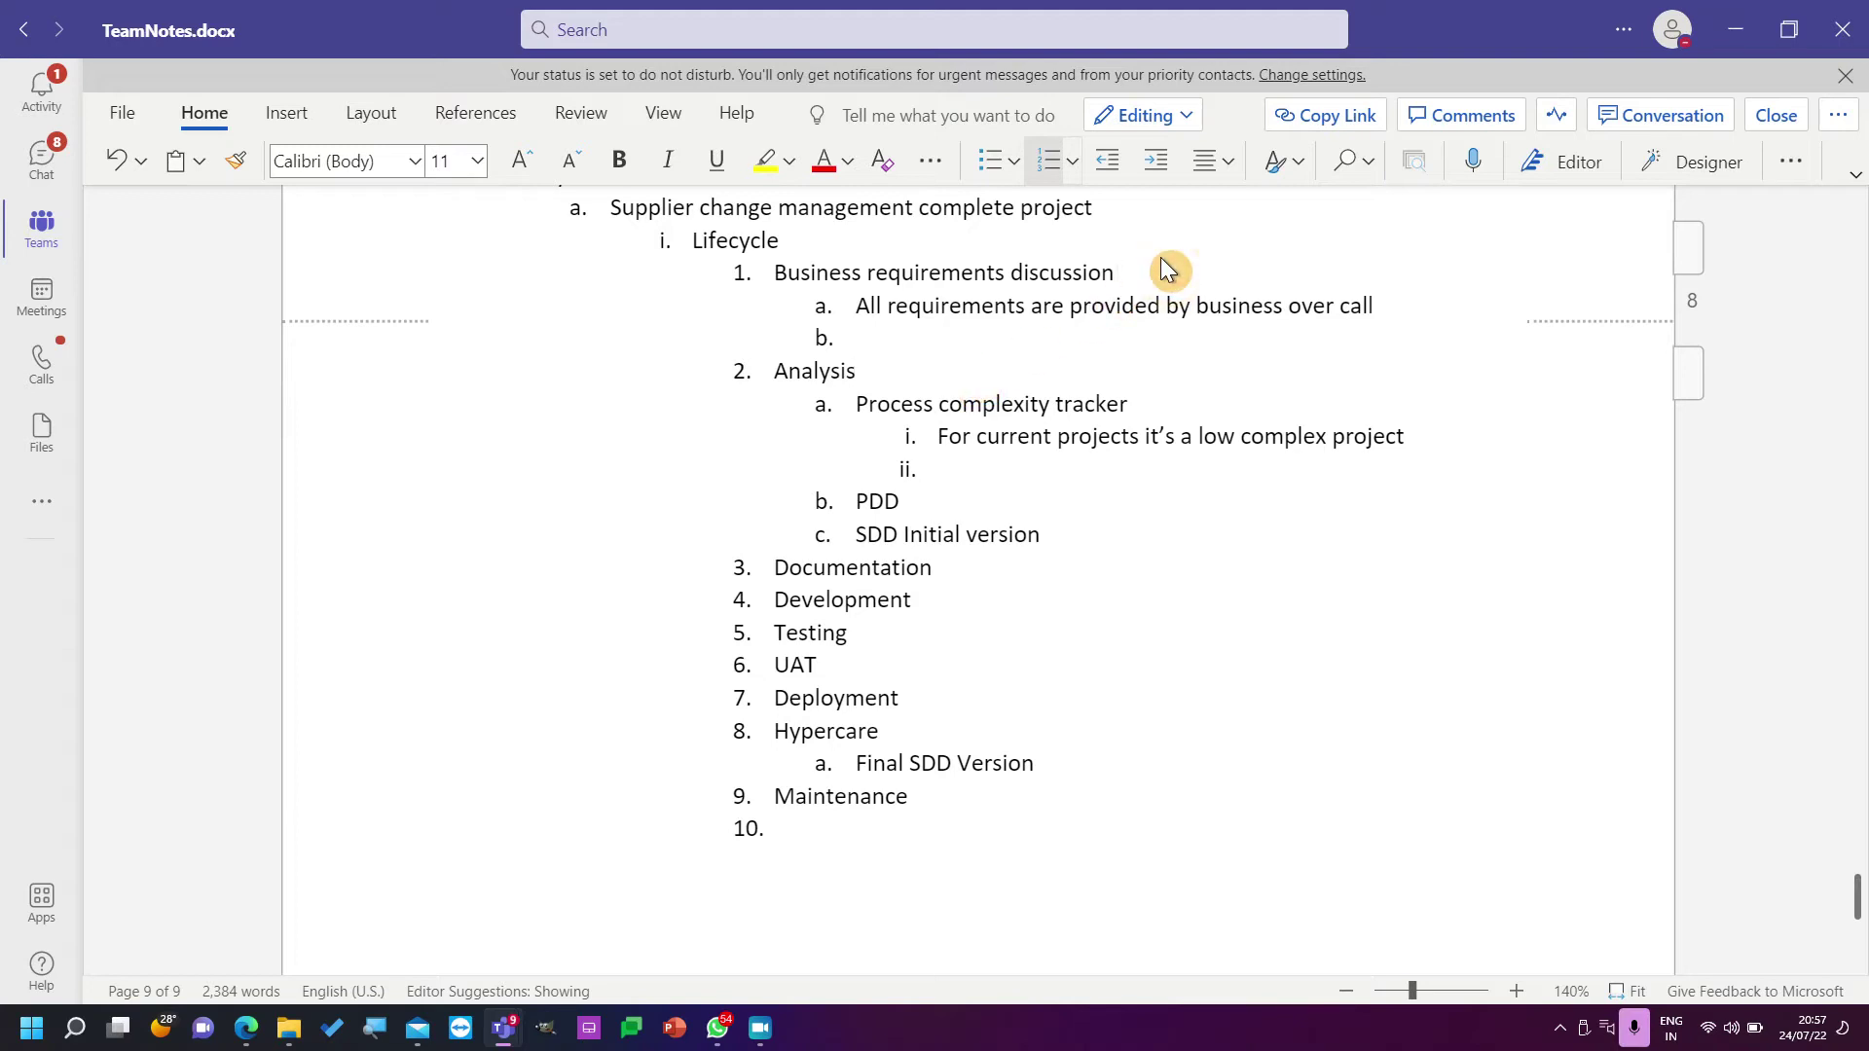
text(2 days)
Move the Business requirements discussion item and its sub-item below Analysis and indent them one level as Analysis sub-items.
drag(930, 568, 768, 251)
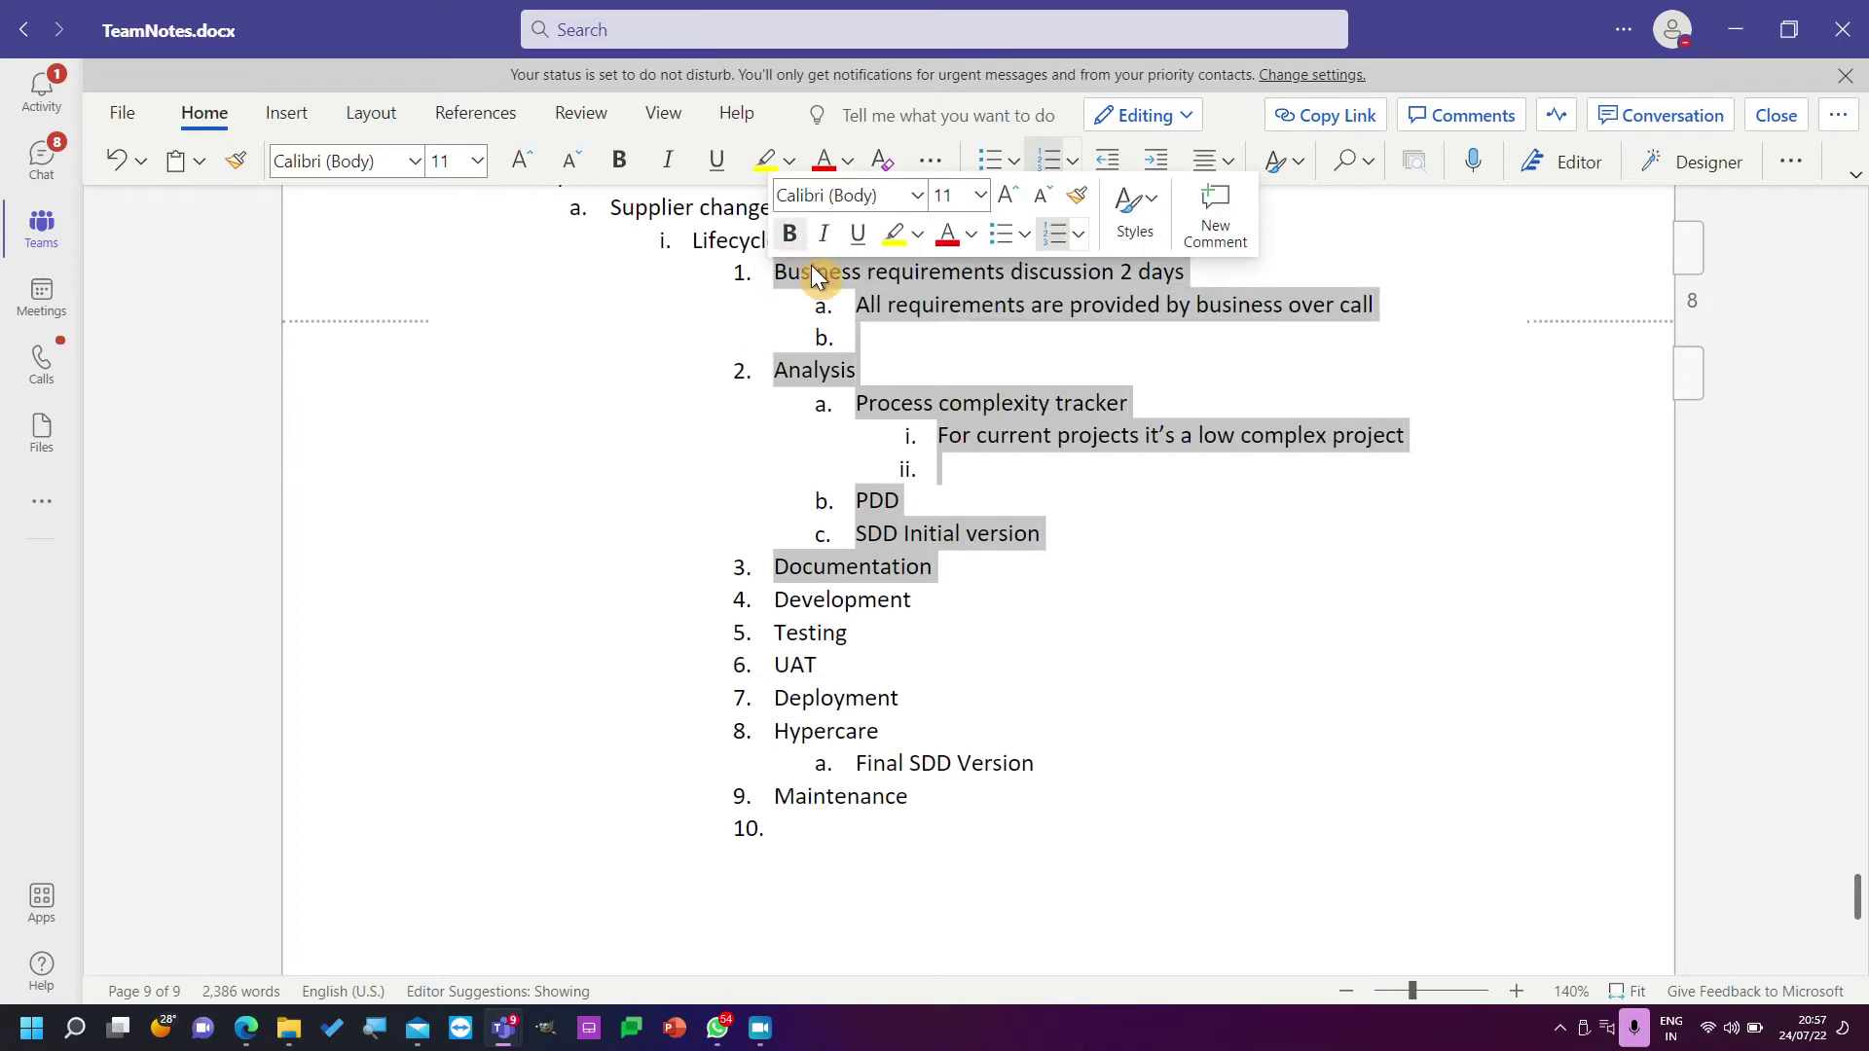
double_click(808, 371)
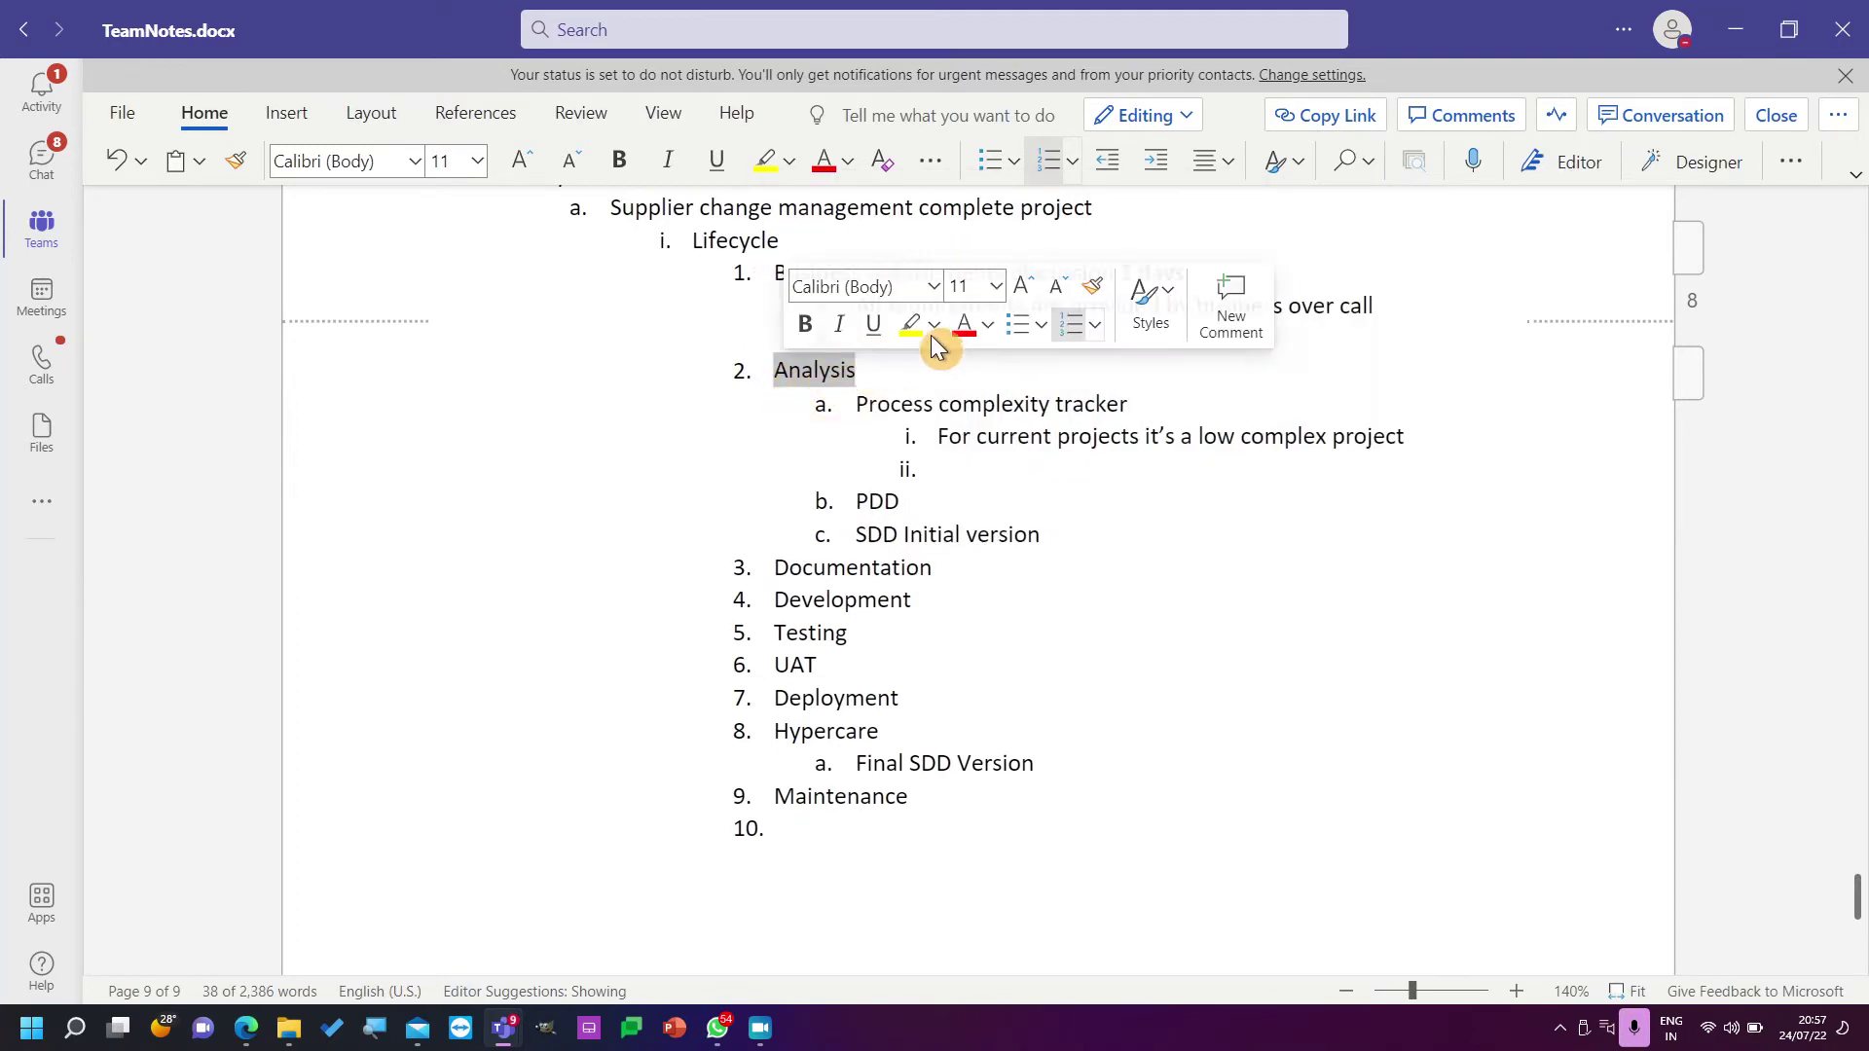
click(863, 362)
drag(830, 334, 779, 280)
key(ctrl+c)
key(Delete)
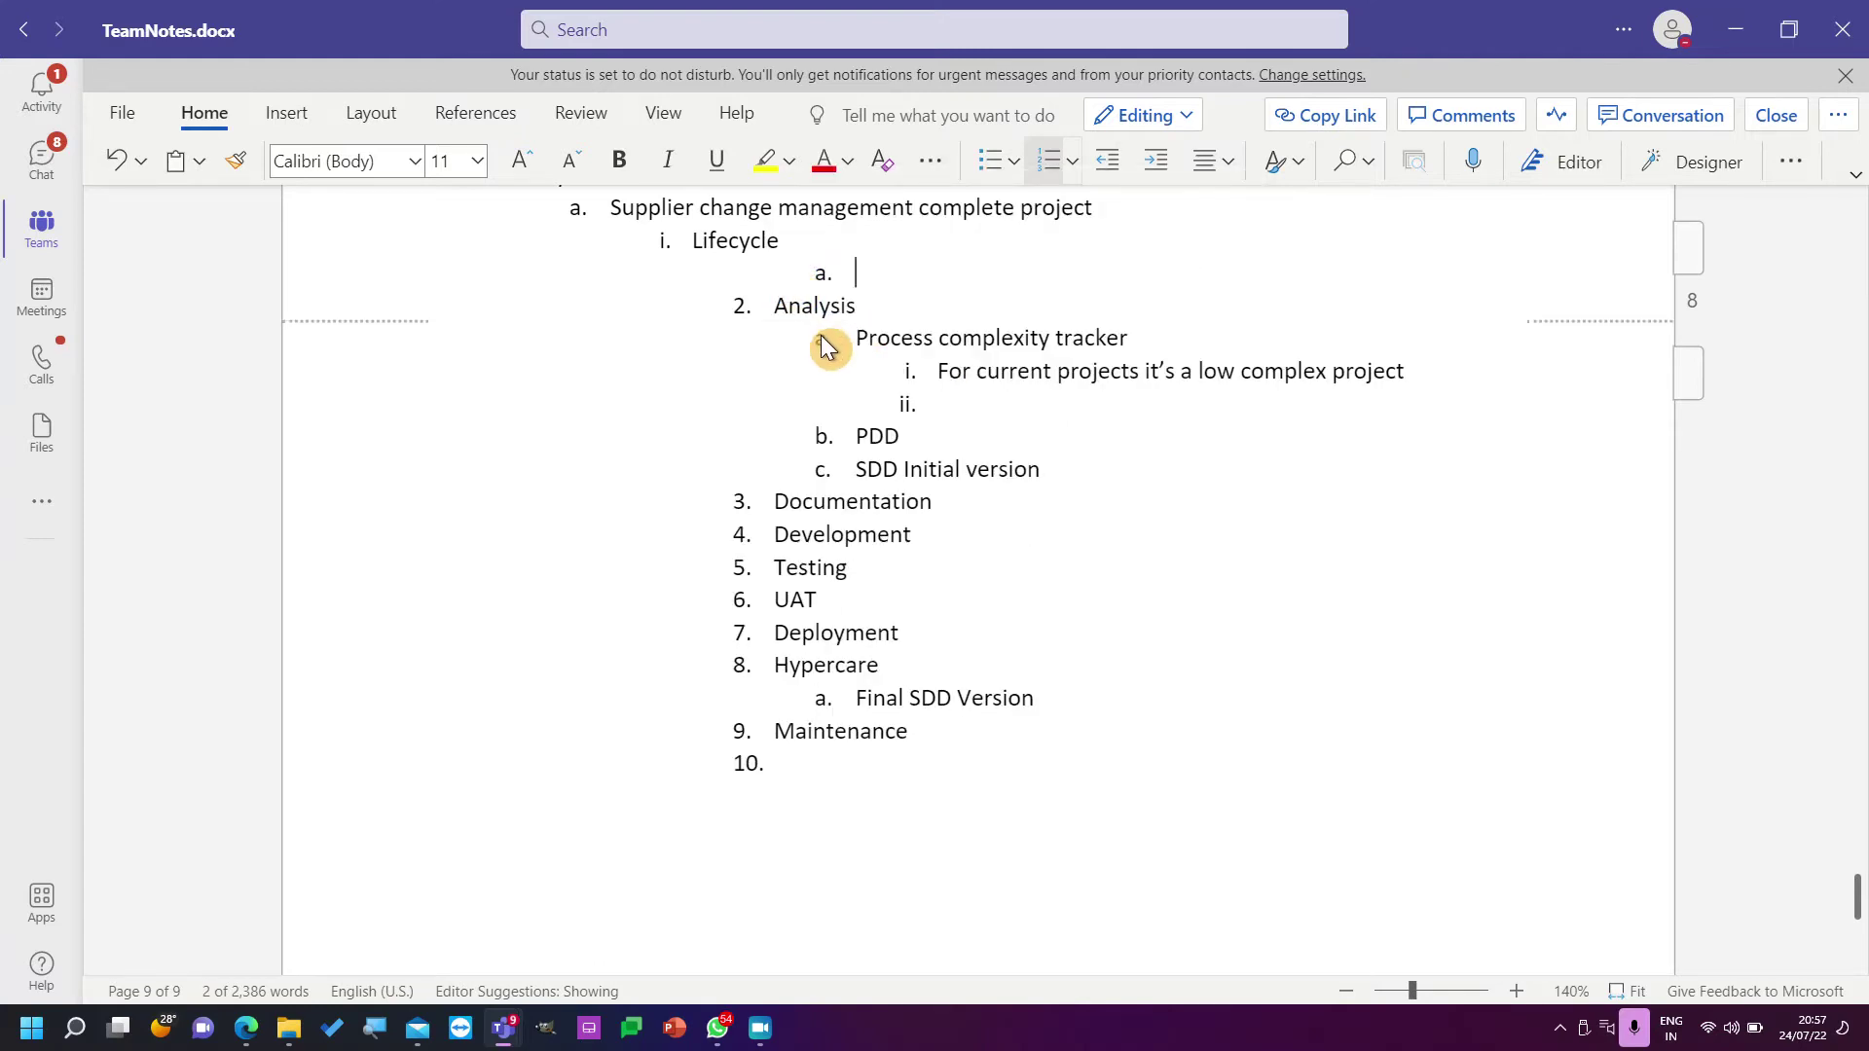
click(852, 305)
key(Return)
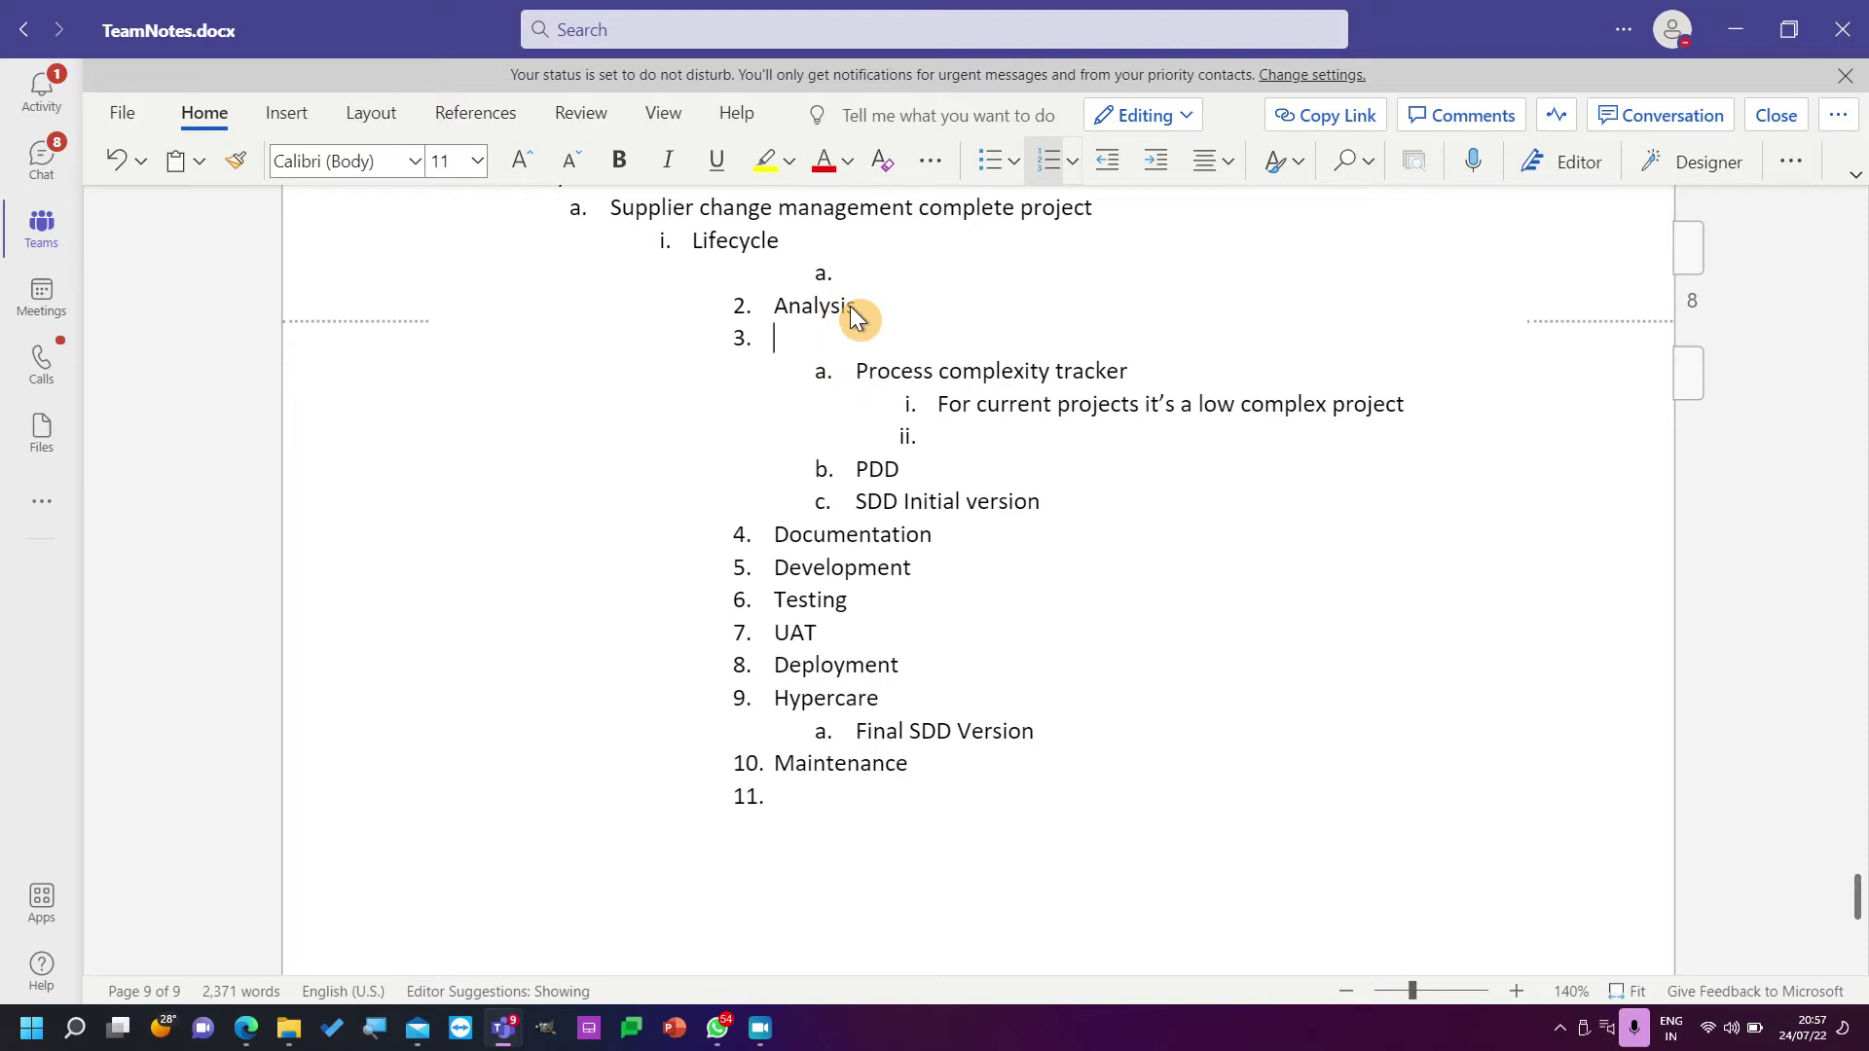
key(ctrl+v)
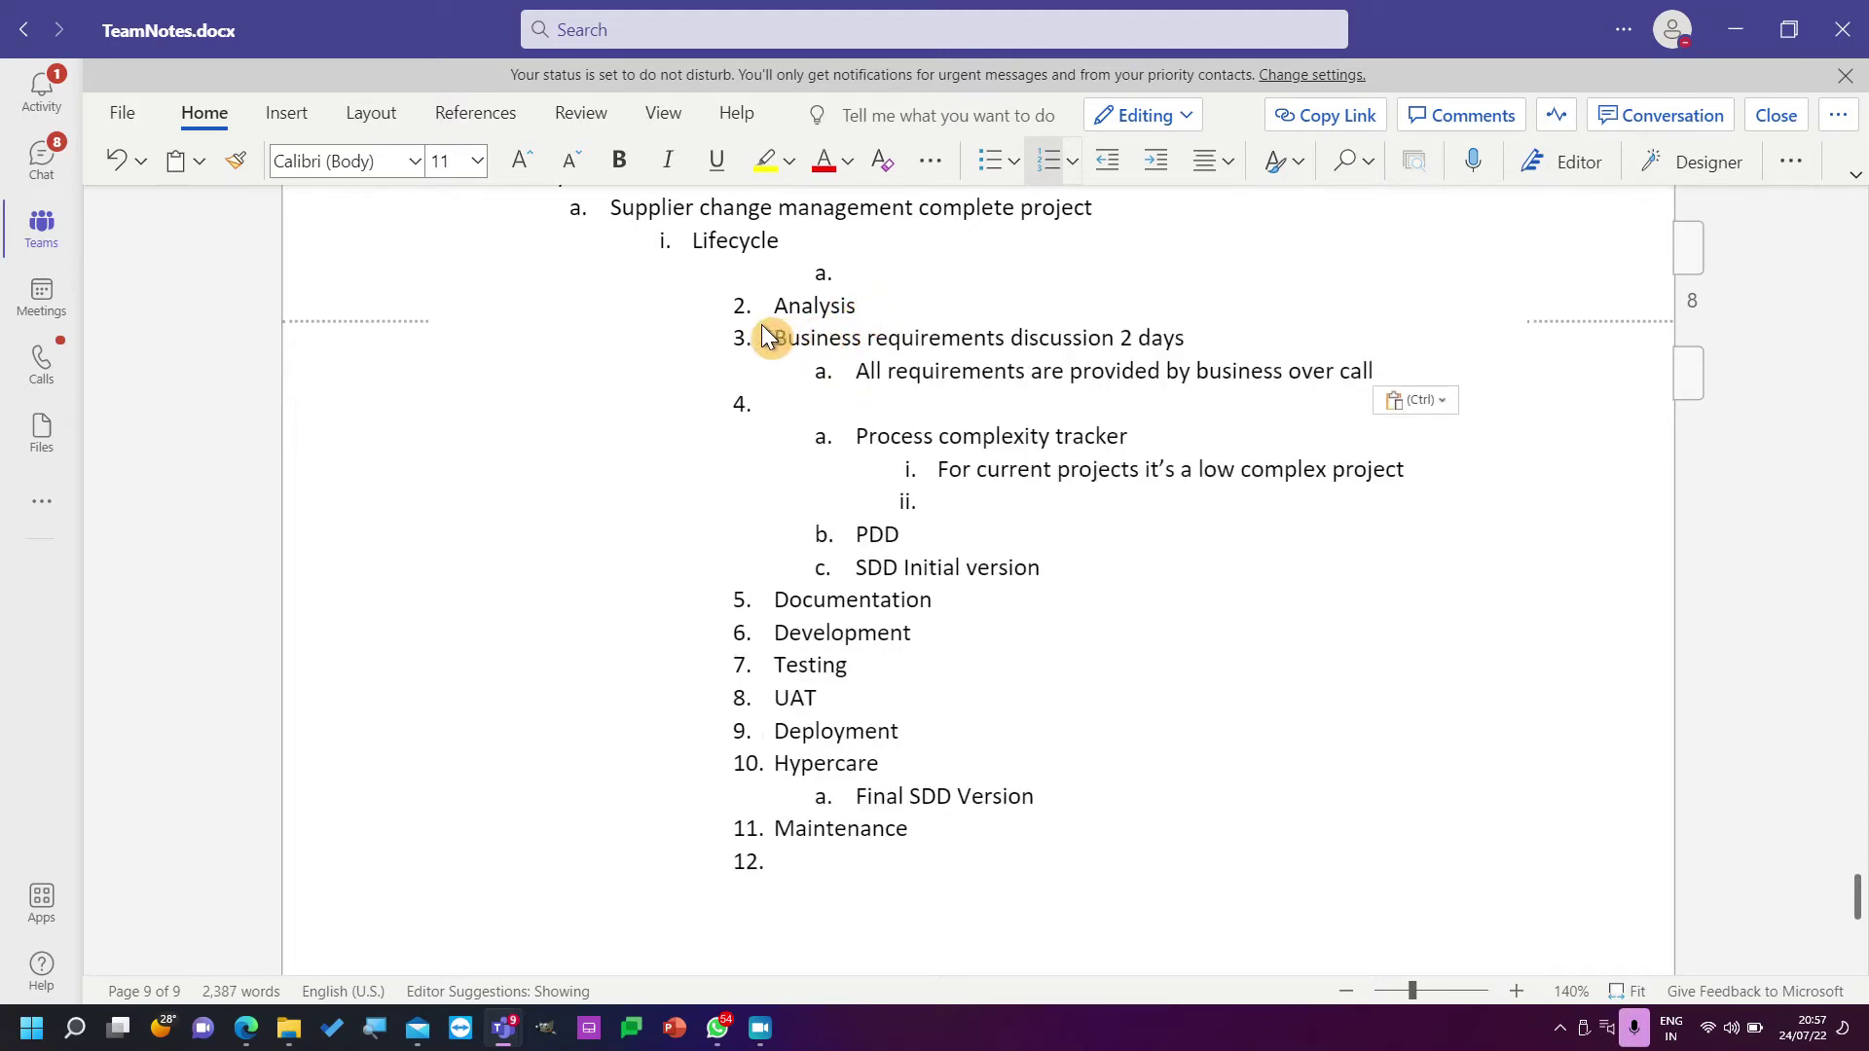
drag(758, 331, 968, 388)
key(Tab)
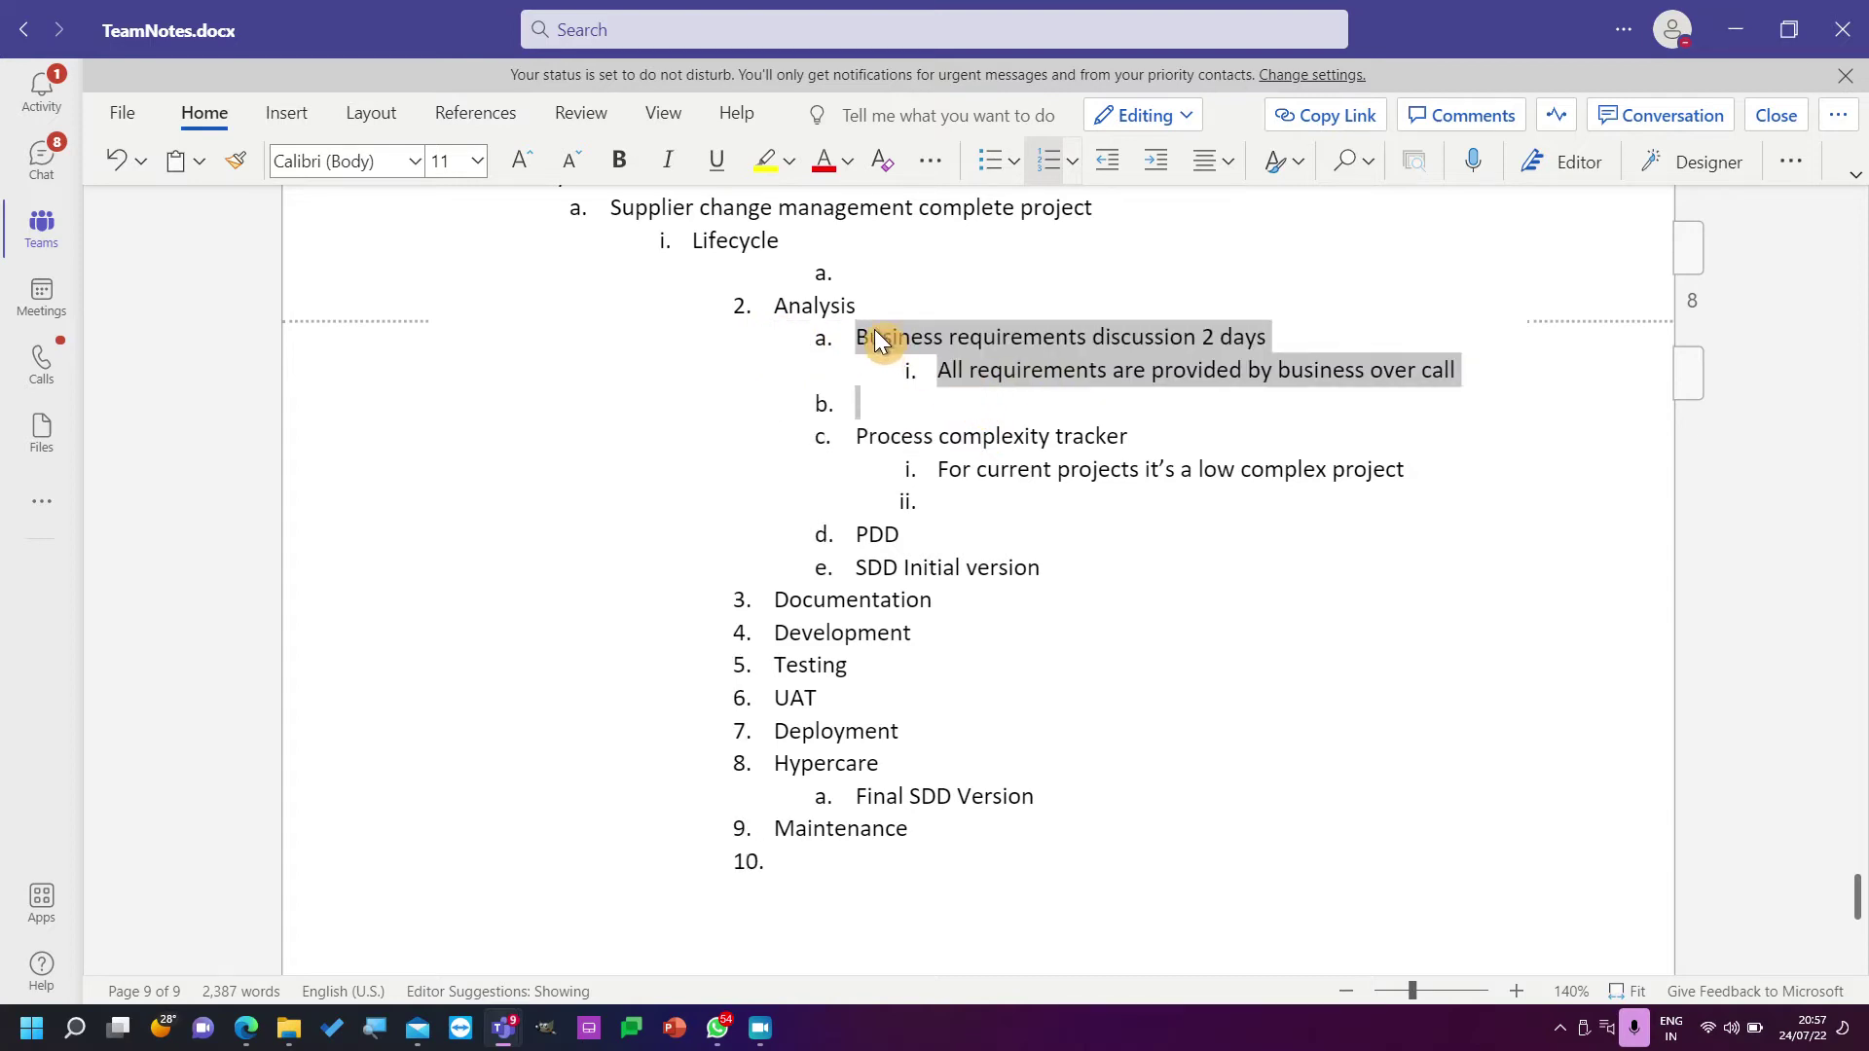
Delete the empty list item above Analysis and append "(5 working days - around a week)" to the Analysis heading.
click(851, 273)
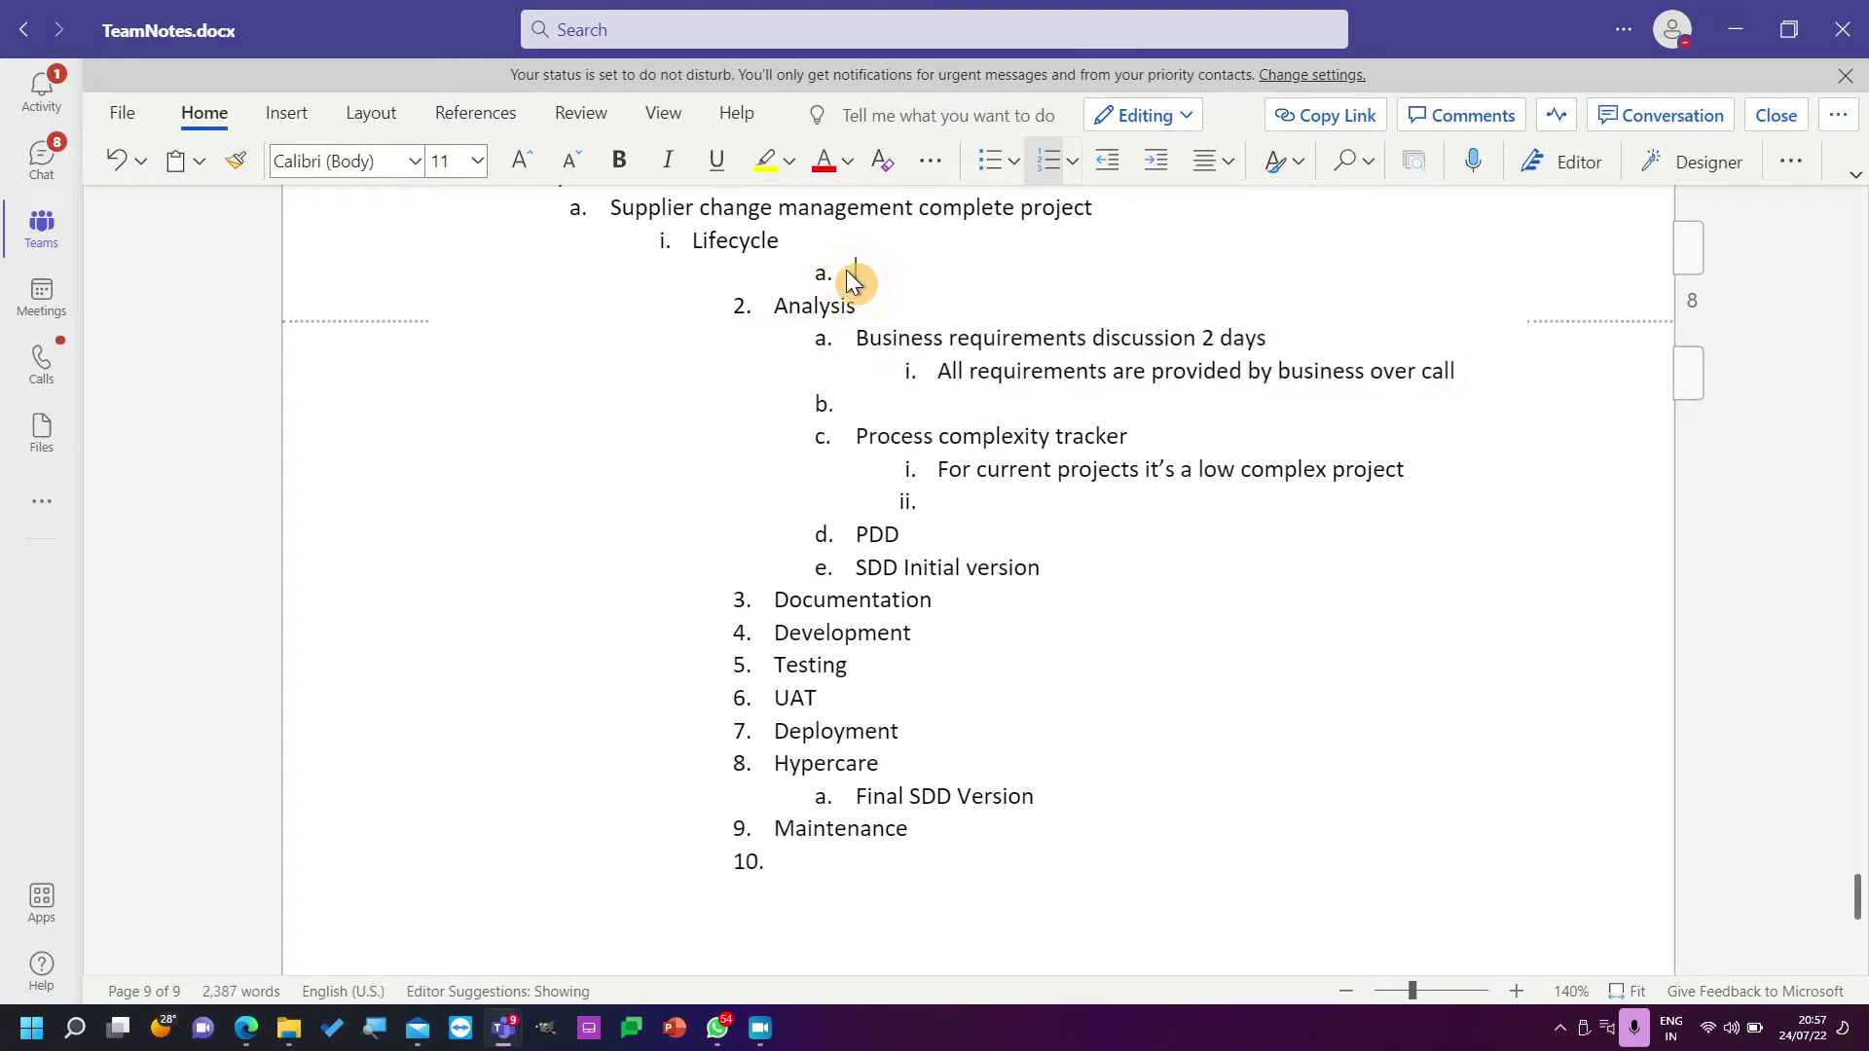
key(Delete)
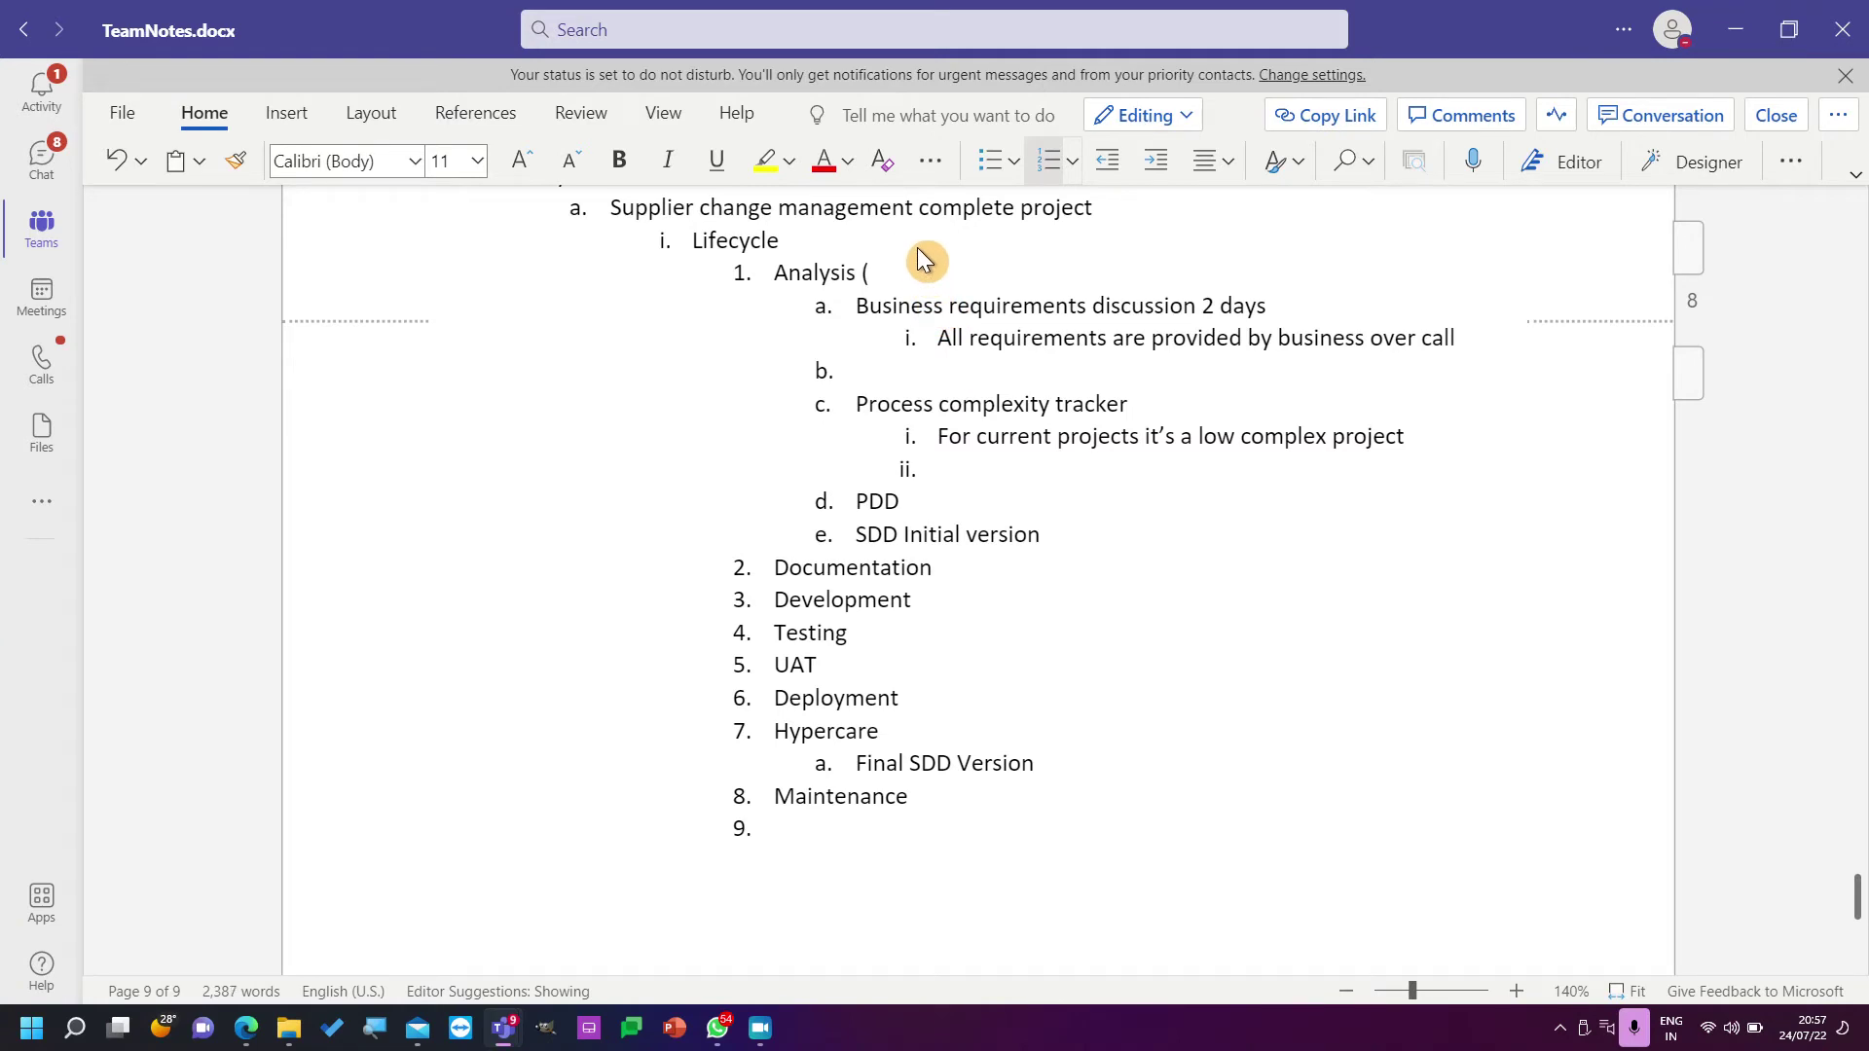
text(working days  - around a week))
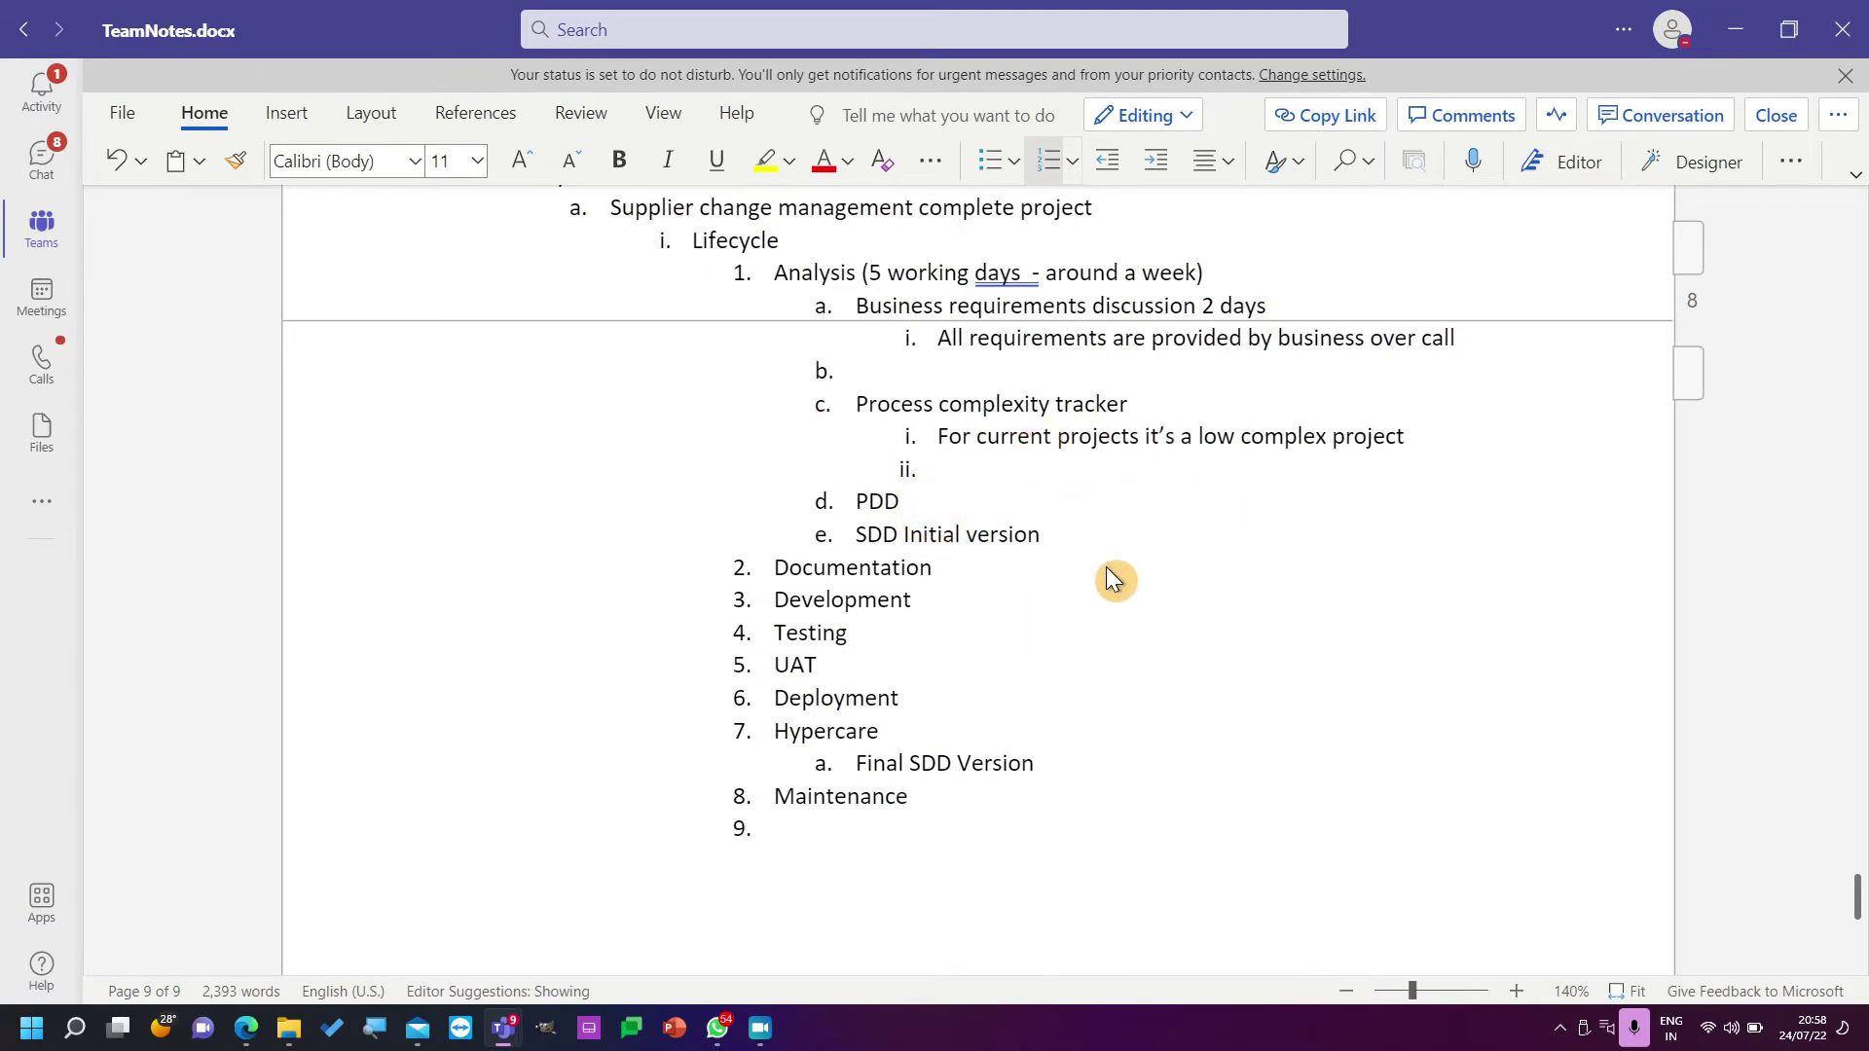
Demote the Documentation item to a sub-item of Analysis, after SDD Initial version.
click(942, 562)
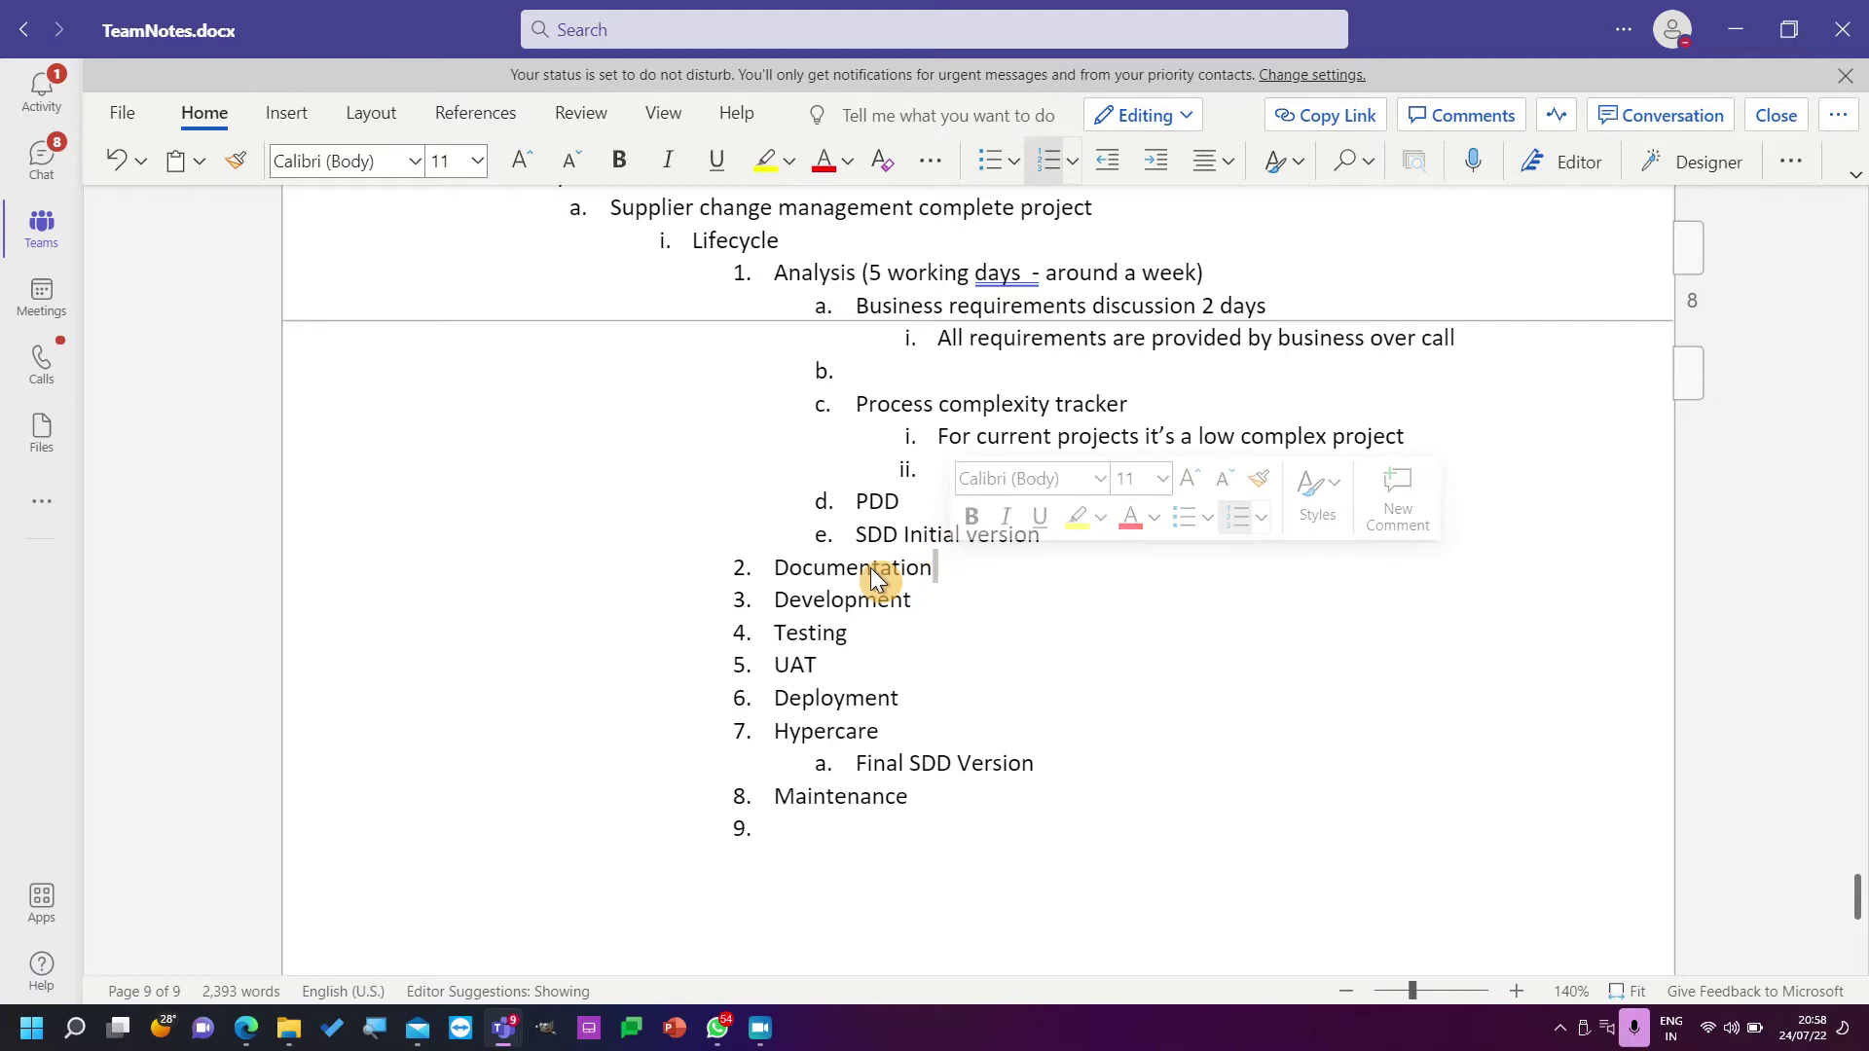
click(774, 567)
key(Tab)
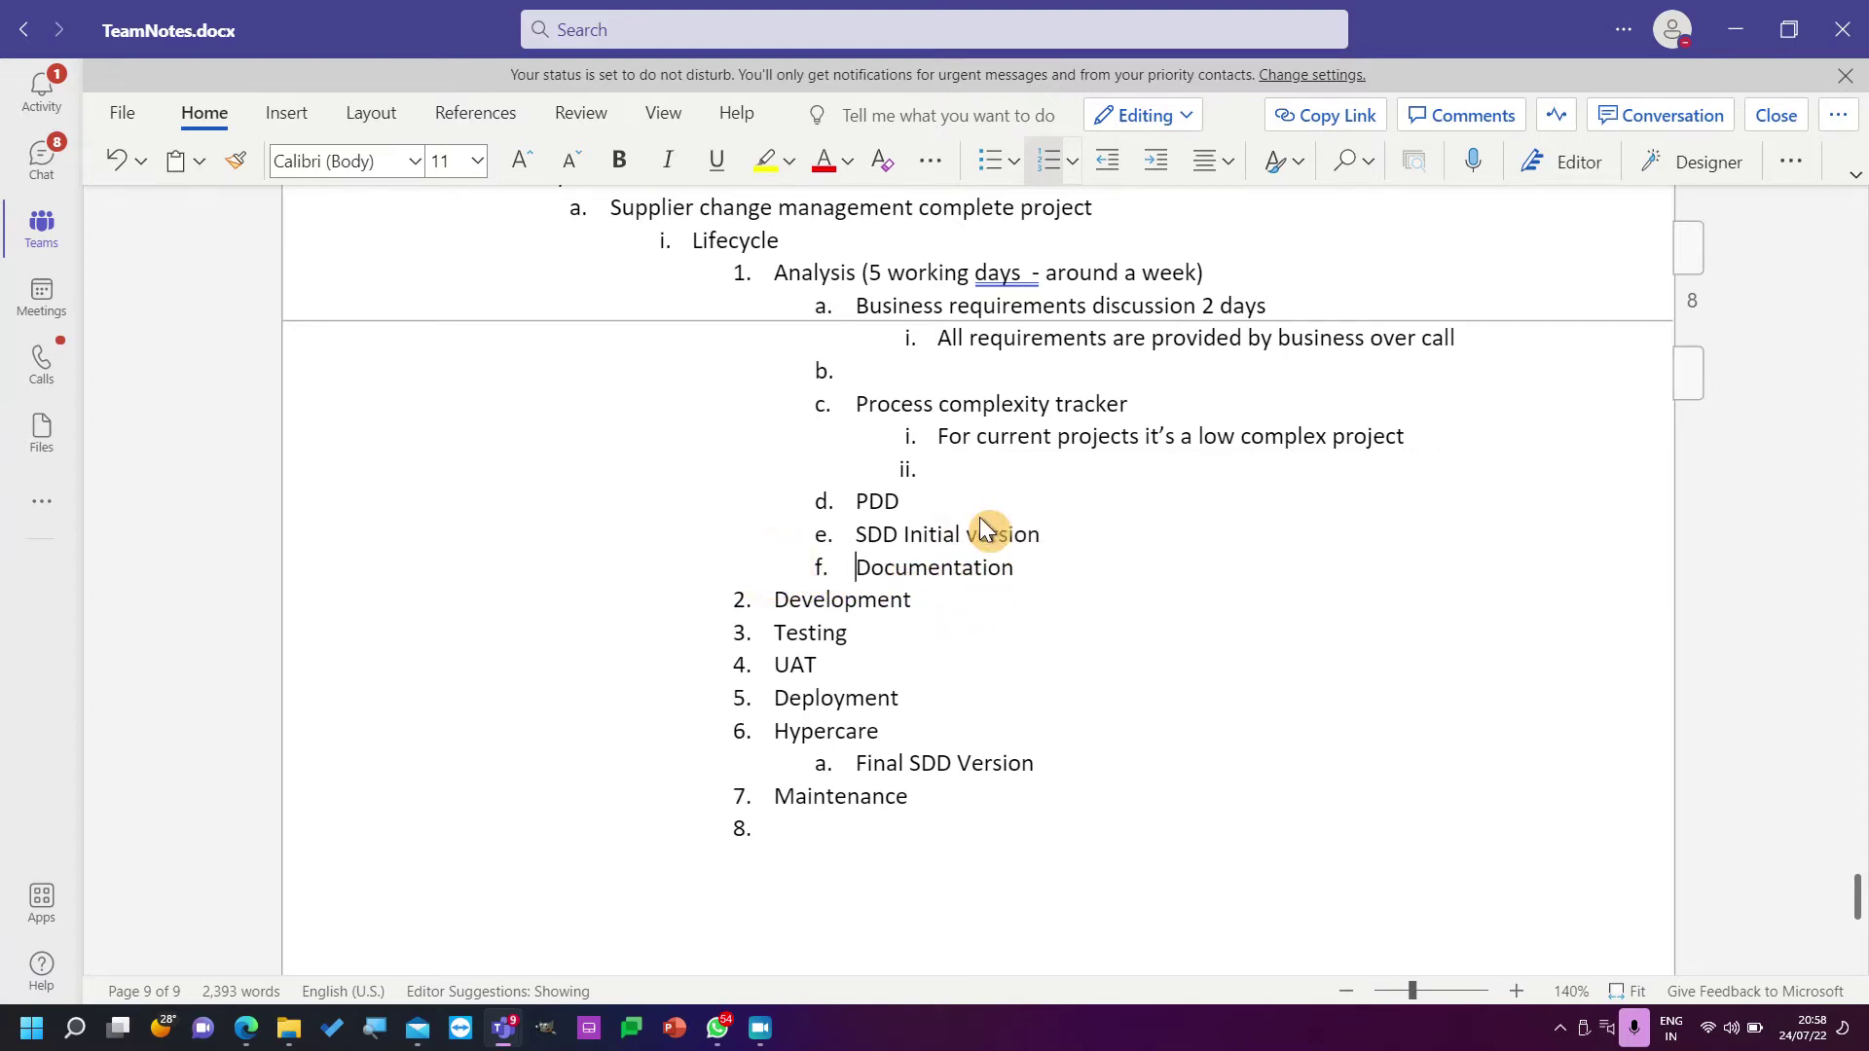
Append "- (1-2 weeks for development)" to the Development item.
click(913, 601)
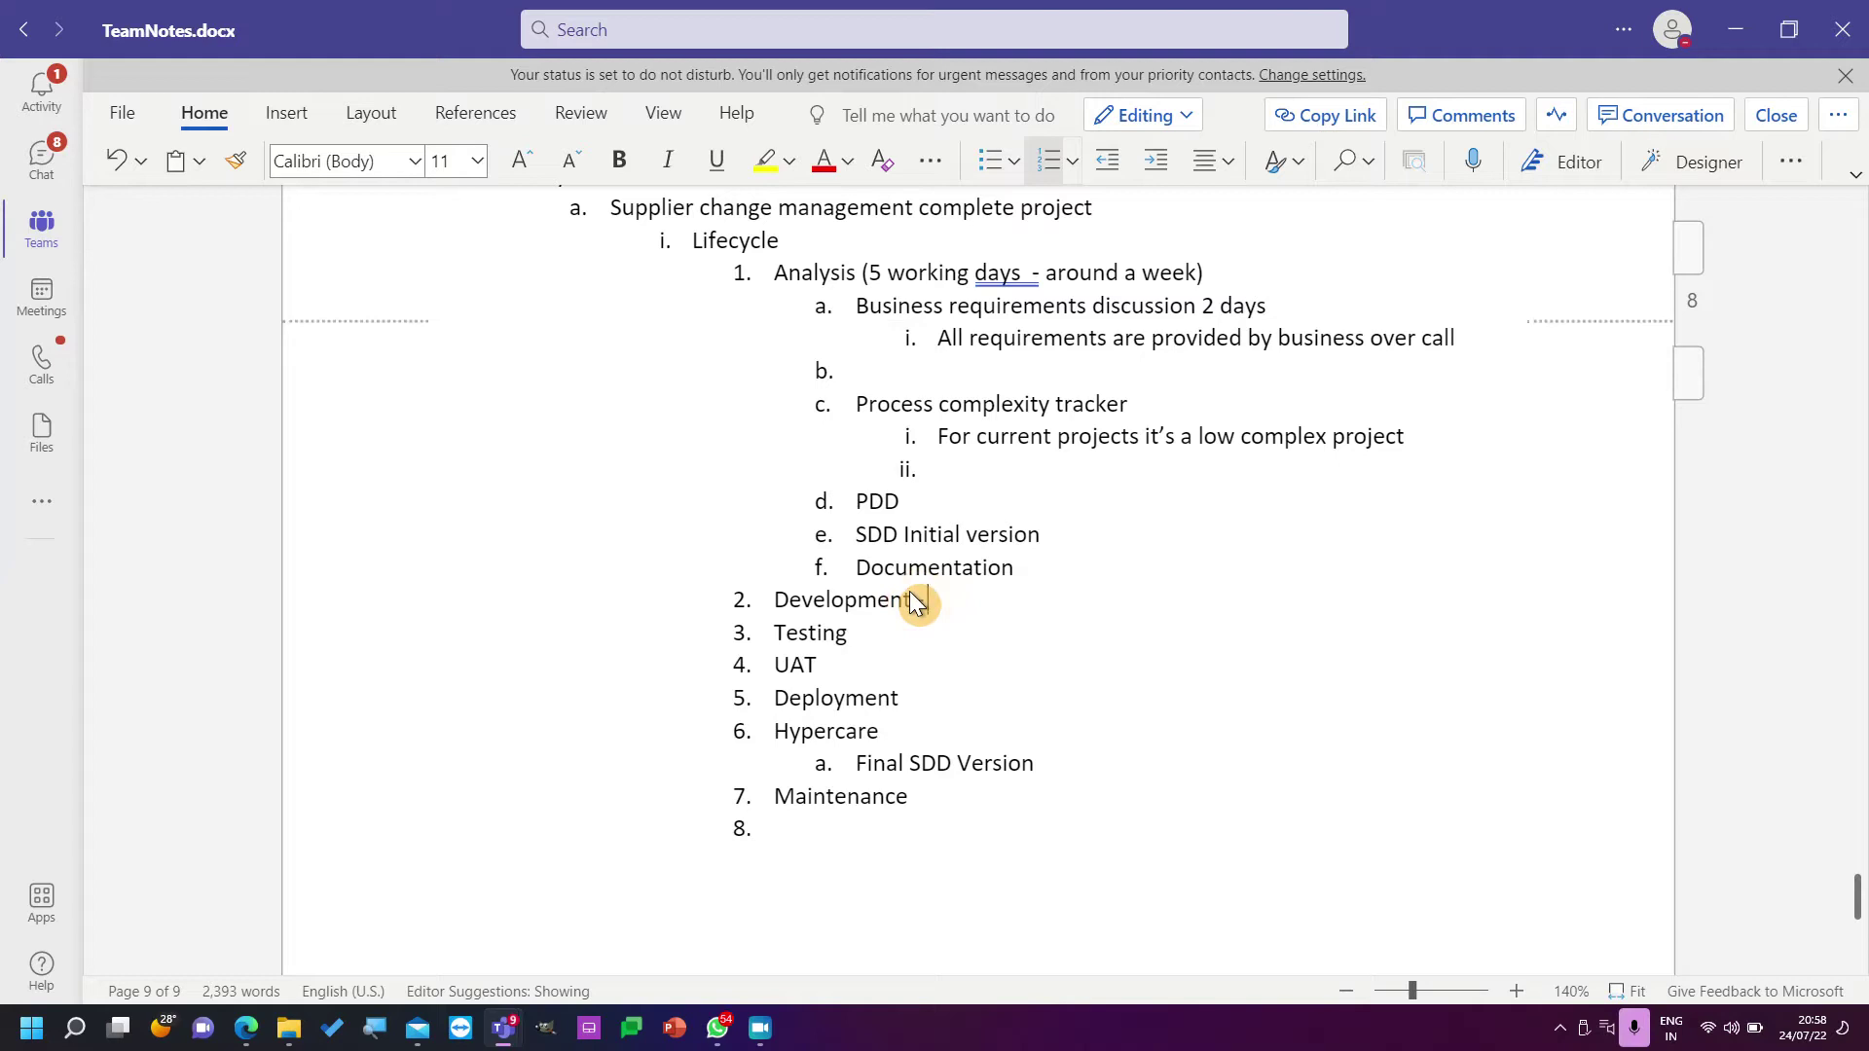
text(*)
key(Num_Lock)
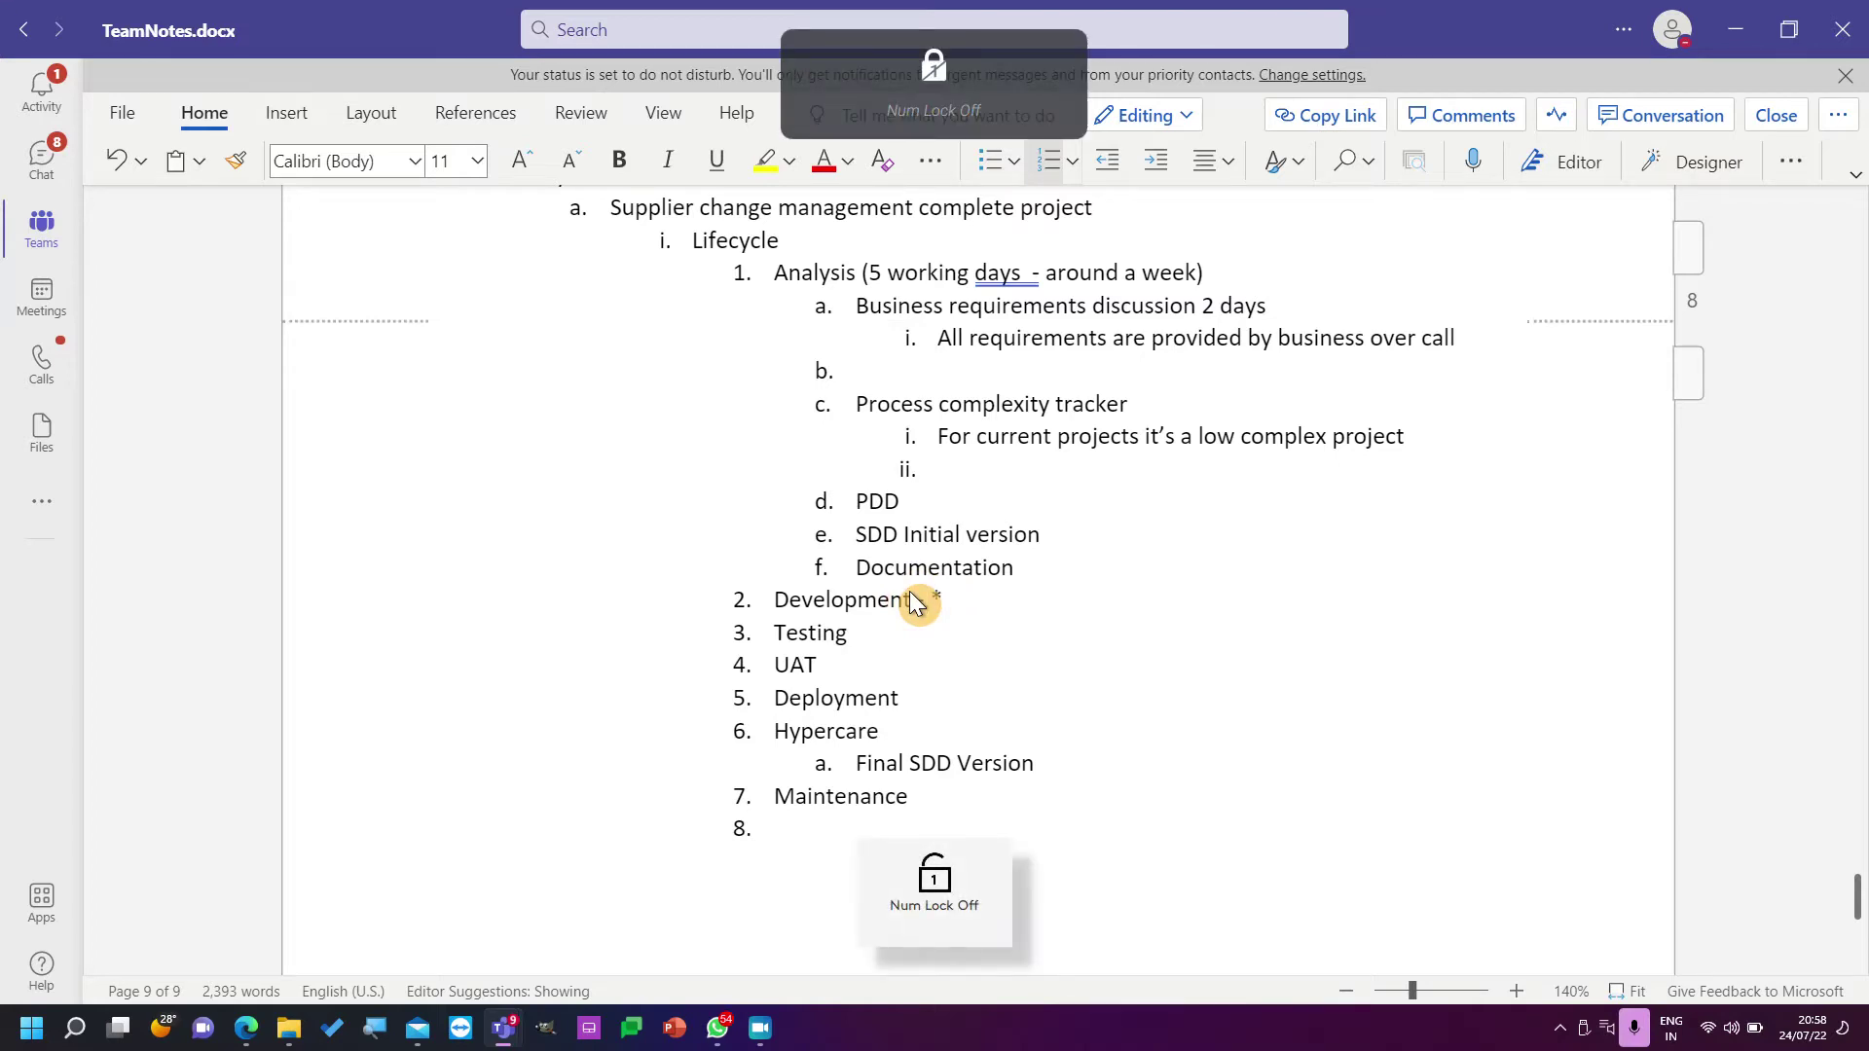
key(BackSpace)
text(()
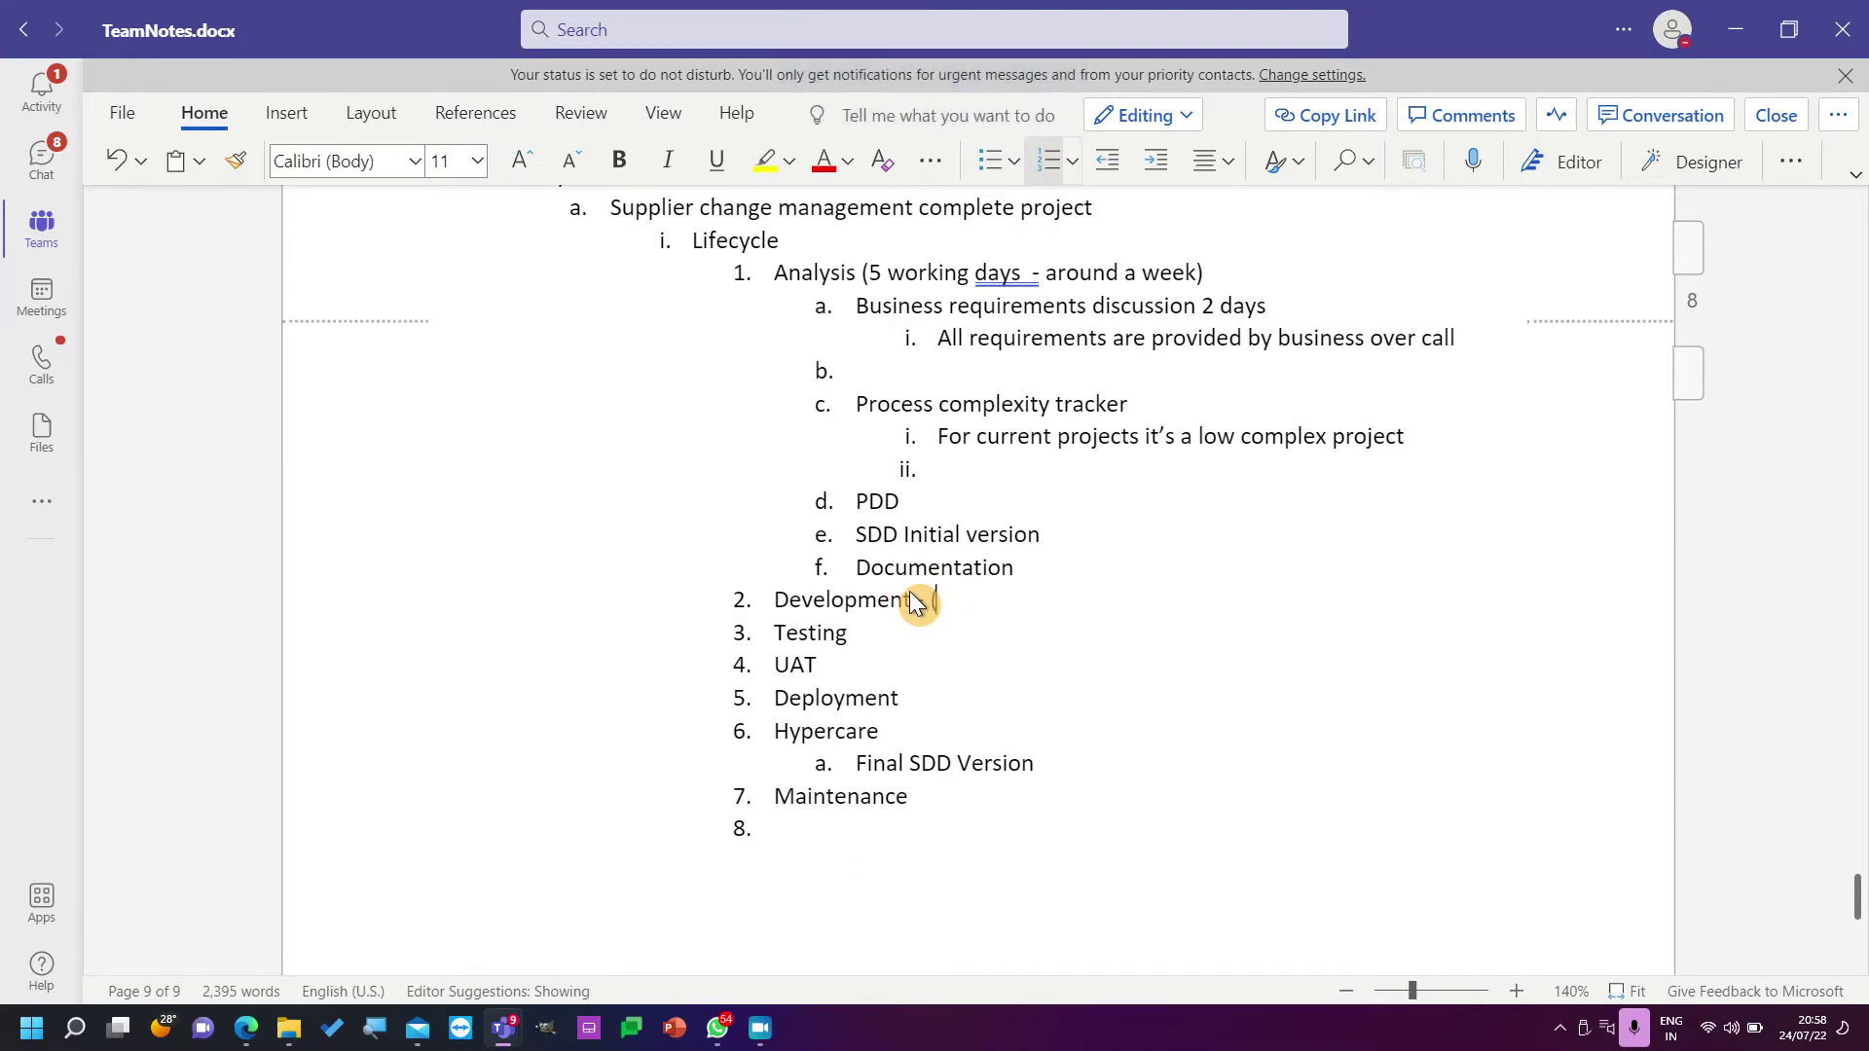
text(1-2 weeks for development)
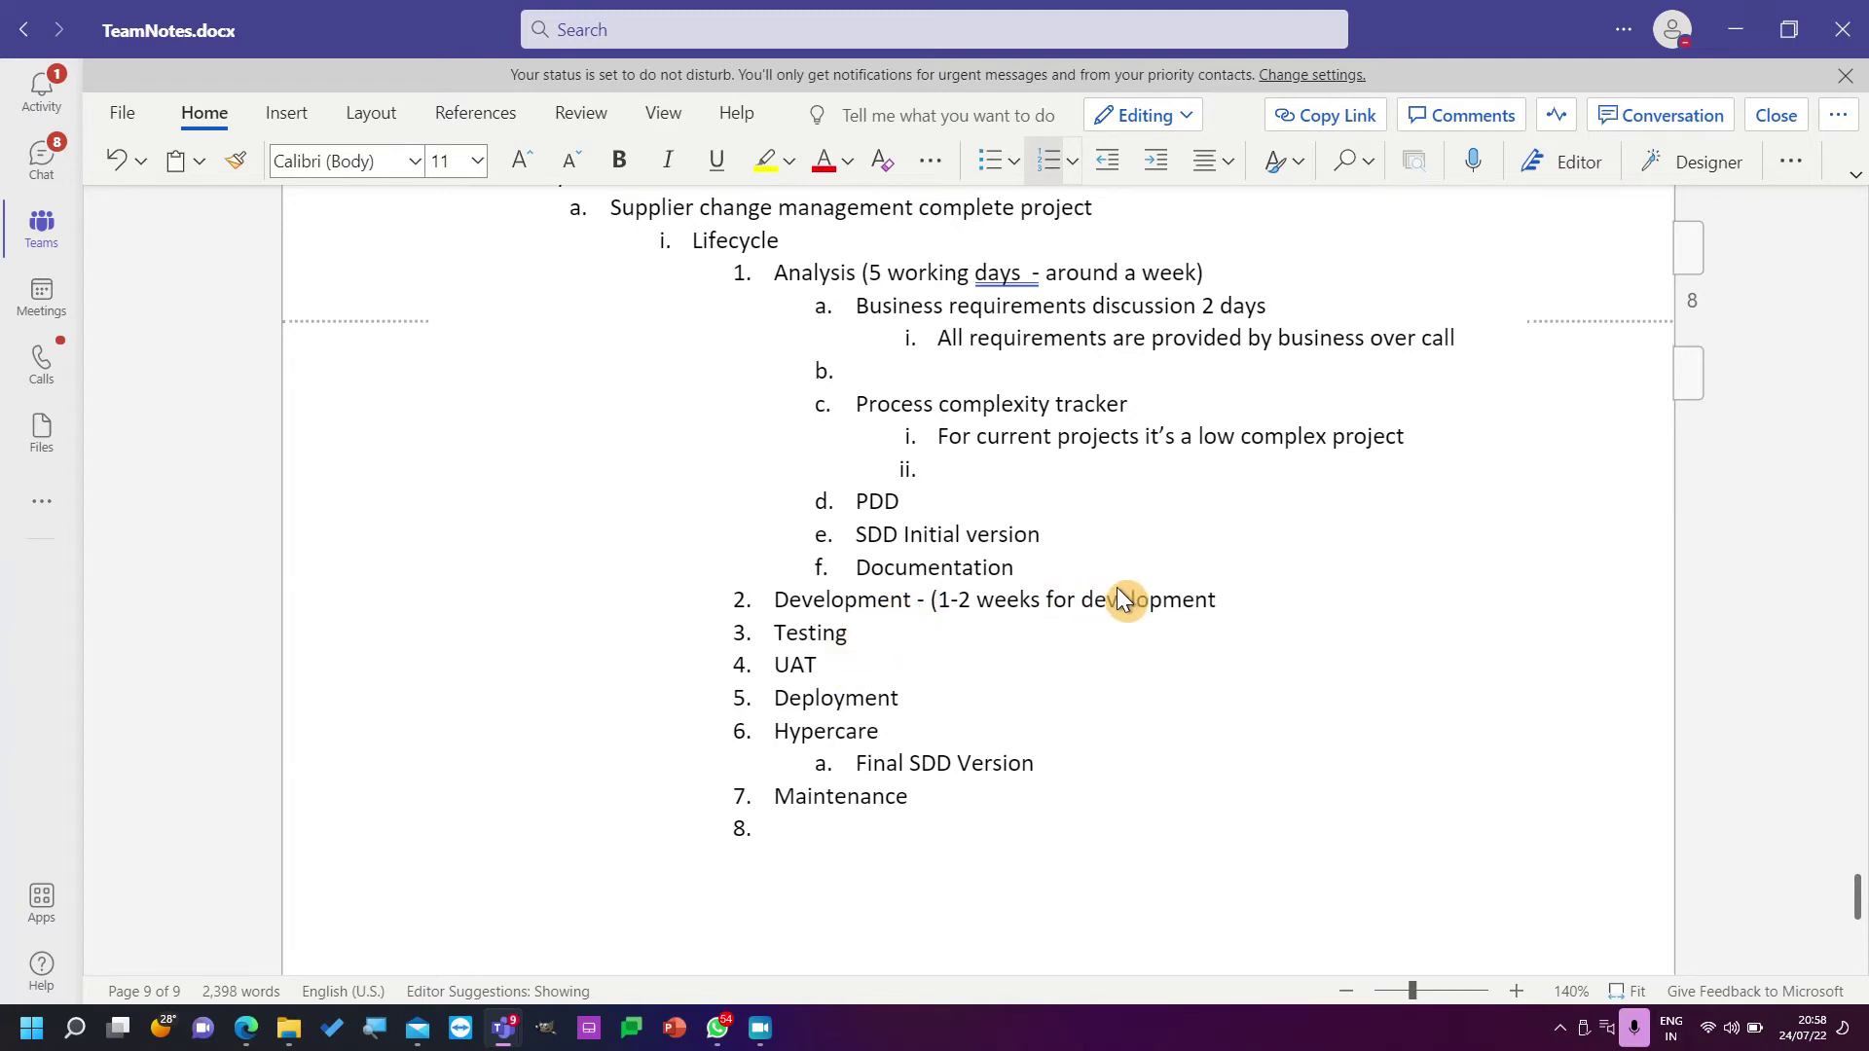
text())
Change the Development estimate to "1 weeks for development".
drag(837, 677, 790, 662)
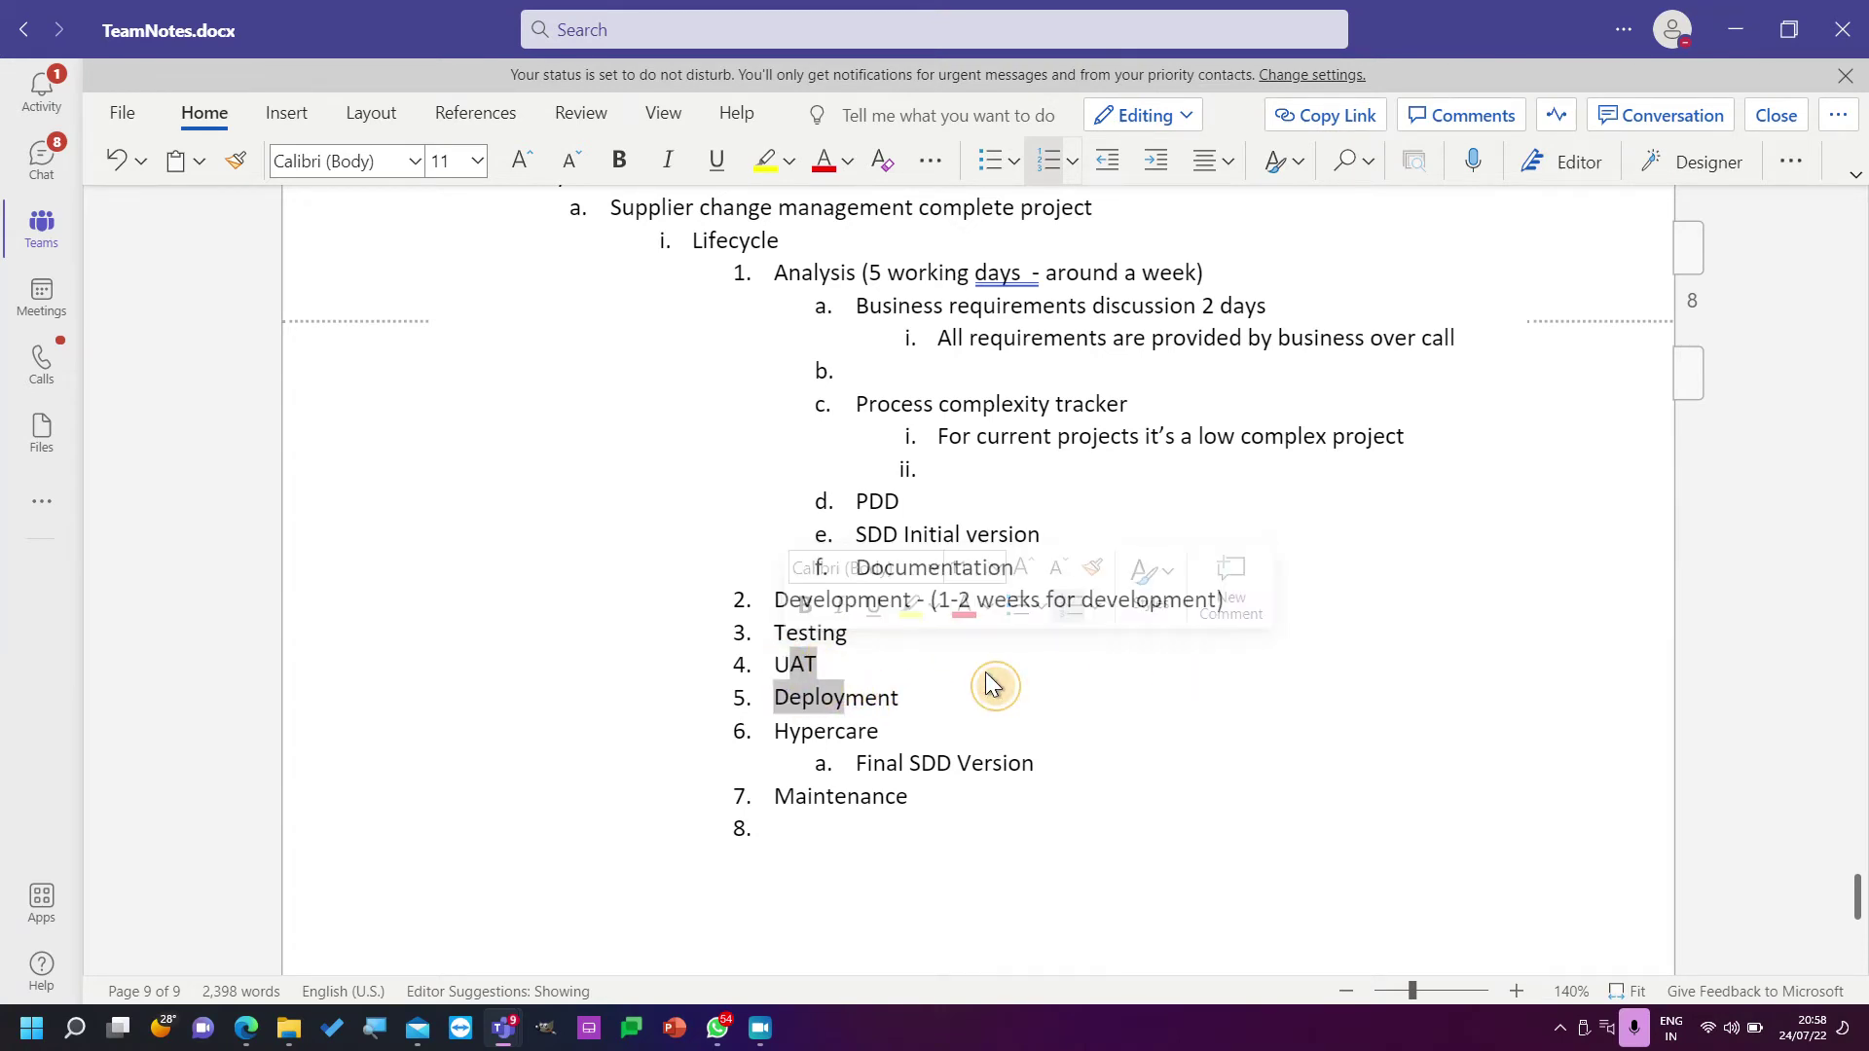
double_click(967, 601)
key(BackSpace)
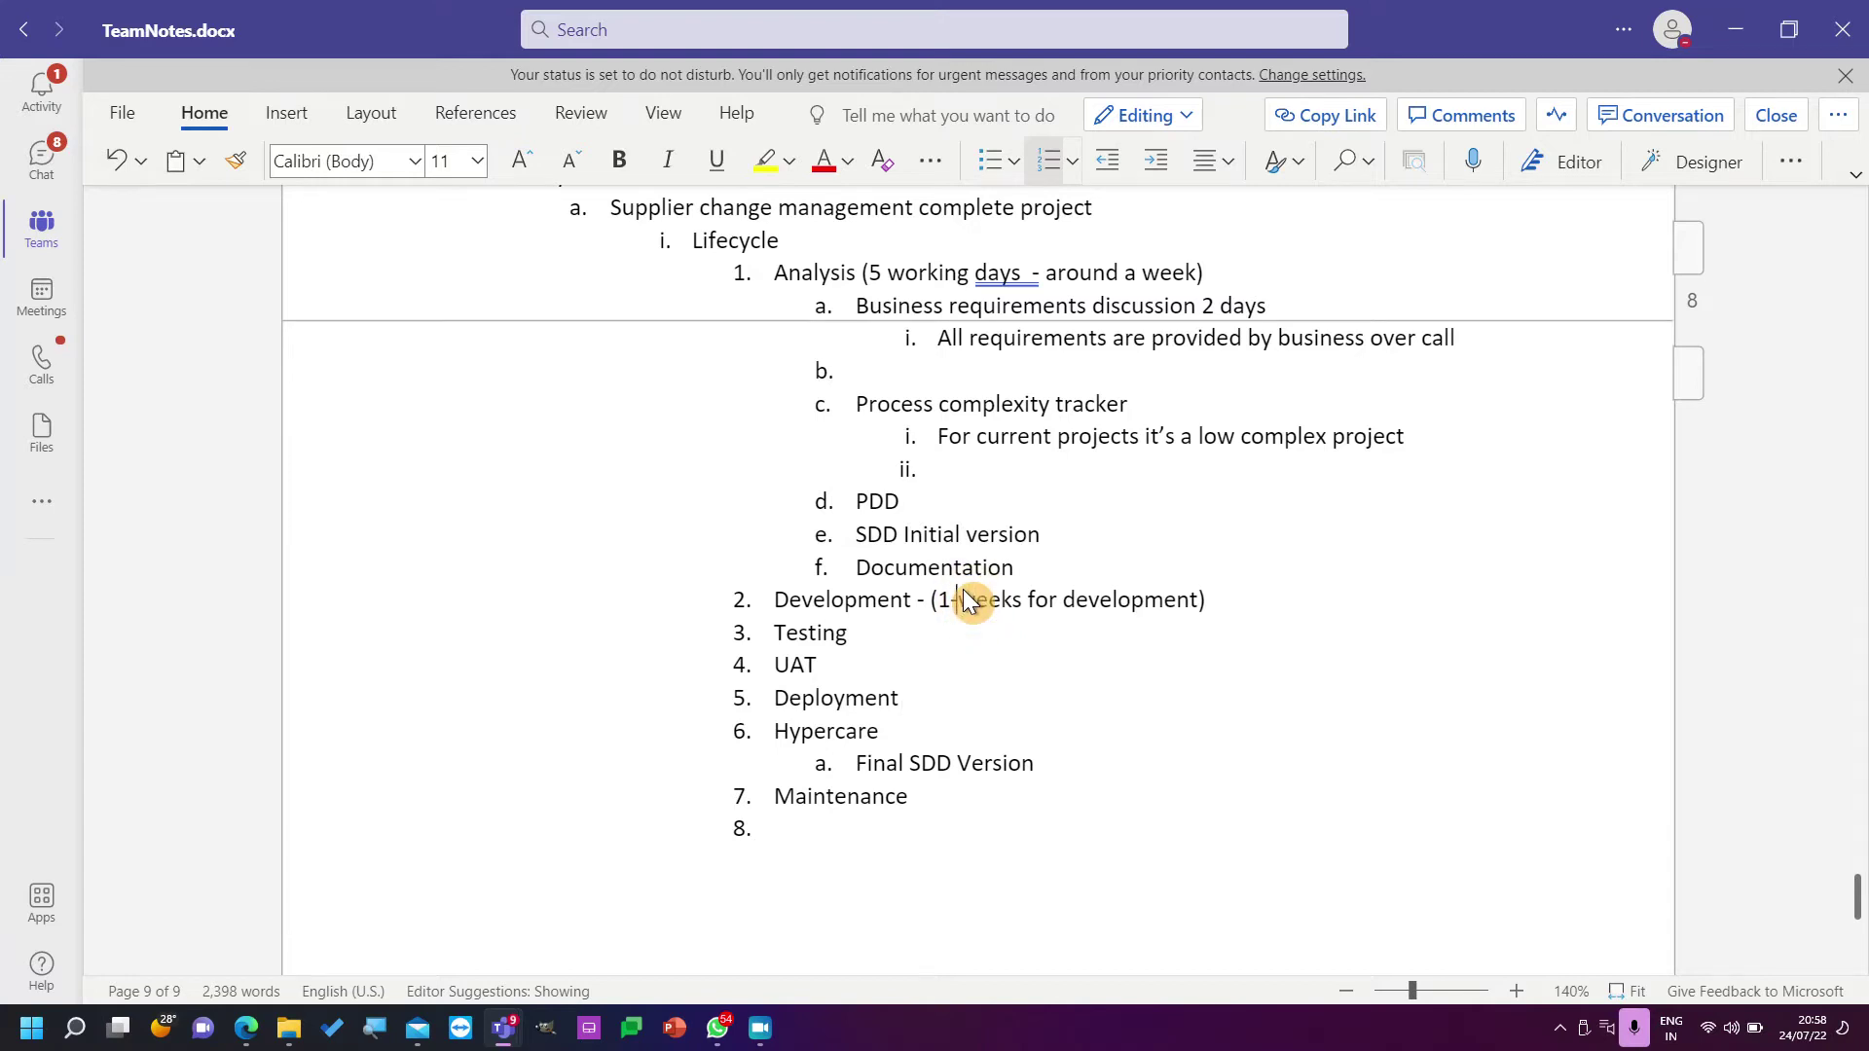
key(BackSpace)
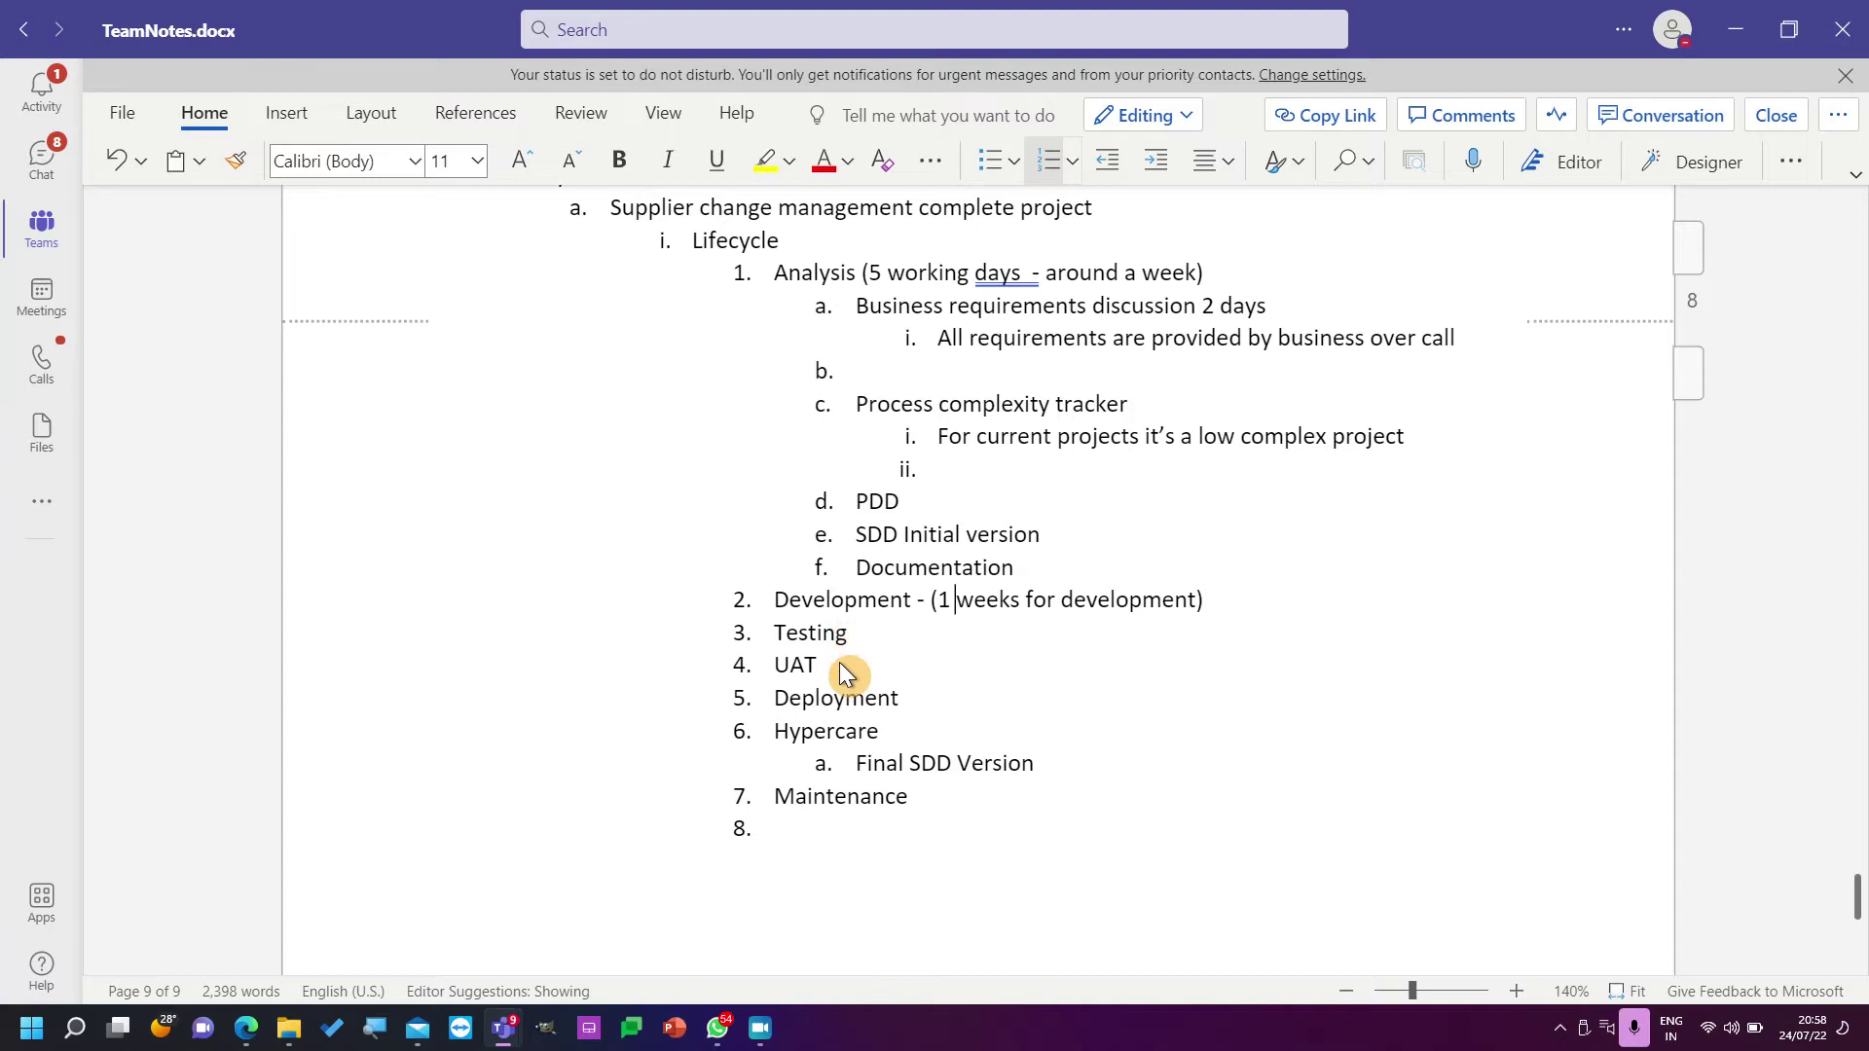
drag(897, 697, 759, 630)
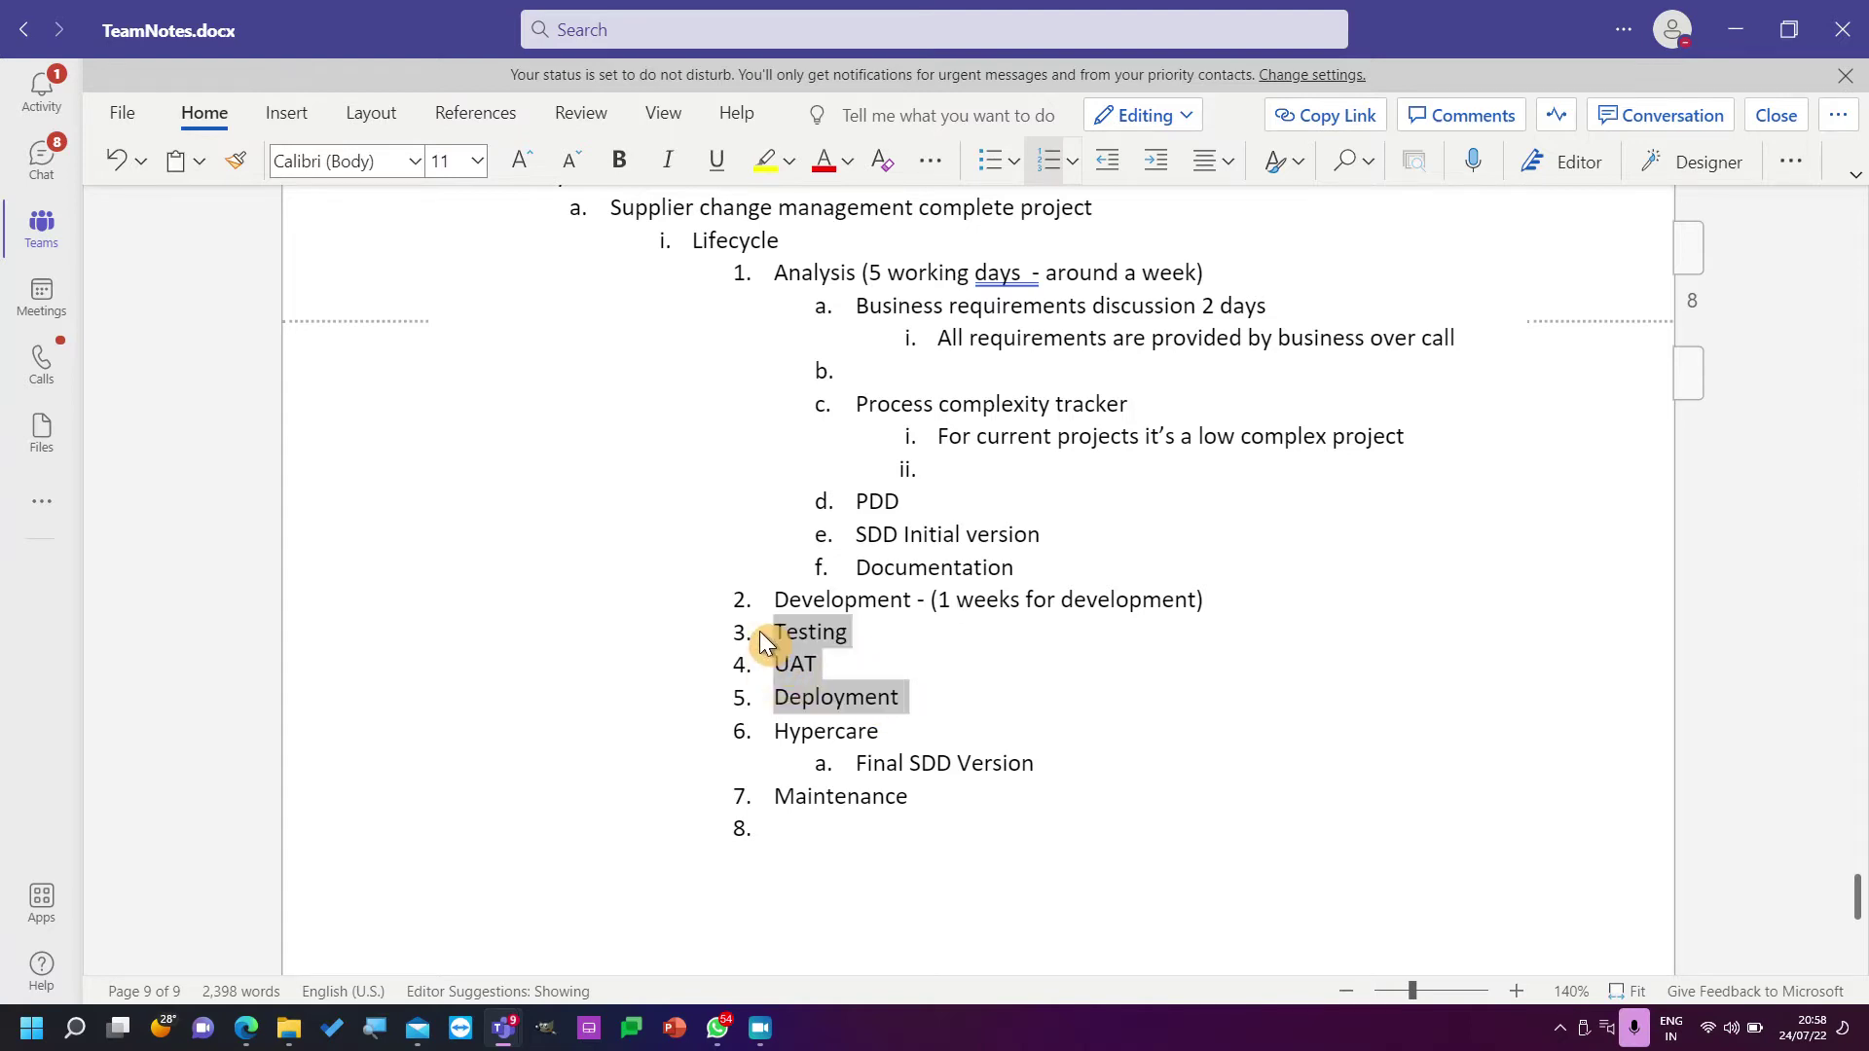
key(Tab)
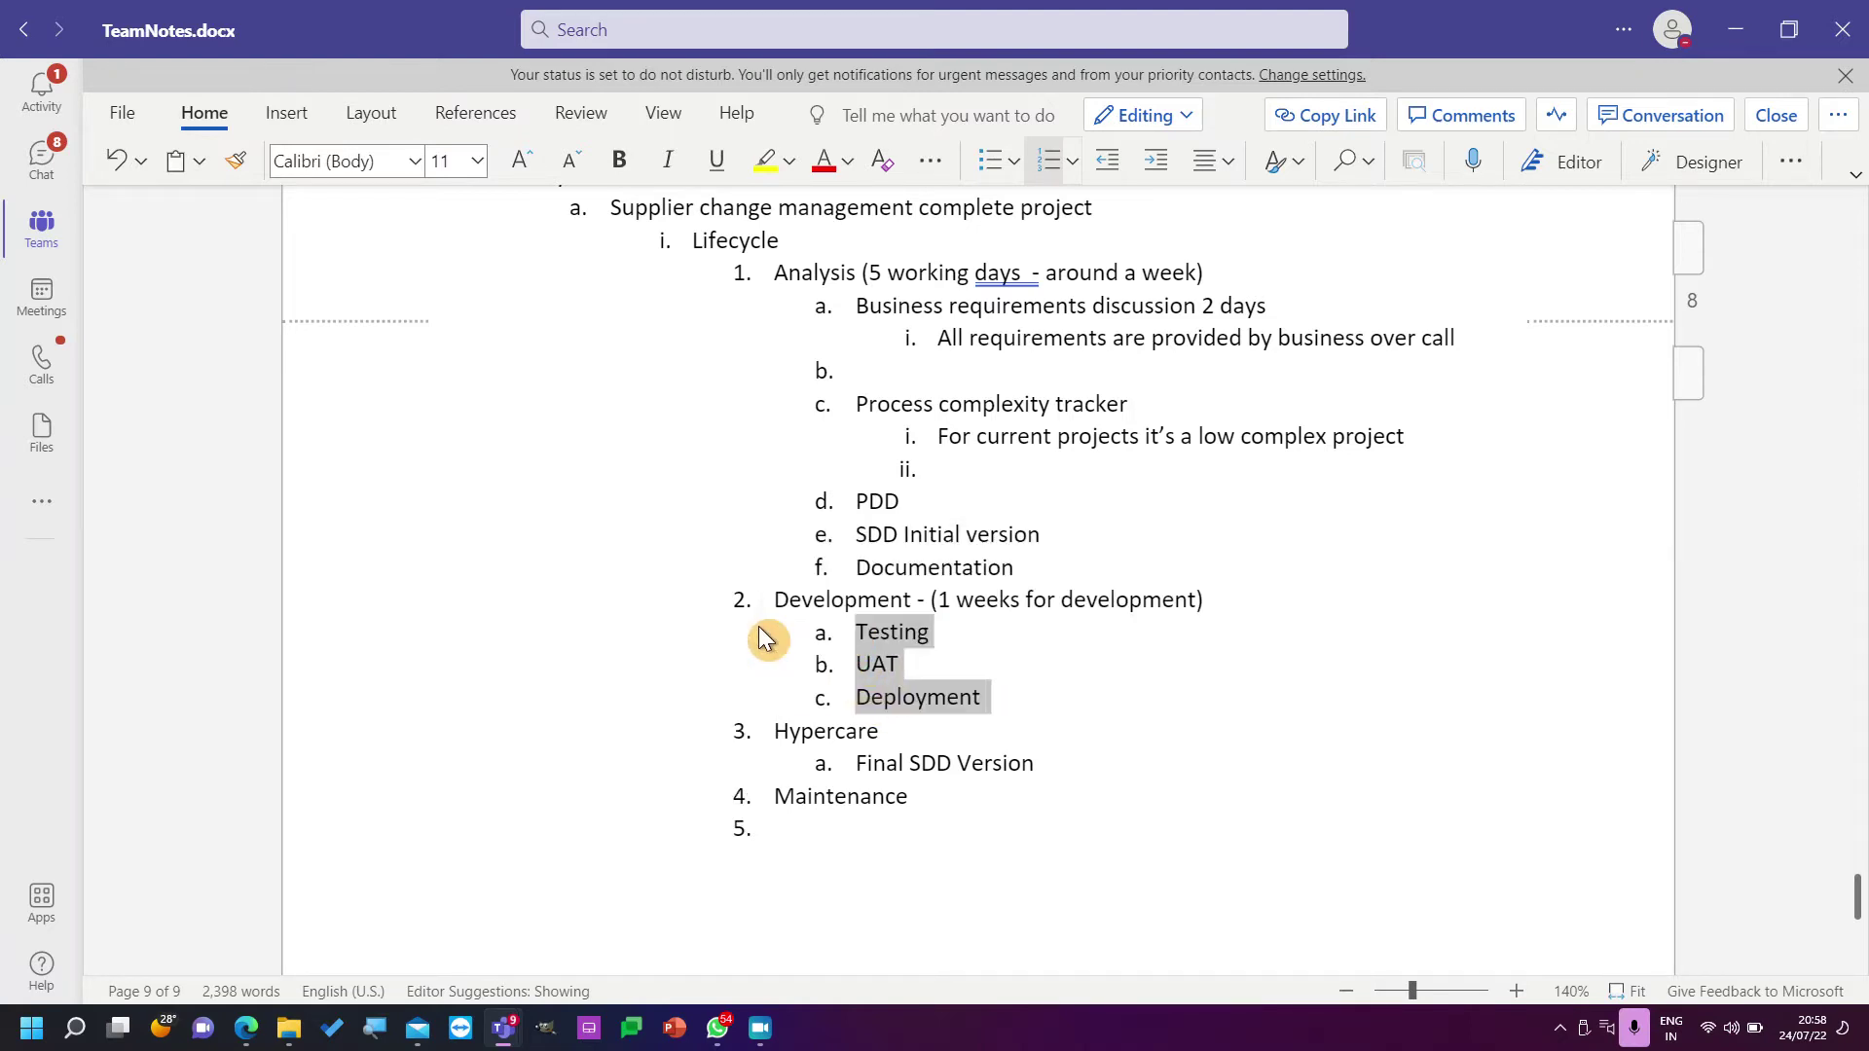
key(shift+Tab)
Add durations to the list items: Testing "2 days", UAT "- 2 days", Deployment "1" and Hypercare "– 7 – 14 days".
click(873, 637)
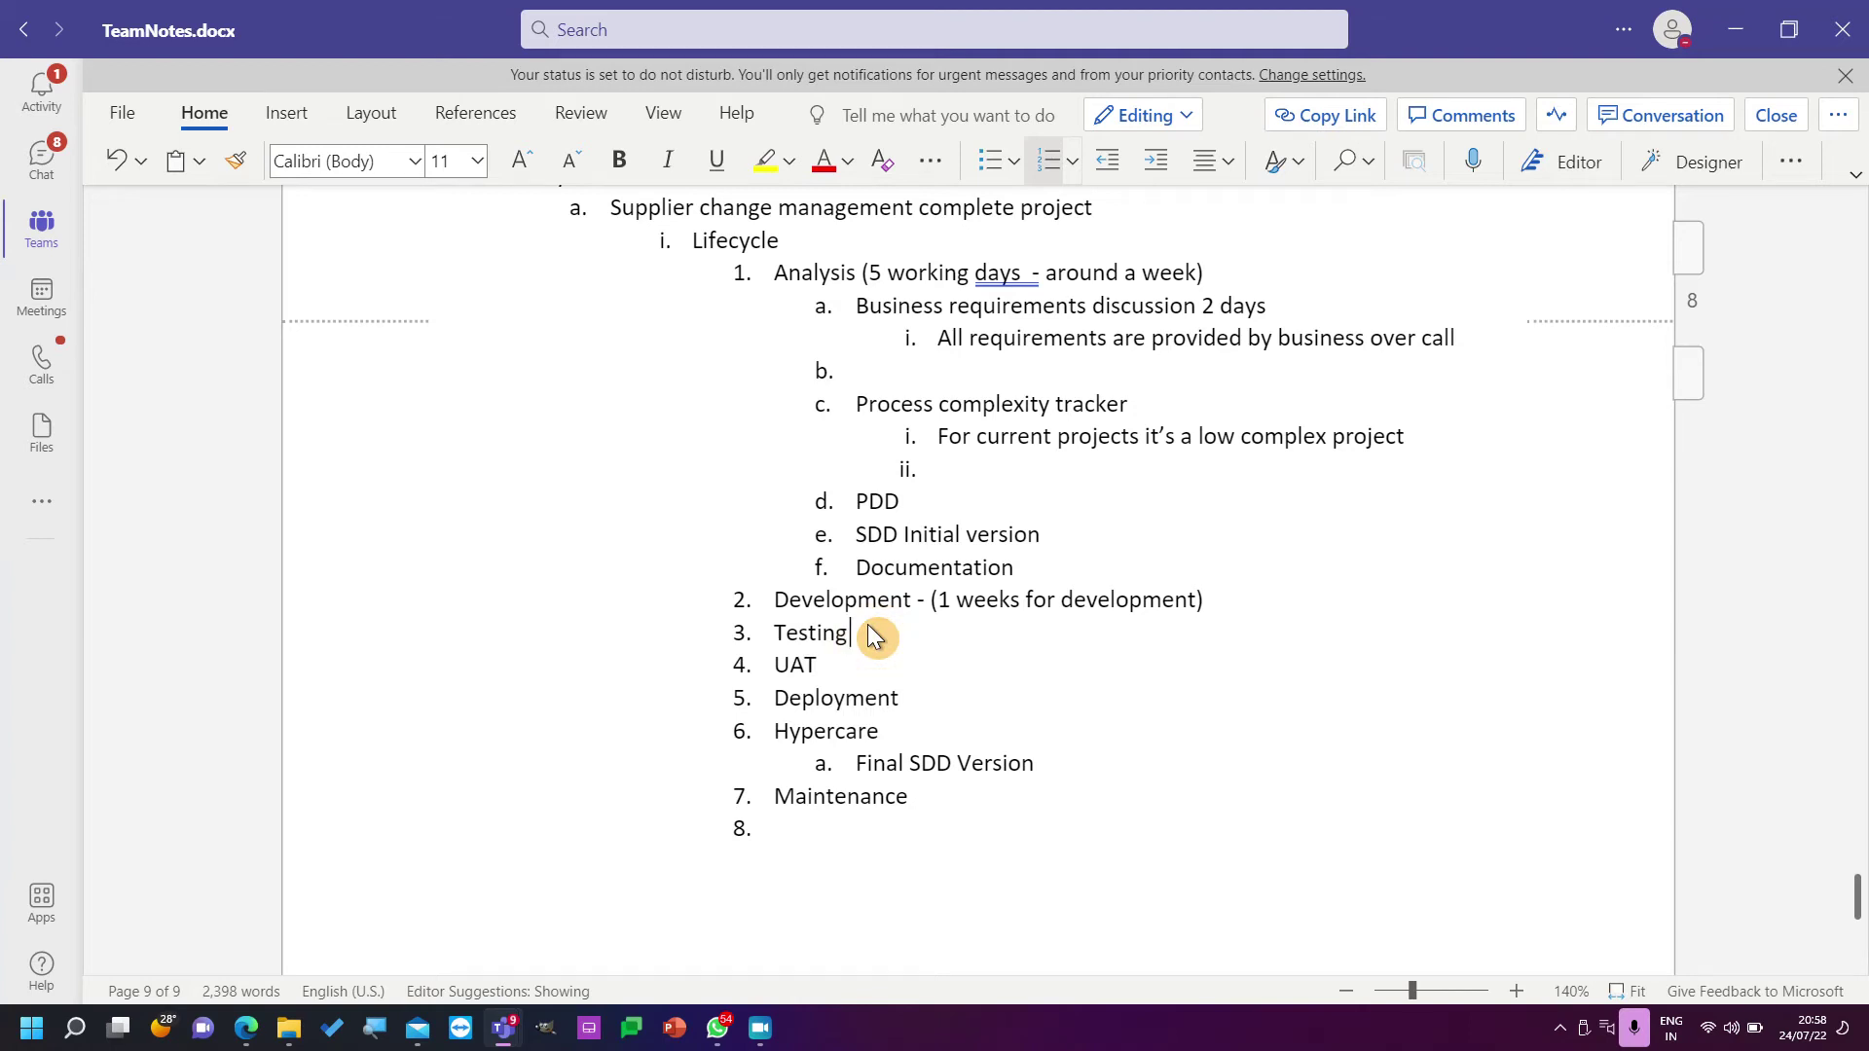
text(2 days)
key(Down)
text(-)
text(2 days)
text(14 days)
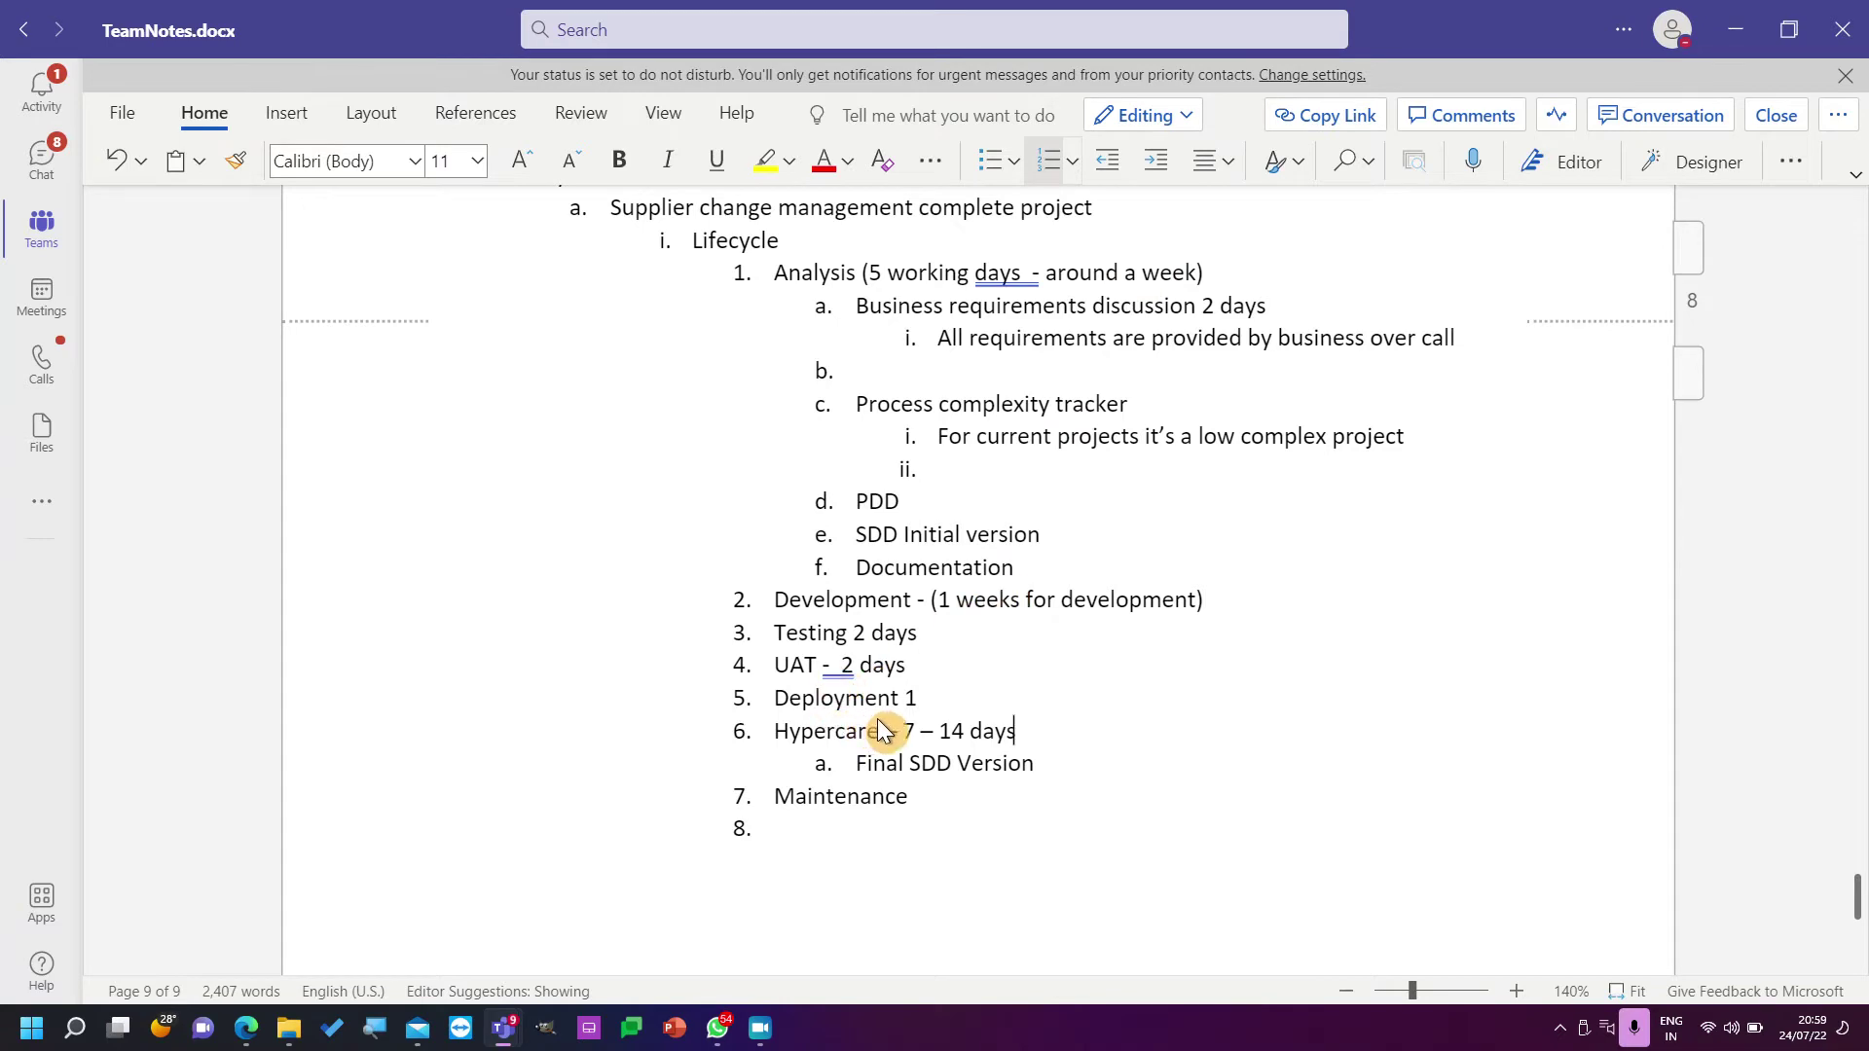
drag(940, 695, 855, 636)
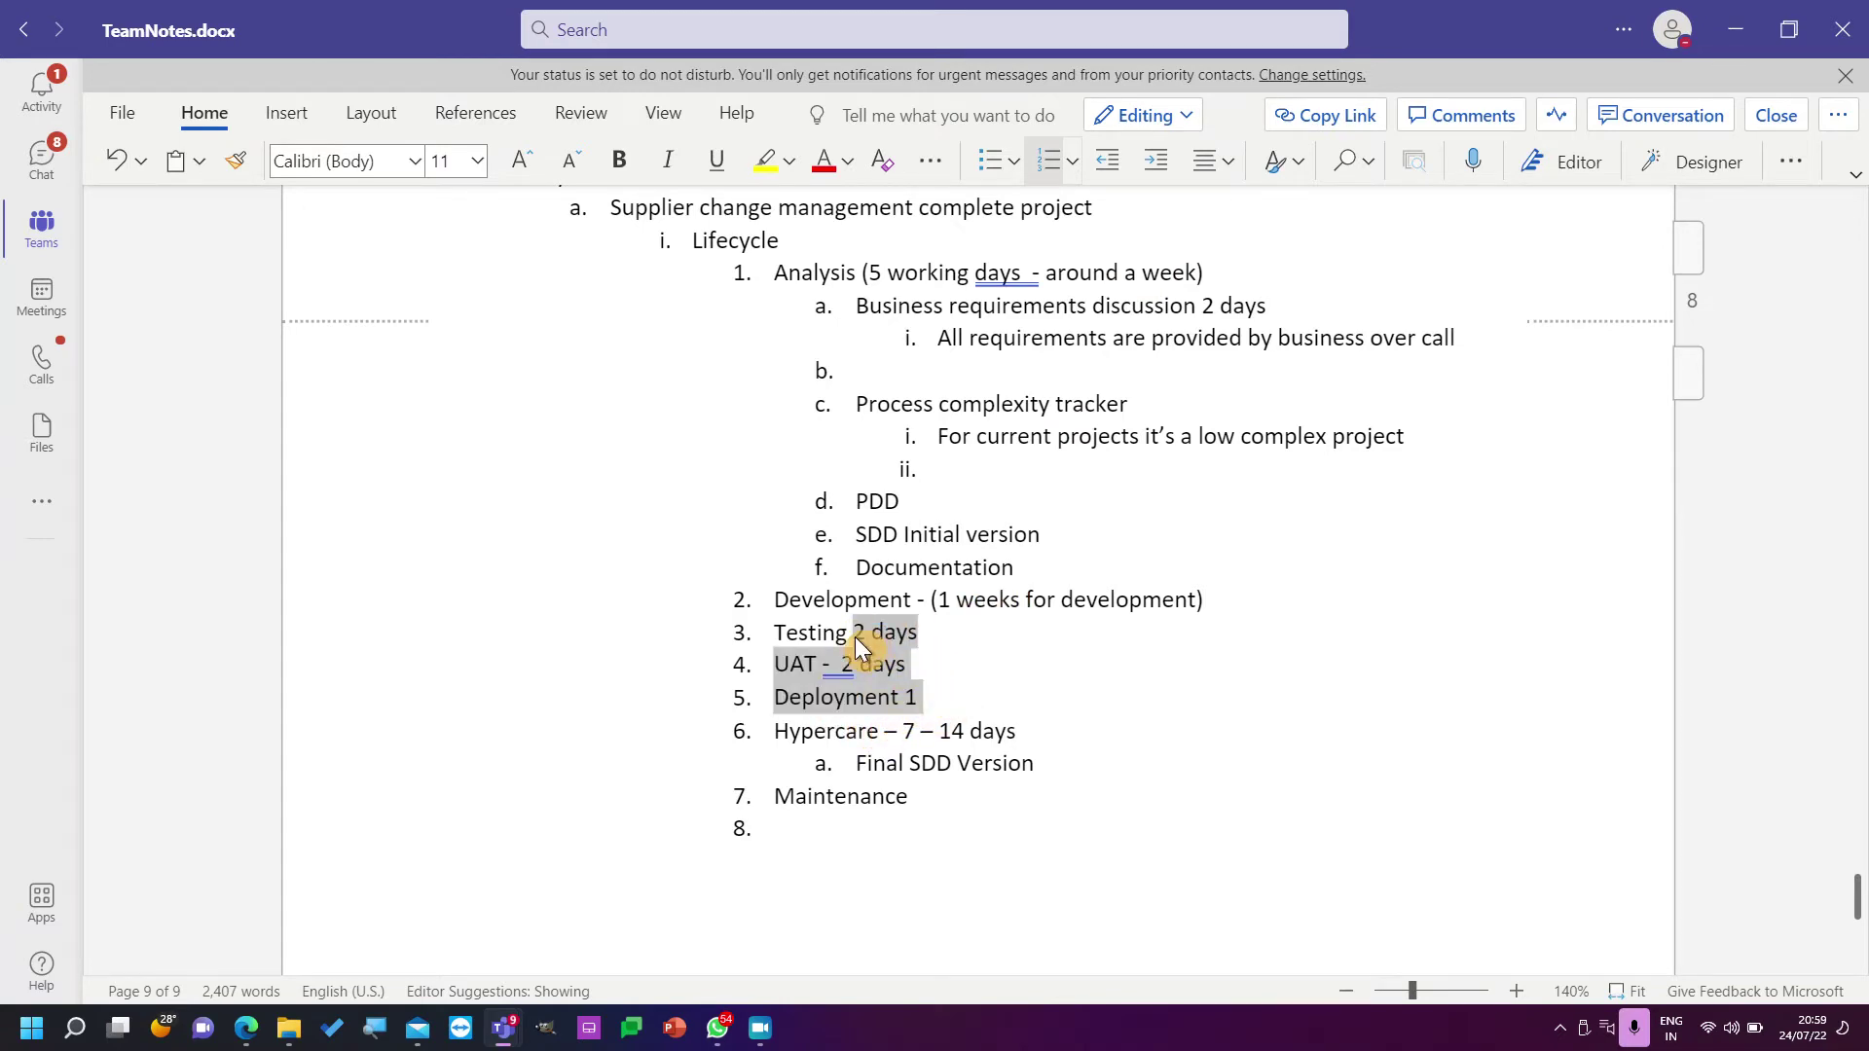
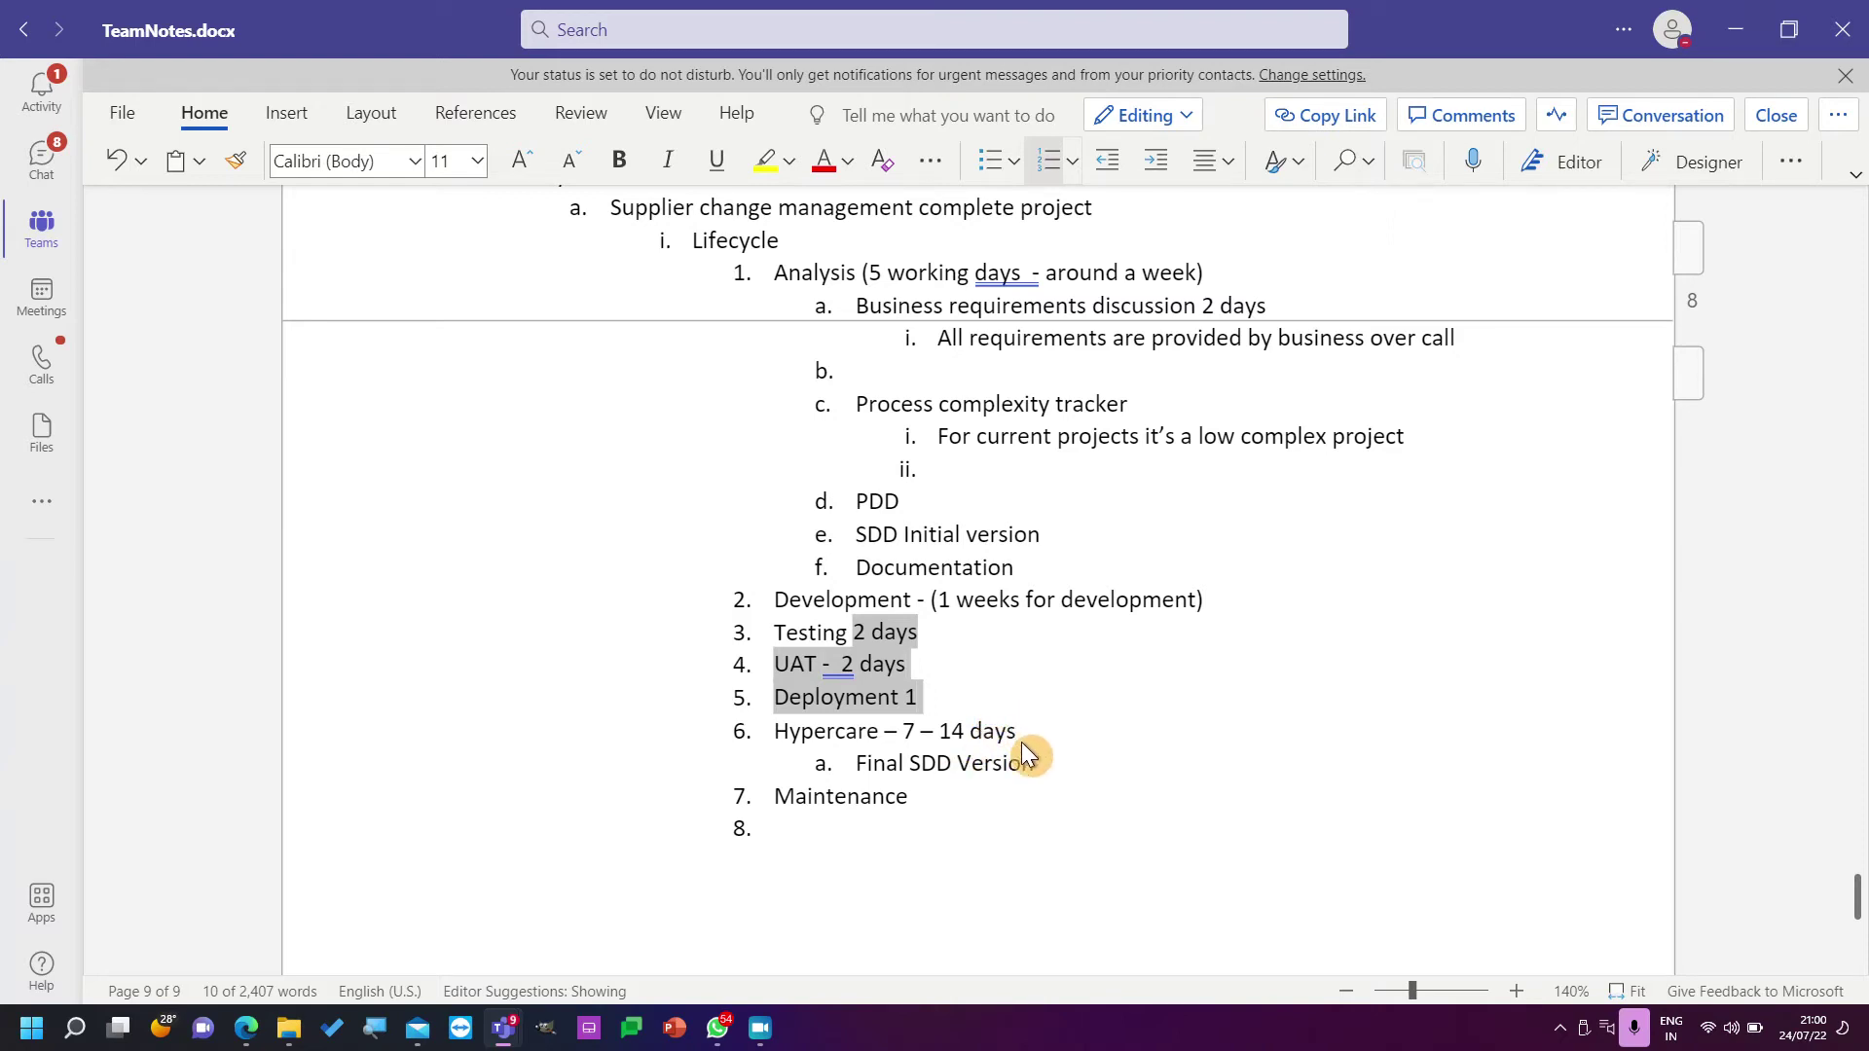
Append "– continous process" to the Maintenance item.
click(944, 793)
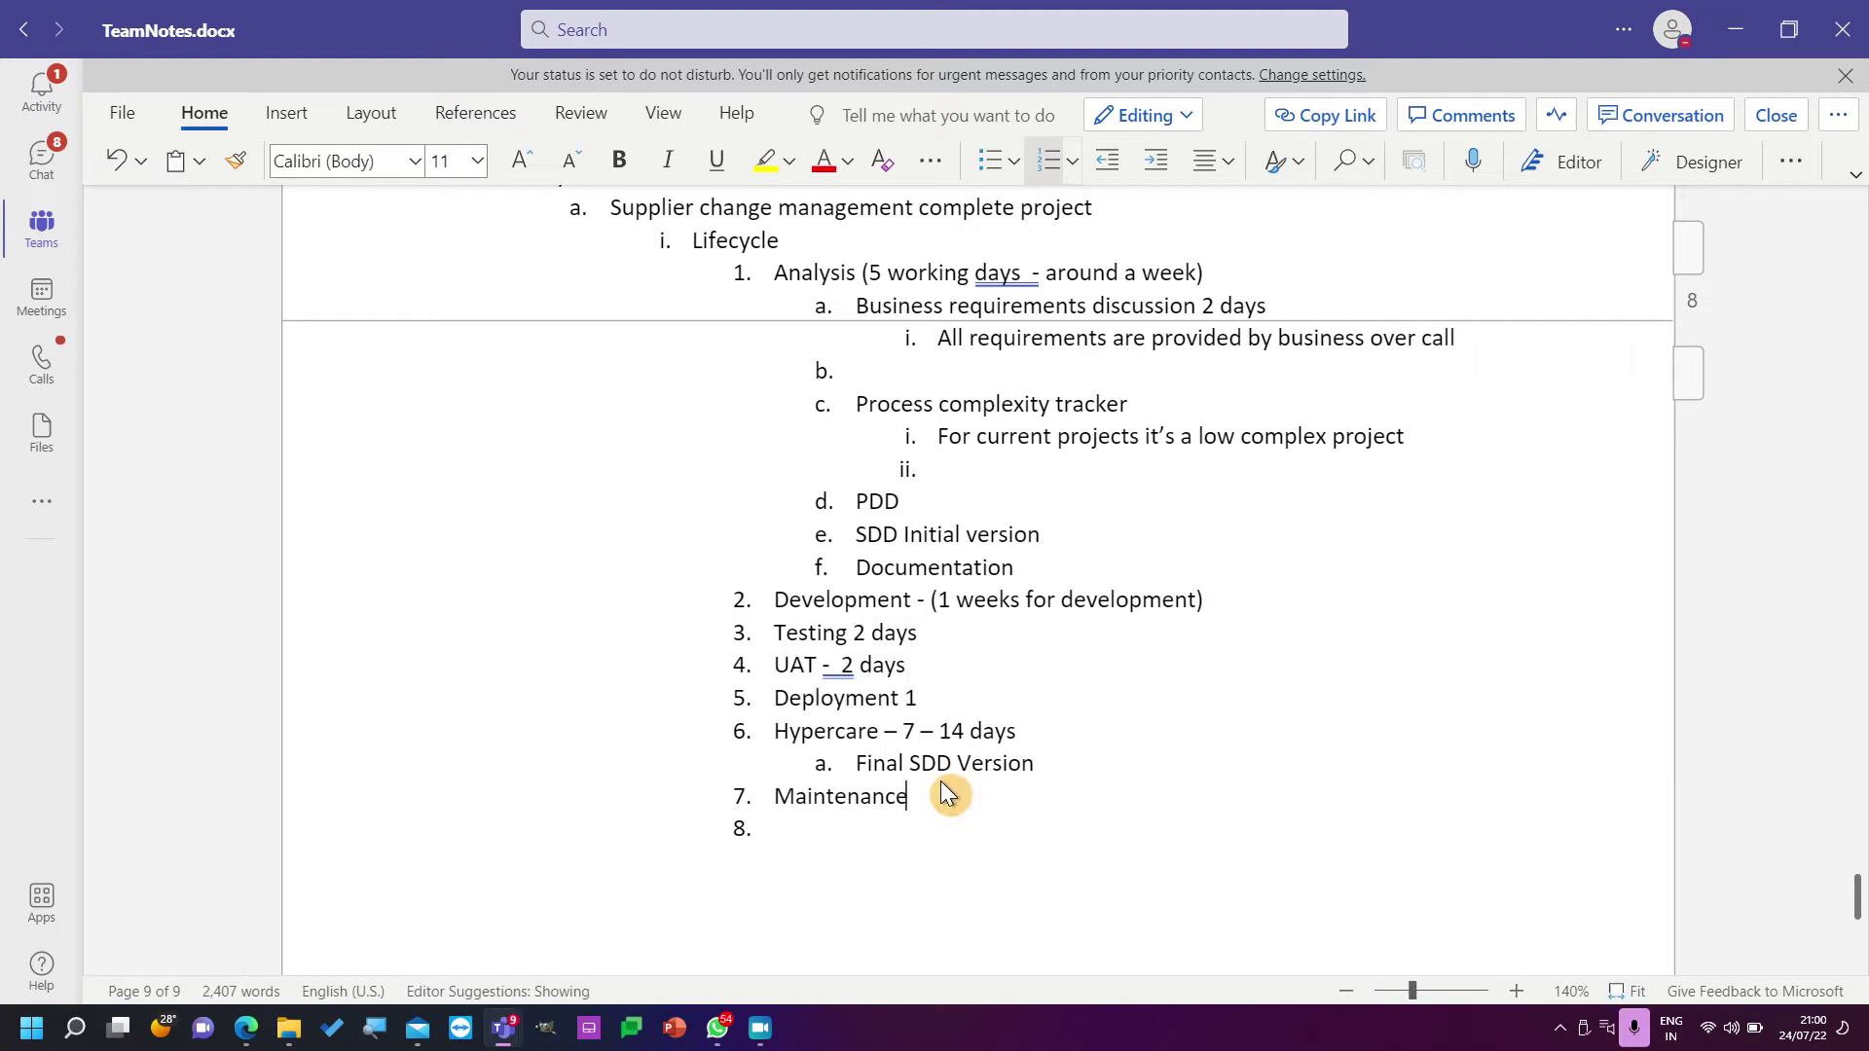
text(- c)
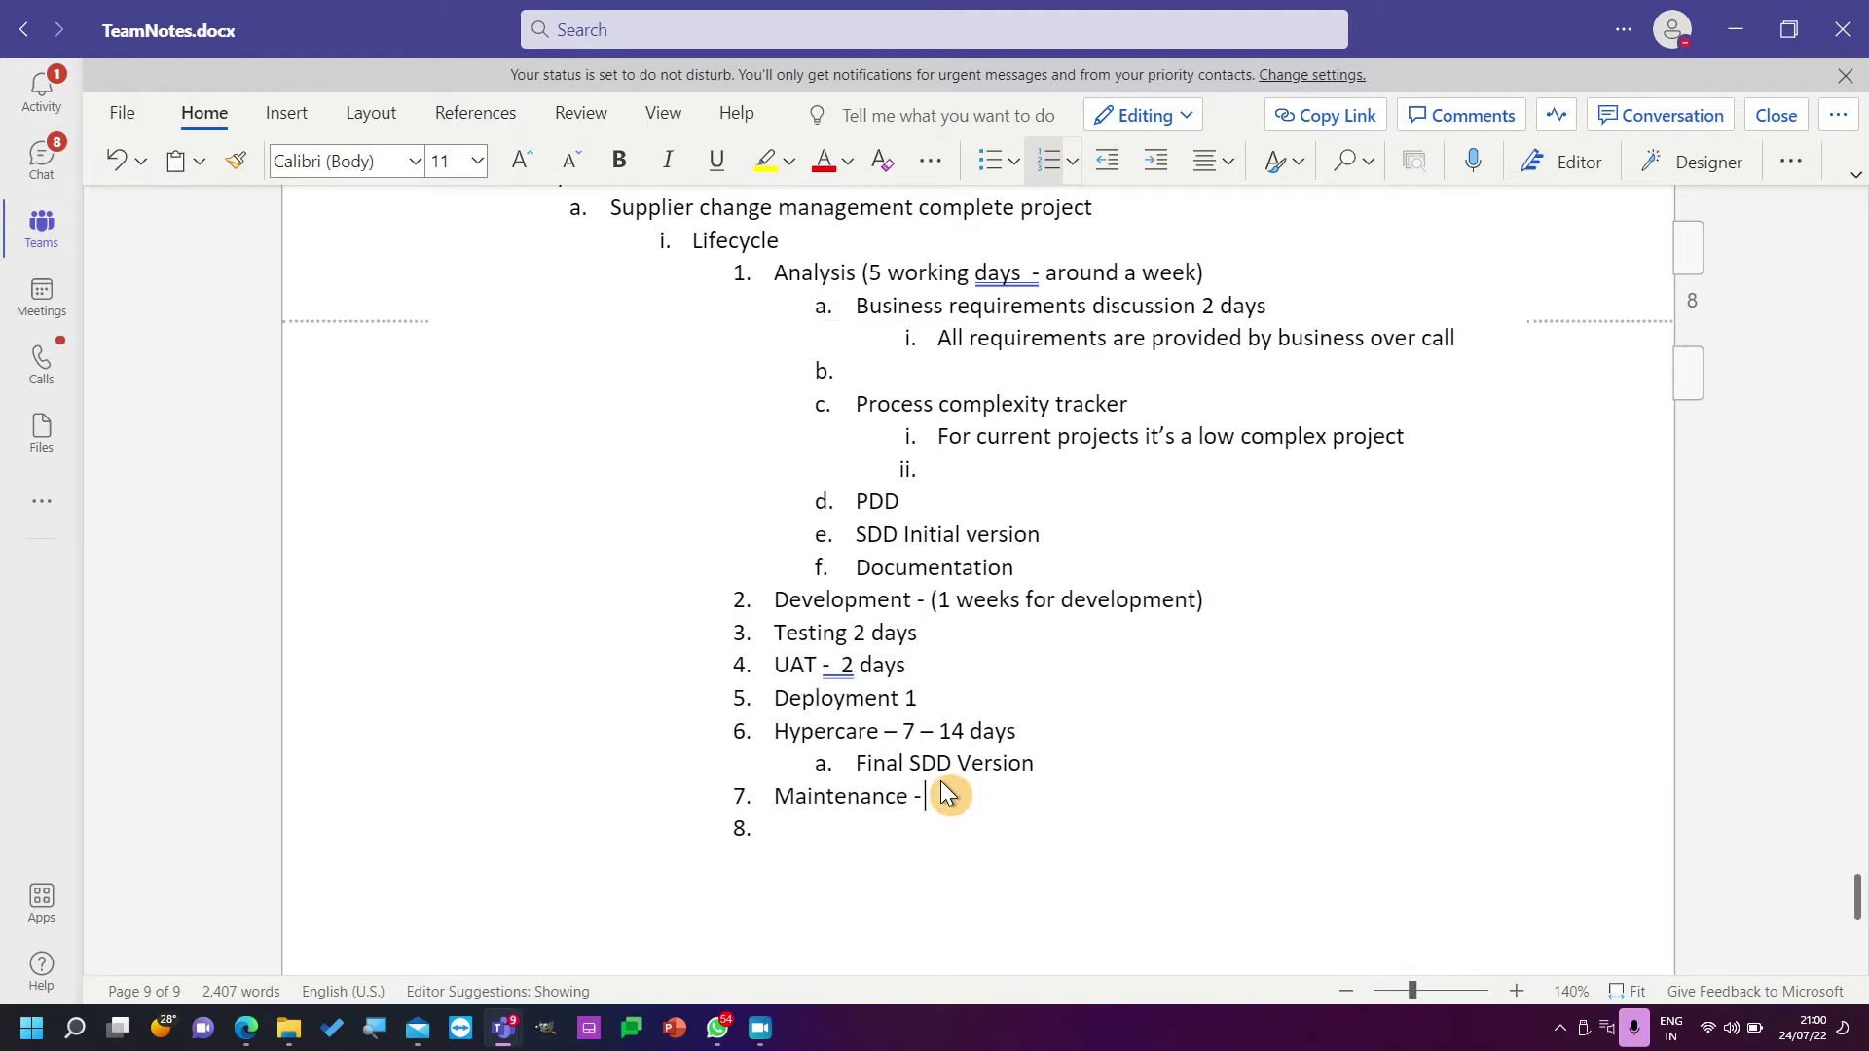
text(s process)
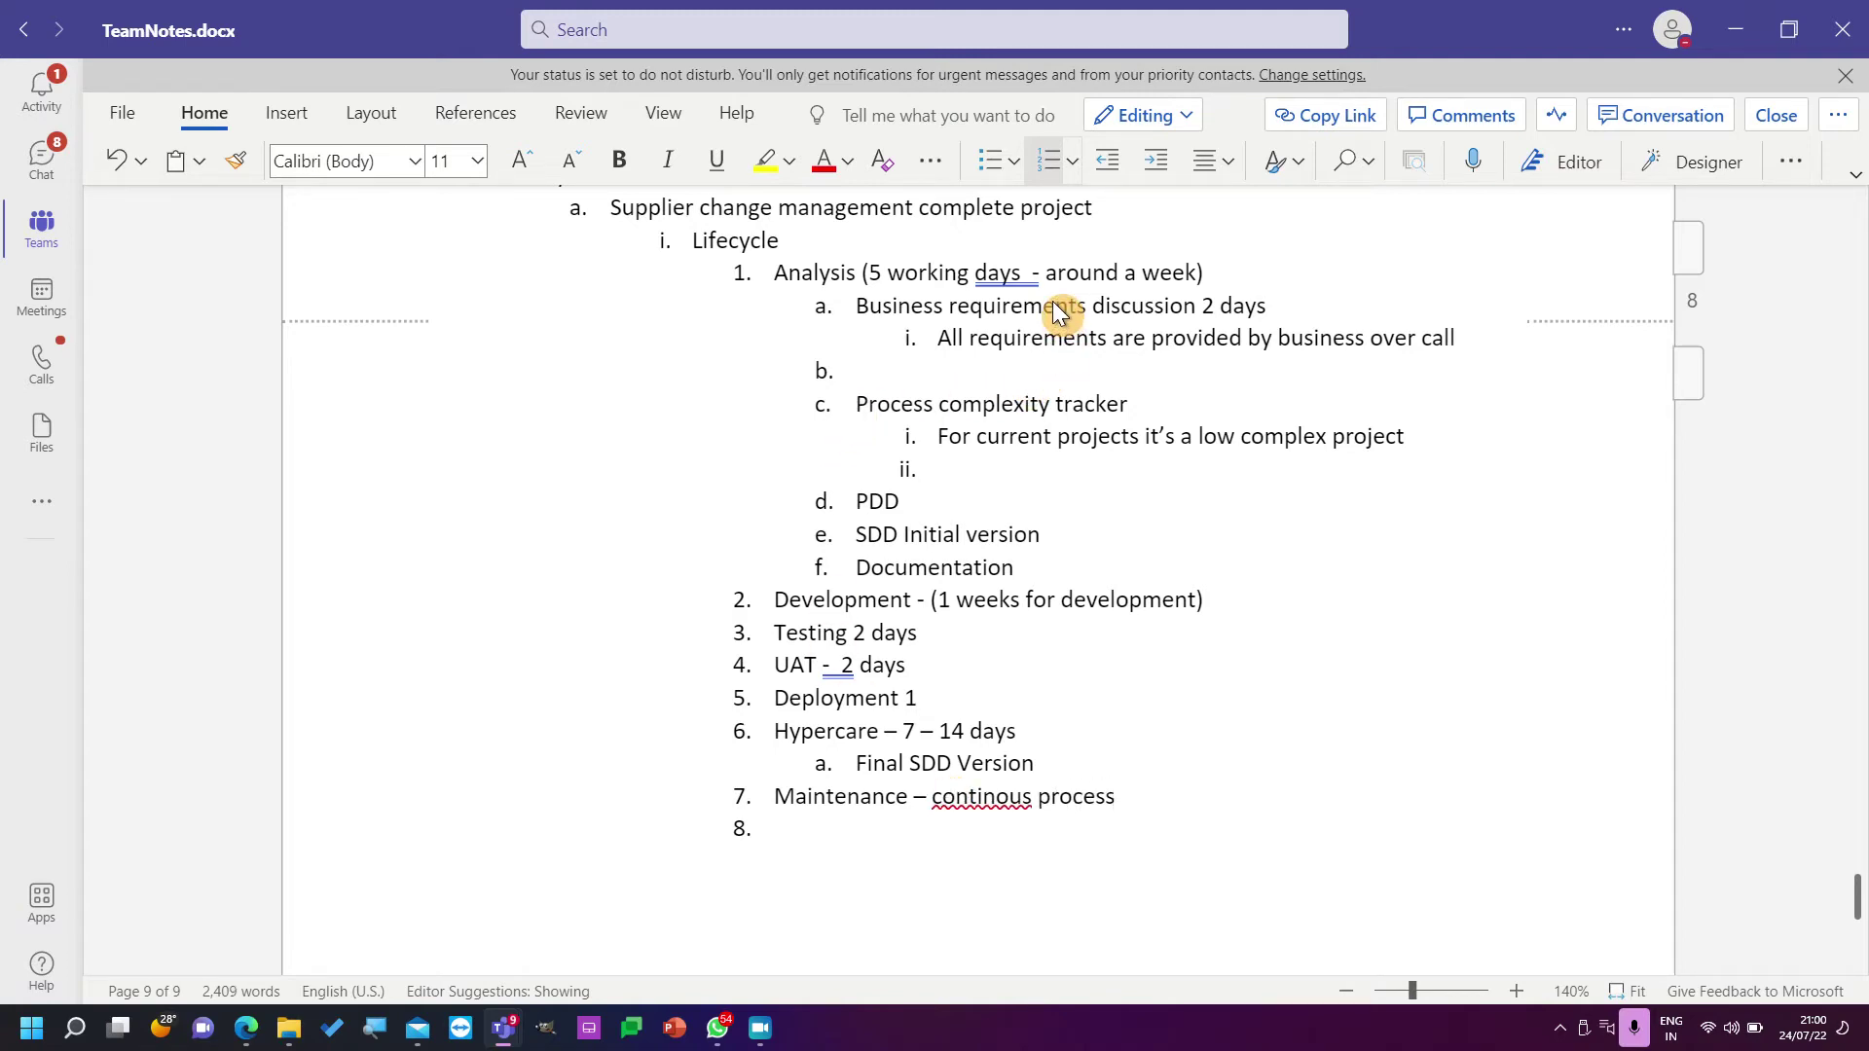
Switch to the Teams meeting window and read the participants' latest replies in the chat.
key(alt+Tab)
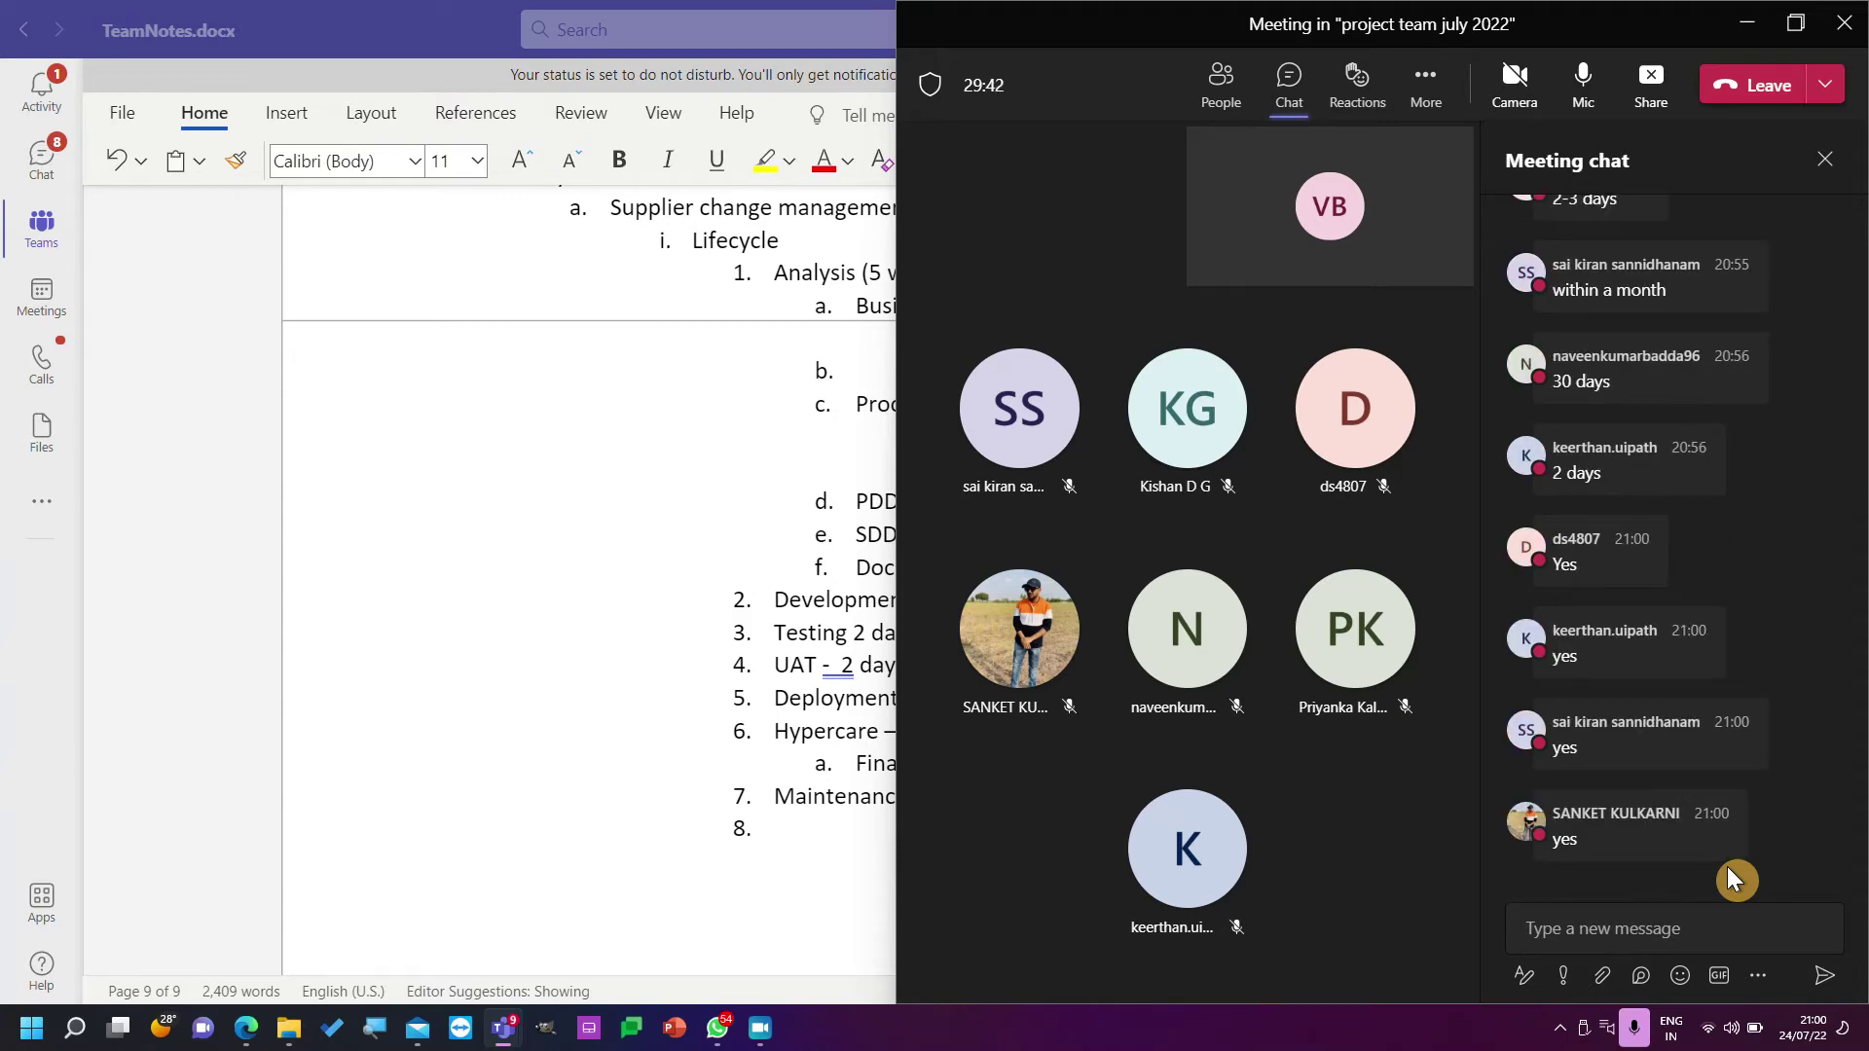
Return to TeamNotes.docx and delete the empty sub-item below "For current projects it's a low complex project".
click(697, 596)
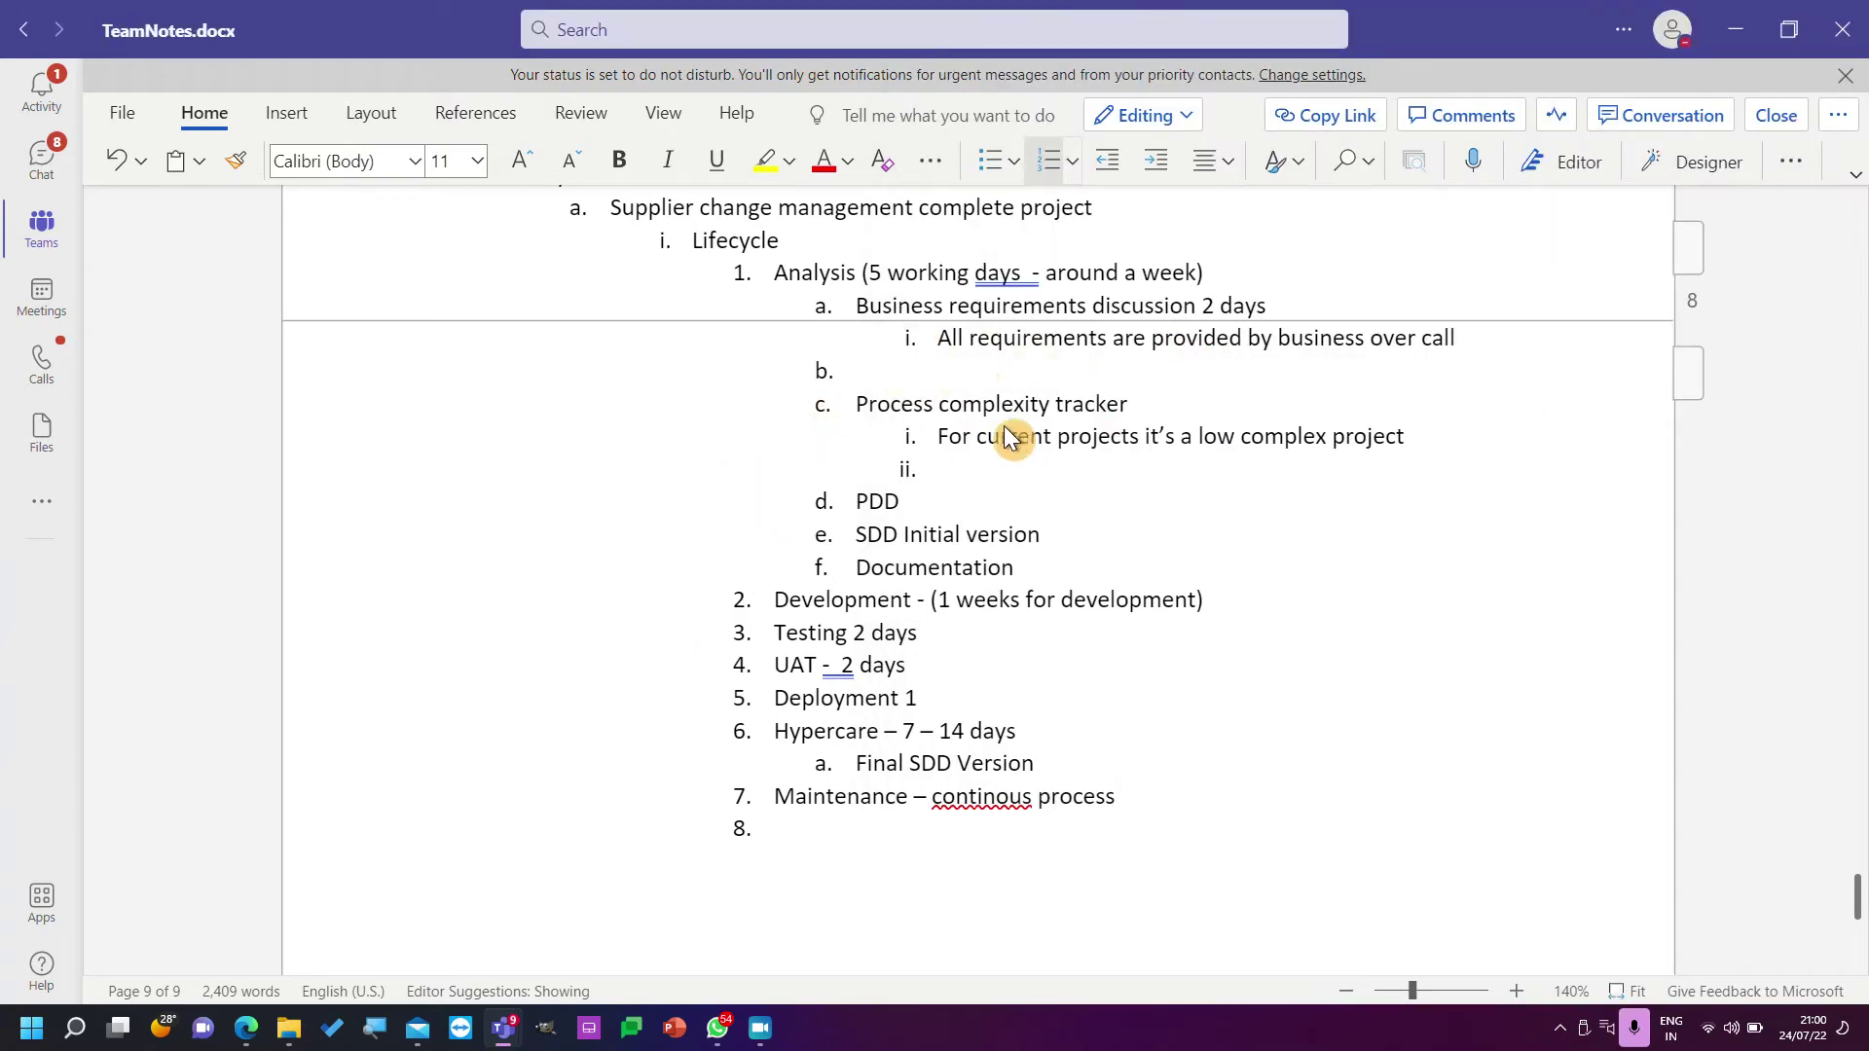
click(949, 465)
click(1426, 426)
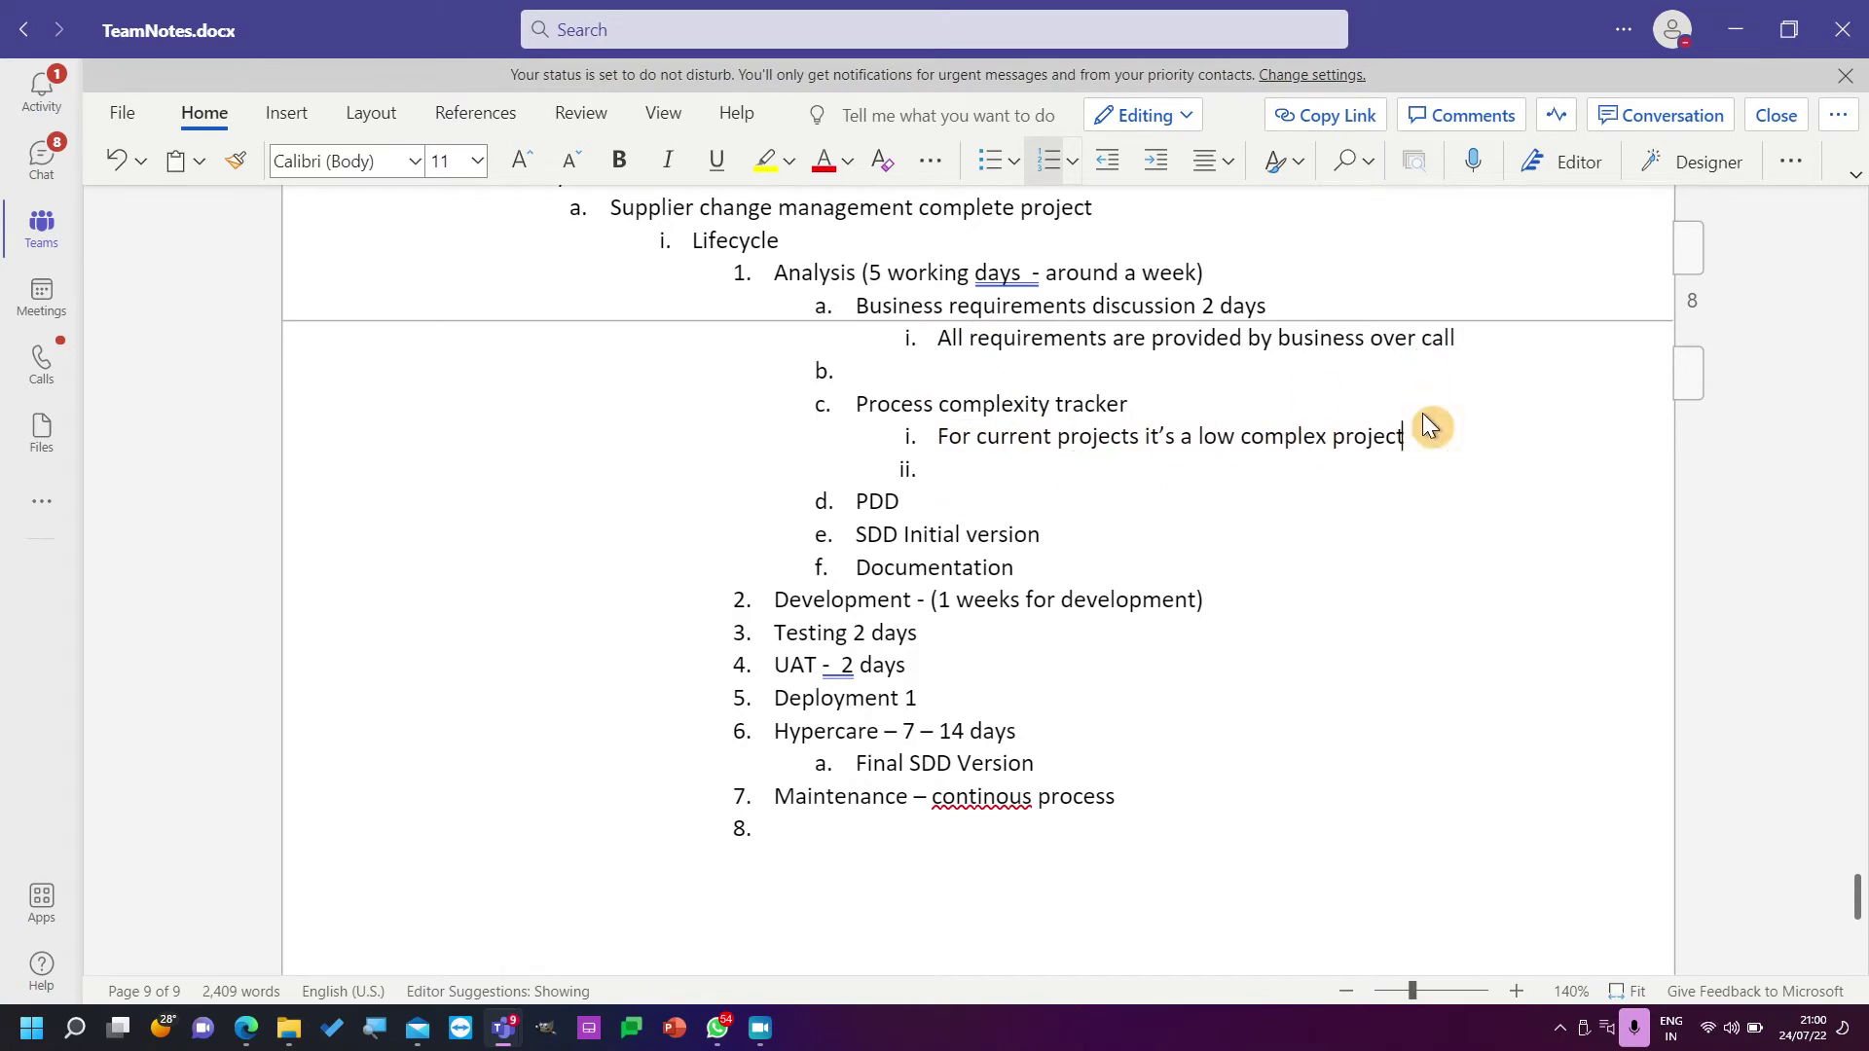
key(Delete)
Add an empty sub-item one level below the PDD item.
click(1003, 465)
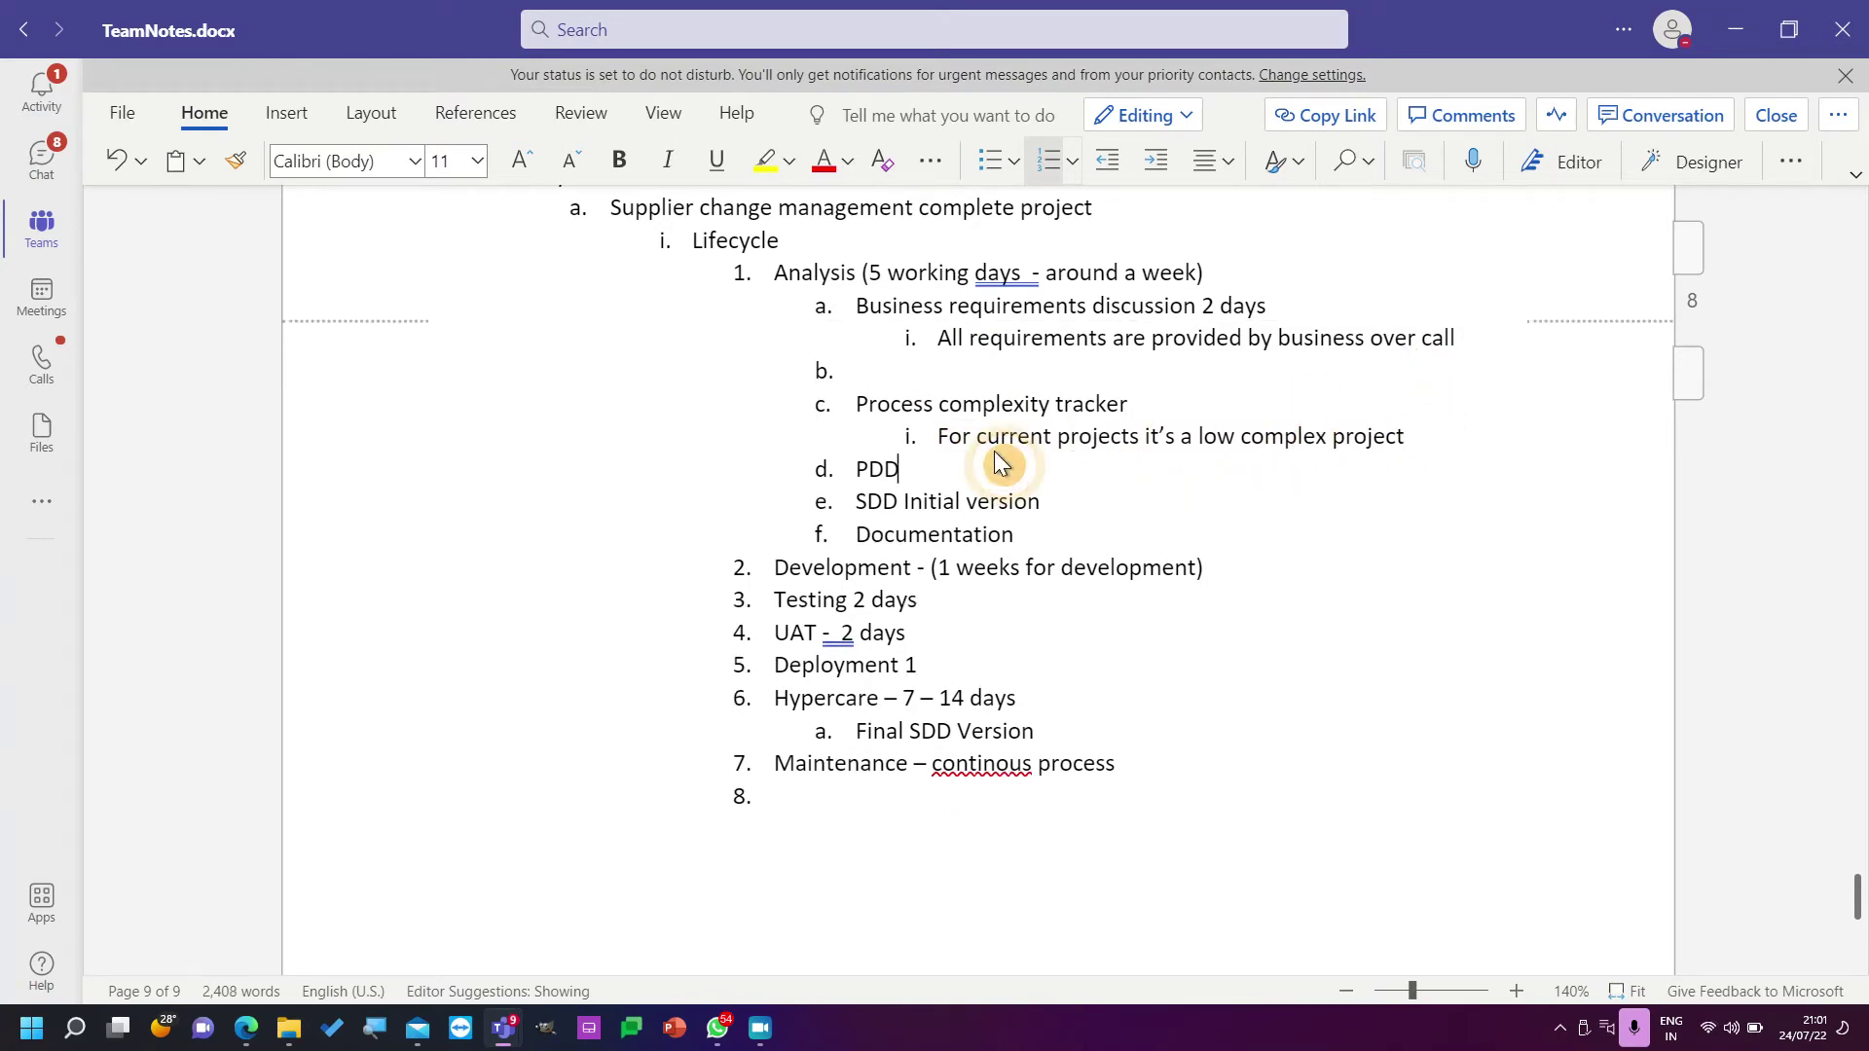
key(Return)
key(Tab)
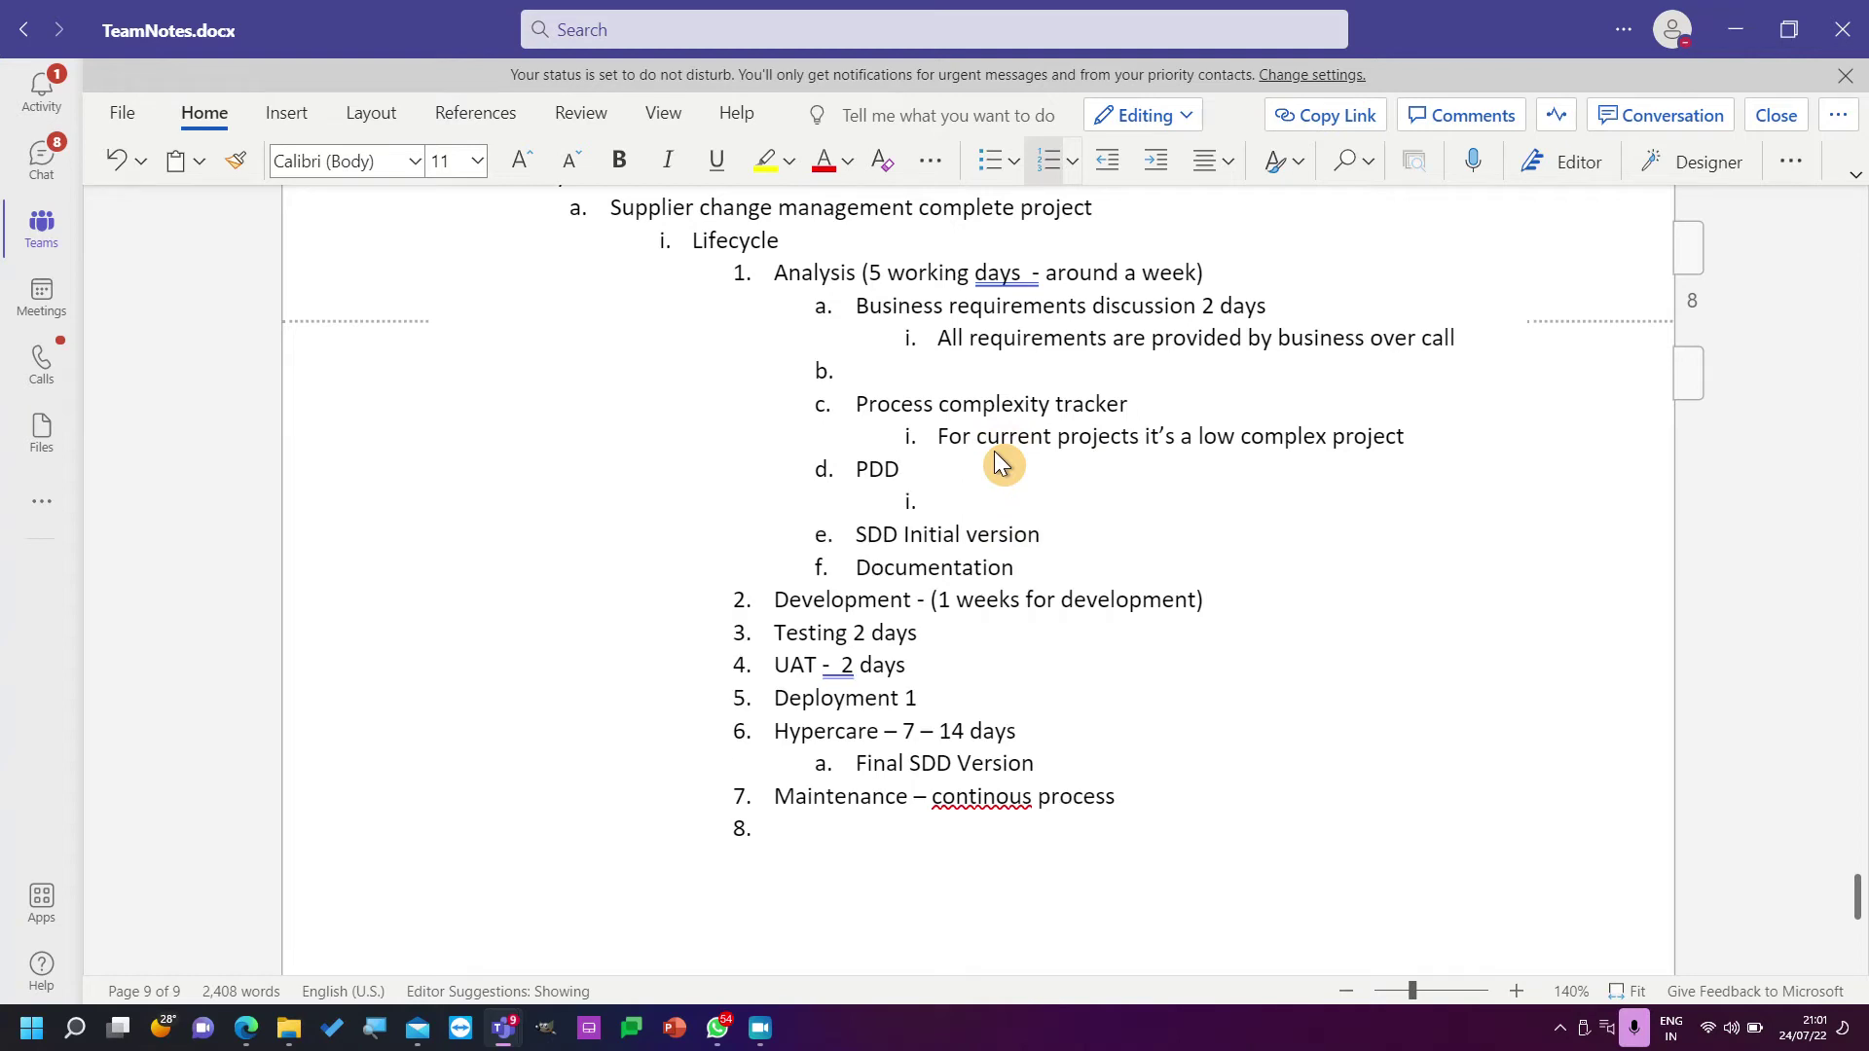
Search the computer for the UiPath Task Capture application and launch it.
key(super)
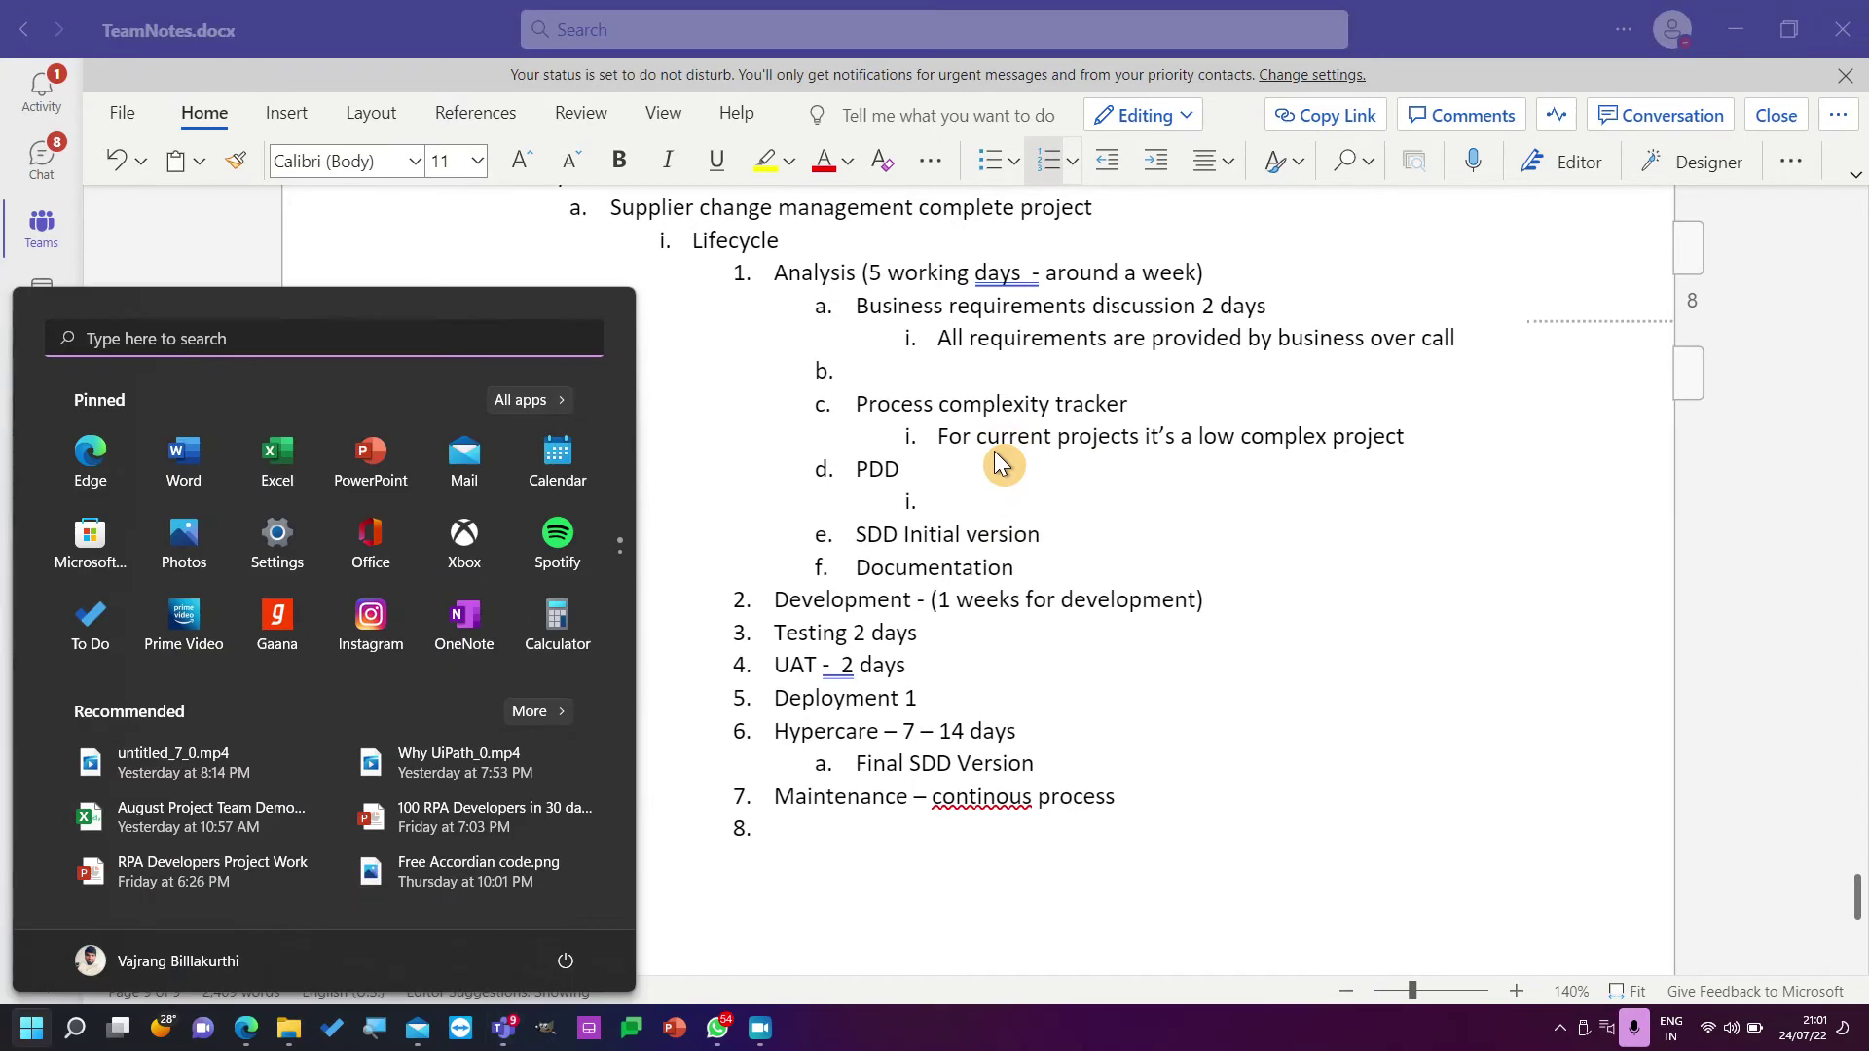
text(uipath task)
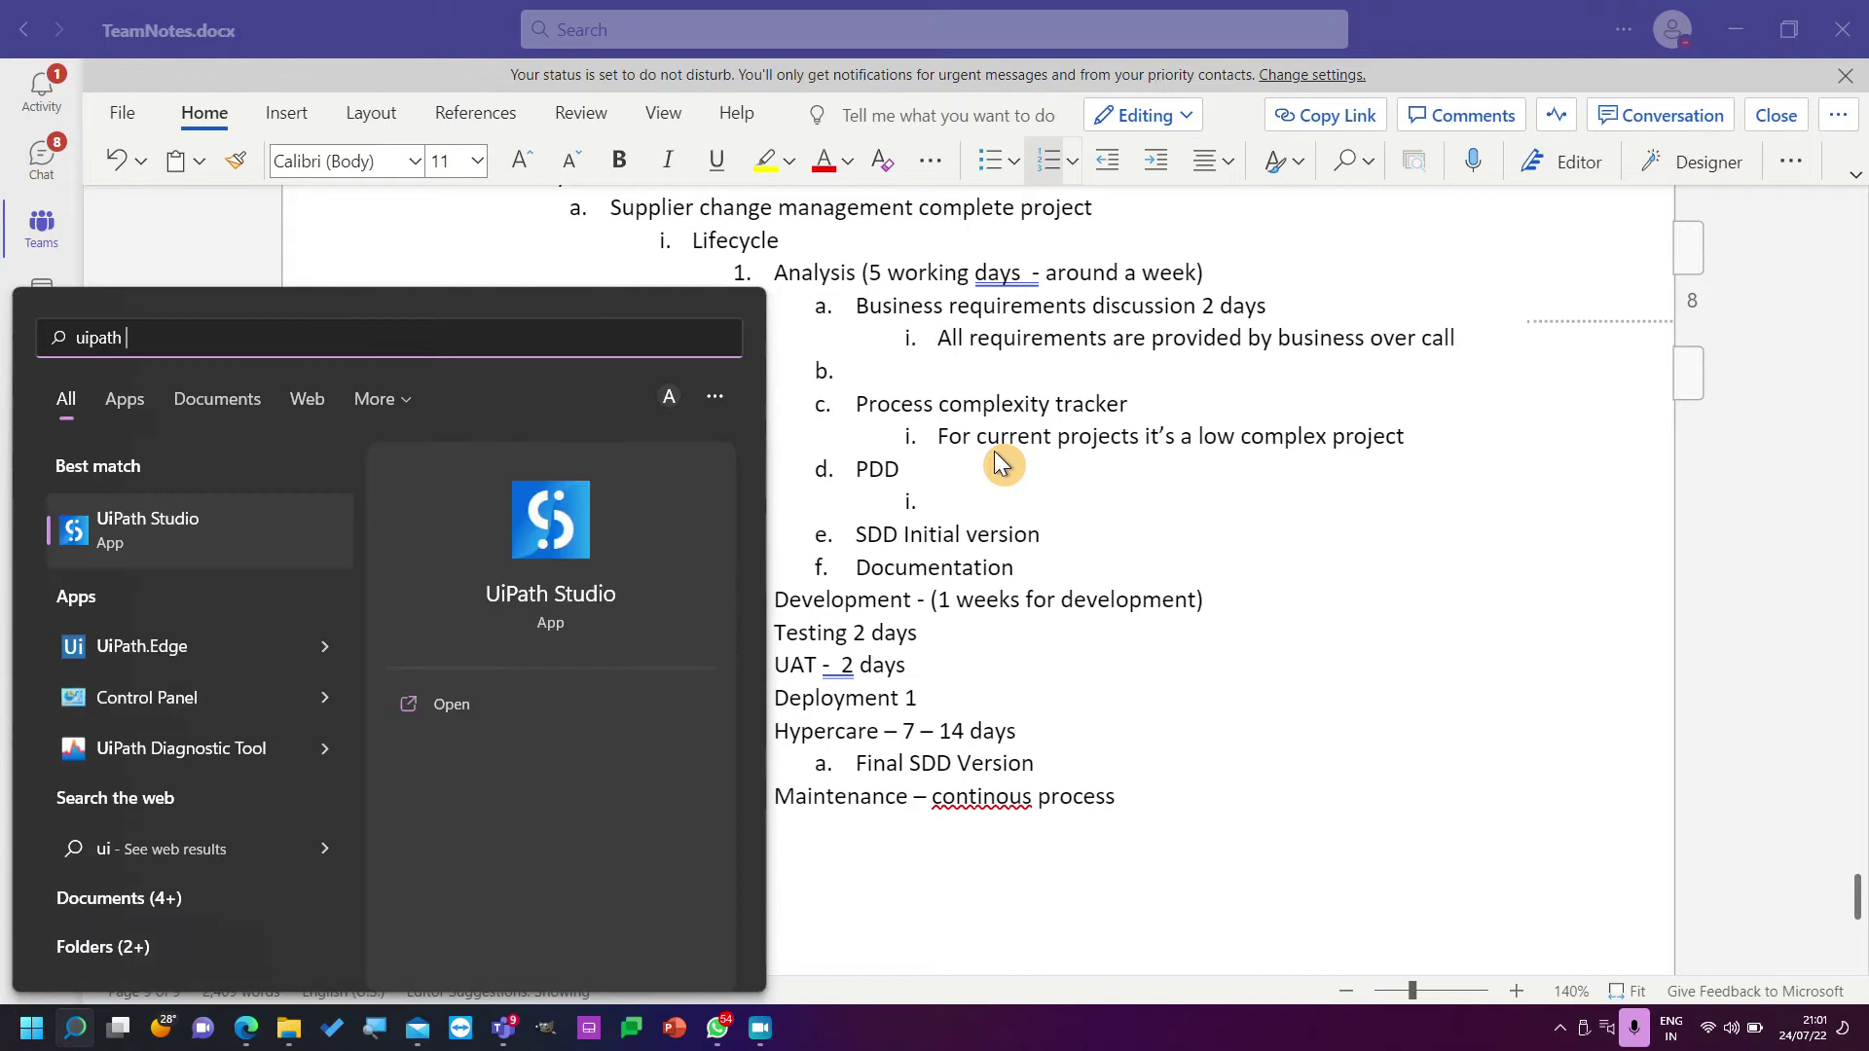
key(BackSpace)
key(BackSpace)
key(BackSpace)
key(BackSpace)
key(BackSpace)
key(BackSpace)
key(BackSpace)
key(BackSpace)
key(BackSpace)
key(BackSpace)
key(BackSpace)
key(BackSpace)
text(ask captu)
key(Escape)
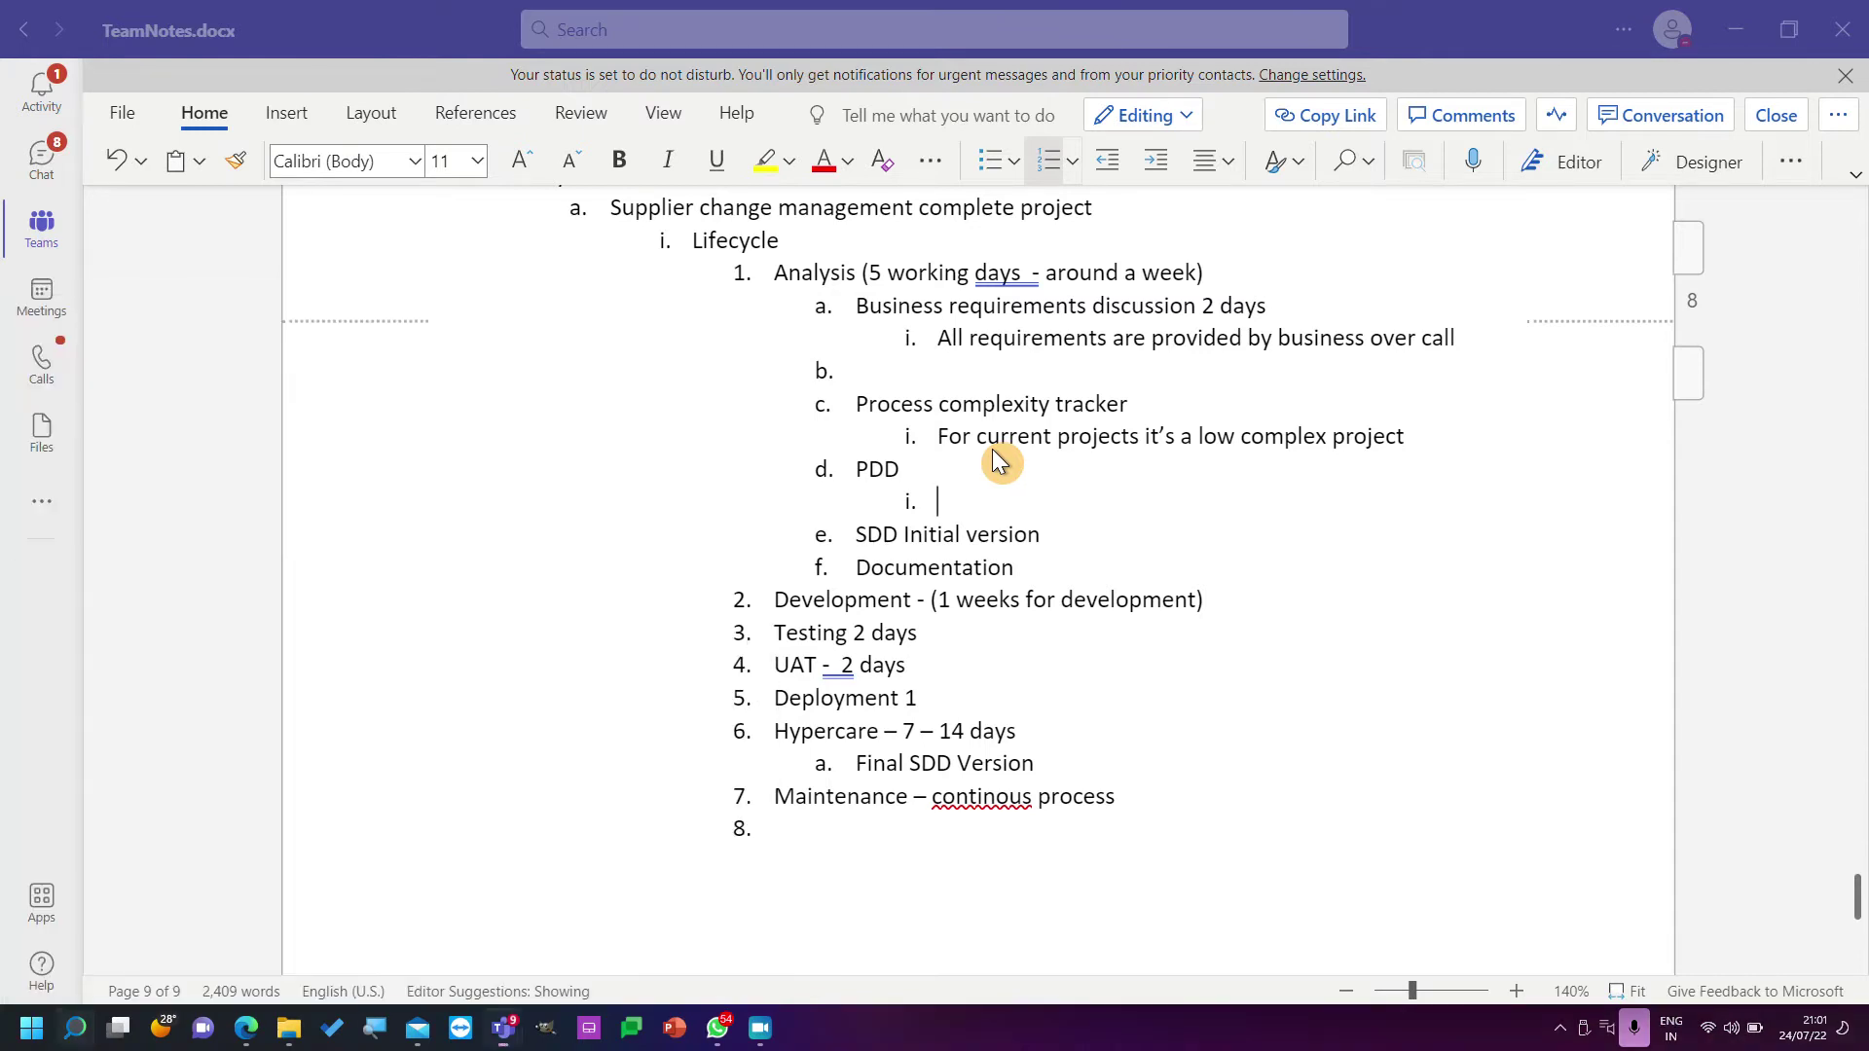
Switch to the Edge window with the RPA Calculator page and search the web for "uipath task capture online download".
mouse_move(249, 1036)
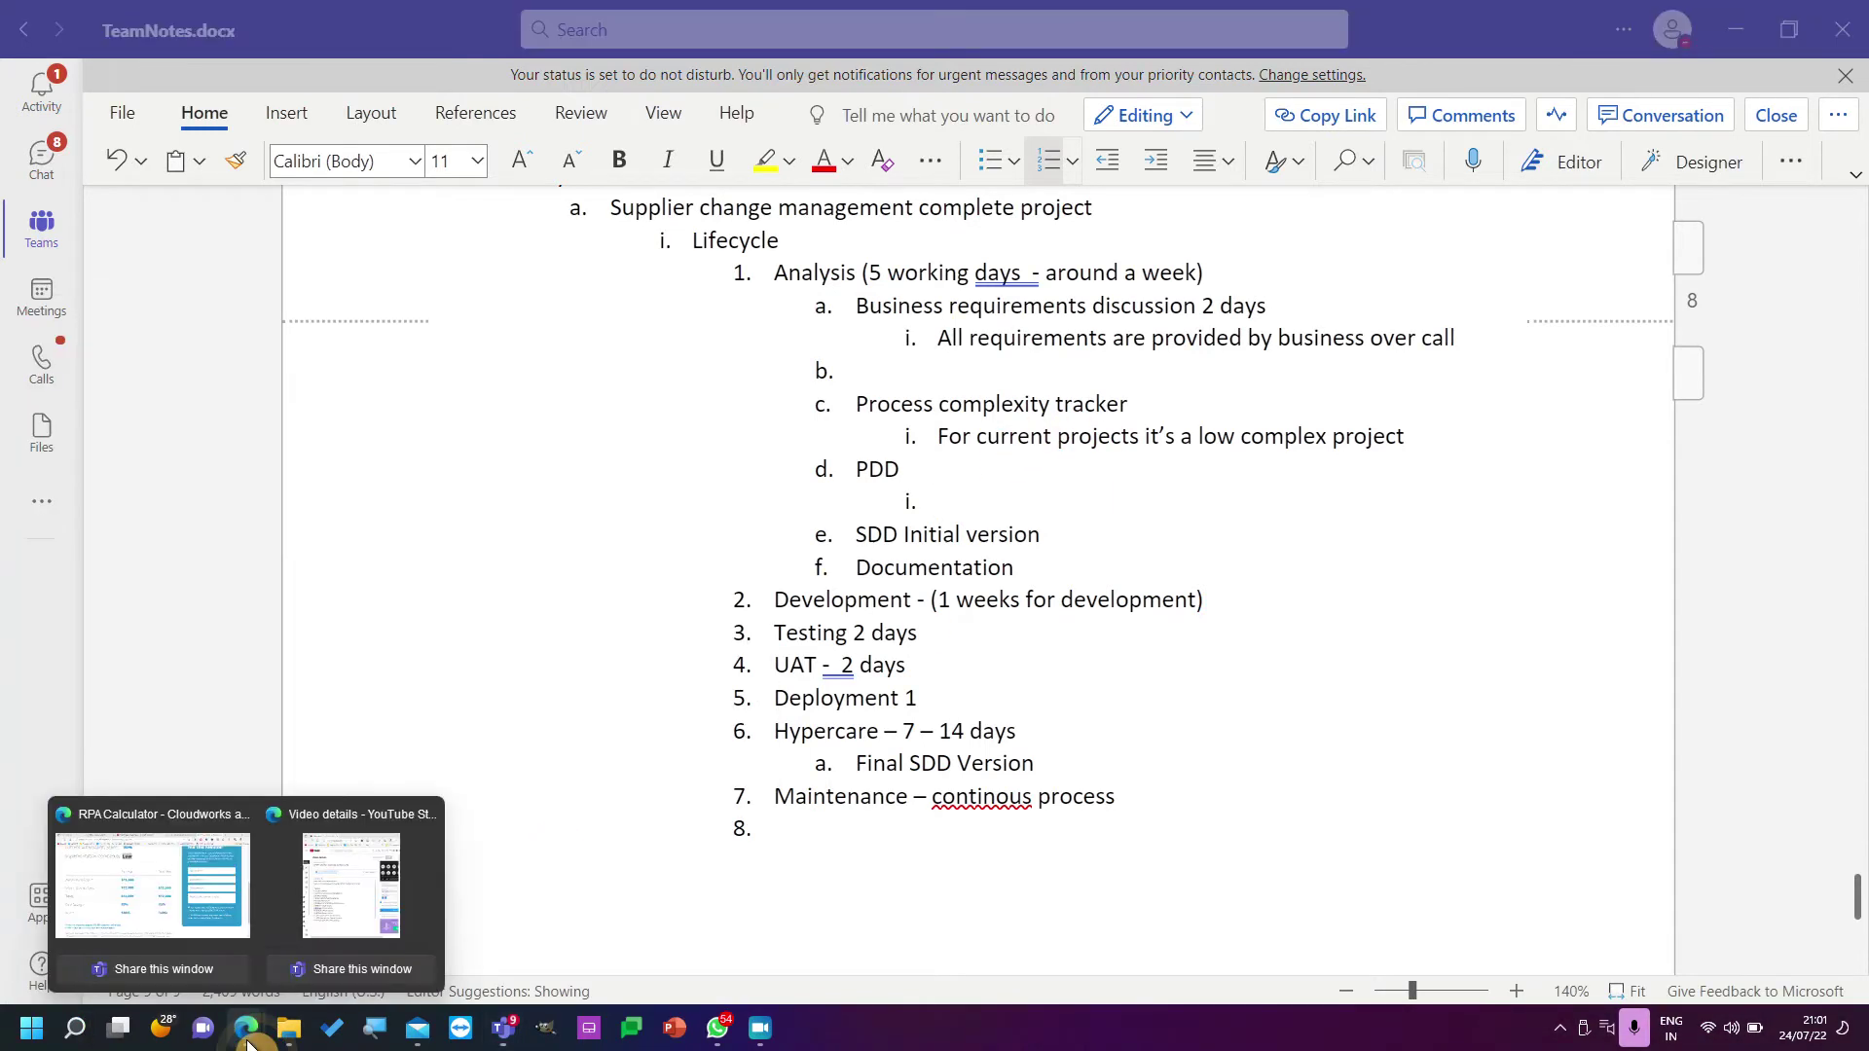
click(143, 903)
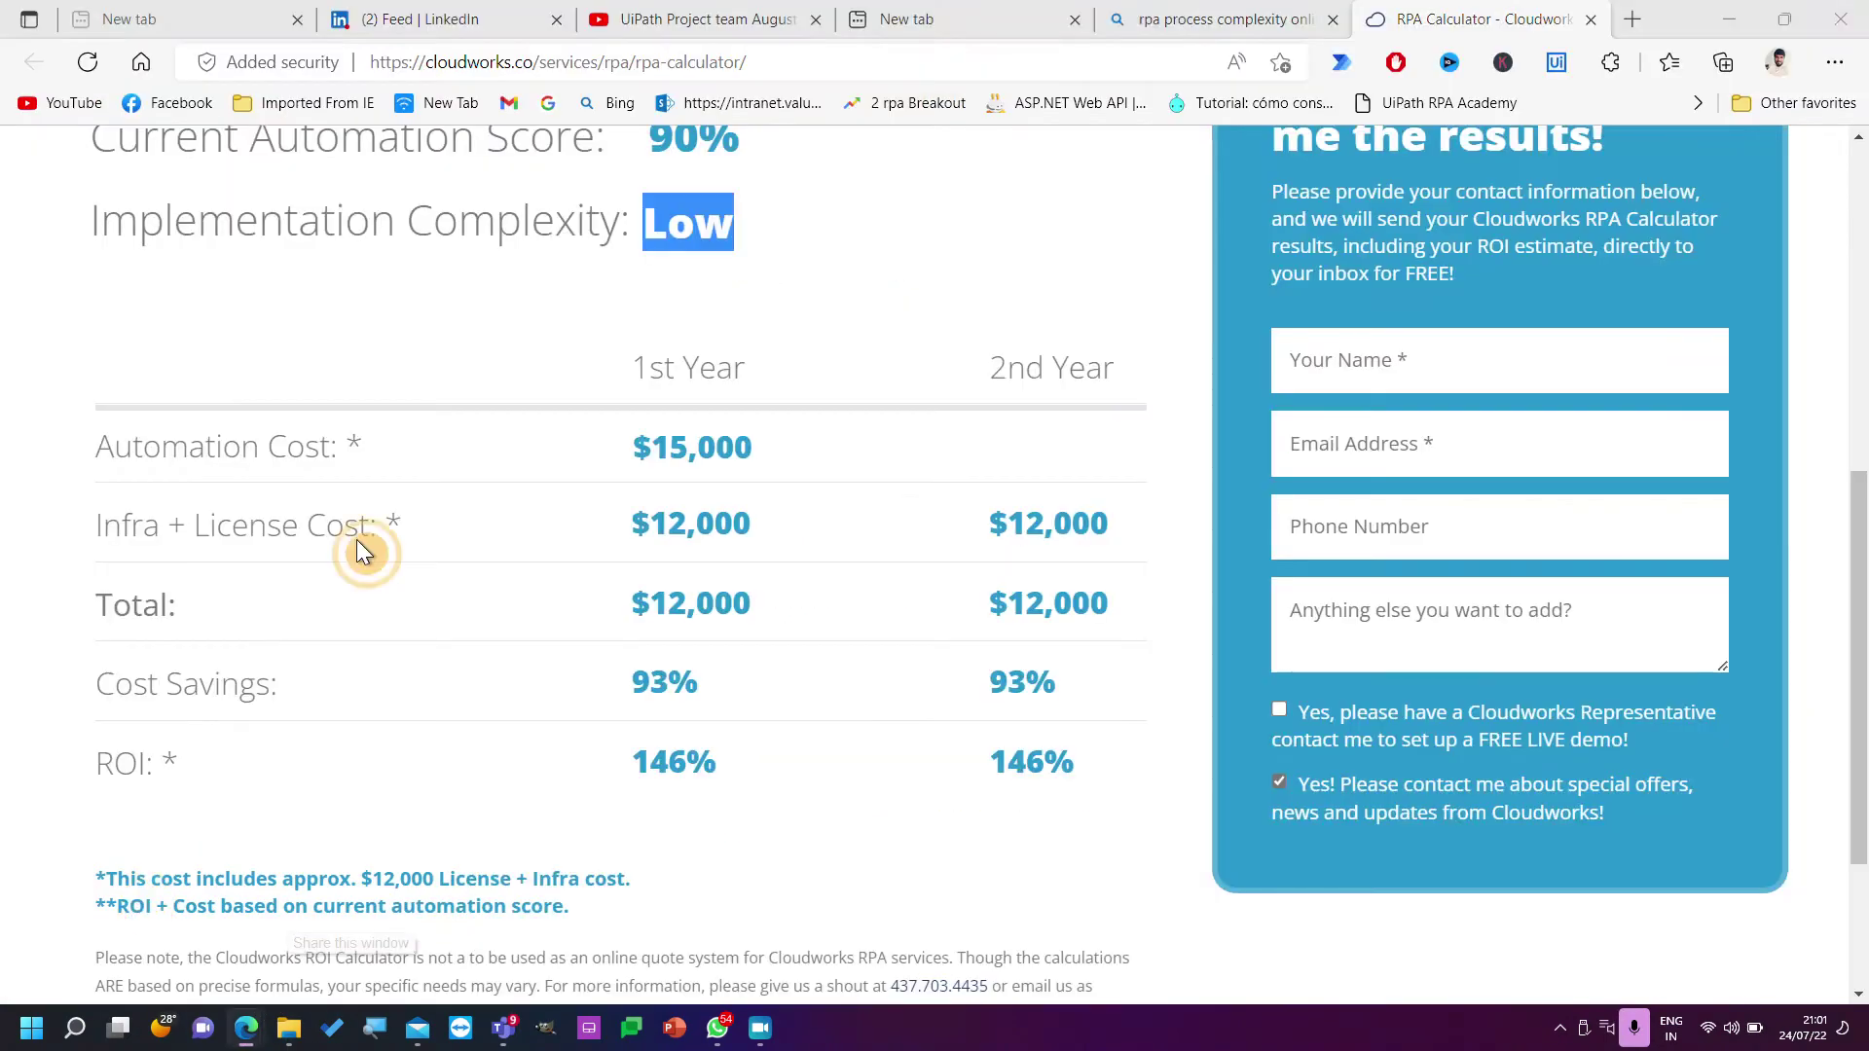
click(849, 54)
text(u)
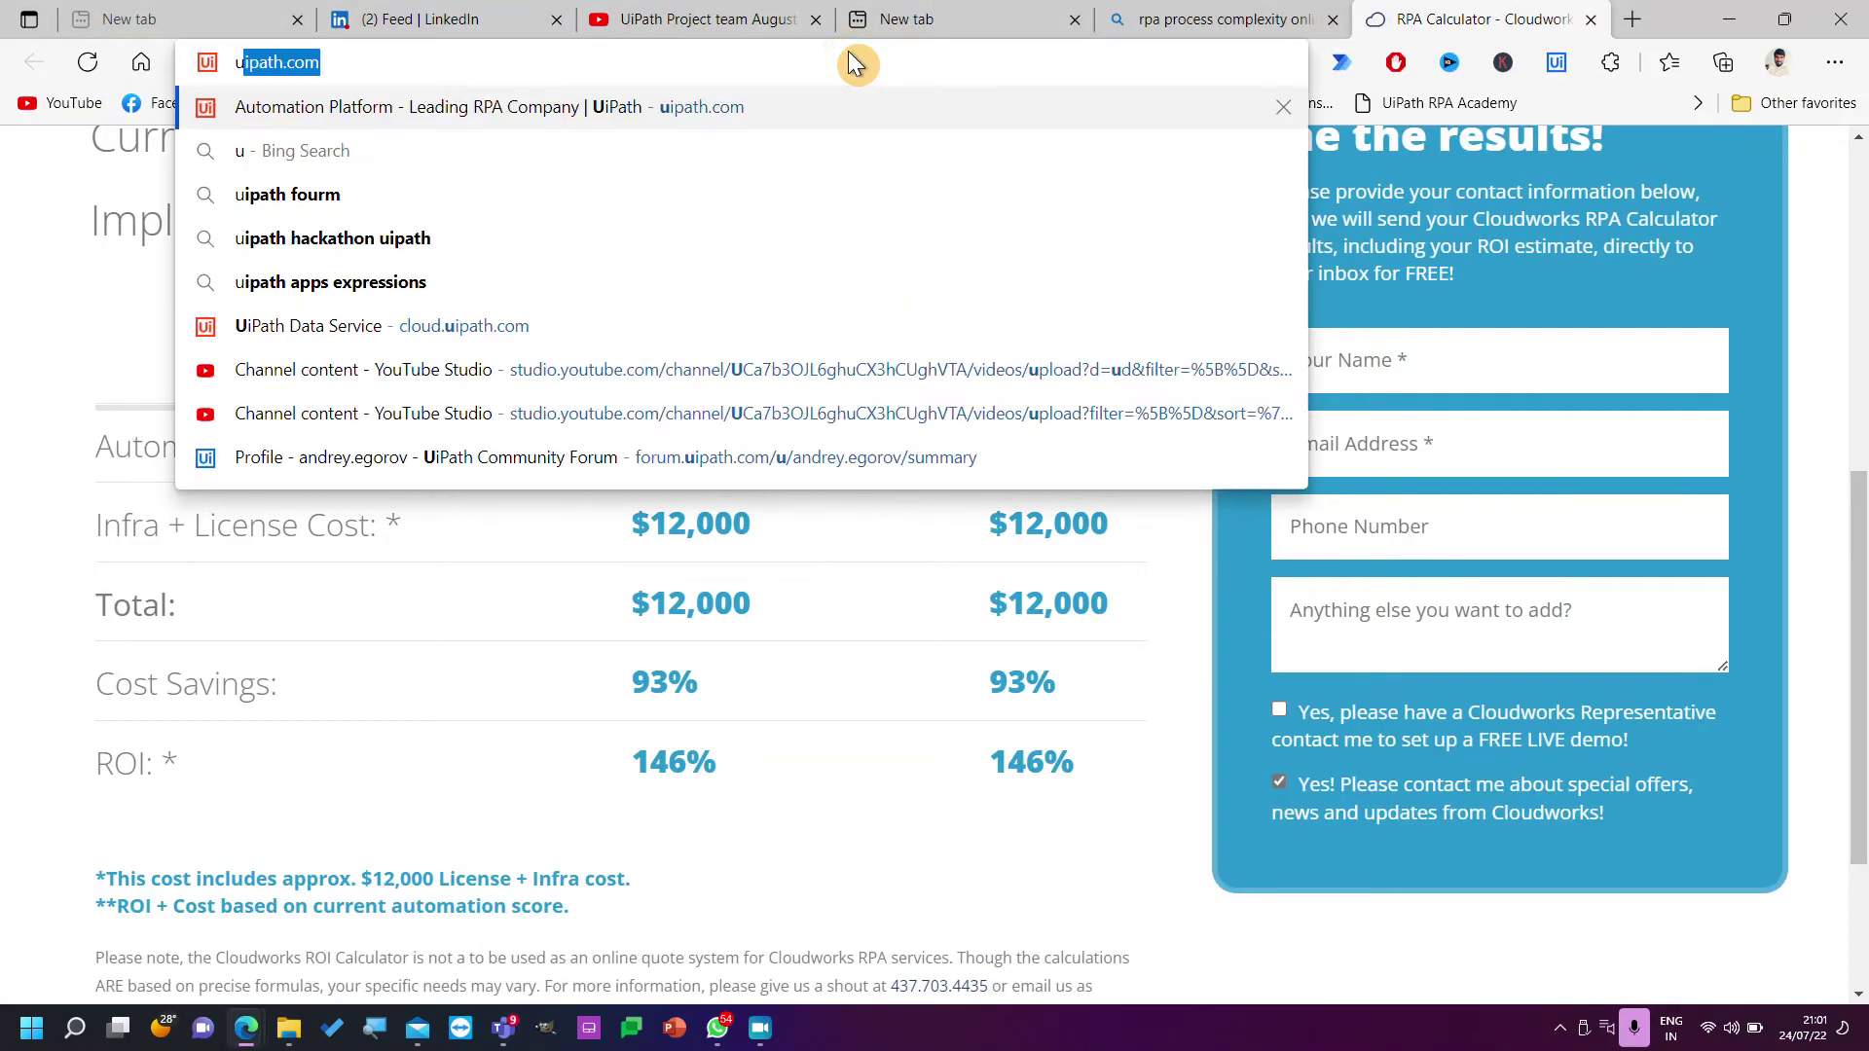
text(ipath task cap)
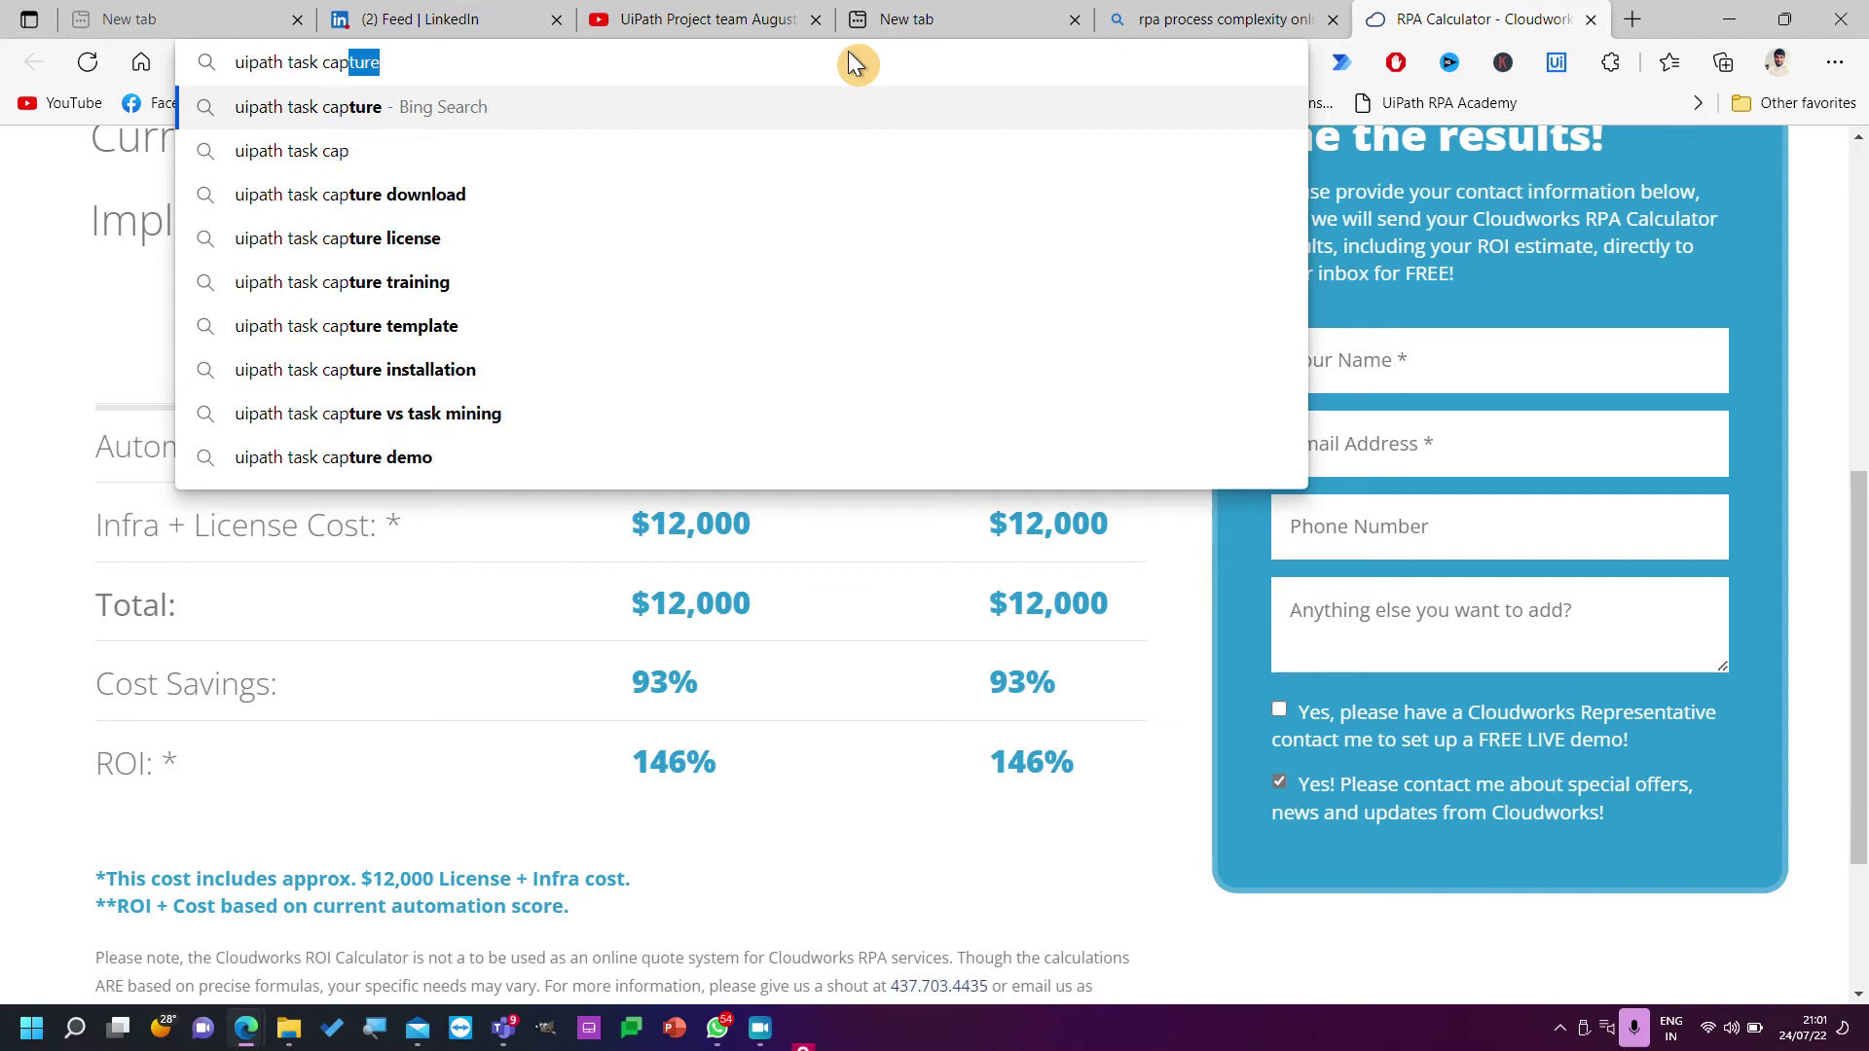
text(ture online )
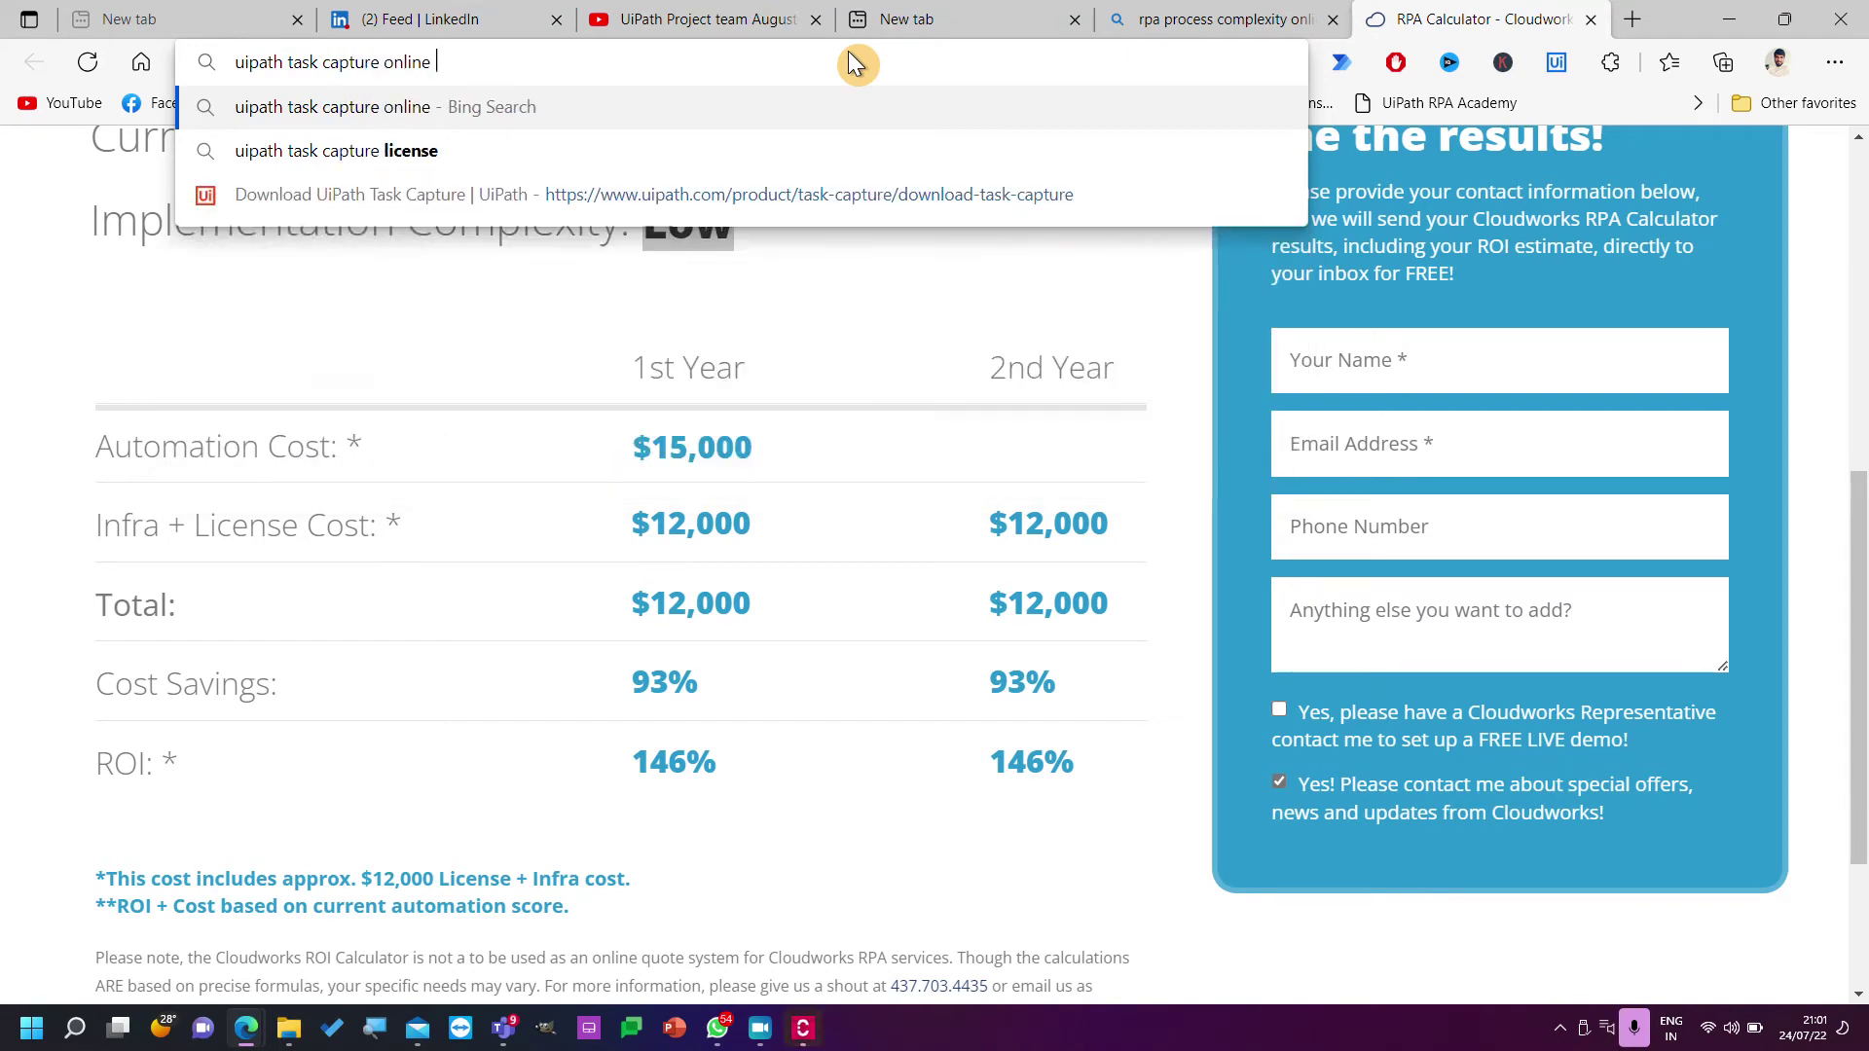
text(download)
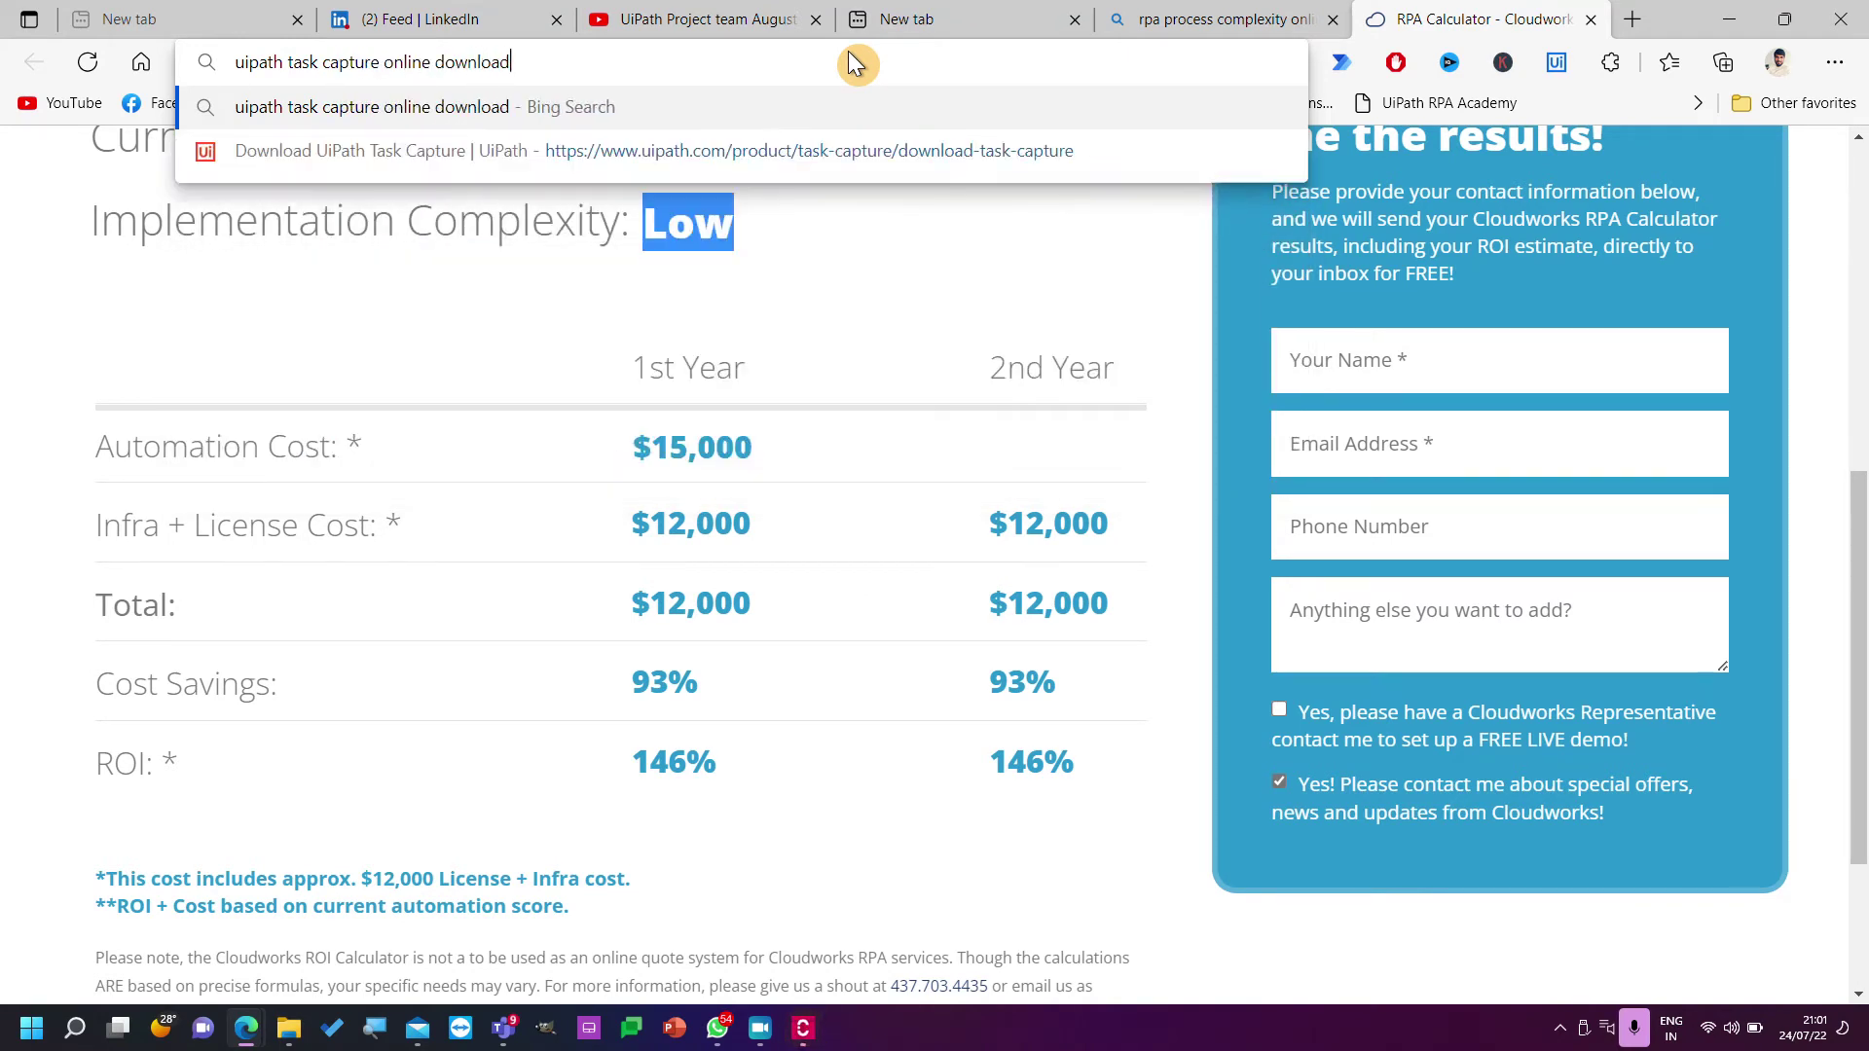
key(Return)
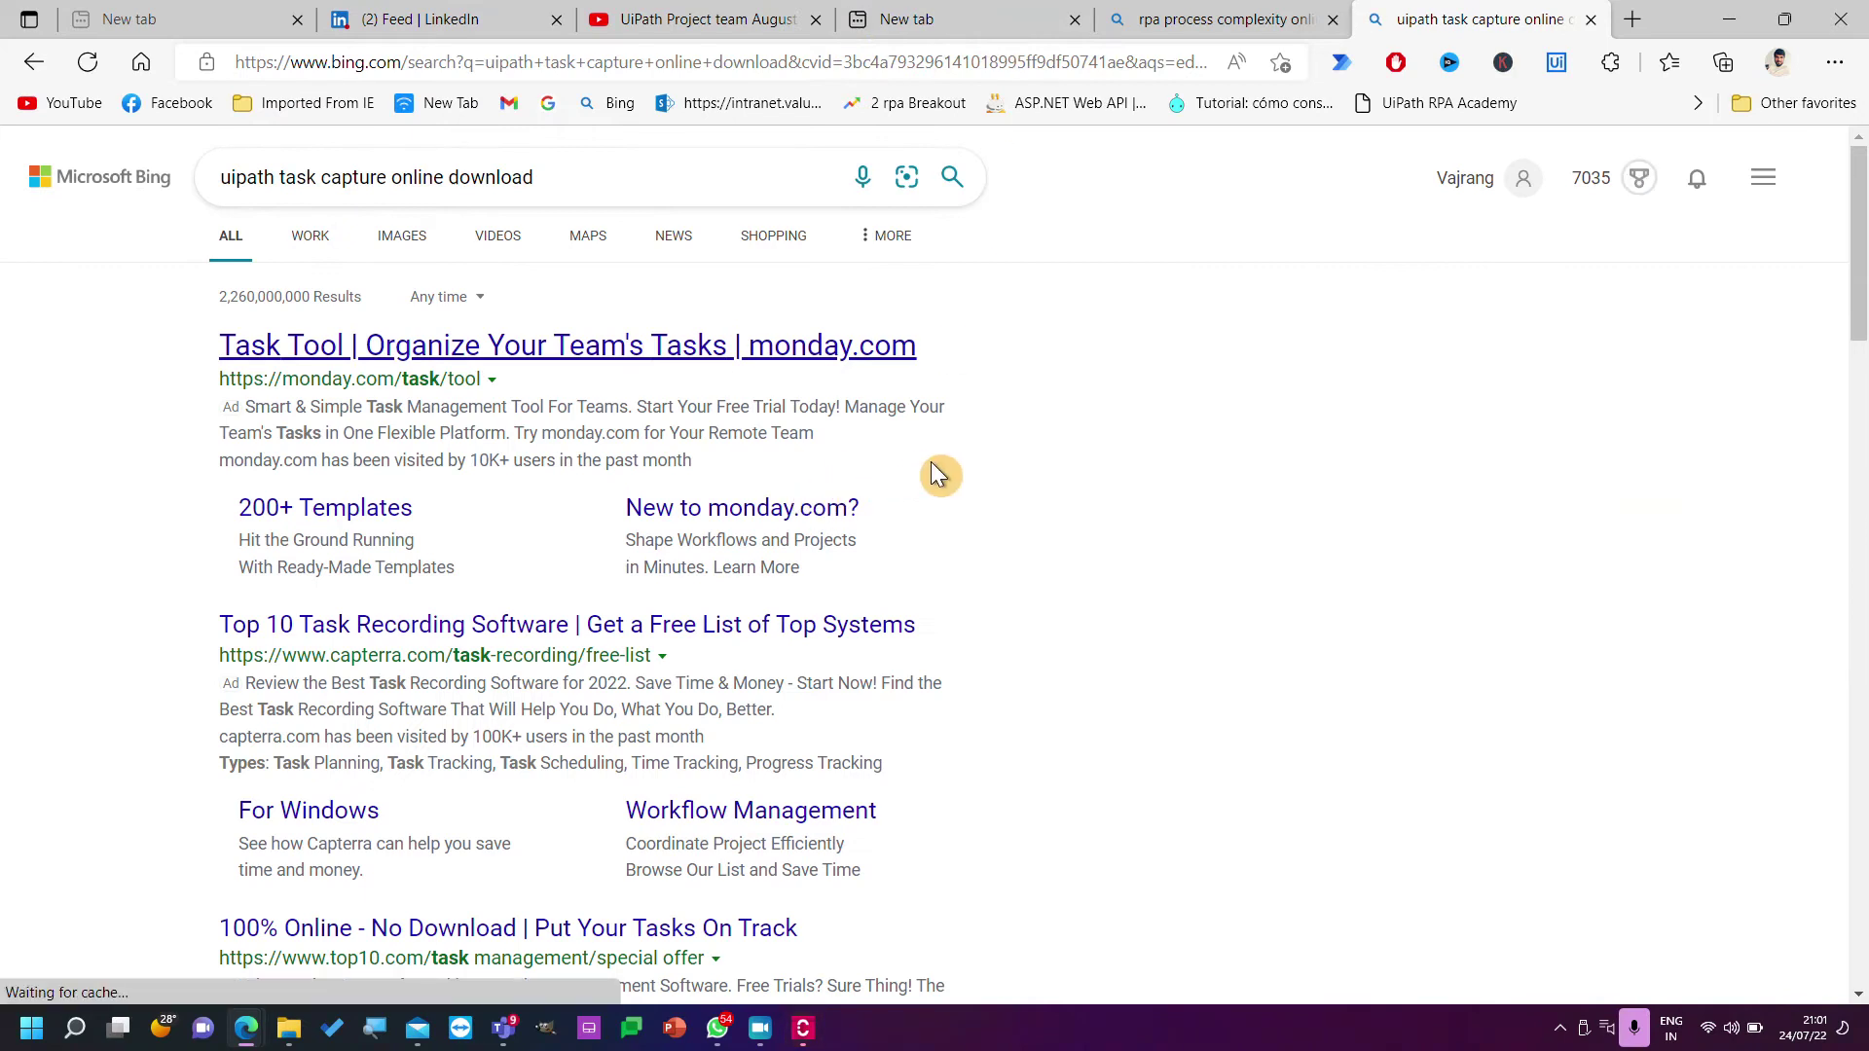
Copy the link of the "Download UiPath Task Capture" result and paste it into the empty PDD sub-item in TeamNotes.docx.
scroll(920, 660, down, 5)
scroll(920, 660, down, 7)
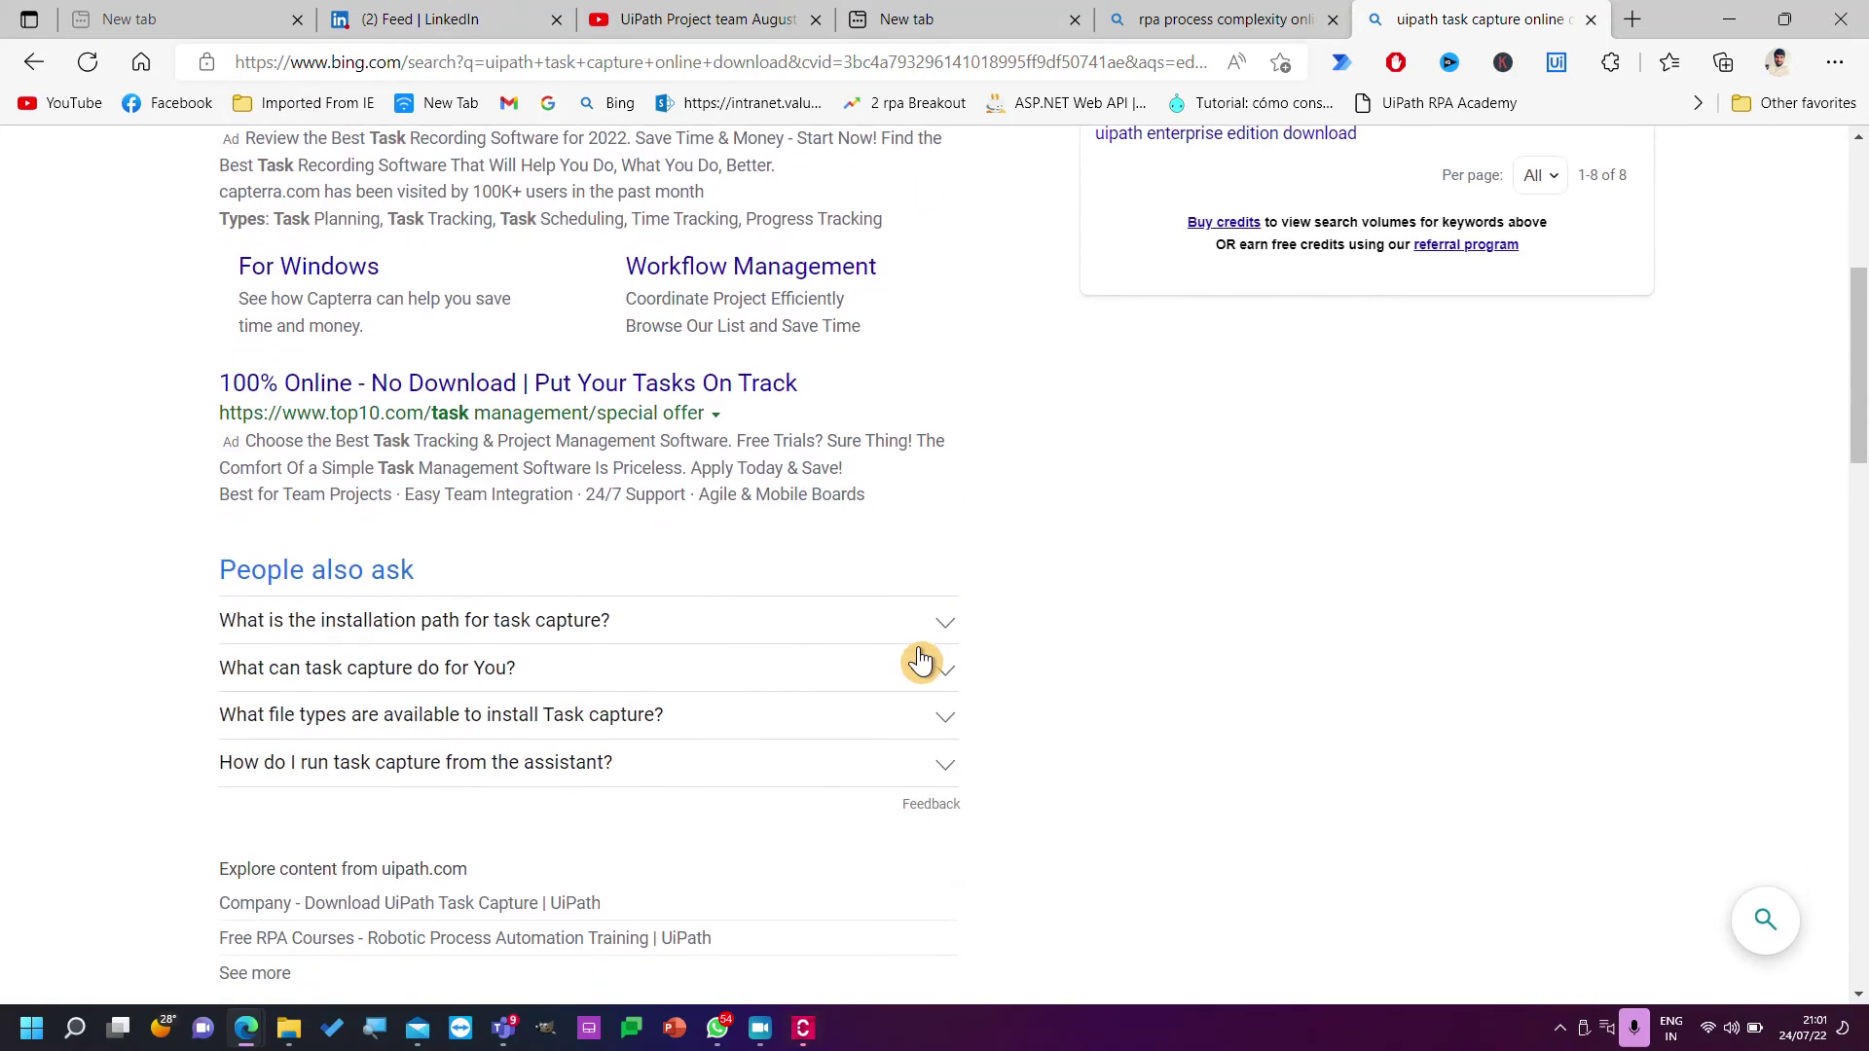
click(486, 360)
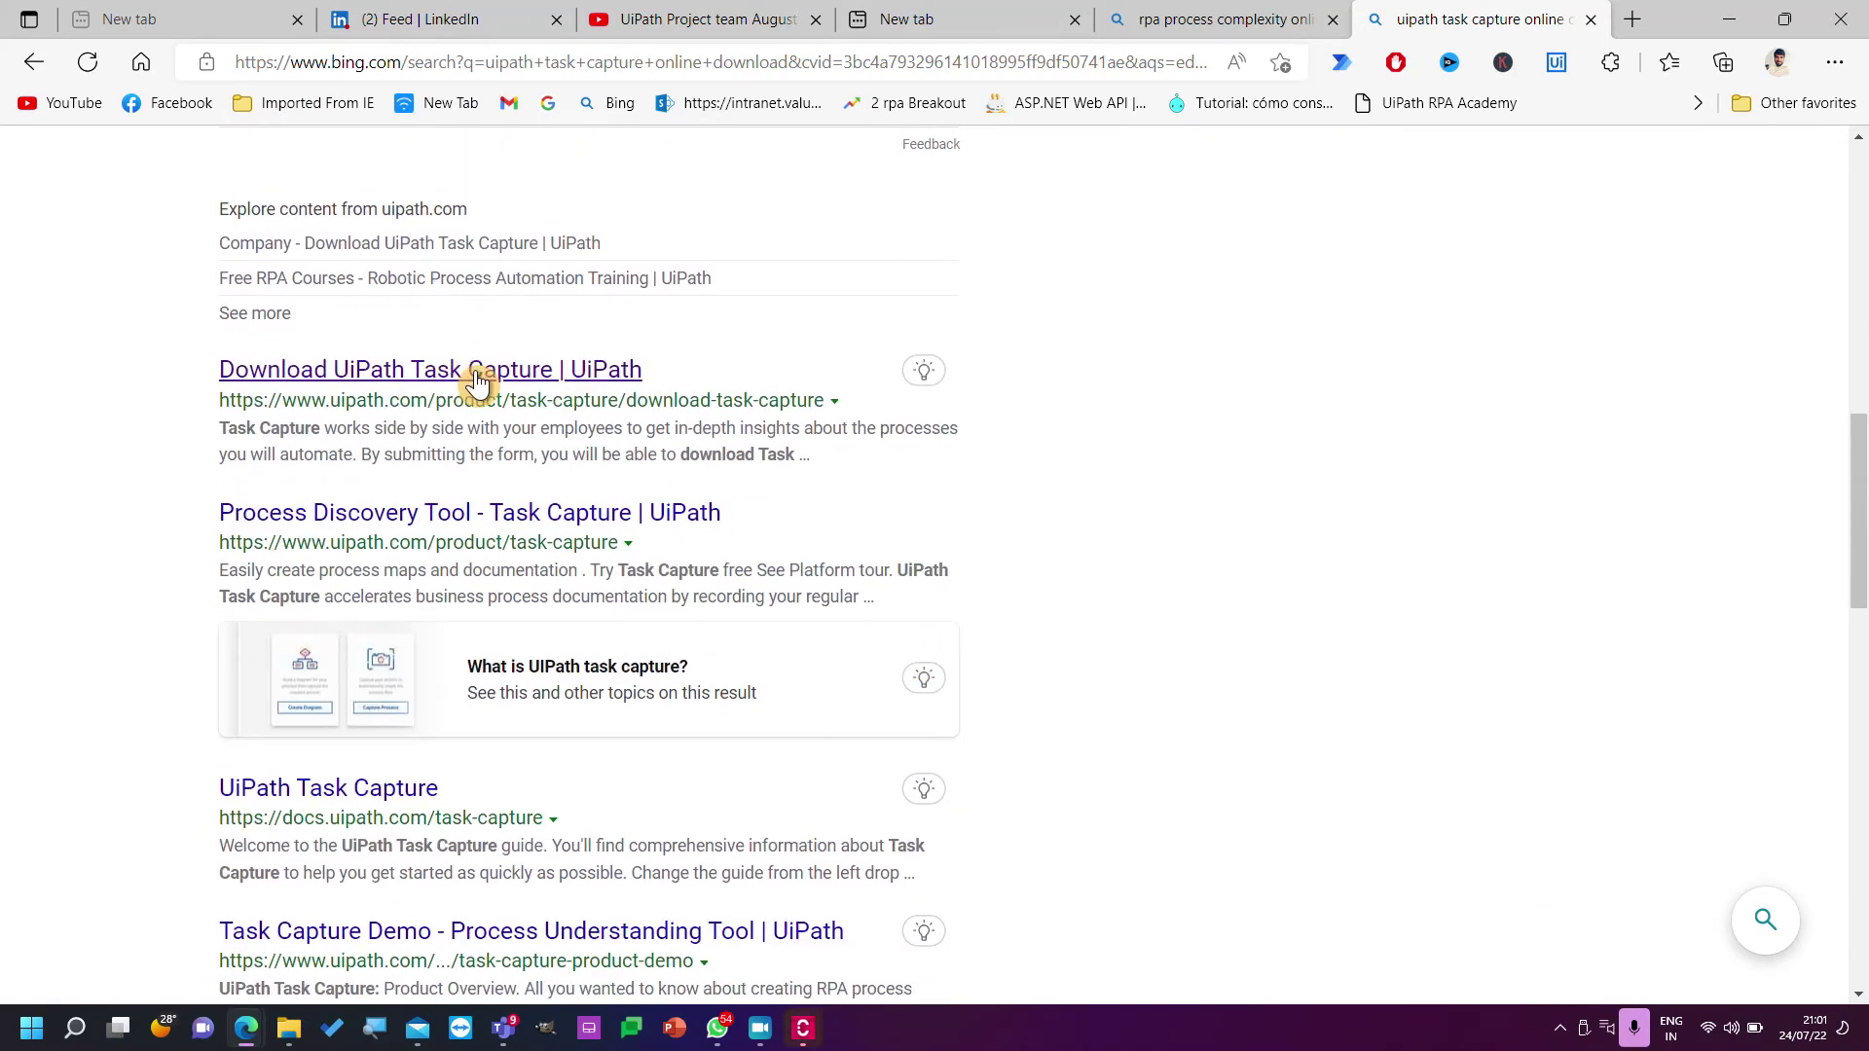
right_click(476, 371)
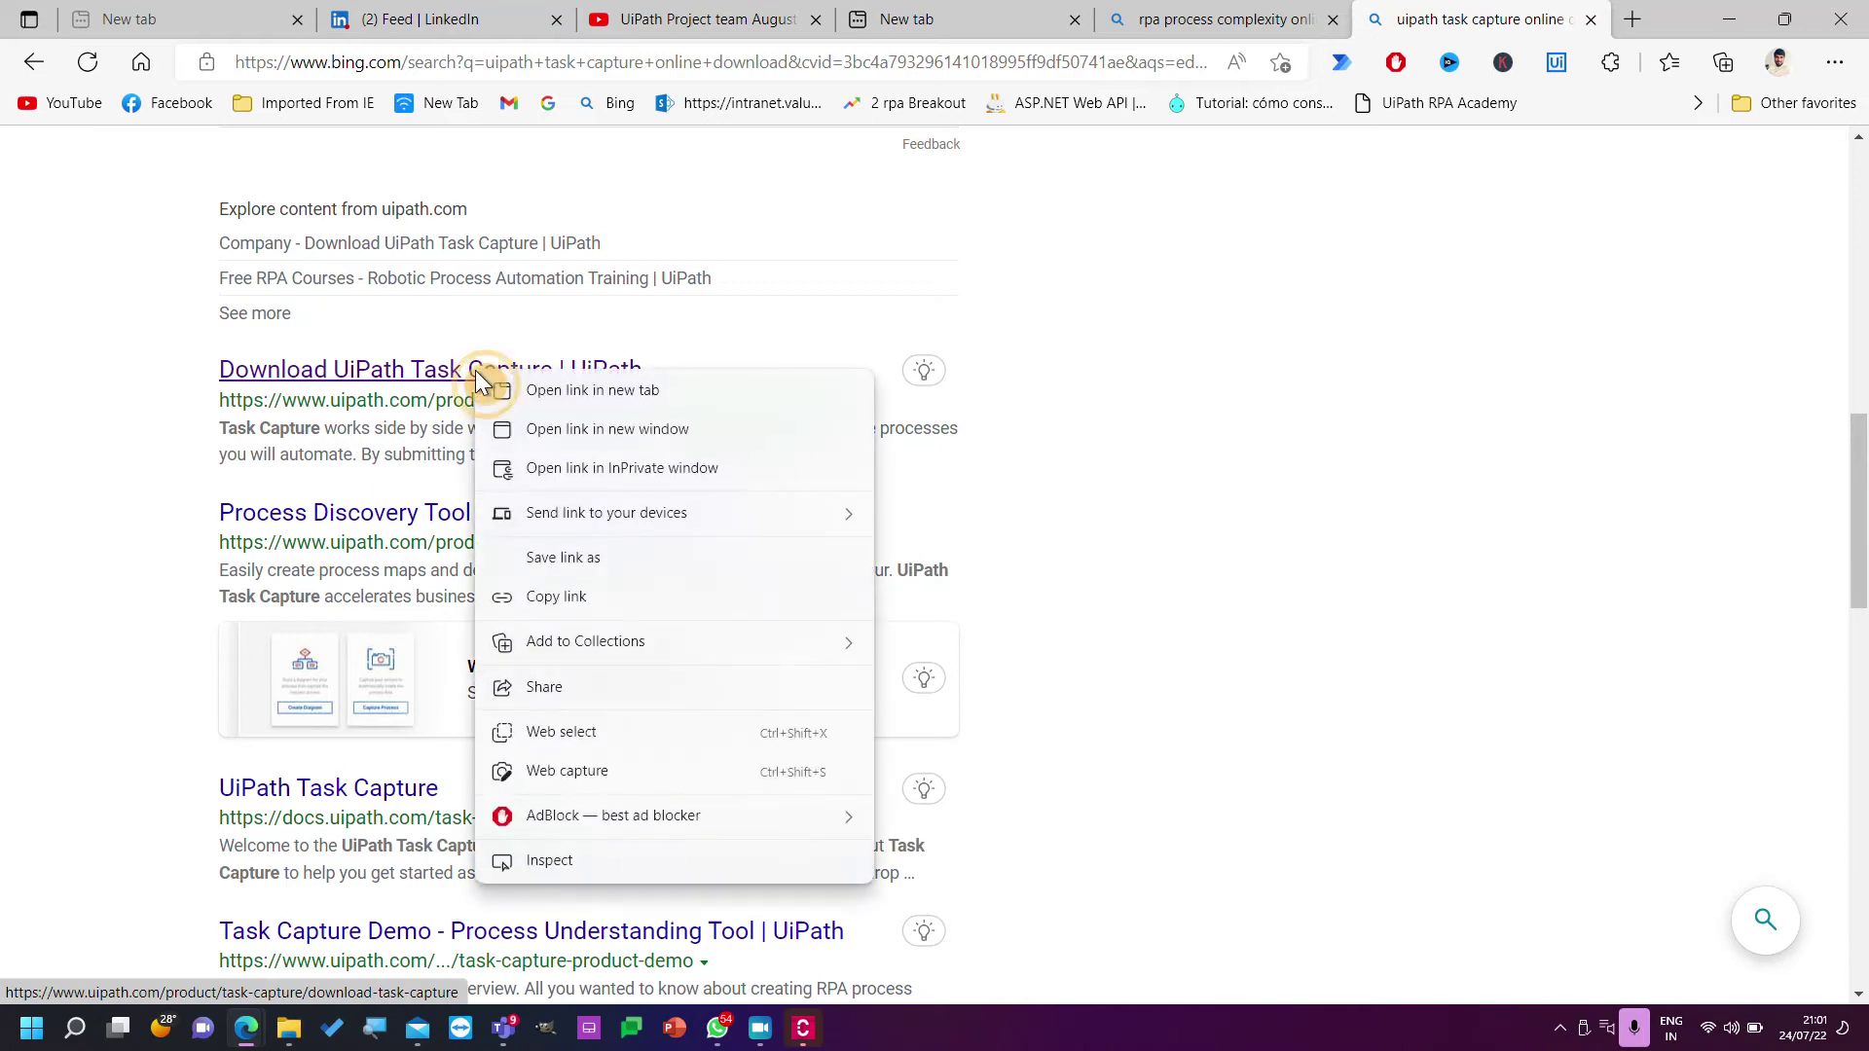
click(599, 599)
mouse_move(508, 1038)
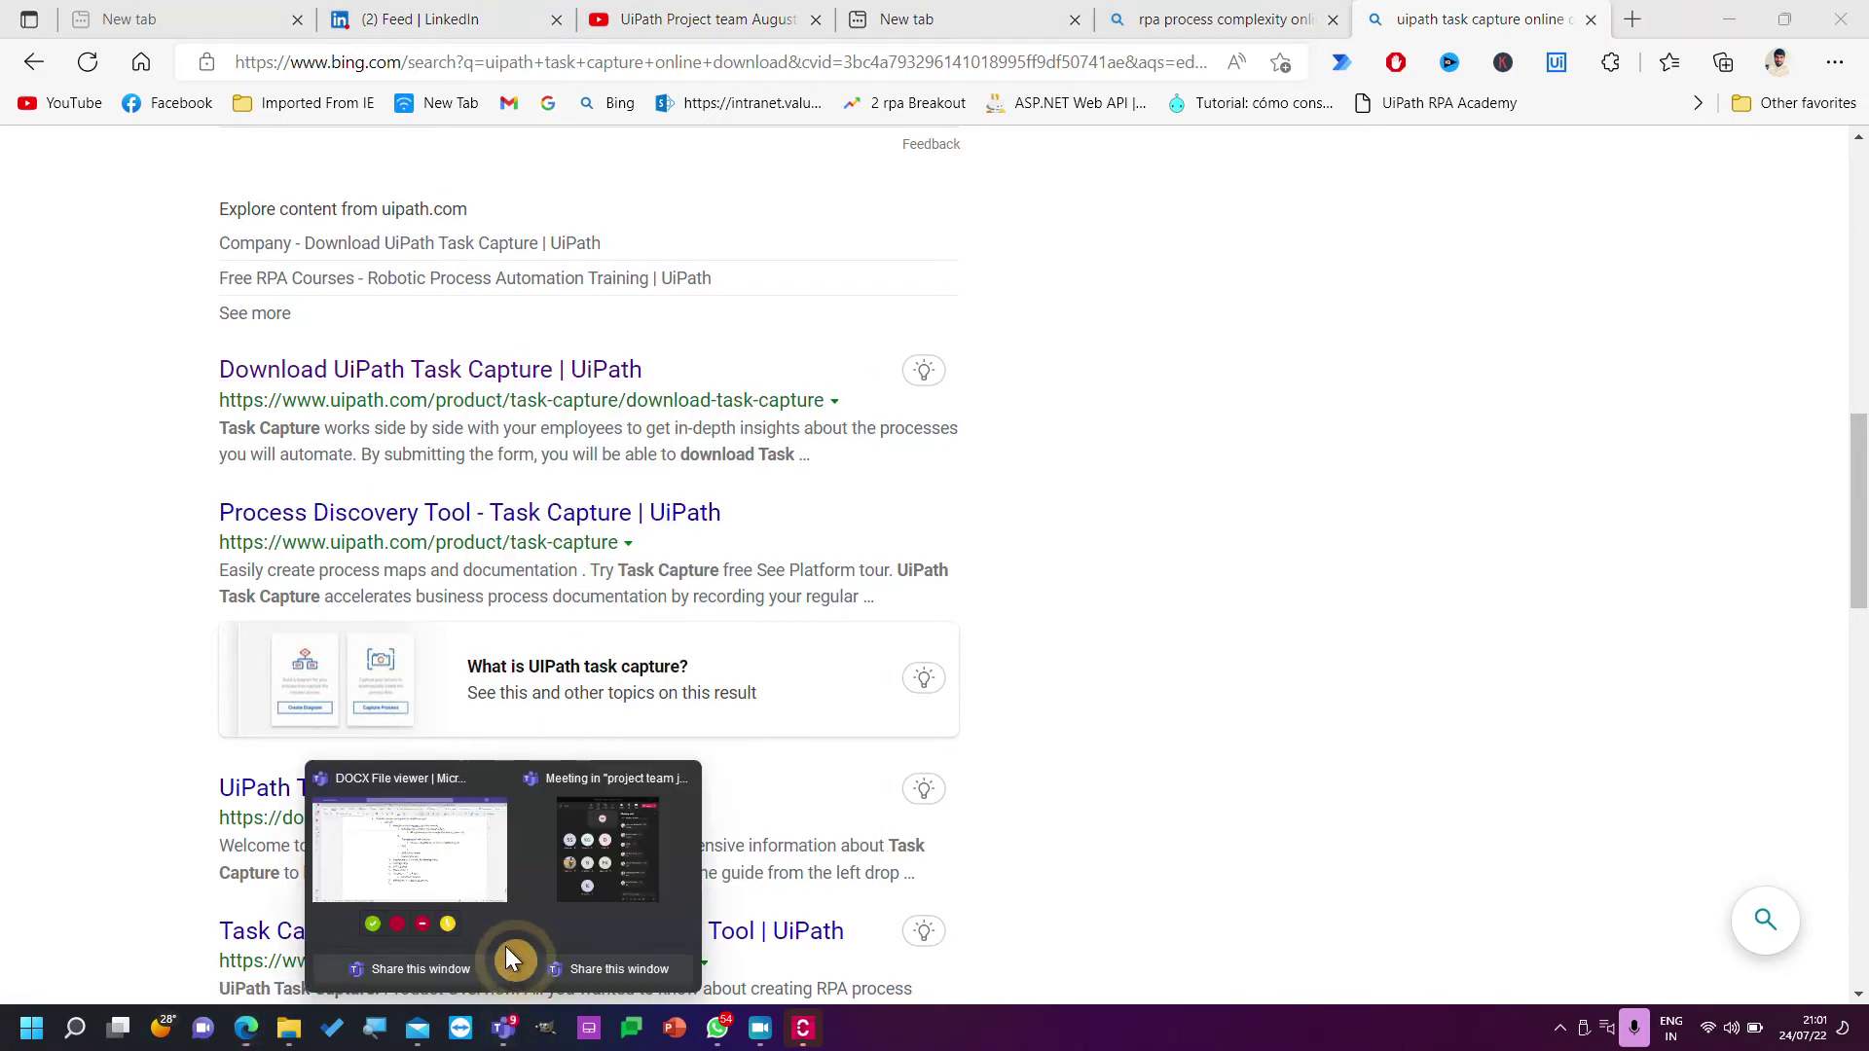
click(453, 884)
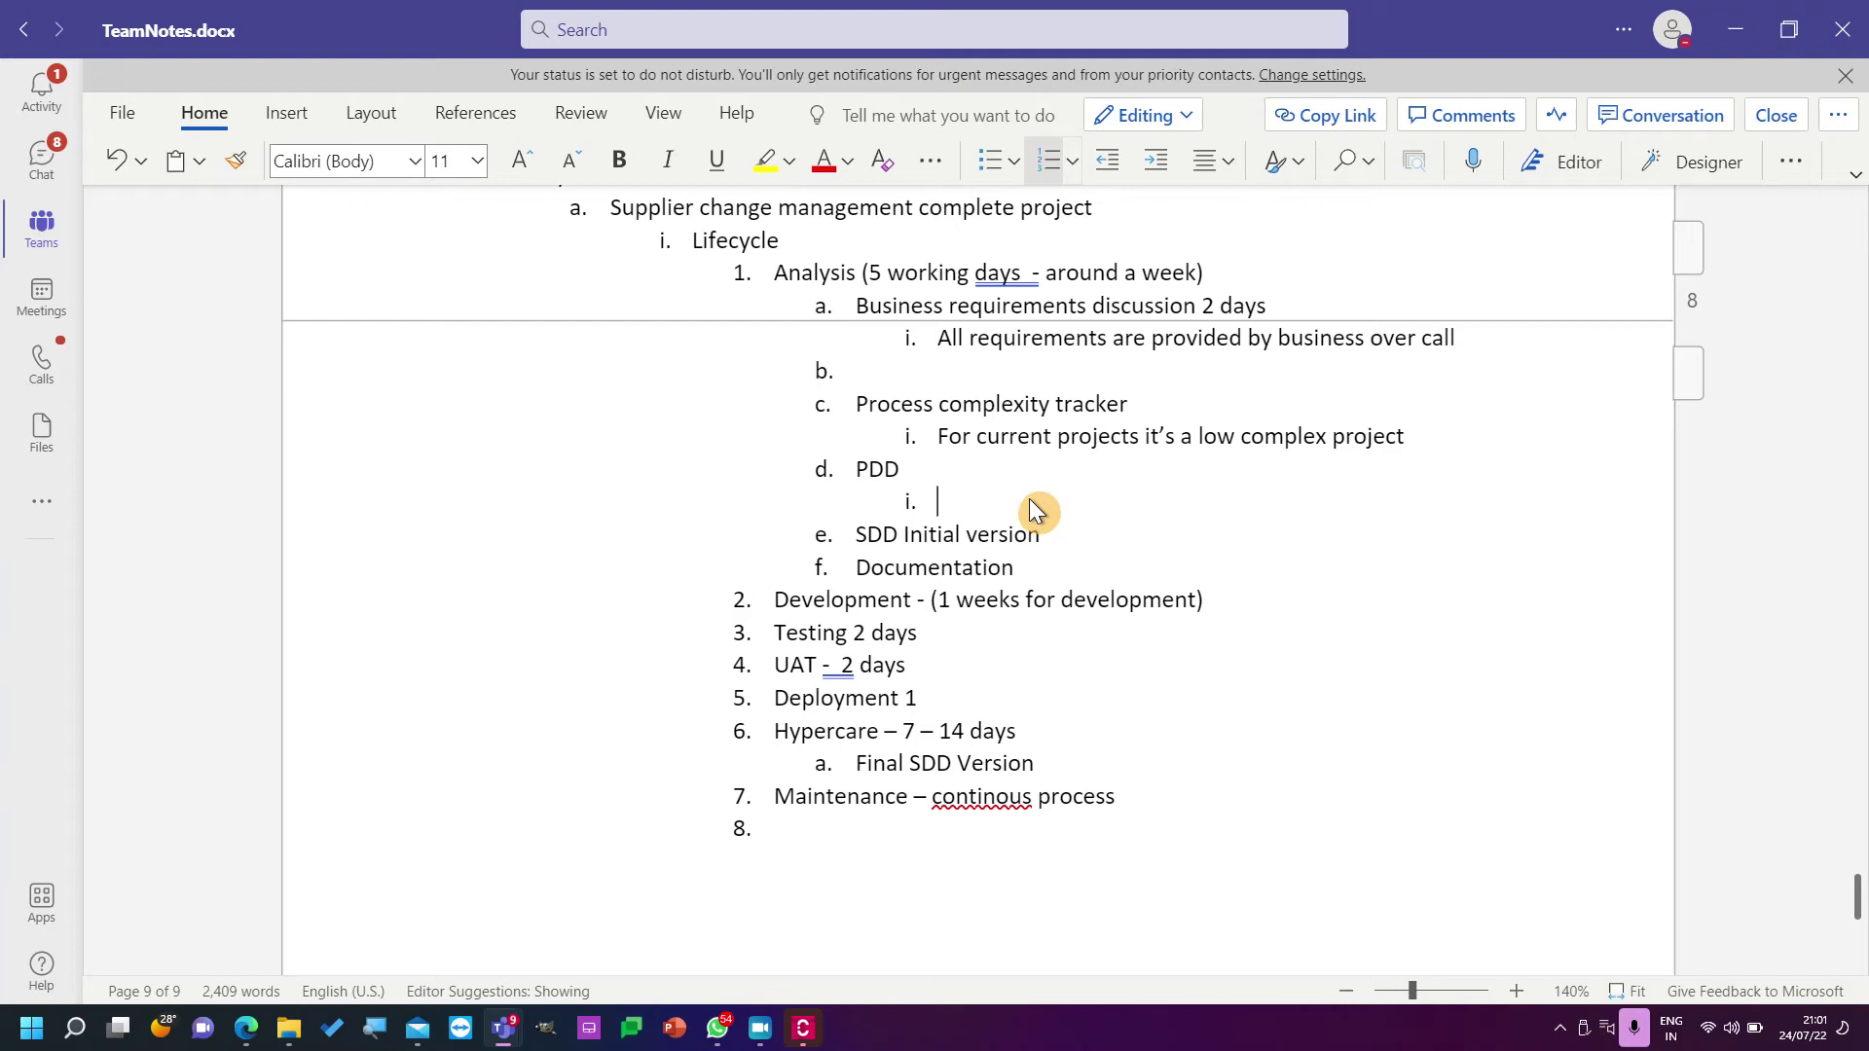
key(ctrl+v)
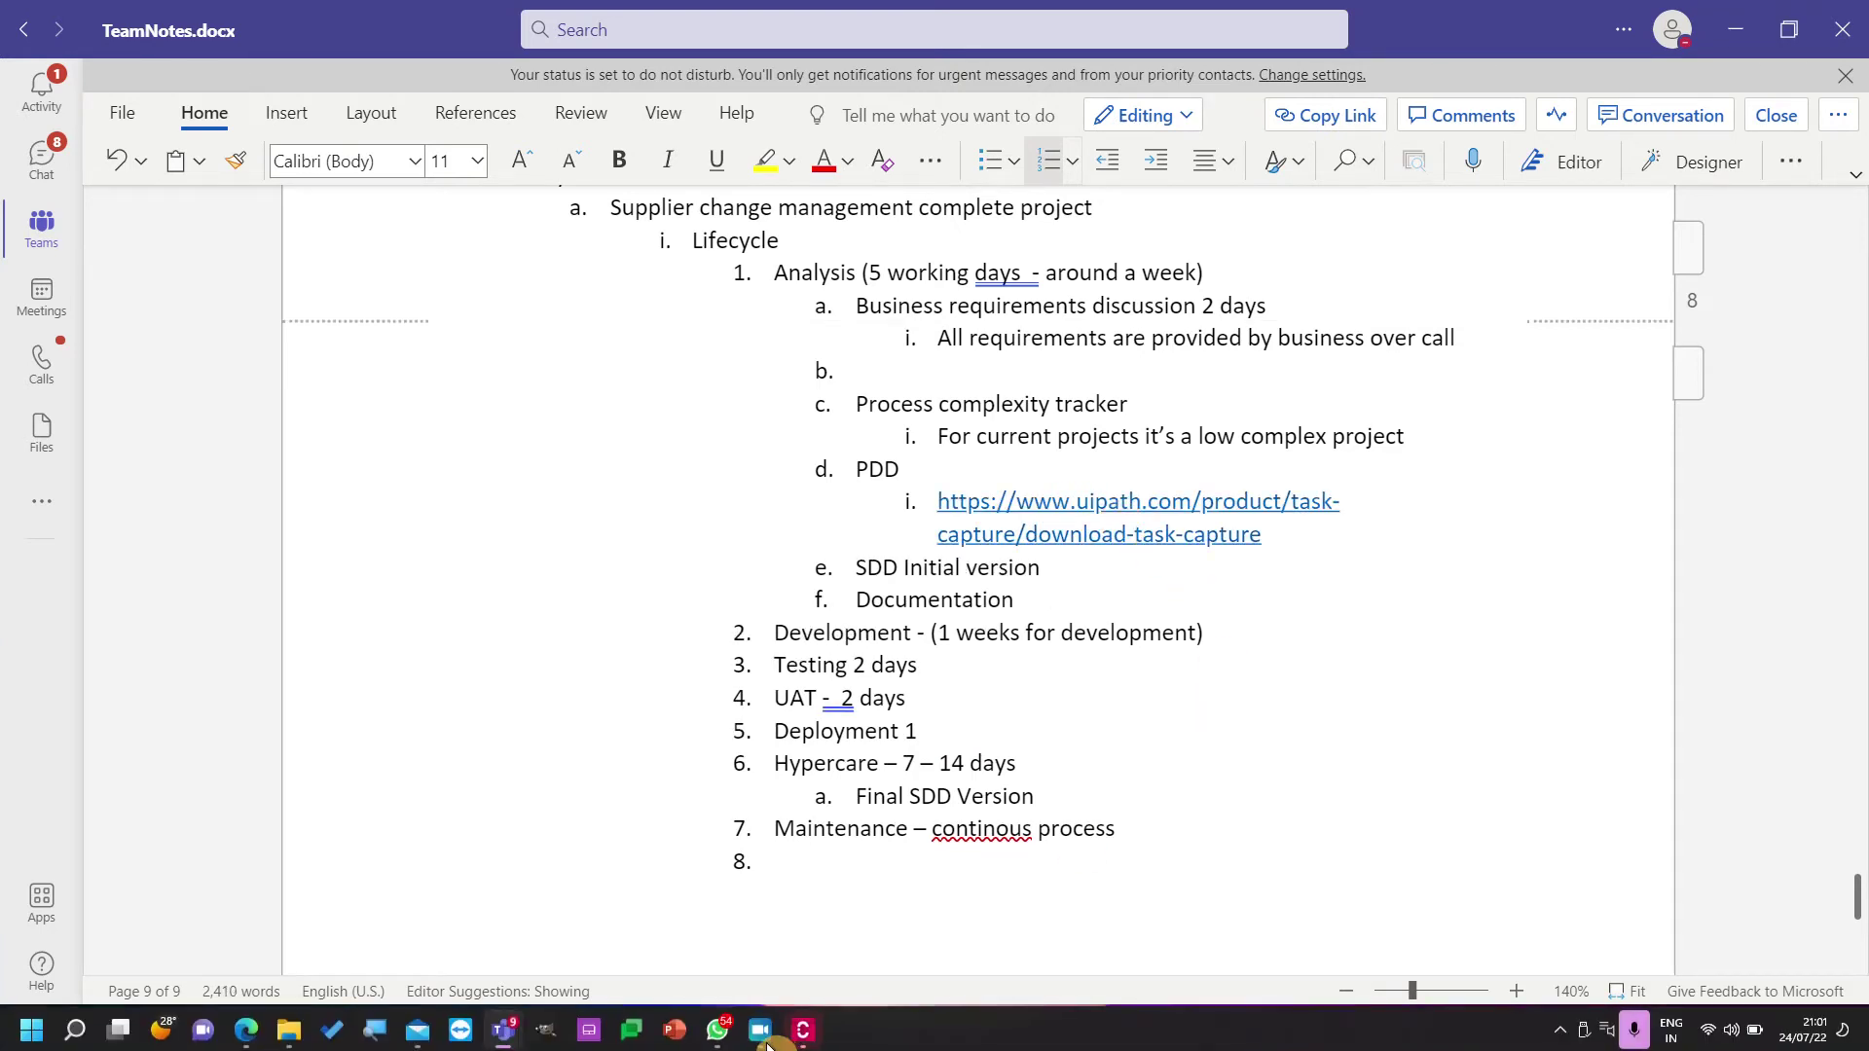
Switch to Task Capture, create a new document and maximize its window.
click(802, 1028)
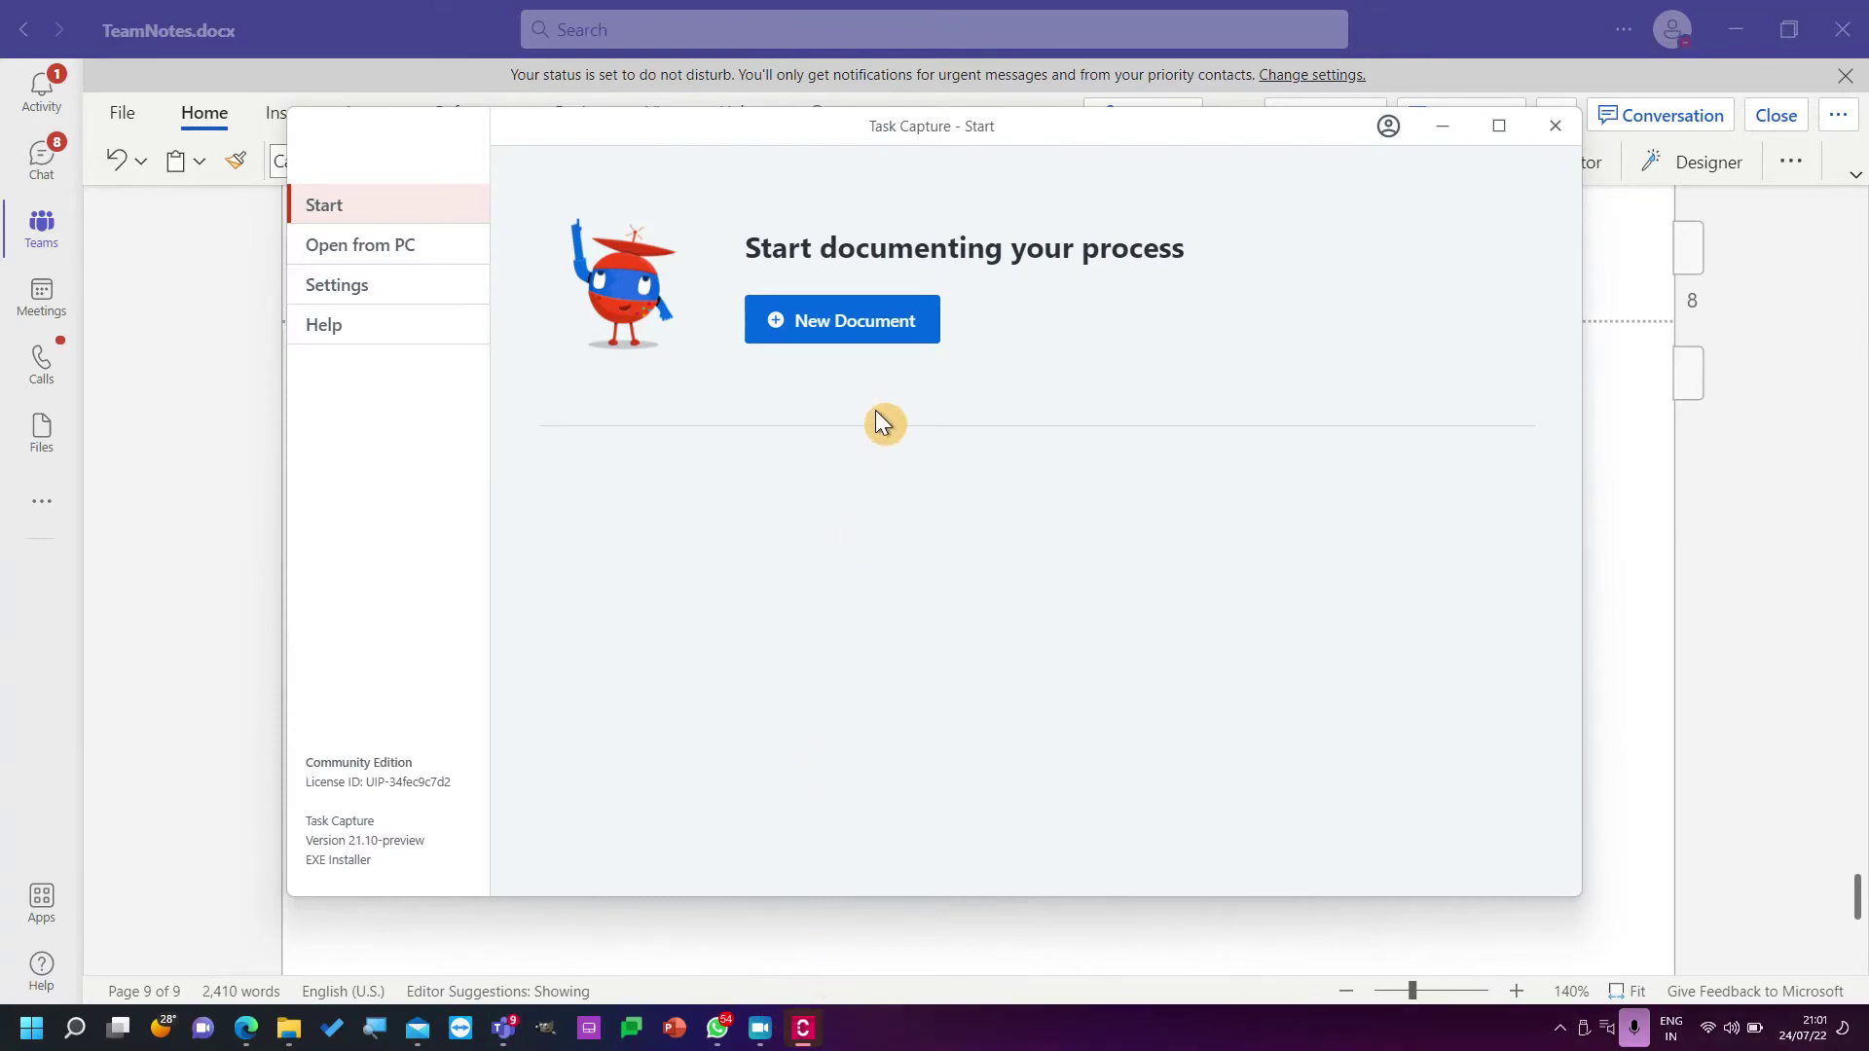
click(839, 338)
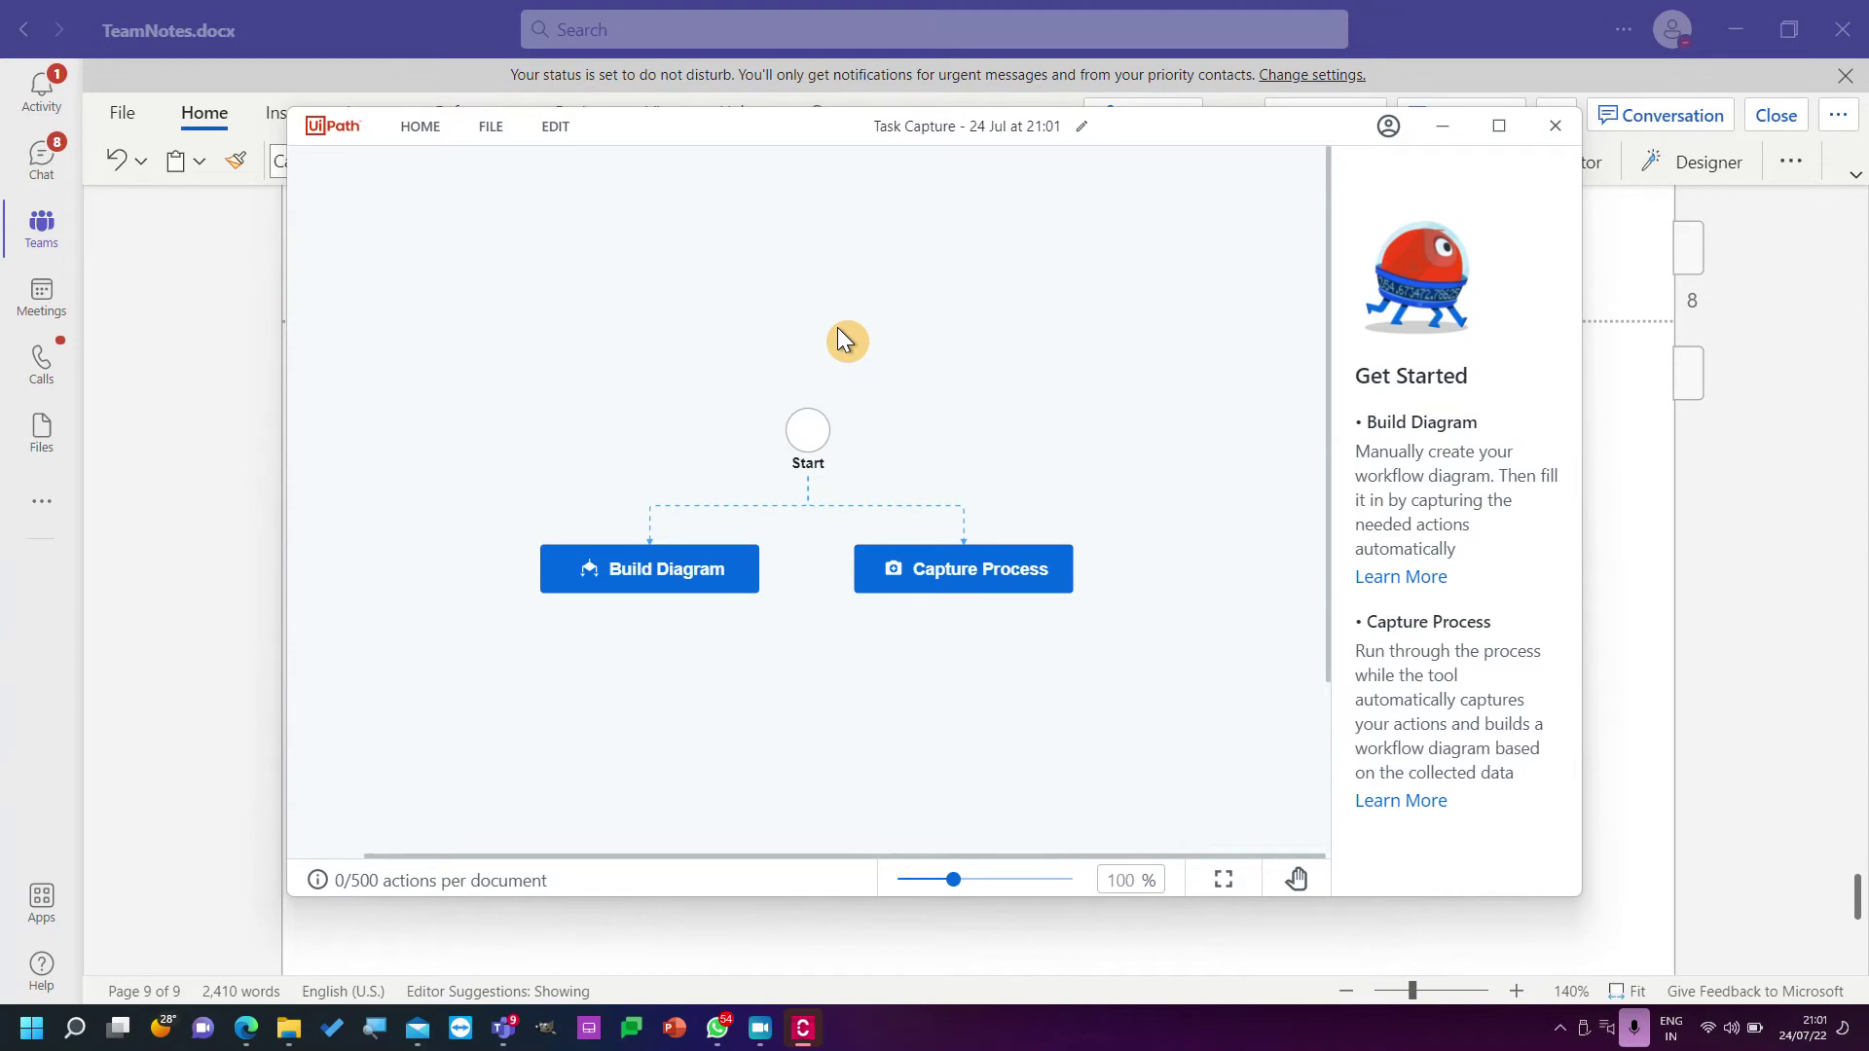
click(1500, 127)
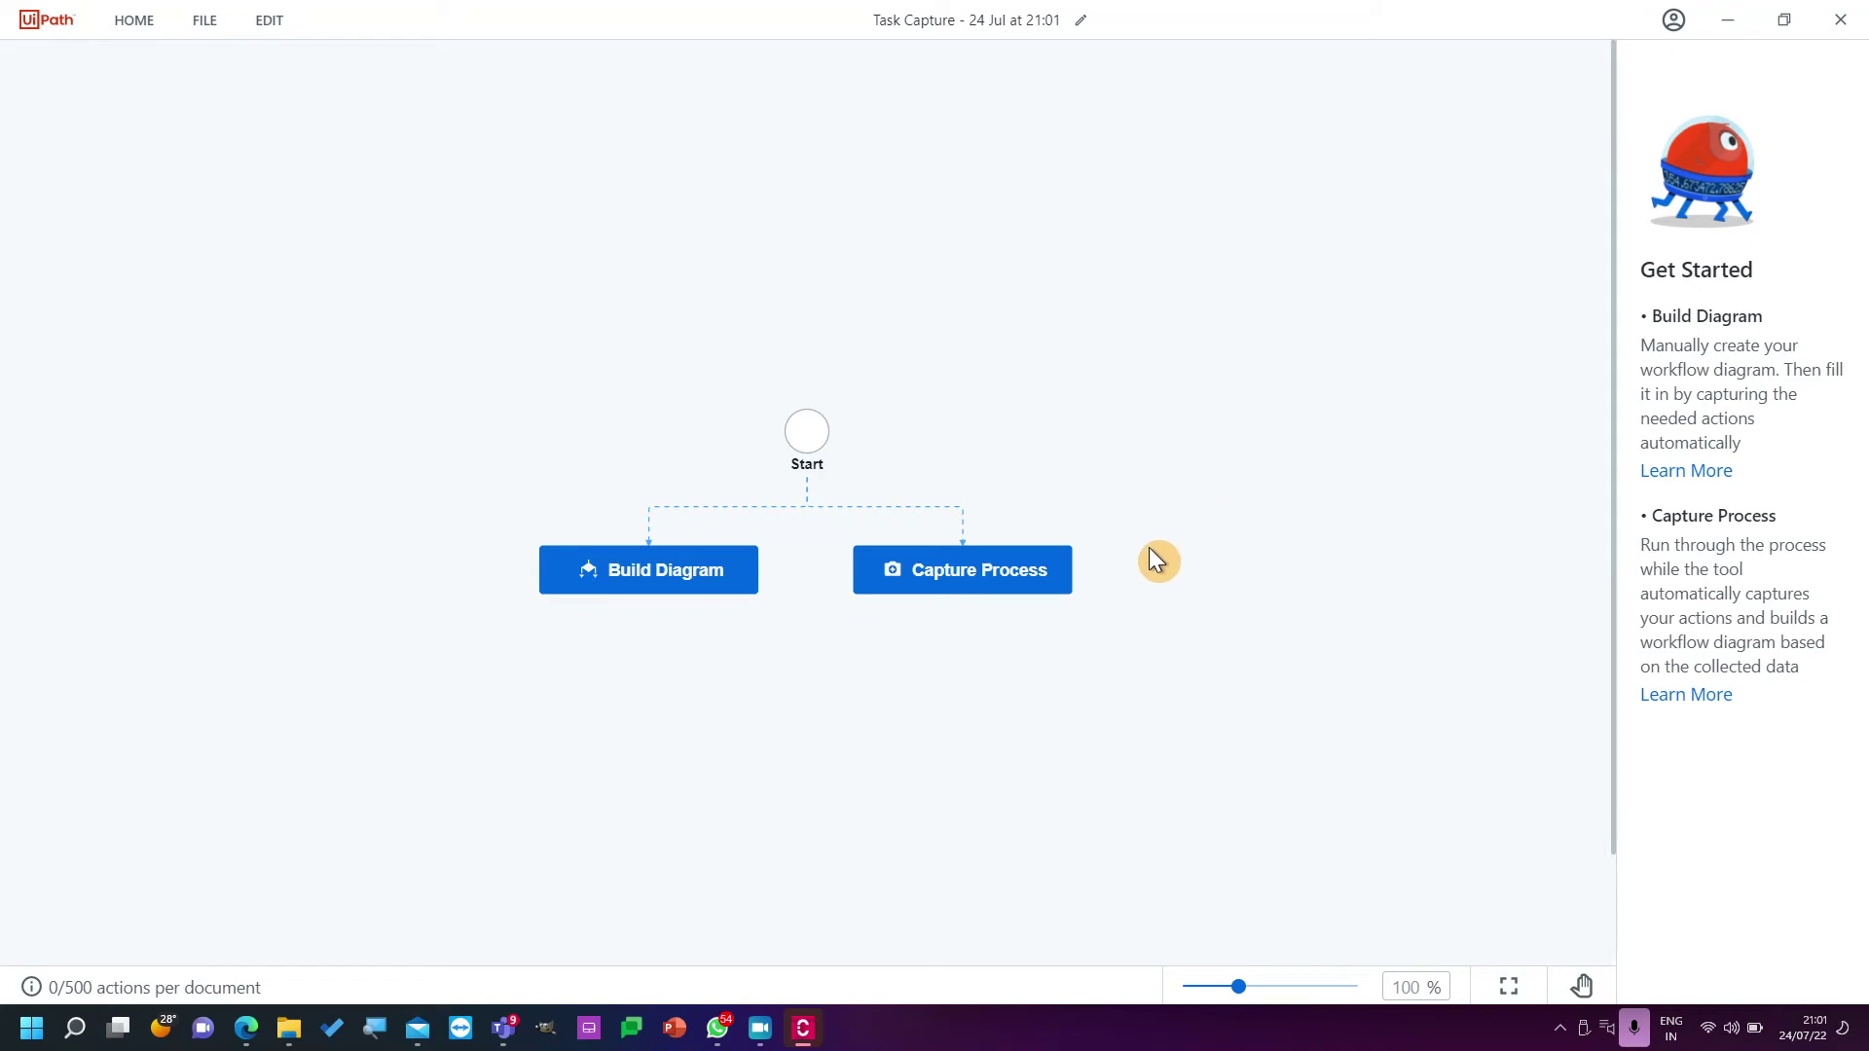
Open the Capture Process mode and go back to the diagram canvas without starting a capture.
click(995, 588)
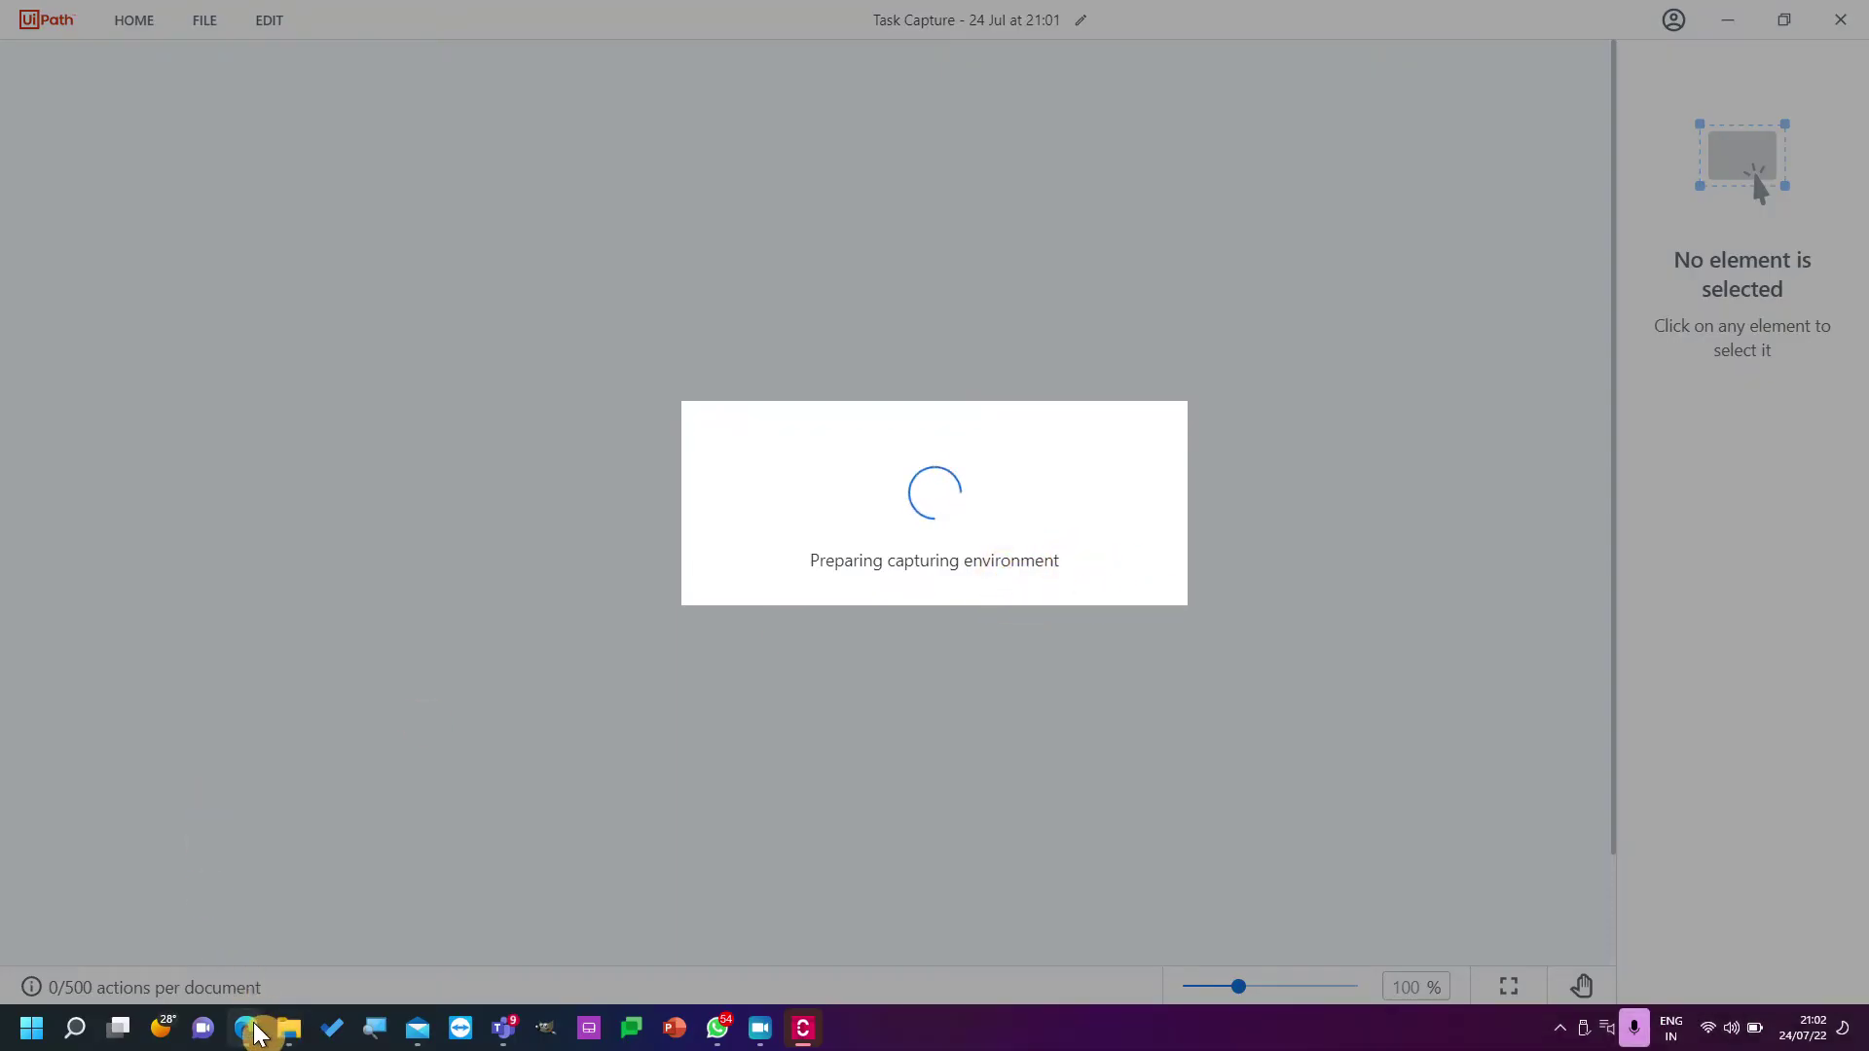
mouse_move(251, 1030)
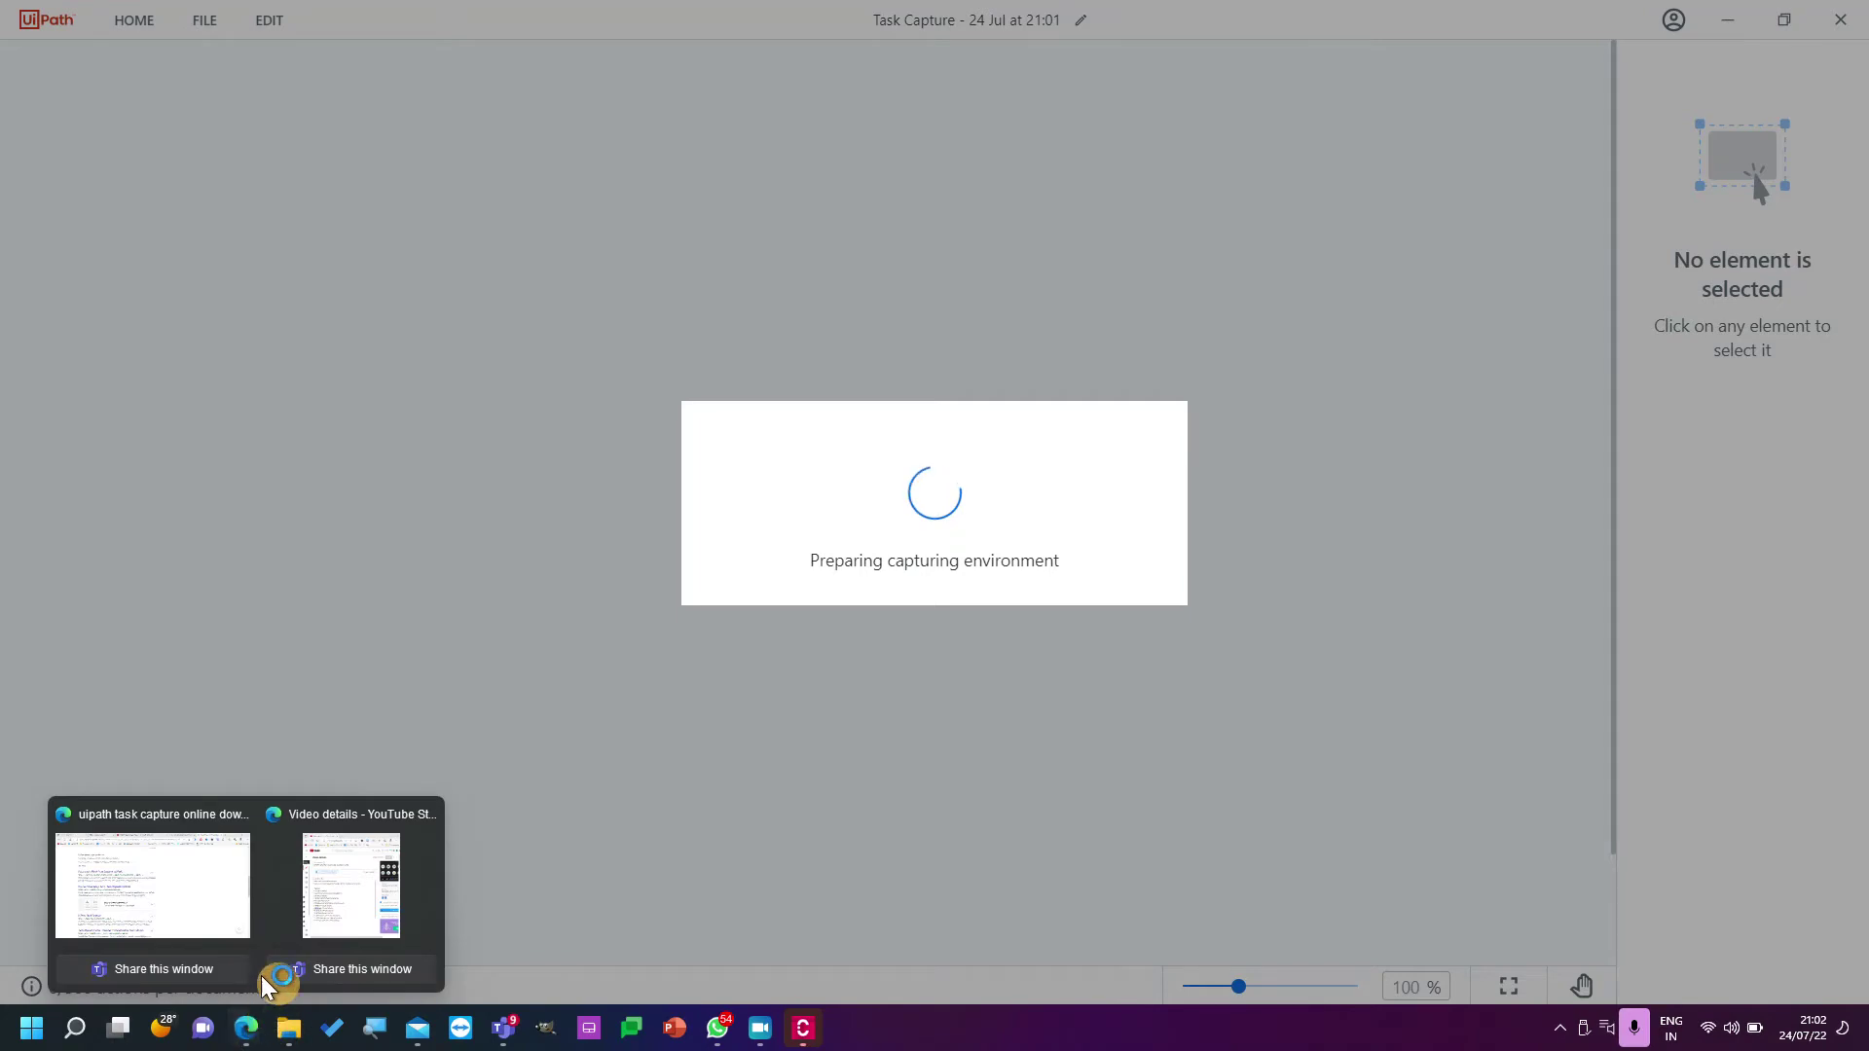
mouse_move(350, 906)
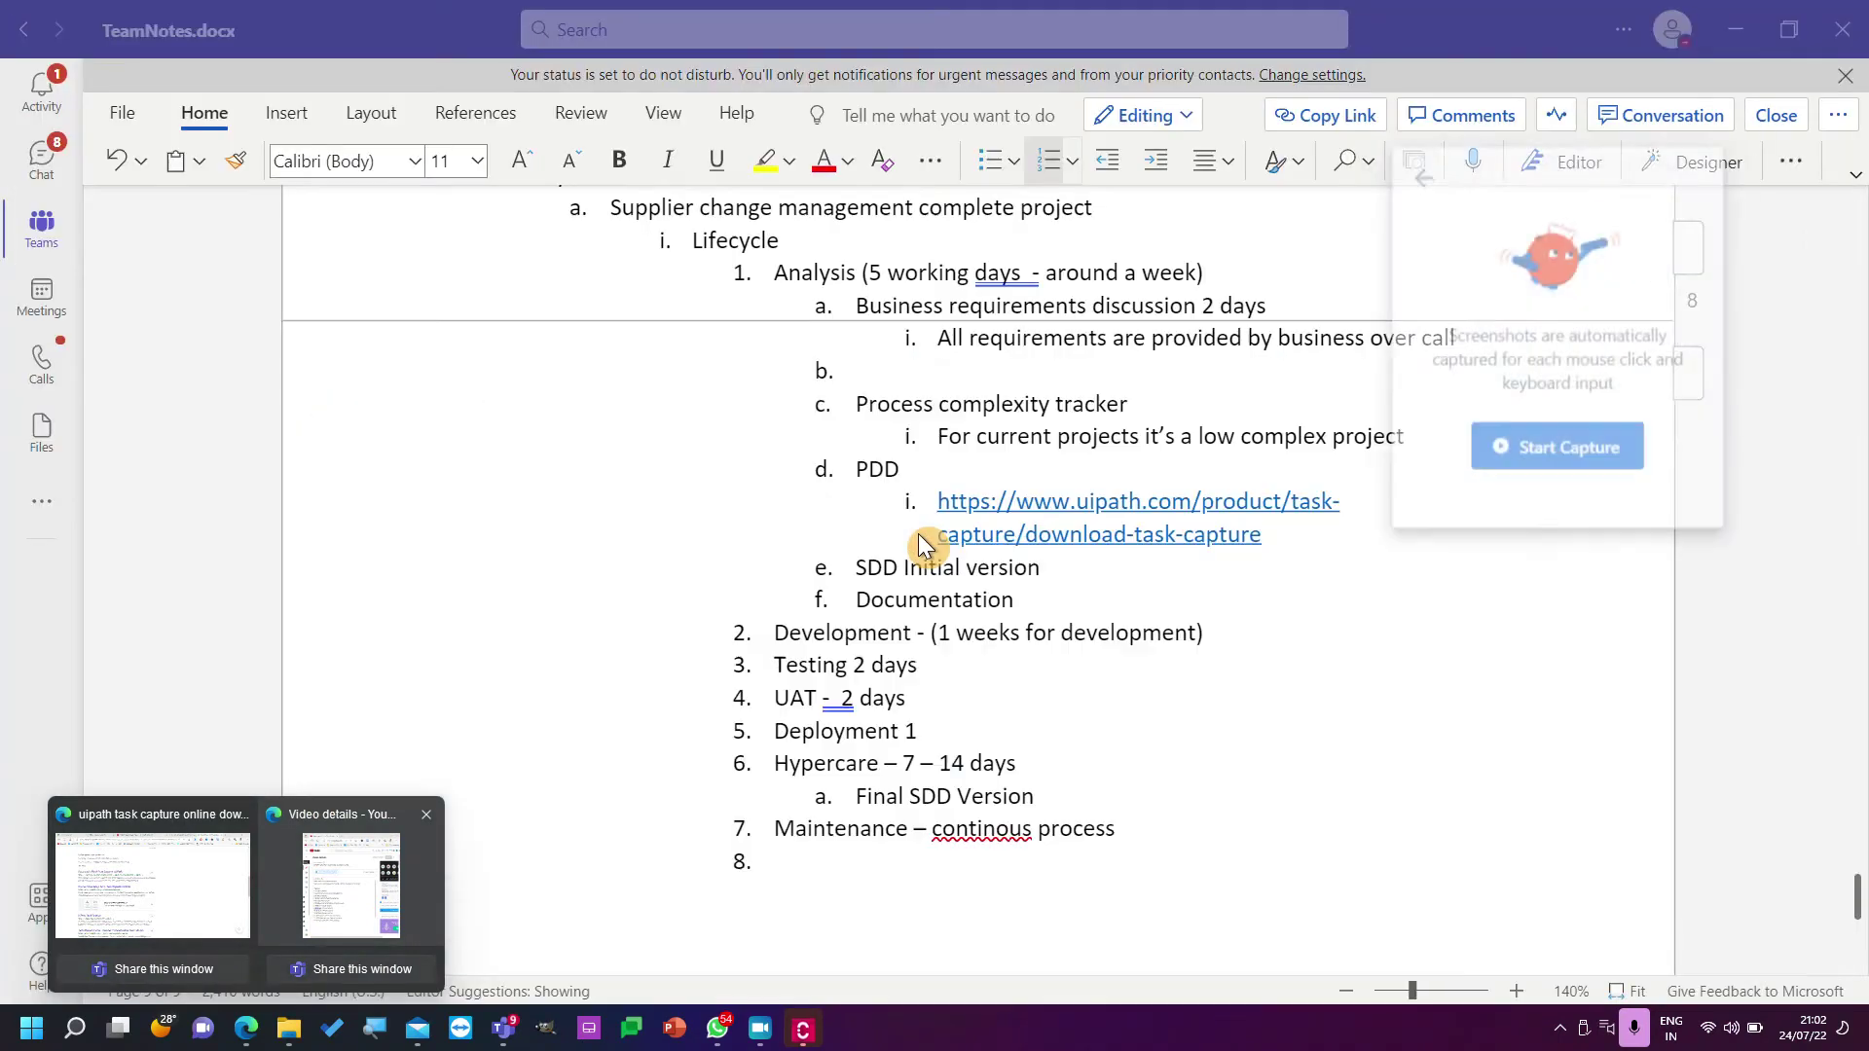
click(1421, 175)
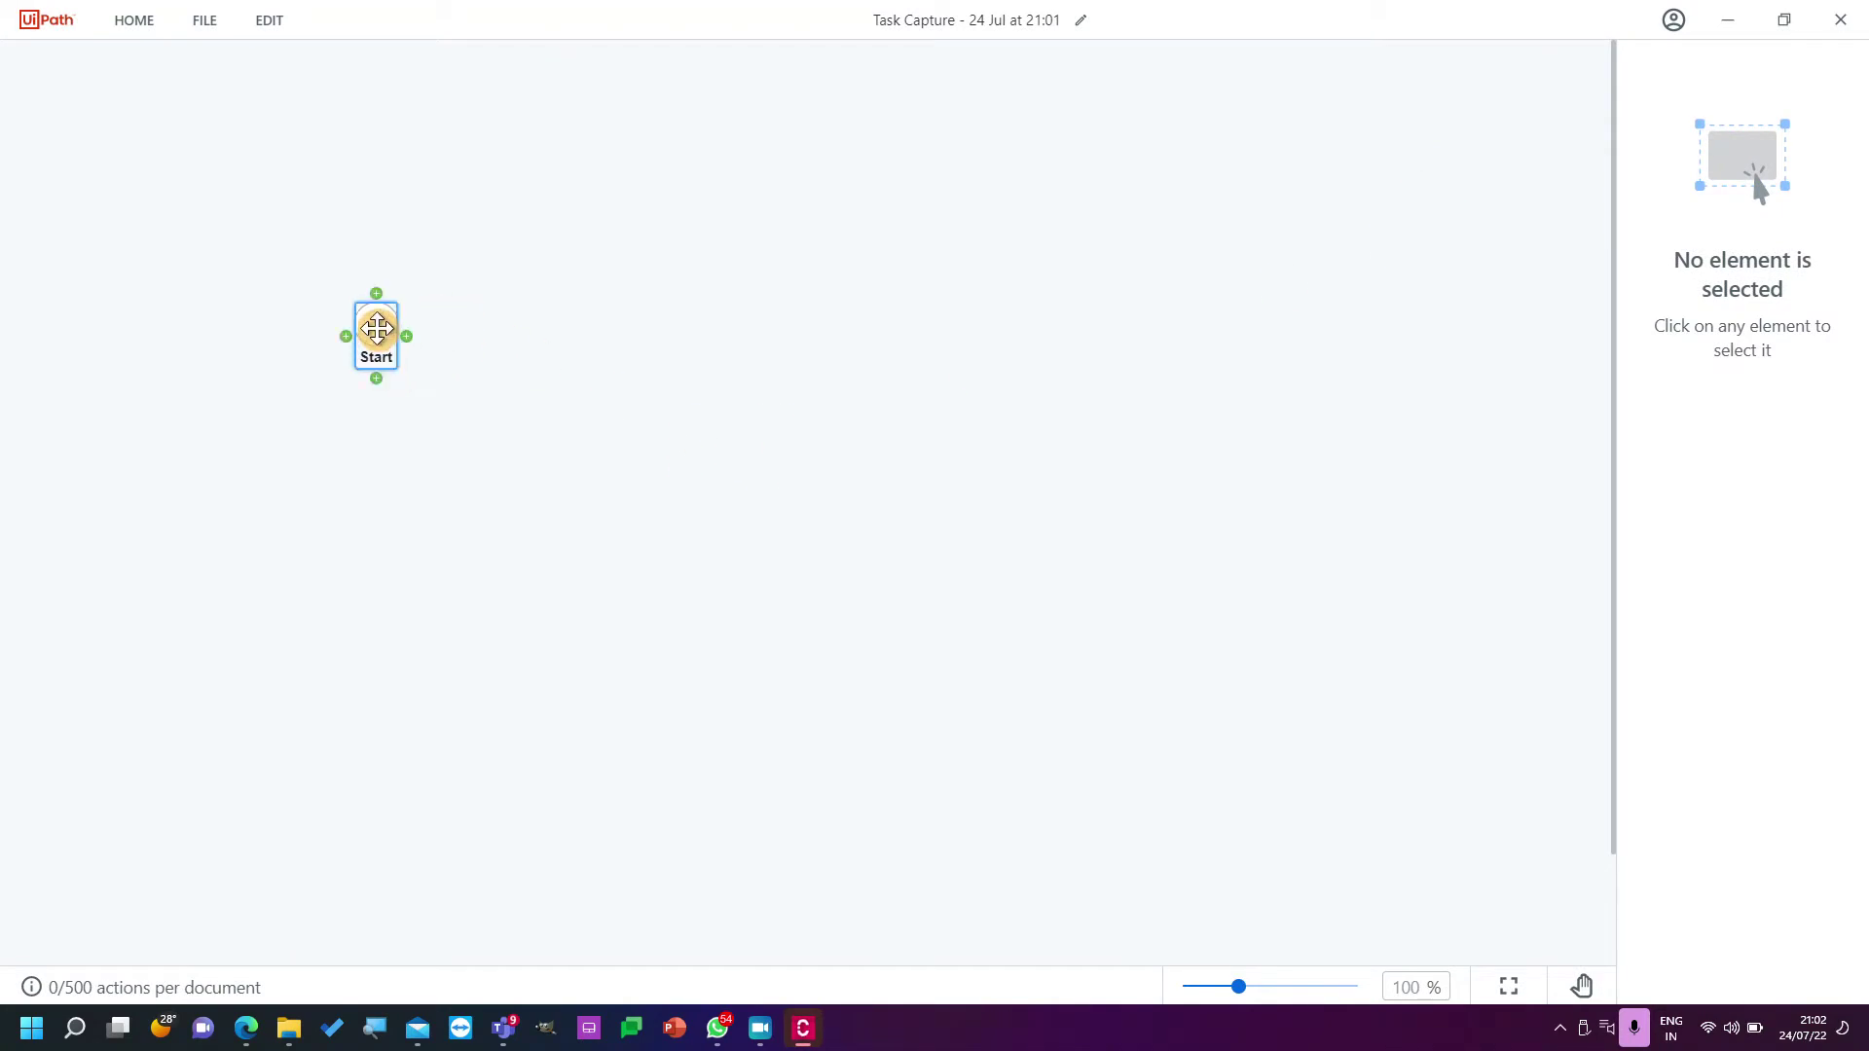
Add a sequence after the Start node and name it "Read Input Excel".
mouse_move(408, 346)
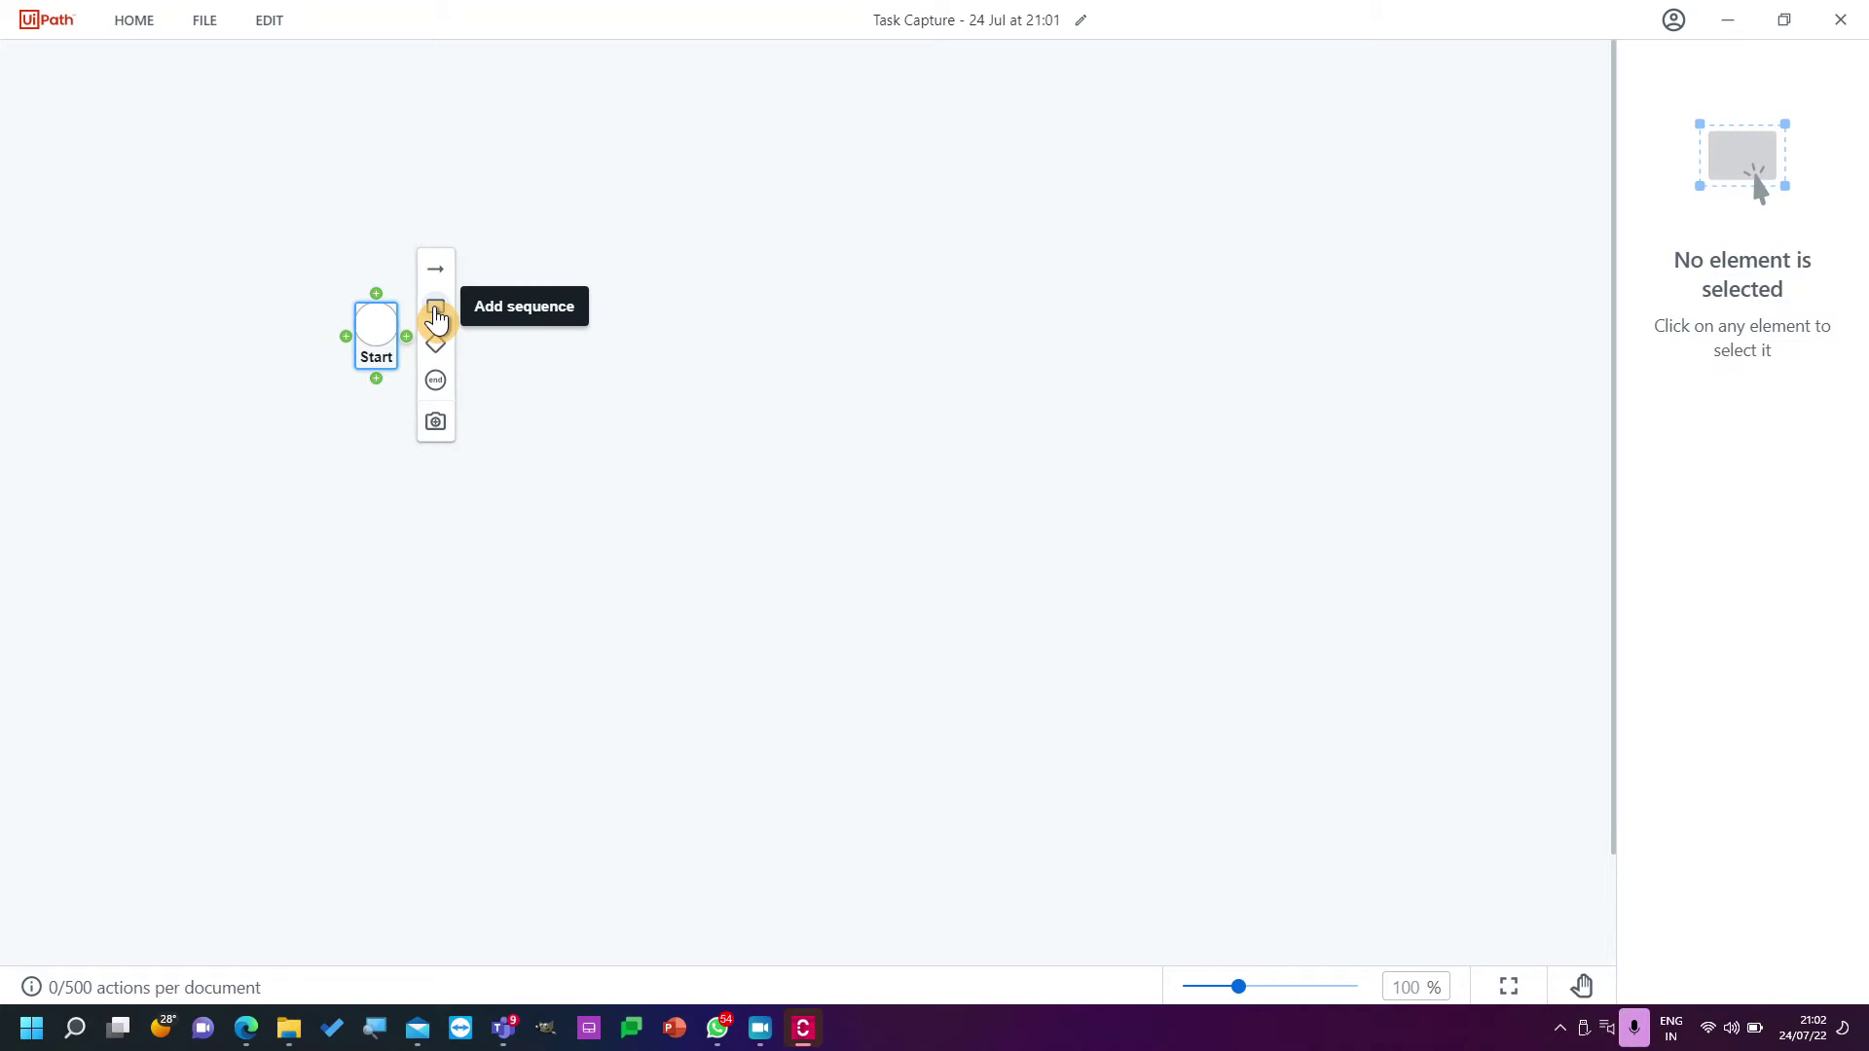
click(435, 310)
click(617, 336)
double_click(617, 335)
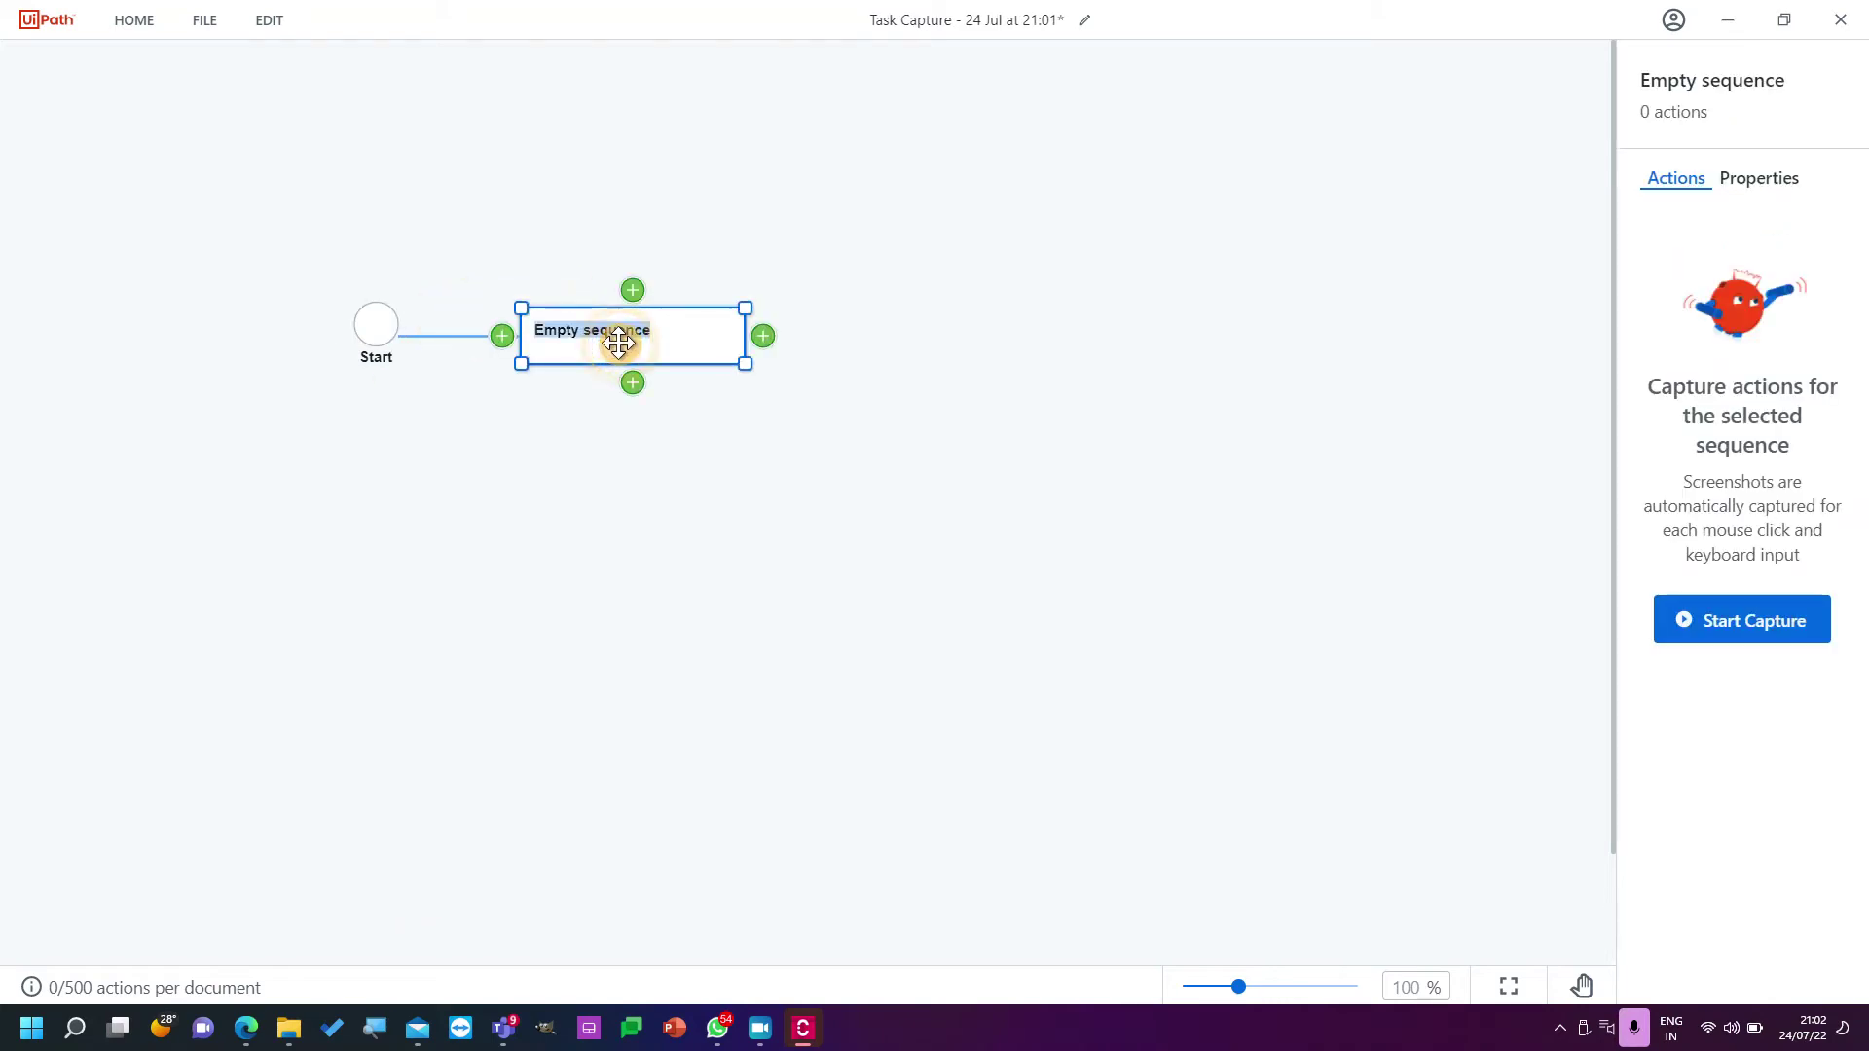
text(ea)
key(BackSpace)
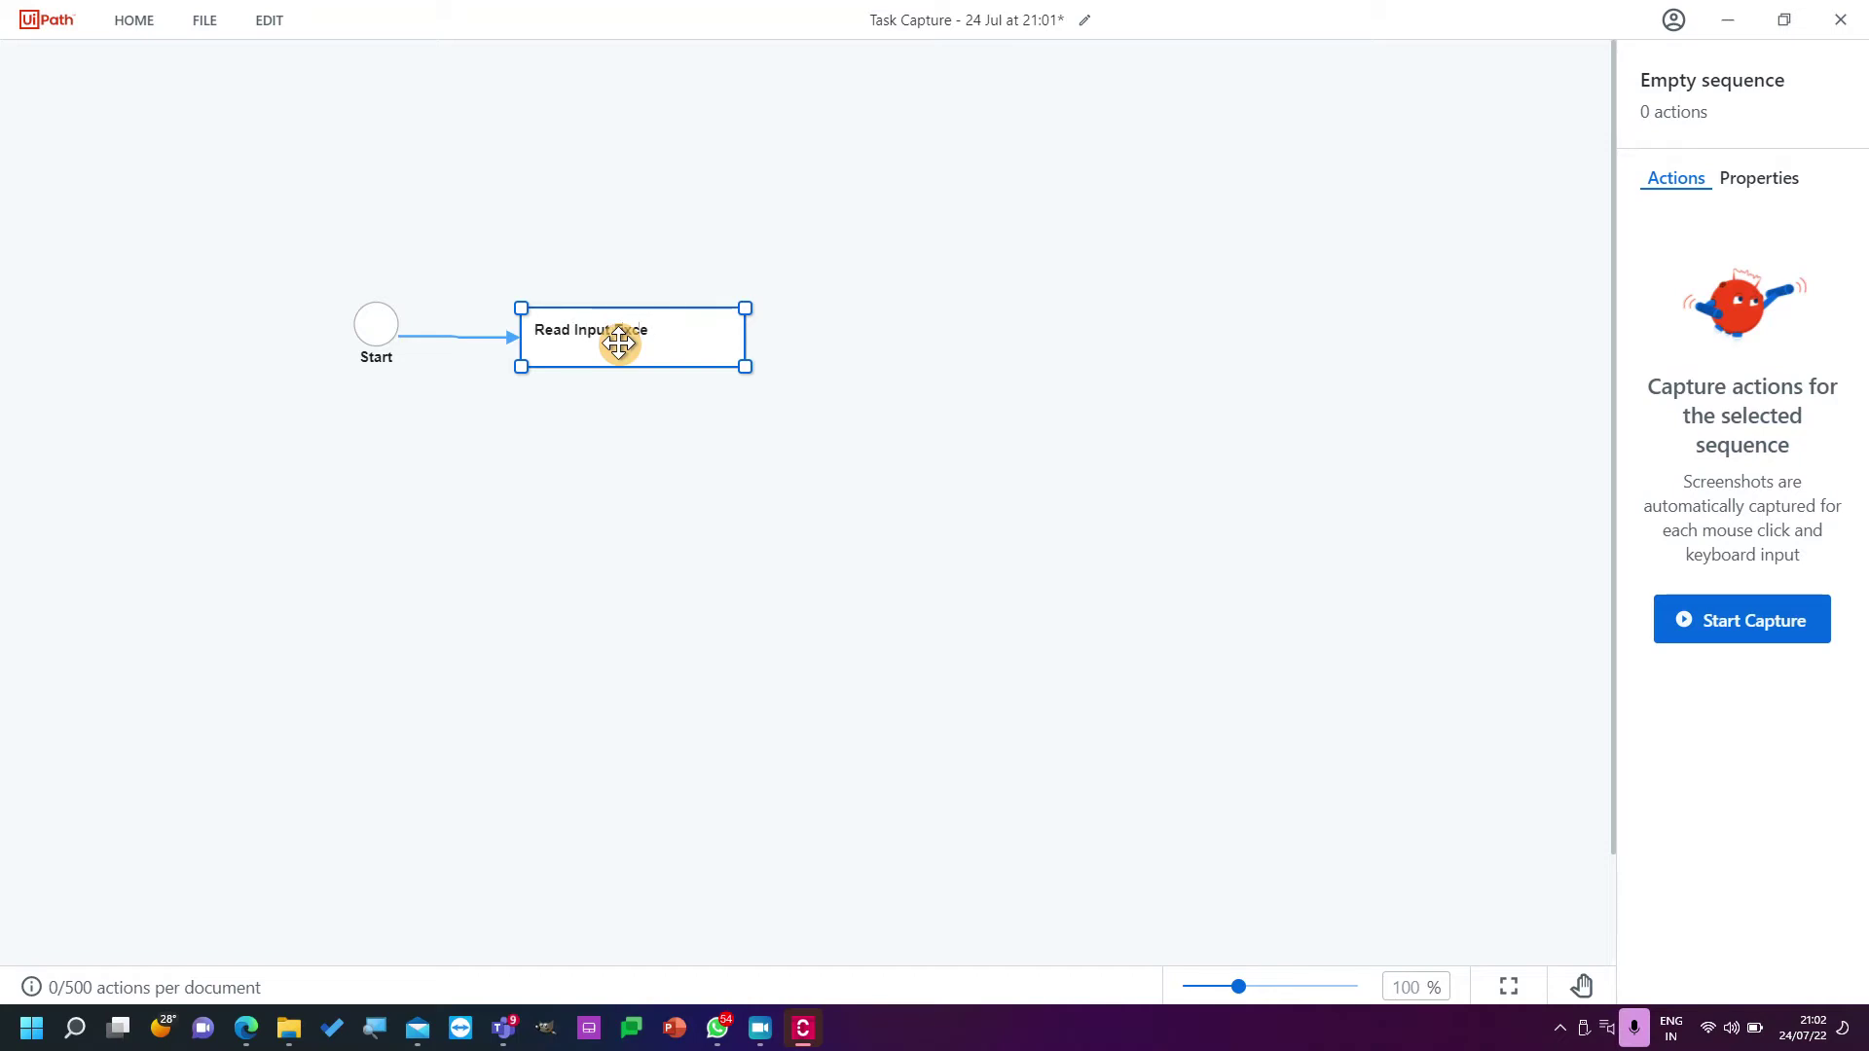
click(925, 393)
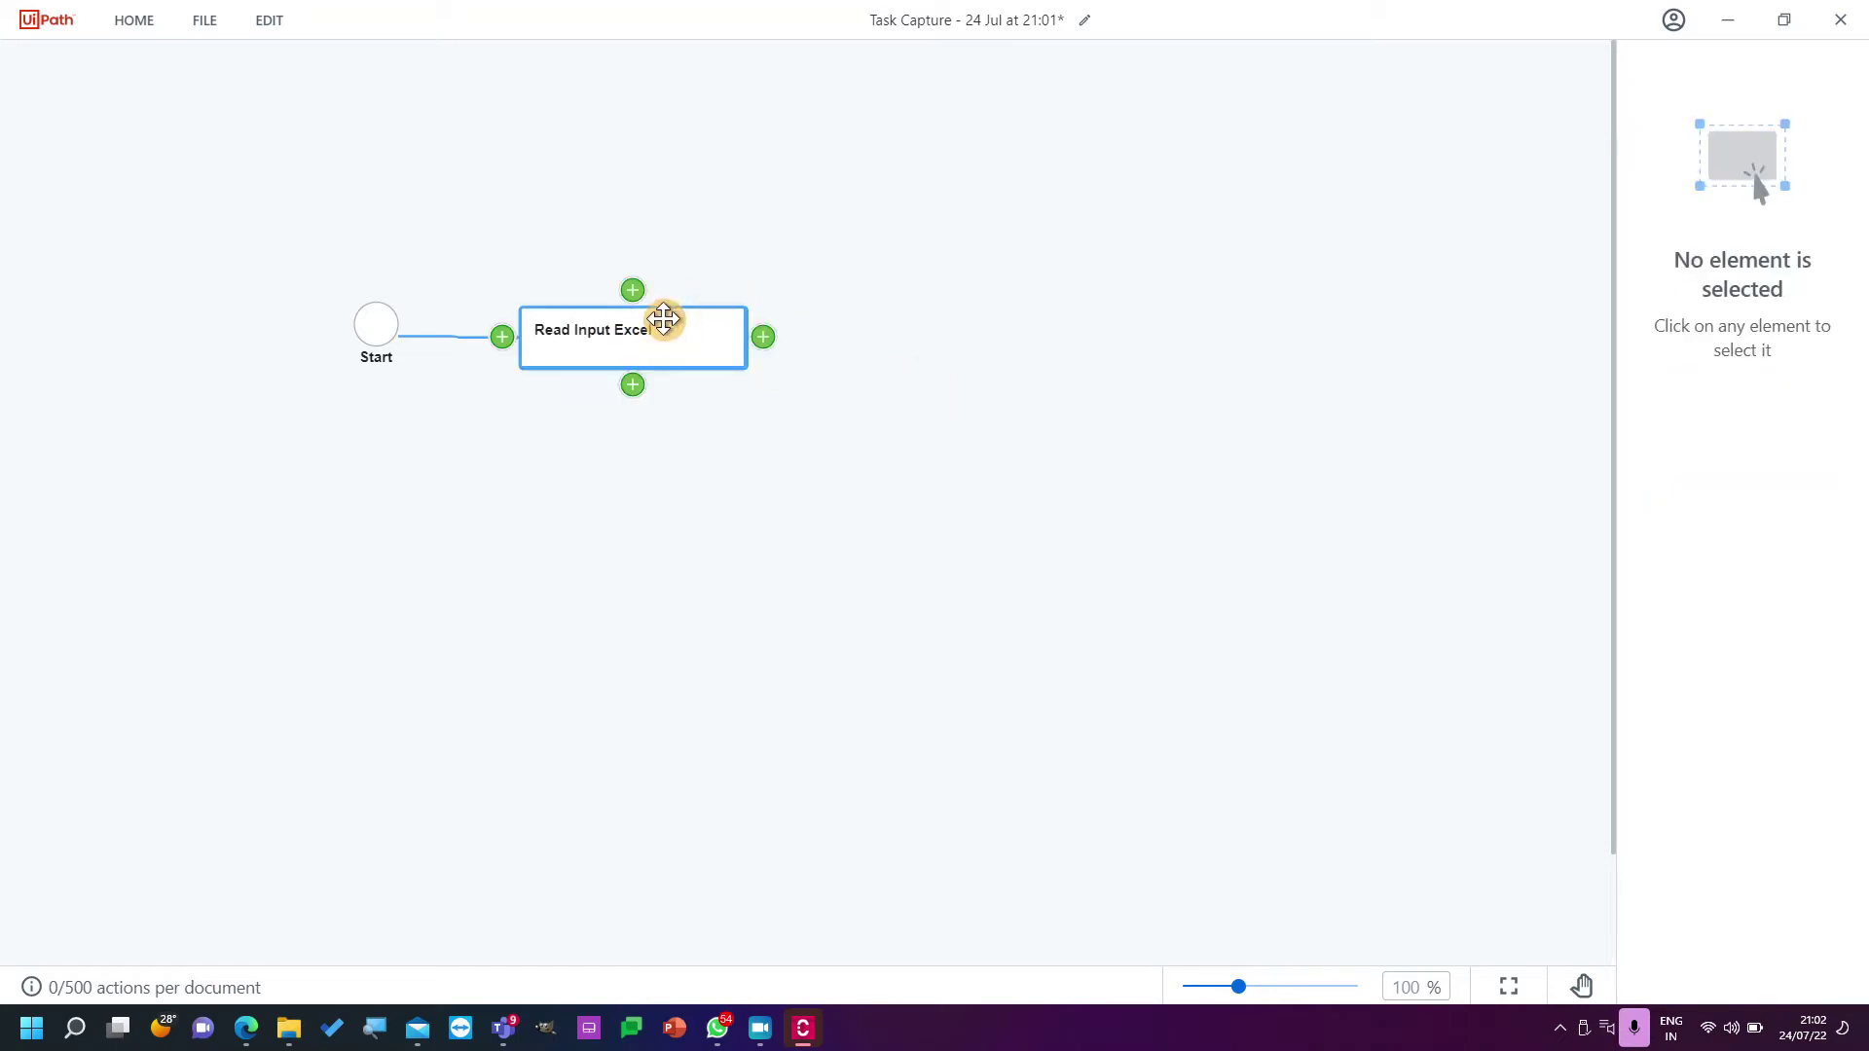
Add a decision after the "Read Input Excel" sequence and name it "If Data exists".
mouse_move(762, 337)
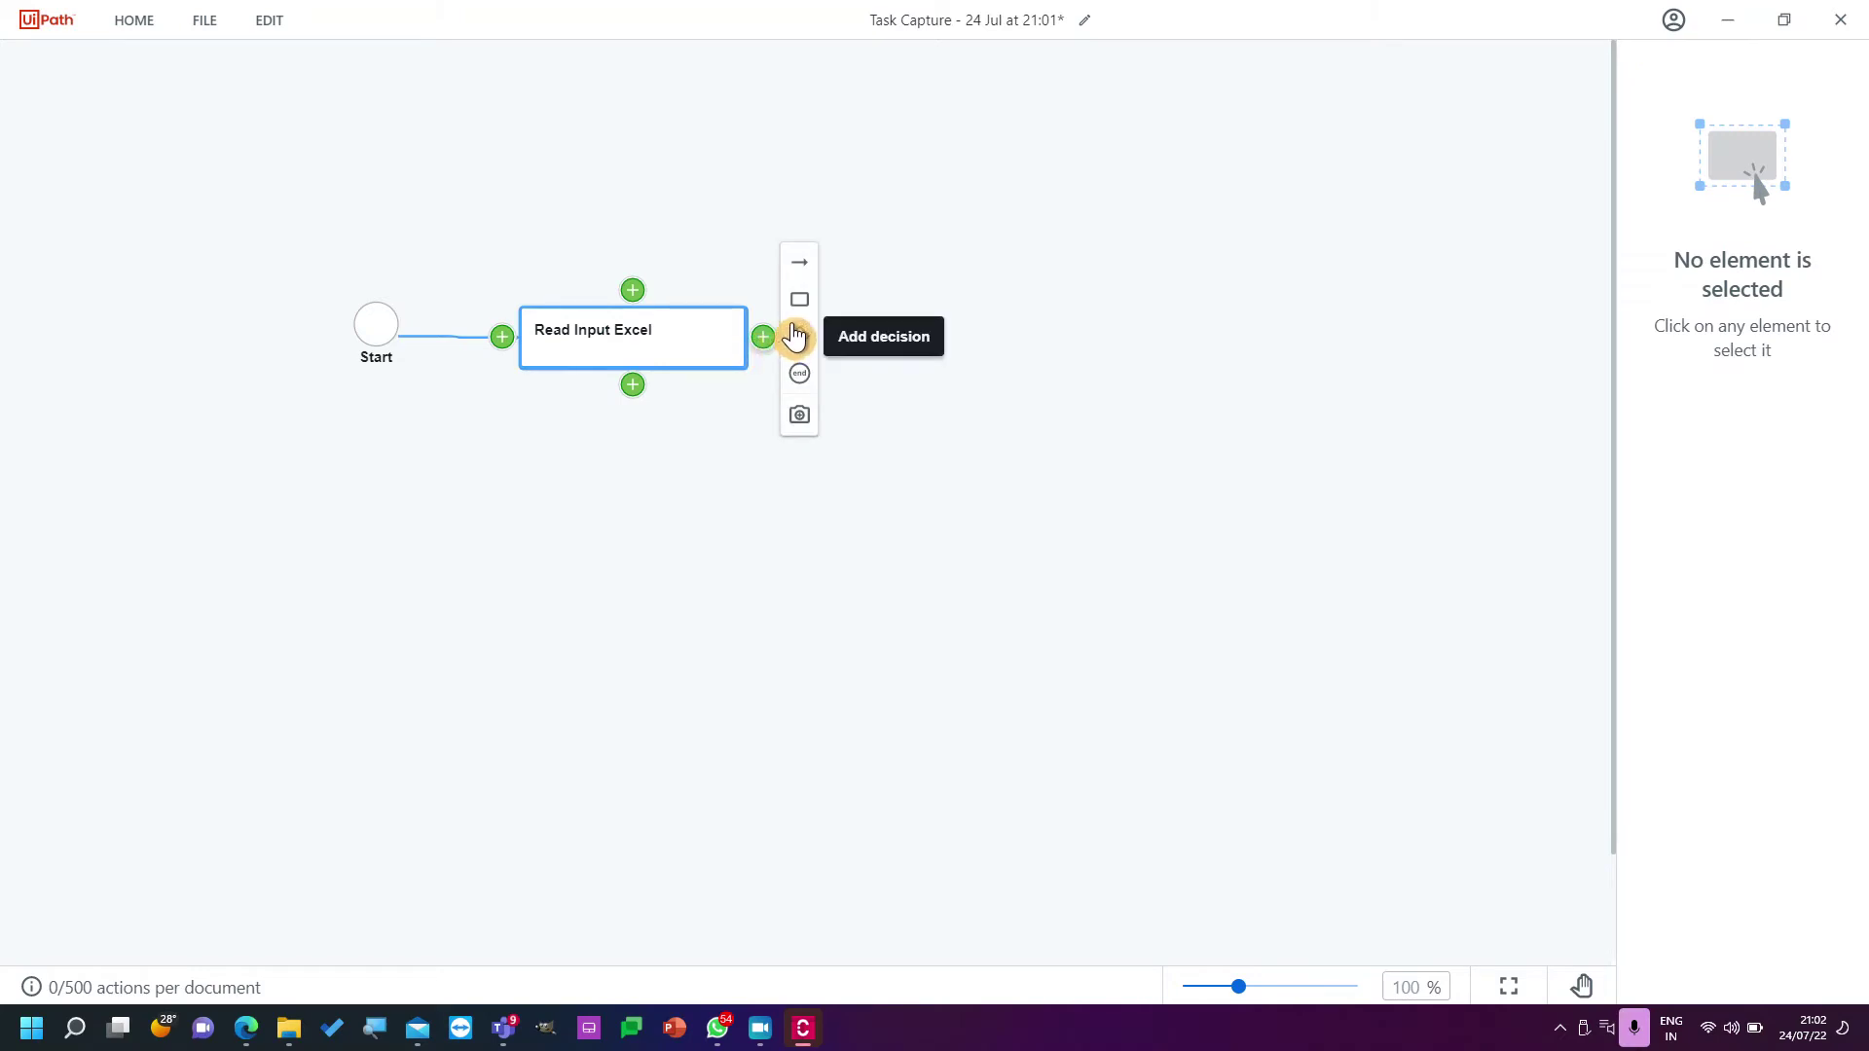
click(799, 337)
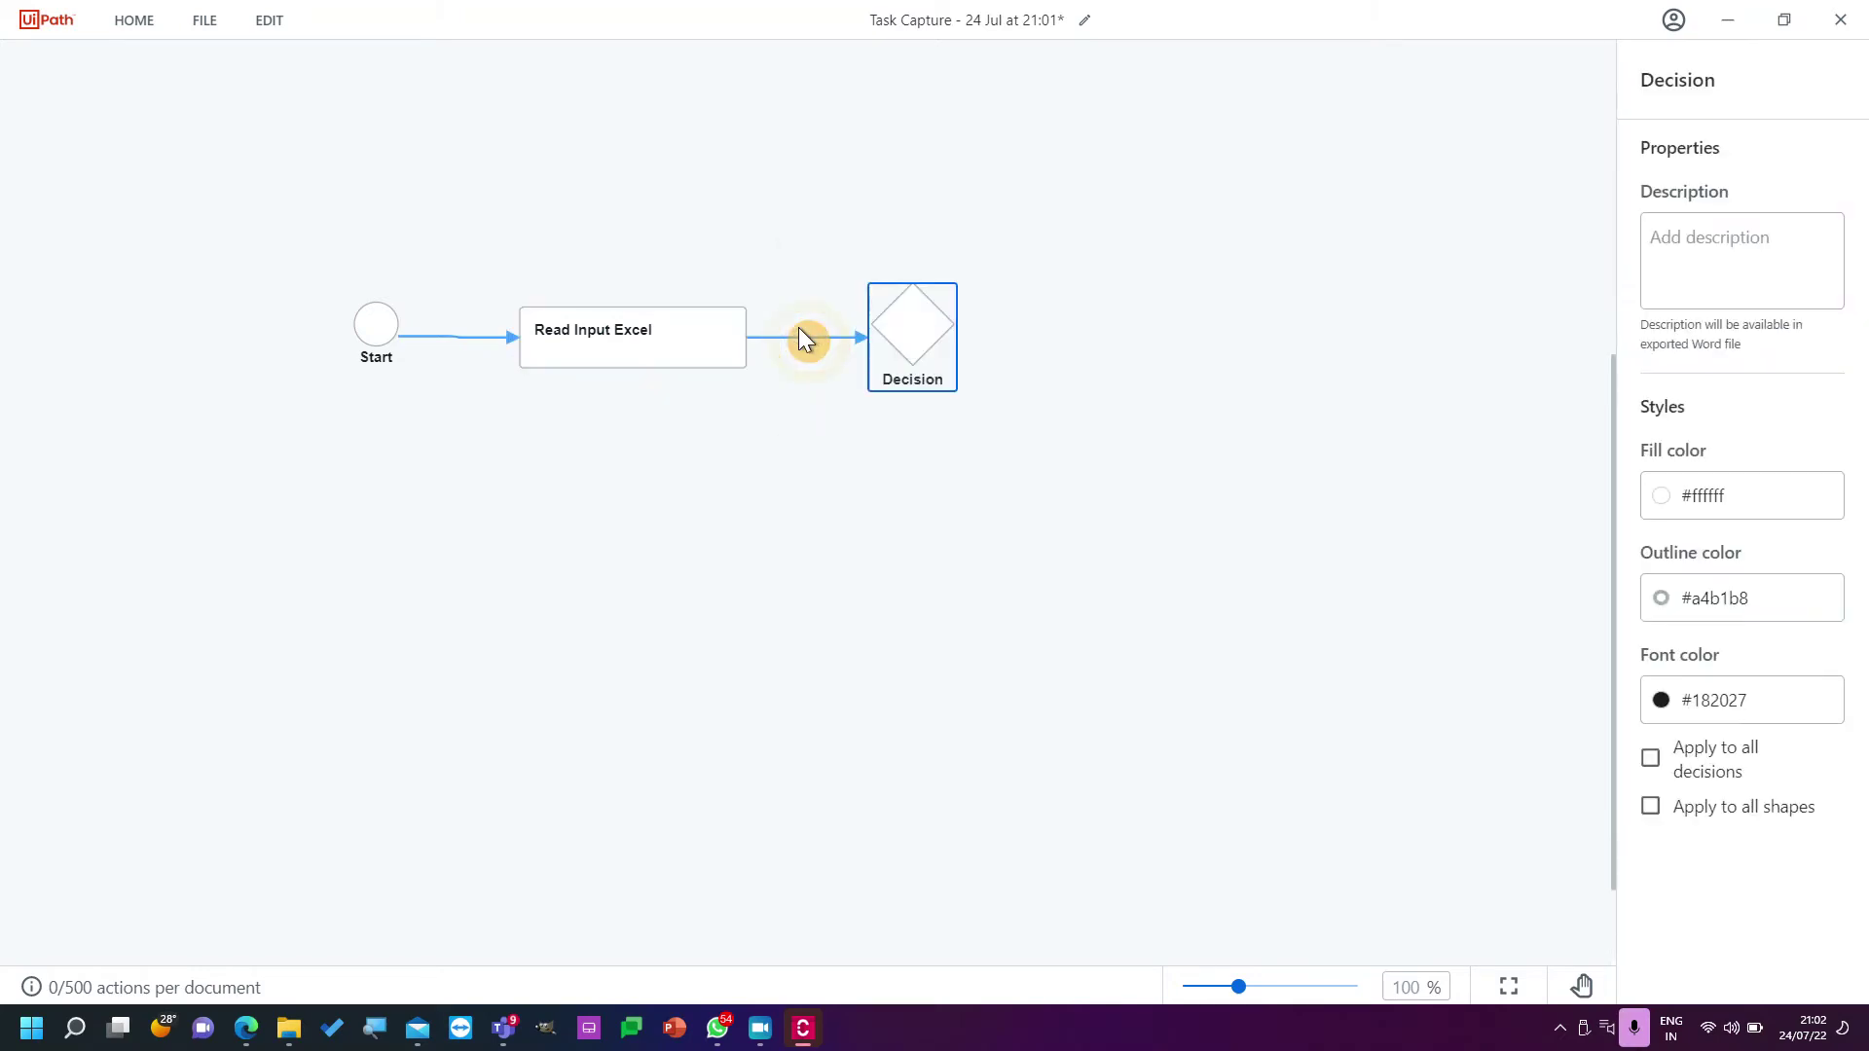
double_click(915, 325)
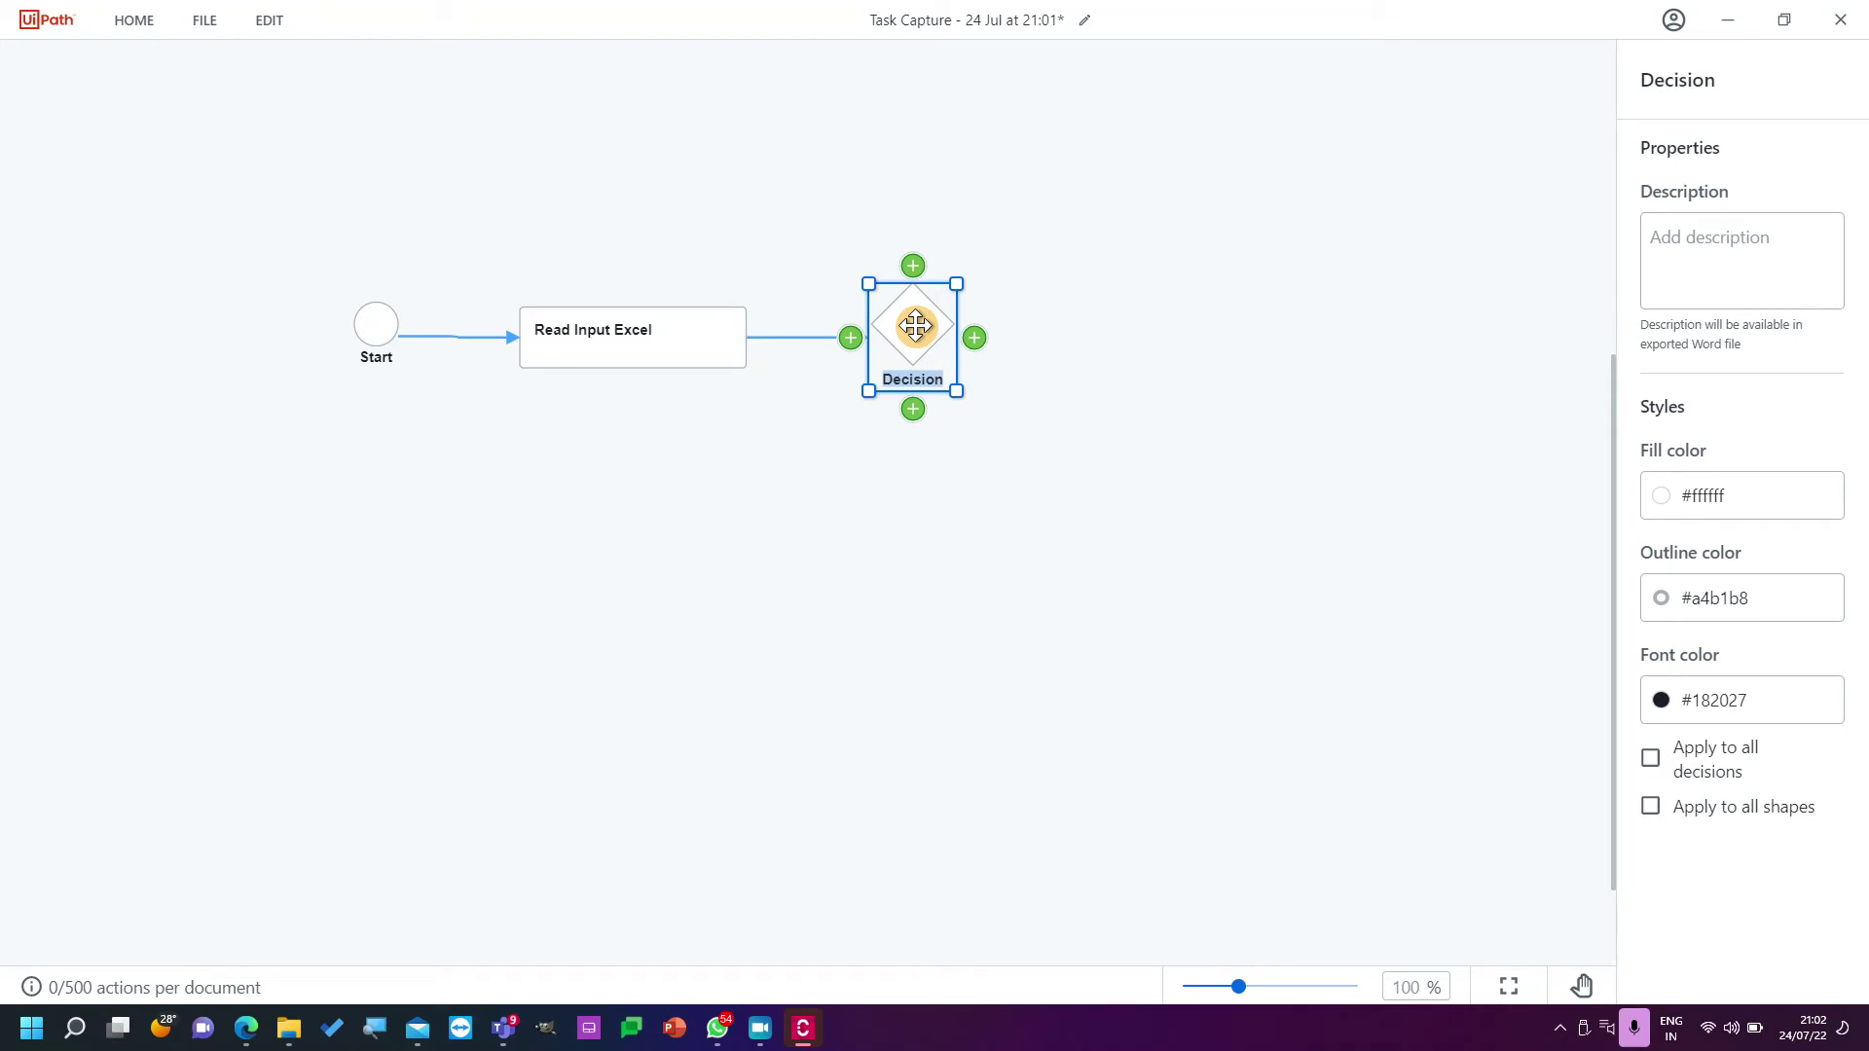
text(if Data exists)
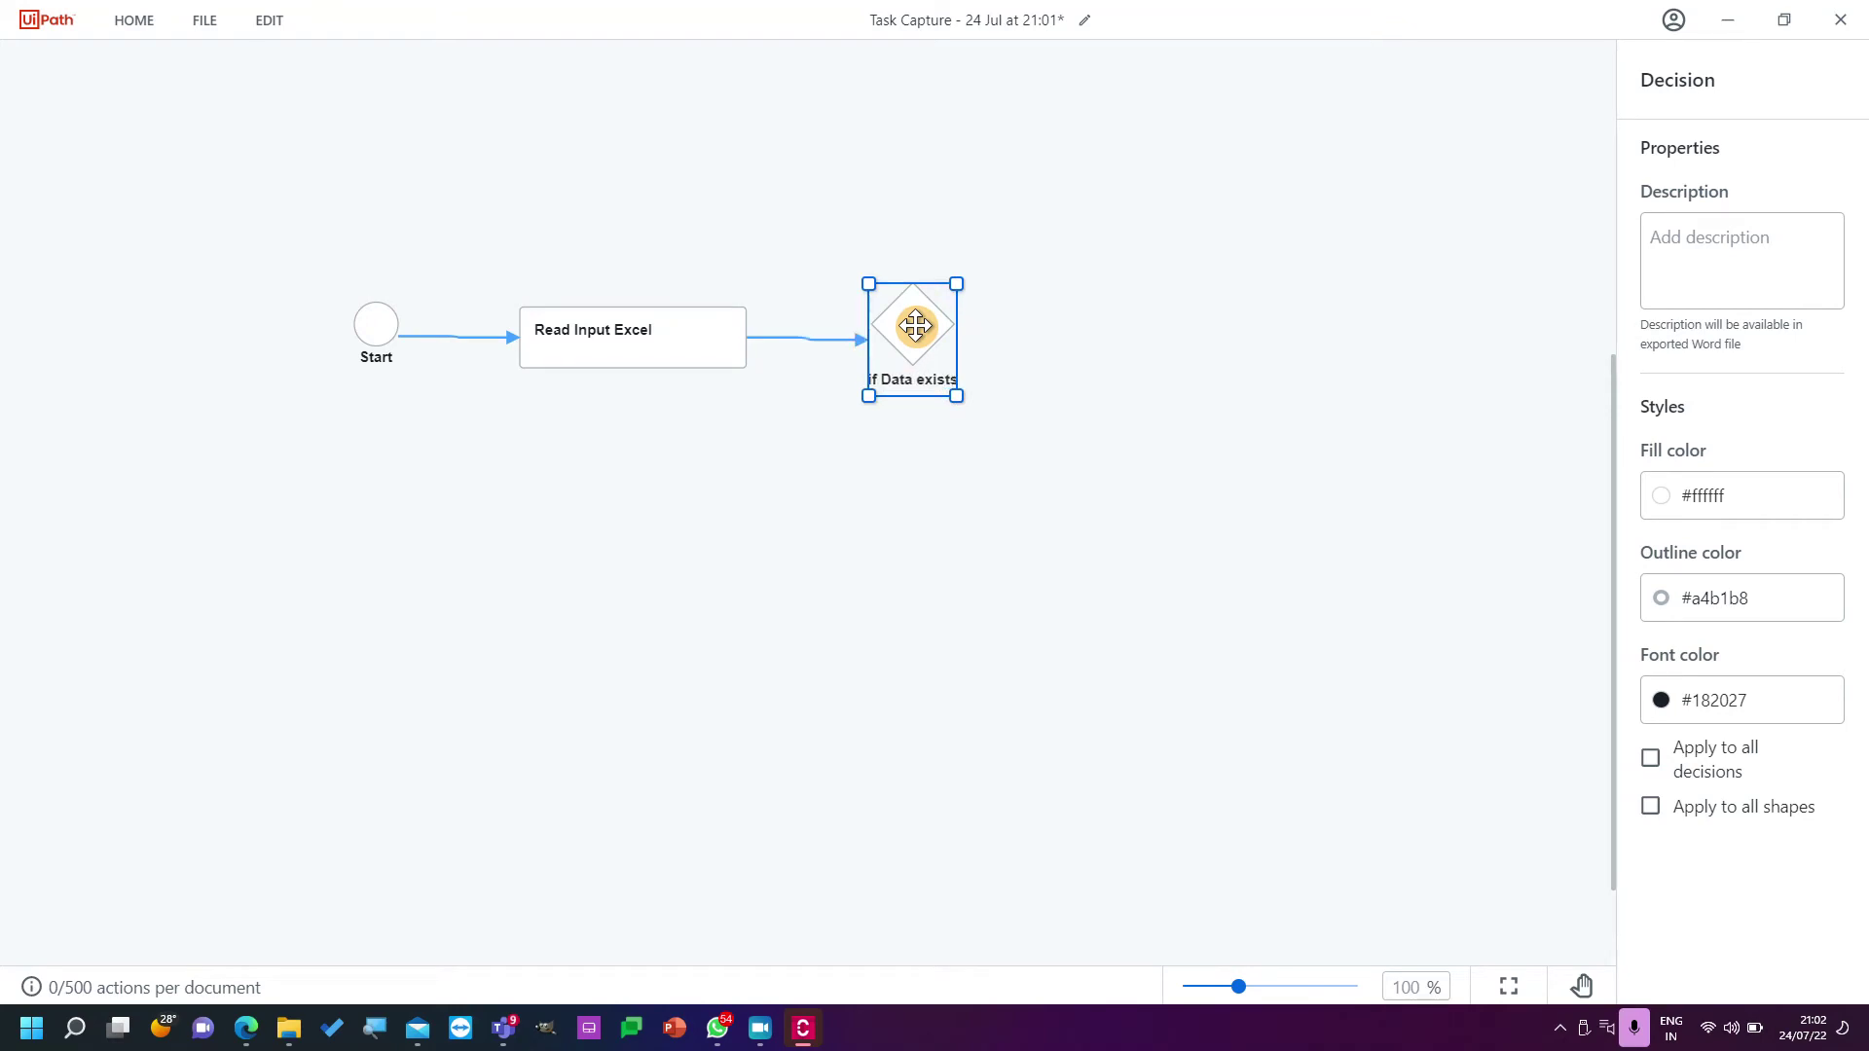
Add a sequence below the "if Data exists" decision and name it "Create new item in the tool".
click(949, 530)
mouse_move(910, 428)
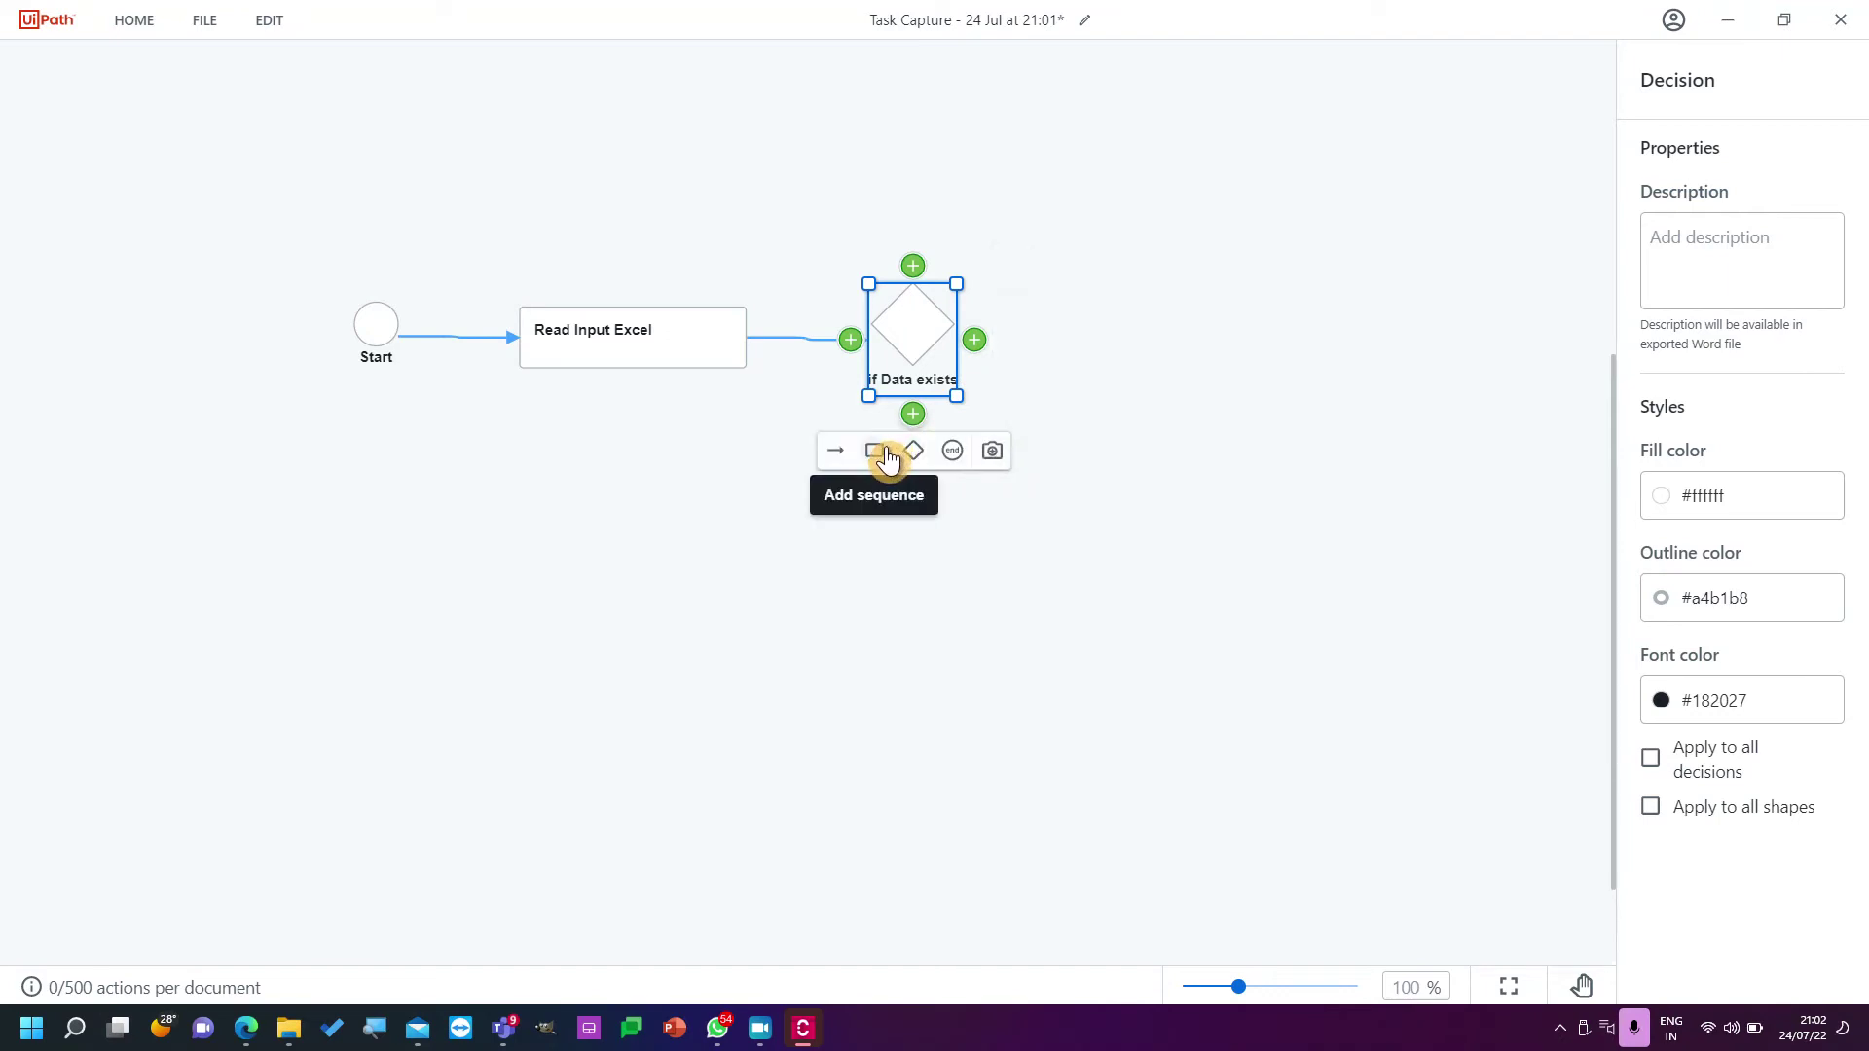
click(876, 456)
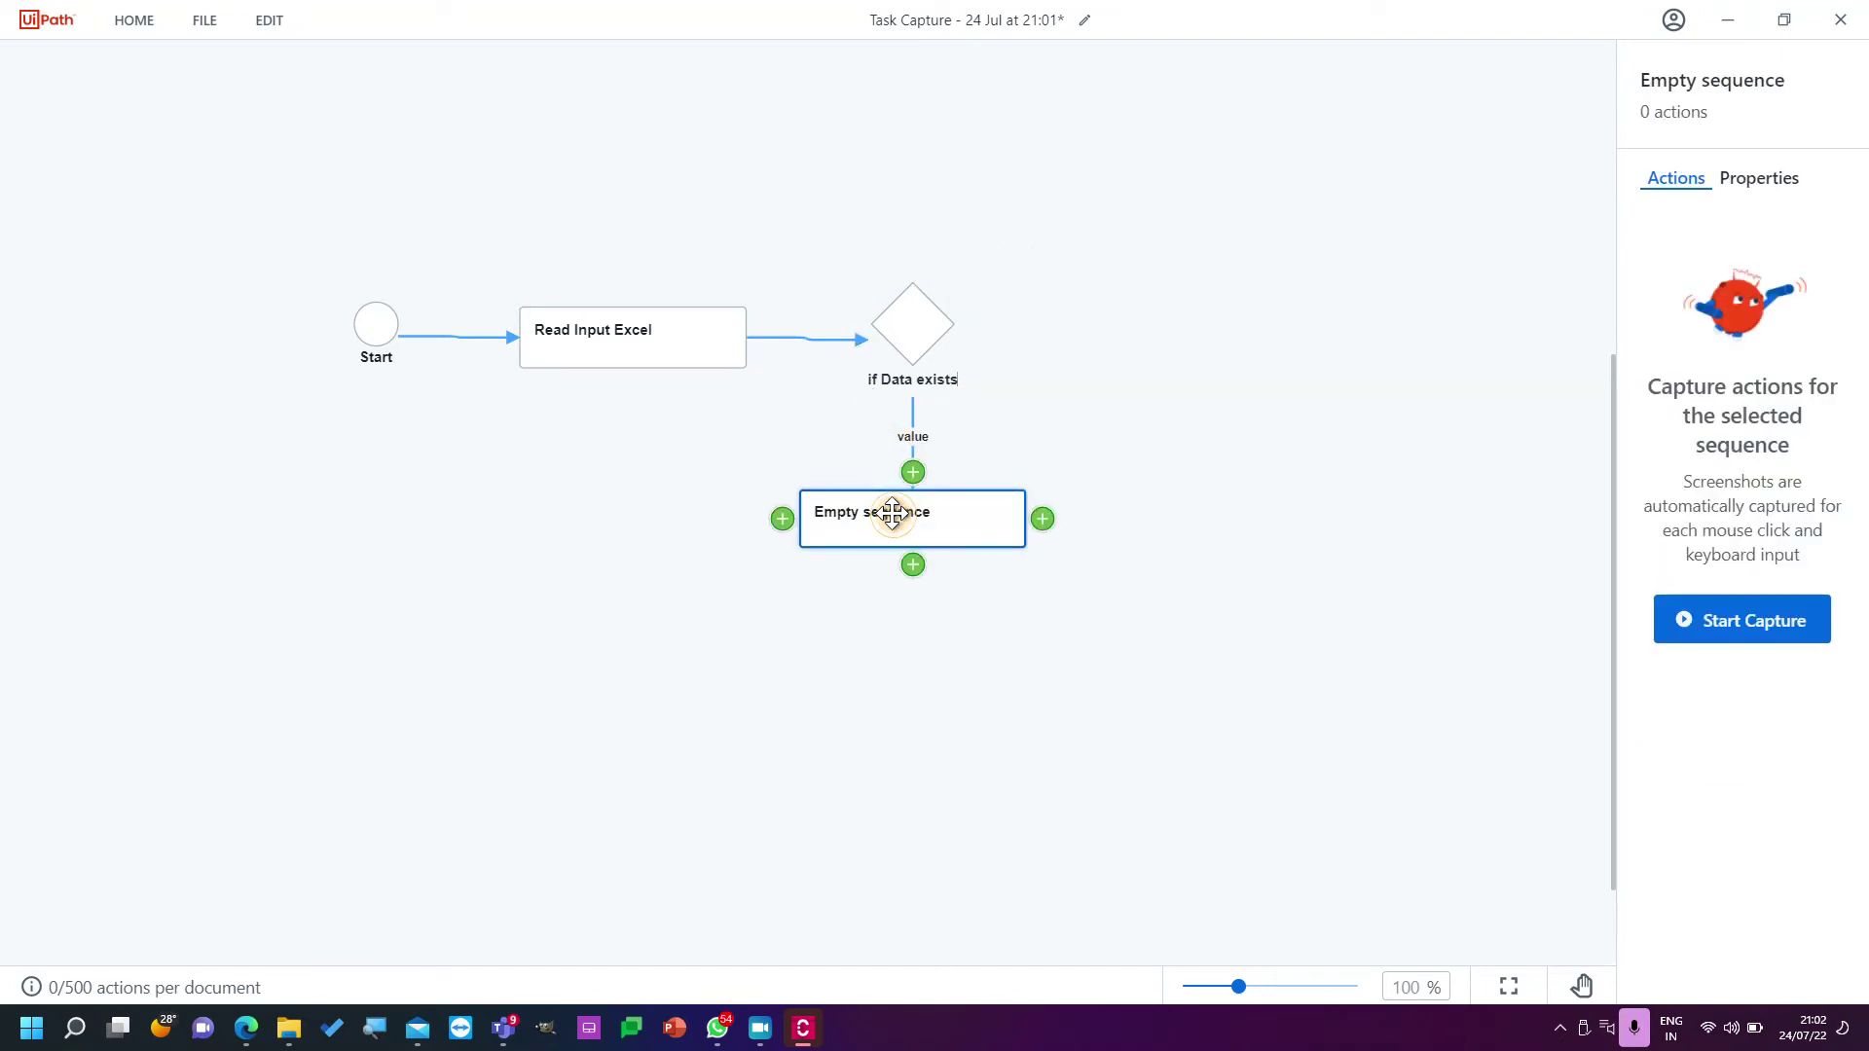
double_click(896, 516)
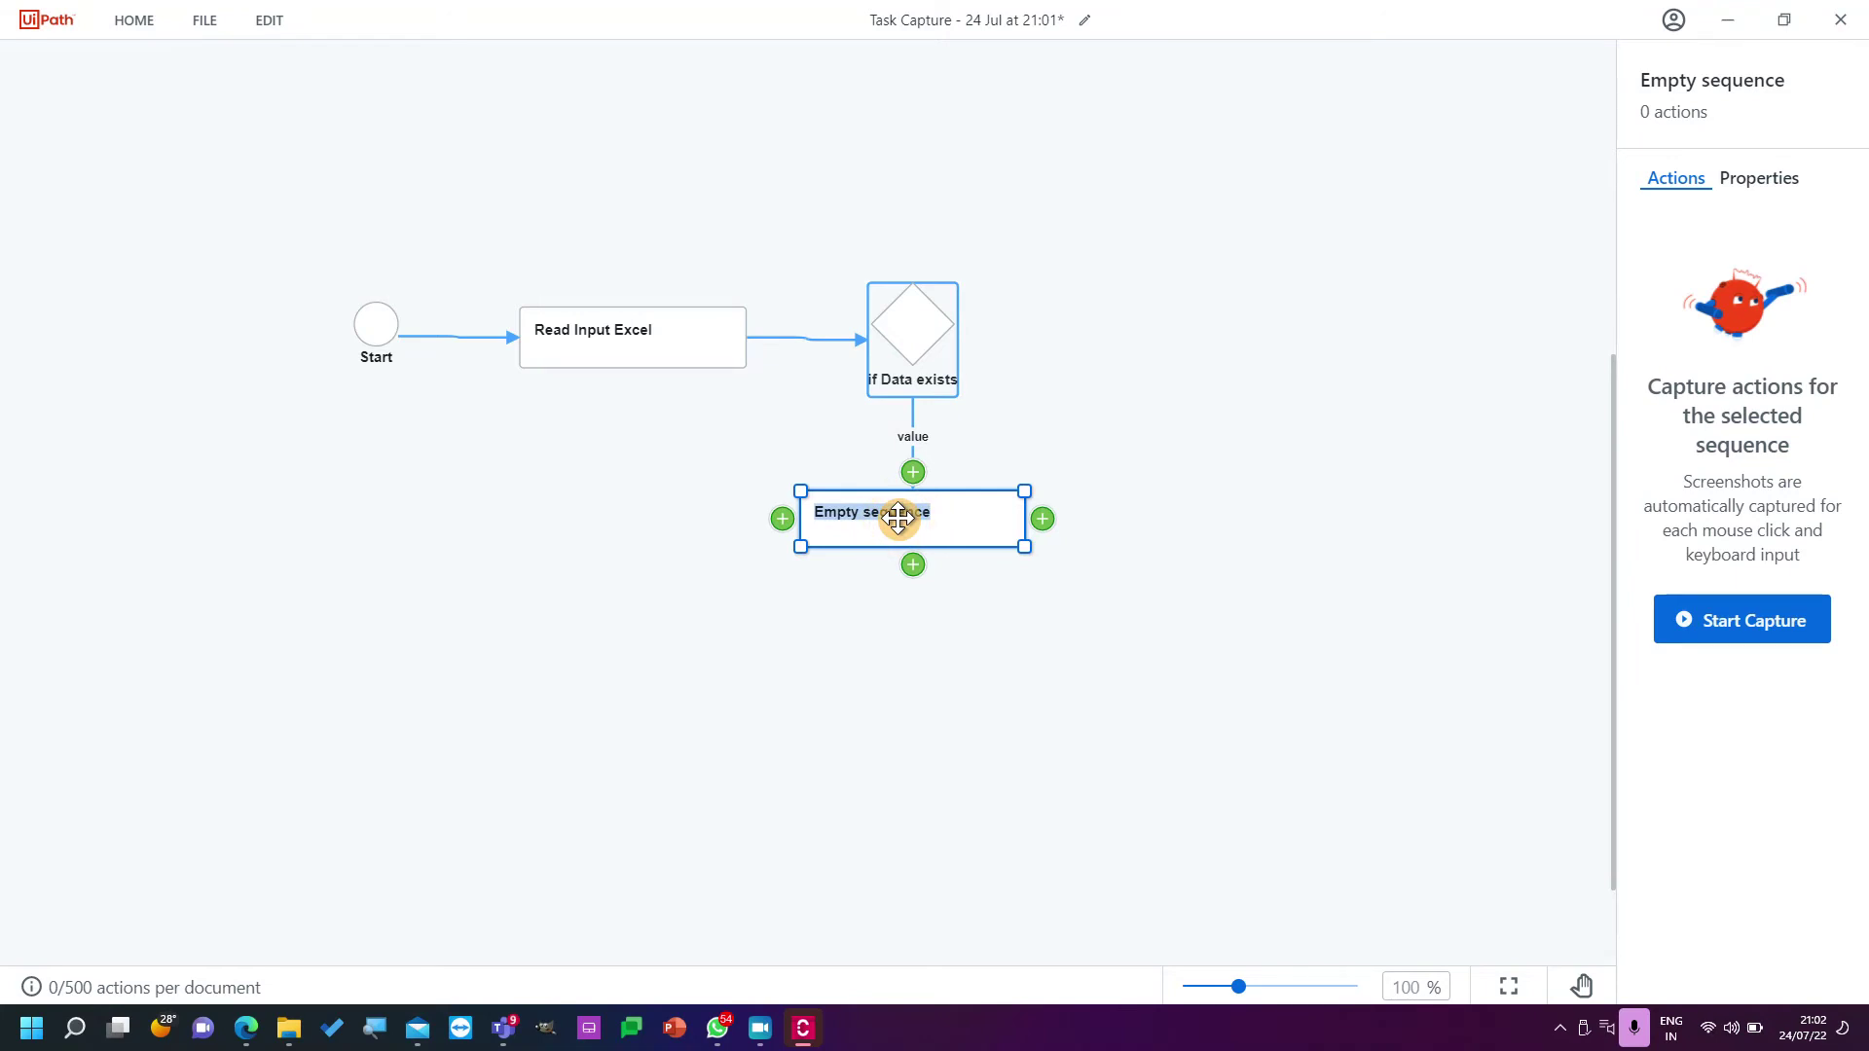
text(Update)
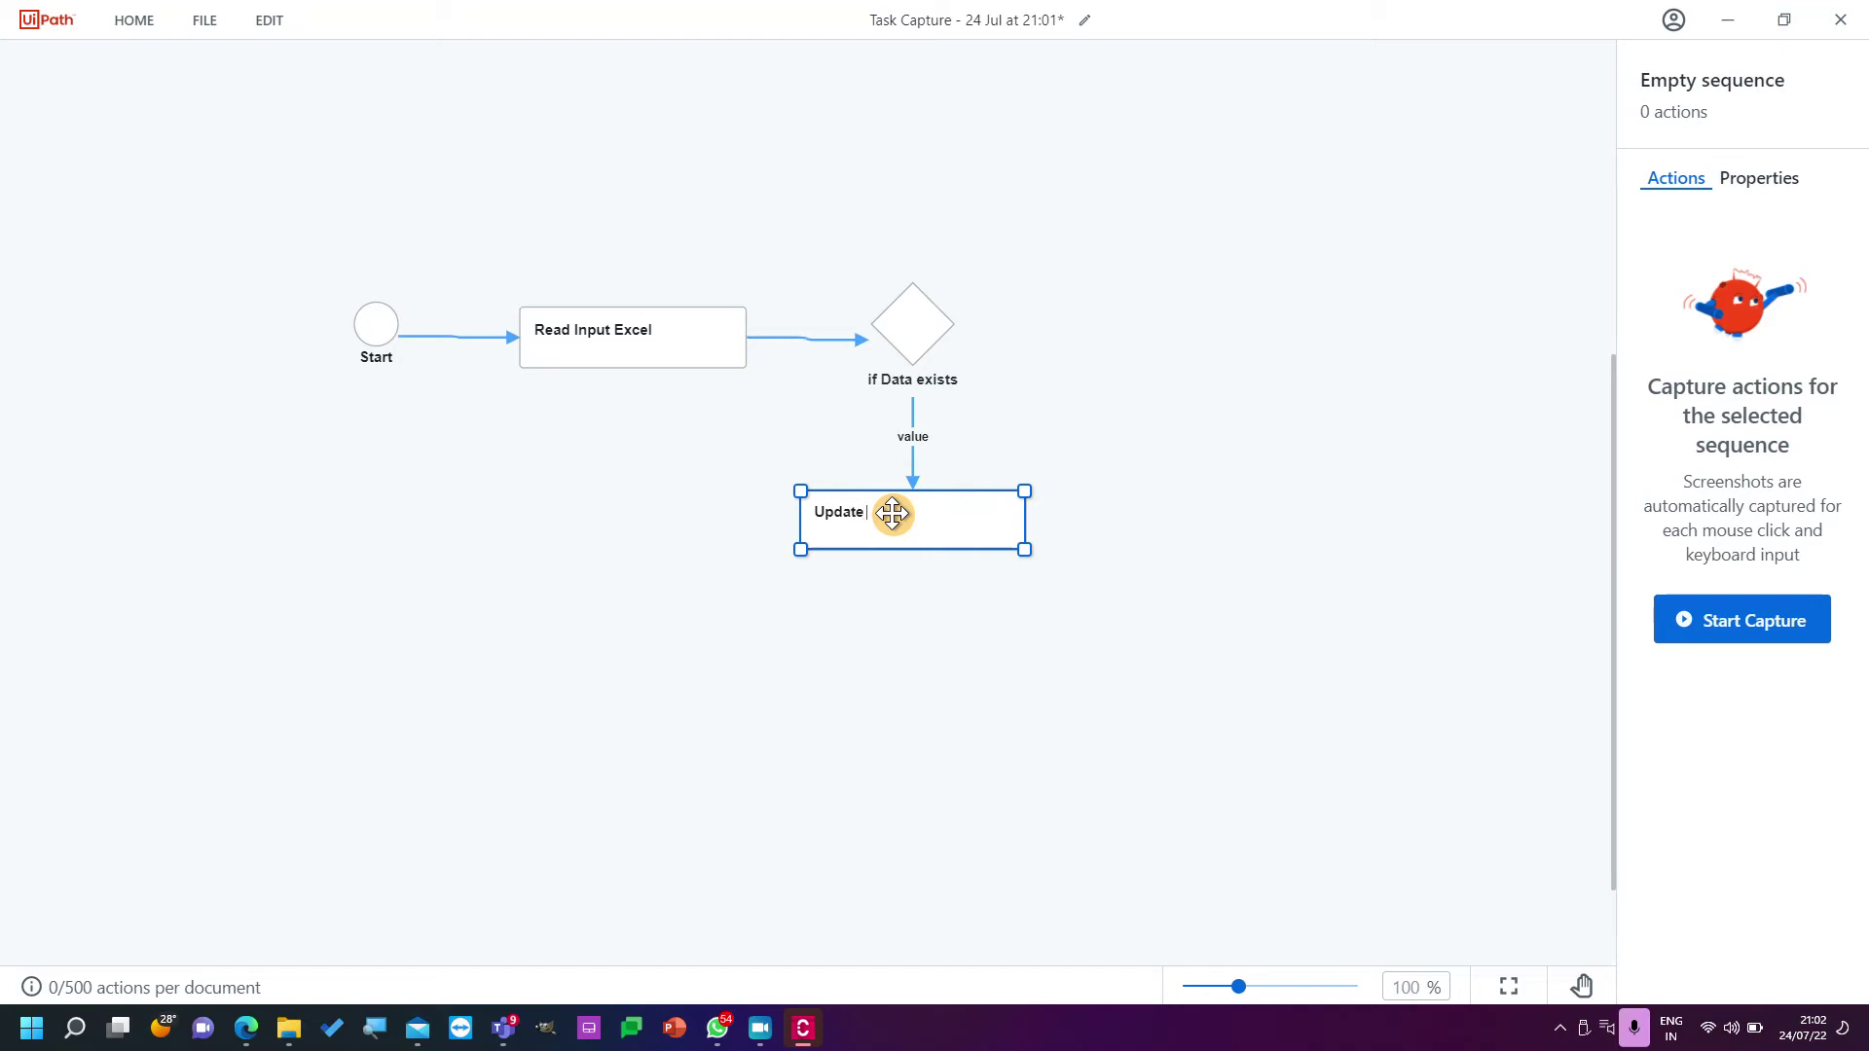
key(BackSpace)
key(BackSpace)
text(Create new item in)
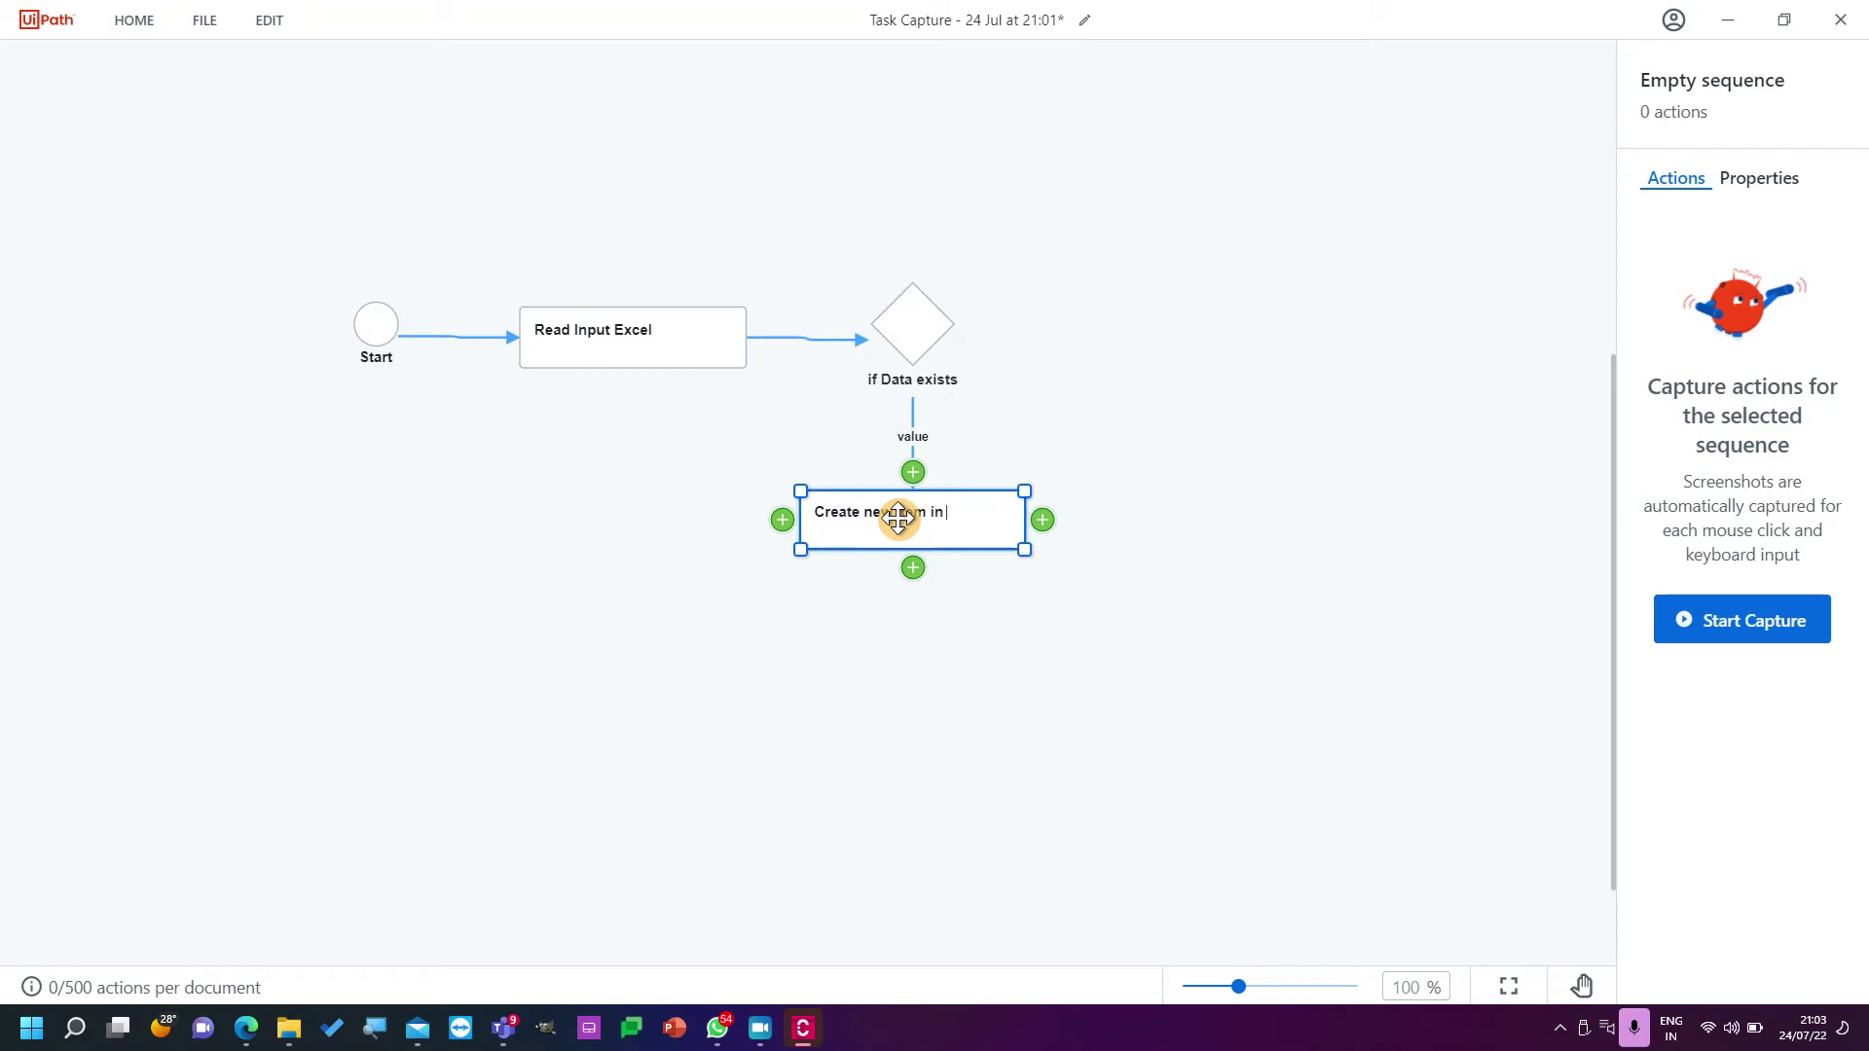
text(the tool)
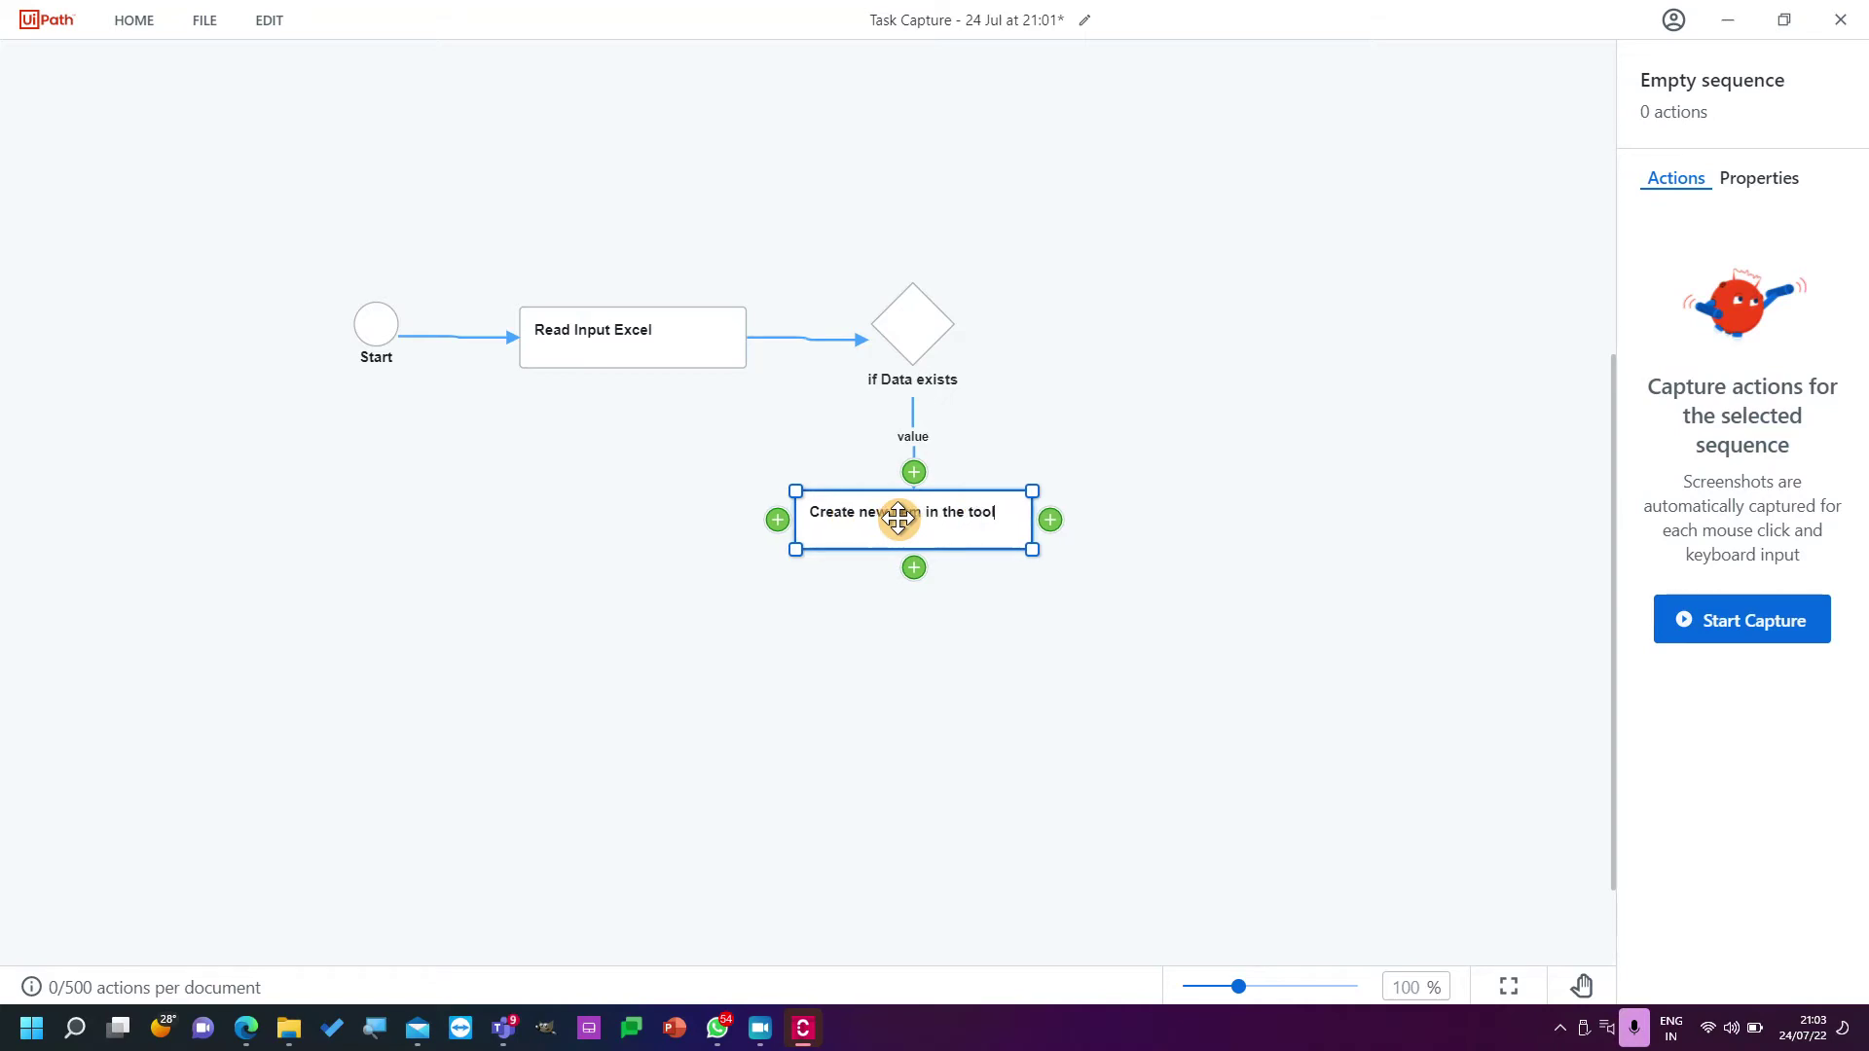
click(1026, 397)
Add a second sequence to the right of the "if Data exists" decision and name it "Send exception no data available to process".
mouse_move(973, 338)
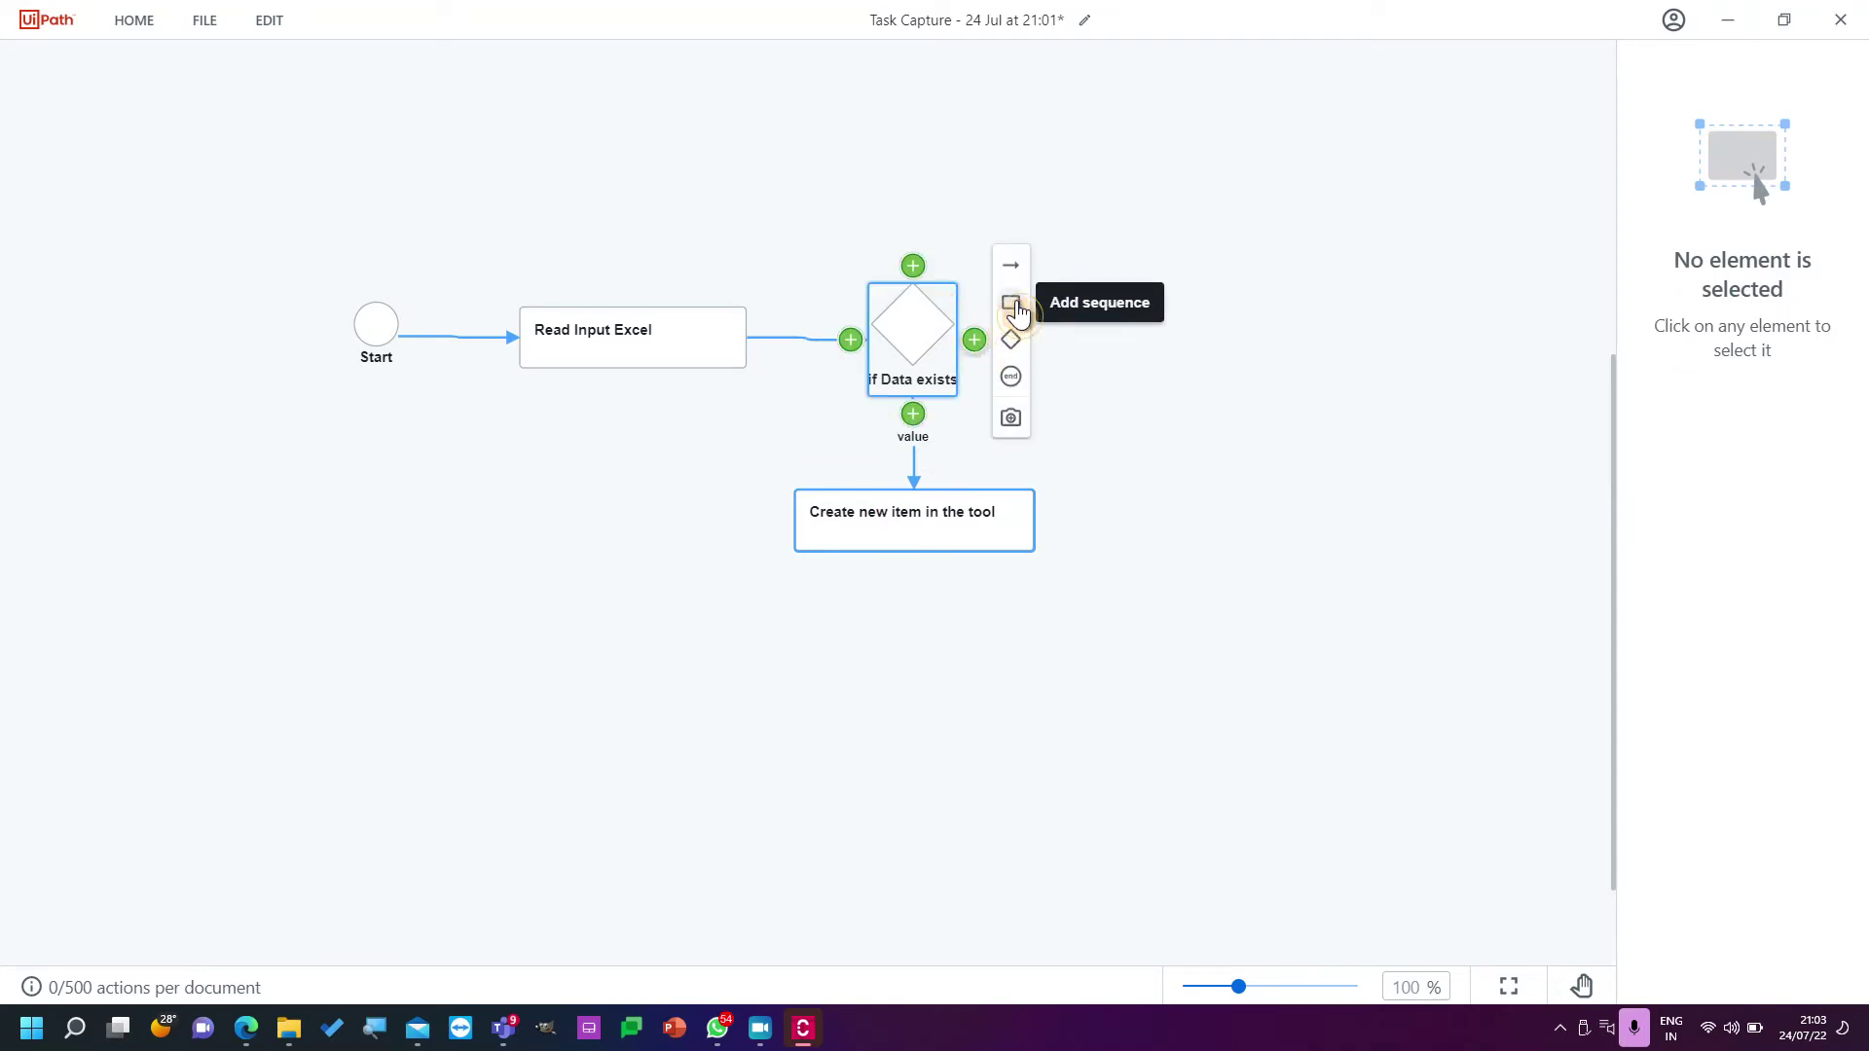
click(1011, 303)
double_click(1158, 341)
text(S)
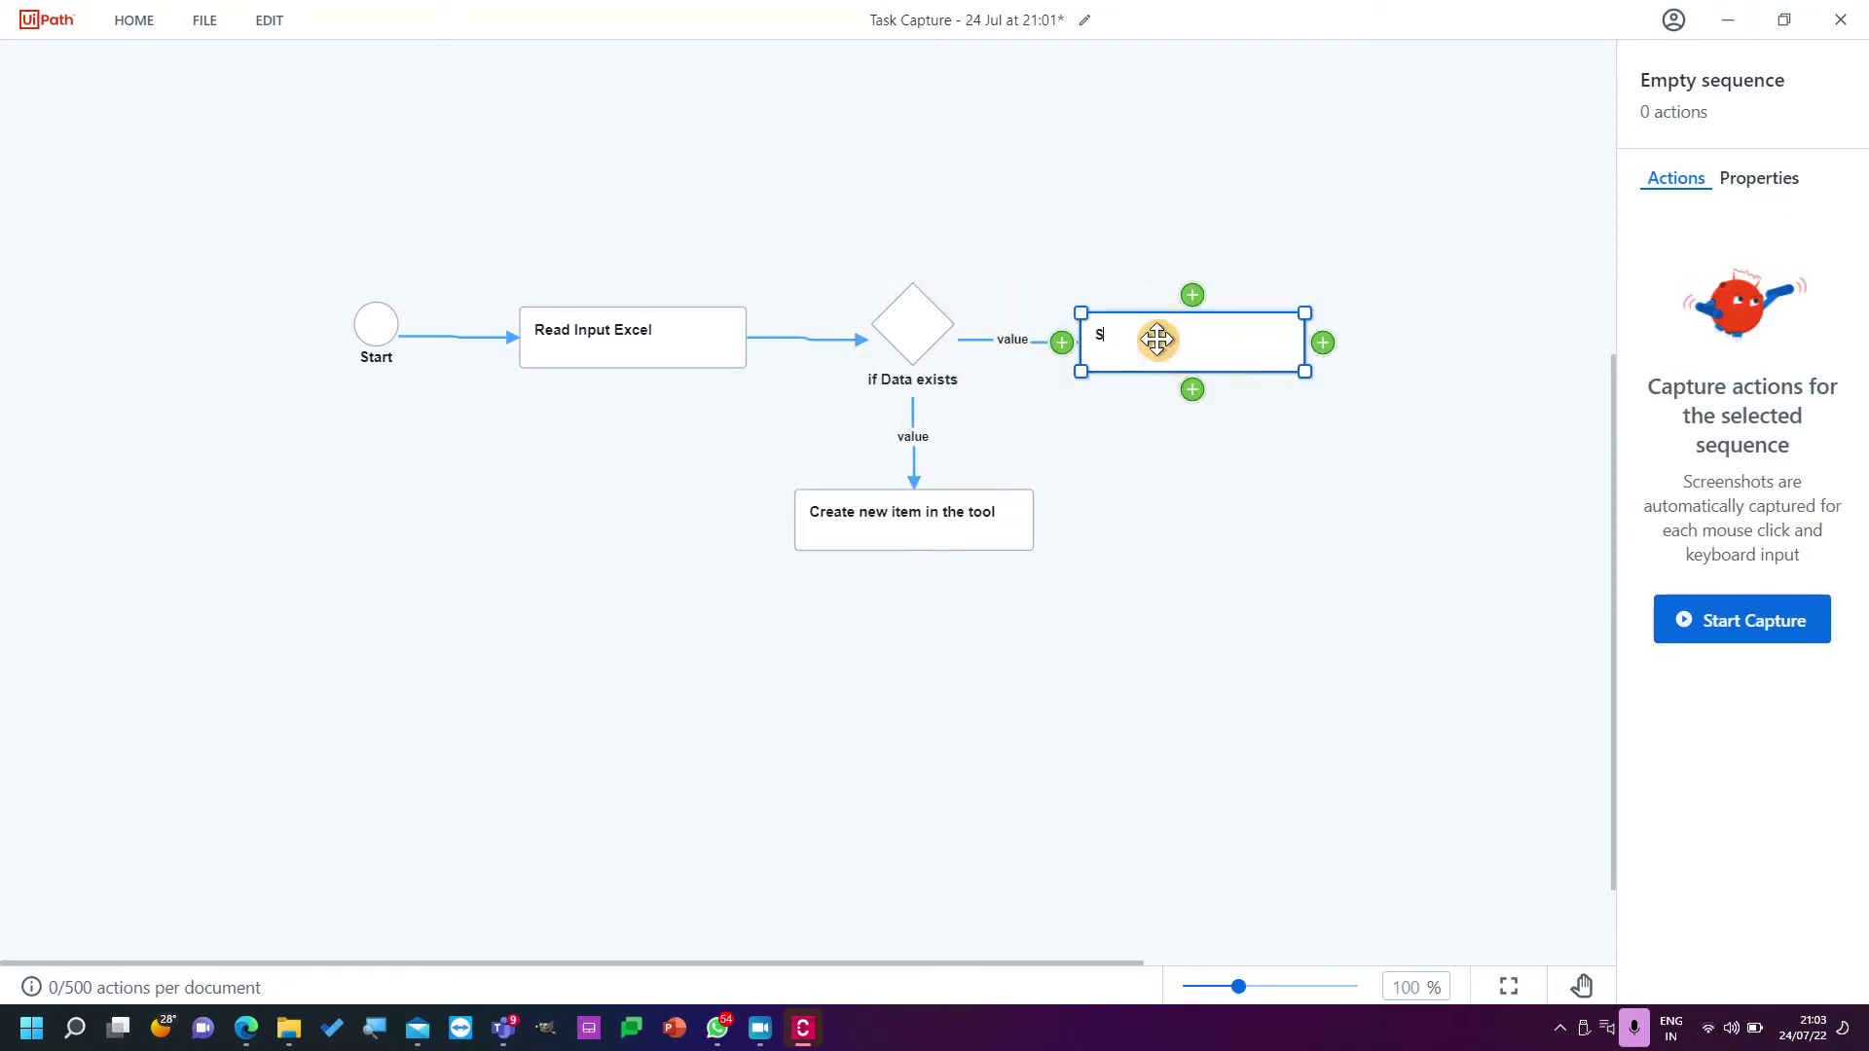
text(end excel)
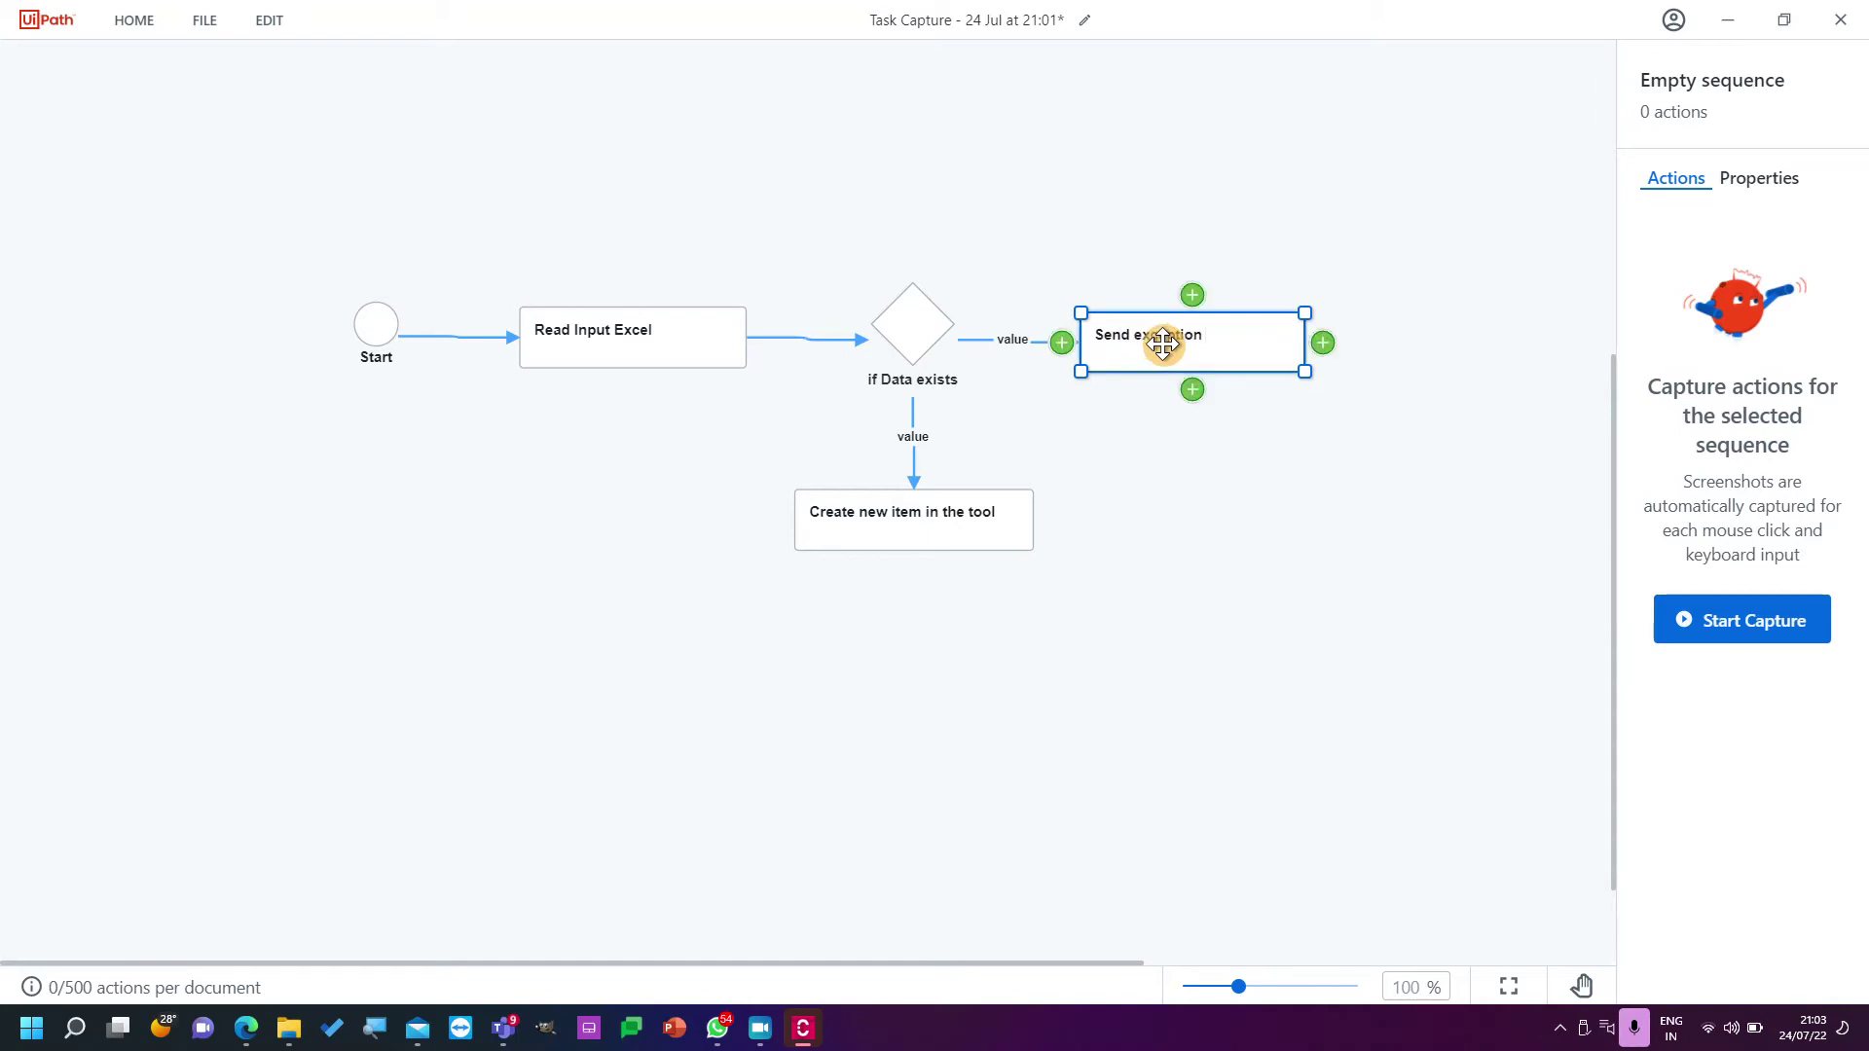
text(tion no data availa)
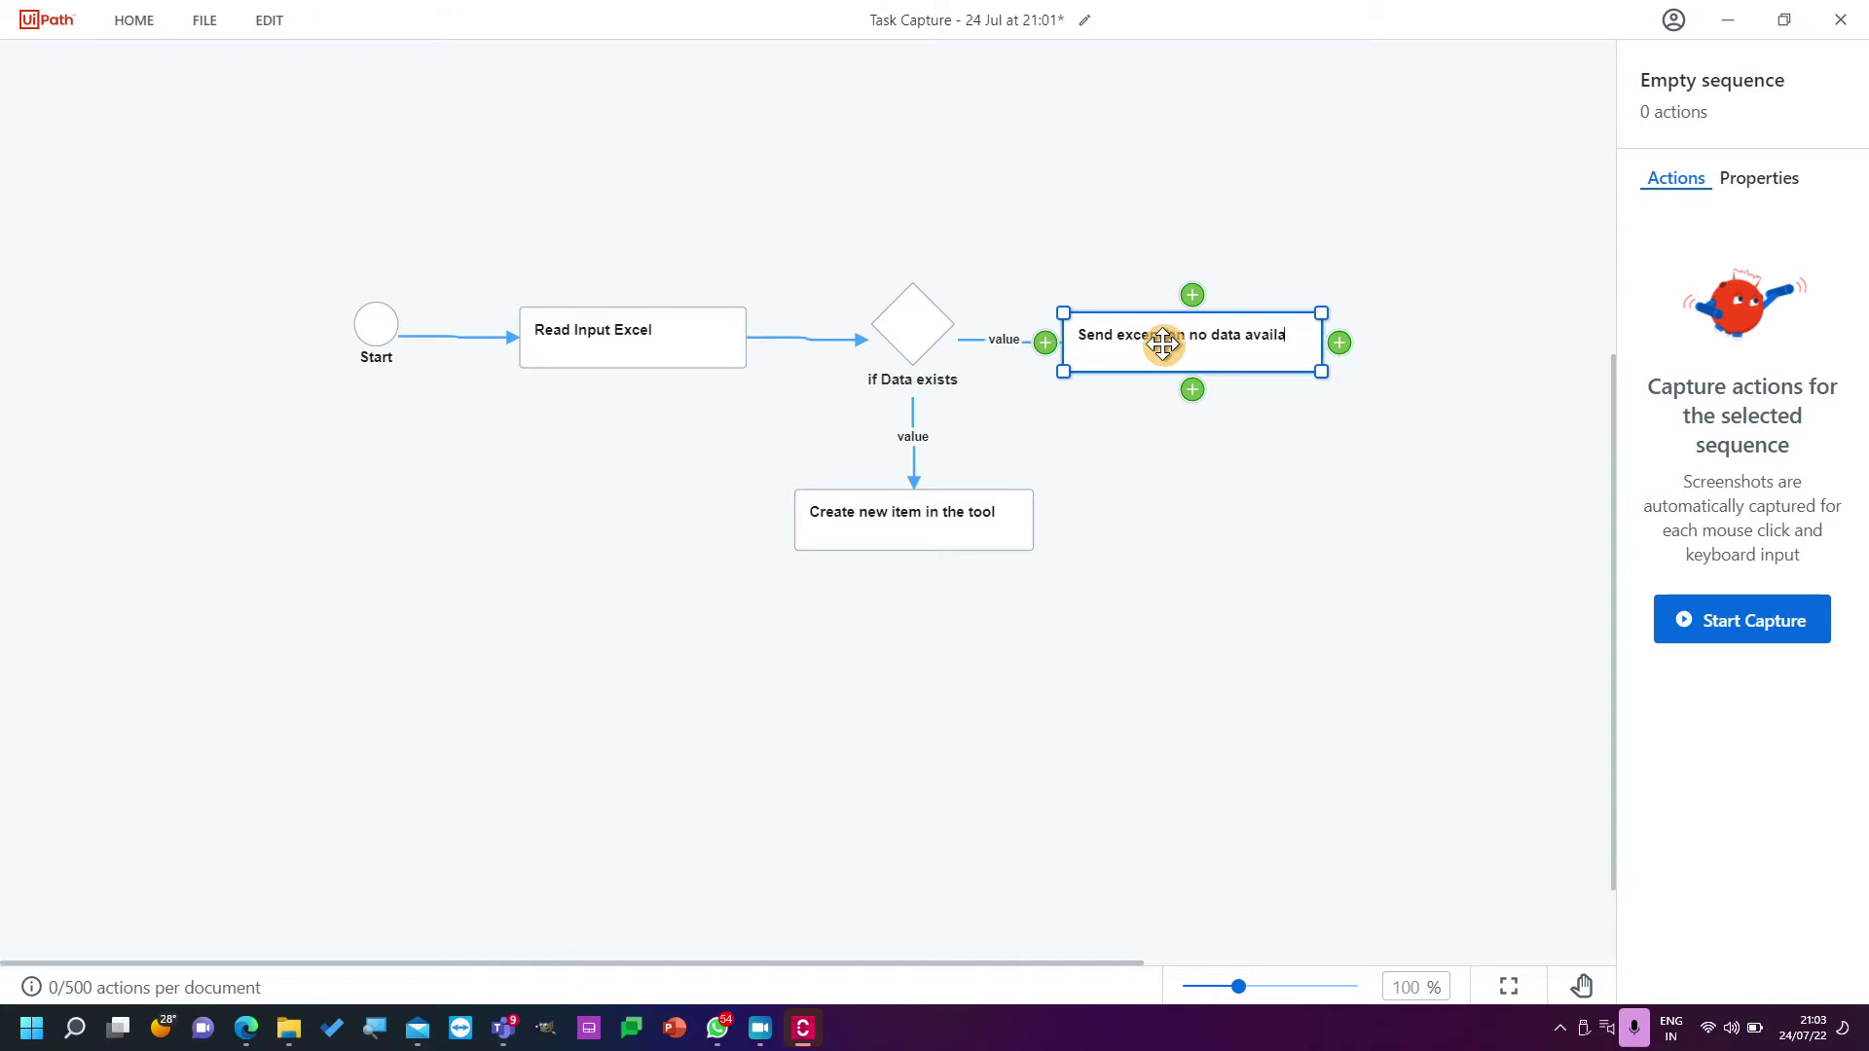
text(ble to process)
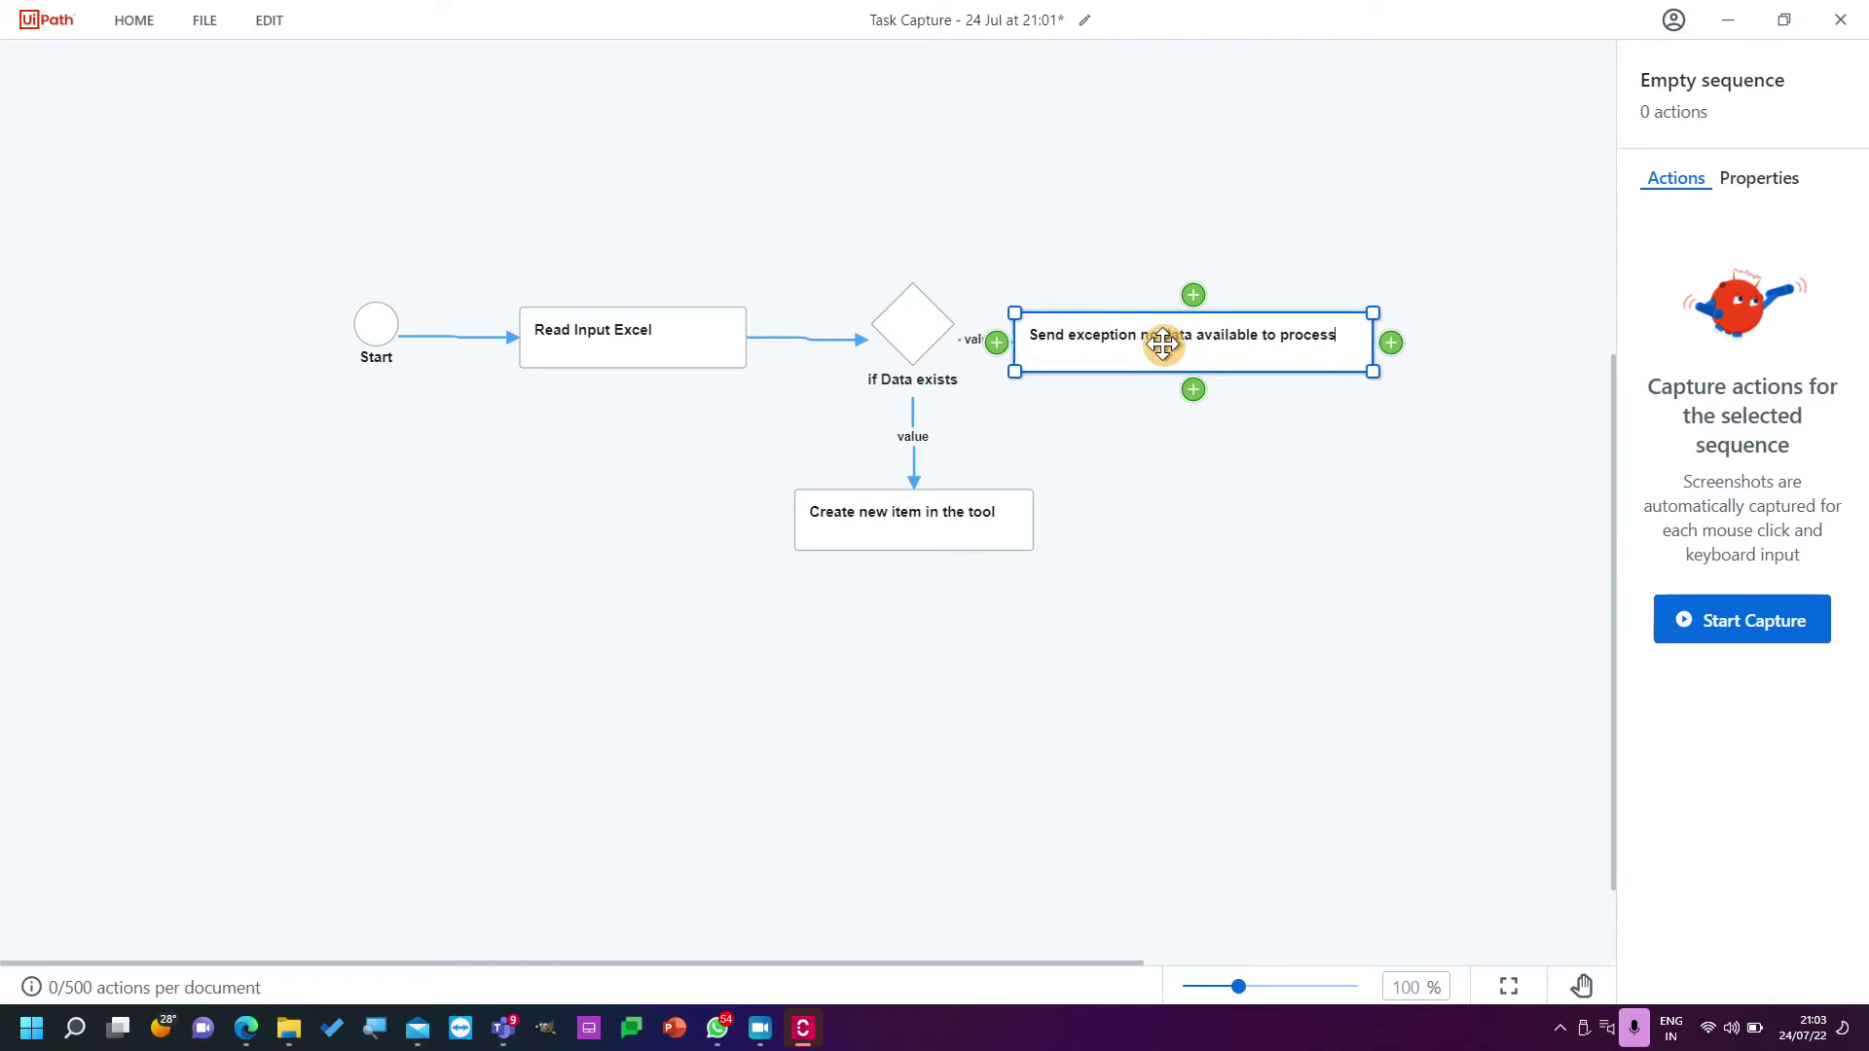
Add a connected End event after the "Send exception no data available to process" box.
mouse_move(1394, 344)
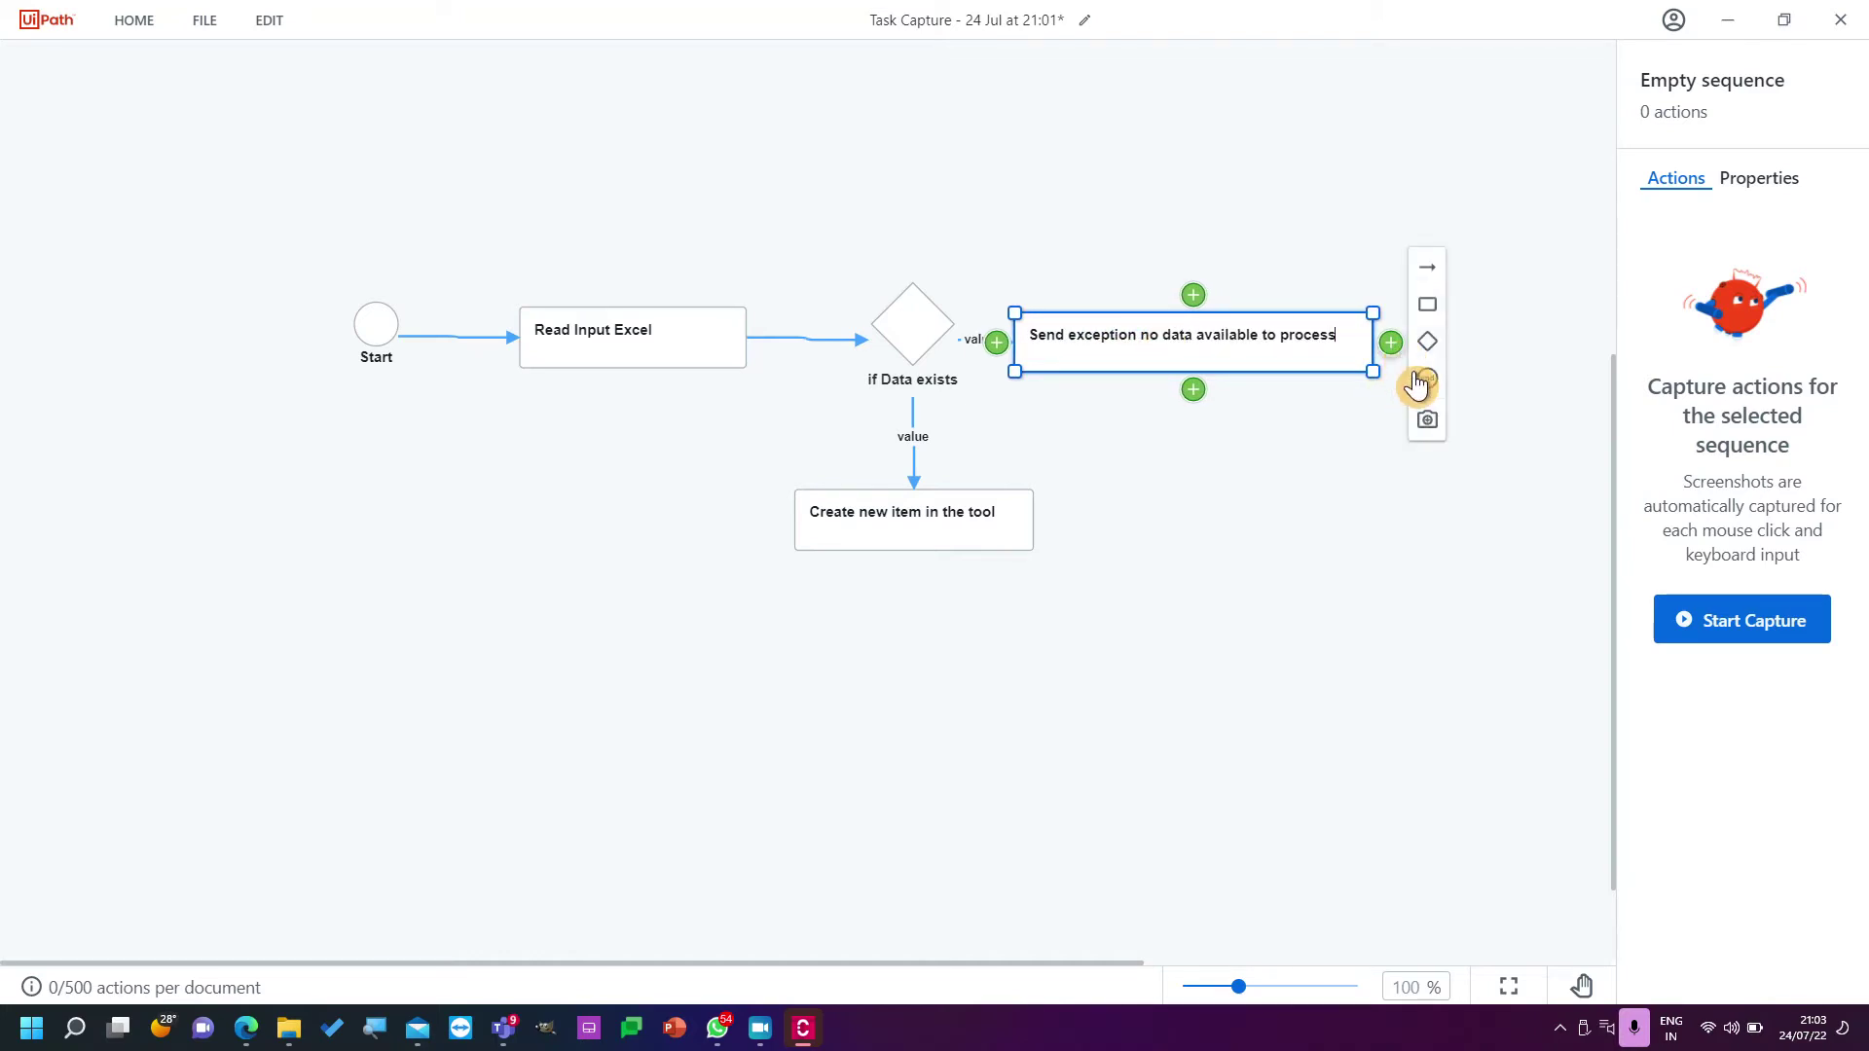
click(1425, 382)
click(1305, 459)
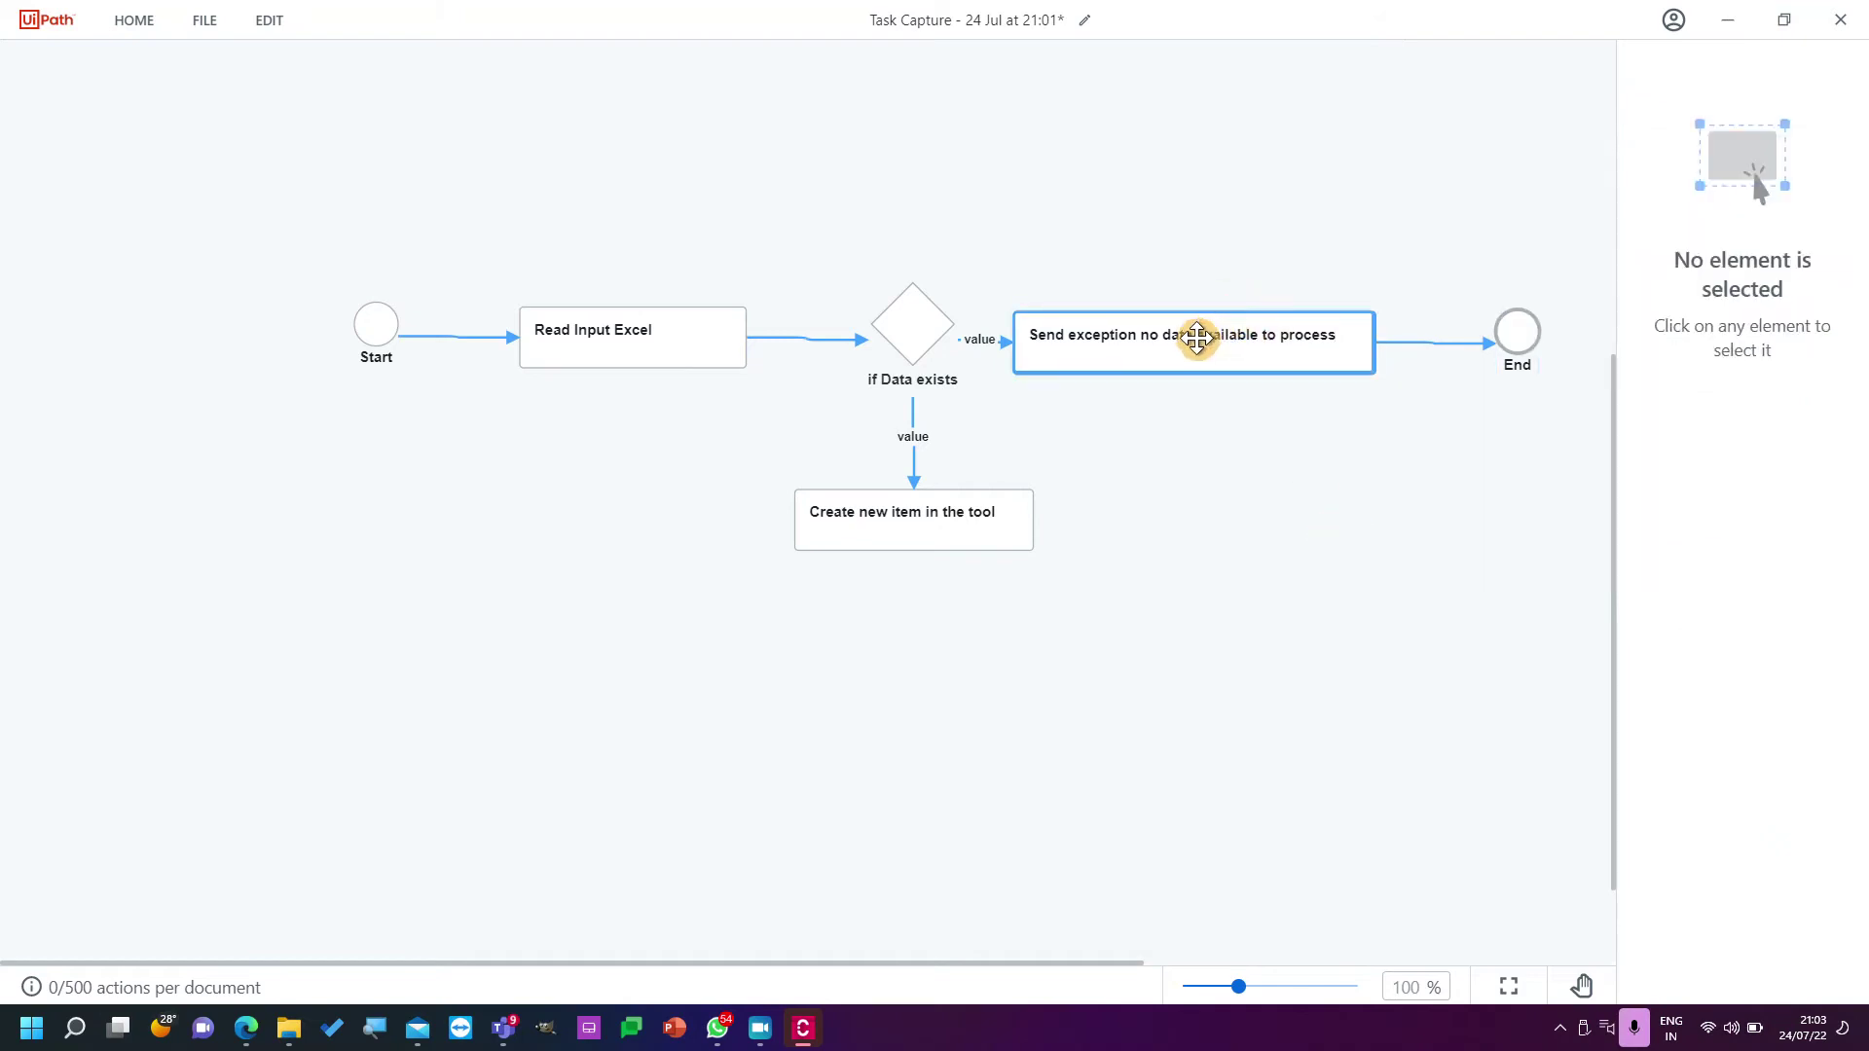
Wrap the exception box's text onto two lines after "no" and move the box nearer to the End event.
click(1201, 341)
click(1172, 342)
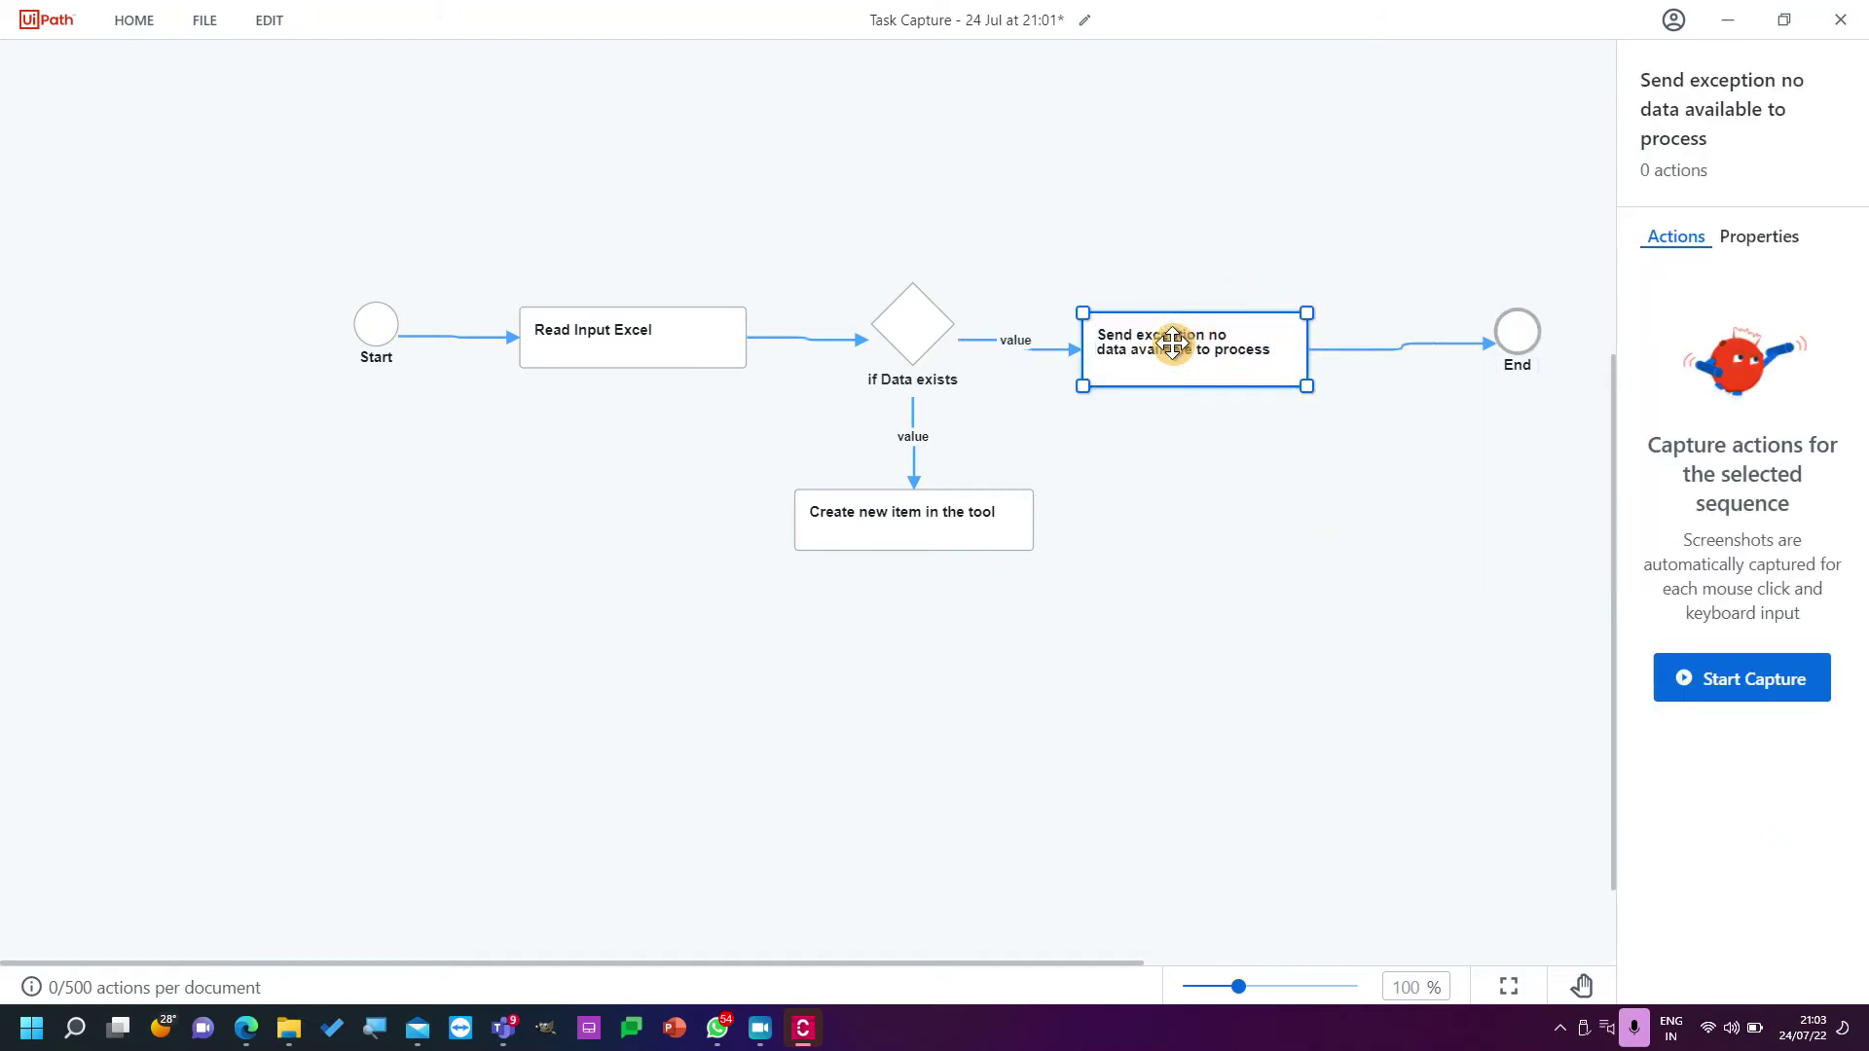
click(1187, 550)
drag(1188, 385, 1234, 396)
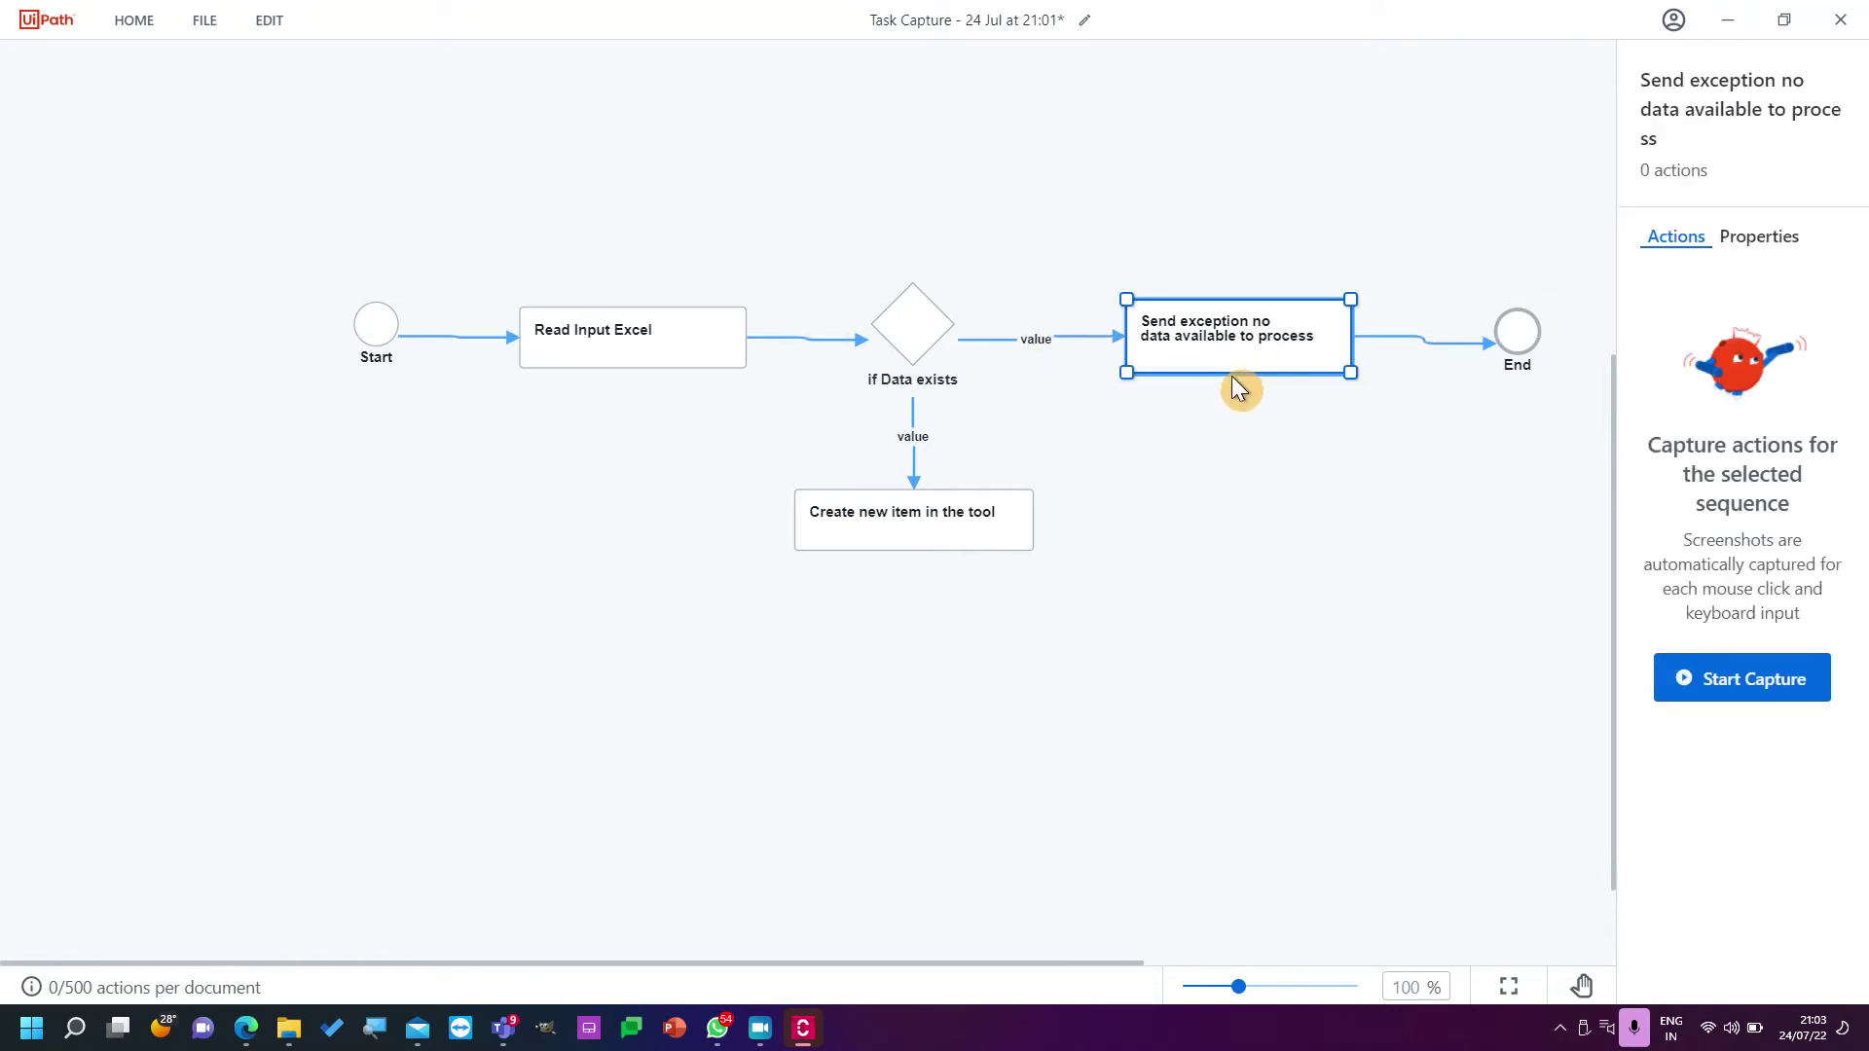
Open action capturing for the "Create new item in the tool" box.
click(909, 513)
right_click(916, 514)
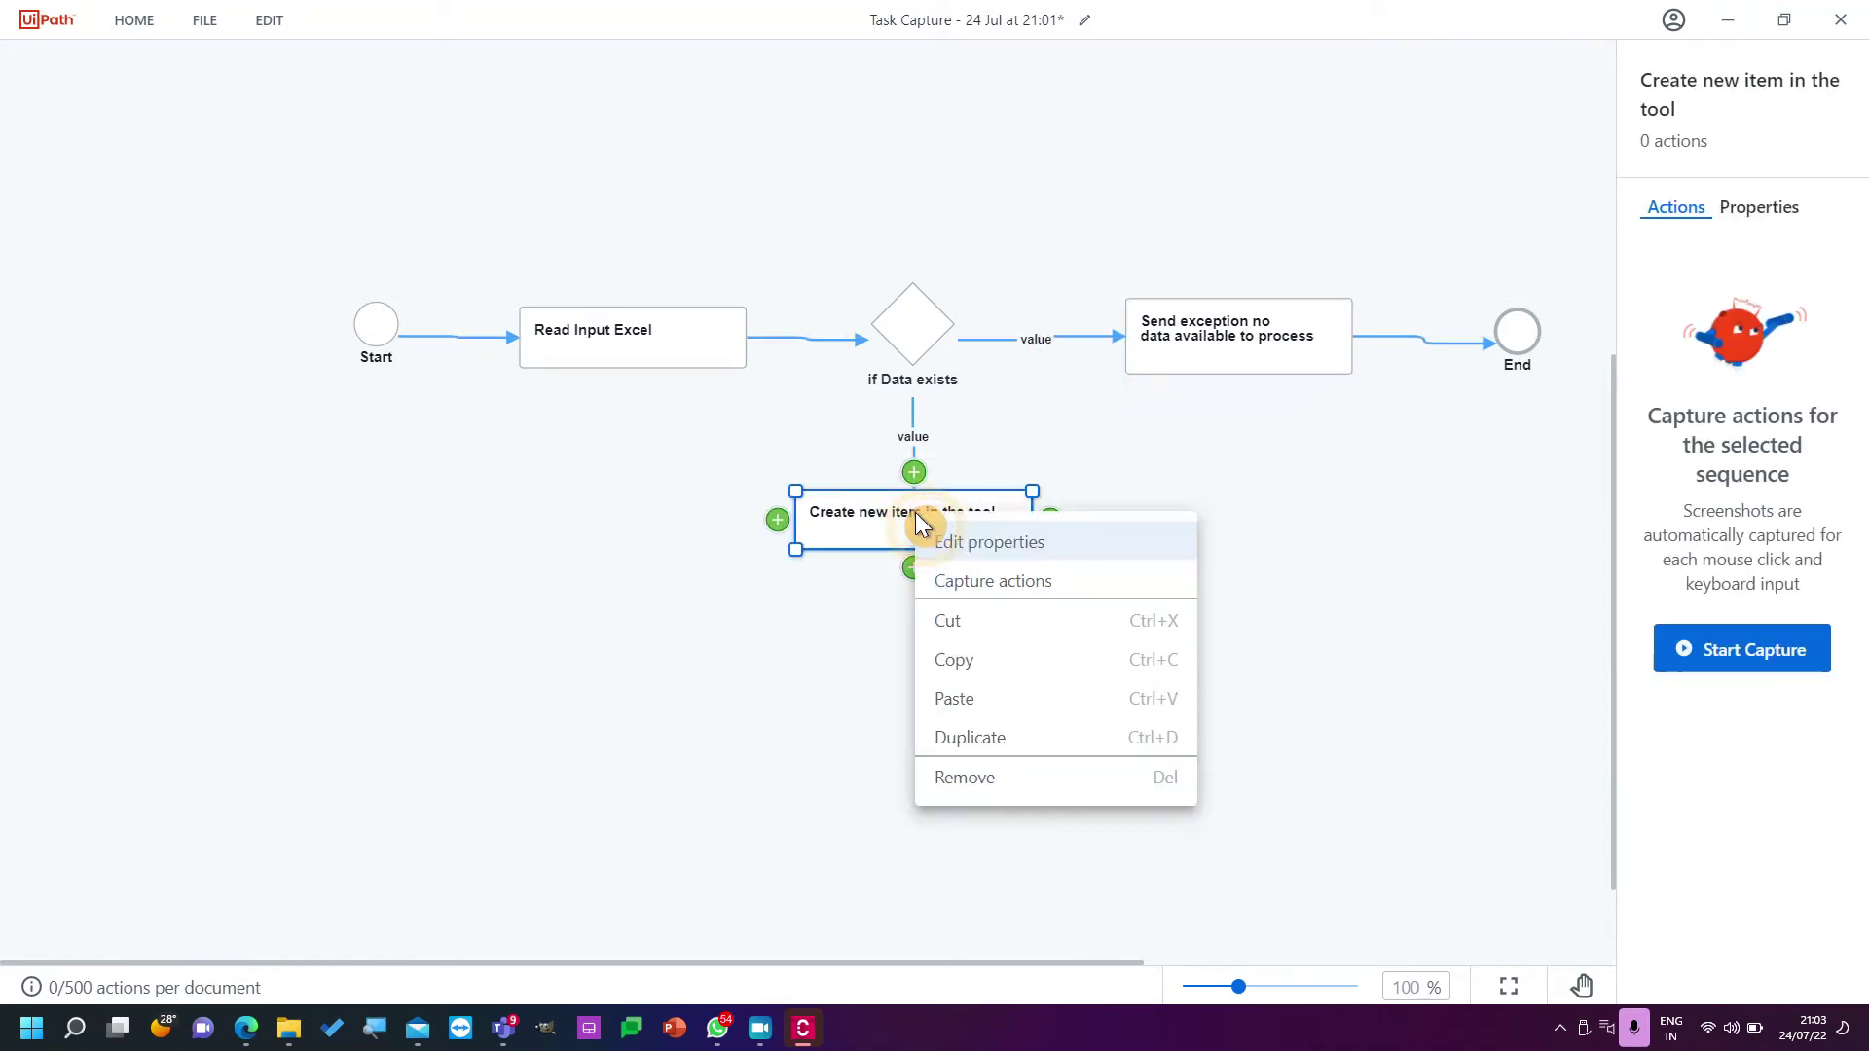
click(992, 584)
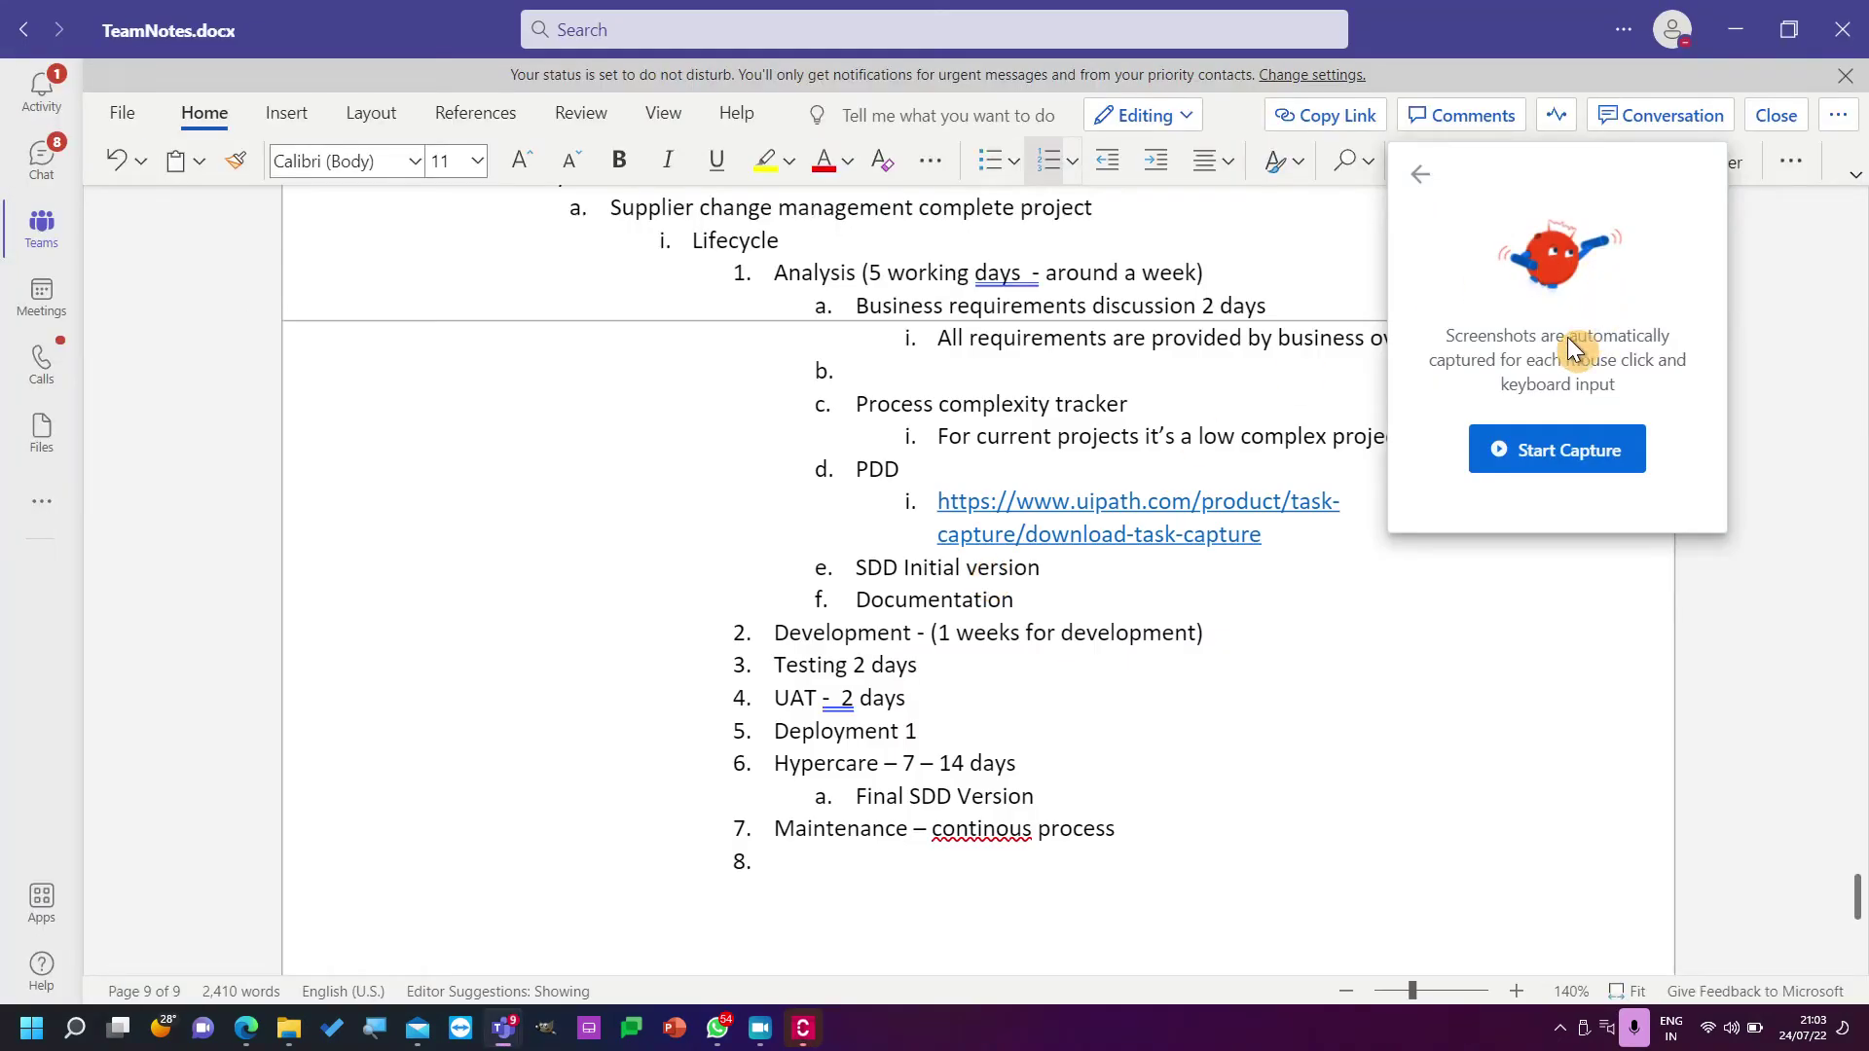
Switch to the Edge browser, search for "rpa samples" in a new tab and open the rpasamples.com site.
mouse_move(251, 1037)
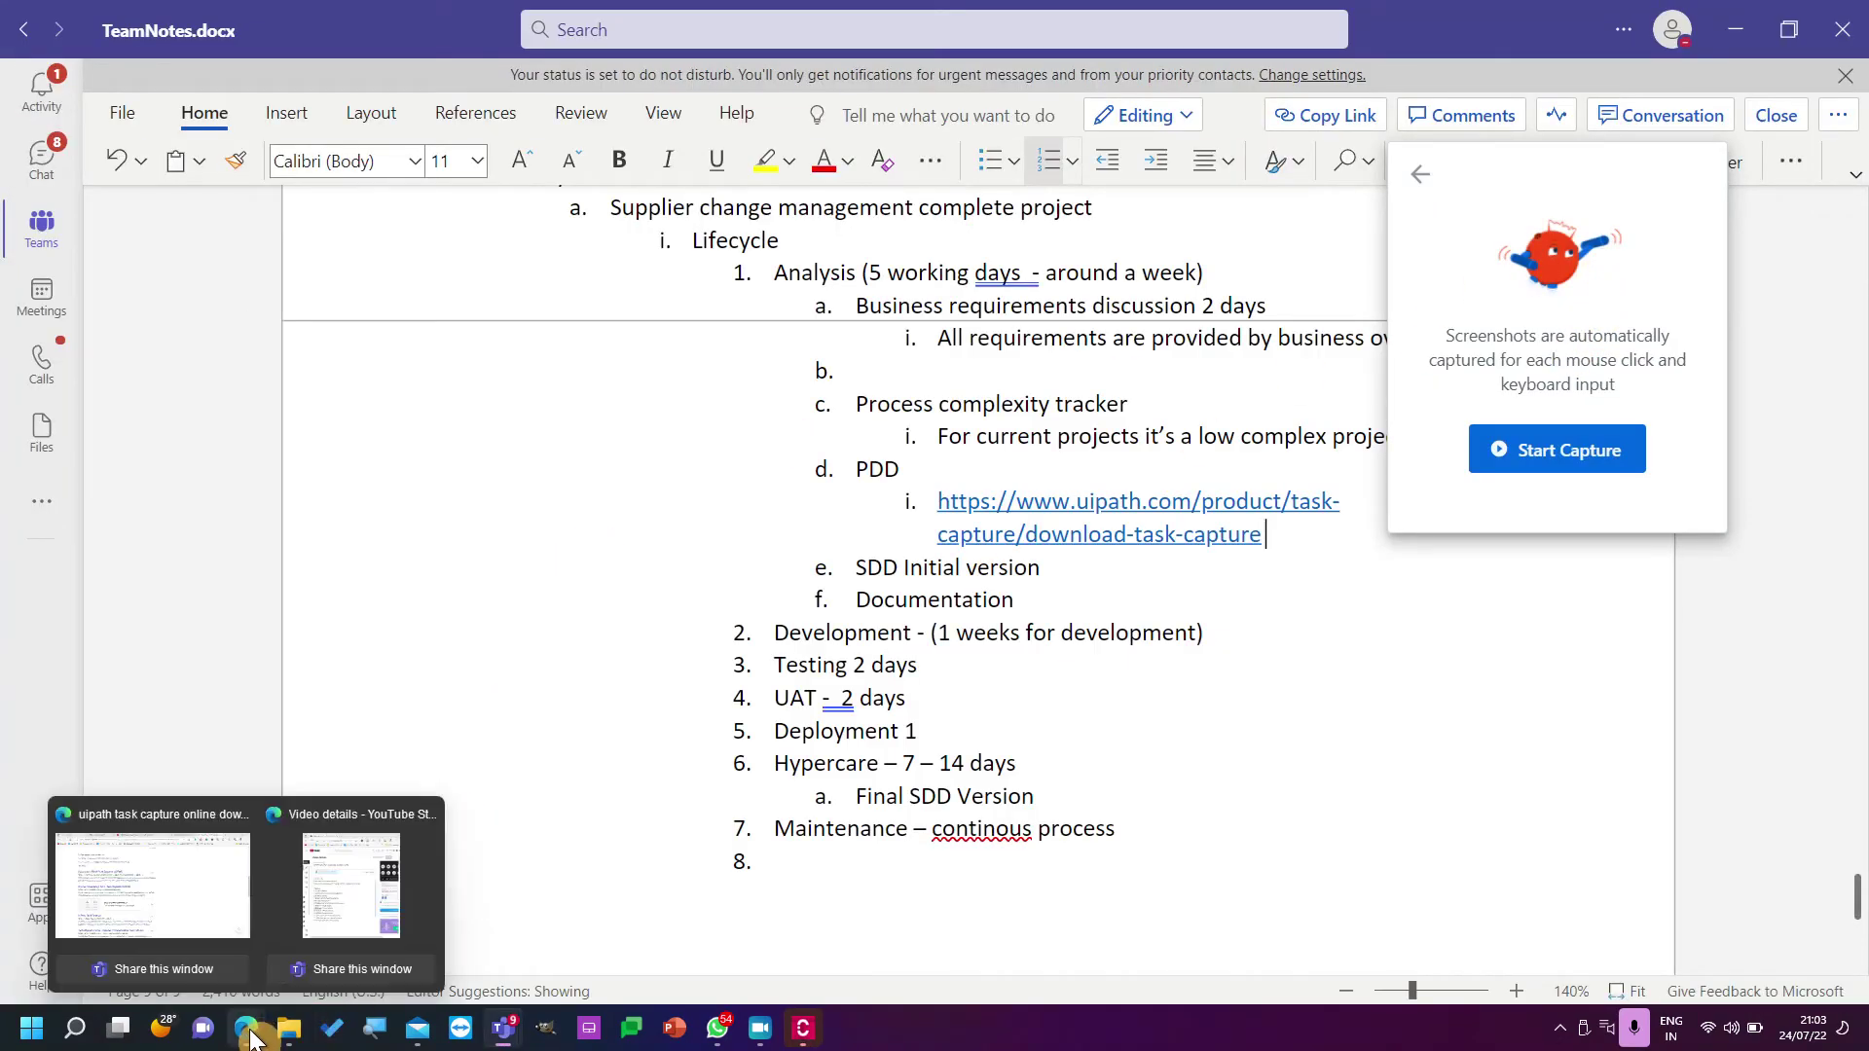
click(217, 834)
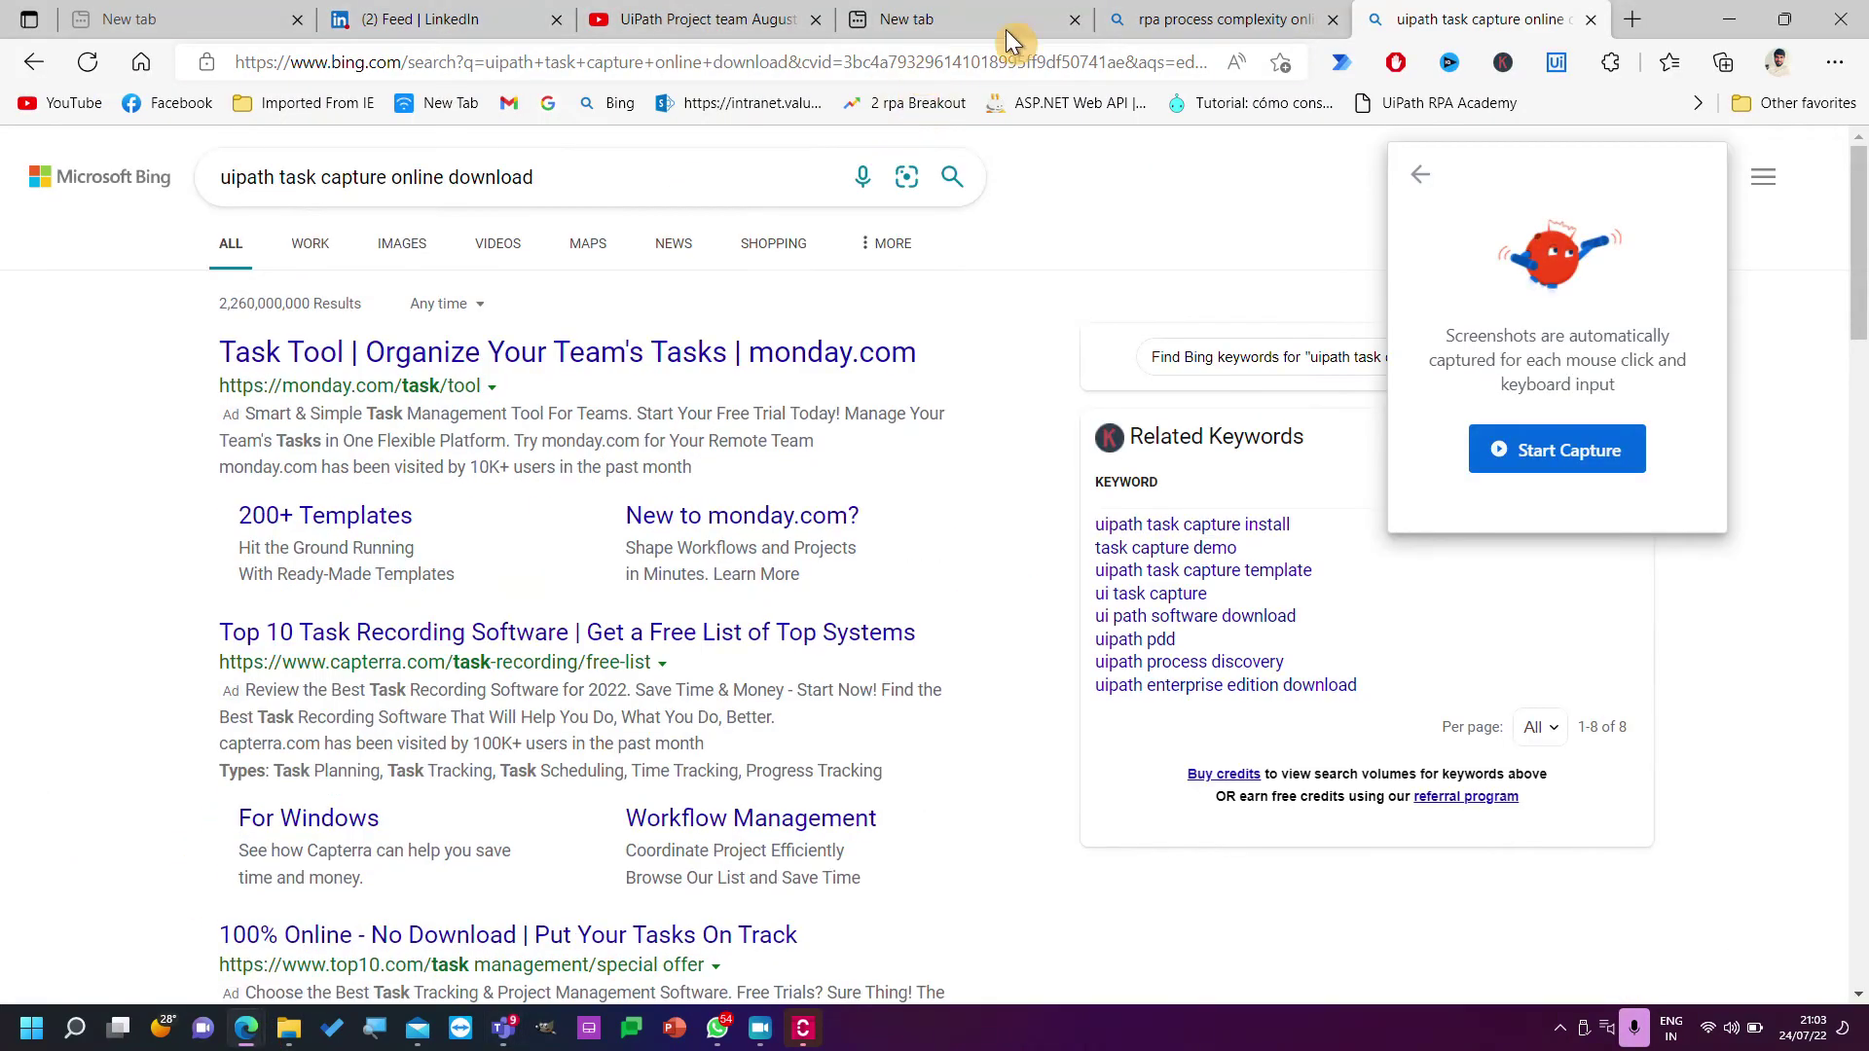
click(1632, 19)
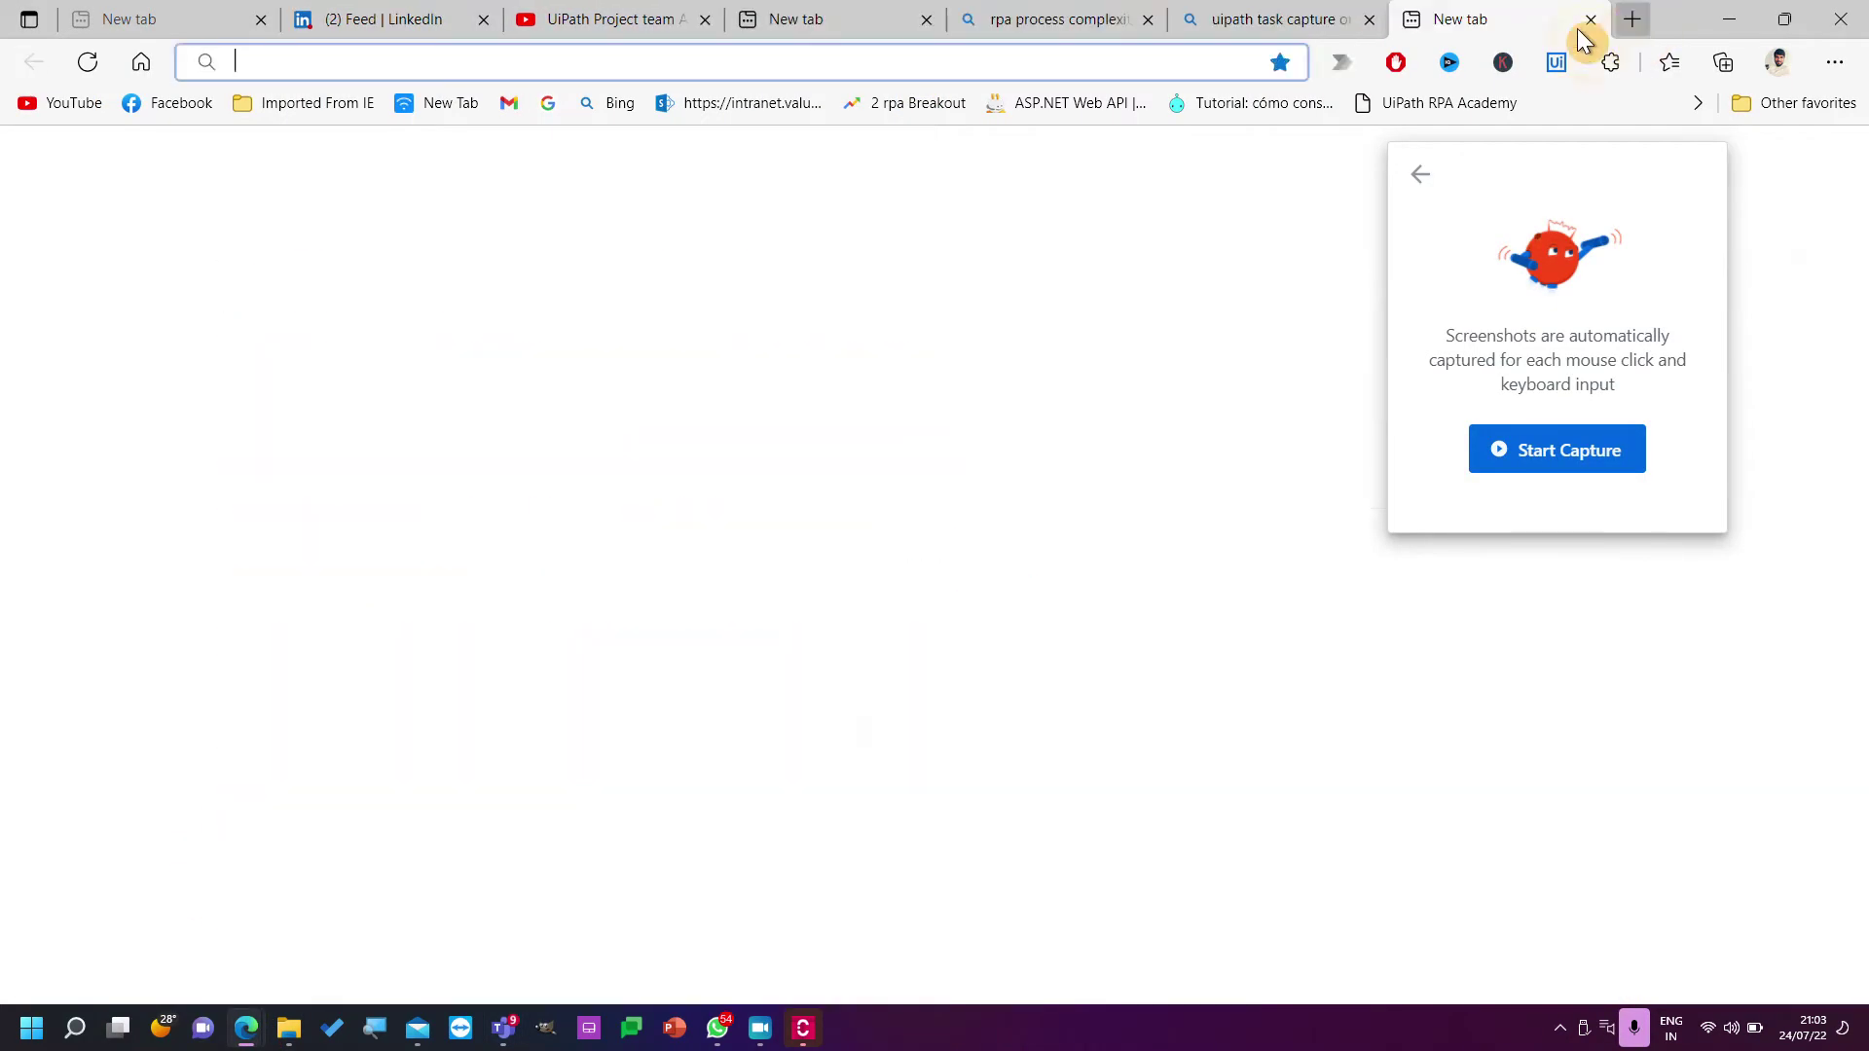
click(745, 60)
text(rpa )
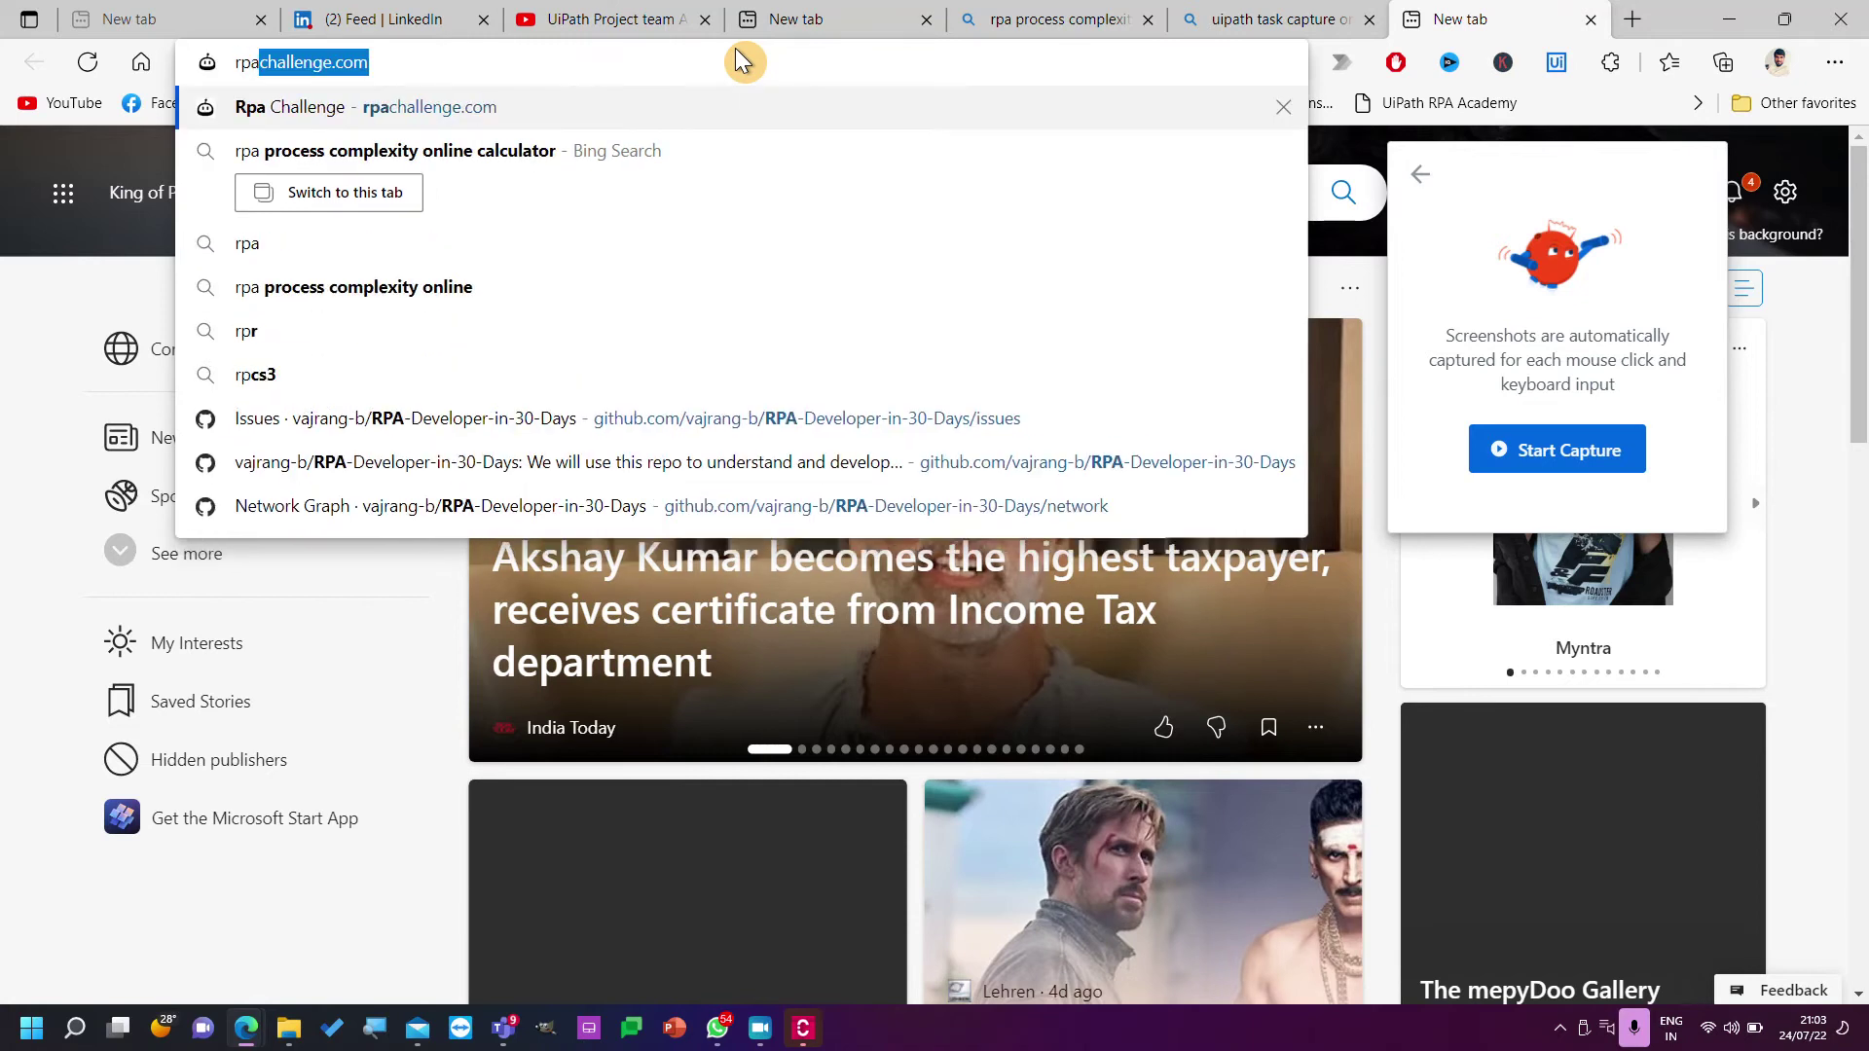
text(samples)
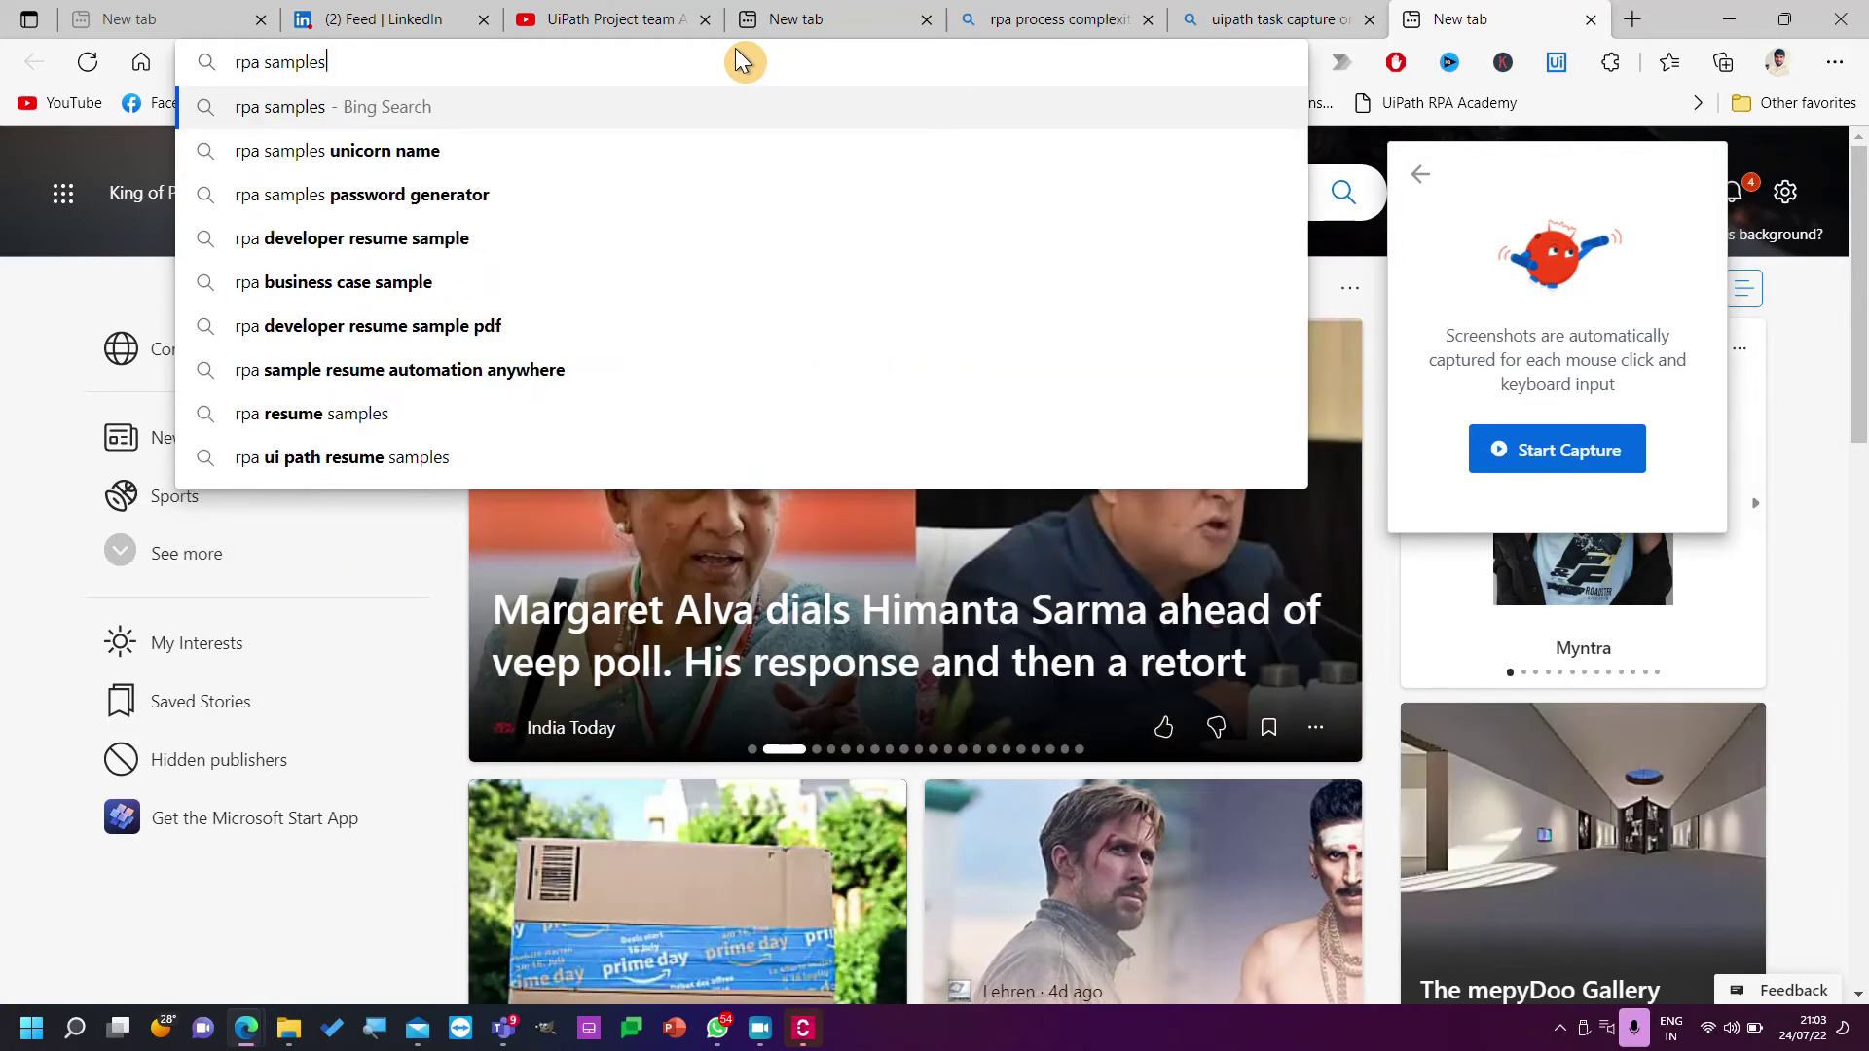
key(Return)
scroll(404, 626, down, 2)
click(378, 664)
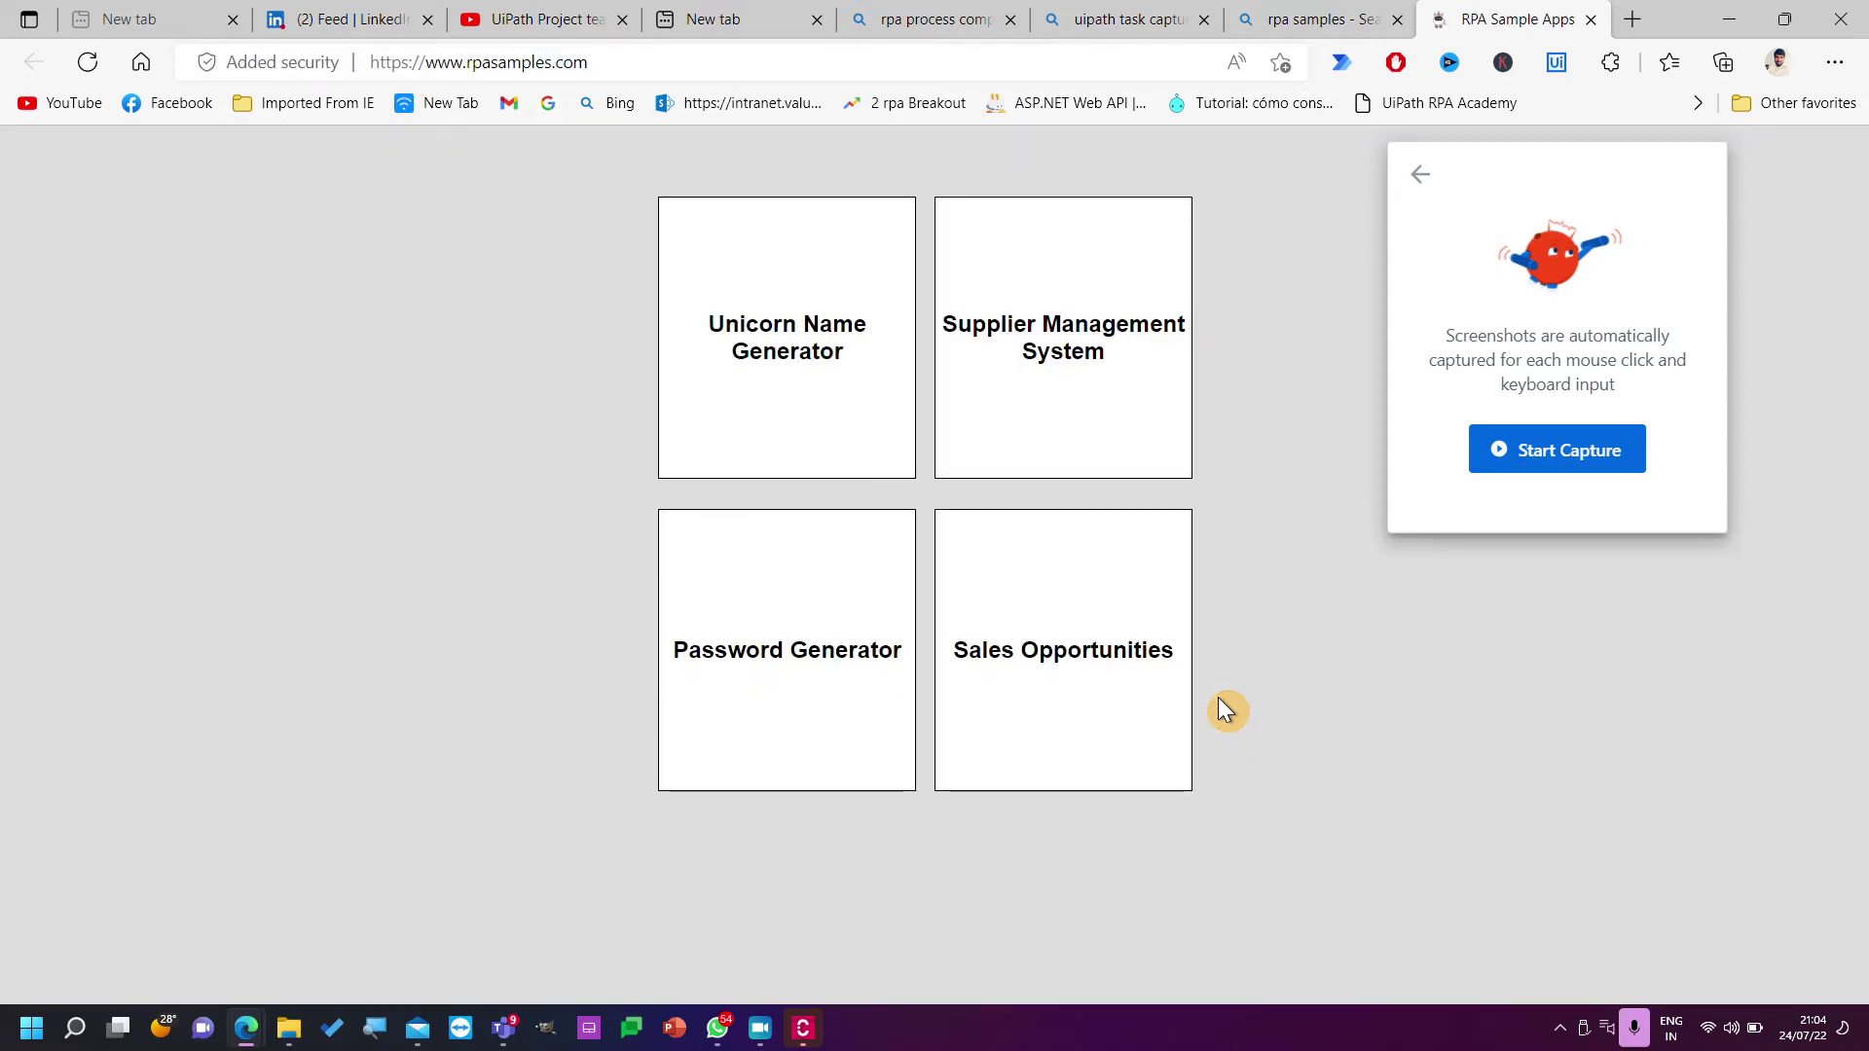
Start the capture, record opening the Supplier Management System and title that action "Click Supplier change management".
click(1530, 451)
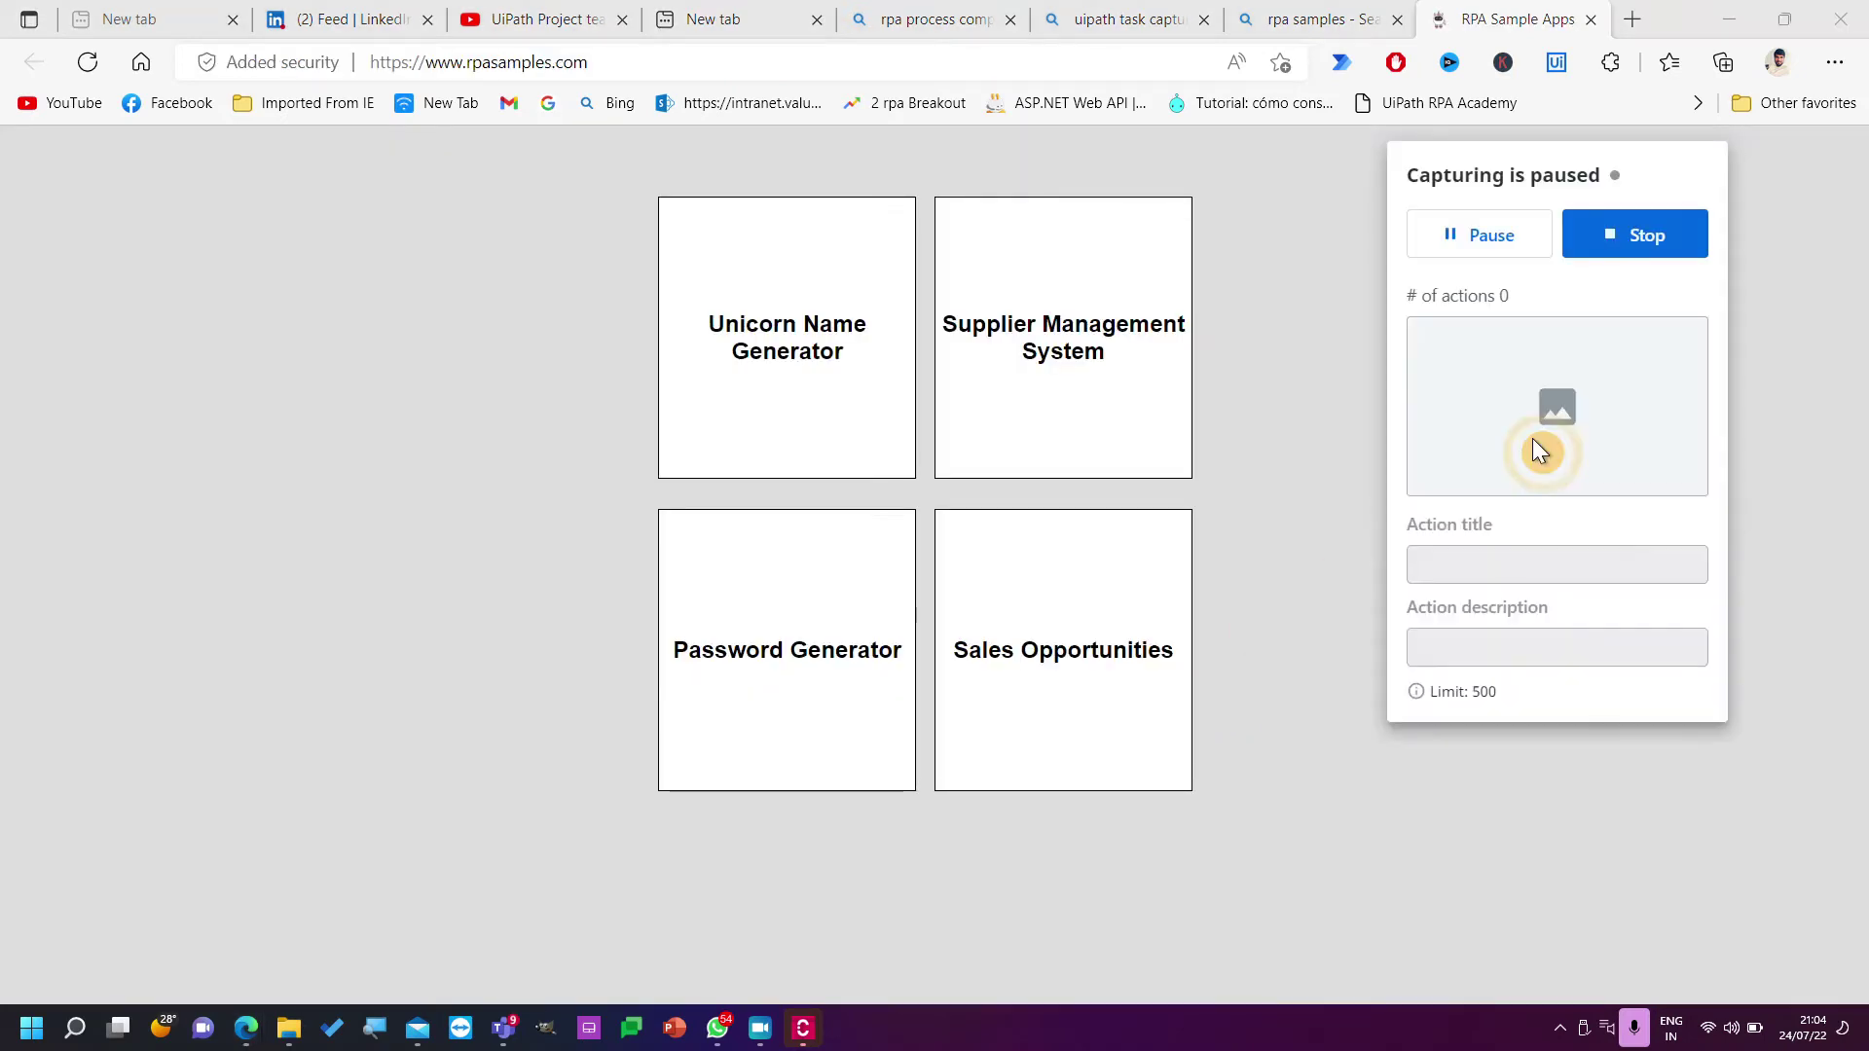
click(1115, 340)
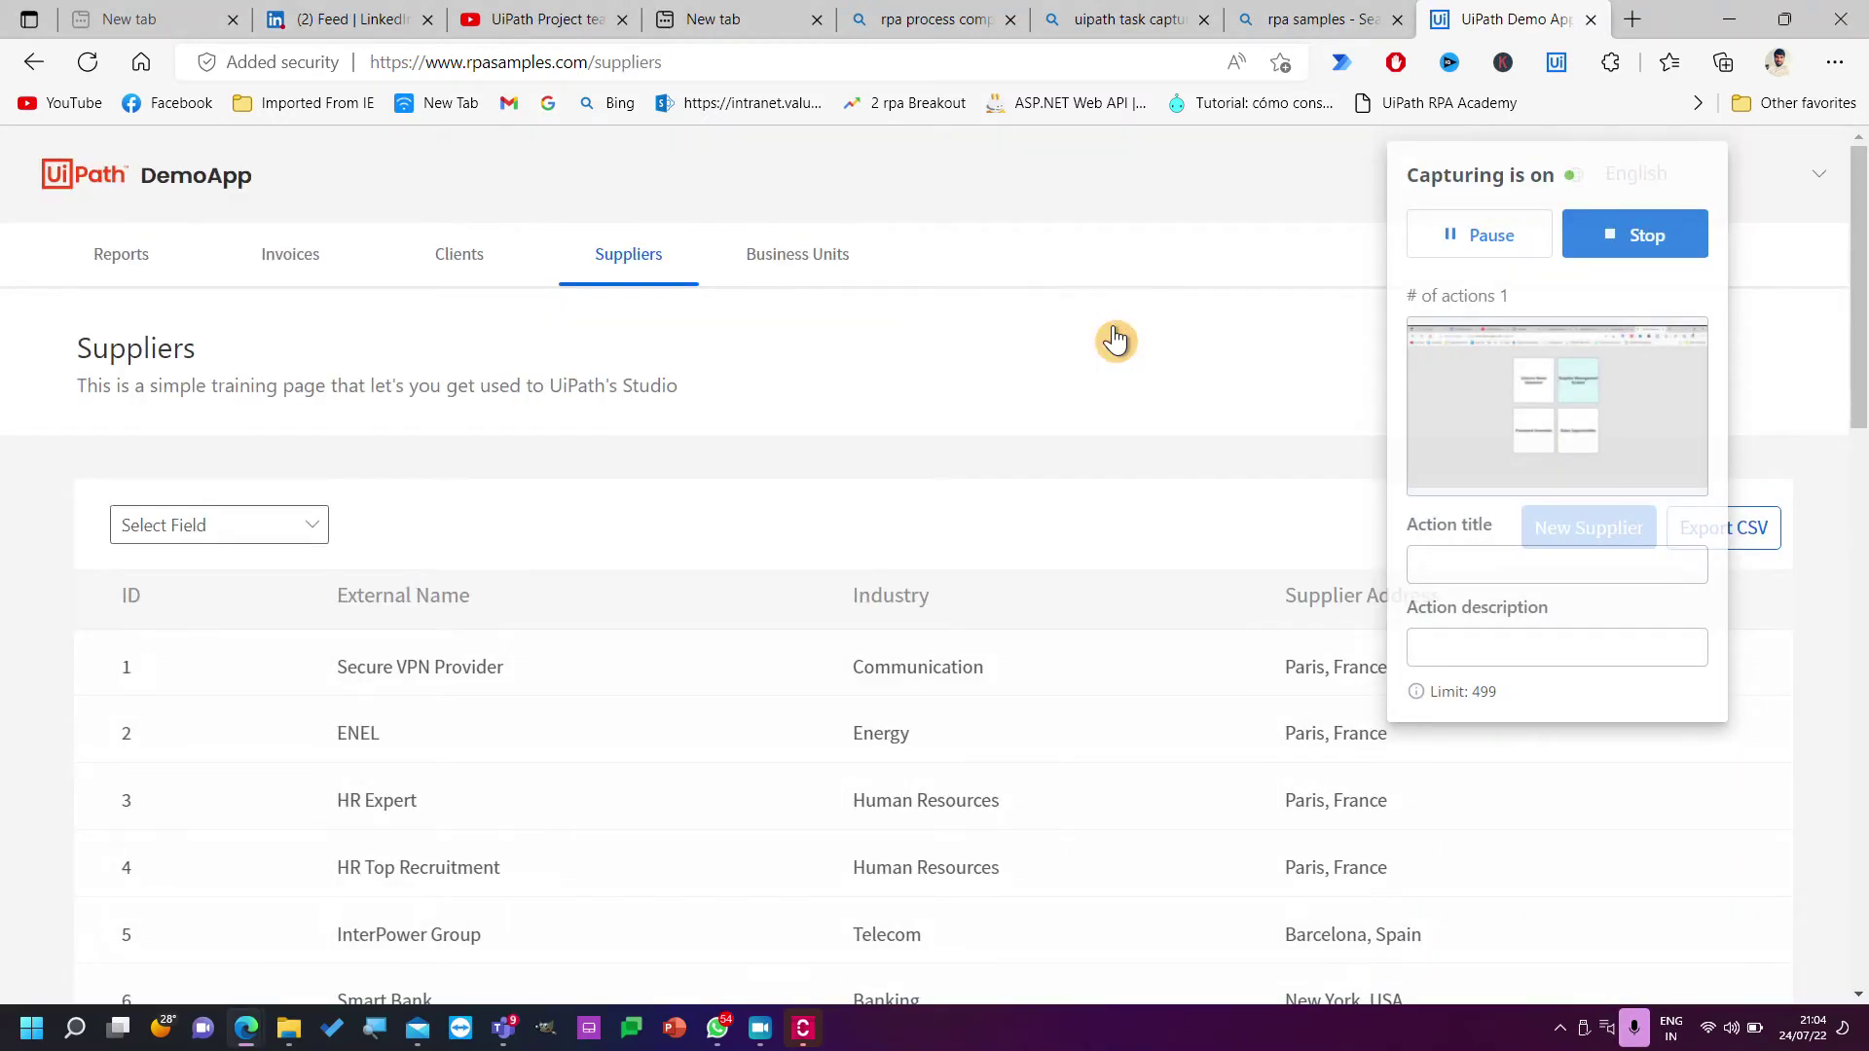
click(1522, 572)
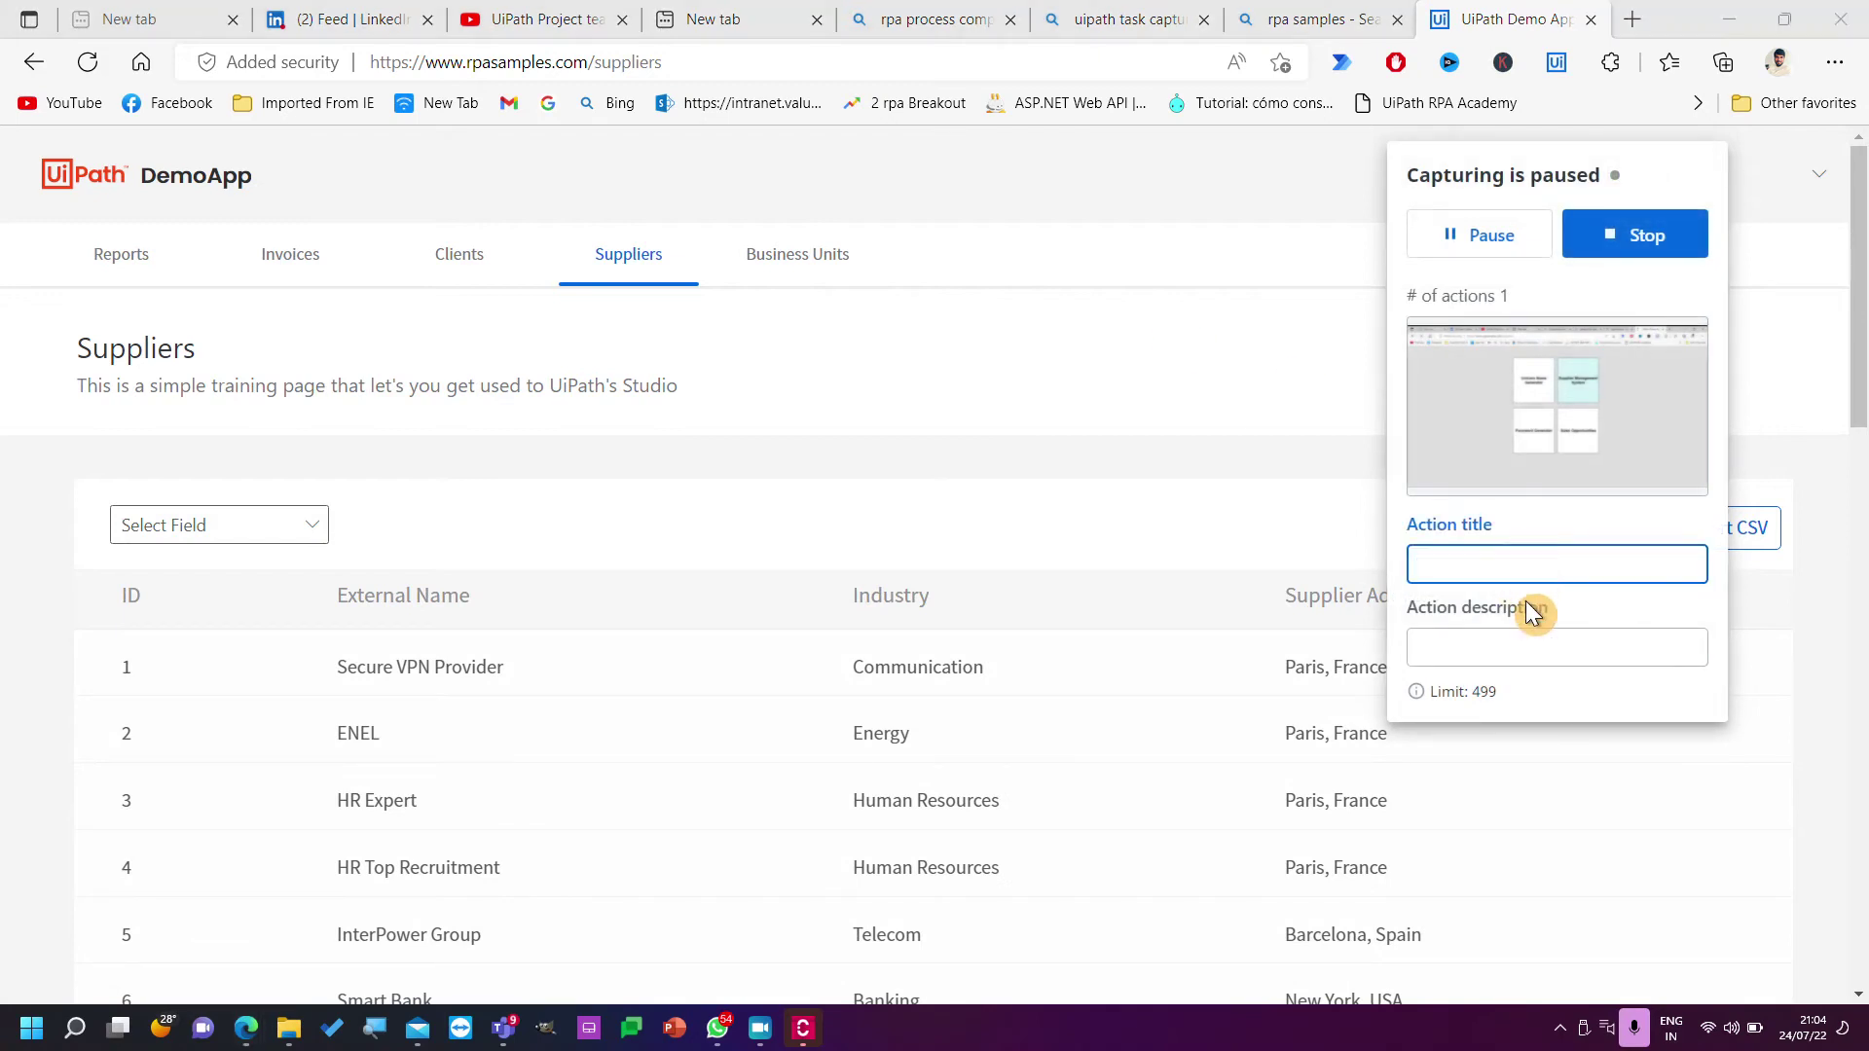
text(Click Supplier )
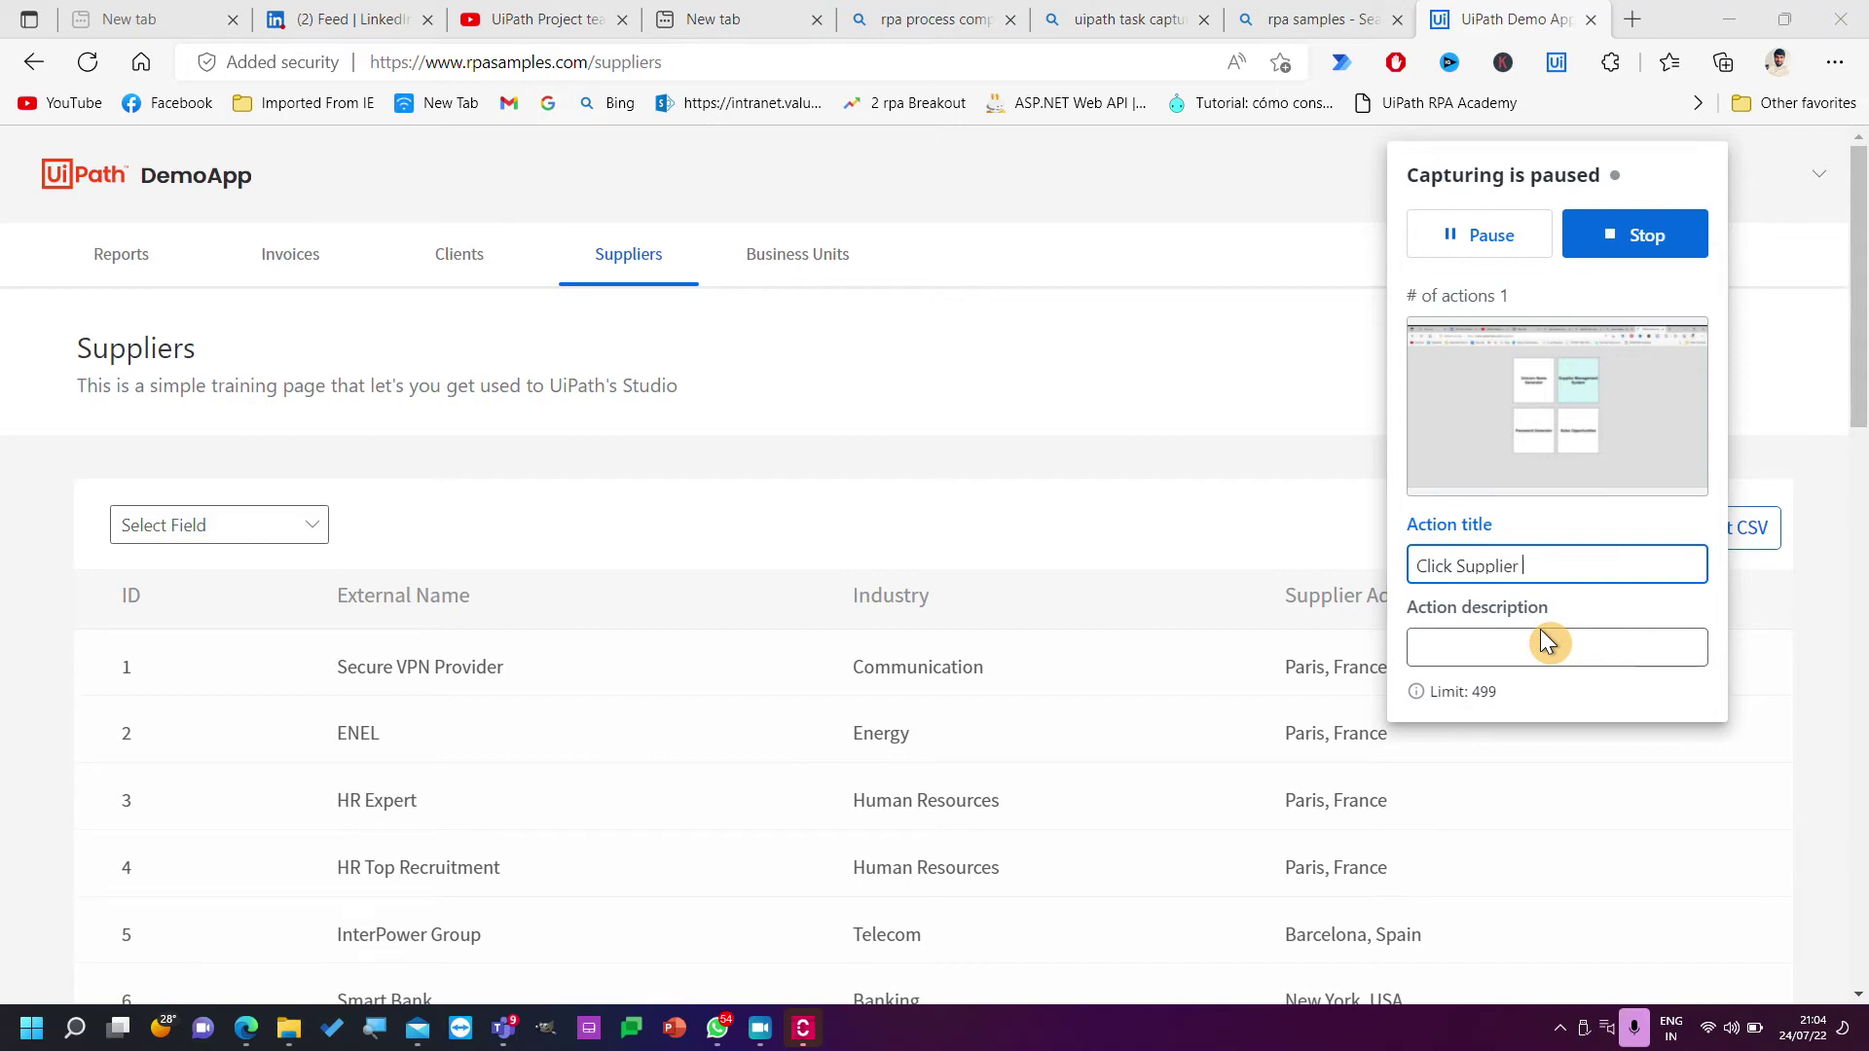
text(change management)
Set the captured action's description to "Navigates you to supplier change management tool".
click(1500, 650)
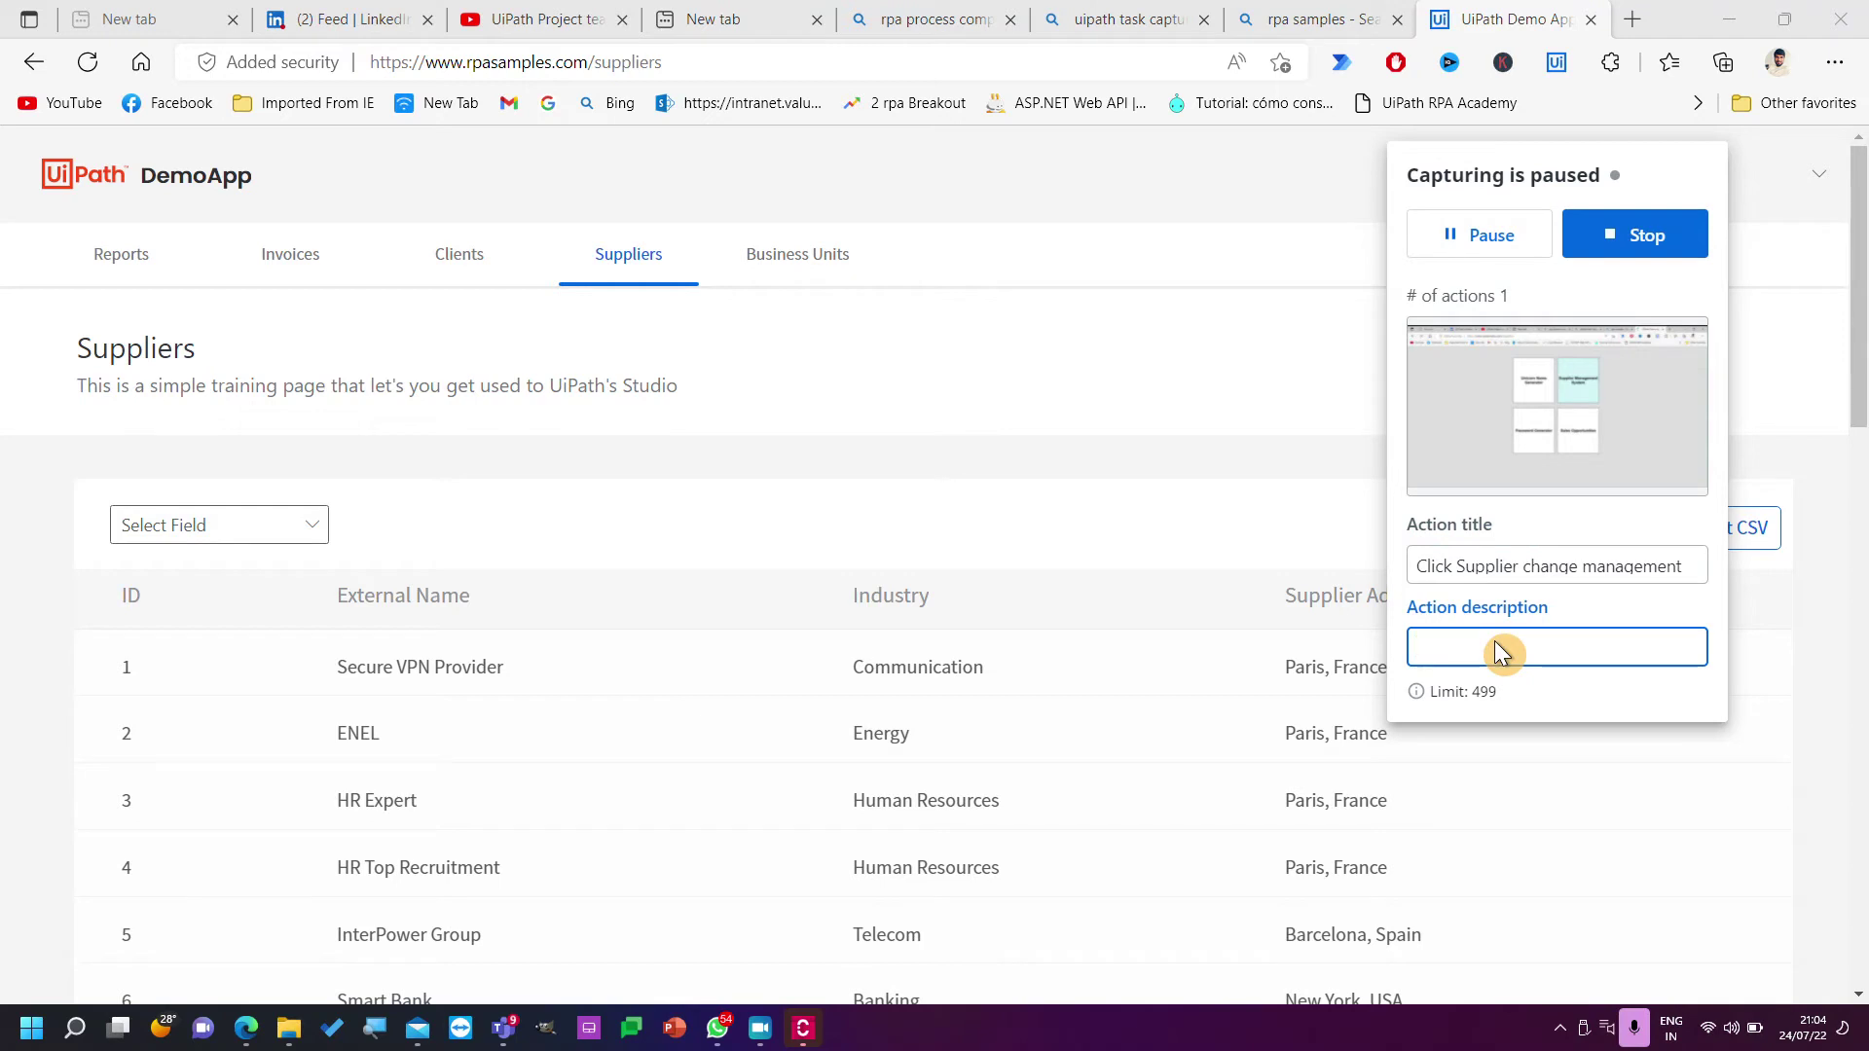
text(N)
key(BackSpace)
text(Navite to)
text(ates you t)
text(o supplier chang)
text(e )
text(and)
key(BackSpace)
key(BackSpace)
key(BackSpace)
text(managem)
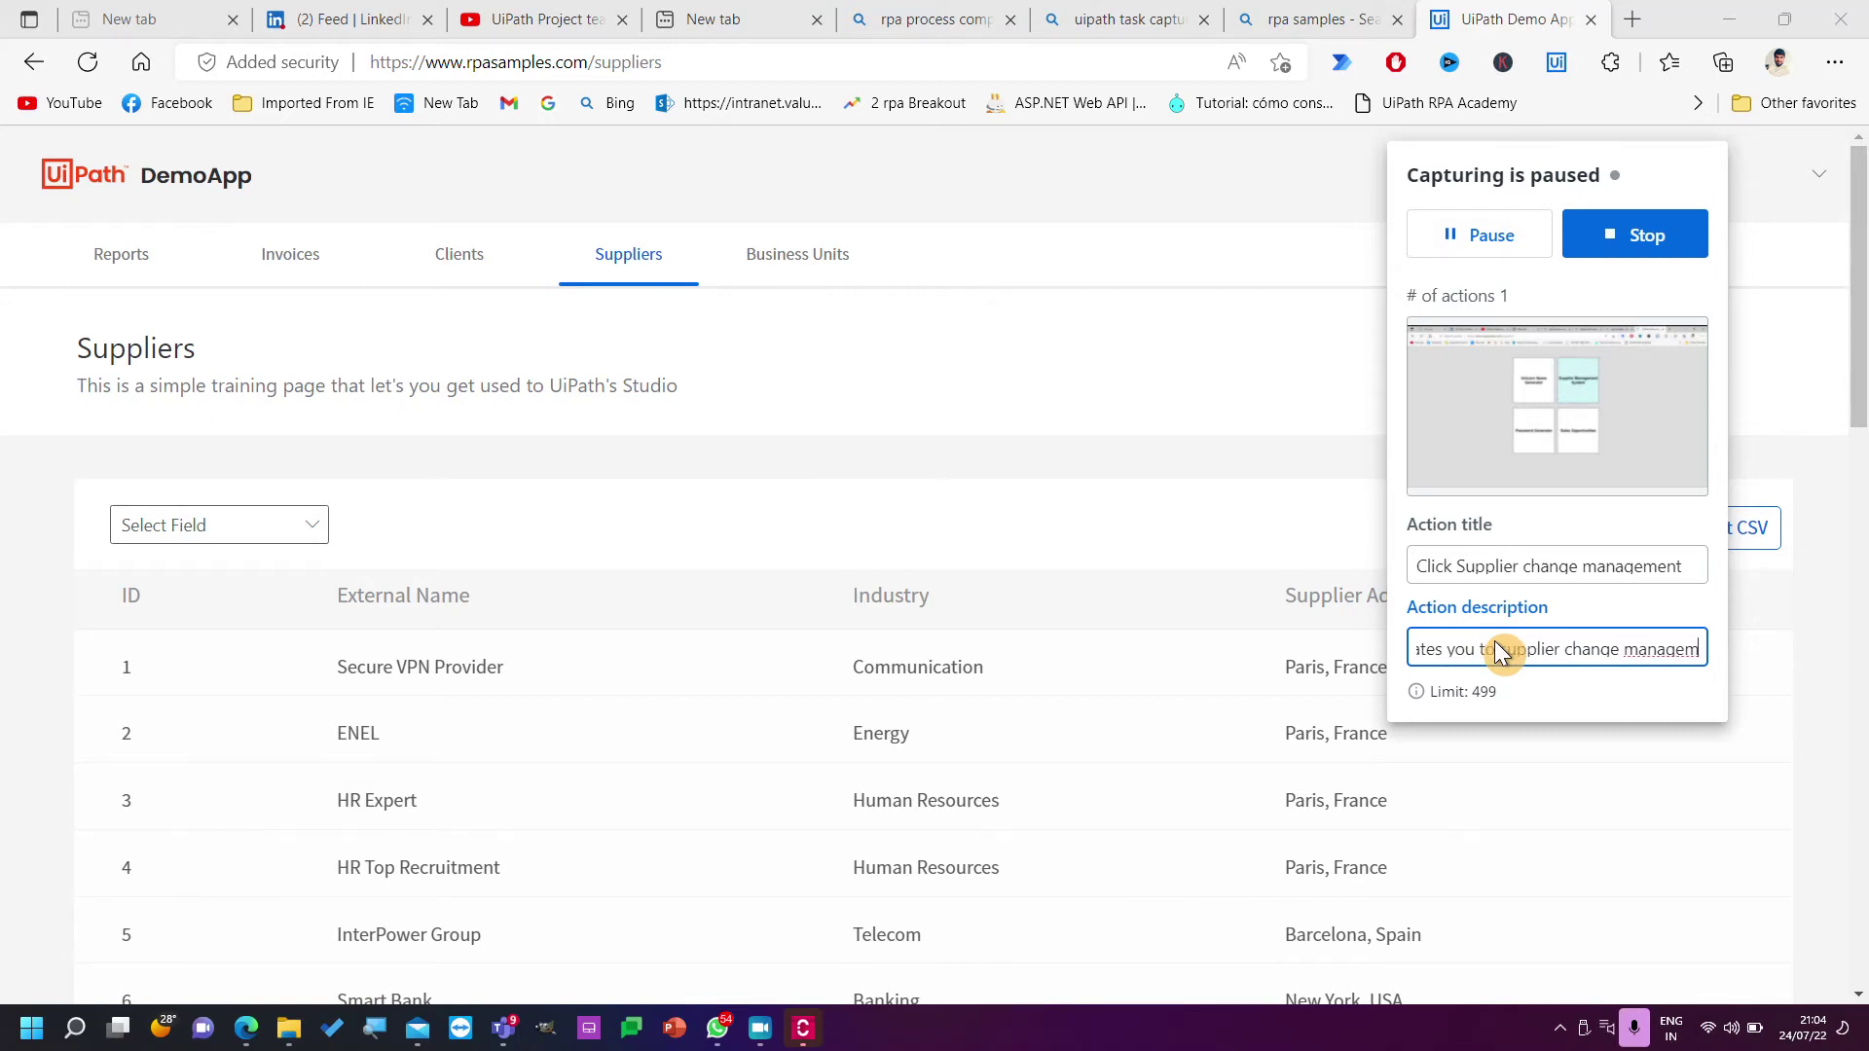
text(ent tool)
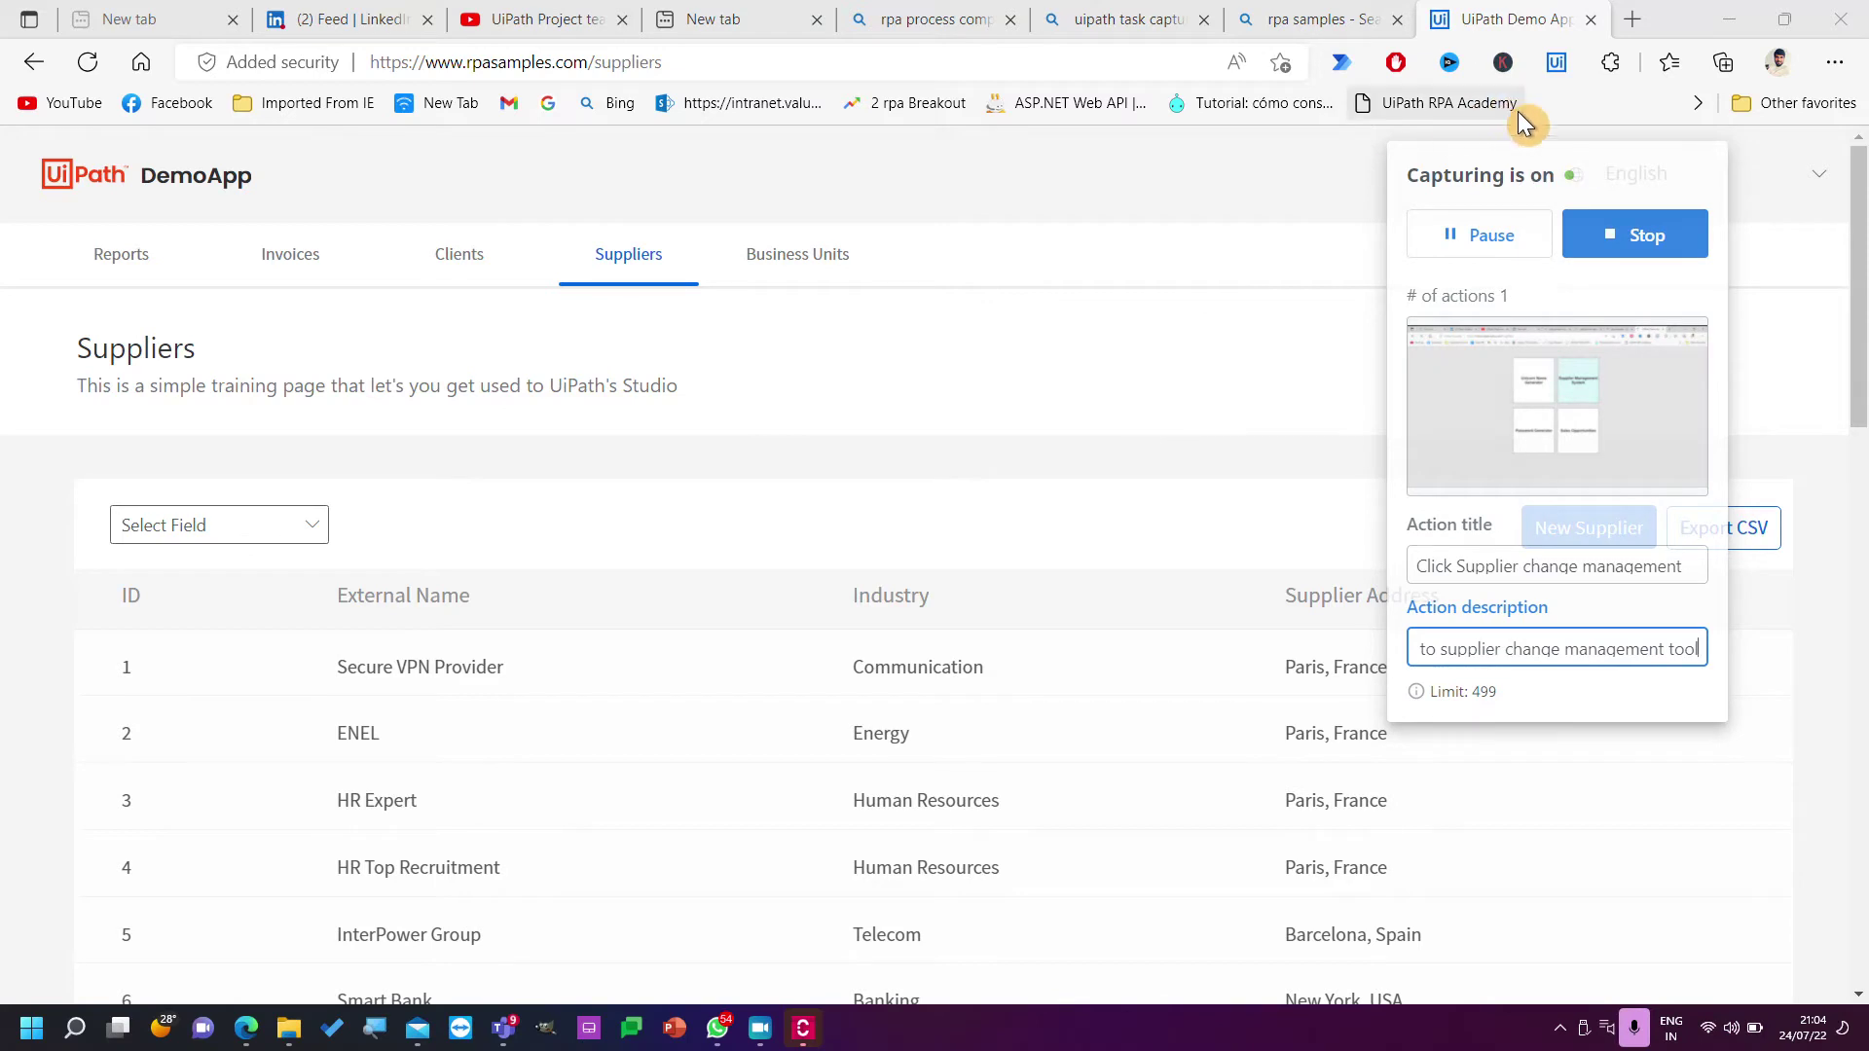
Move the capture window off the New Supplier button, record opening the new supplier form and title the action "Click New Supplier".
drag(1510, 176, 897, 246)
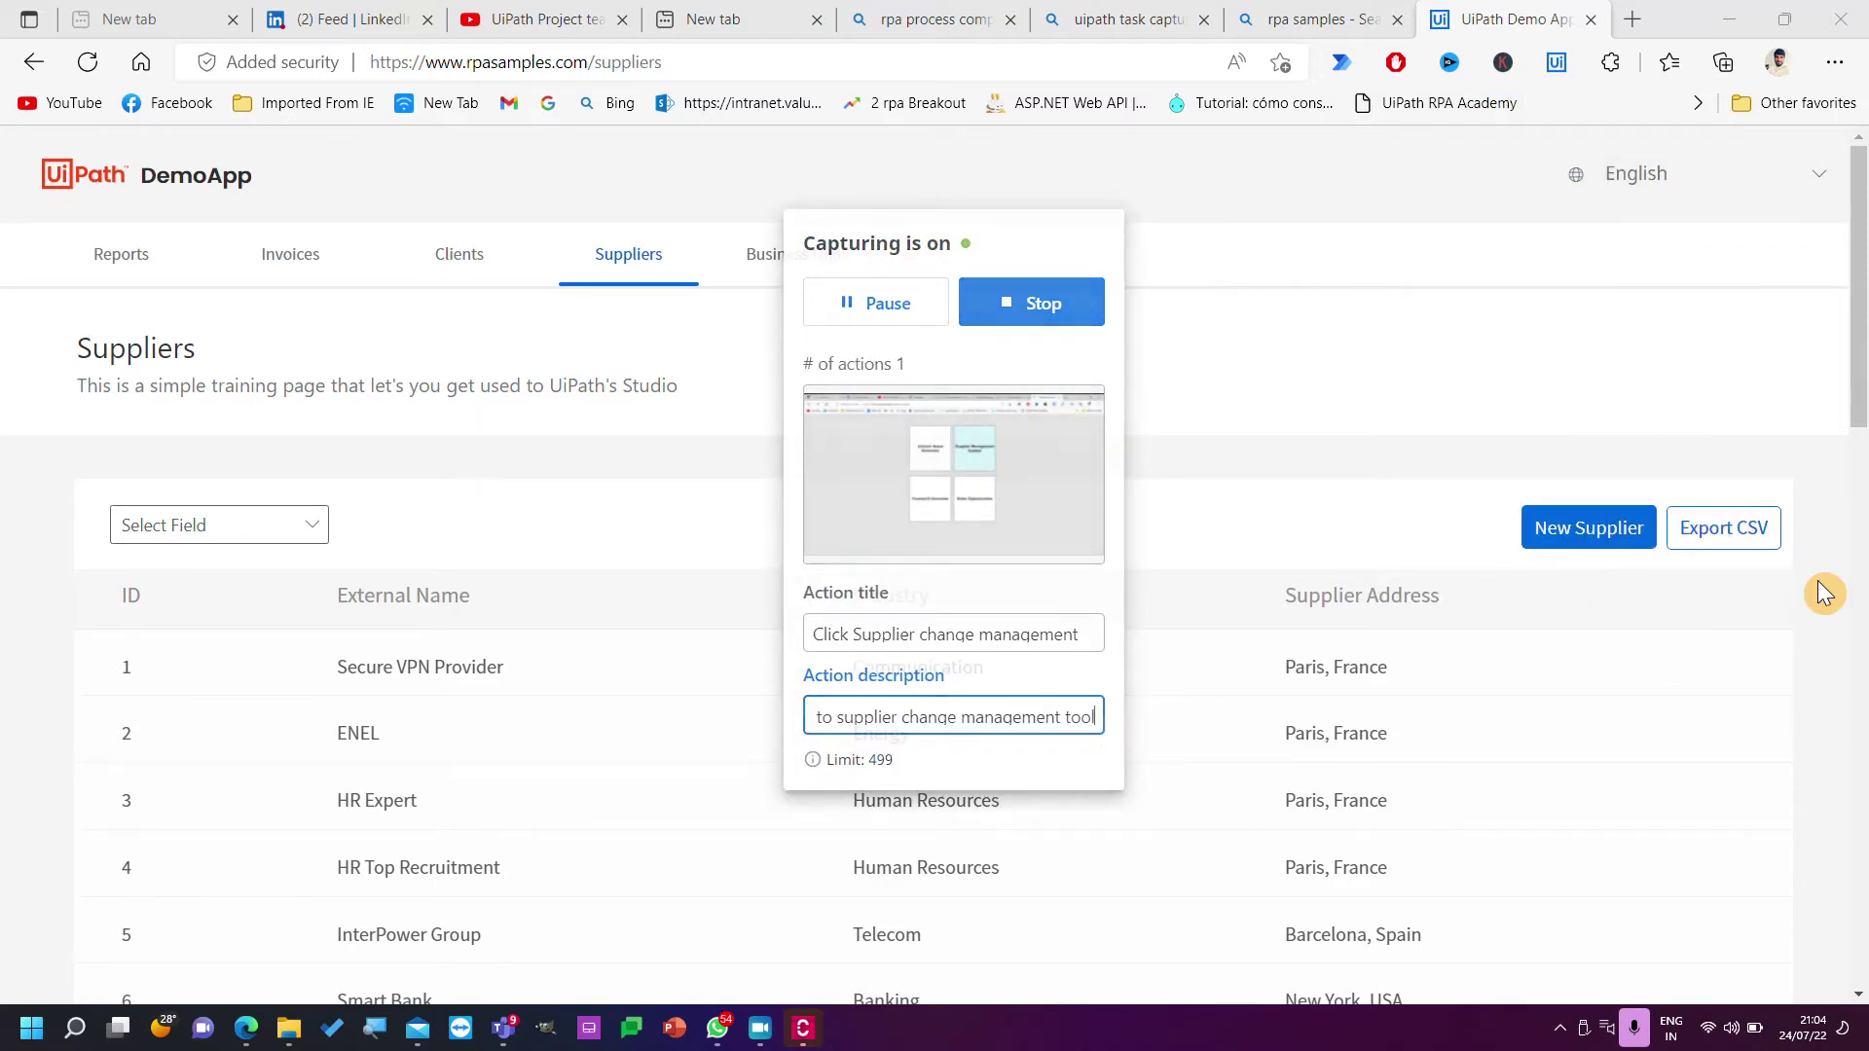
click(1601, 539)
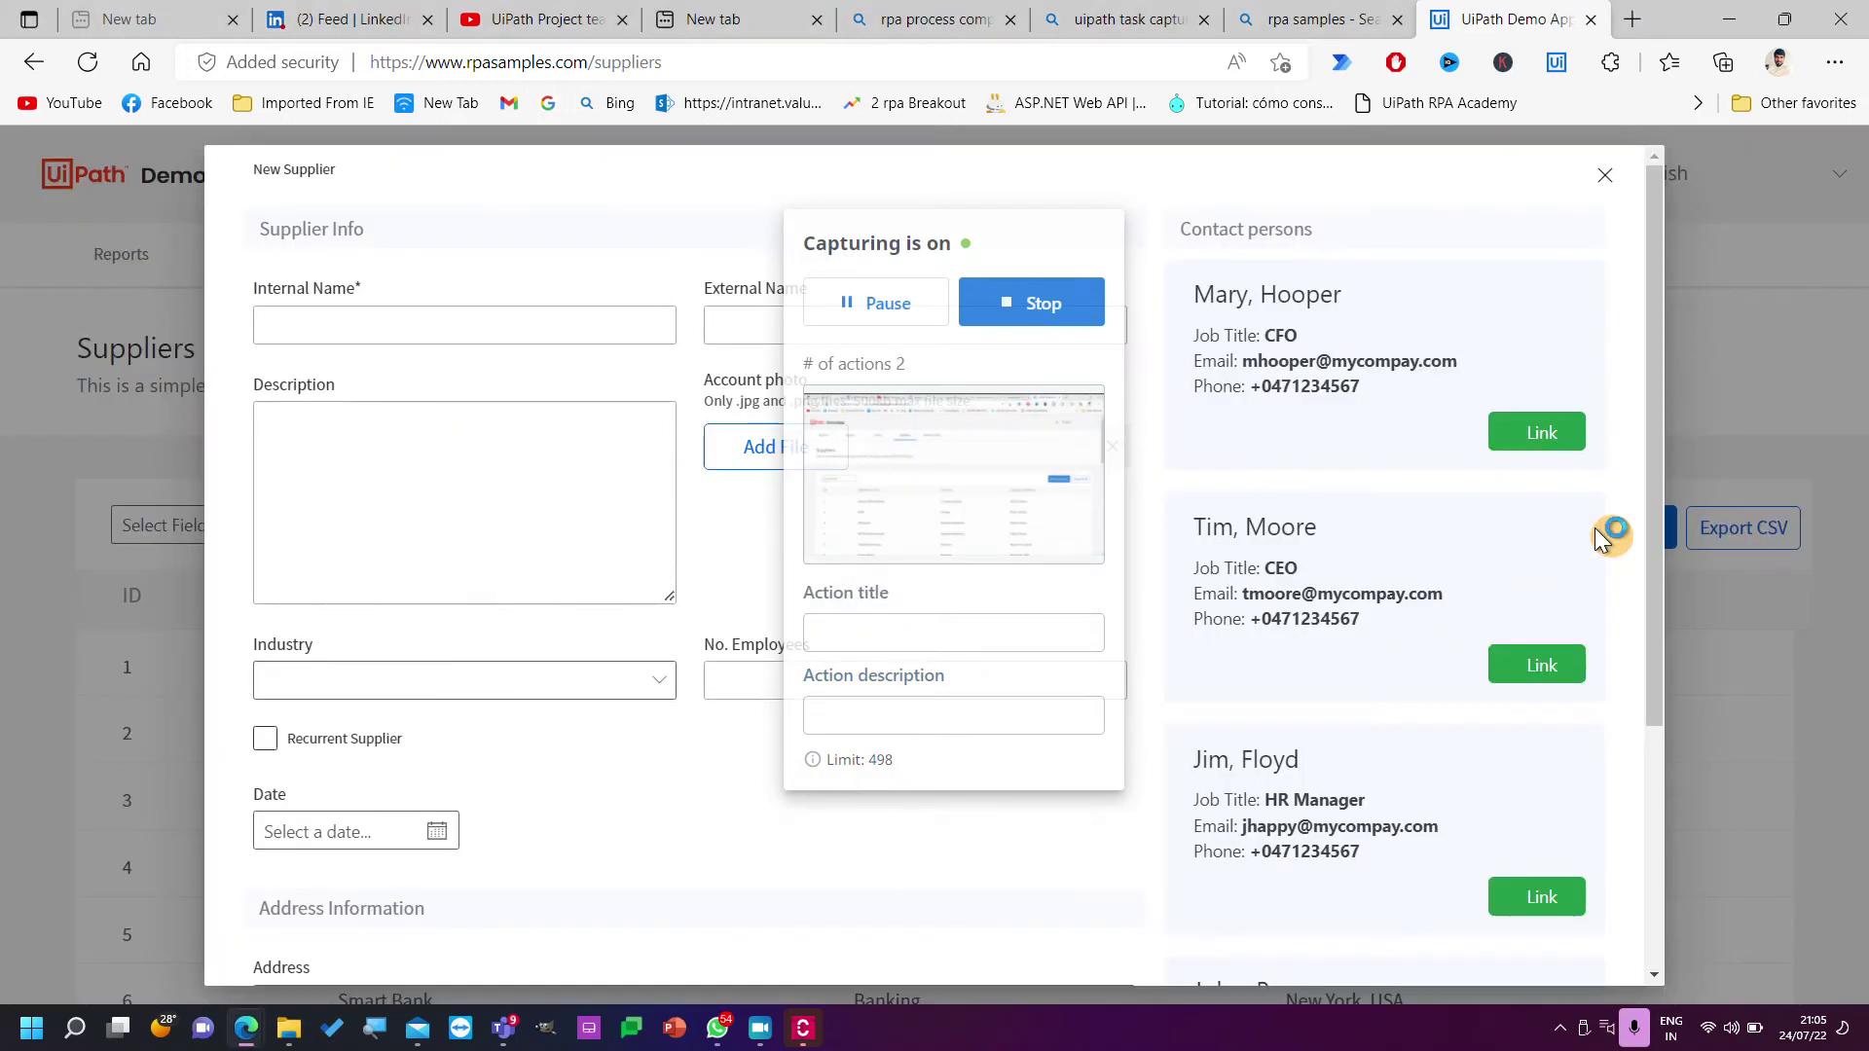
click(873, 637)
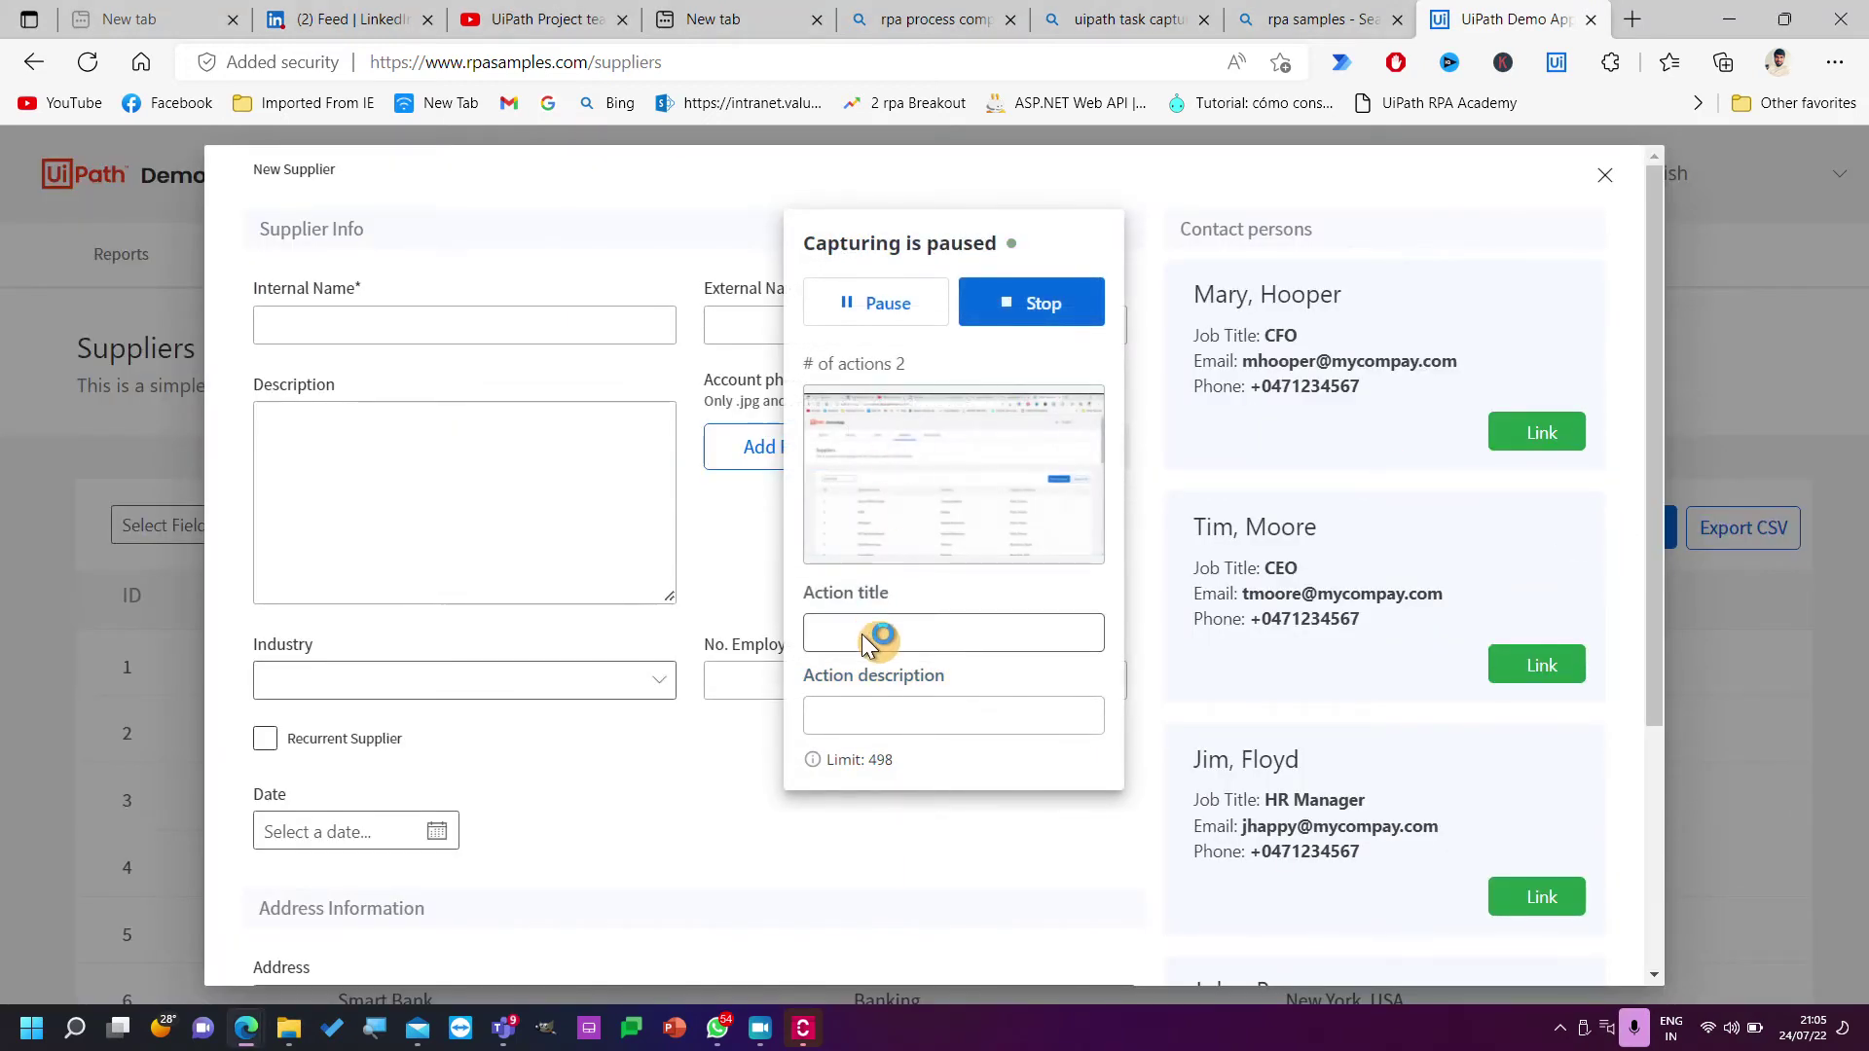
text(Click n)
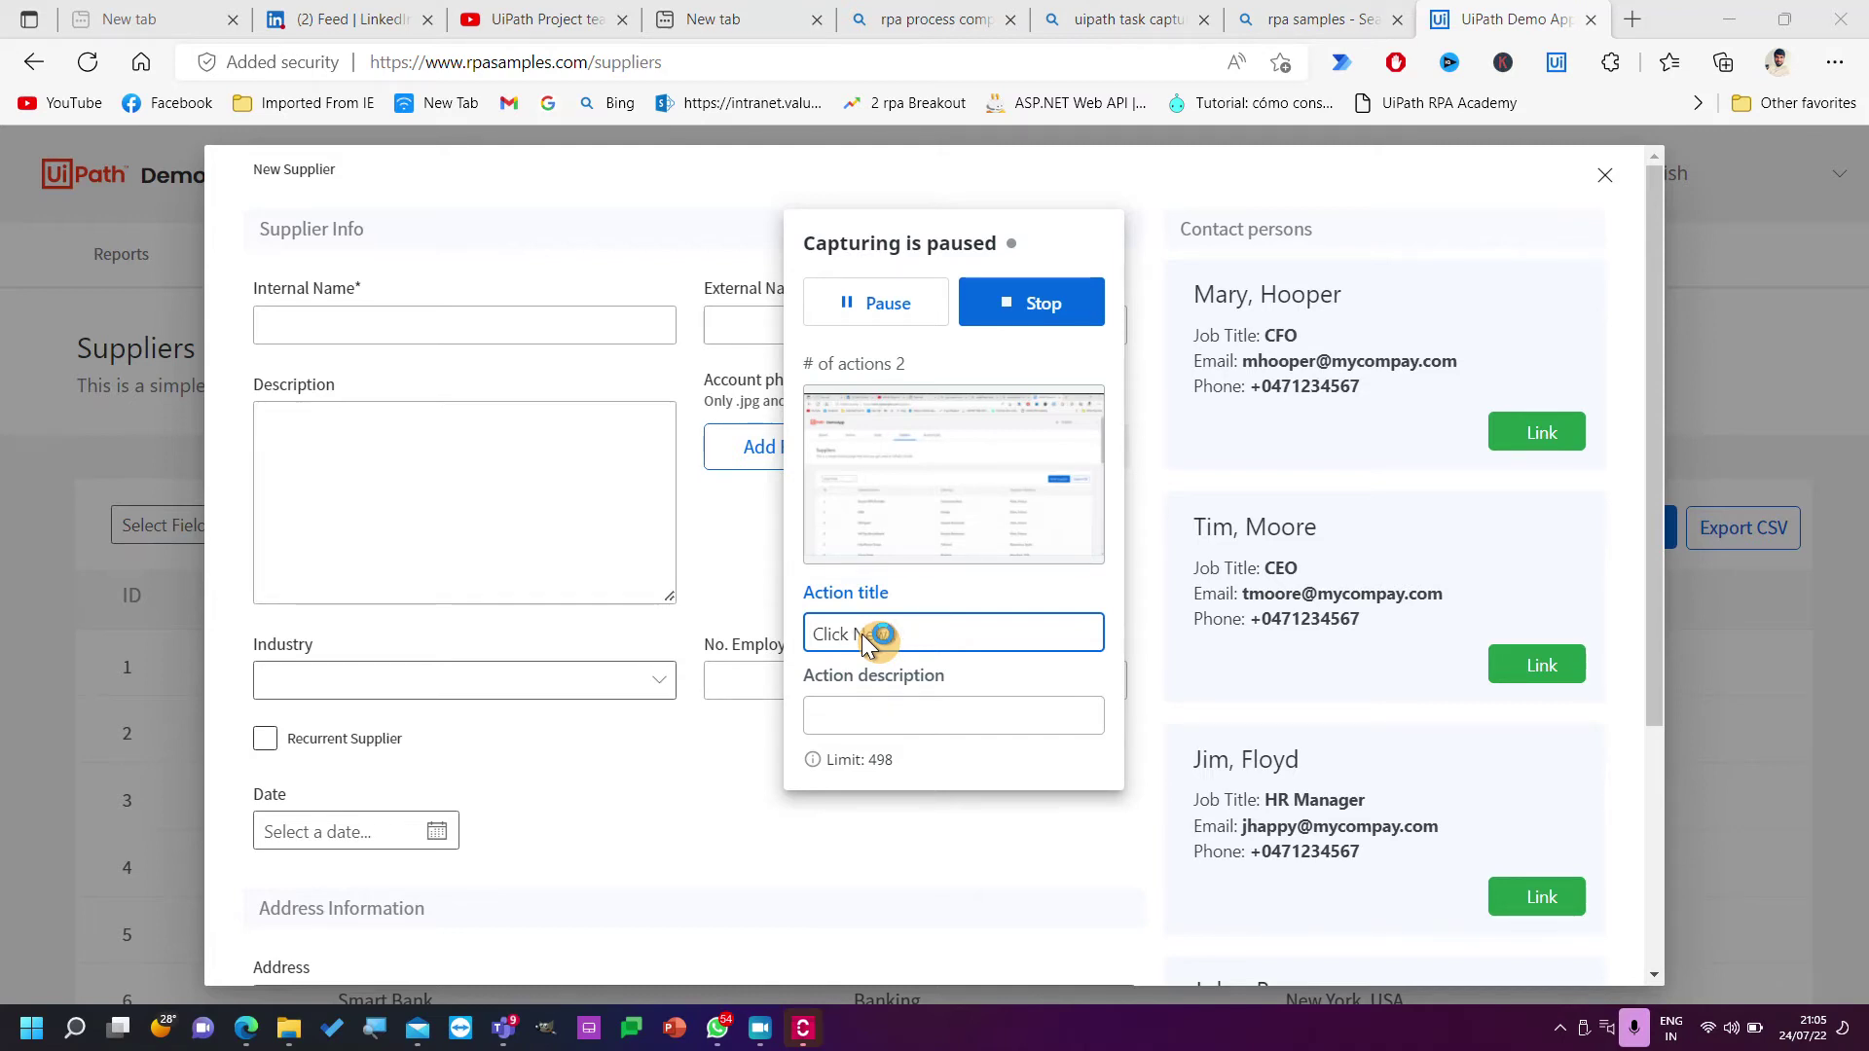
text(ew Supplier)
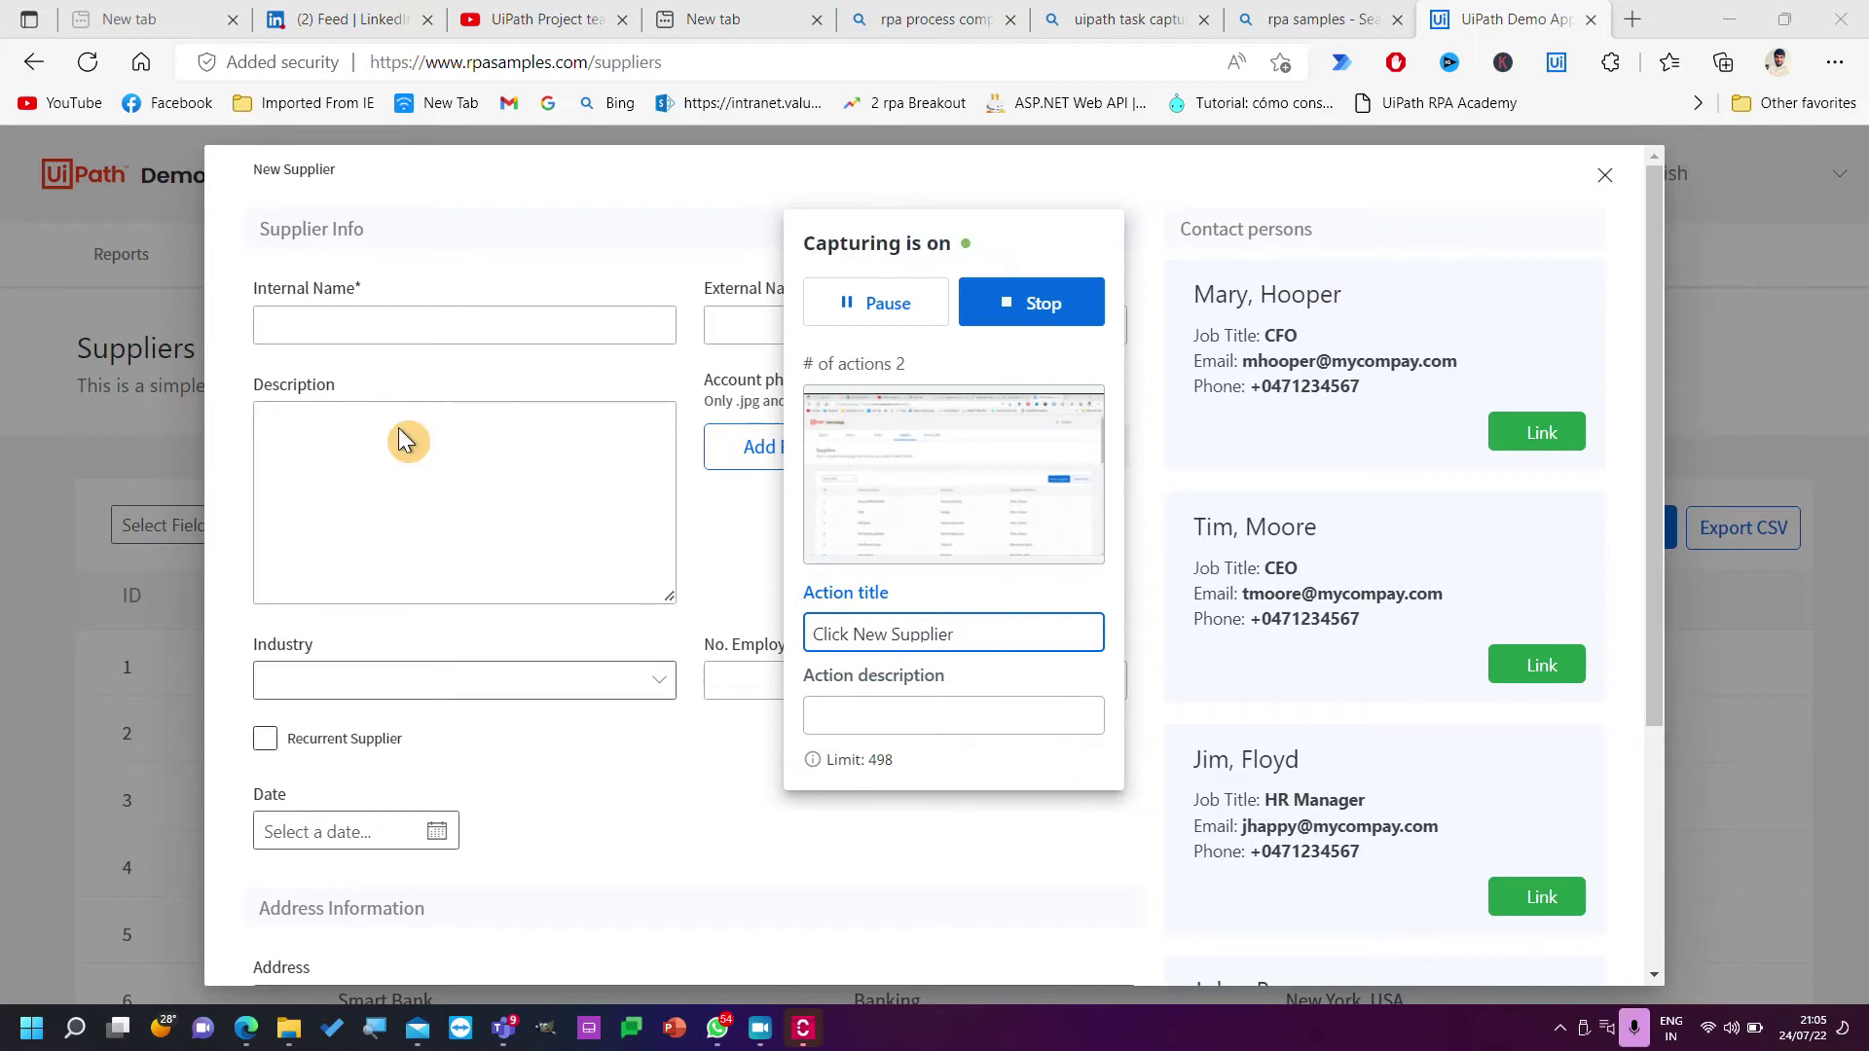
Capture selecting the Internal Name field and title the action "Add internal name".
click(310, 324)
click(985, 641)
text(Add inte)
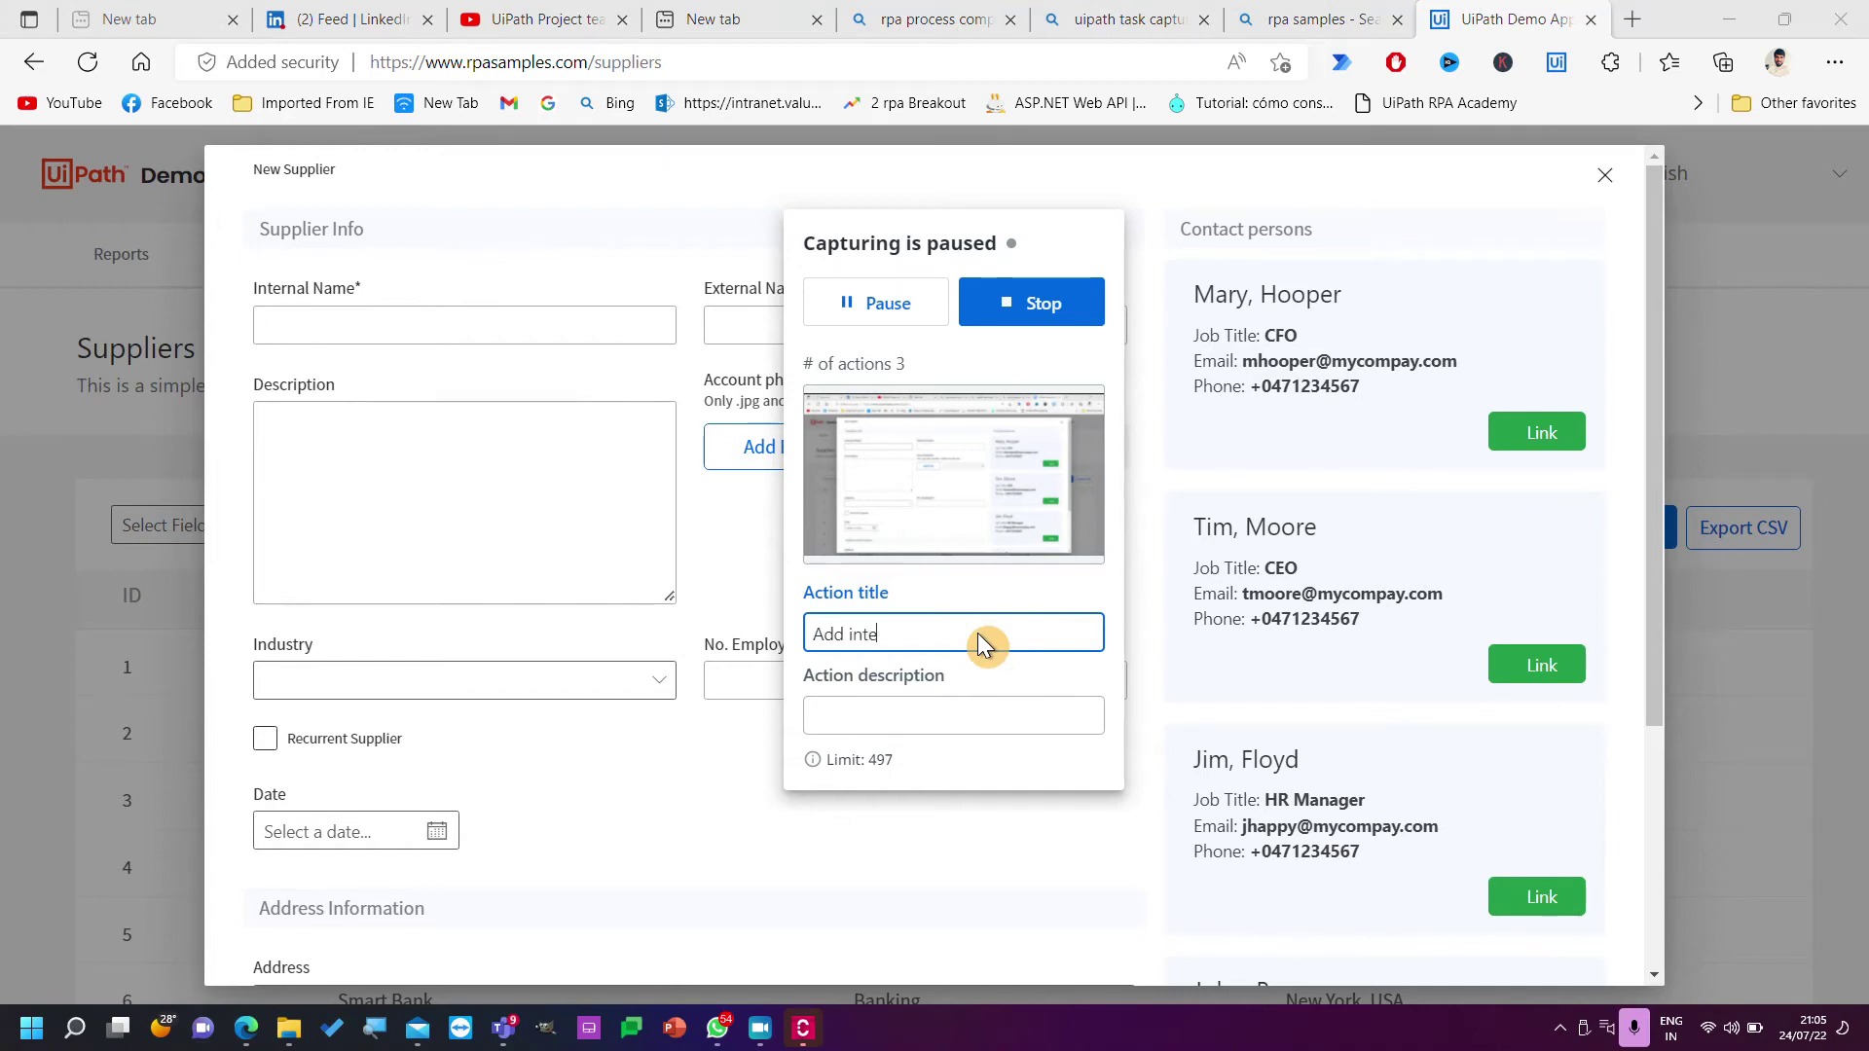
text(rnal name)
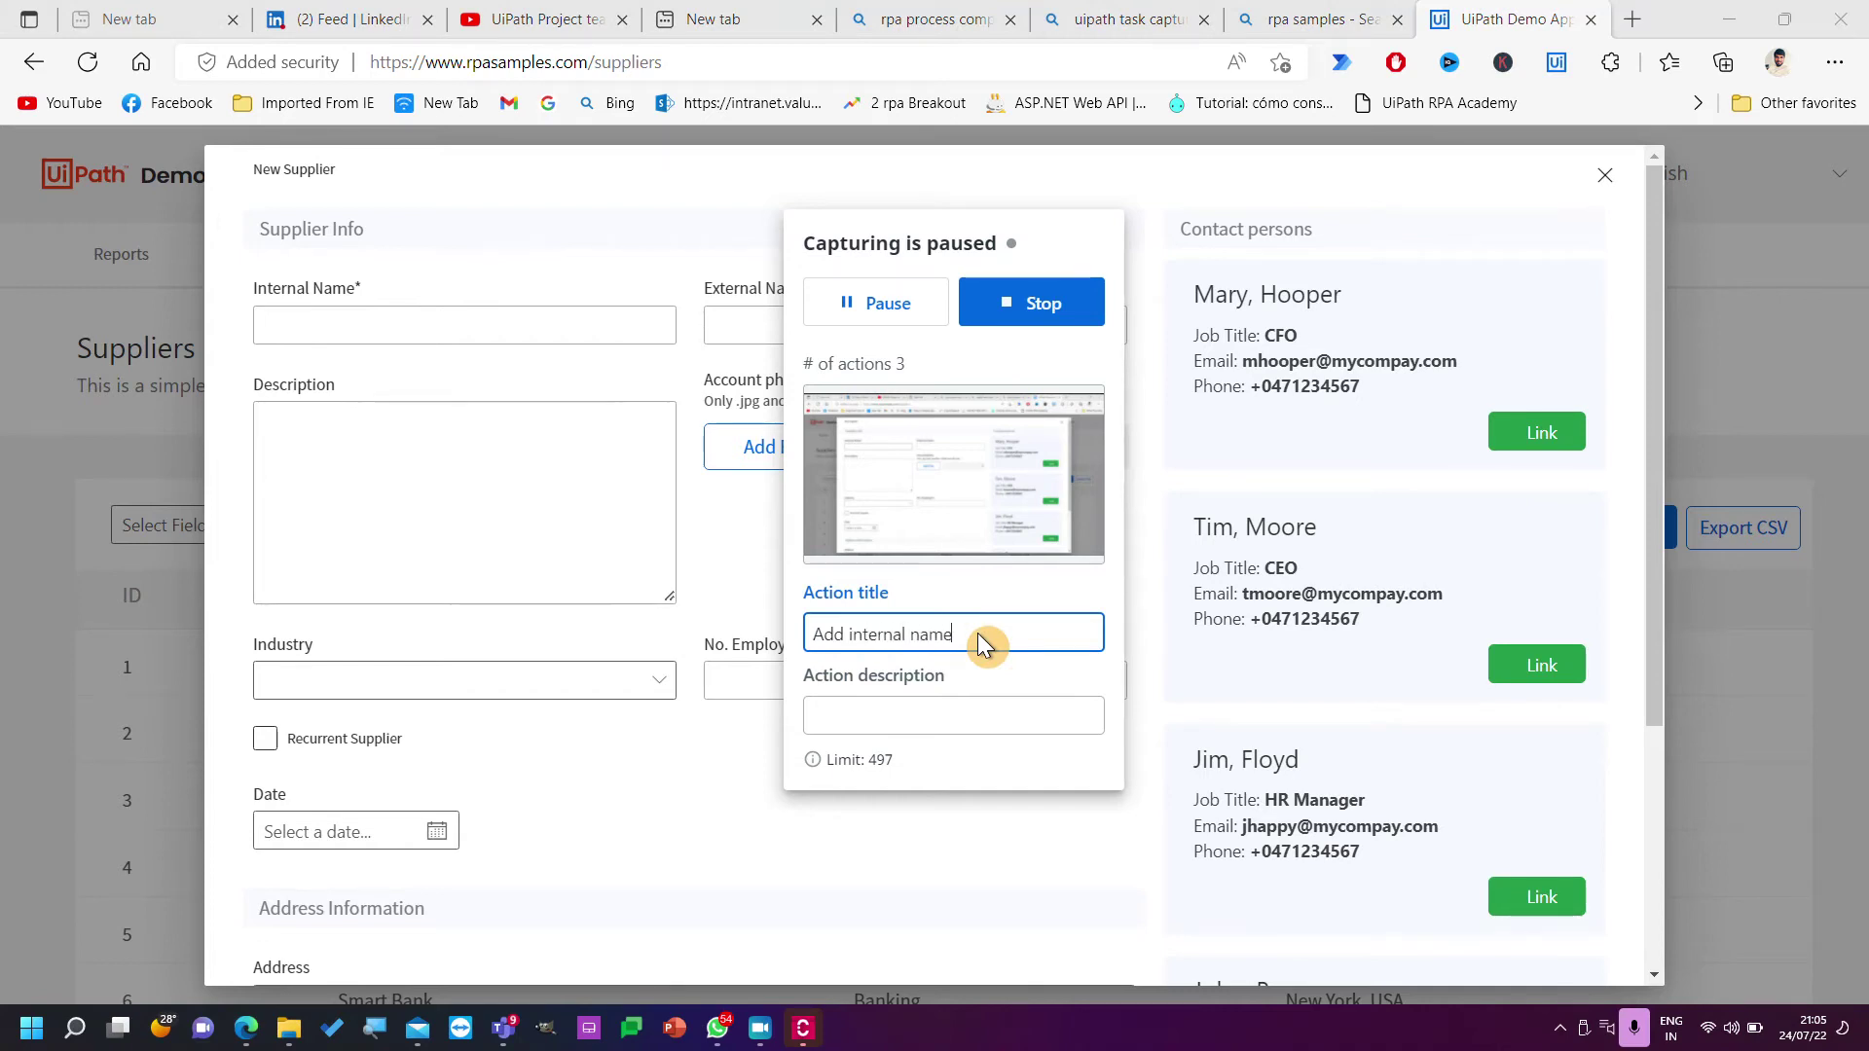
Move the capture window clear of the supplier fields, capture selecting External Name and title the action "Add external name".
drag(952, 264, 1651, 316)
click(954, 325)
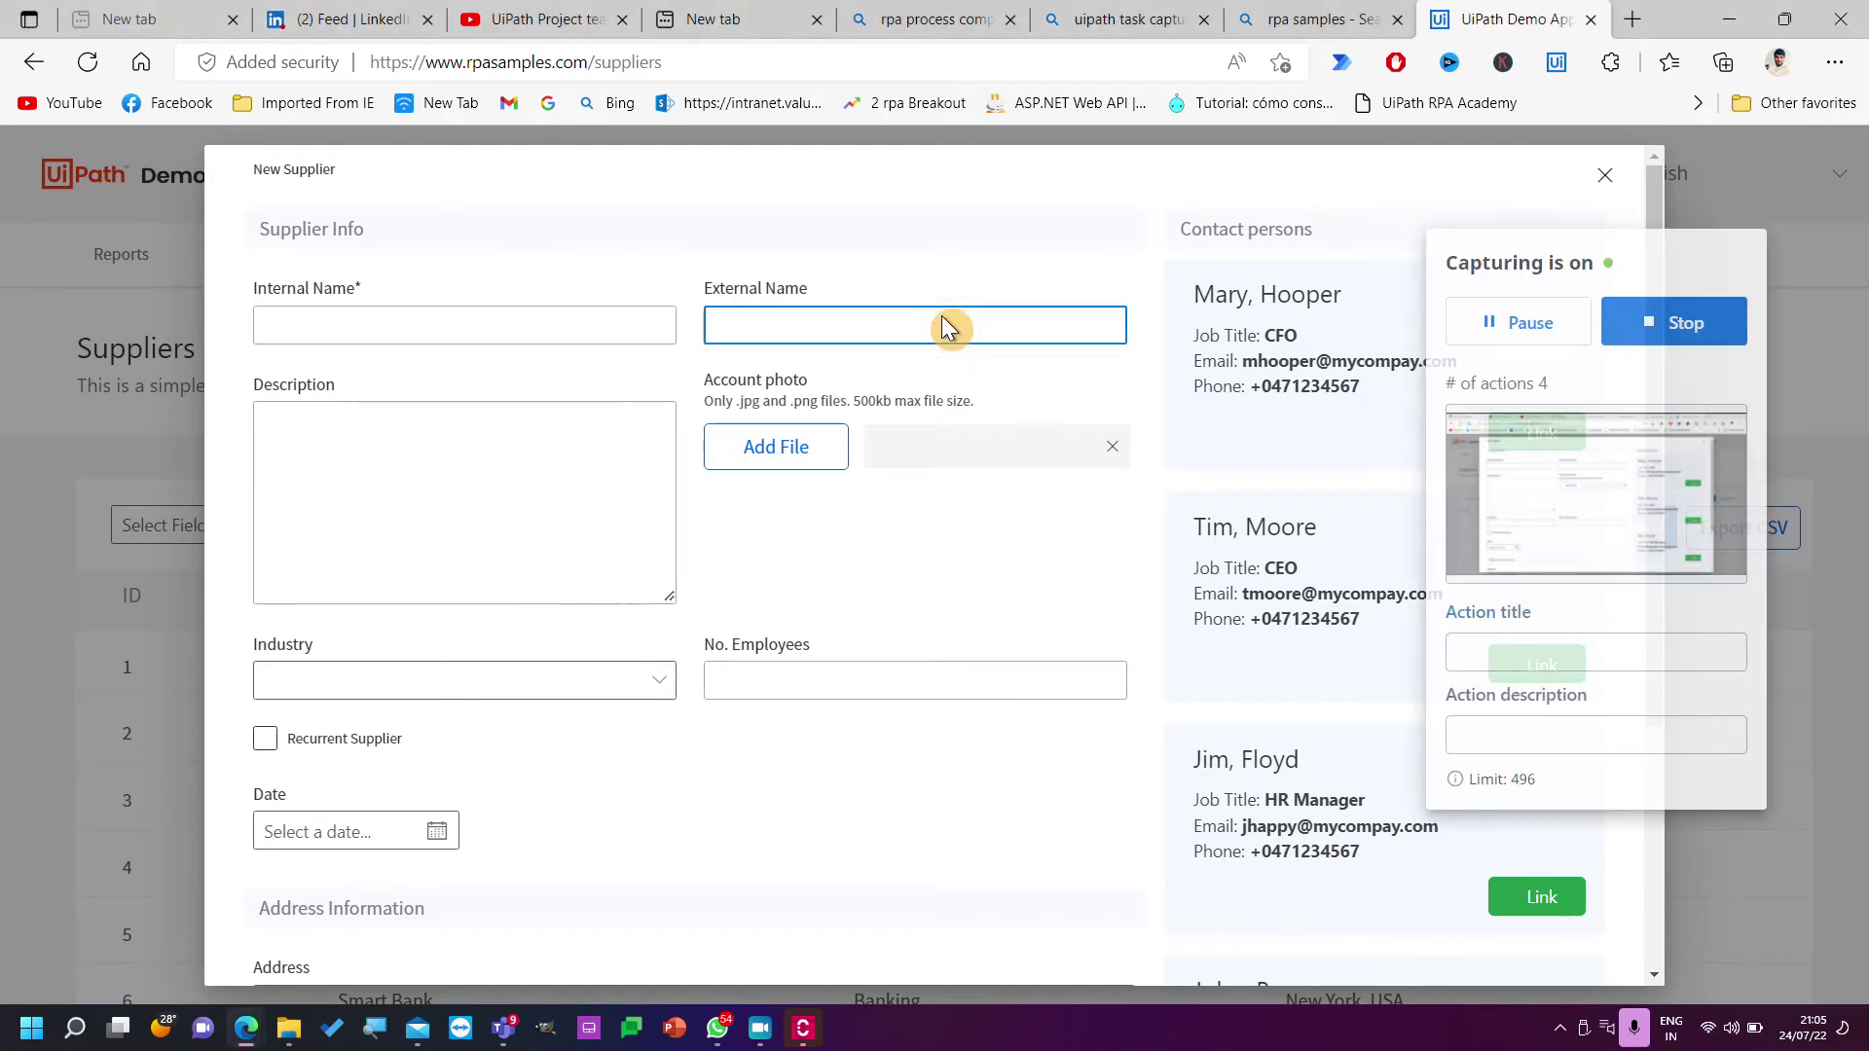
click(1548, 653)
text(Add extern)
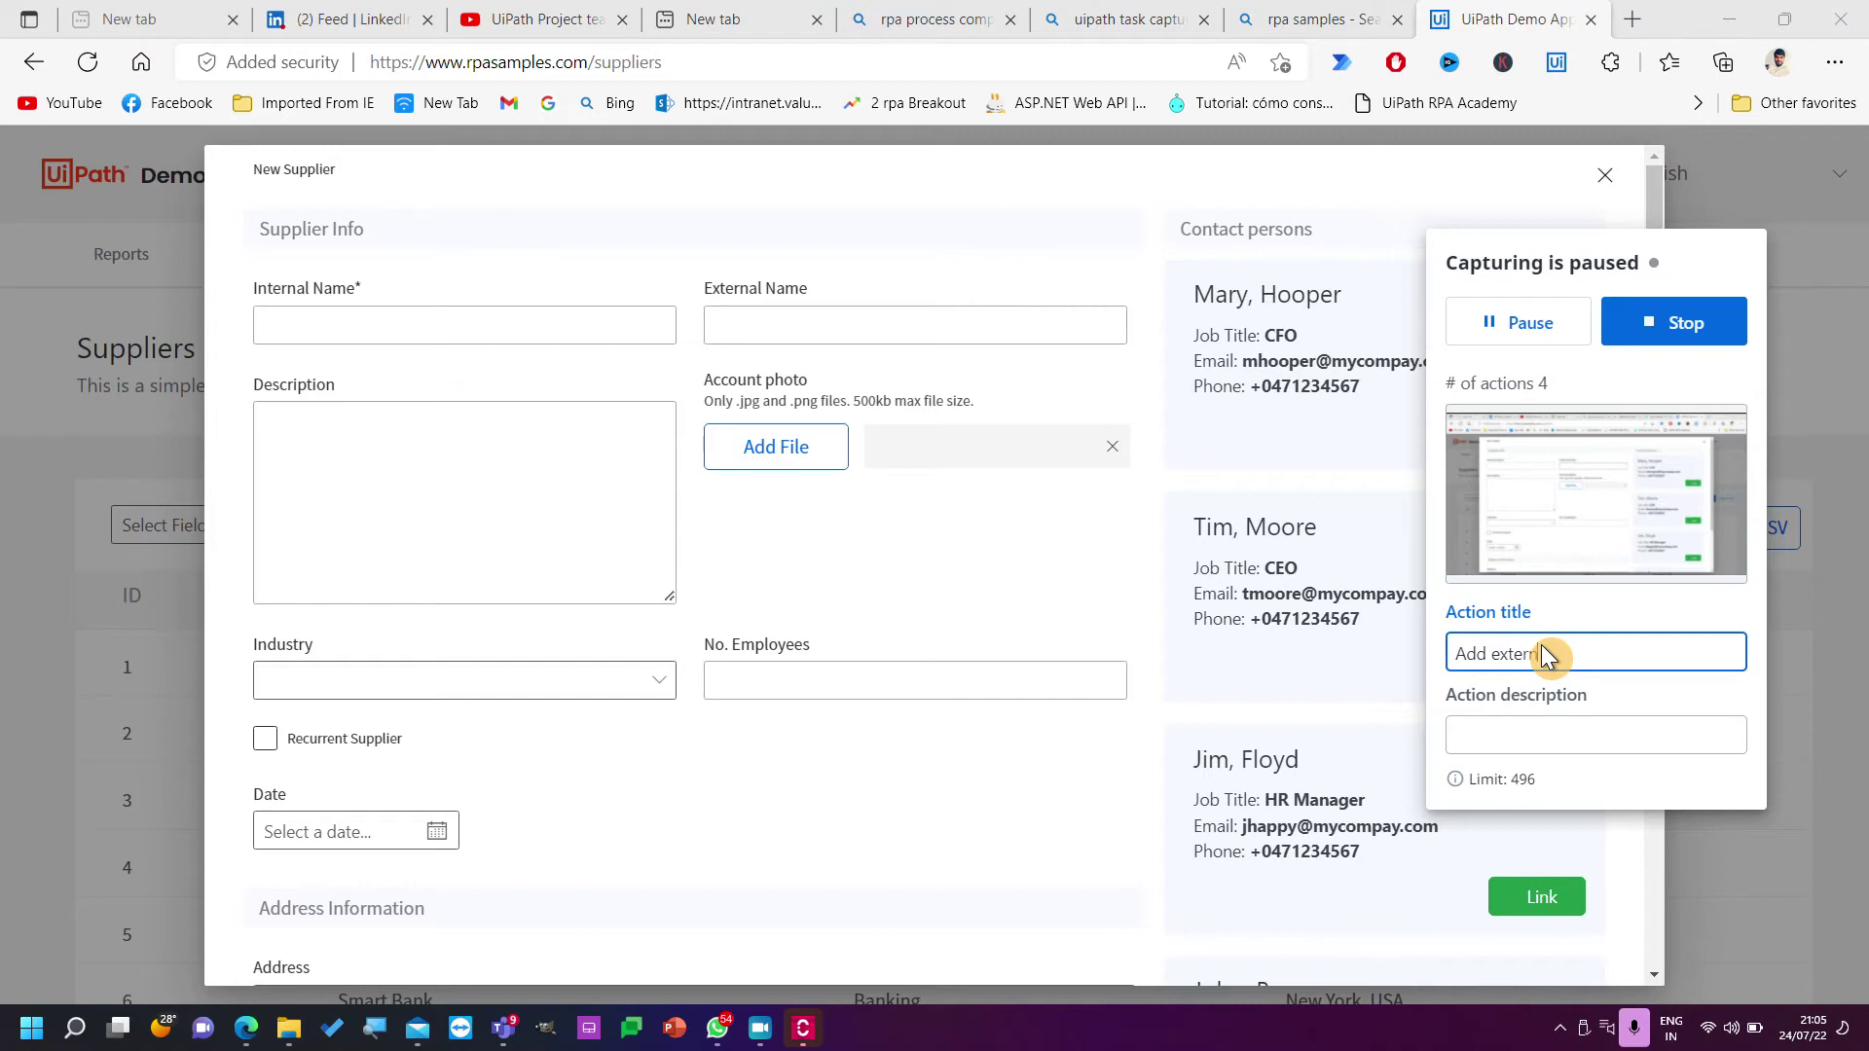
text(al name)
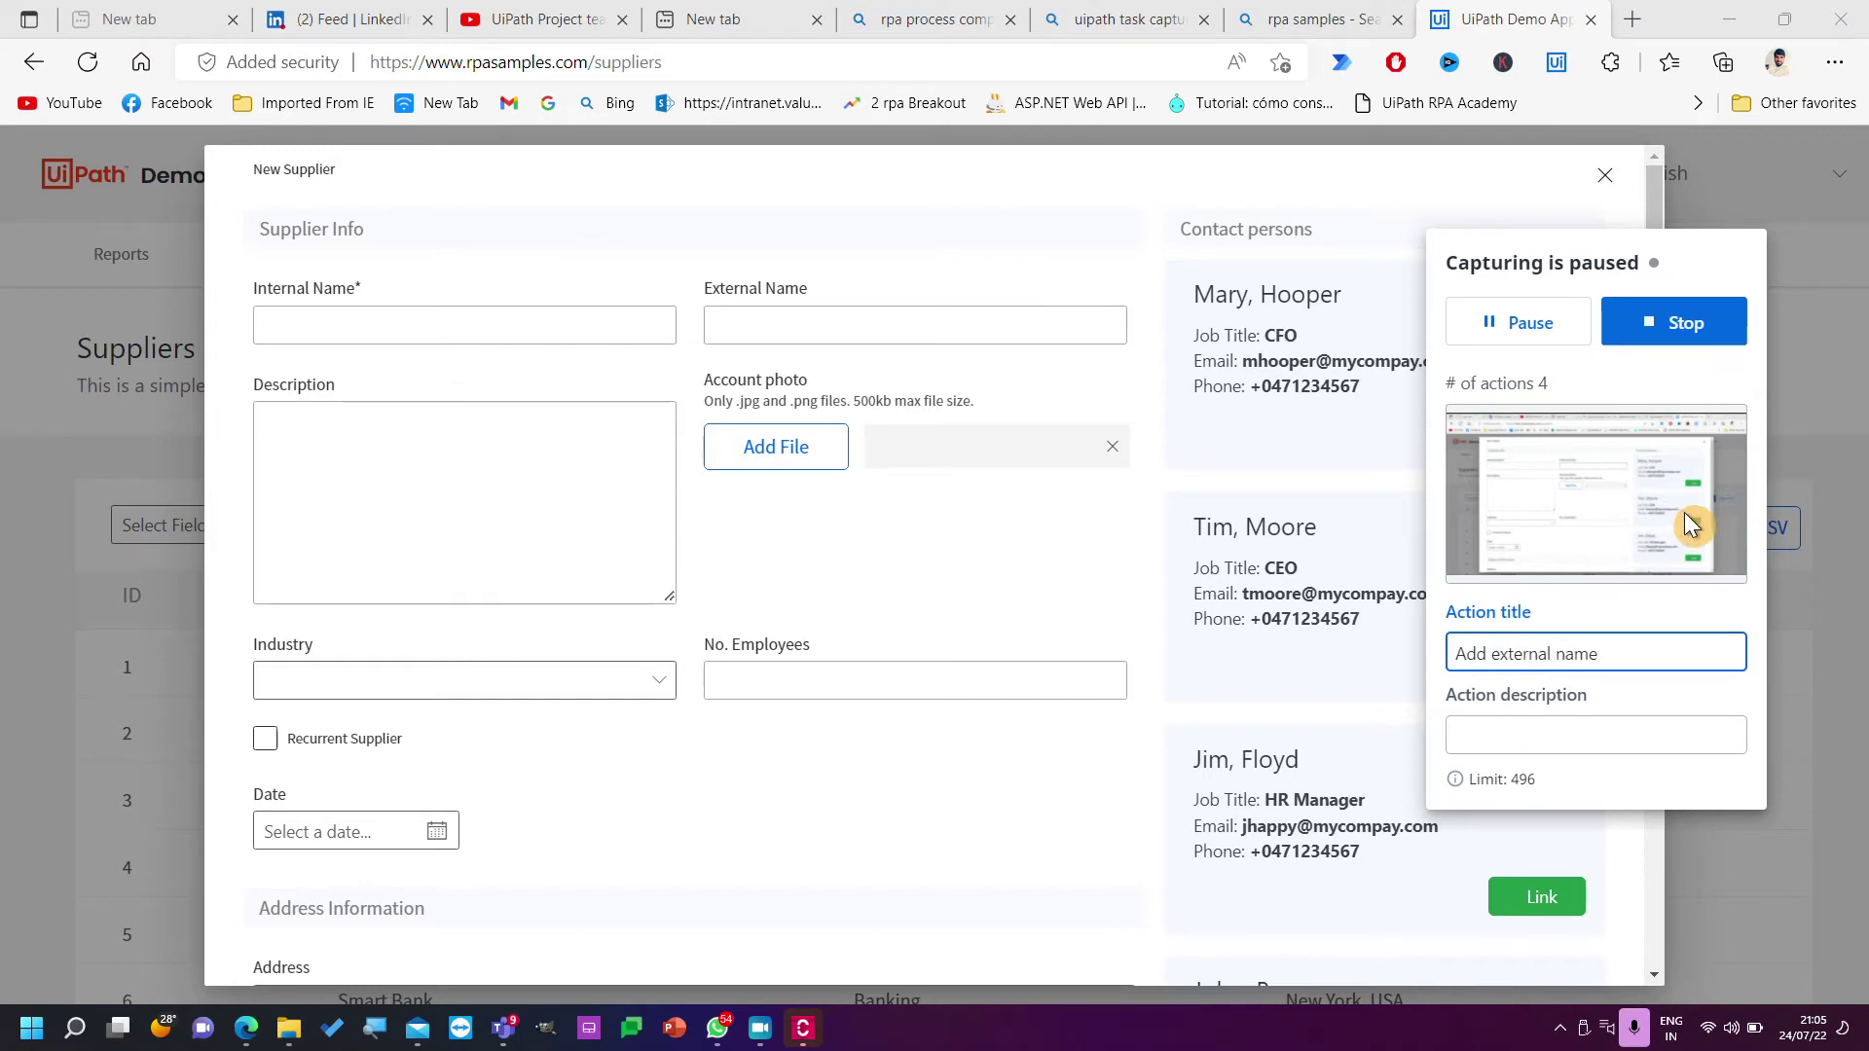
Capture the account photo file selection and title the action "Upload file".
click(1519, 353)
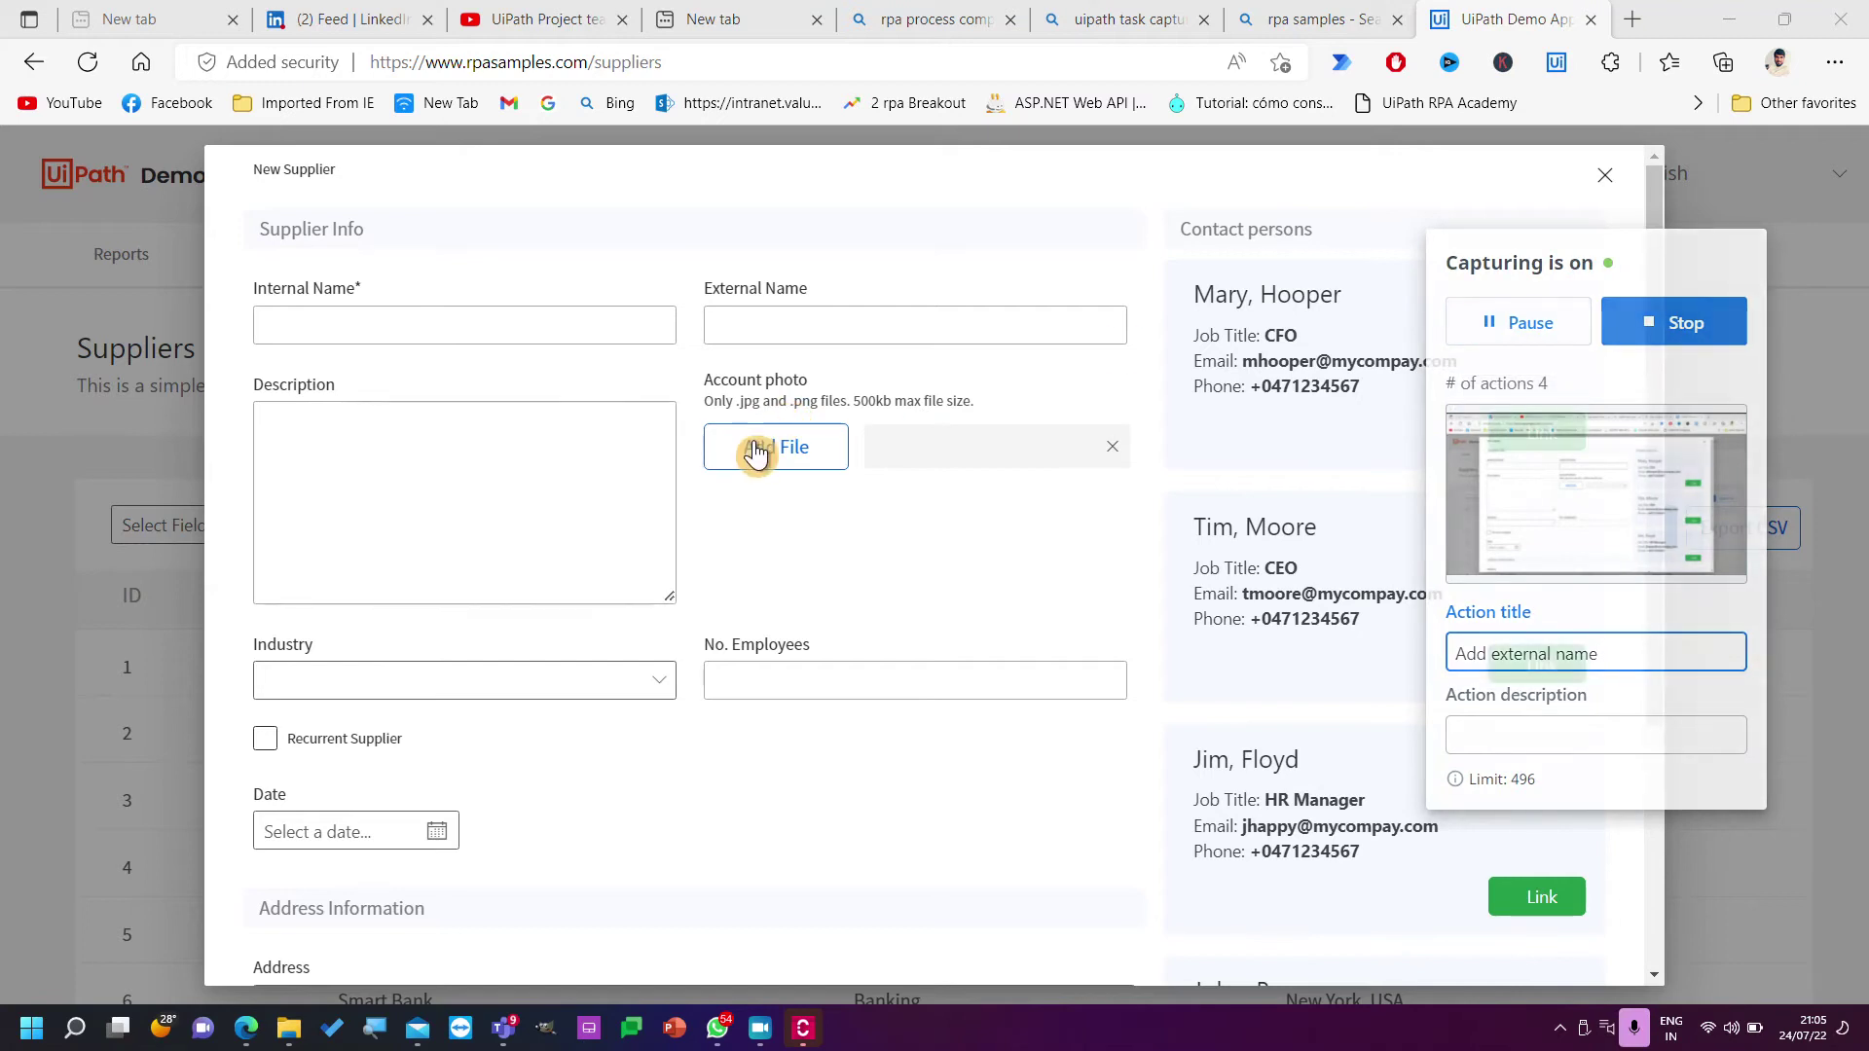
click(871, 454)
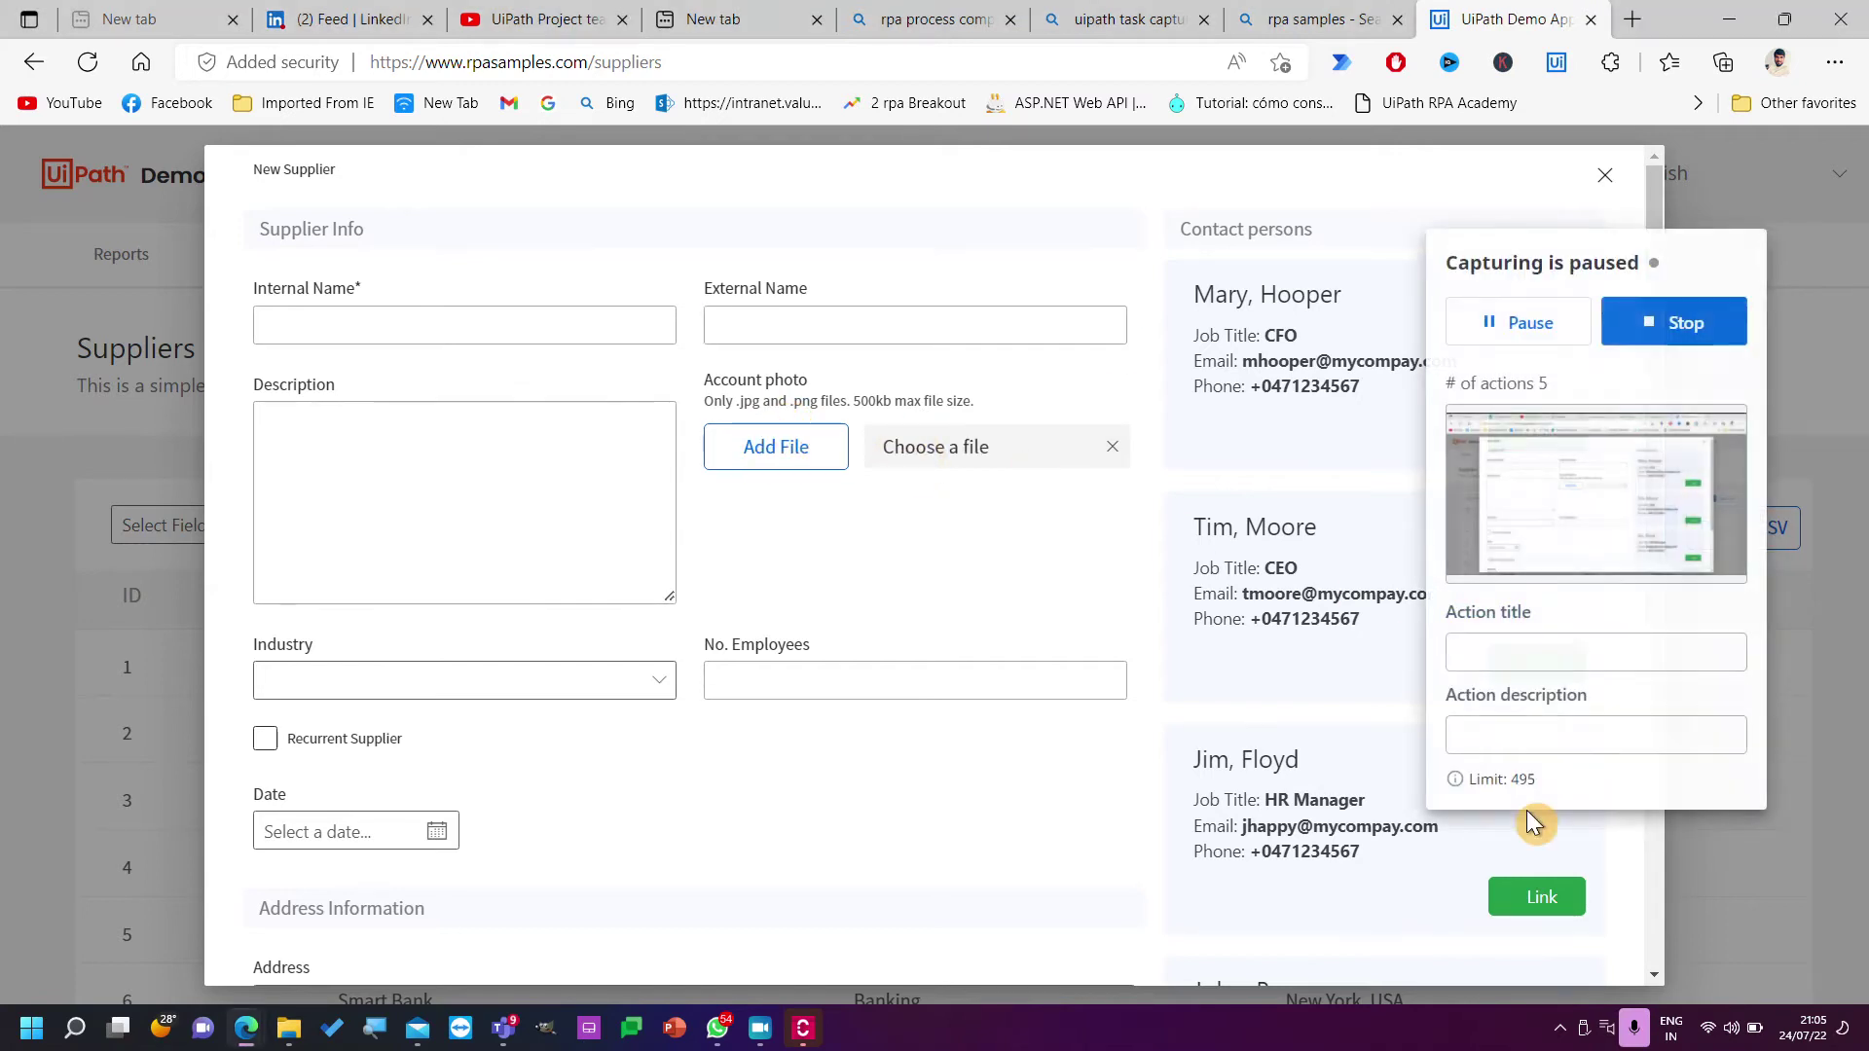
click(1514, 650)
text(Upload file)
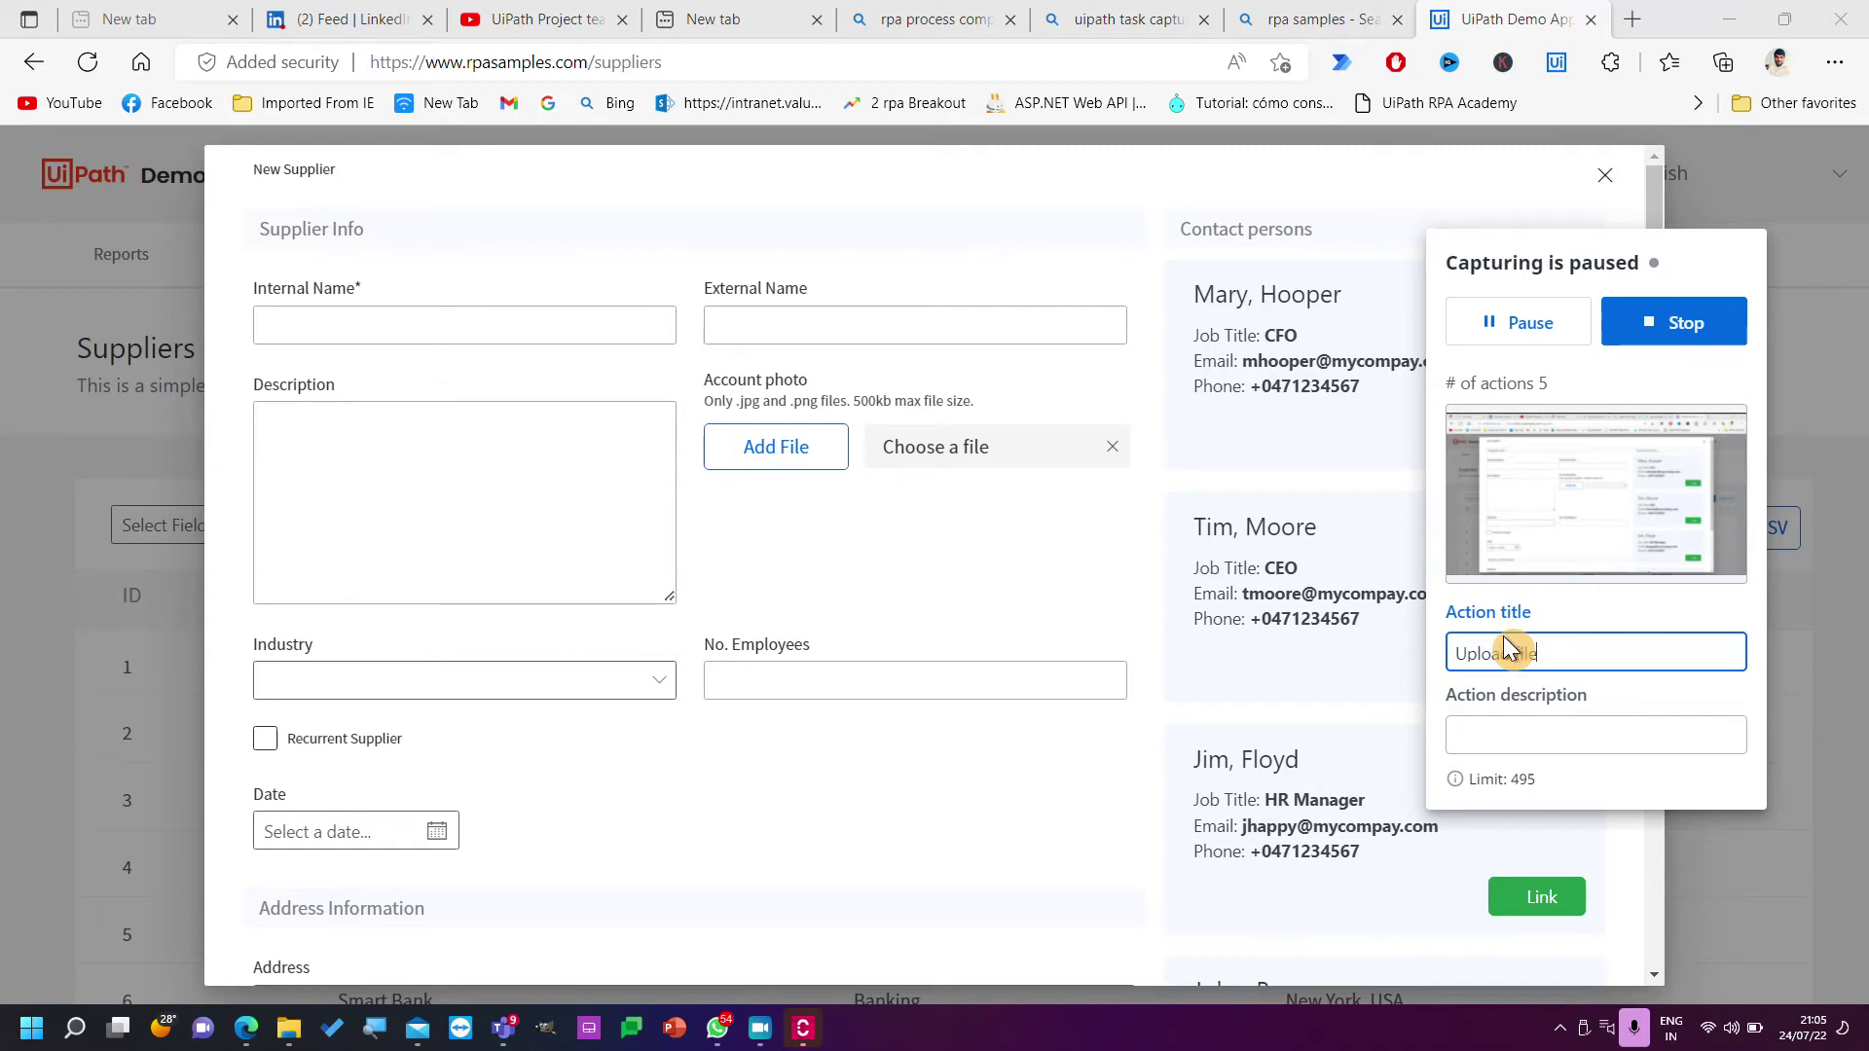
Capture opening the Industry list and title the action "Select industry".
click(494, 701)
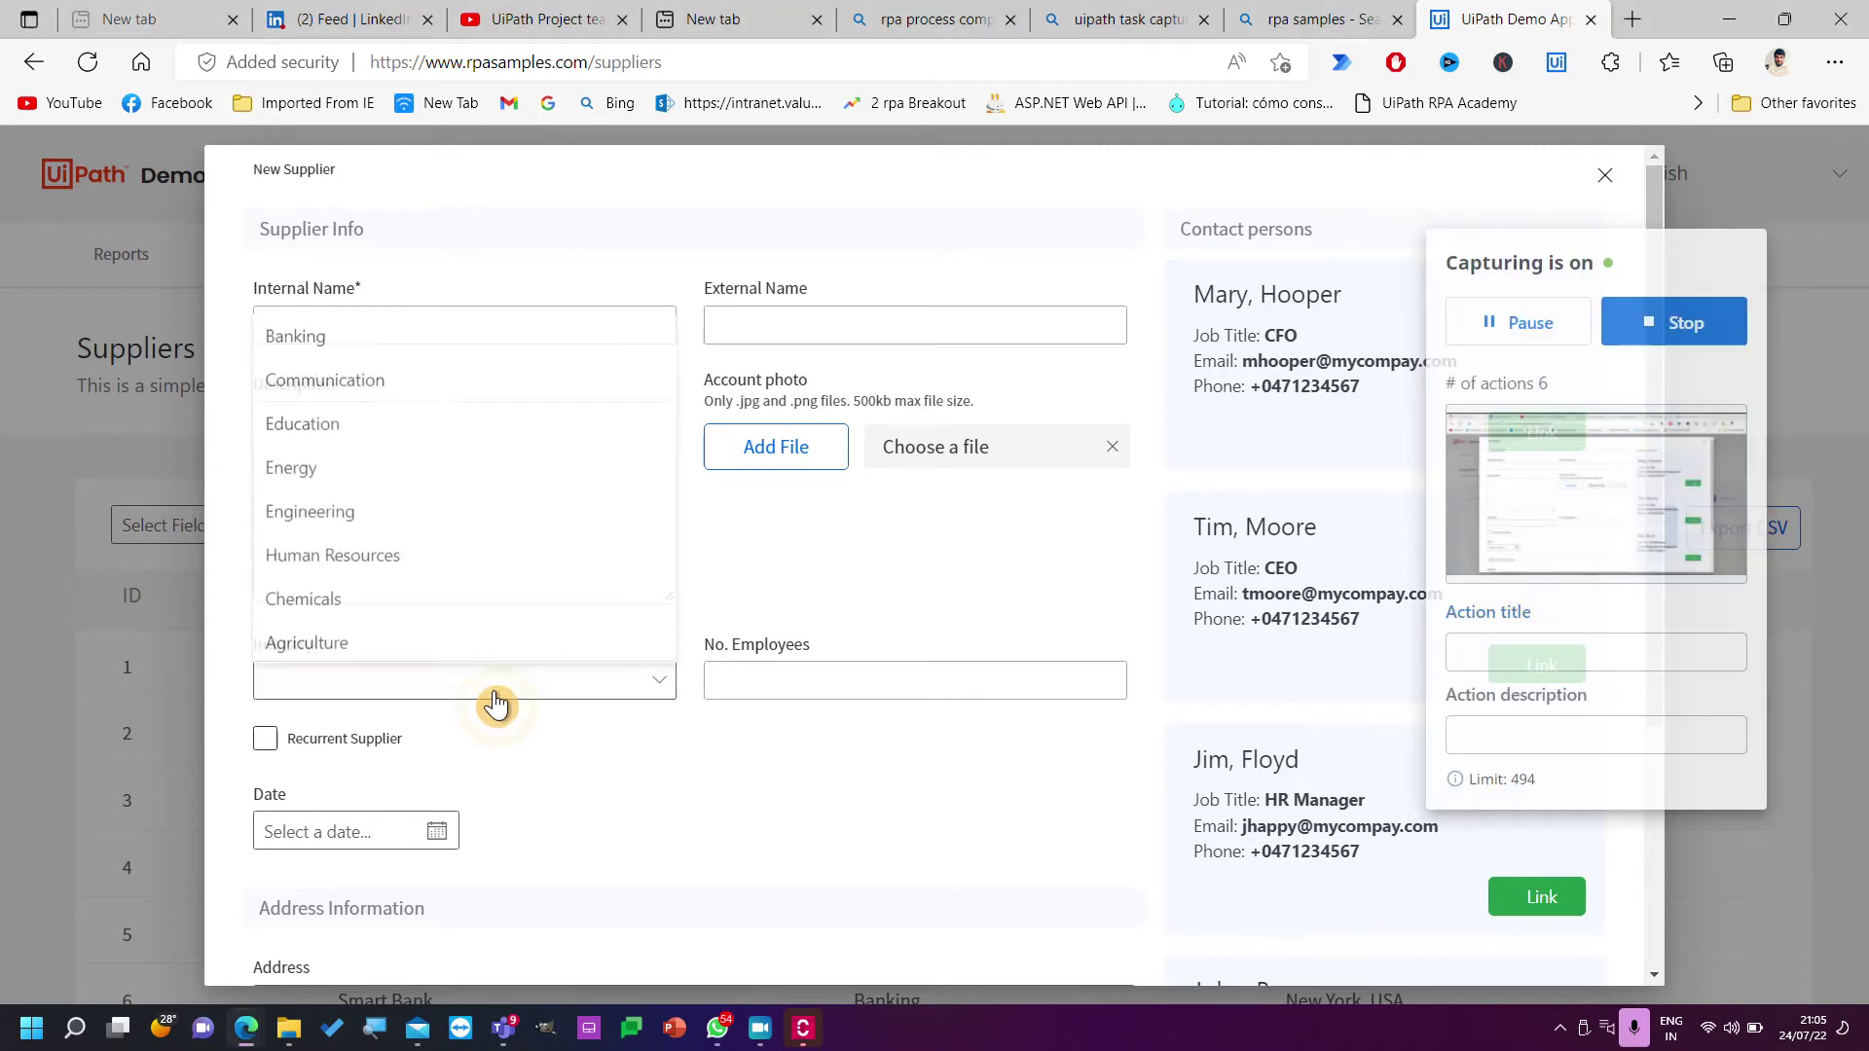
click(1512, 654)
text(Select)
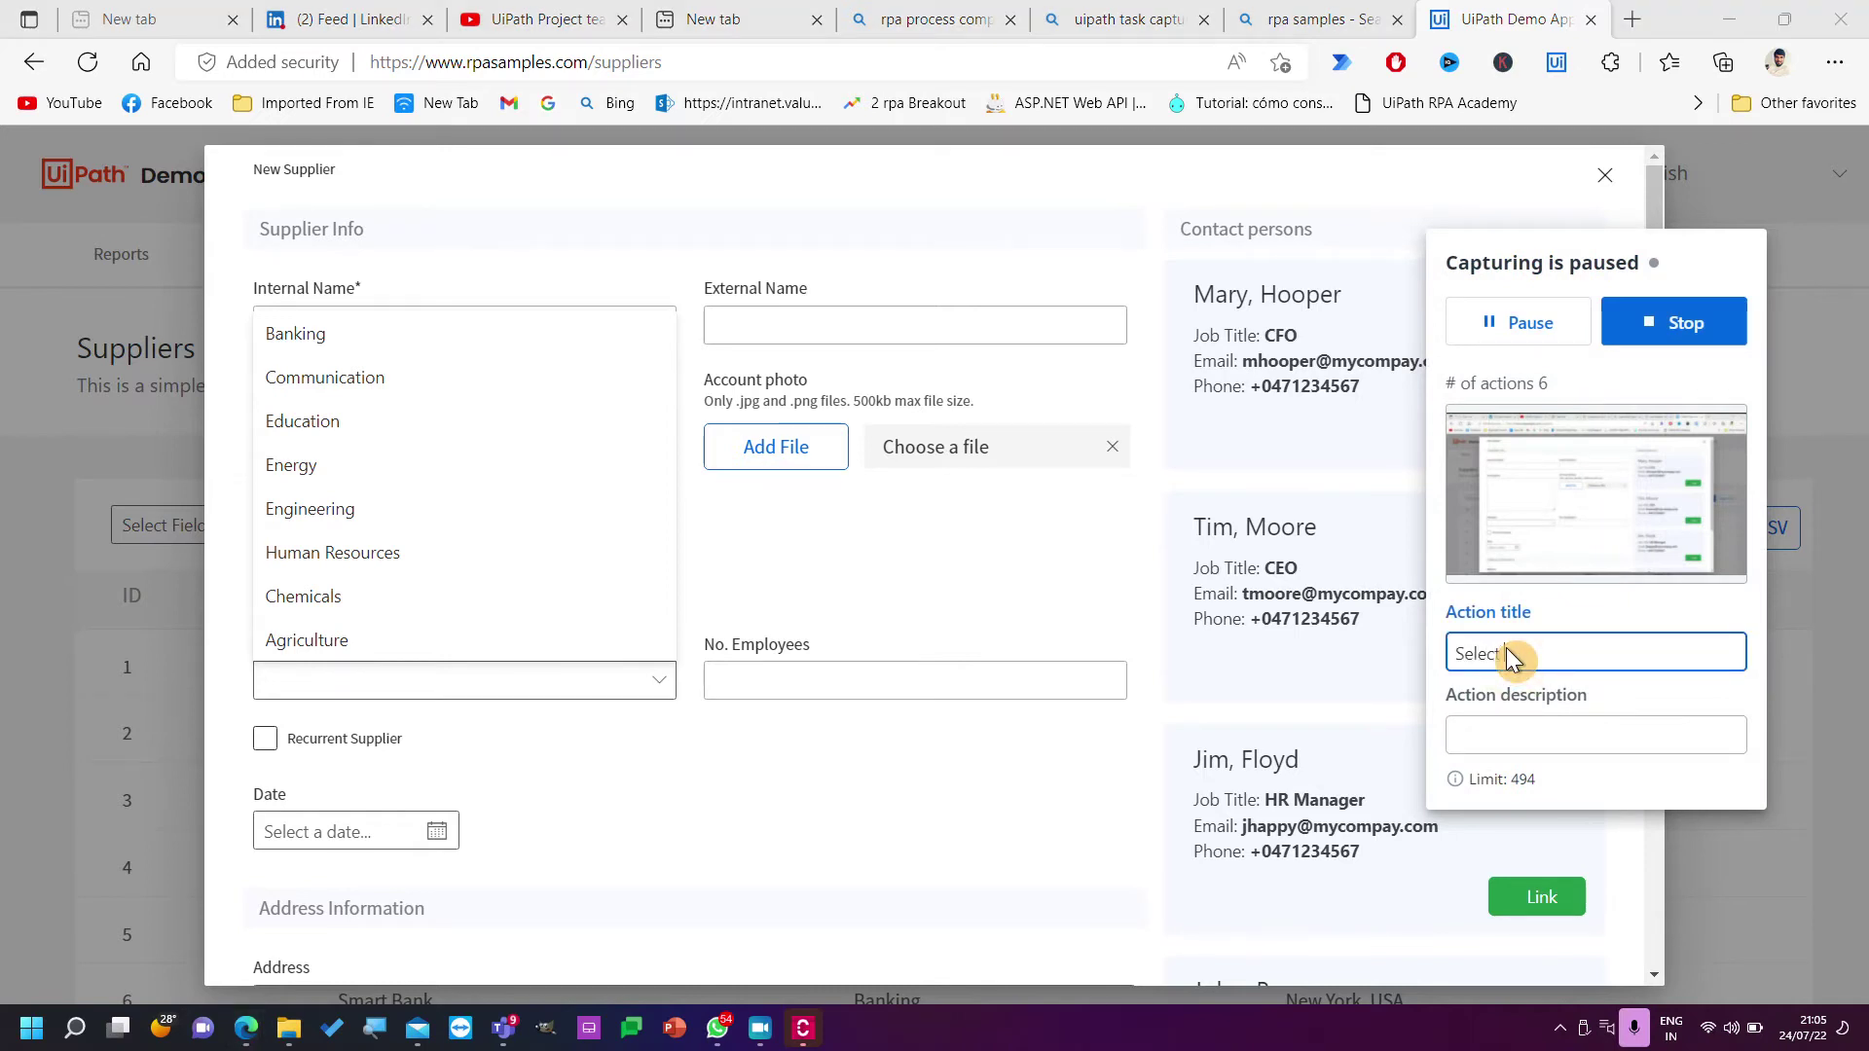
text( Industry)
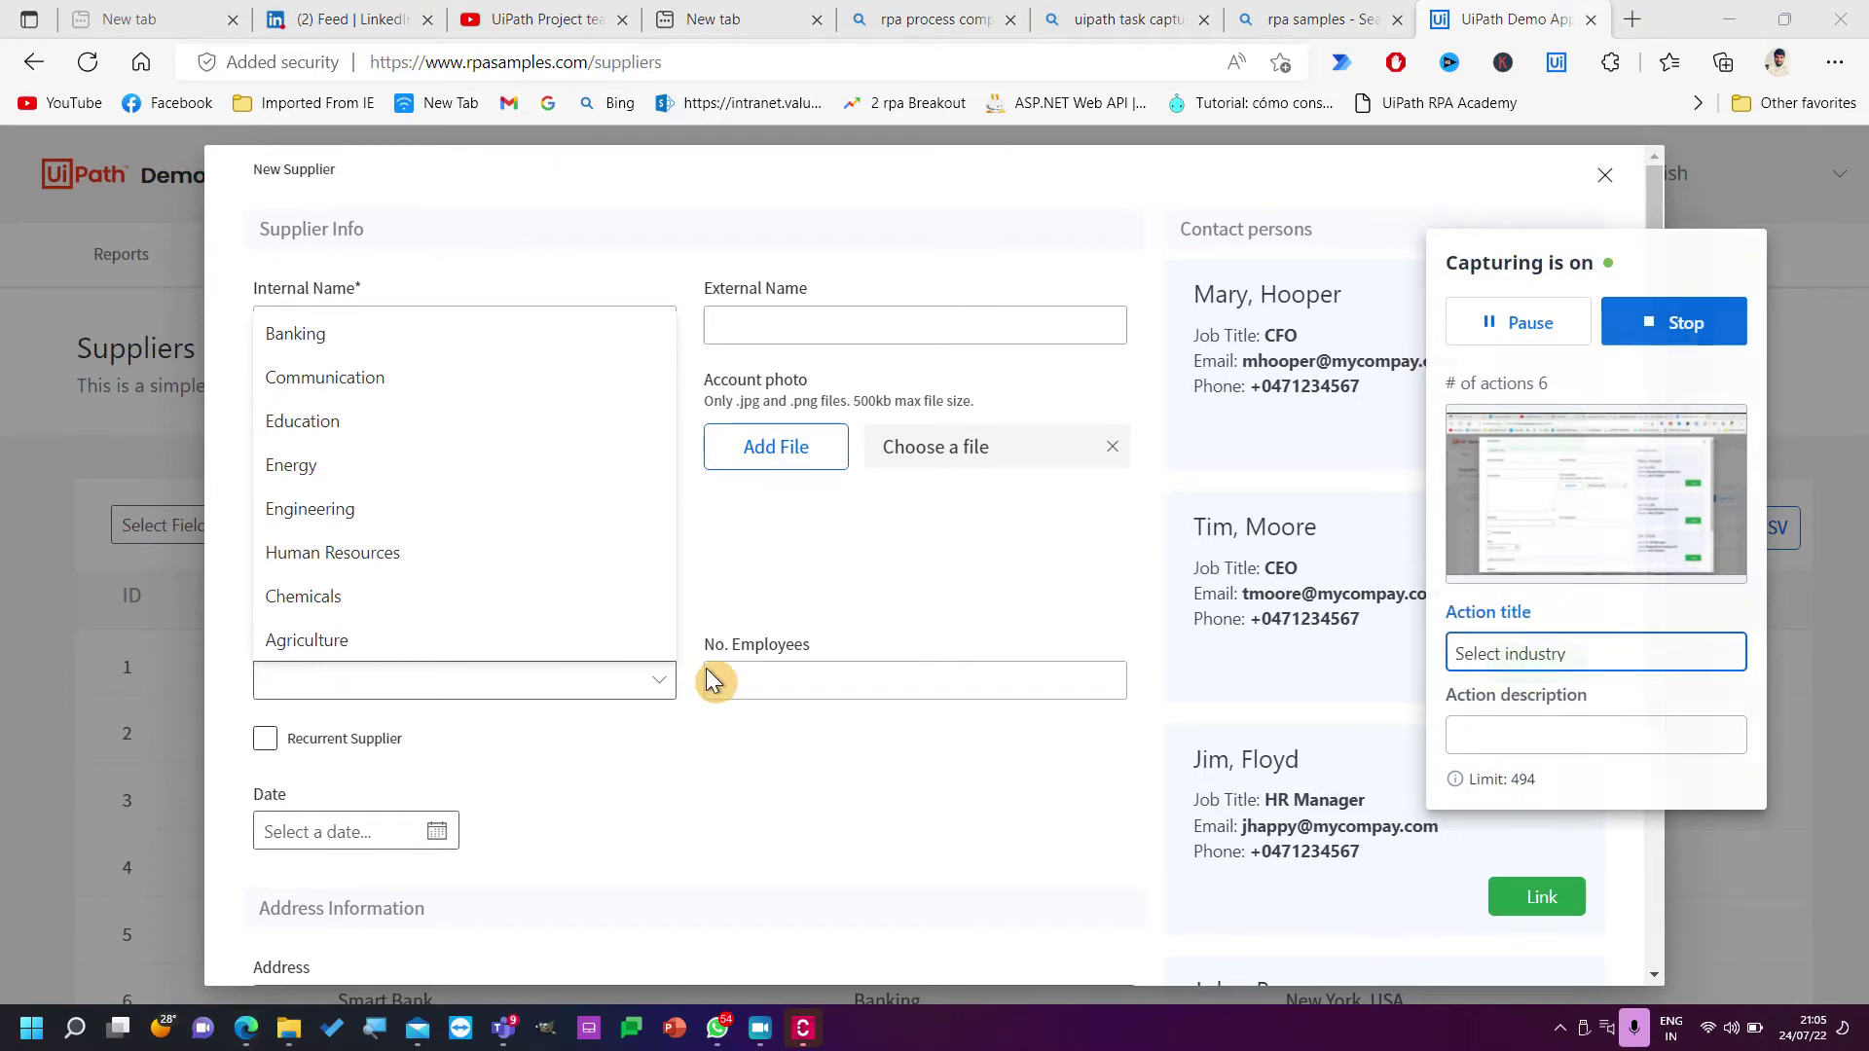
Capture ticking Recurrent Supplier, title the action "check recurrent supplier" and stop the capture.
click(264, 742)
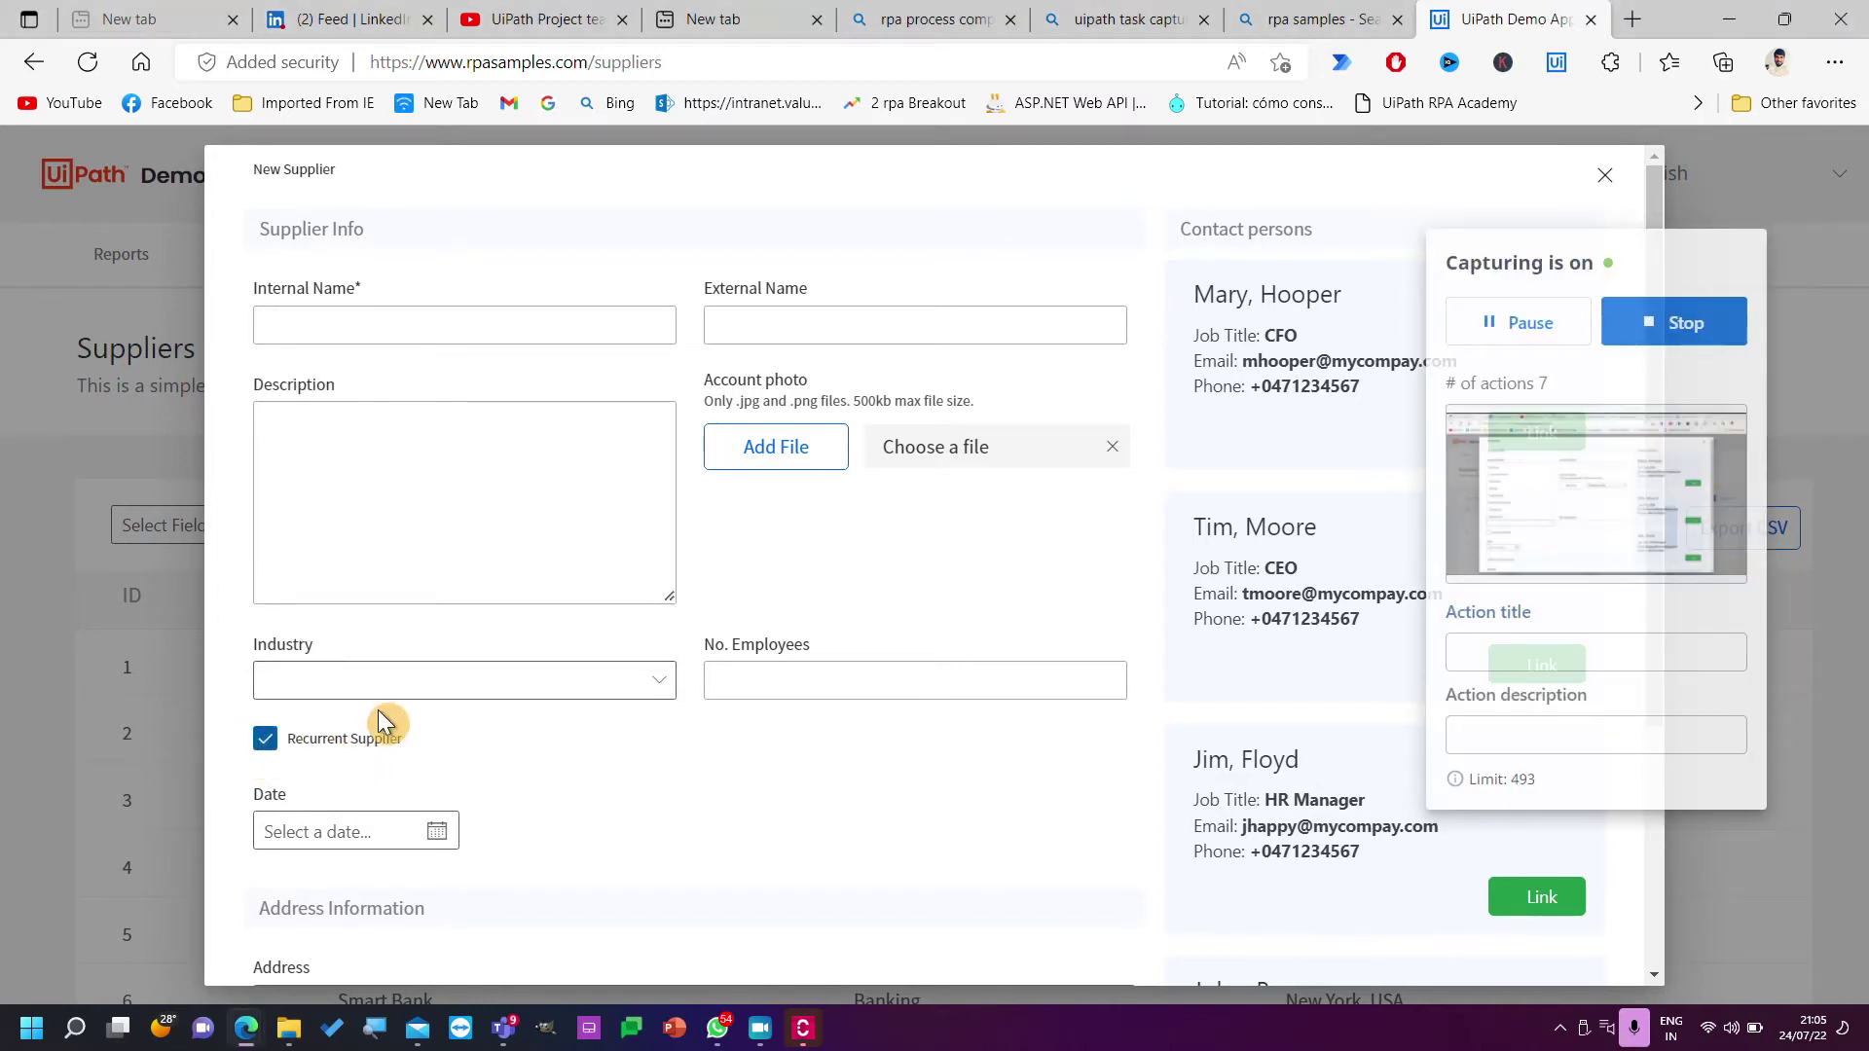
click(1492, 654)
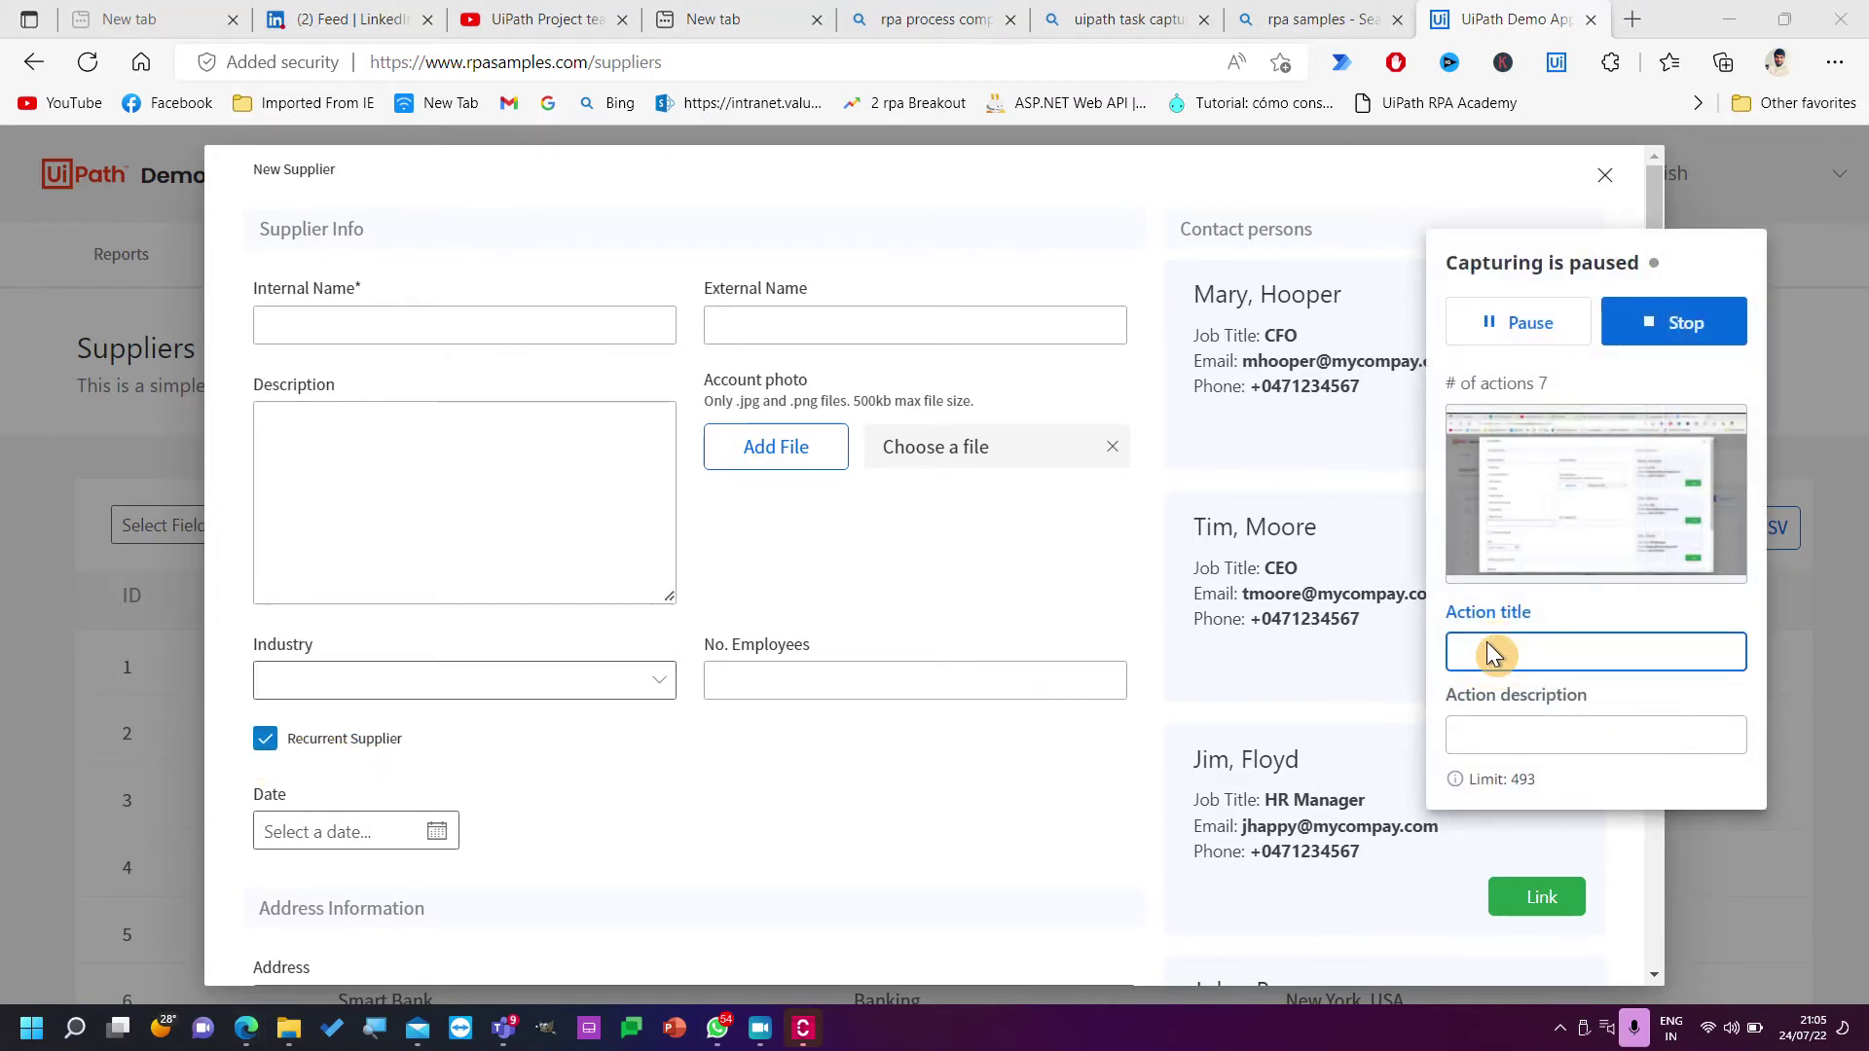
text(check recurrent supplier)
click(1668, 316)
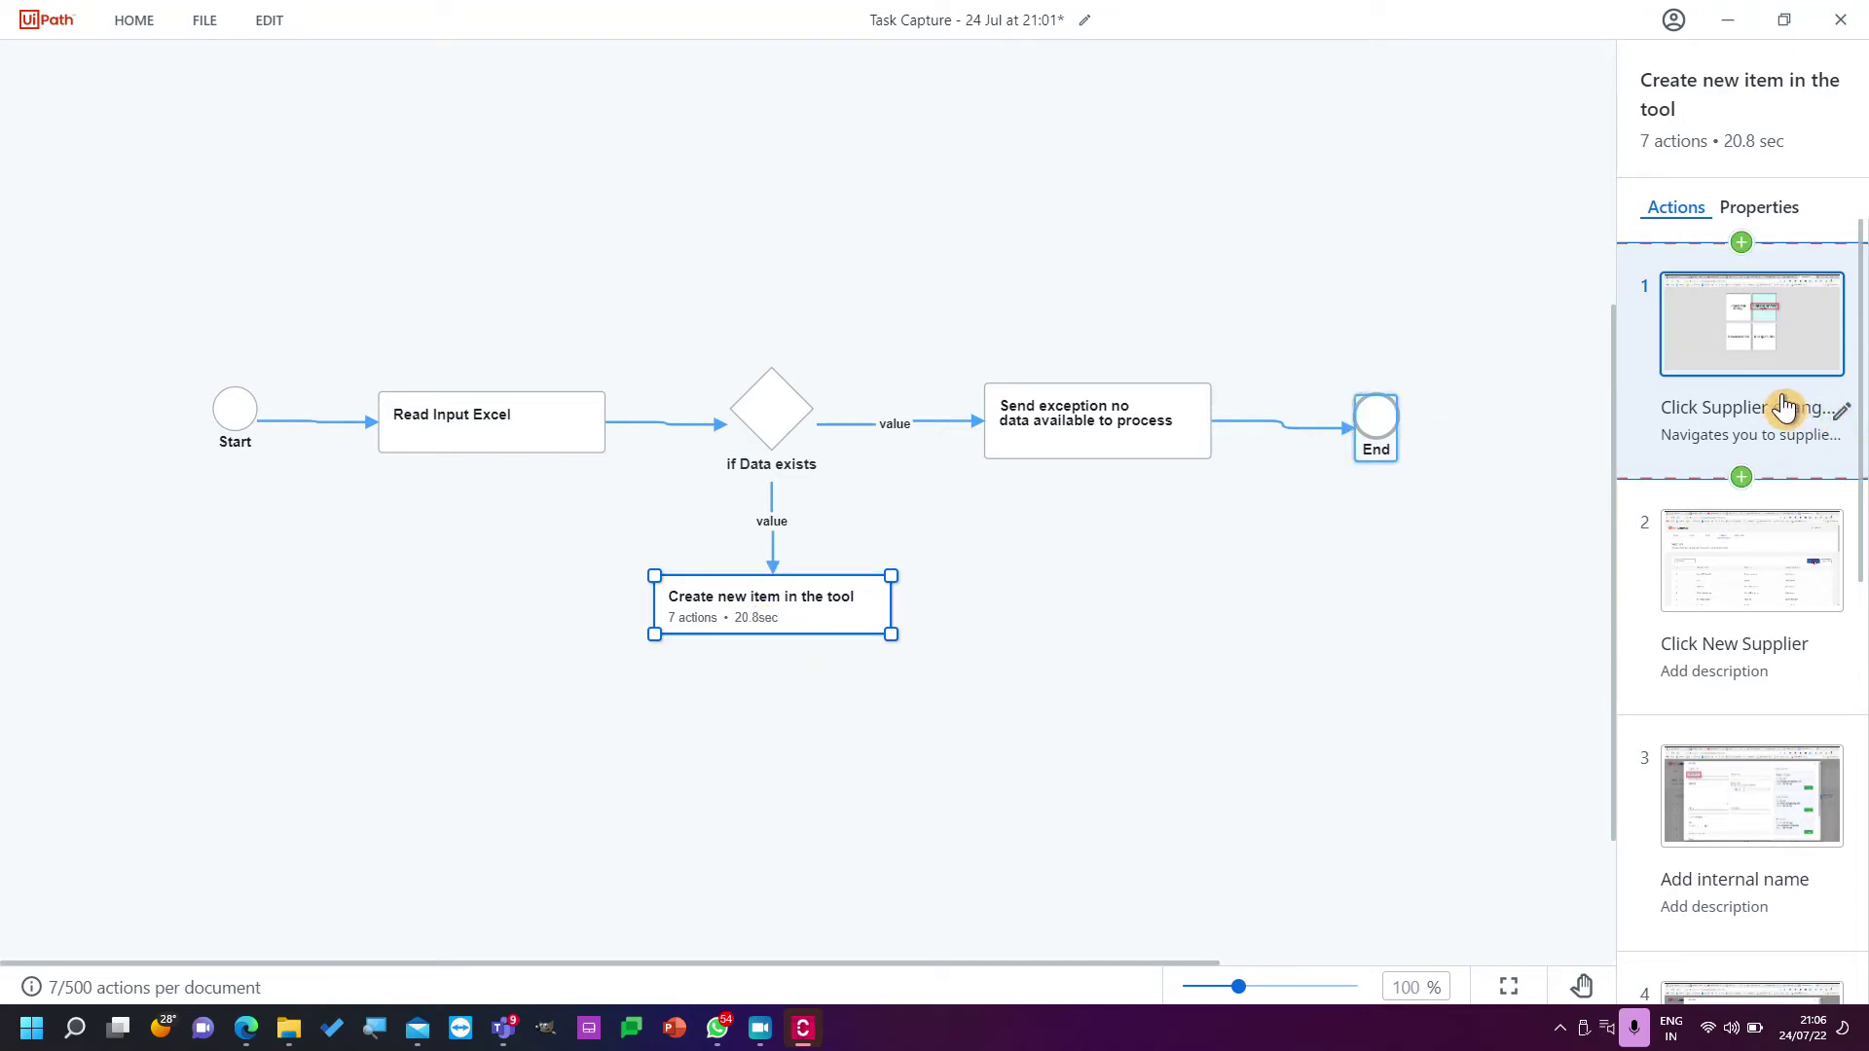
scroll(1744, 597, down, 2)
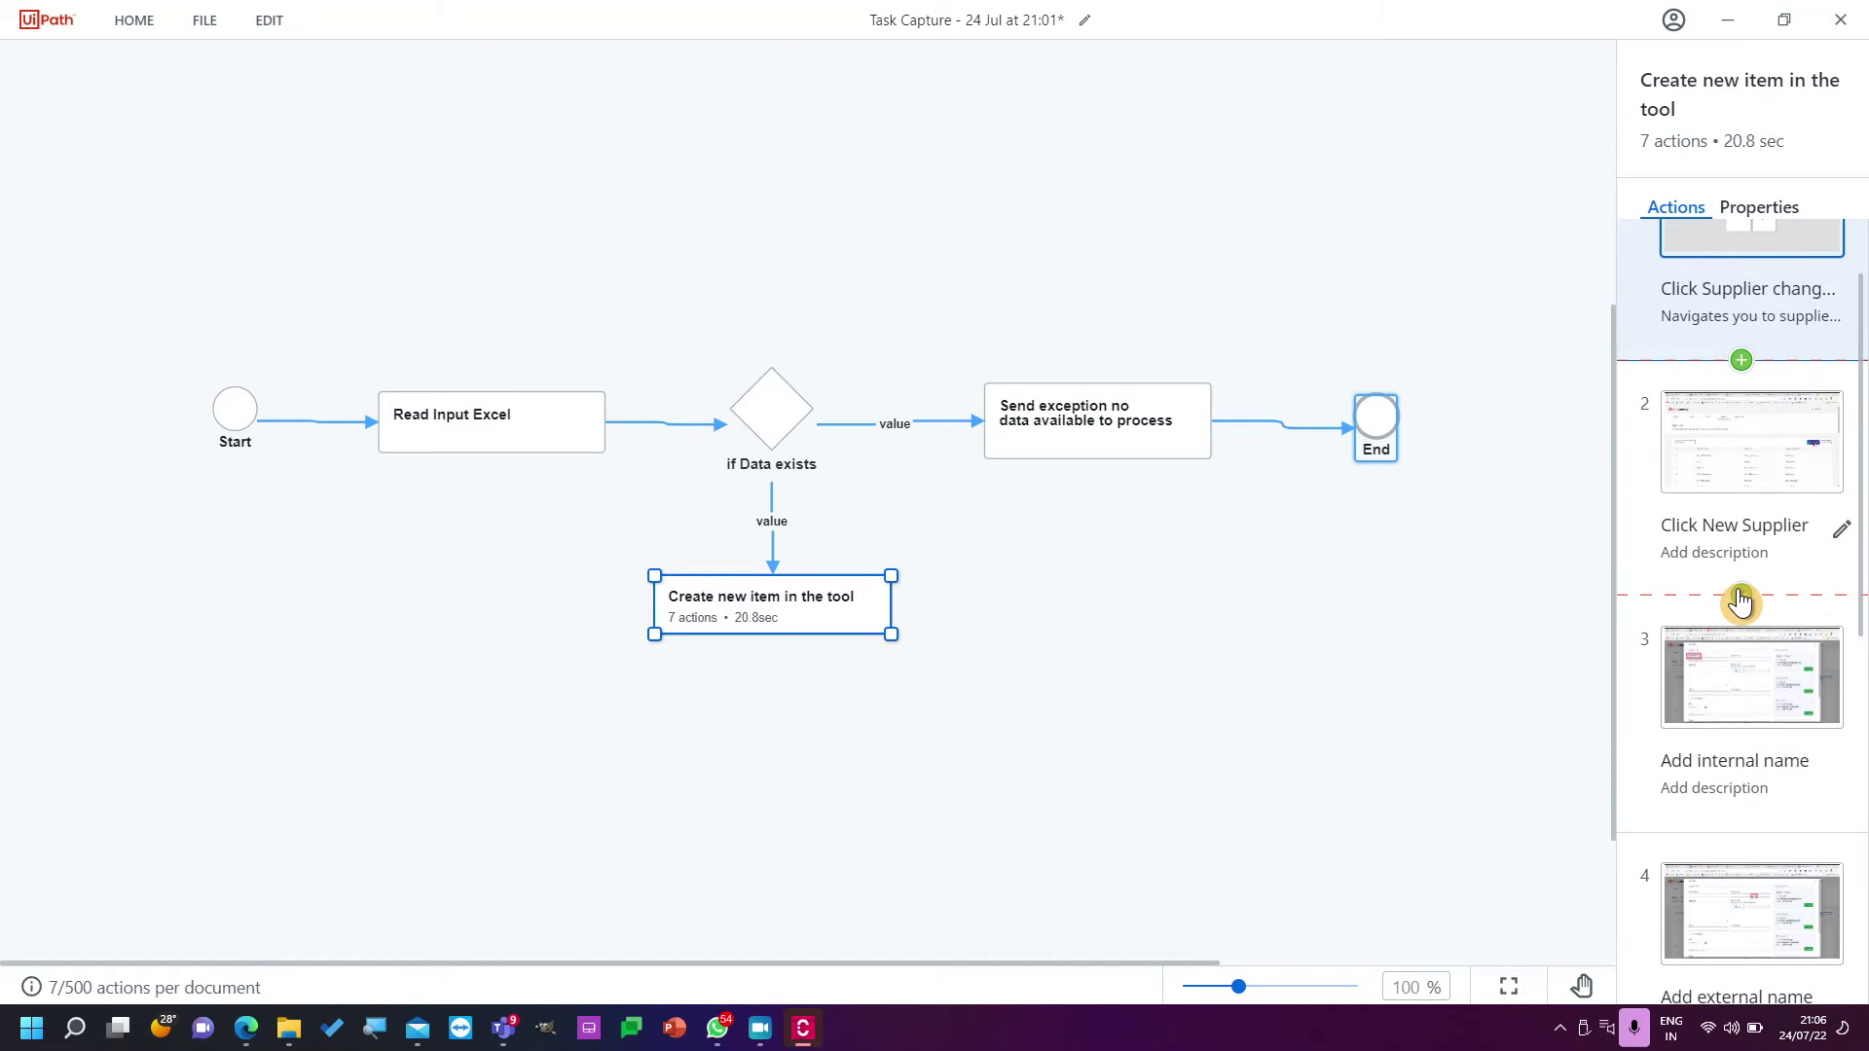
scroll(1754, 884, down, 4)
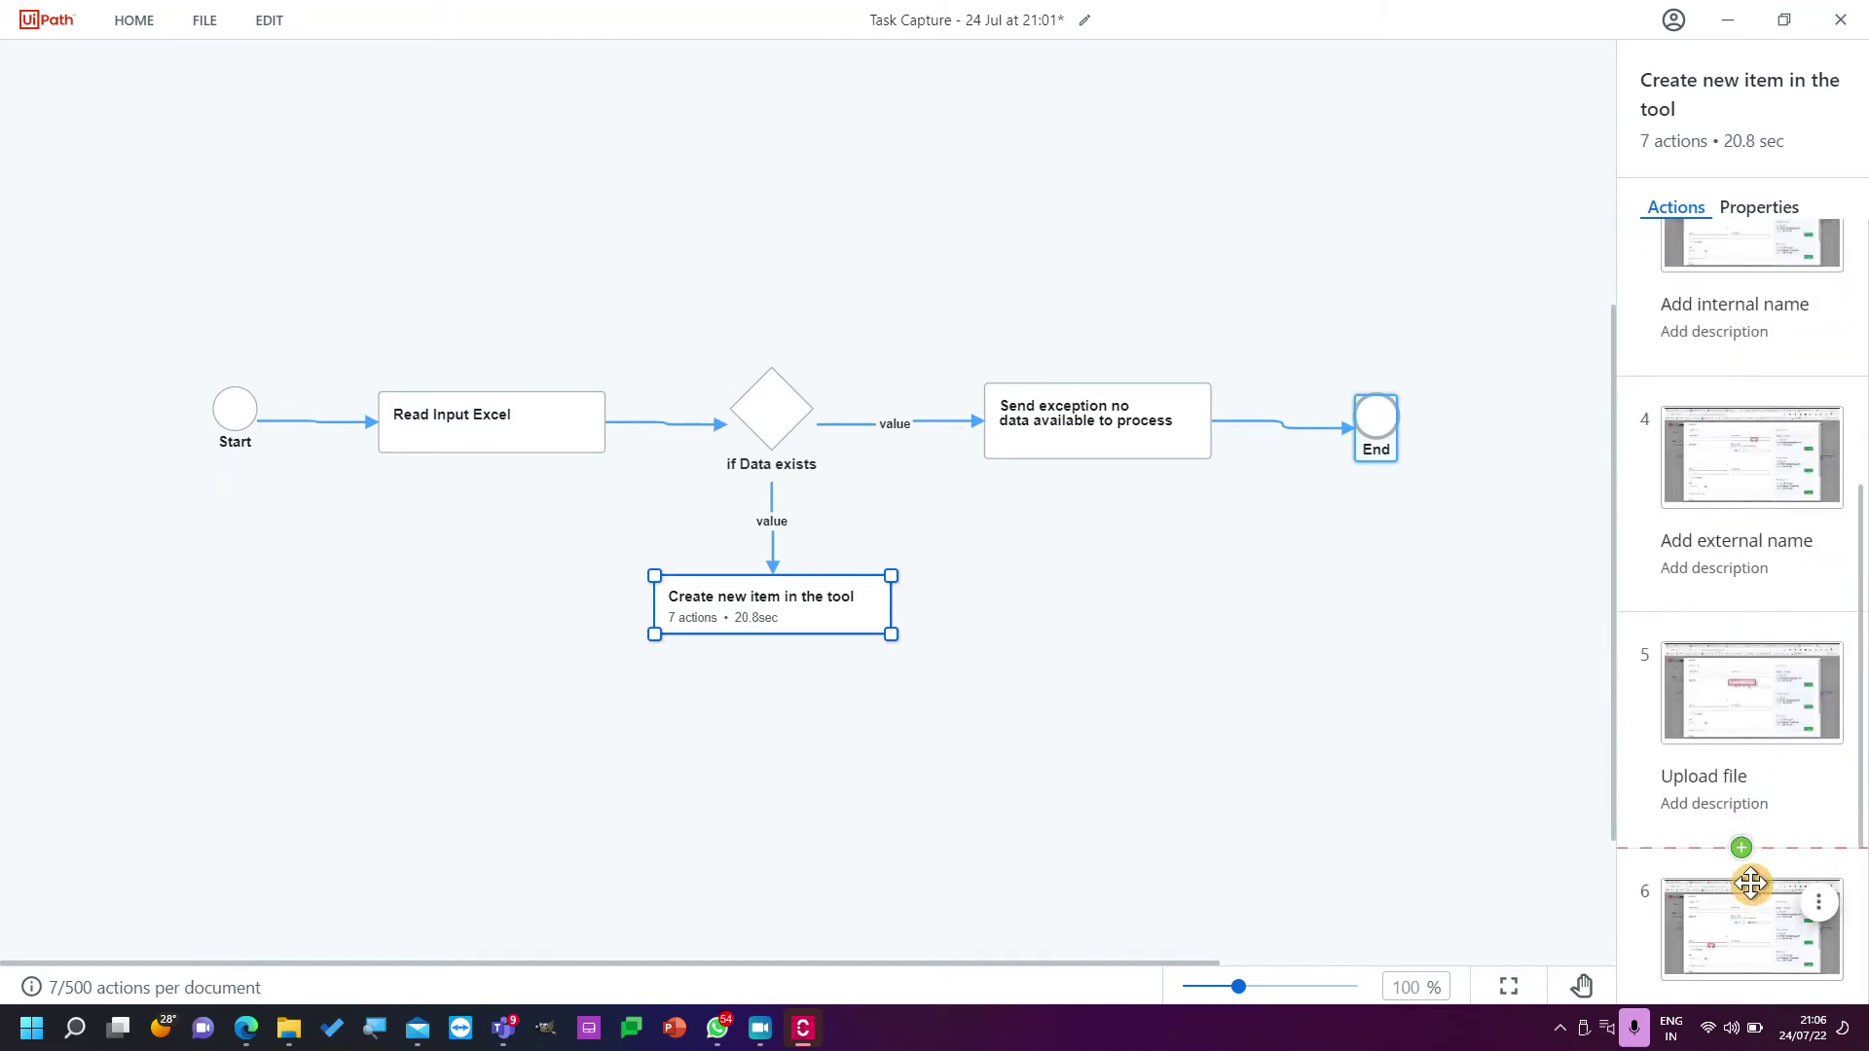
scroll(1756, 887, down, 3)
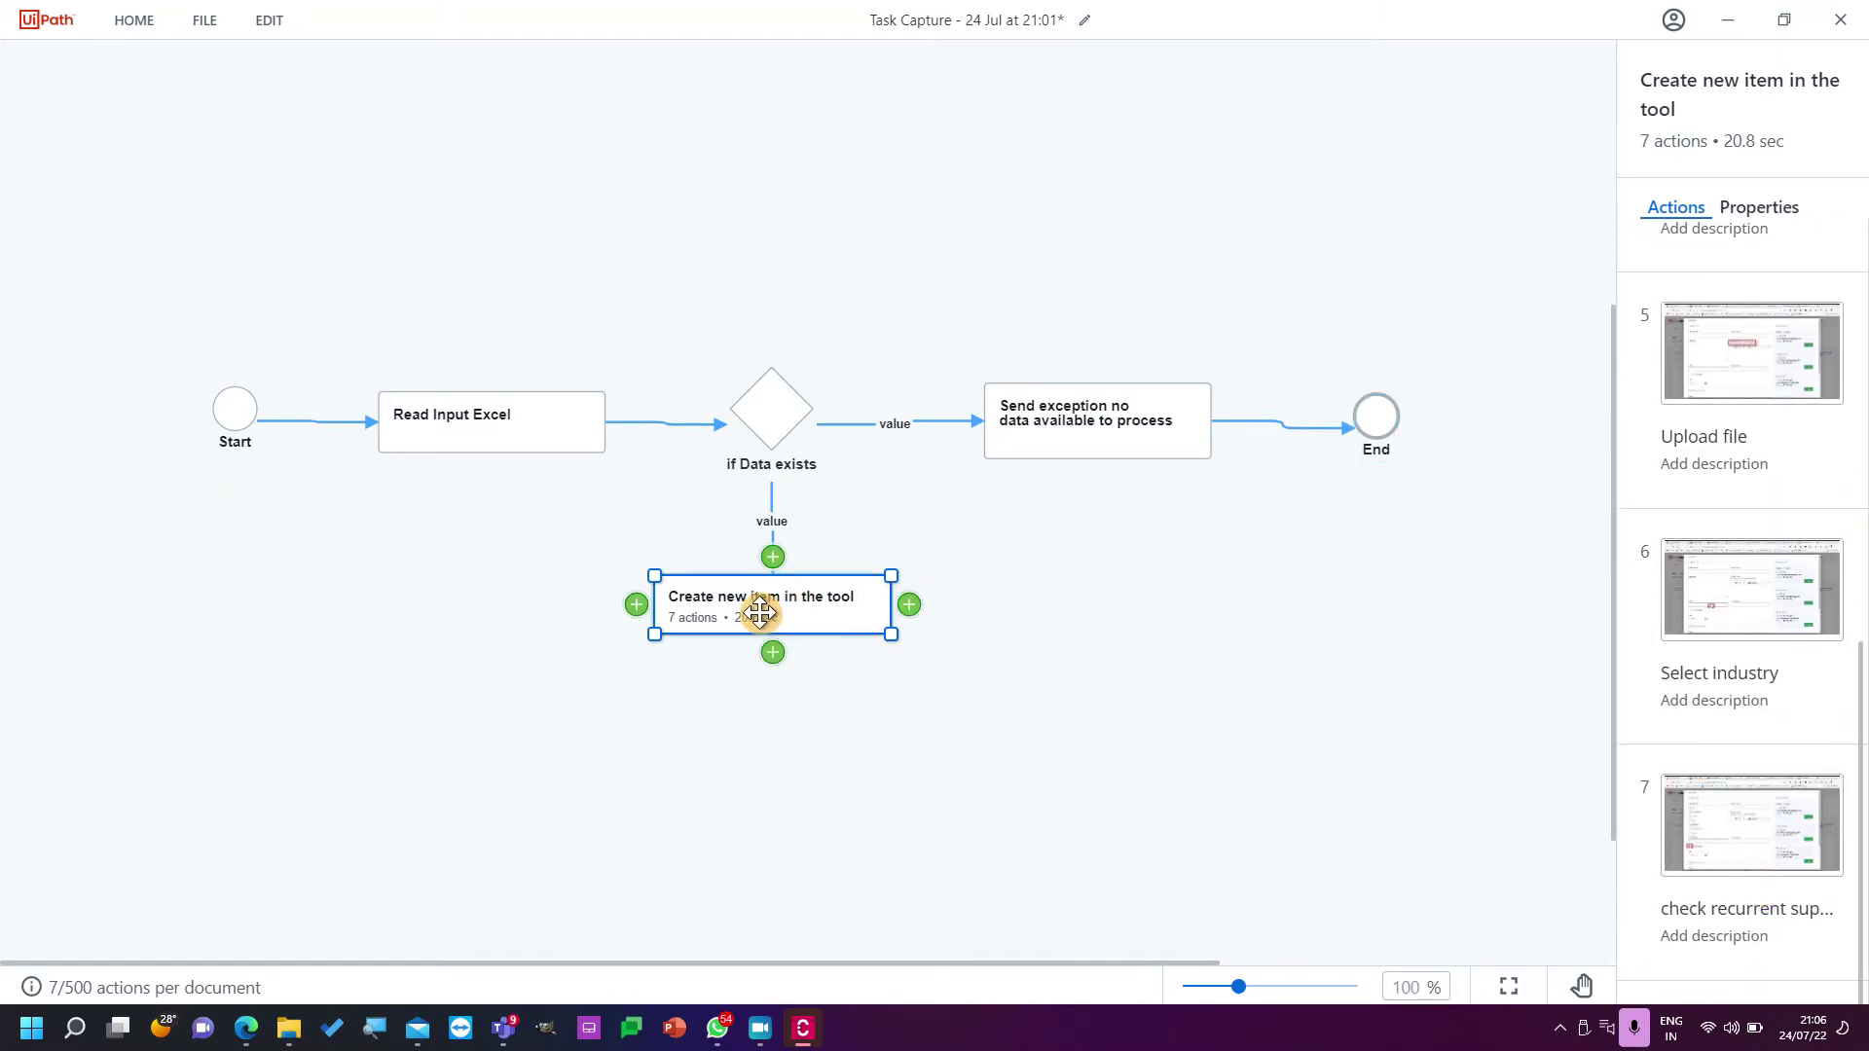
Add a sequence below "Create new item in the tool" and name it "Send report to email".
click(771, 656)
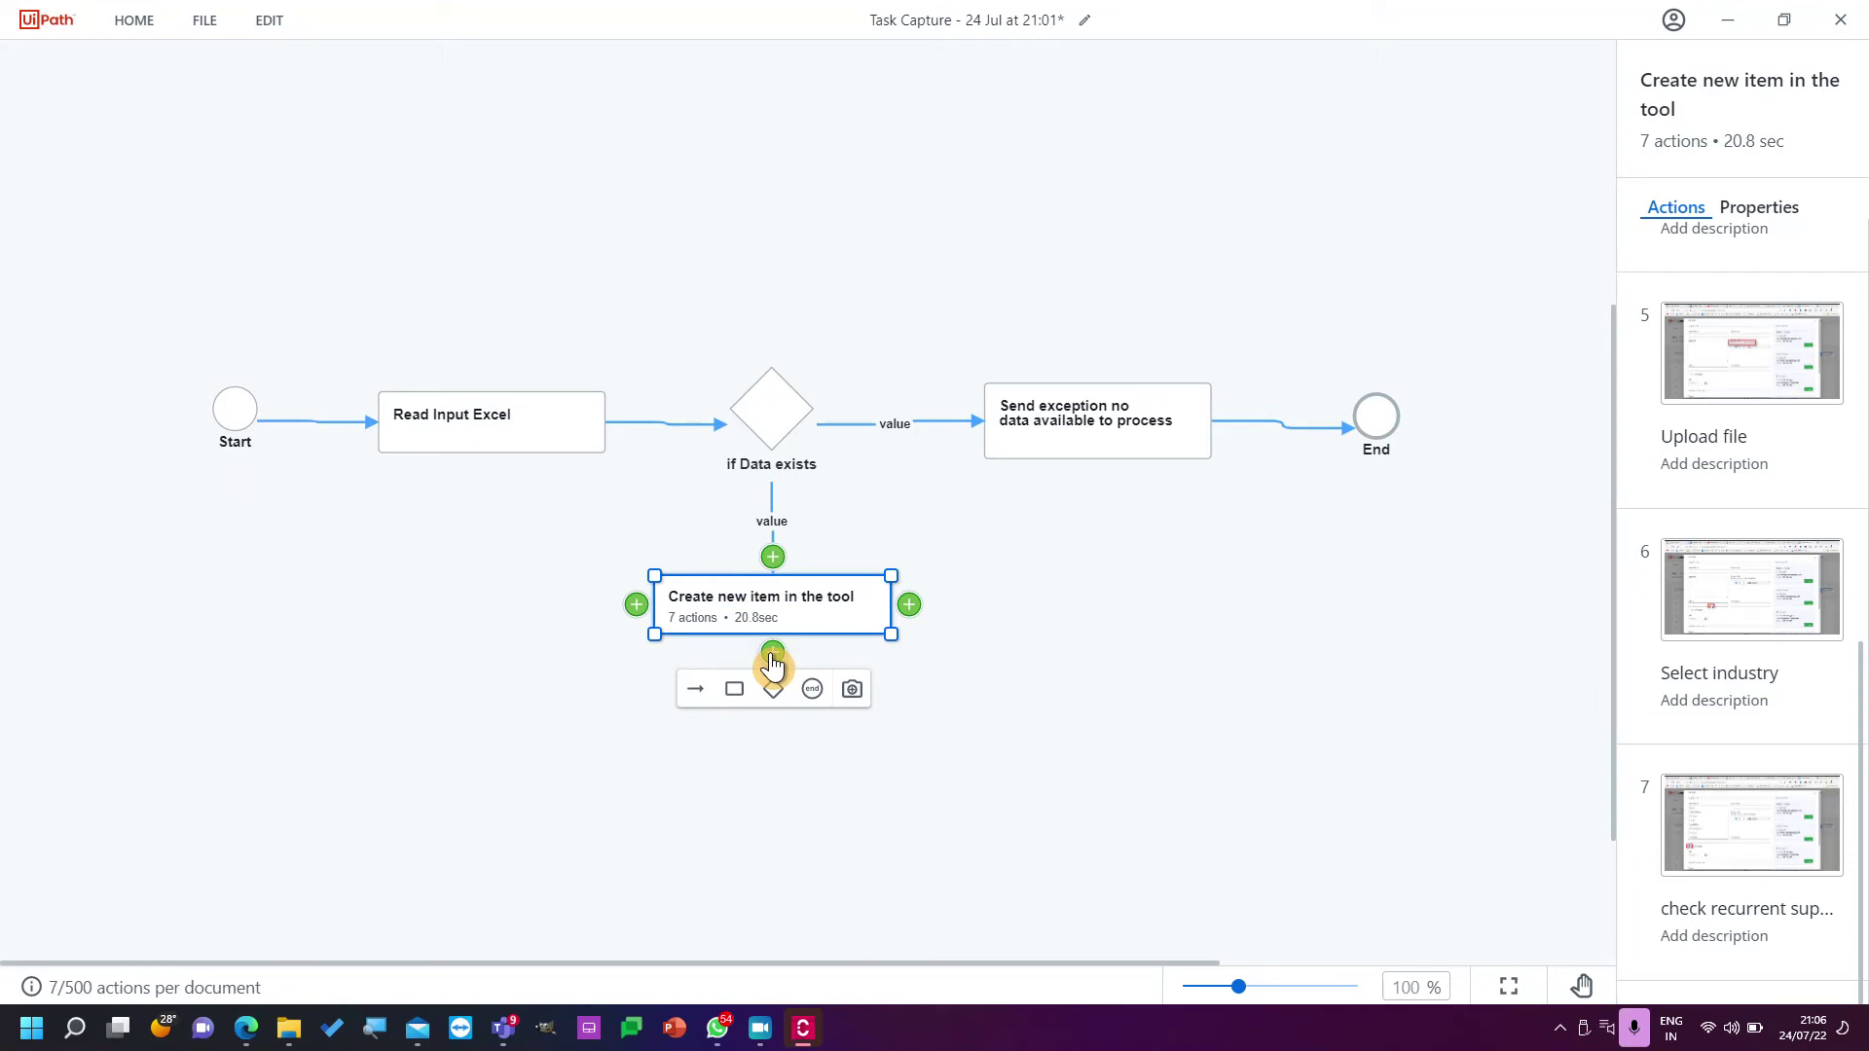
click(735, 730)
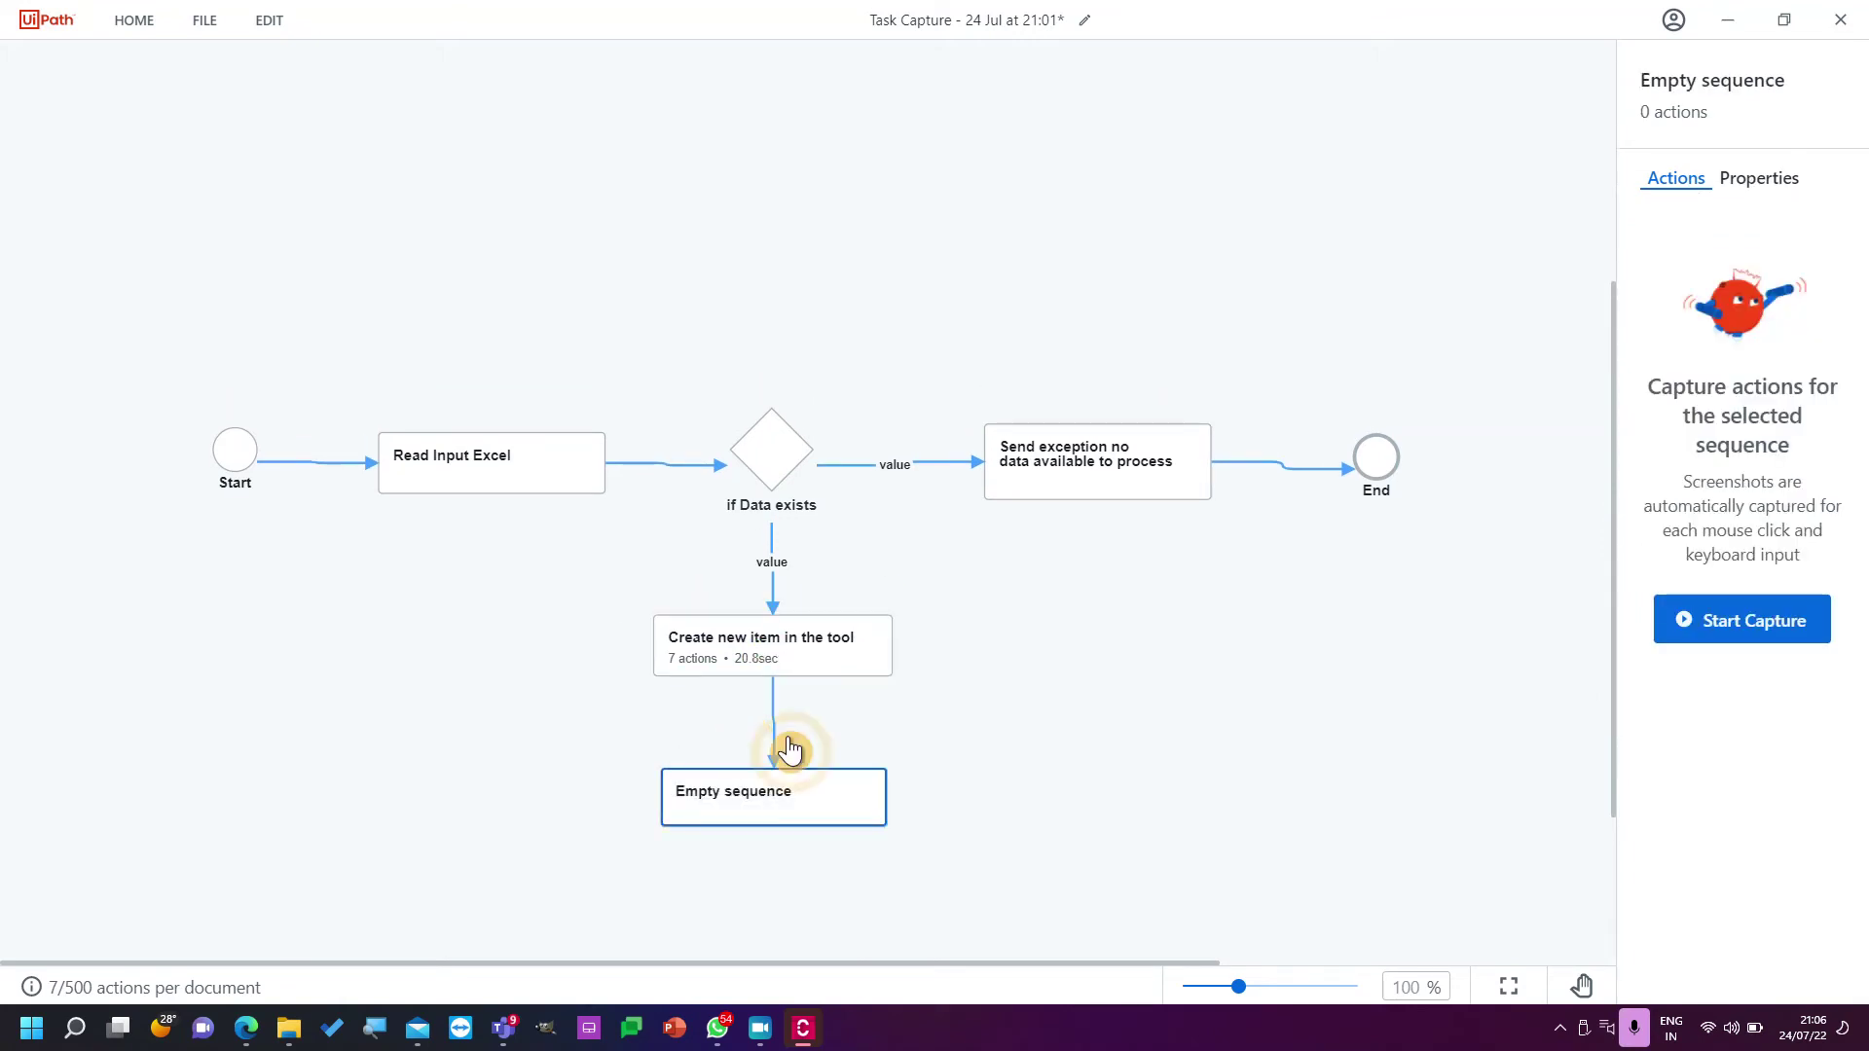
click(776, 785)
double_click(776, 786)
text(Send)
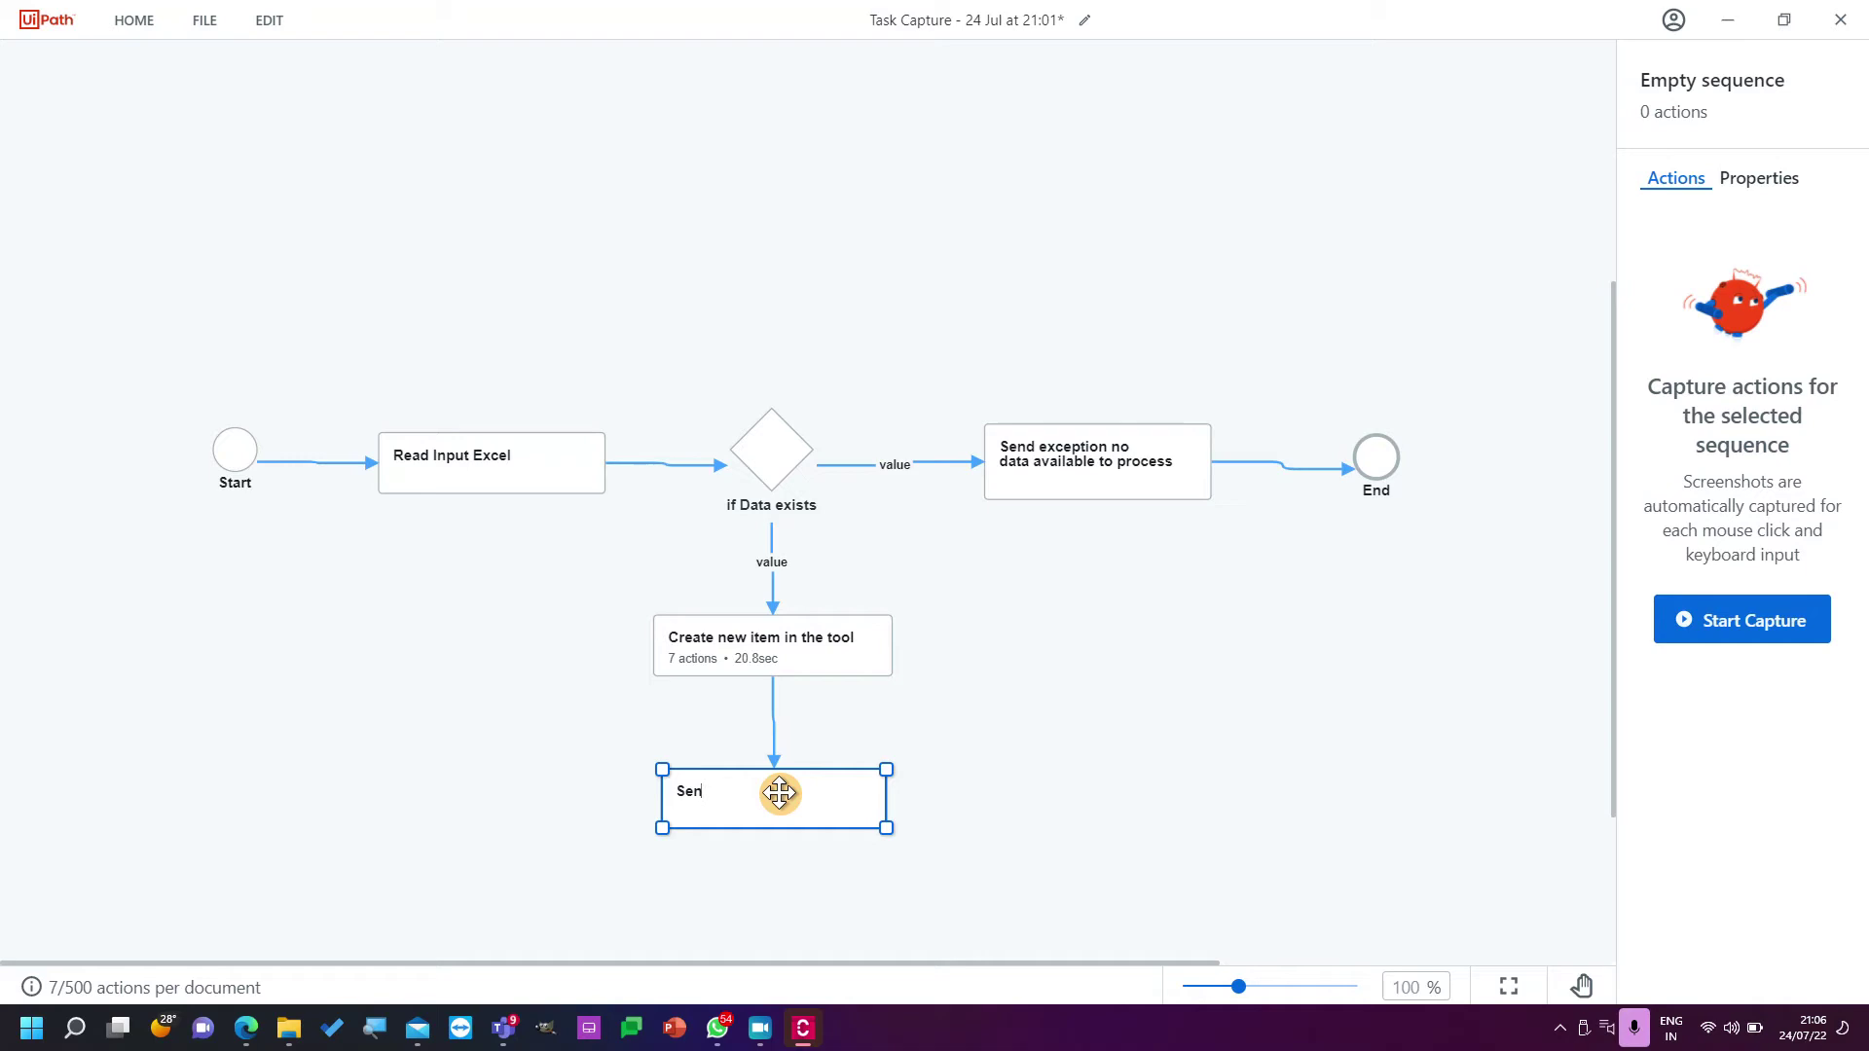
text(report)
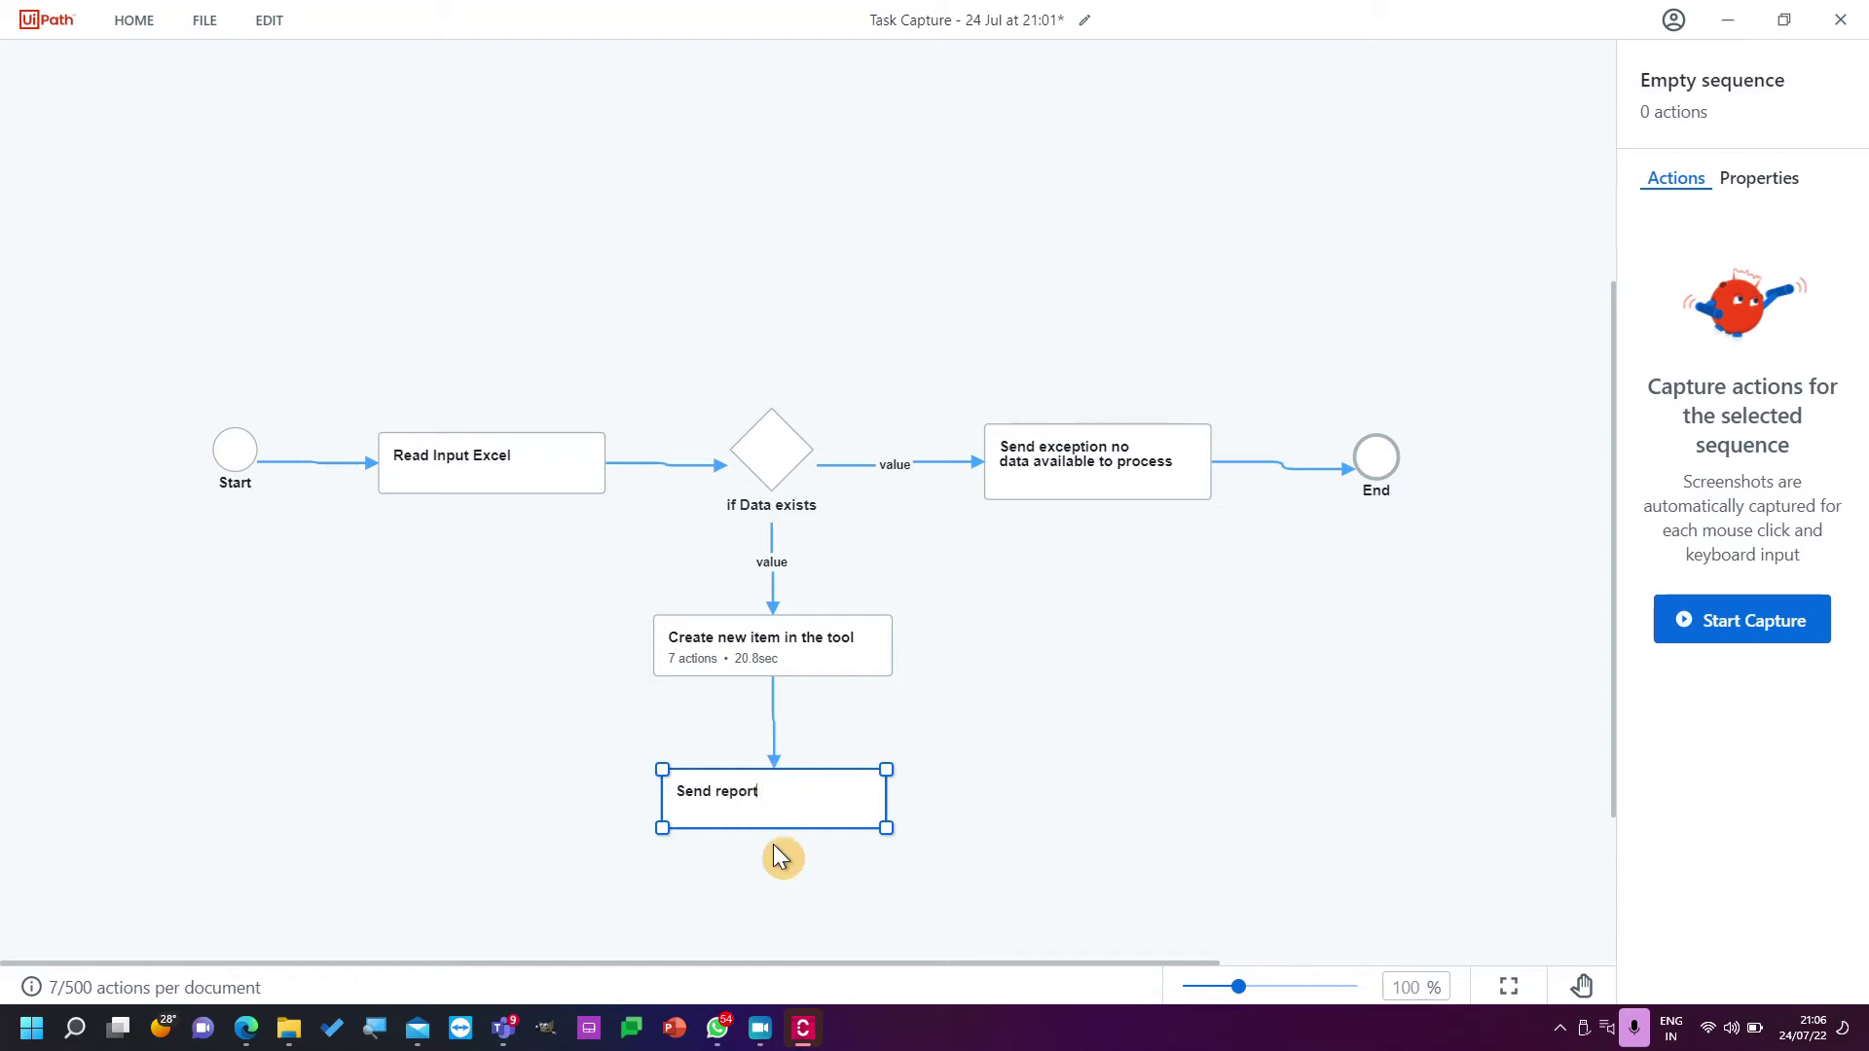
text( to email)
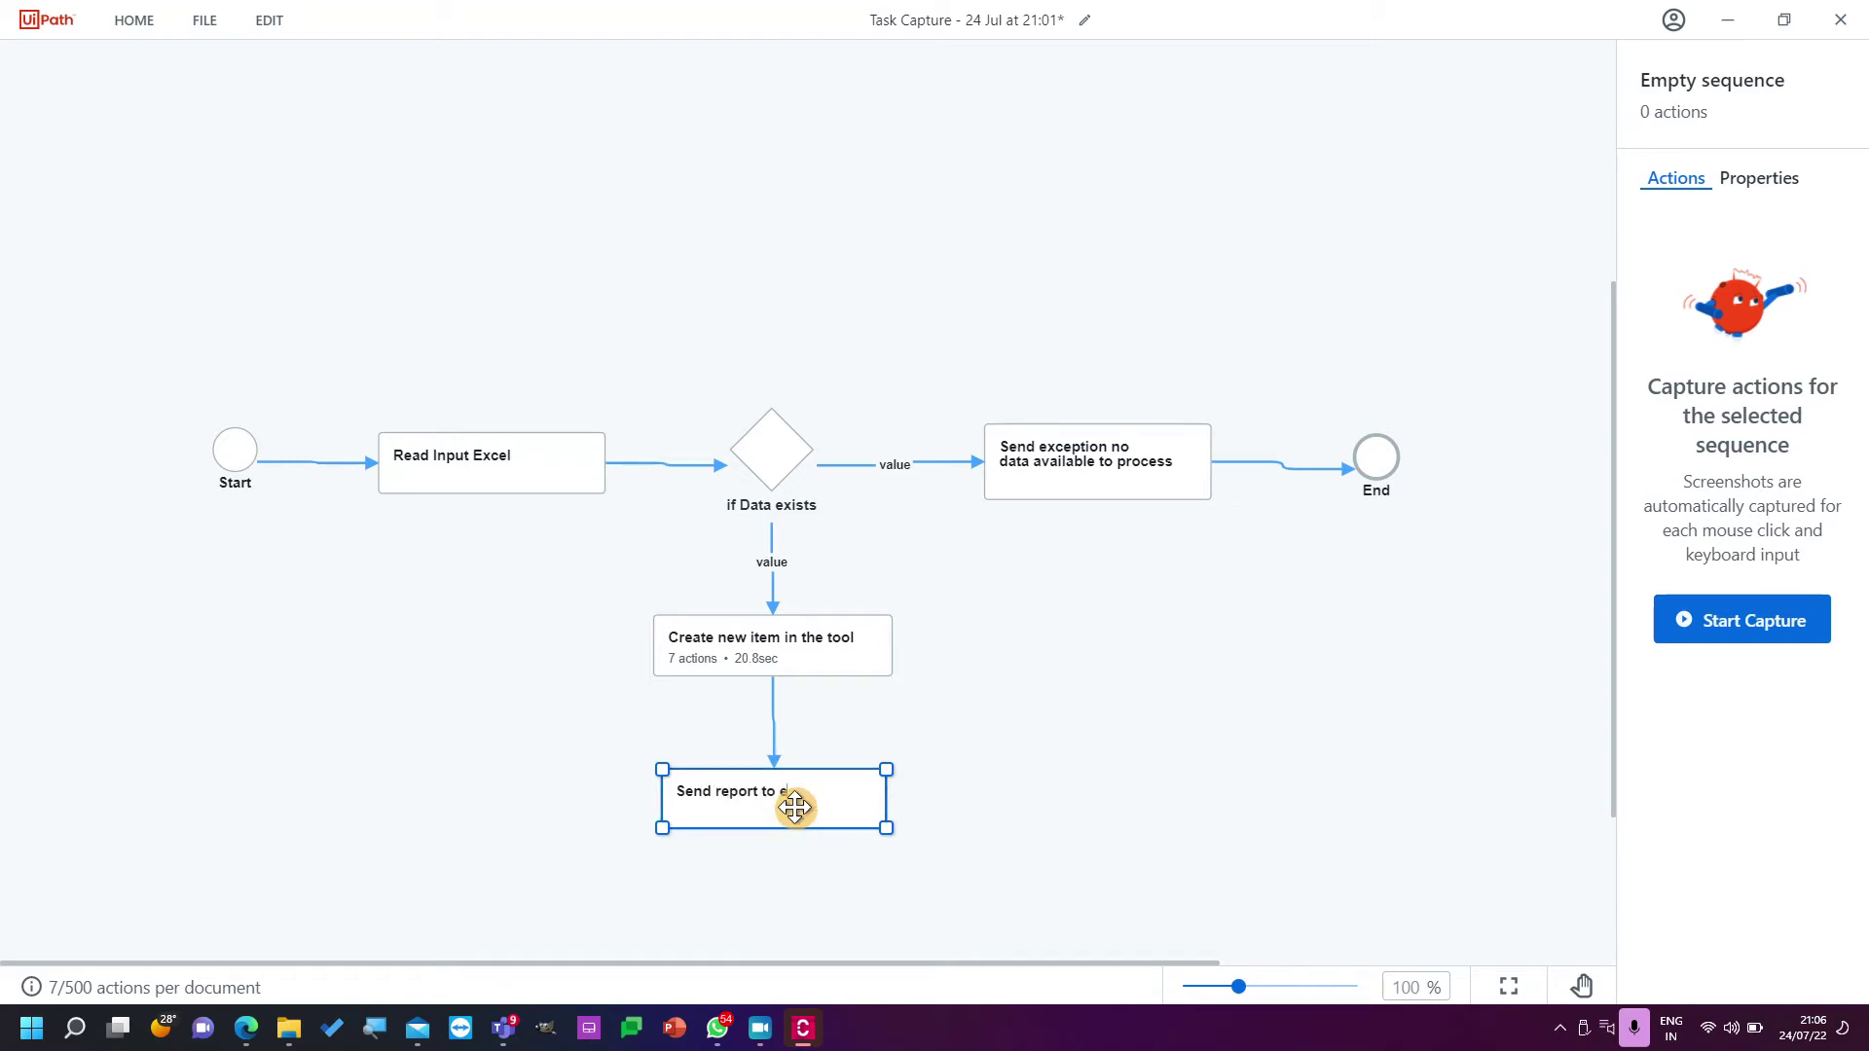
click(954, 842)
Add an End event below the "Send report to email" sequence.
mouse_move(769, 854)
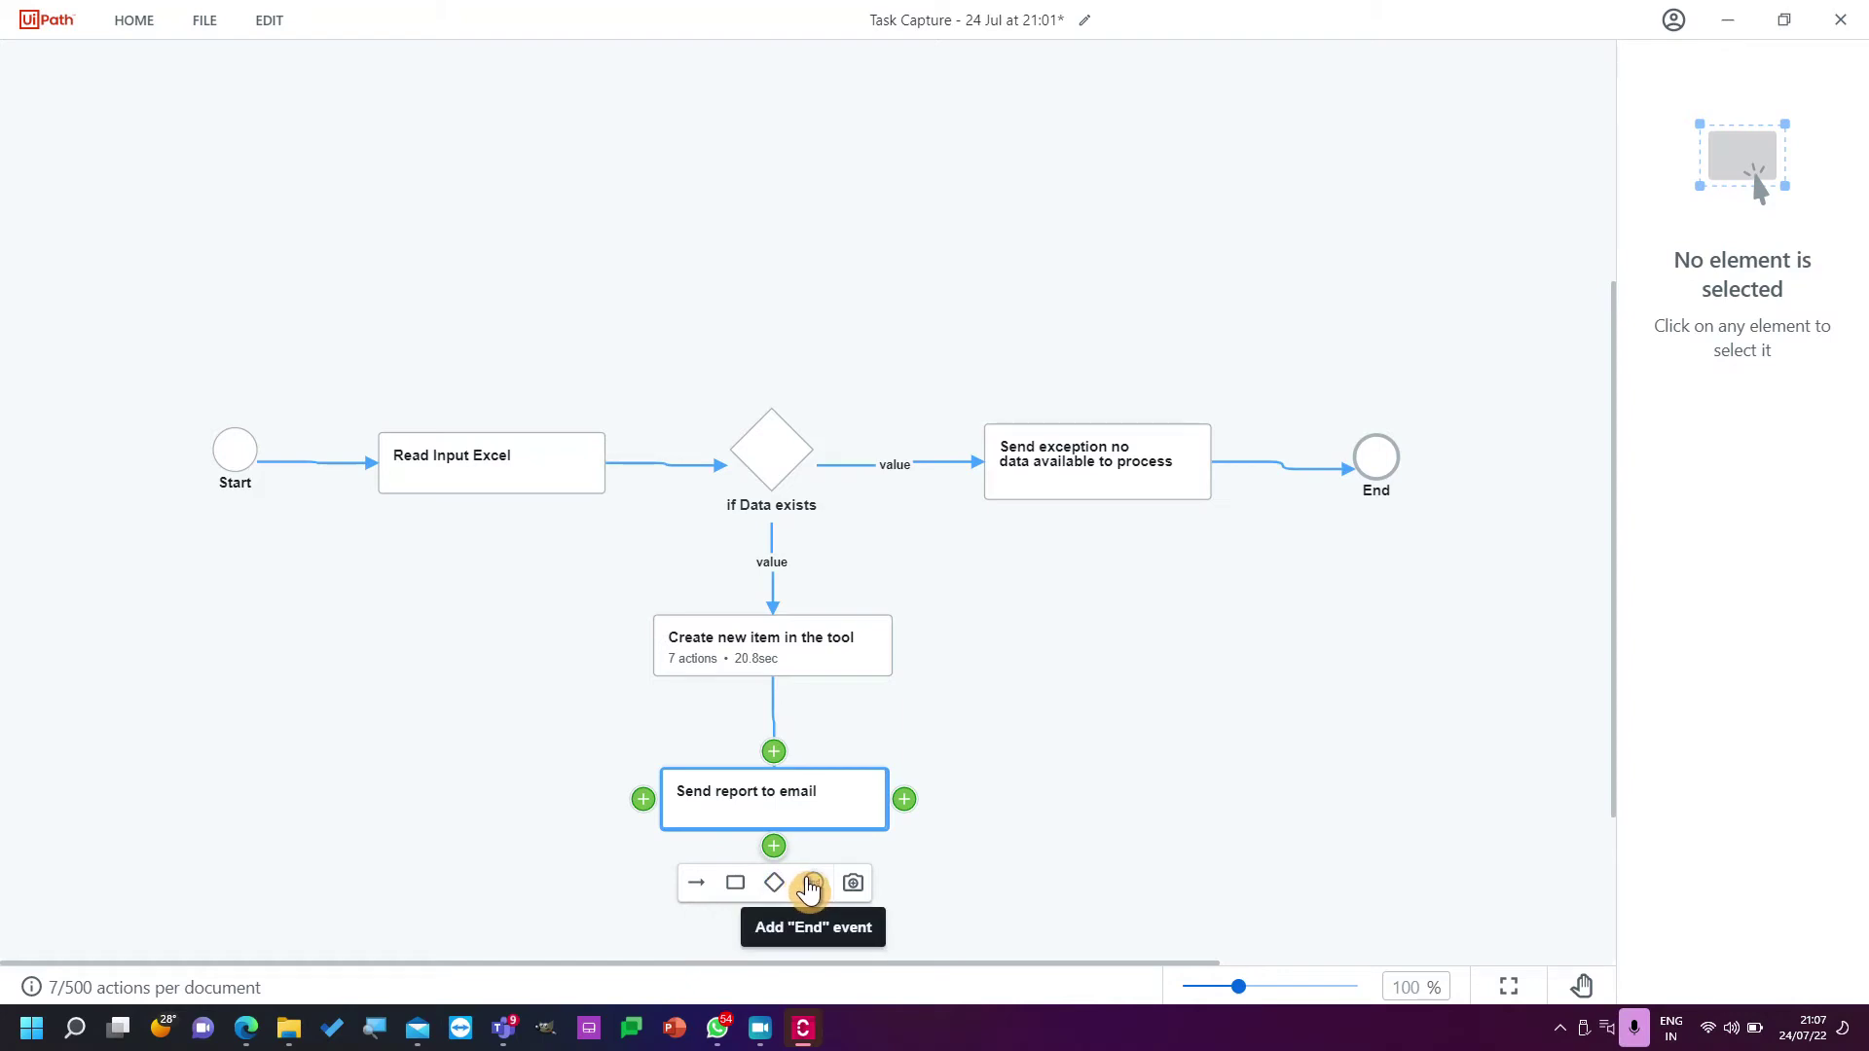
click(971, 837)
scroll(978, 837, down, 1)
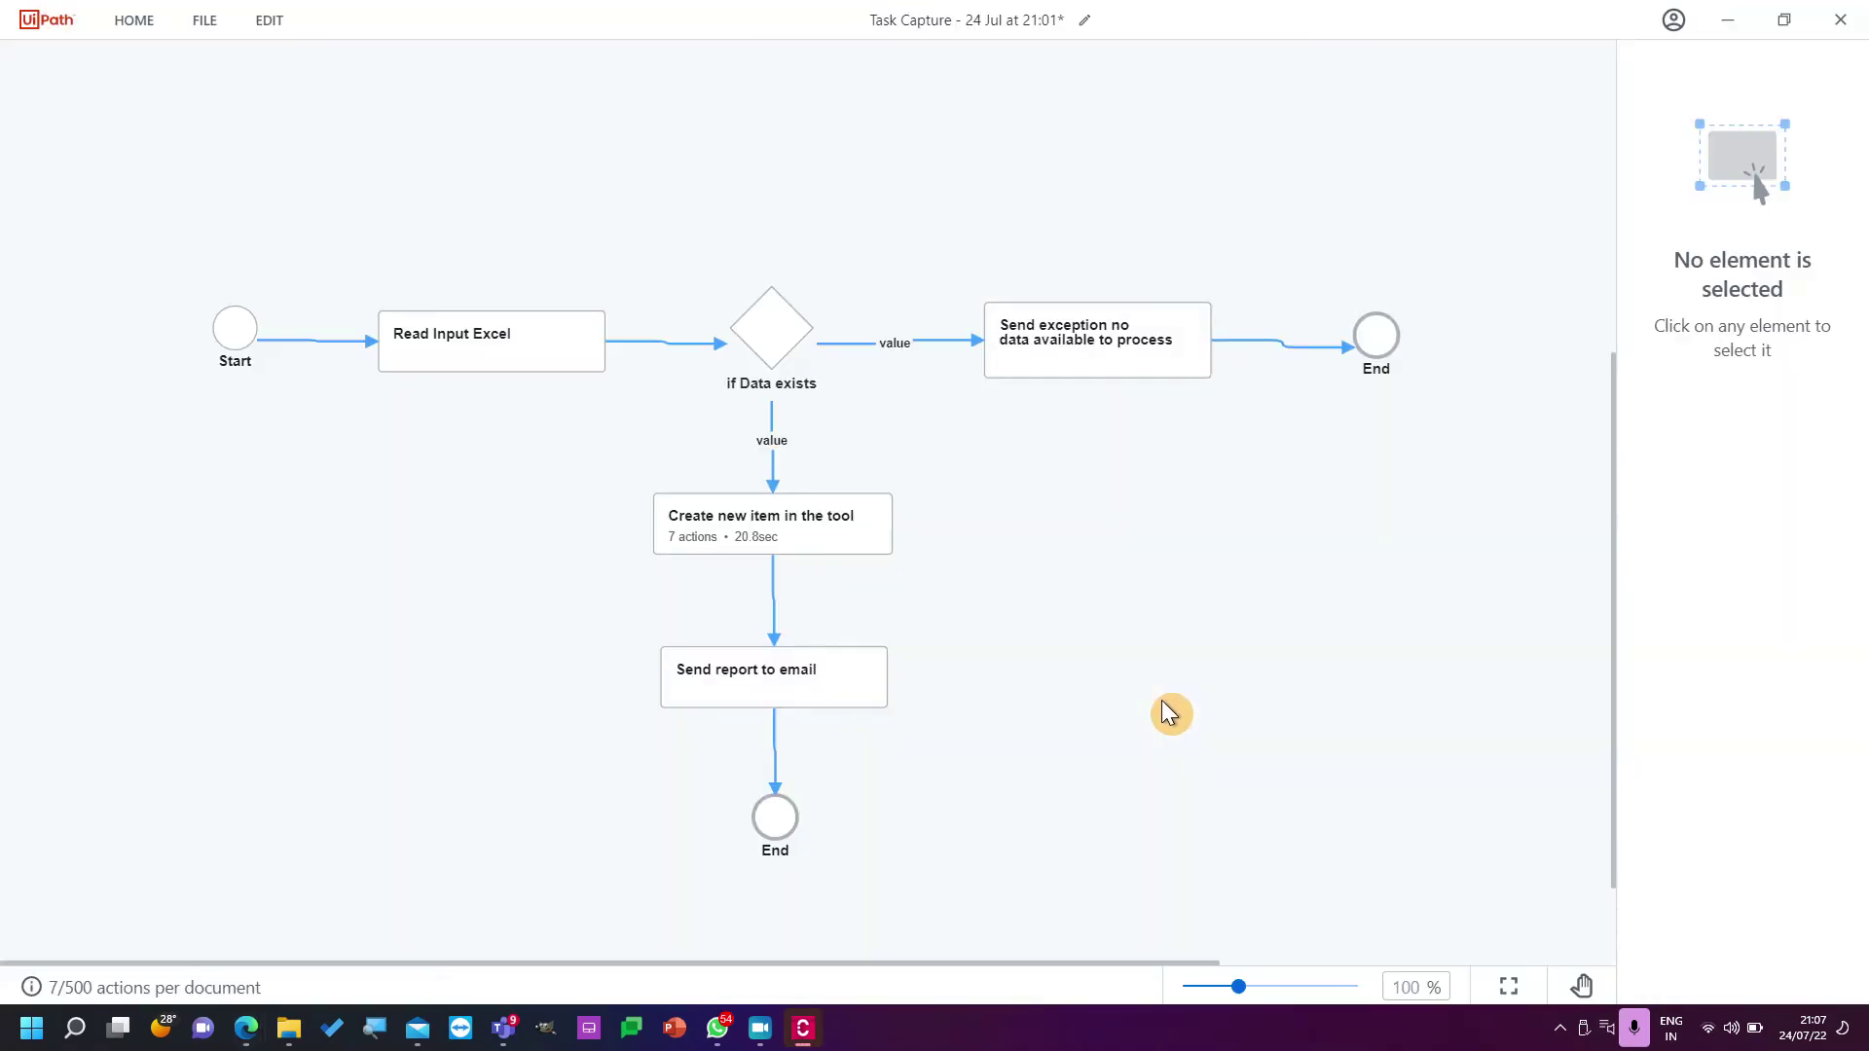
Switch to the Microsoft Teams meeting to check its chat, and return to UiPath Task Capture.
key(alt+Tab)
key(Tab)
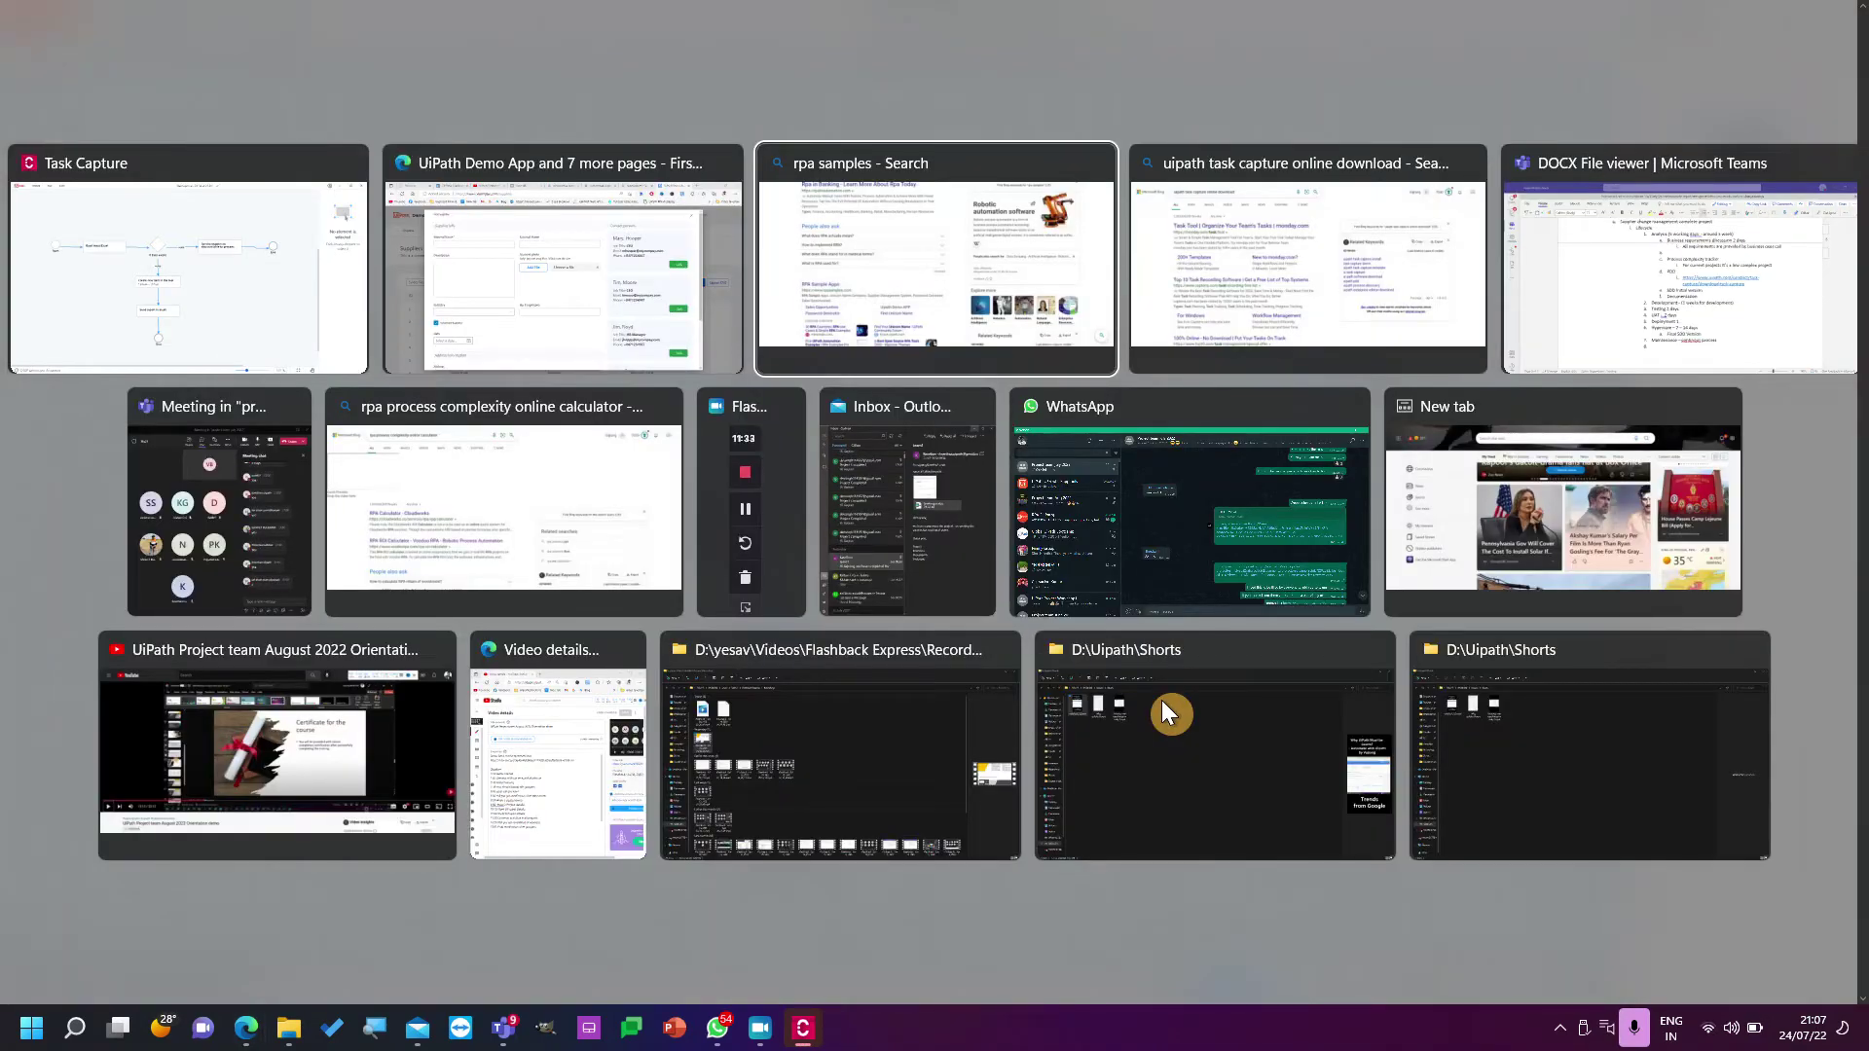
key(Down)
key(Left)
key(Left)
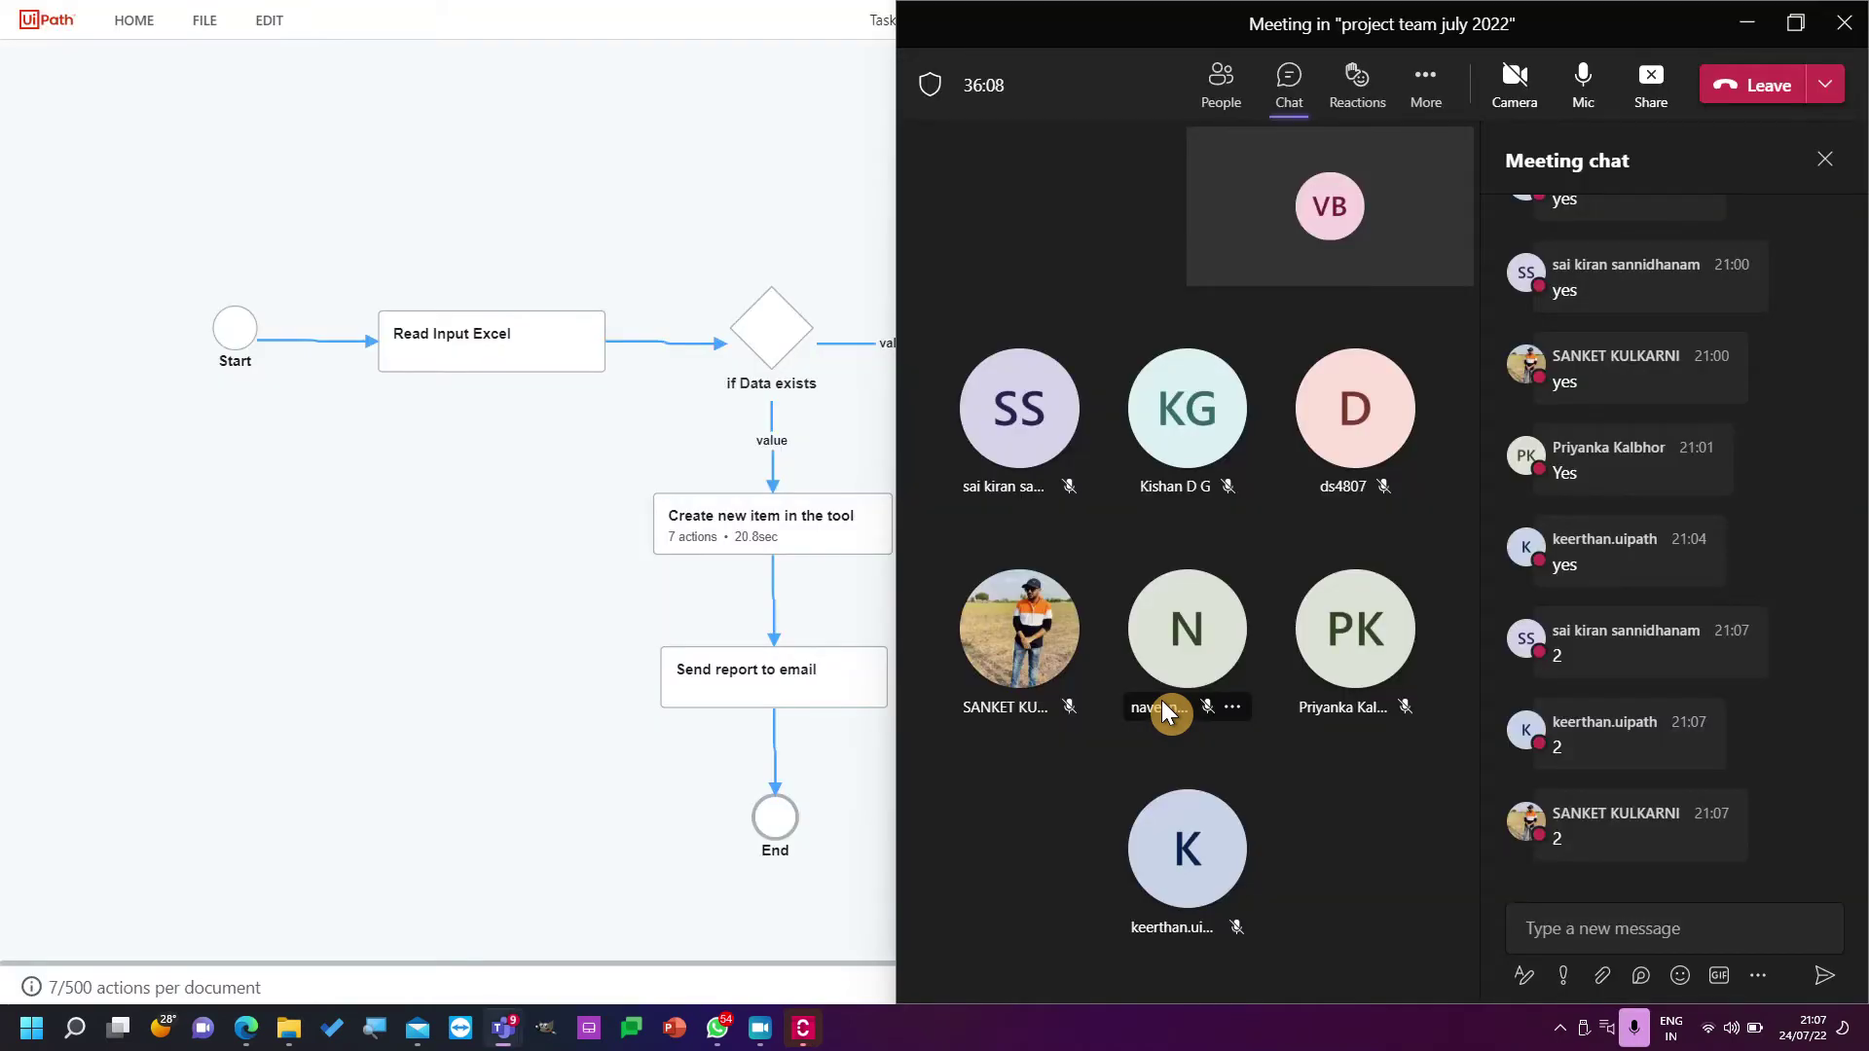
click(1162, 701)
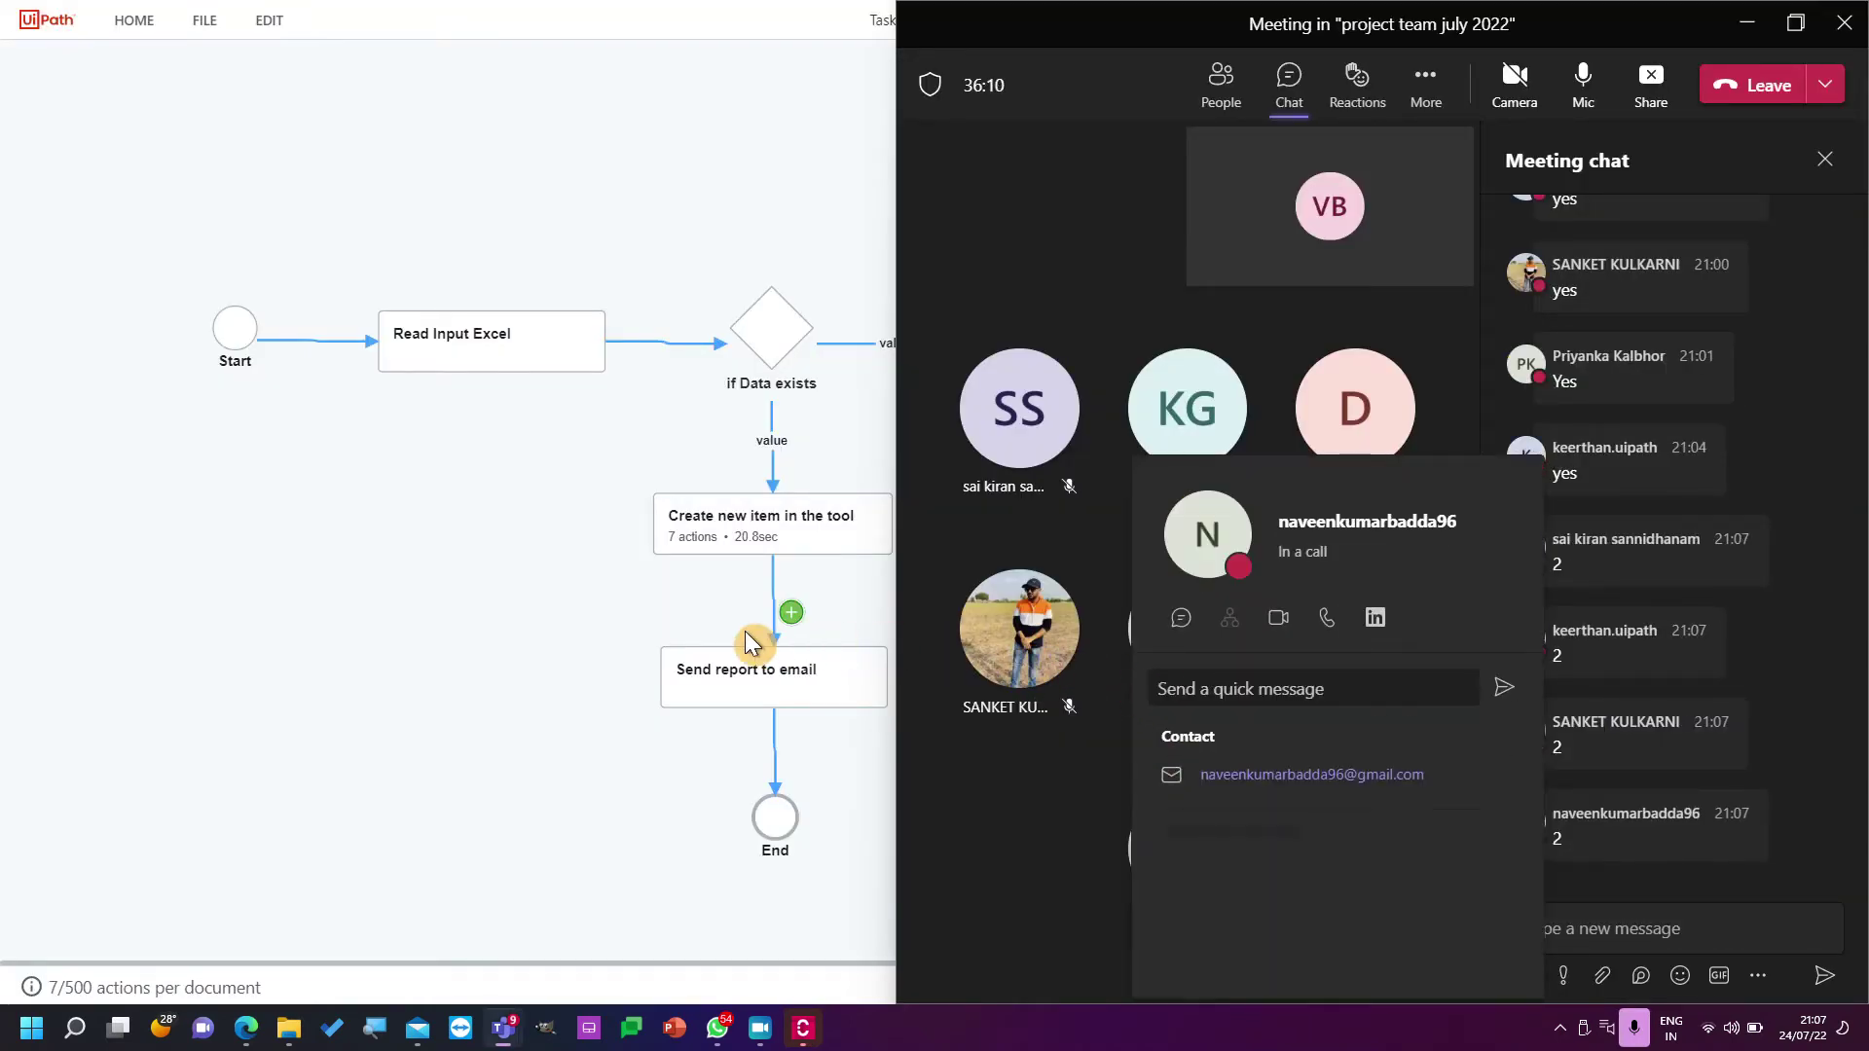
click(605, 675)
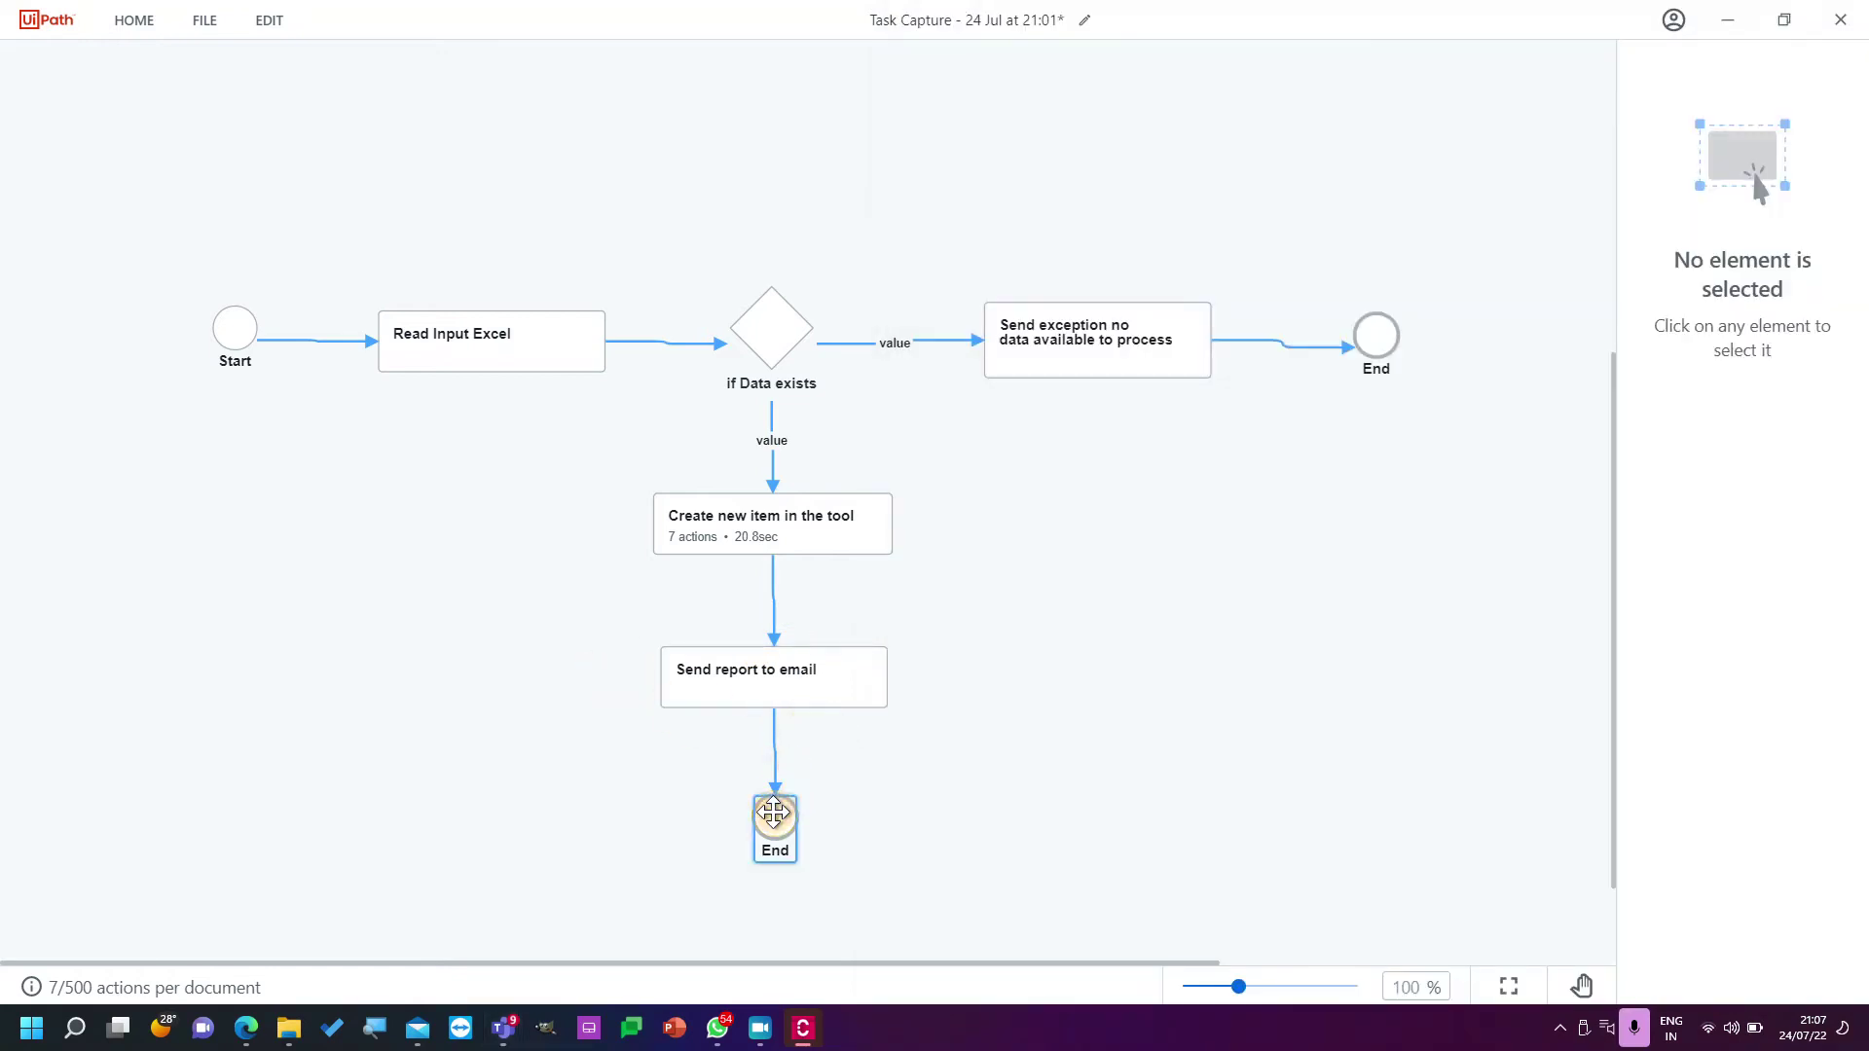
Delete the End event below "Send report to email" and connect that sequence to the exception branch's End event.
click(774, 811)
key(Delete)
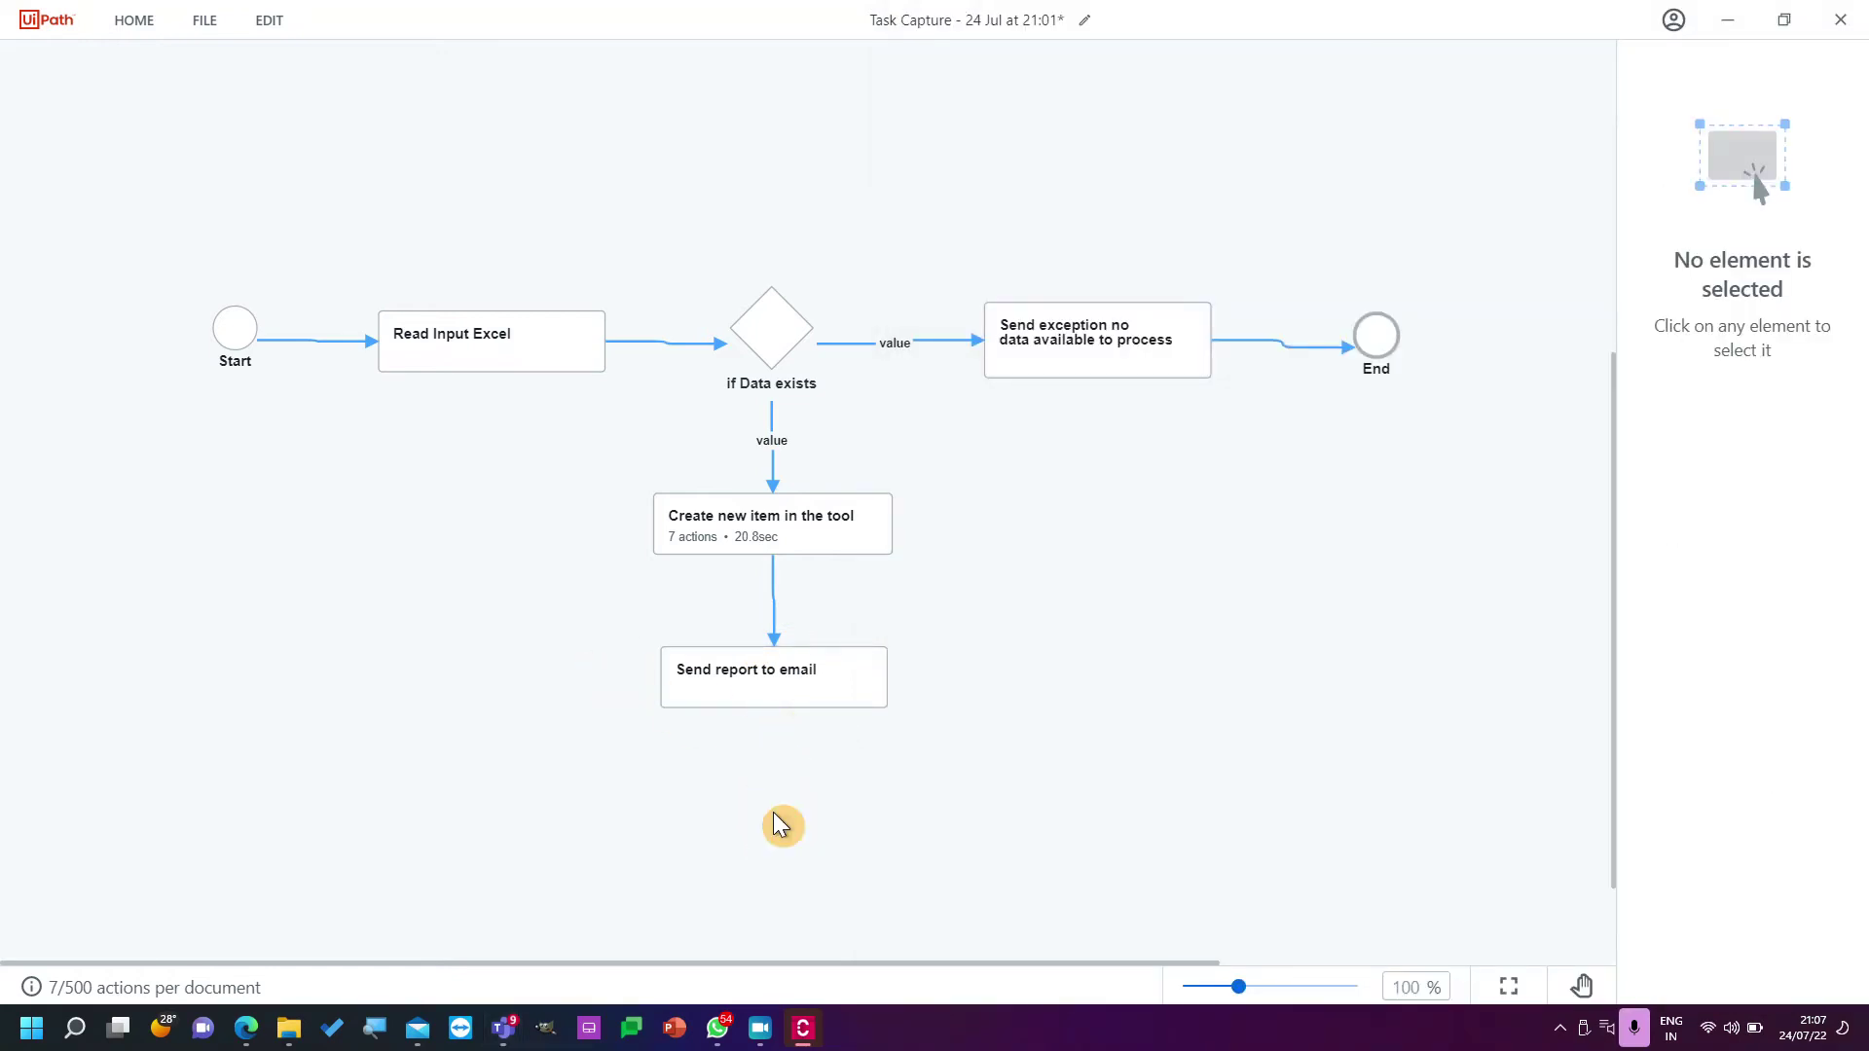
click(904, 677)
drag(1071, 607, 1373, 358)
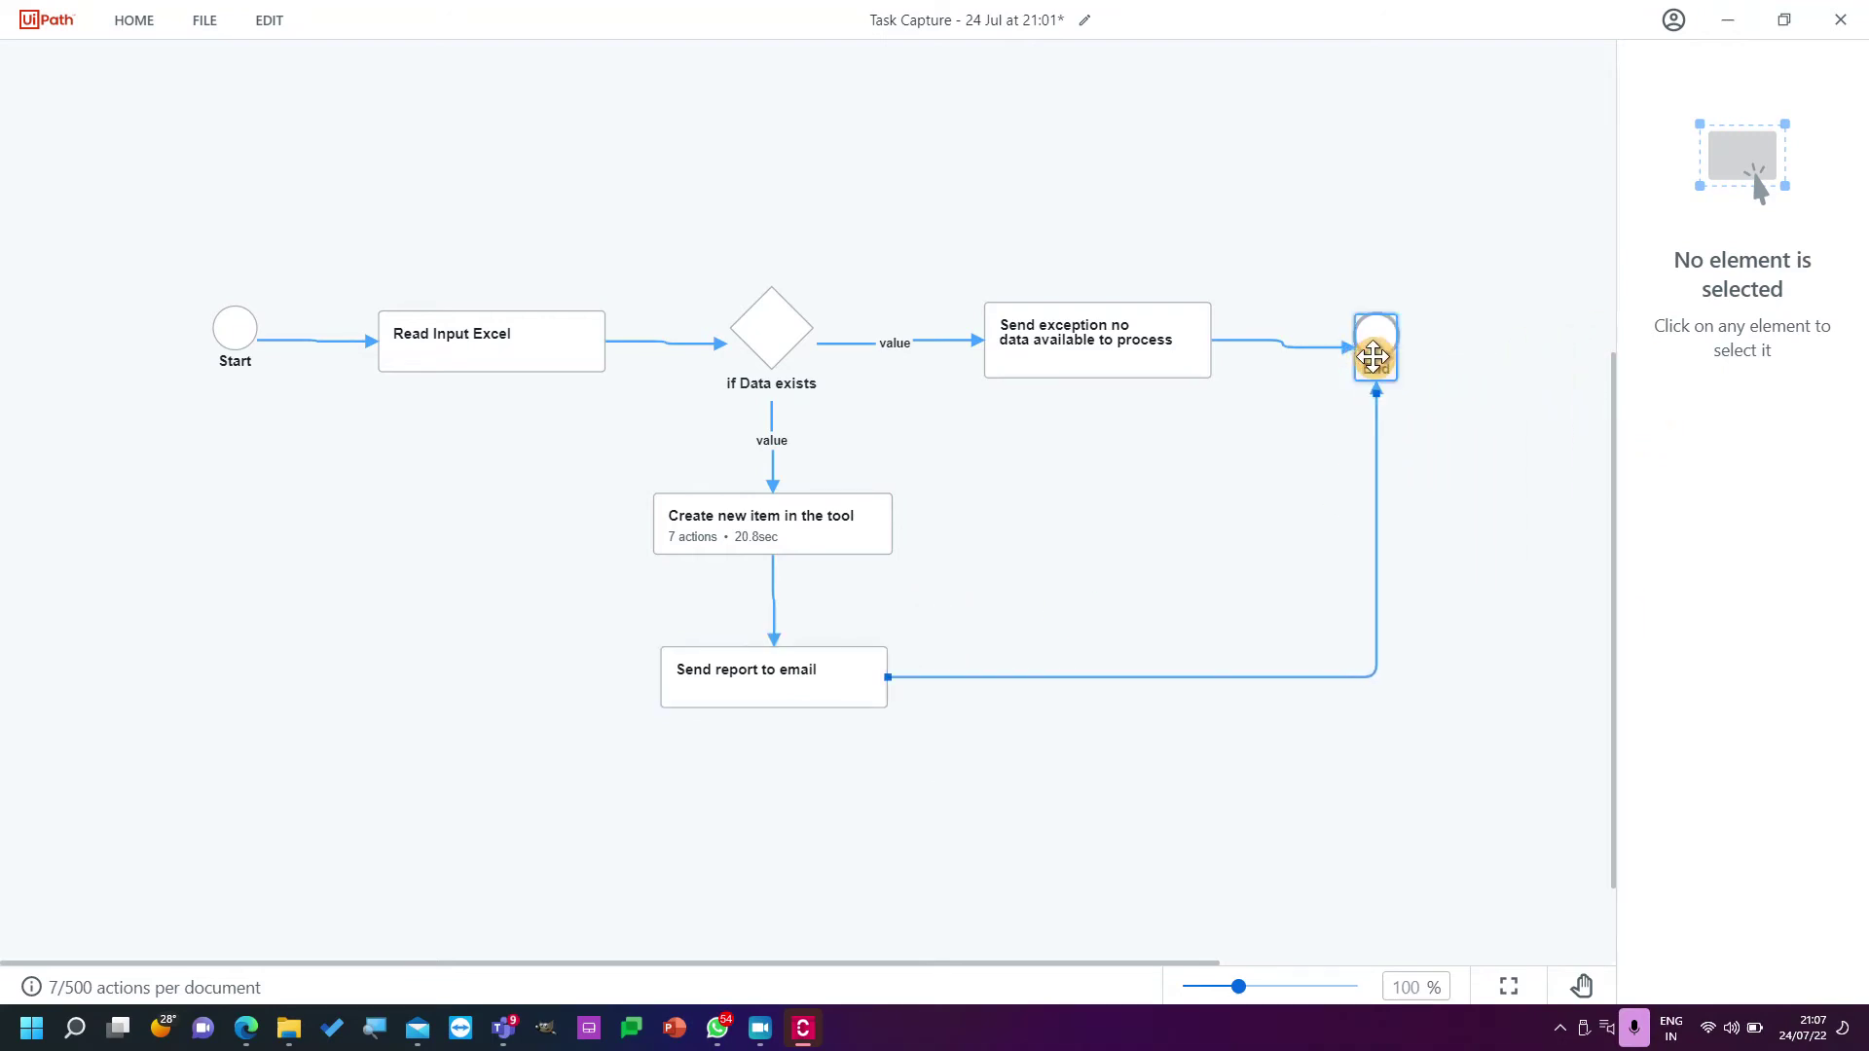
Insert a horizontal swimlane into the flowchart and name it "Excel".
right_click(1171, 770)
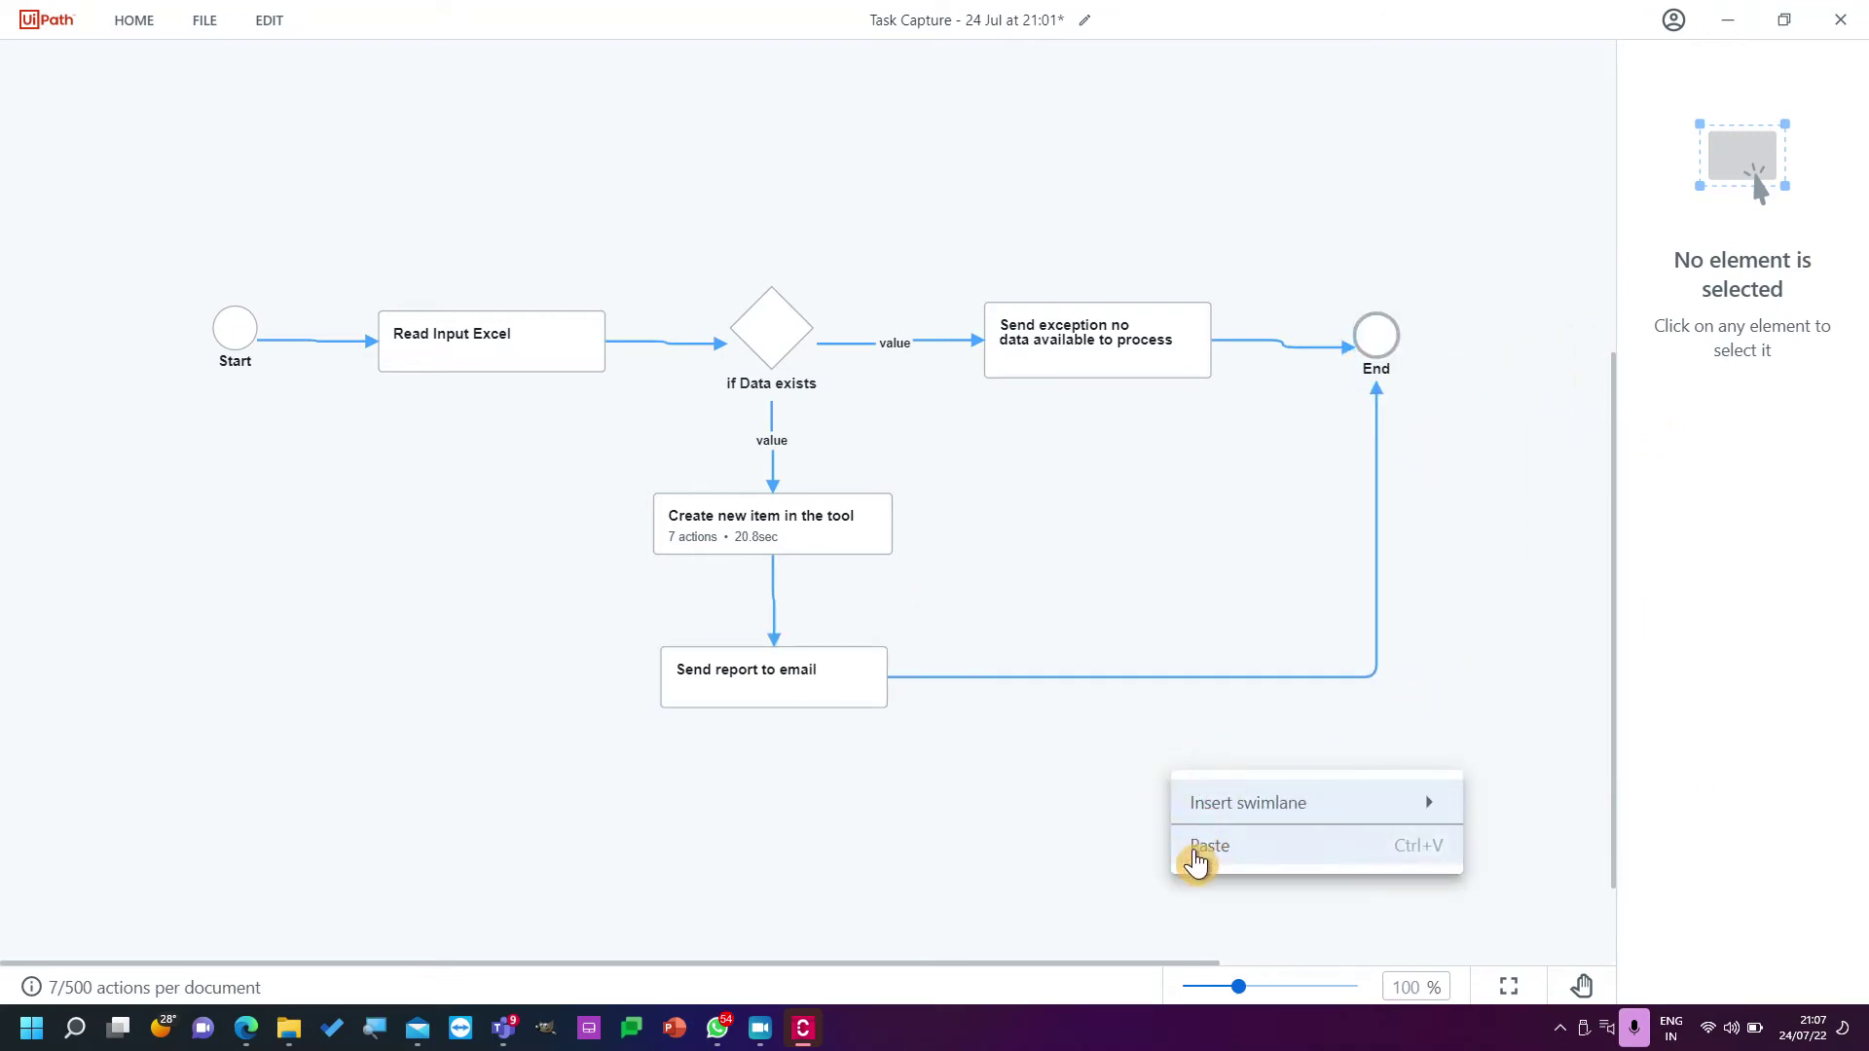
click(997, 808)
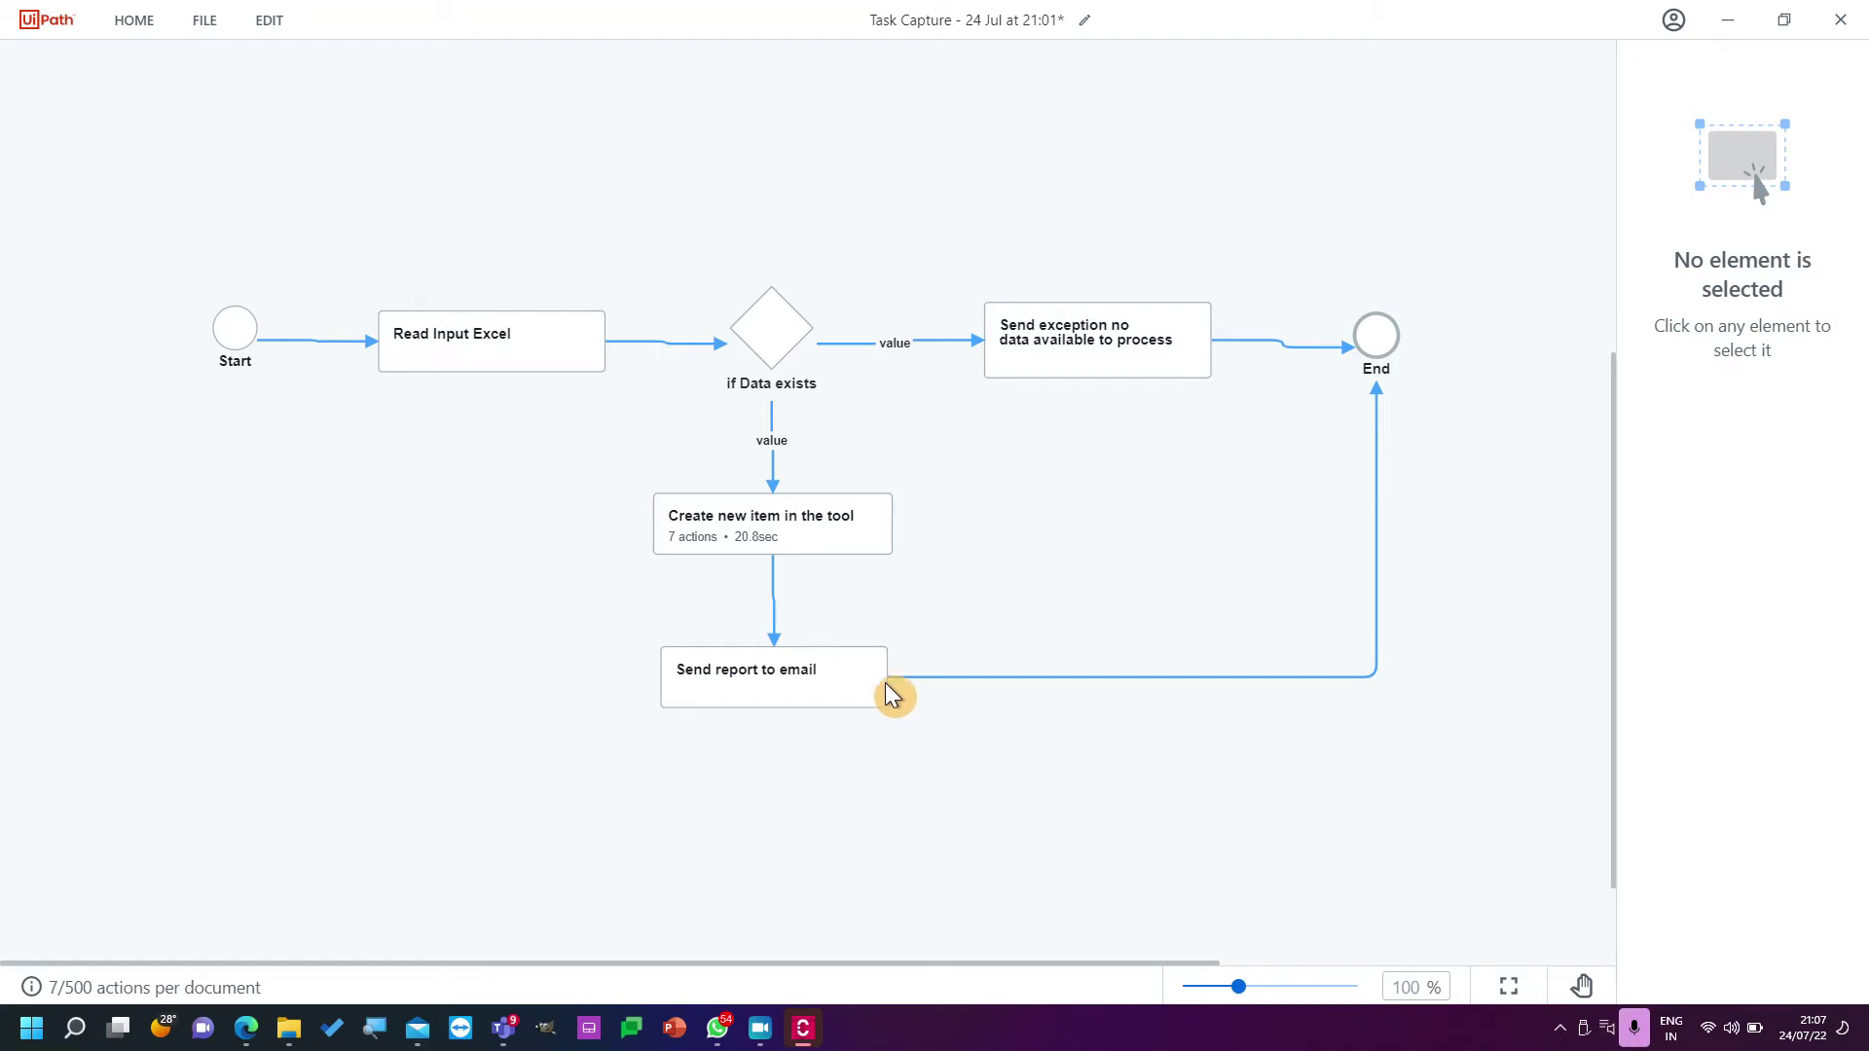
click(393, 190)
right_click(395, 195)
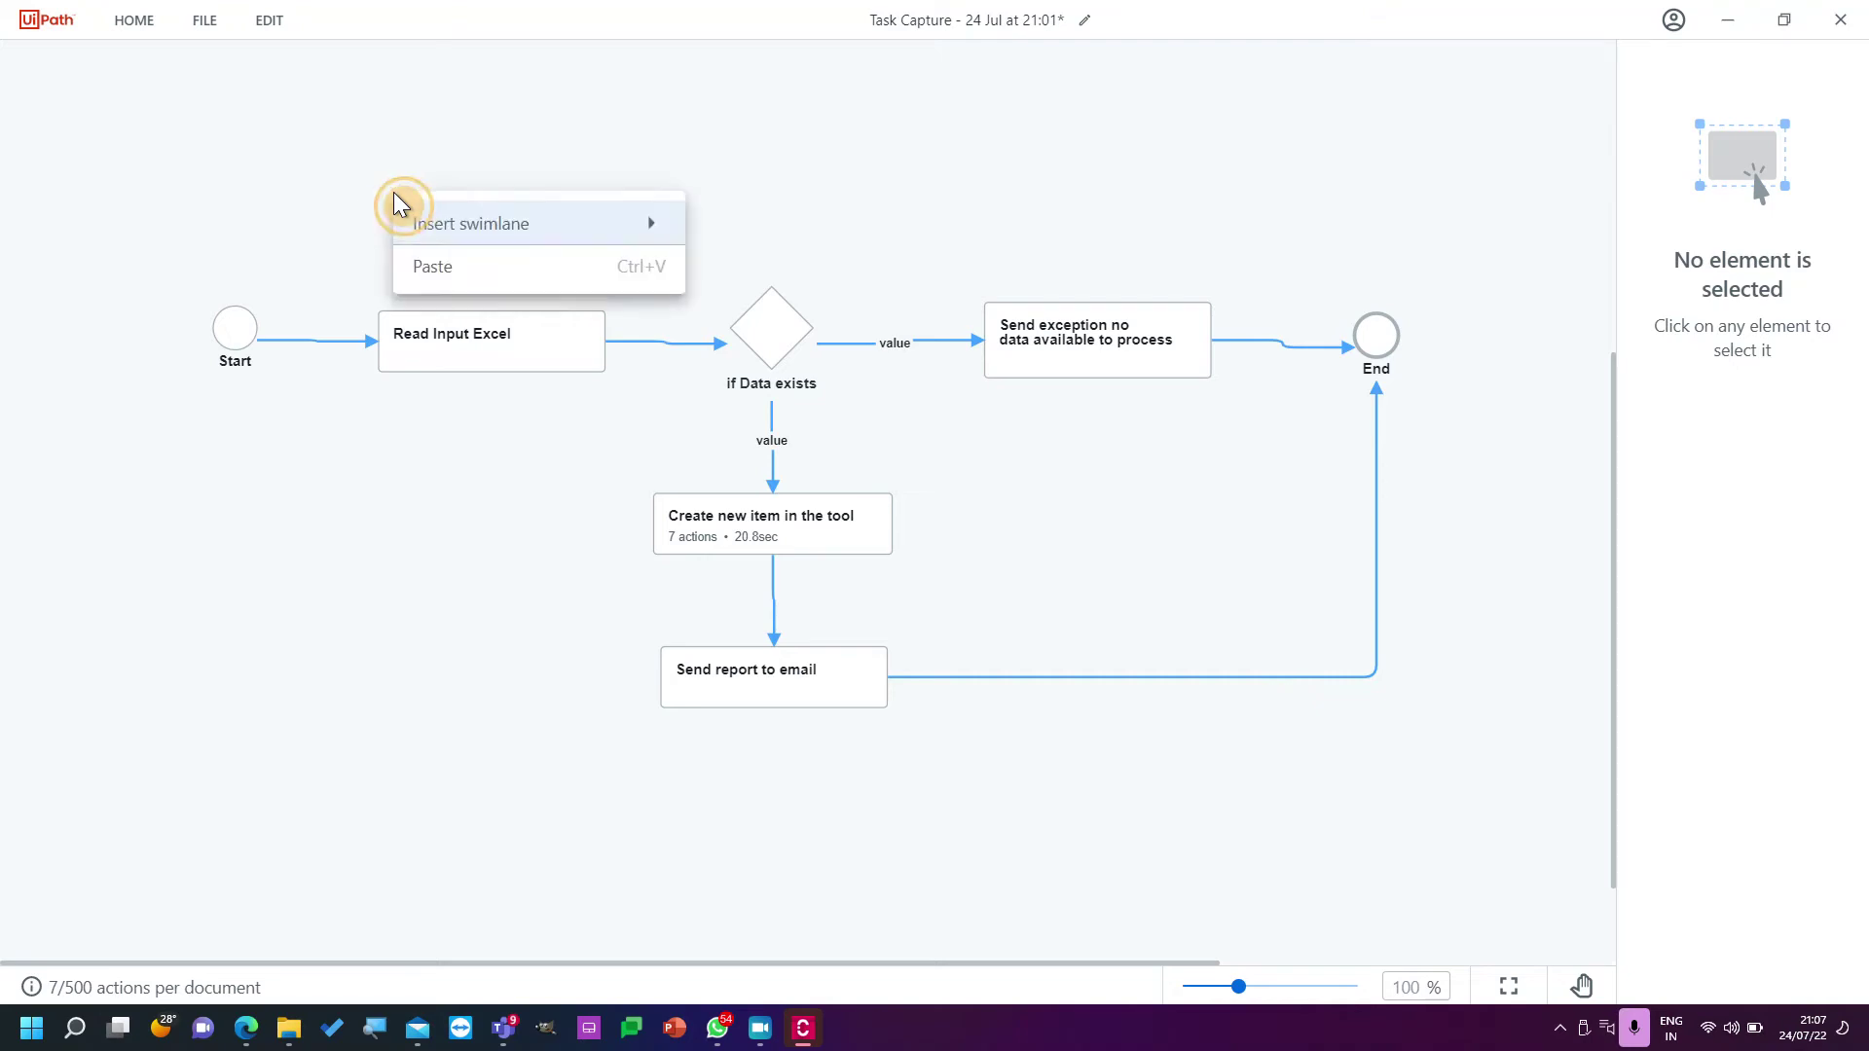
mouse_move(434, 225)
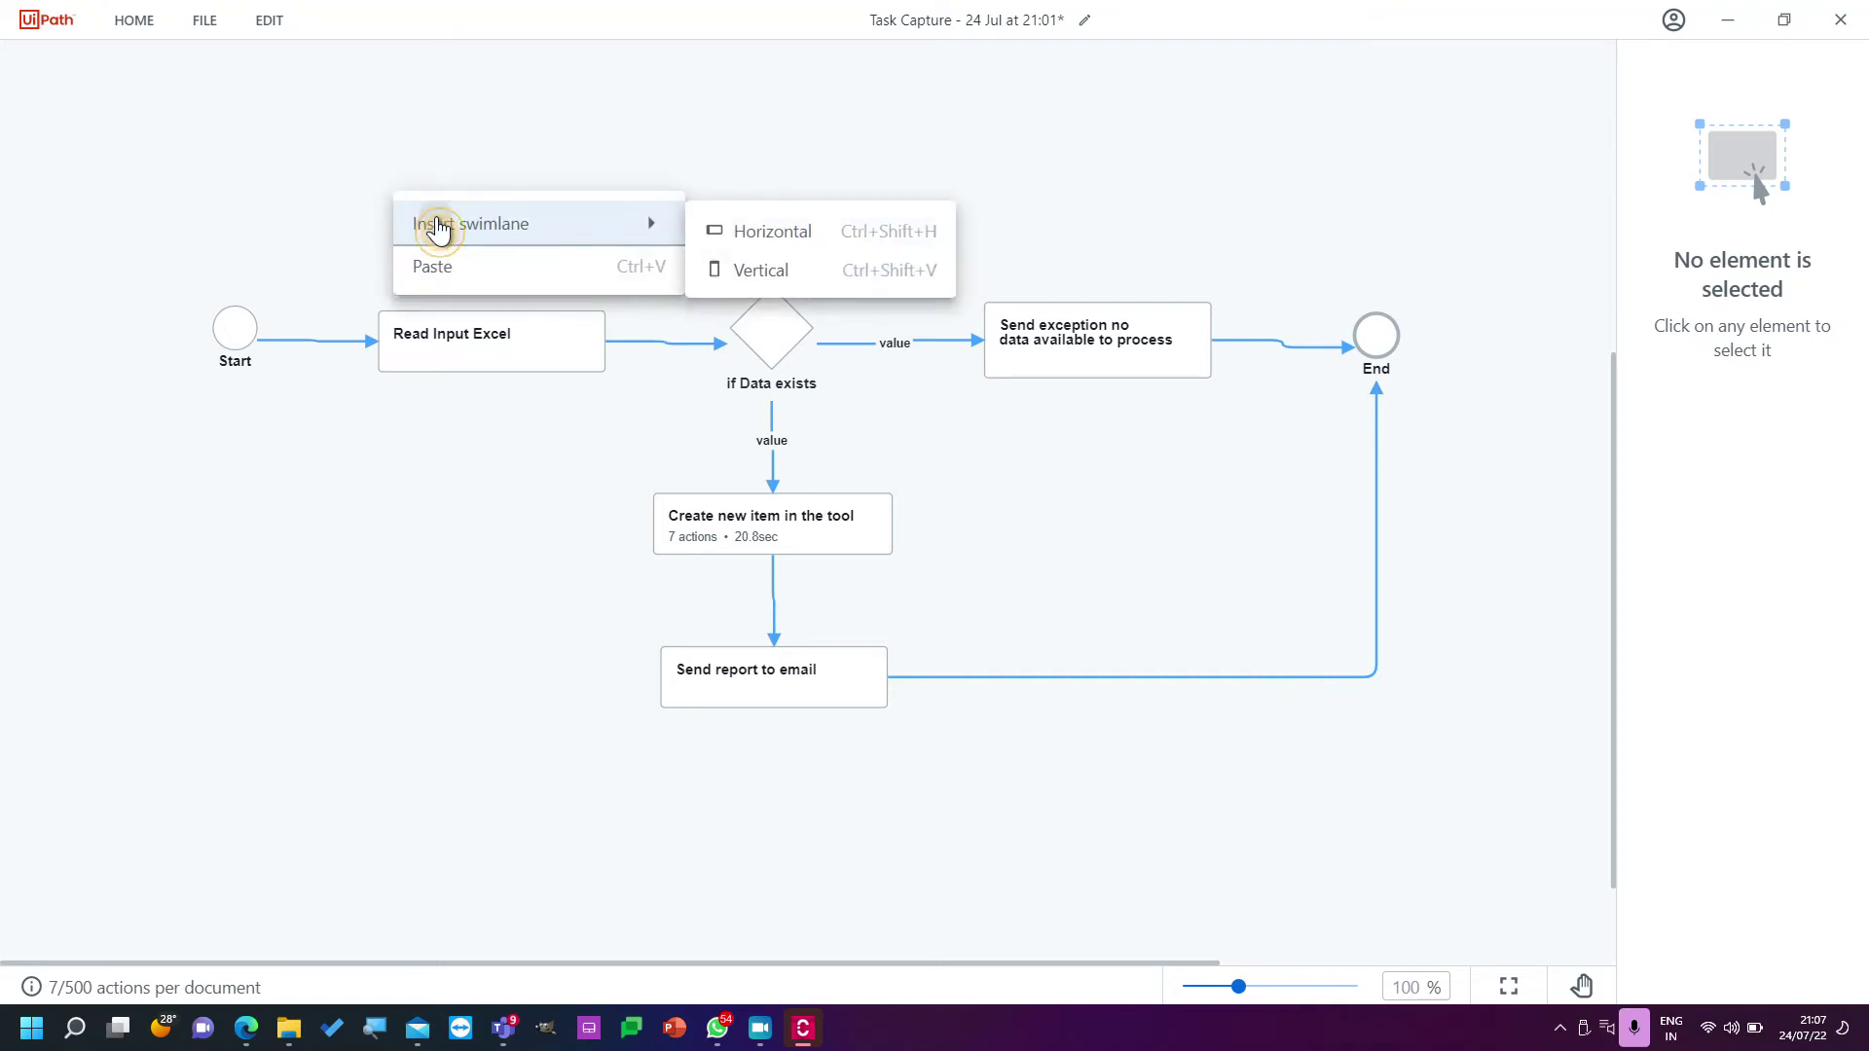
click(847, 237)
click(429, 522)
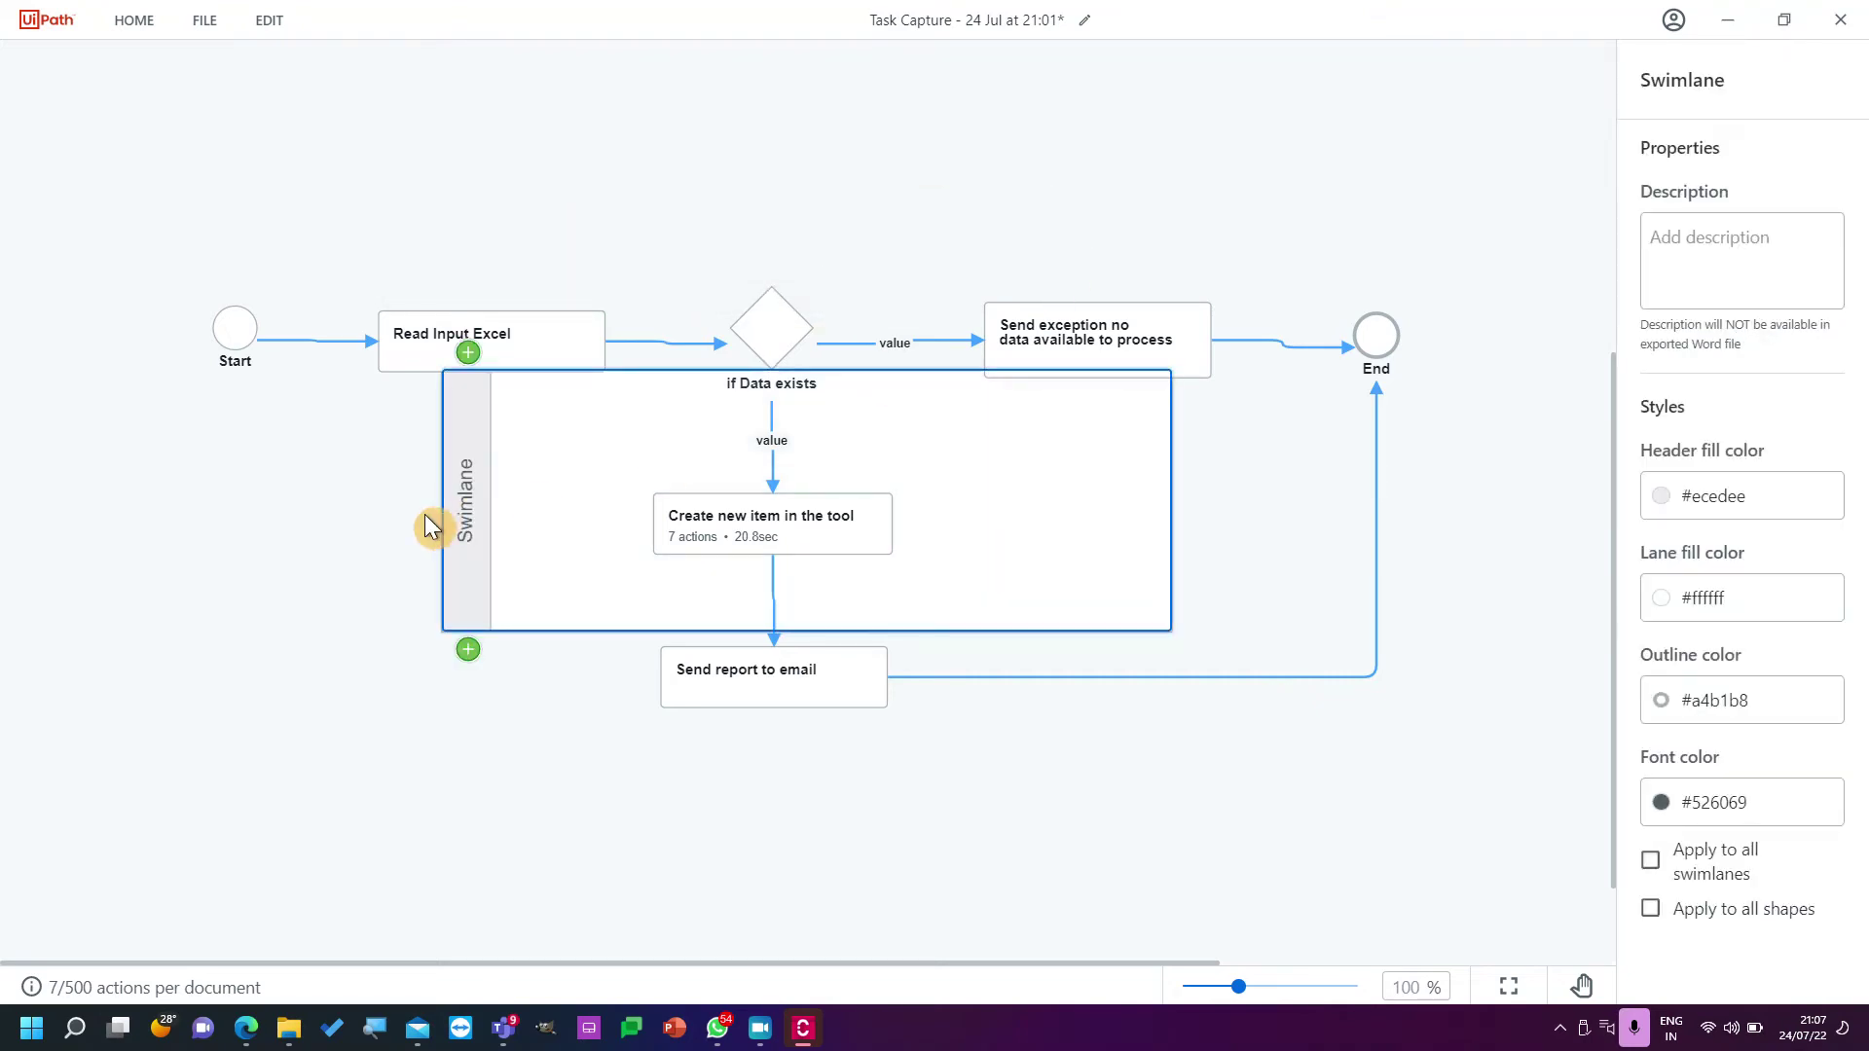
double_click(467, 515)
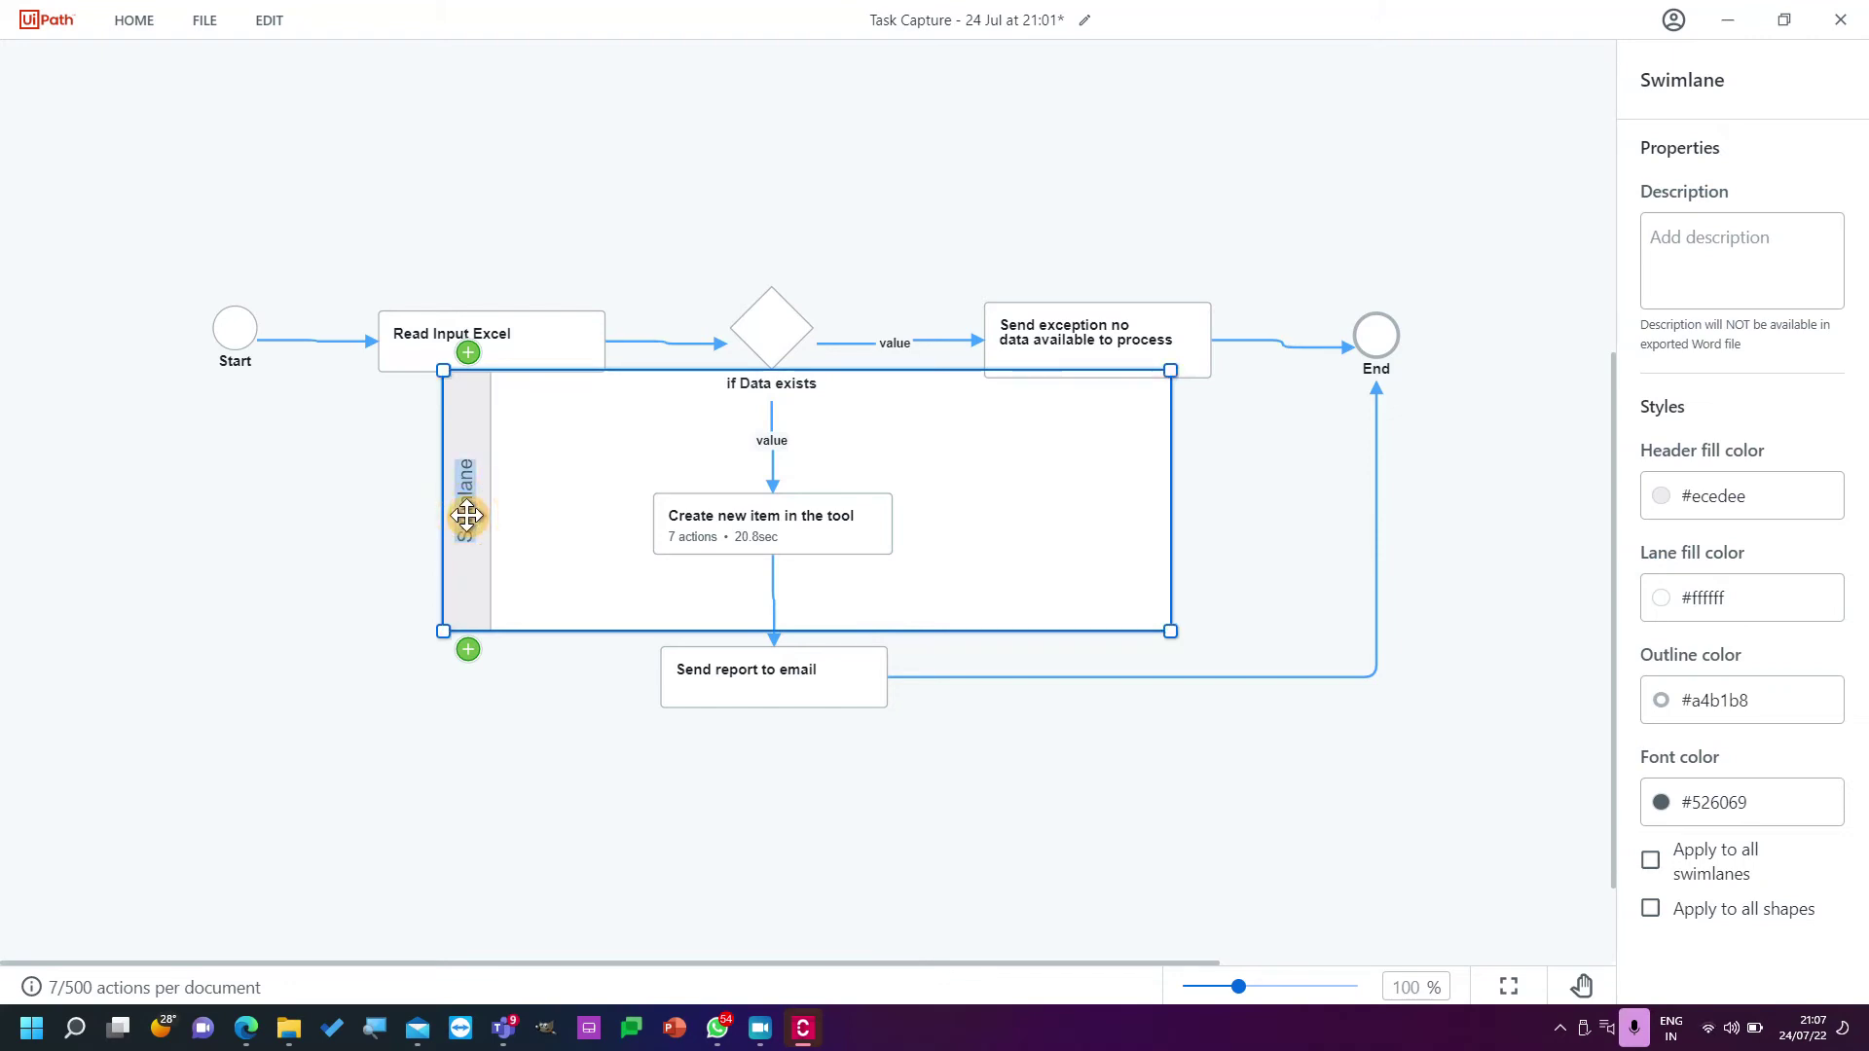
key(BackSpace)
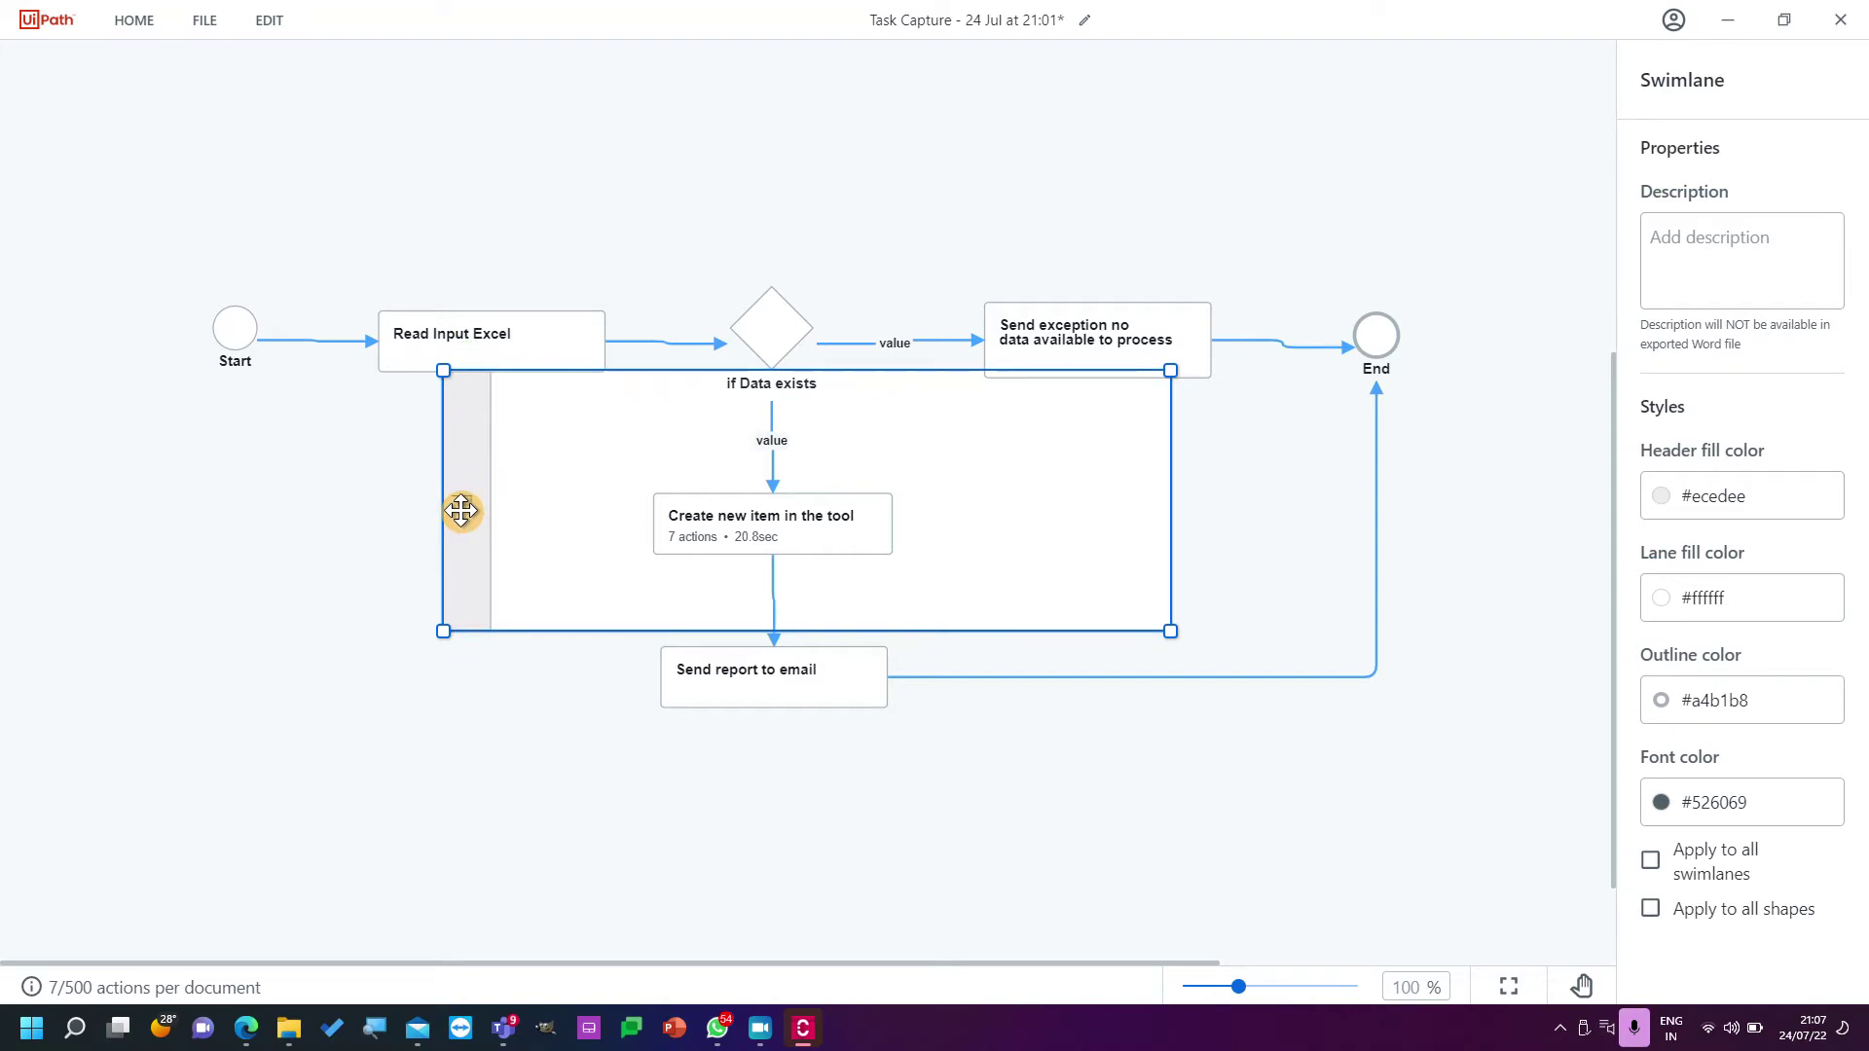
text(Excel)
click(340, 617)
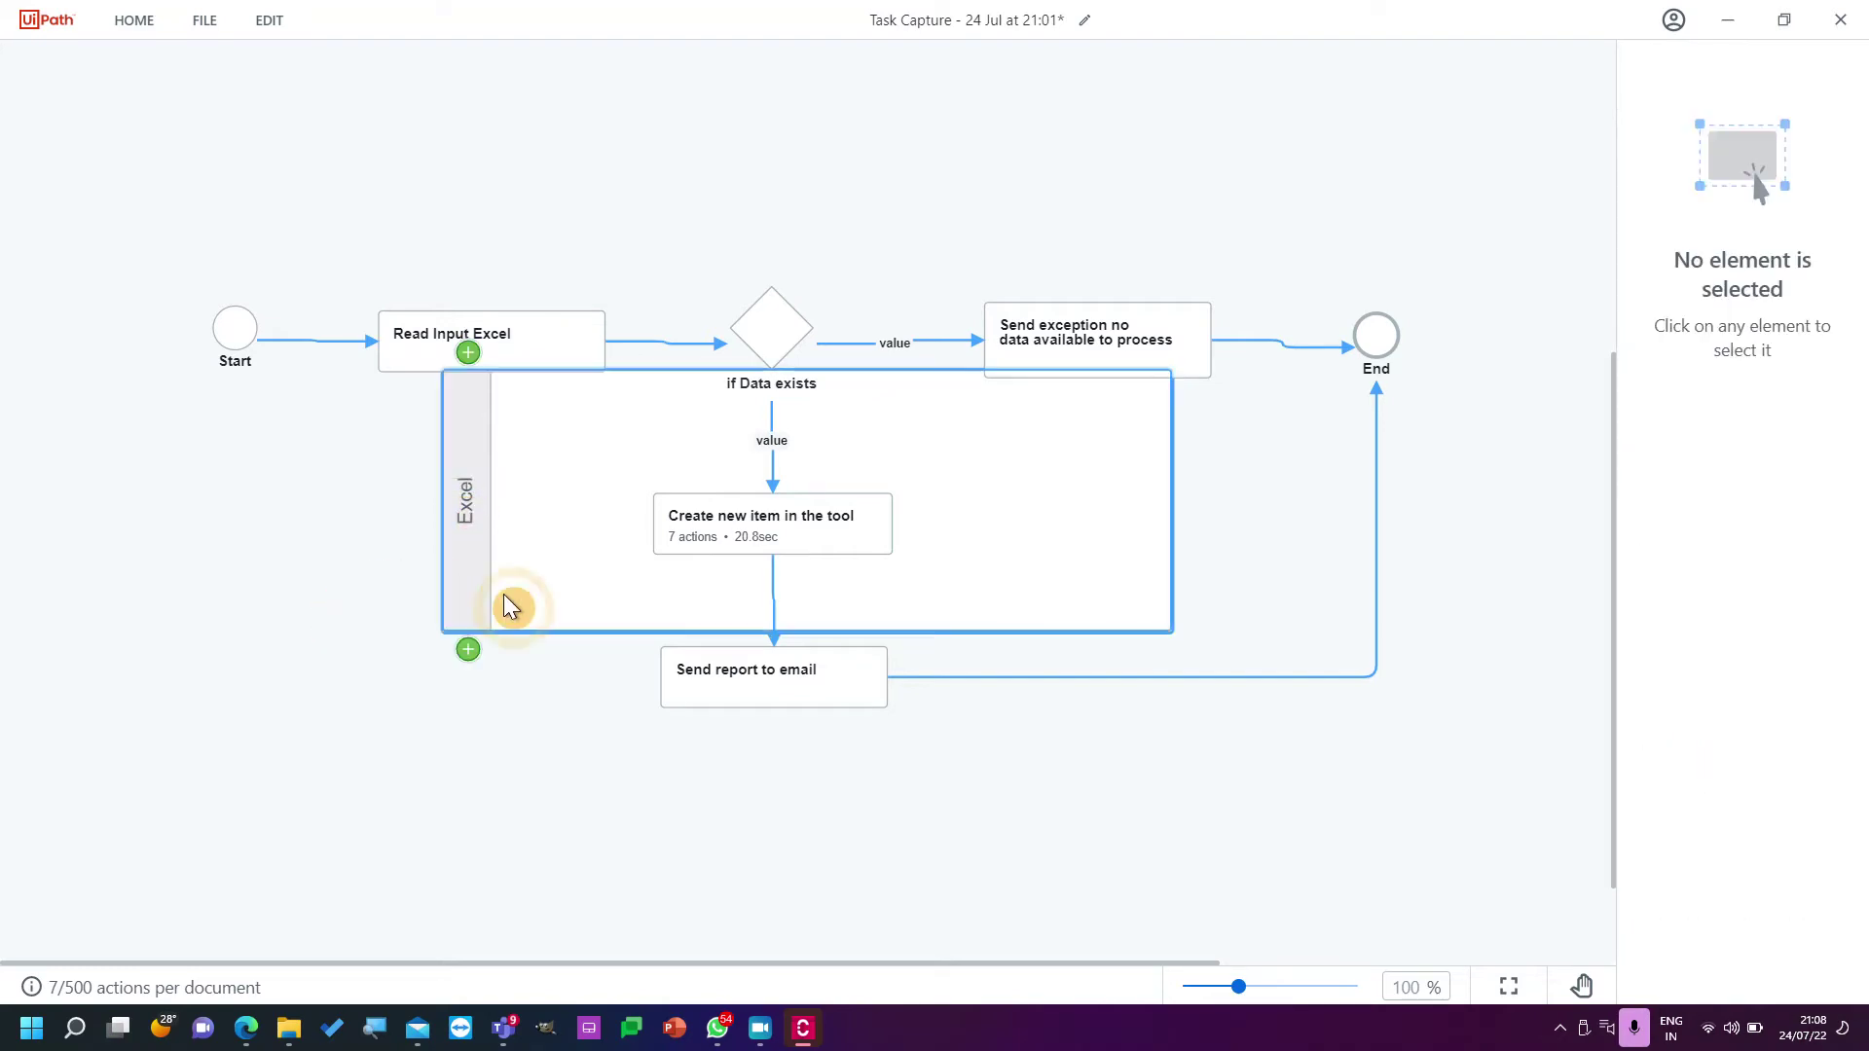
Move the Excel swimlane above the Read Input Excel row and add two swimlanes below it named "SCM" and "Excel".
drag(470, 600, 439, 222)
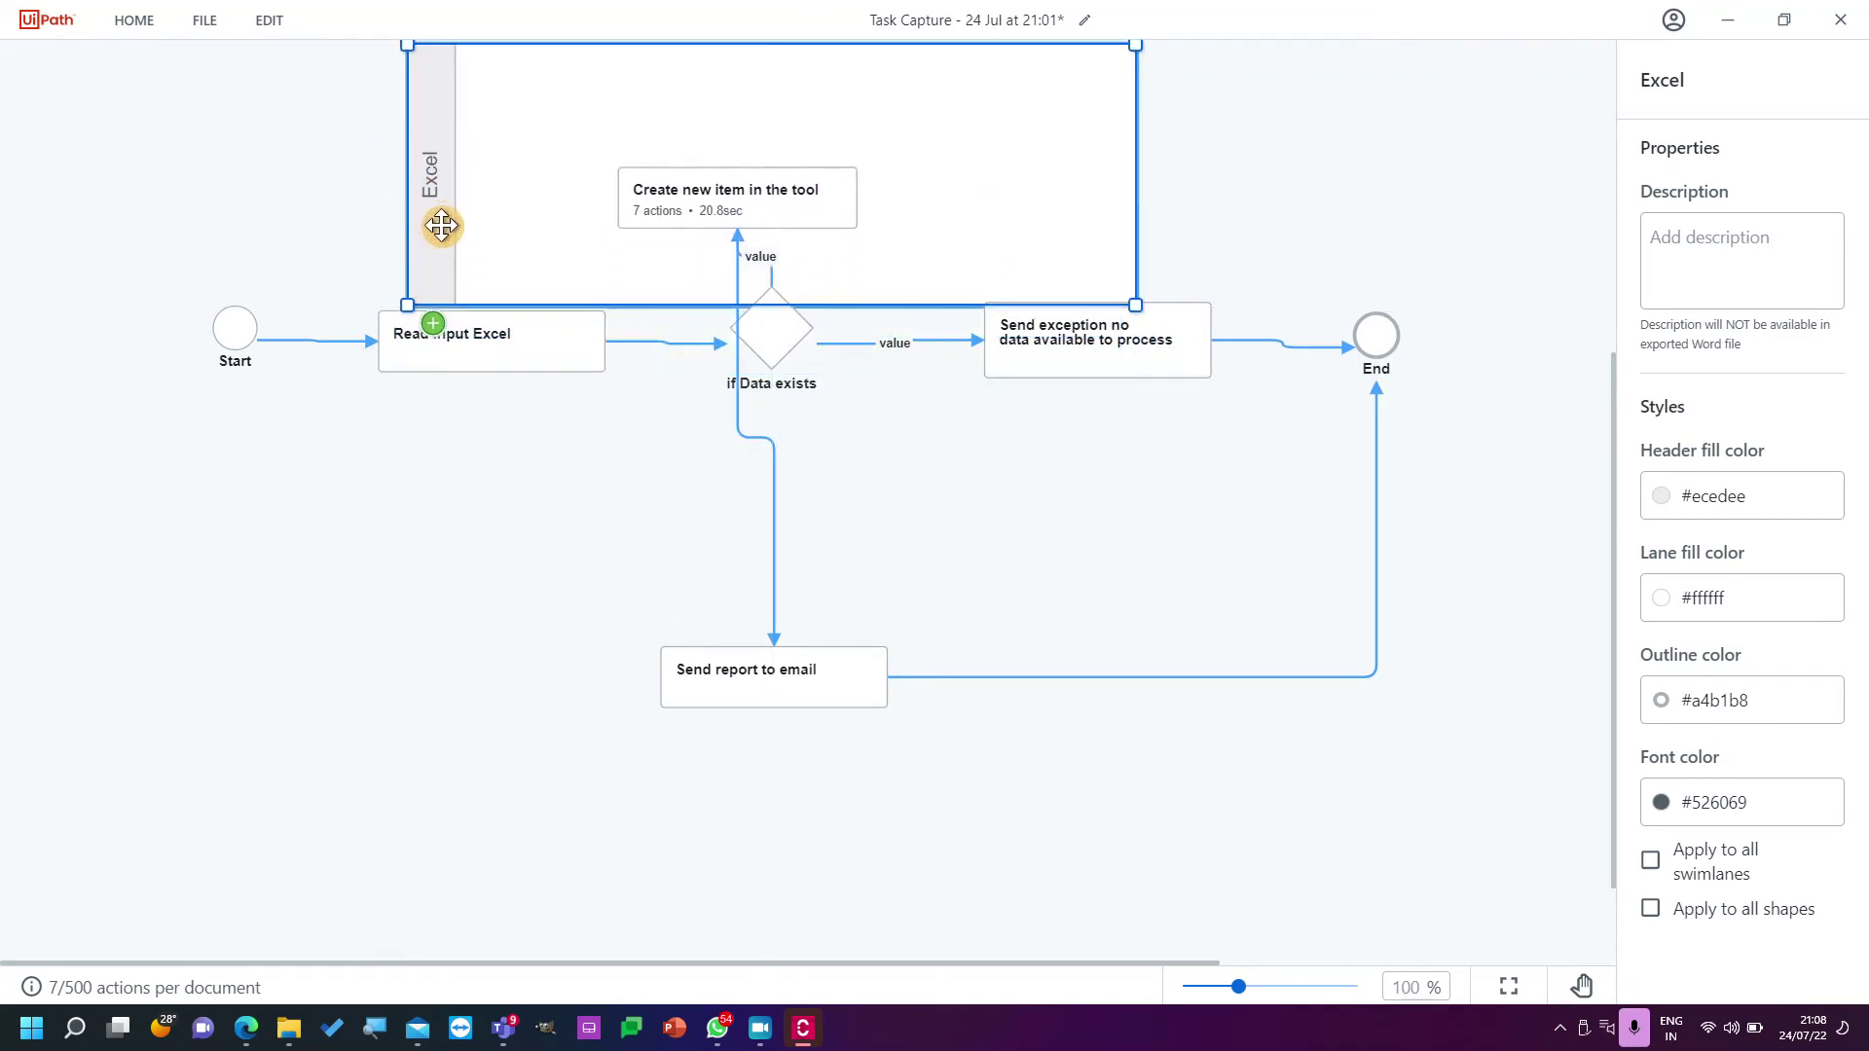
click(438, 329)
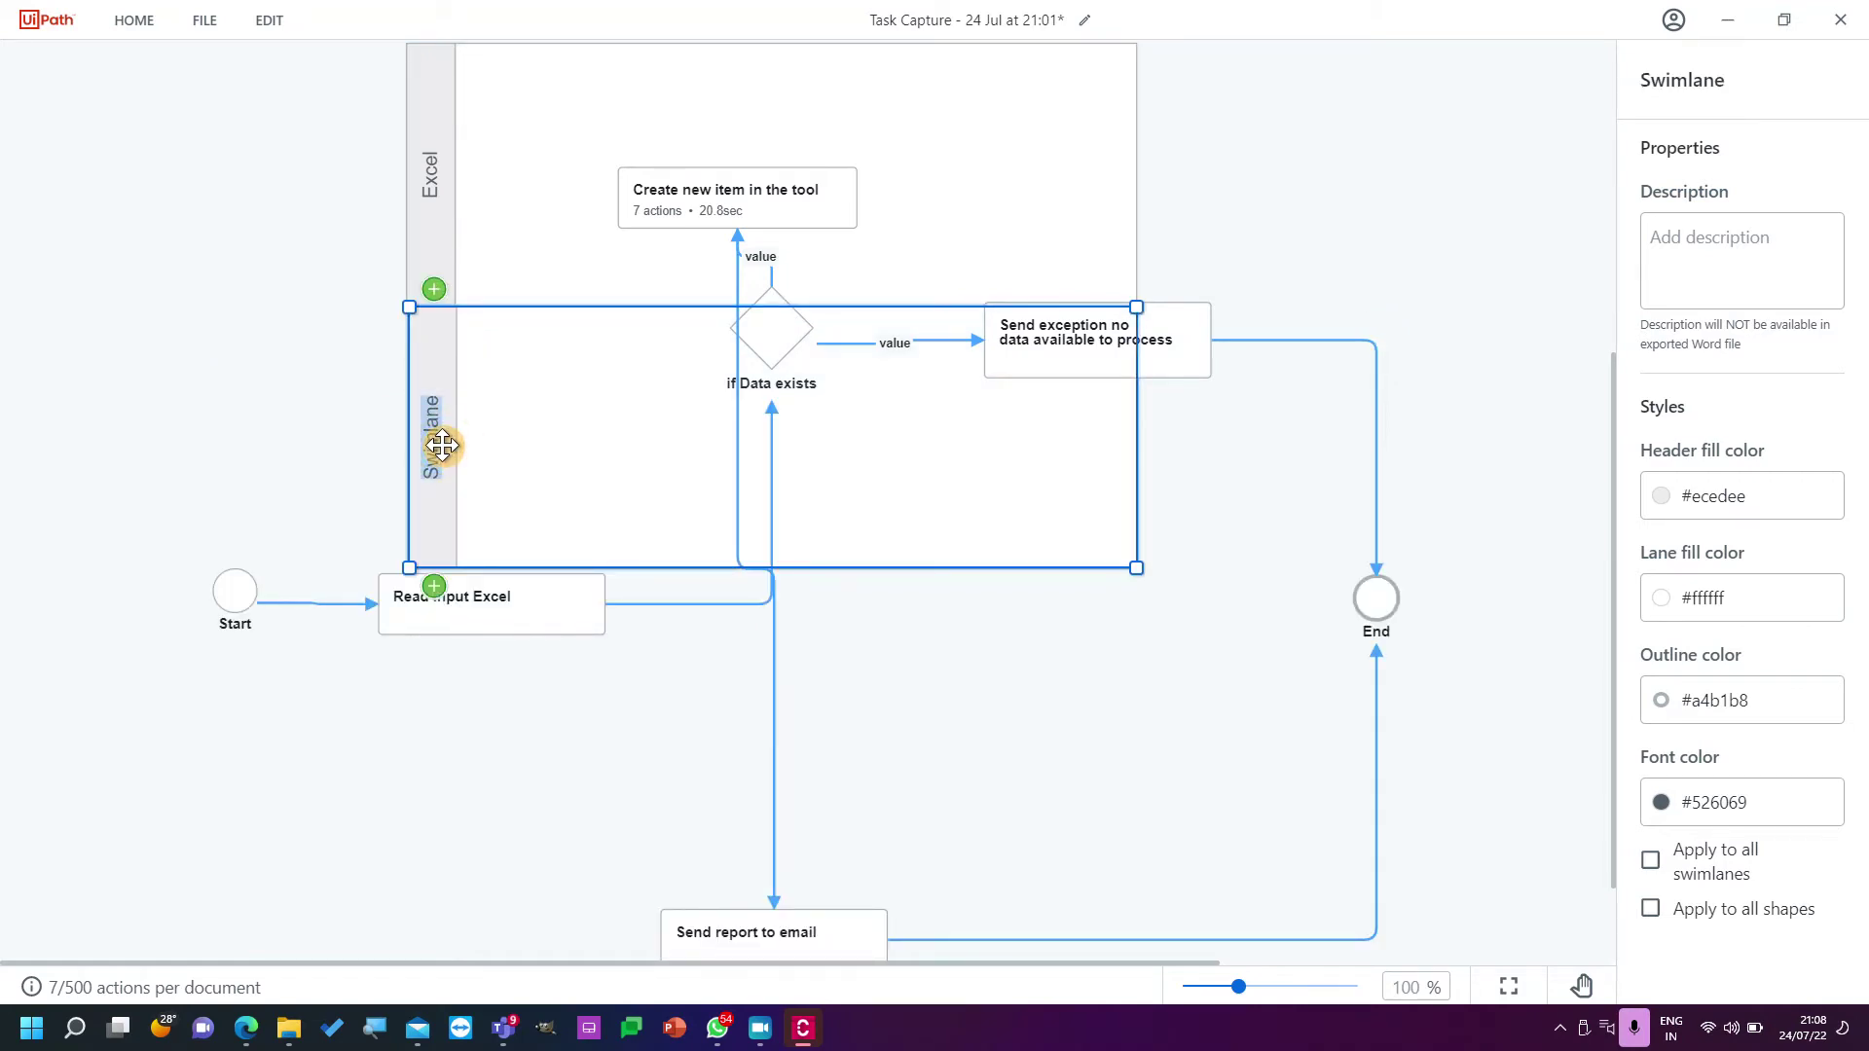
key(BackSpace)
click(436, 590)
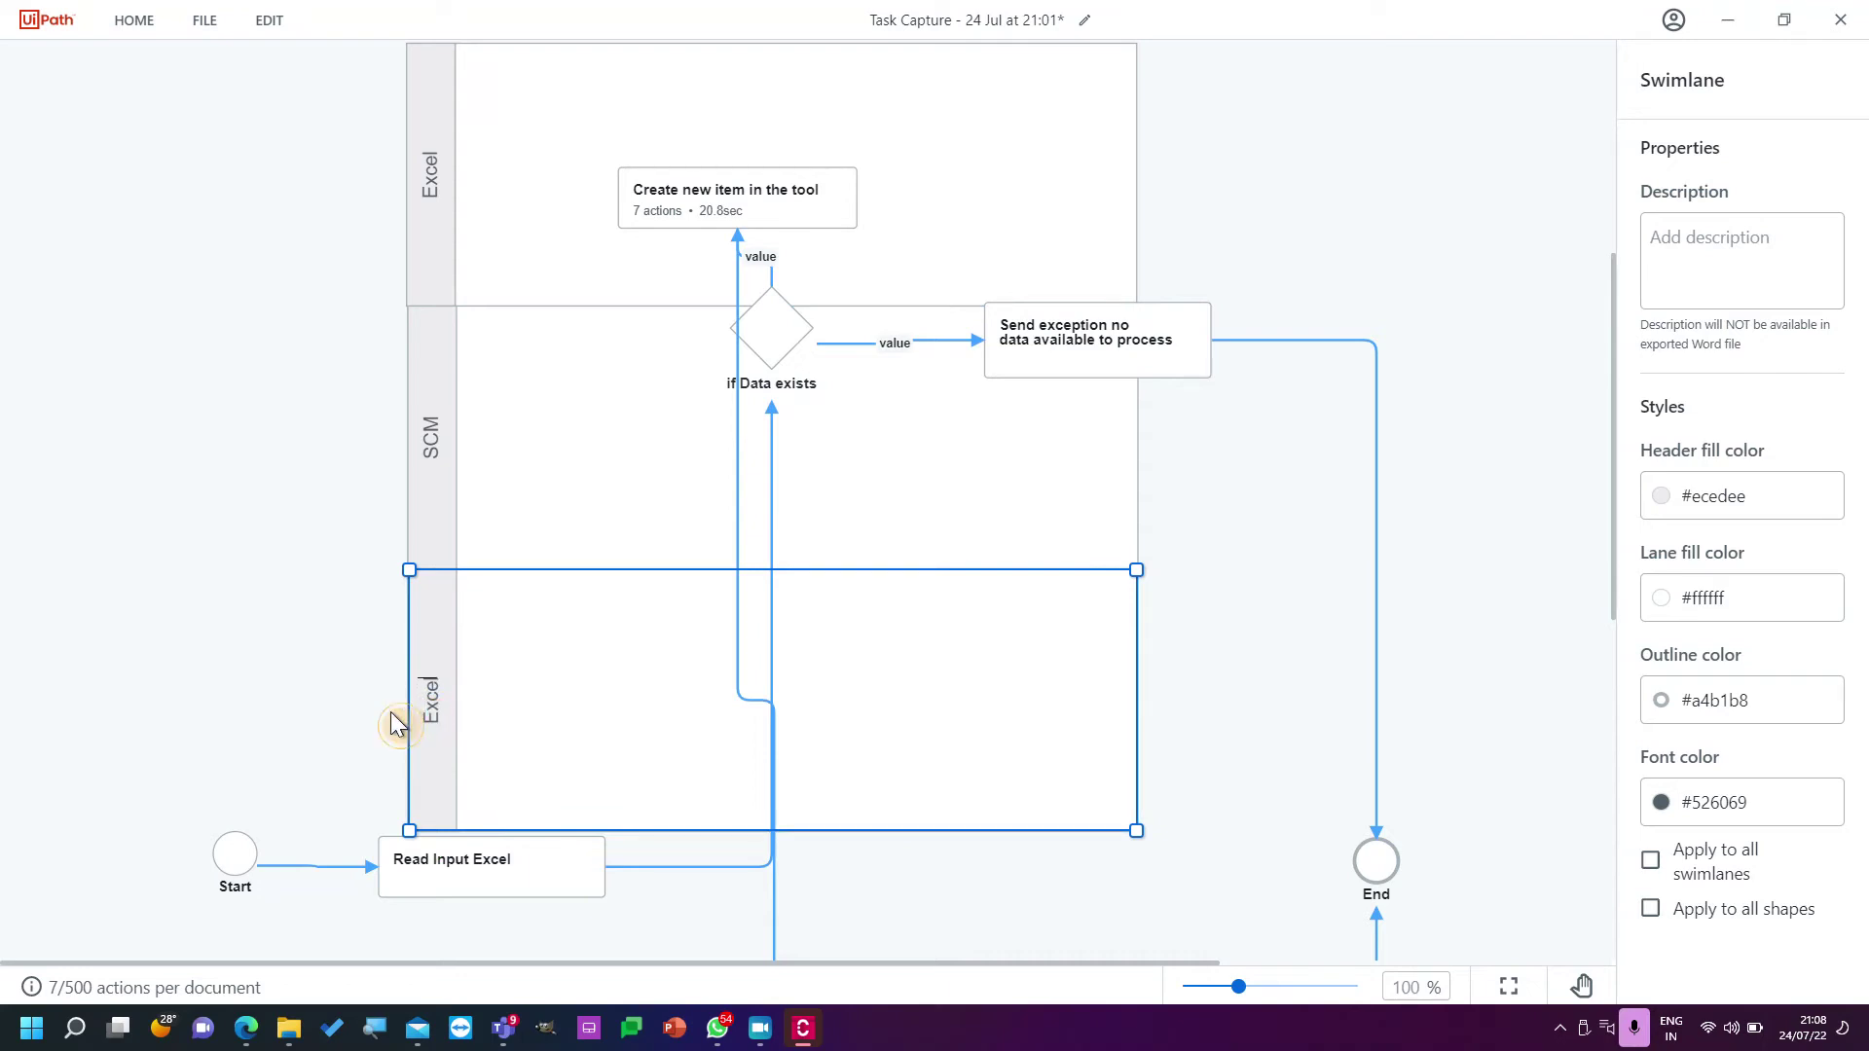
click(398, 725)
Place Start beside the first Excel lane, Read Input Excel and the data decision inside it, and the item creation and exception sequences in SCM.
drag(239, 854, 350, 145)
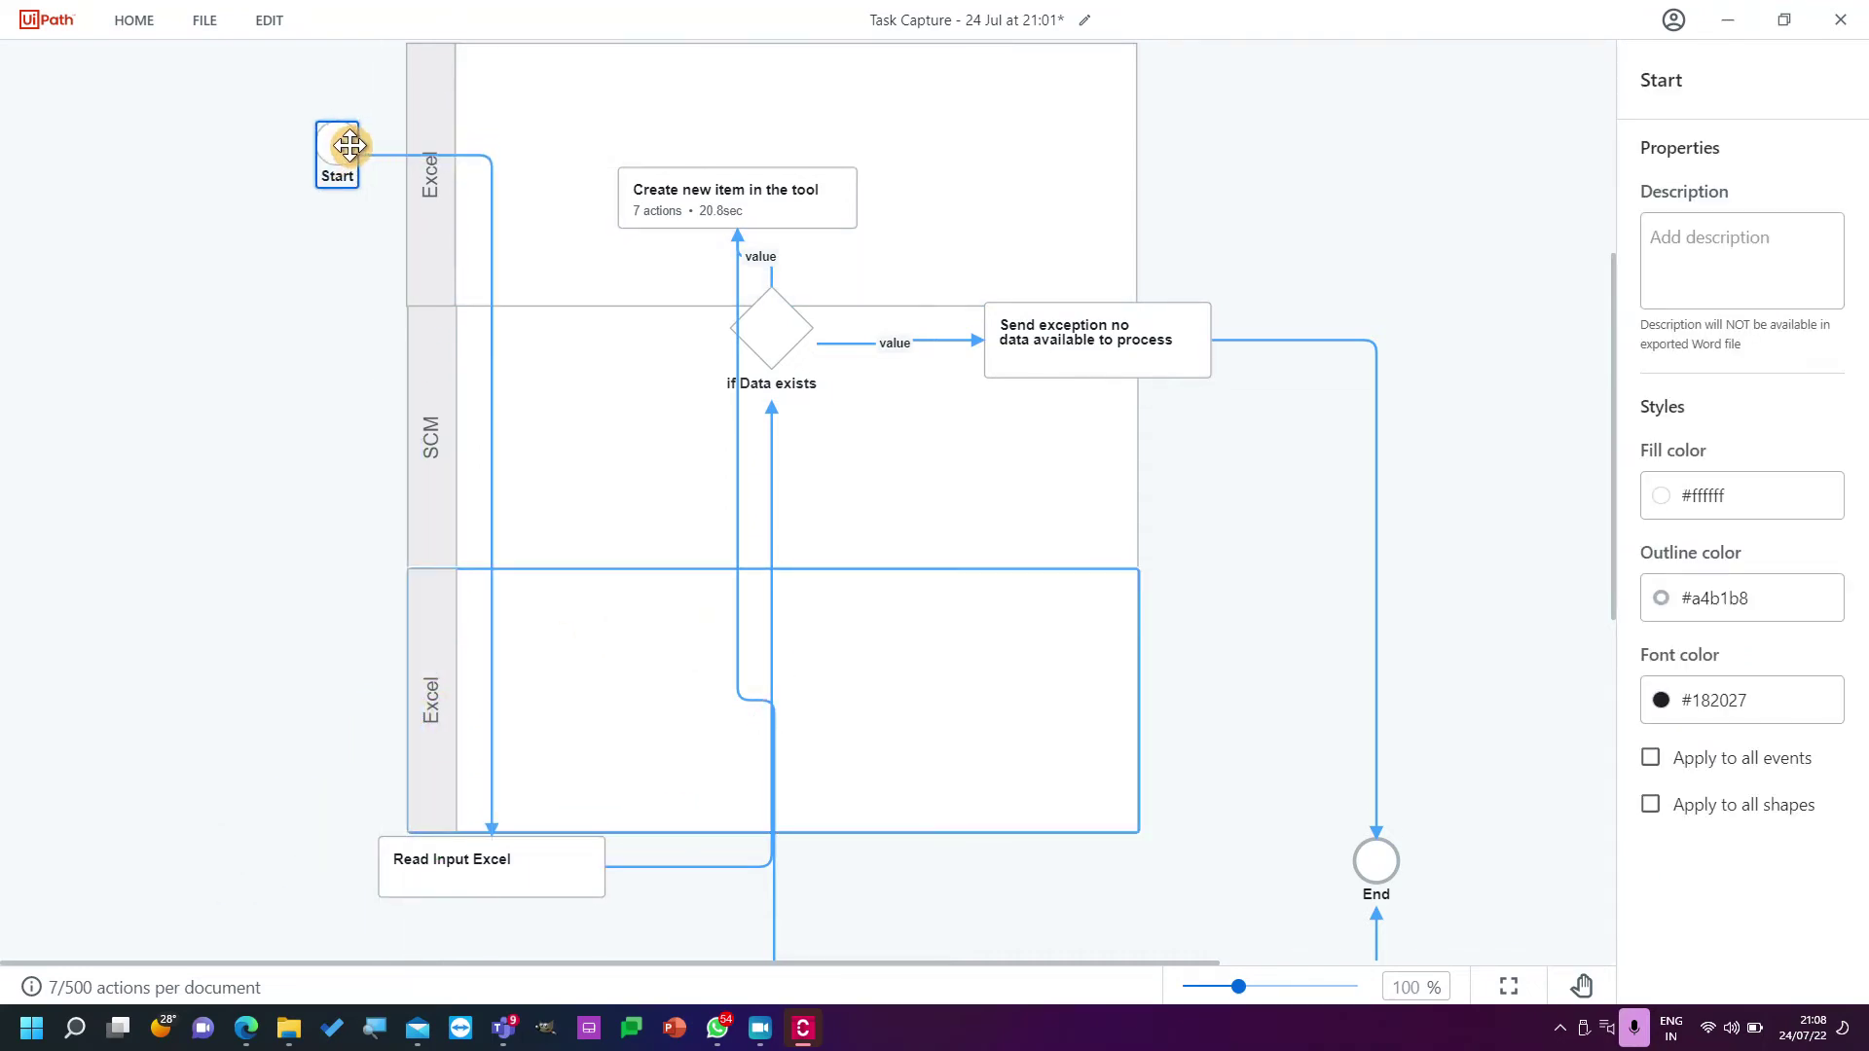
drag(468, 872, 569, 135)
drag(751, 212, 661, 486)
drag(769, 328, 845, 201)
drag(1090, 334, 1002, 425)
Add a fourth swimlane below the lower Excel lane and name it "mail".
scroll(1207, 626, down, 1)
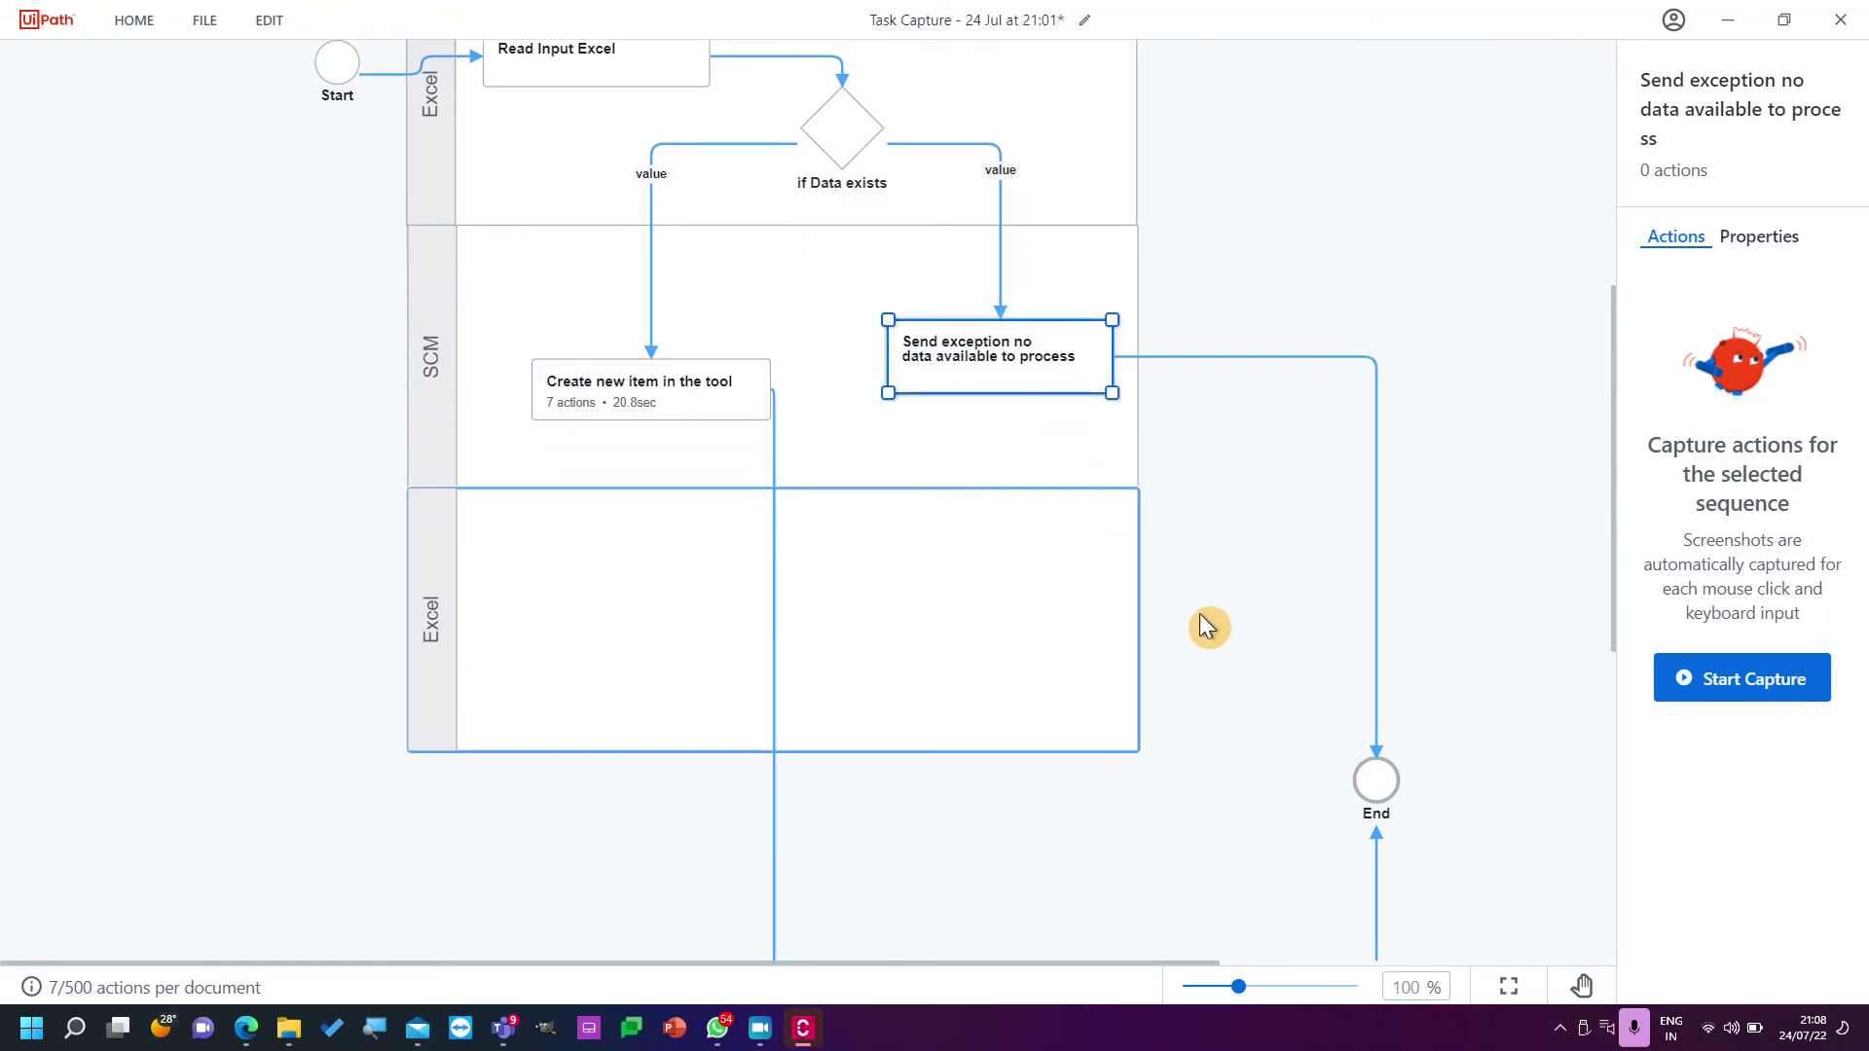
scroll(1207, 626, down, 3)
click(435, 530)
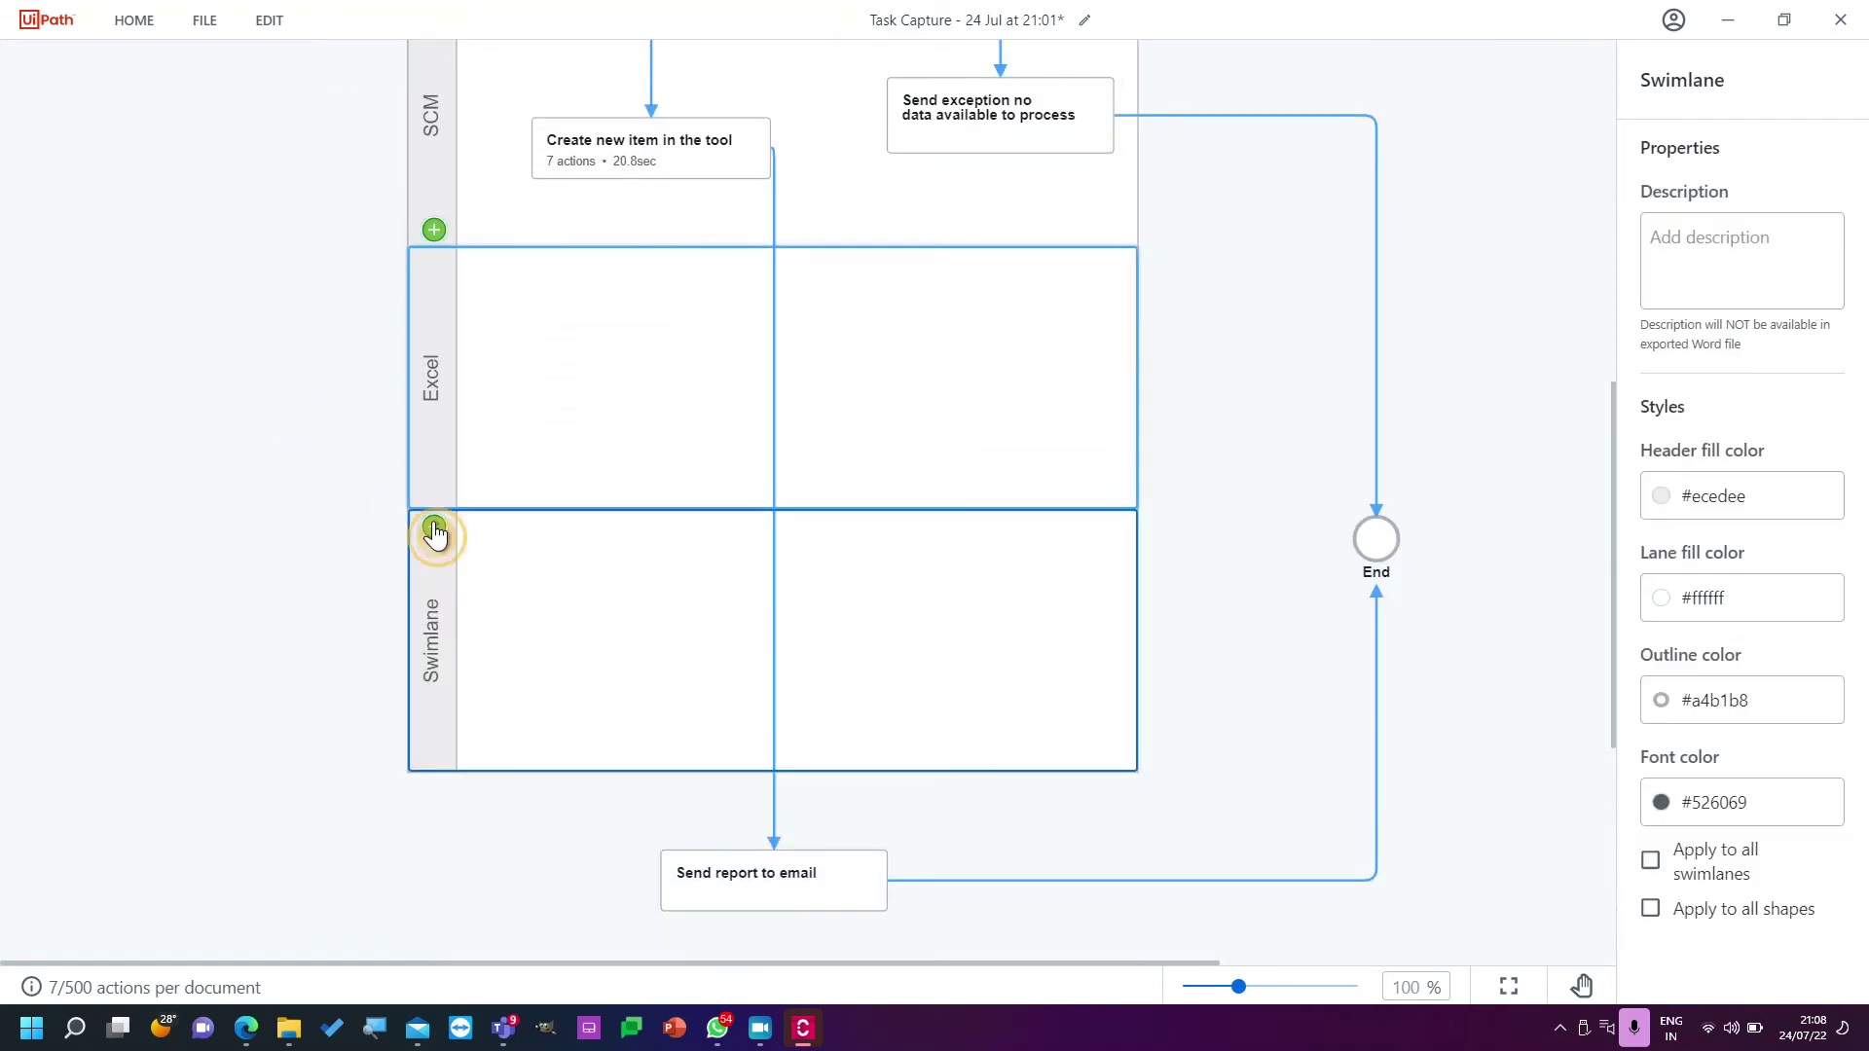
text(m)
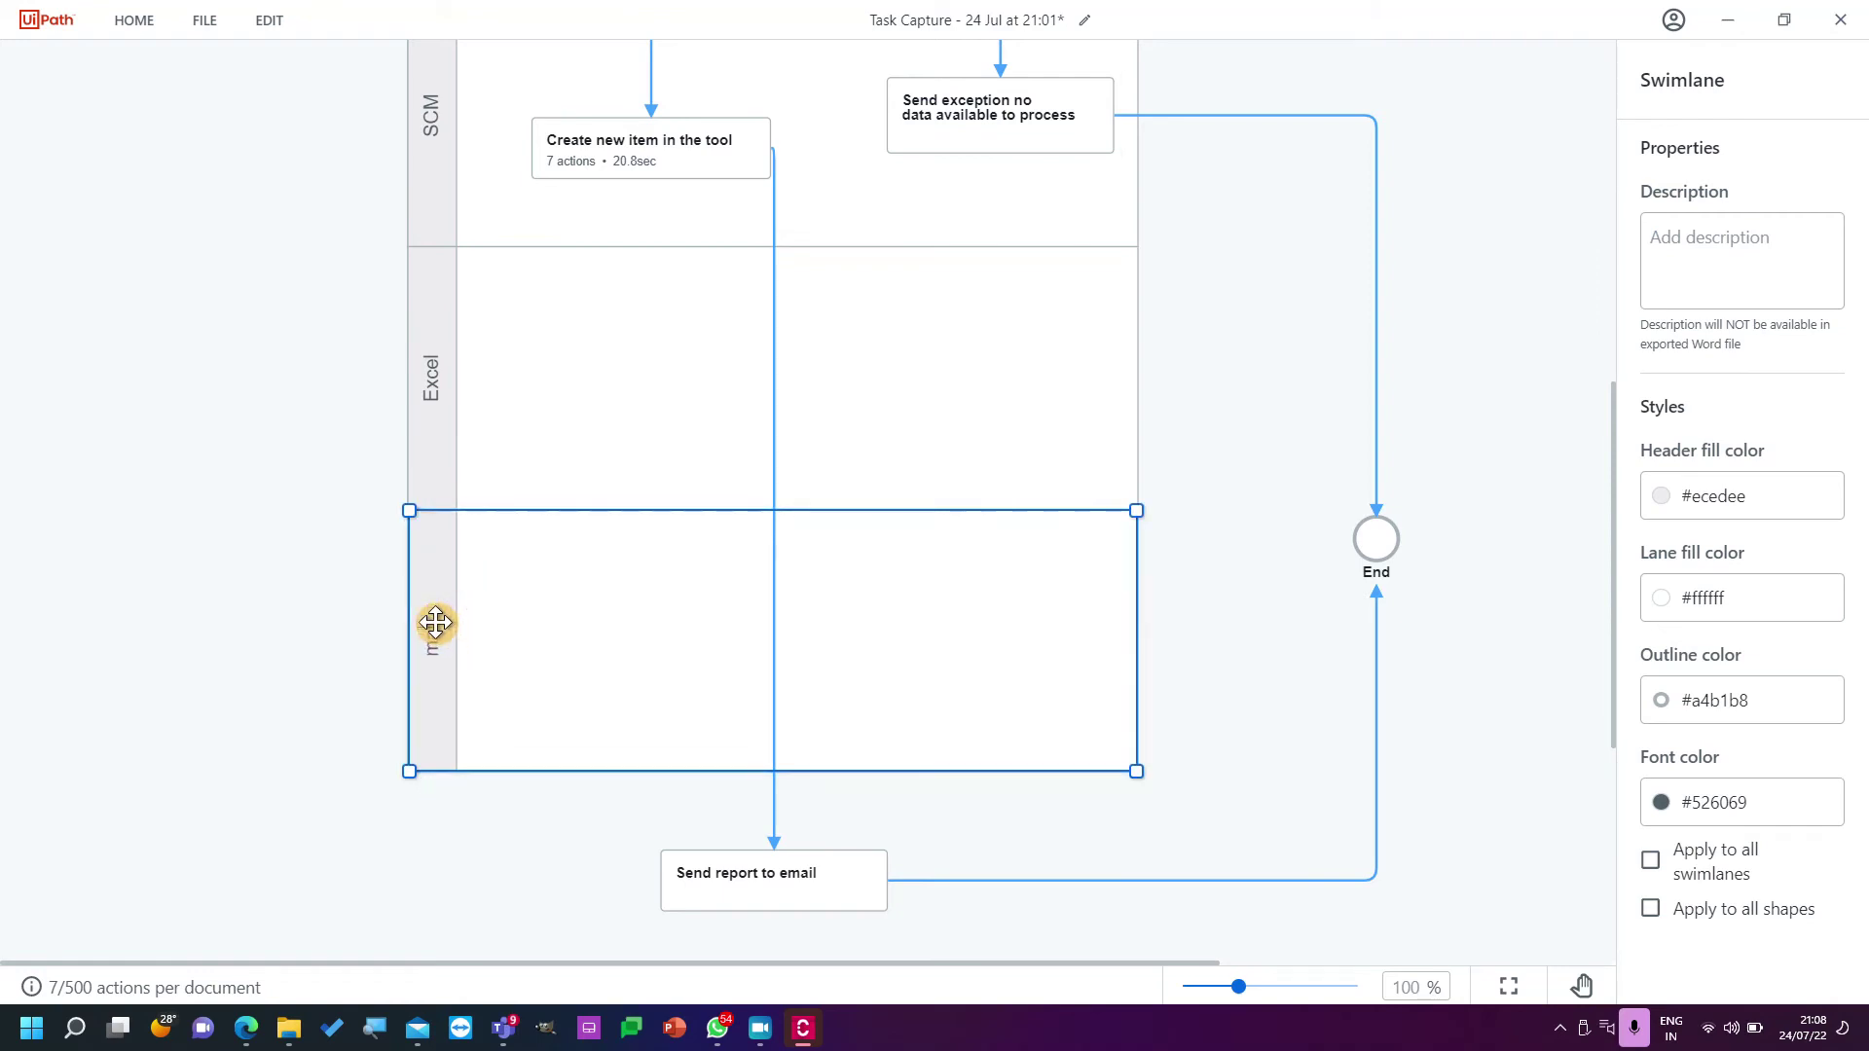
text(ail)
click(962, 714)
scroll(962, 714, up, 2)
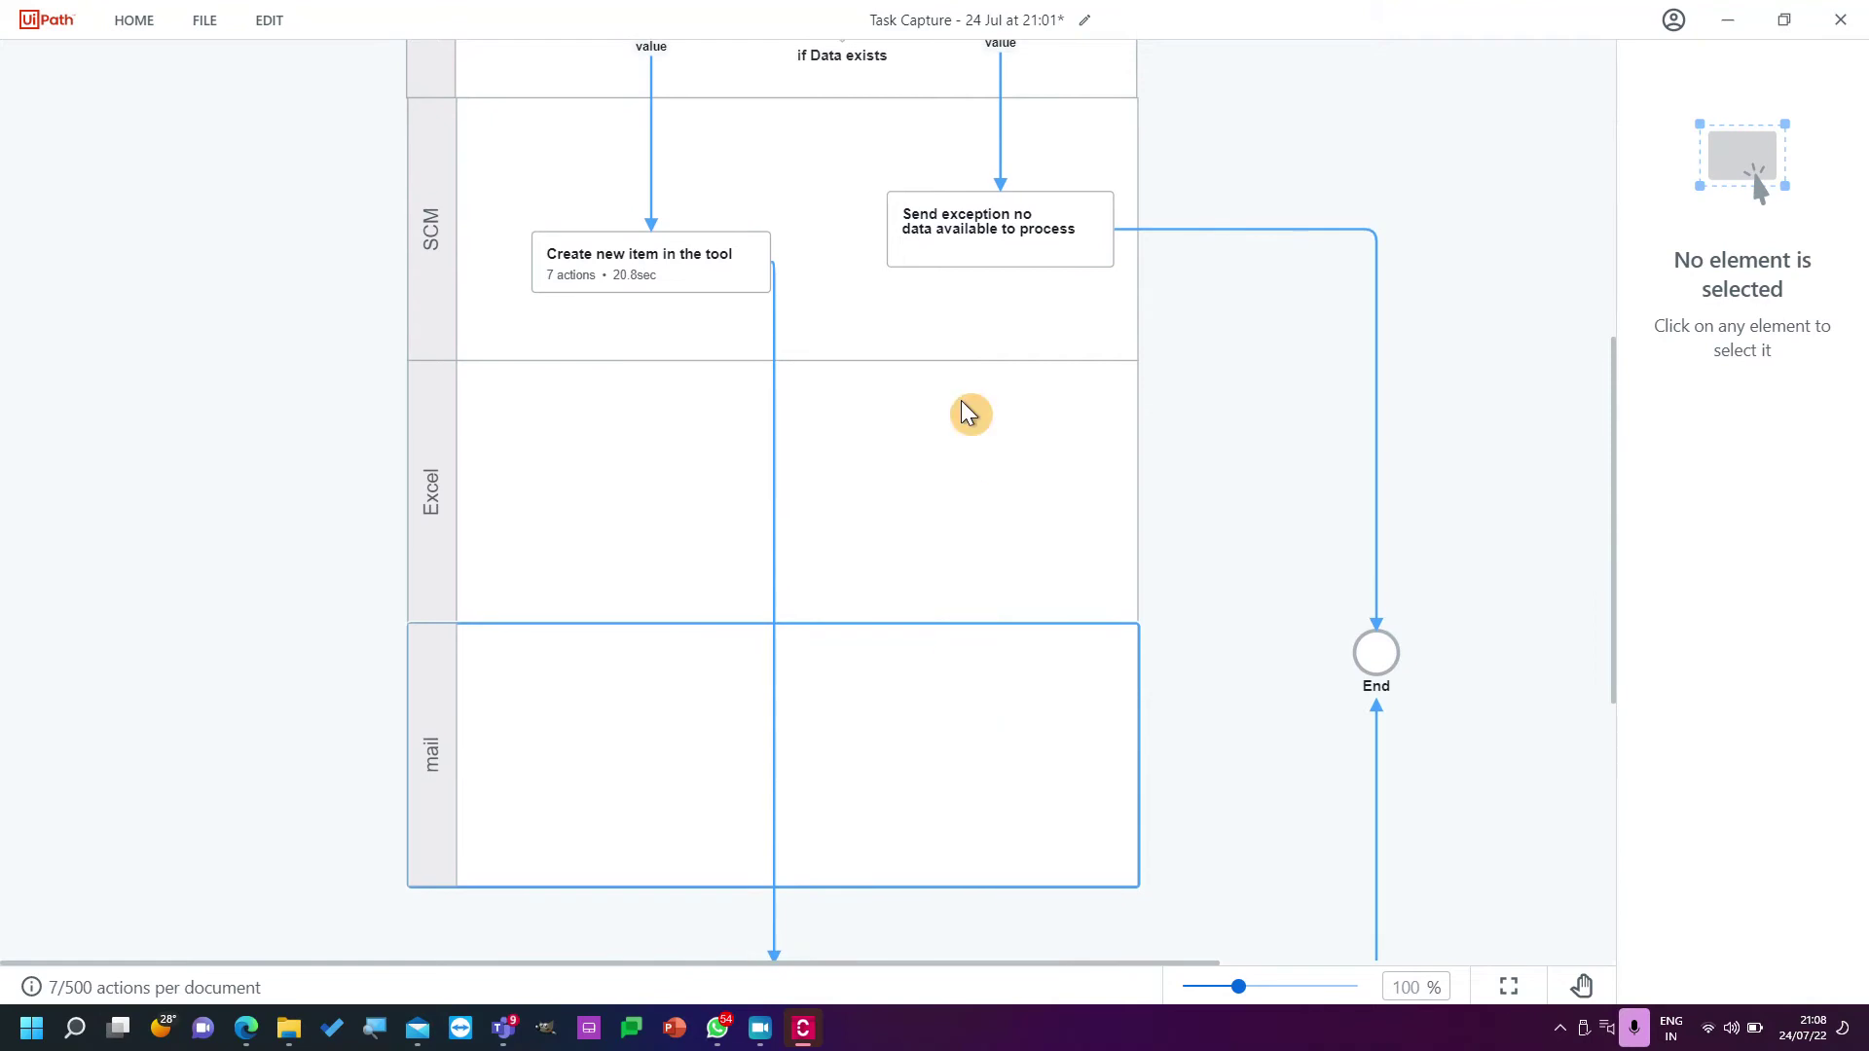
Move the exception sequence, End and Send report to email into the mail swimlane, with the report sequence above Create new item's connector end.
drag(1013, 233, 1014, 735)
scroll(711, 792, down, 2)
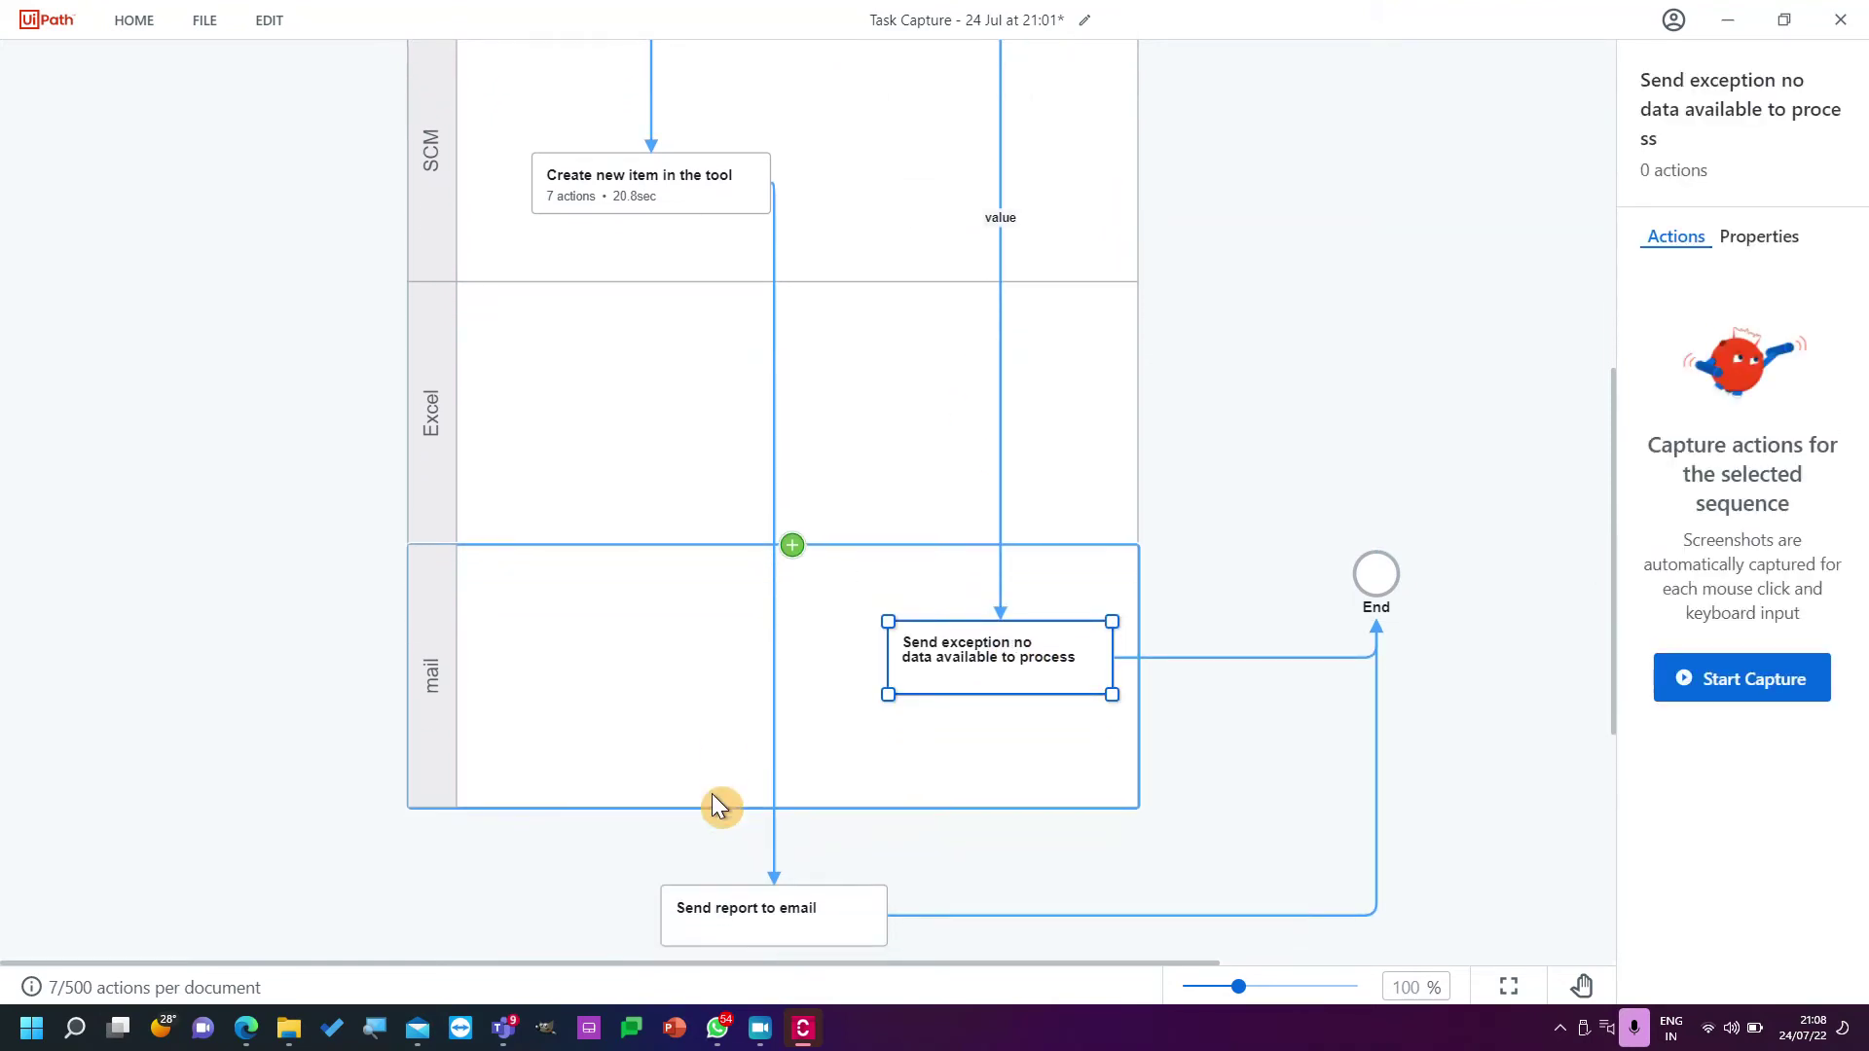
scroll(712, 796, down, 2)
drag(1380, 516, 1077, 671)
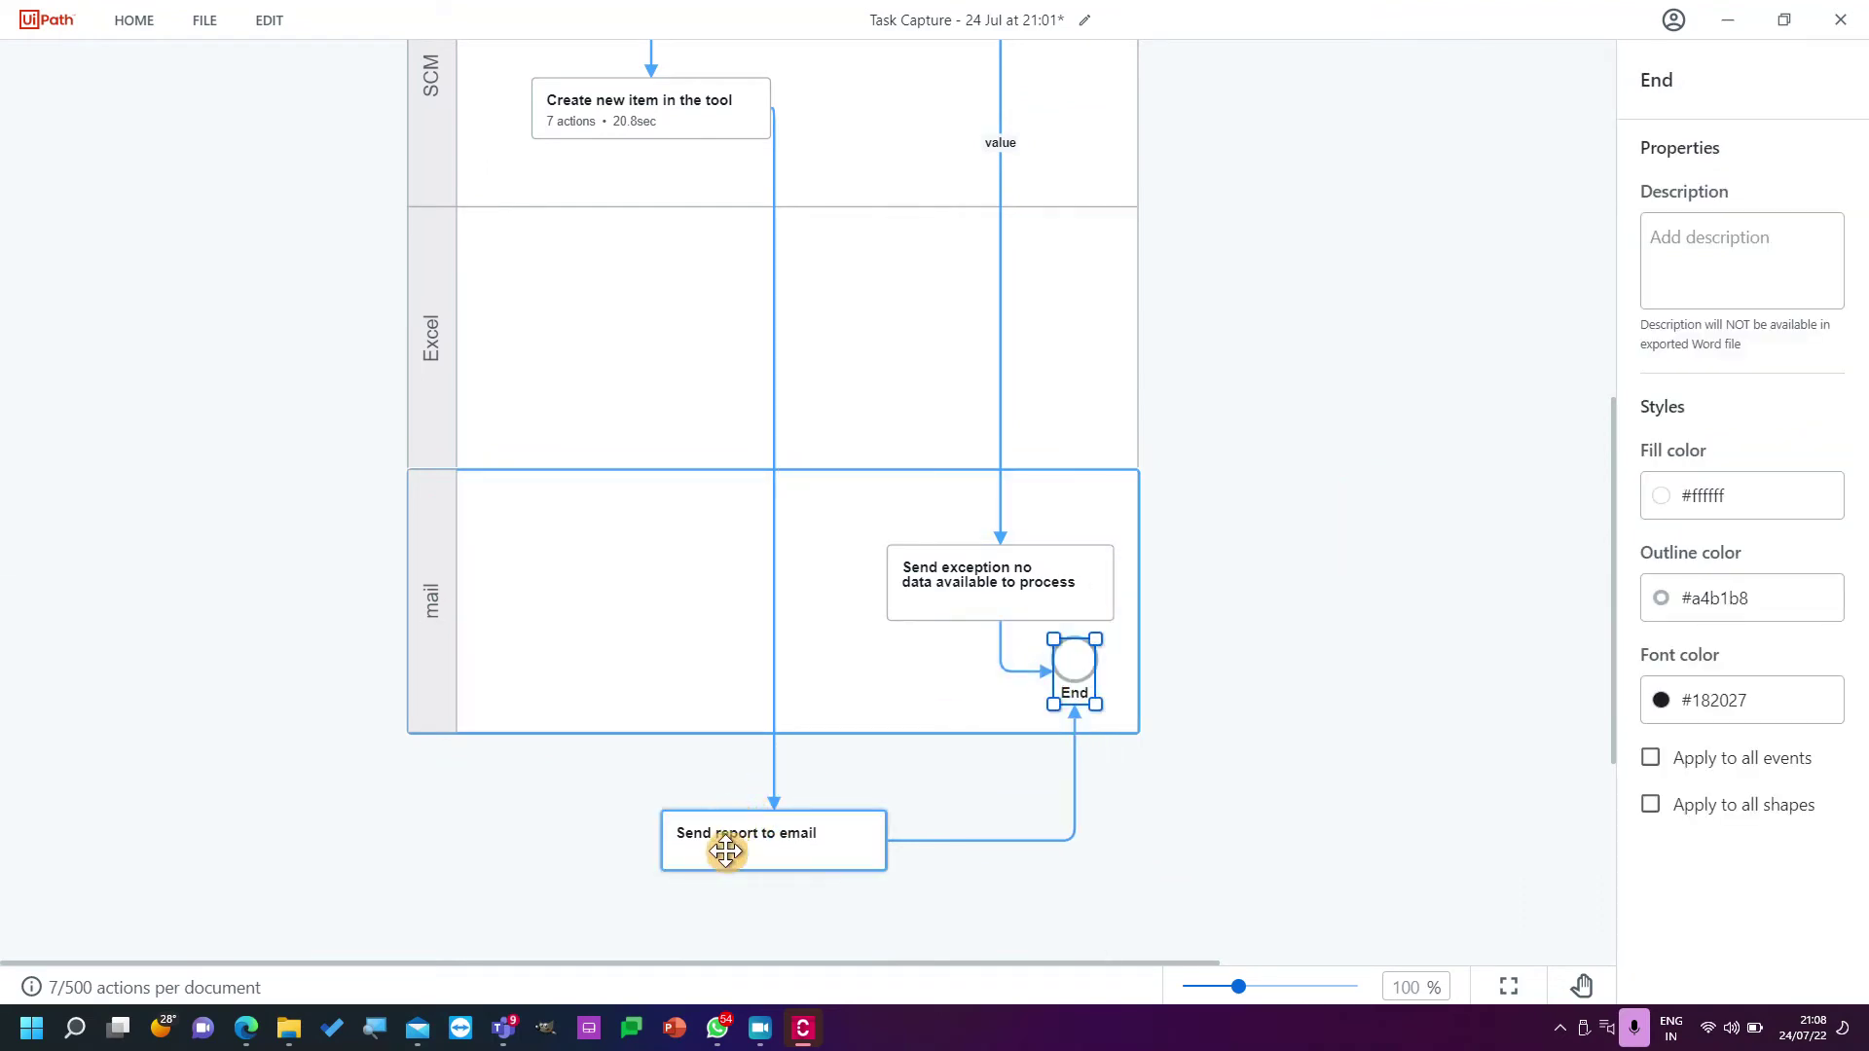
drag(709, 817, 593, 677)
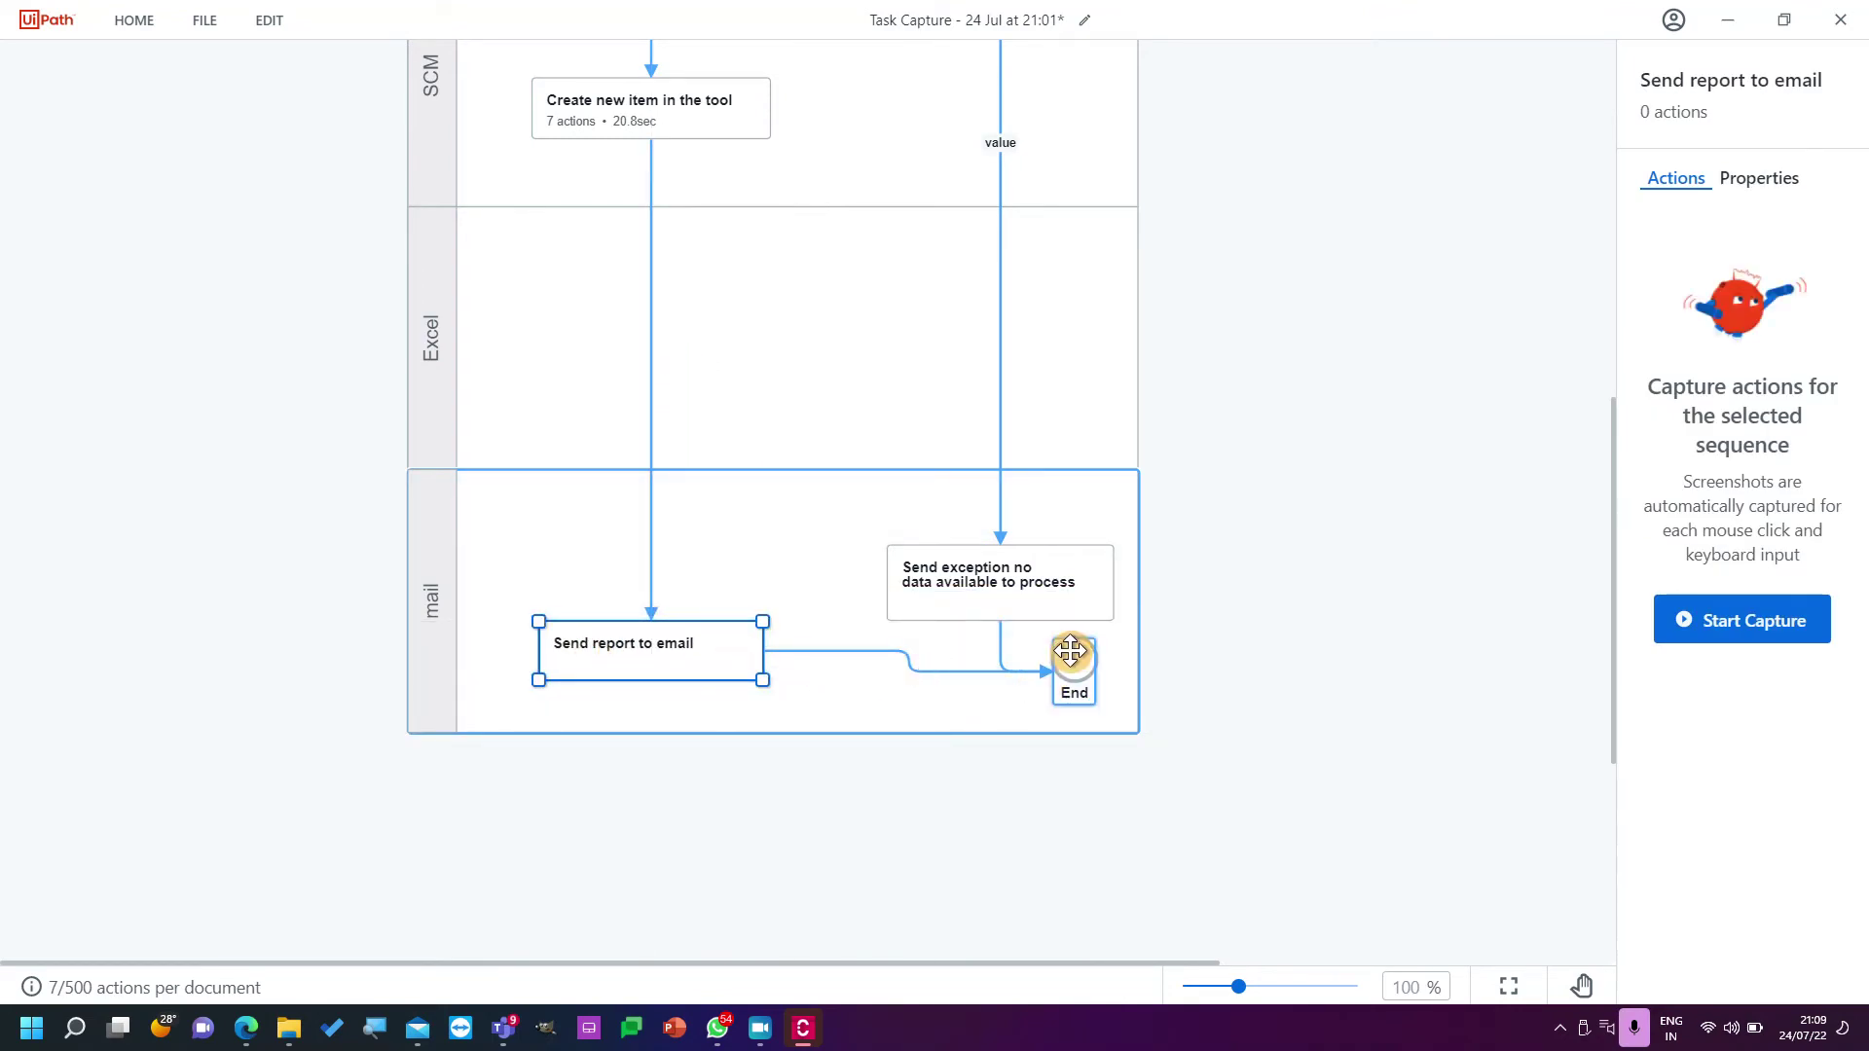
drag(636, 645, 651, 618)
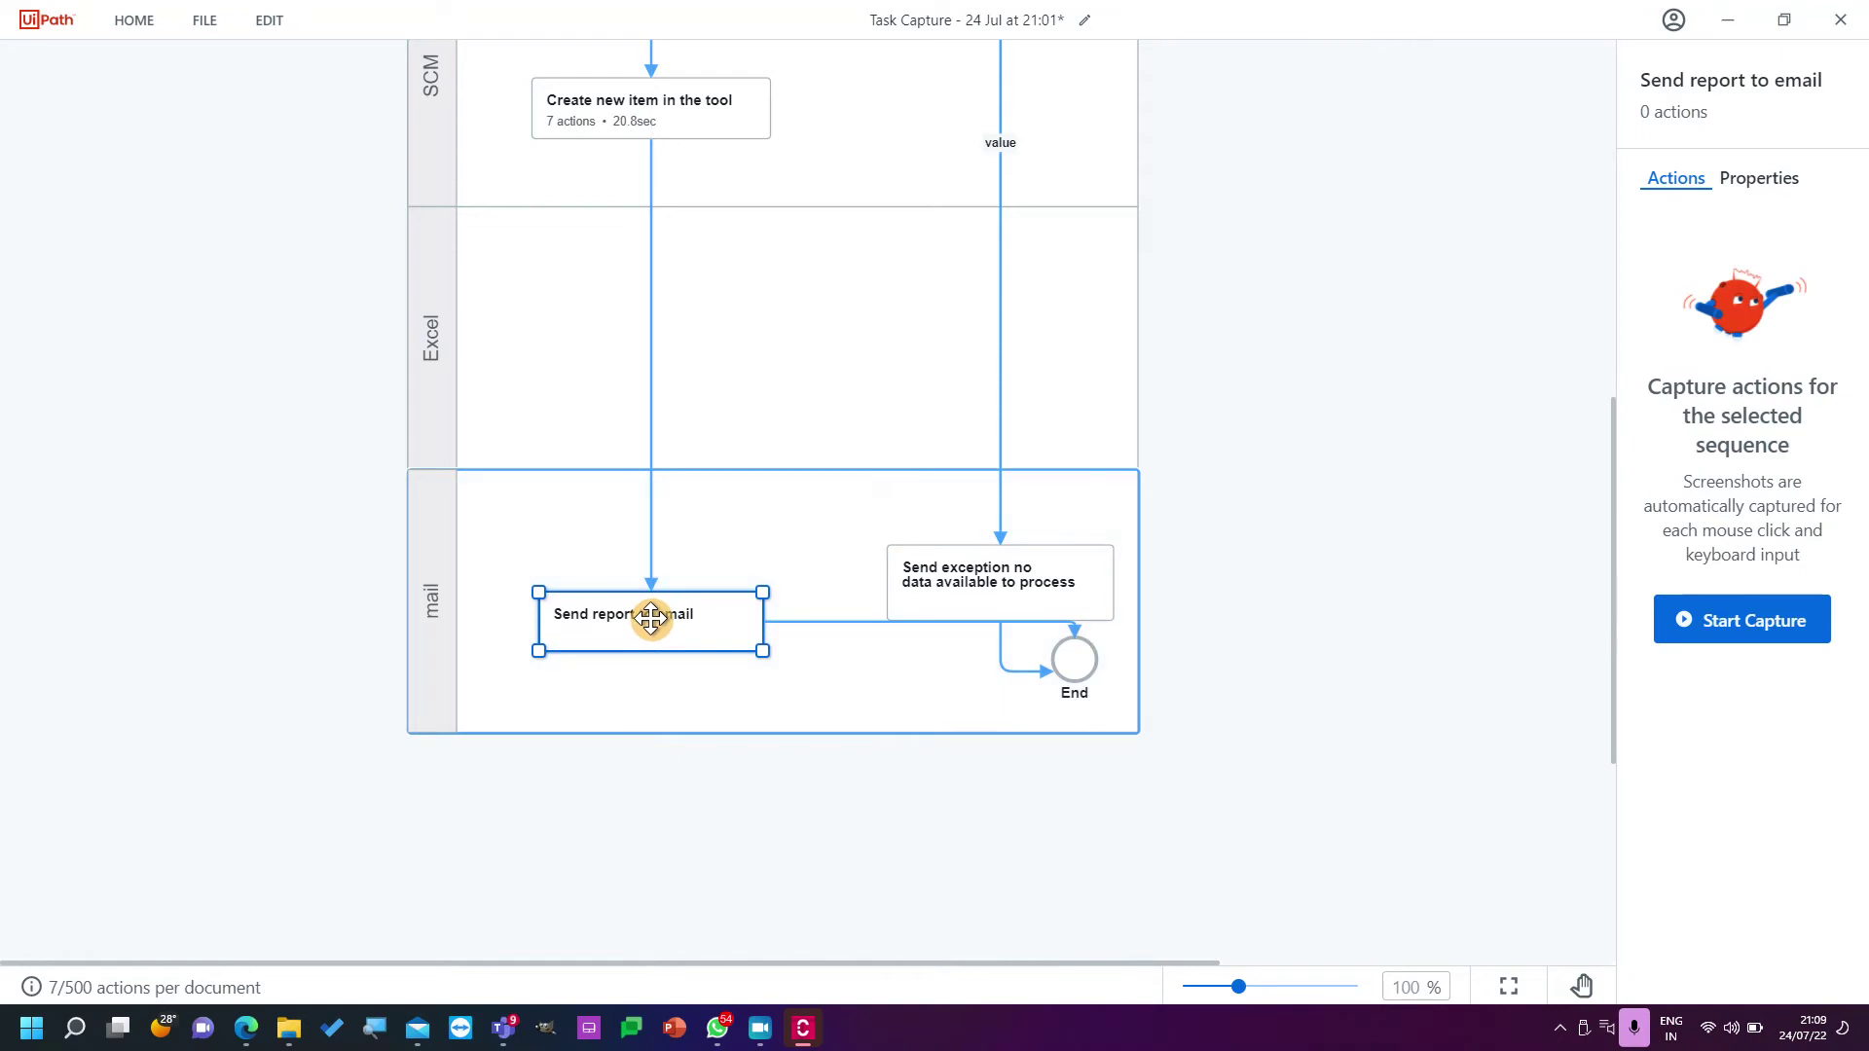
click(1210, 517)
scroll(1207, 516, up, 1)
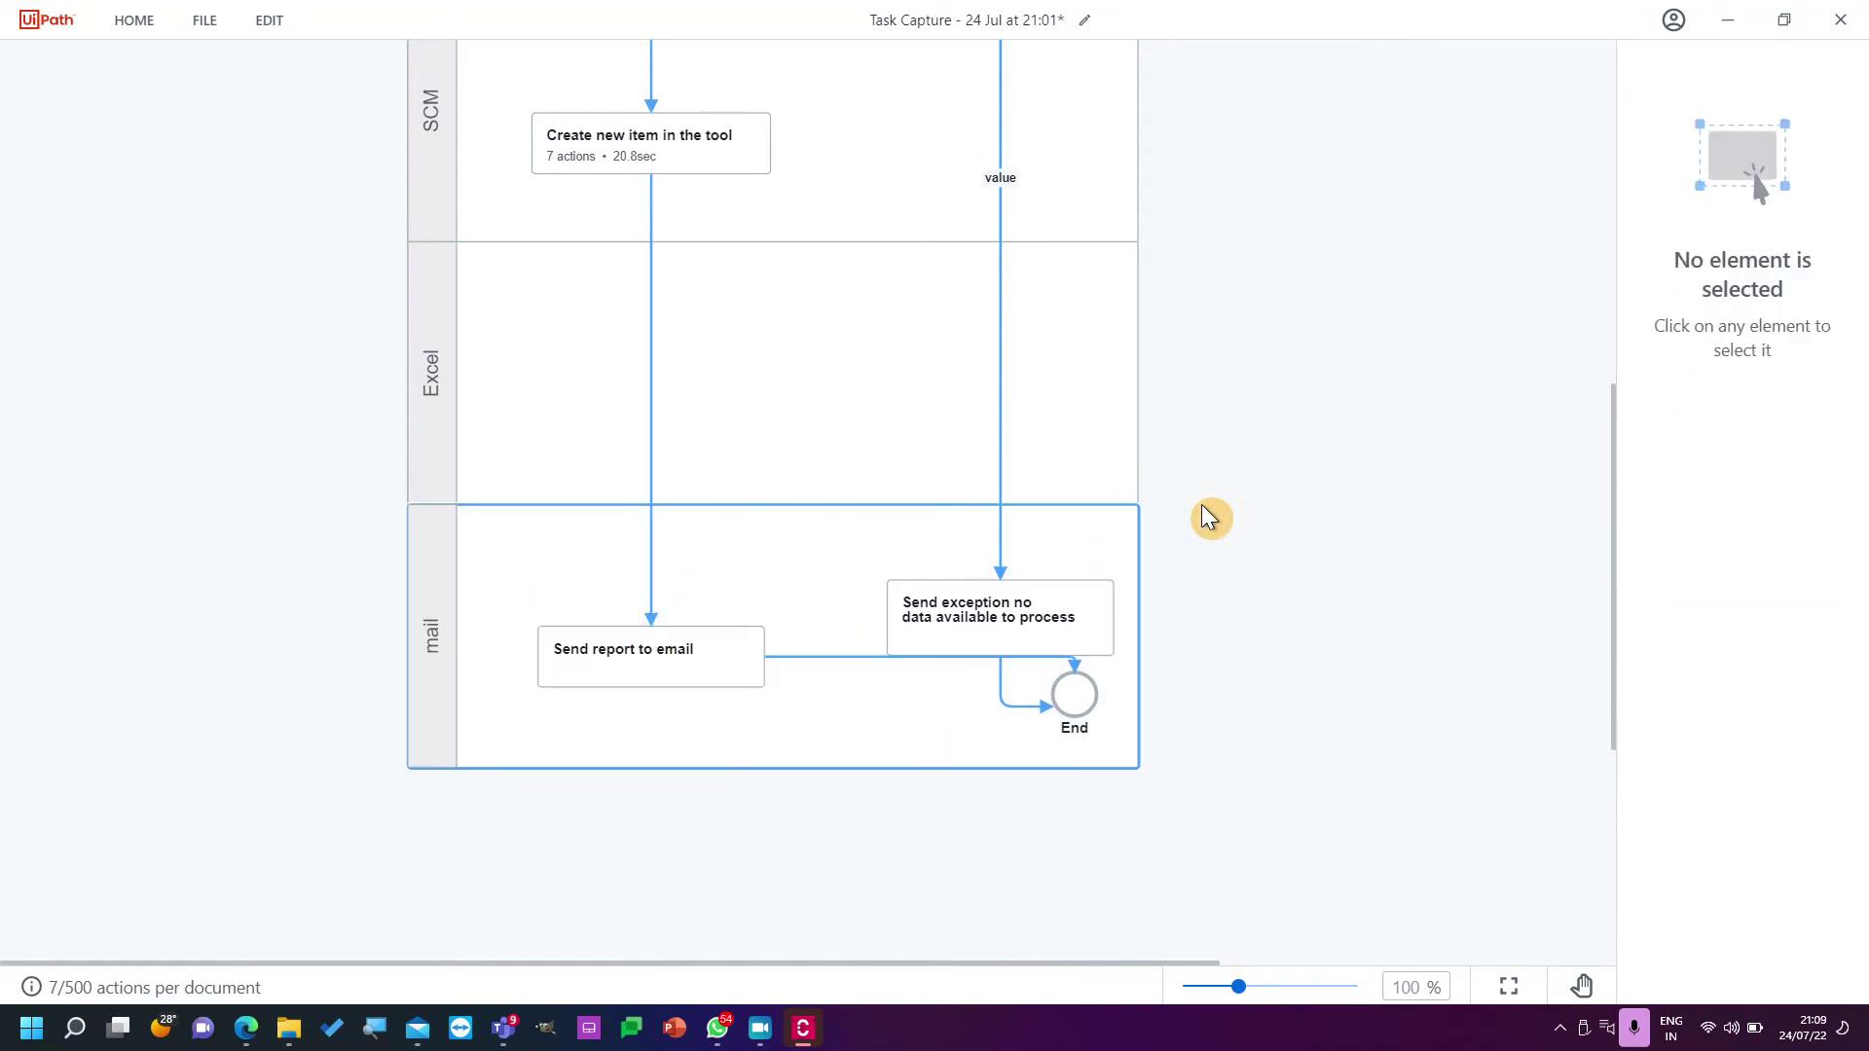
Insert a sequence between Create new item in the tool and Send report to email, name it "Download Csv" and place it in the lower Excel lane.
scroll(1207, 515, up, 3)
click(669, 638)
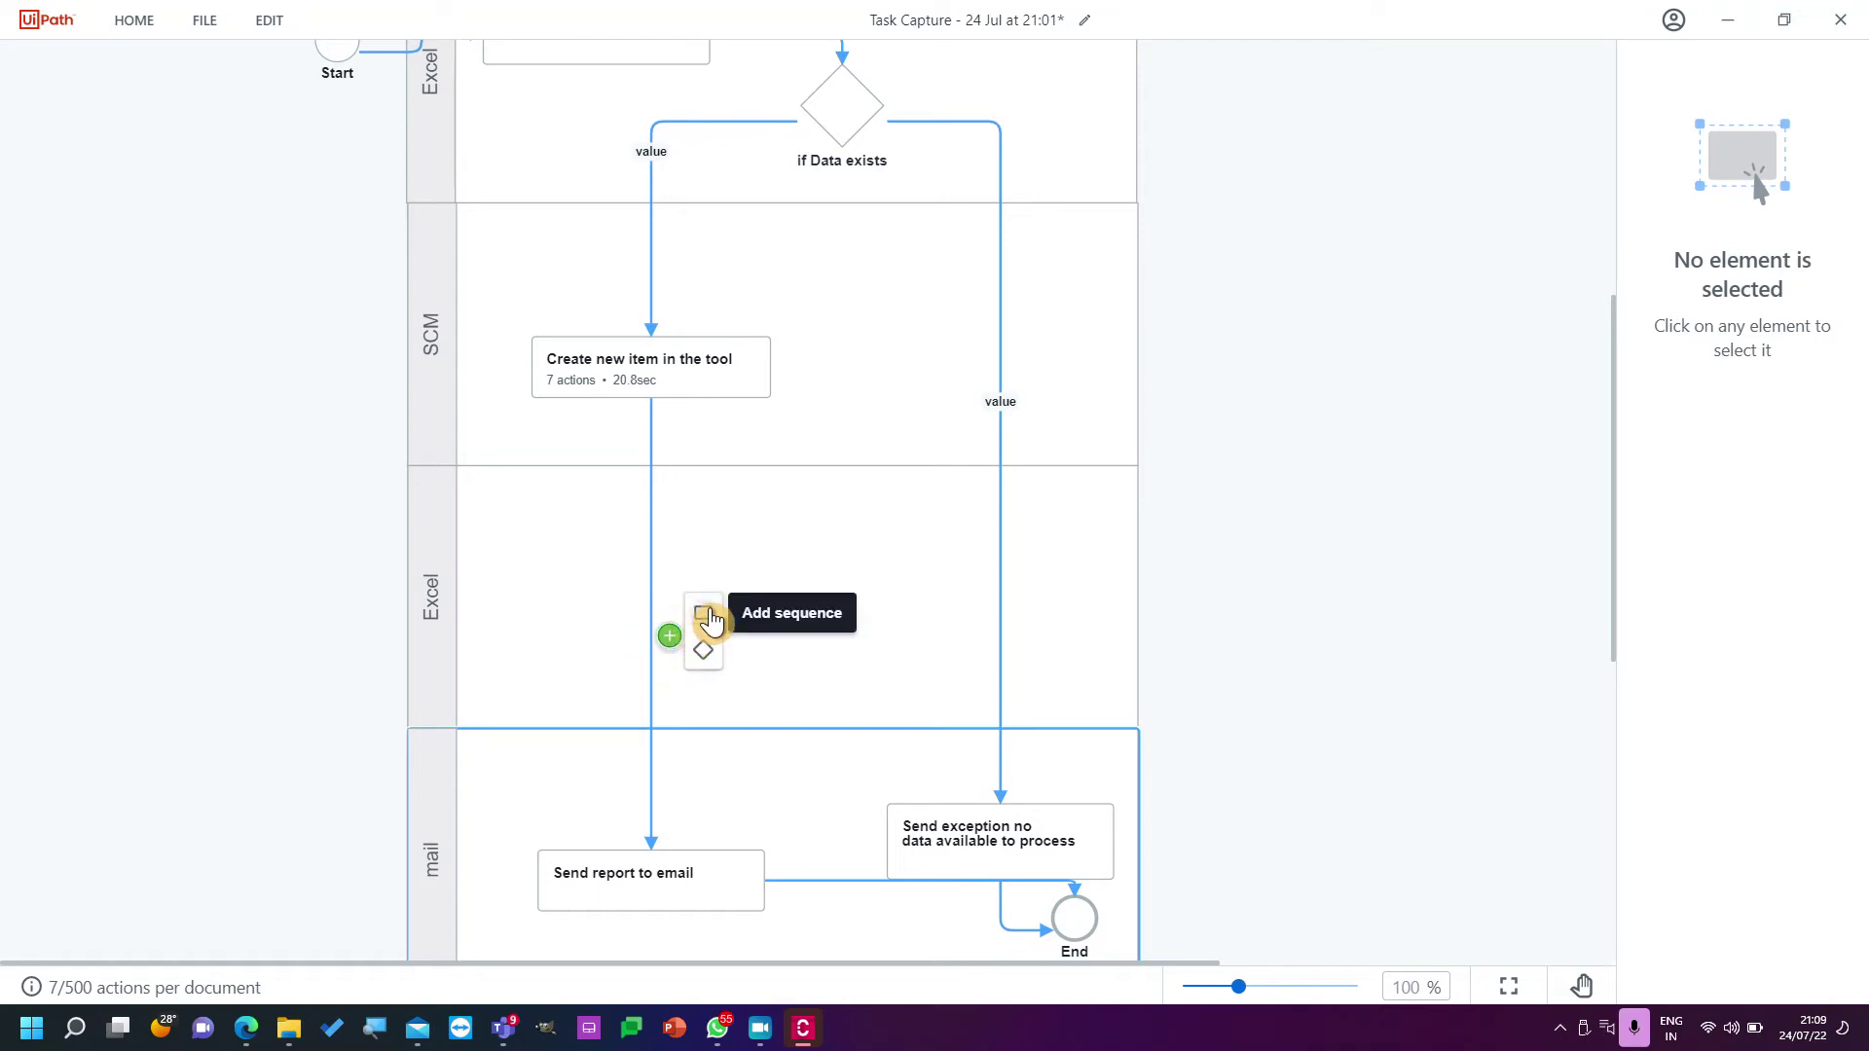
click(702, 612)
double_click(679, 614)
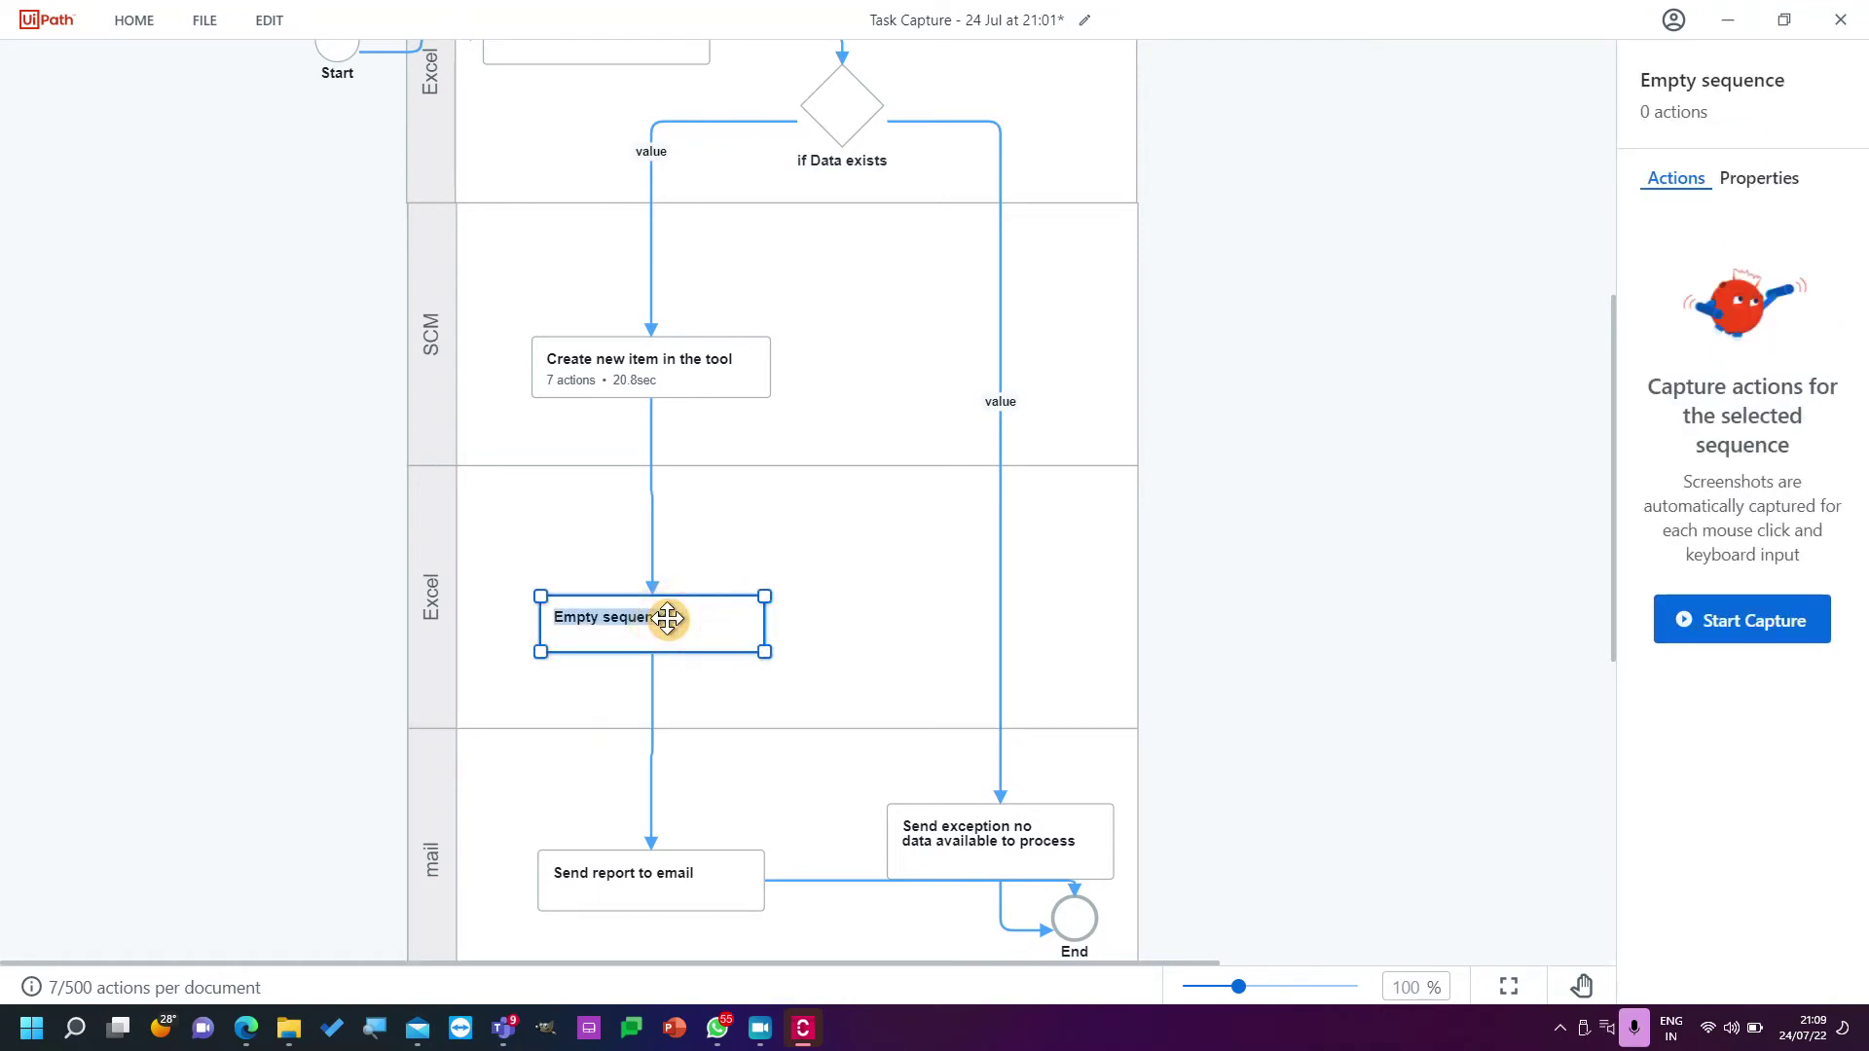
text(Download)
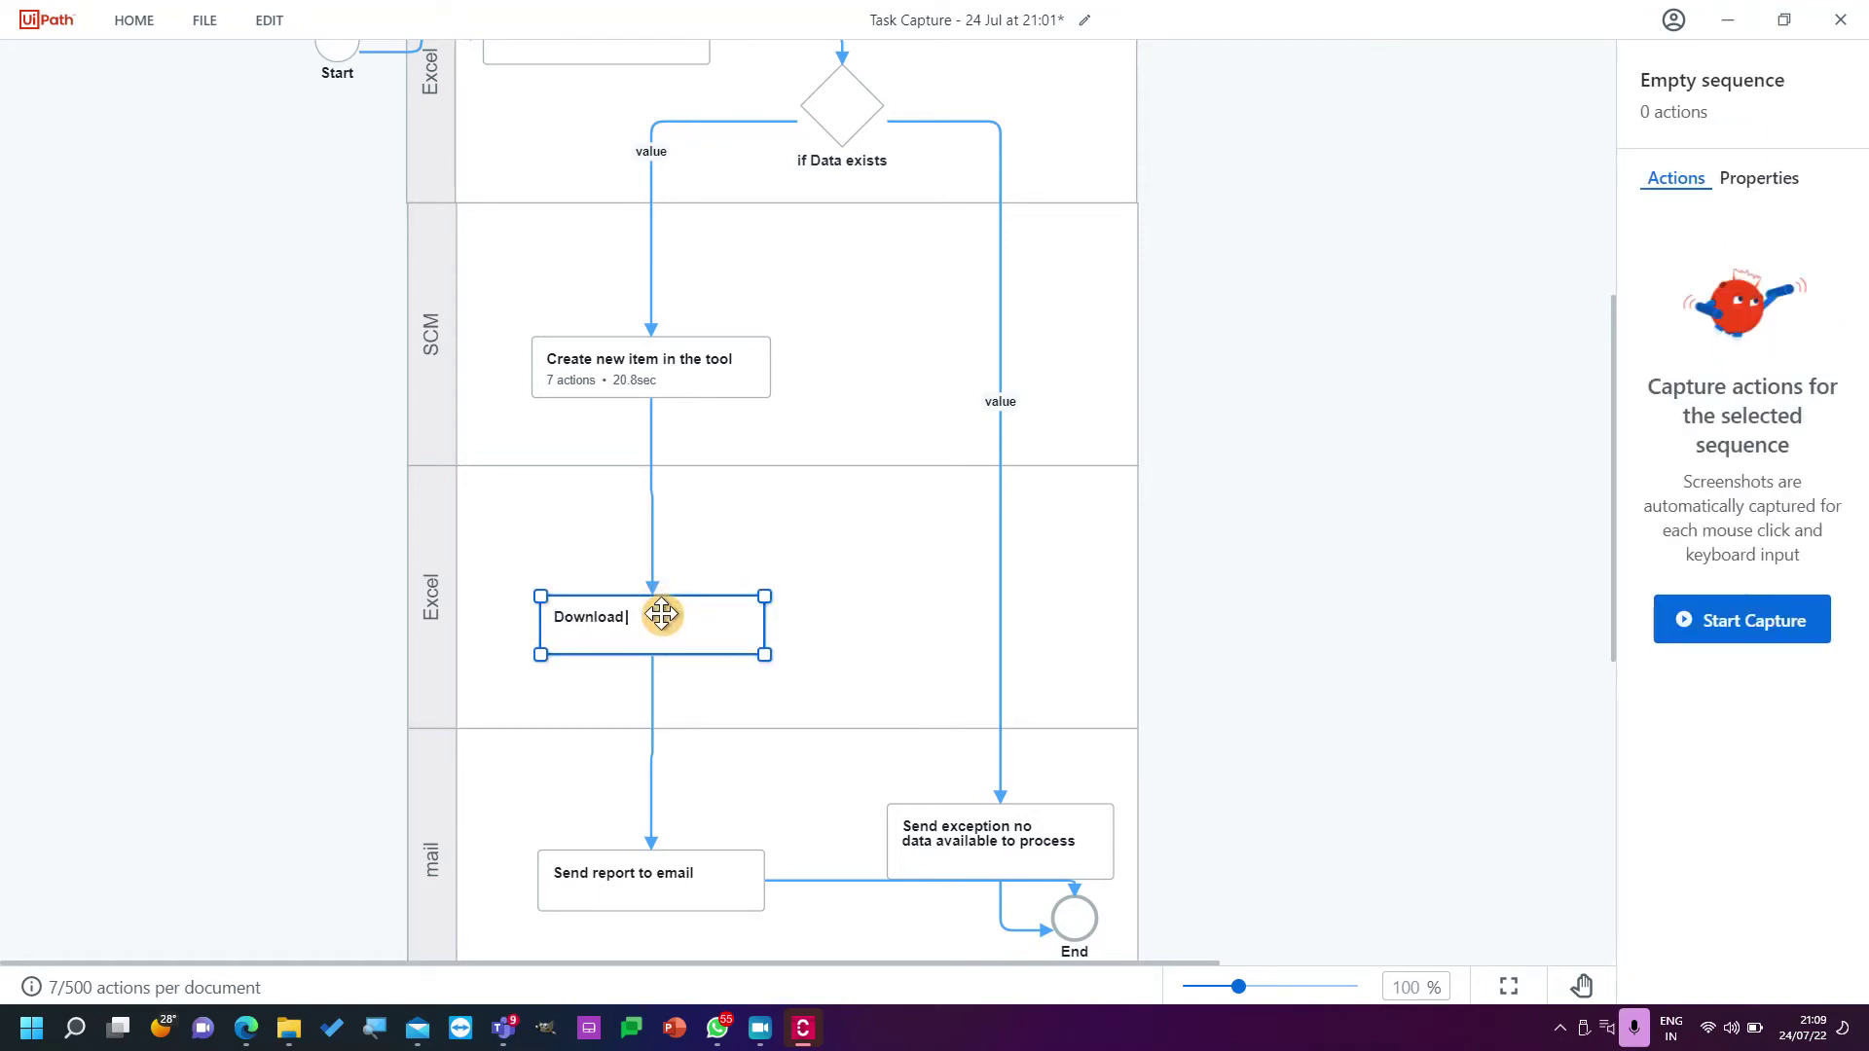
text( Csv)
click(845, 650)
click(684, 626)
drag(684, 626, 661, 539)
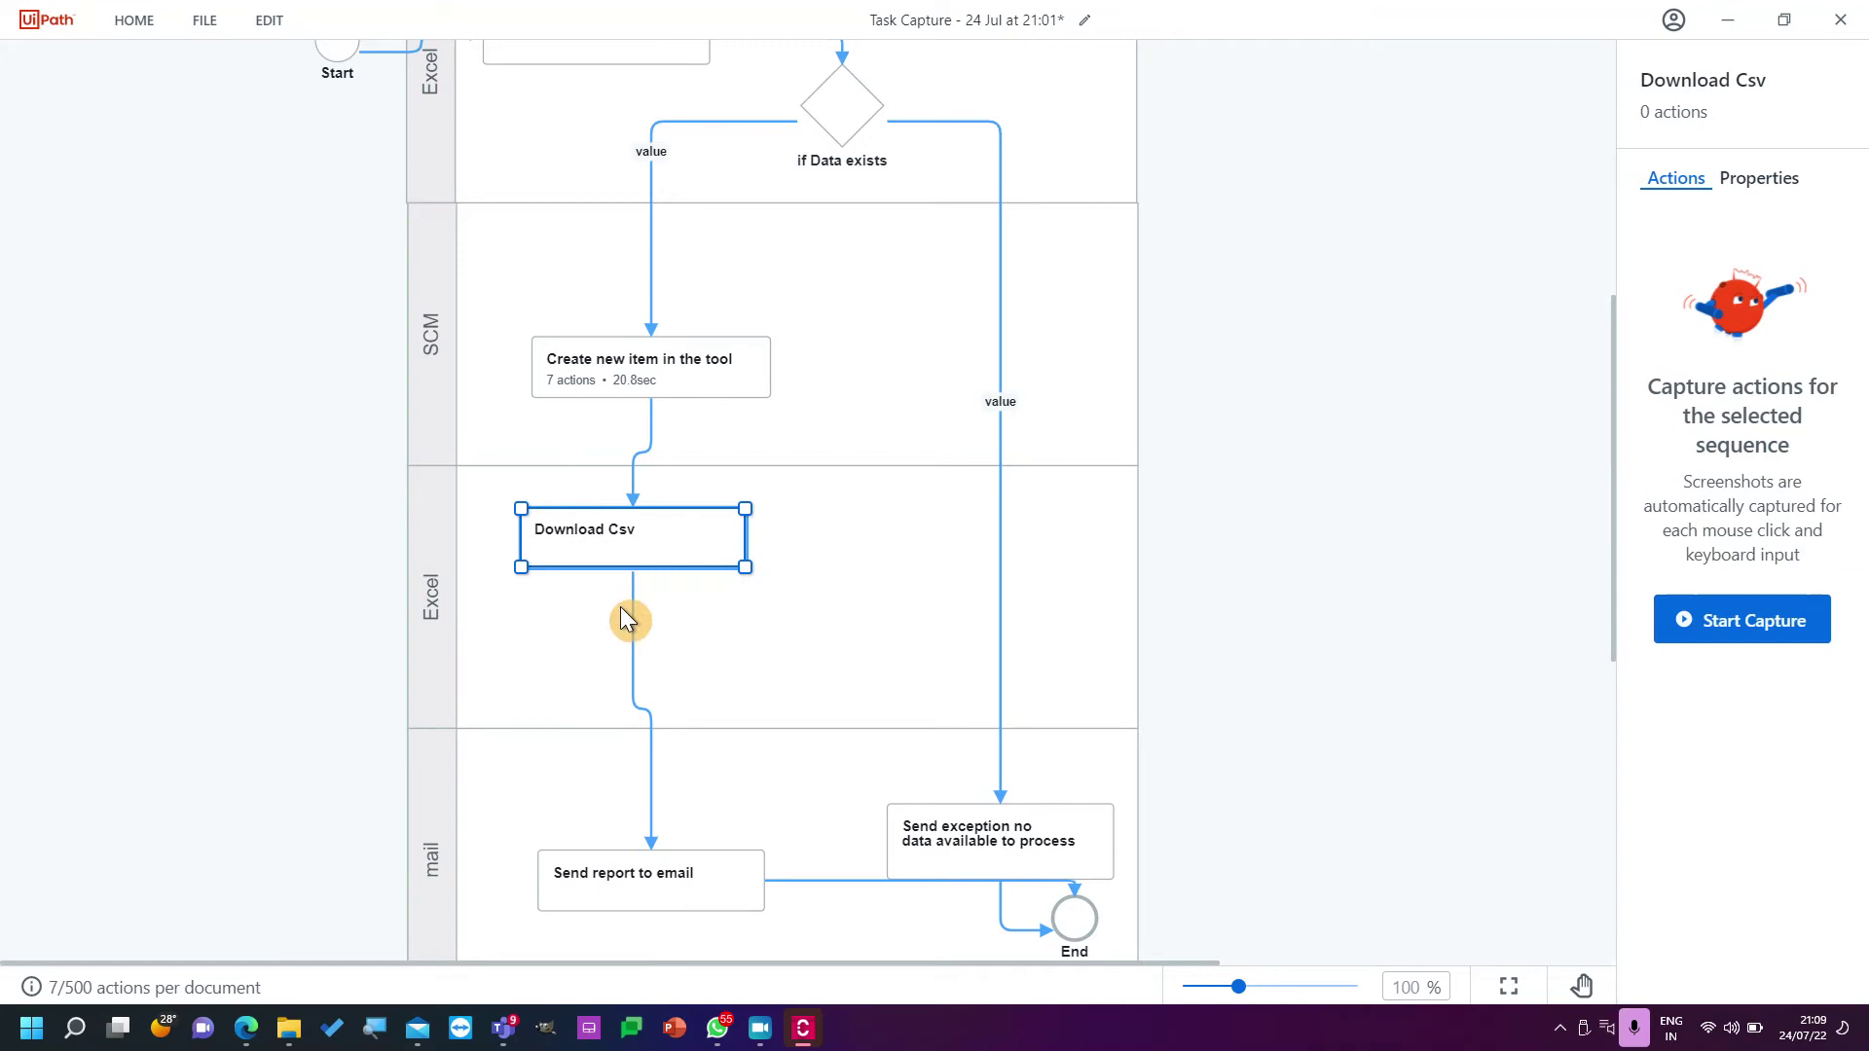
Add an empty sequence between Download Csv and Send report to email, placed just below Download Csv in the lower Excel lane.
mouse_move(651, 730)
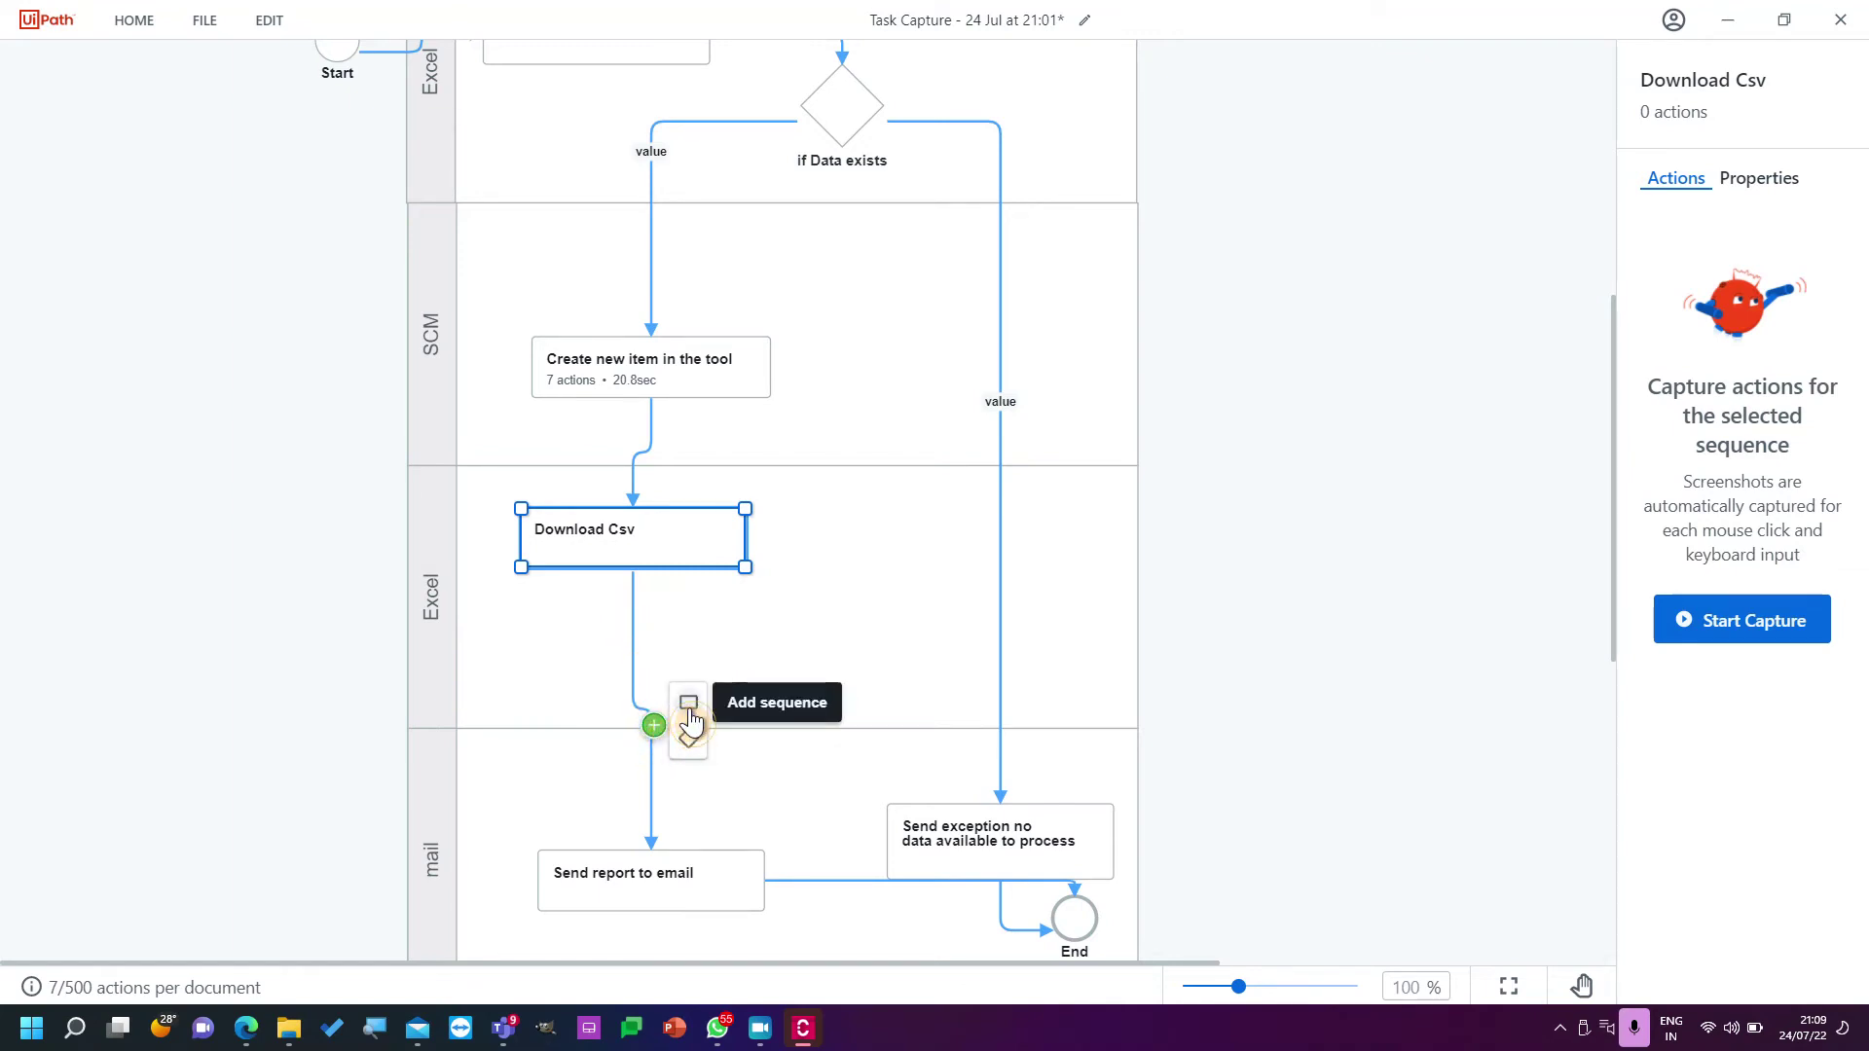
click(690, 720)
drag(671, 671, 672, 634)
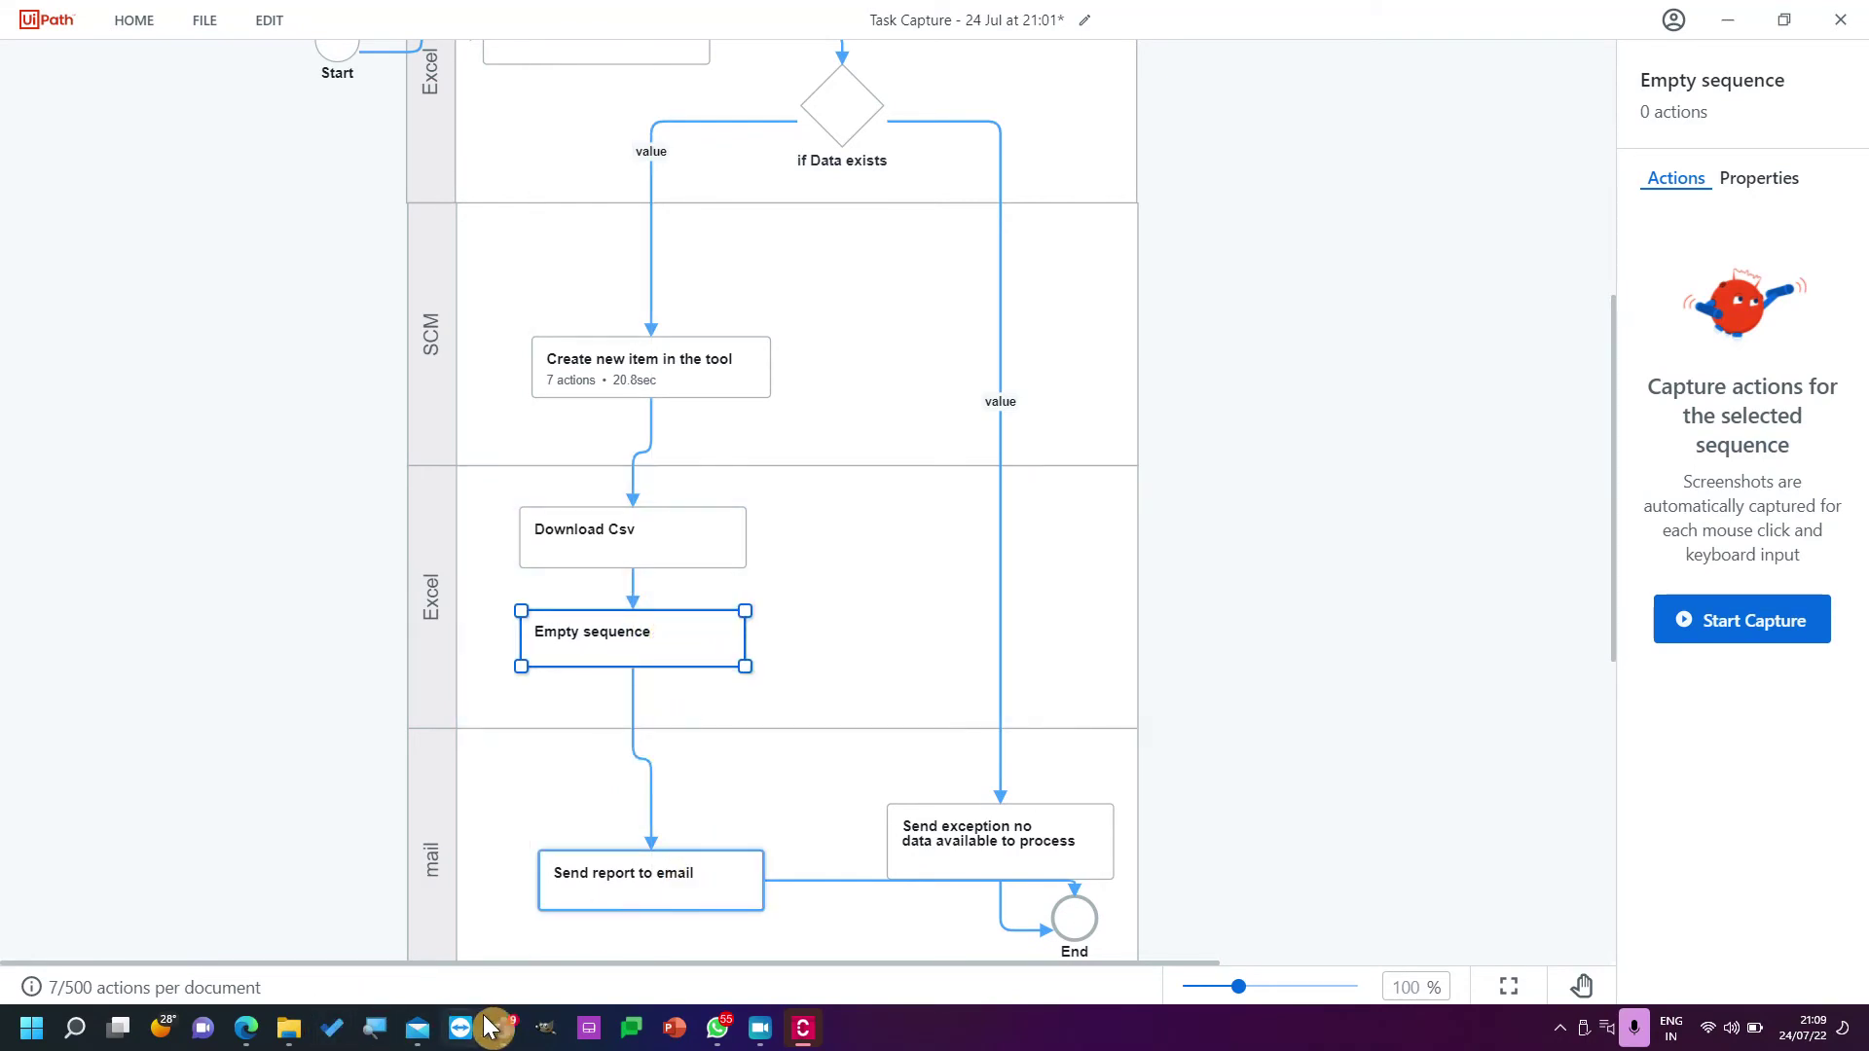
Switch to Outlook, open the final output workbook attached to the team1 mail in Excel and check its industry sheets.
click(417, 1029)
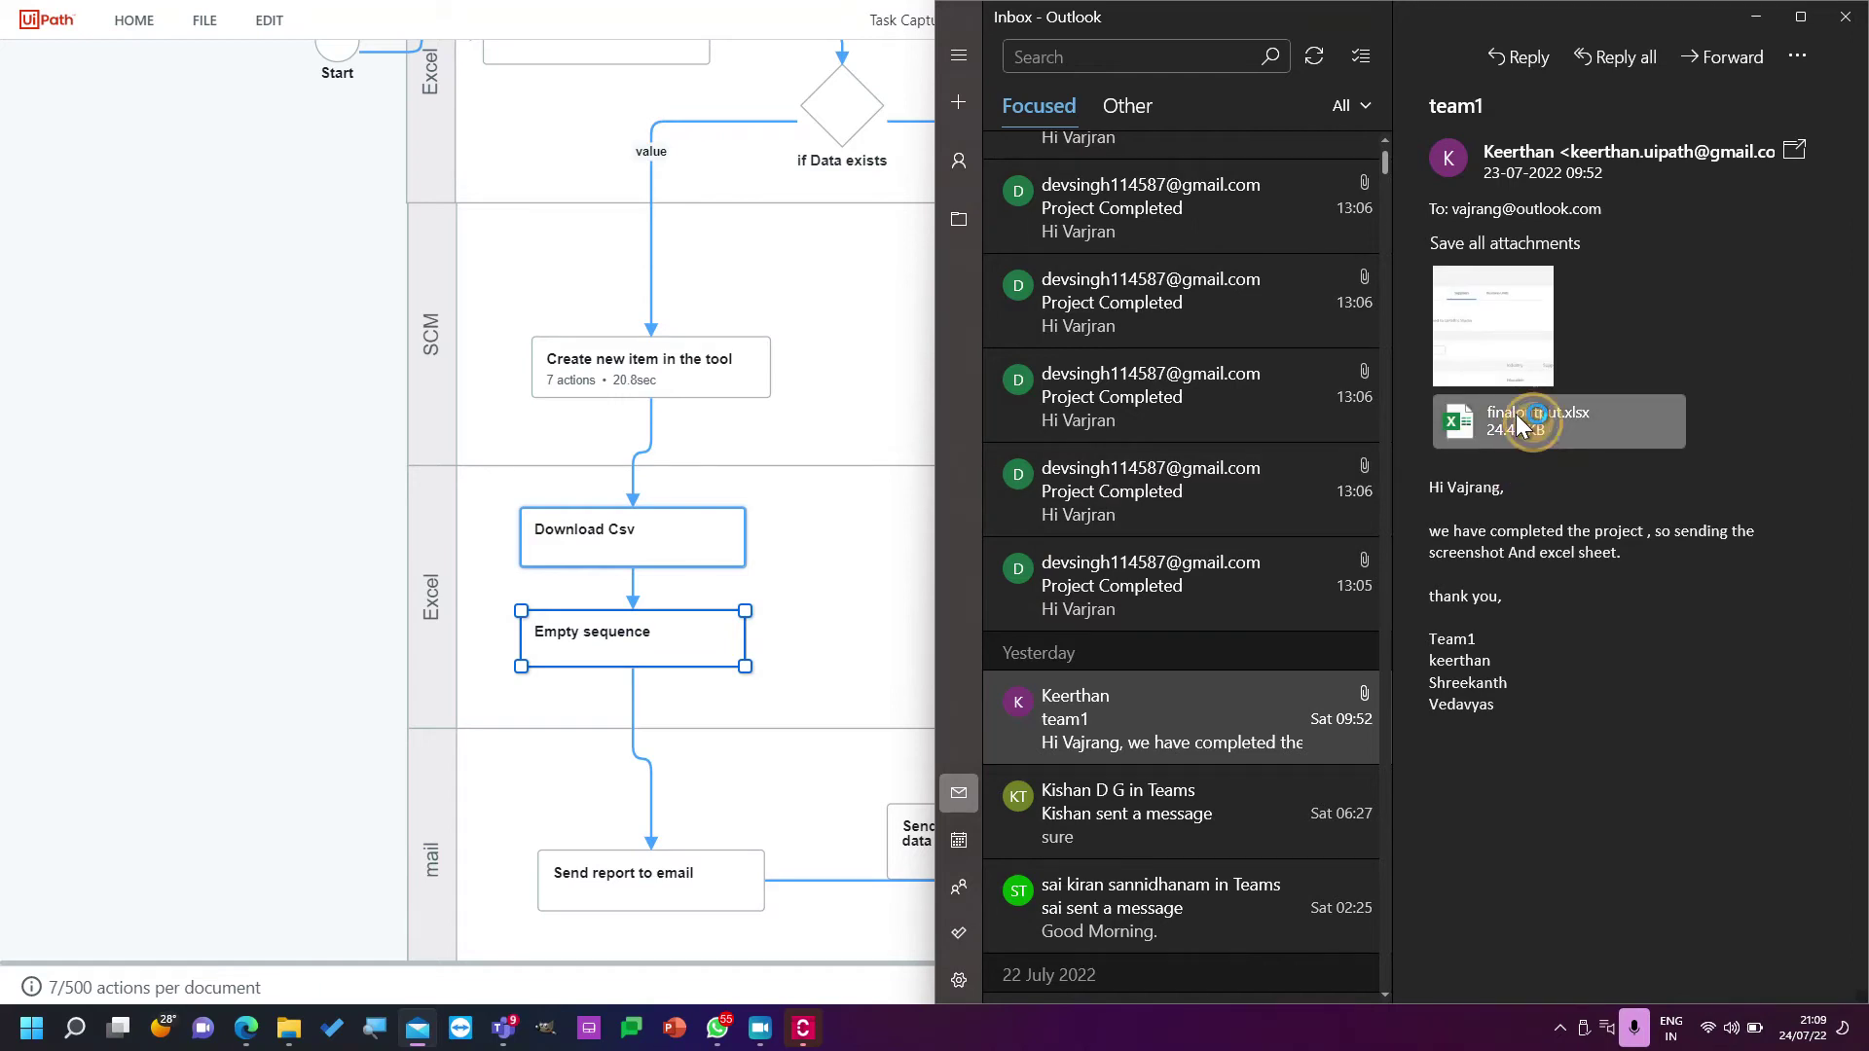
click(1558, 429)
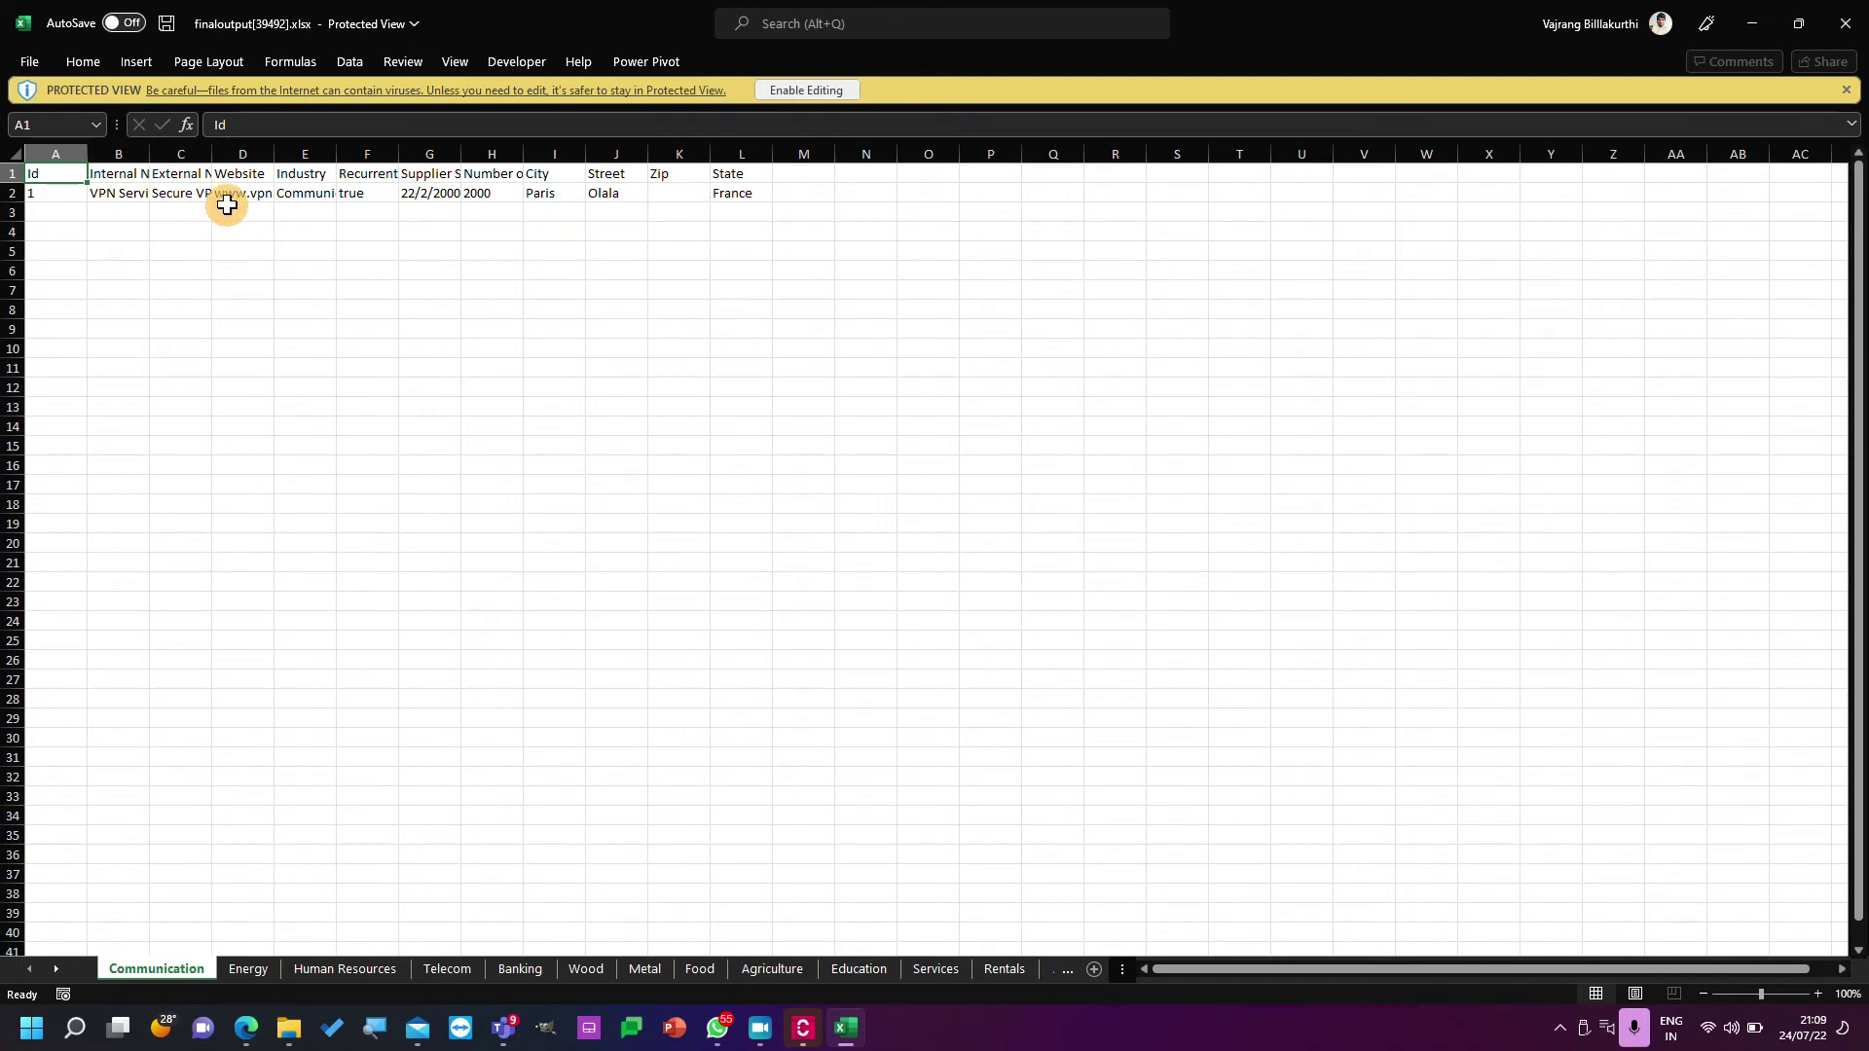
click(1752, 23)
Name the empty sequence "For each Industry", "Create sheet", "Add sheet specific data to the sheet" on three lines.
double_click(610, 642)
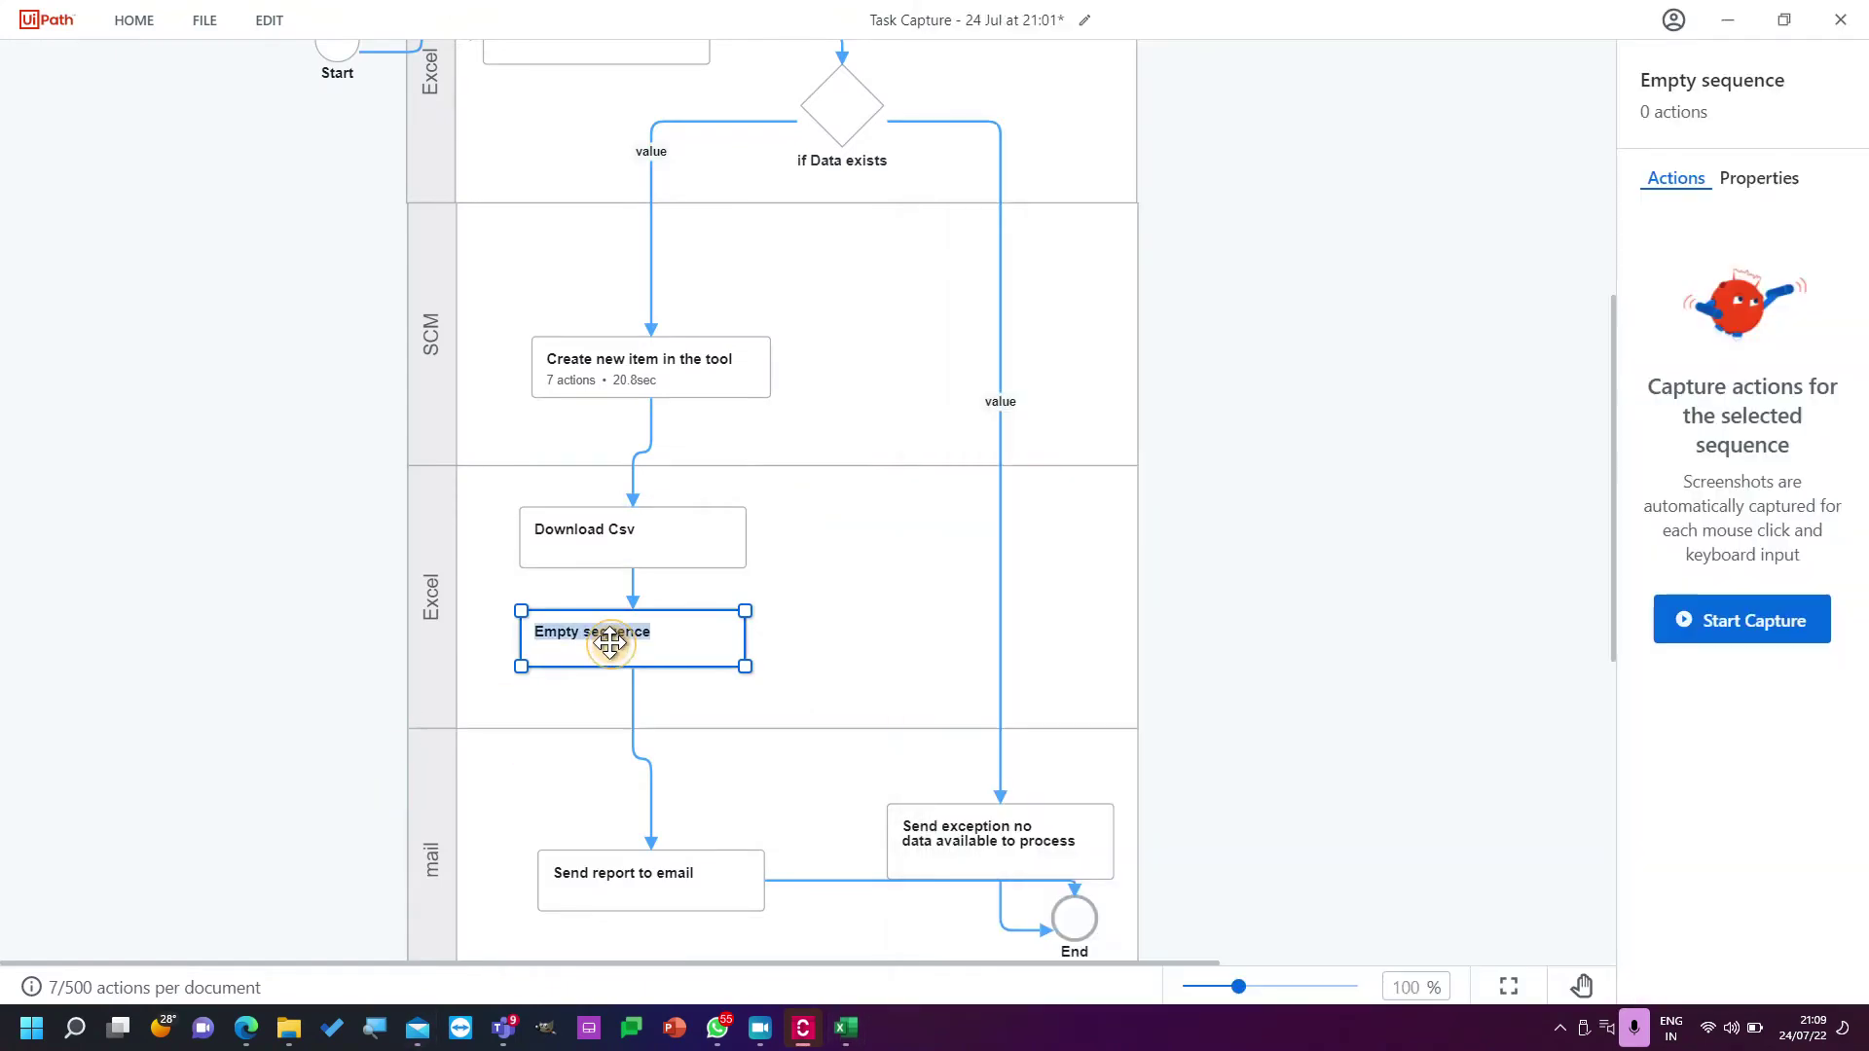
text(For each)
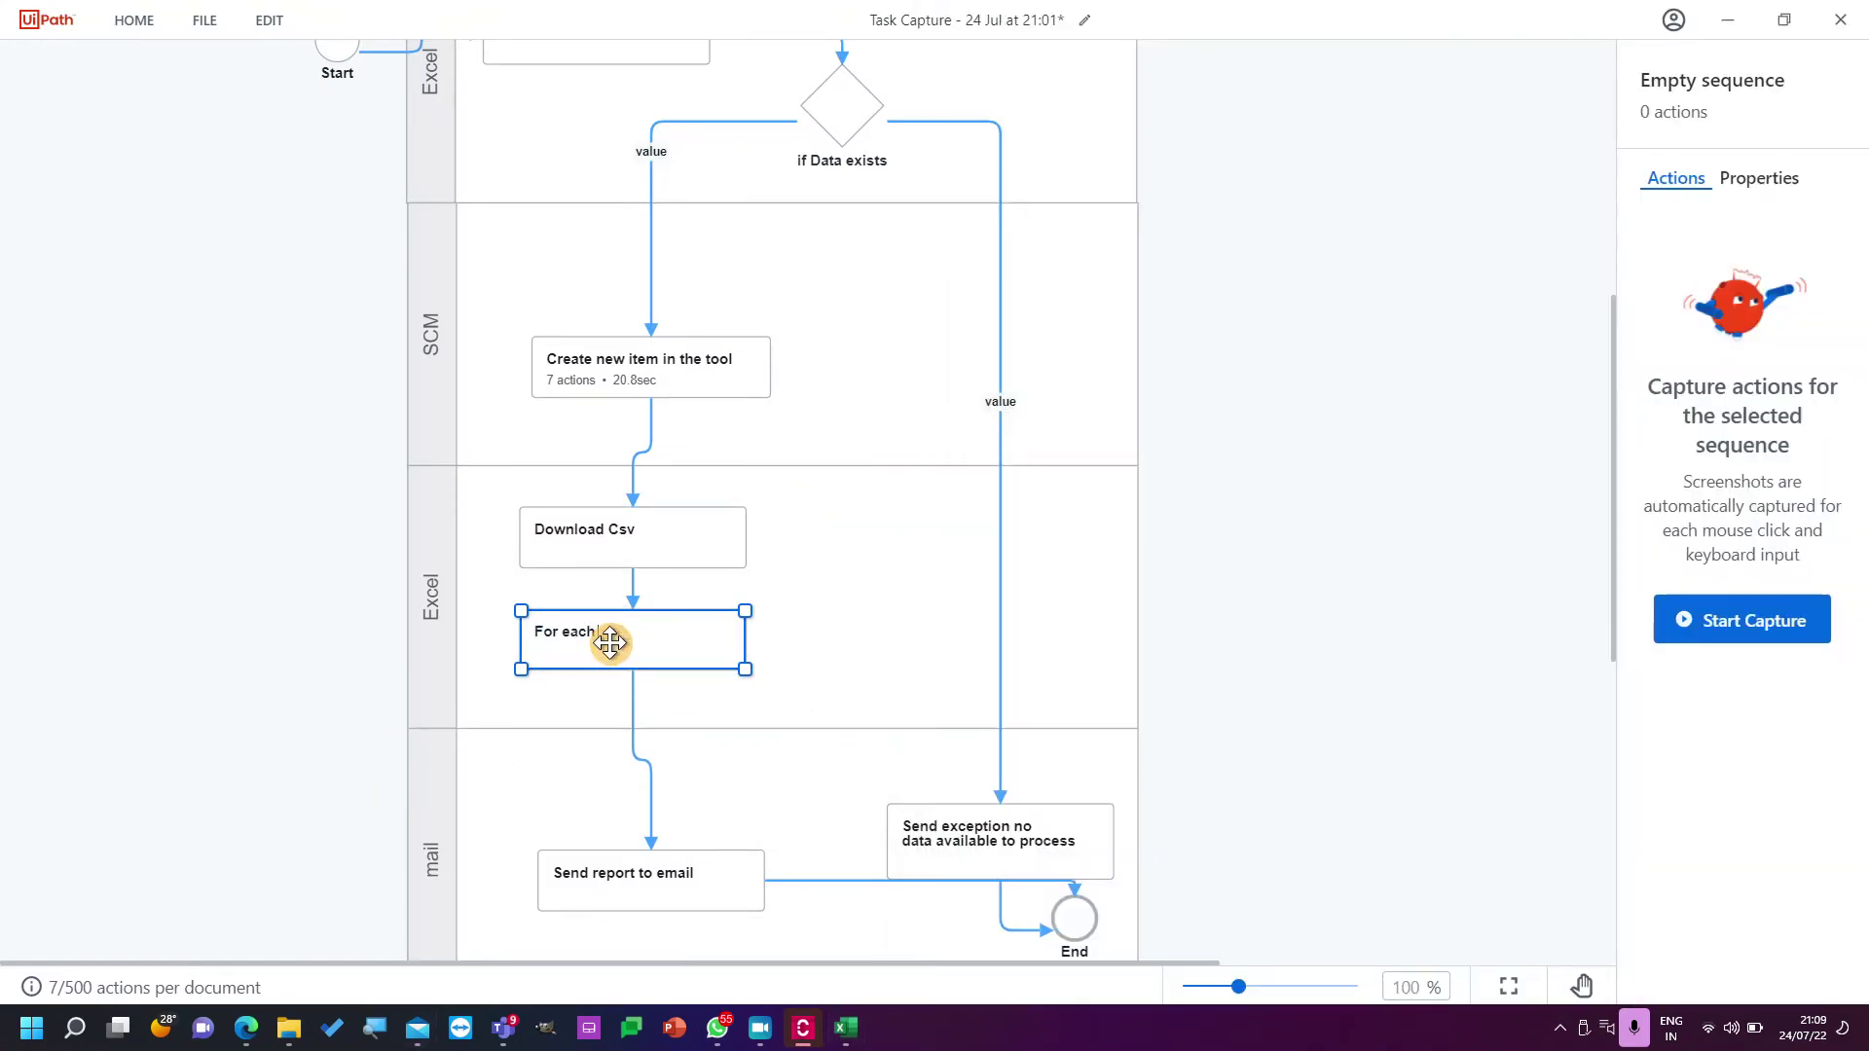
text( Industry)
key(Return)
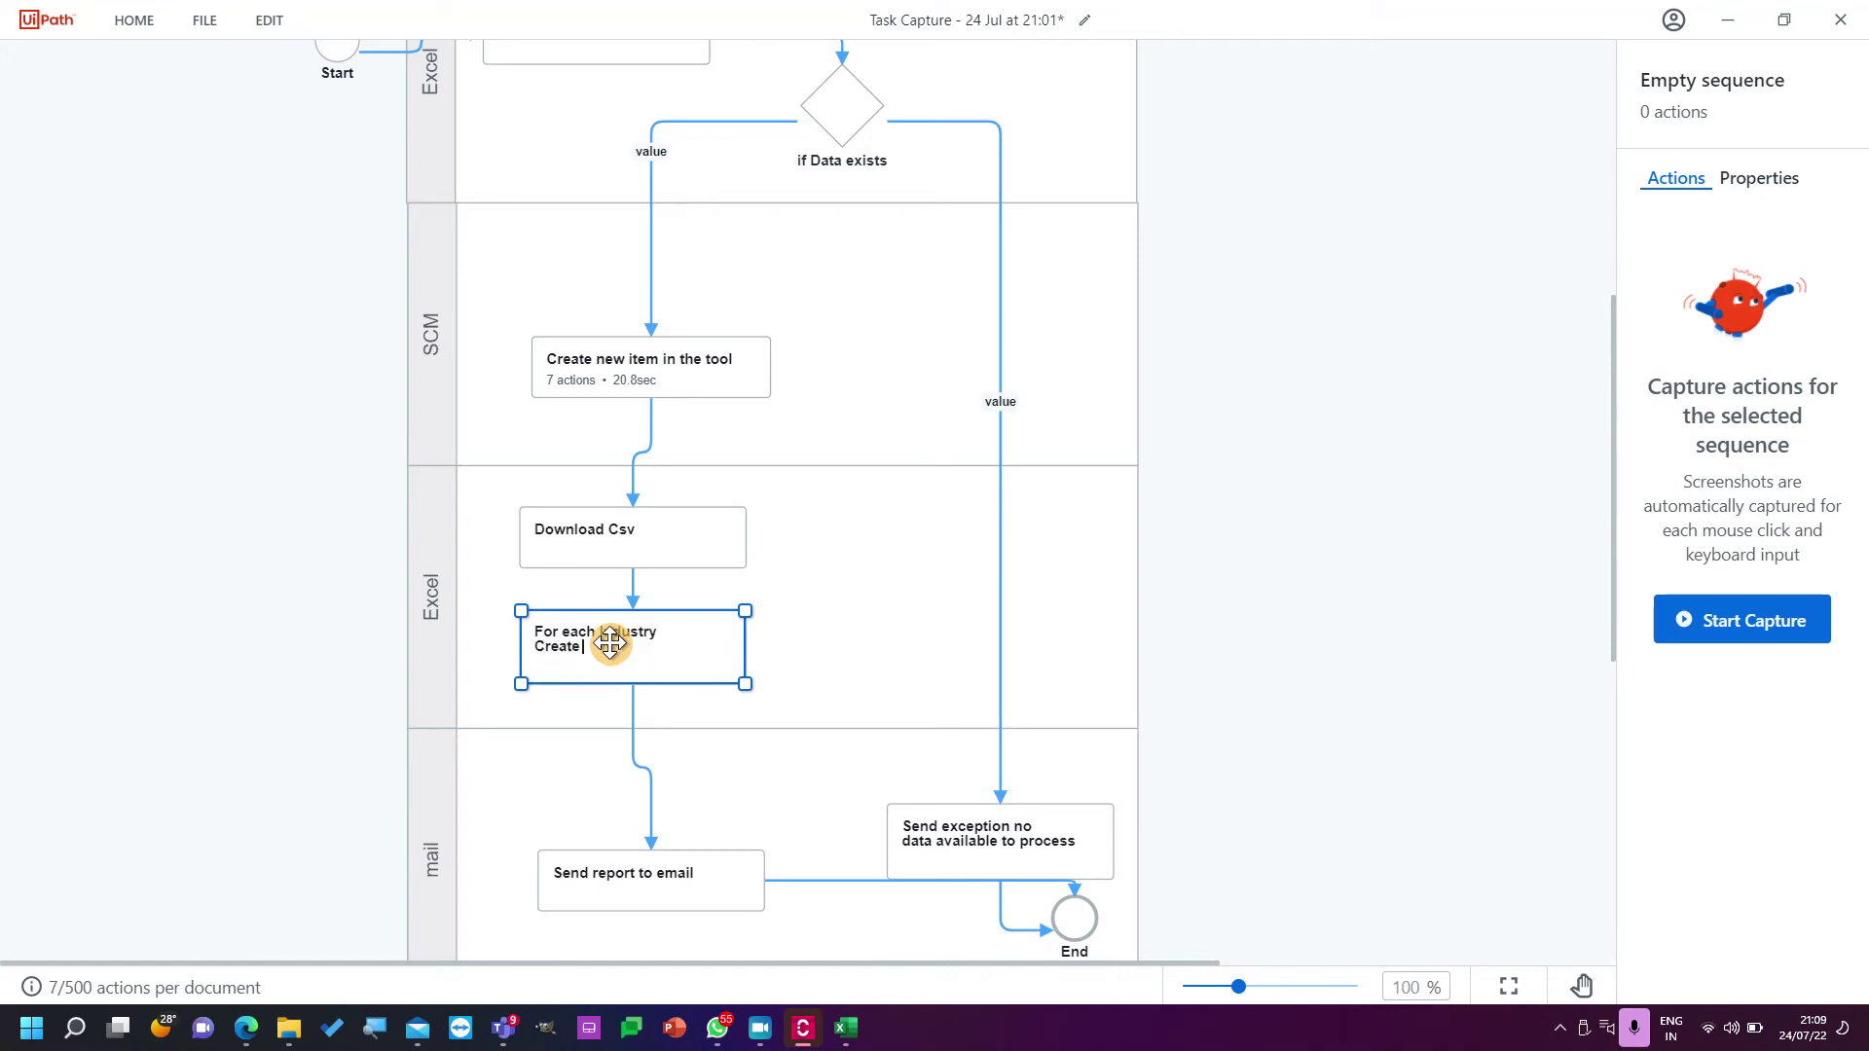
text(Create sheet )
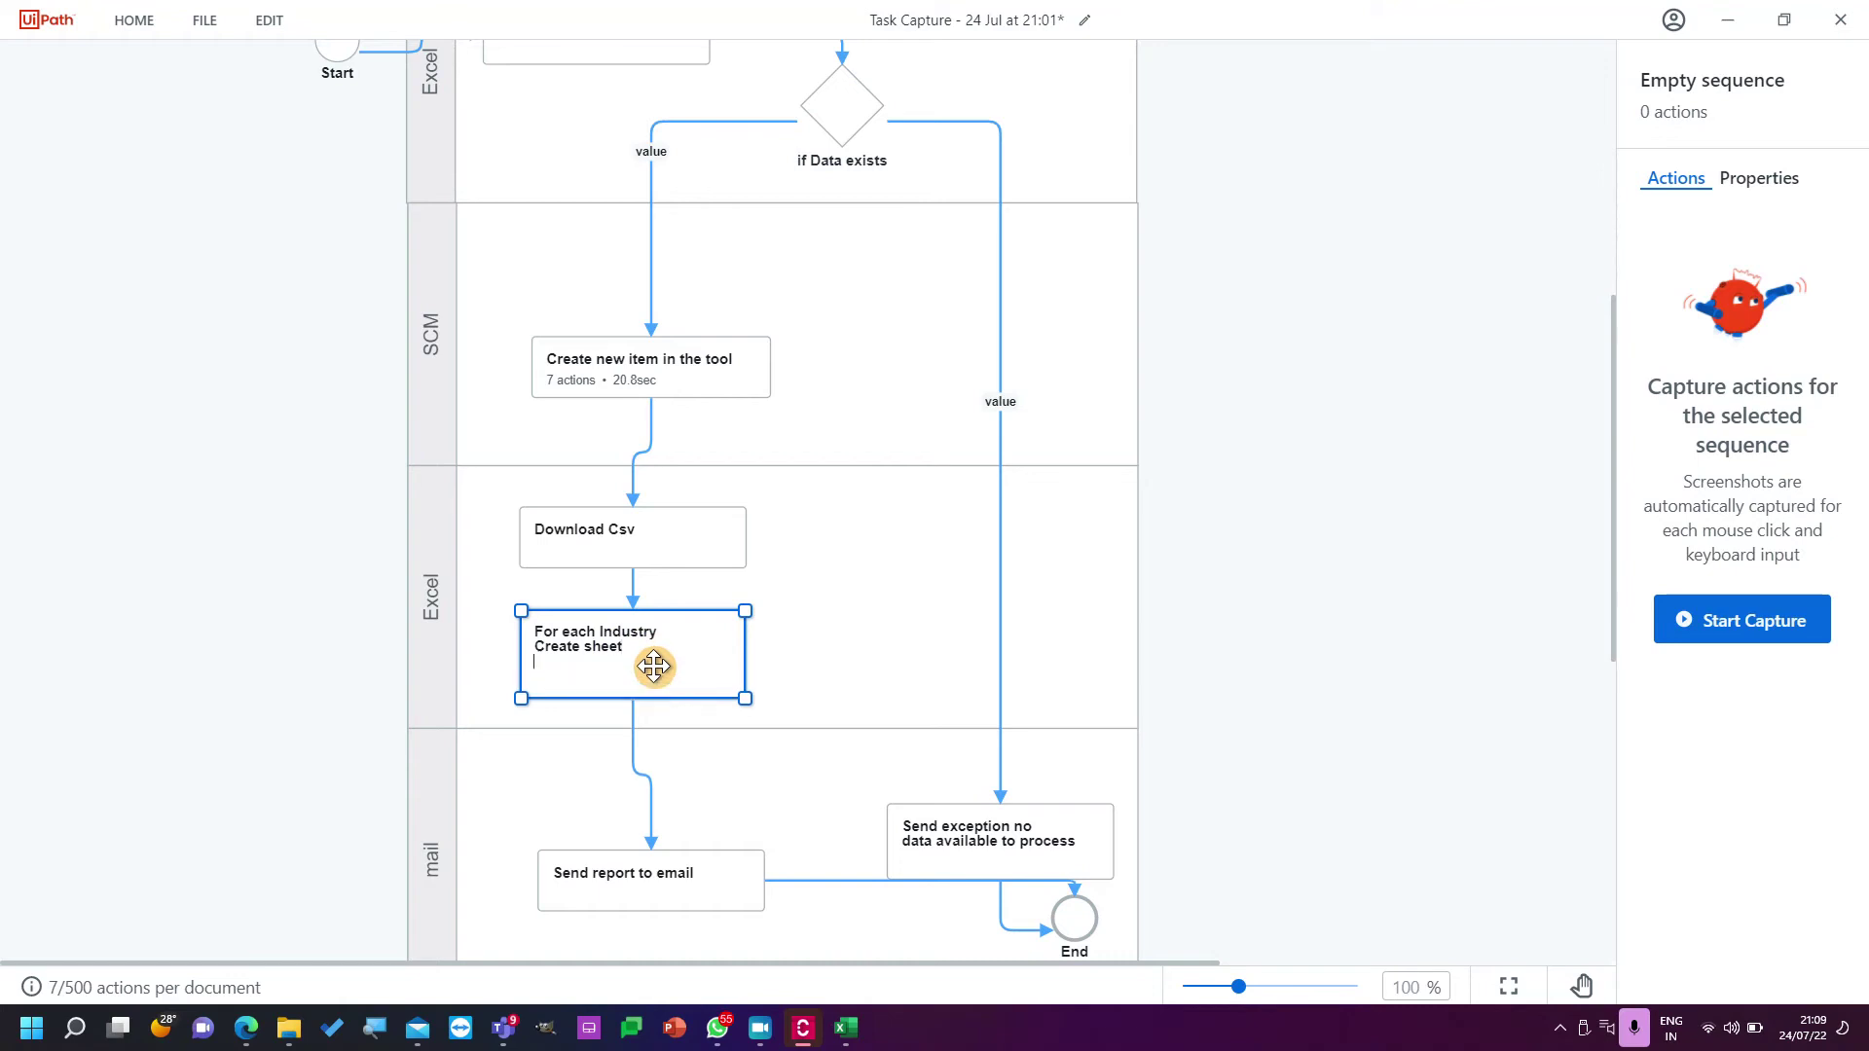
text(Add )
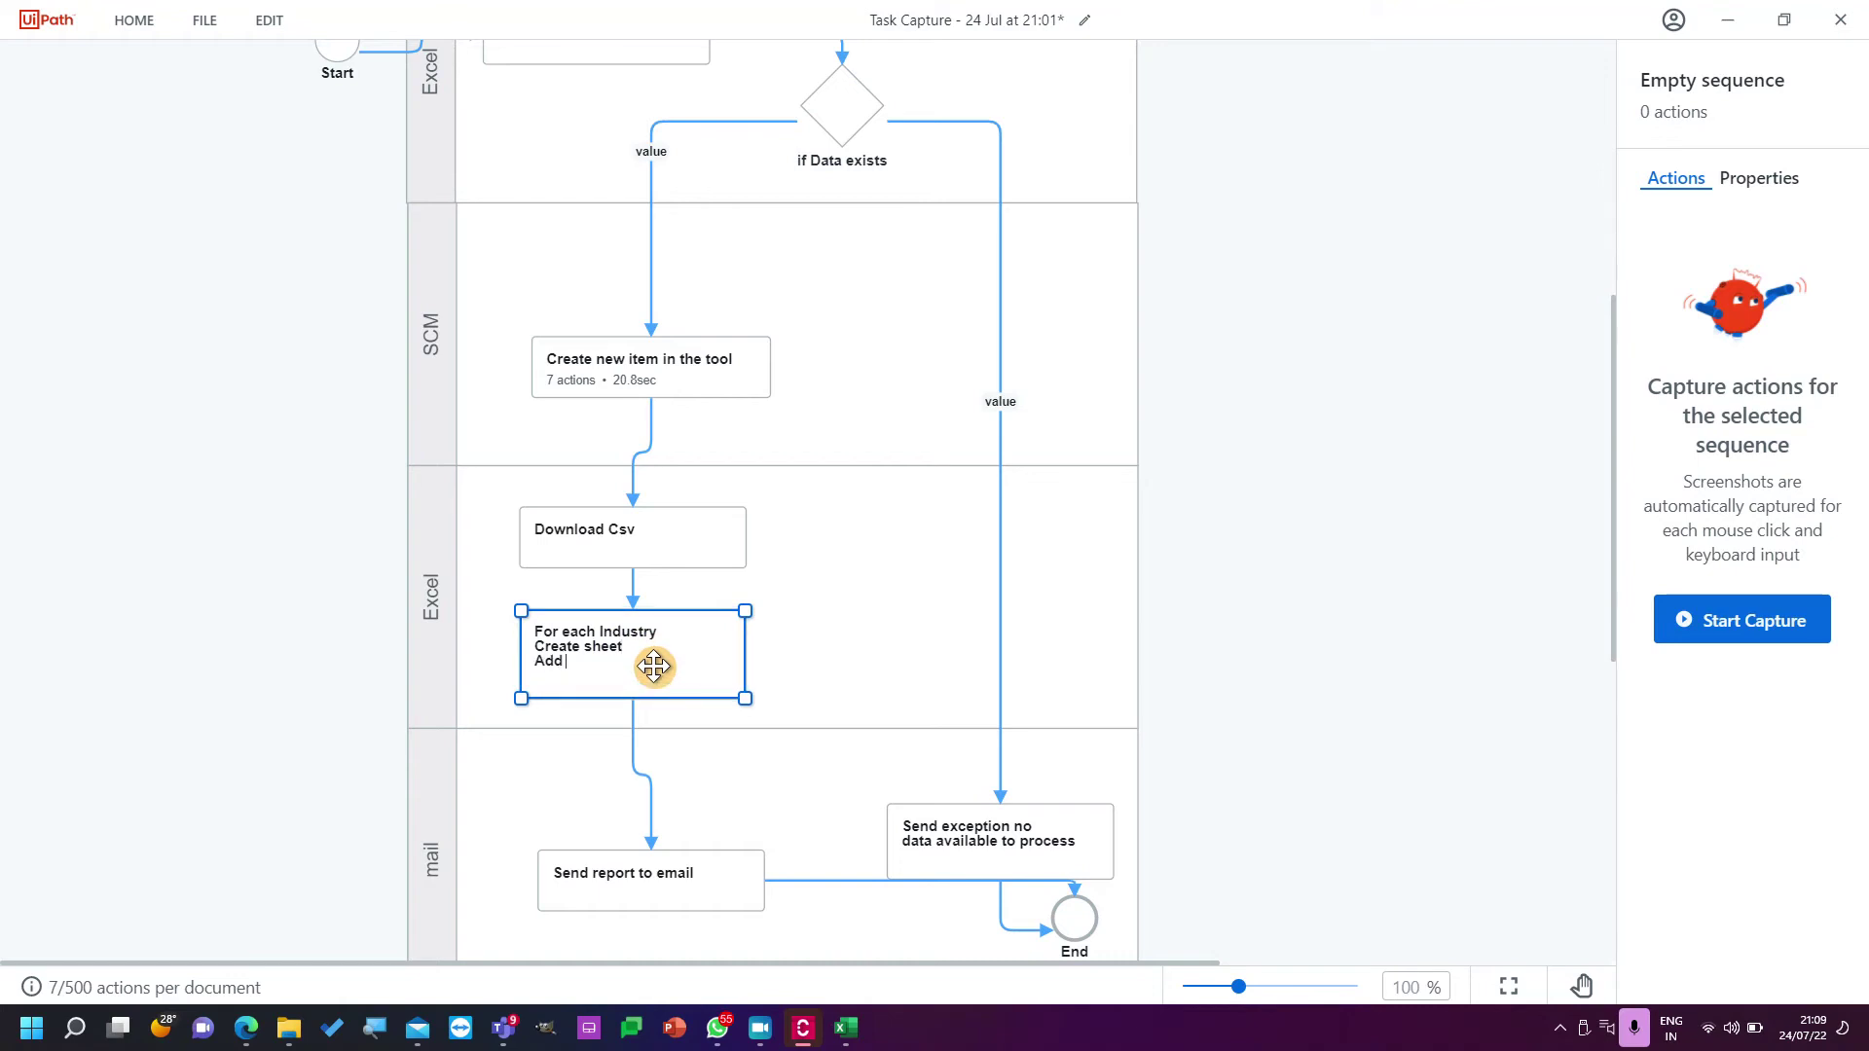
text(sheet specific data)
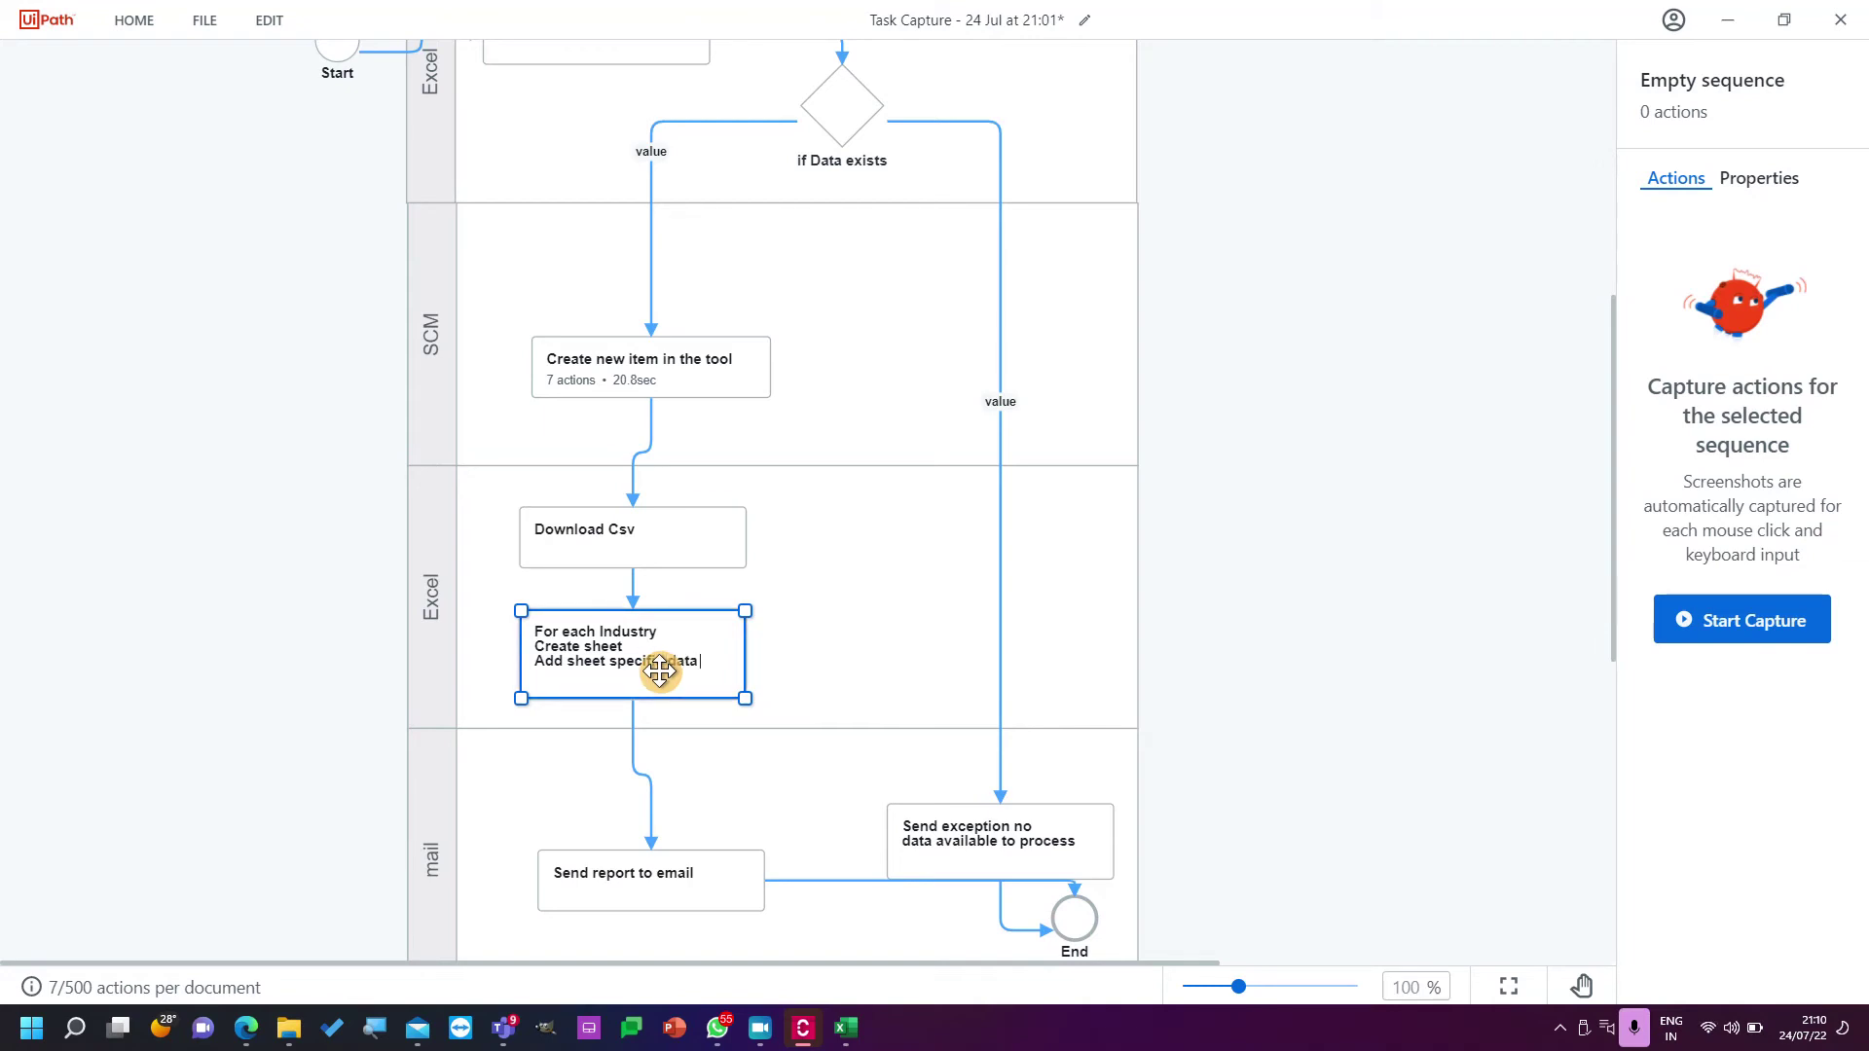
text( to t)
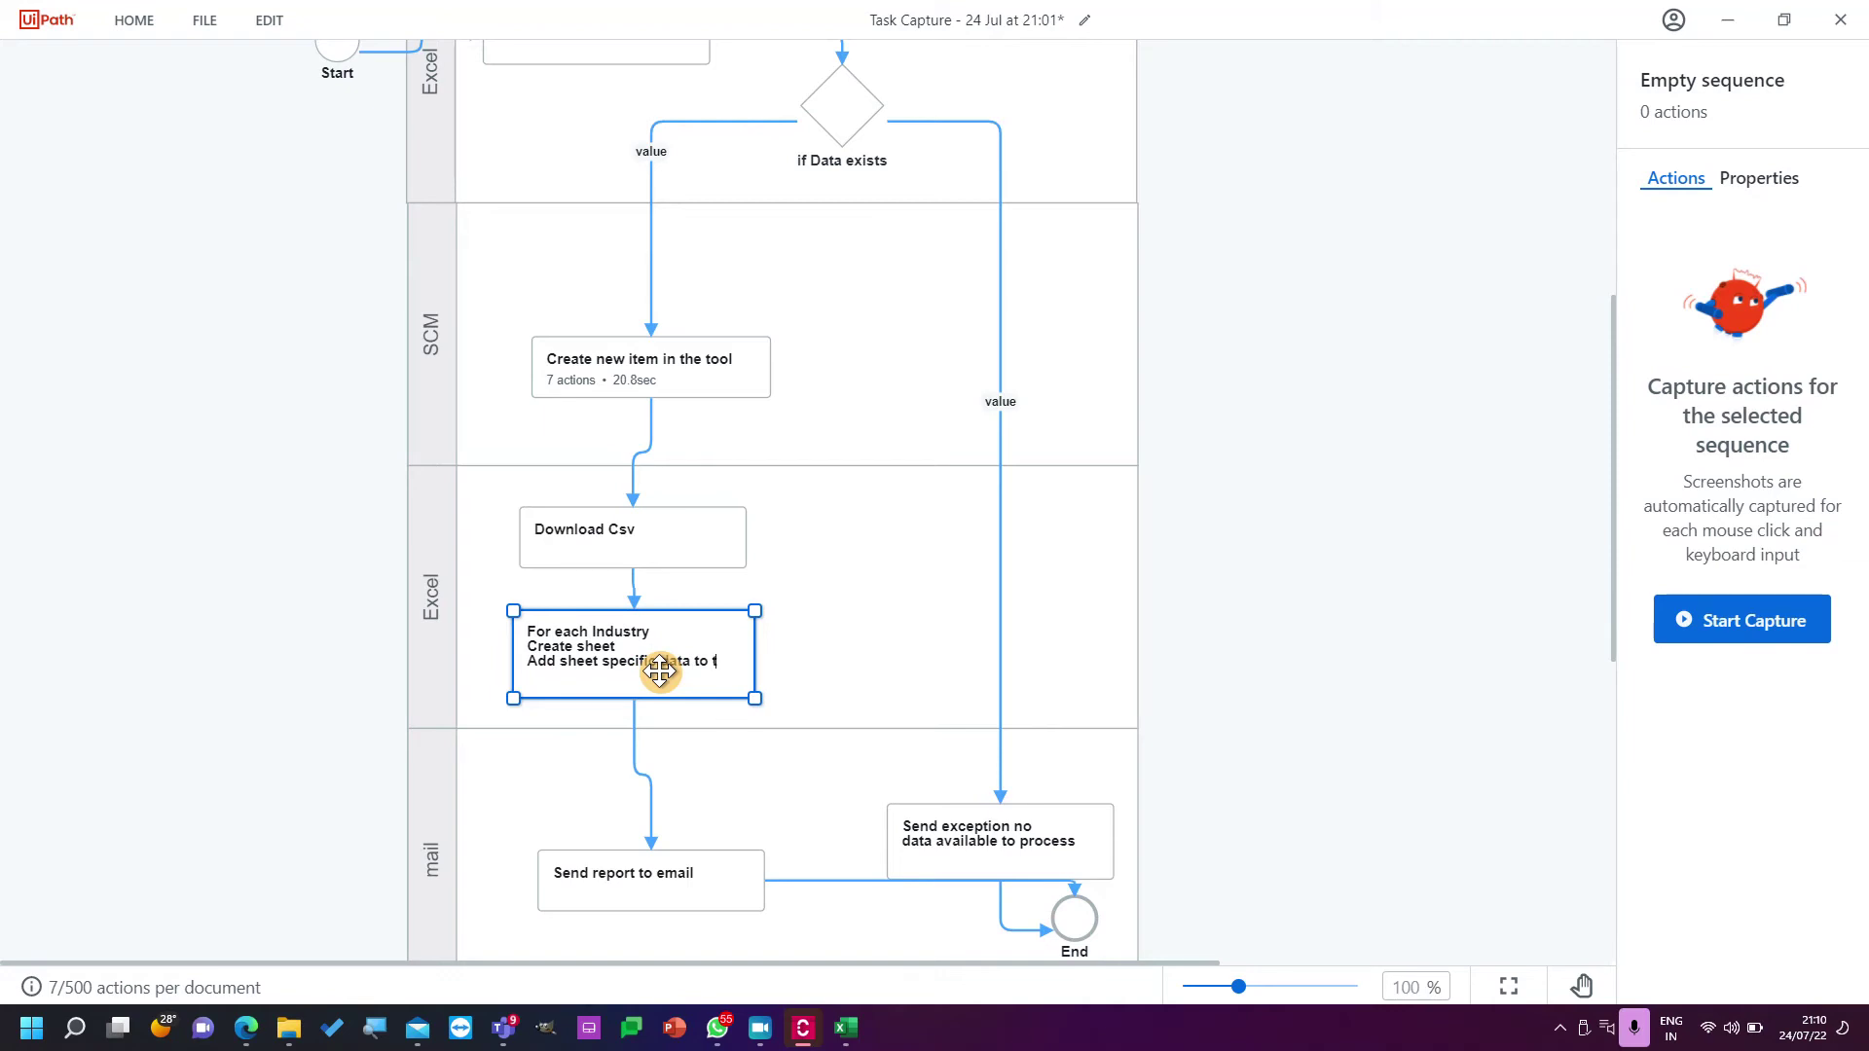
text(he)
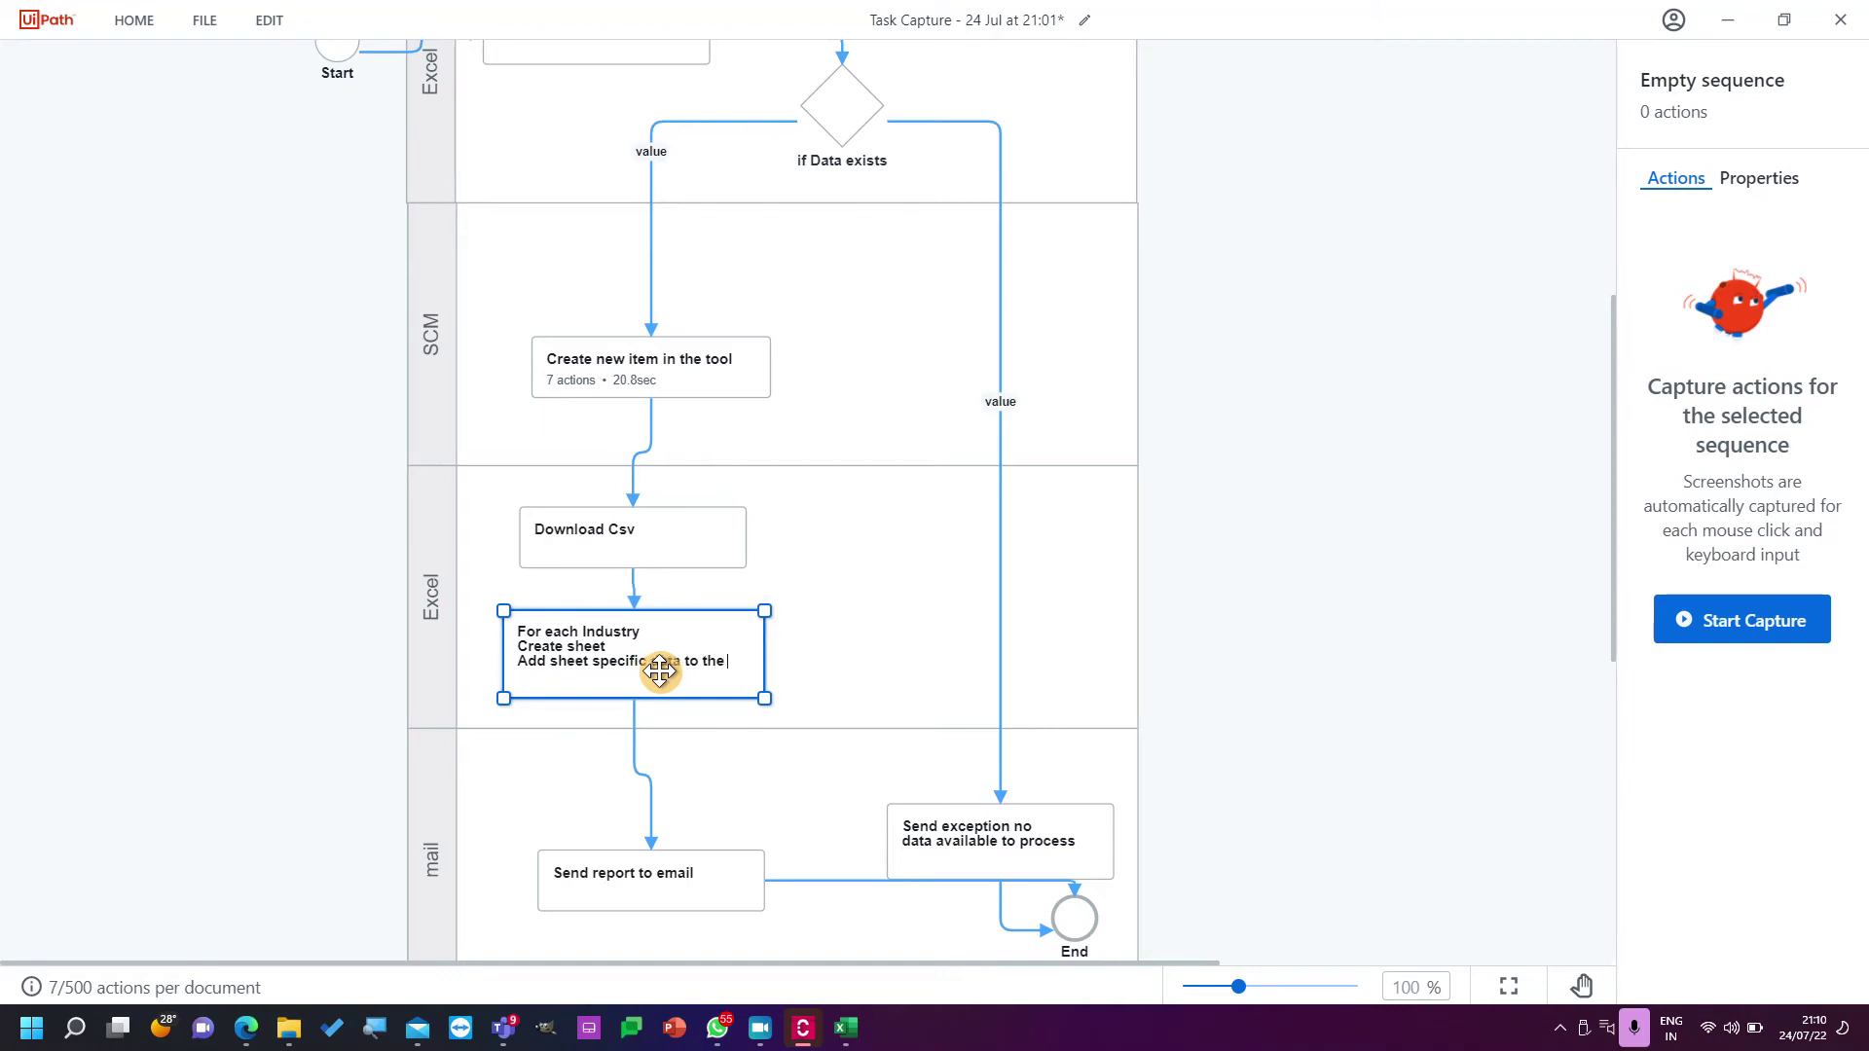
text( sheet)
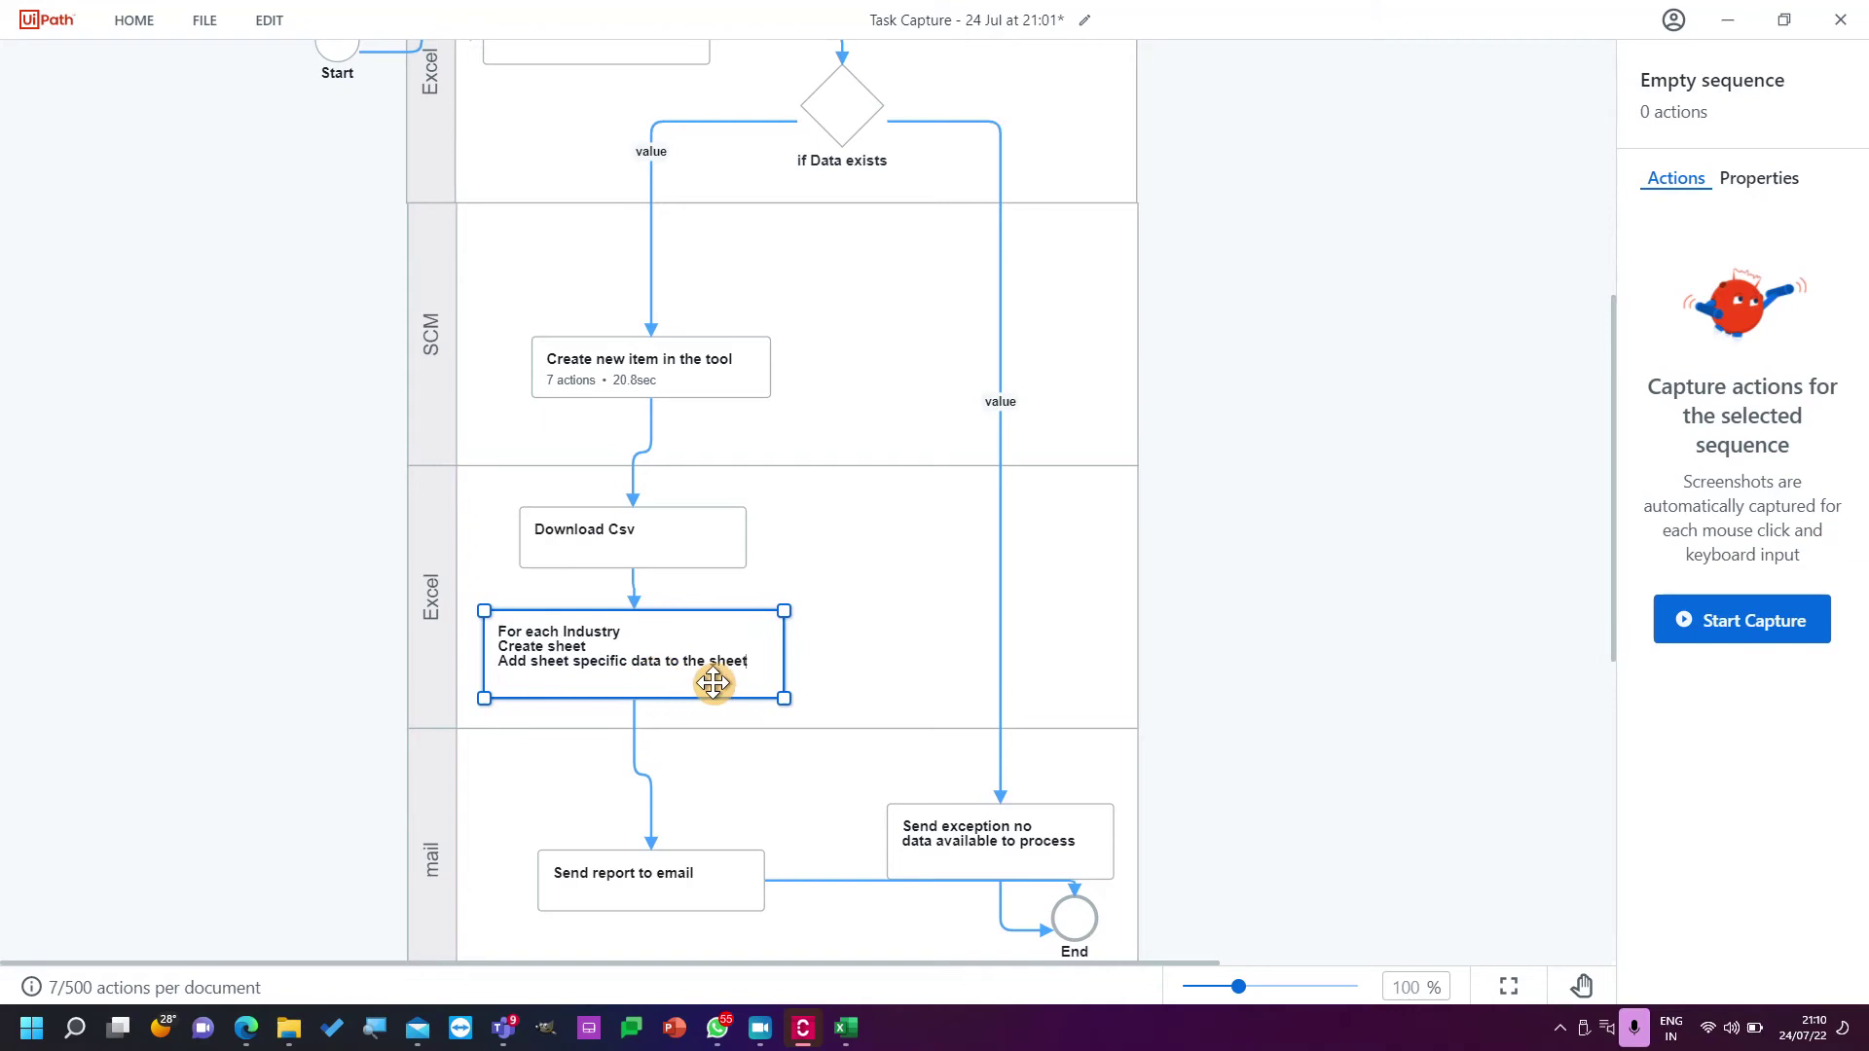
click(852, 679)
Shift the For each Industry sequence slightly up and Download Csv slightly right within the lower Excel lane.
click(706, 627)
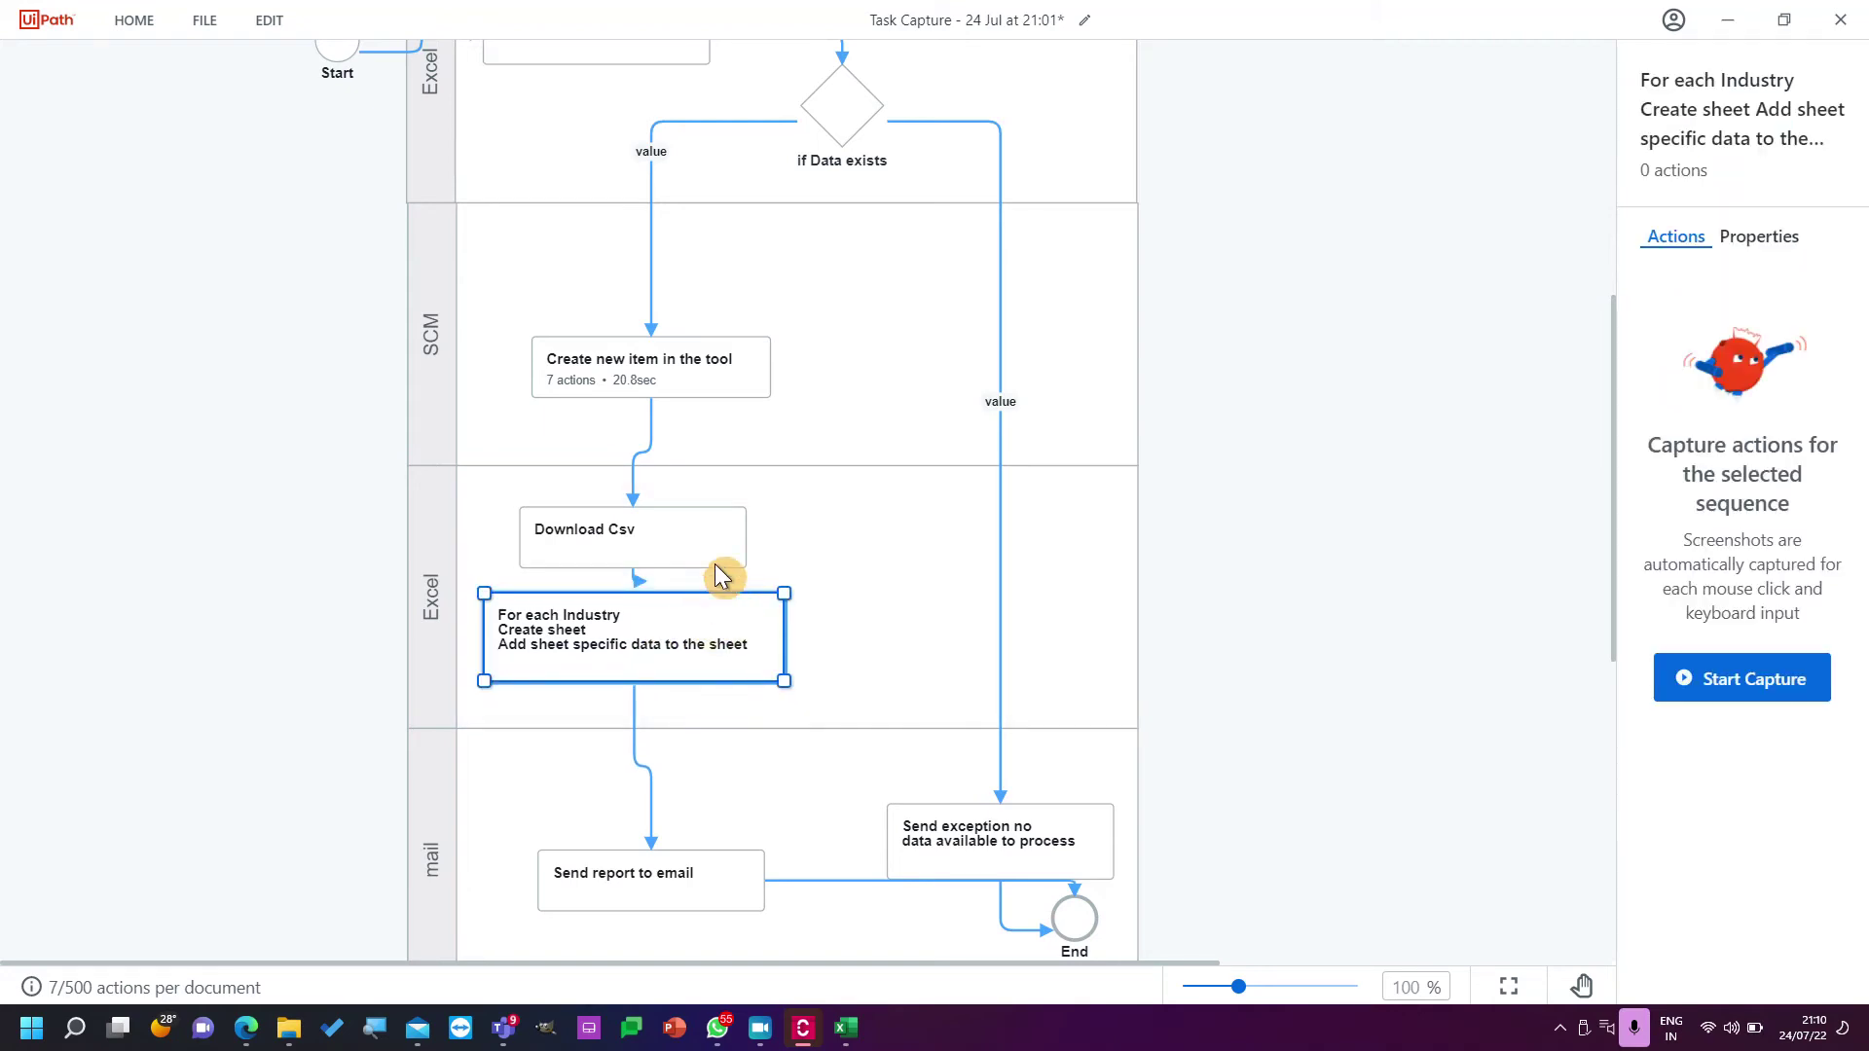
drag(714, 538, 751, 534)
click(934, 553)
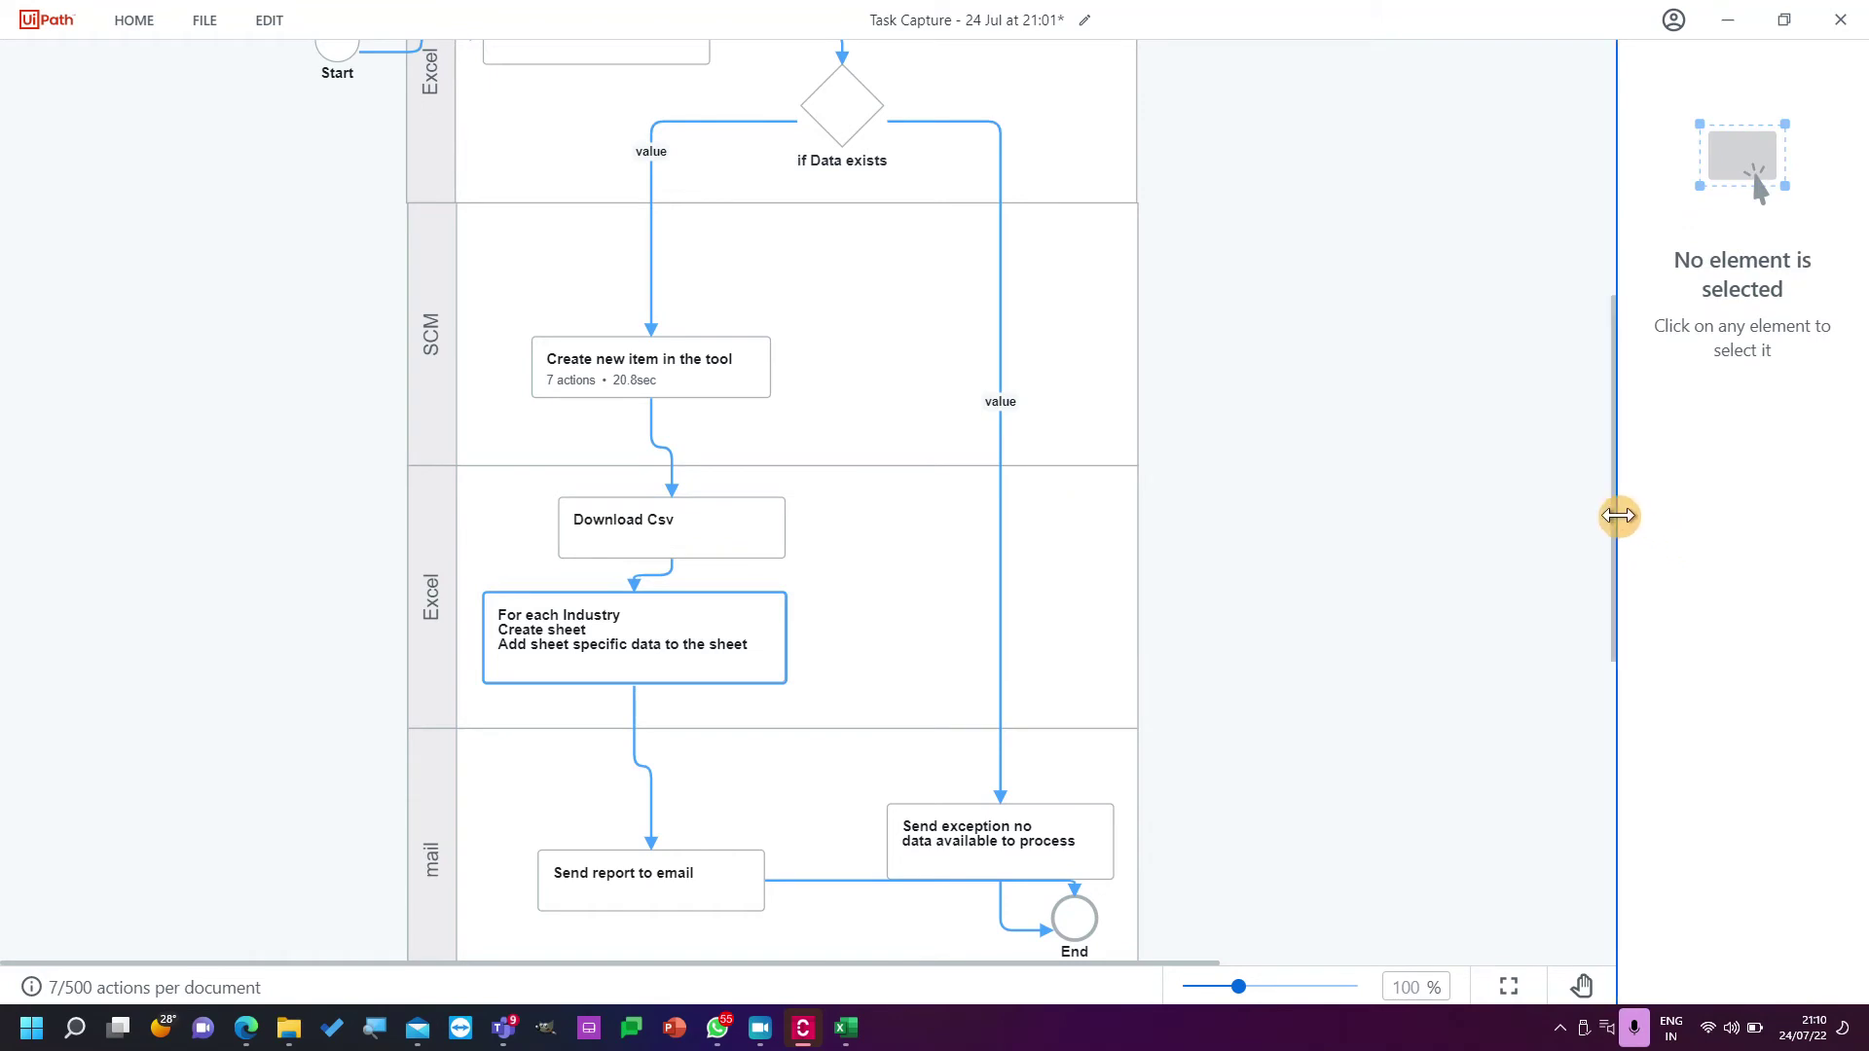
Rearrange the mail lane so End sits between and below Send report to email and the exception sequence, with both sequences roughly level.
drag(1612, 492, 1612, 641)
drag(1618, 620, 1614, 569)
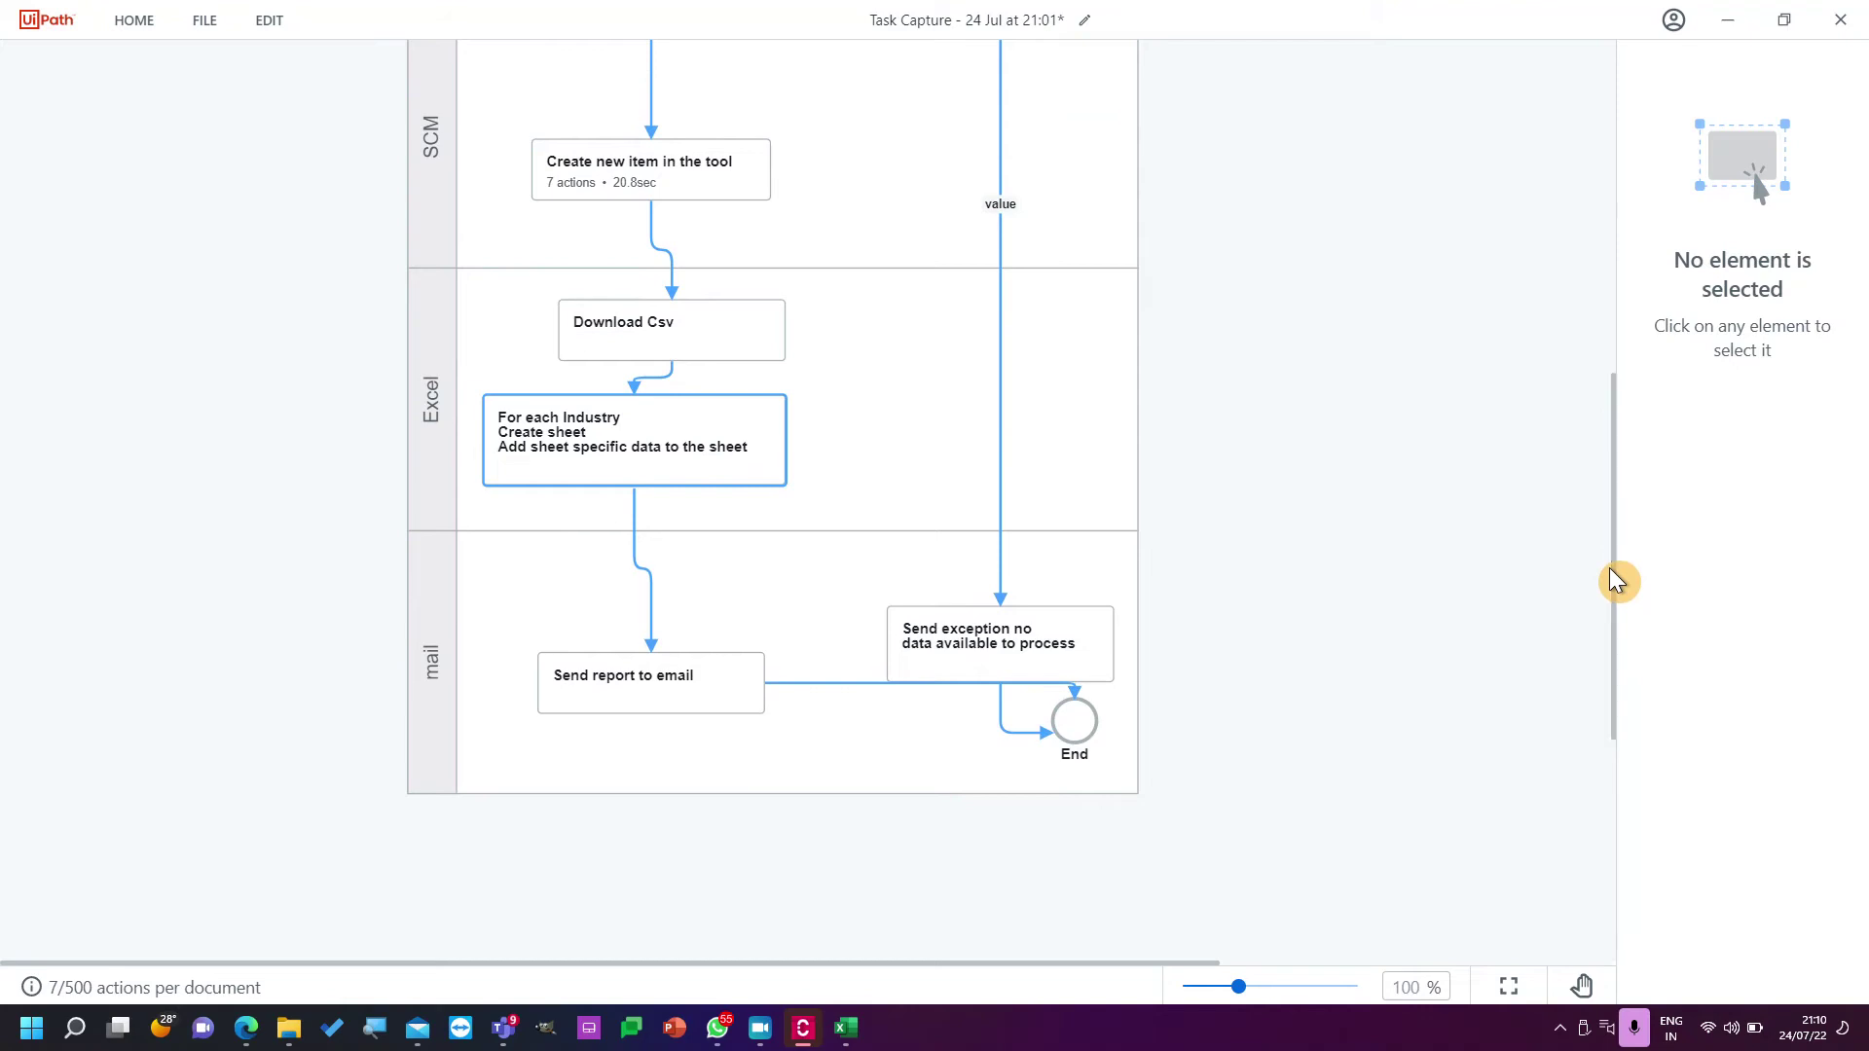
click(1067, 617)
drag(1067, 617, 1072, 609)
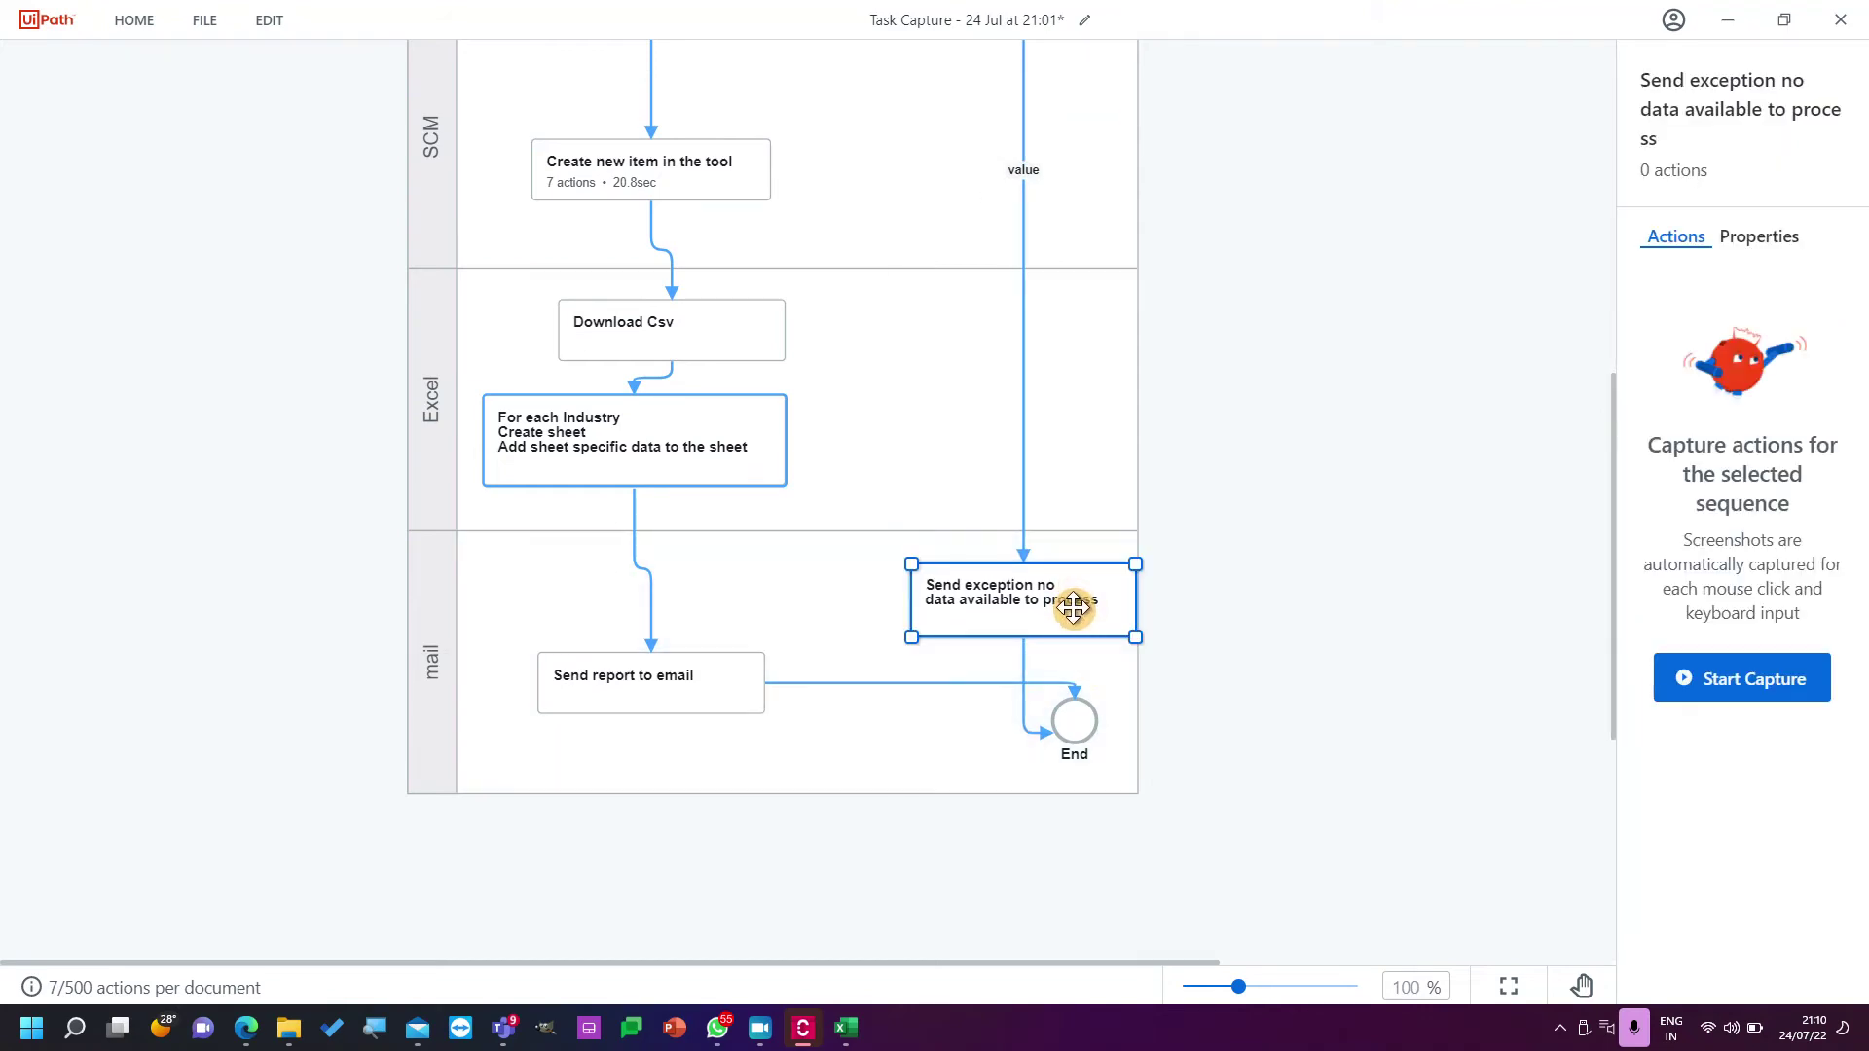
drag(1063, 716, 1011, 718)
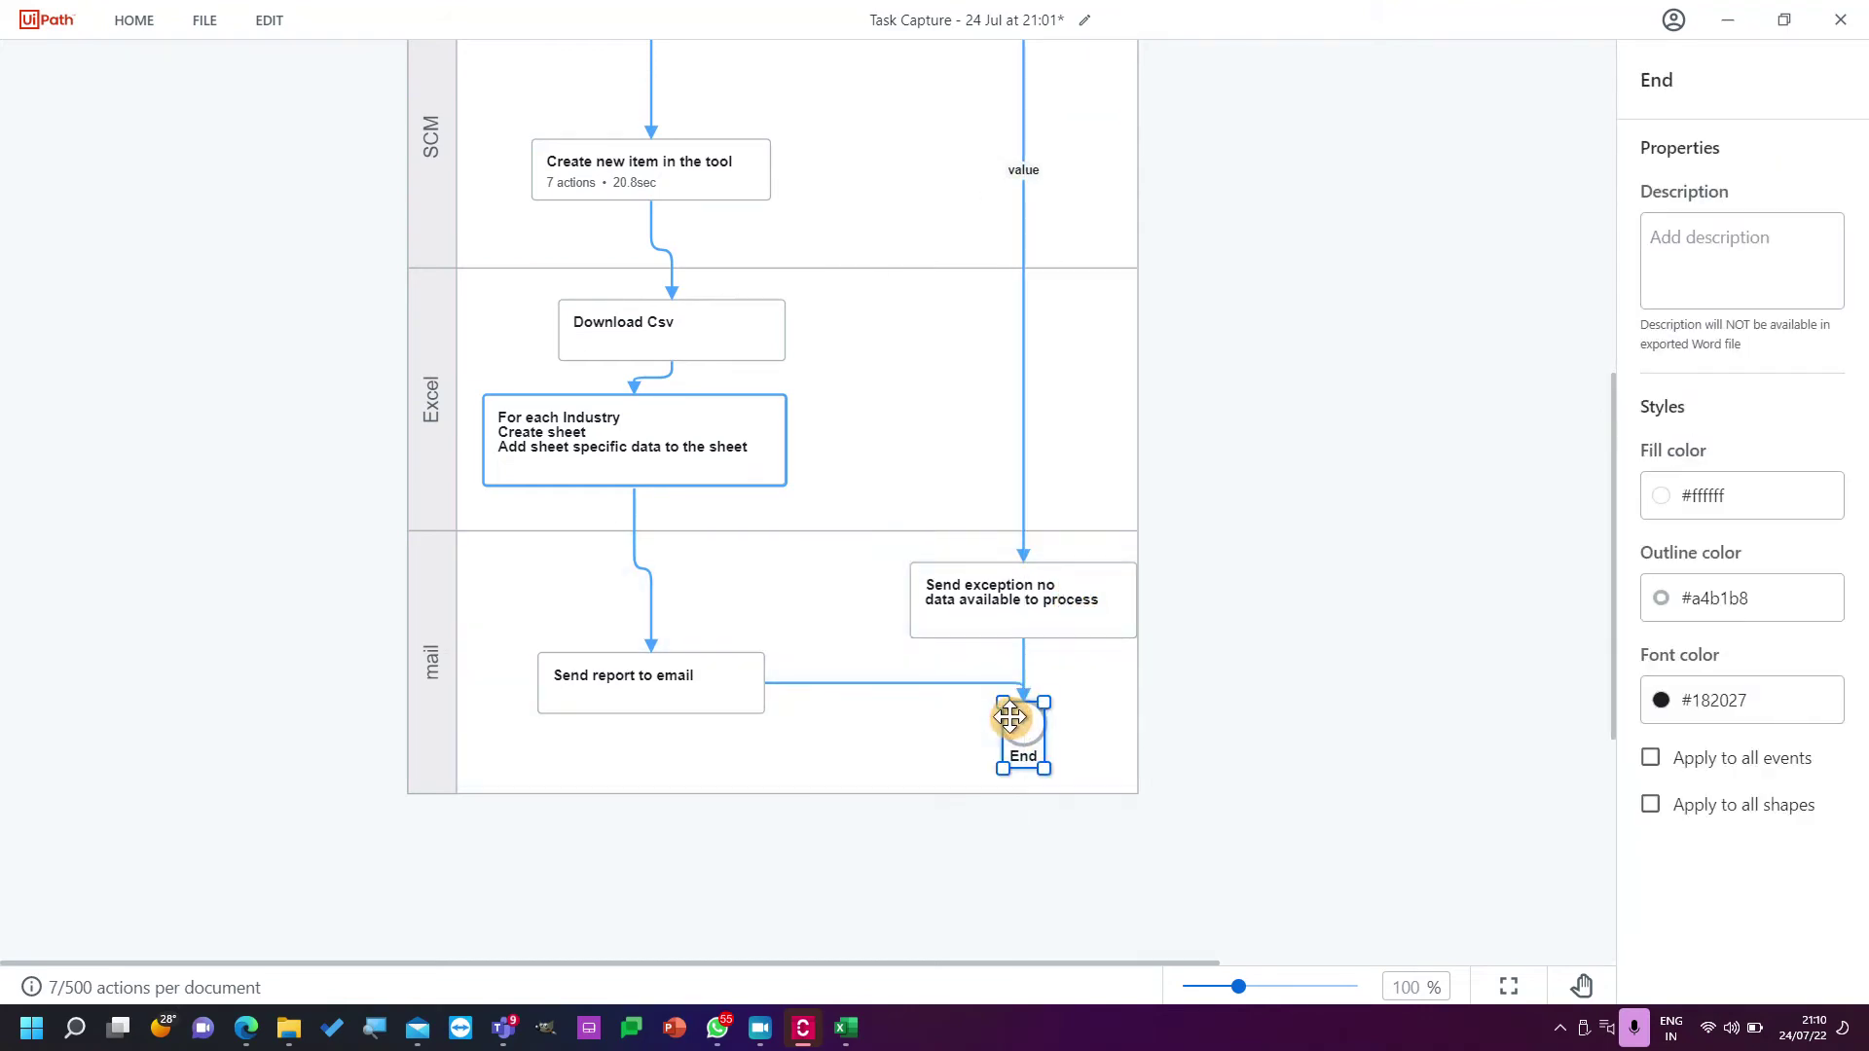
click(1251, 672)
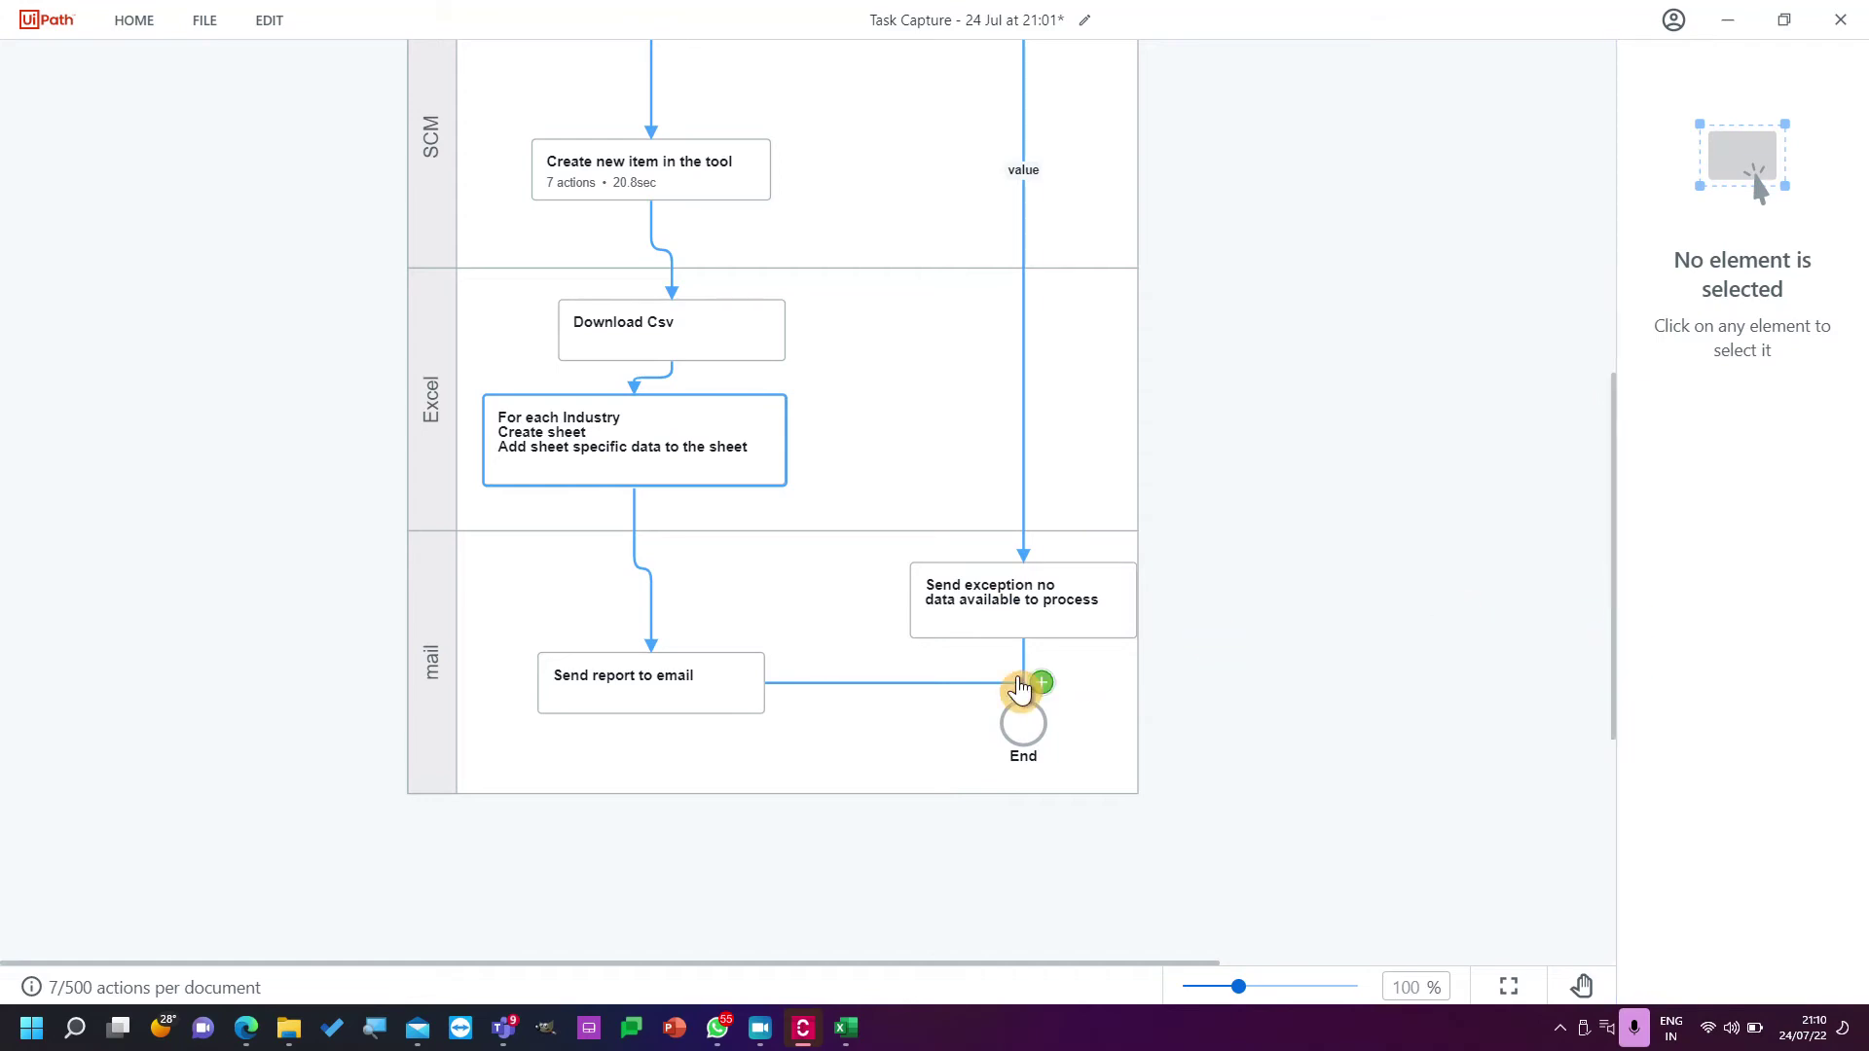
drag(1014, 720, 862, 752)
drag(1005, 611, 1013, 689)
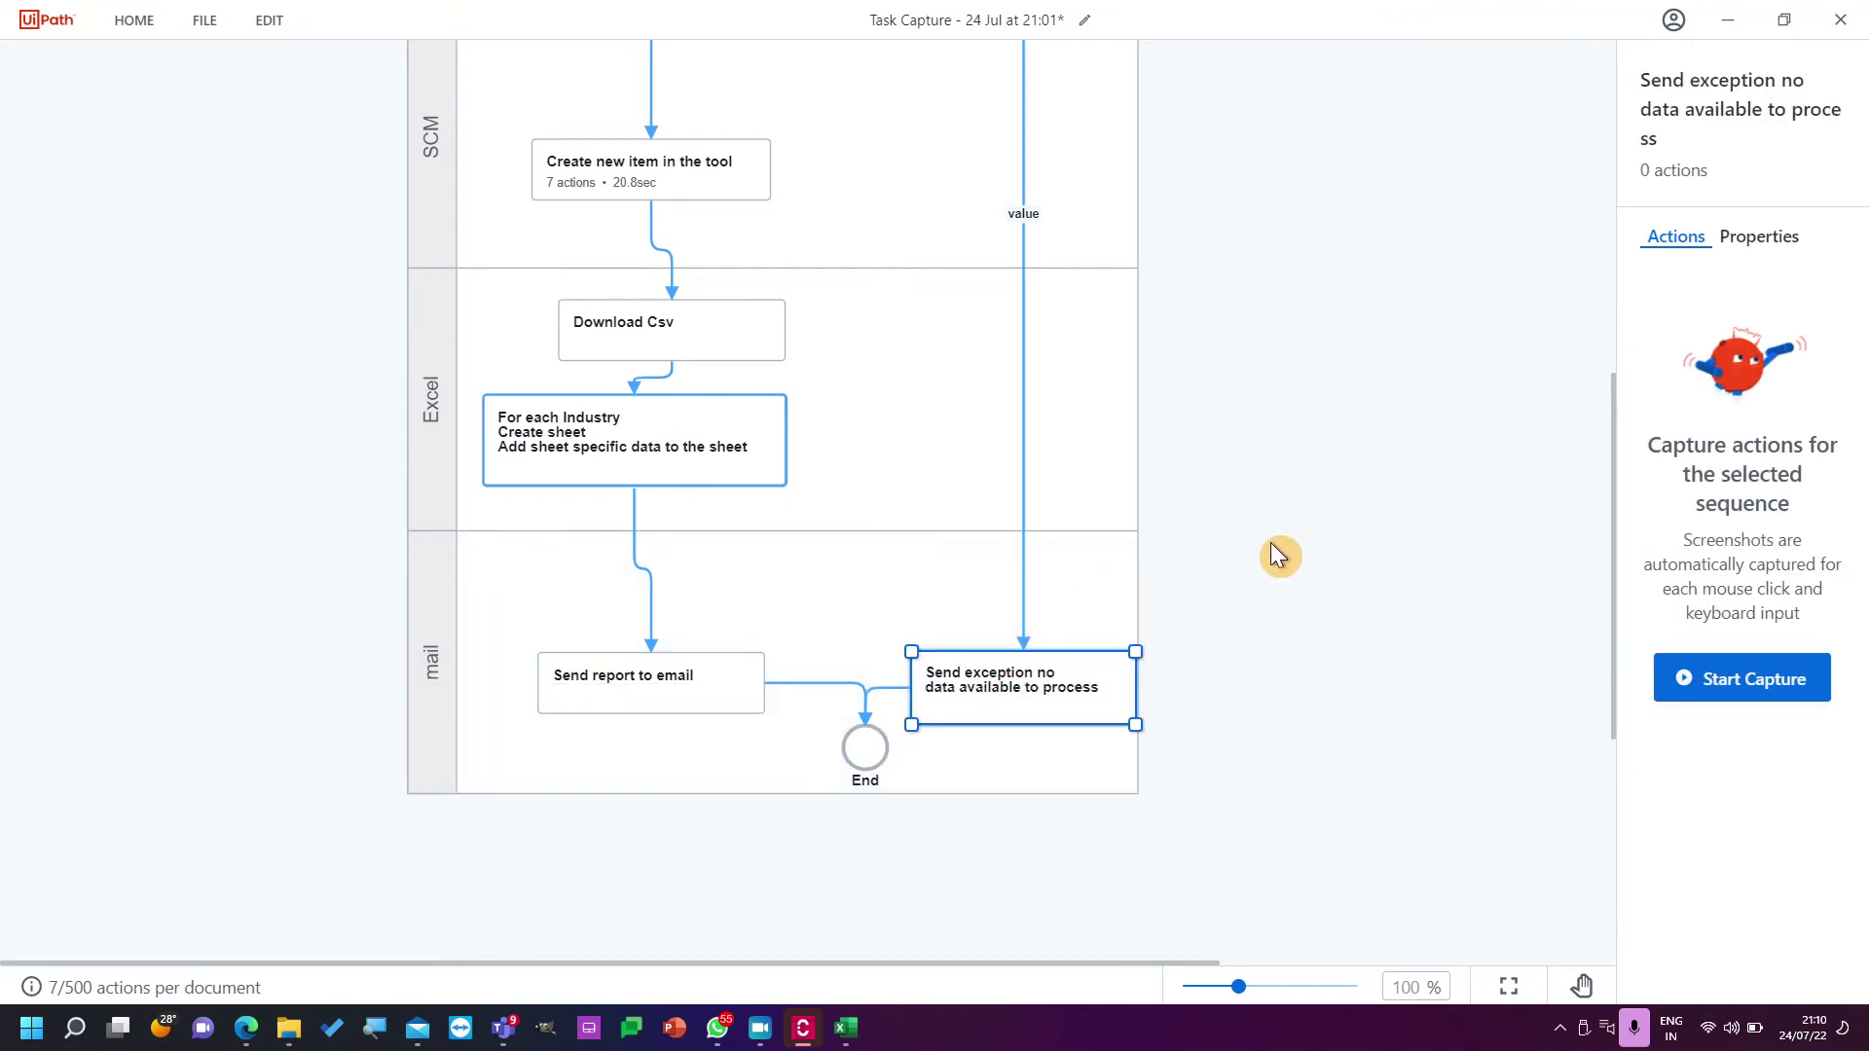
Move the if Data exists decision to the right end of the upper Excel lane and Create new item in the tool rightward within SCM.
drag(1619, 592, 1568, 445)
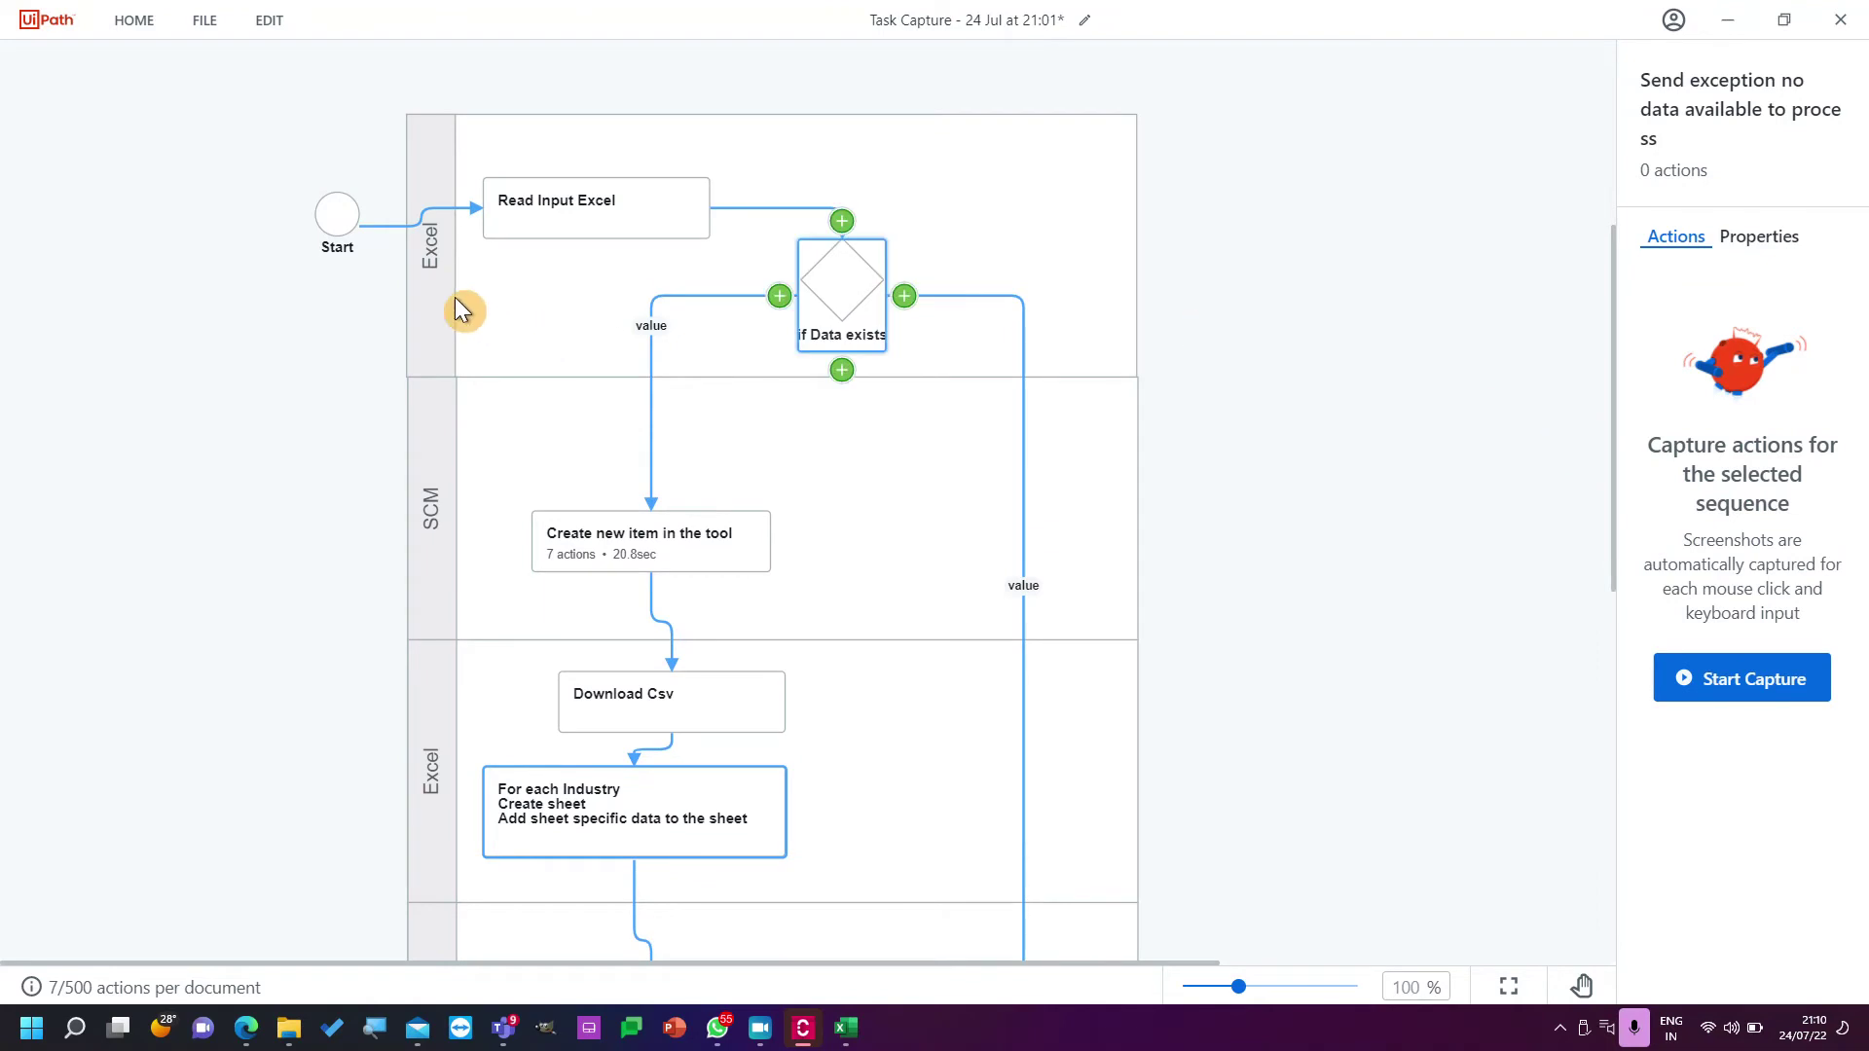
click(428, 252)
click(429, 769)
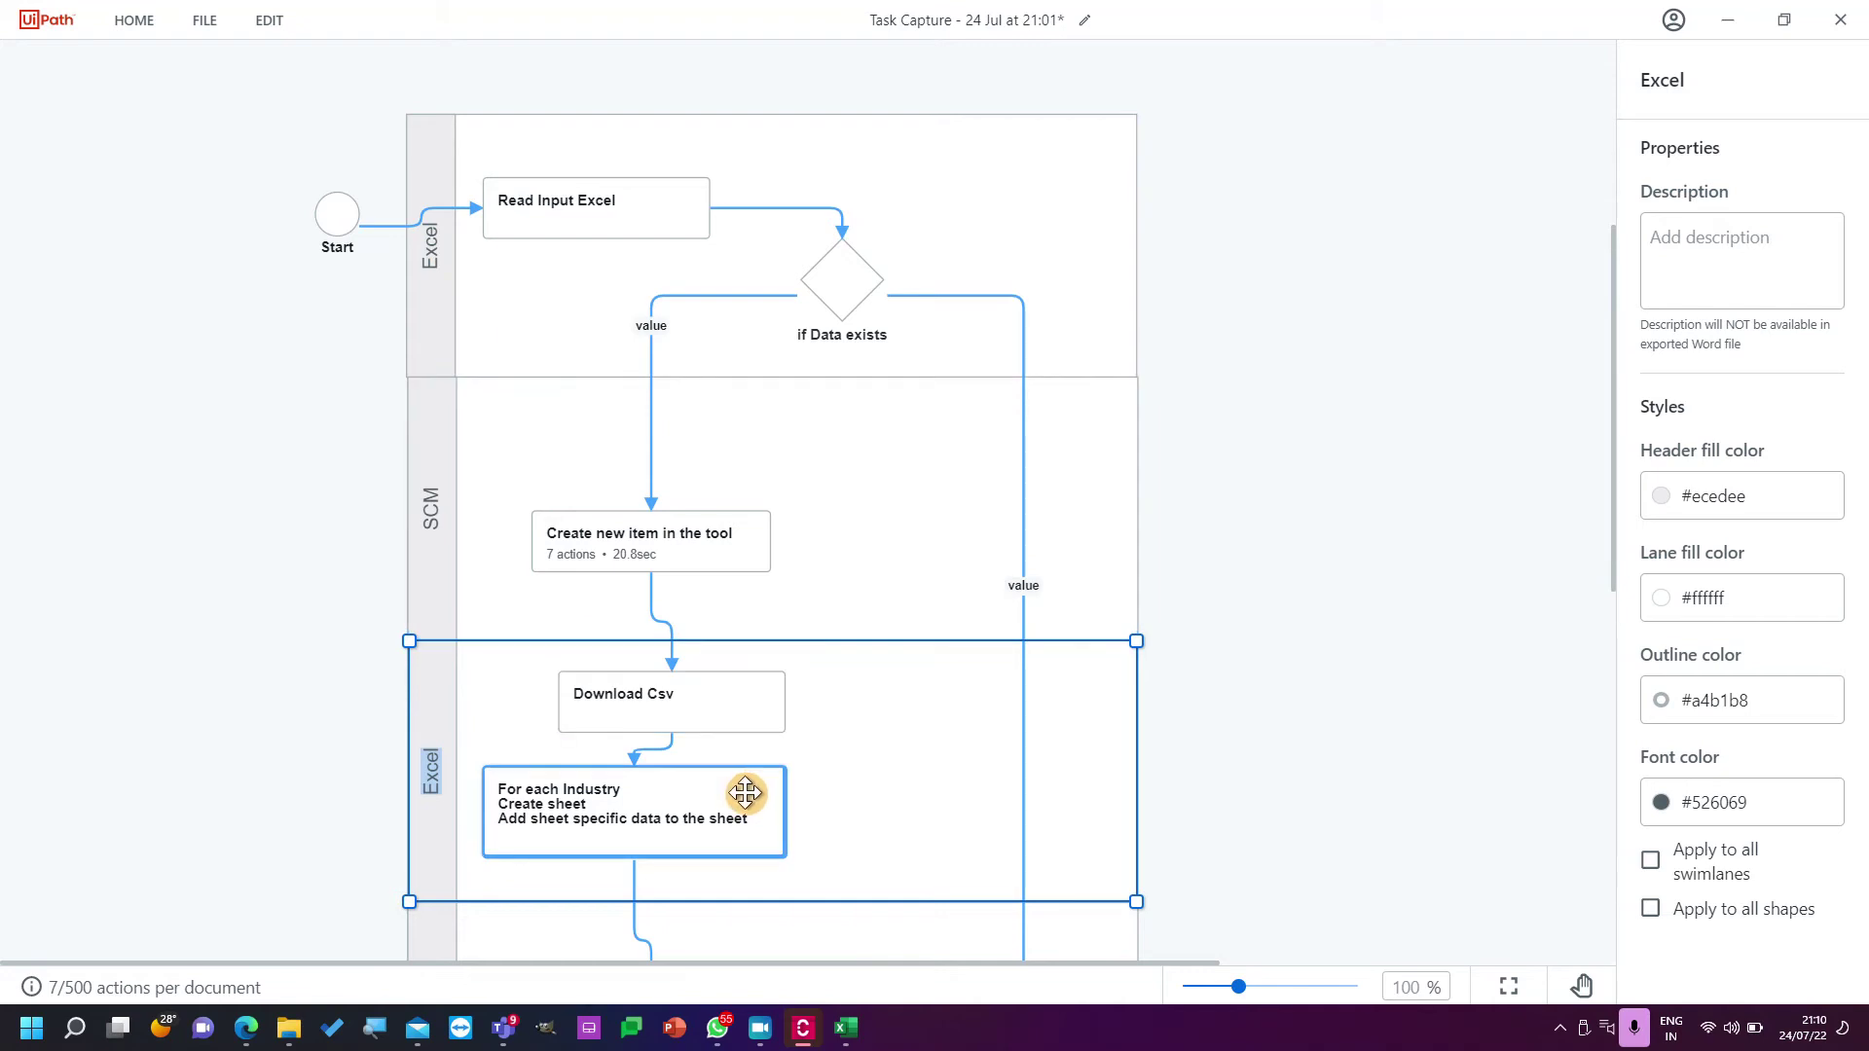
drag(833, 277, 1027, 258)
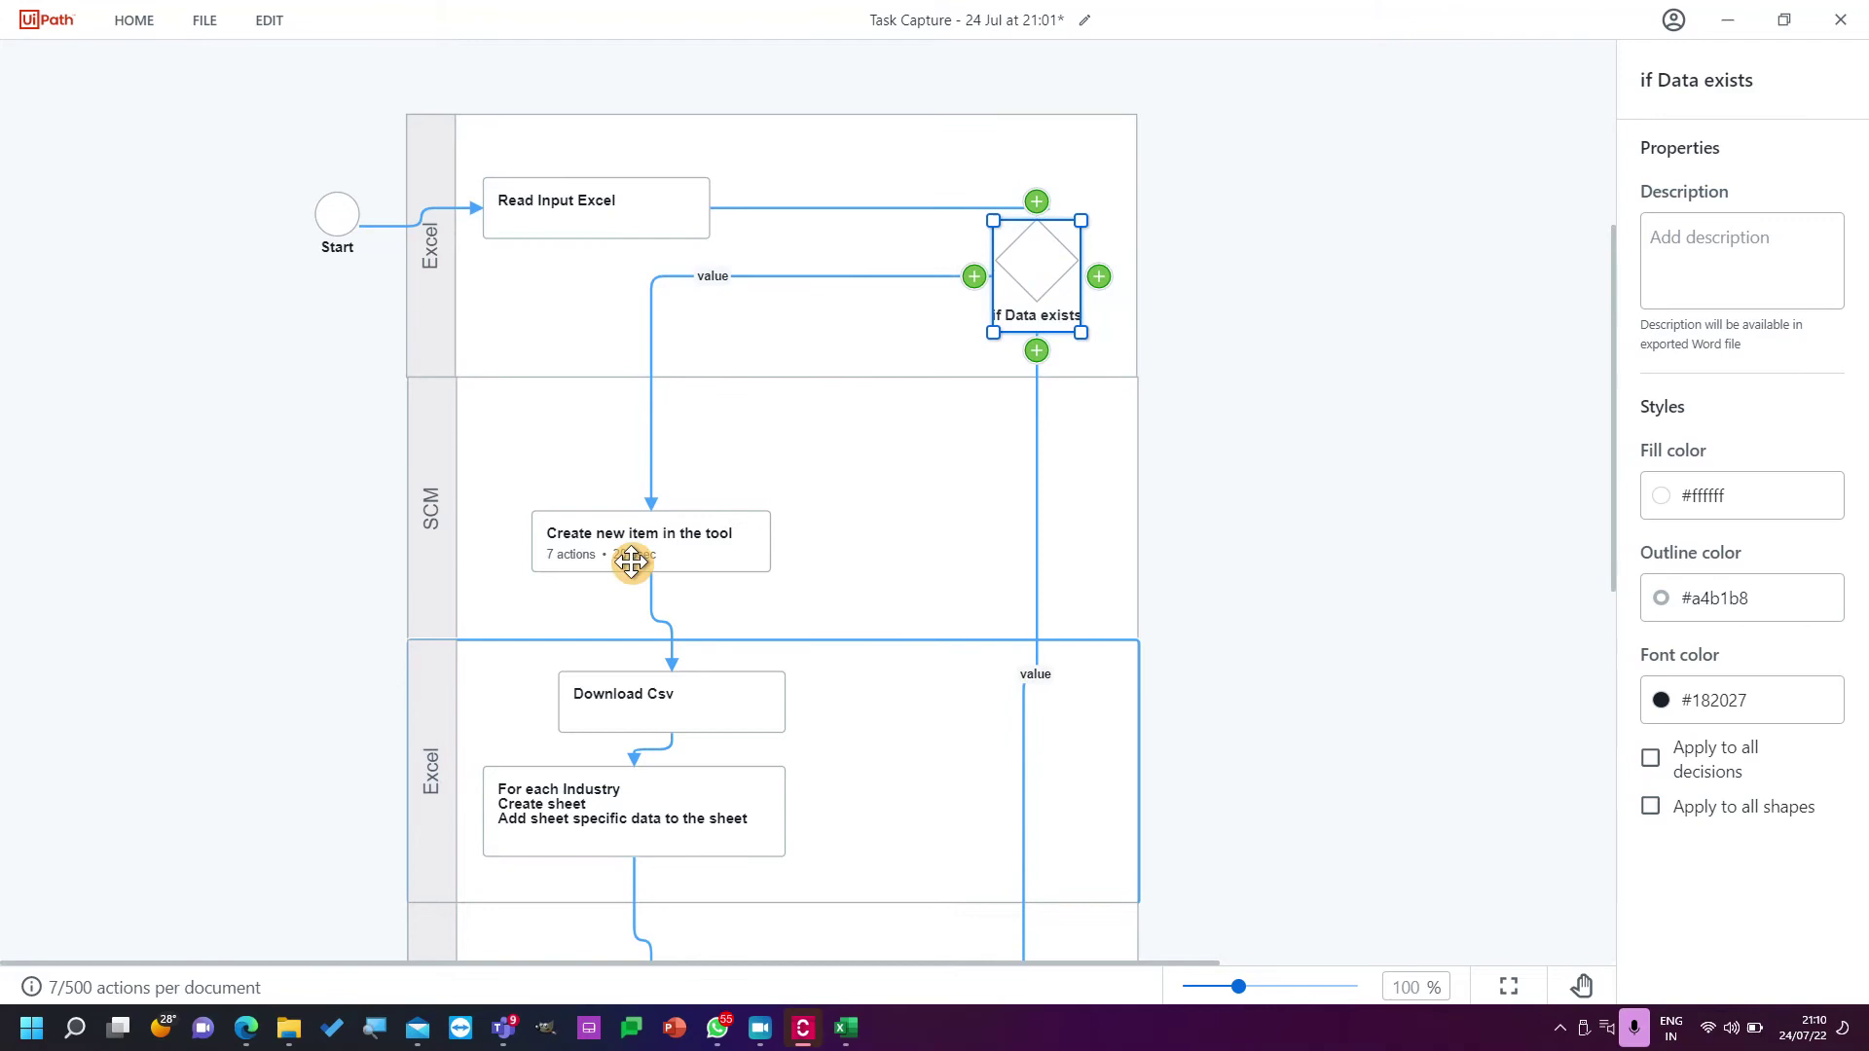
drag(673, 550, 894, 471)
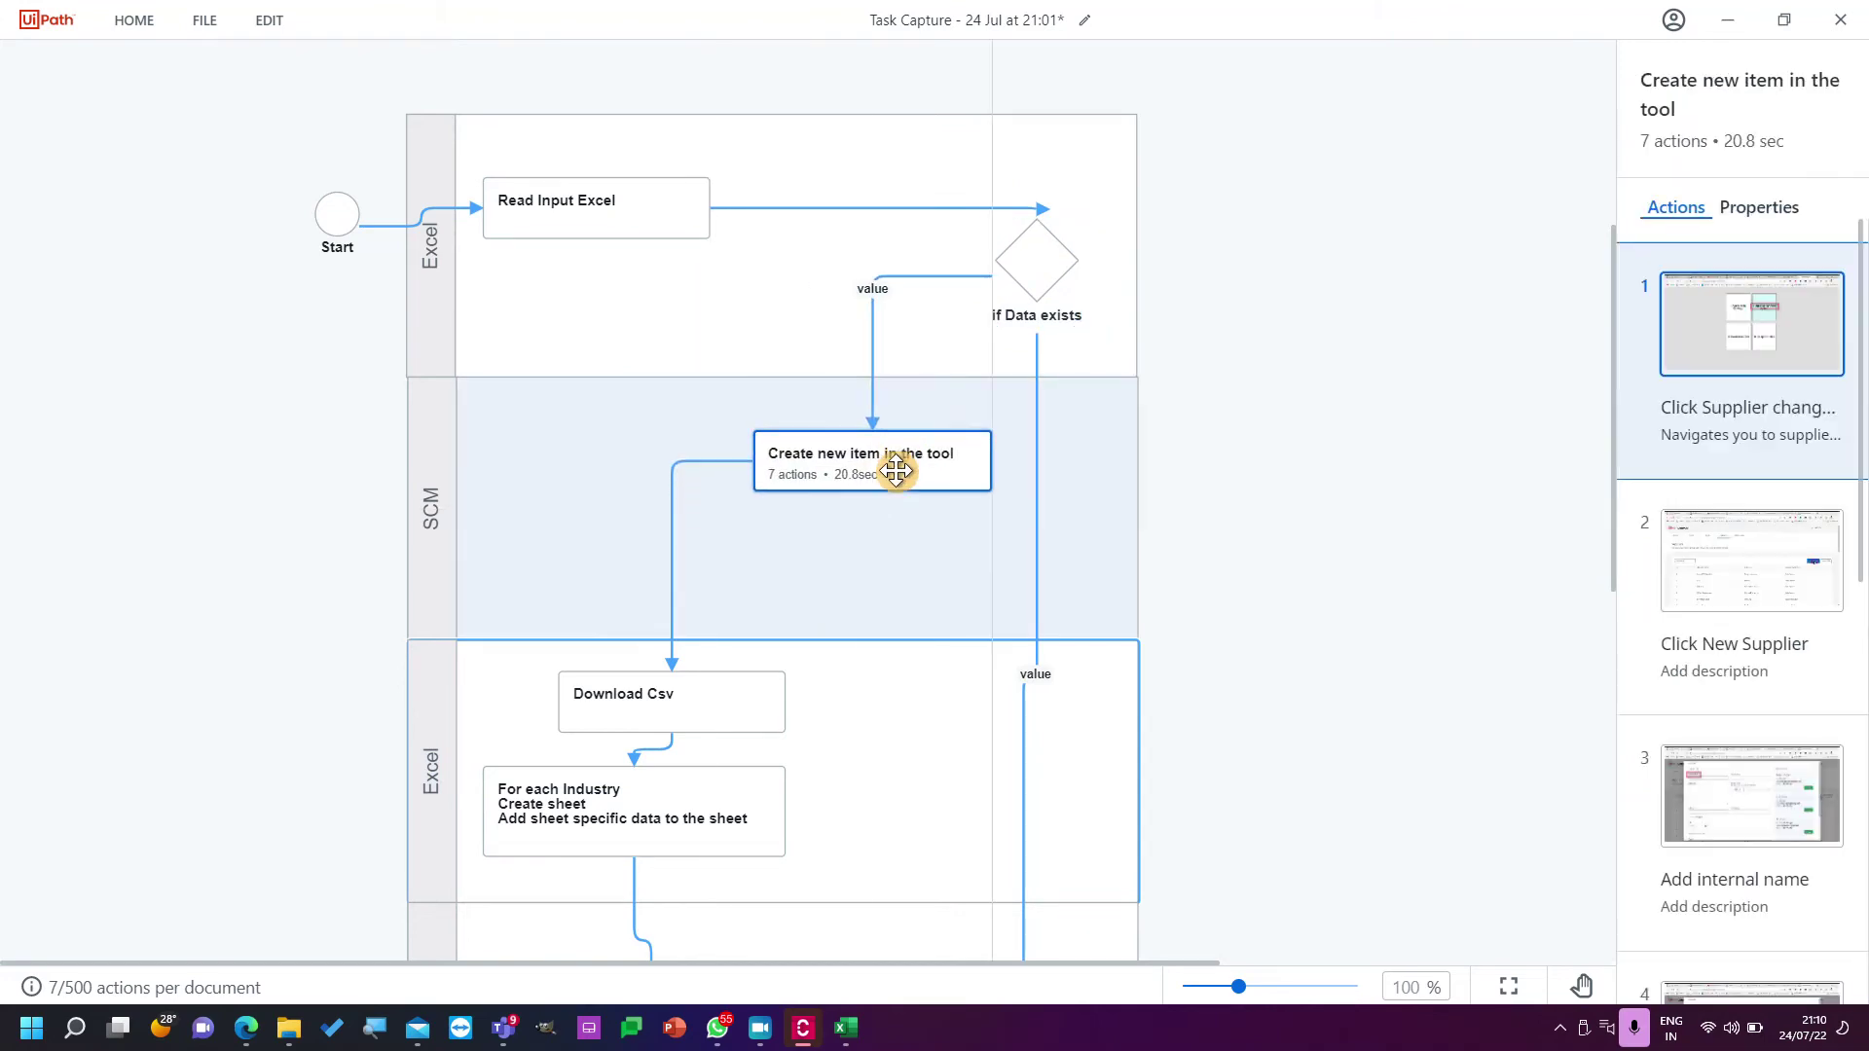
Move Download Csv into SCM below Create new item in the tool, and the For each Industry sequence into the upper Excel lane below Read Input Excel.
drag(730, 675, 907, 562)
drag(637, 790, 625, 292)
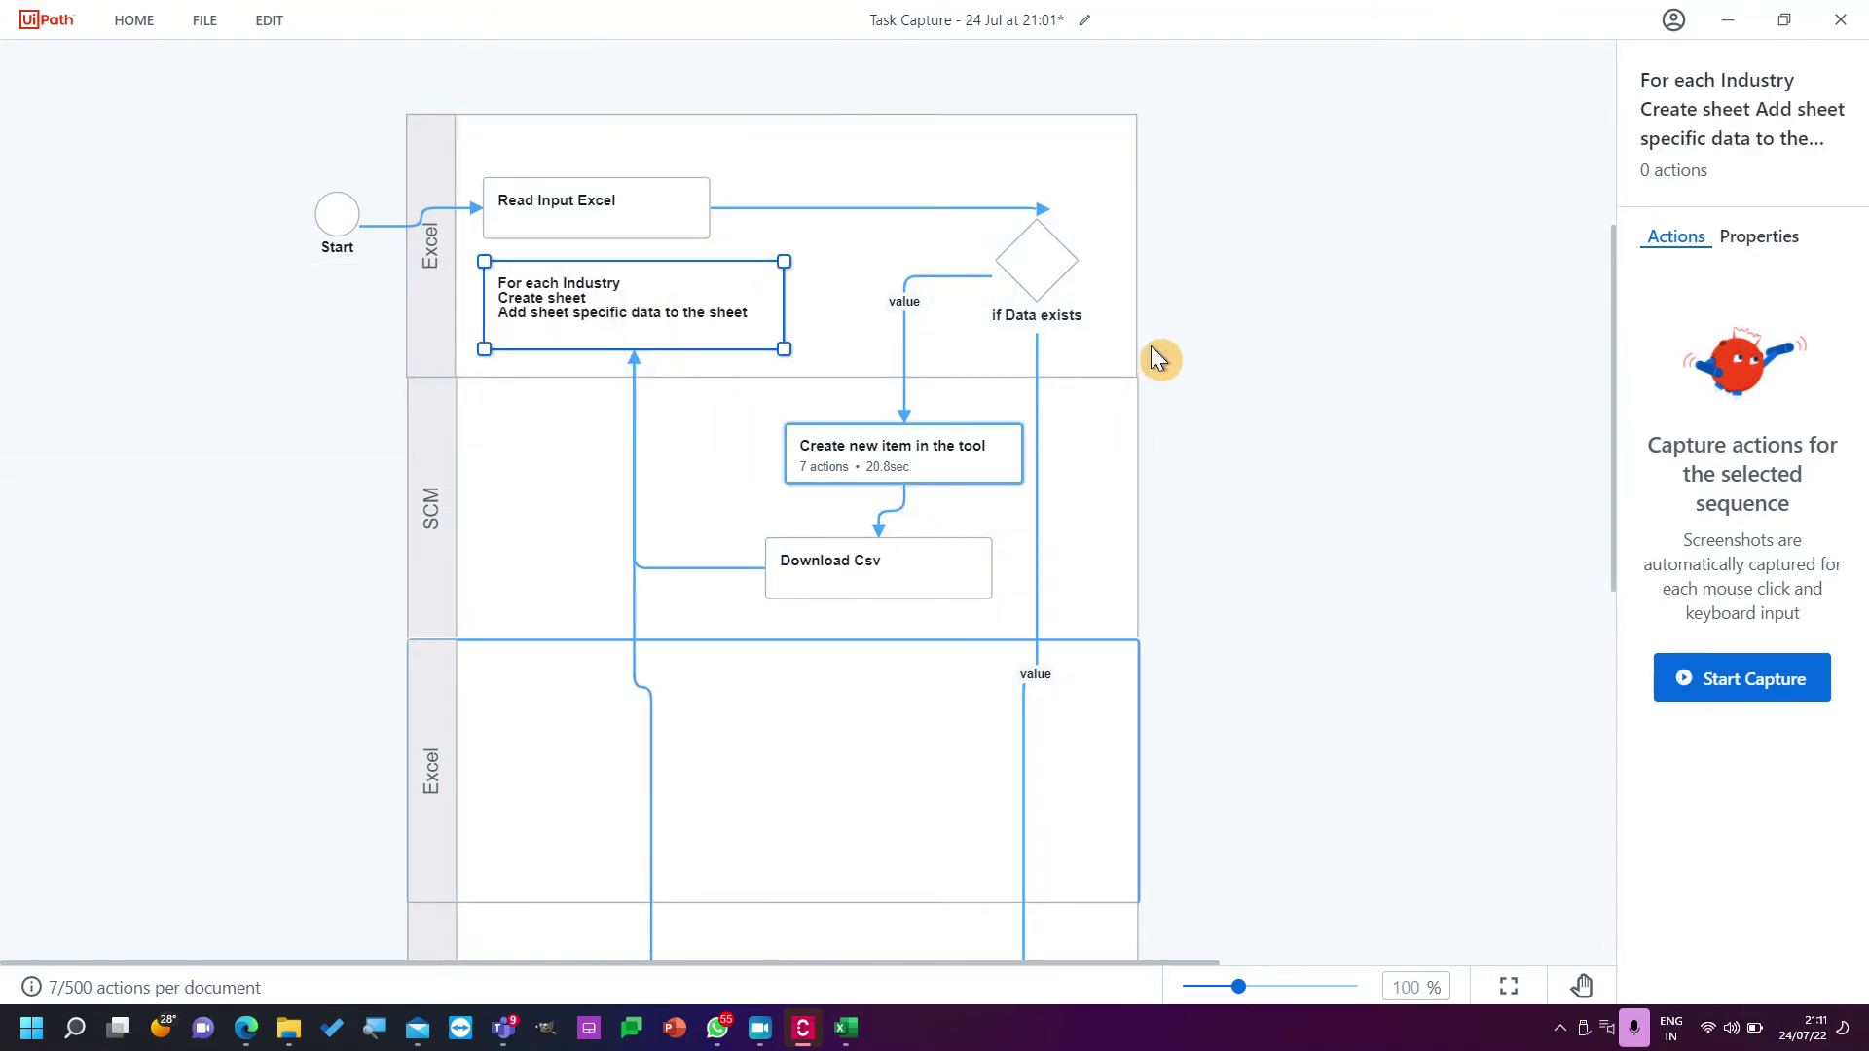
click(1119, 356)
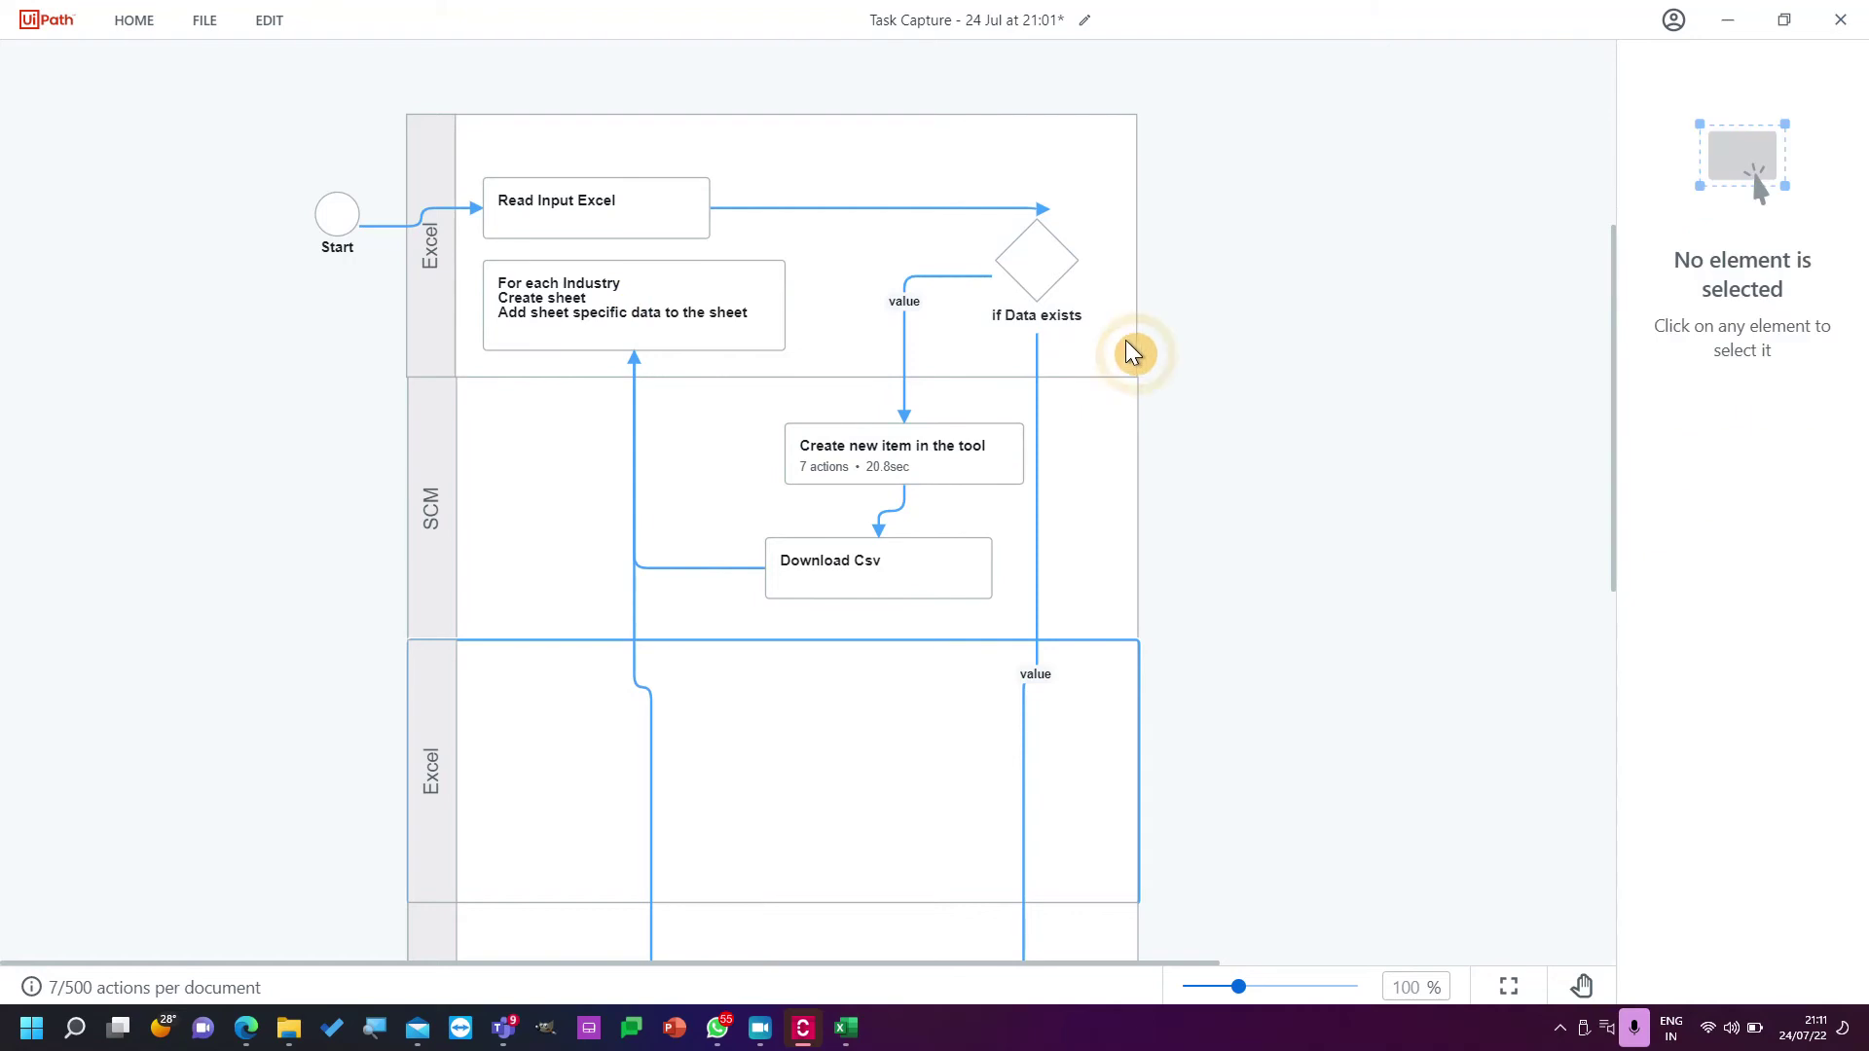
Widen the upper Excel lane to the right, reduce its height slightly, and close the SCM lane up beneath it.
click(426, 325)
drag(1135, 376, 1439, 367)
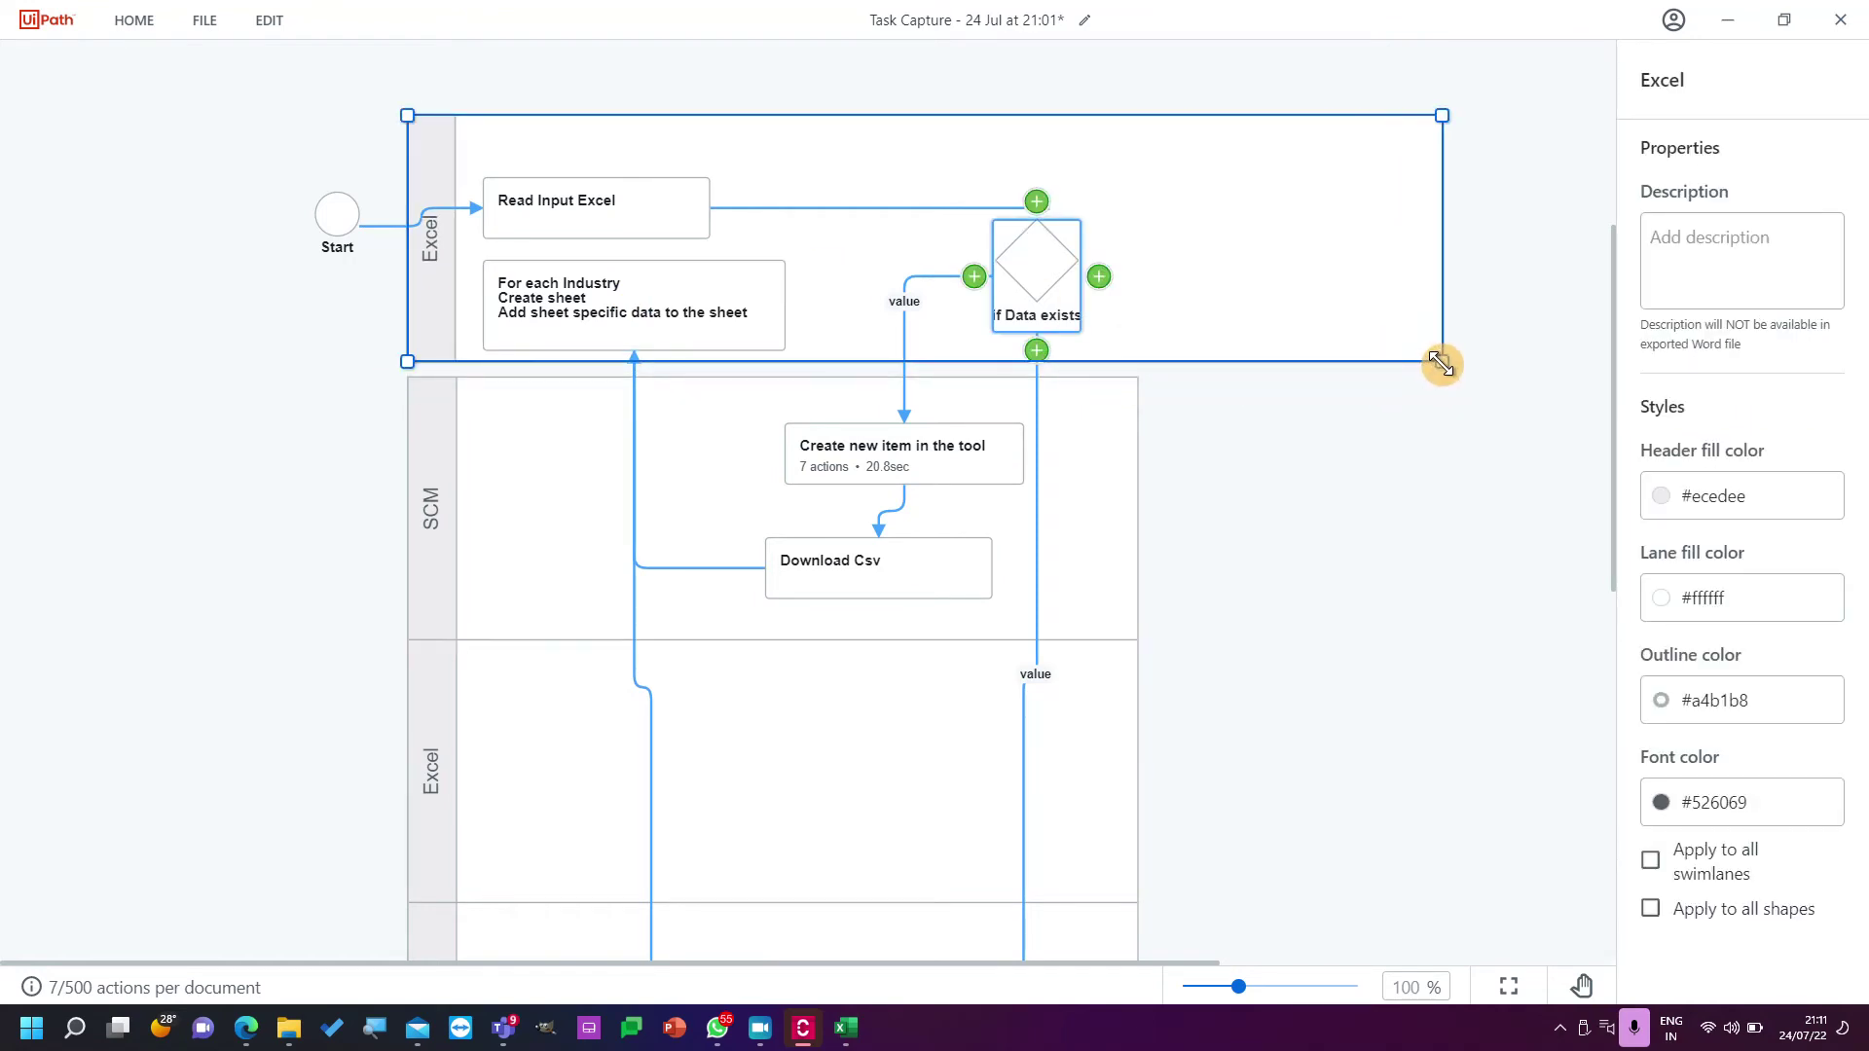
click(431, 455)
Delete the empty lower Excel lane and widen the SCM lane to match the remaining Excel lane.
click(430, 709)
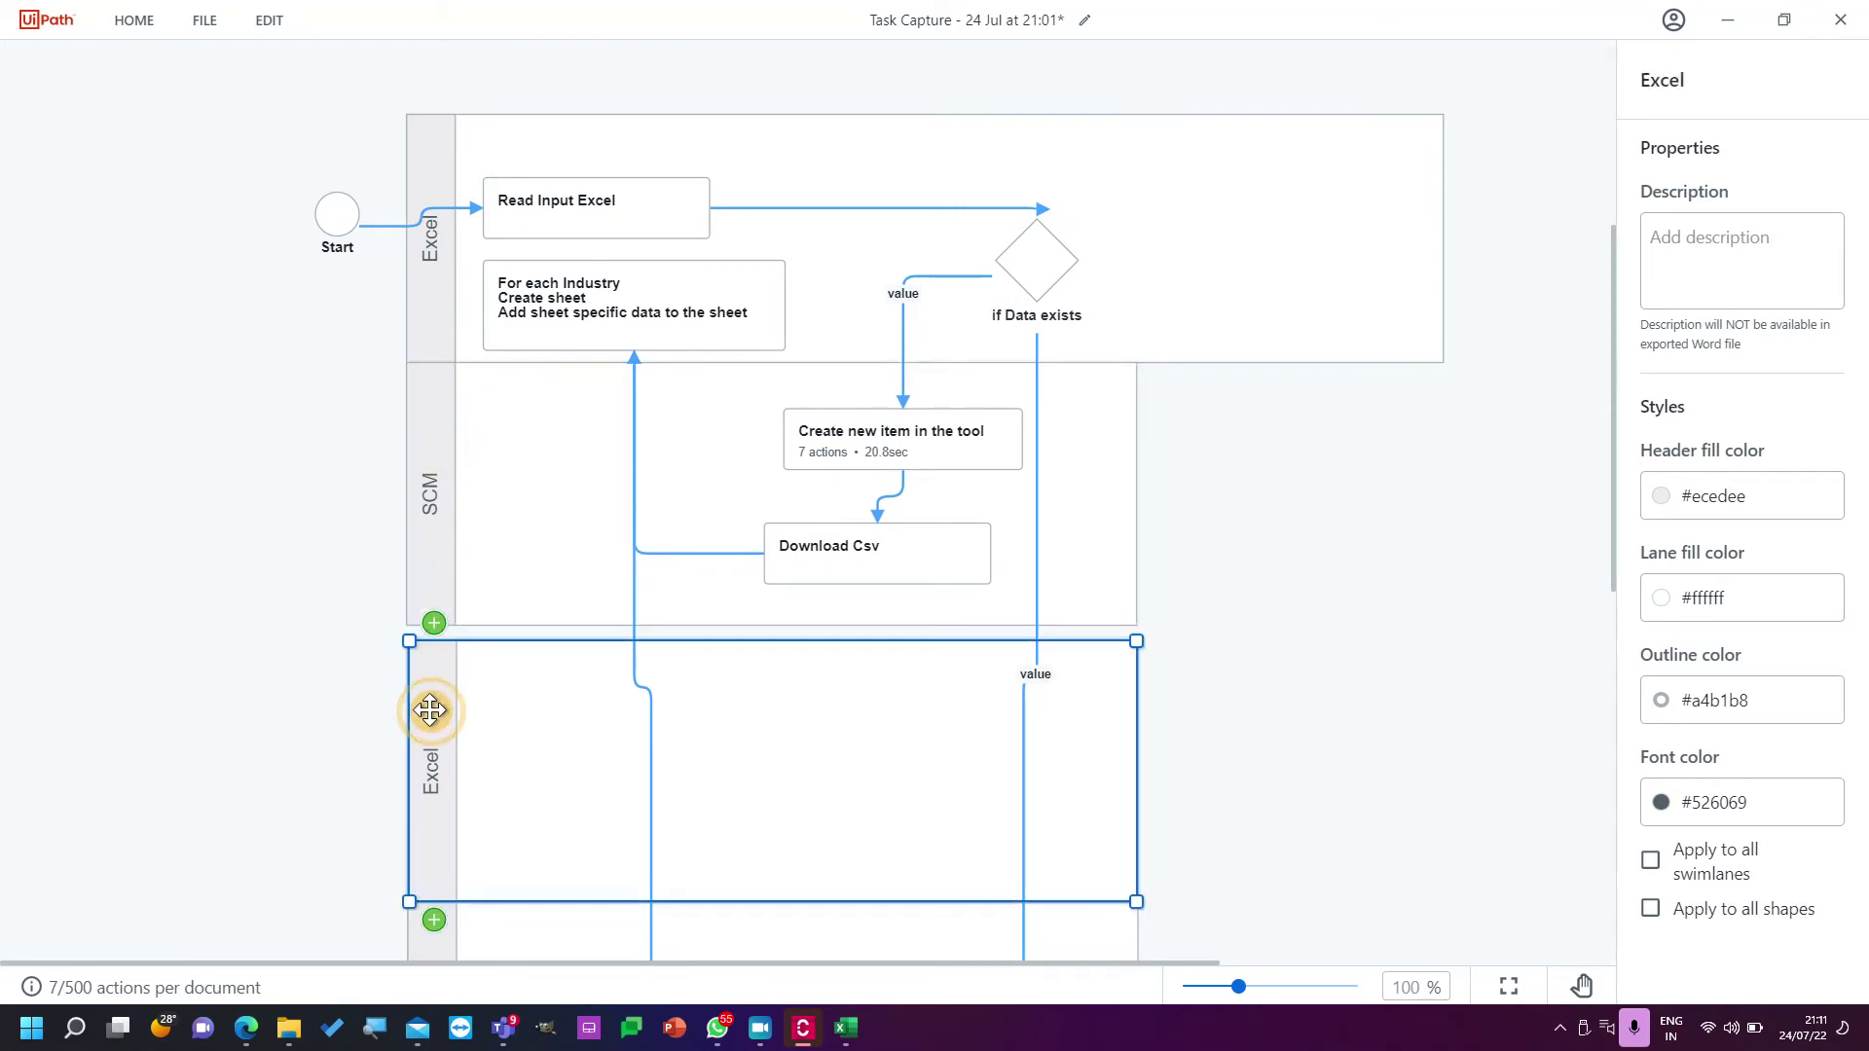
drag(430, 709, 438, 724)
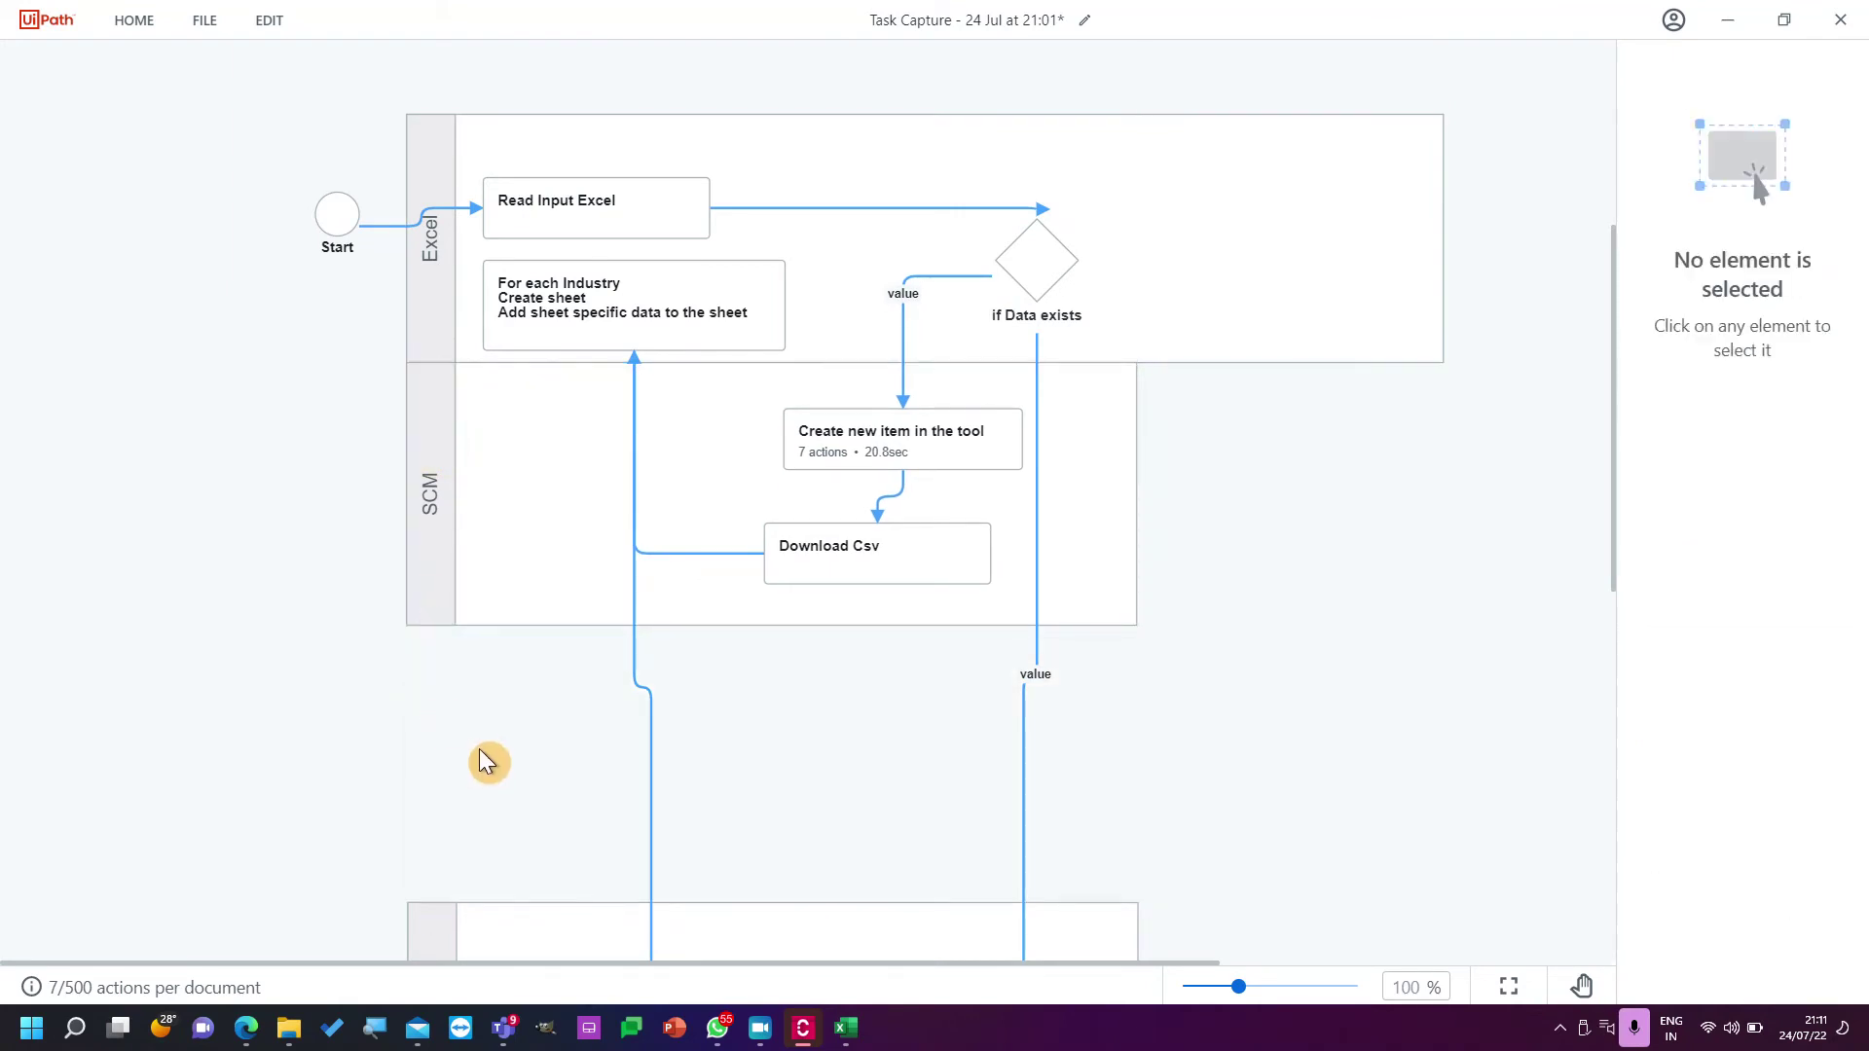
click(415, 522)
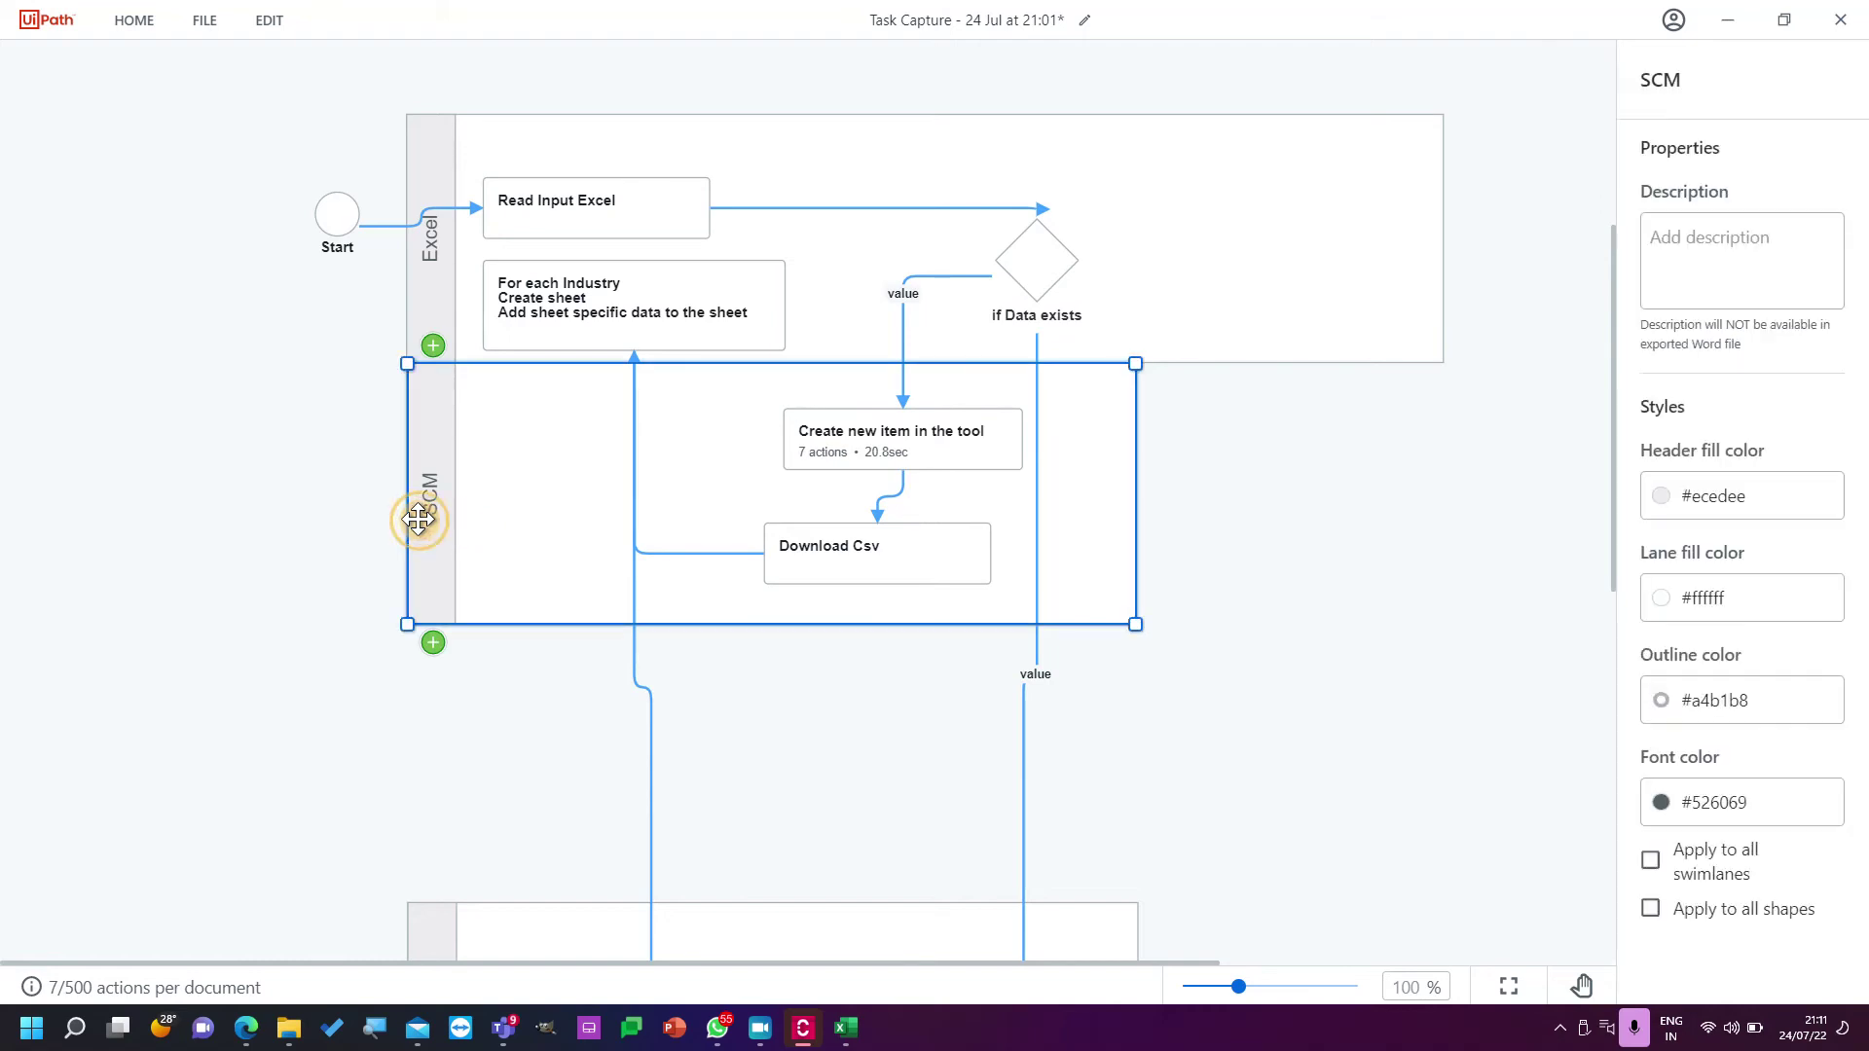
drag(1135, 630, 1442, 606)
Move the if Data exists decision further right within the widened Excel lane.
drag(1038, 278, 1276, 288)
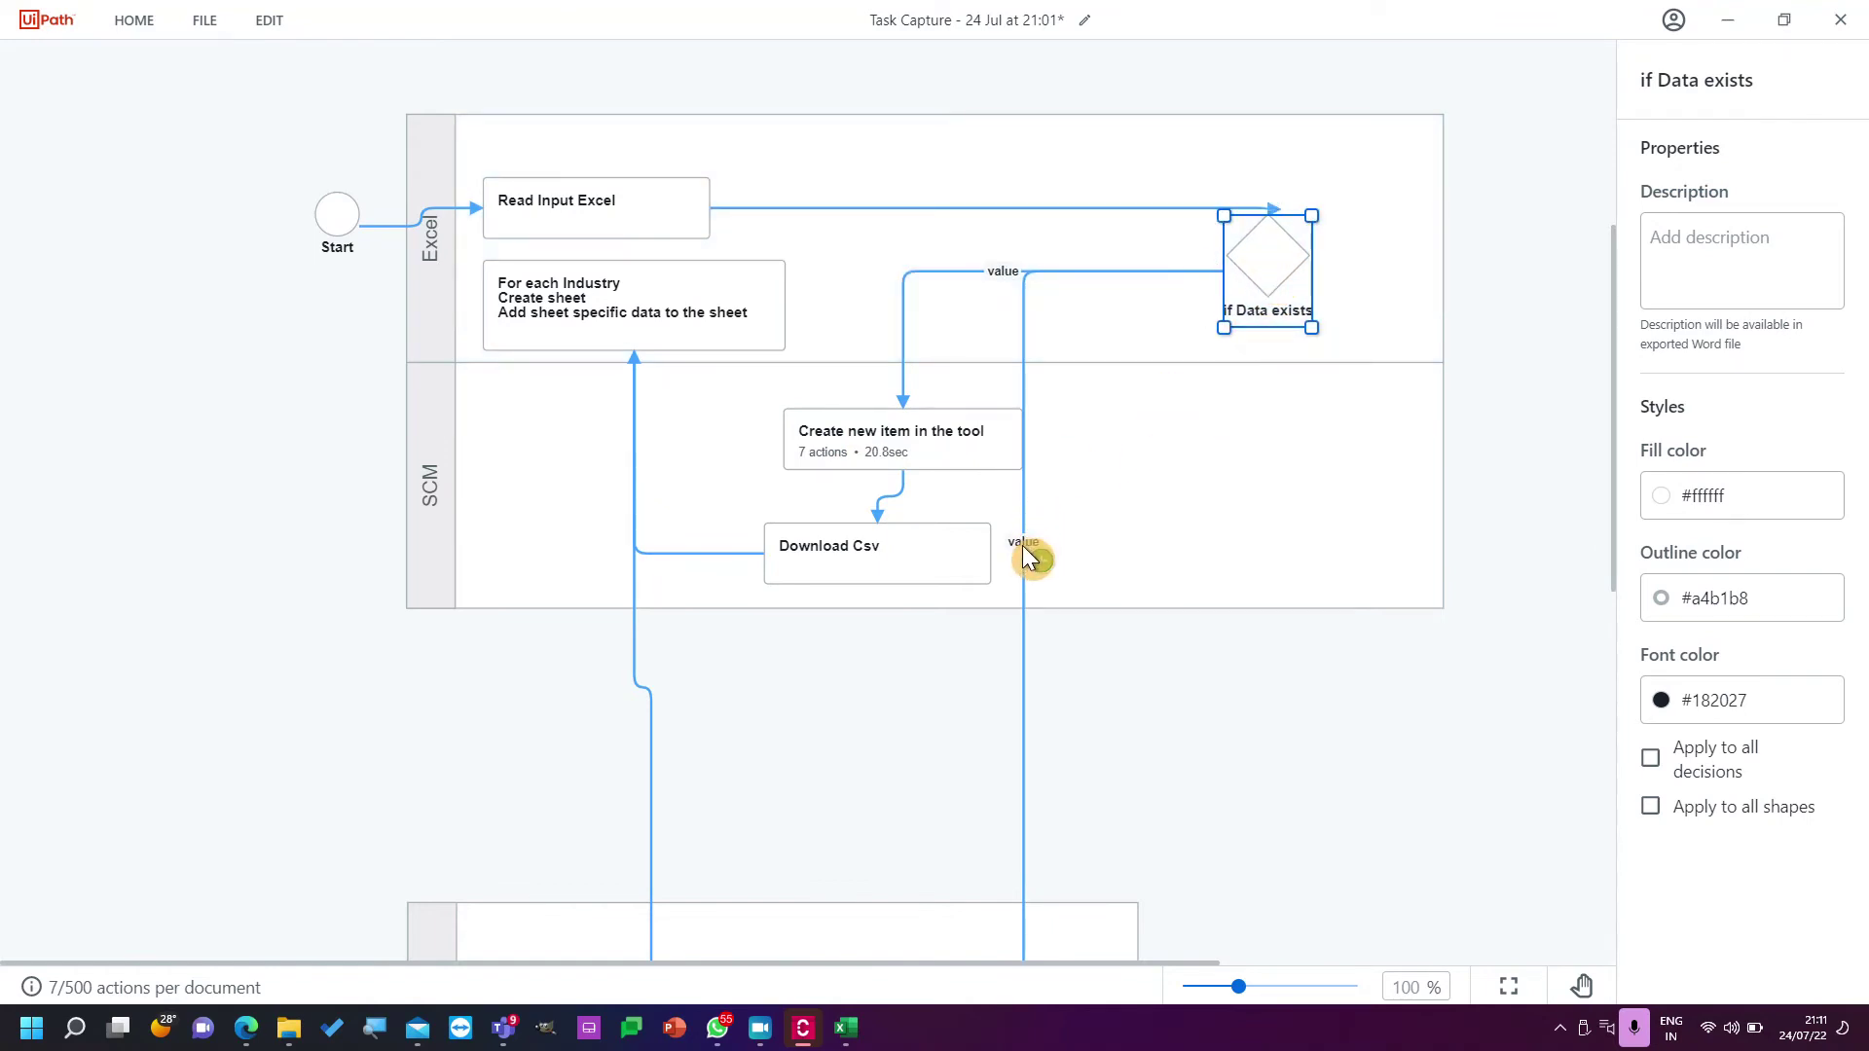
click(1023, 759)
Move the mail lane up directly beneath SCM and widen it to match the other lanes.
scroll(451, 826, down, 1)
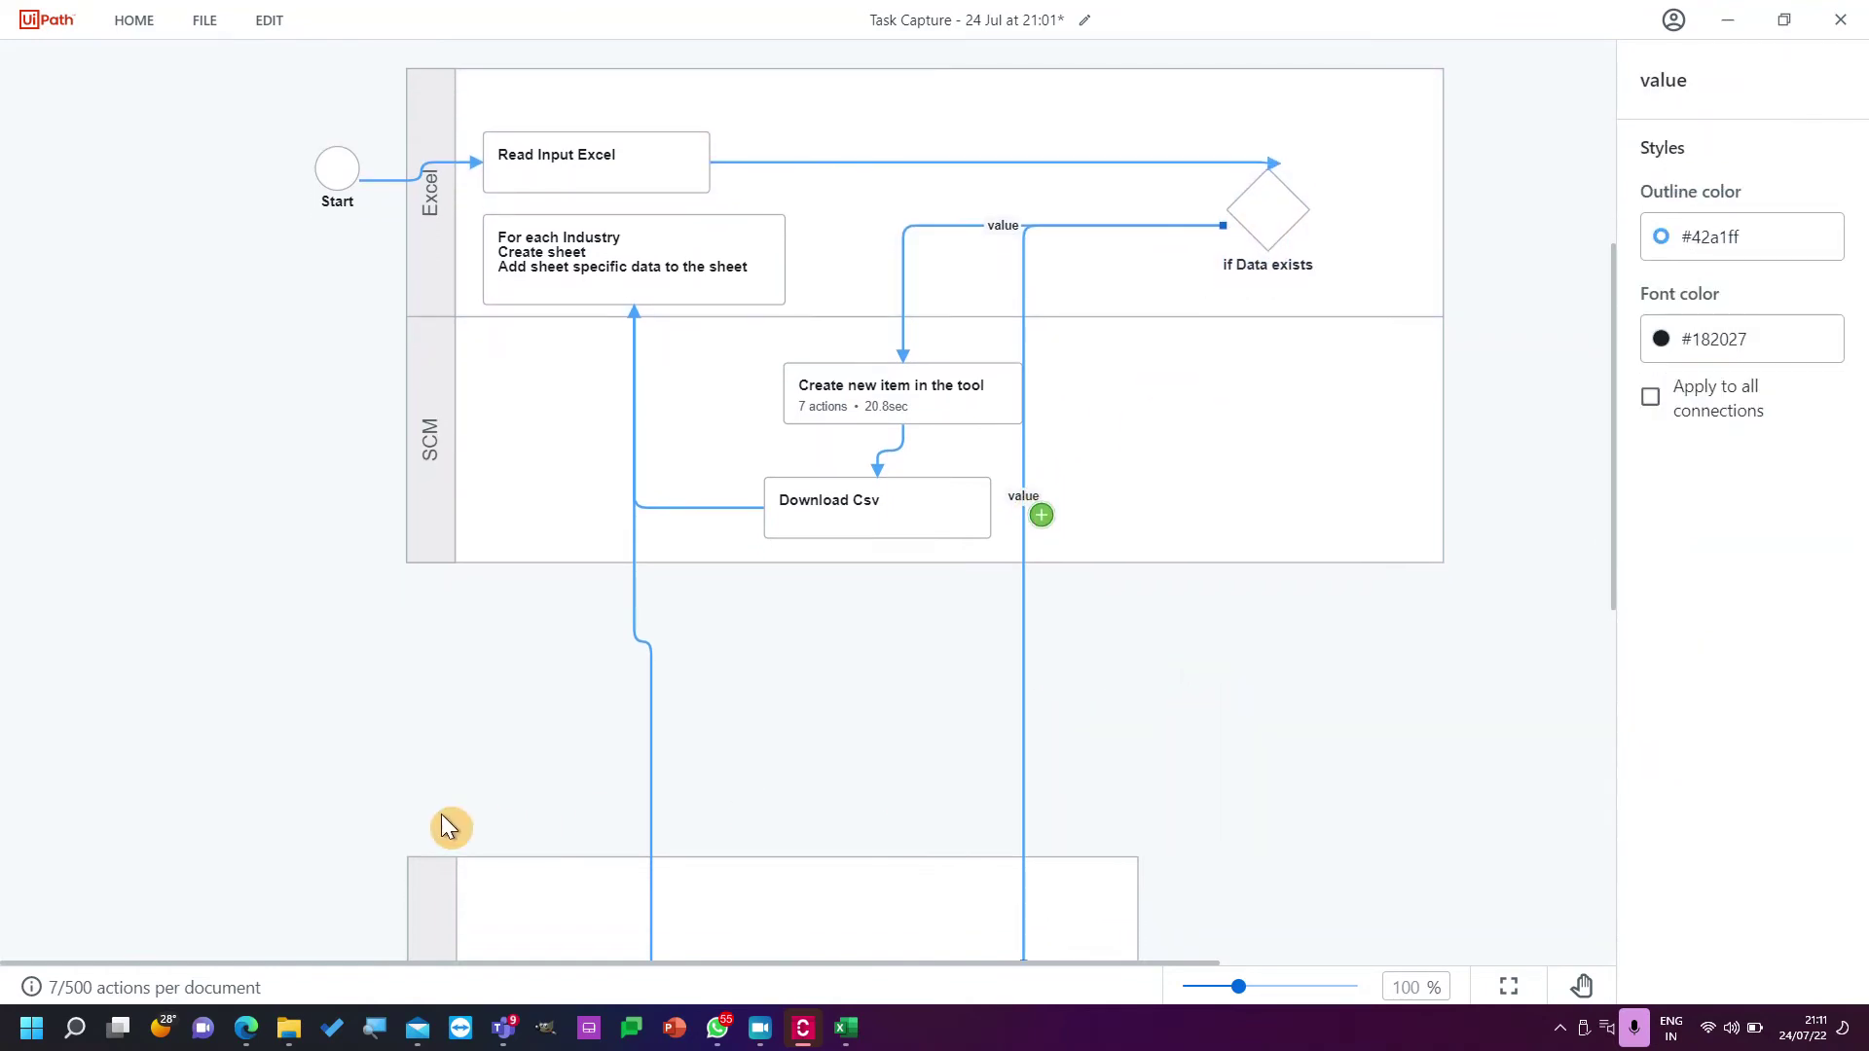
scroll(441, 817, down, 2)
click(437, 838)
drag(437, 839, 447, 551)
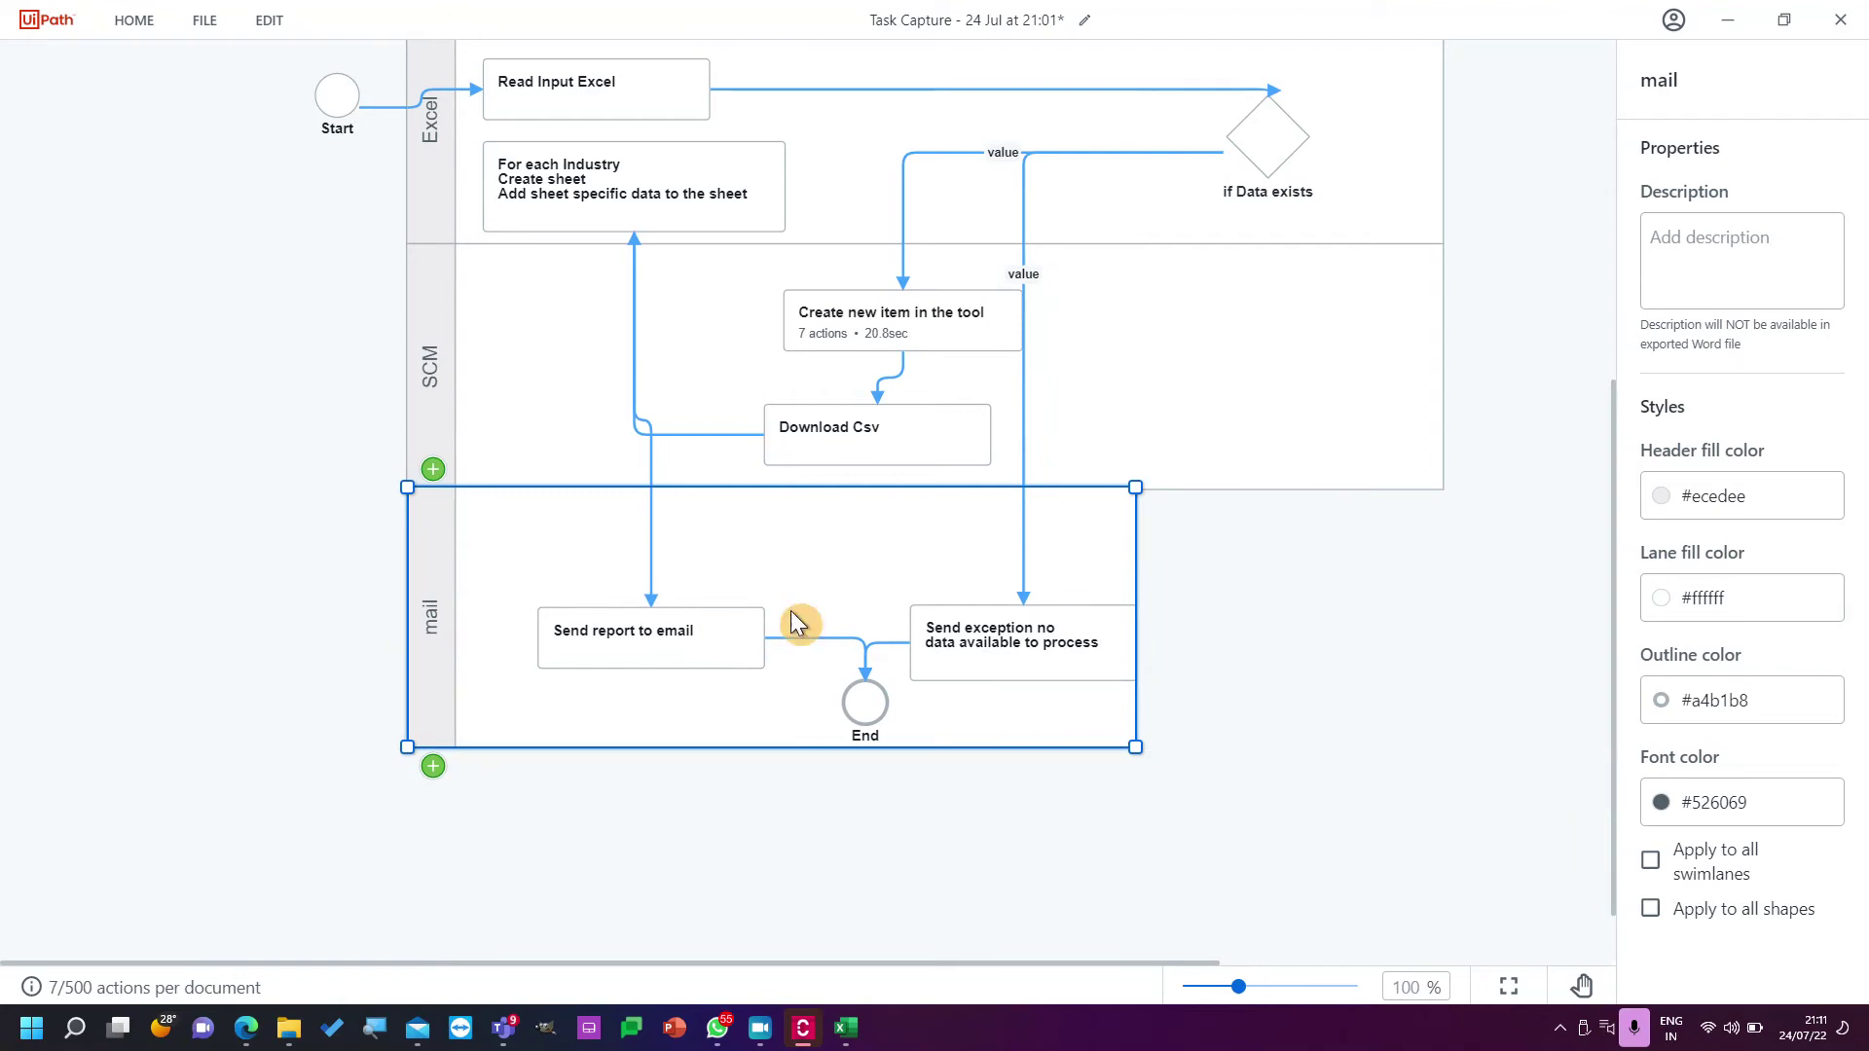
drag(1135, 748, 1440, 707)
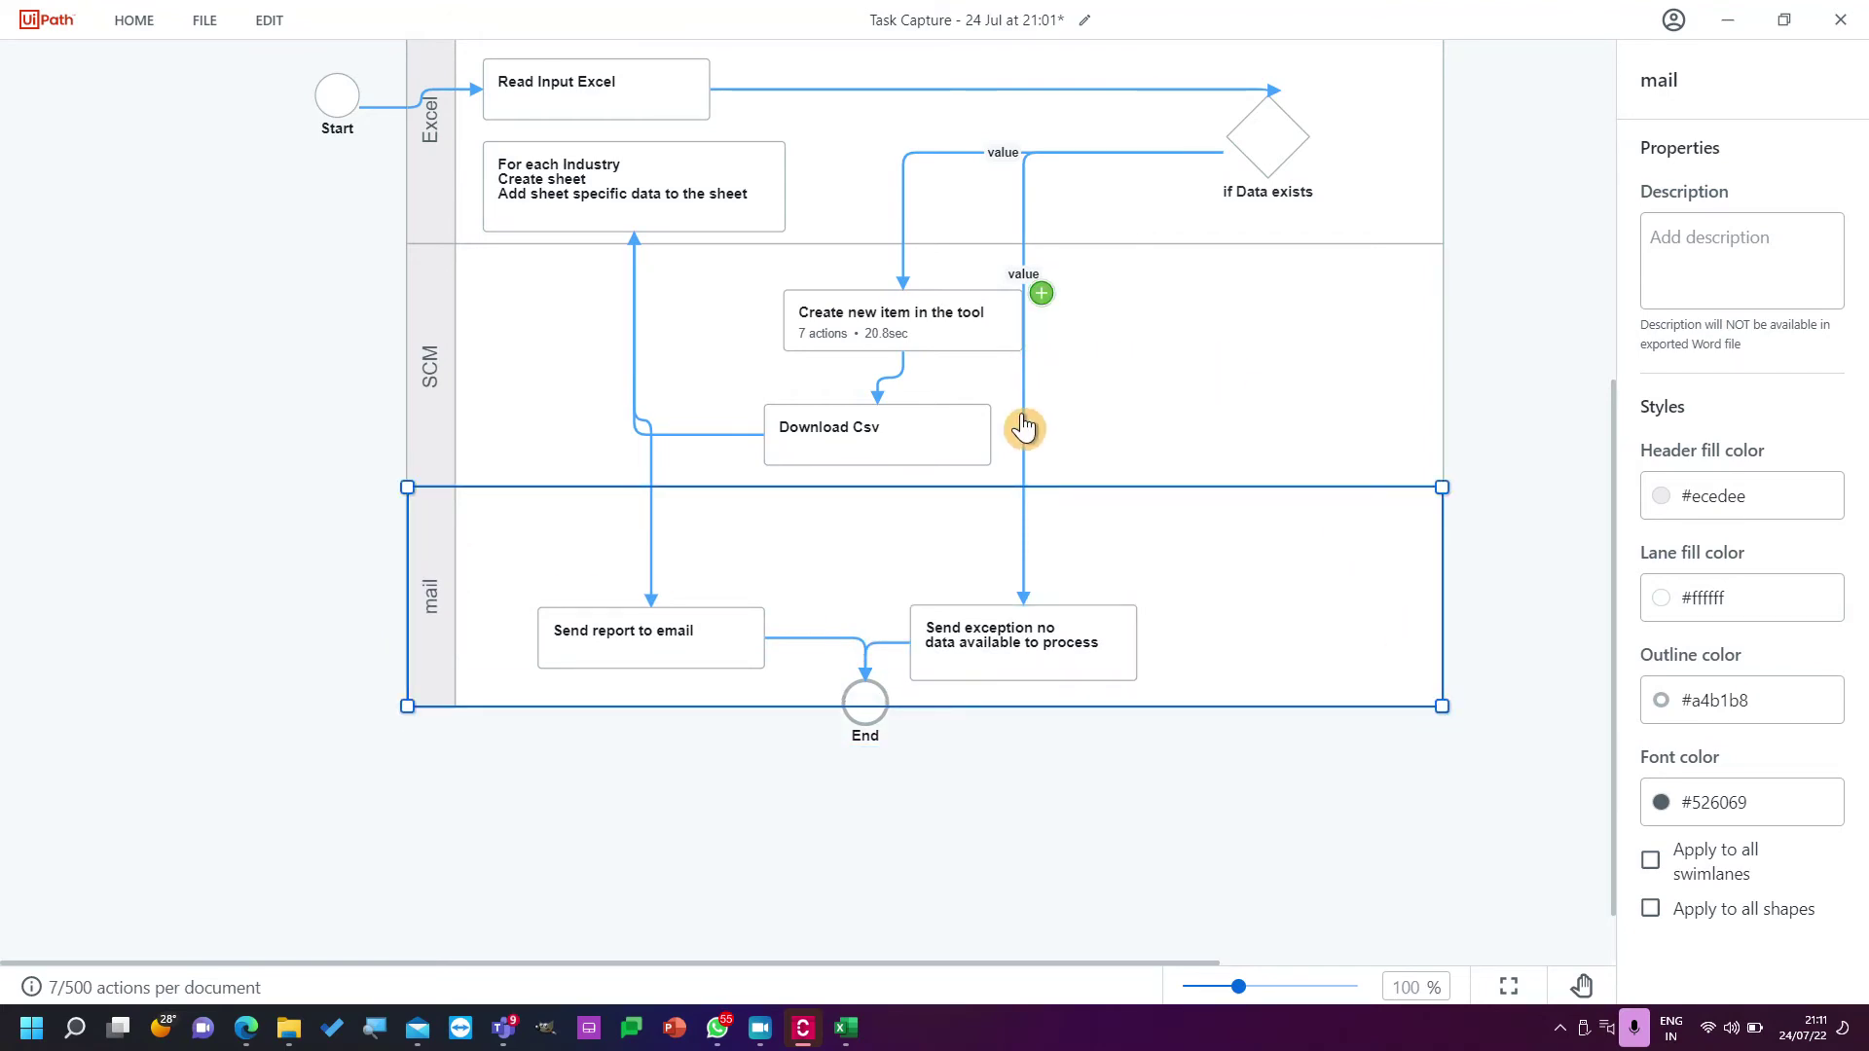
Move the exception sequence beneath if Data exists, and place Create new item in the tool below and to the right of Download Csv in SCM.
drag(1074, 601, 1289, 555)
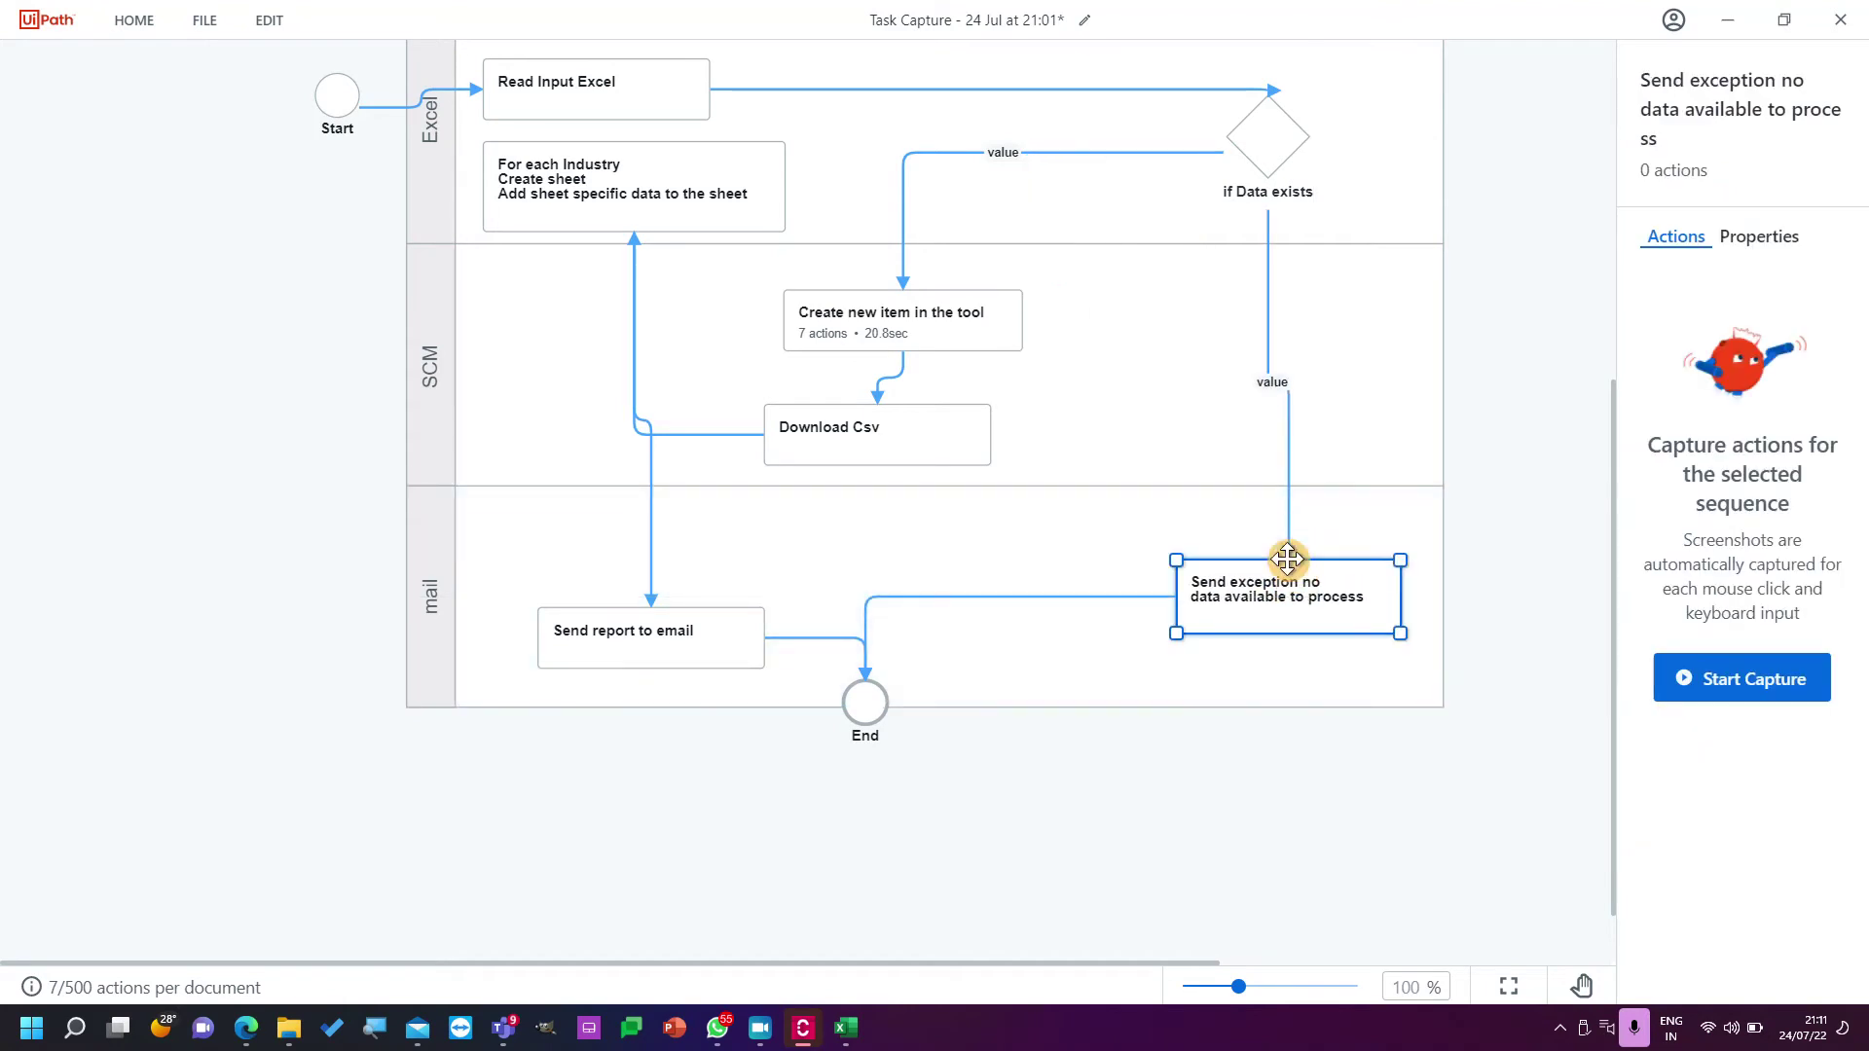
drag(873, 317, 1074, 316)
drag(871, 430, 858, 333)
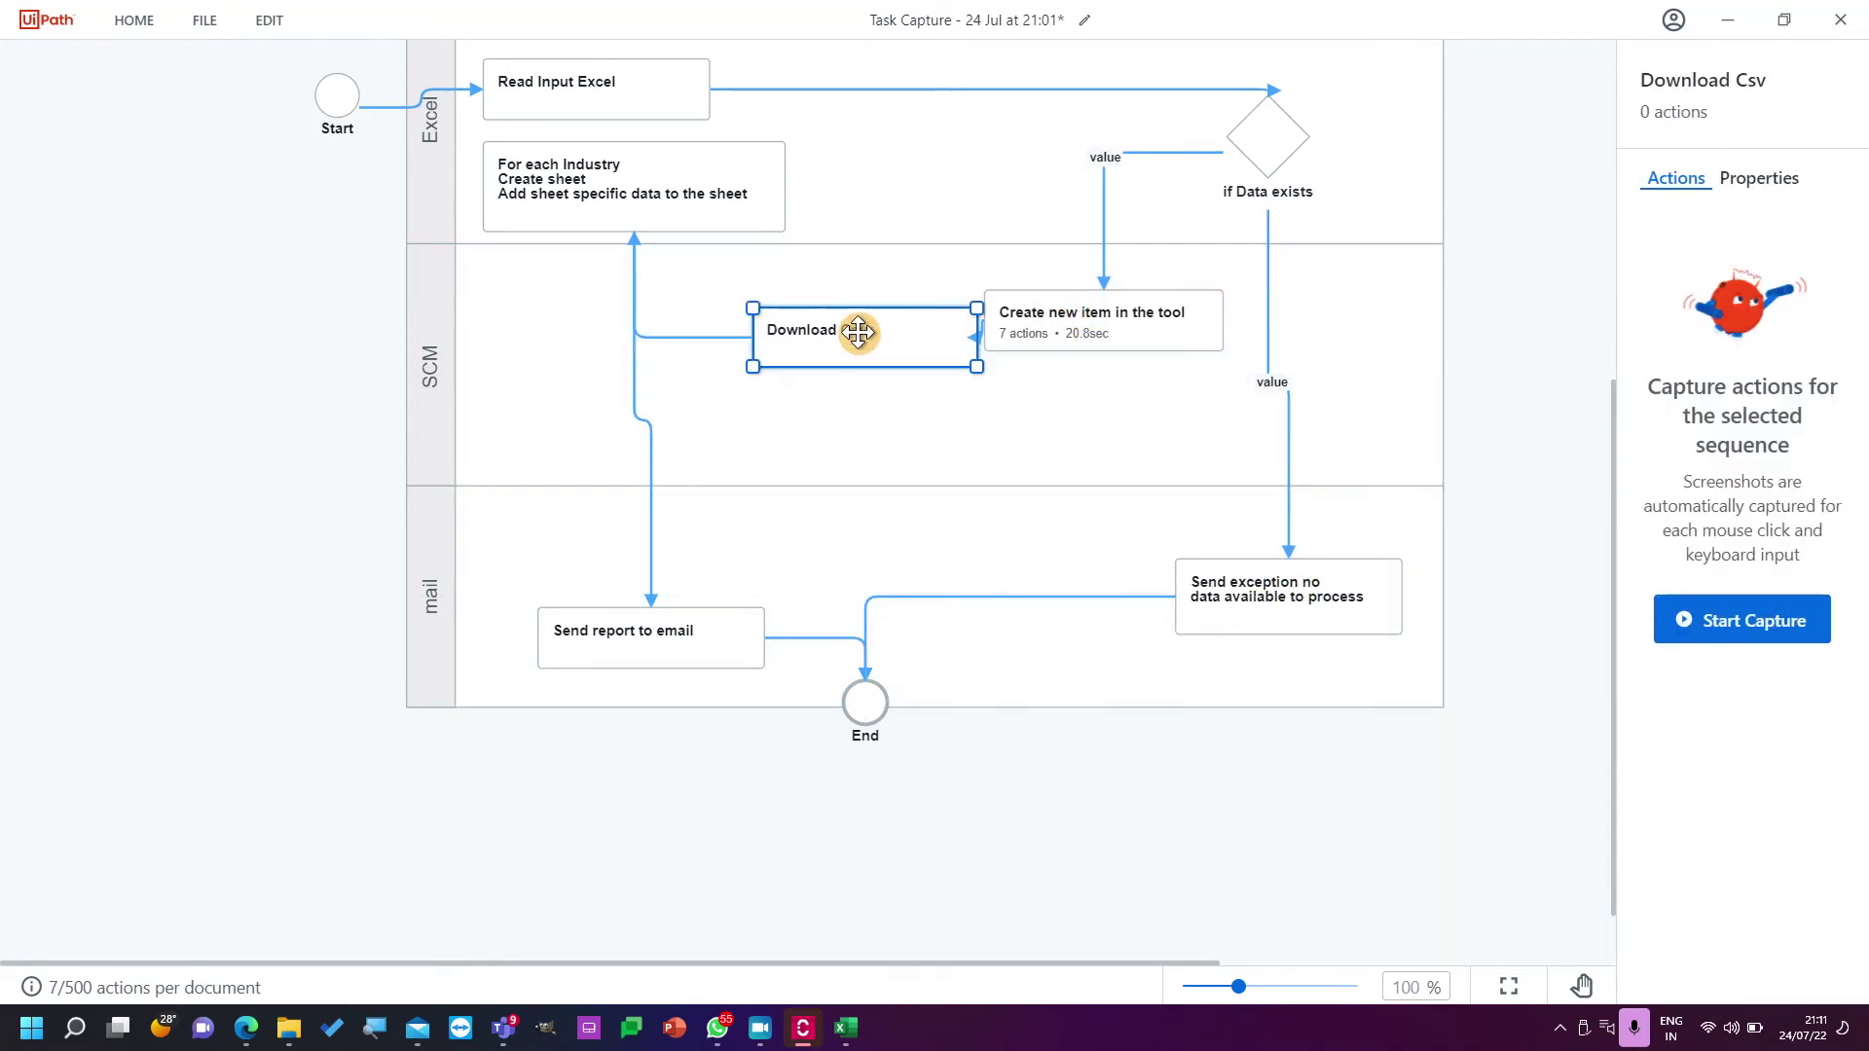
drag(1136, 331, 1156, 434)
drag(911, 342, 973, 322)
Move the For each Industry sequence rightward in the Excel lane so it sits above Download Csv.
mouse_move(665, 187)
mouse_down()
mouse_move(783, 183)
mouse_move(657, 194)
mouse_up()
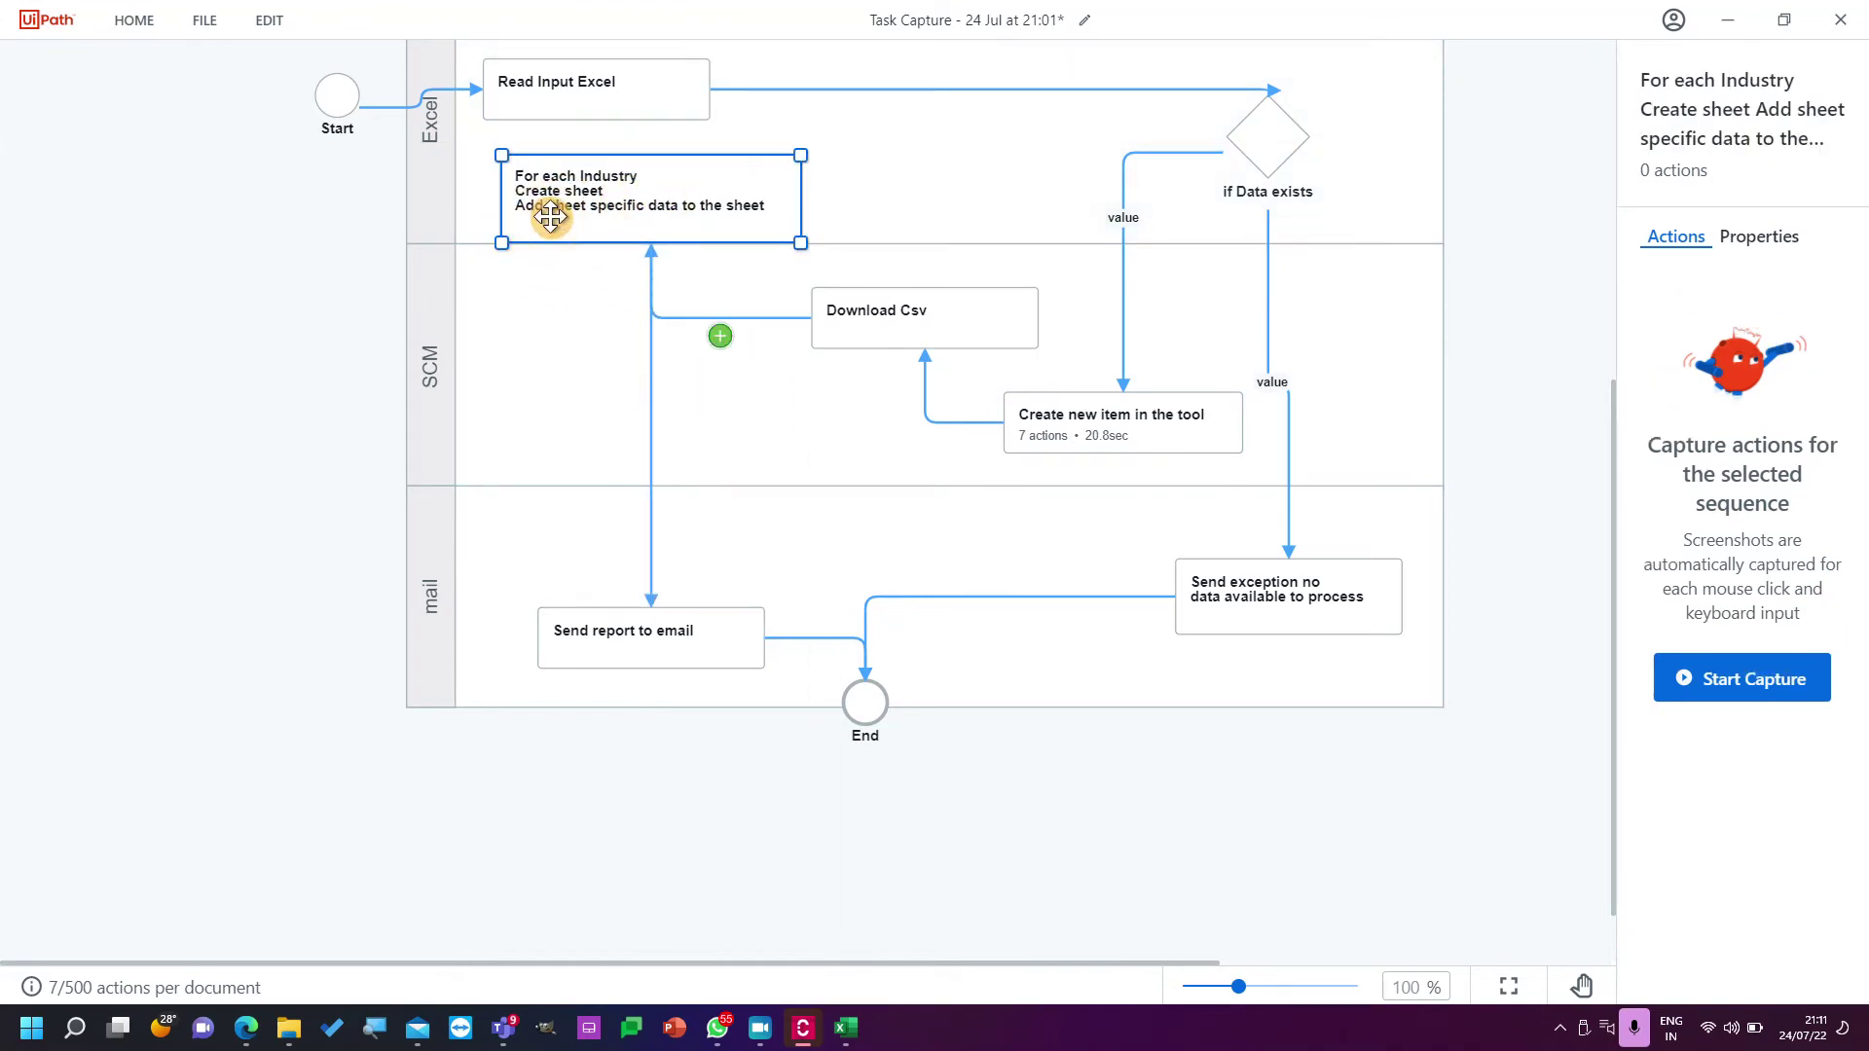
mouse_move(590, 199)
mouse_down()
mouse_move(611, 176)
mouse_move(623, 200)
mouse_up()
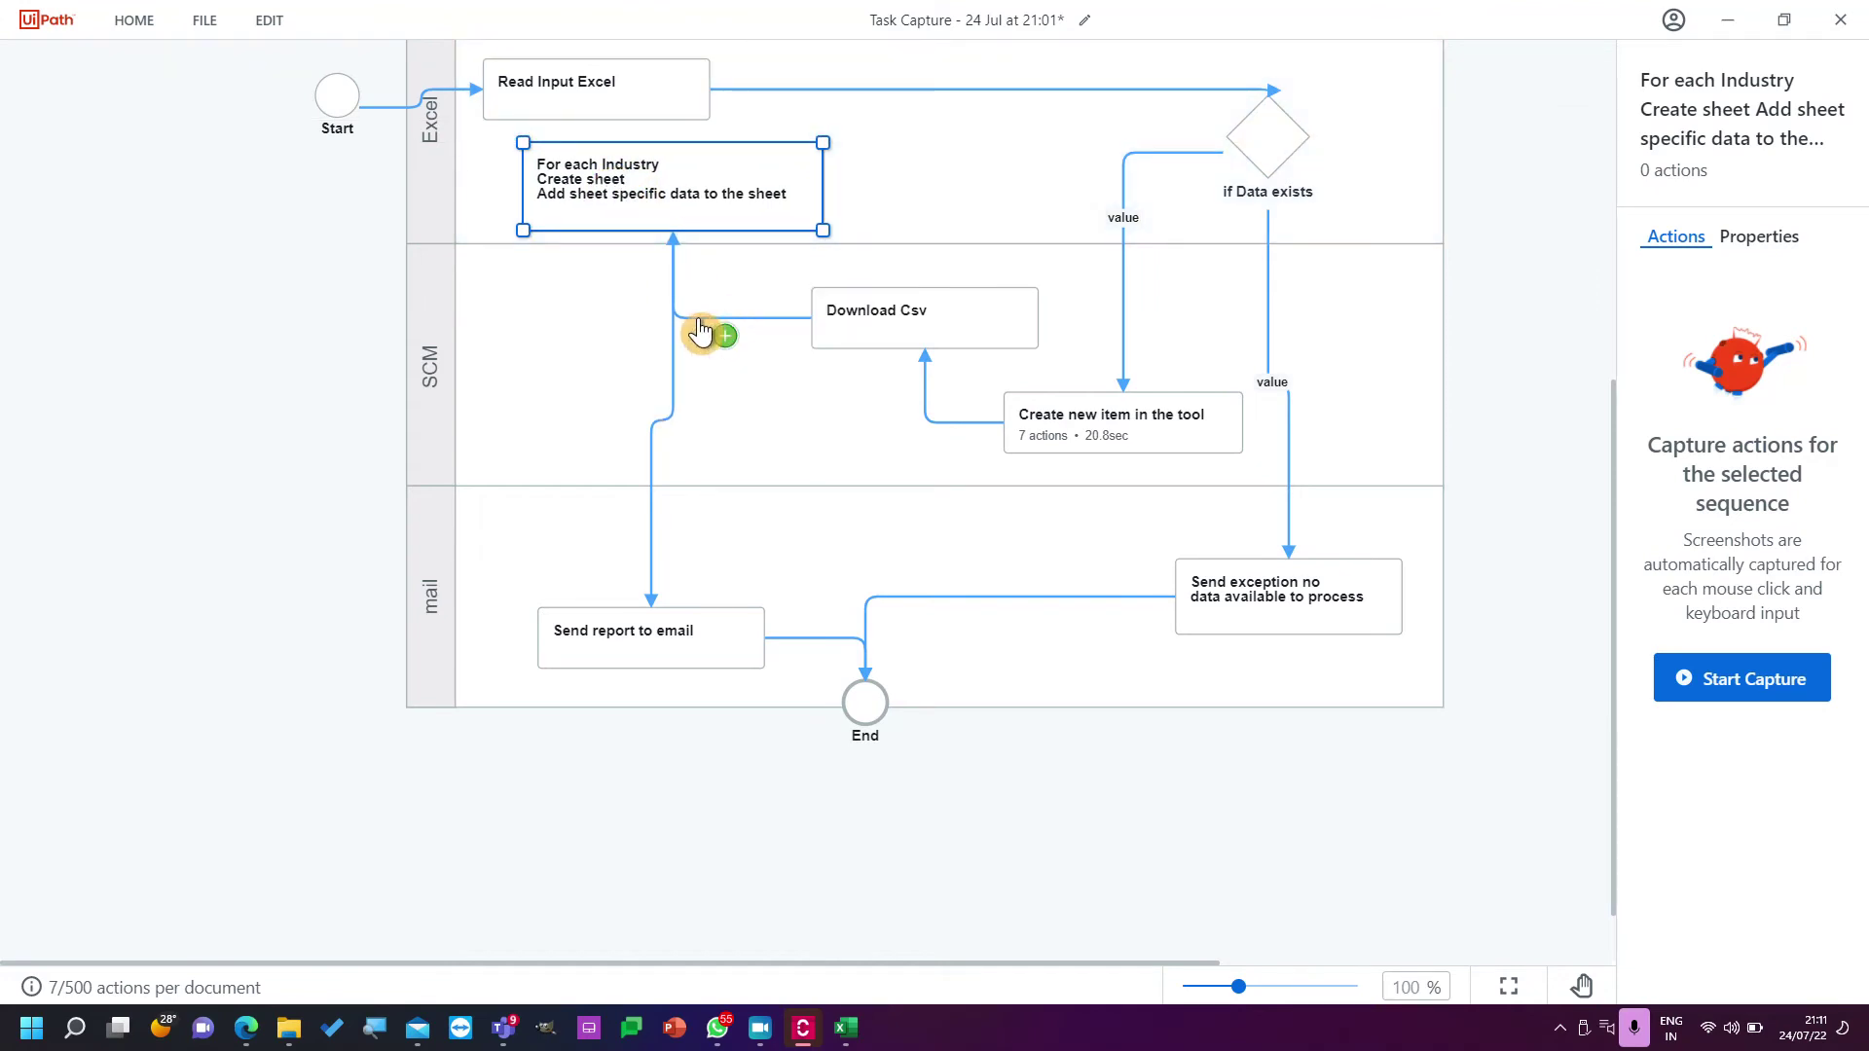
click(717, 317)
mouse_move(676, 256)
mouse_down()
mouse_move(847, 217)
mouse_move(822, 181)
mouse_up()
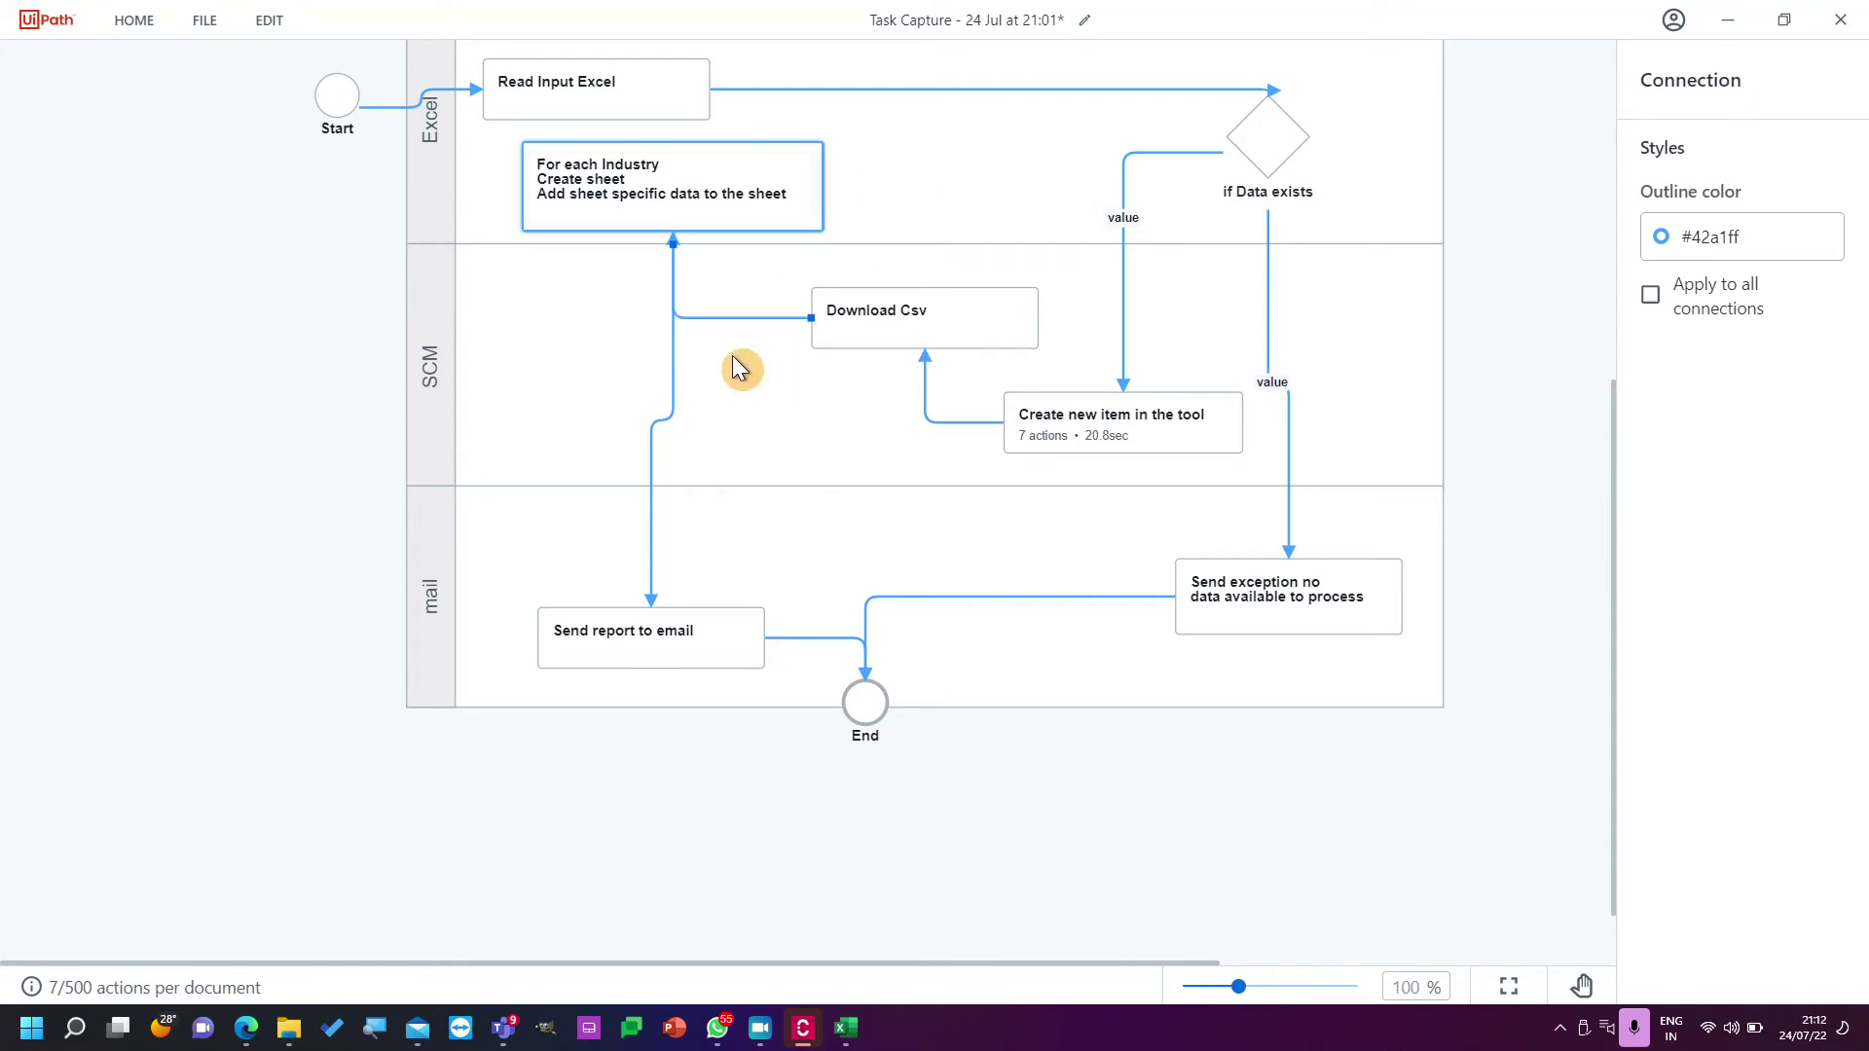
mouse_move(686, 397)
mouse_down()
mouse_move(668, 388)
mouse_move(659, 238)
mouse_move(918, 201)
mouse_move(869, 210)
mouse_up()
click(751, 411)
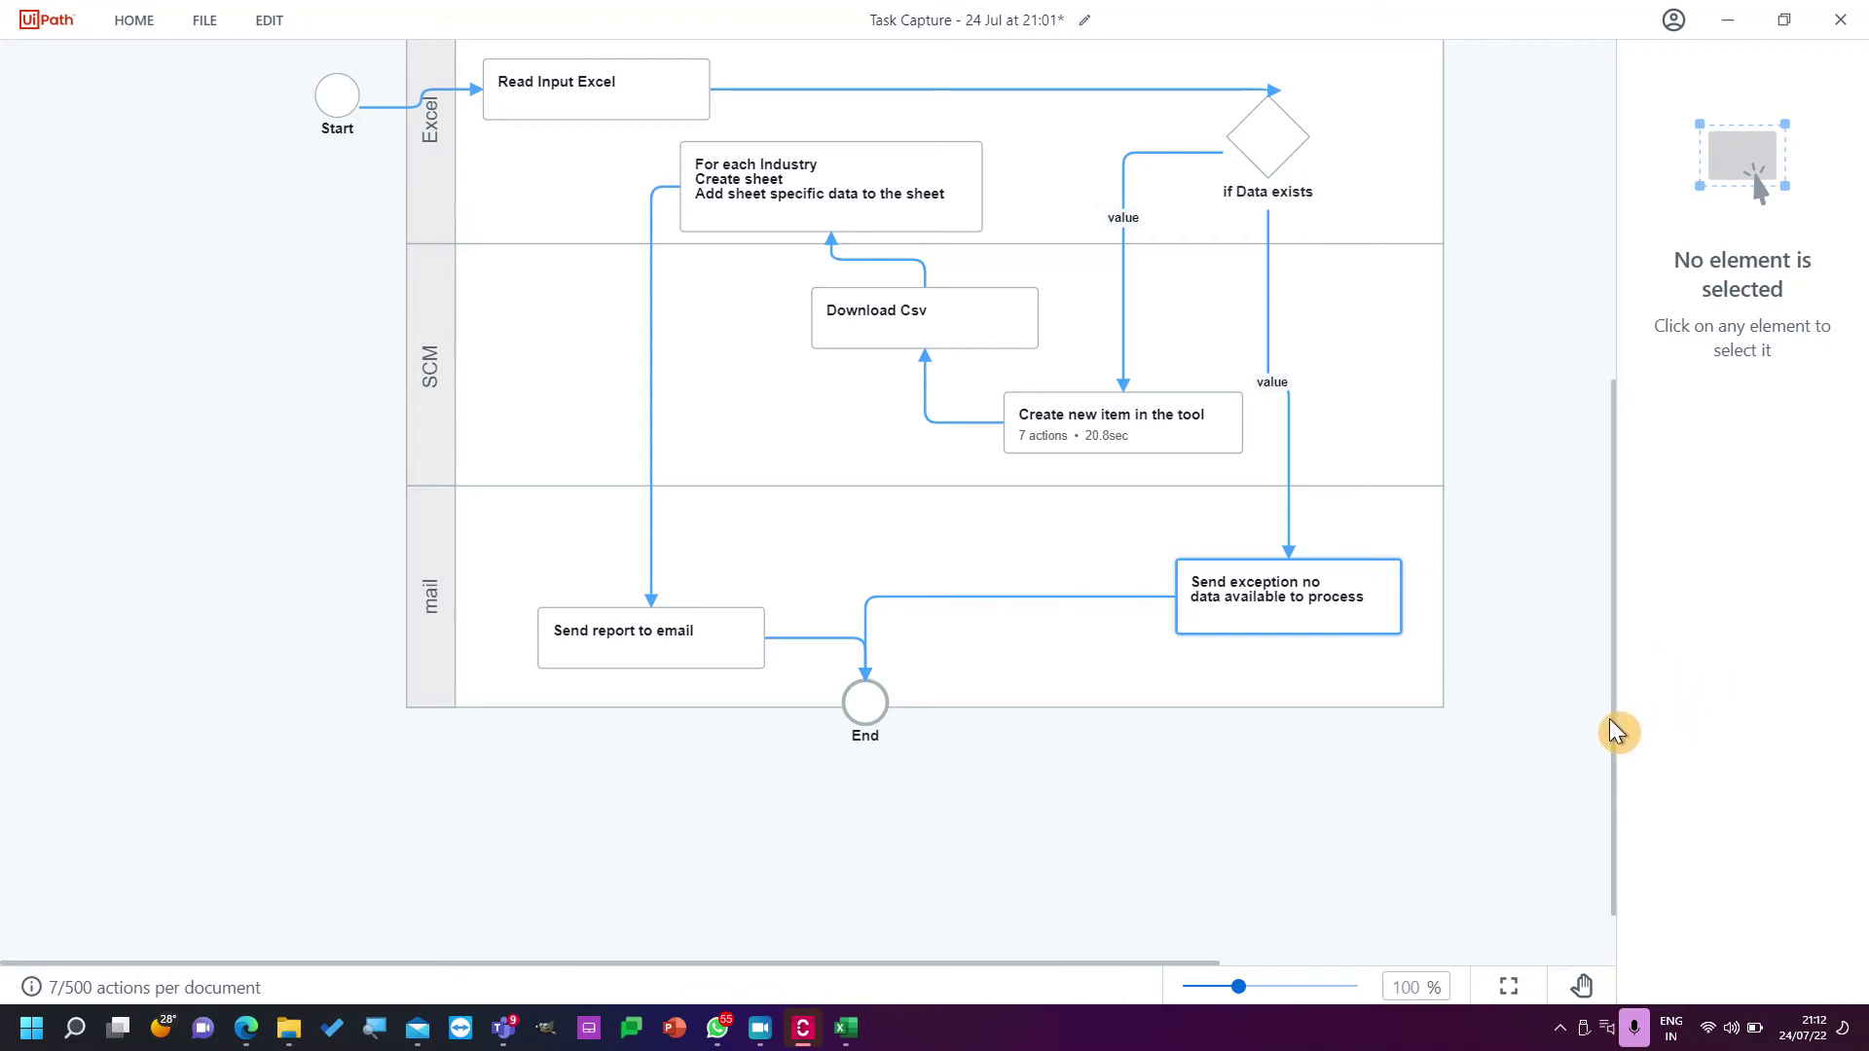
Nudge Create new item in the tool slightly left within the SCM lane.
drag(1616, 735, 1614, 680)
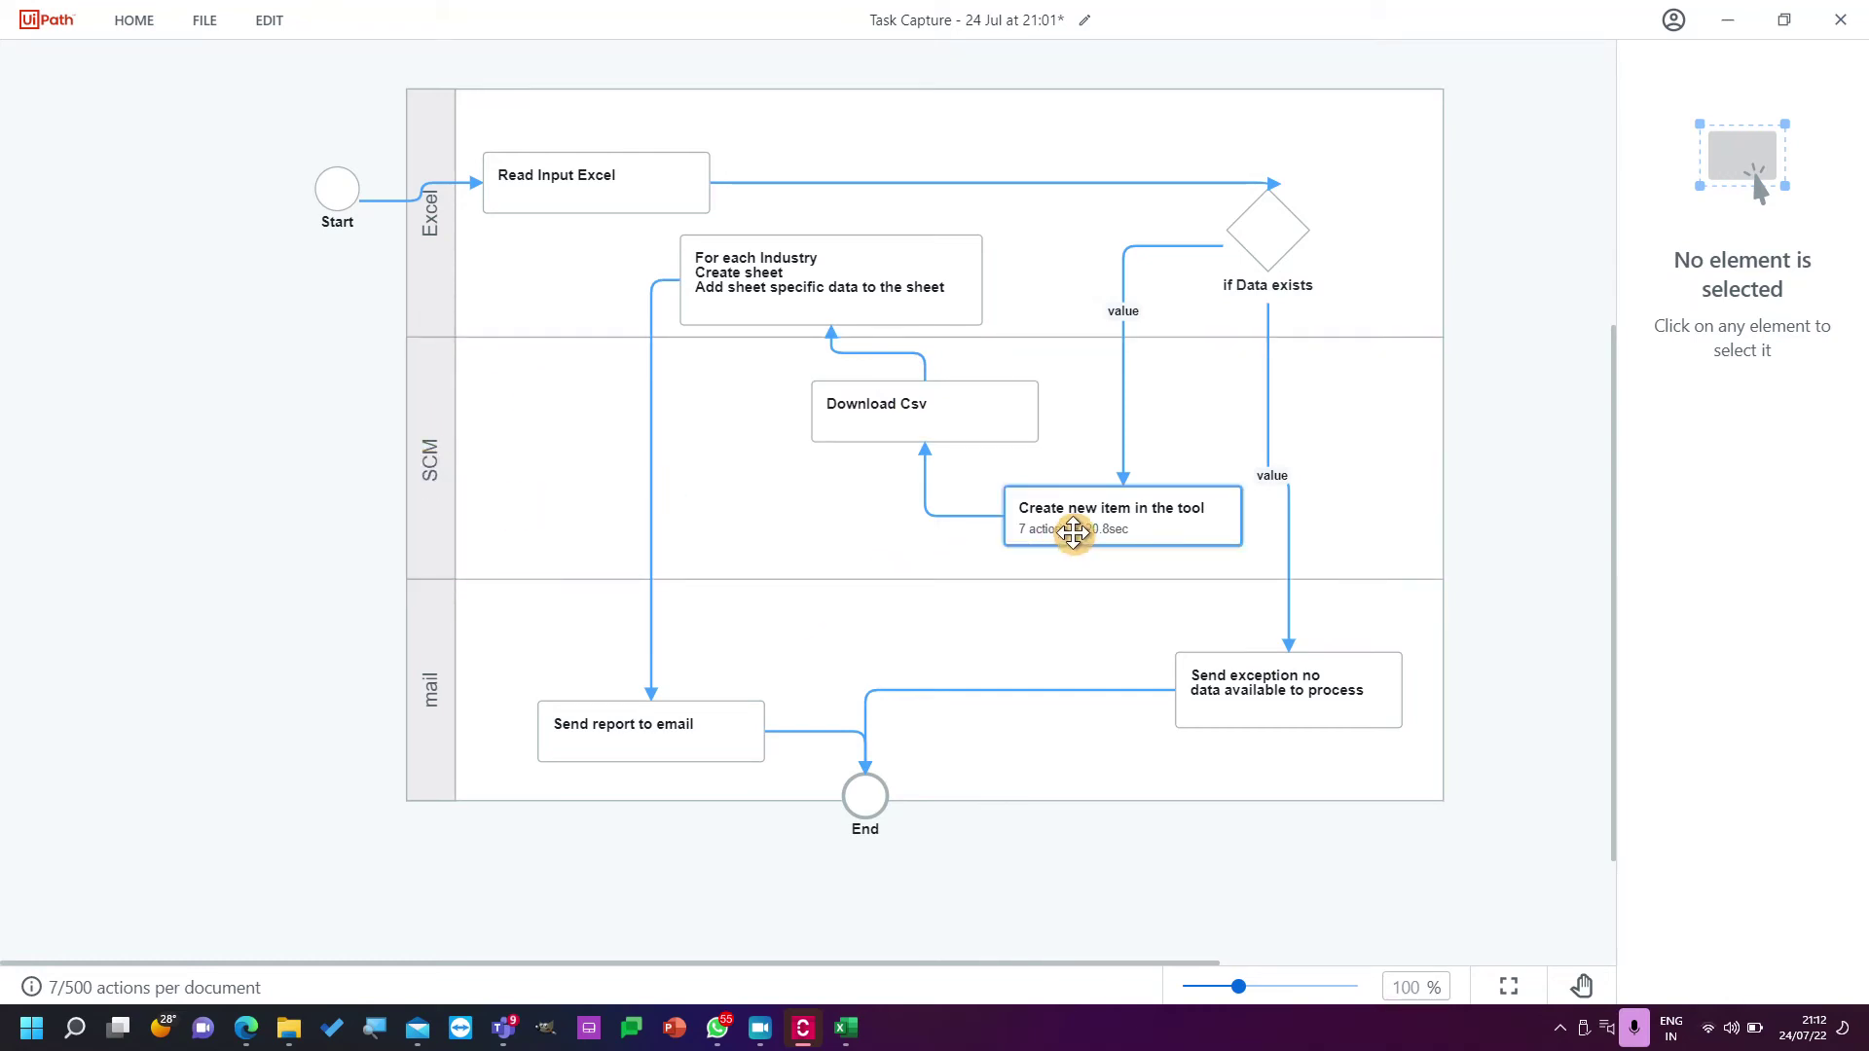
mouse_move(1105, 526)
mouse_down()
mouse_move(1022, 528)
mouse_move(1069, 523)
mouse_up()
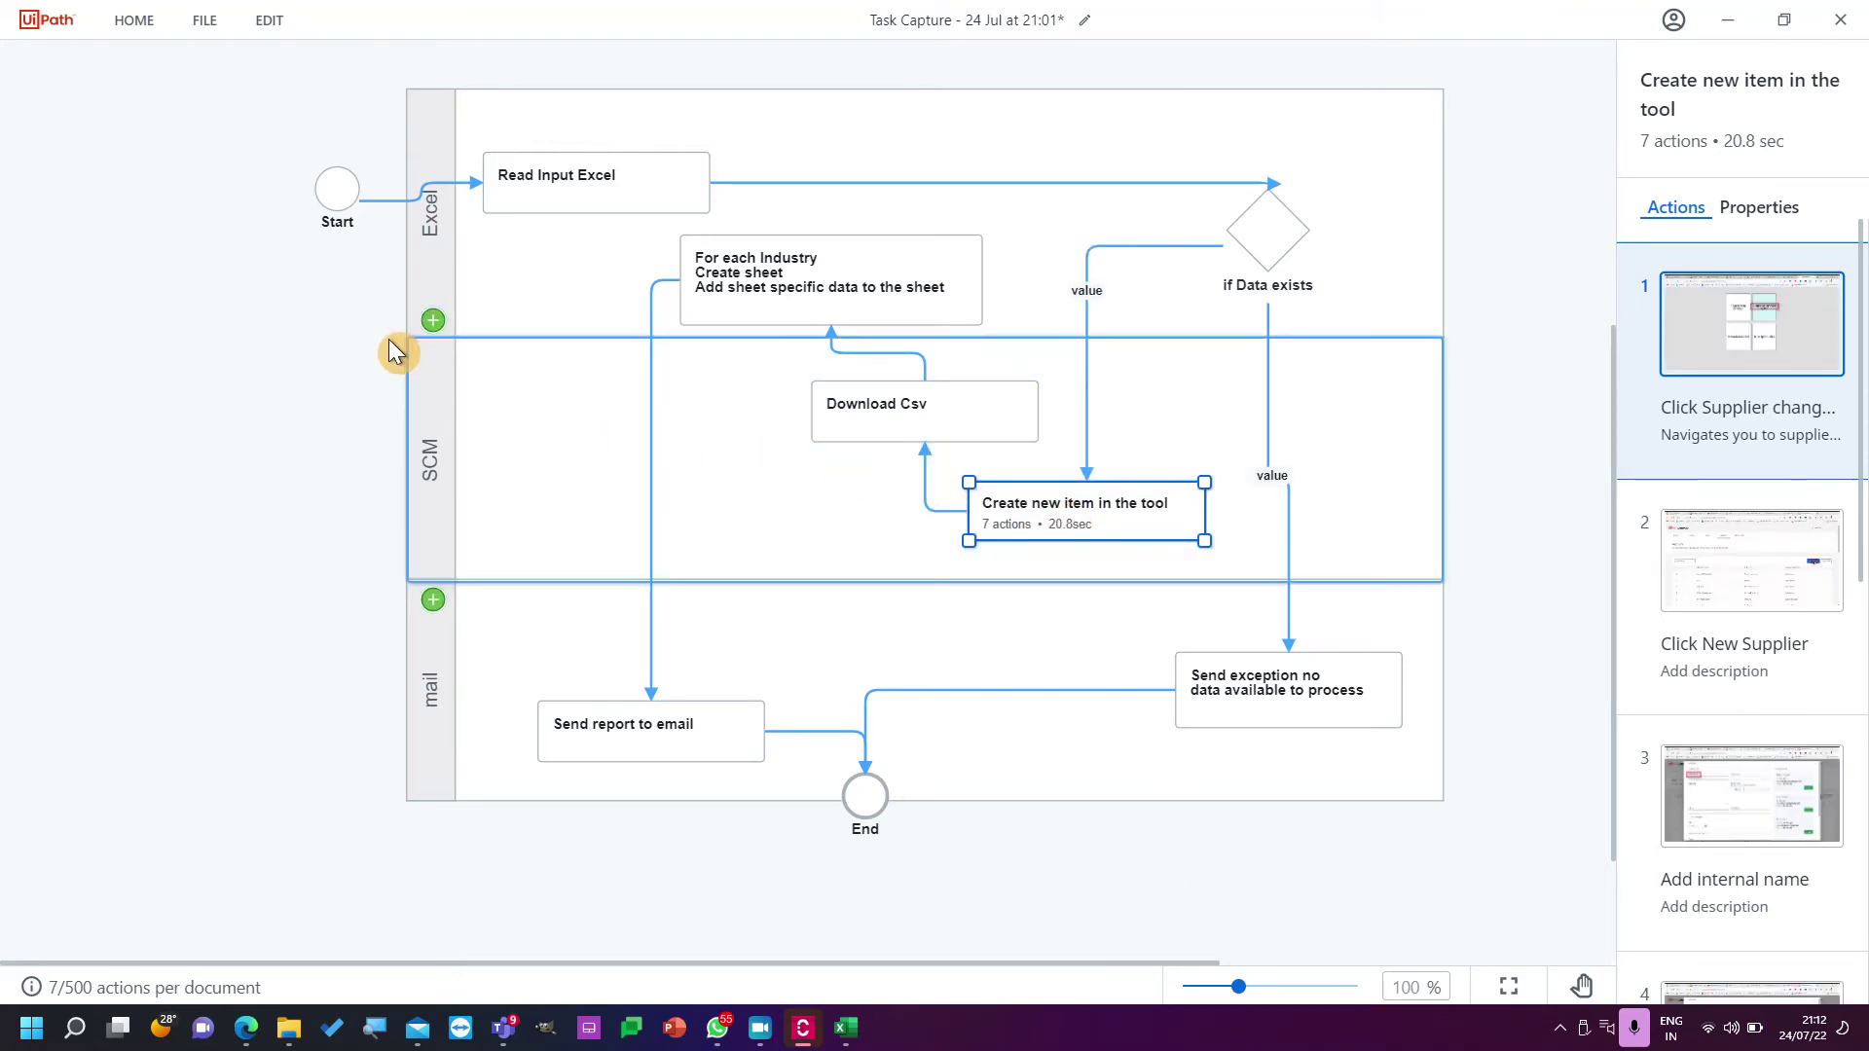
click(212, 282)
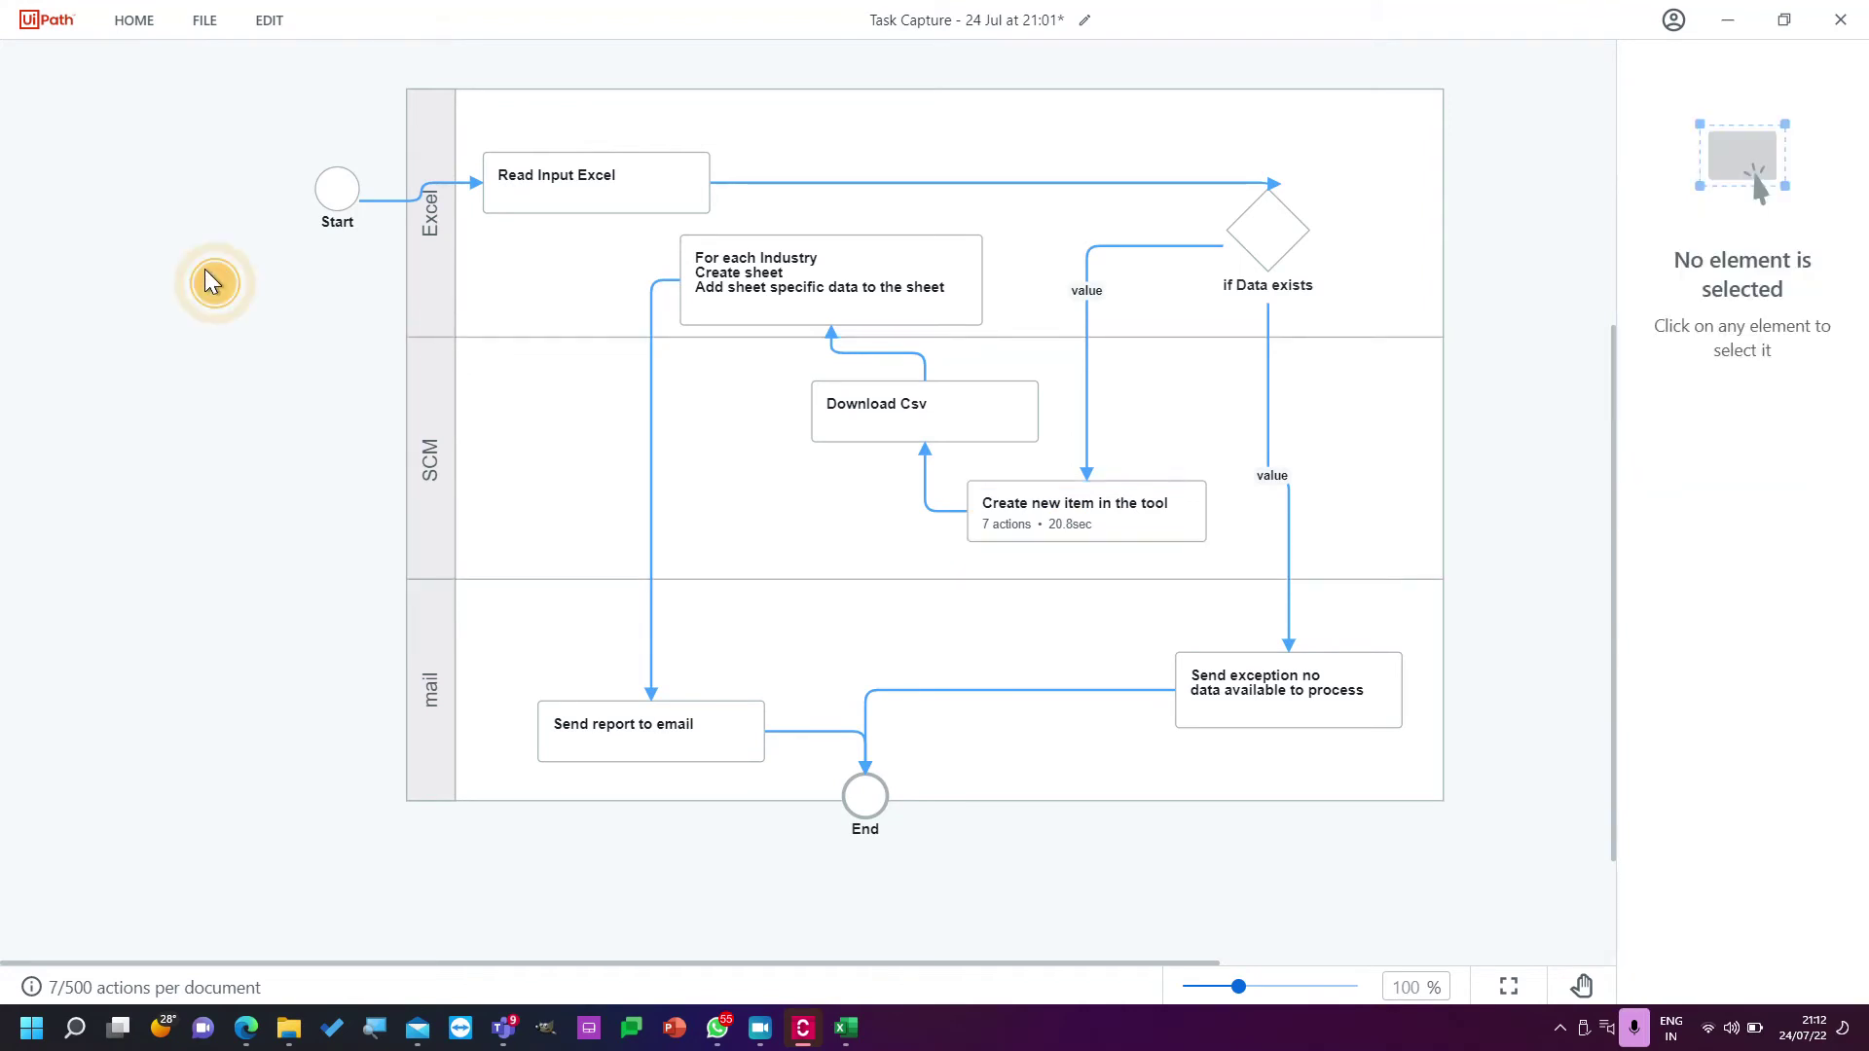
right_click(211, 282)
mouse_move(251, 311)
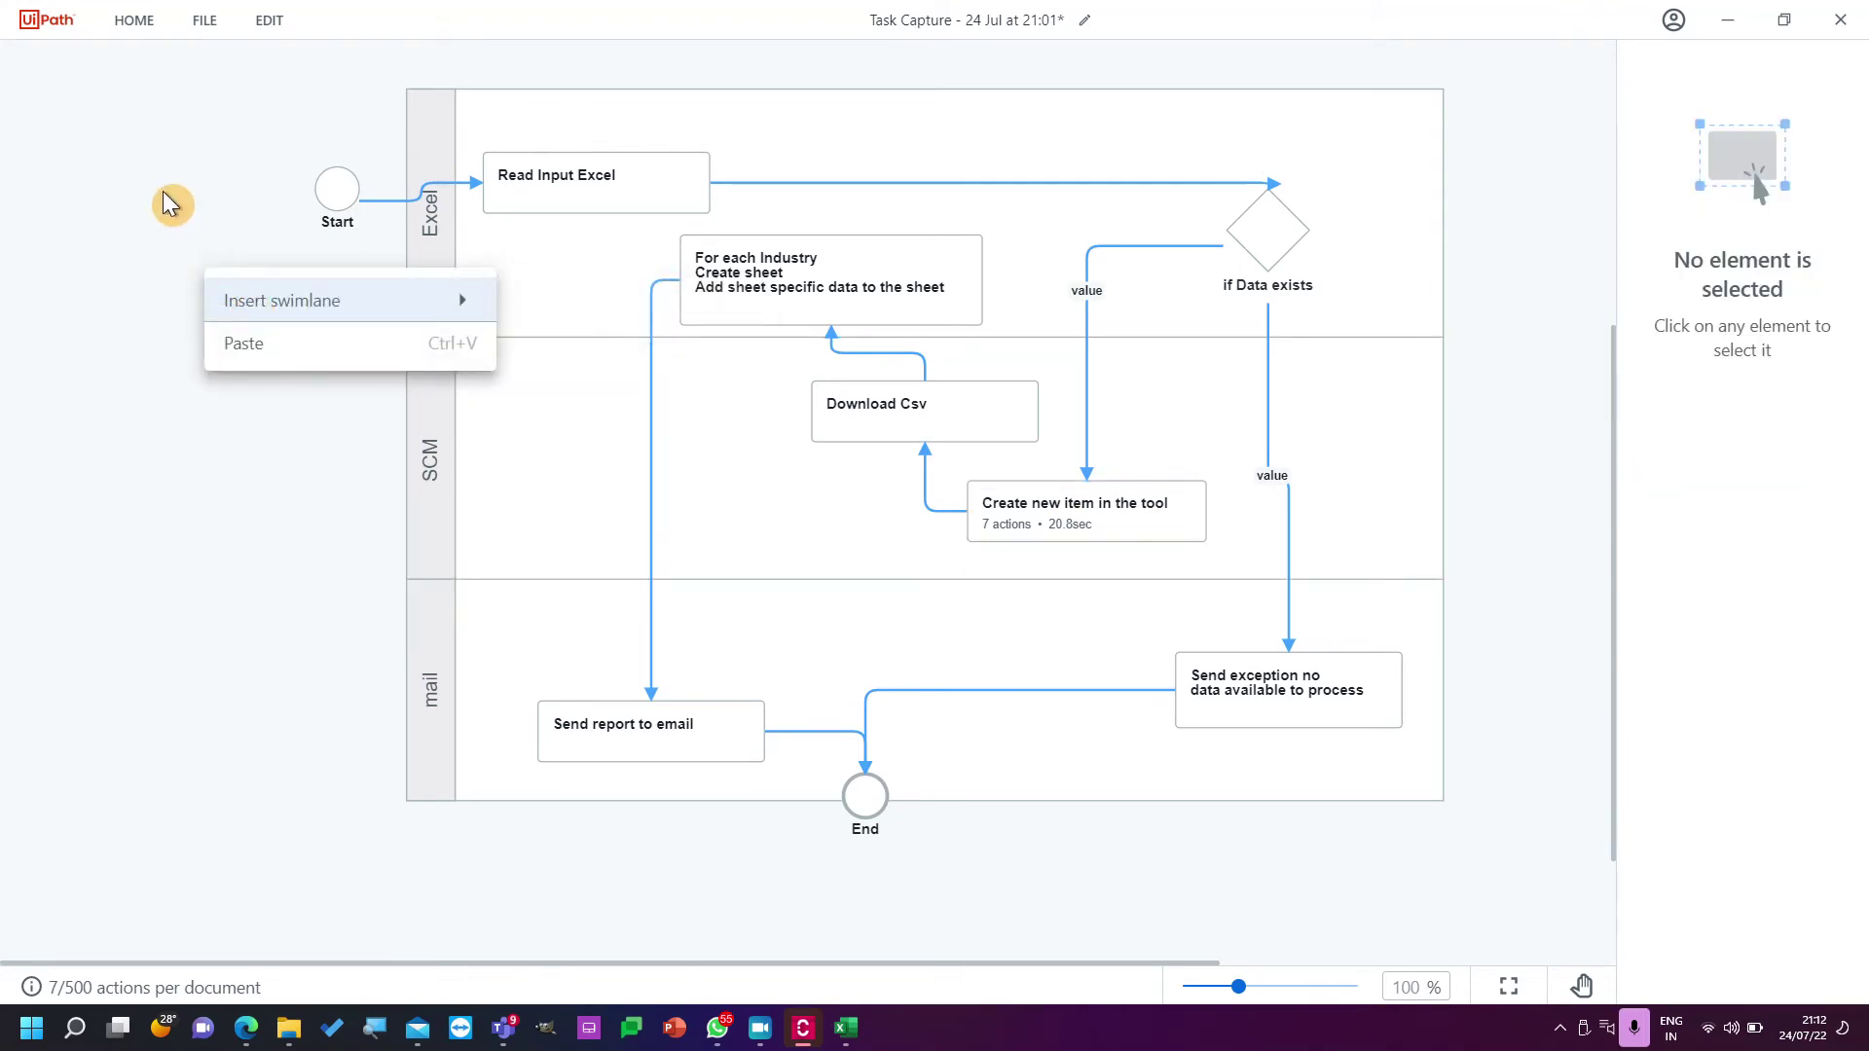
click(216, 27)
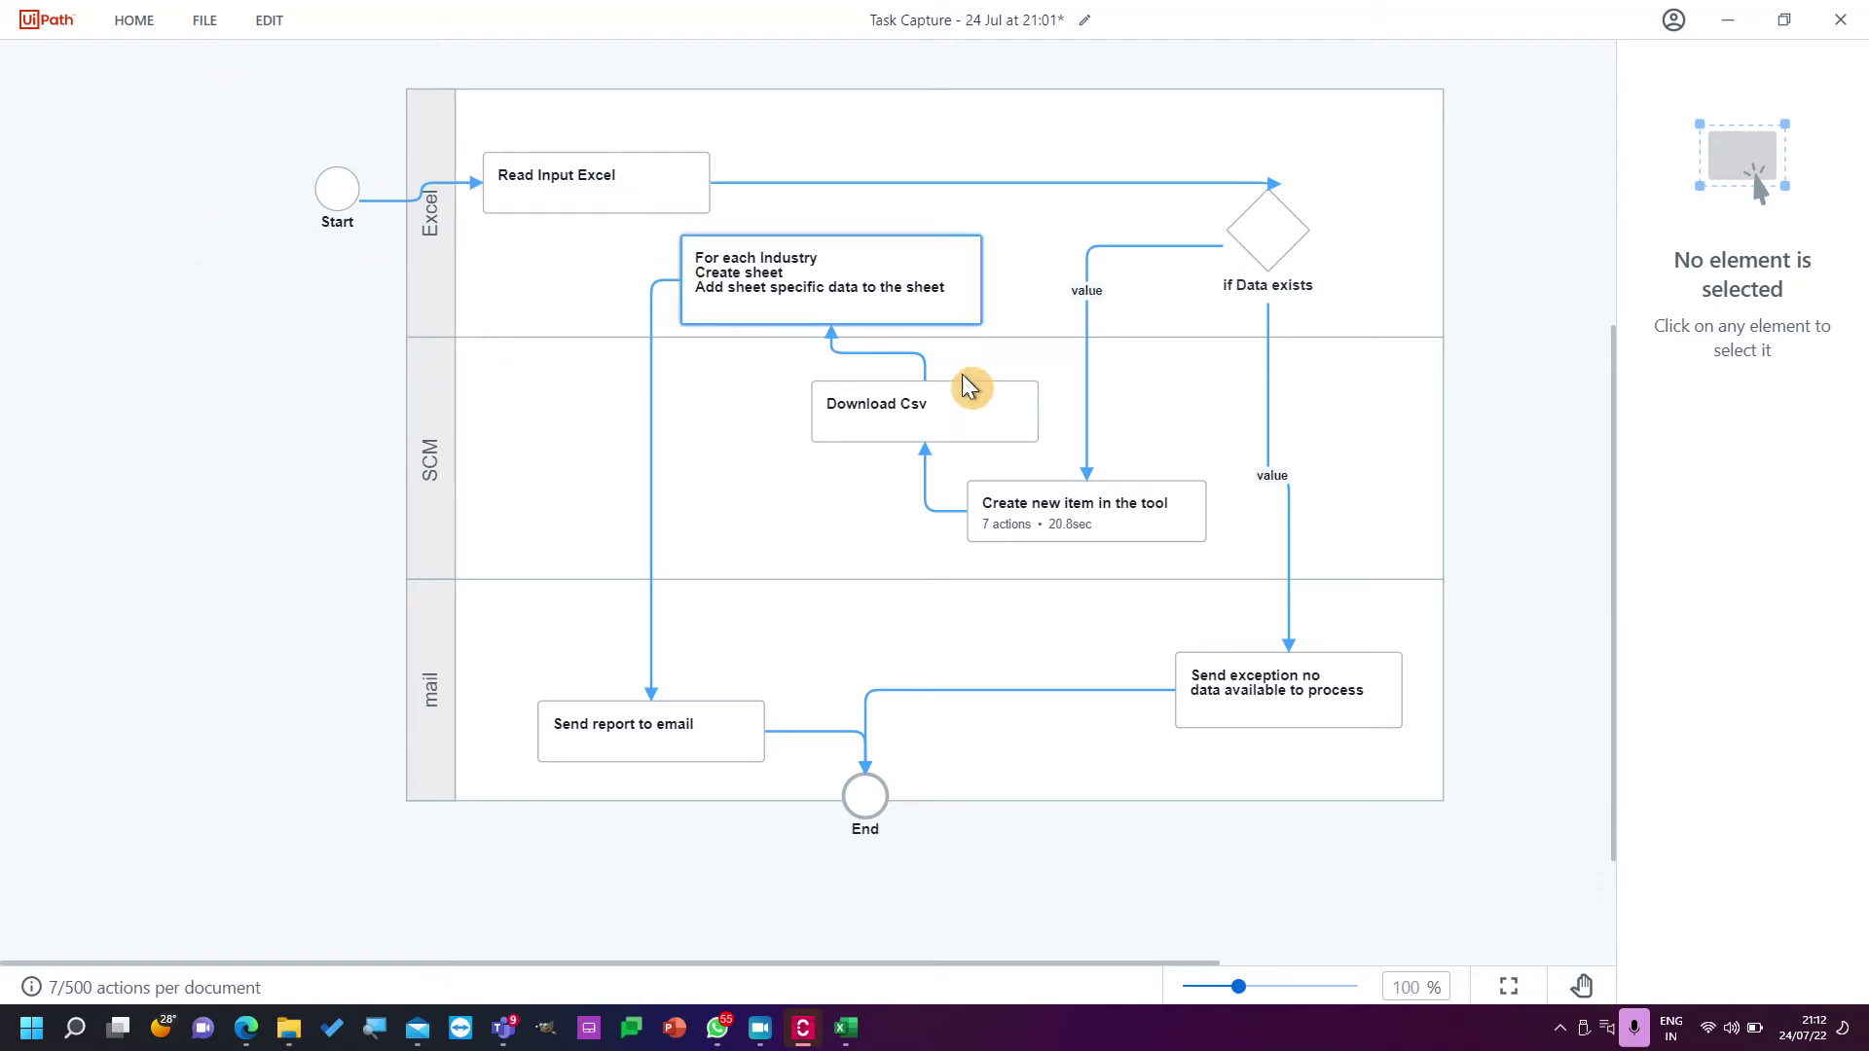
Align Download Csv directly below the For each Industry sequence and insert a Decision on the connection between them.
click(920, 410)
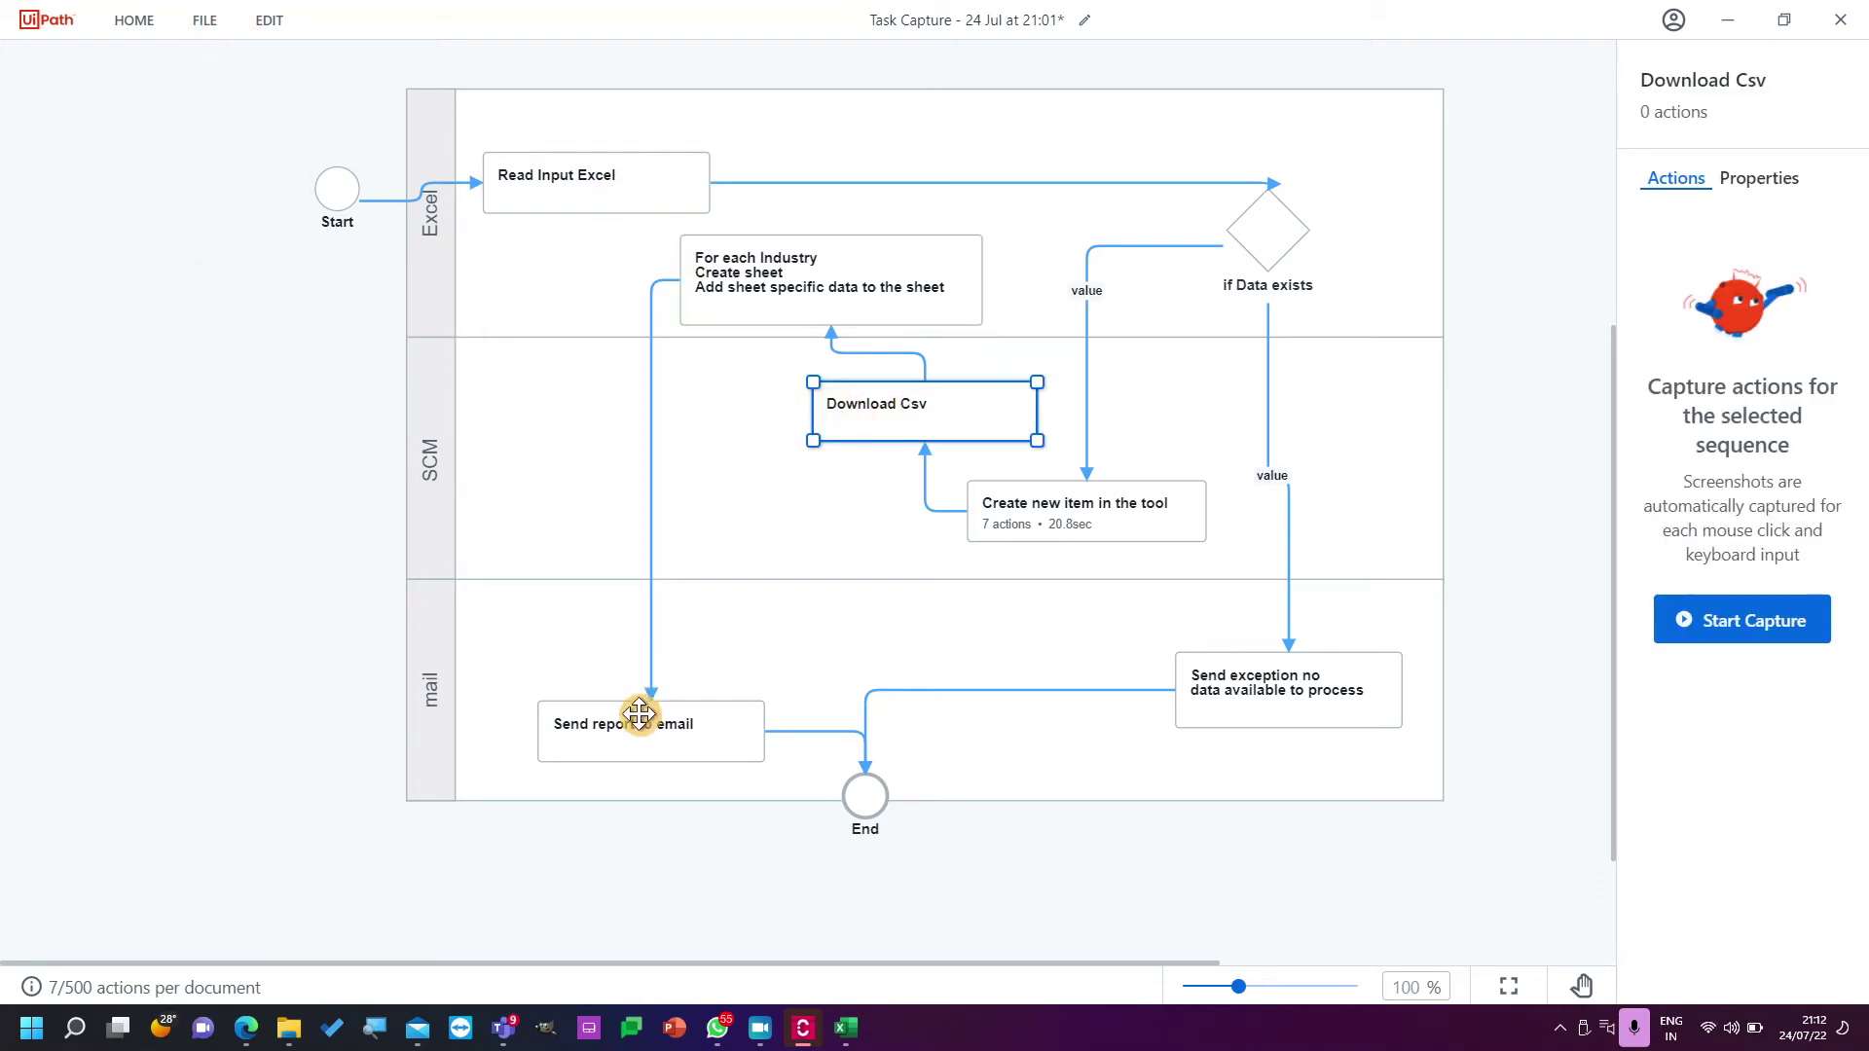
mouse_move(829, 747)
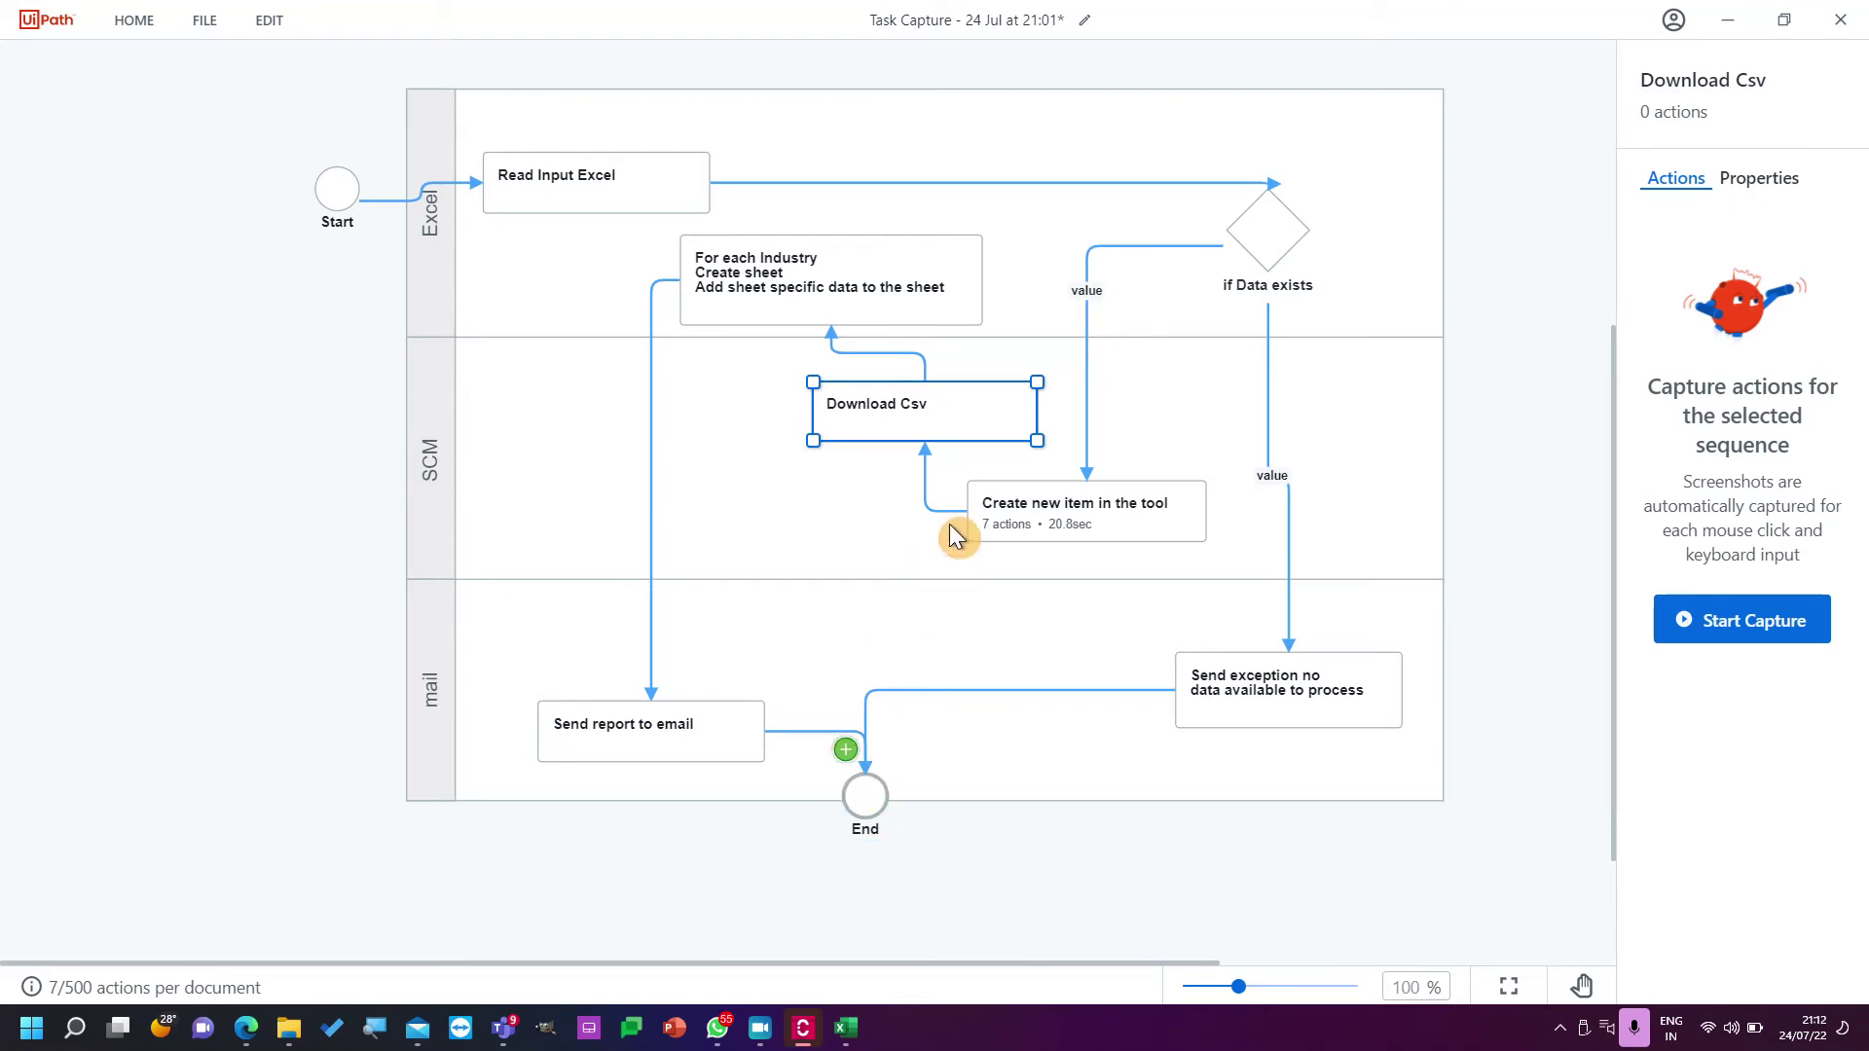
mouse_move(881, 370)
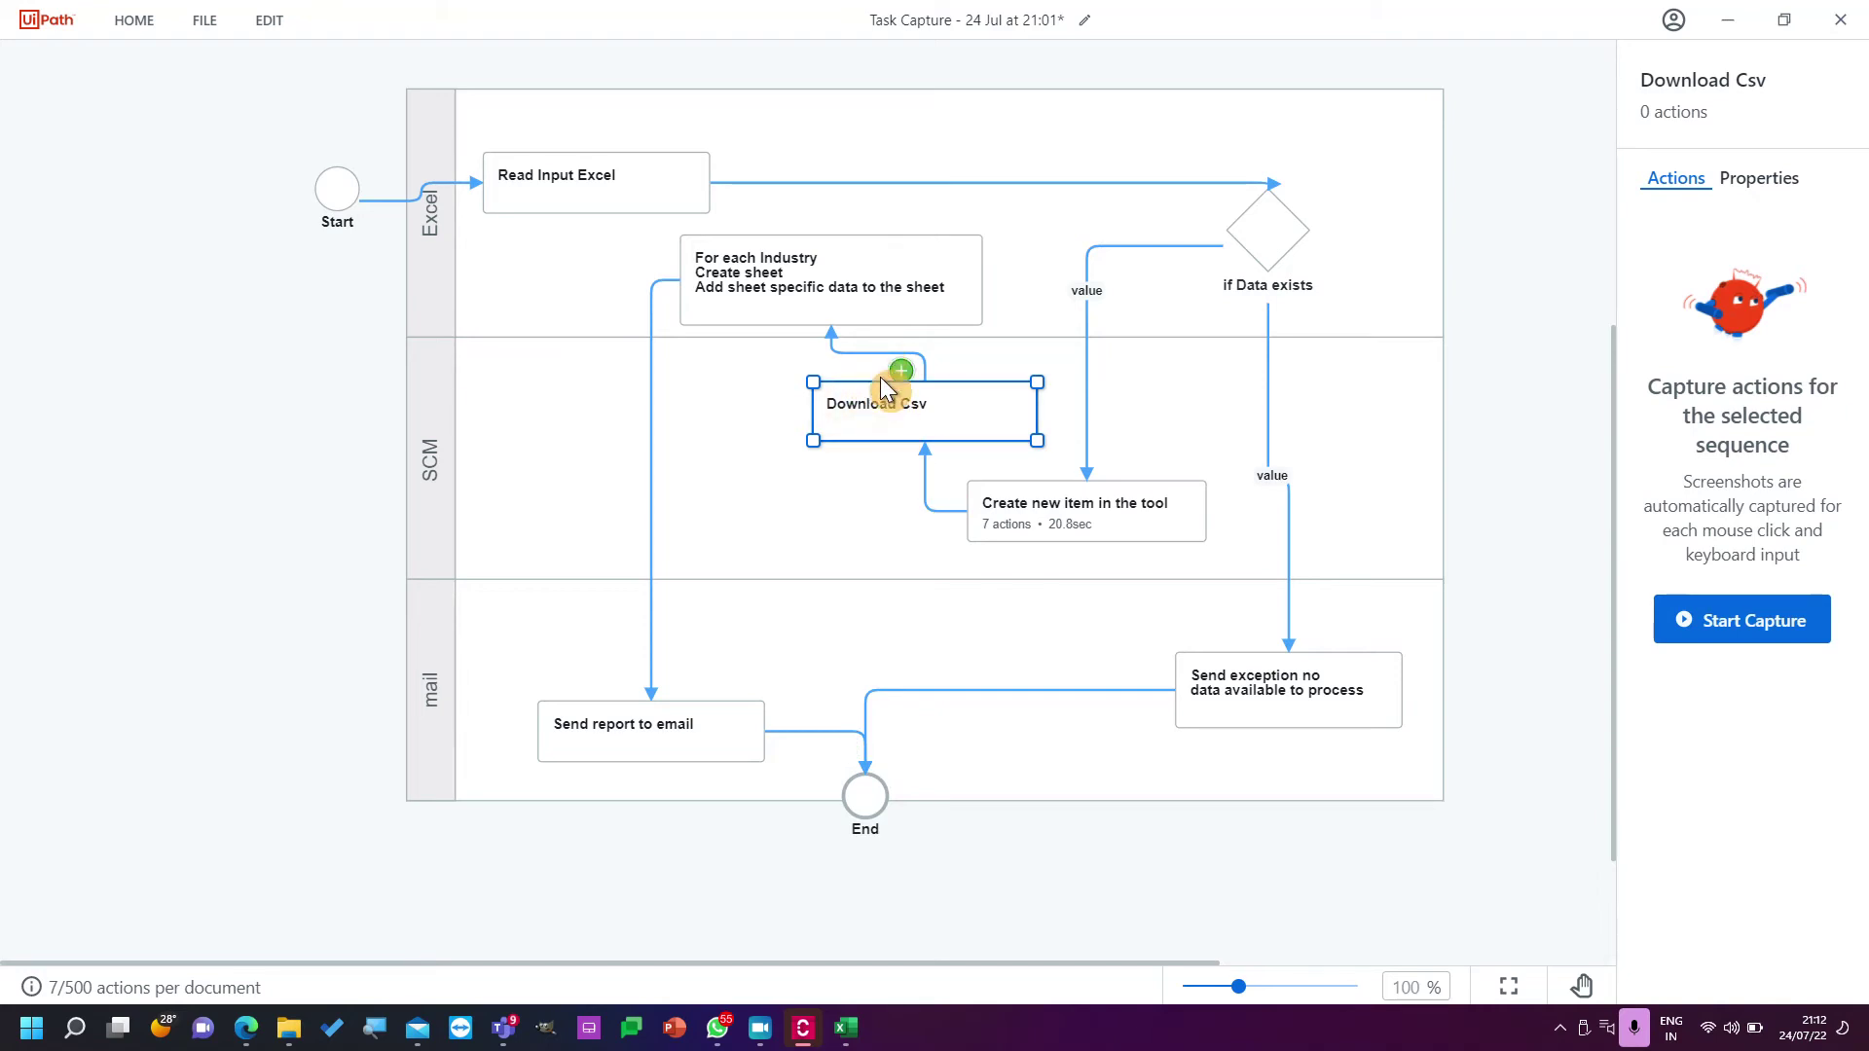
drag(863, 403, 775, 435)
mouse_move(831, 385)
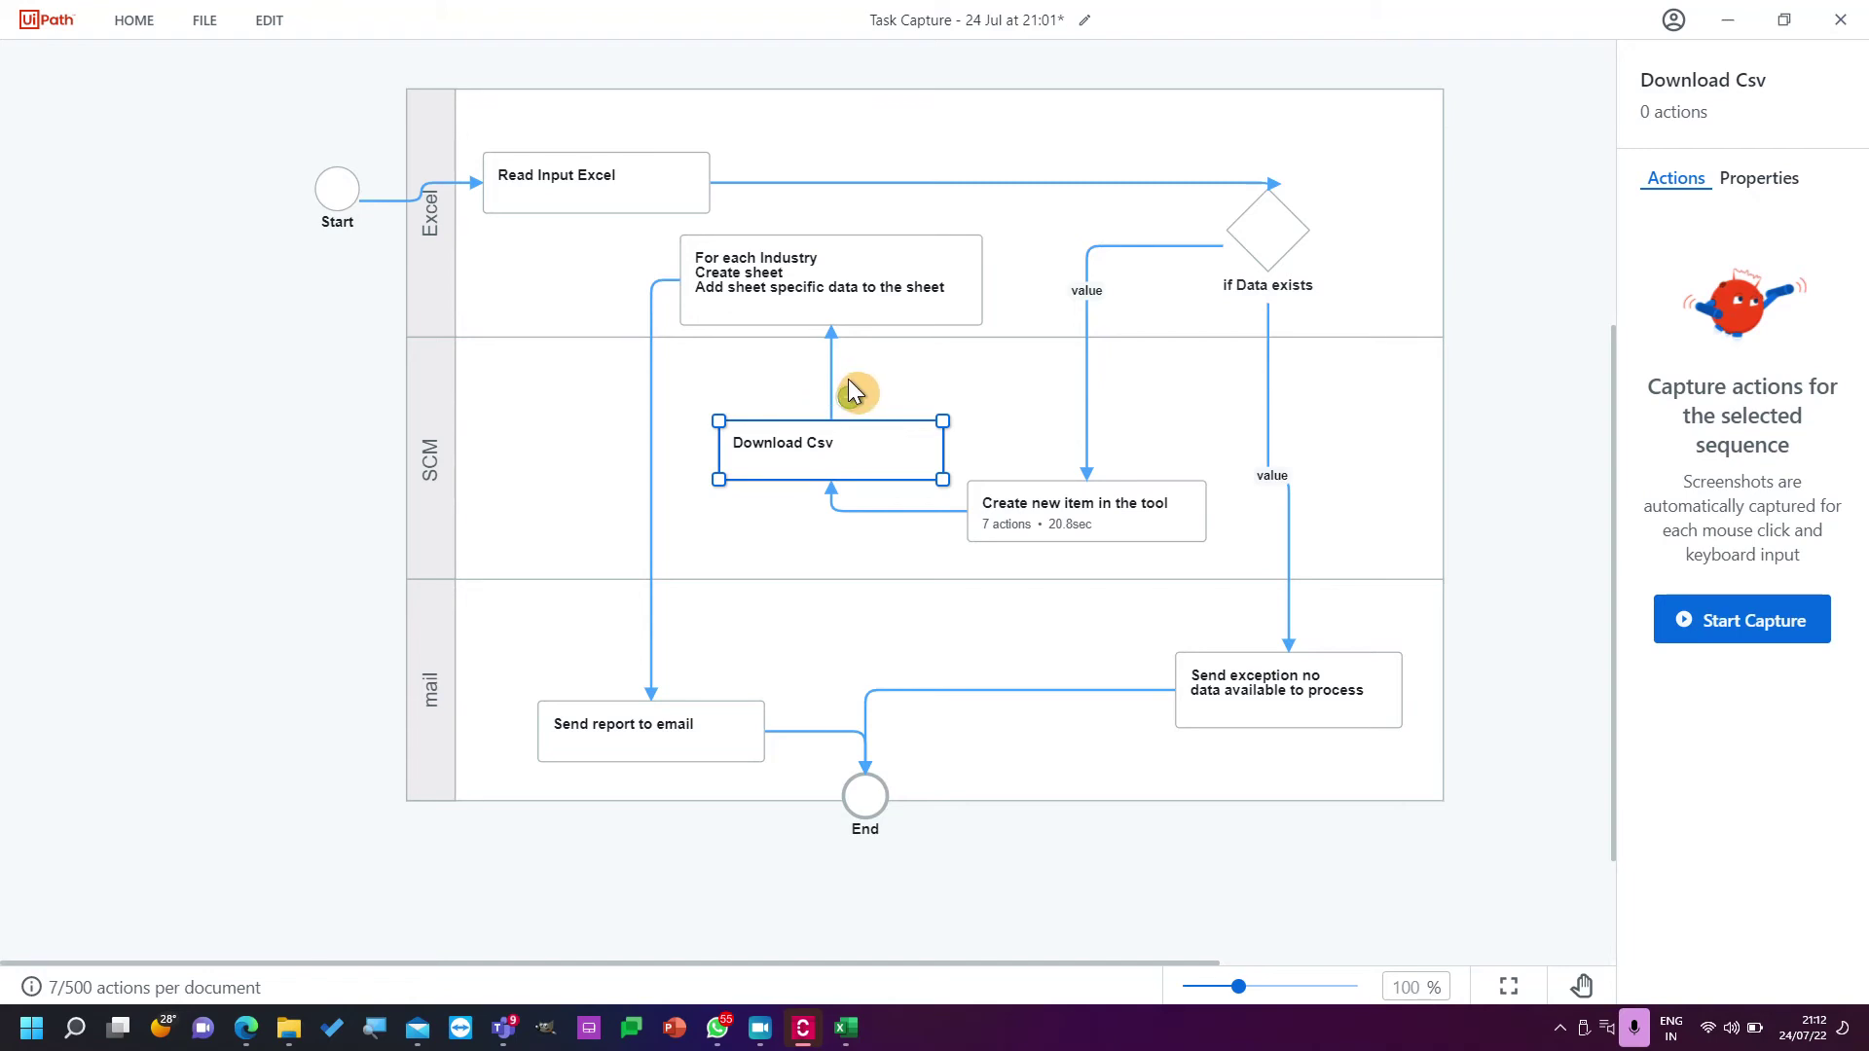
click(883, 410)
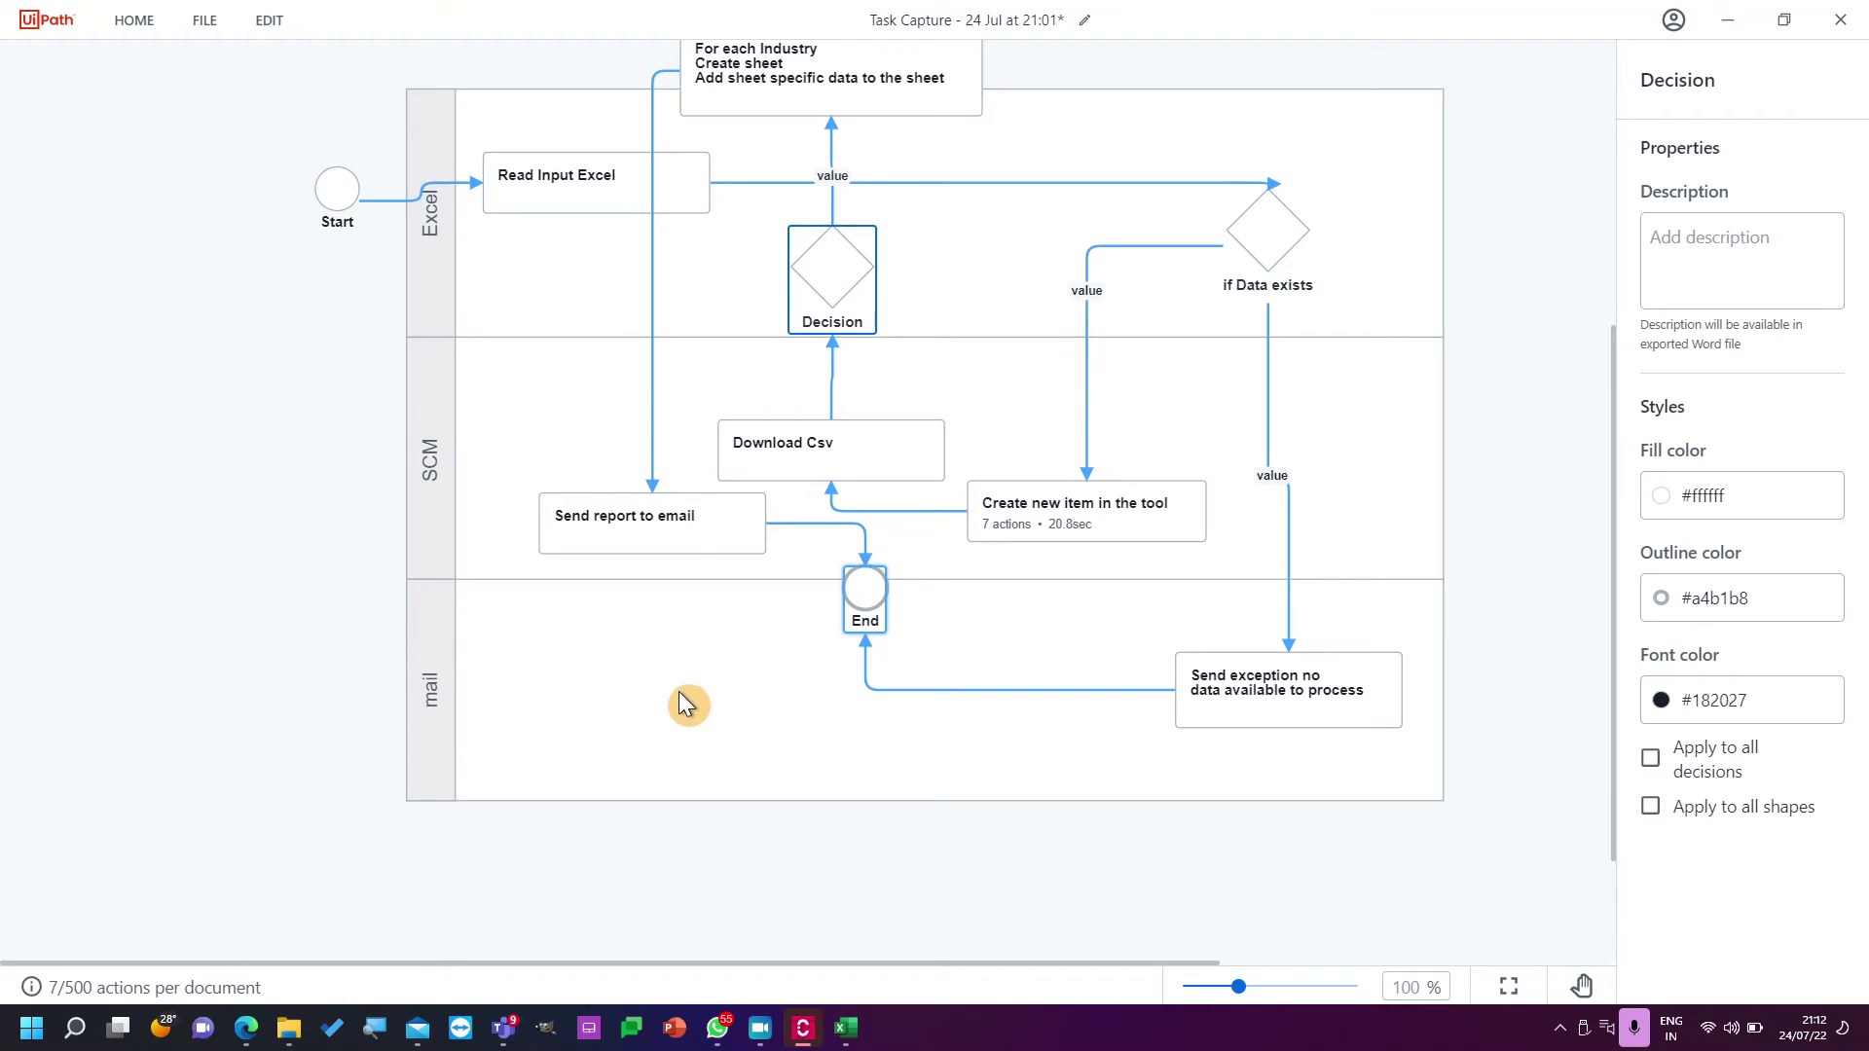
Shift the mail and SCM lanes down, then stretch SCM's upper edge back up to the Excel lane.
mouse_move(335, 523)
drag(429, 717, 445, 679)
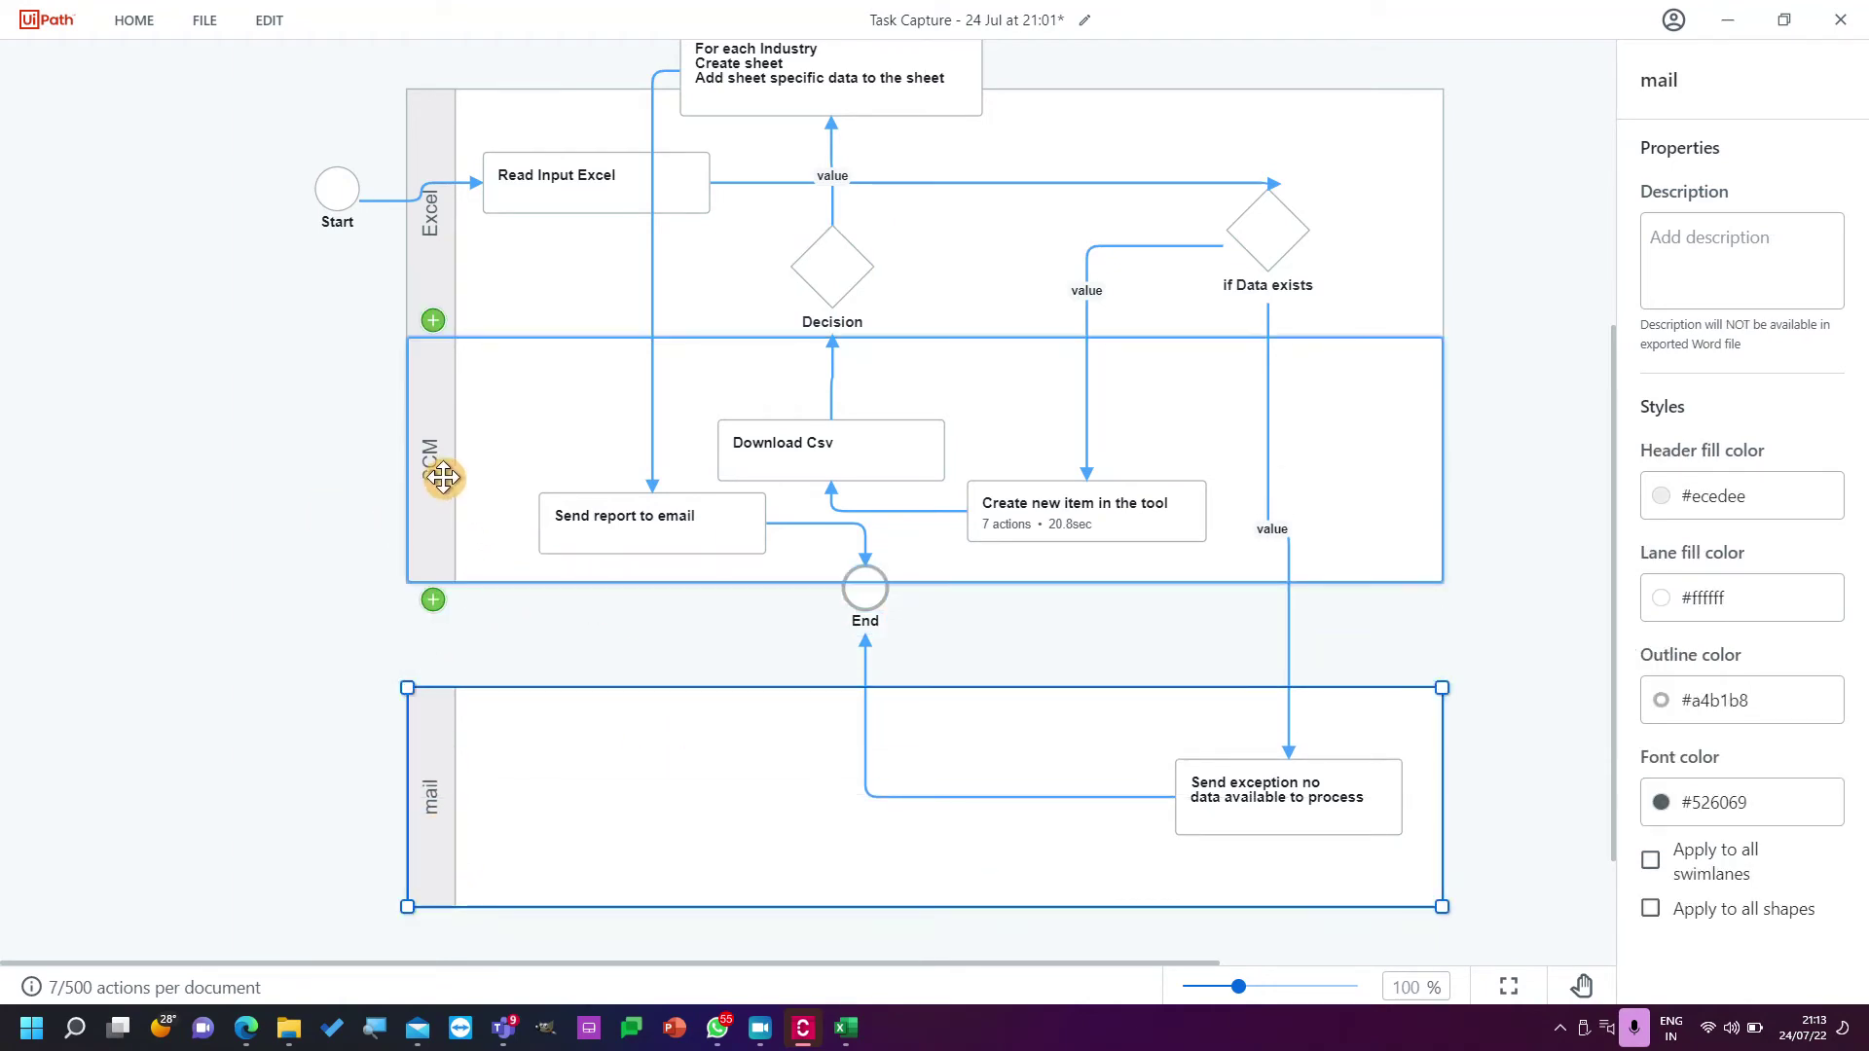
drag(438, 517, 484, 566)
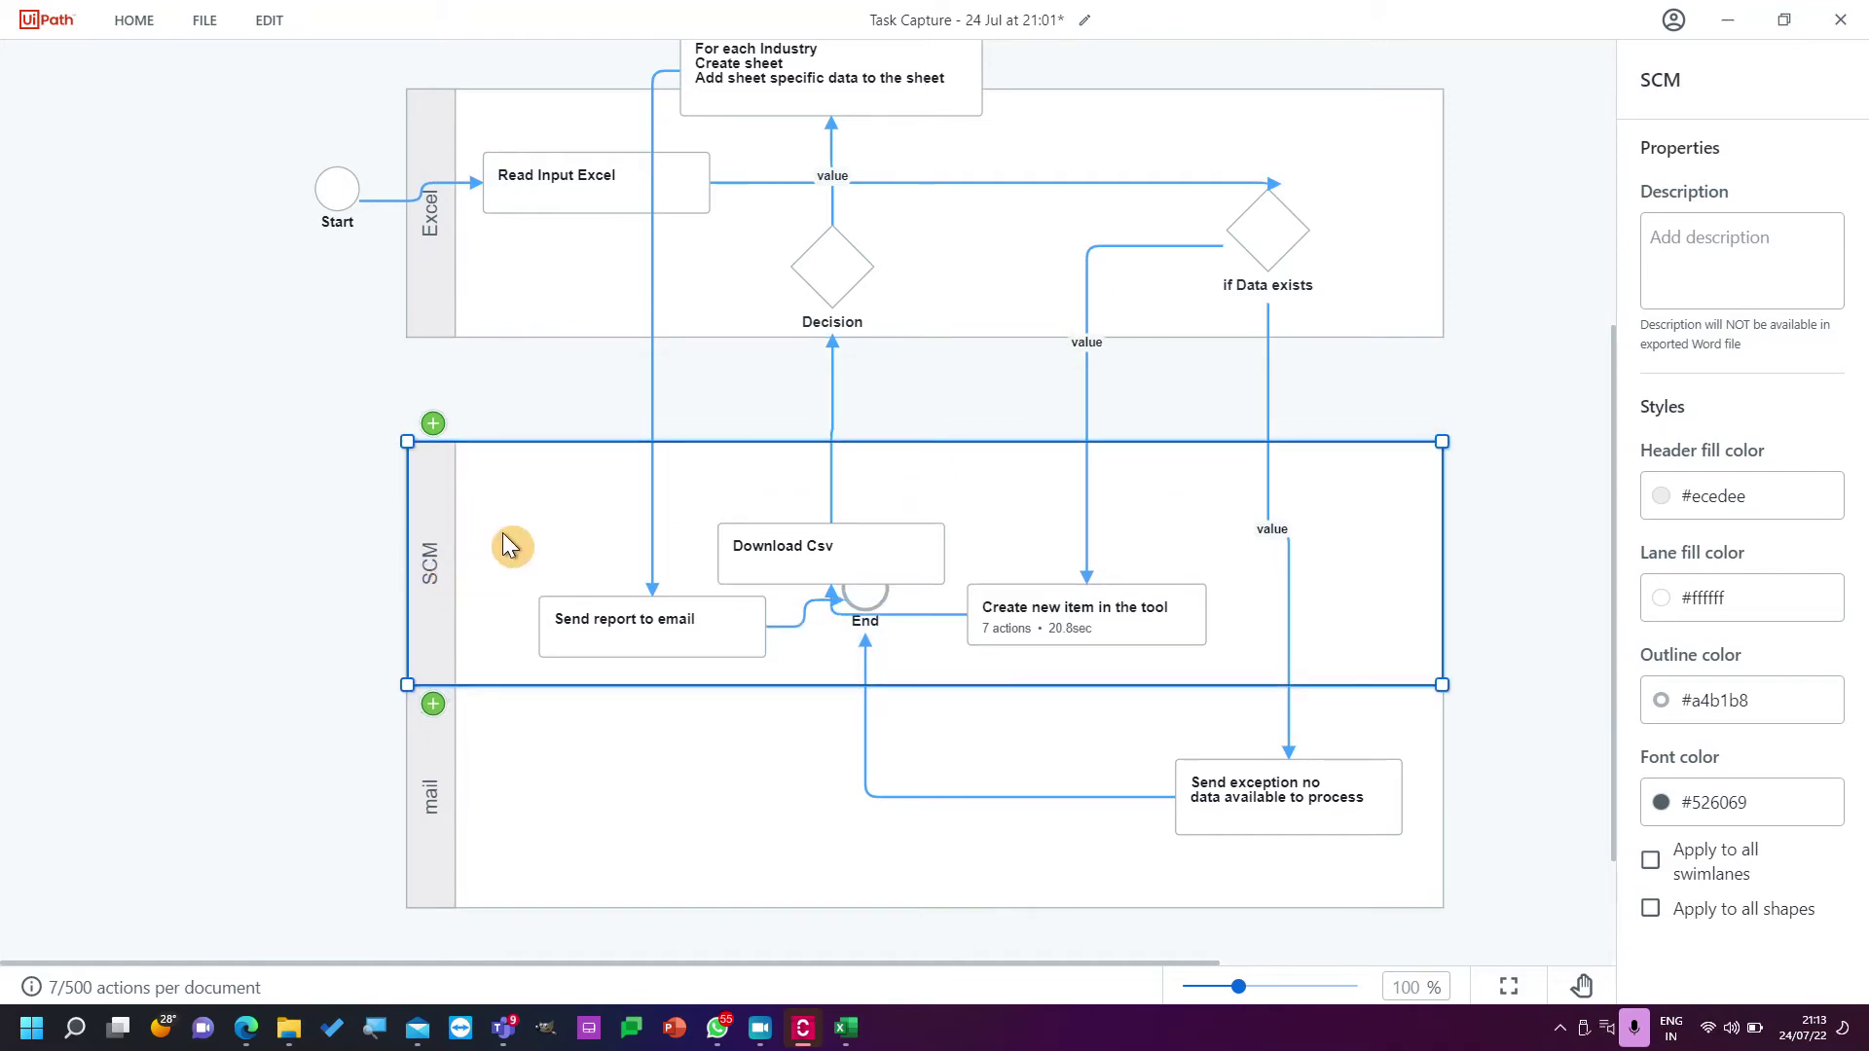
drag(405, 438, 410, 348)
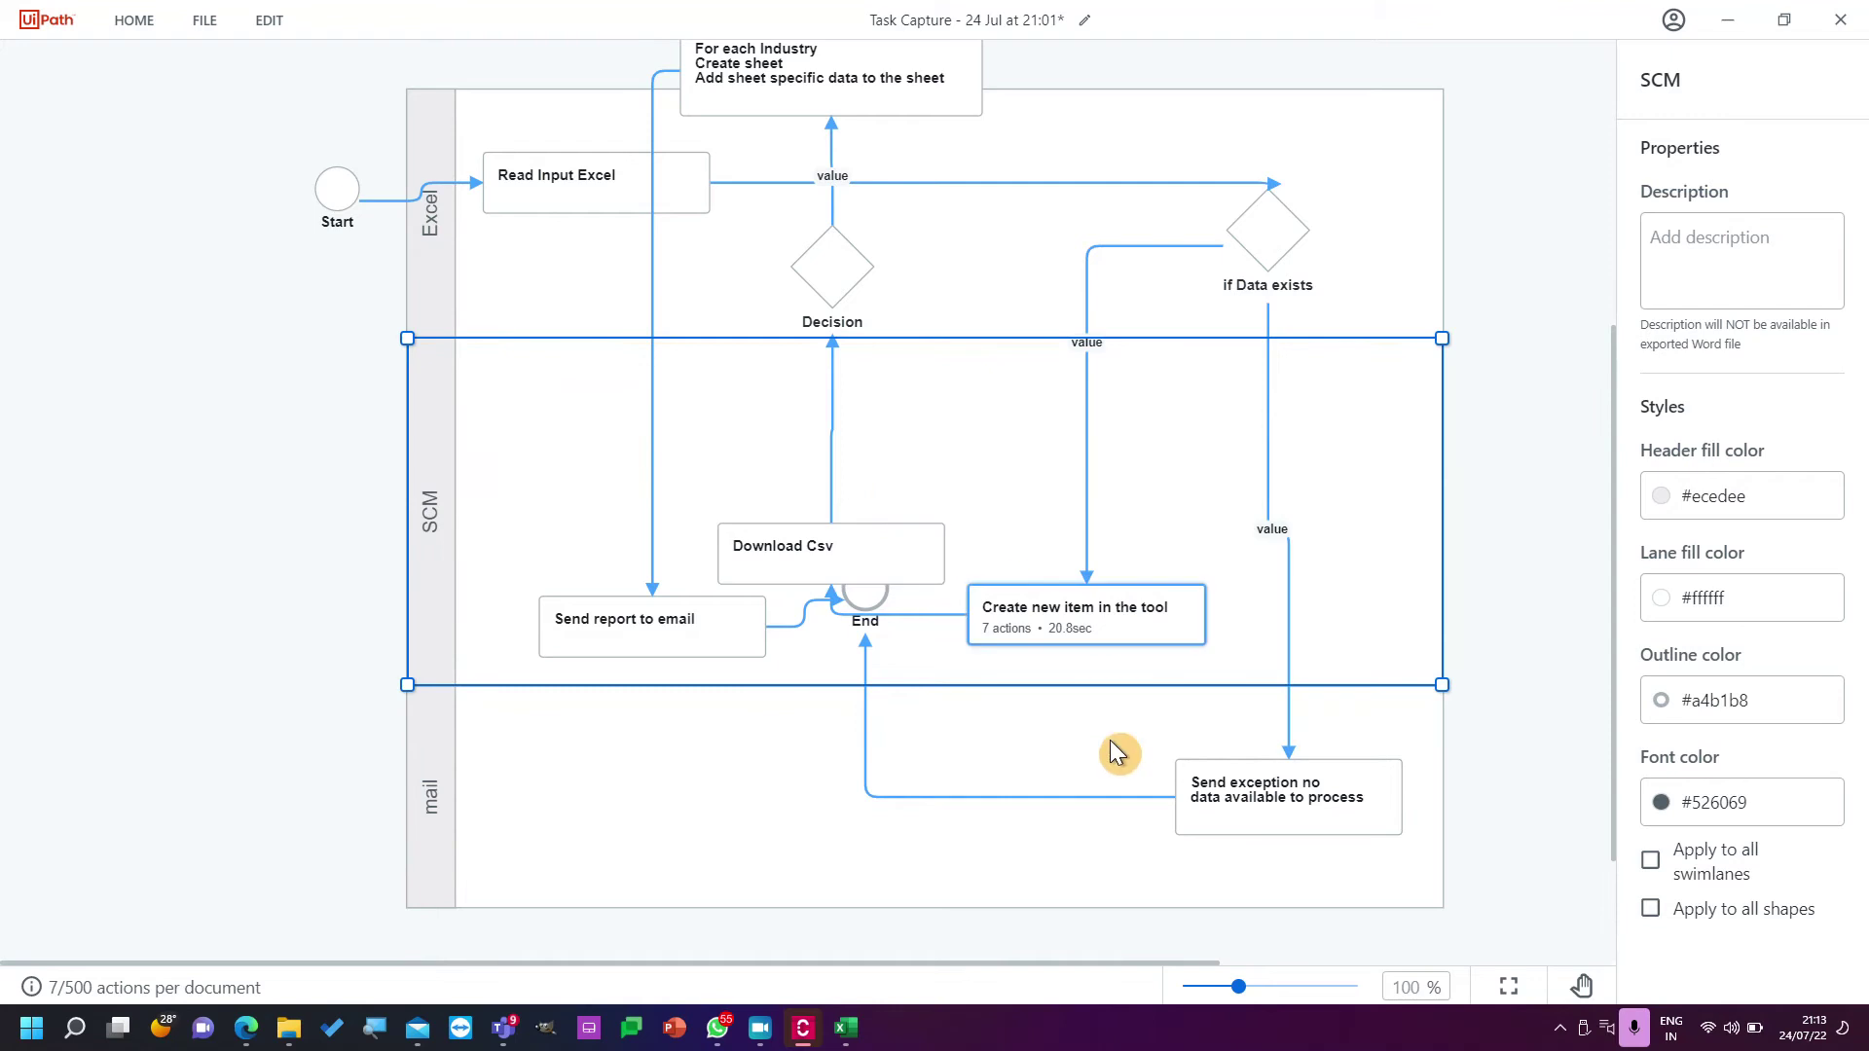
Move the mail lane further down and extend SCM's lower edge to meet it.
scroll(1112, 785, down, 2)
drag(468, 696, 438, 763)
click(445, 416)
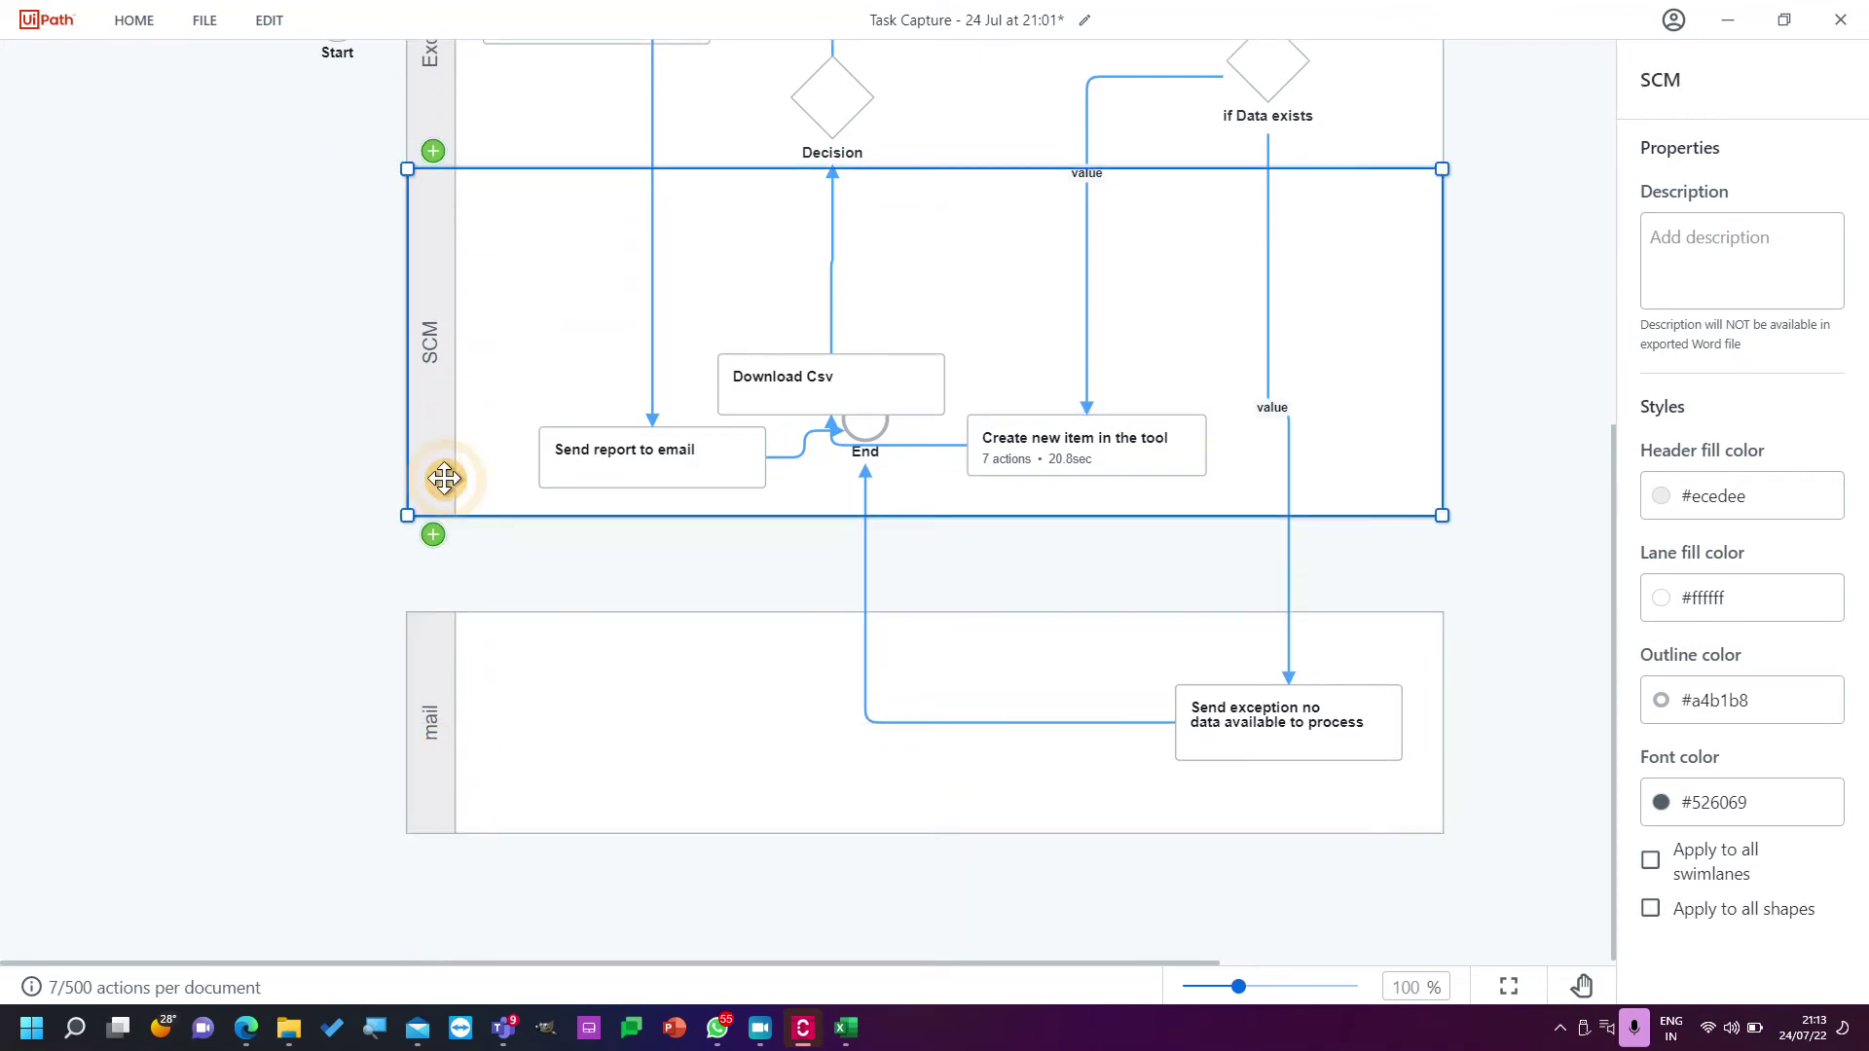
drag(413, 519, 418, 629)
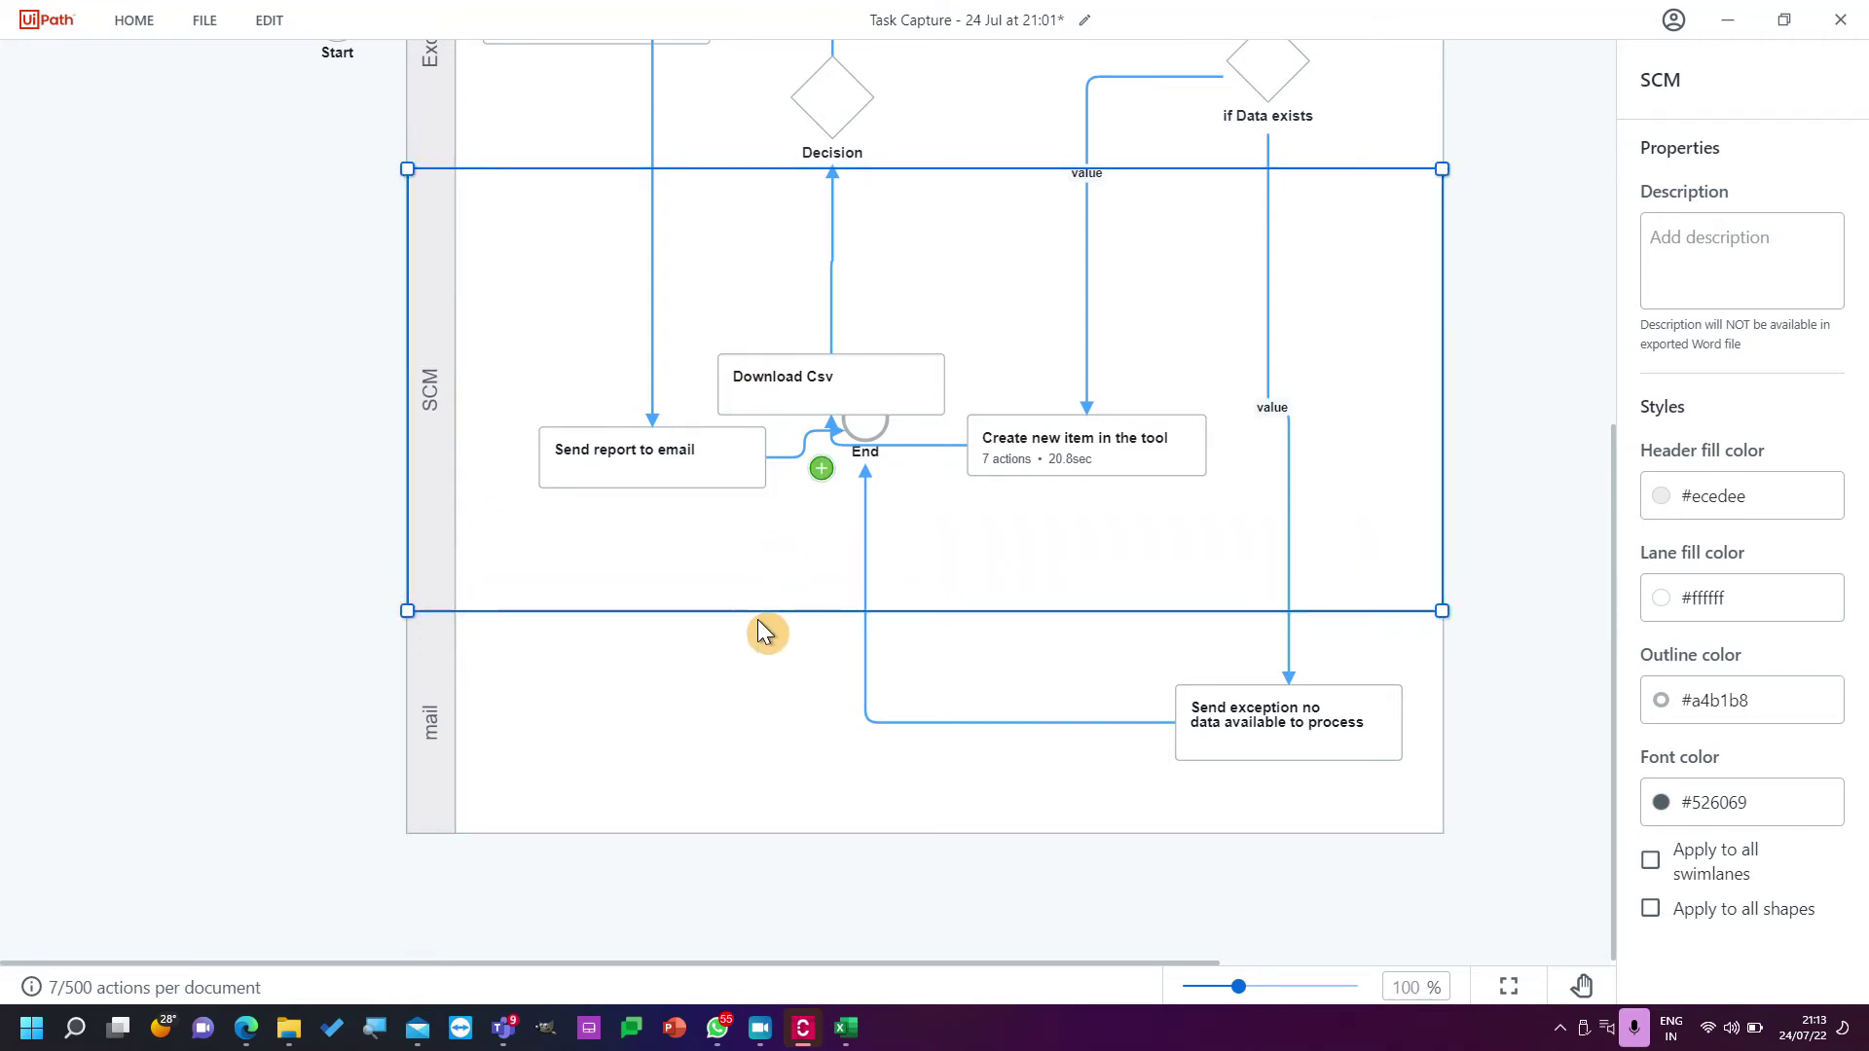
Lower the exception sequence within the mail lane, and move Send report to email and End into that lane beside it.
drag(1281, 713, 1286, 746)
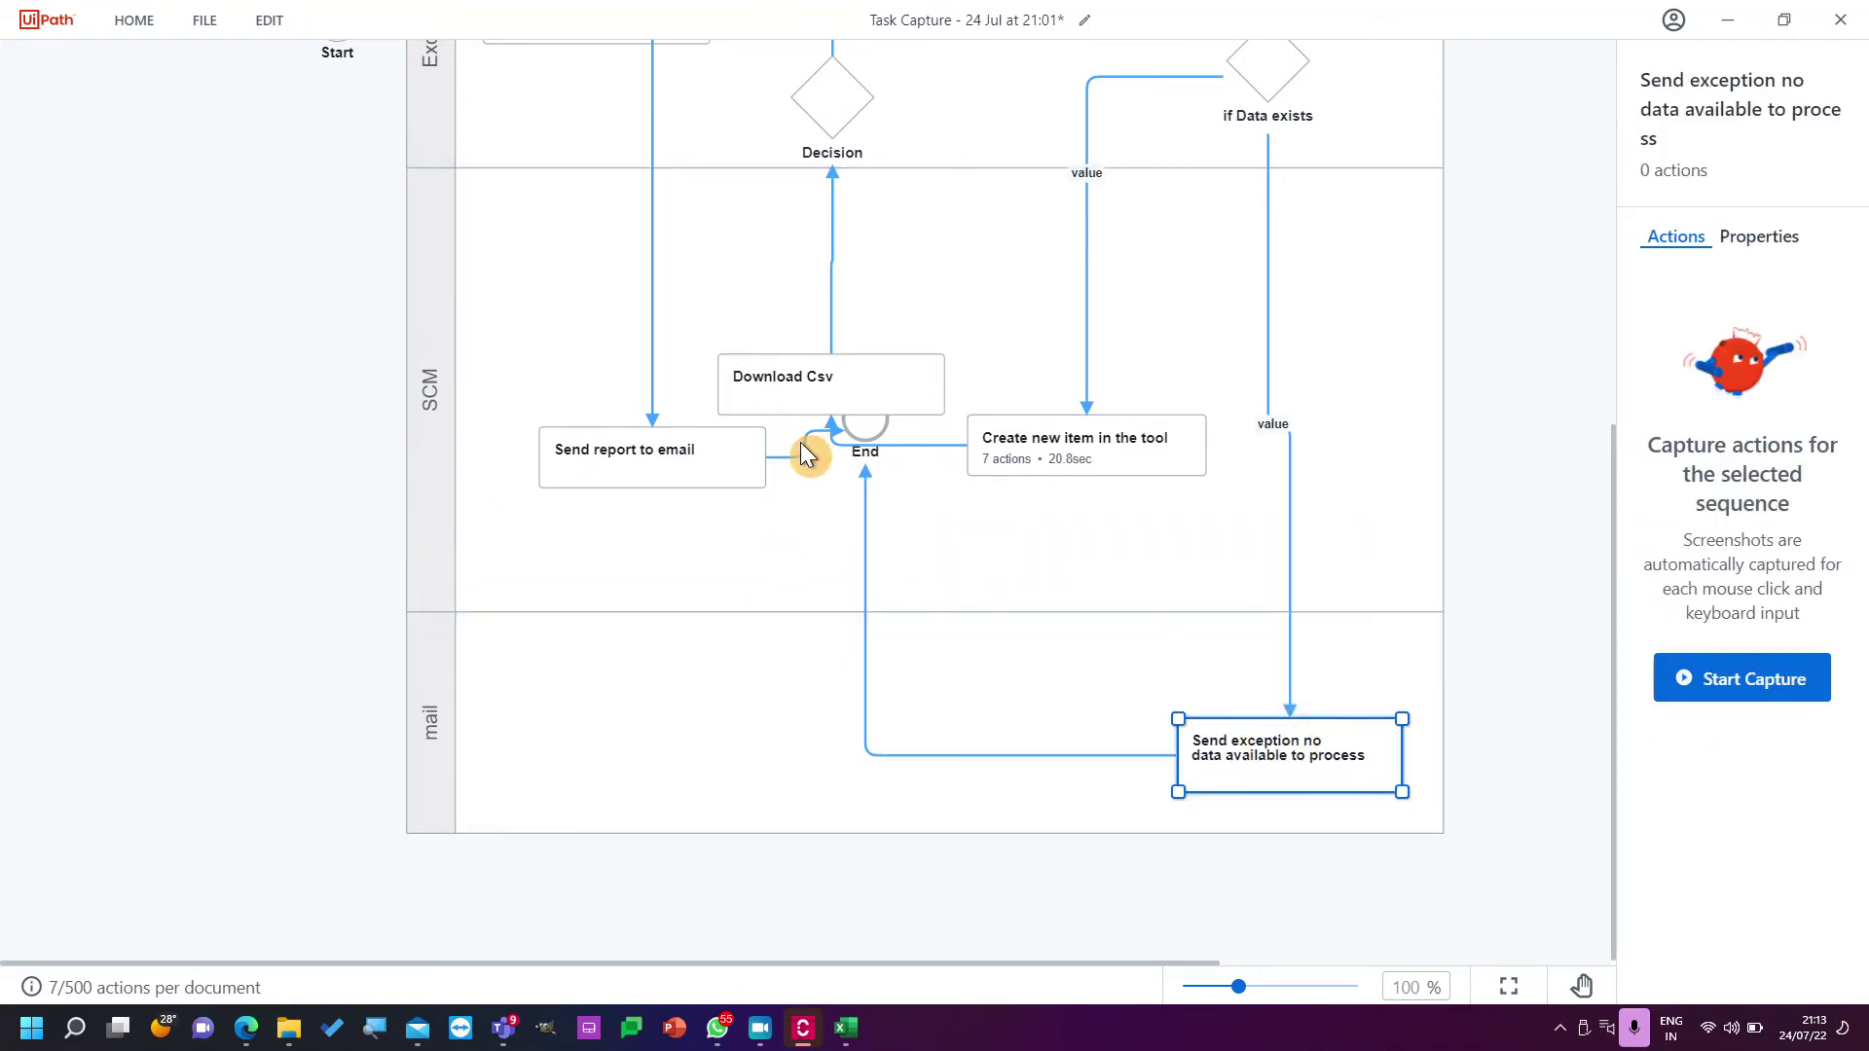
drag(577, 474, 530, 764)
drag(865, 420, 896, 760)
Move the For each Industry sequence back into the Excel lane and the new Decision into SCM above Download Csv.
scroll(1061, 633, up, 3)
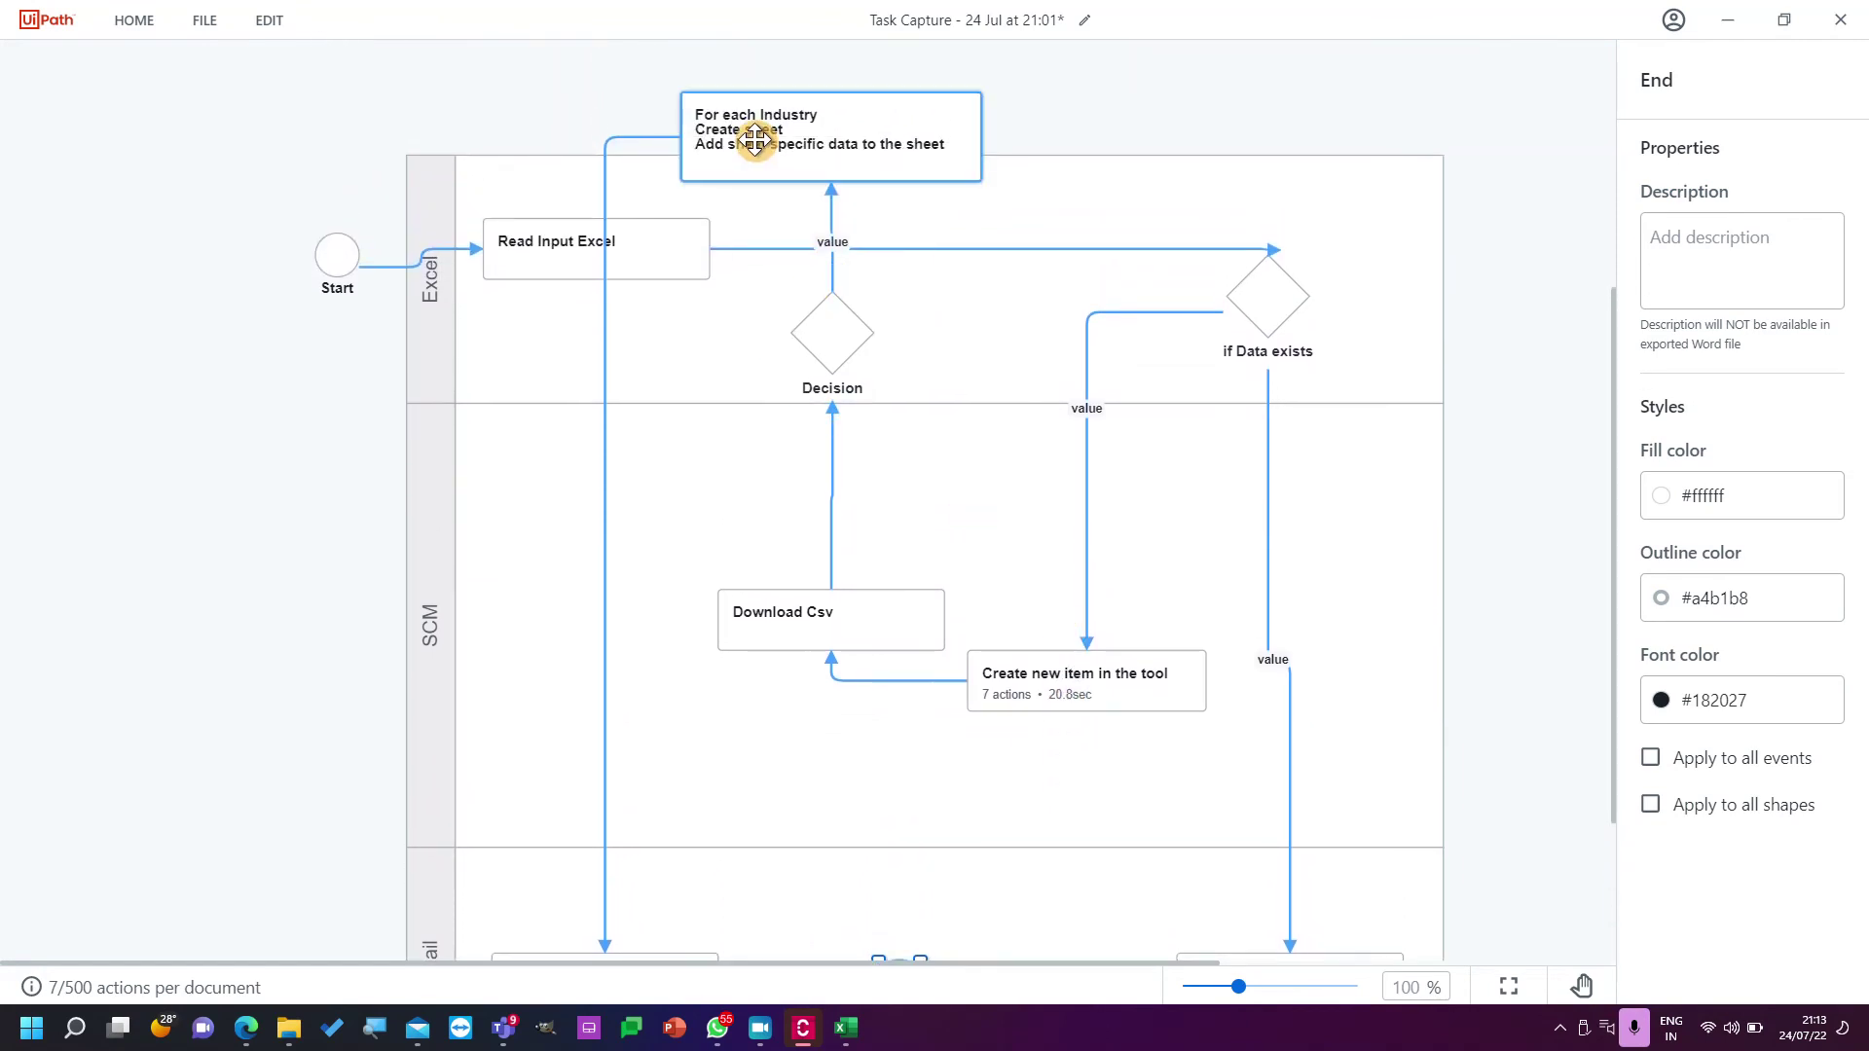
drag(774, 203, 832, 478)
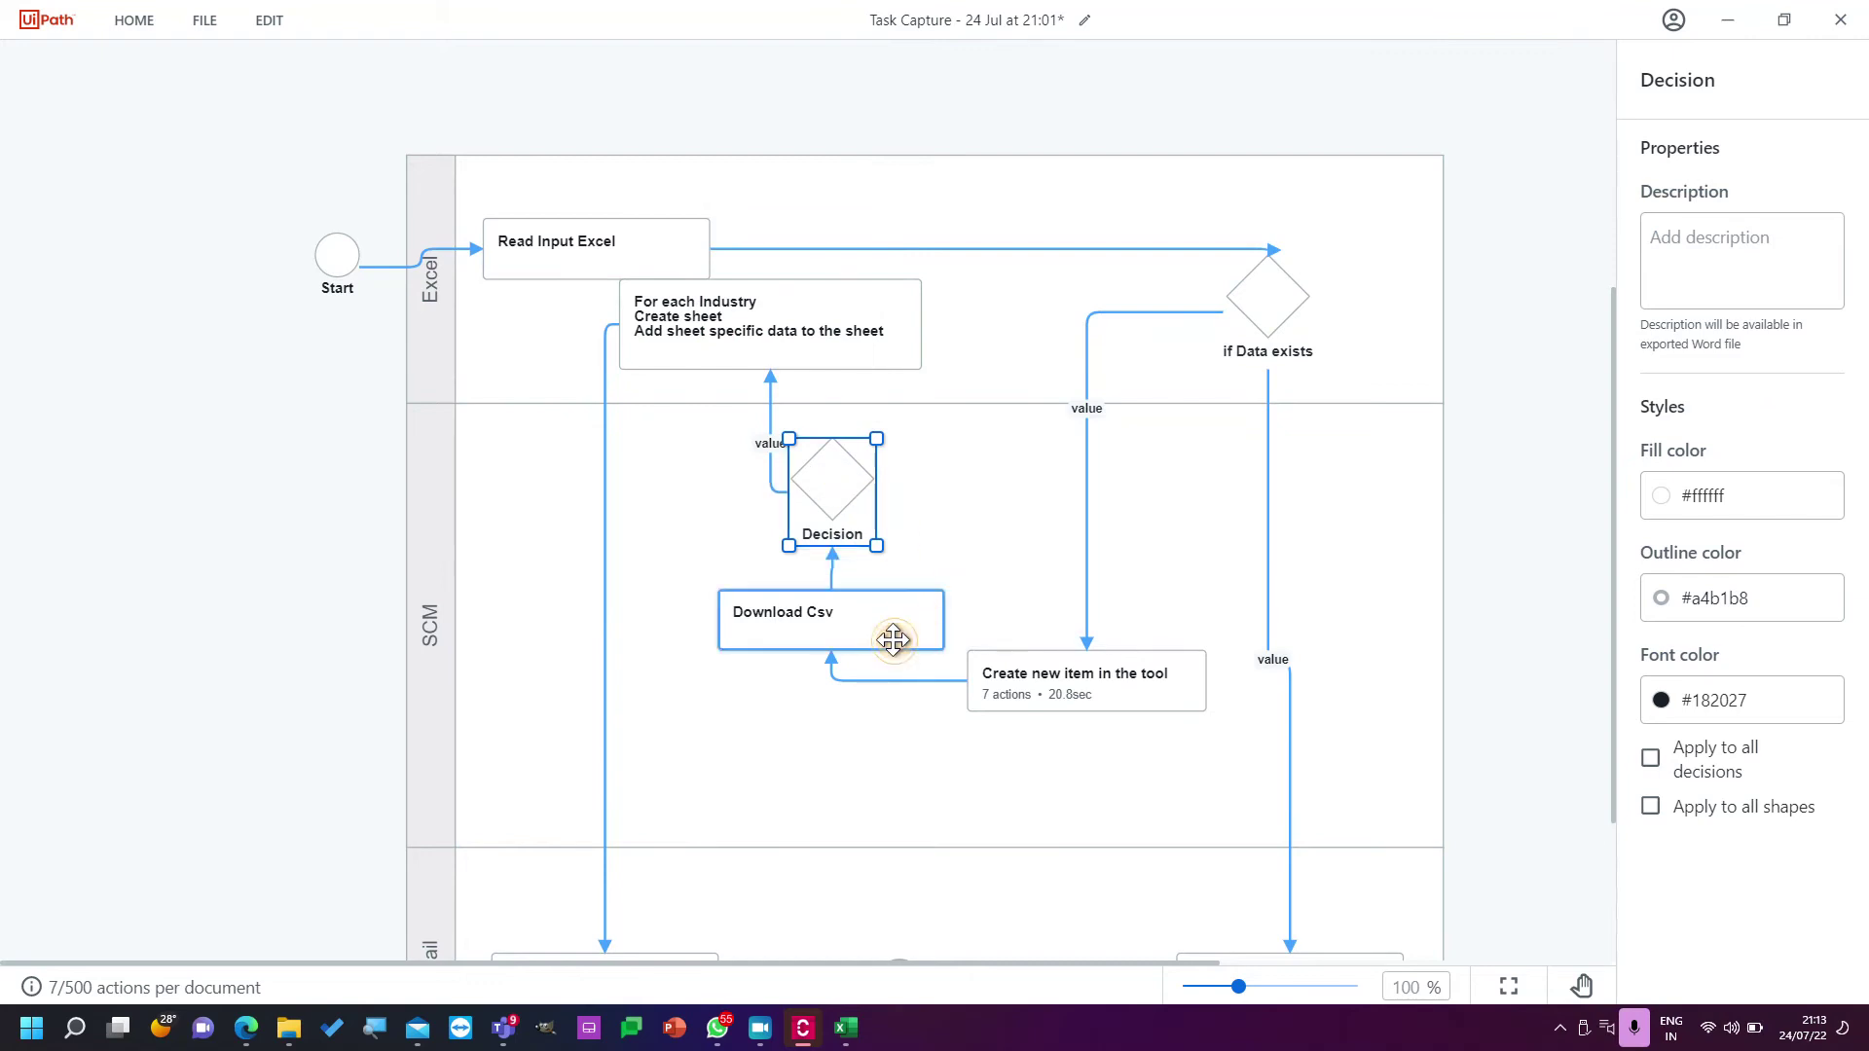
Move Download Csv and Create new item in the tool lower in SCM, keeping Create new item in the tool below and to the right.
drag(888, 626, 891, 715)
drag(1116, 697, 1183, 807)
mouse_move(863, 683)
mouse_down()
mouse_move(867, 792)
mouse_move(851, 691)
mouse_move(865, 707)
mouse_up()
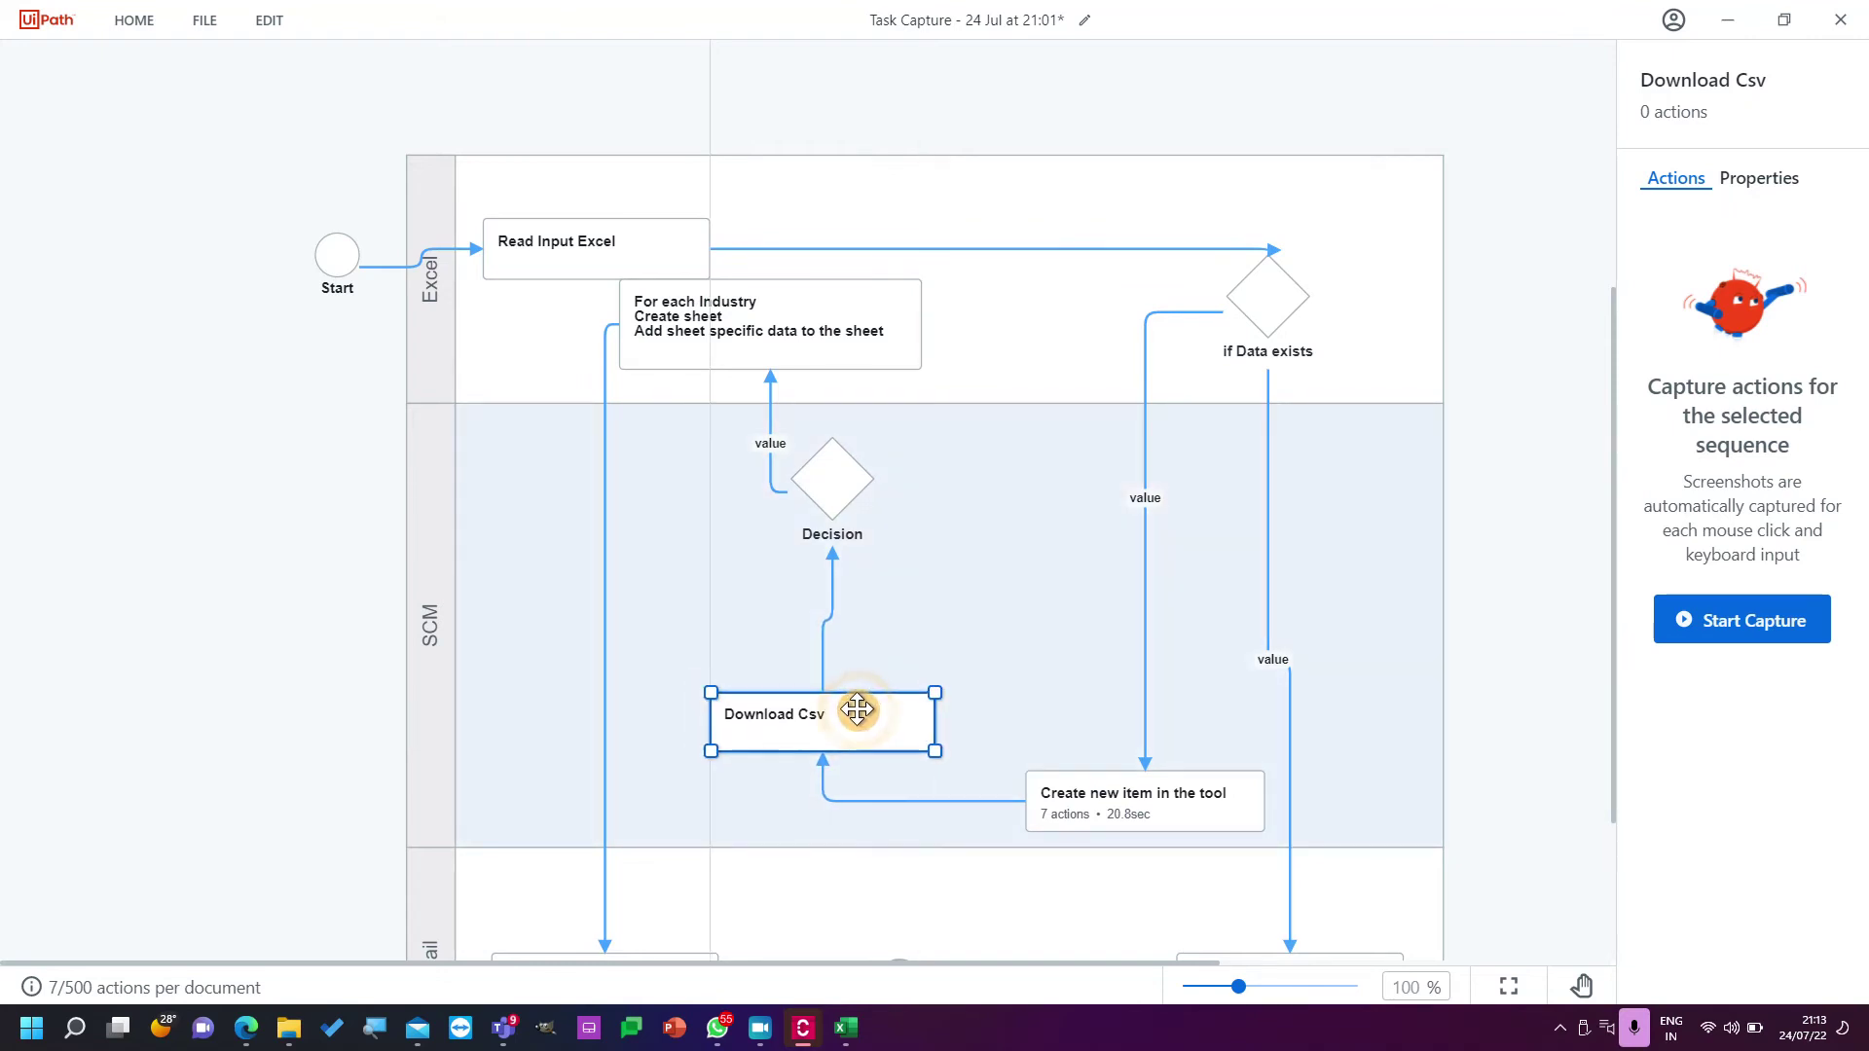
Rename the new Decision above Download Csv to "Download successful".
click(823, 469)
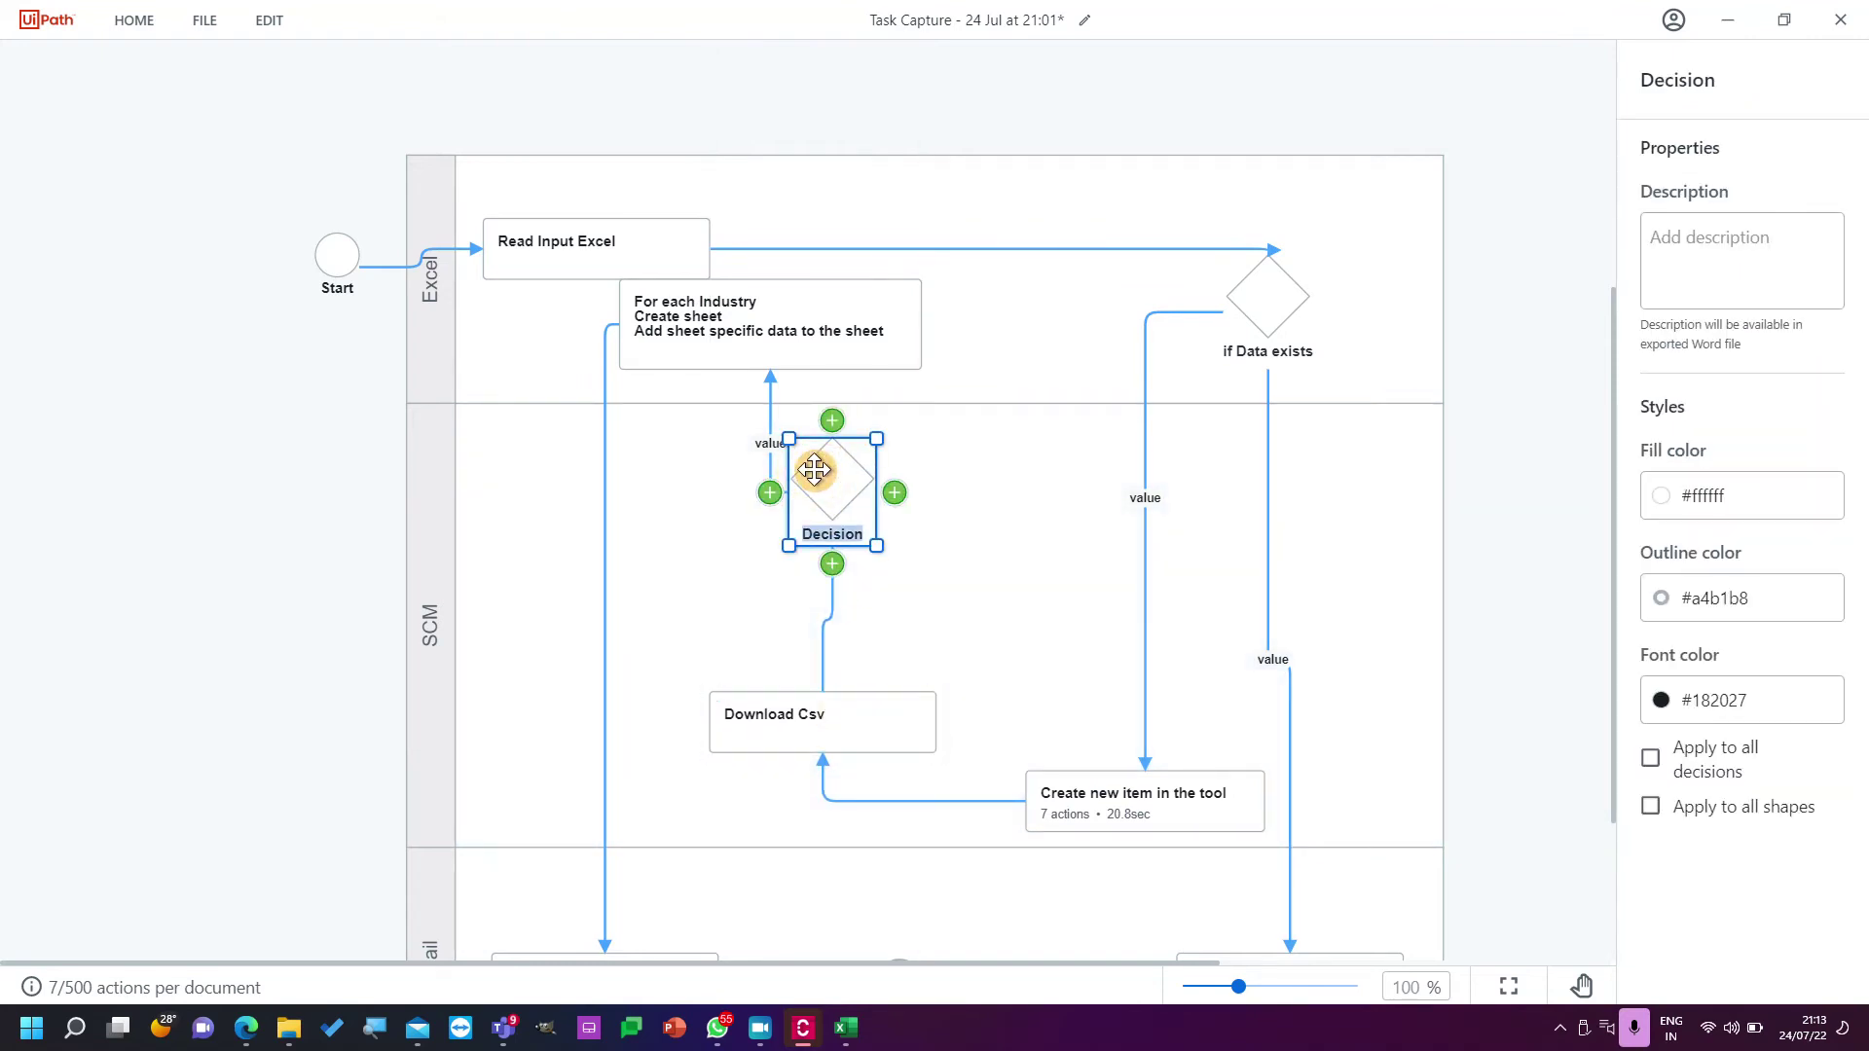
text(If)
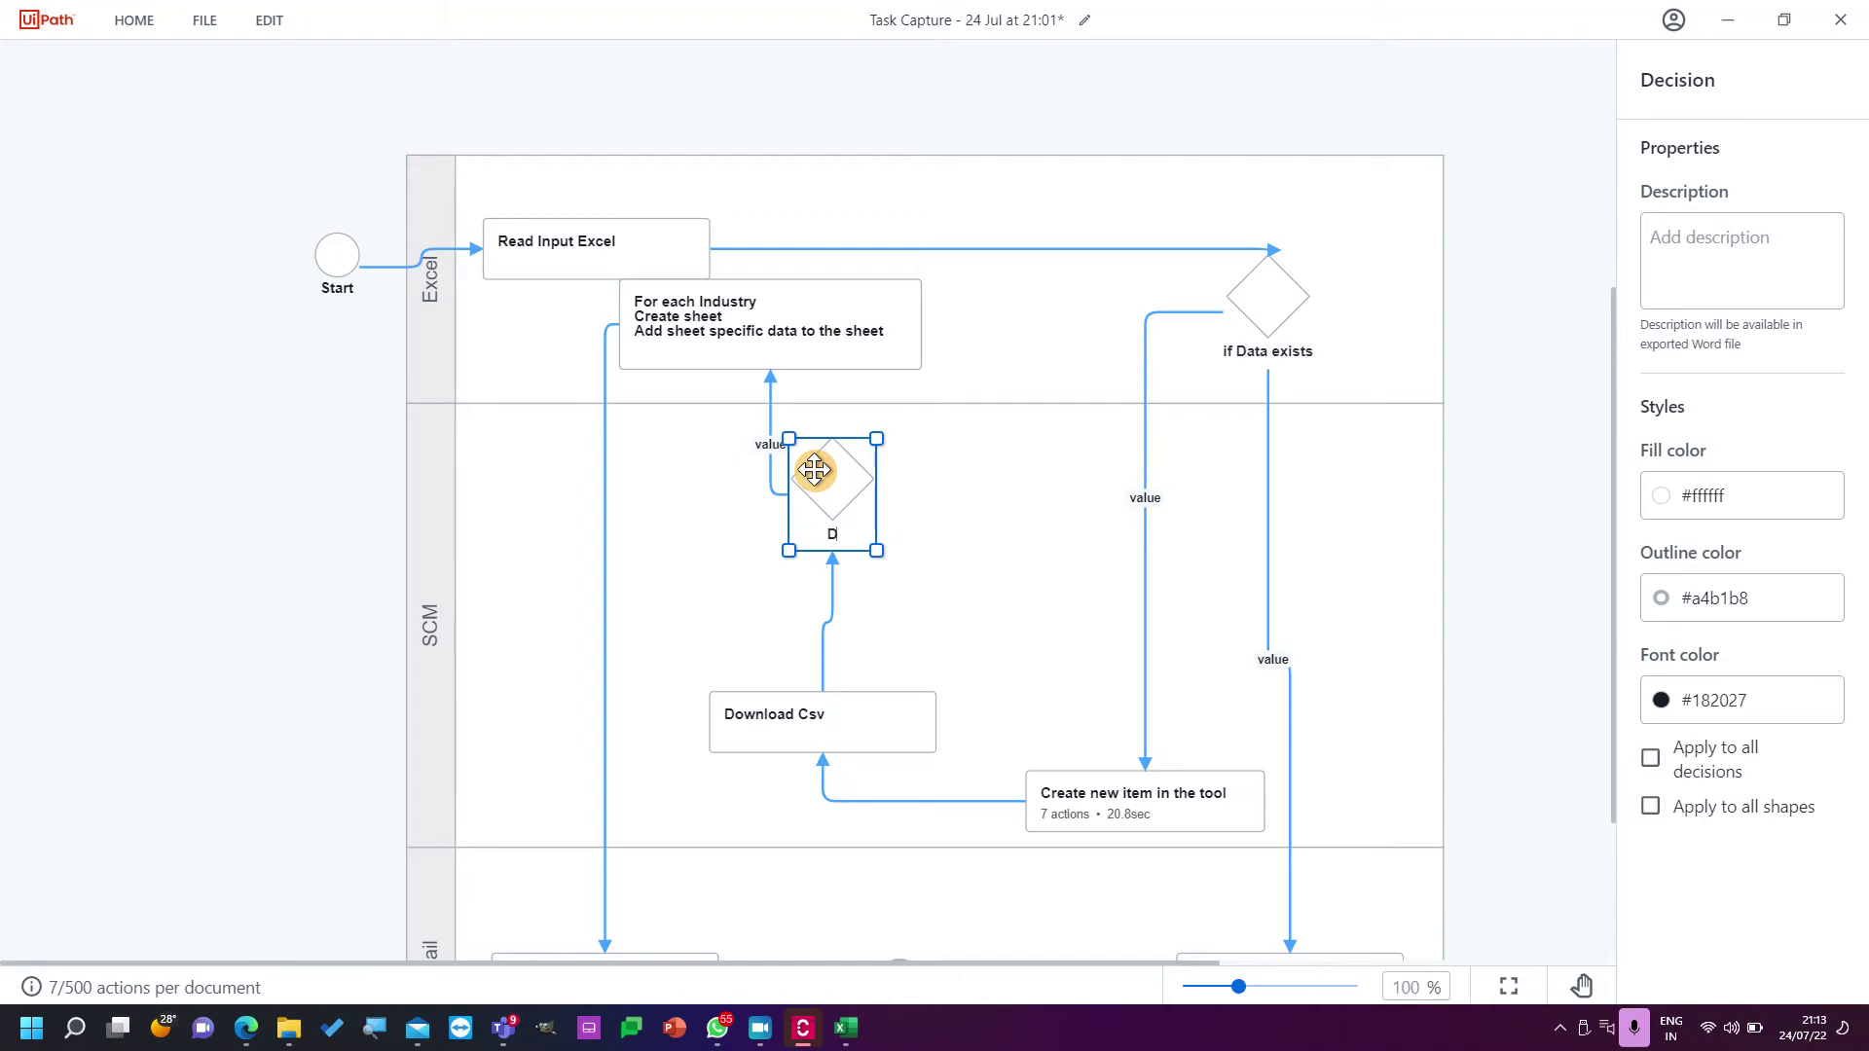
text(load succe)
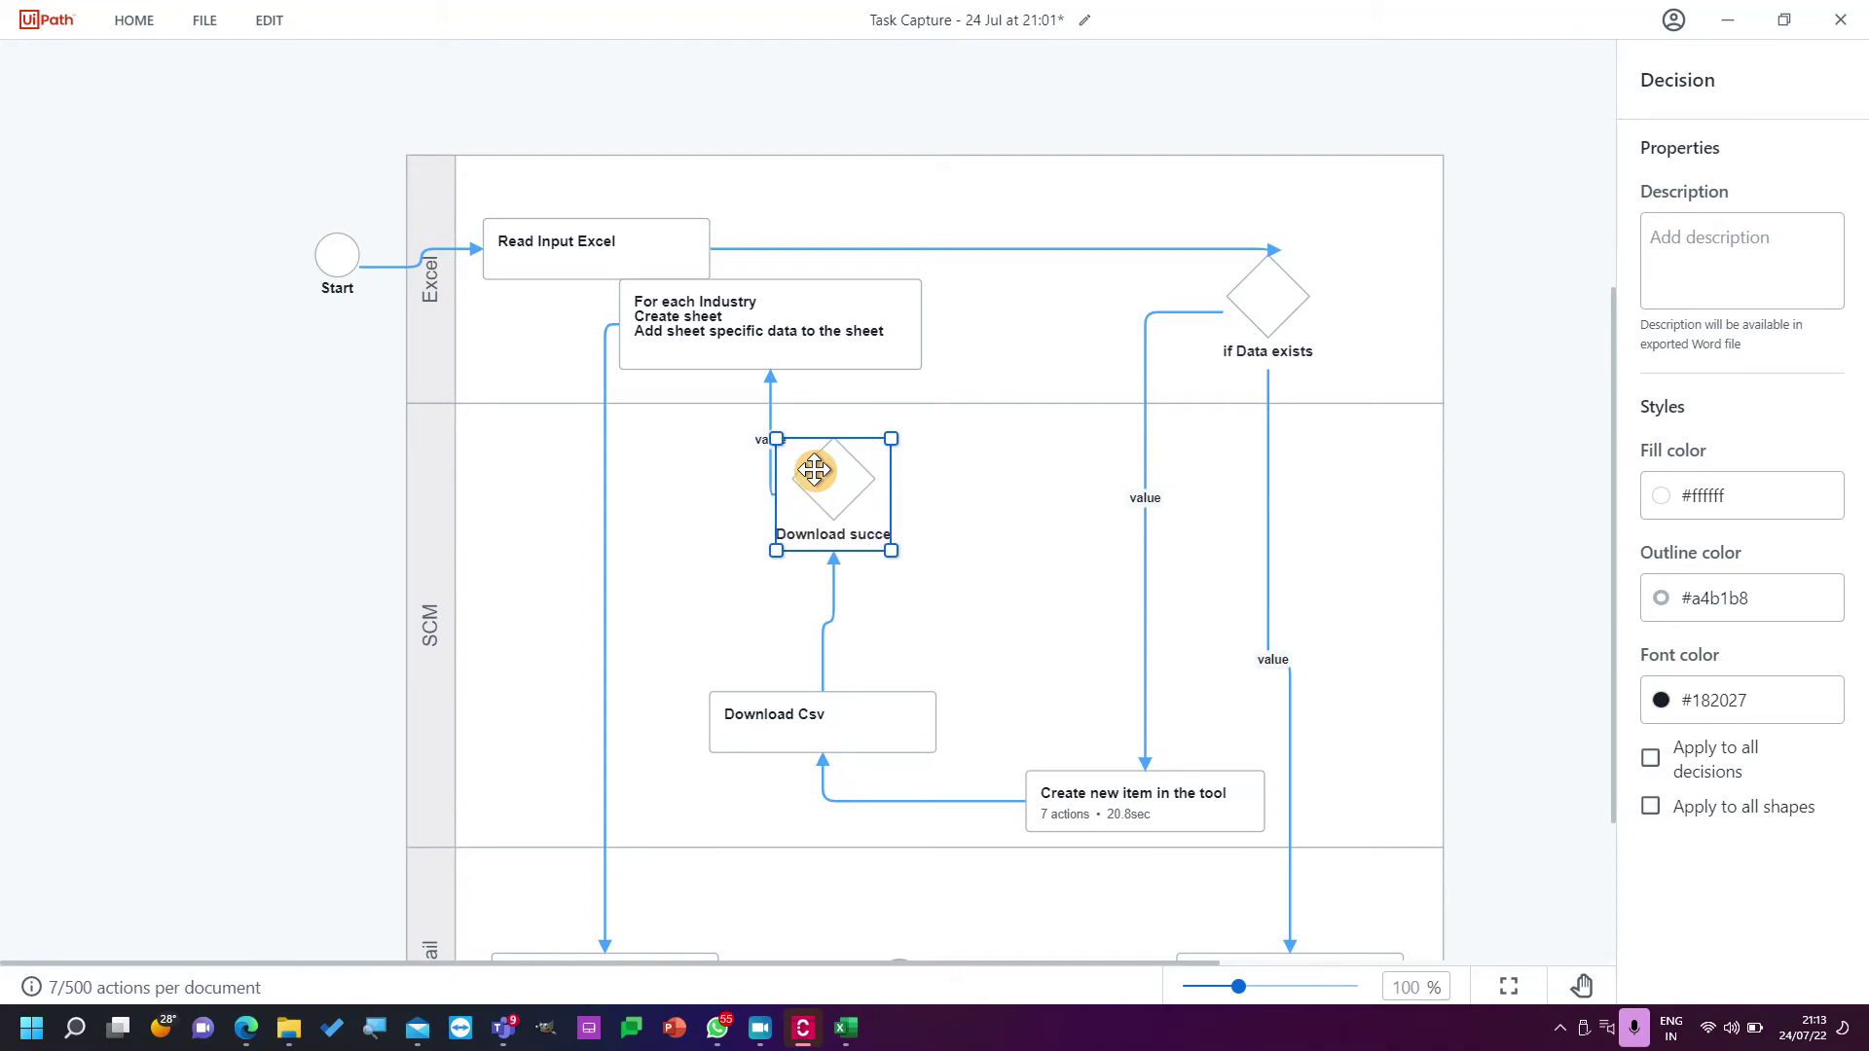
text(ssful)
click(995, 657)
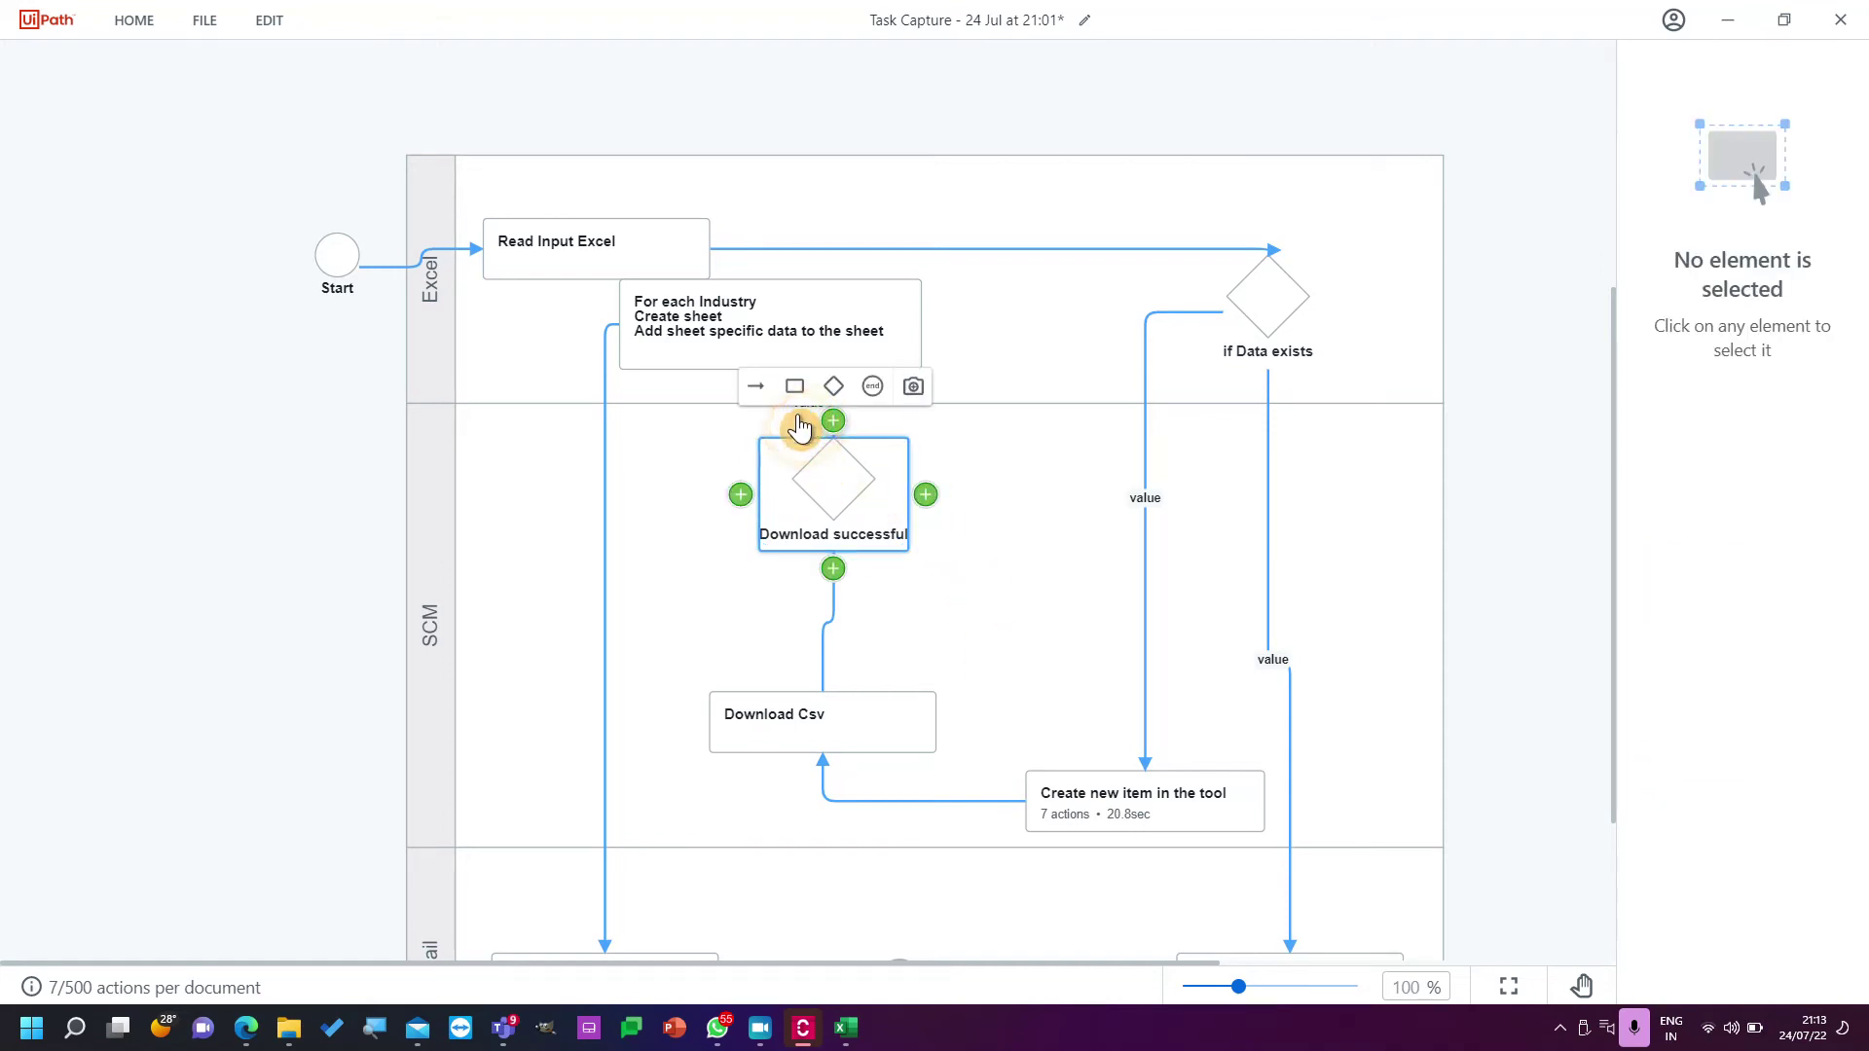
Label the connection from the Download successful decision to the For each Industry sequence "yes".
click(757, 440)
click(772, 390)
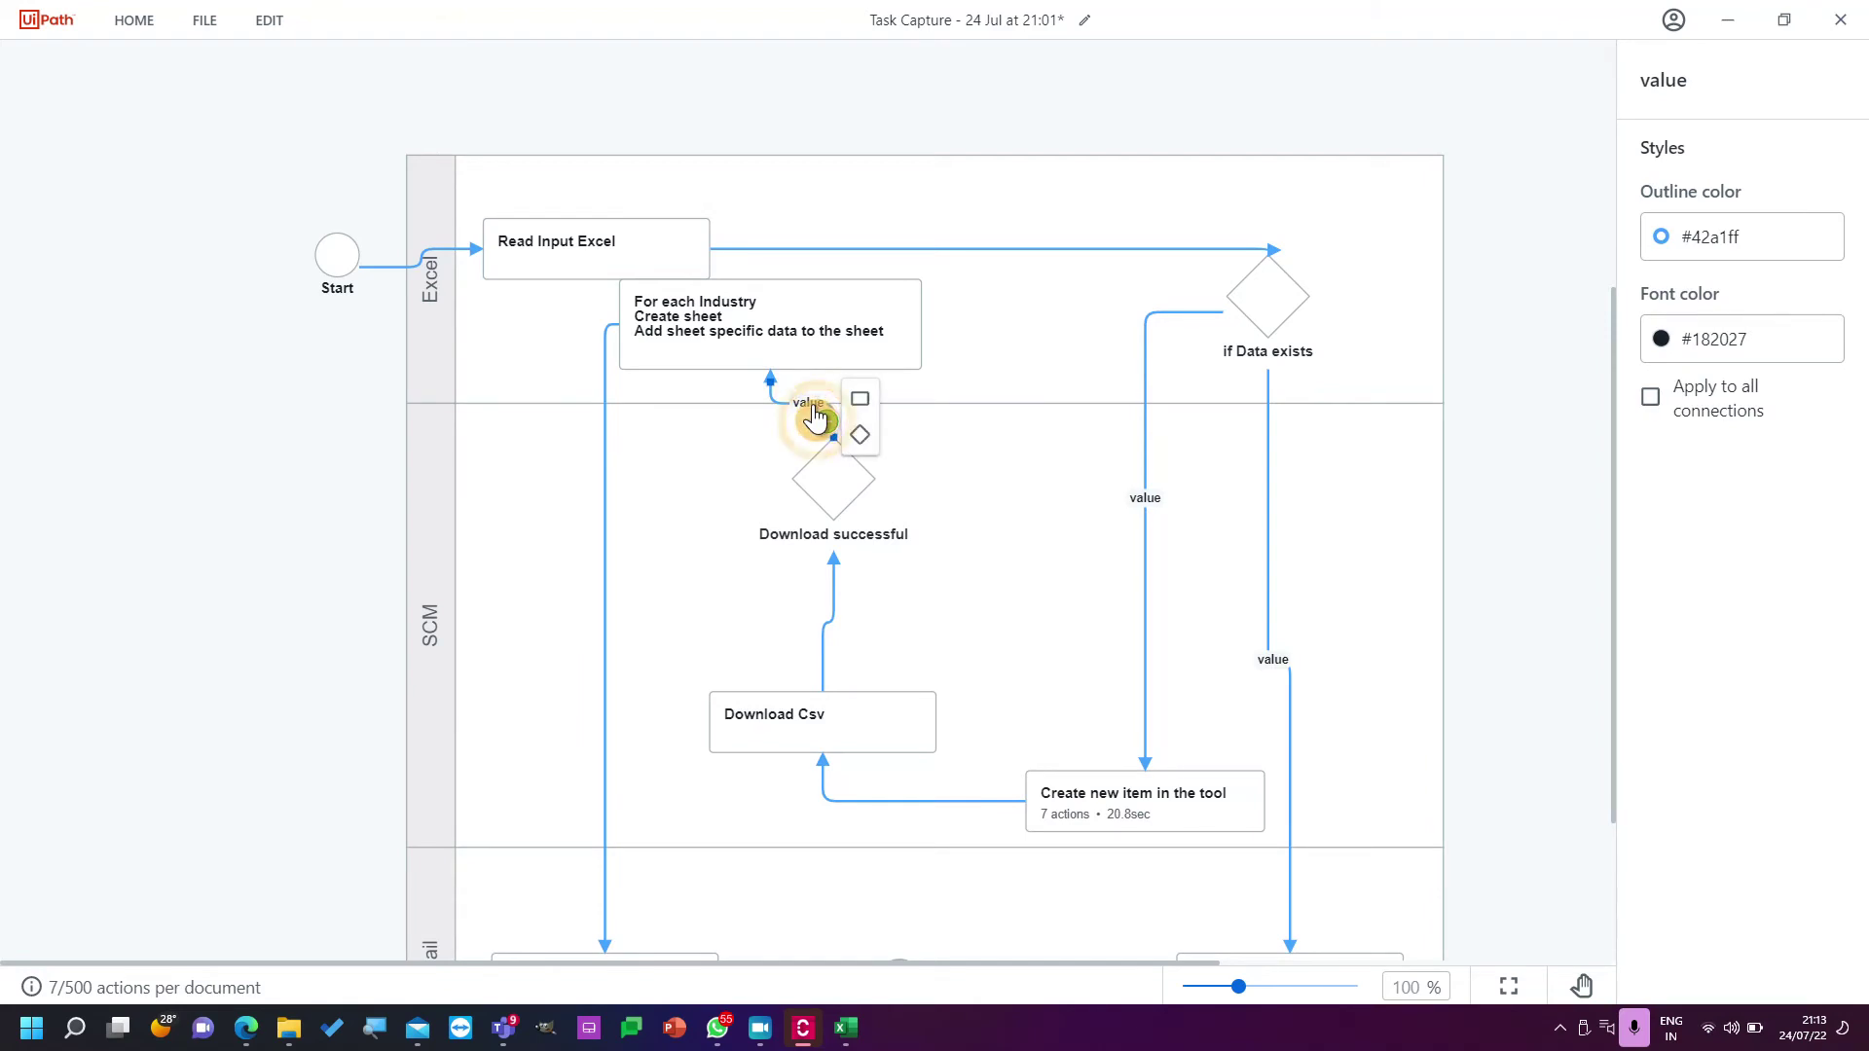
click(810, 400)
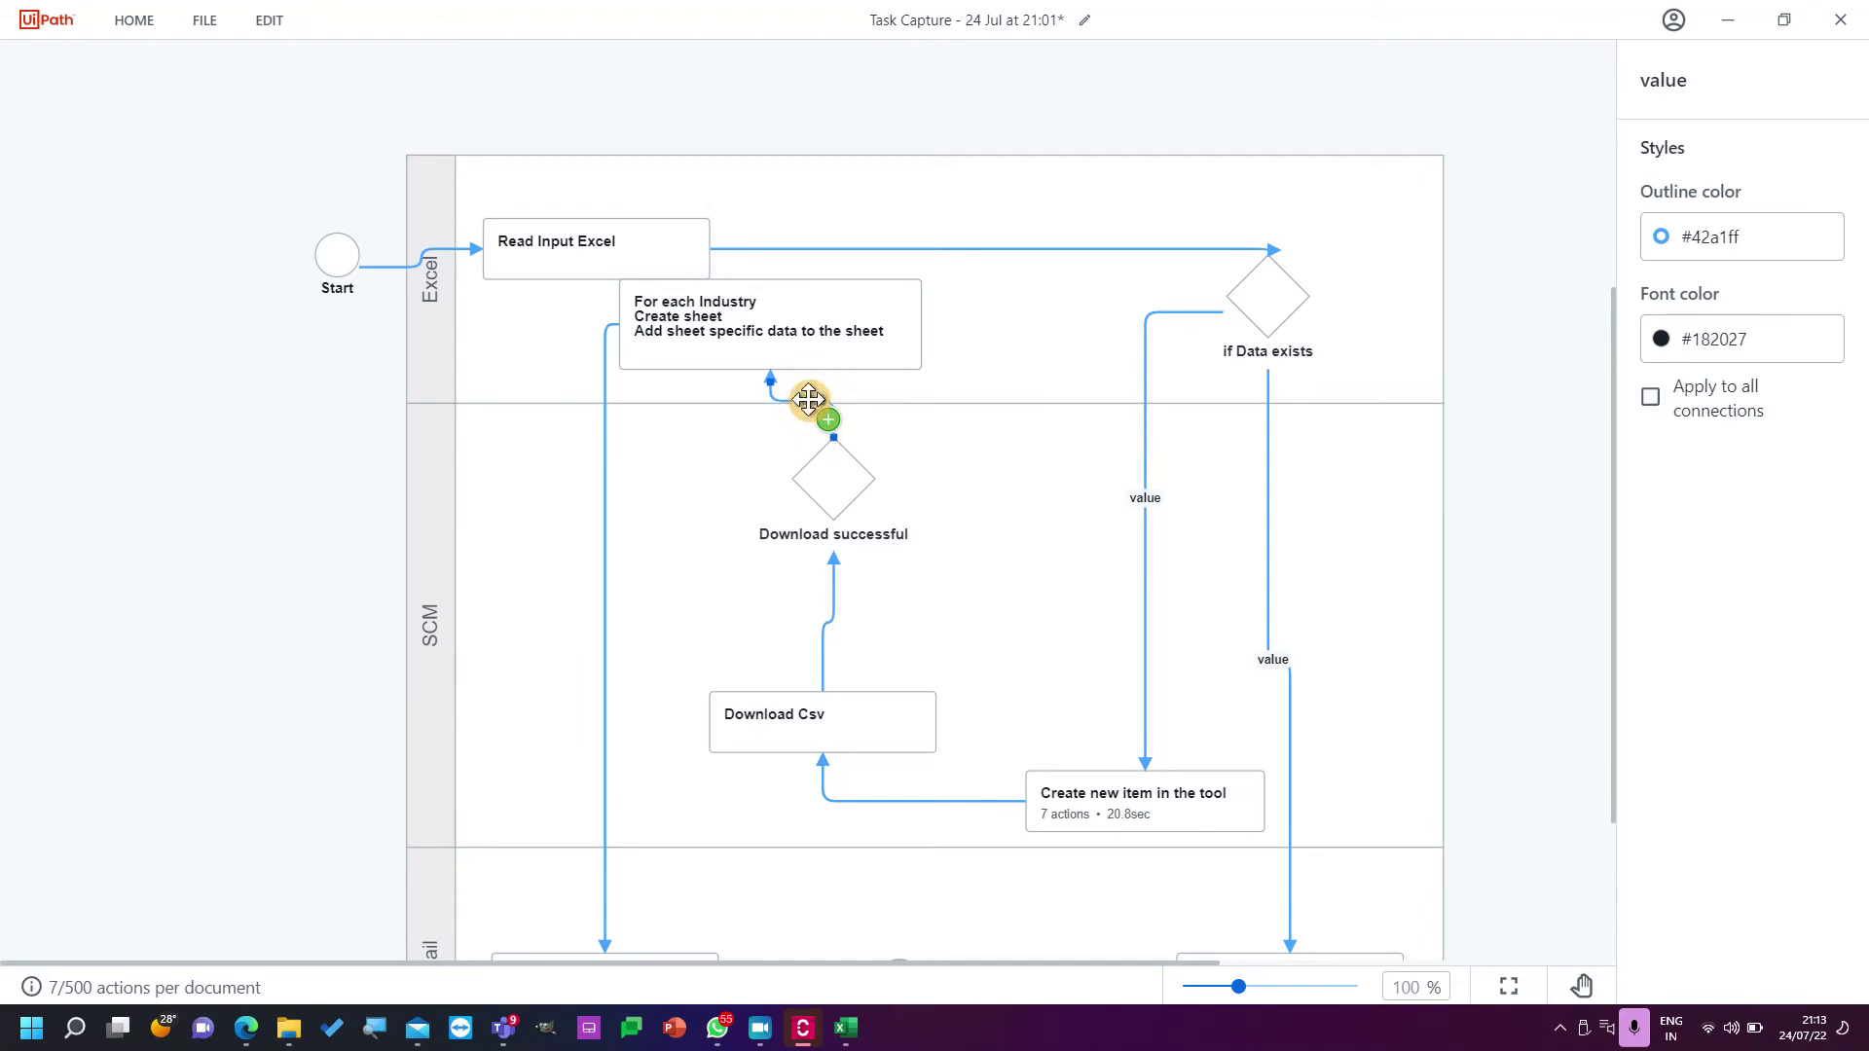
click(1034, 559)
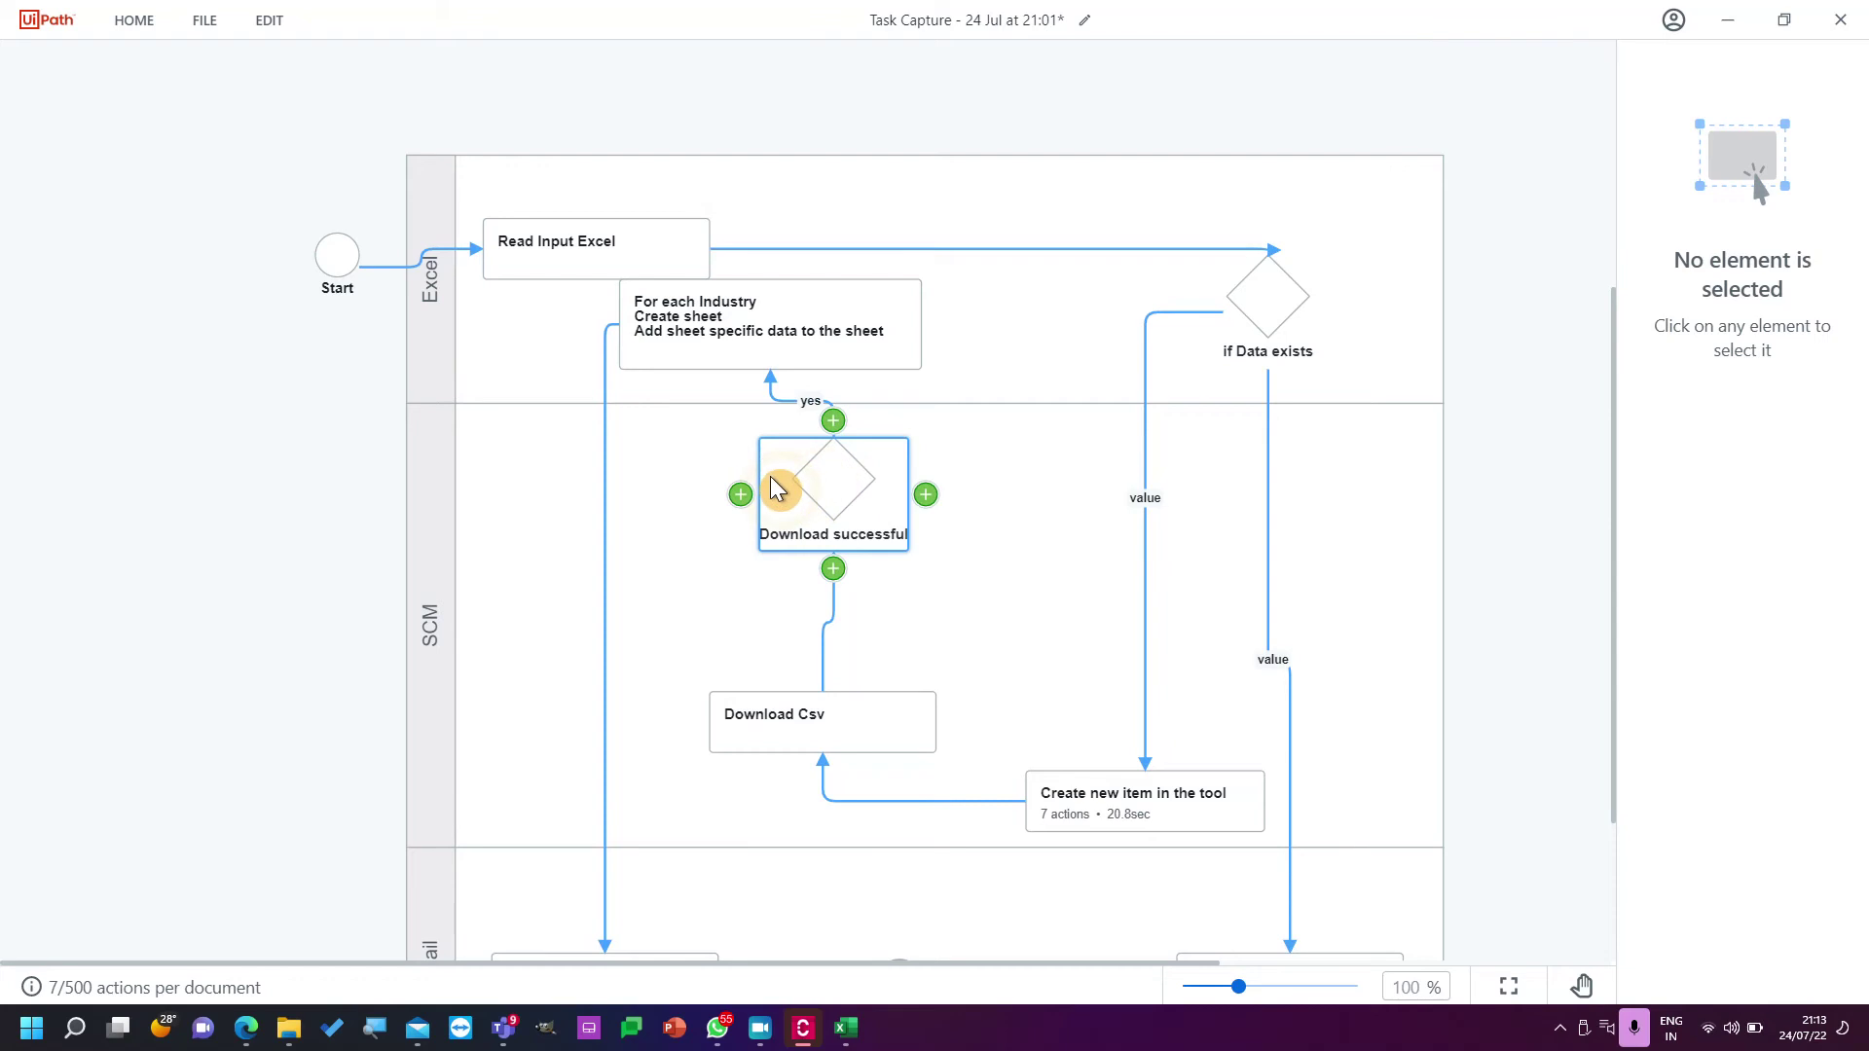
Add a sequence branching from the Download successful decision and name it "Take screenshot and send email".
click(742, 496)
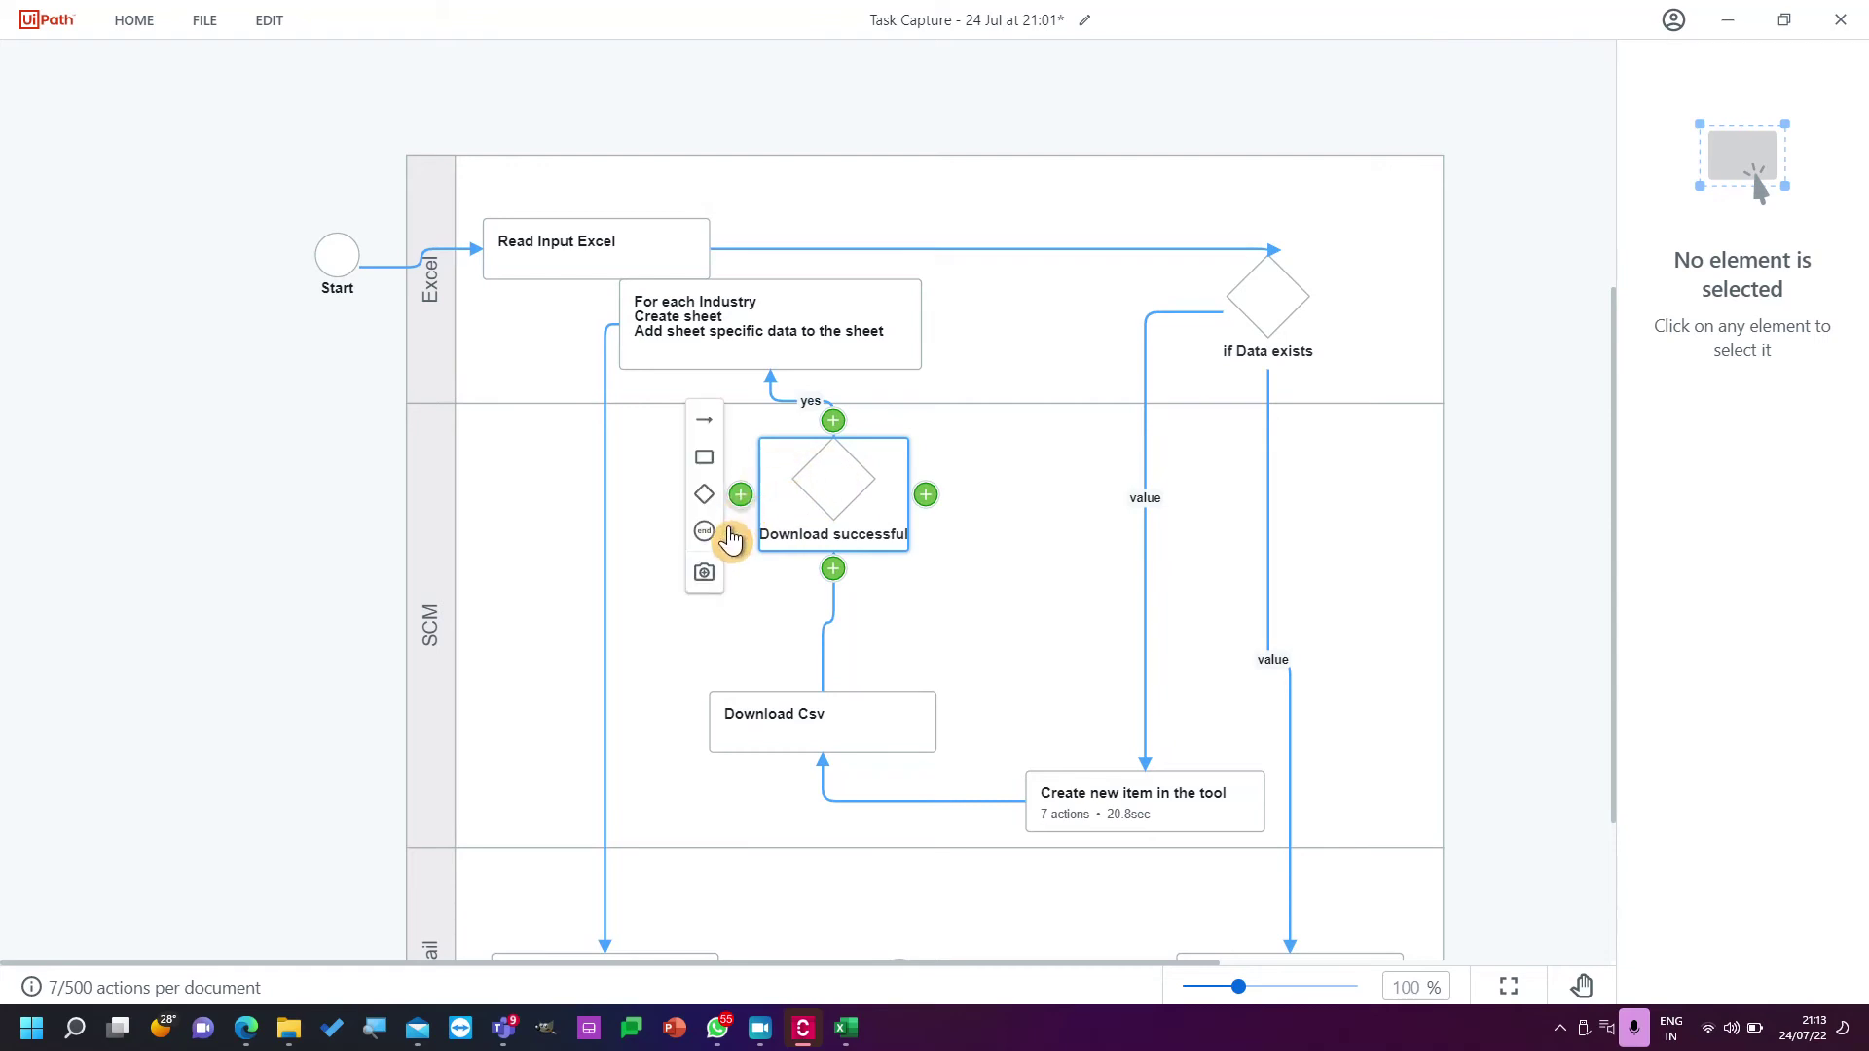
click(704, 466)
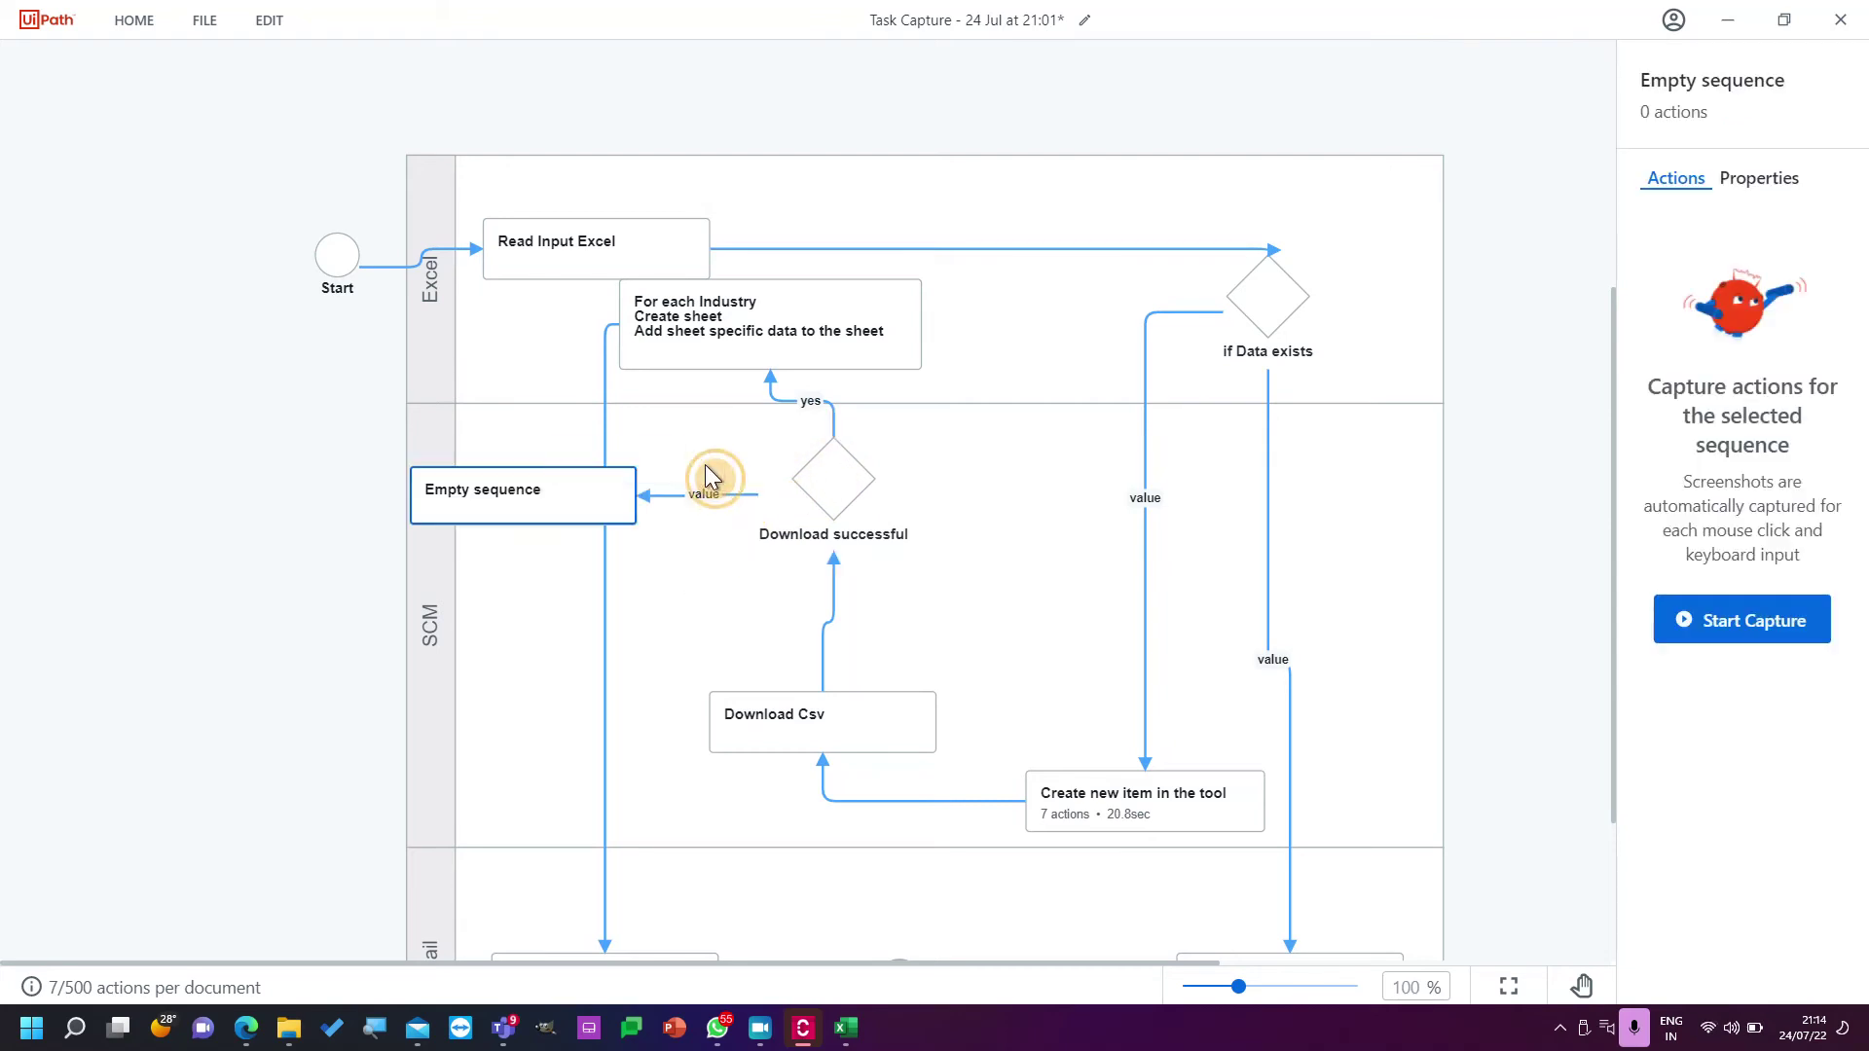
double_click(495, 499)
text(Take screensho)
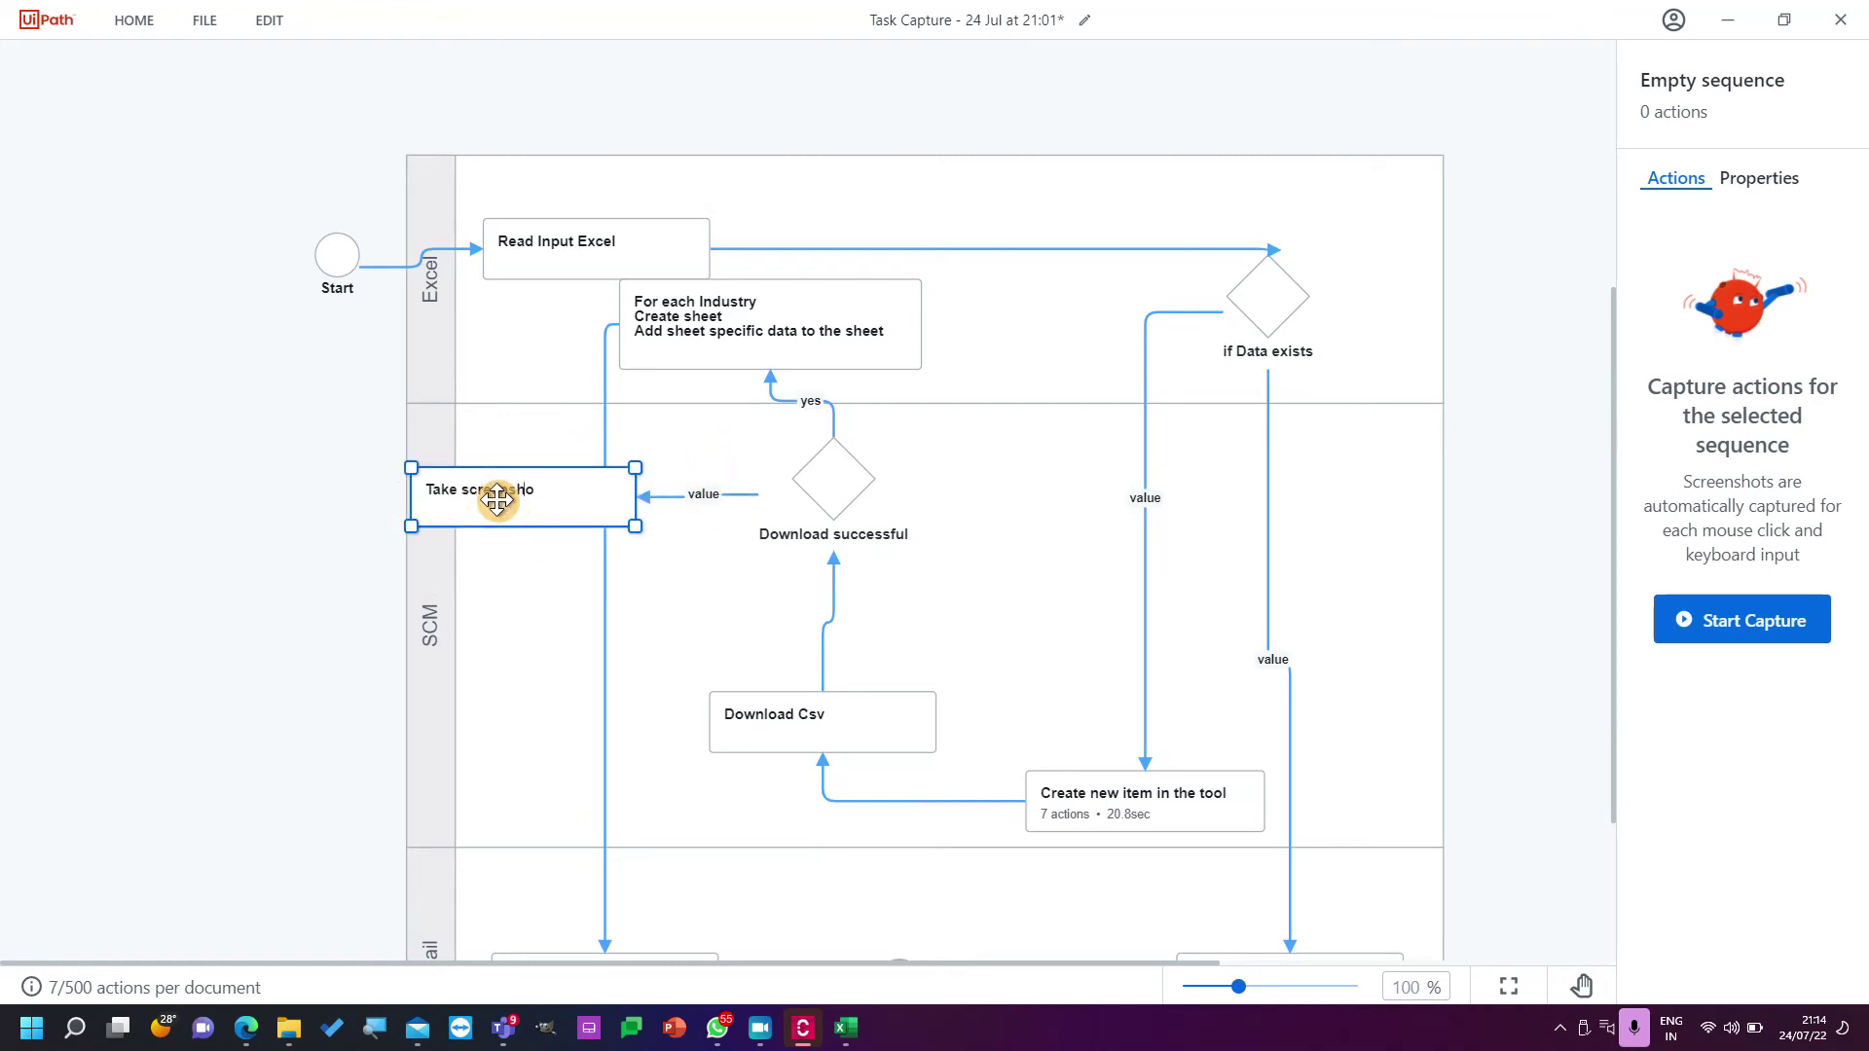
text(t and send email)
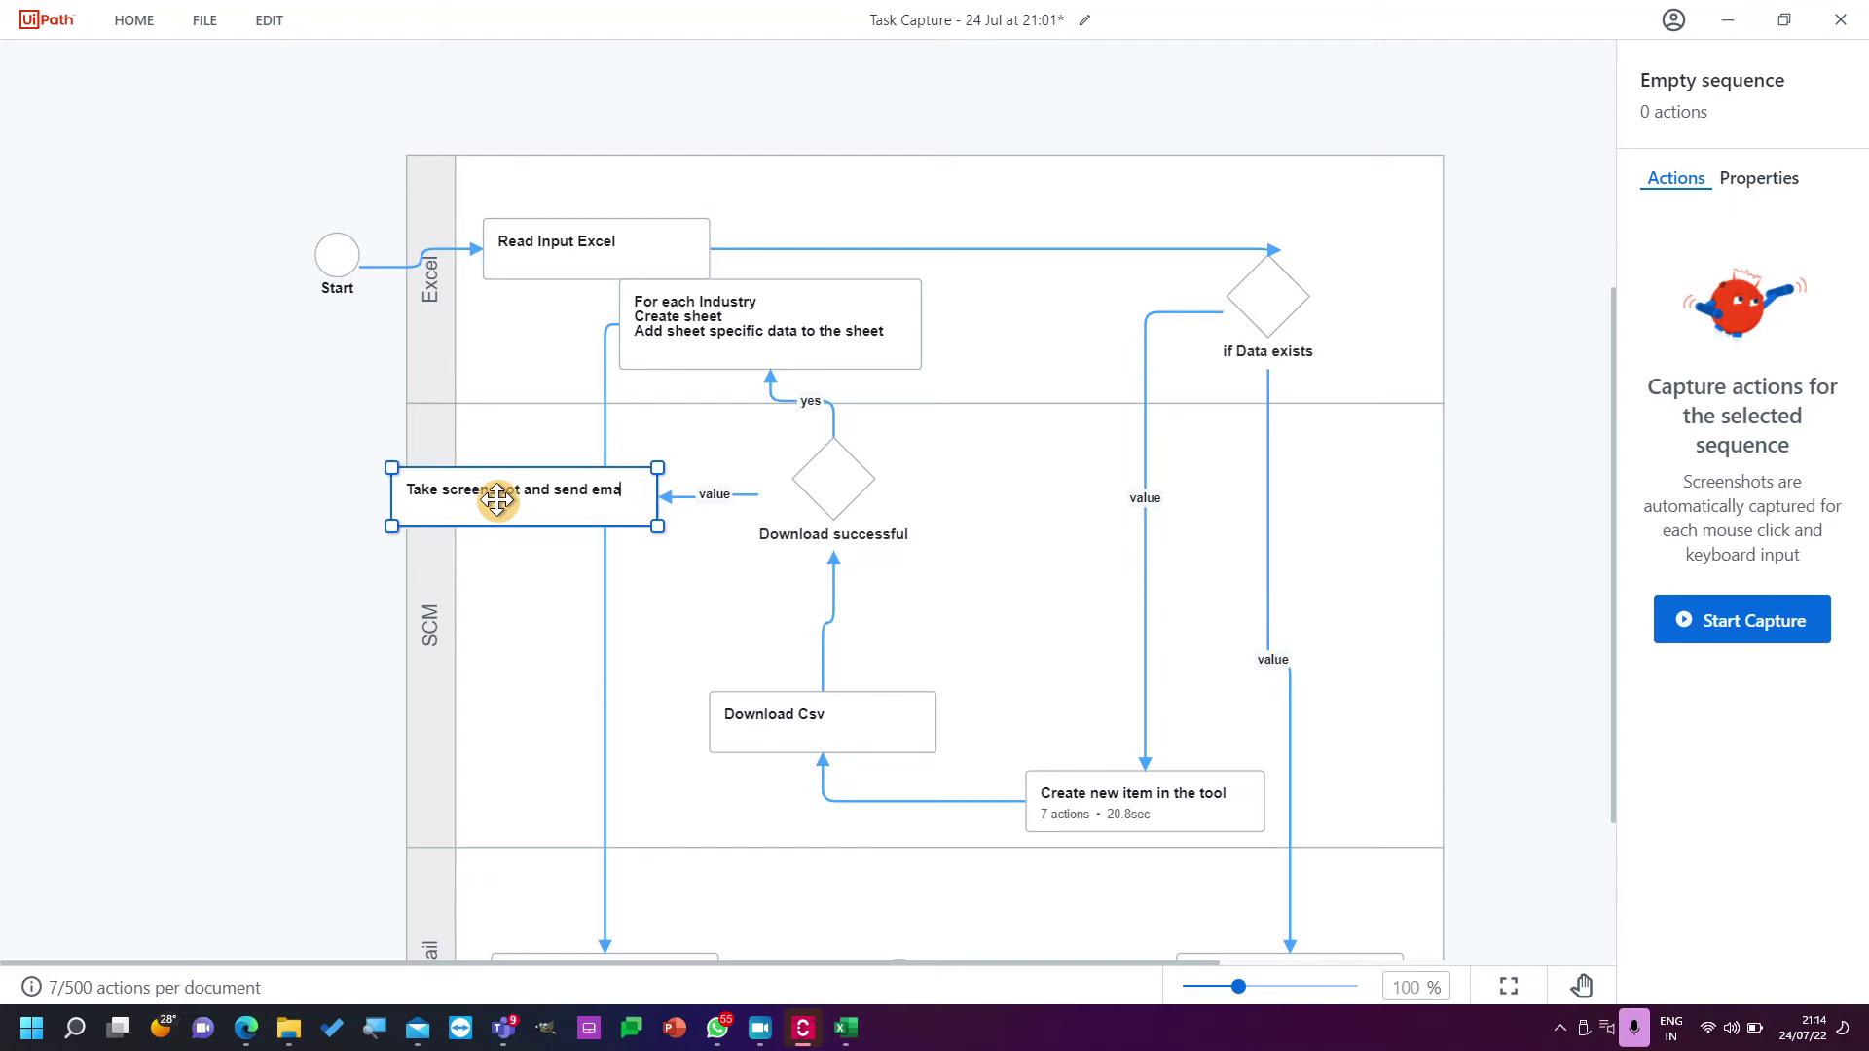
click(988, 634)
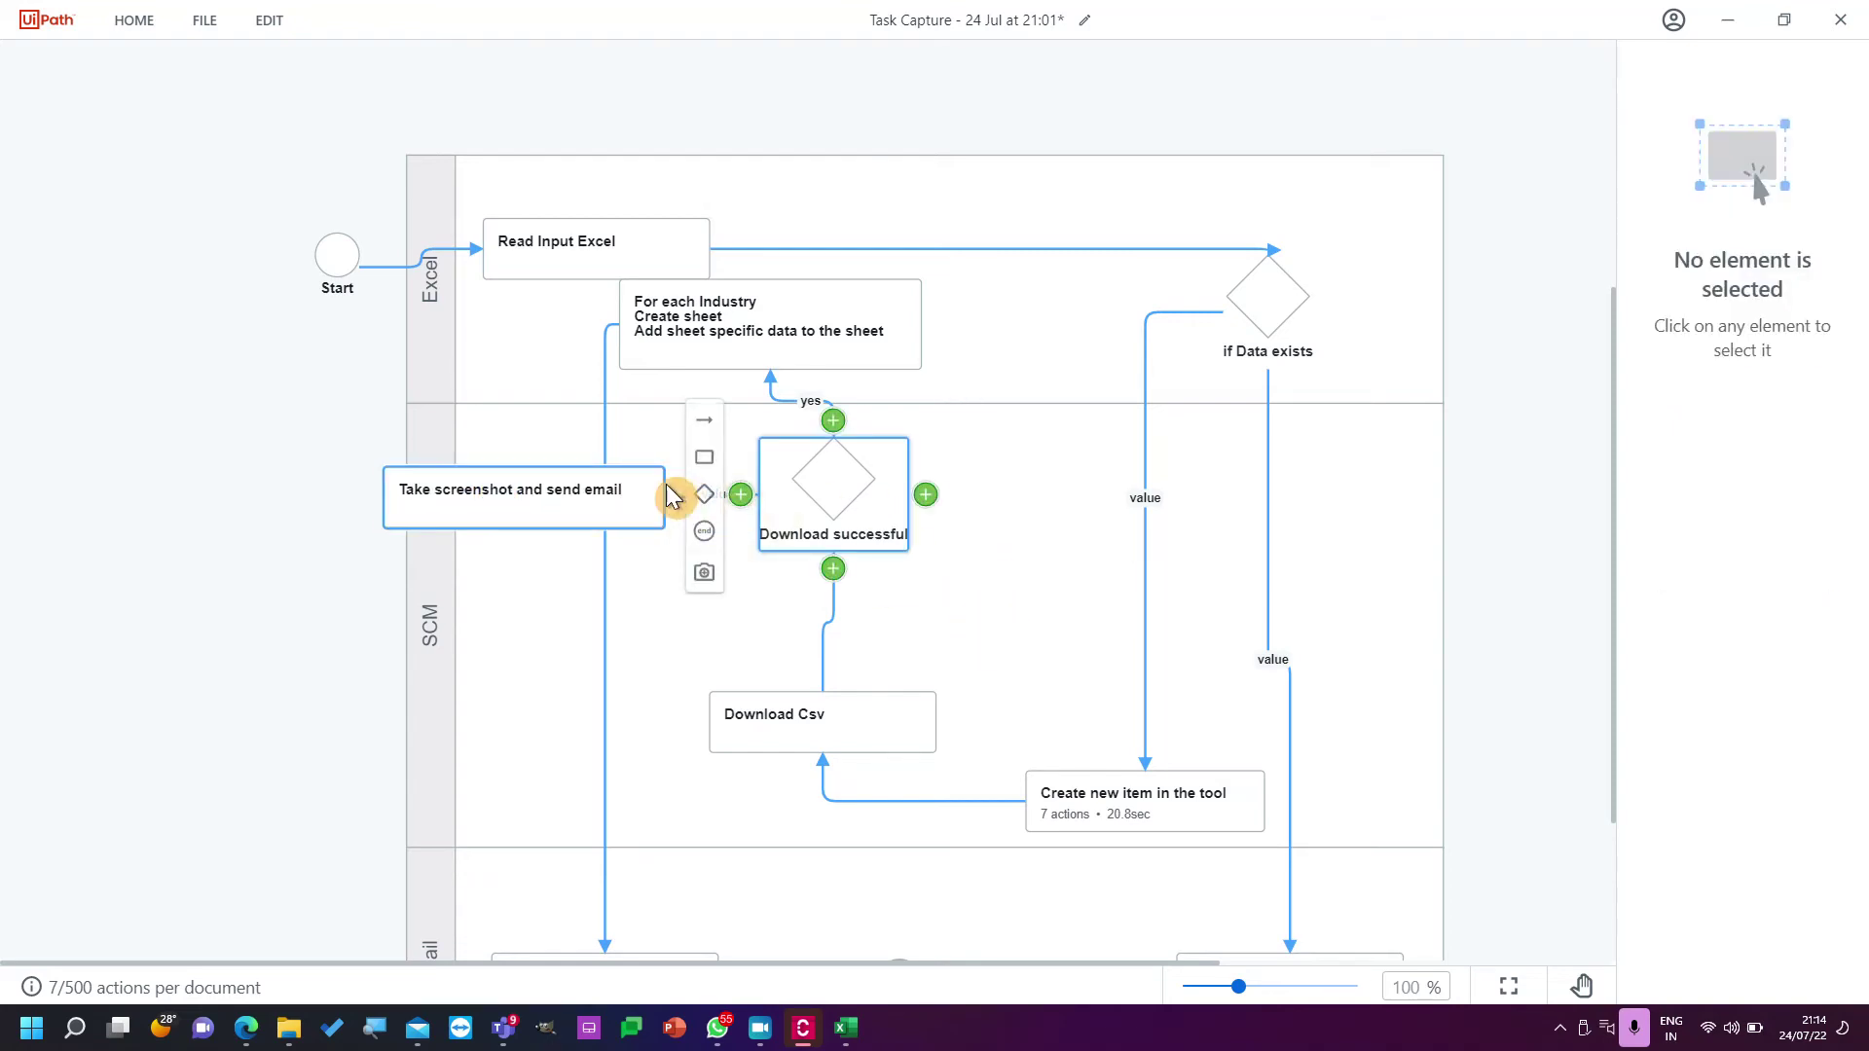
Label the connection from Download successful to Take screenshot and send email "No".
click(585, 496)
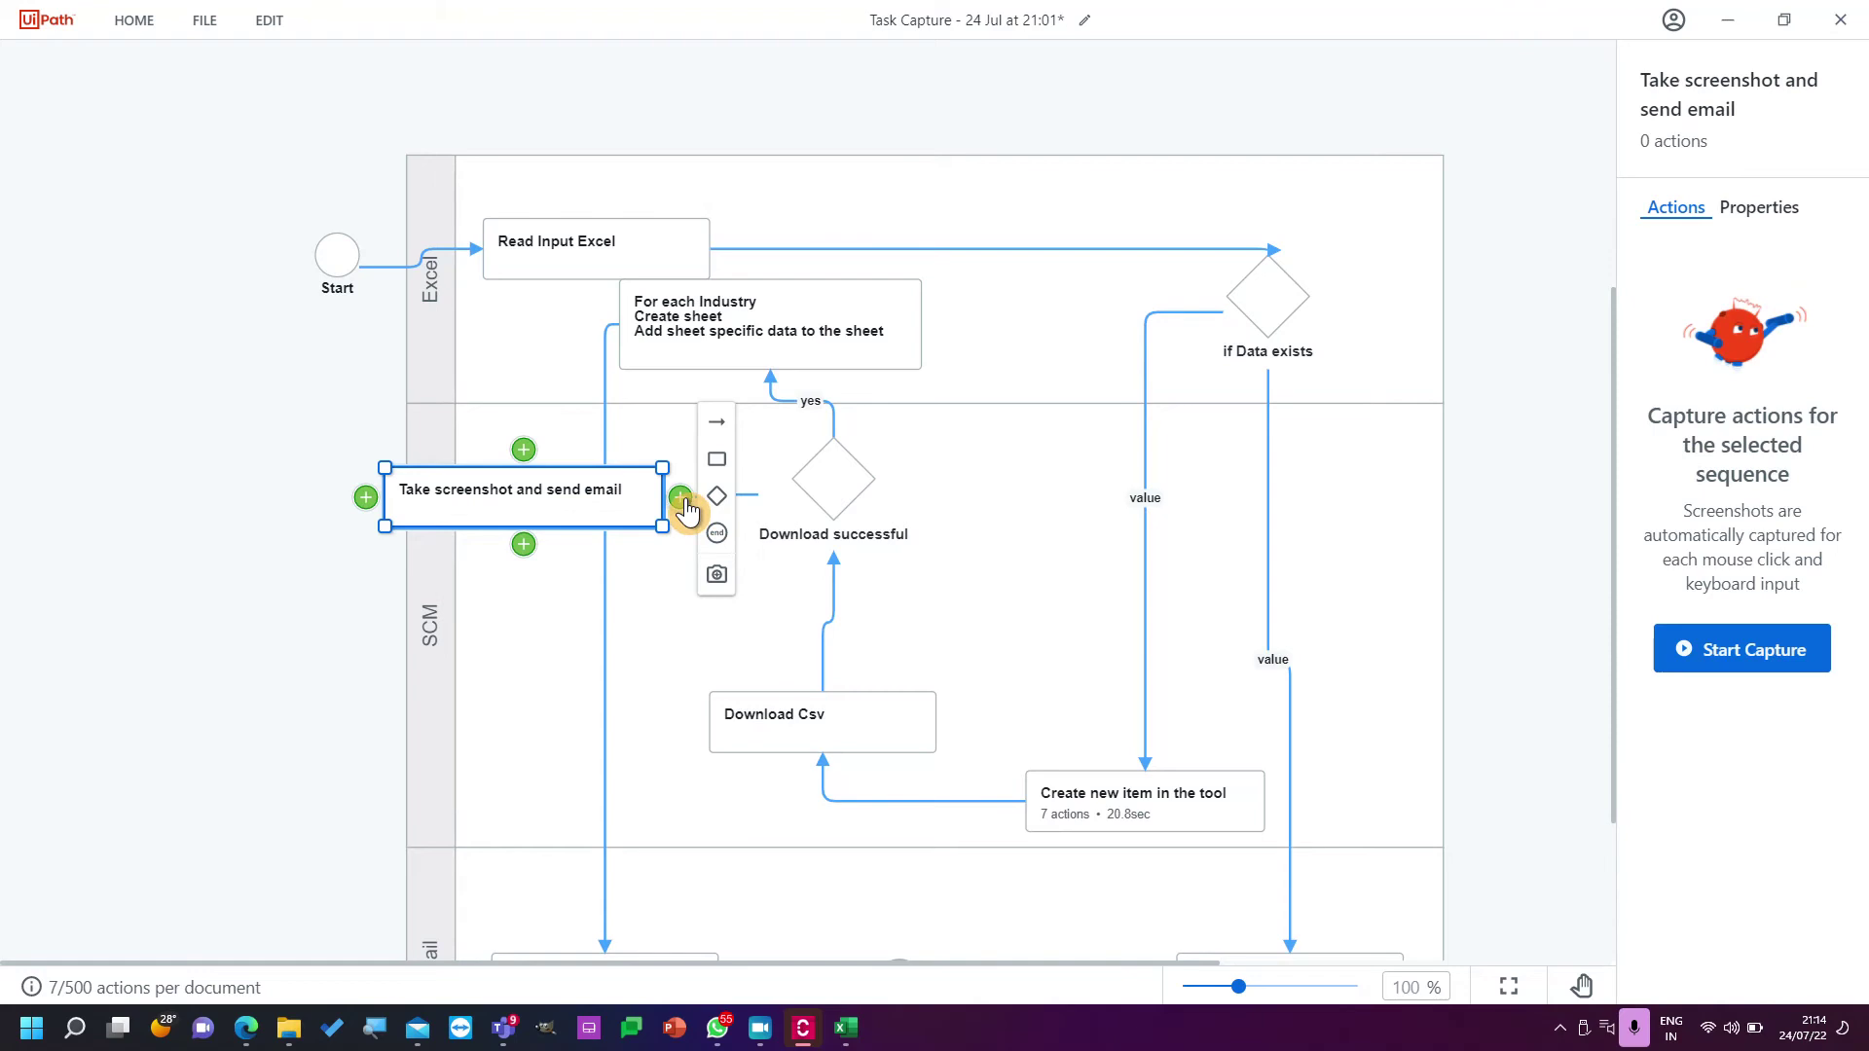
click(679, 651)
click(718, 495)
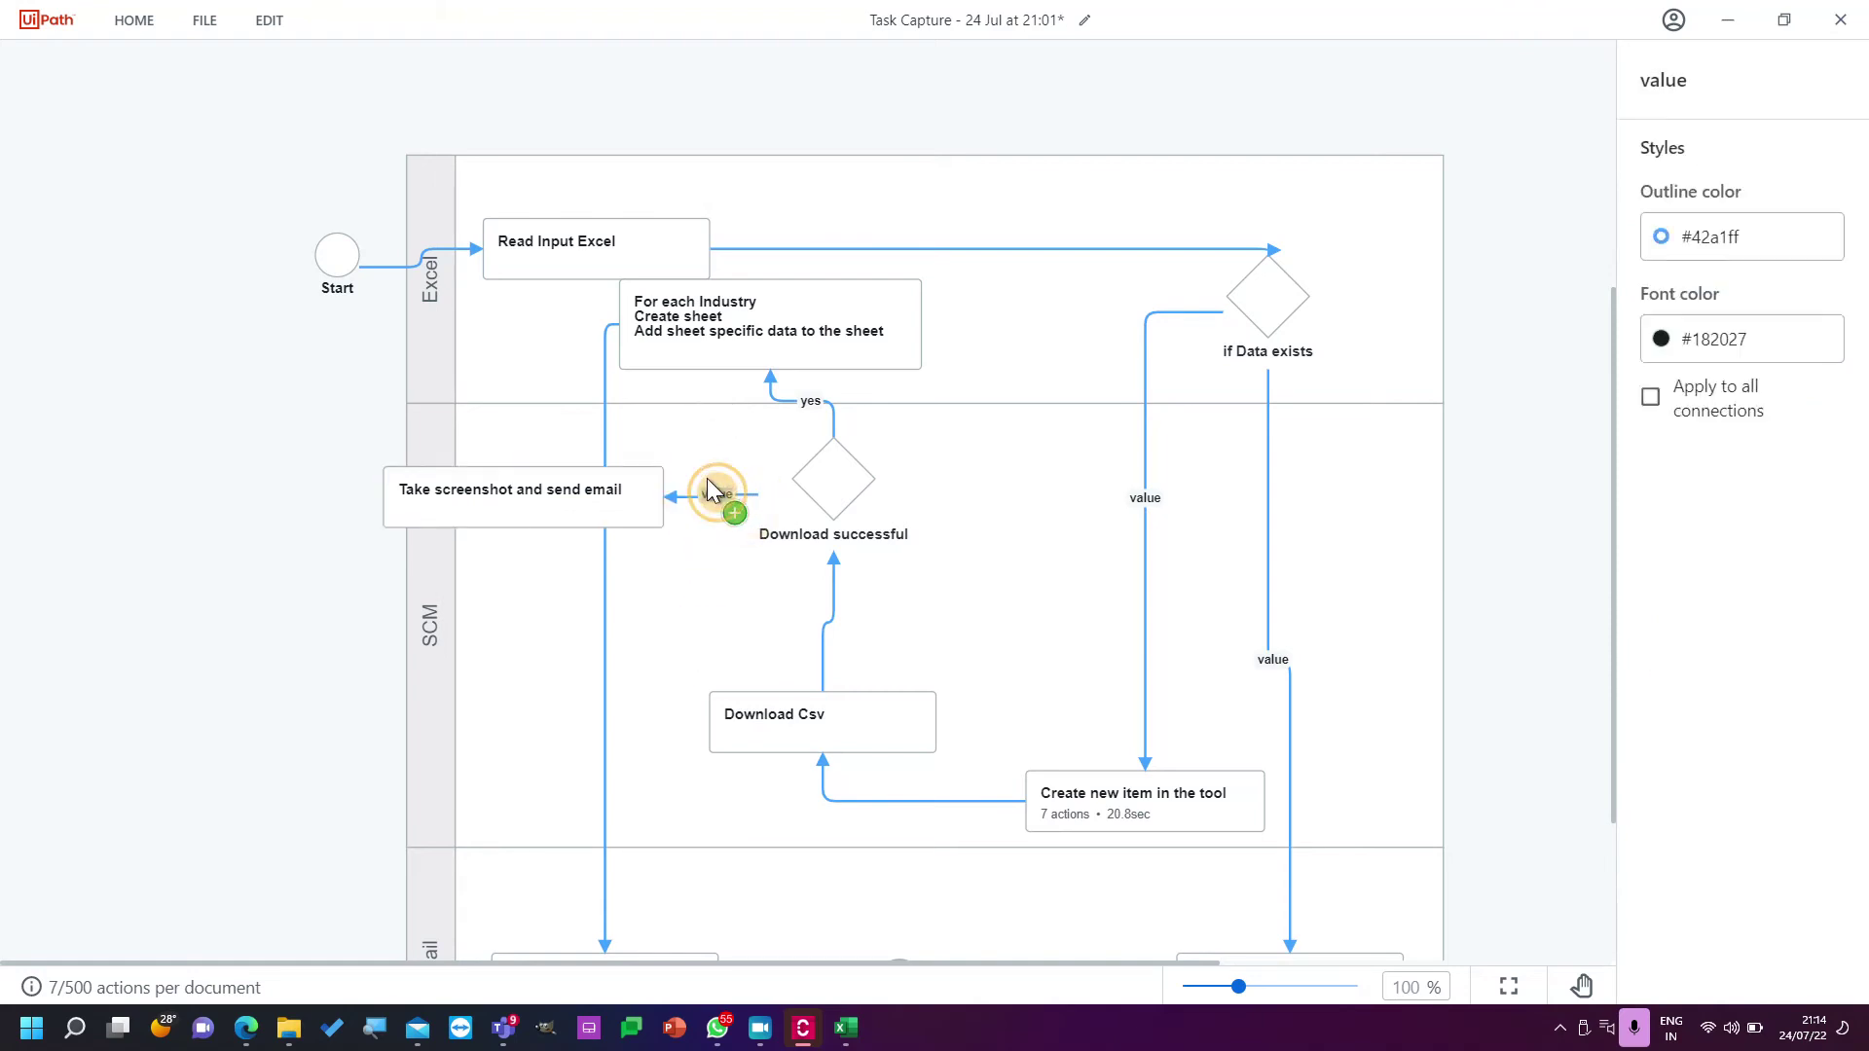
click(993, 638)
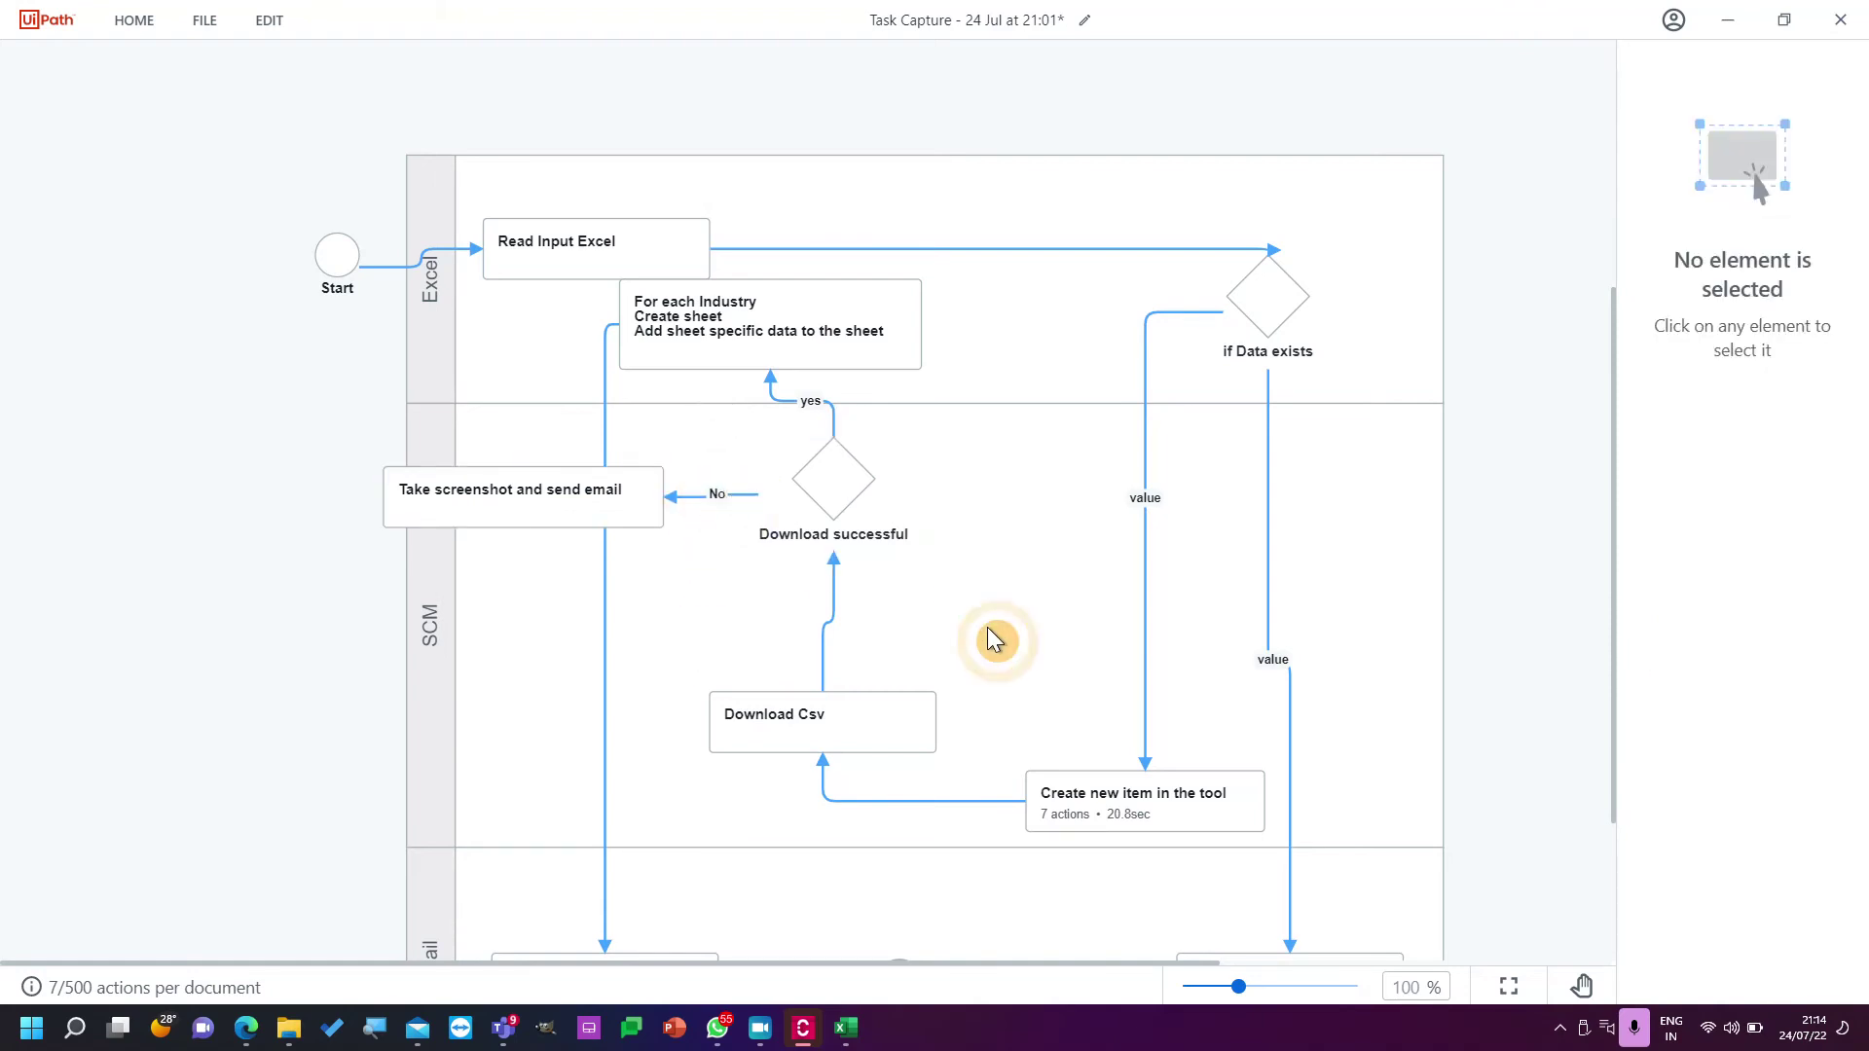
Connect Take screenshot and send email to End, and shift Download Csv and the Download successful decision to the right within SCM.
scroll(993, 638, down, 3)
mouse_move(525, 309)
drag(526, 304, 902, 750)
drag(918, 495, 1075, 468)
drag(836, 243, 1008, 255)
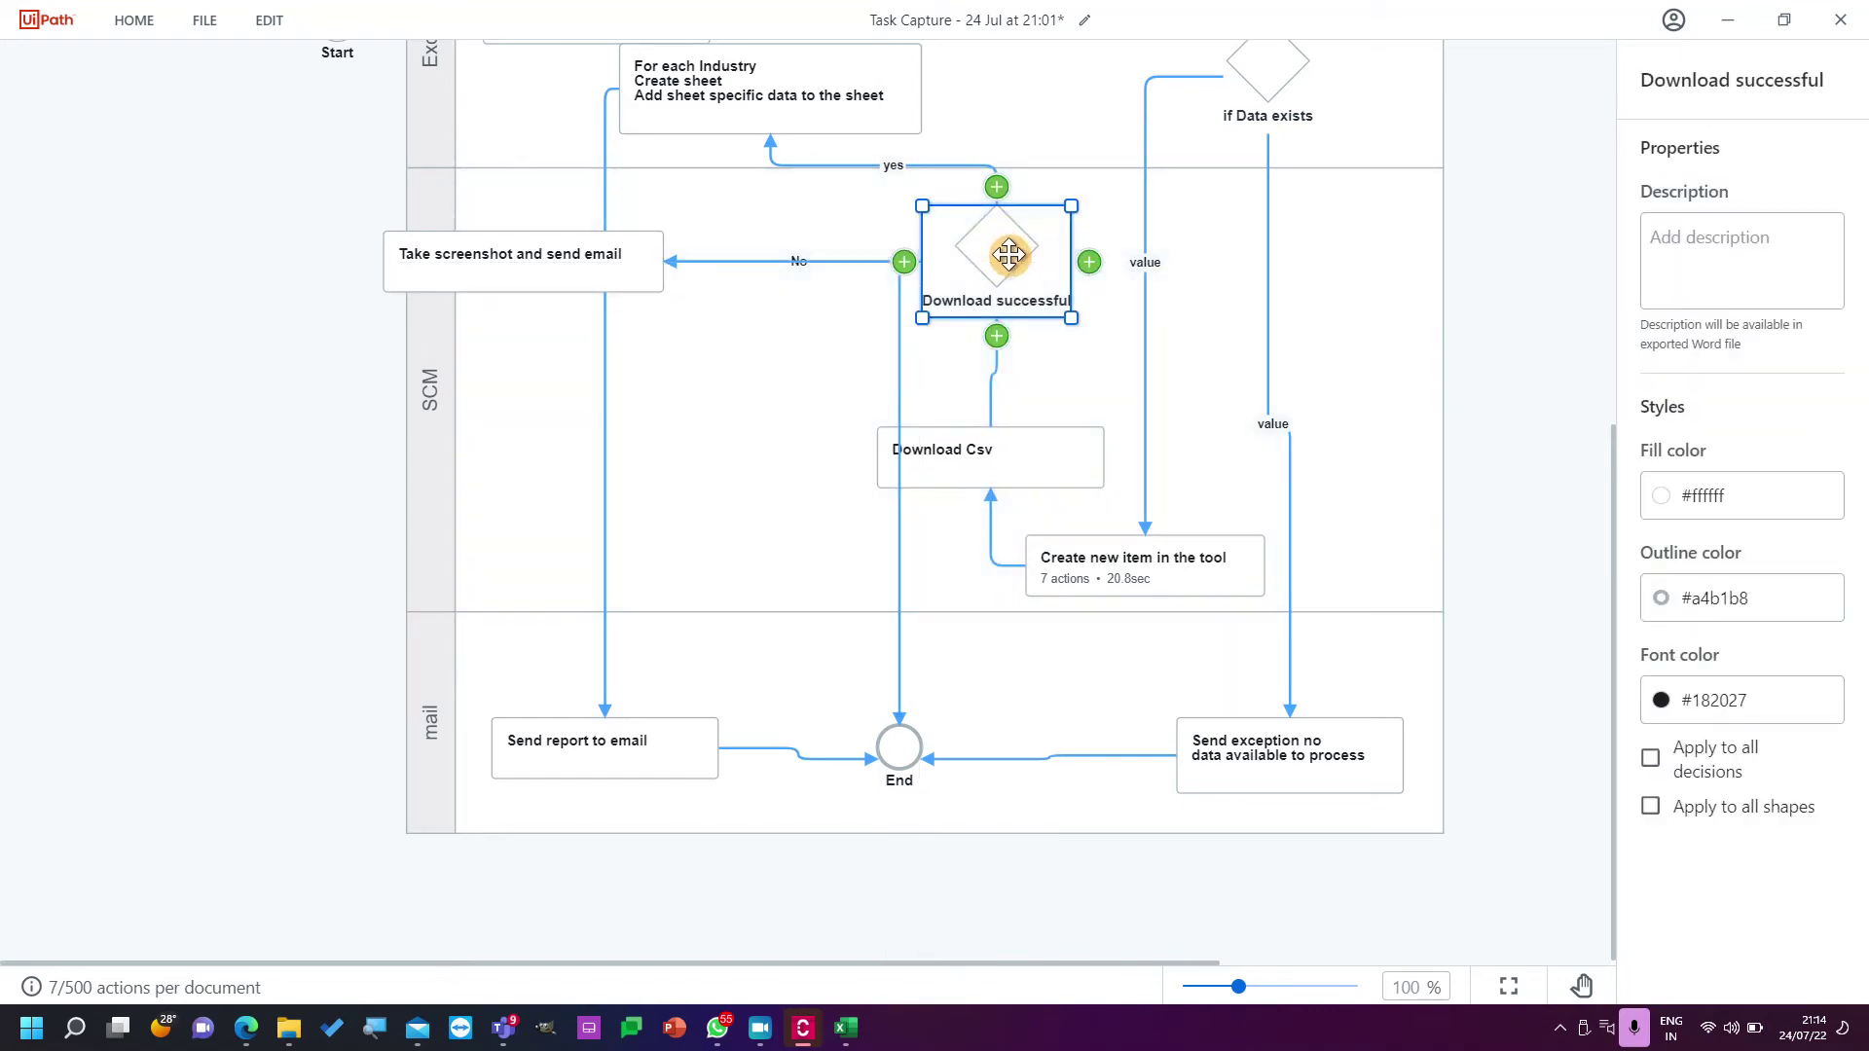
Break the Take screenshot and send email name onto two lines and move that sequence into the mail lane, above and left of End.
double_click(606, 254)
click(521, 258)
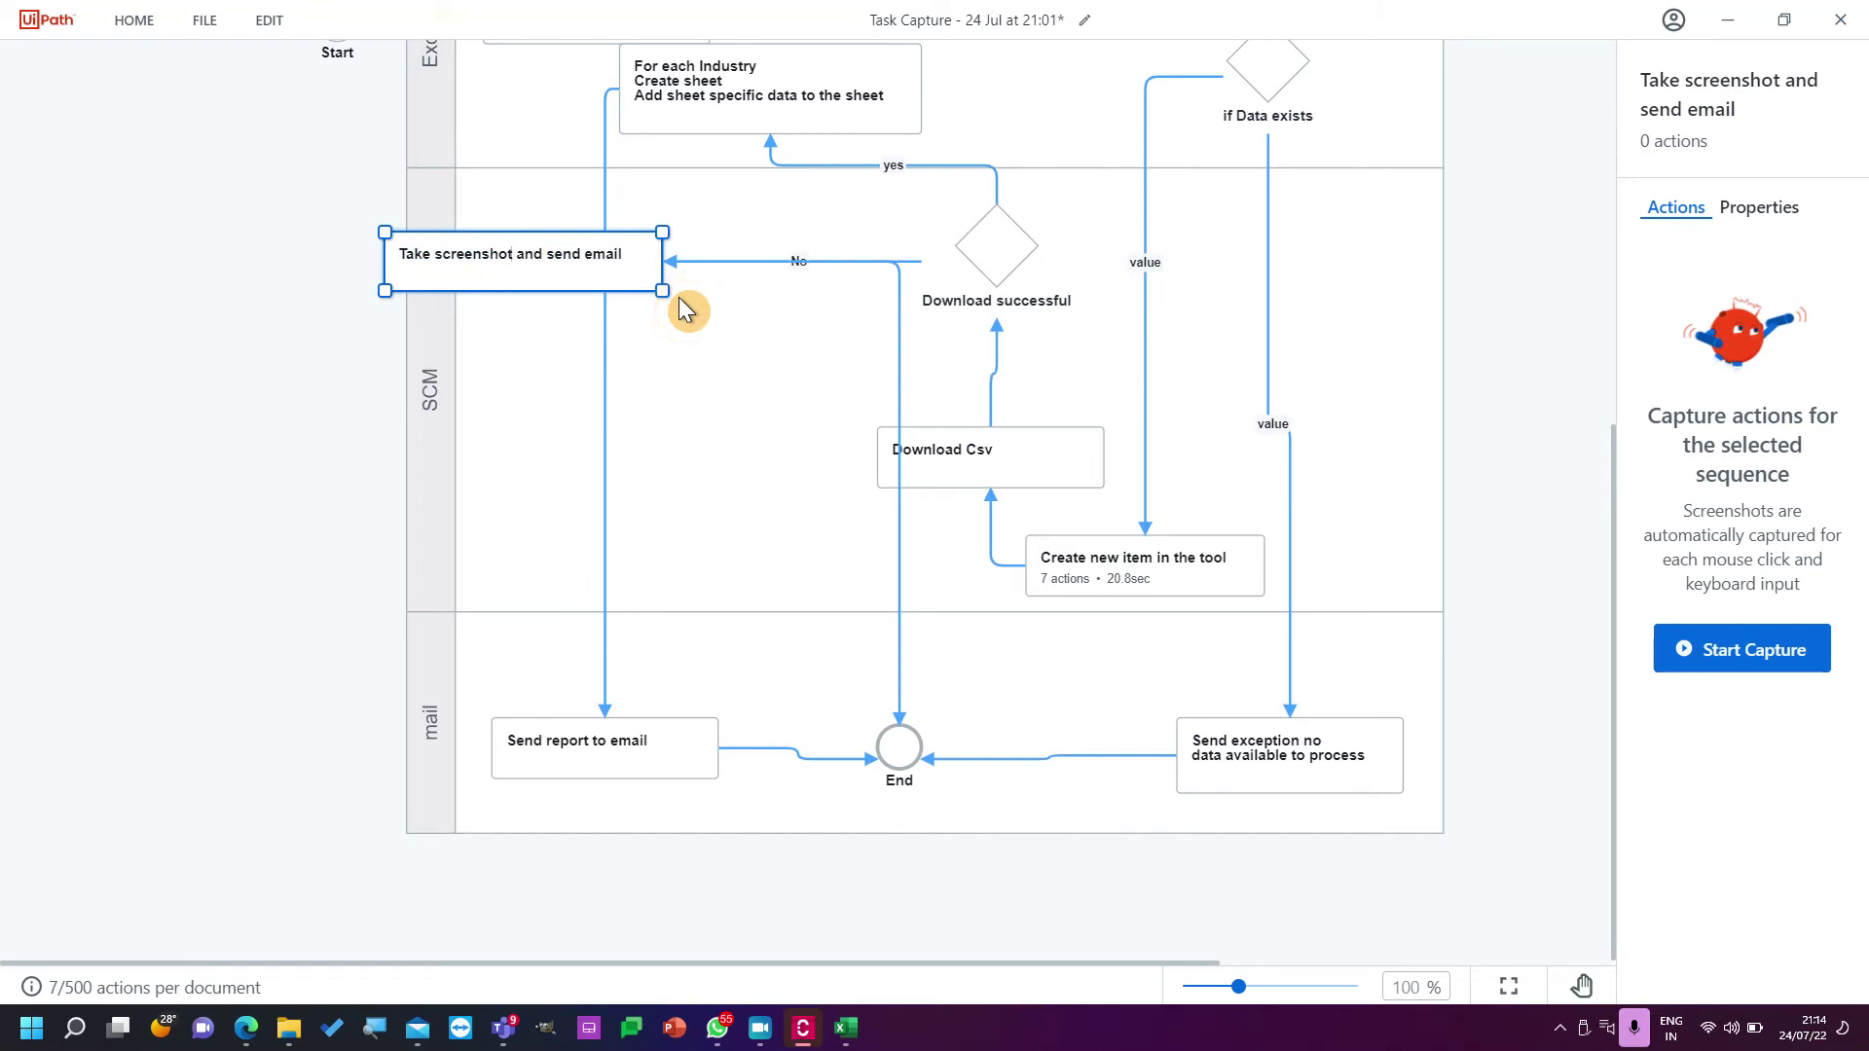
key(Return)
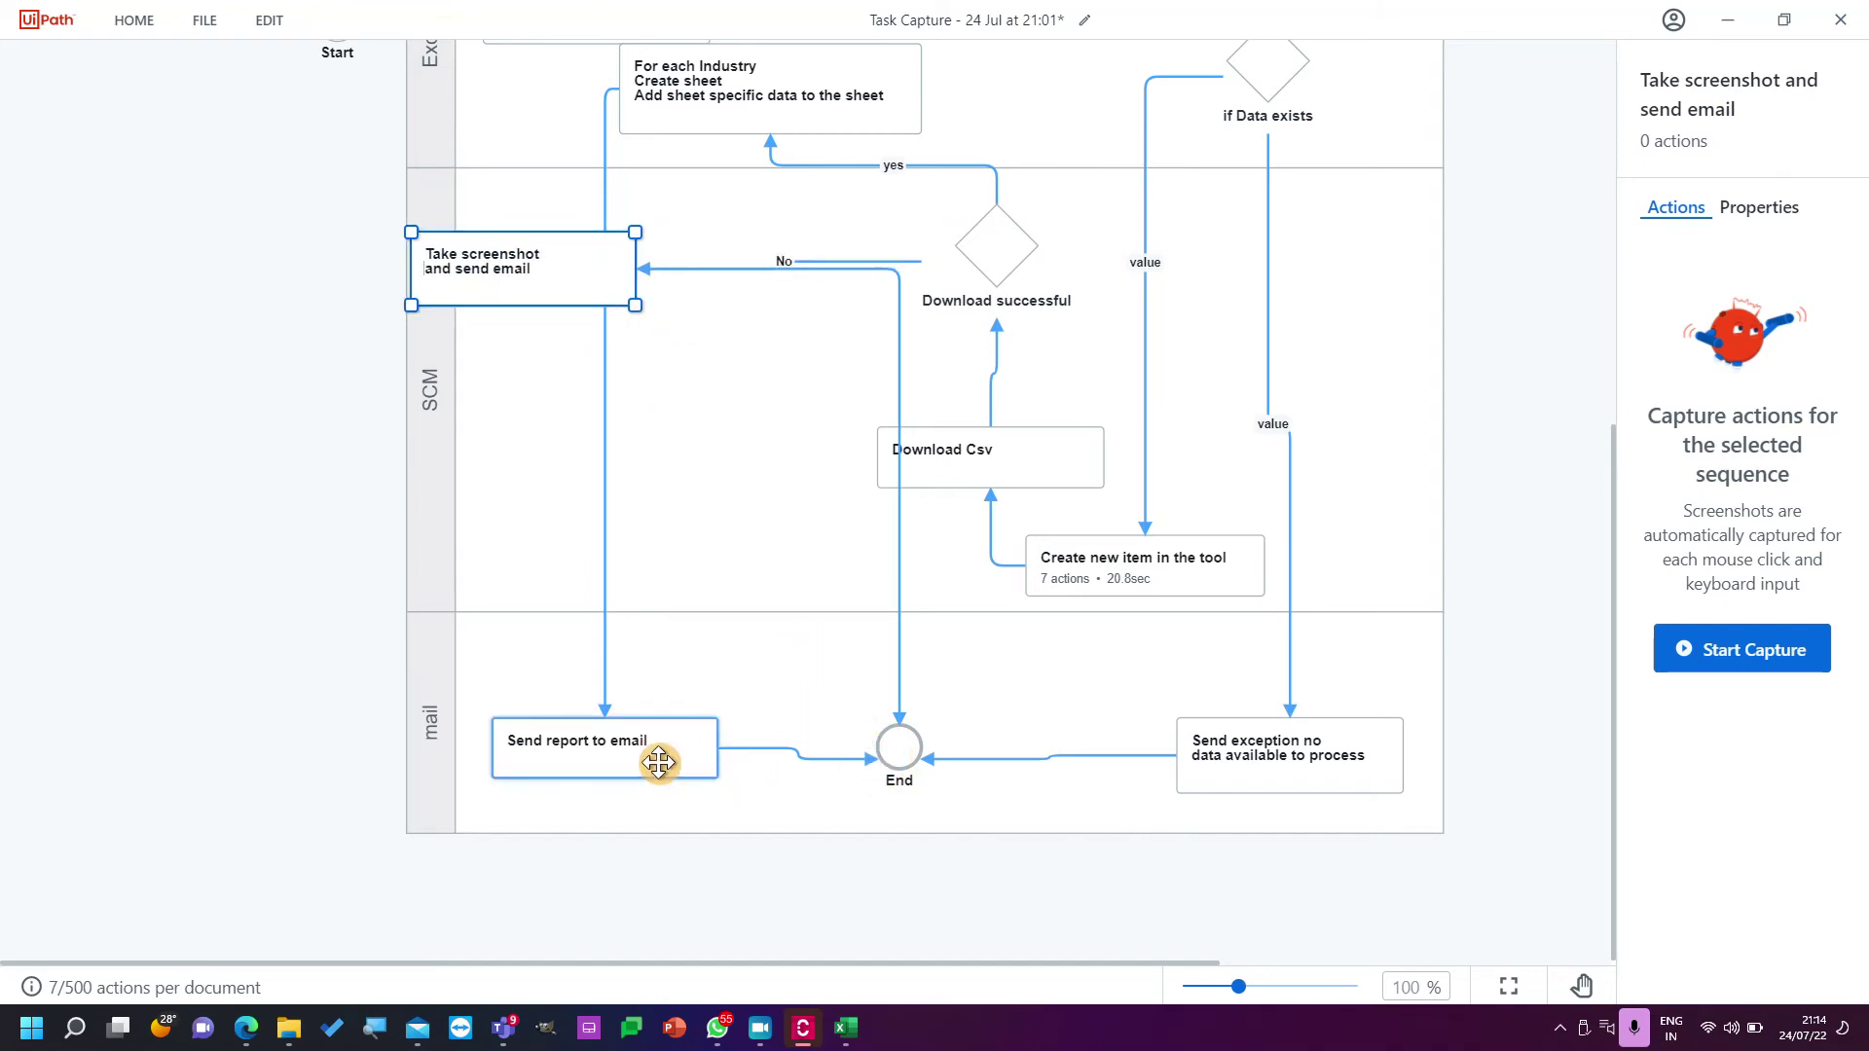
click(623, 382)
drag(584, 277, 832, 642)
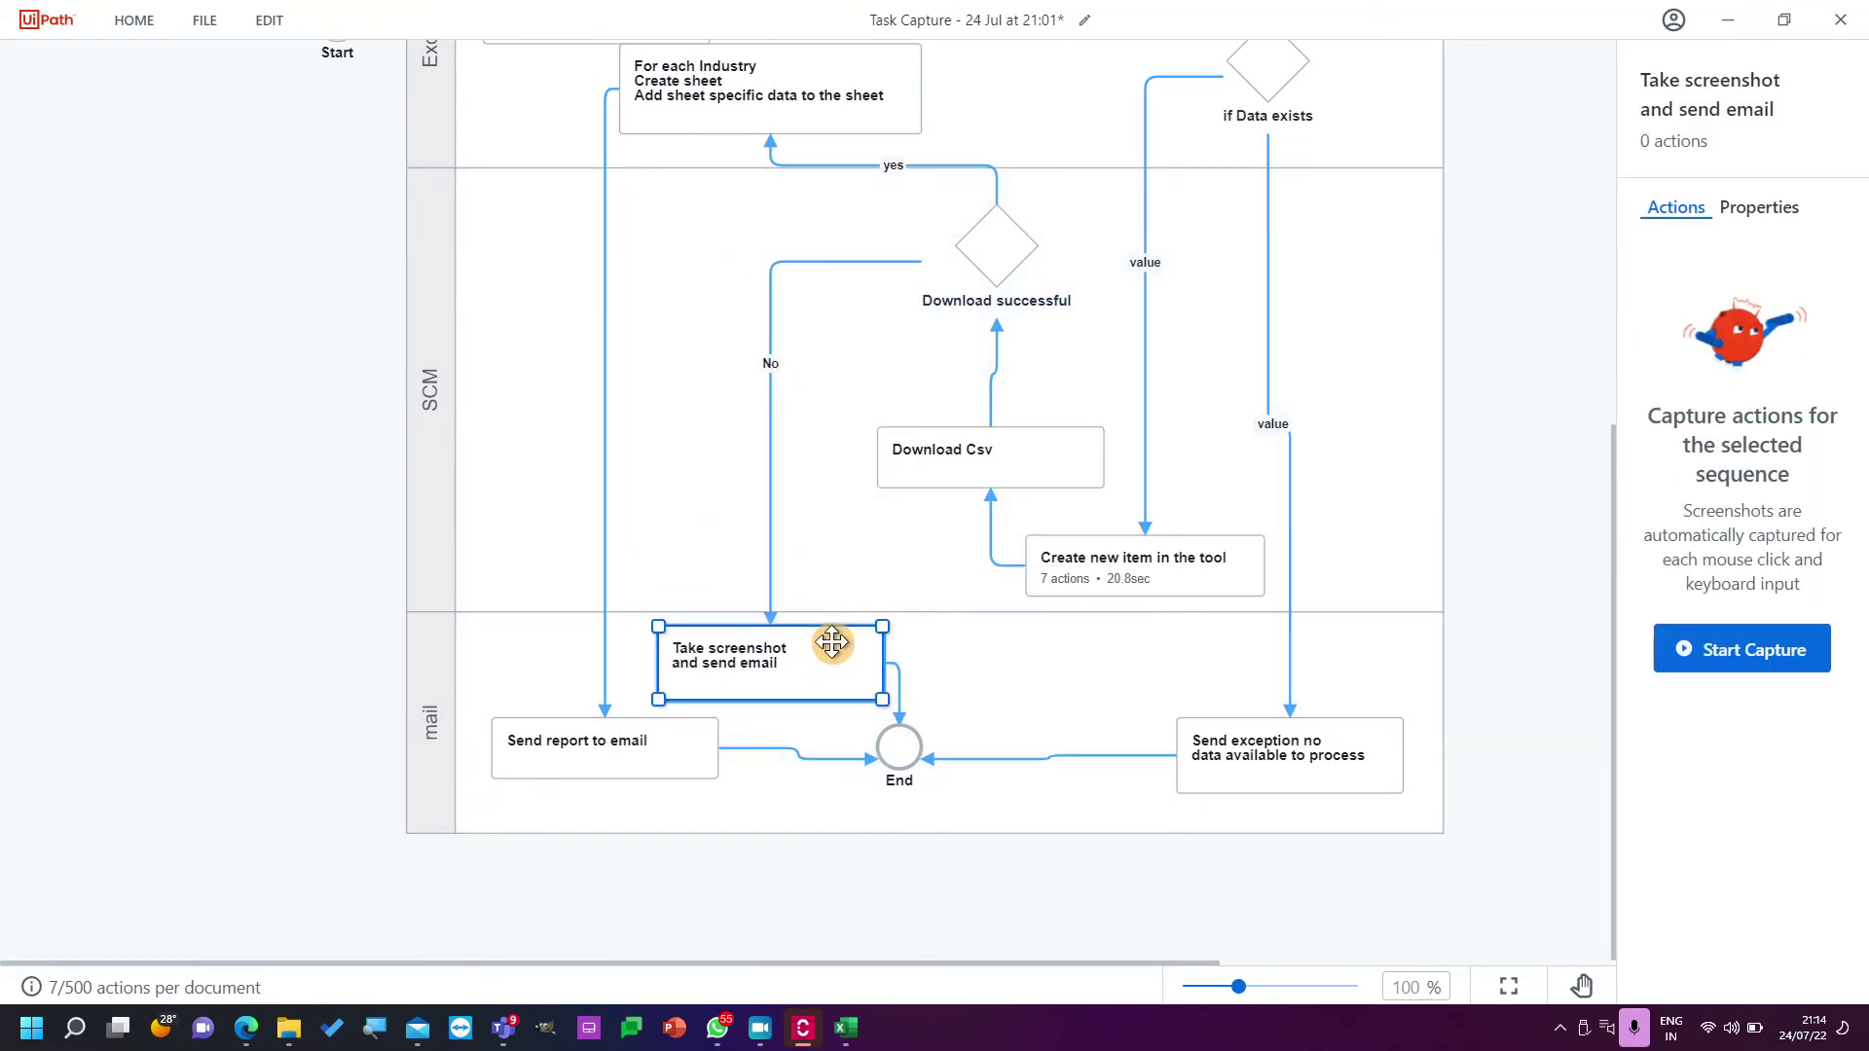
click(775, 874)
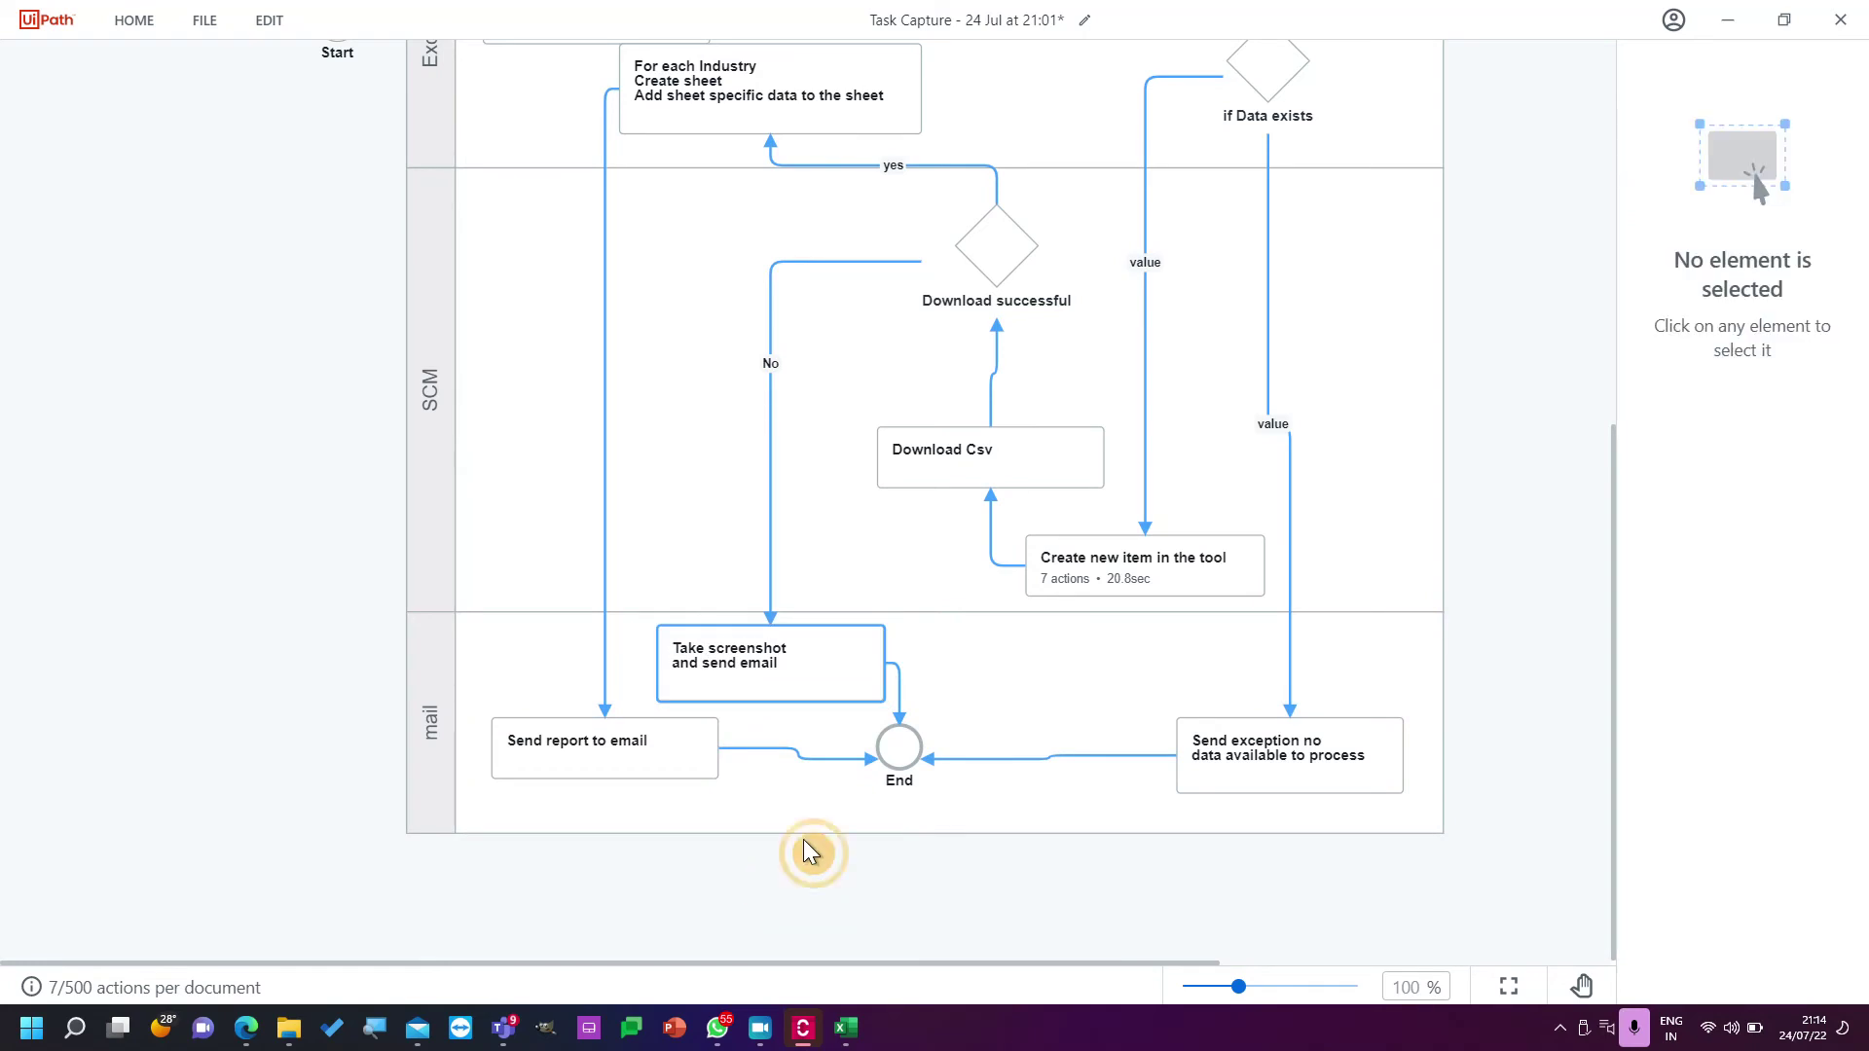
Review the whole flowchart at 65% zoom, going through the Excel, SCM and mail swimlanes.
click(1219, 986)
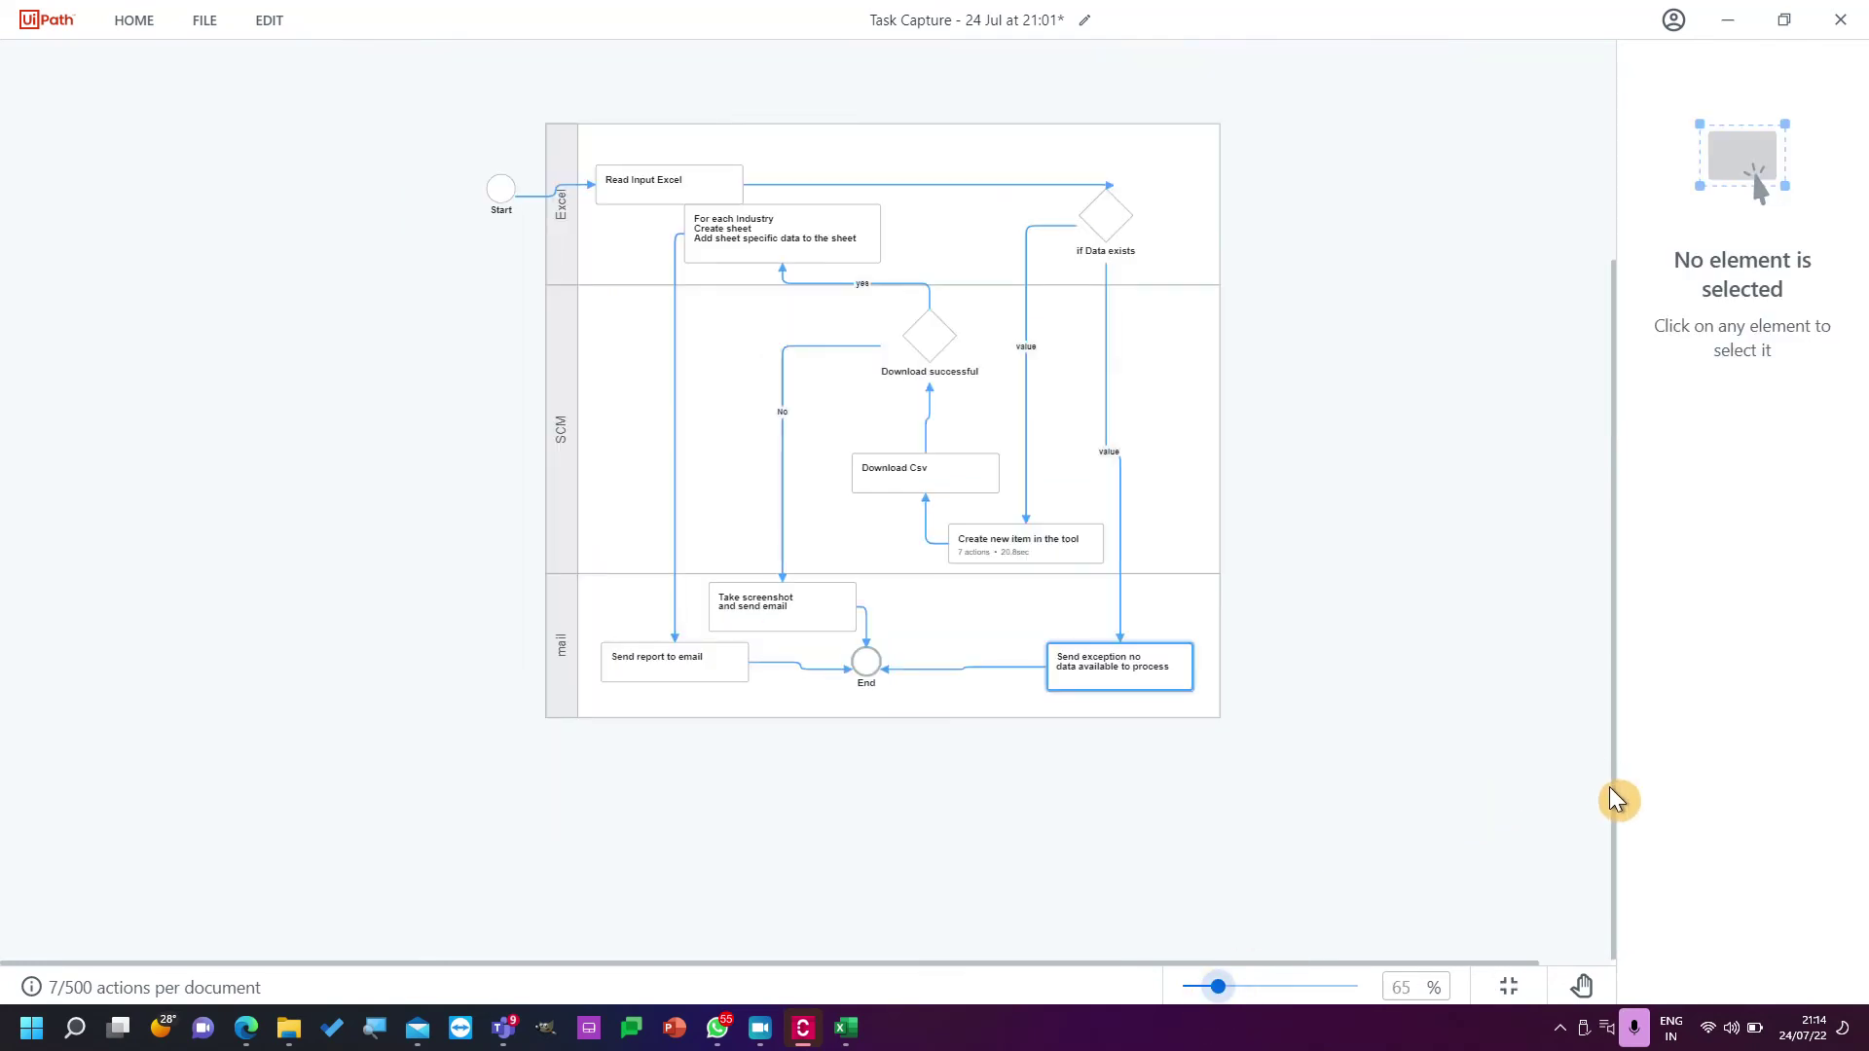
drag(1616, 745, 1607, 678)
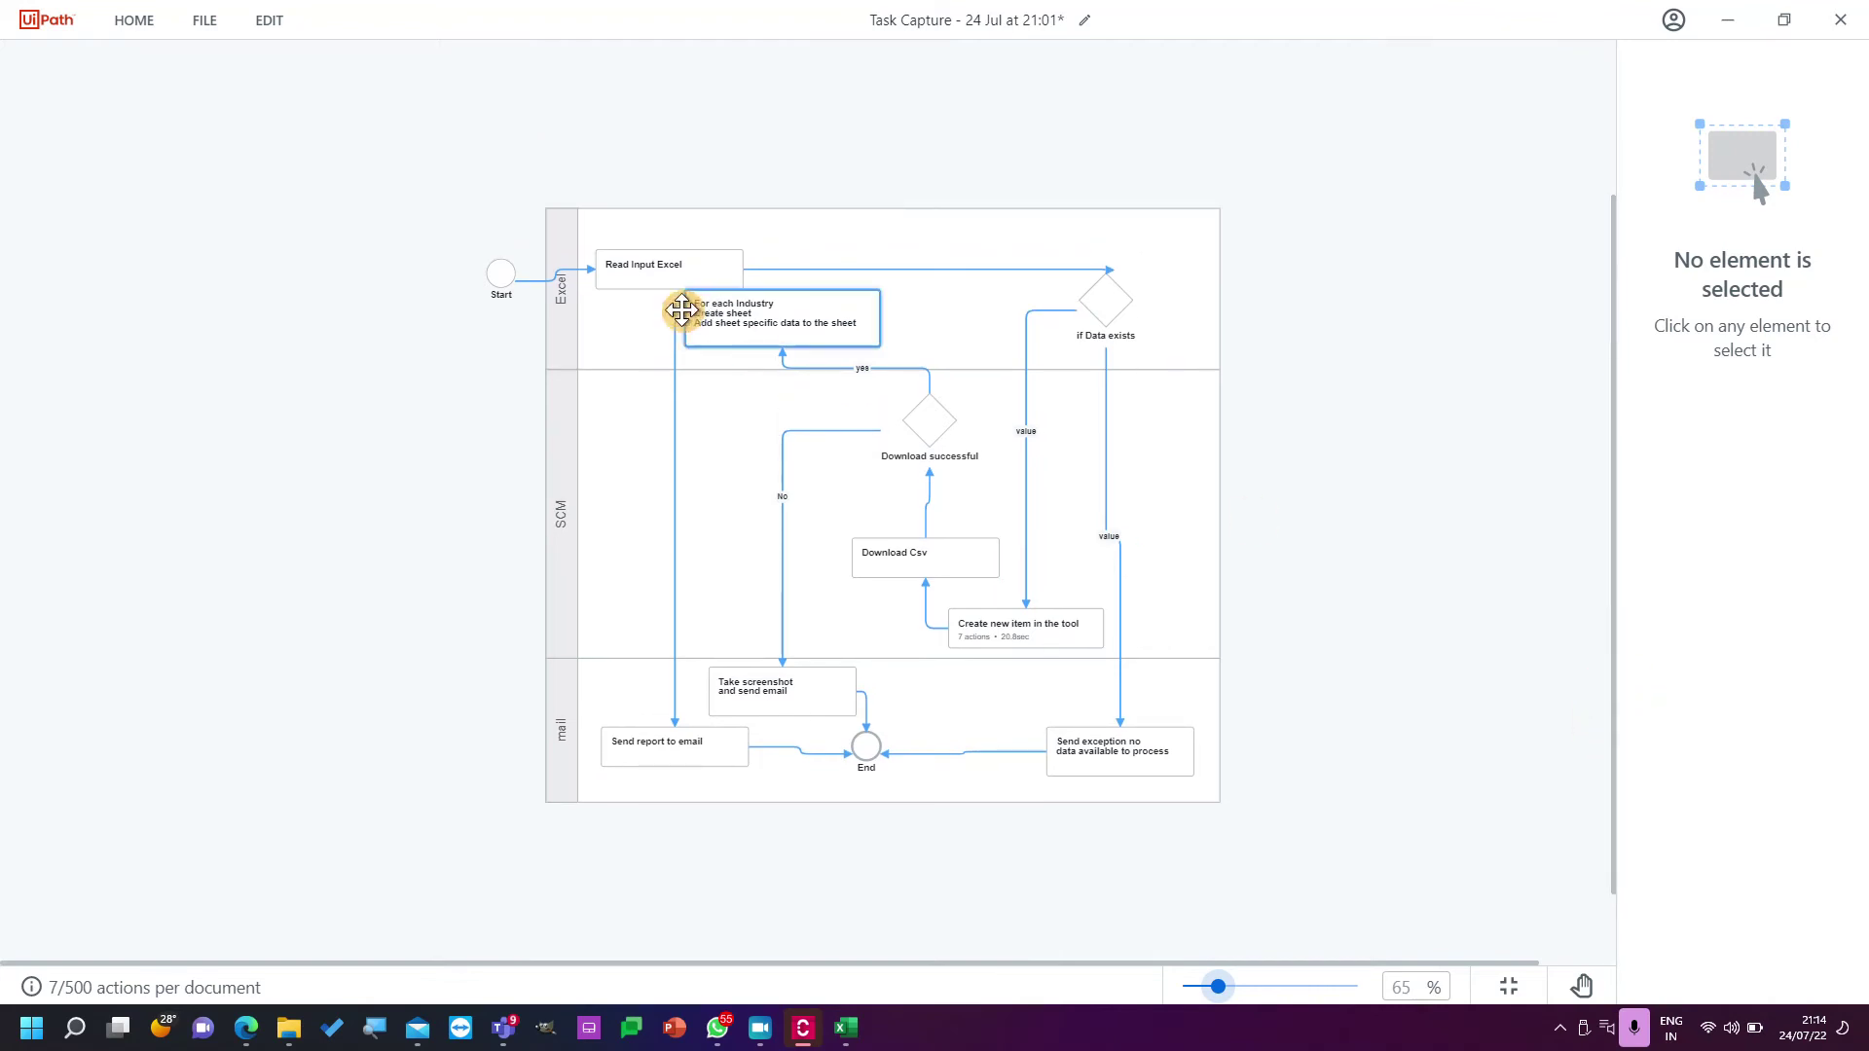
click(558, 321)
click(555, 458)
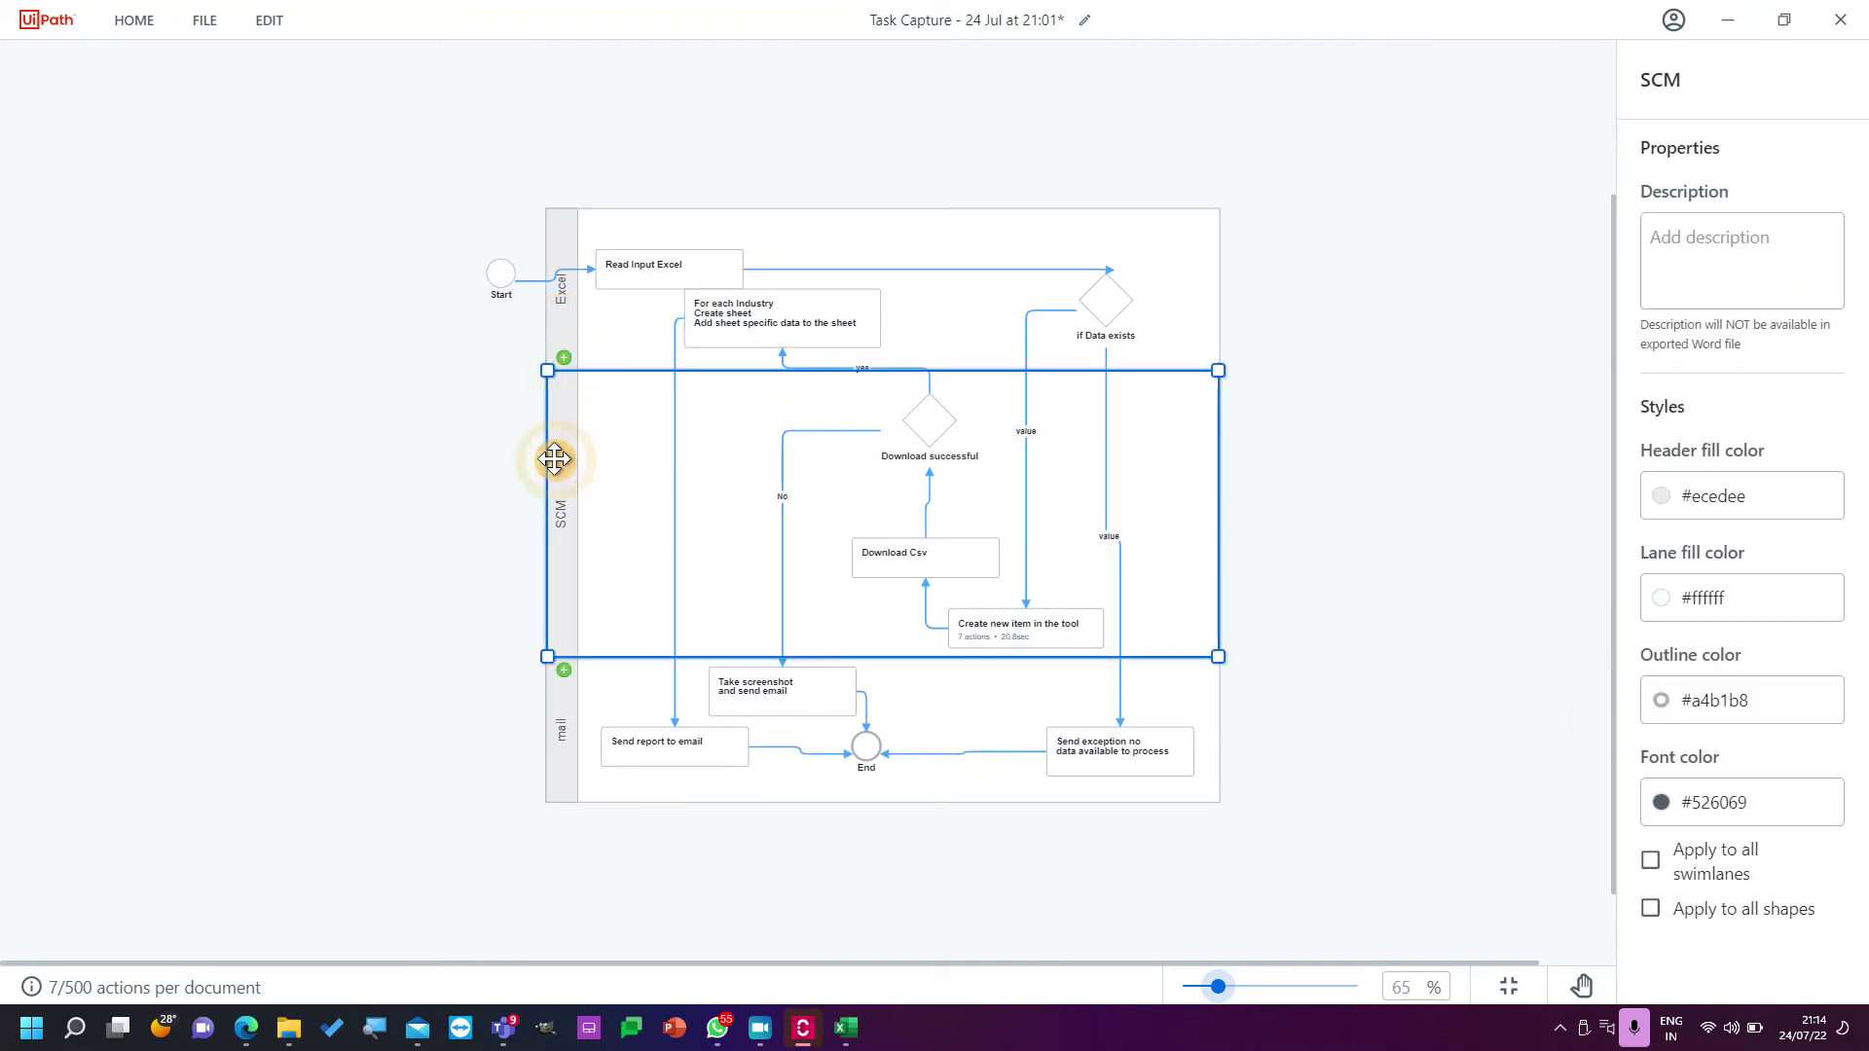
click(551, 732)
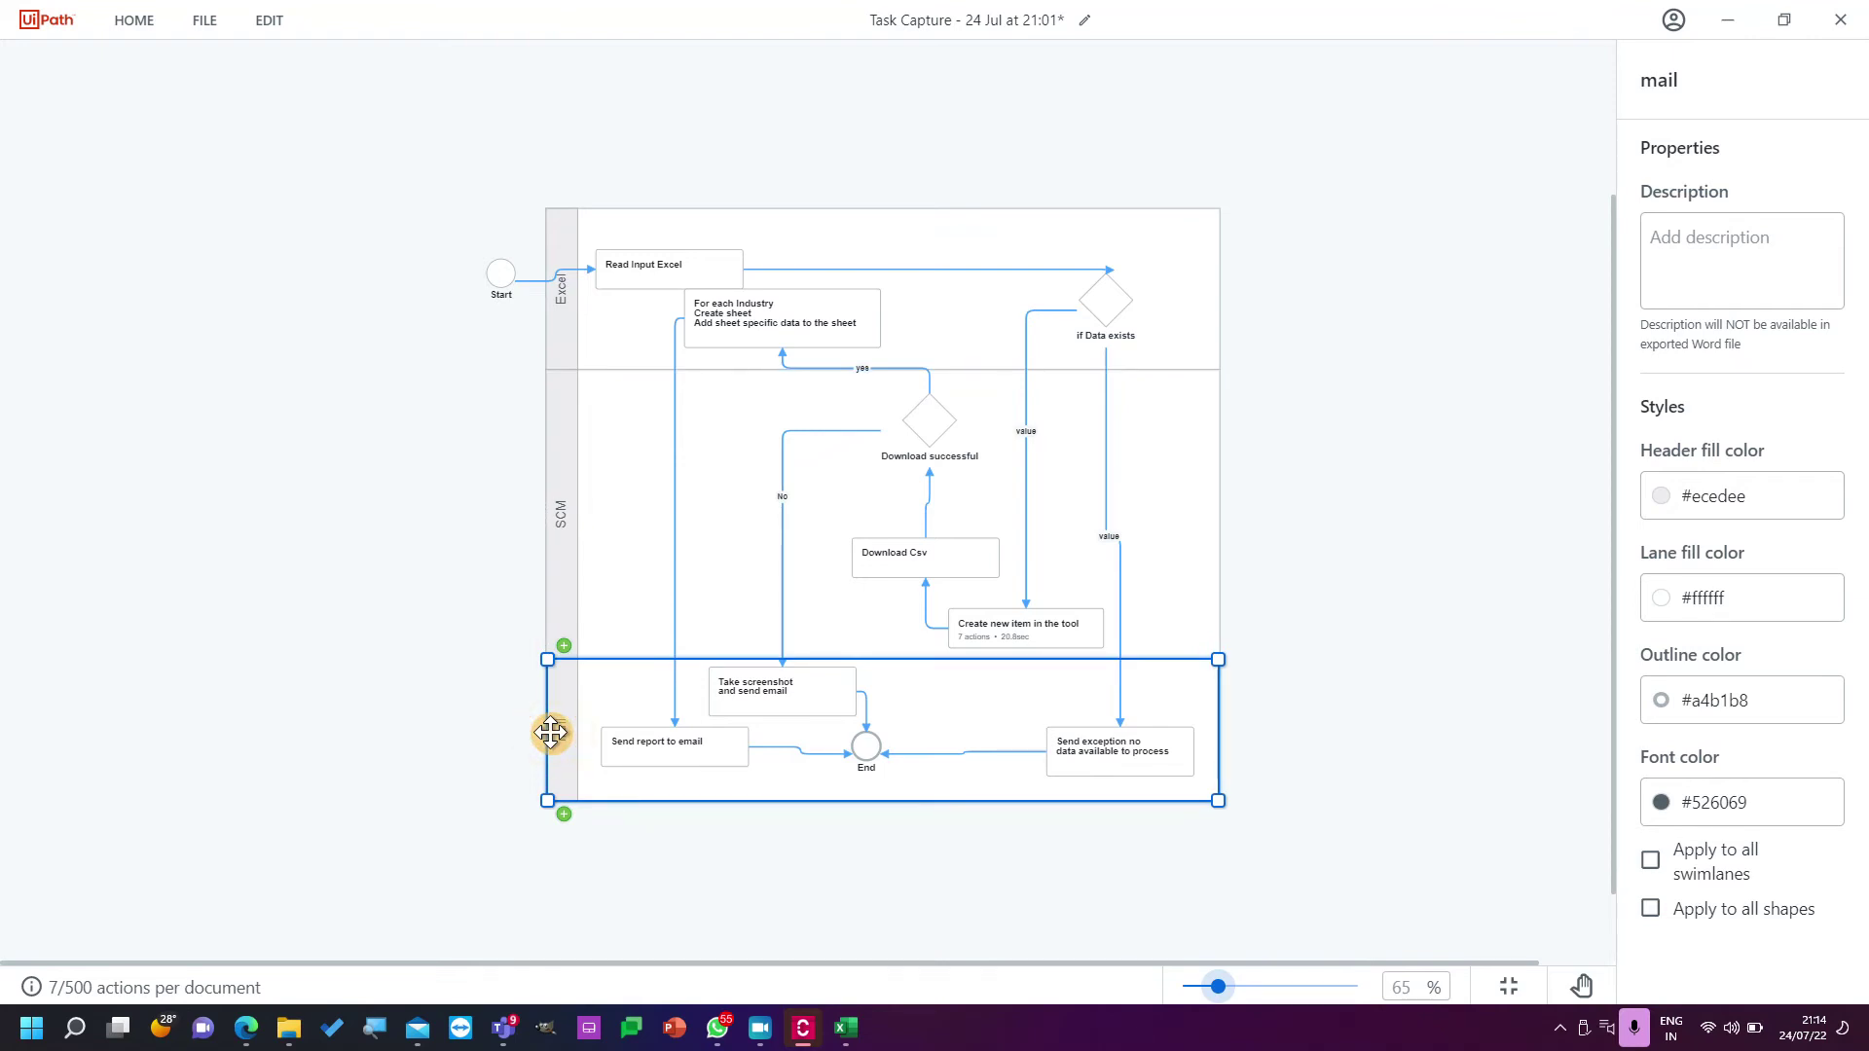
key(alt+Tab)
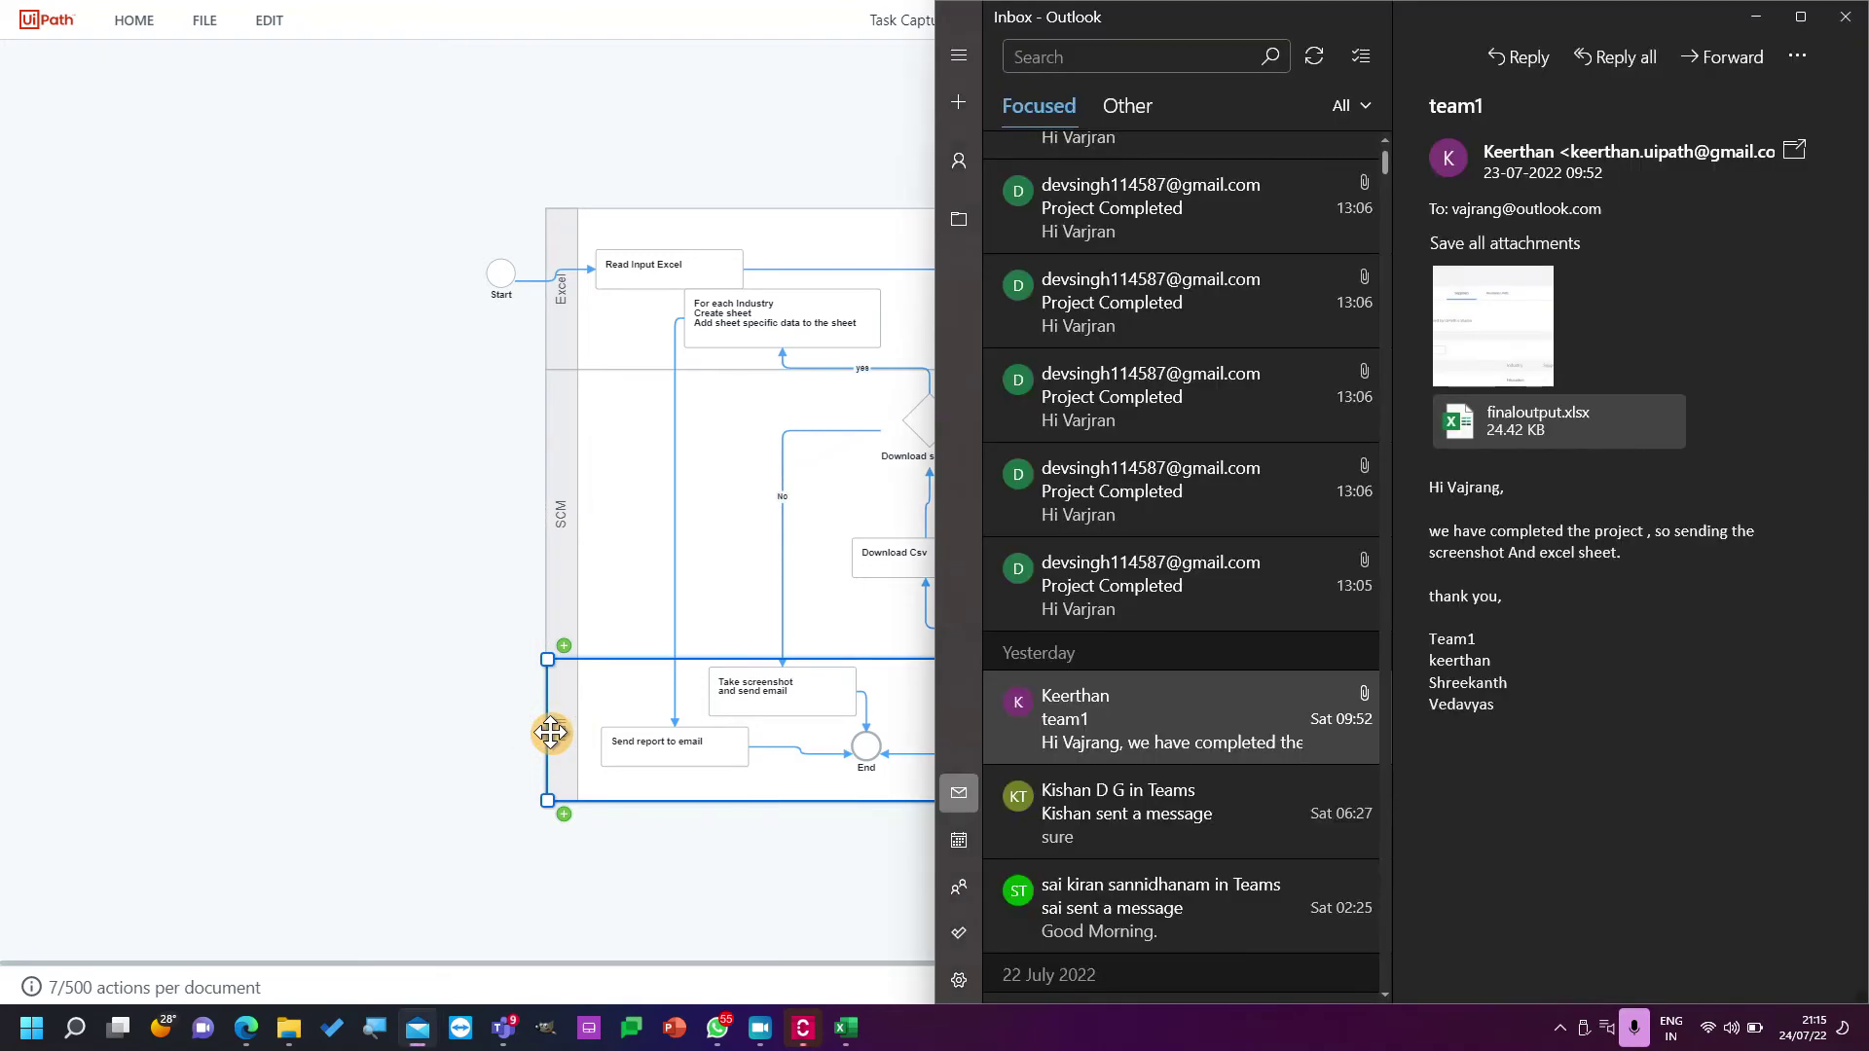
key(alt+Tab)
key(alt+Tab)
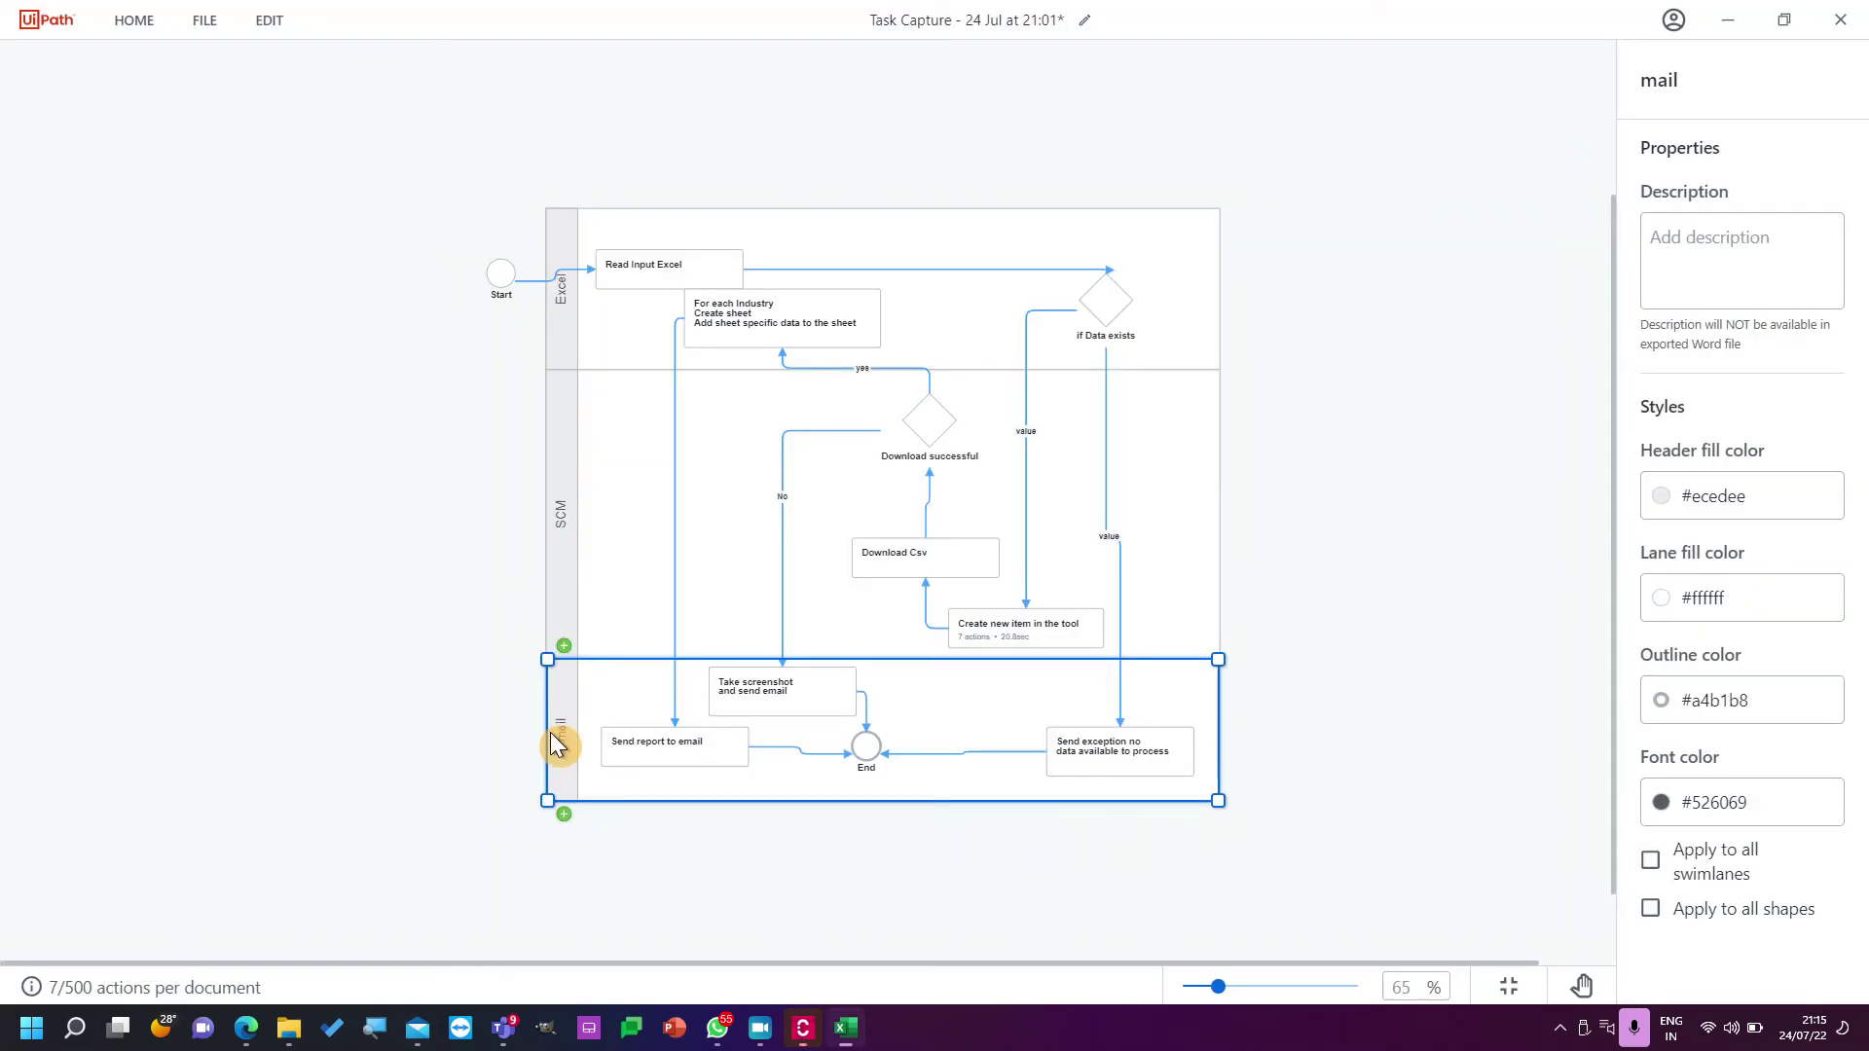
key(alt+Tab)
key(alt+Tab)
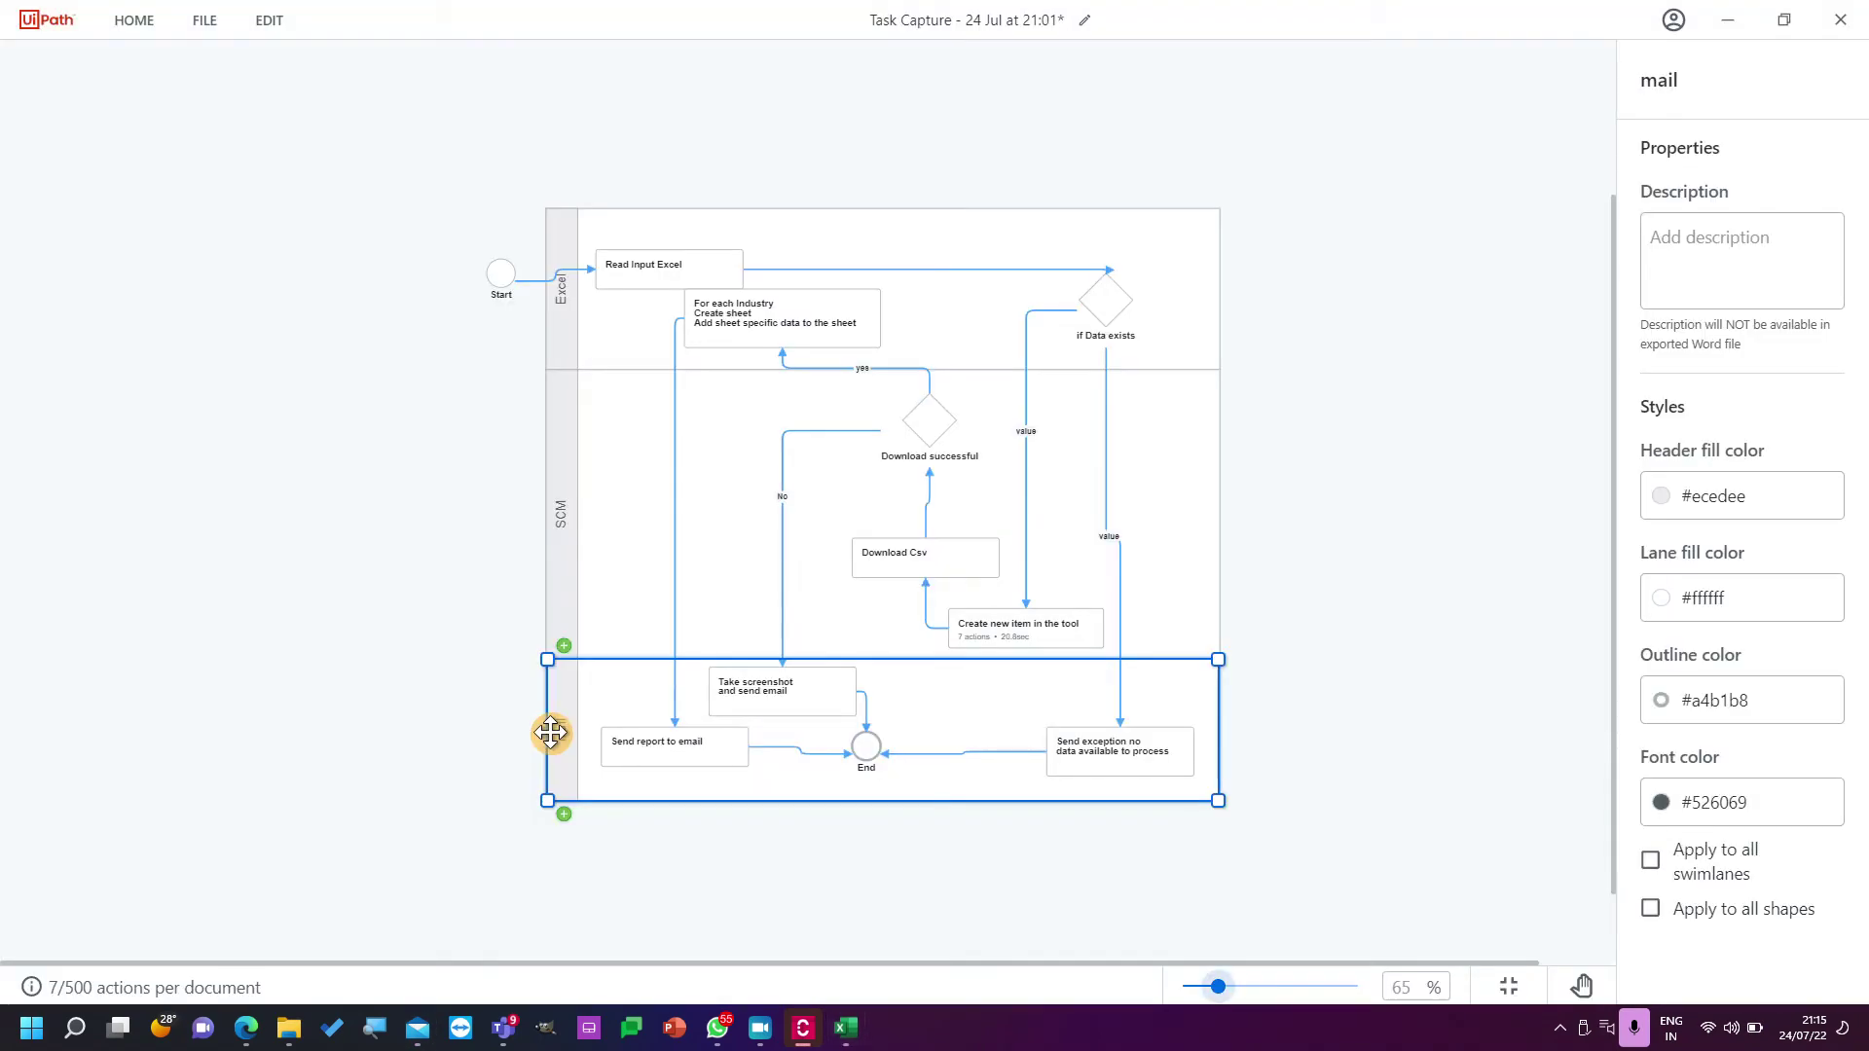
click(969, 912)
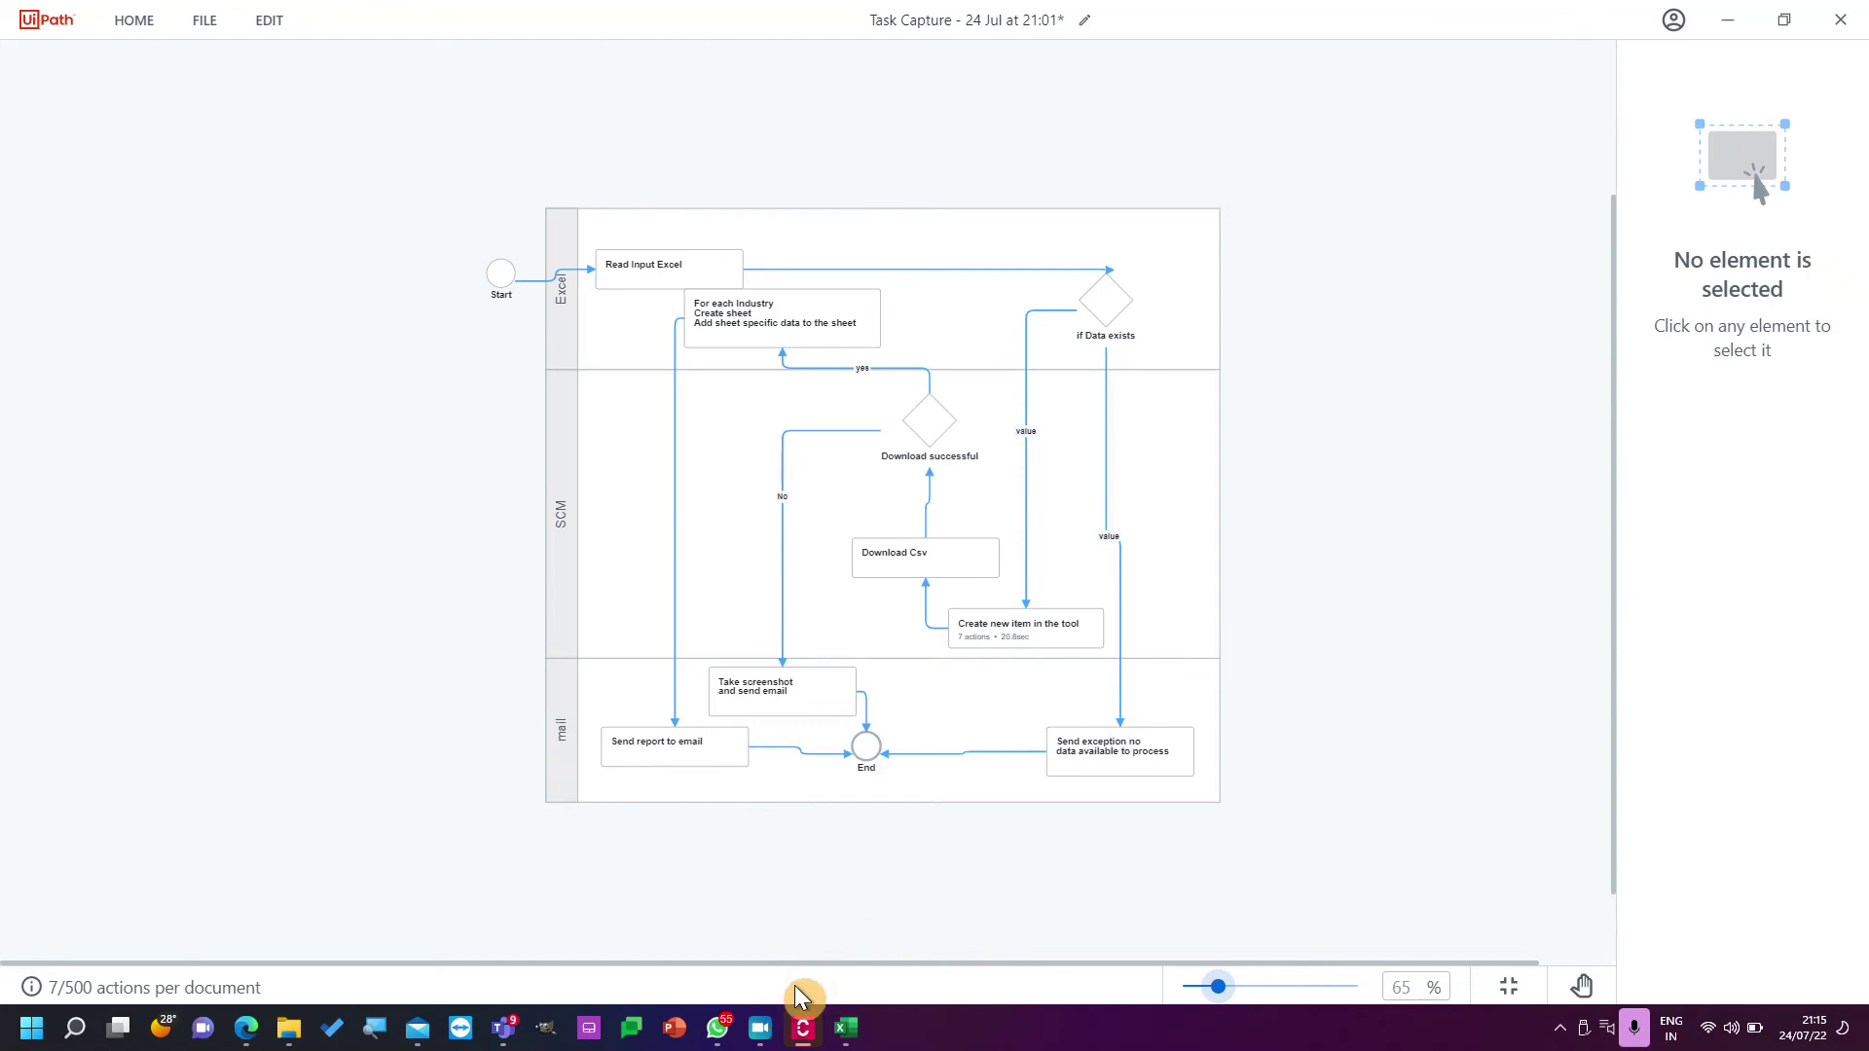
Check the Teams meeting chat for replies and return to the Task Capture flowchart.
mouse_move(801, 1037)
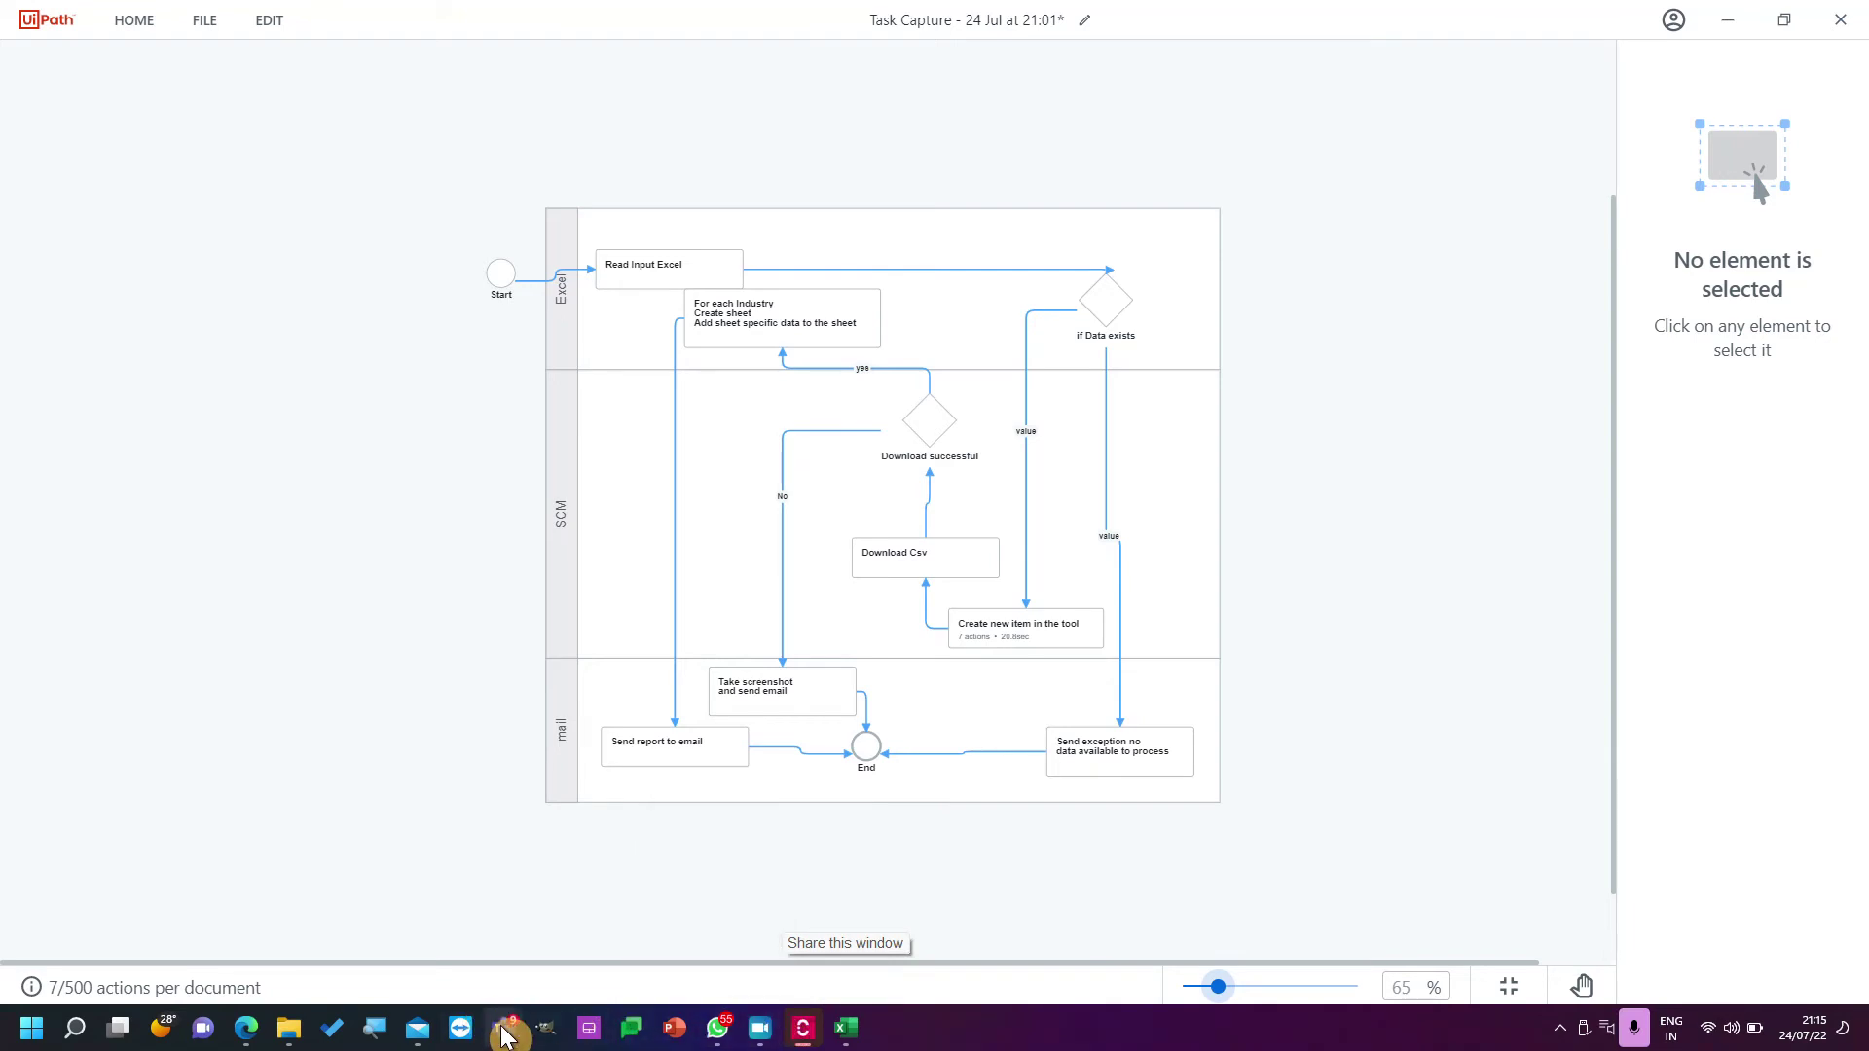
mouse_move(503, 1030)
click(623, 866)
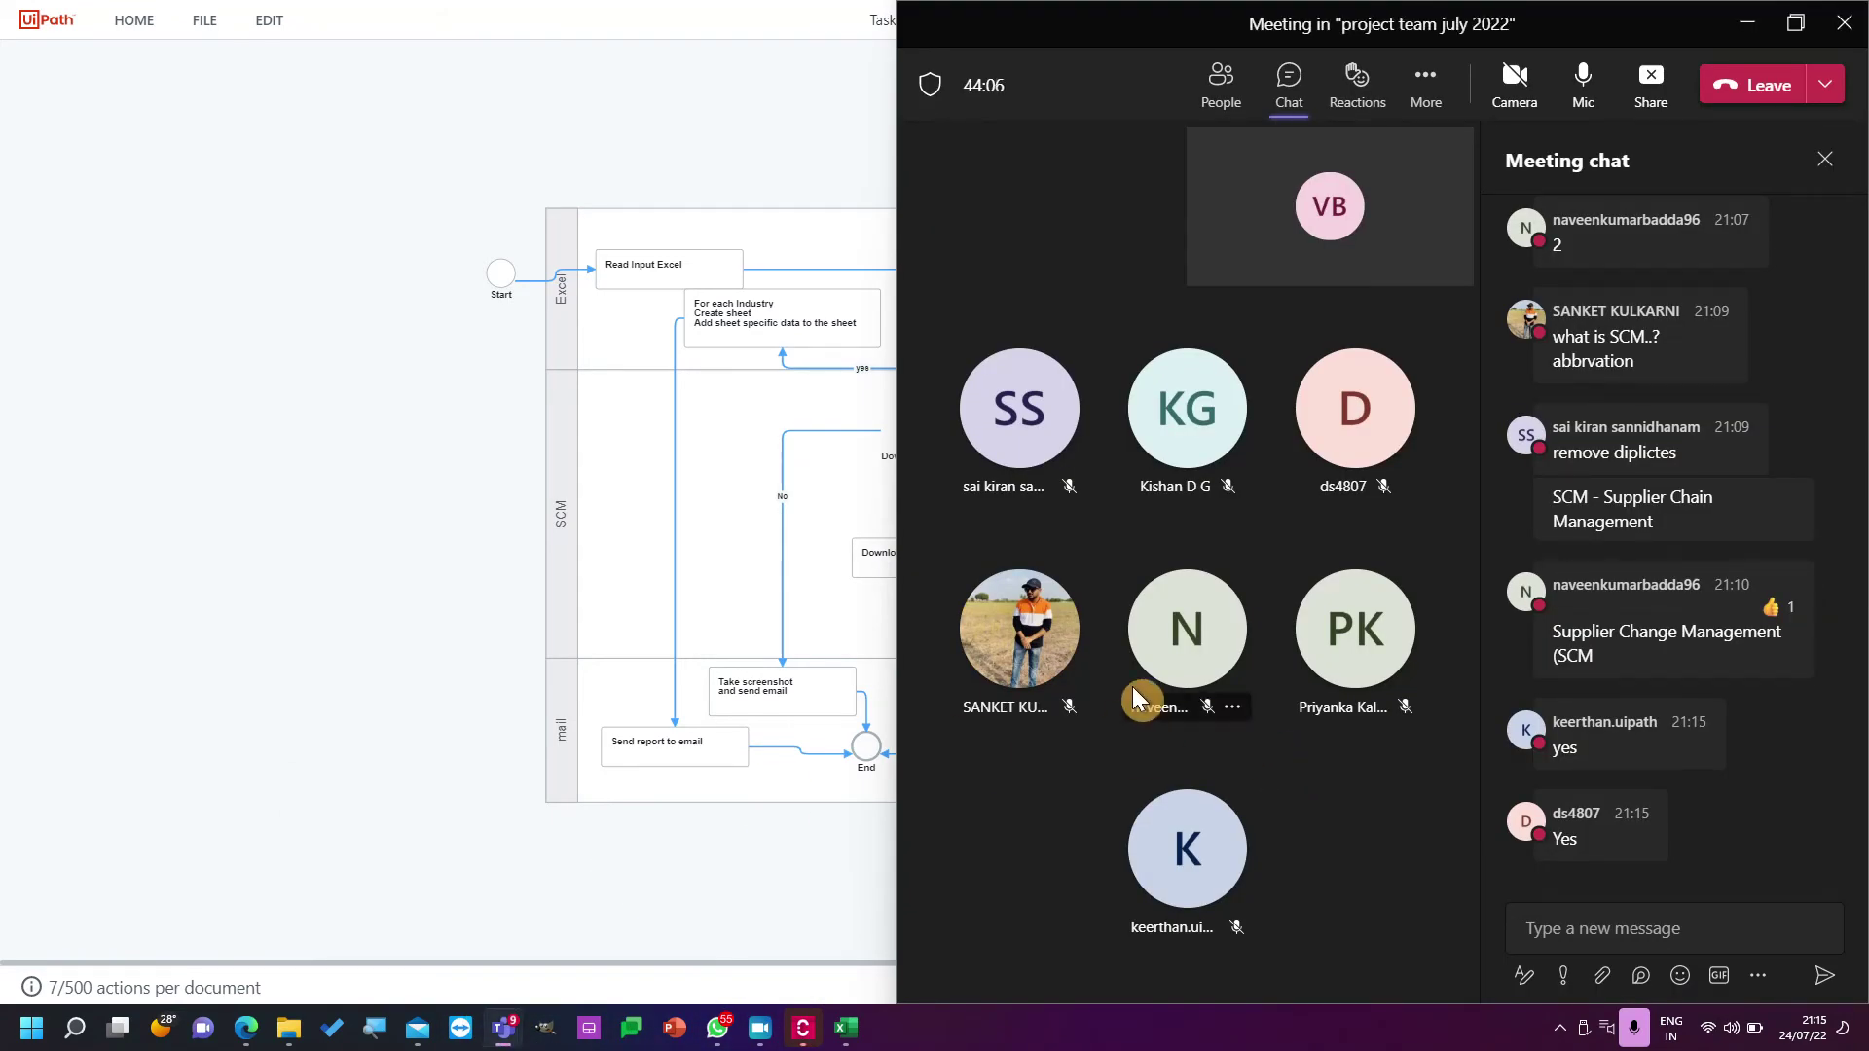
click(429, 551)
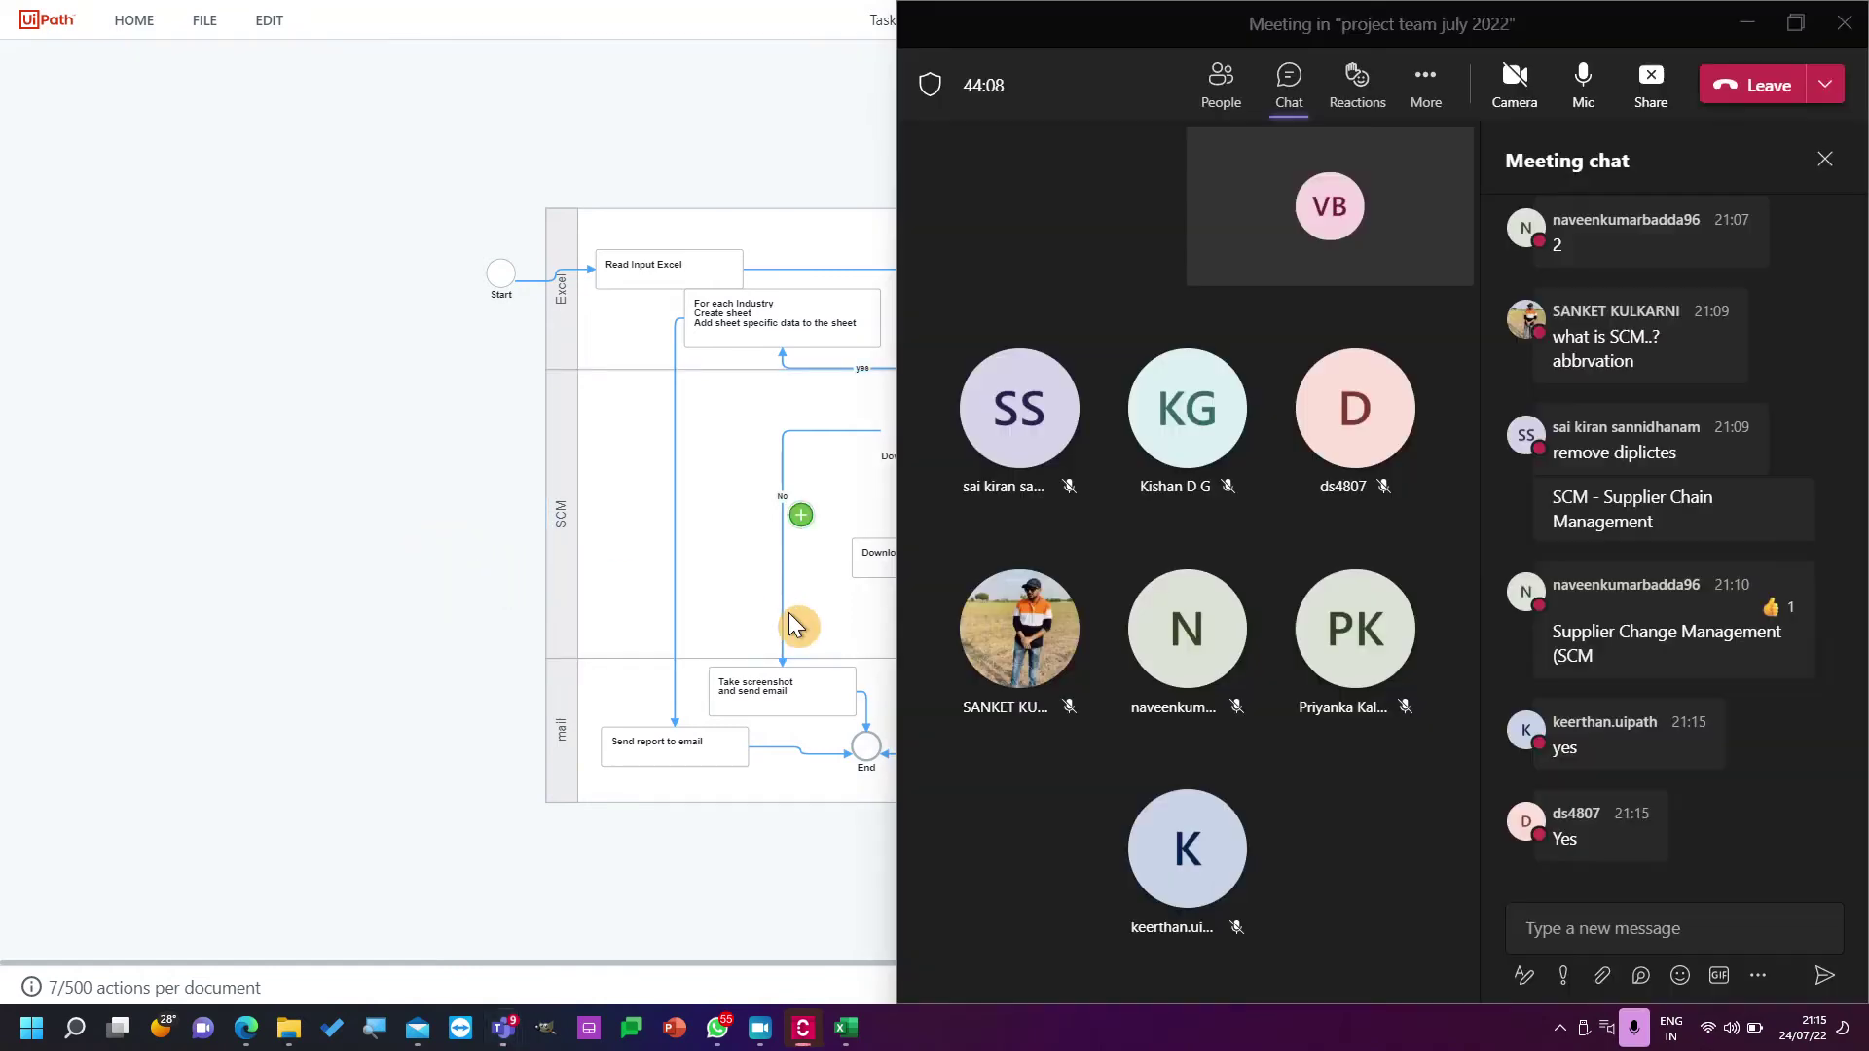
click(1051, 727)
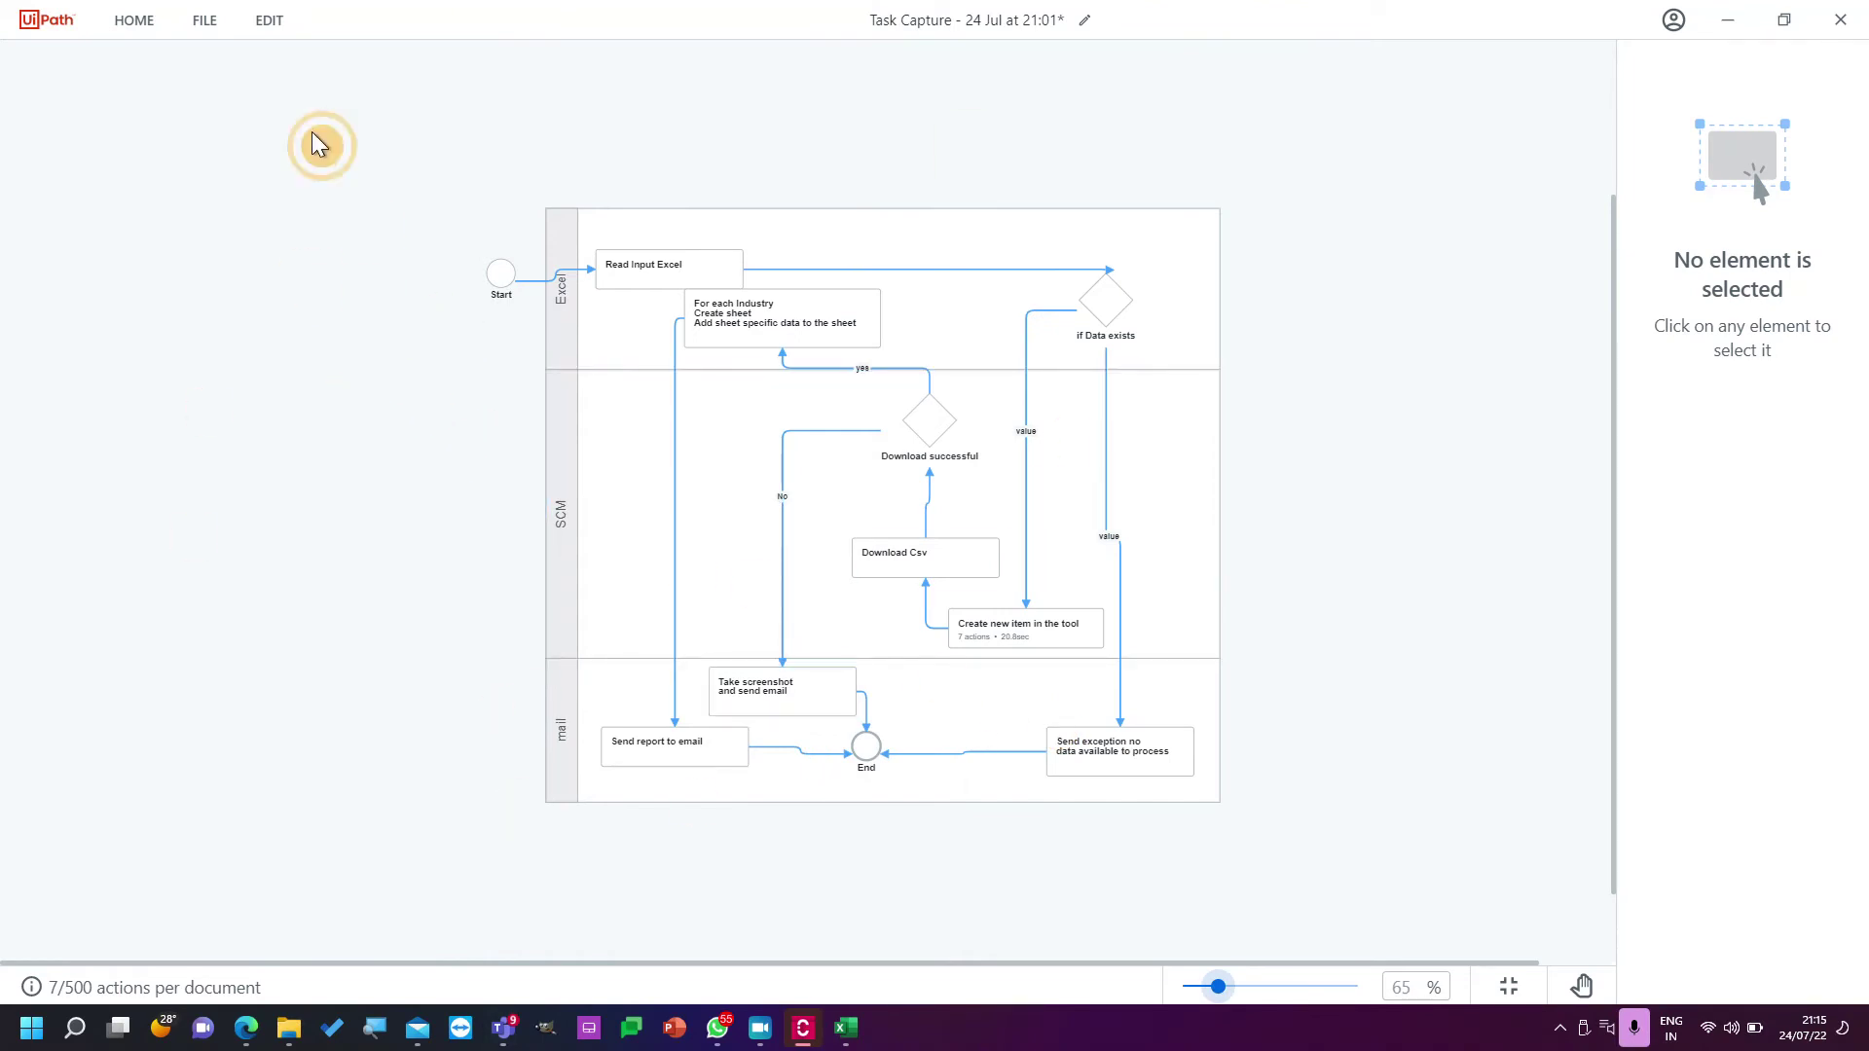
Start exporting the flowchart to Word and set the document title to "Supplier Change managment".
click(206, 21)
mouse_move(250, 283)
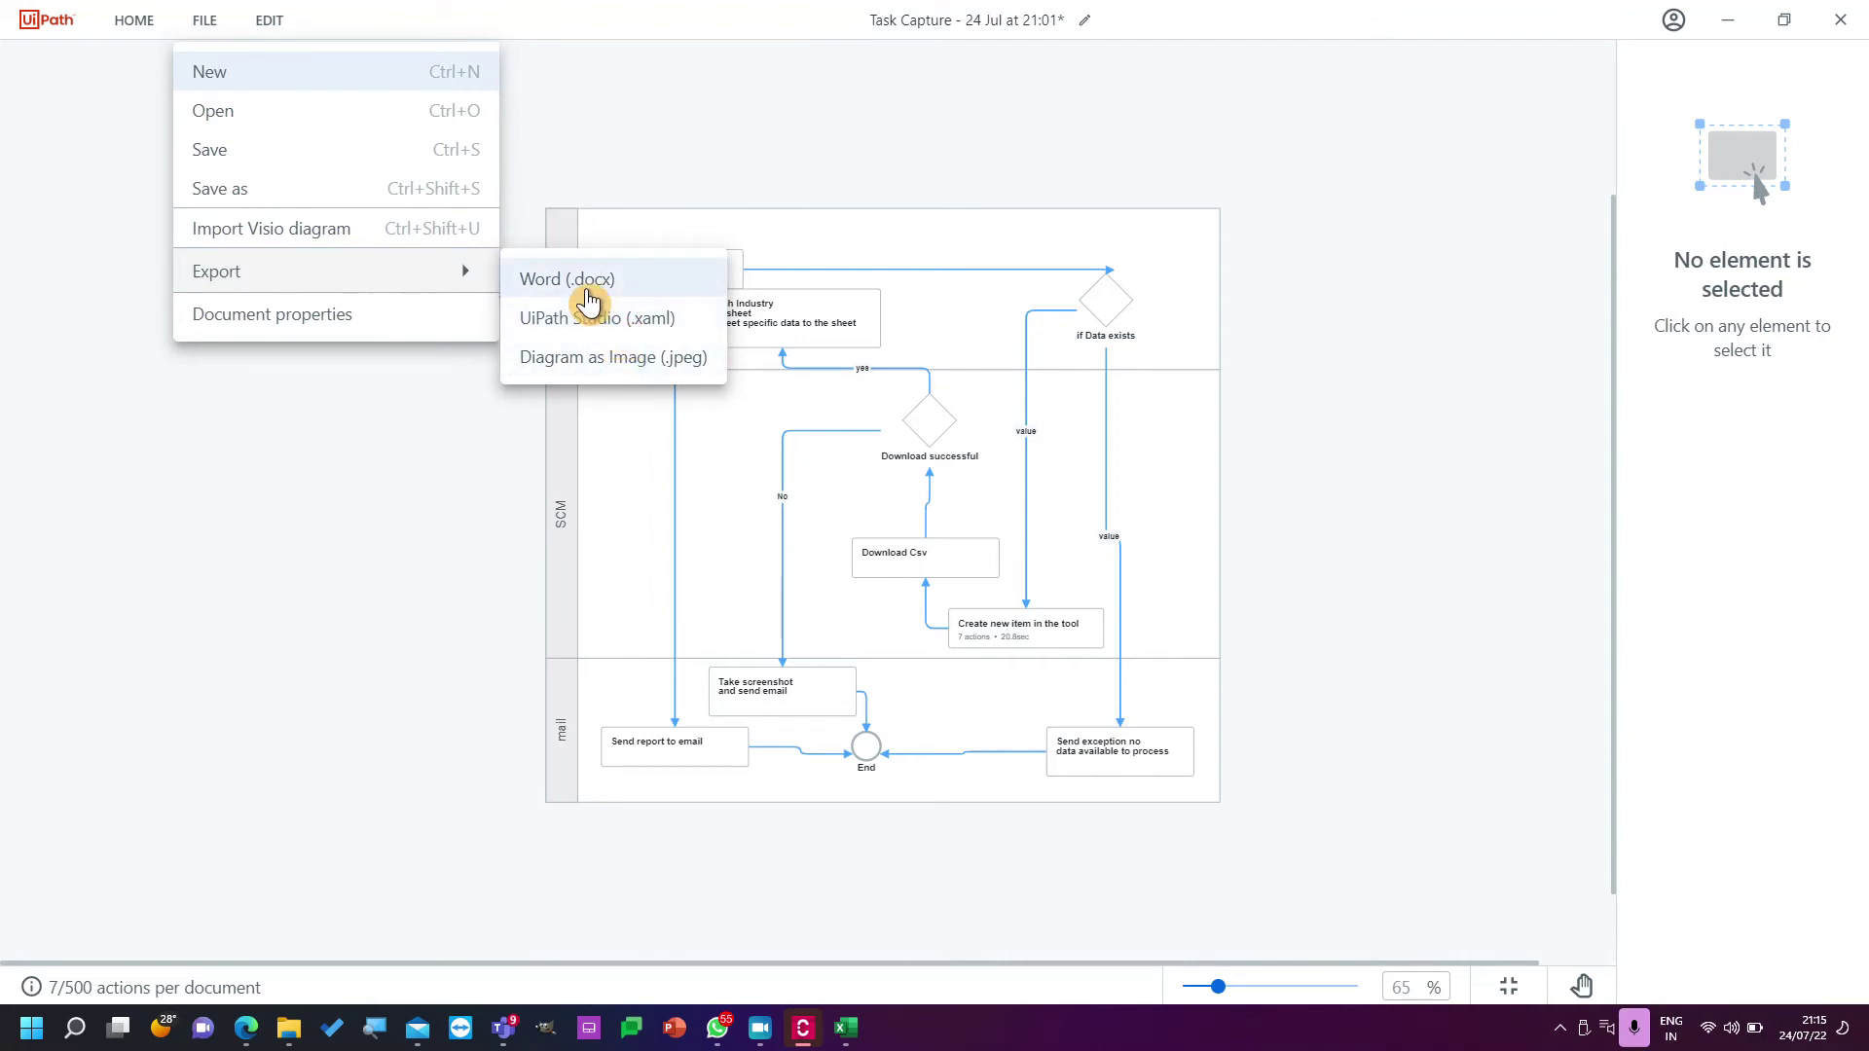
click(587, 292)
click(680, 347)
drag(659, 350, 372, 380)
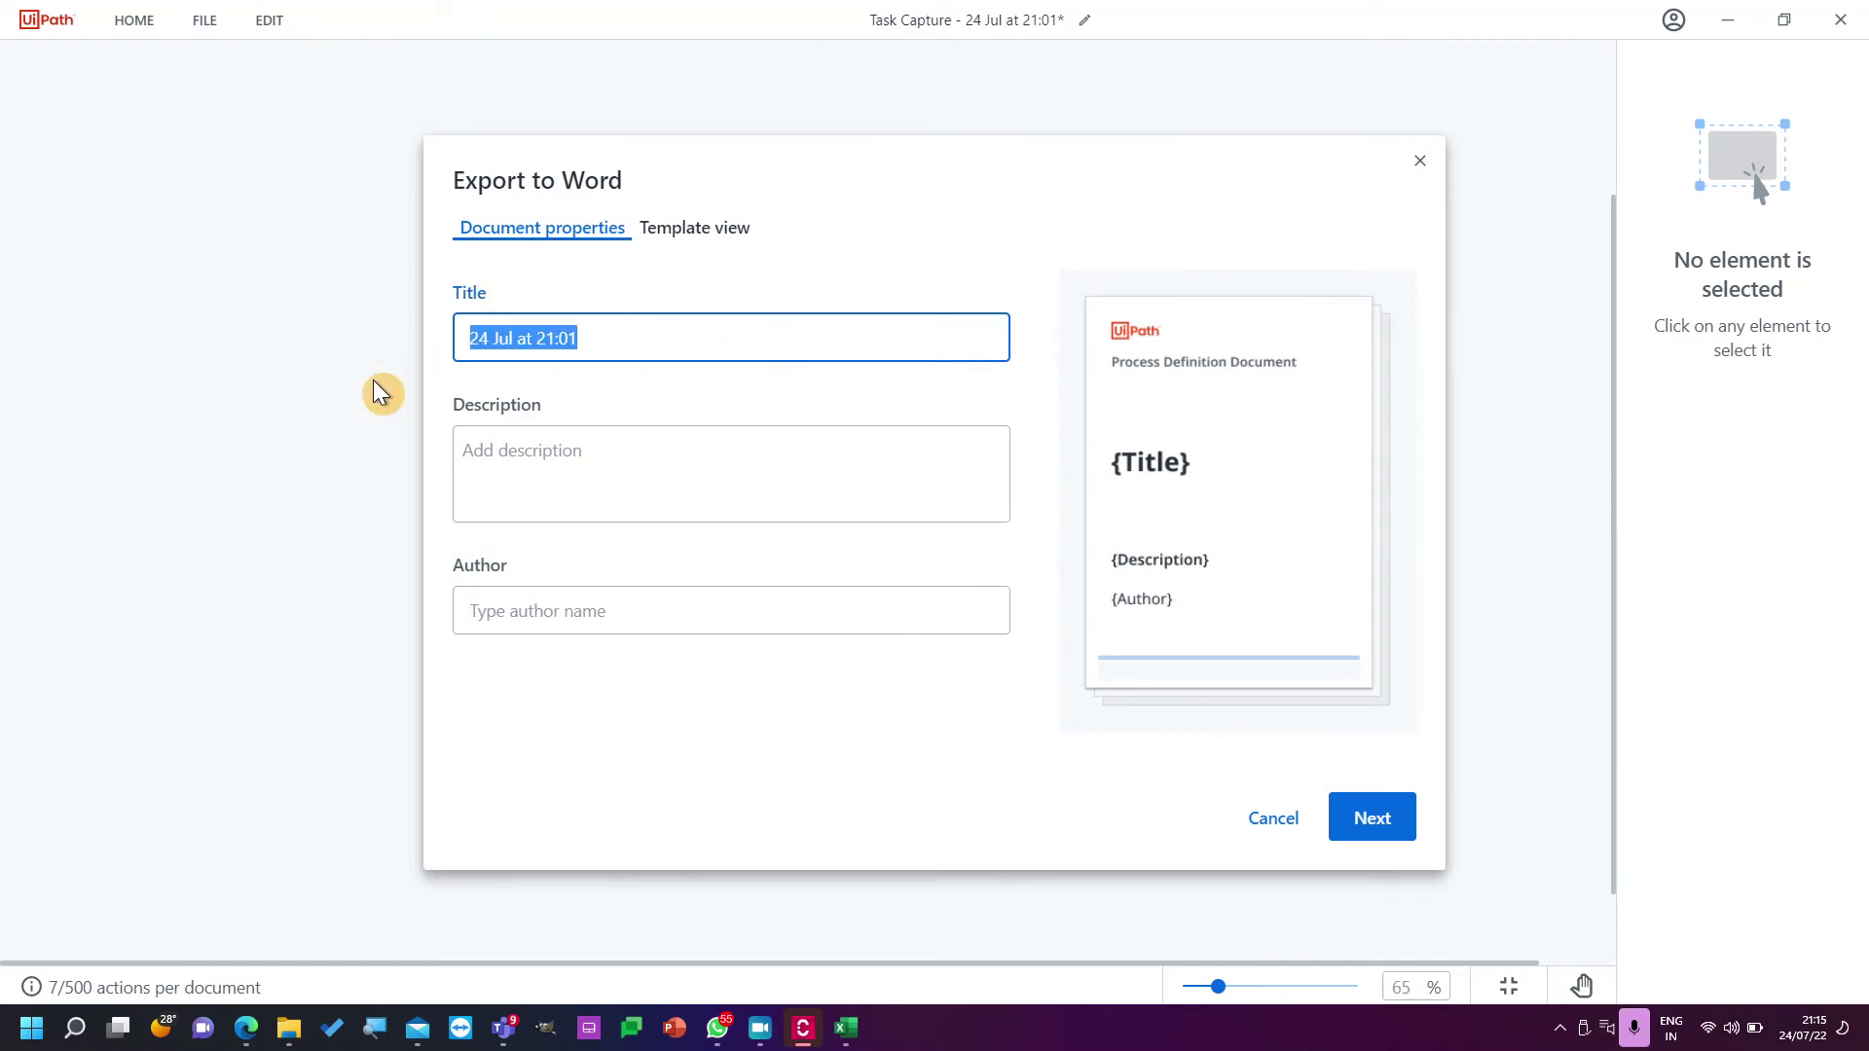
text(Supplice)
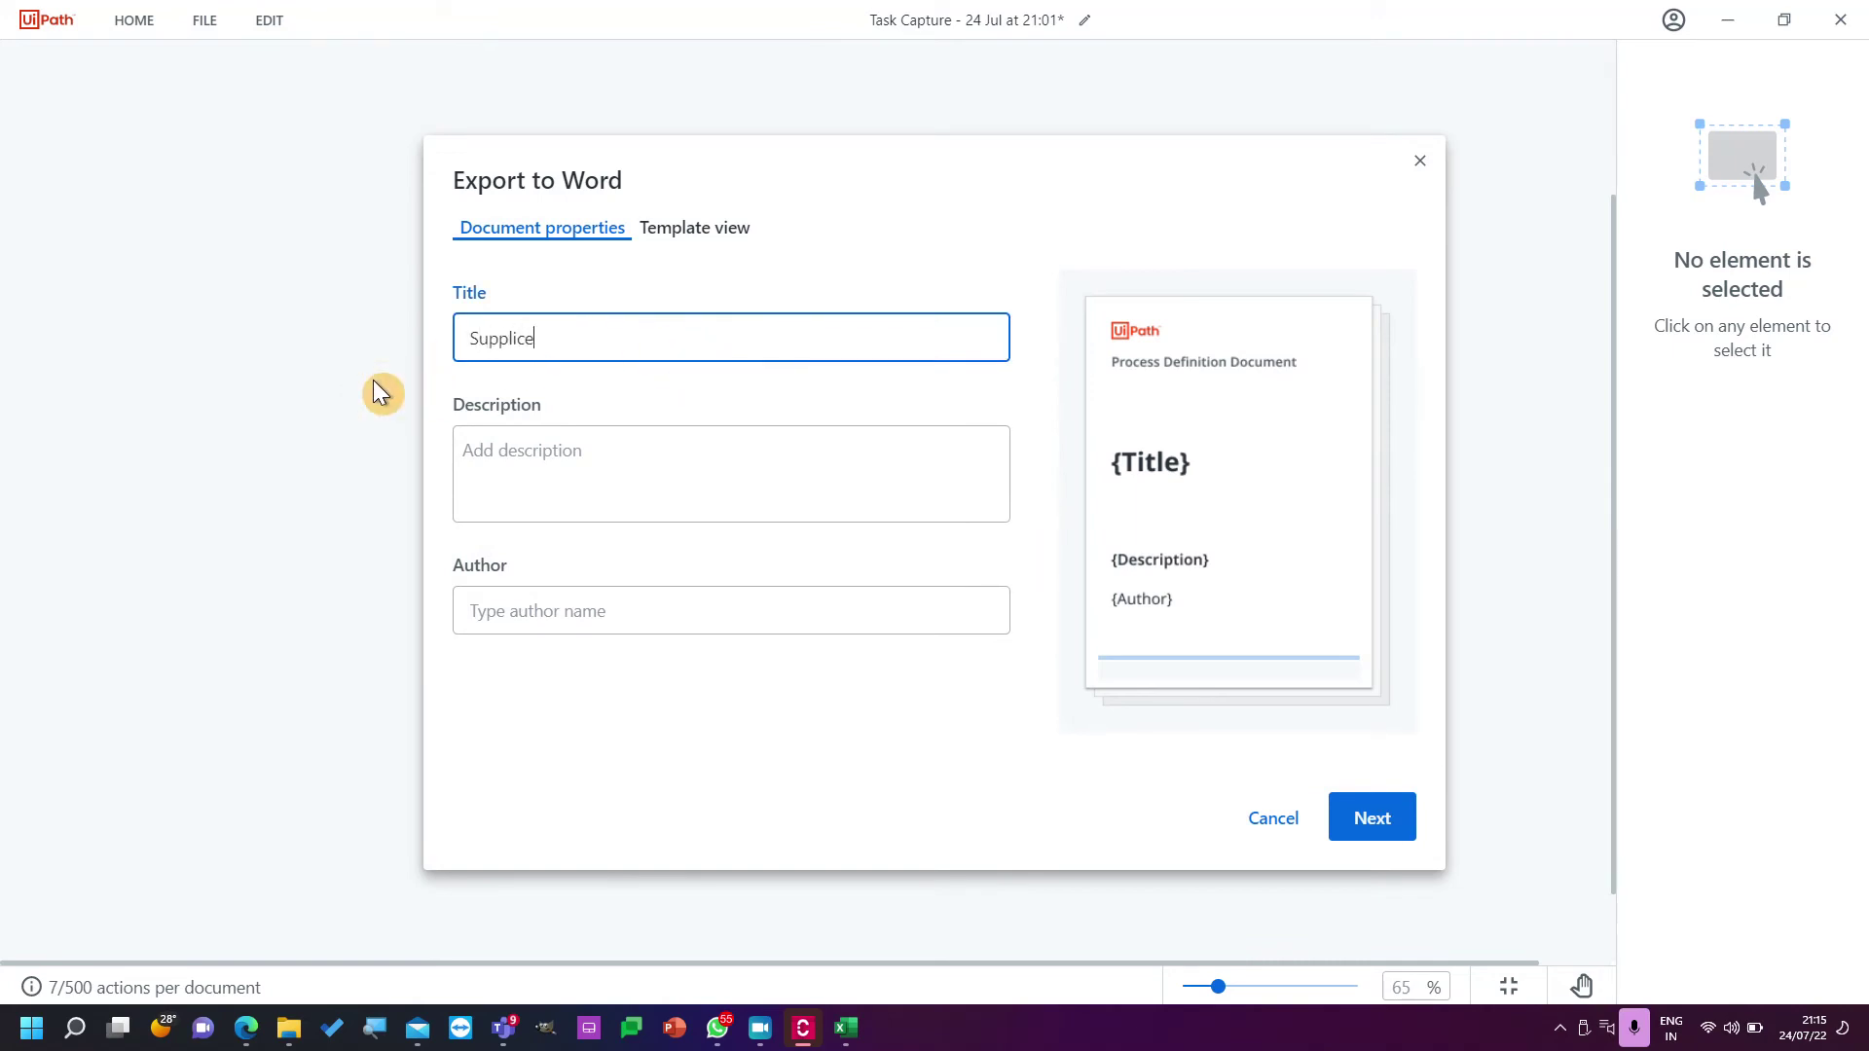
key(BackSpace)
key(BackSpace)
key(BackSpace)
key(BackSpace)
text(ier Change managment)
Set the export description to "This automation is expected to reduce manual data entry for SCM process in Vajrang organisation".
click(534, 496)
text(This aut)
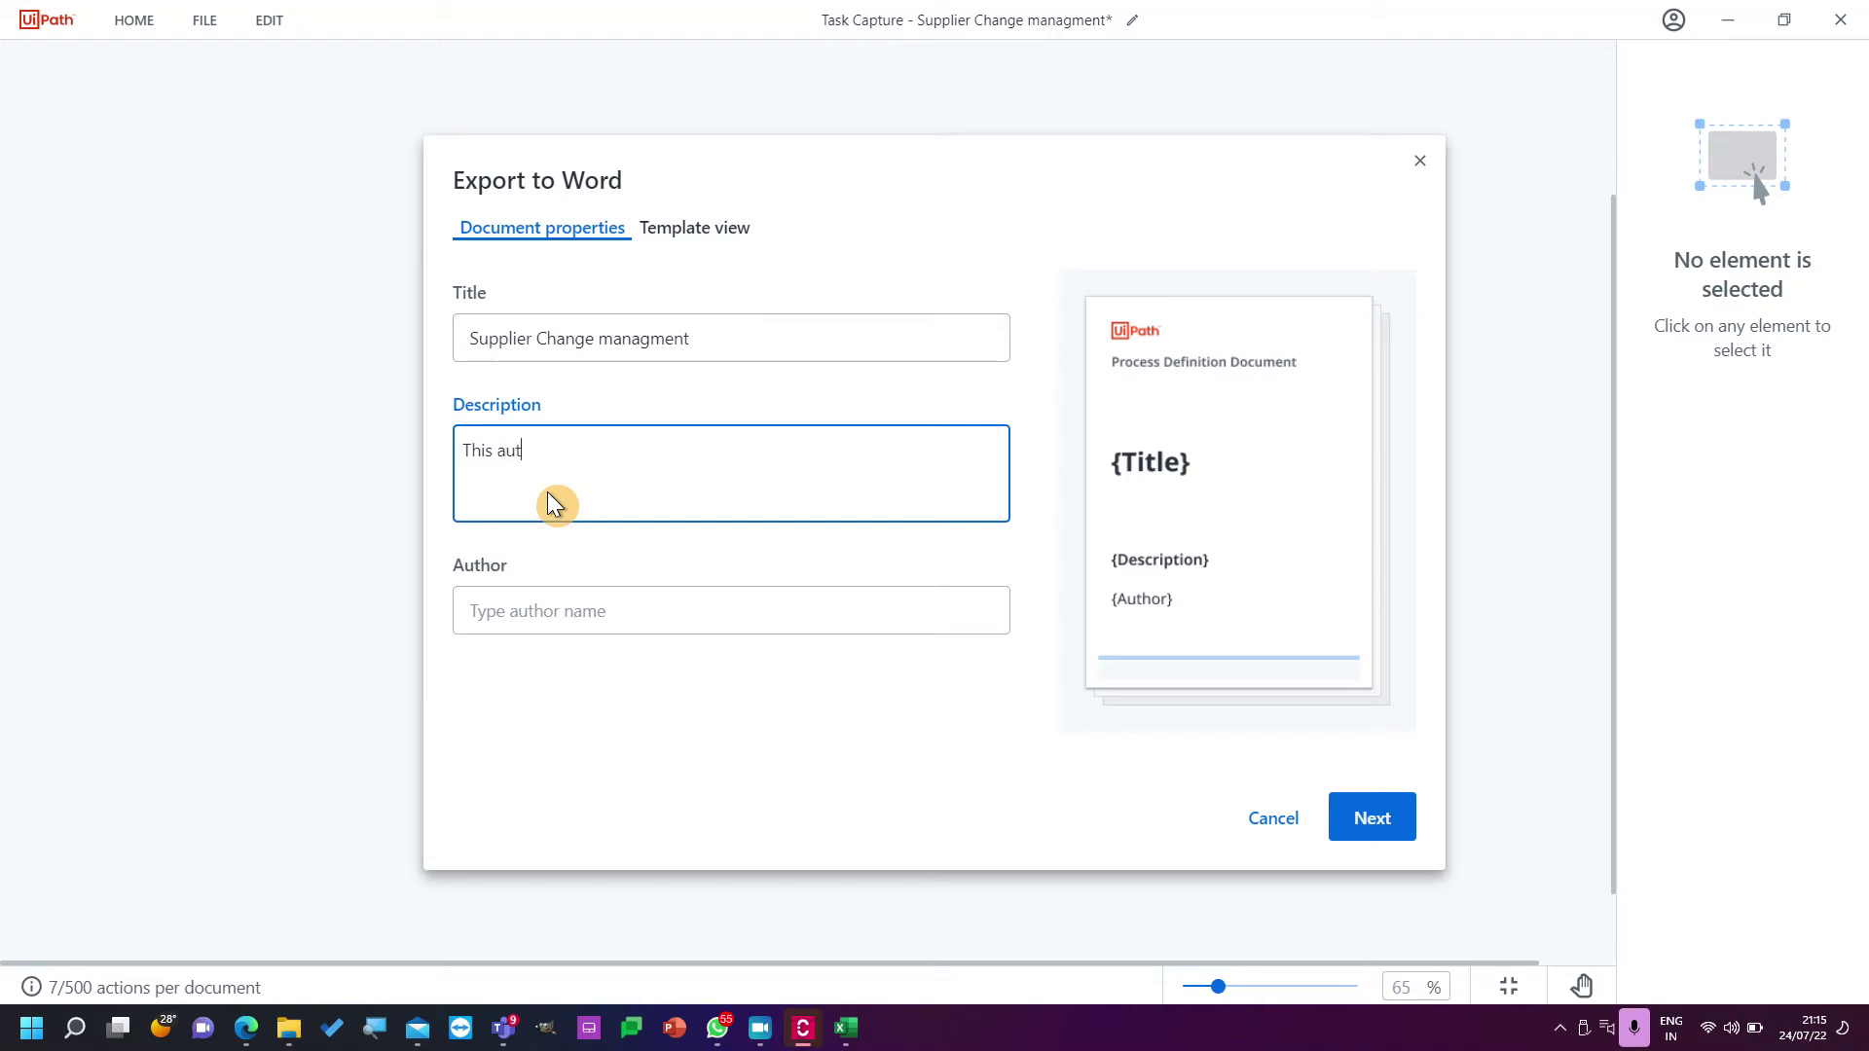
text(omation will reduce)
key(BackSpace)
key(BackSpace)
key(BackSpace)
key(BackSpace)
key(BackSpace)
key(BackSpace)
key(BackSpace)
key(BackSpace)
key(BackSpace)
key(BackSpace)
key(BackSpace)
key(BackSpace)
text(ie )
text( expecte)
text(d to reduc)
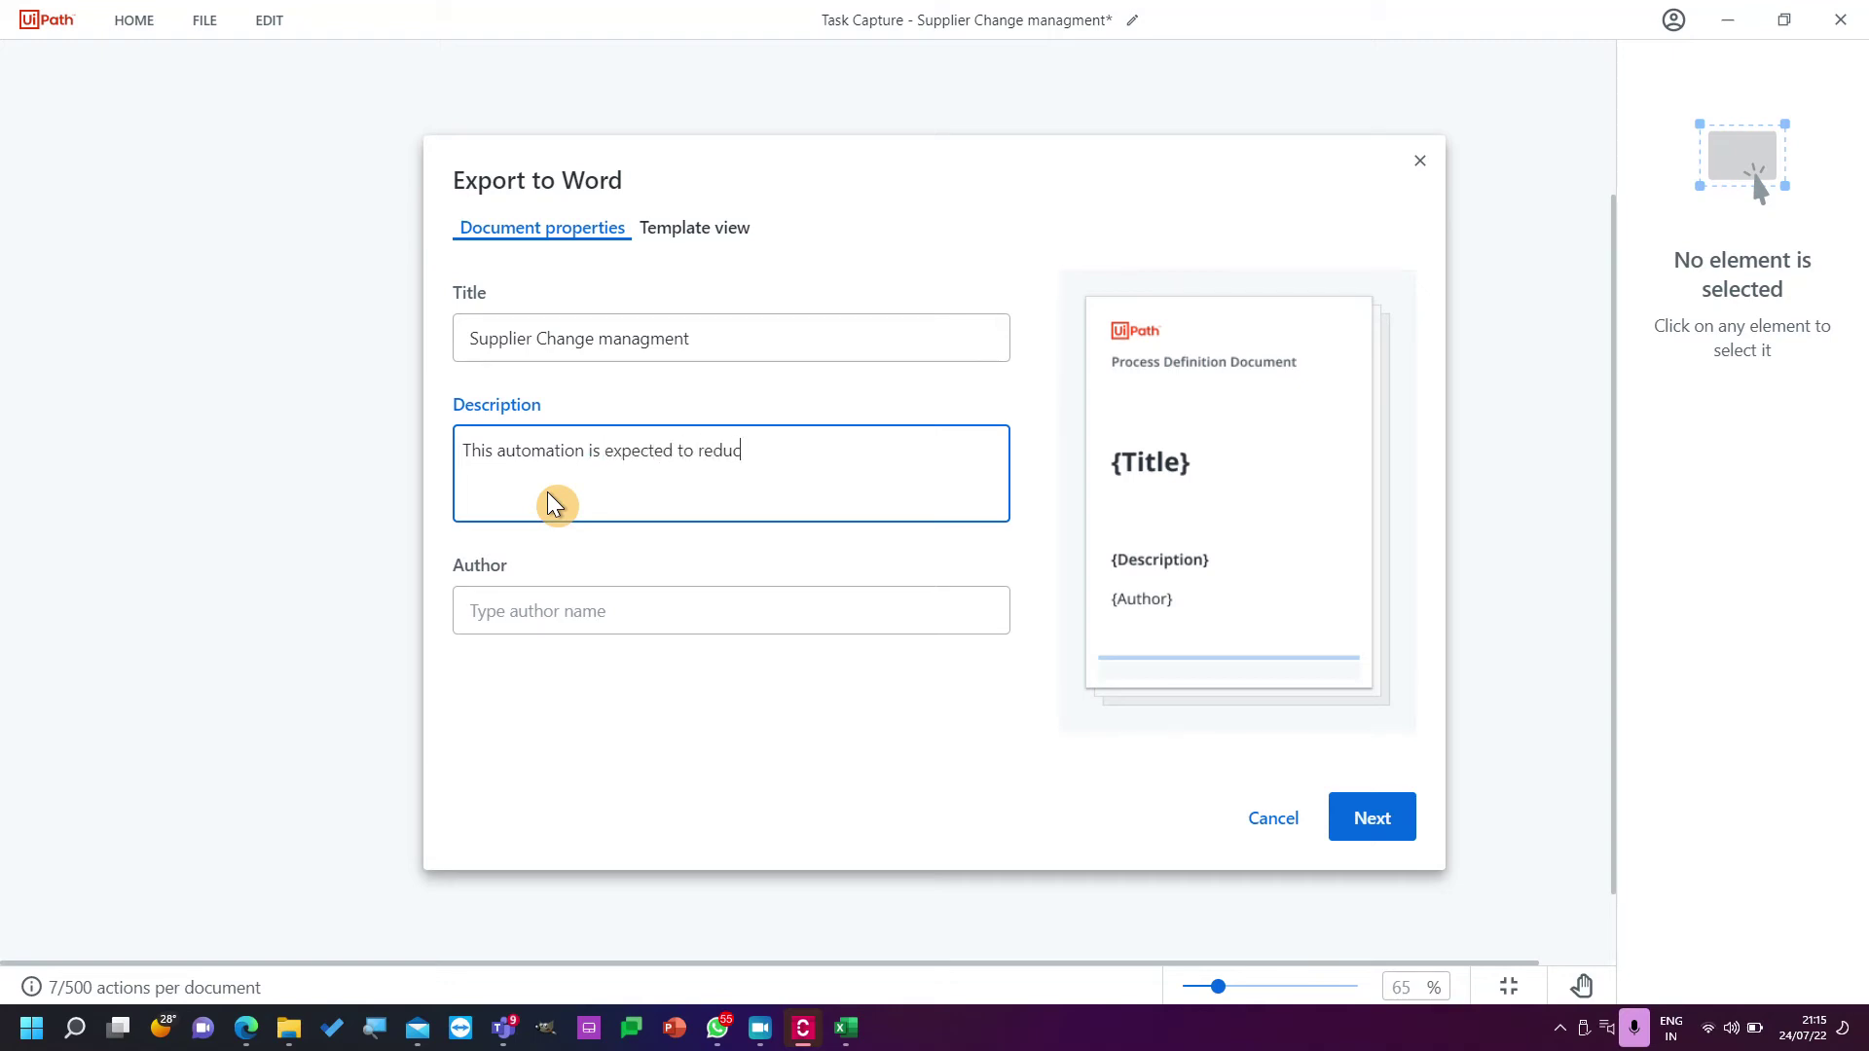
text(e manau)
key(BackSpace)
key(BackSpace)
text(ual data entry for SCM process in V)
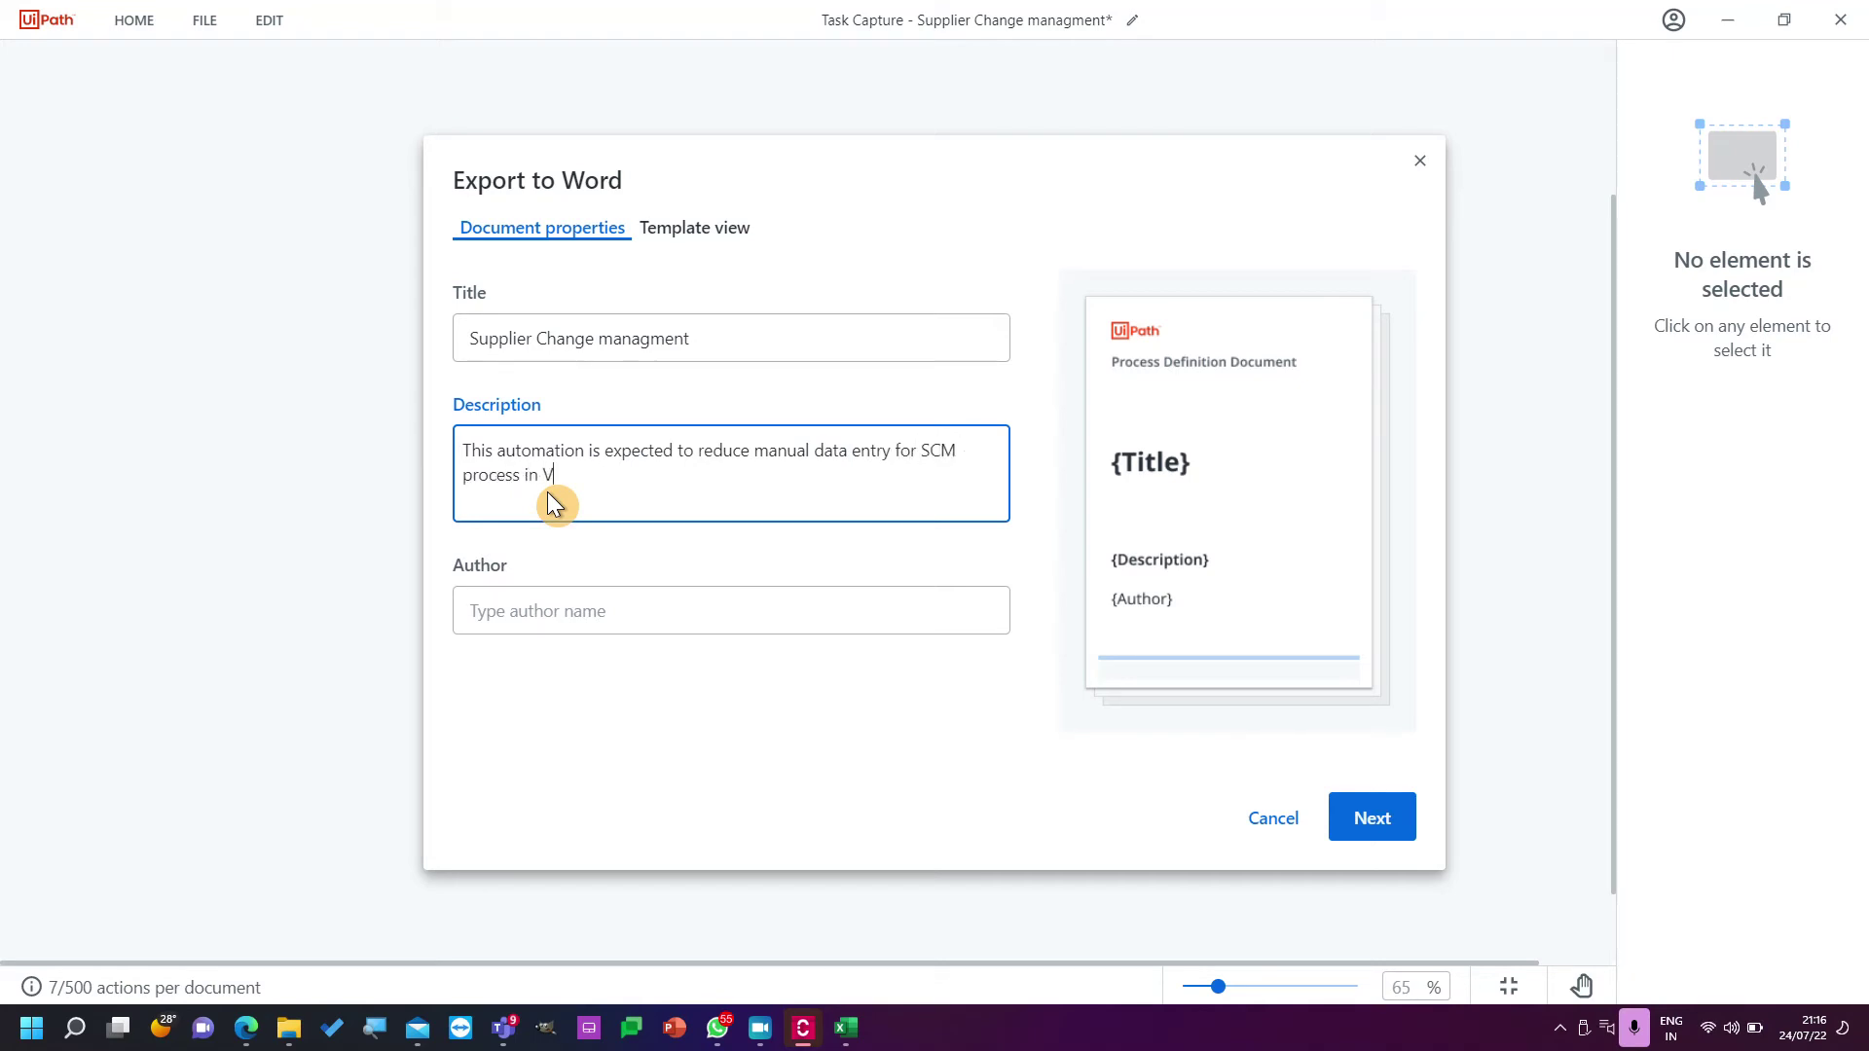
text(ajrang organisa)
text(toppm)
key(BackSpace)
key(BackSpace)
key(BackSpace)
key(BackSpace)
key(BackSpace)
key(BackSpace)
text(on)
key(BackSpace)
key(BackSpace)
key(BackSpace)
key(BackSpace)
text(isation)
Fill in the author's name and change the last word of the description to "organization".
click(533, 587)
text(Vajrang)
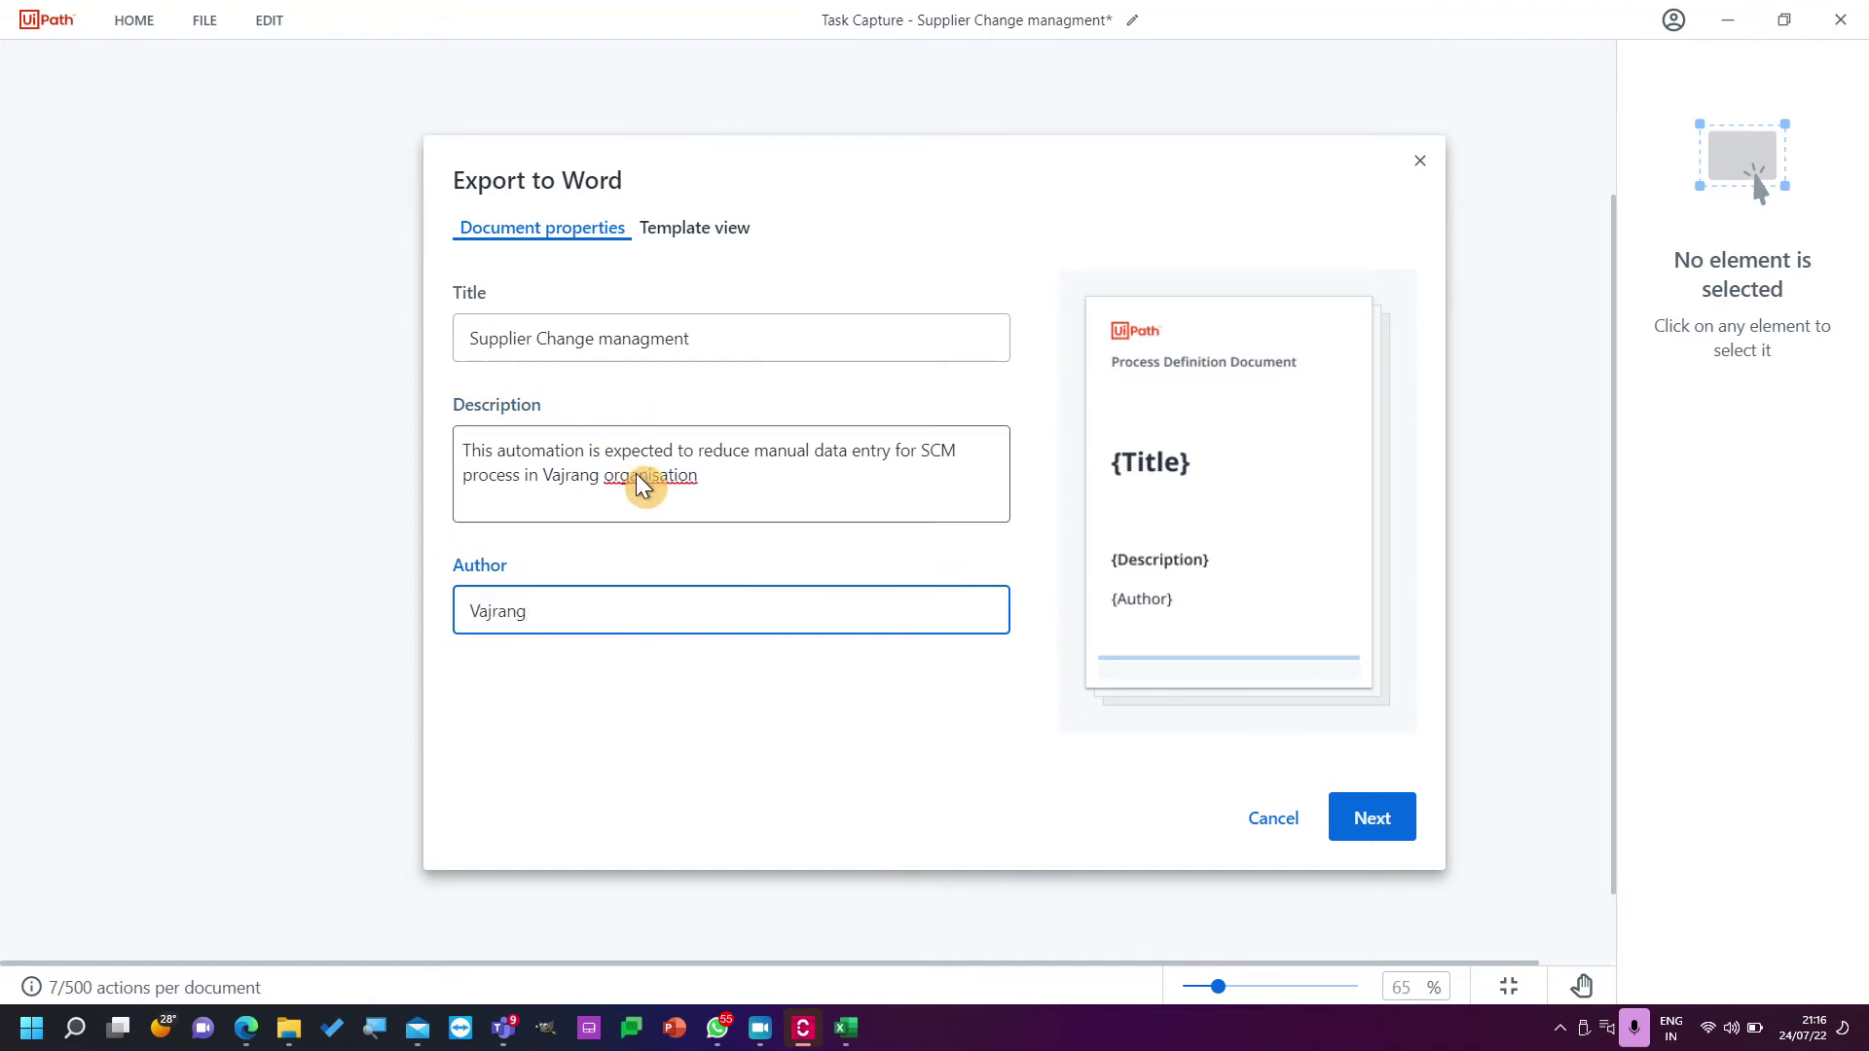
double_click(640, 477)
double_click(679, 477)
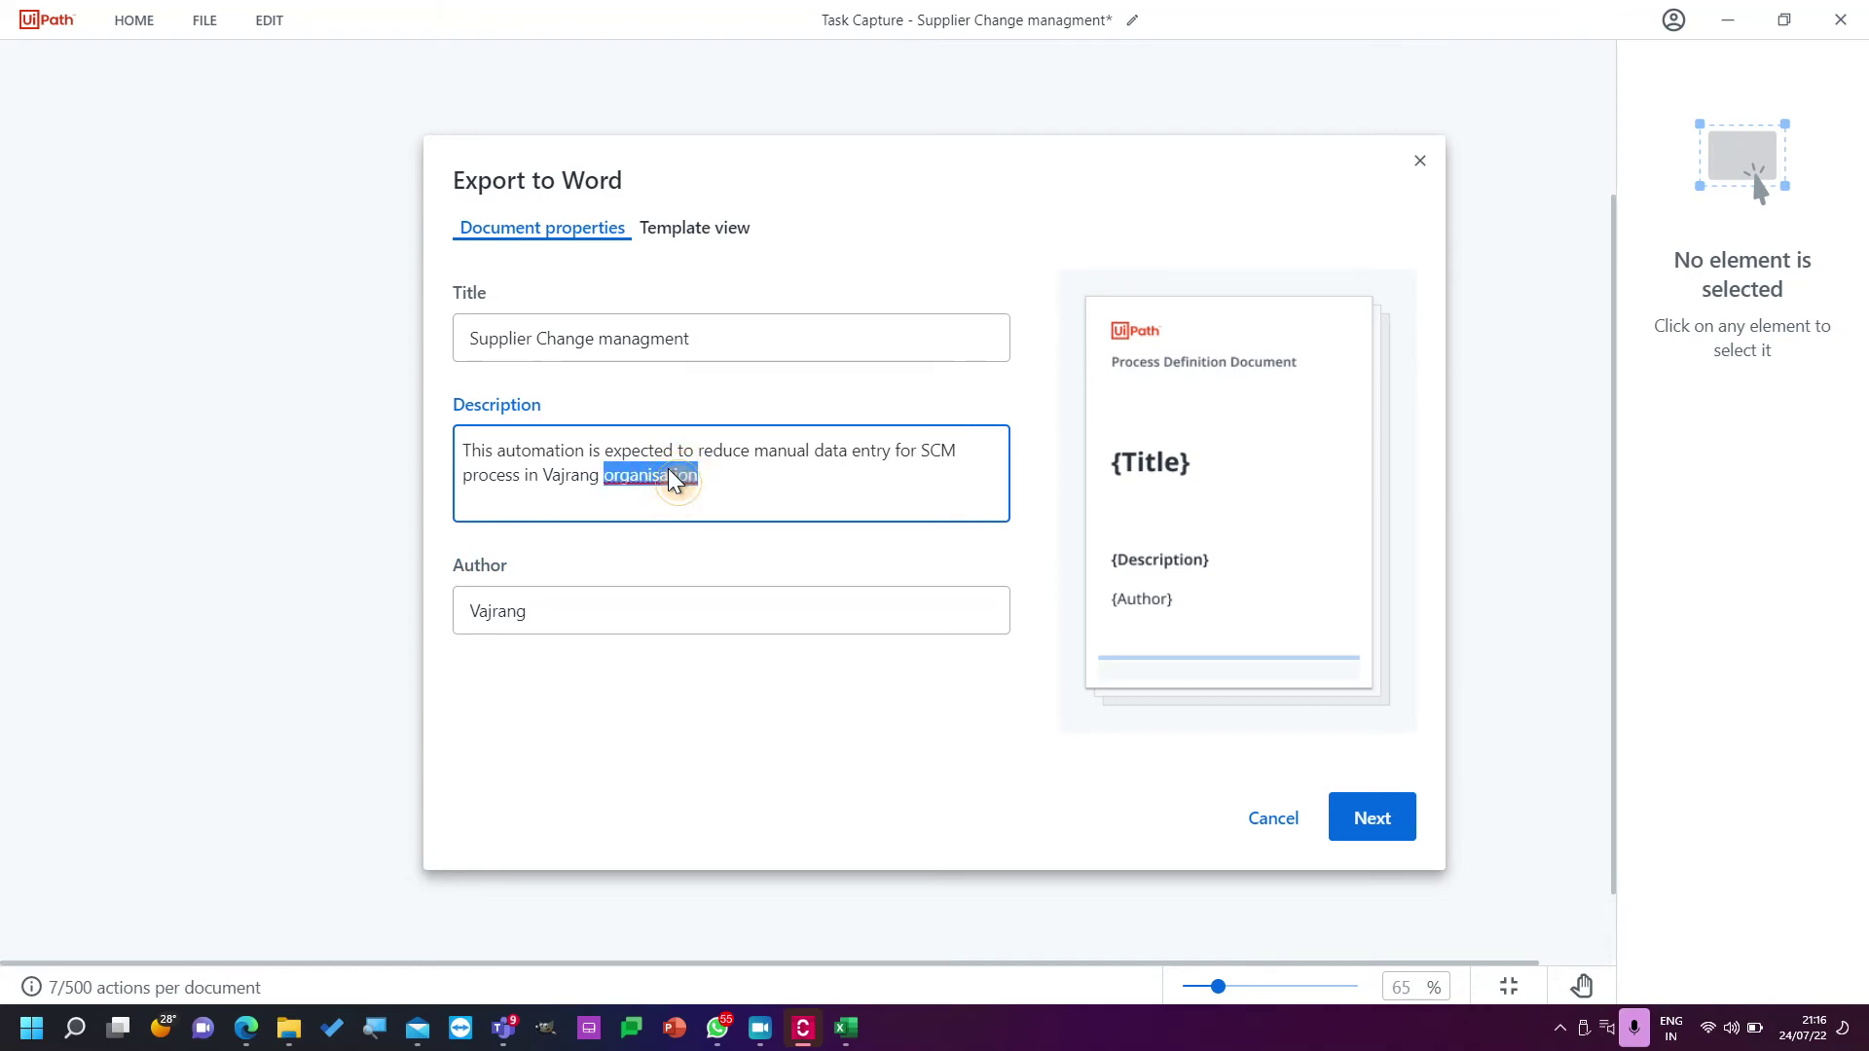
key(BackSpace)
click(856, 706)
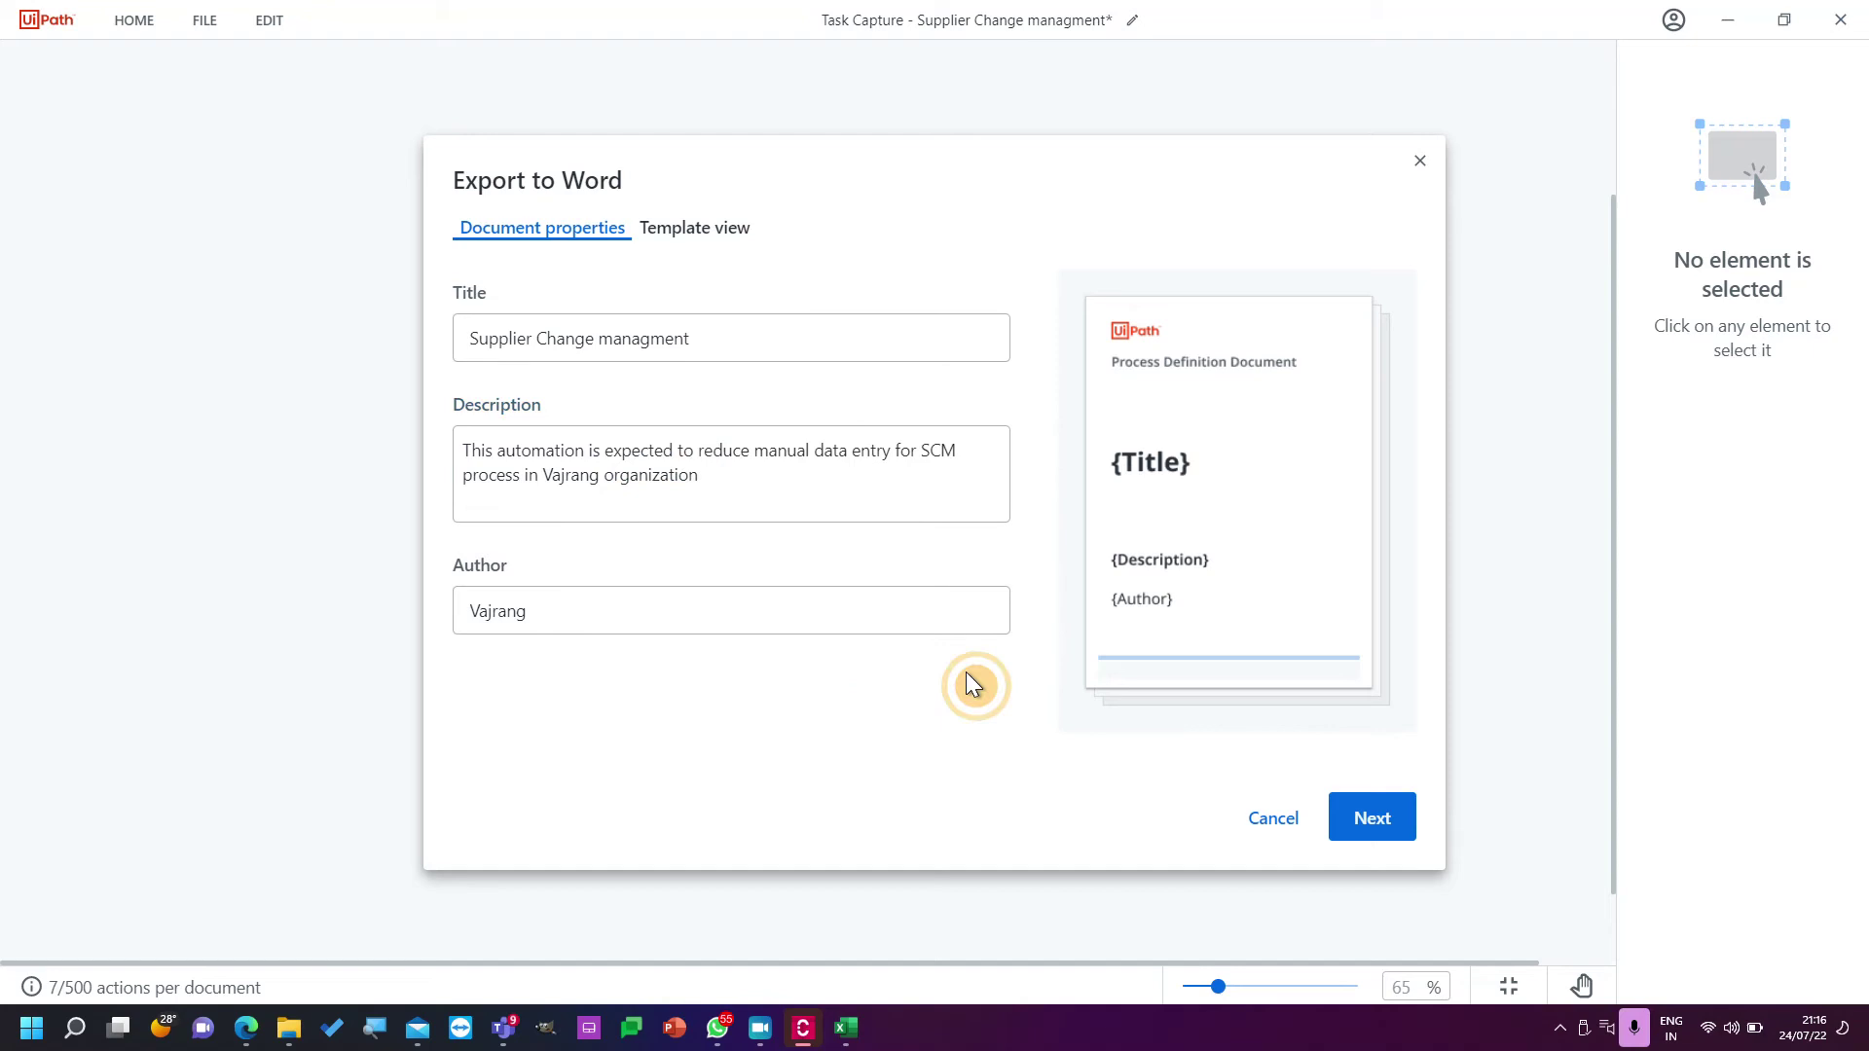
Set the images quality to High and images size to Fit, and export with the UiPath PDD template.
click(1387, 853)
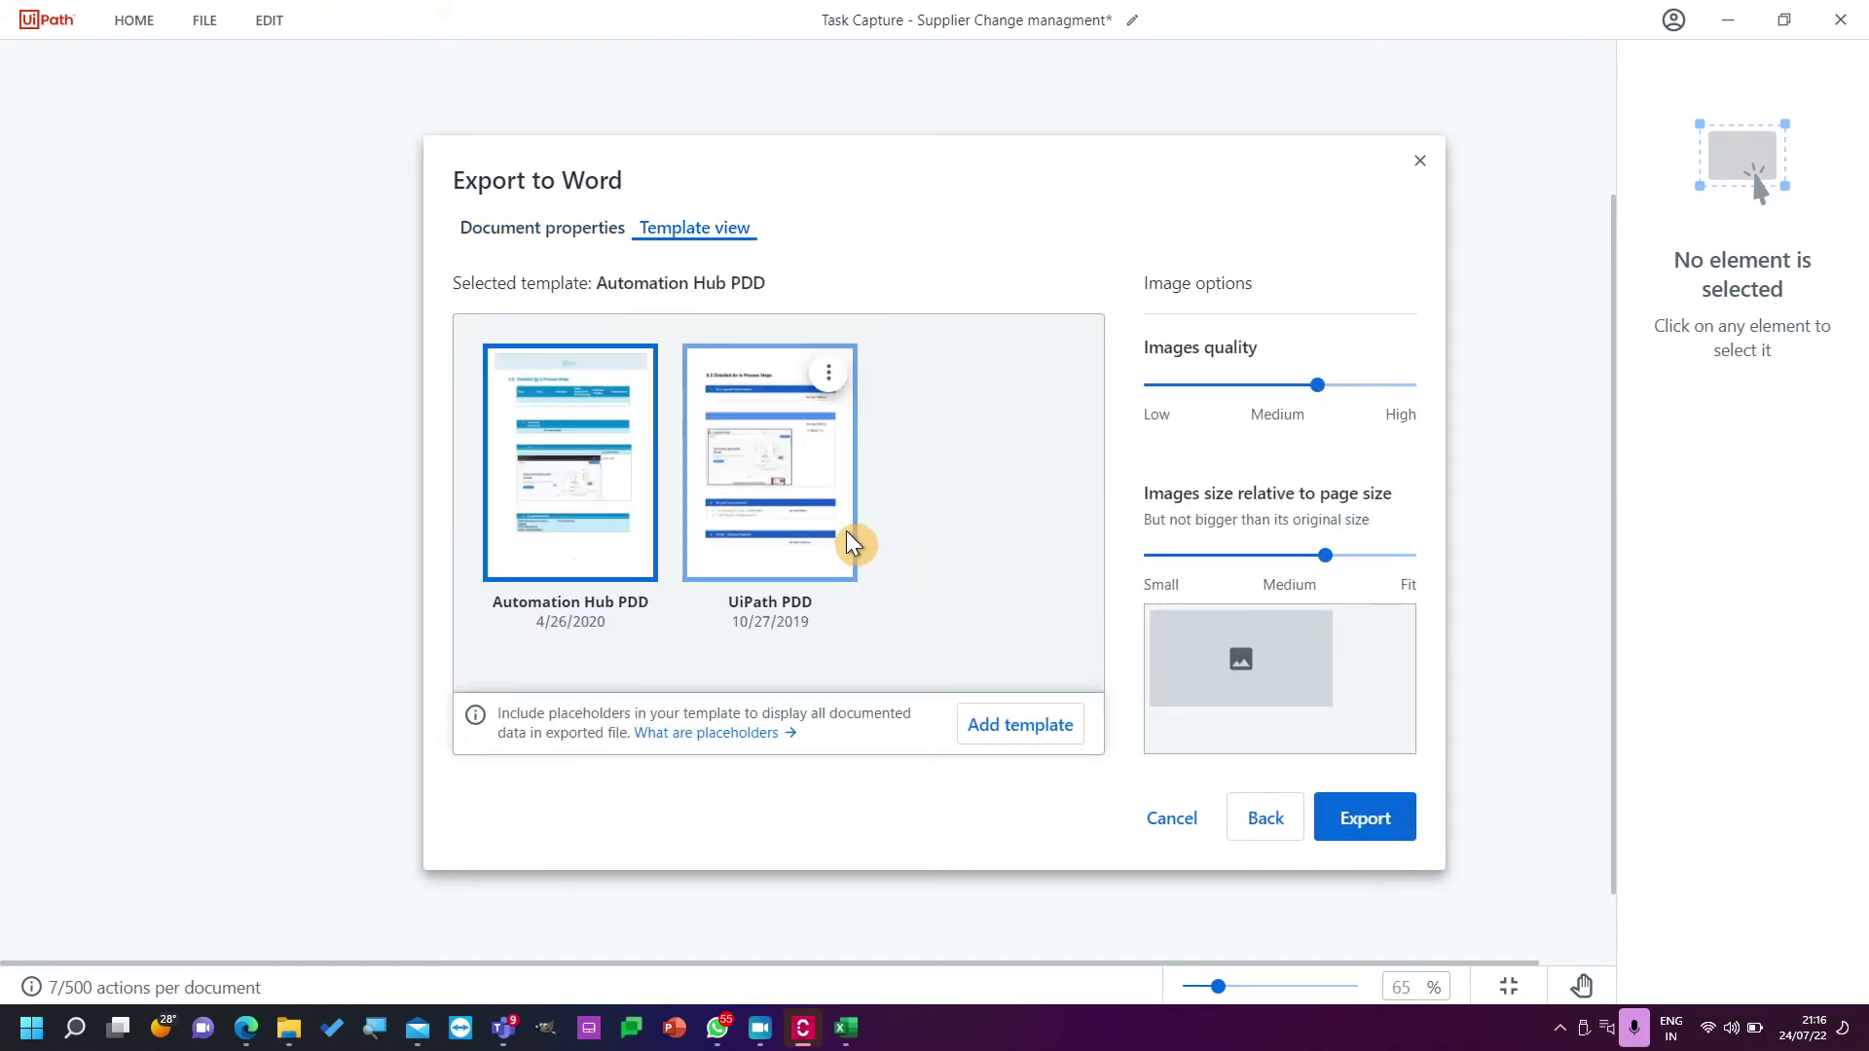
drag(1332, 561, 1461, 573)
drag(1317, 387, 1418, 385)
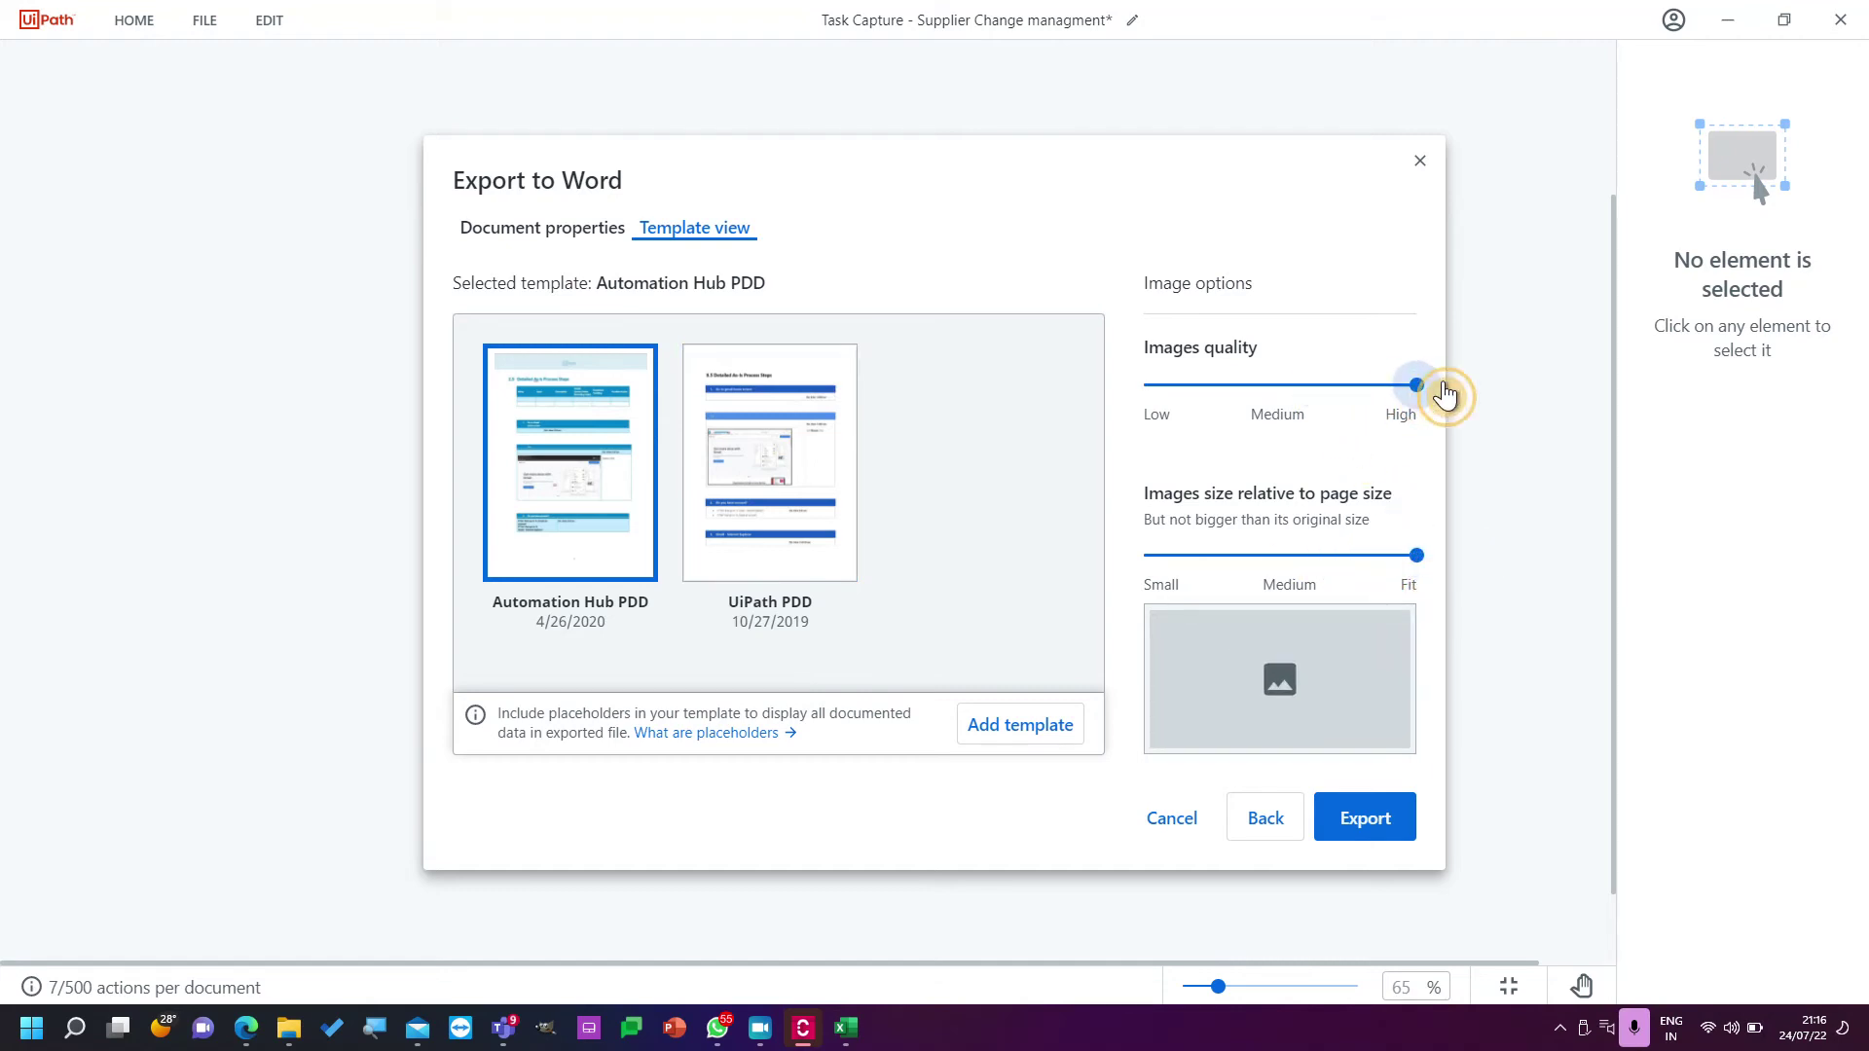
click(742, 505)
click(572, 522)
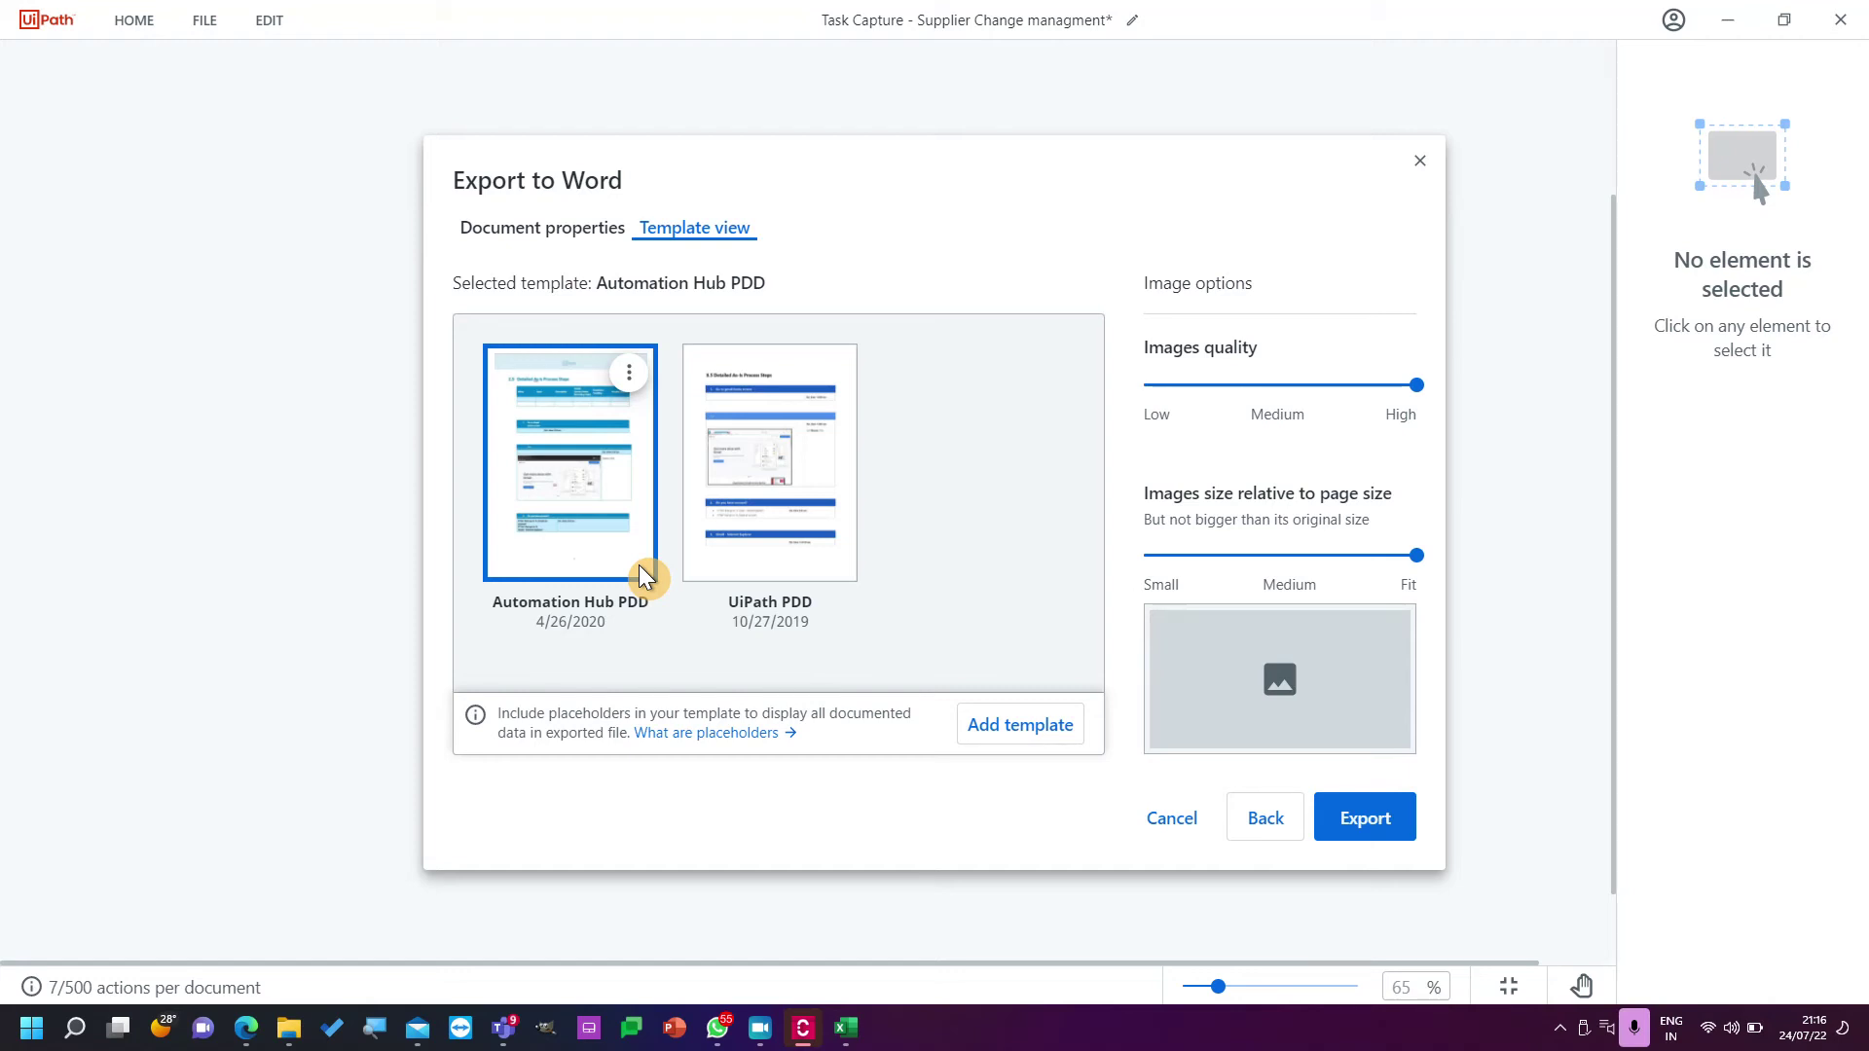
click(754, 546)
click(1393, 837)
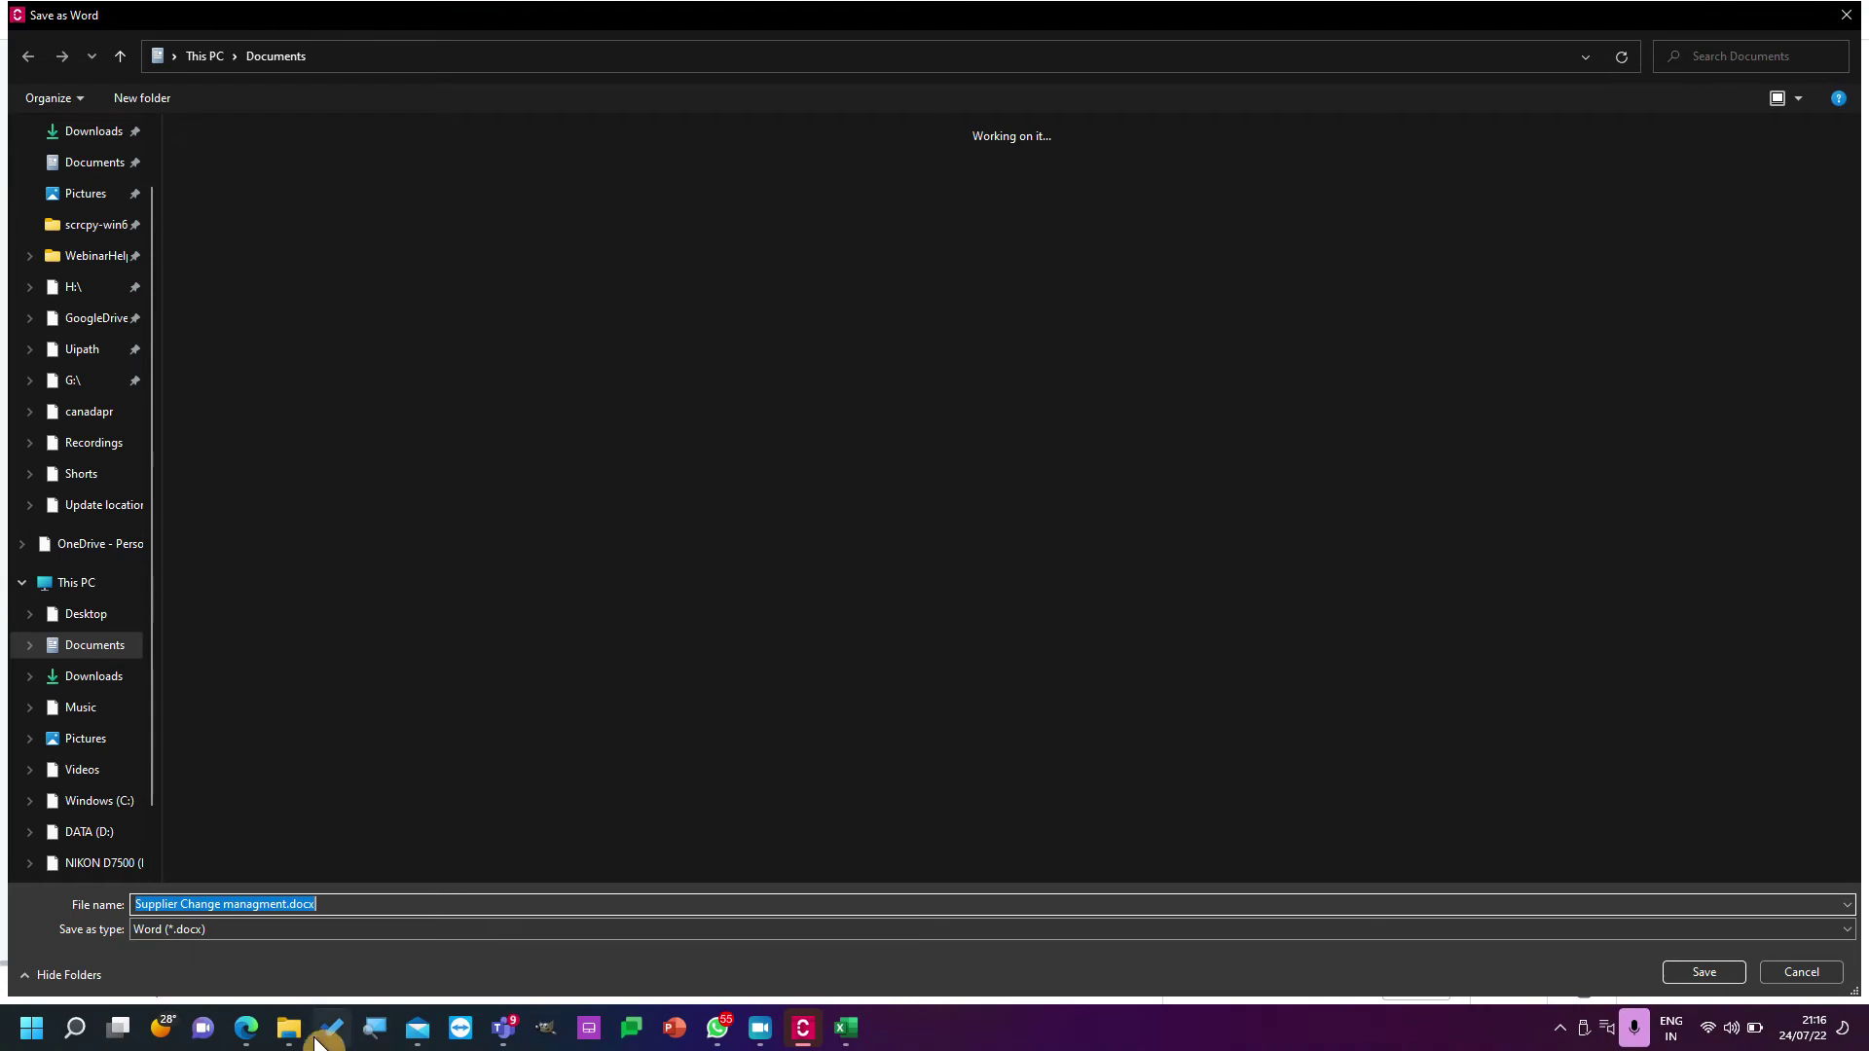
Switch to GitHub Desktop, show the RPA-Developer-in-30-Days repository in File Explorer and open its vajrang folder.
mouse_move(284, 1036)
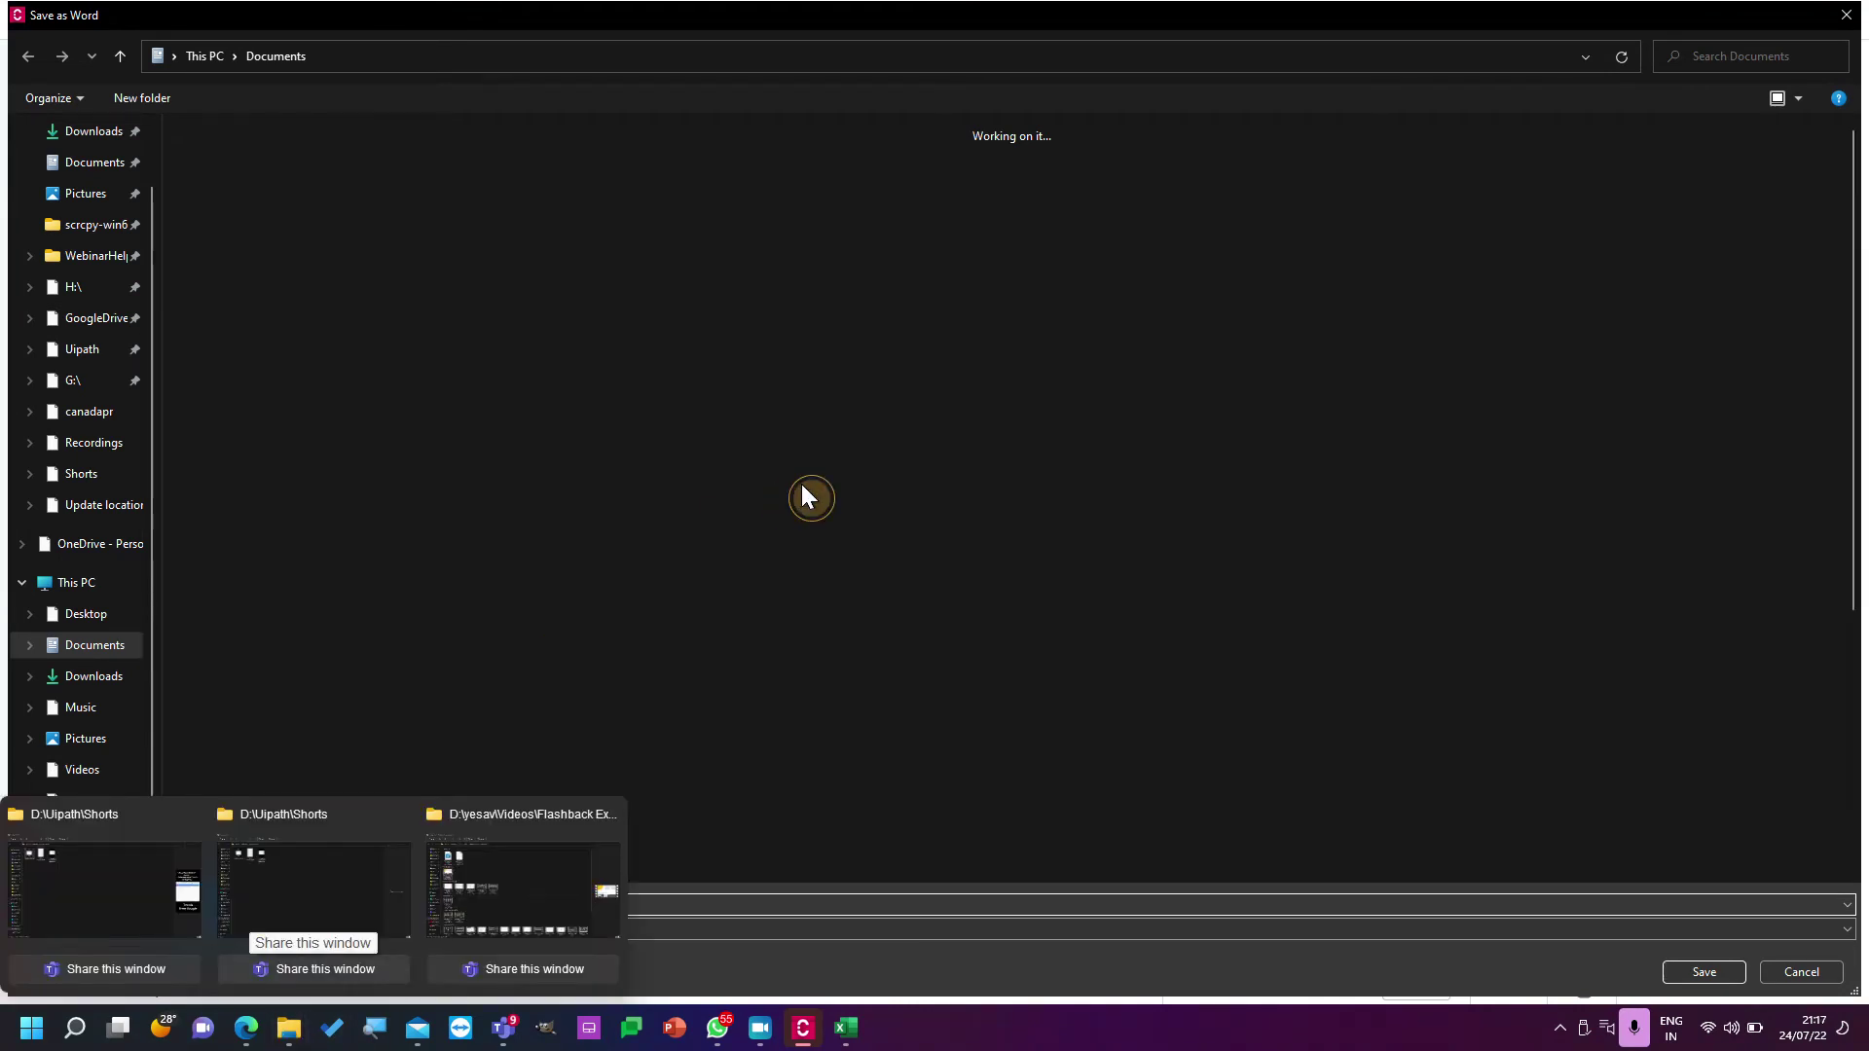
key(super)
text(ithub Desktop)
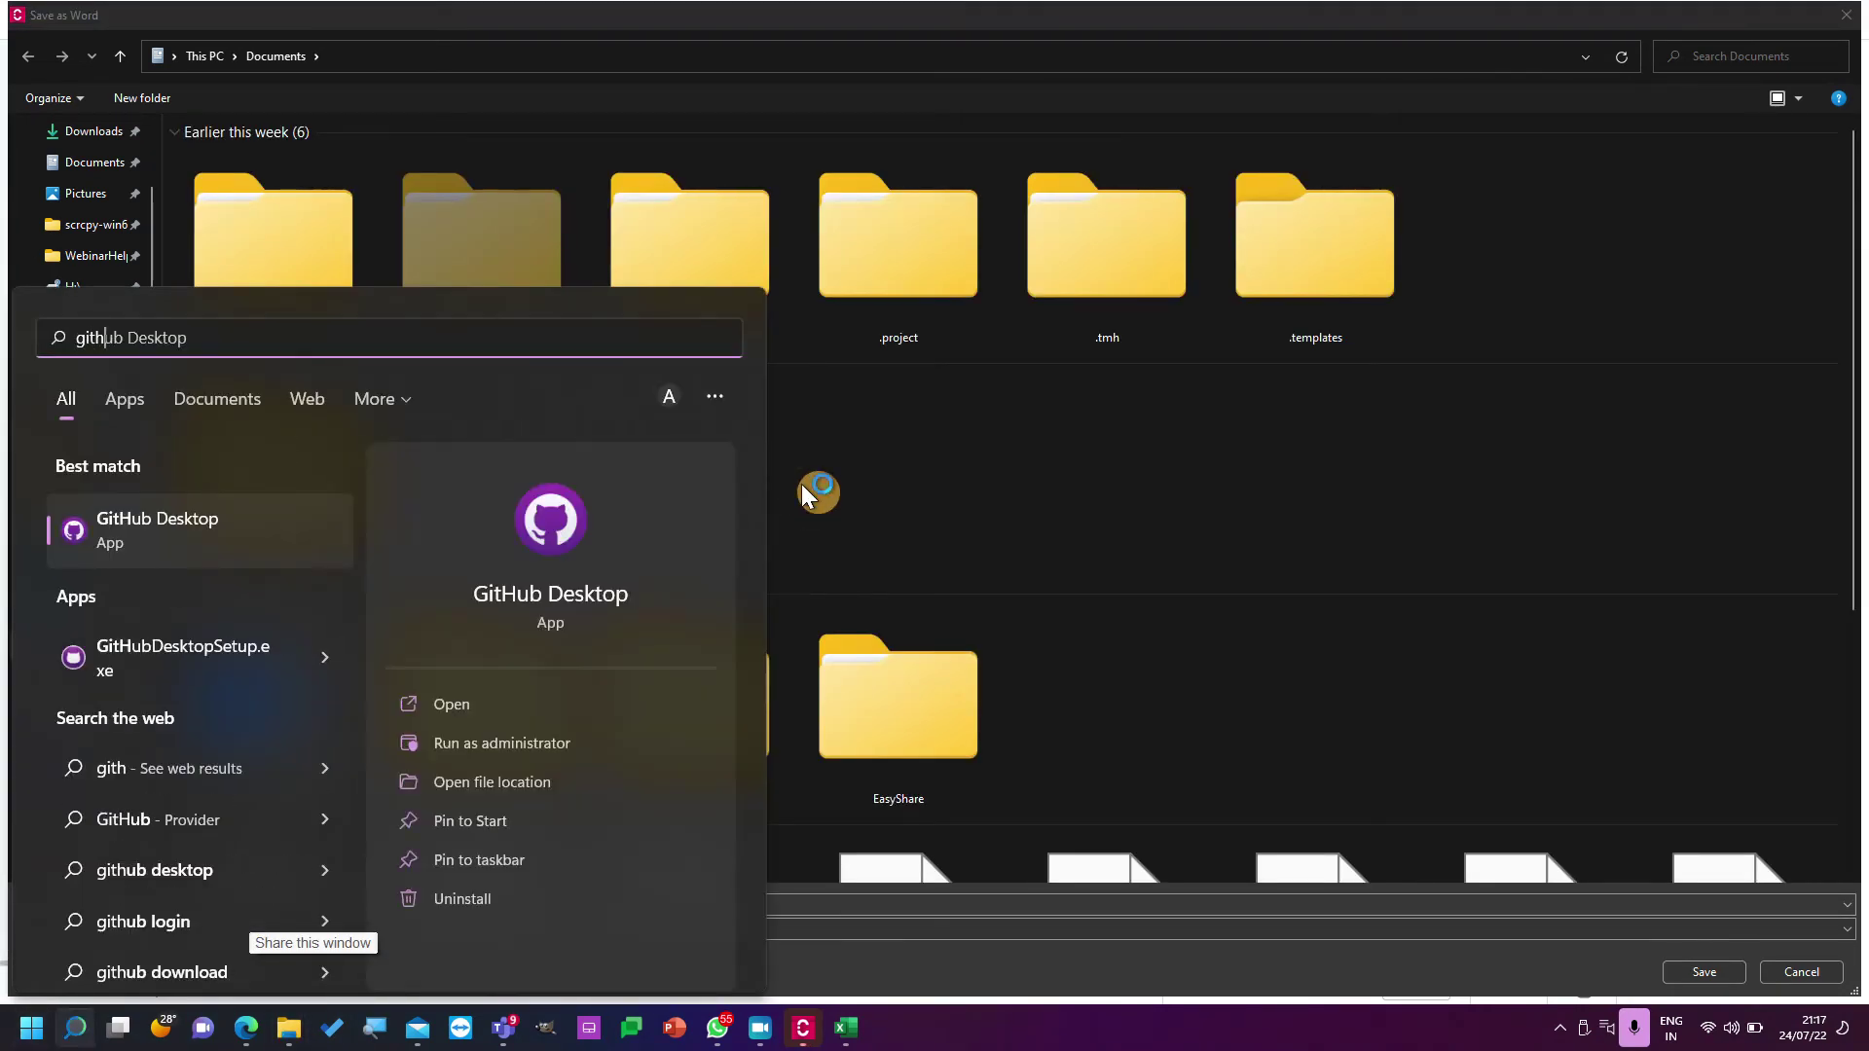
key(Return)
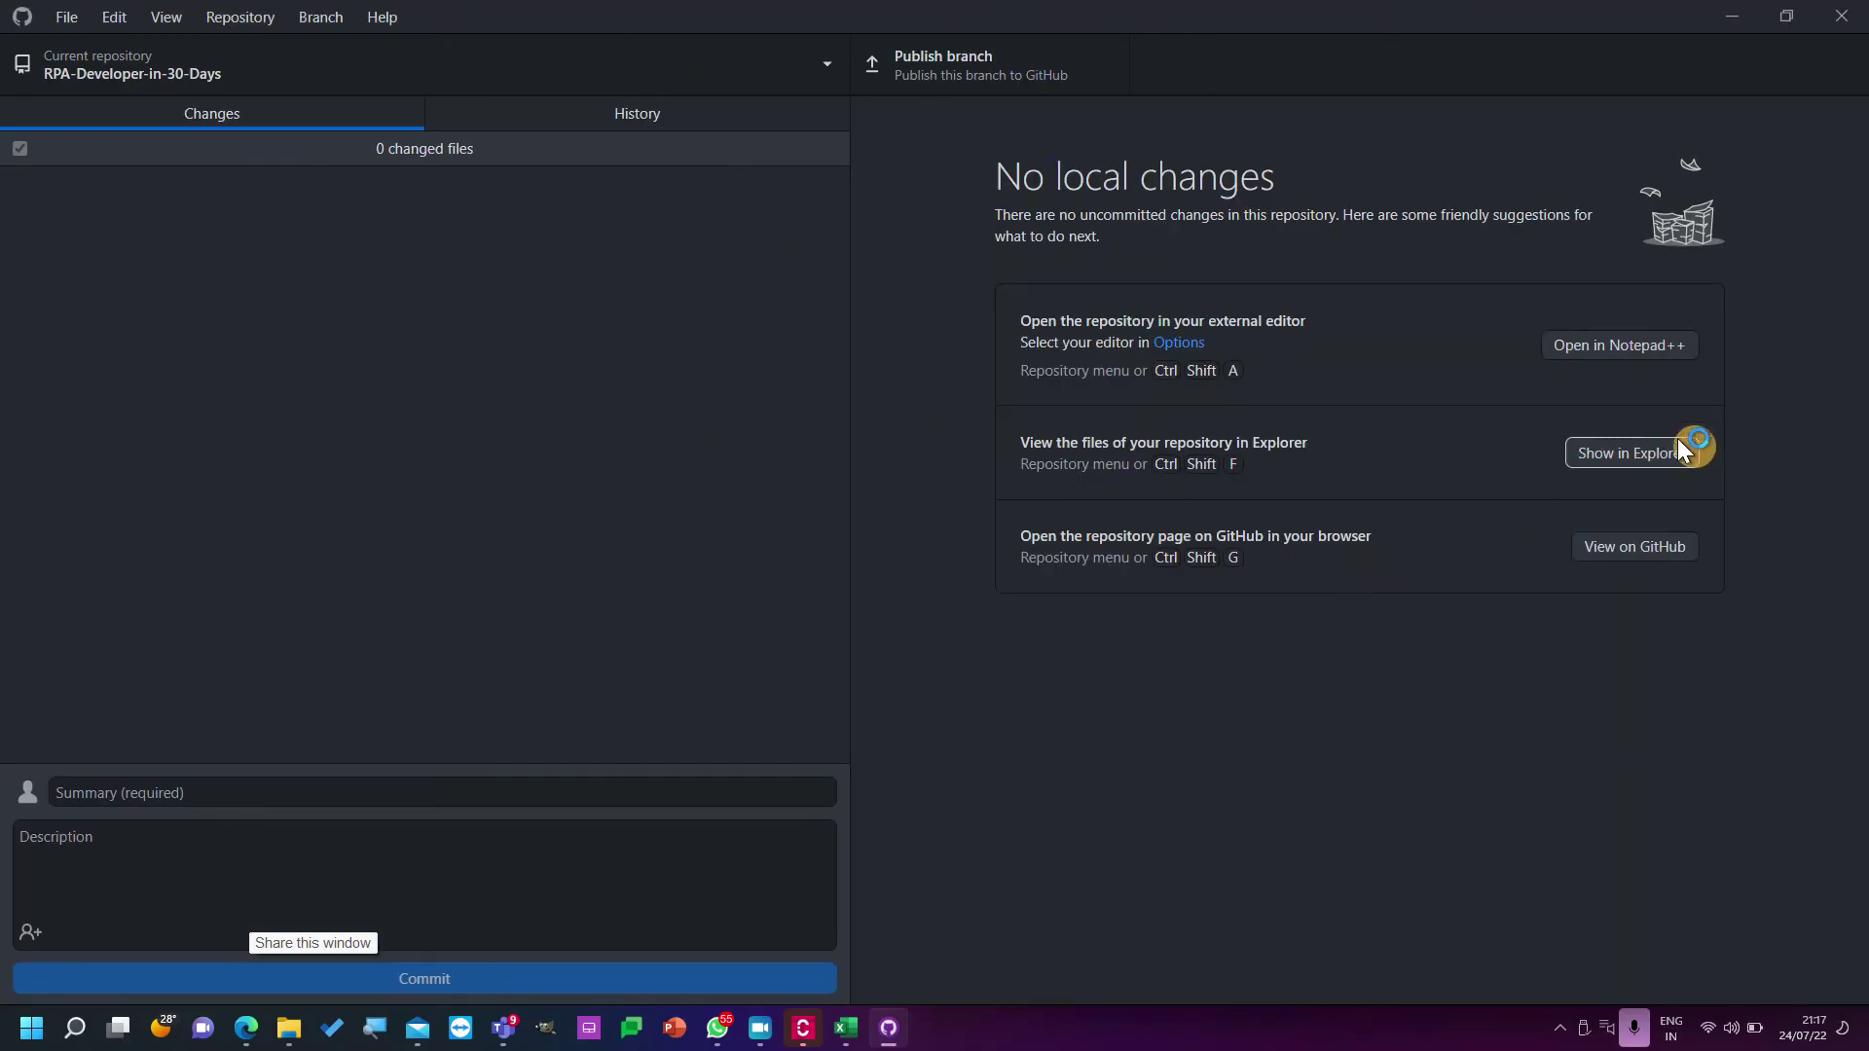
click(1673, 442)
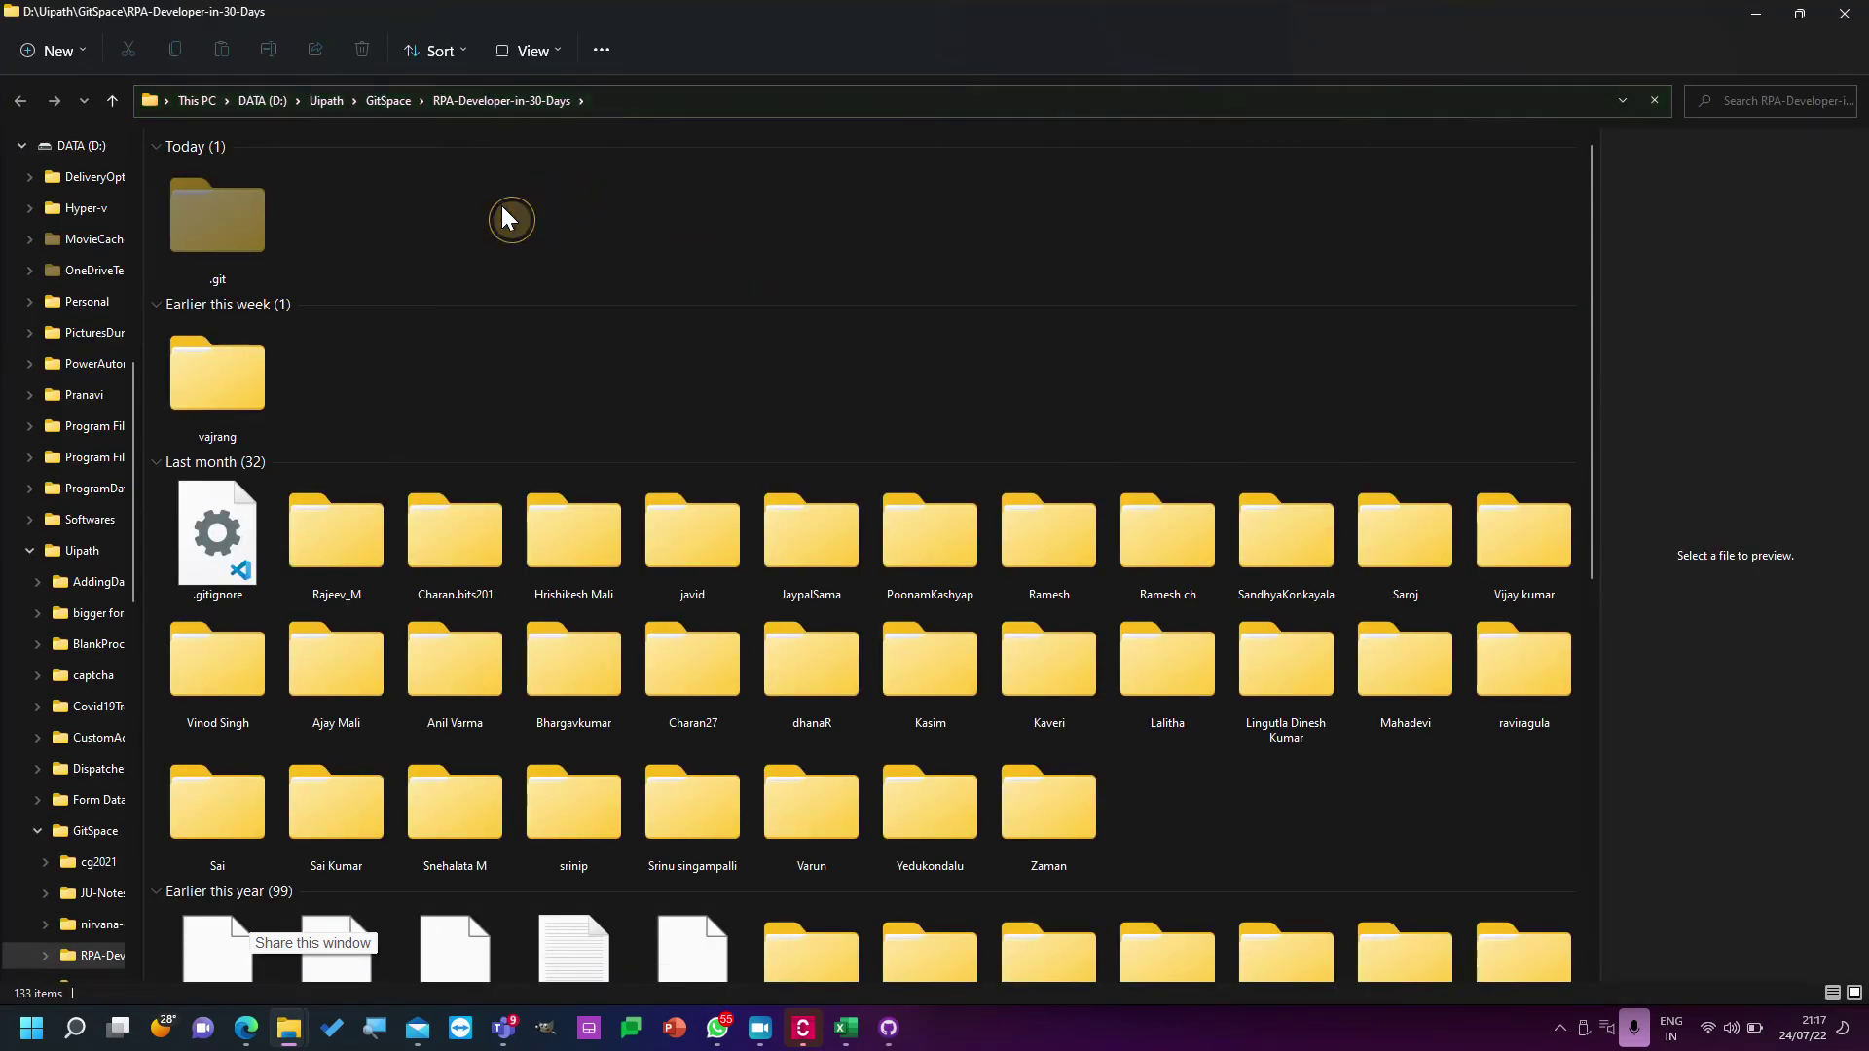
double_click(216, 415)
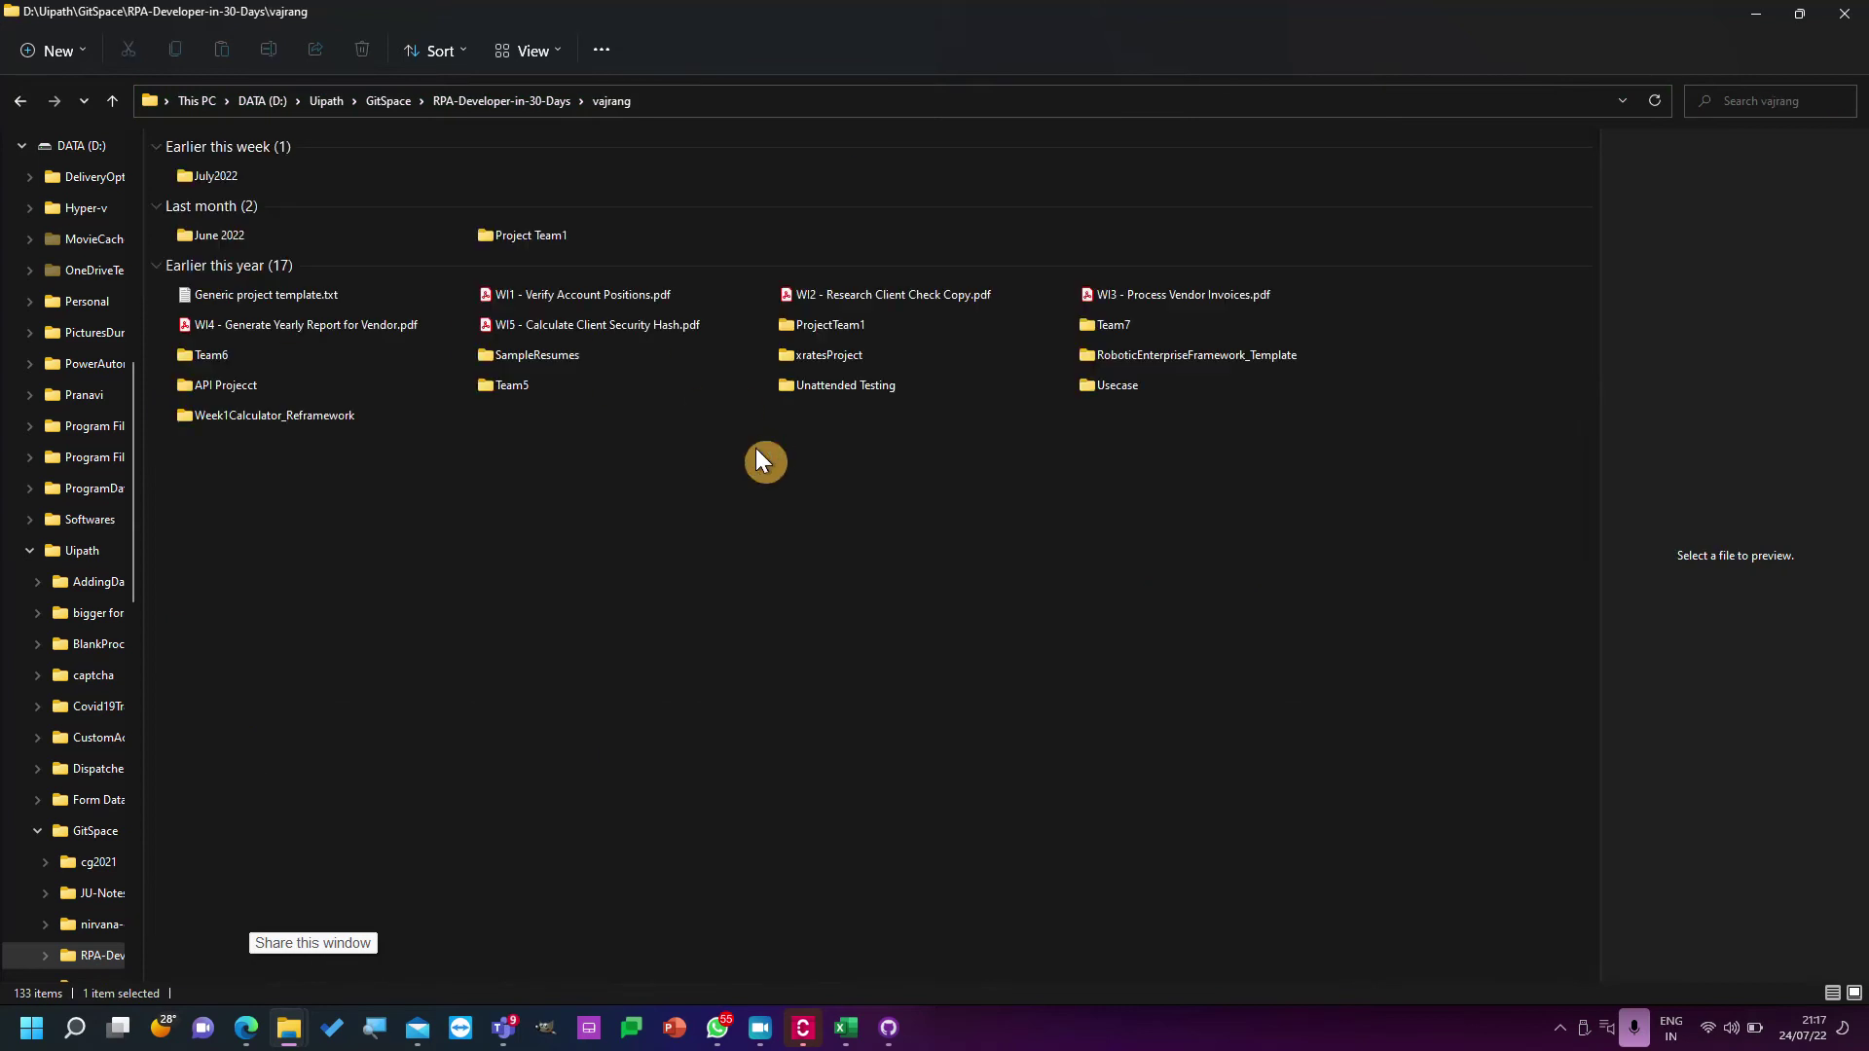
Create a folder named "August 2022" inside the vajrang folder.
right_click(721, 592)
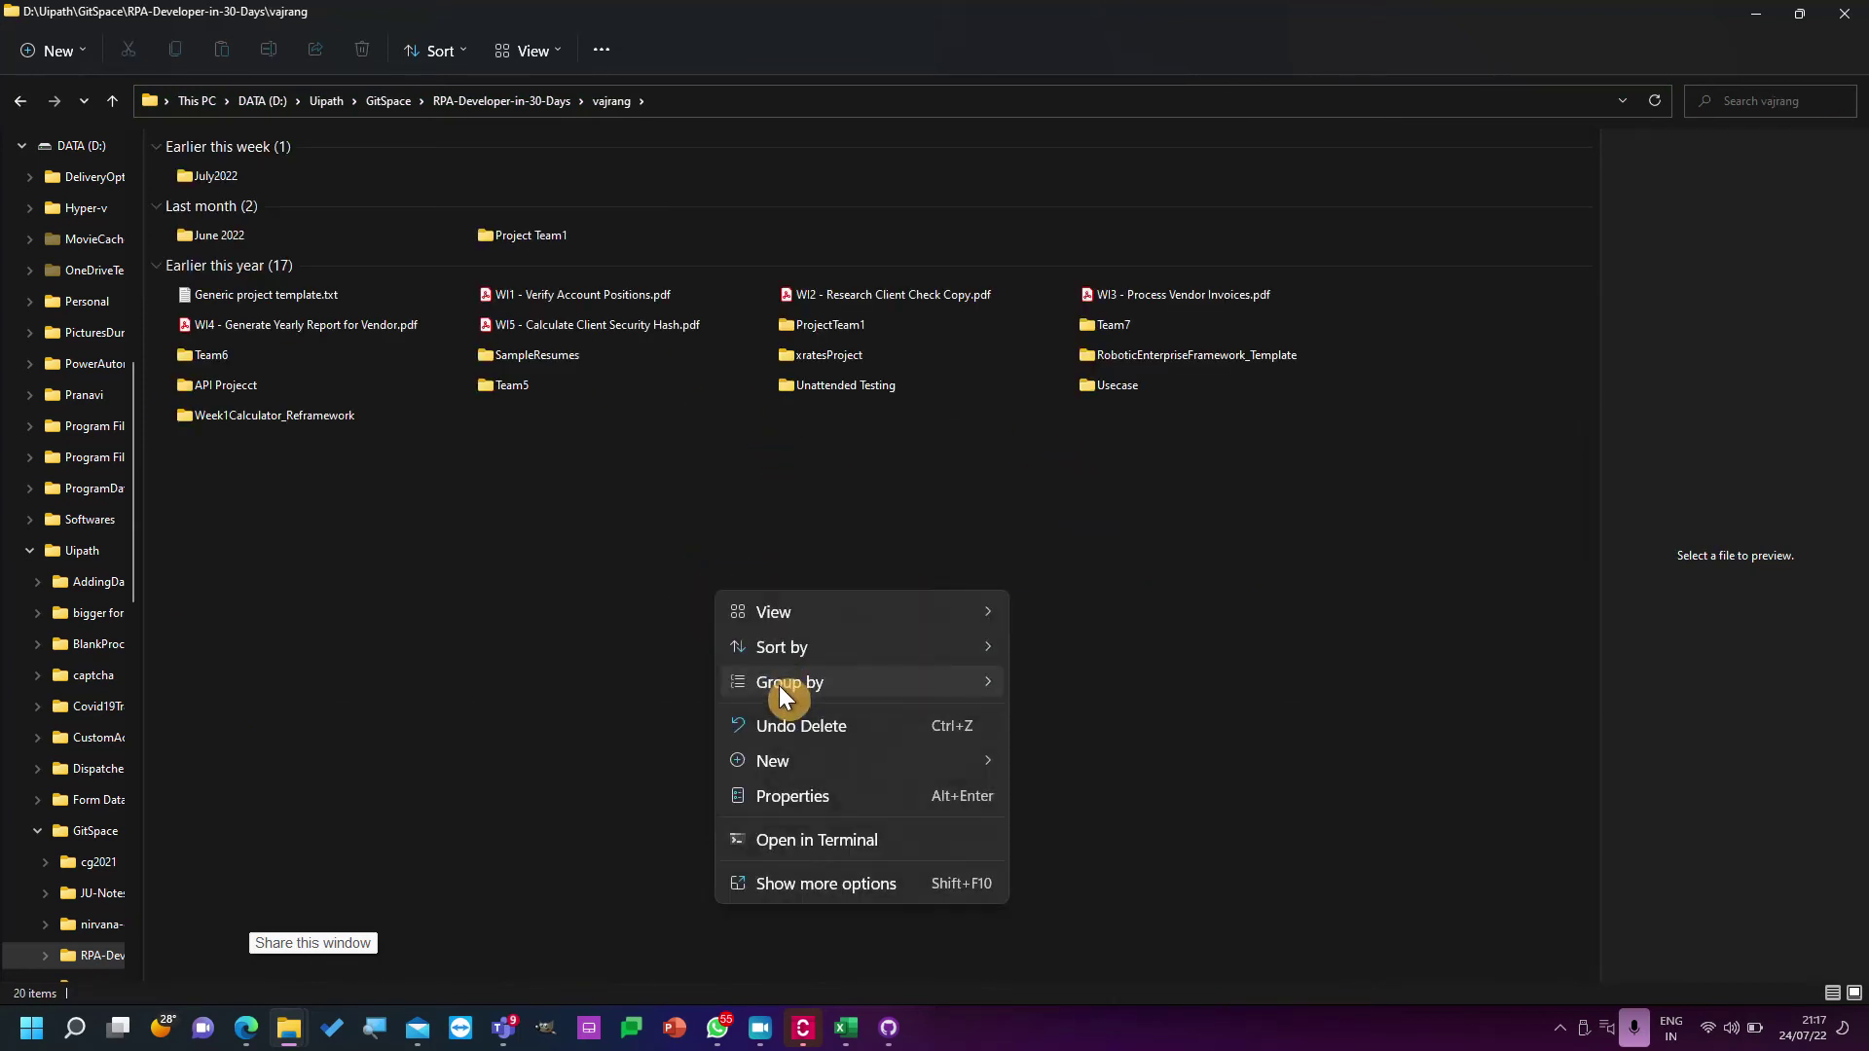
click(816, 765)
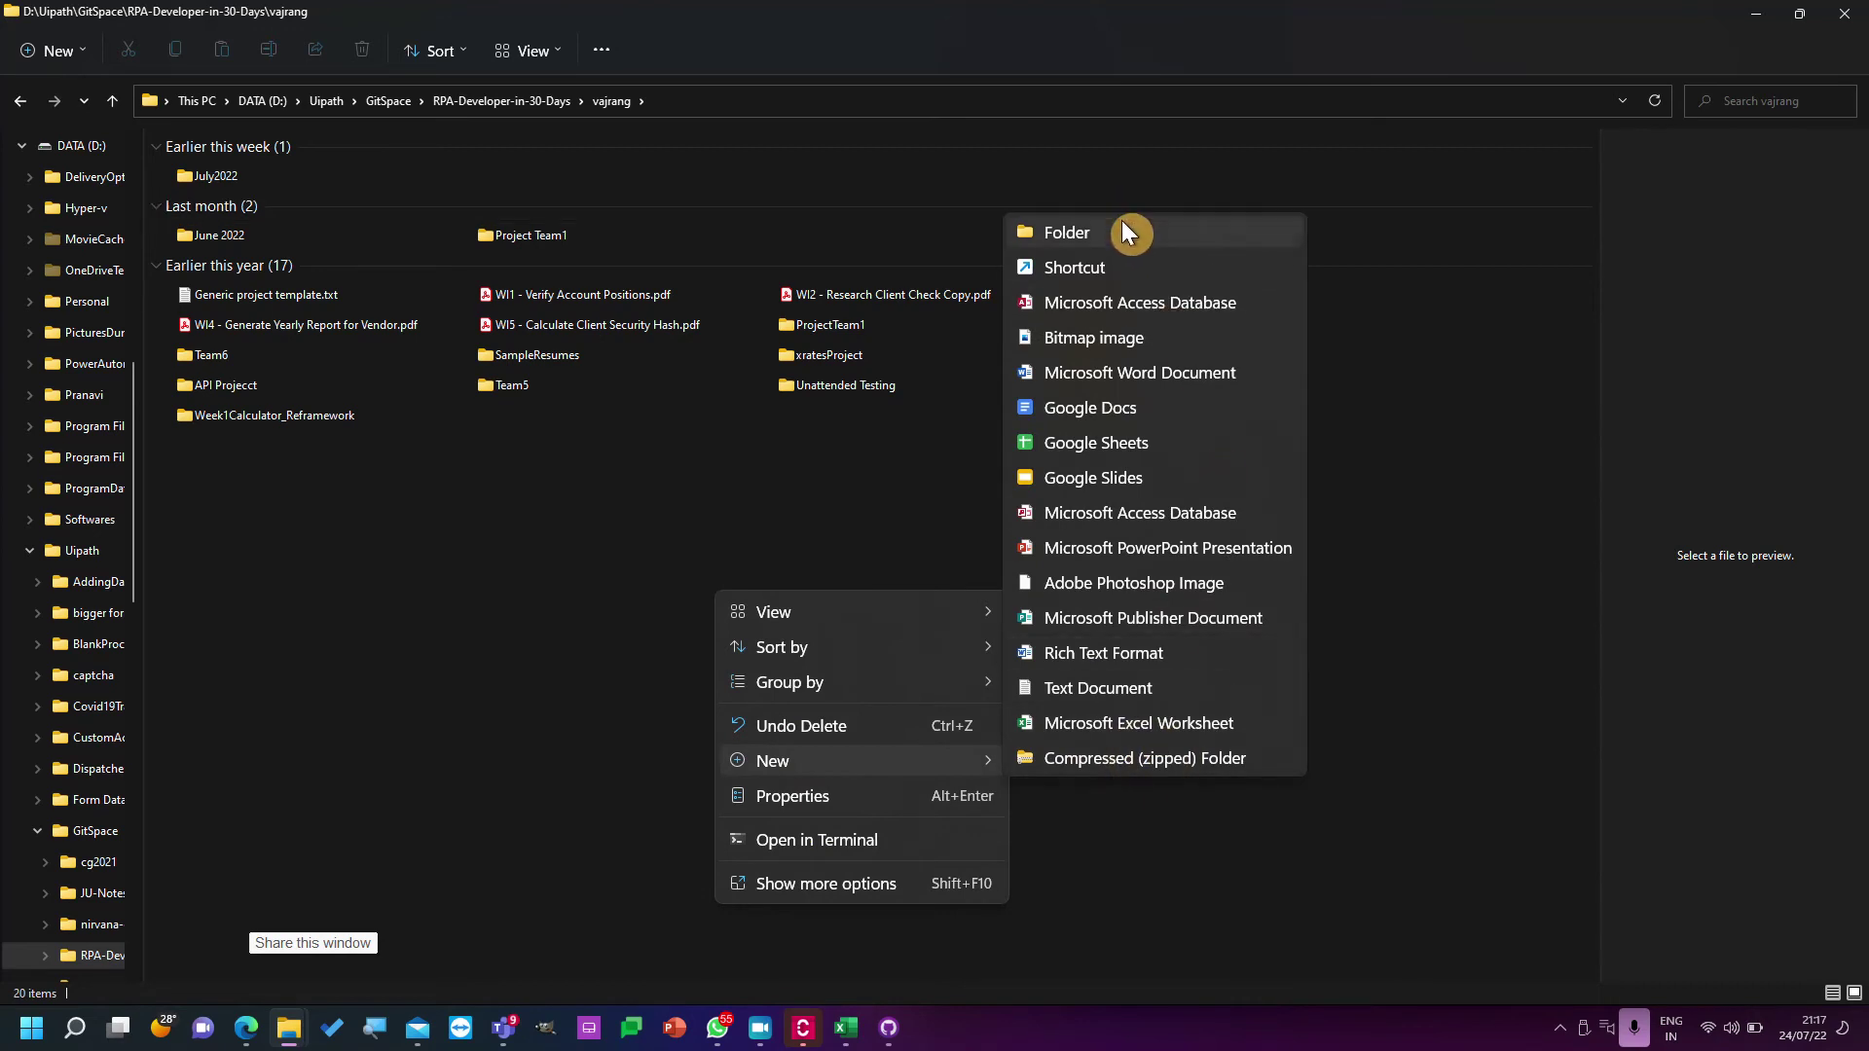
click(1442, 551)
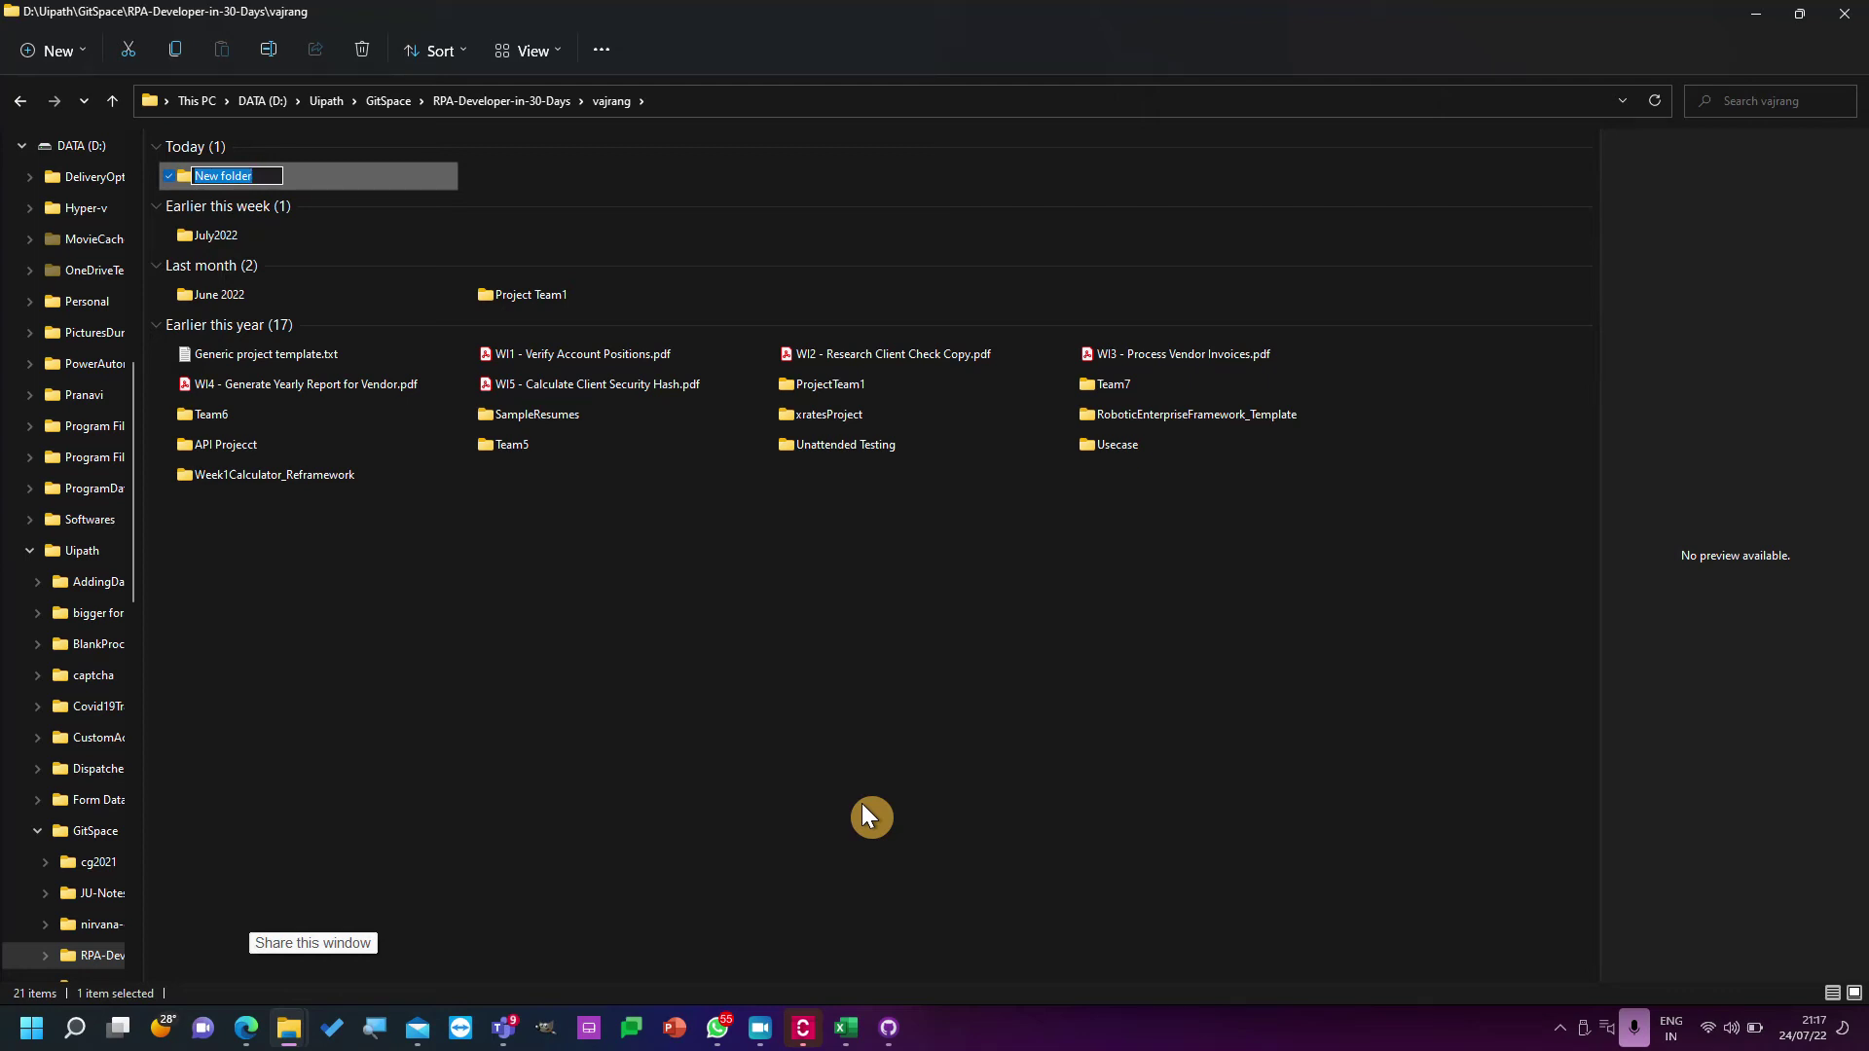
text(August 2022)
key(Return)
Create a folder named "Supplier change management" inside August 2022 and open it.
double_click(294, 173)
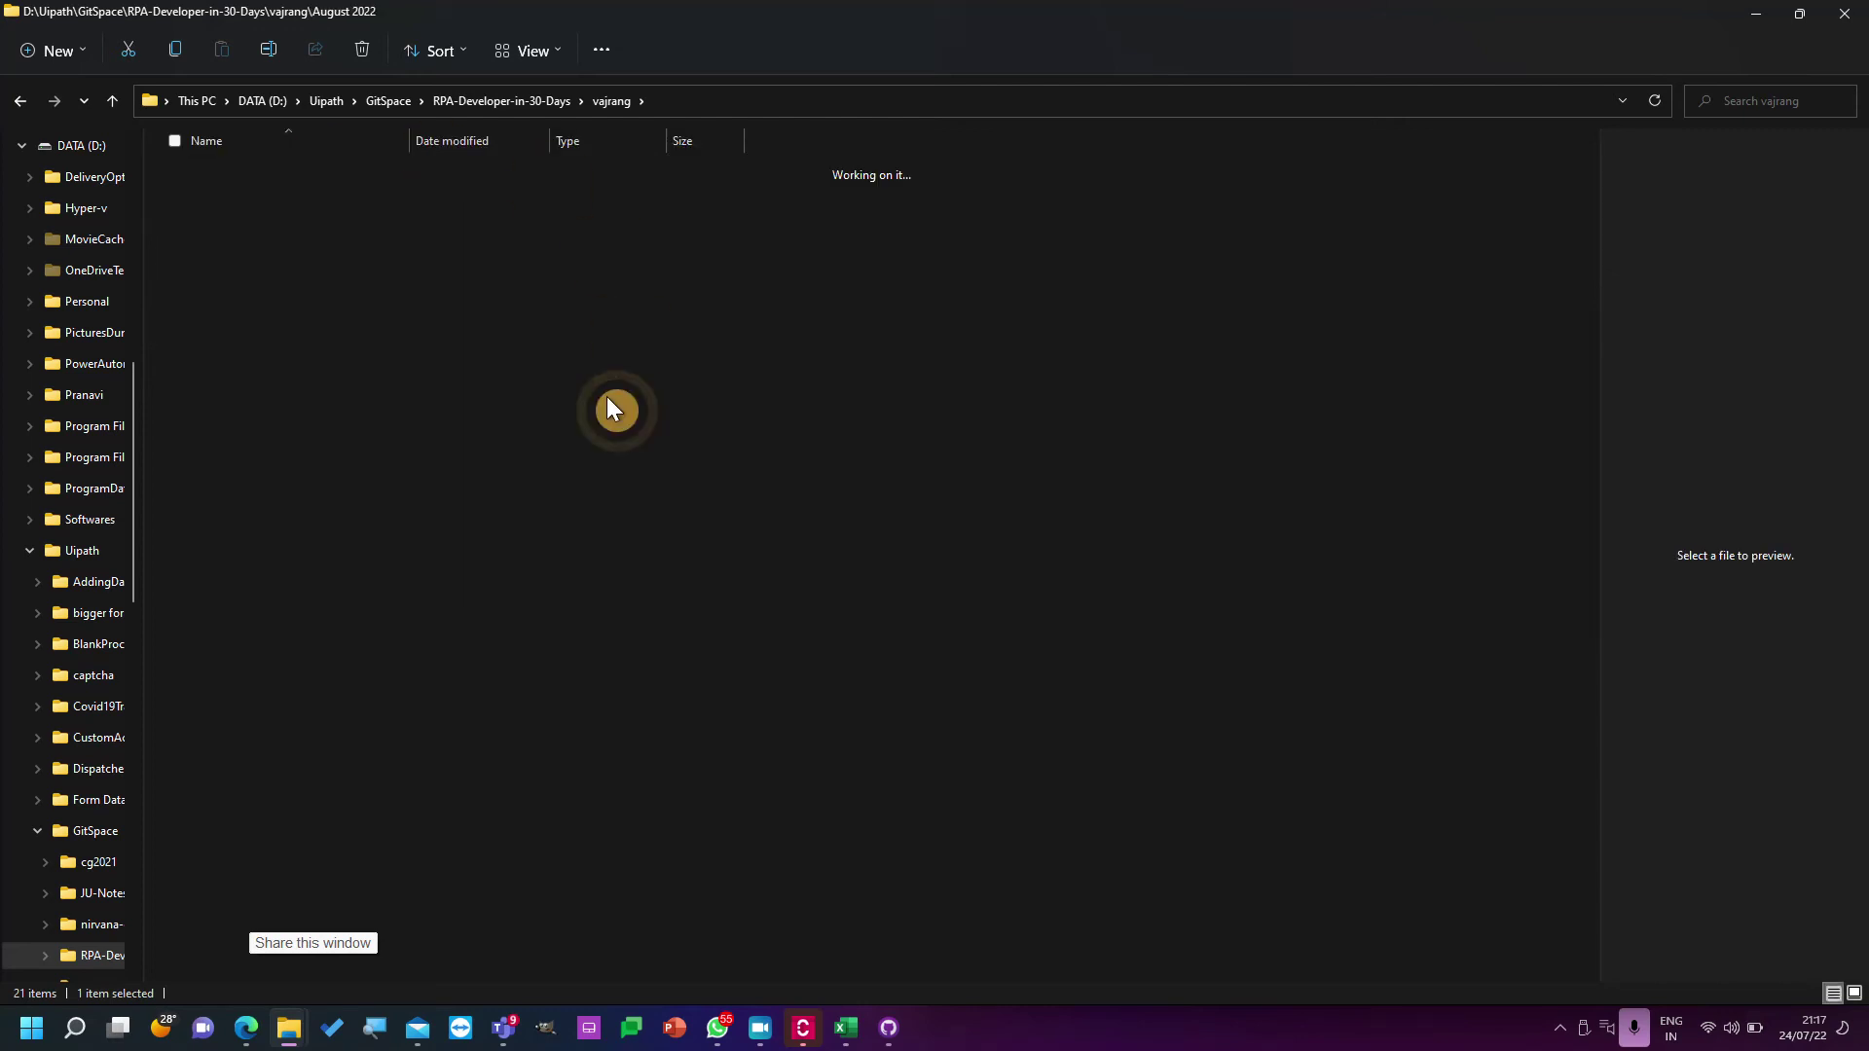
click(358, 290)
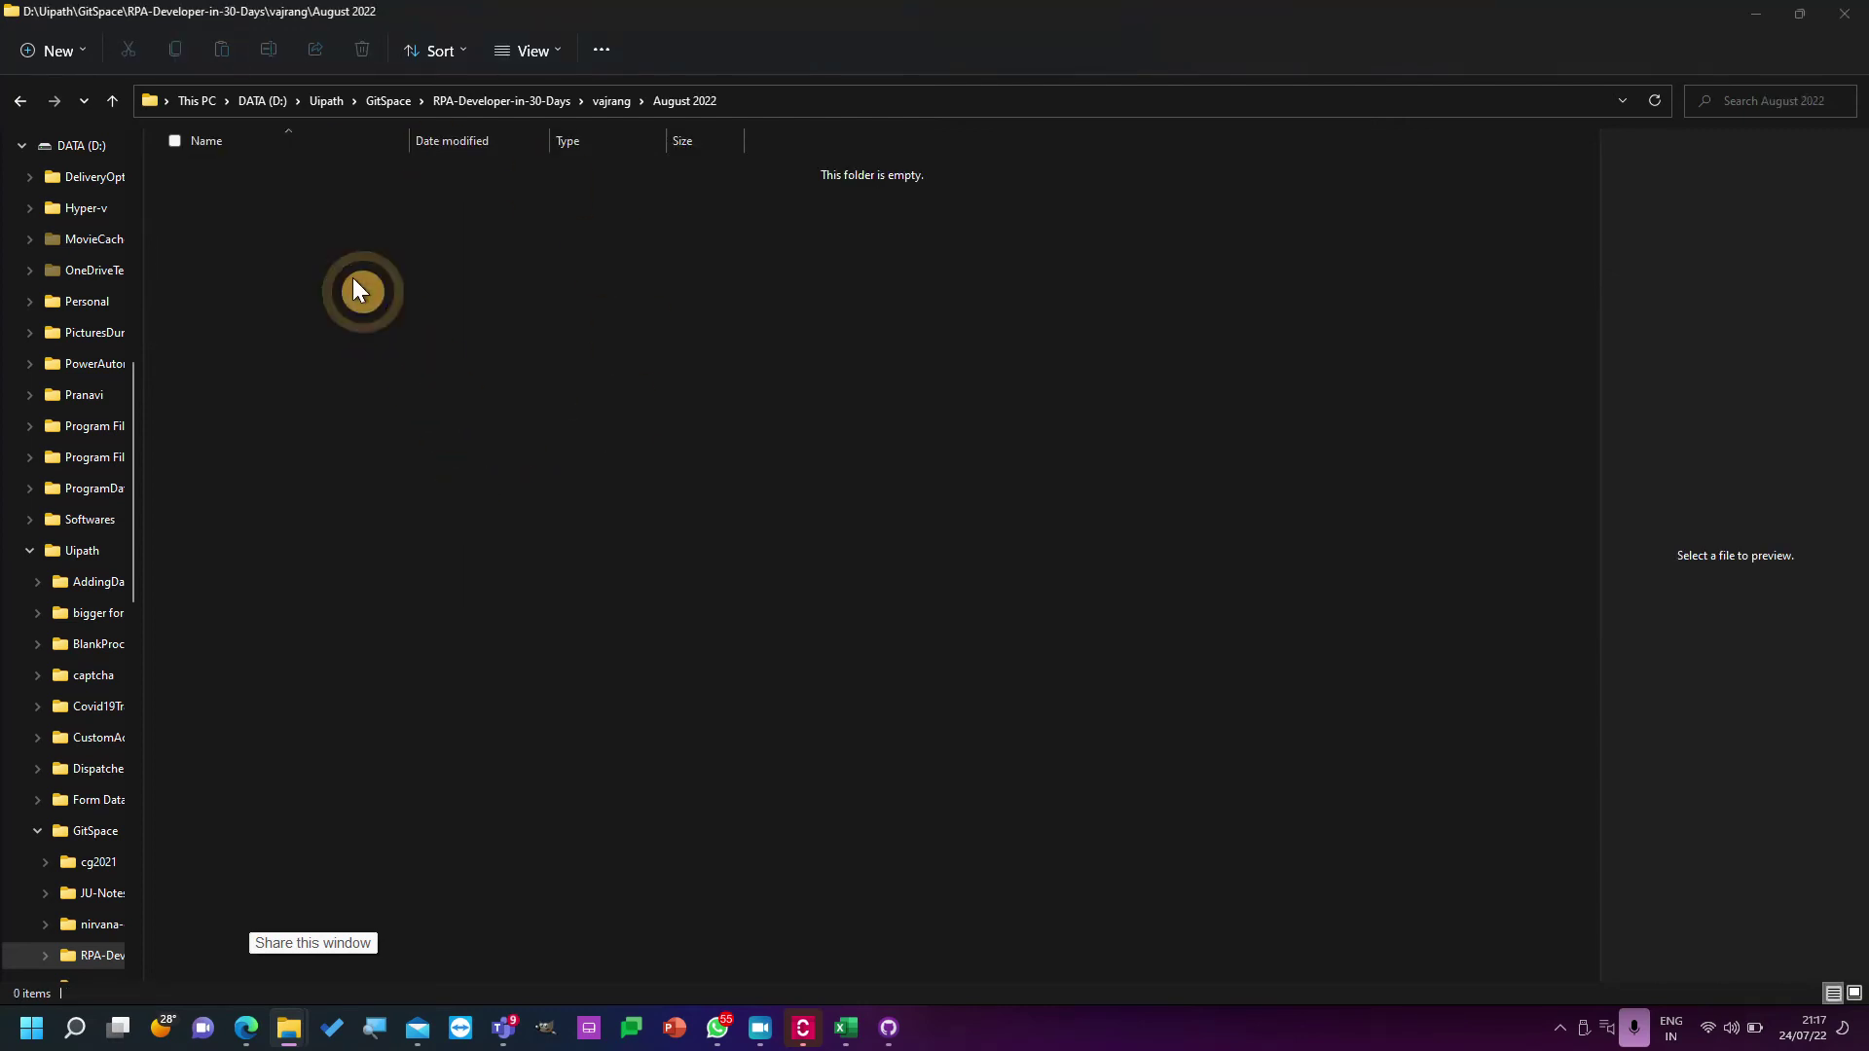
right_click(417, 364)
click(417, 369)
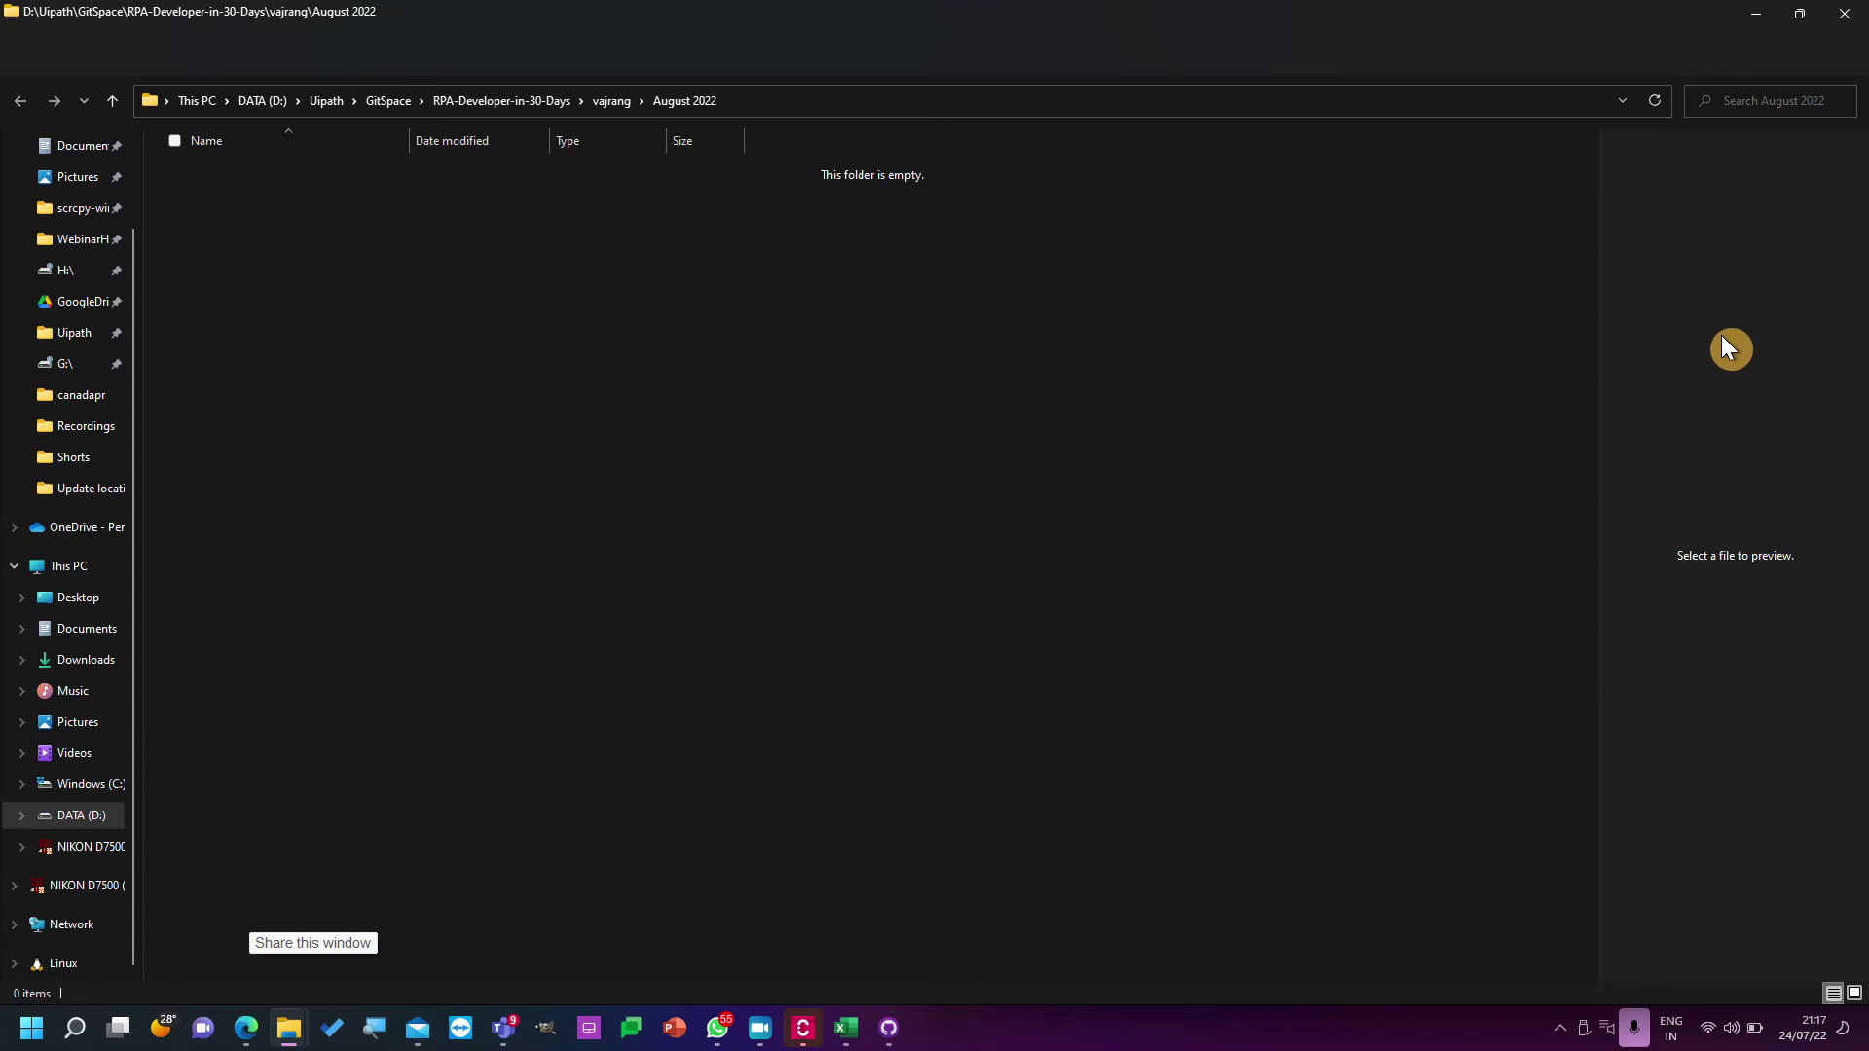
right_click(958, 278)
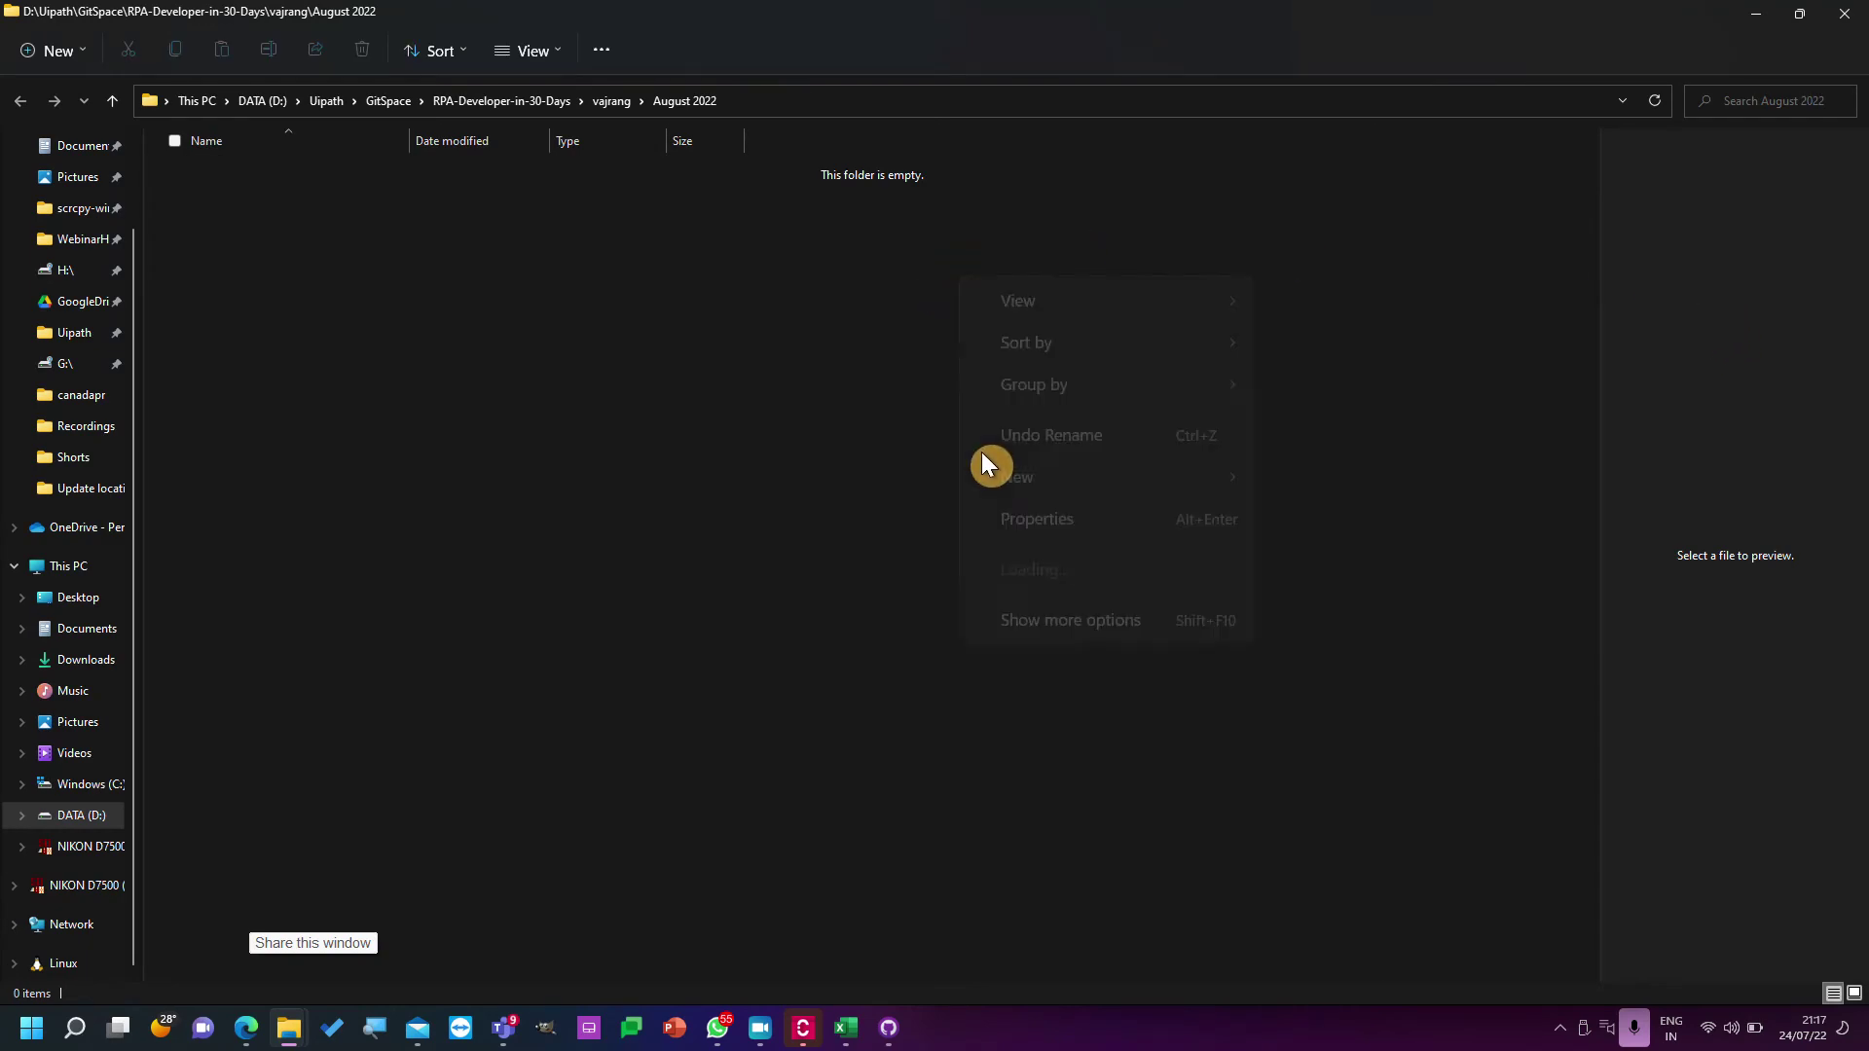
mouse_move(1178, 457)
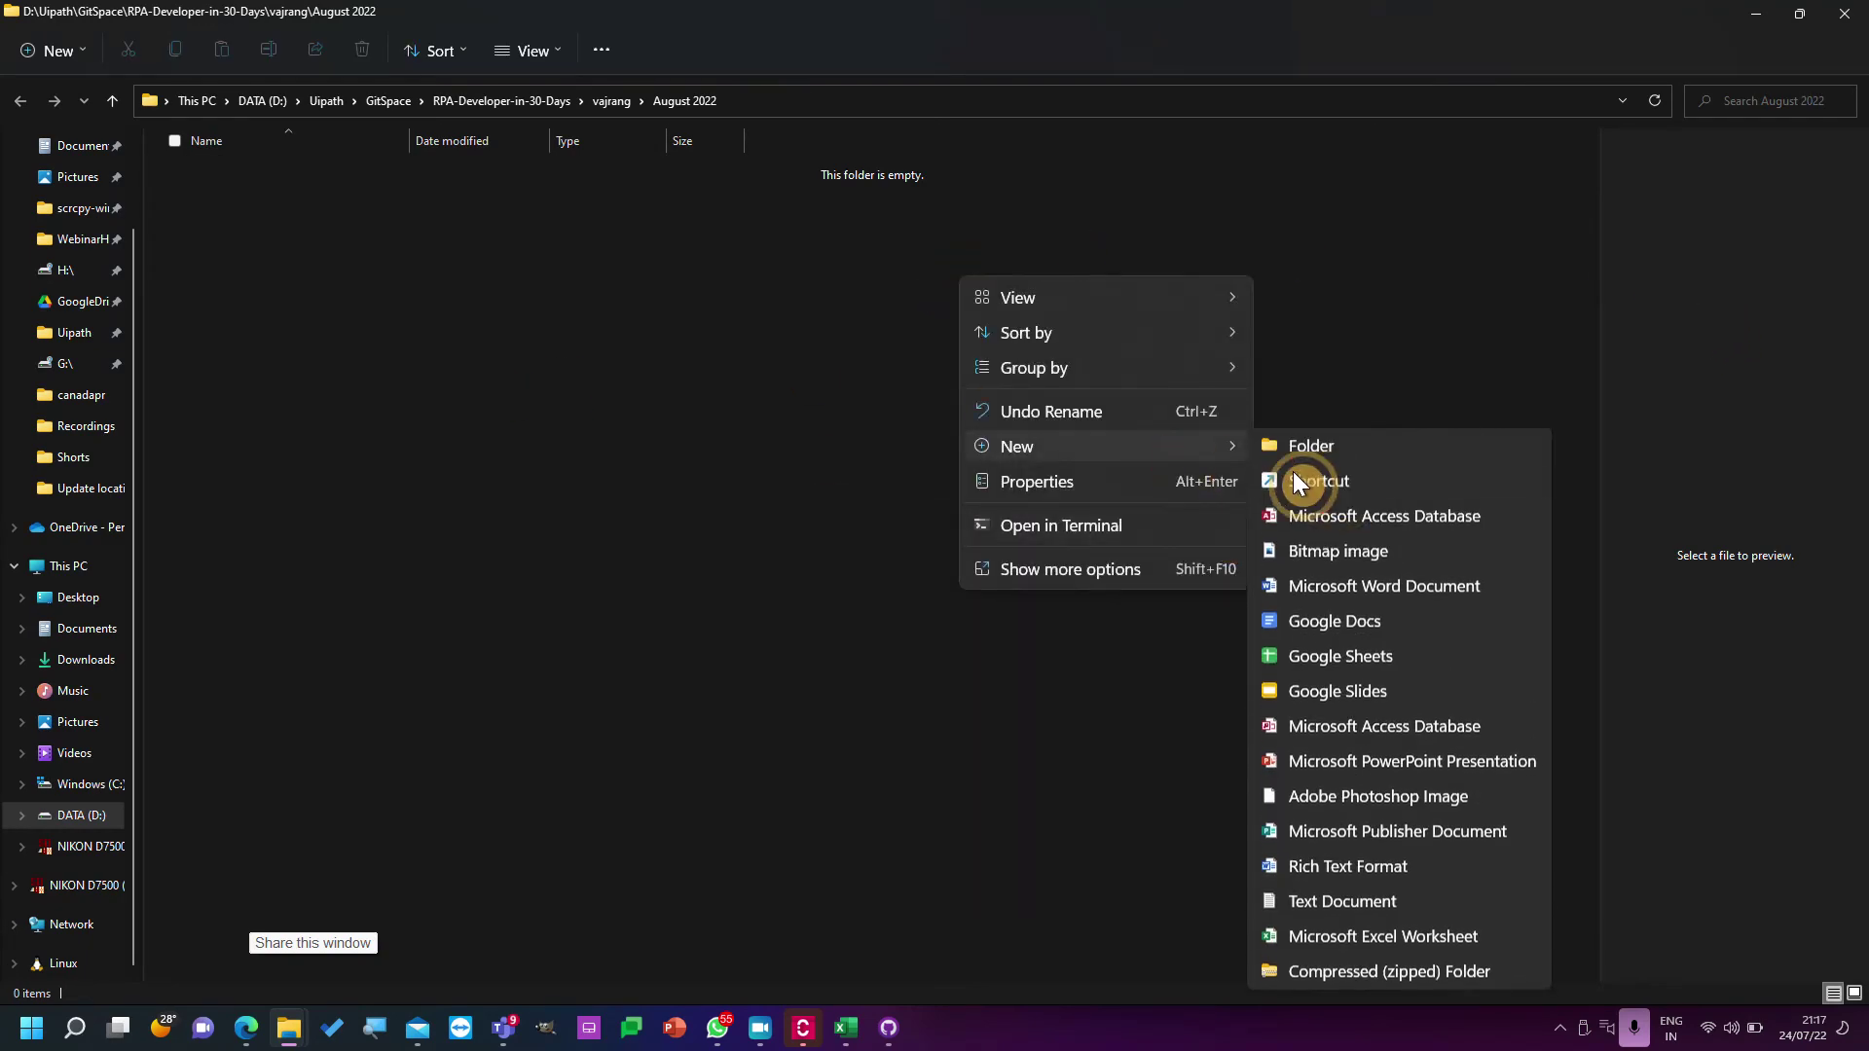
click(1341, 461)
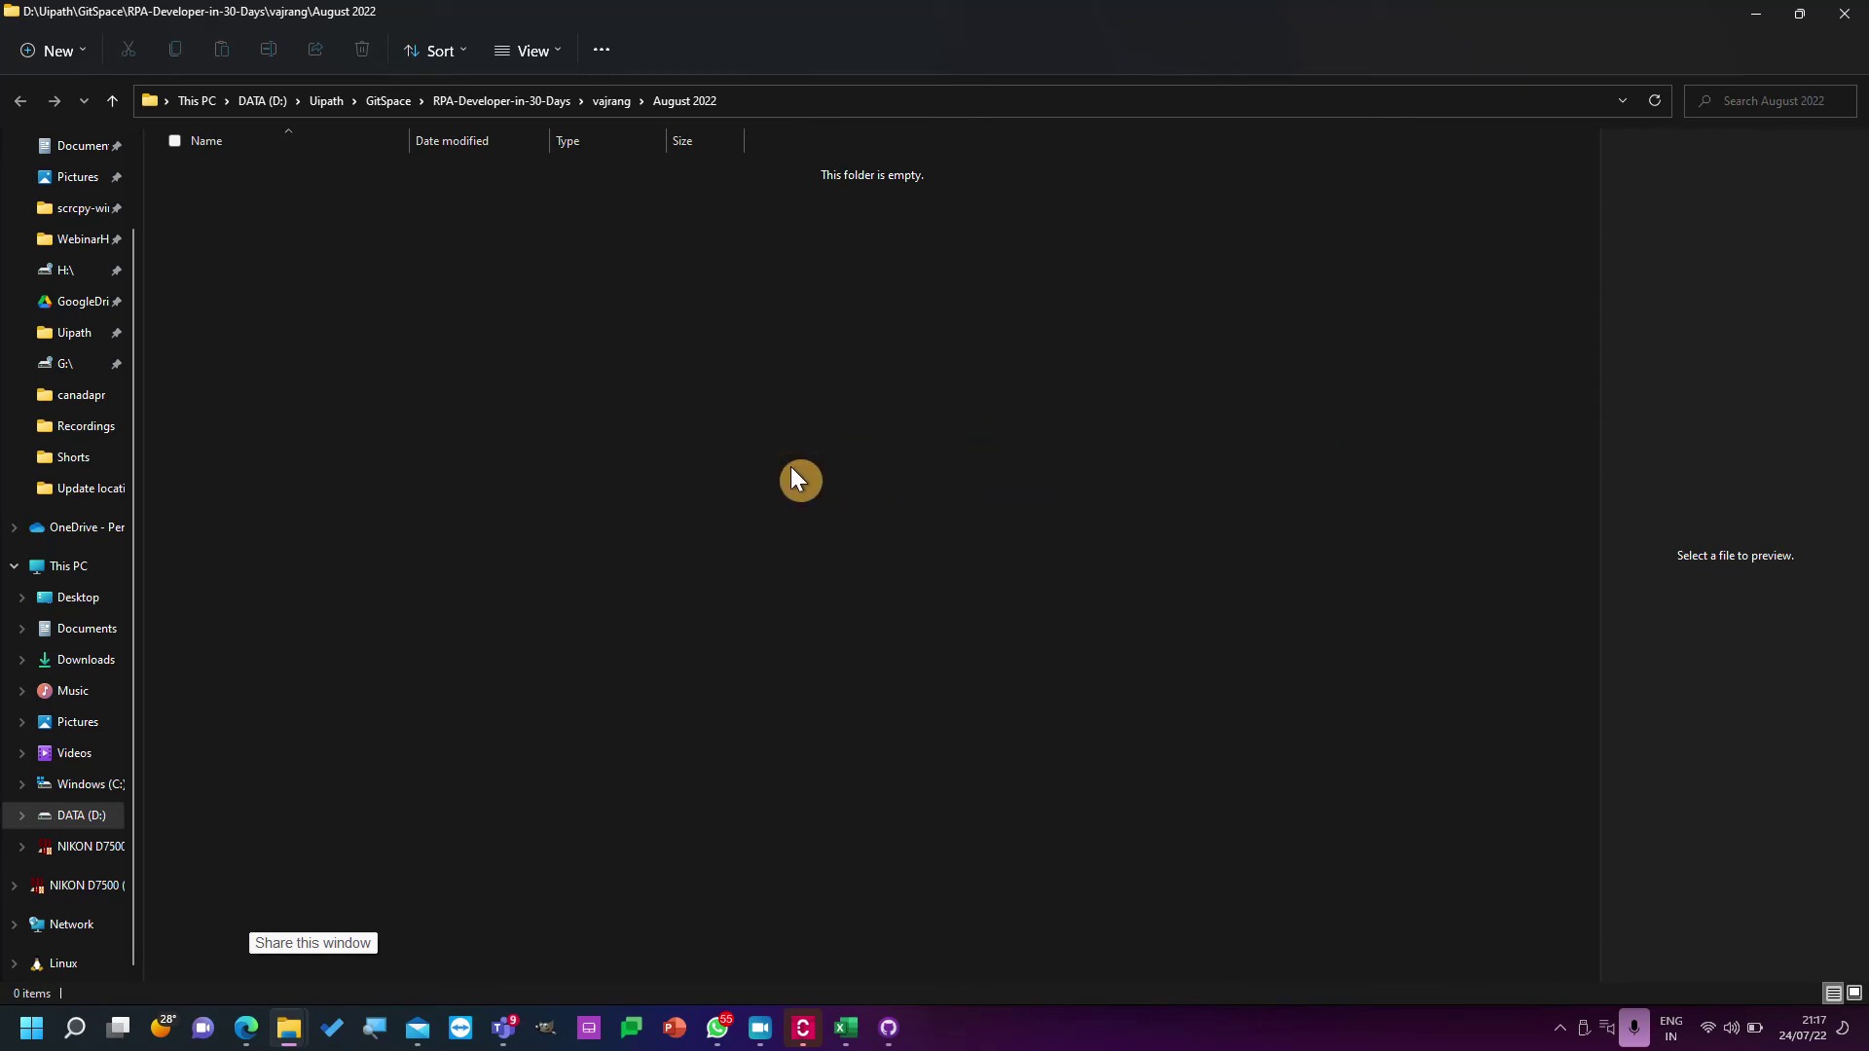
text(Supplier change ma)
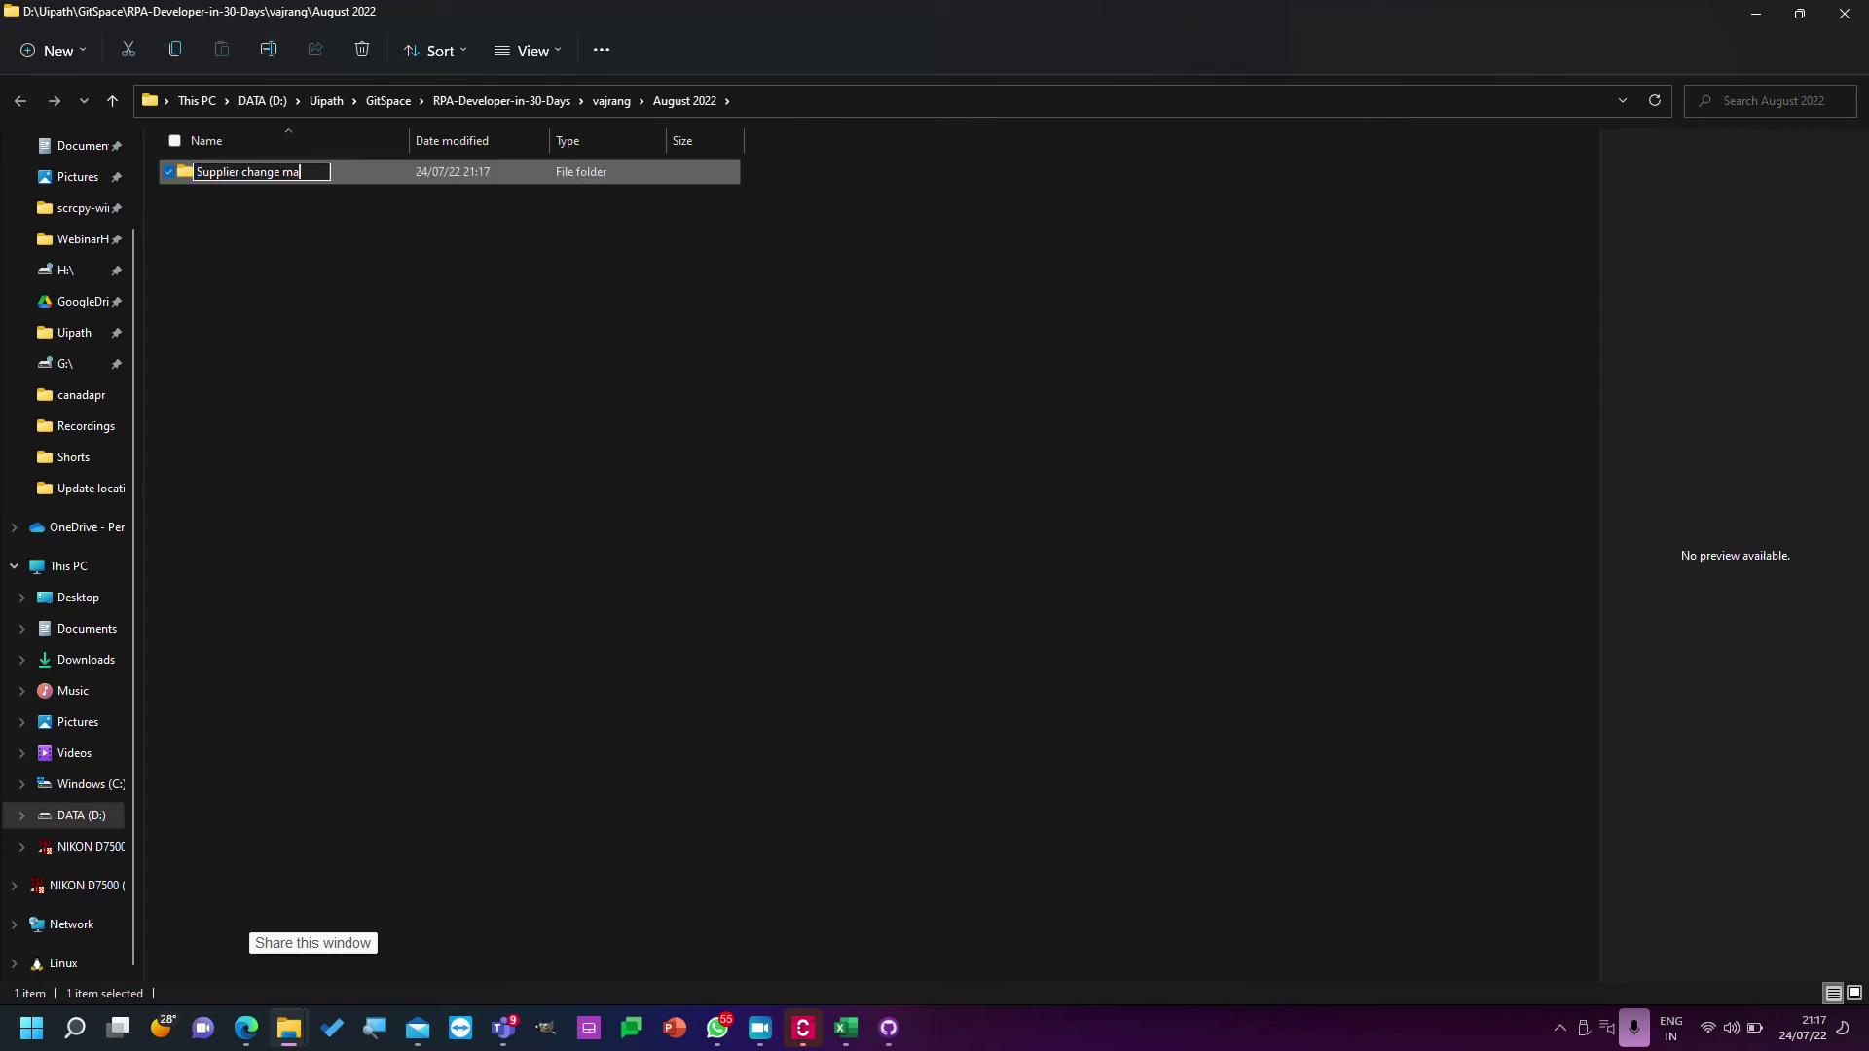
text(nagement)
key(Return)
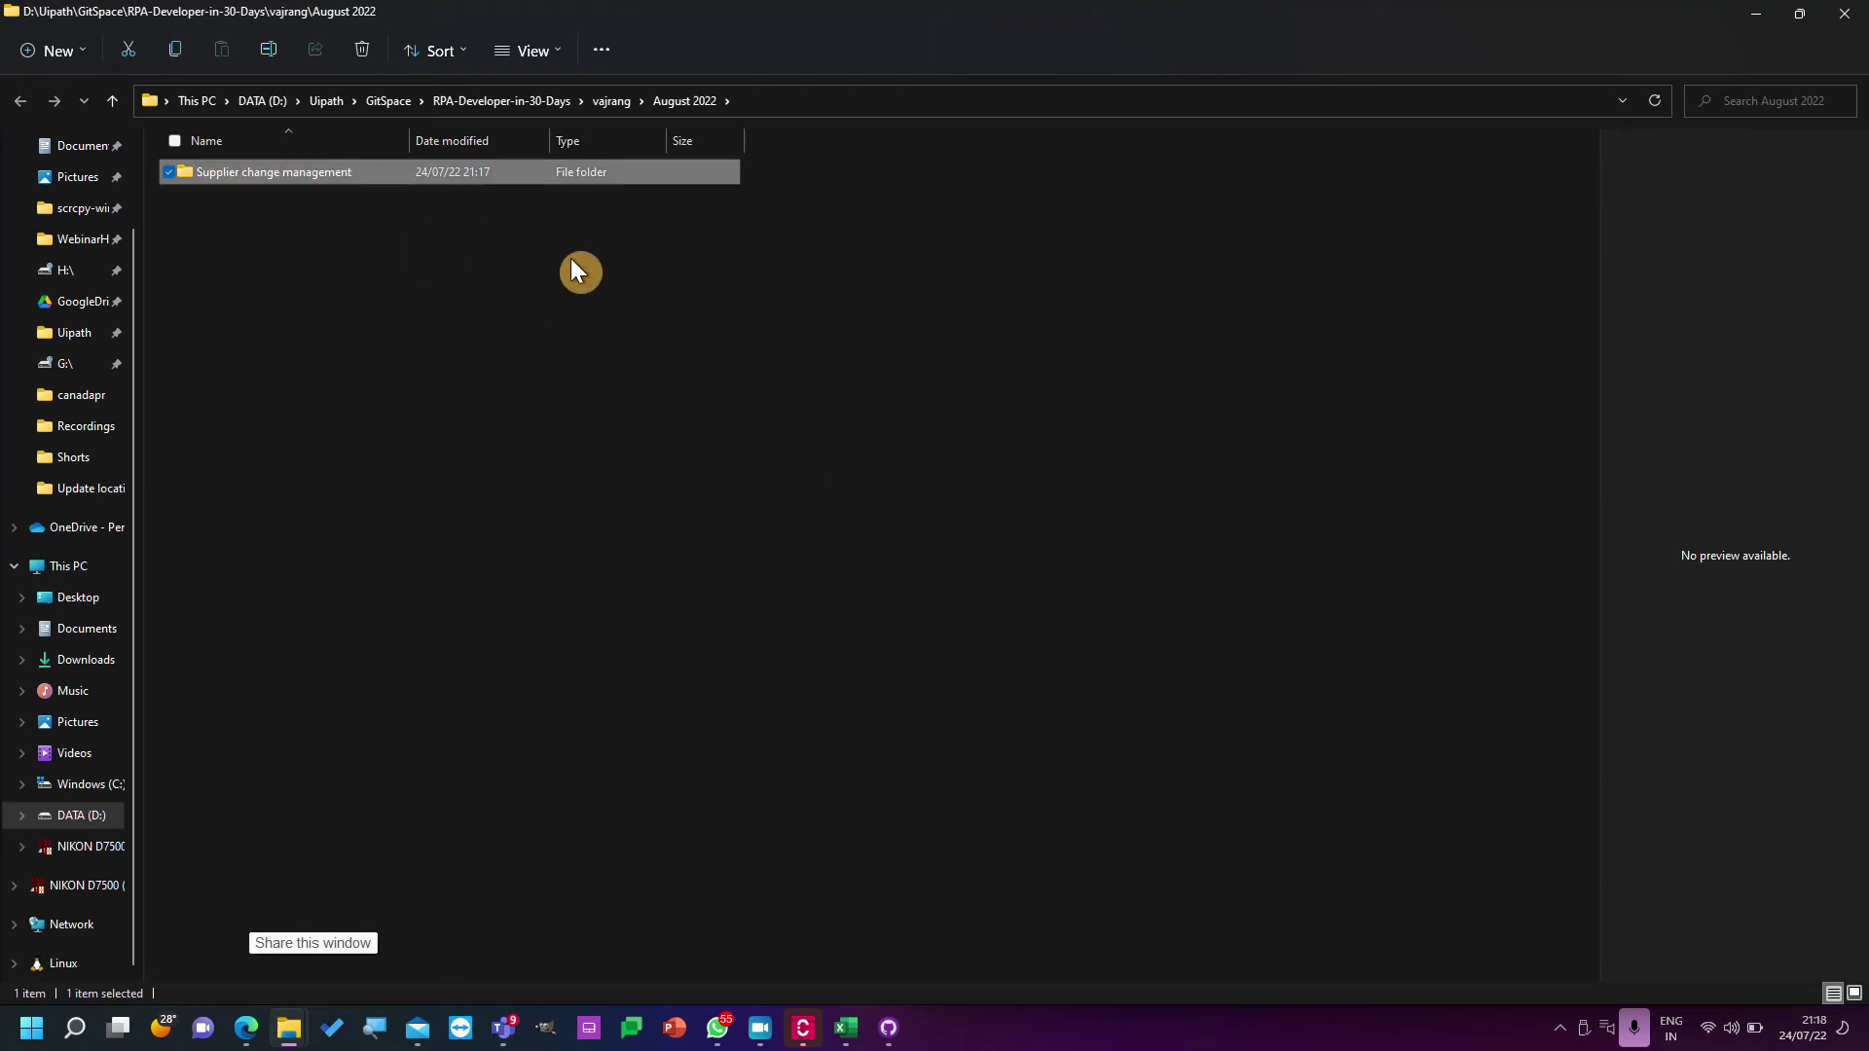
key(Return)
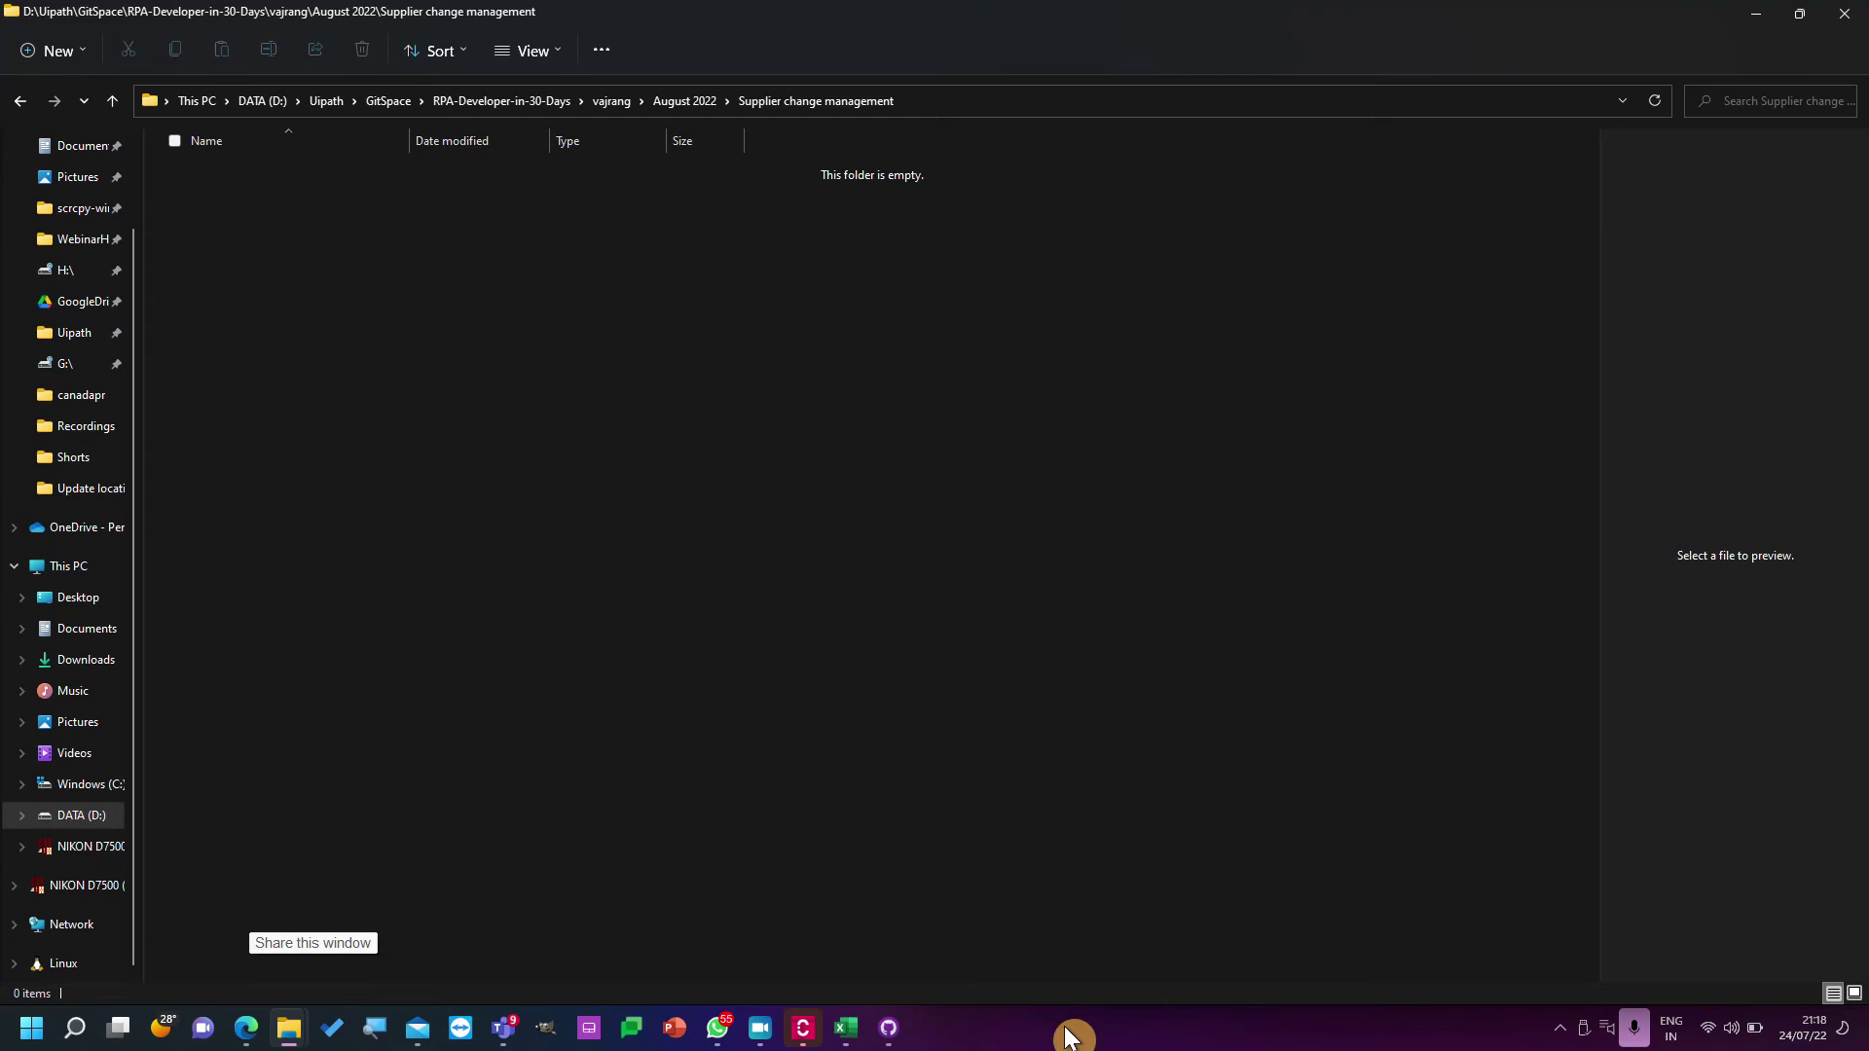
Copy the path of the Supplier change management folder and return to Task Capture's Save as Word dialog.
click(803, 1028)
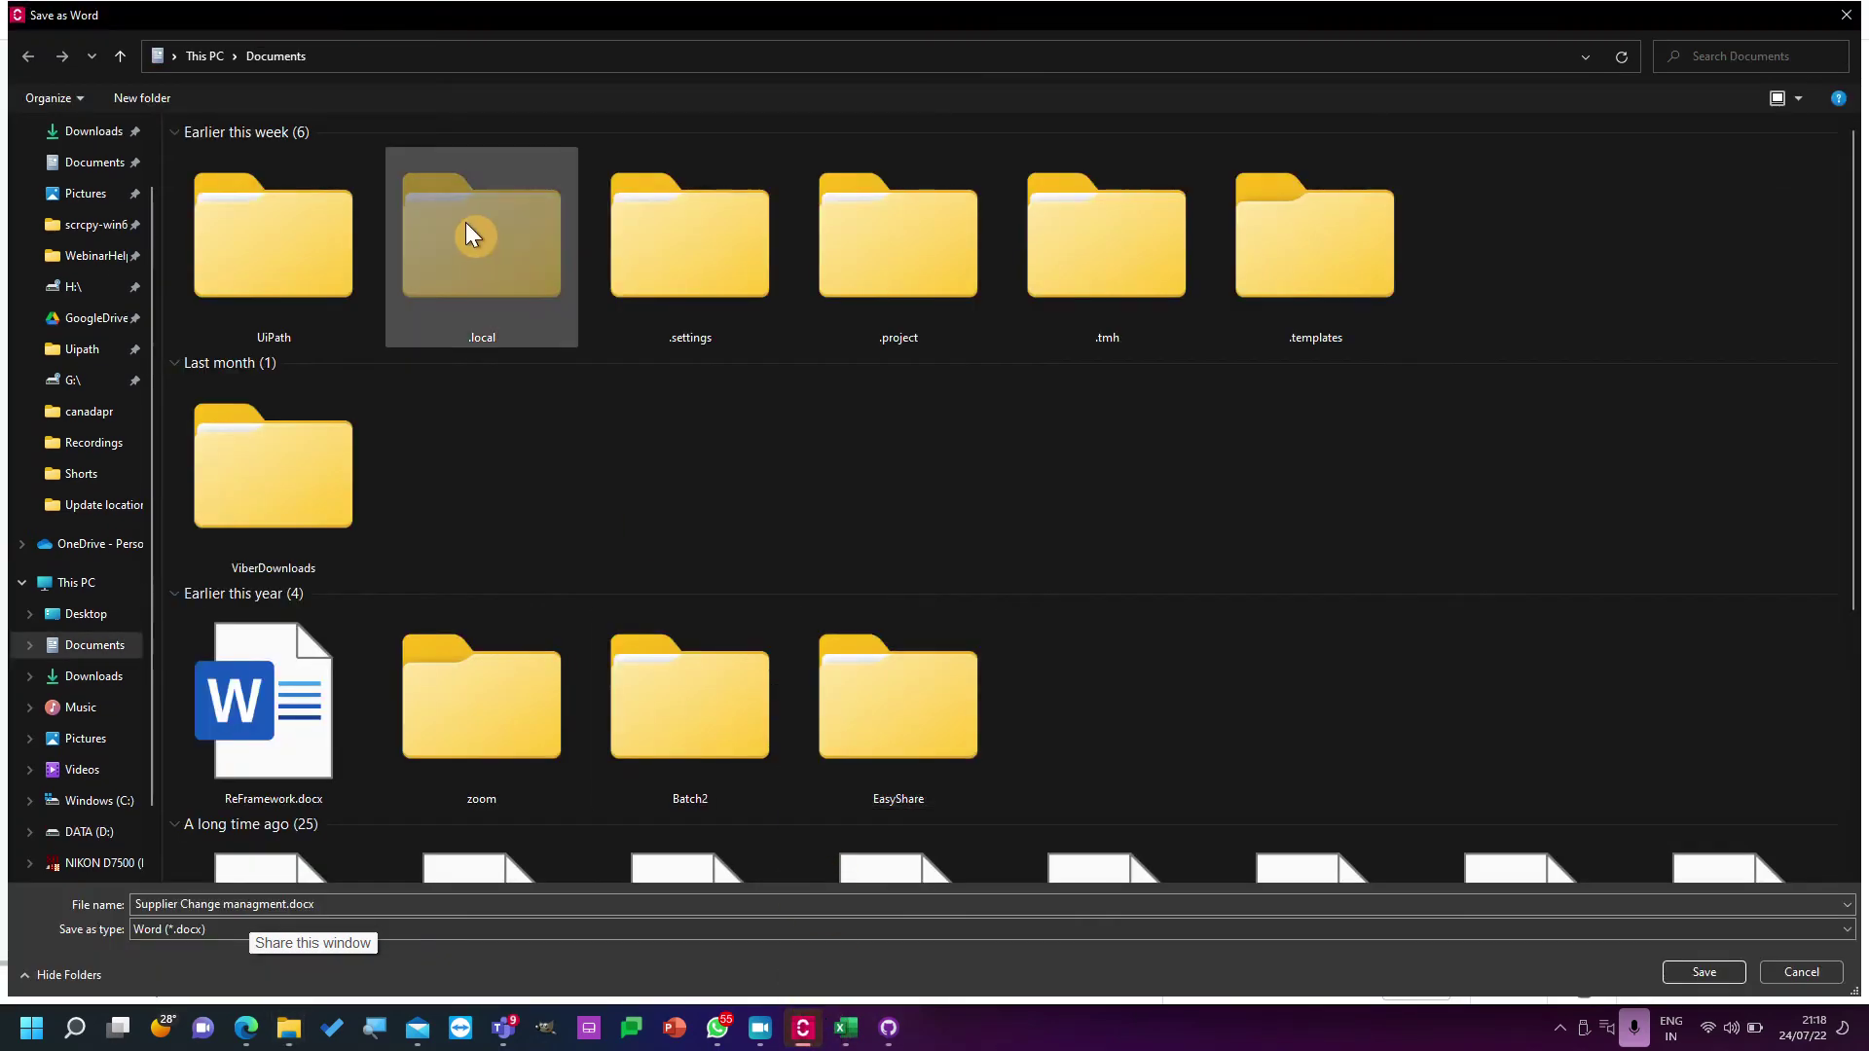
mouse_move(289, 1028)
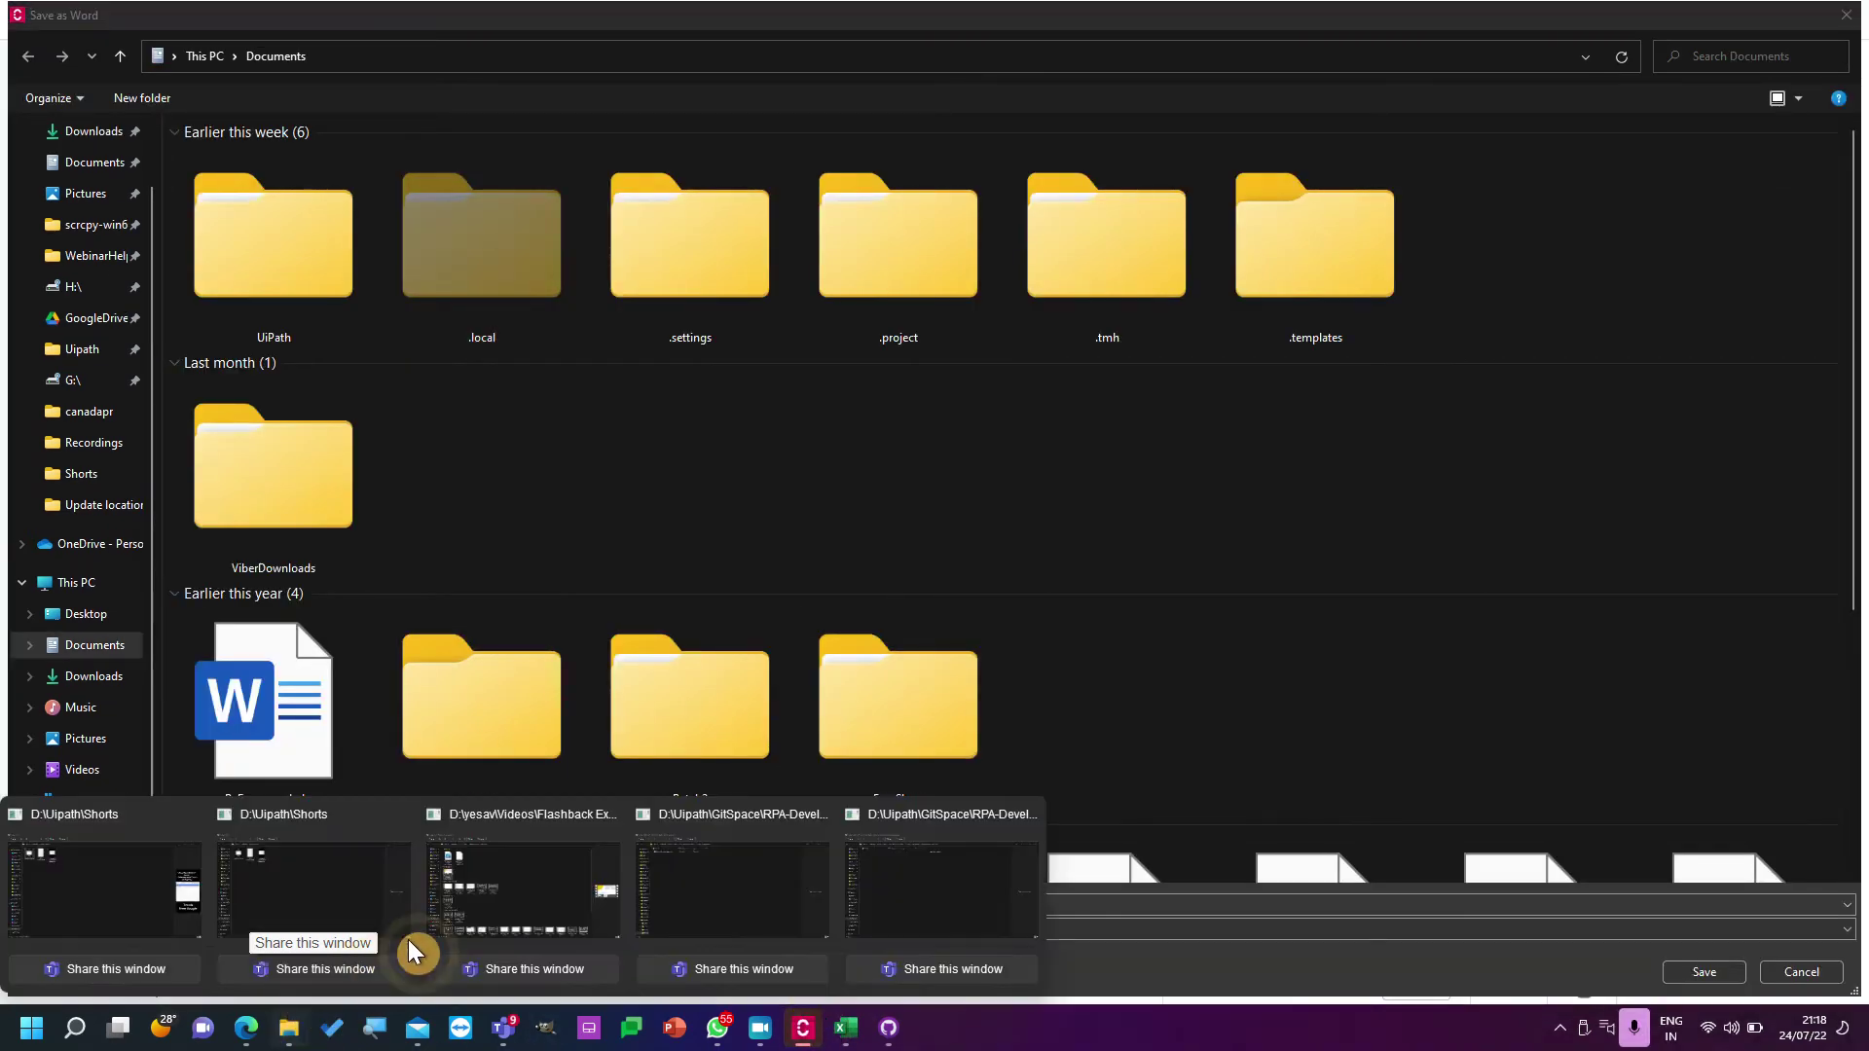
click(796, 910)
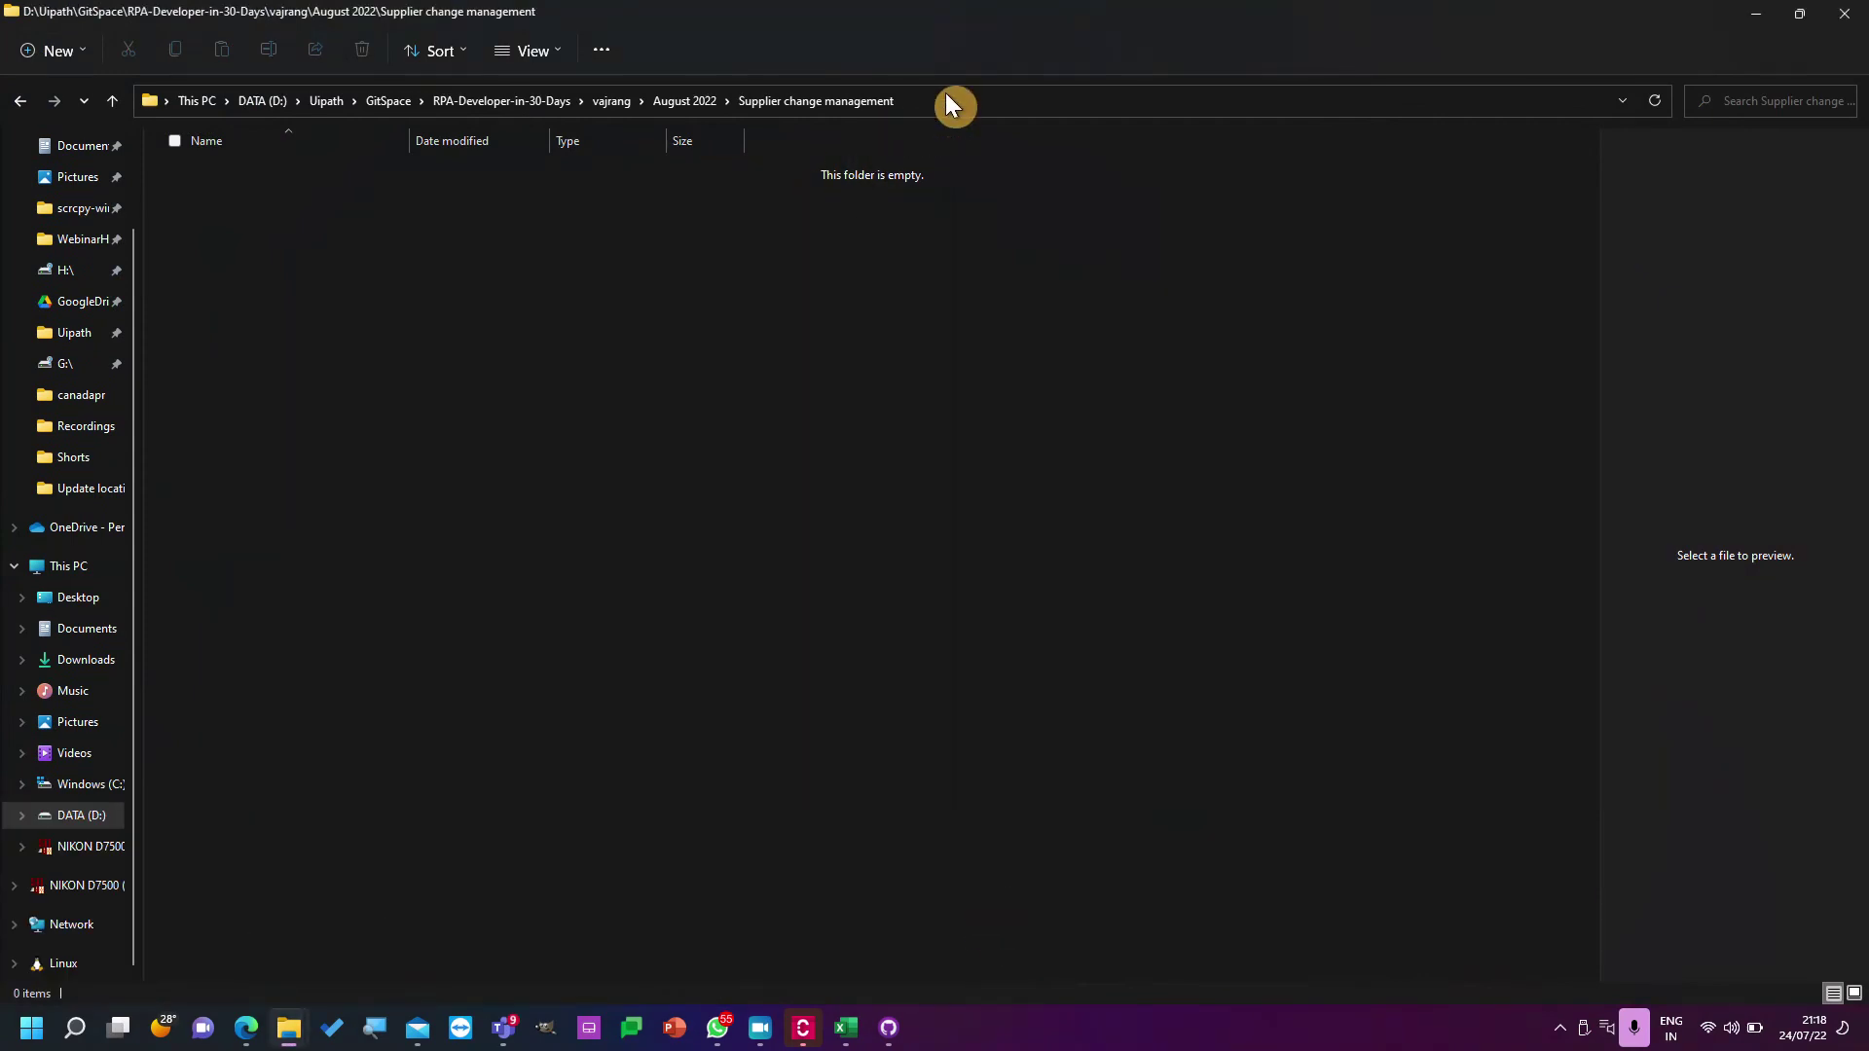
click(979, 93)
key(ctrl+c)
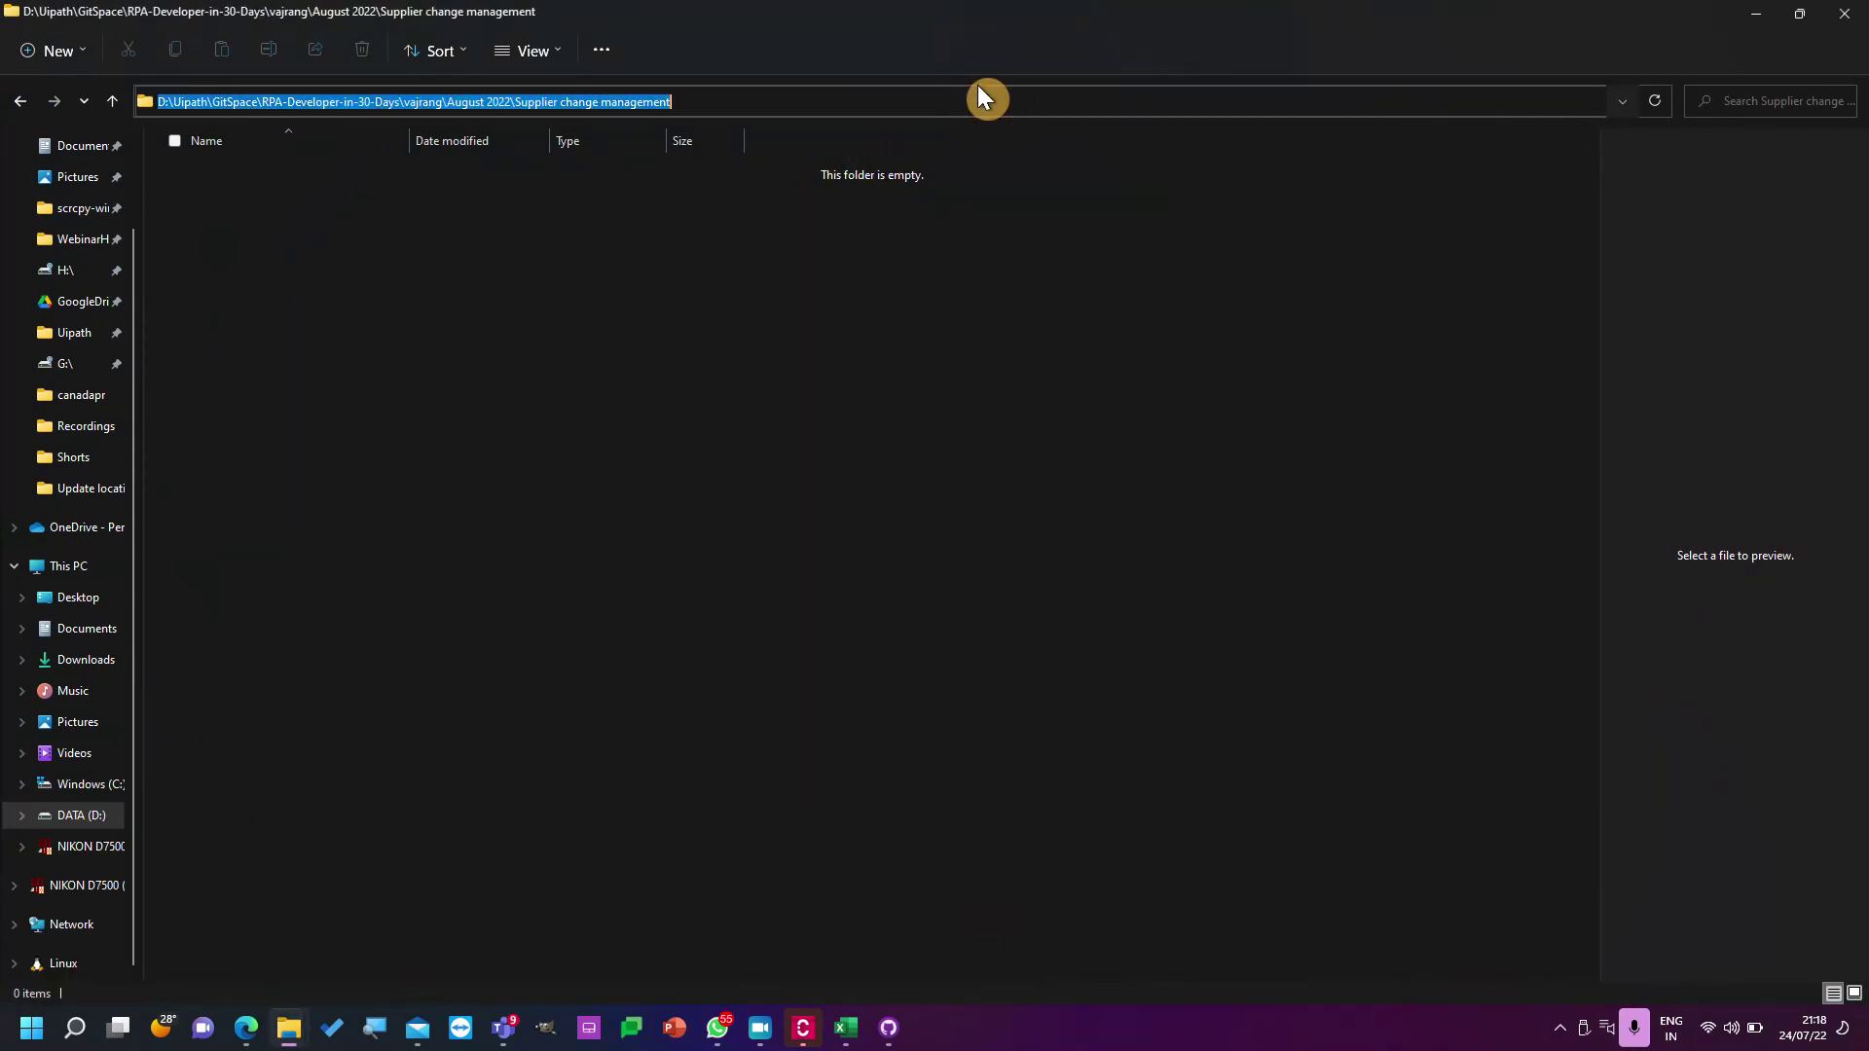
key(alt+Tab)
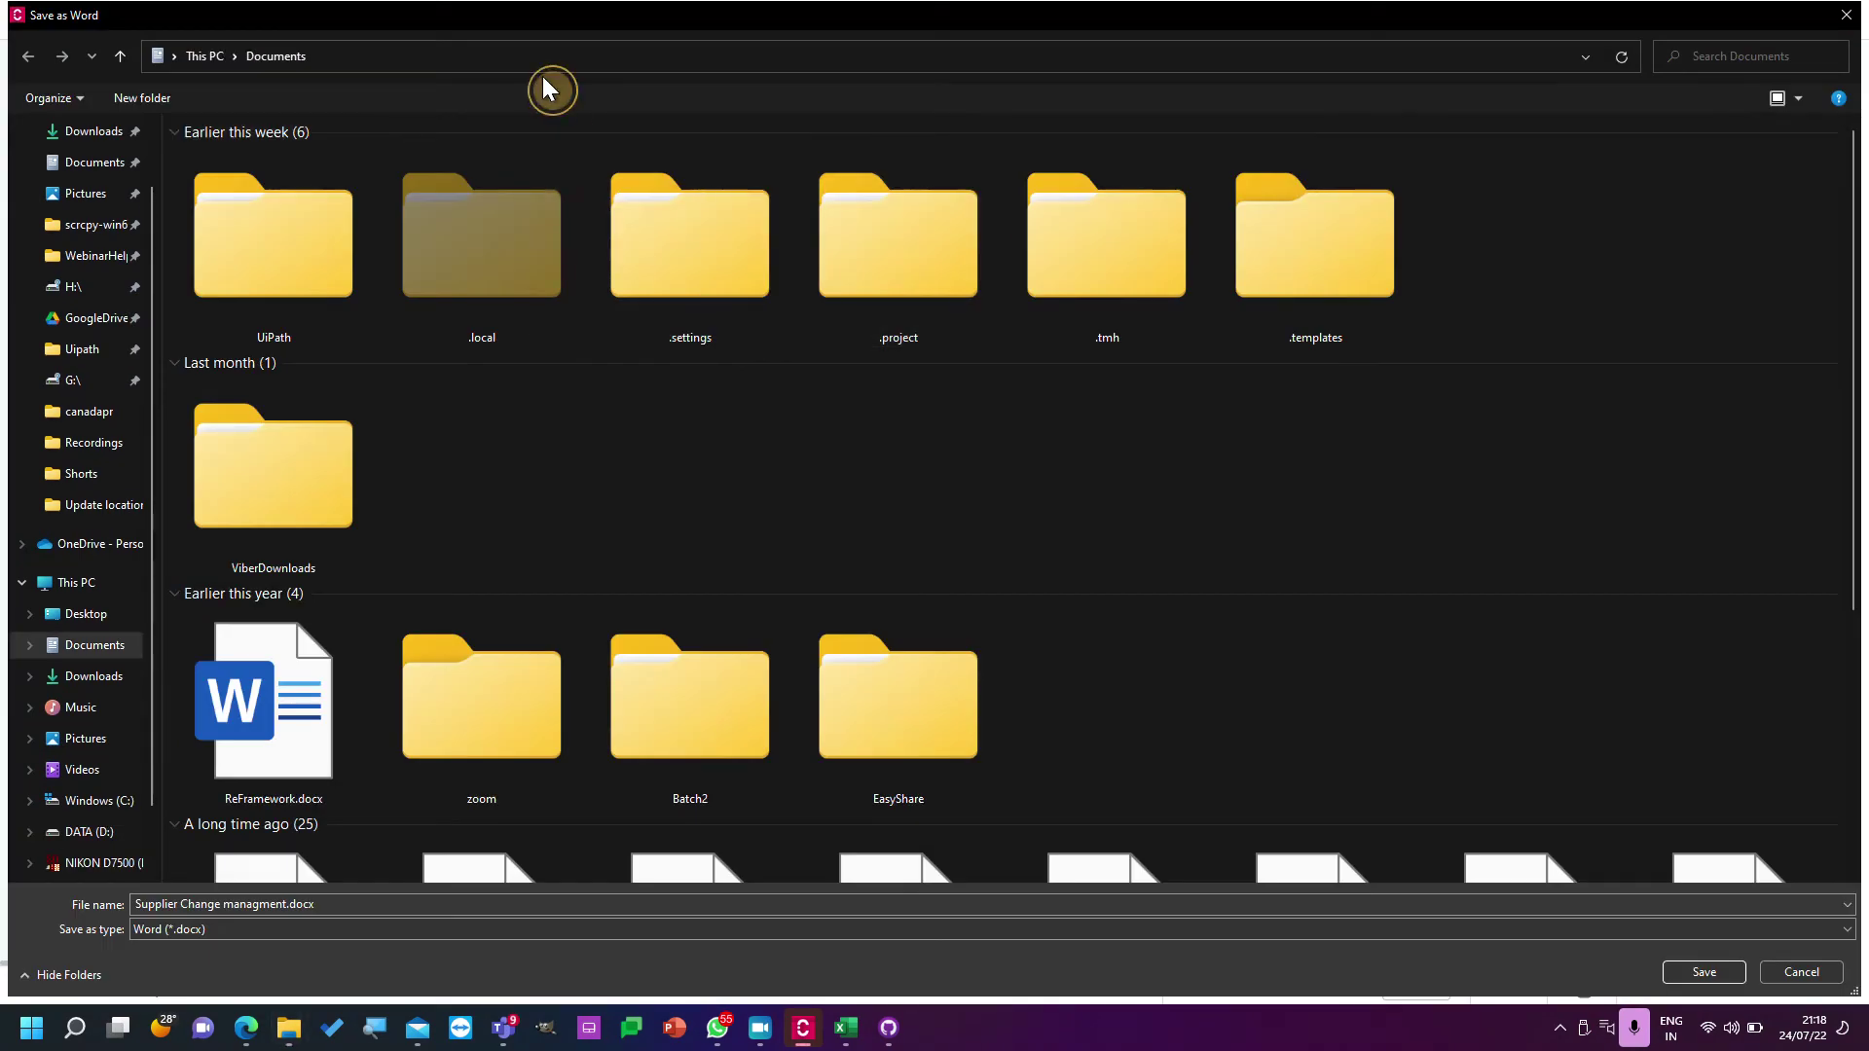
Save the Word export in the copied Supplier change management folder path as "PDD Supplier Change managment.docx".
click(541, 58)
key(ctrl+v)
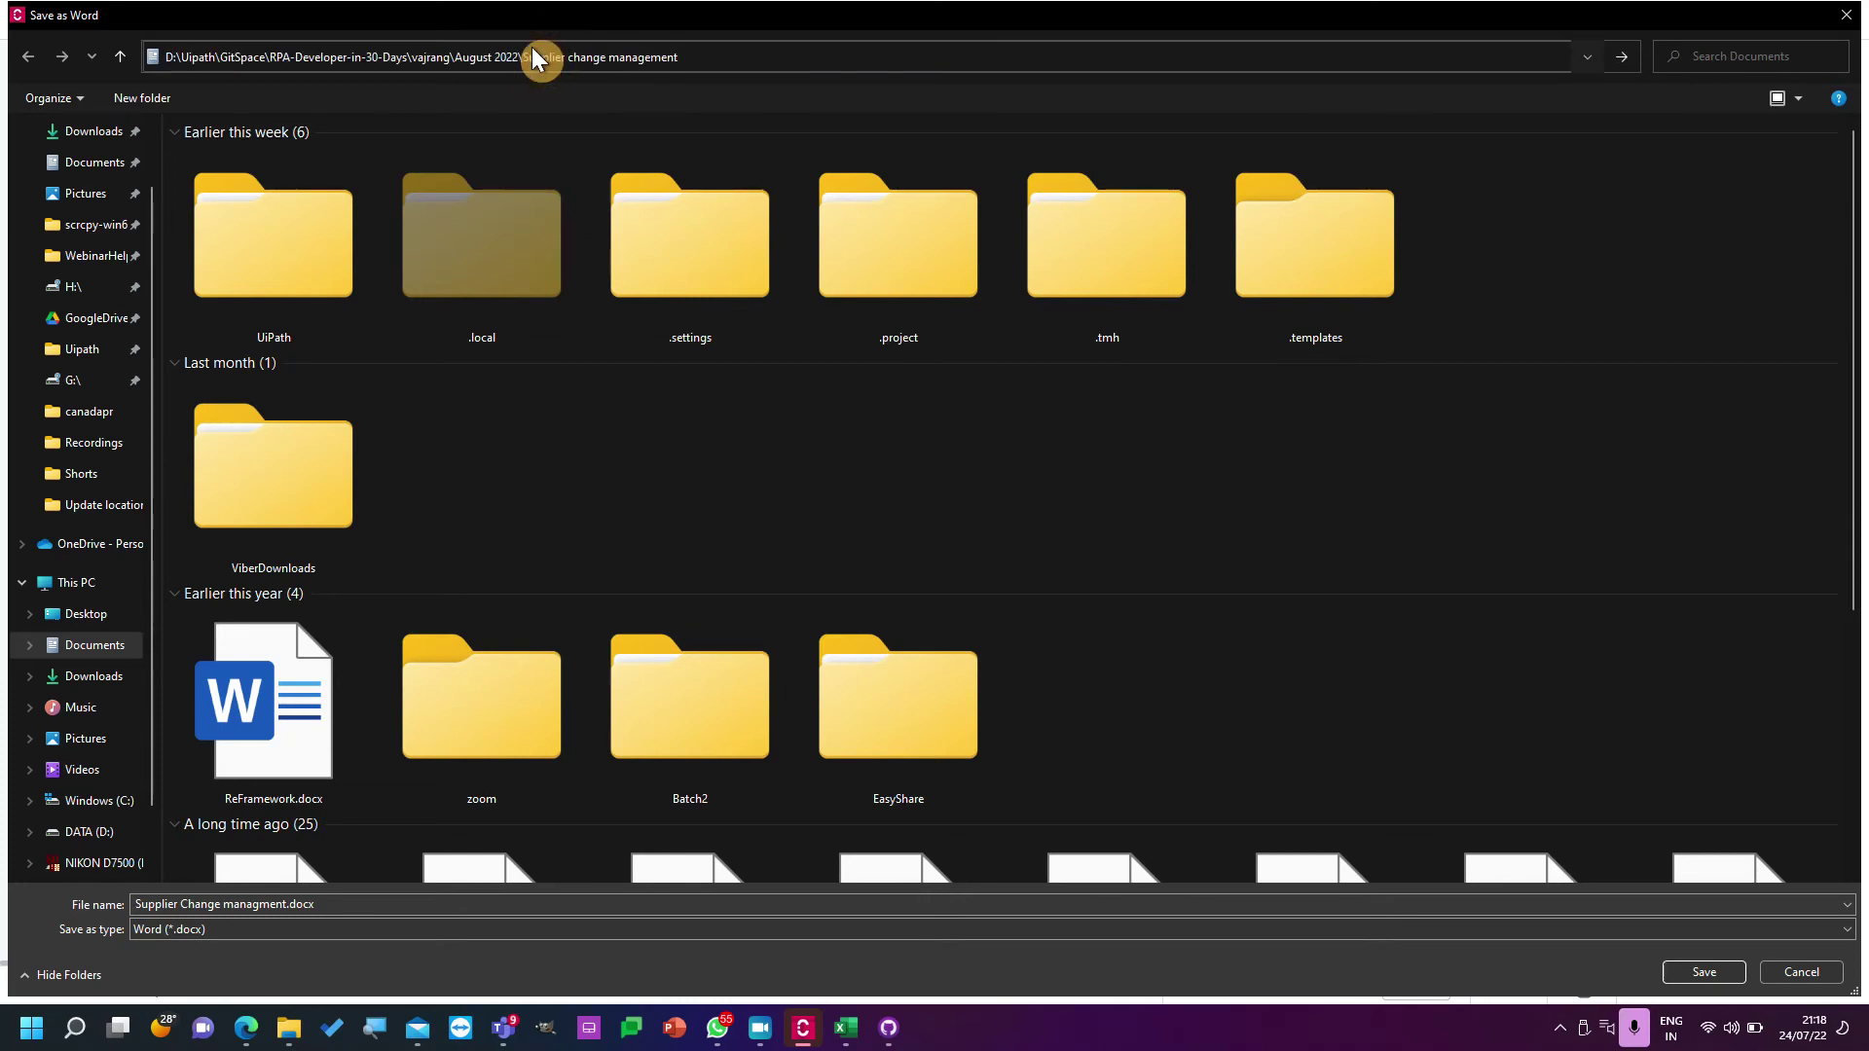
key(Return)
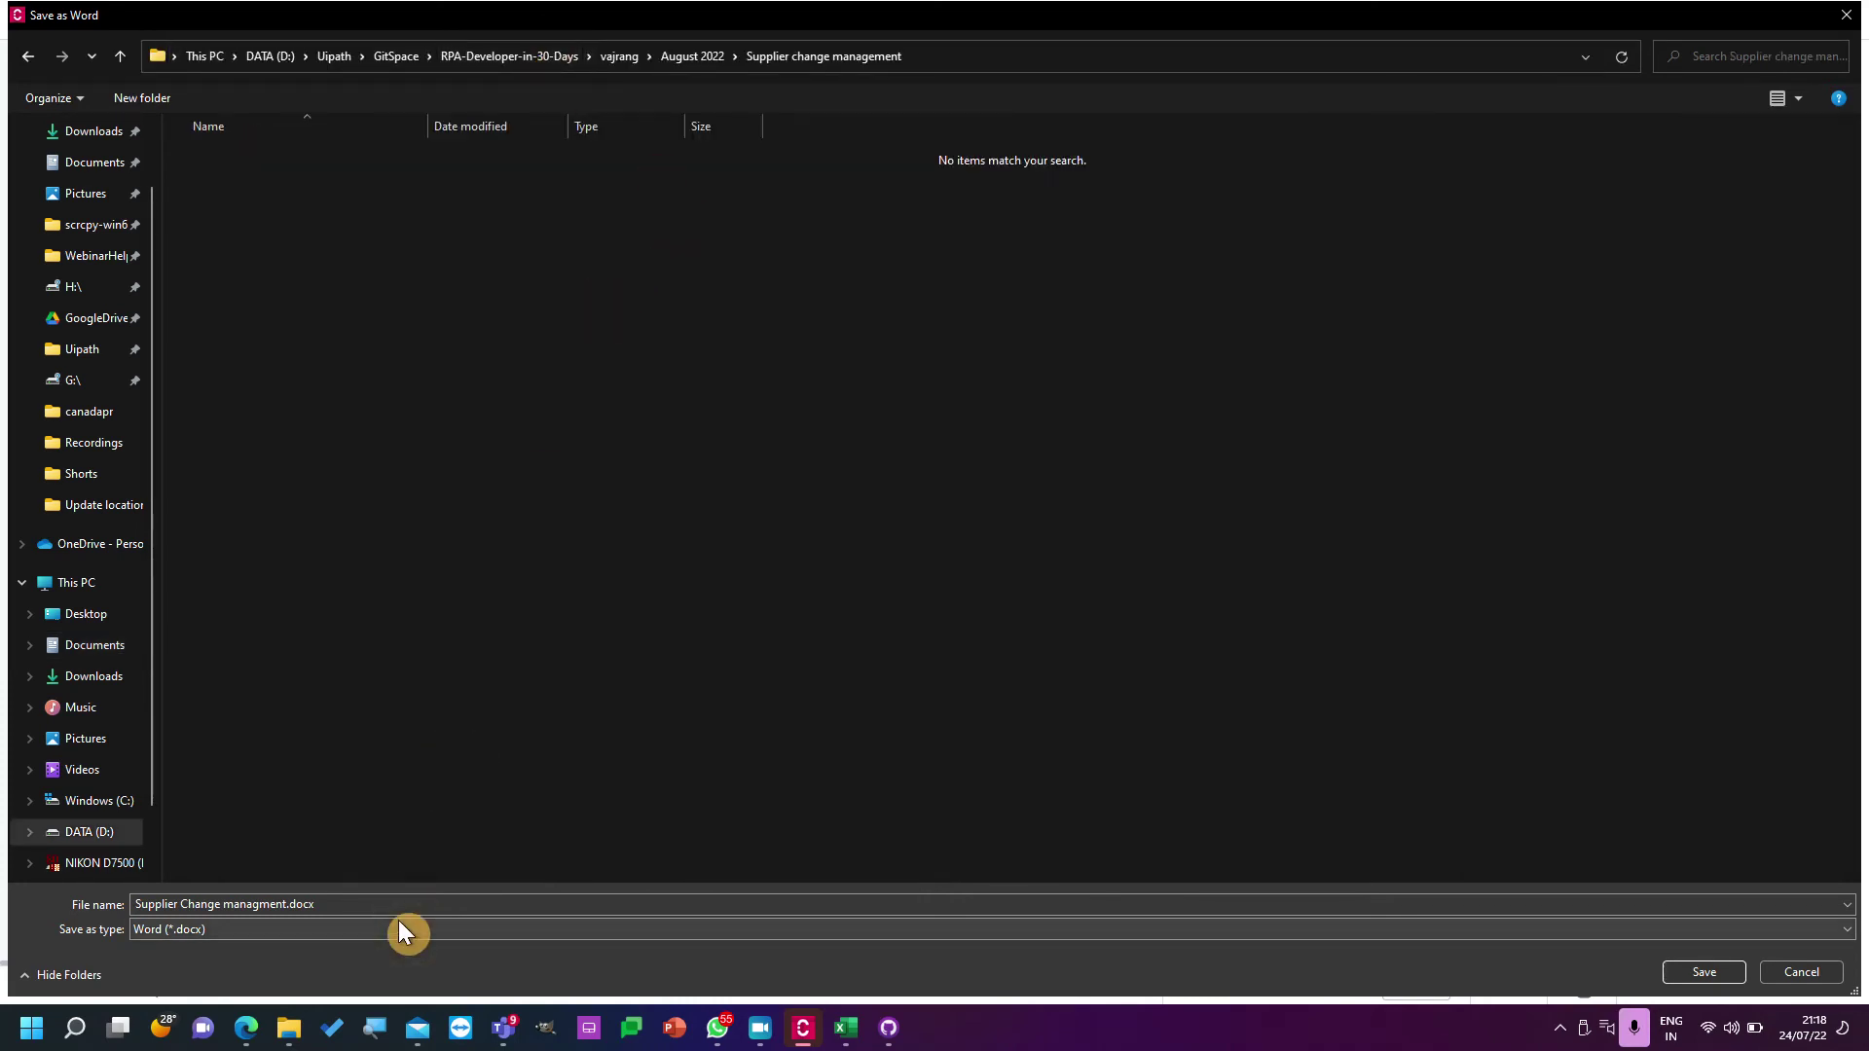
click(370, 901)
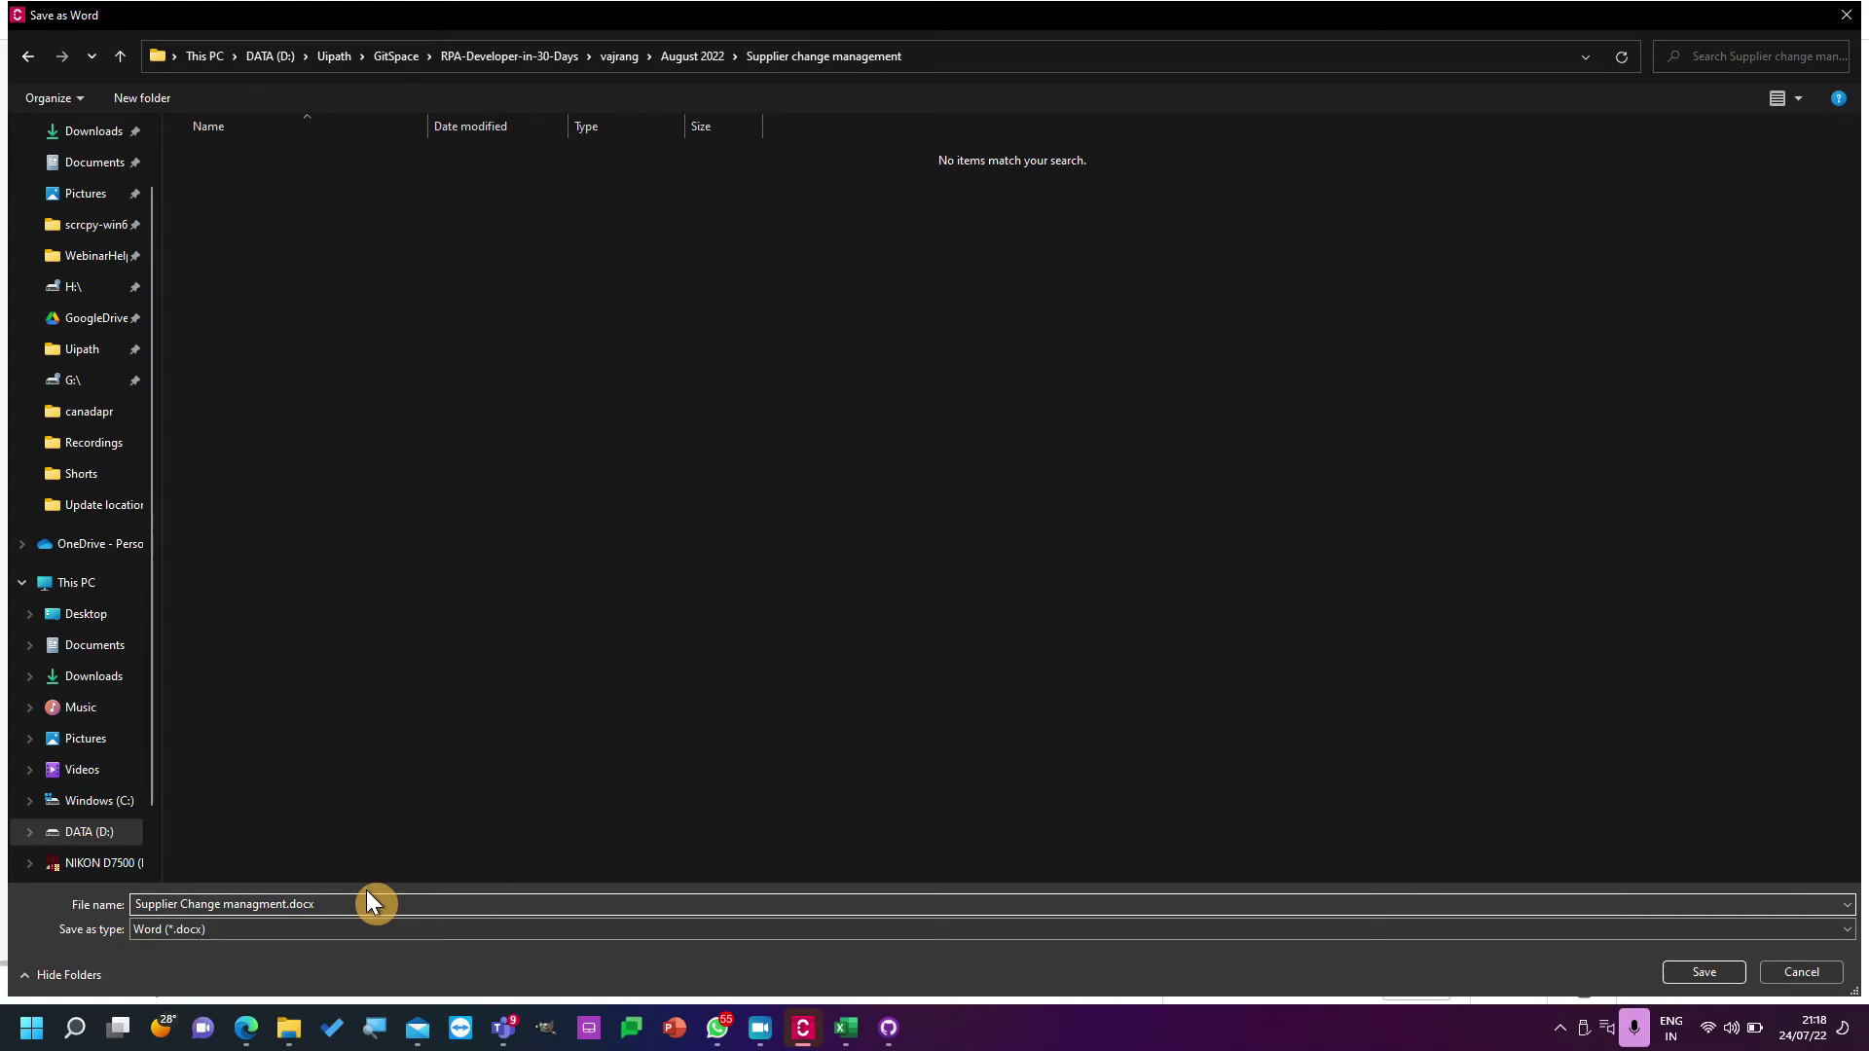
key(Home)
text(PDD)
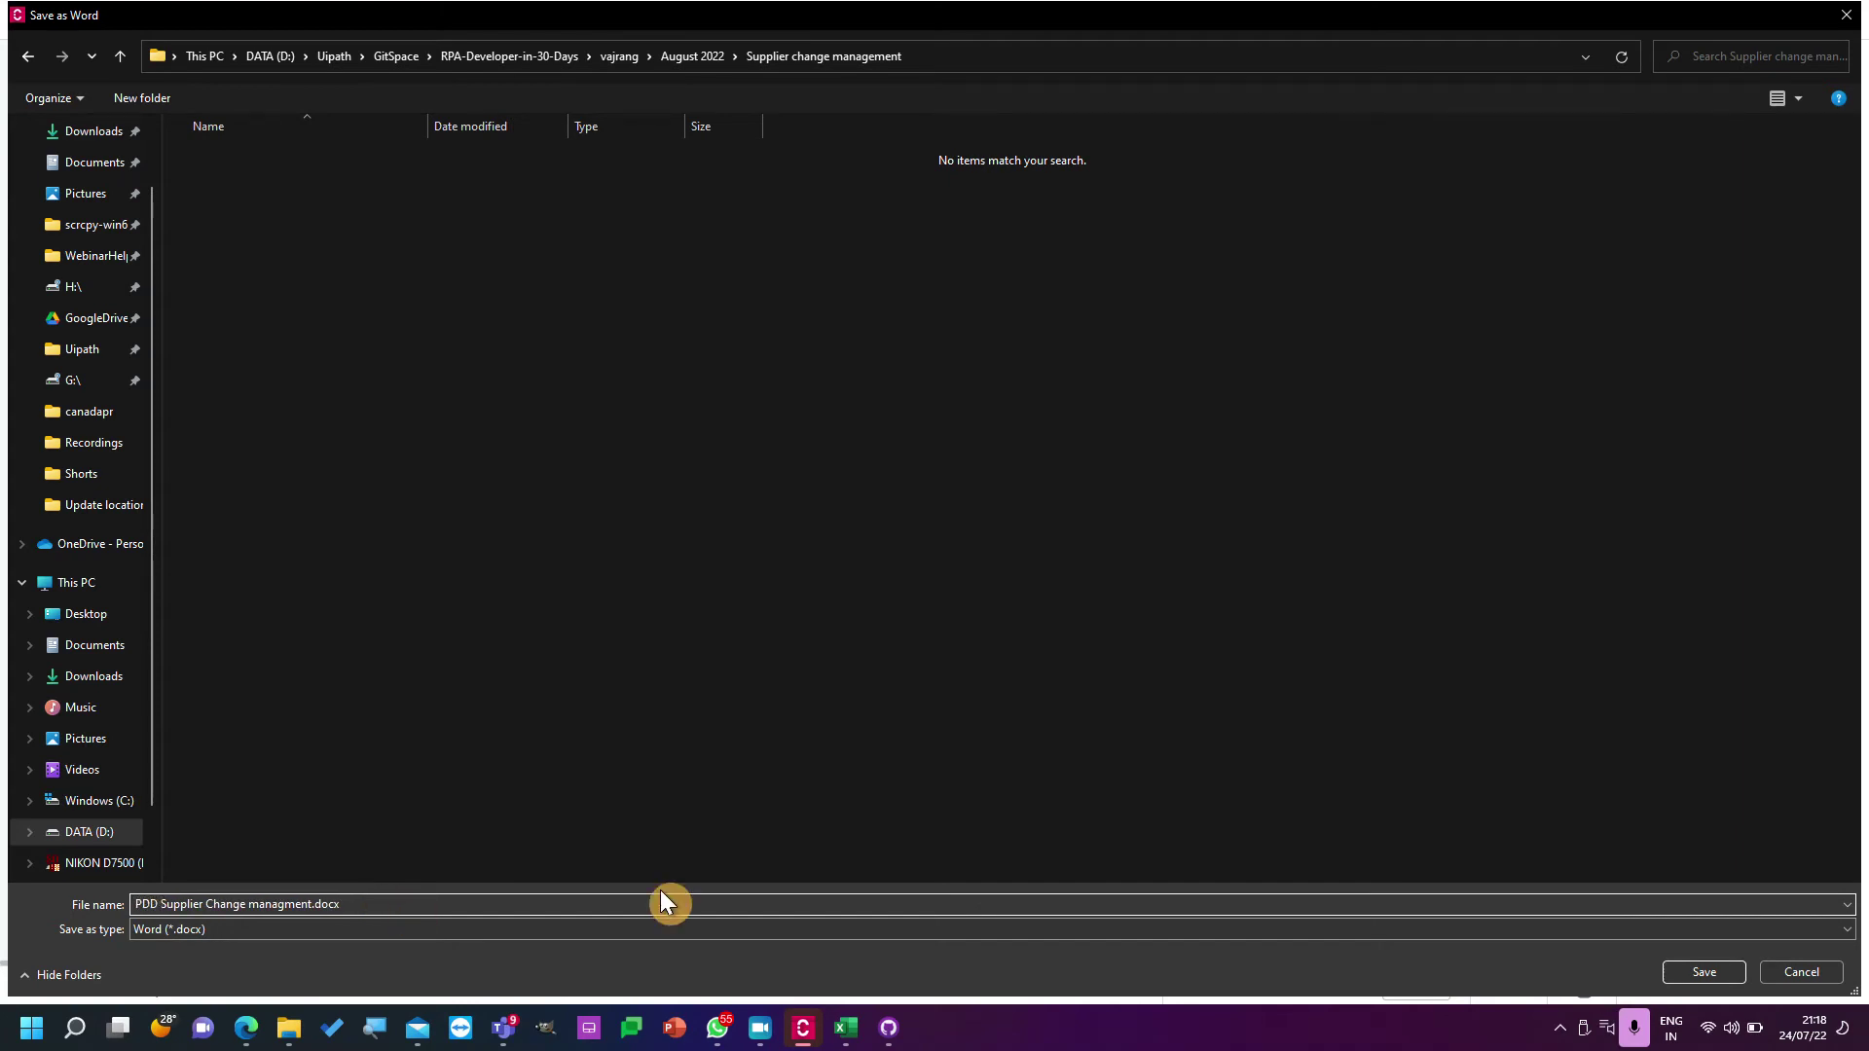
click(1709, 970)
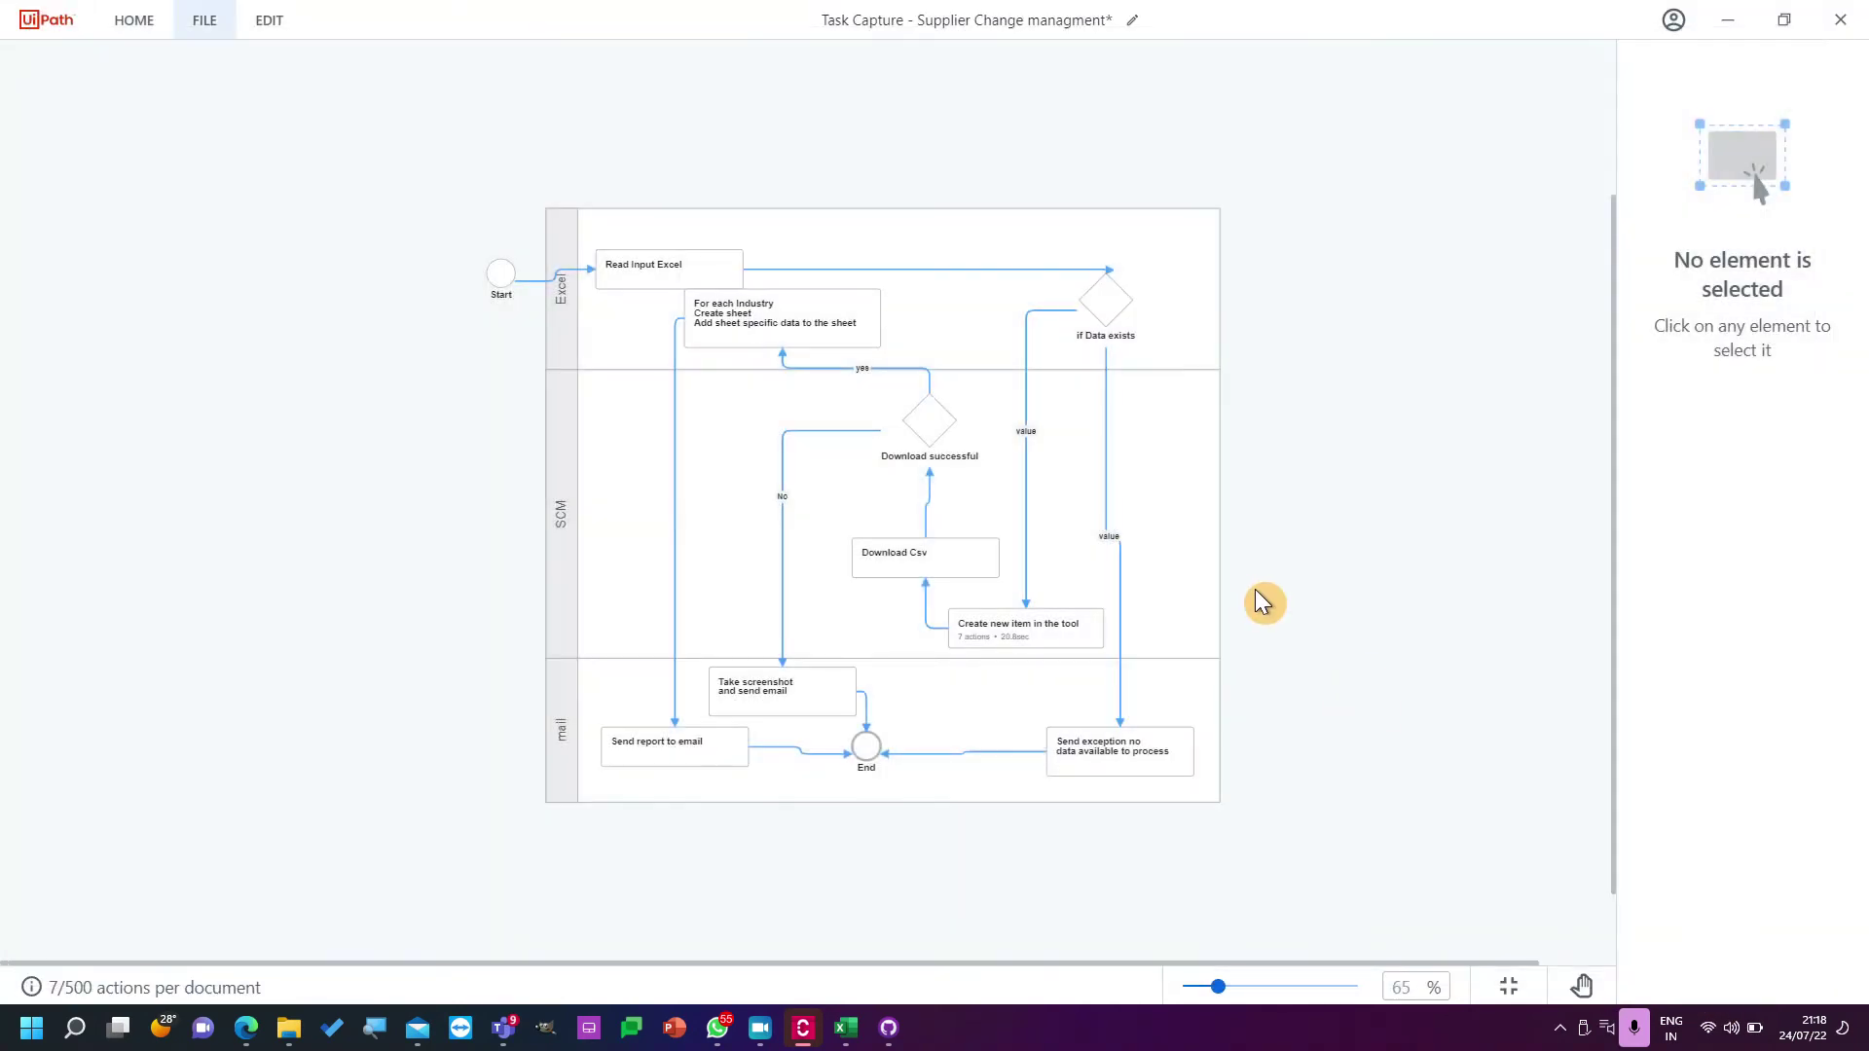
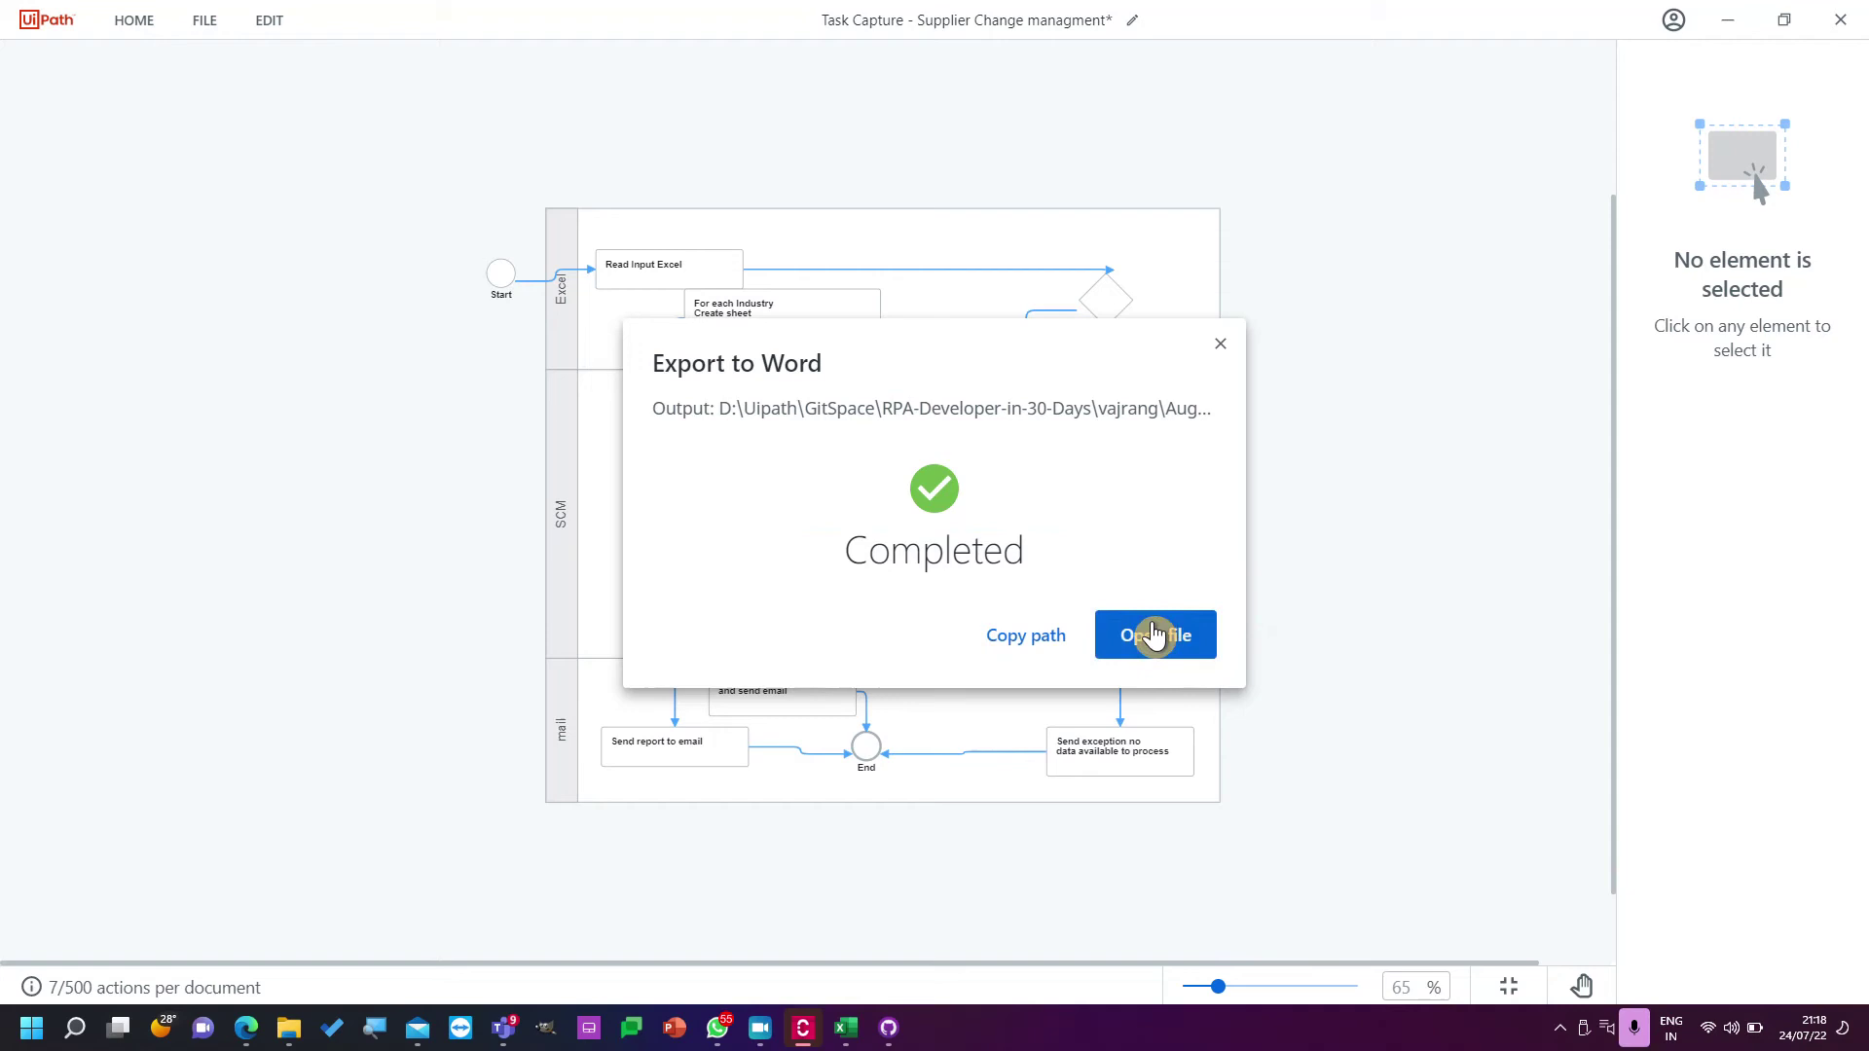
Open the exported Word file and examine its title page and table of contents.
click(1156, 635)
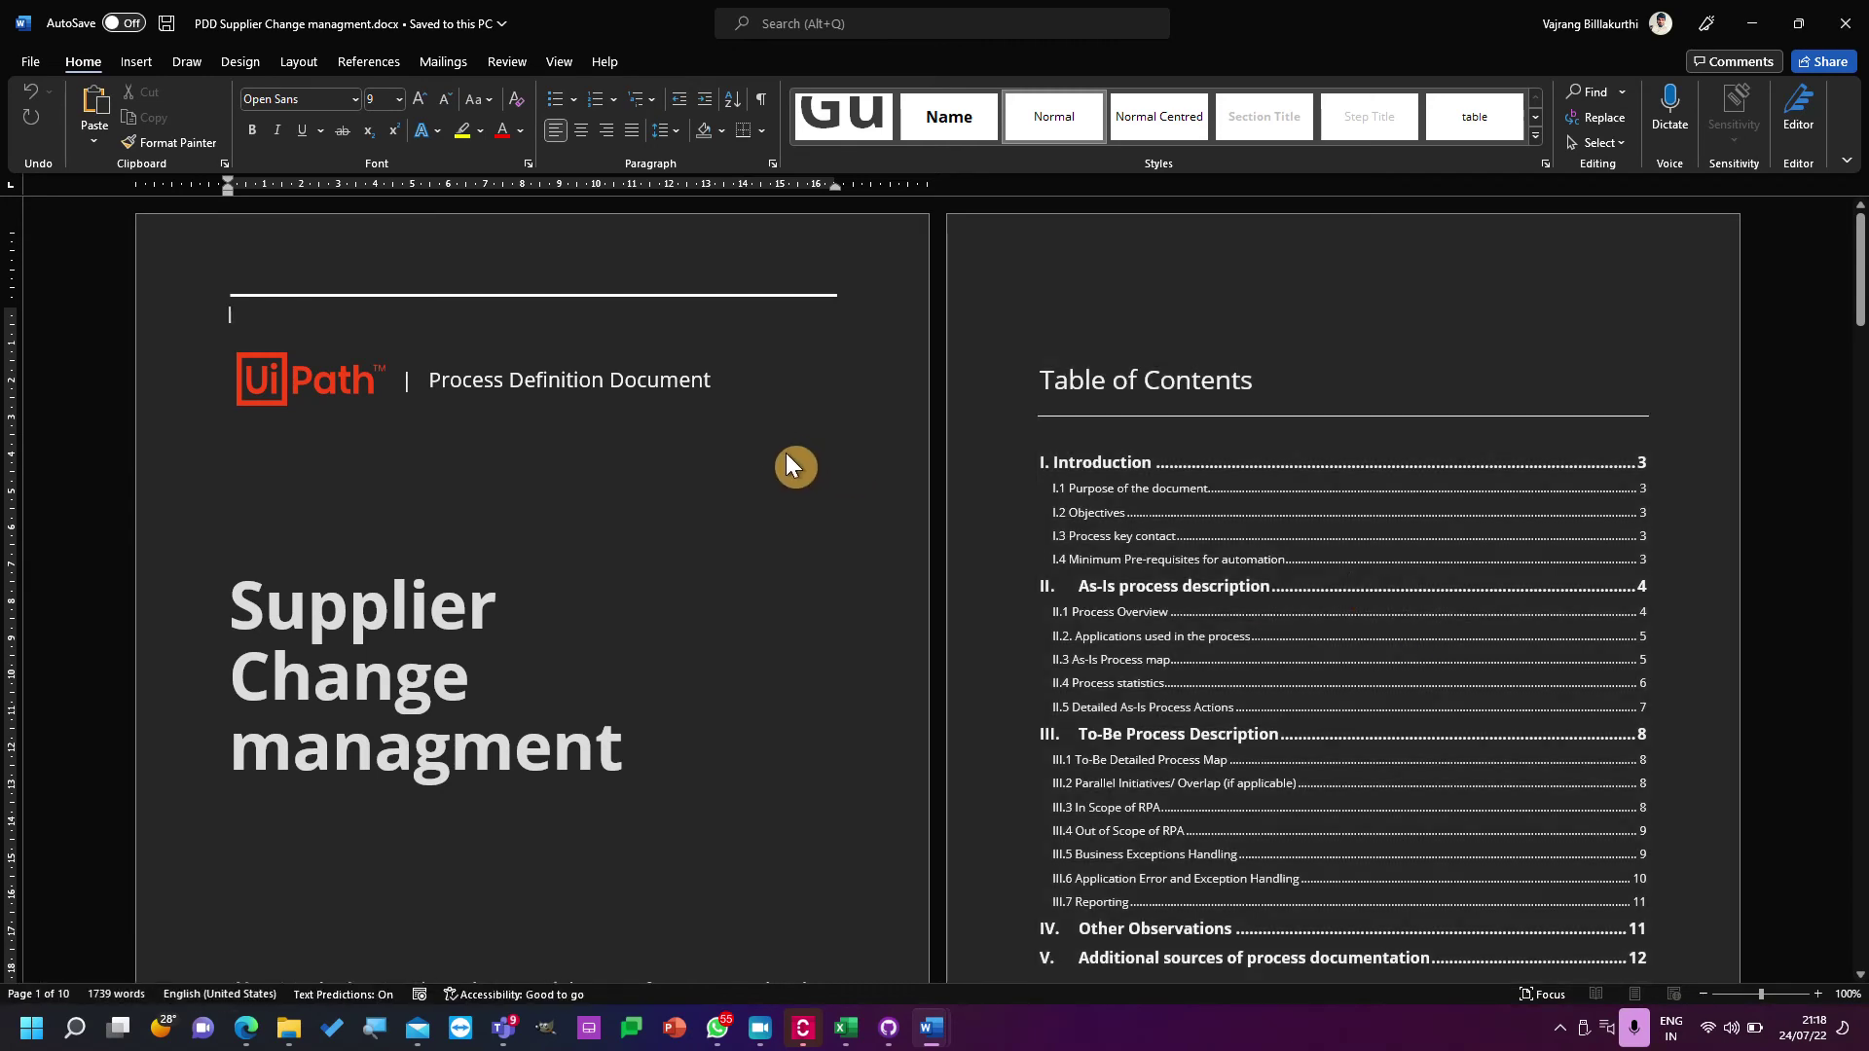
scroll(775, 441, down, 2)
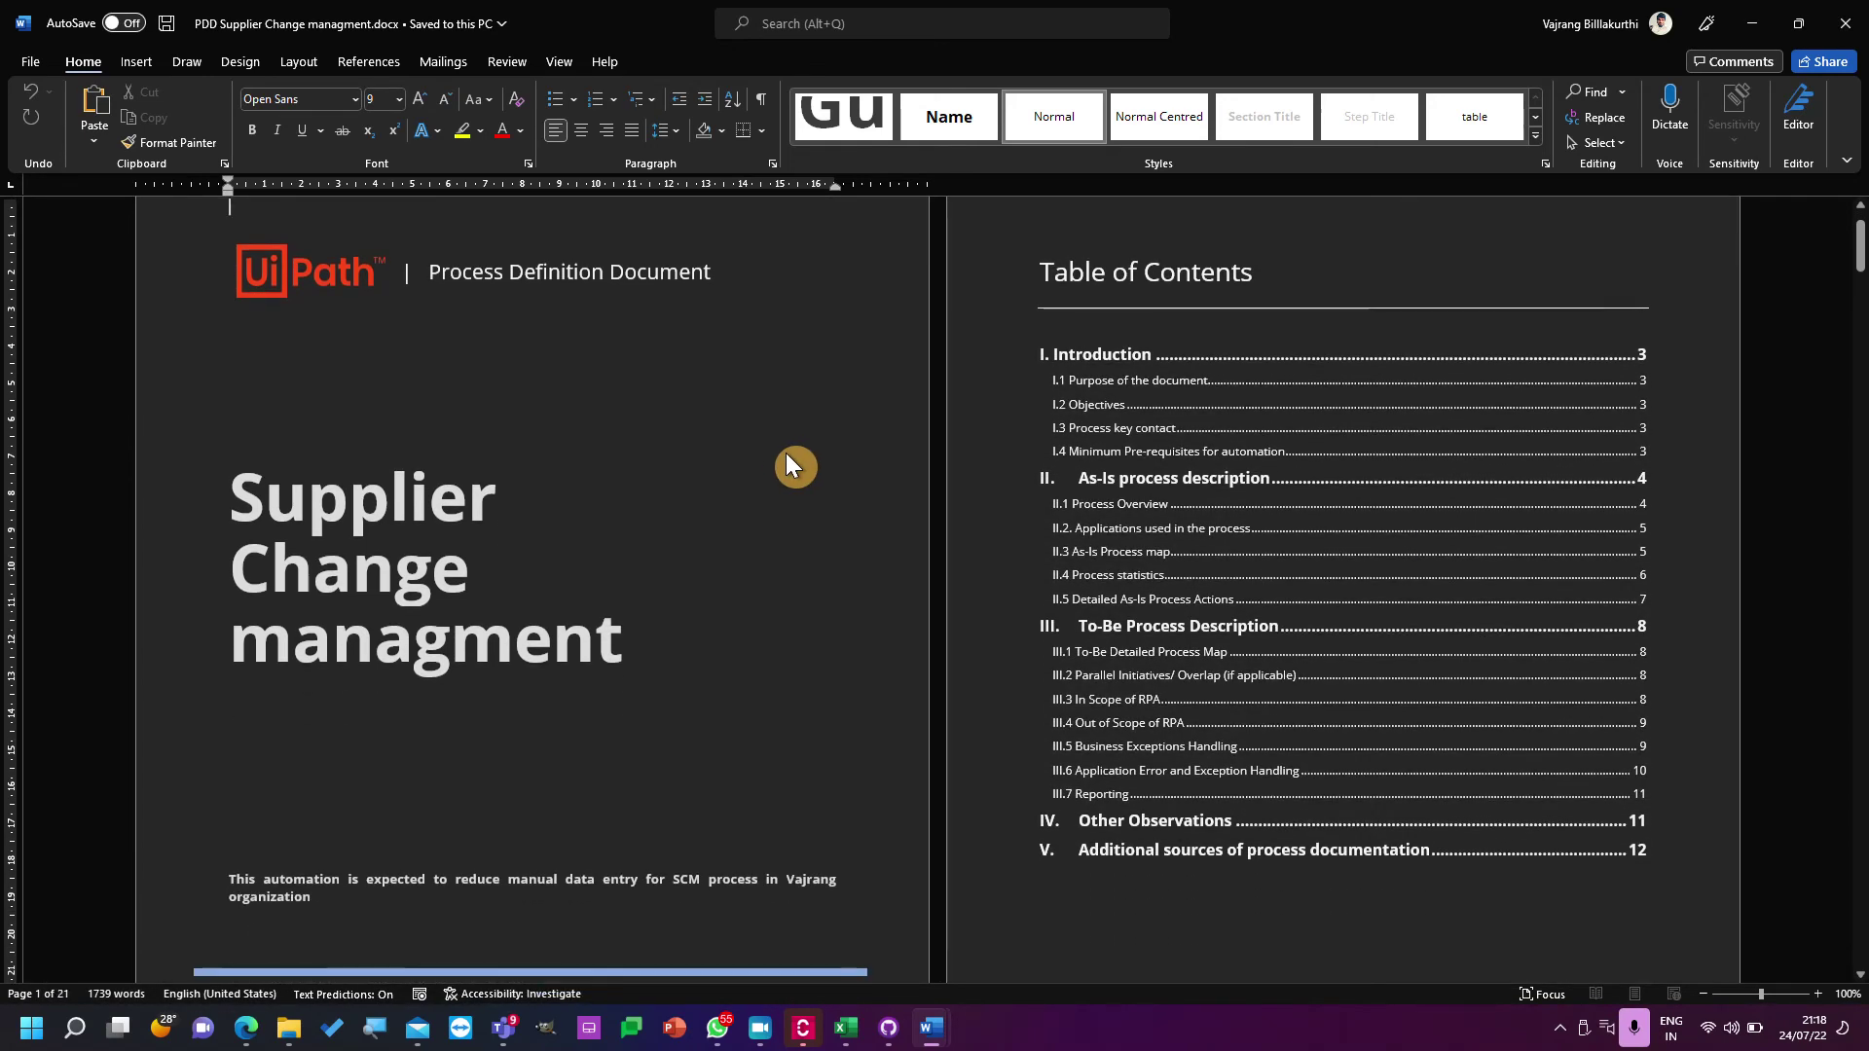
scroll(974, 822, down, 4)
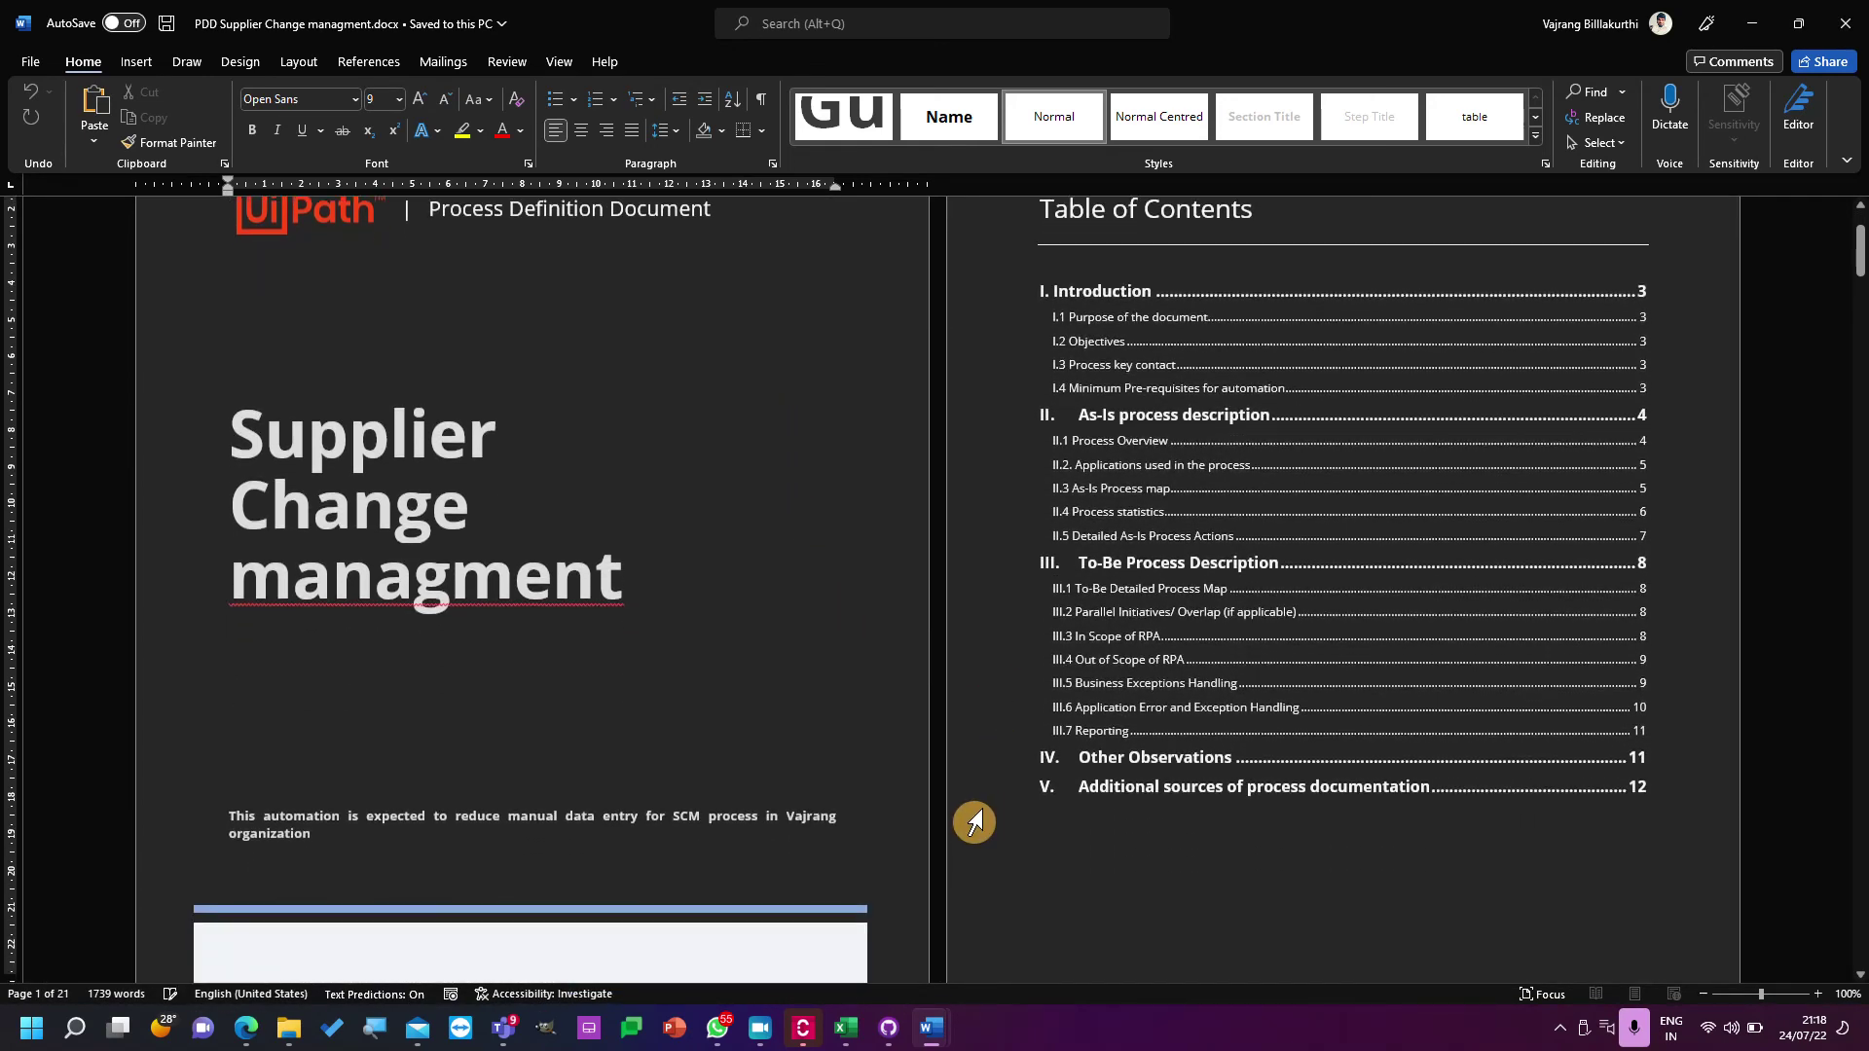
scroll(973, 823, down, 2)
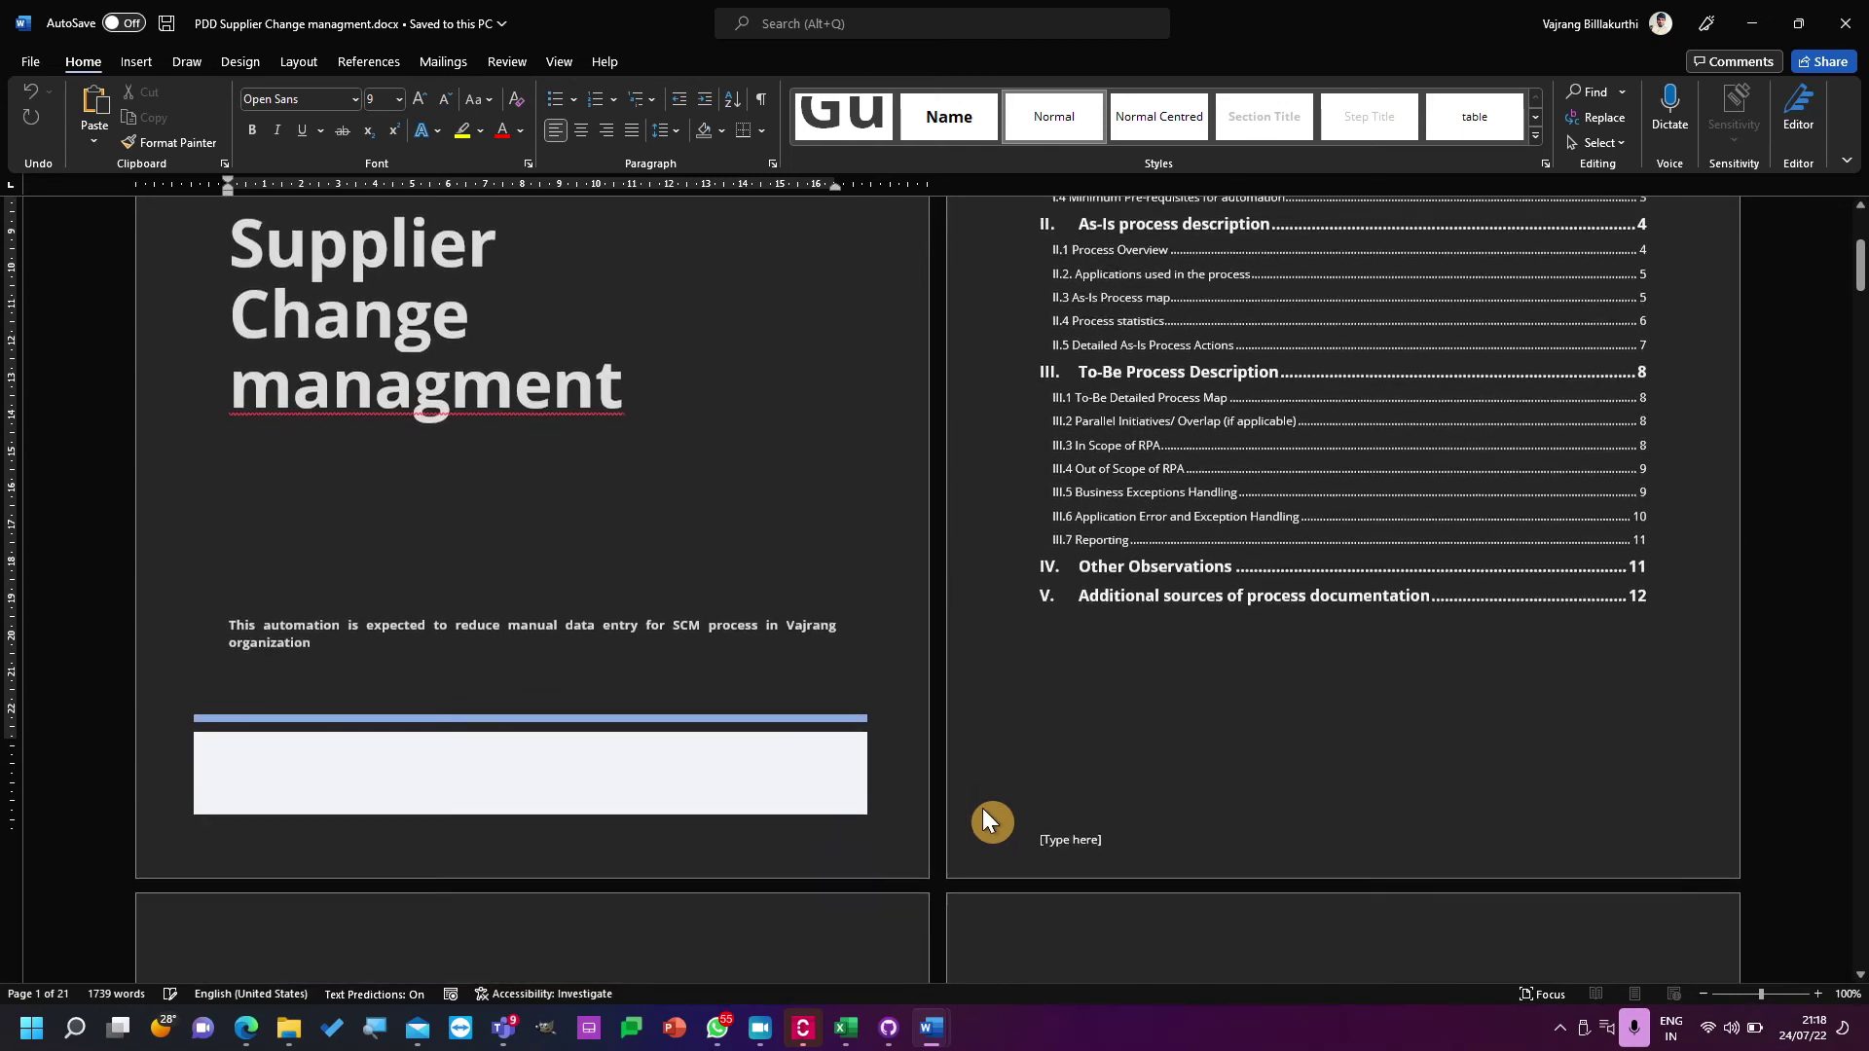
scroll(973, 823, up, 5)
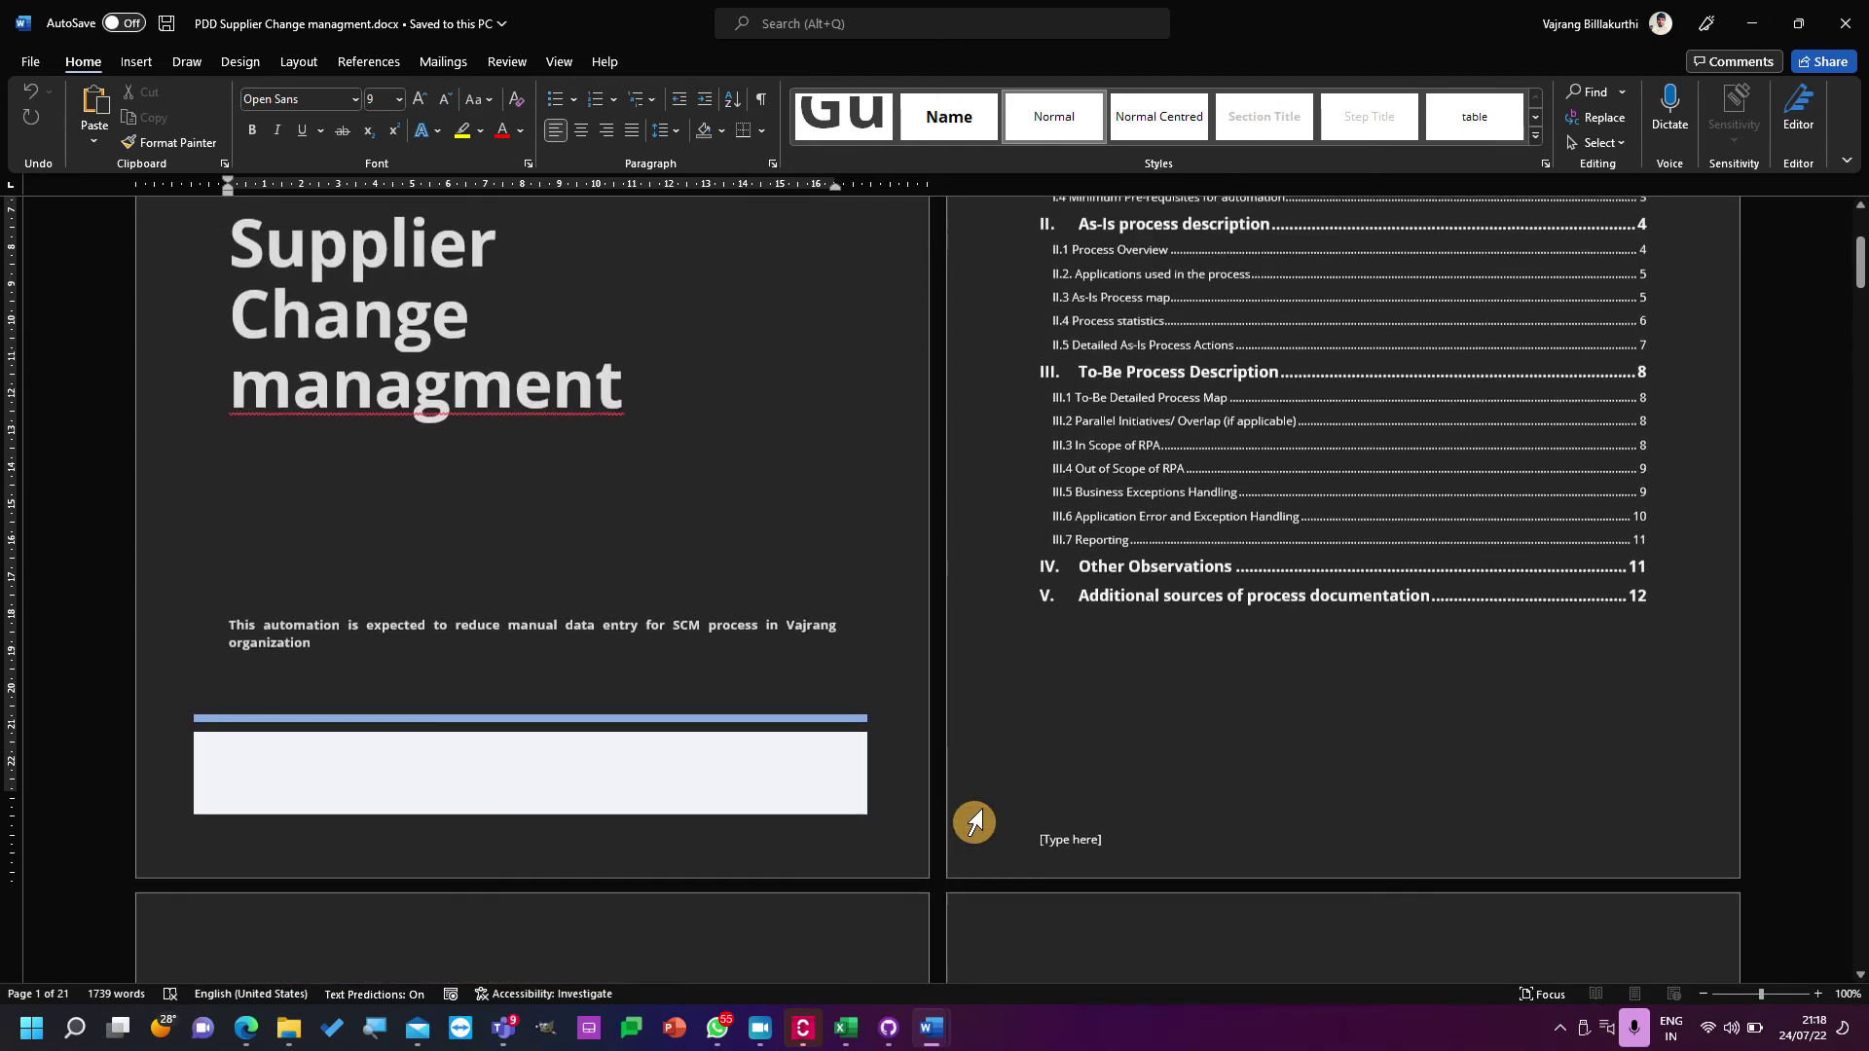
scroll(973, 823, up, 1)
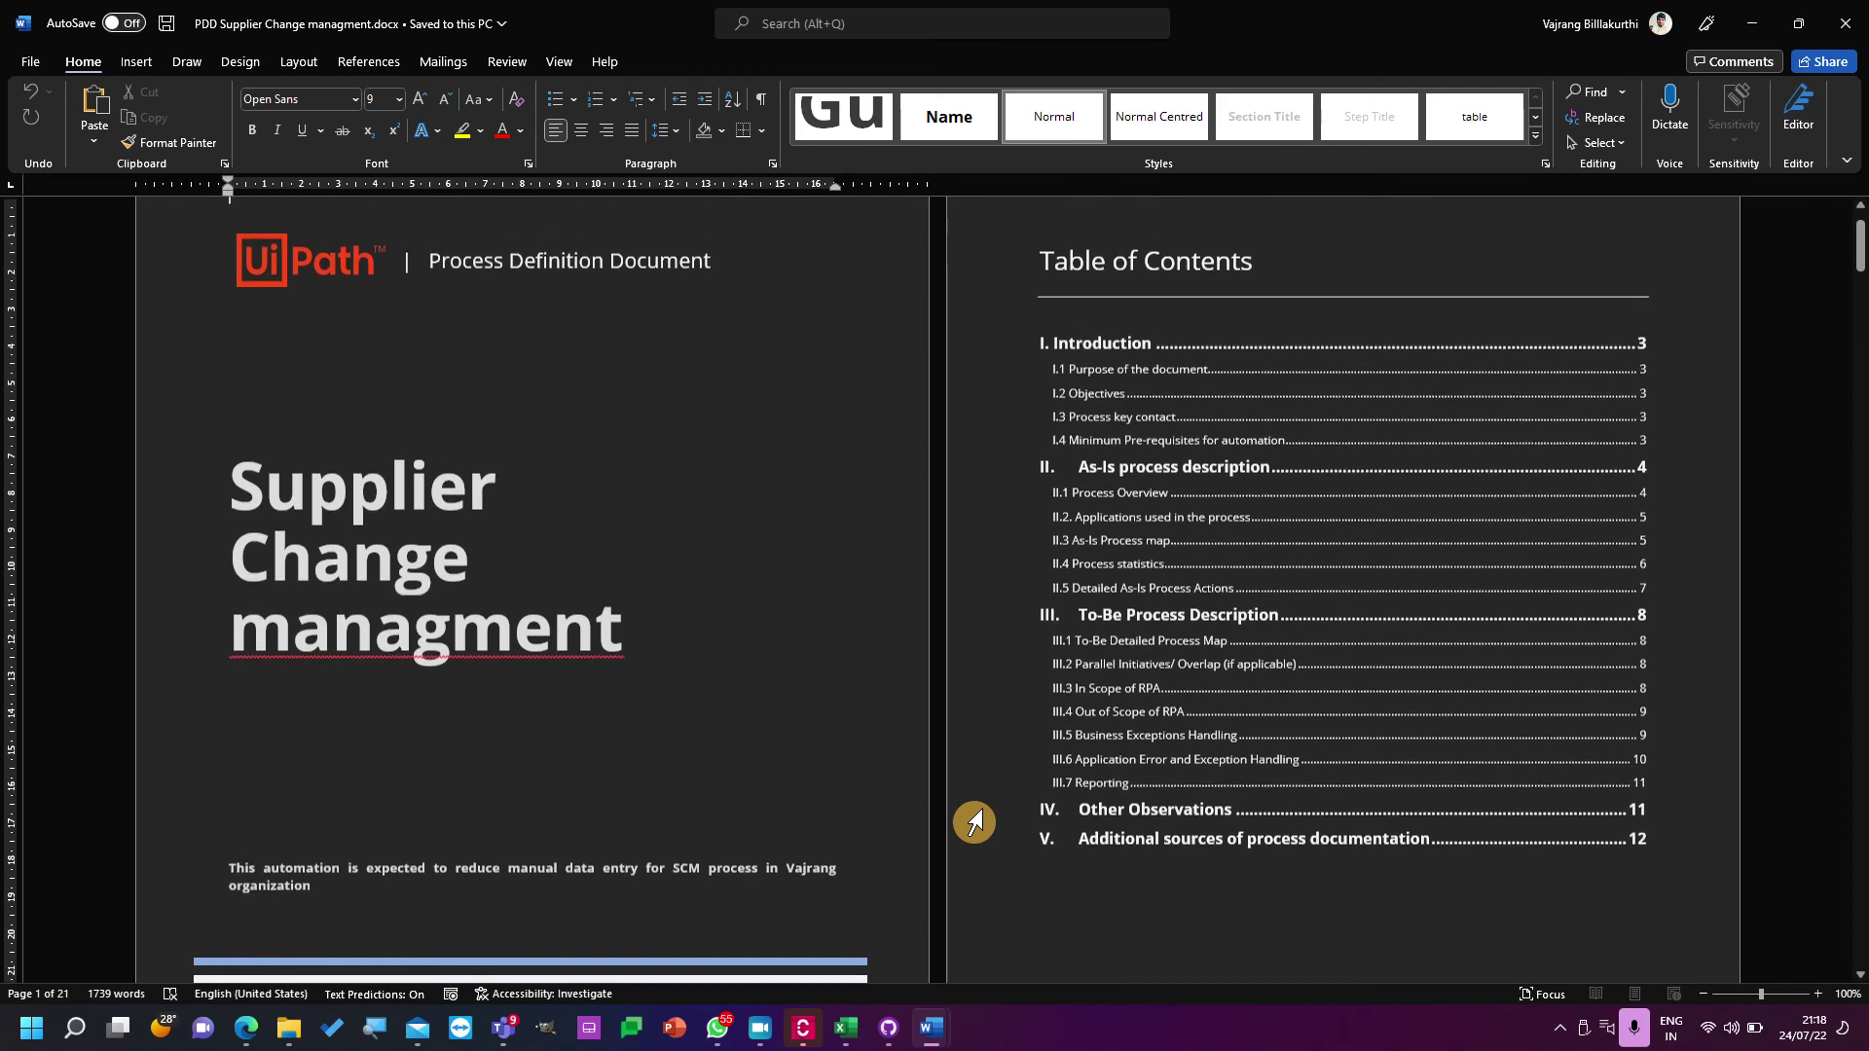
Examine the As-Is process description and To-Be Process Description entries in the table of contents at a readable zoom.
click(1818, 994)
click(1817, 994)
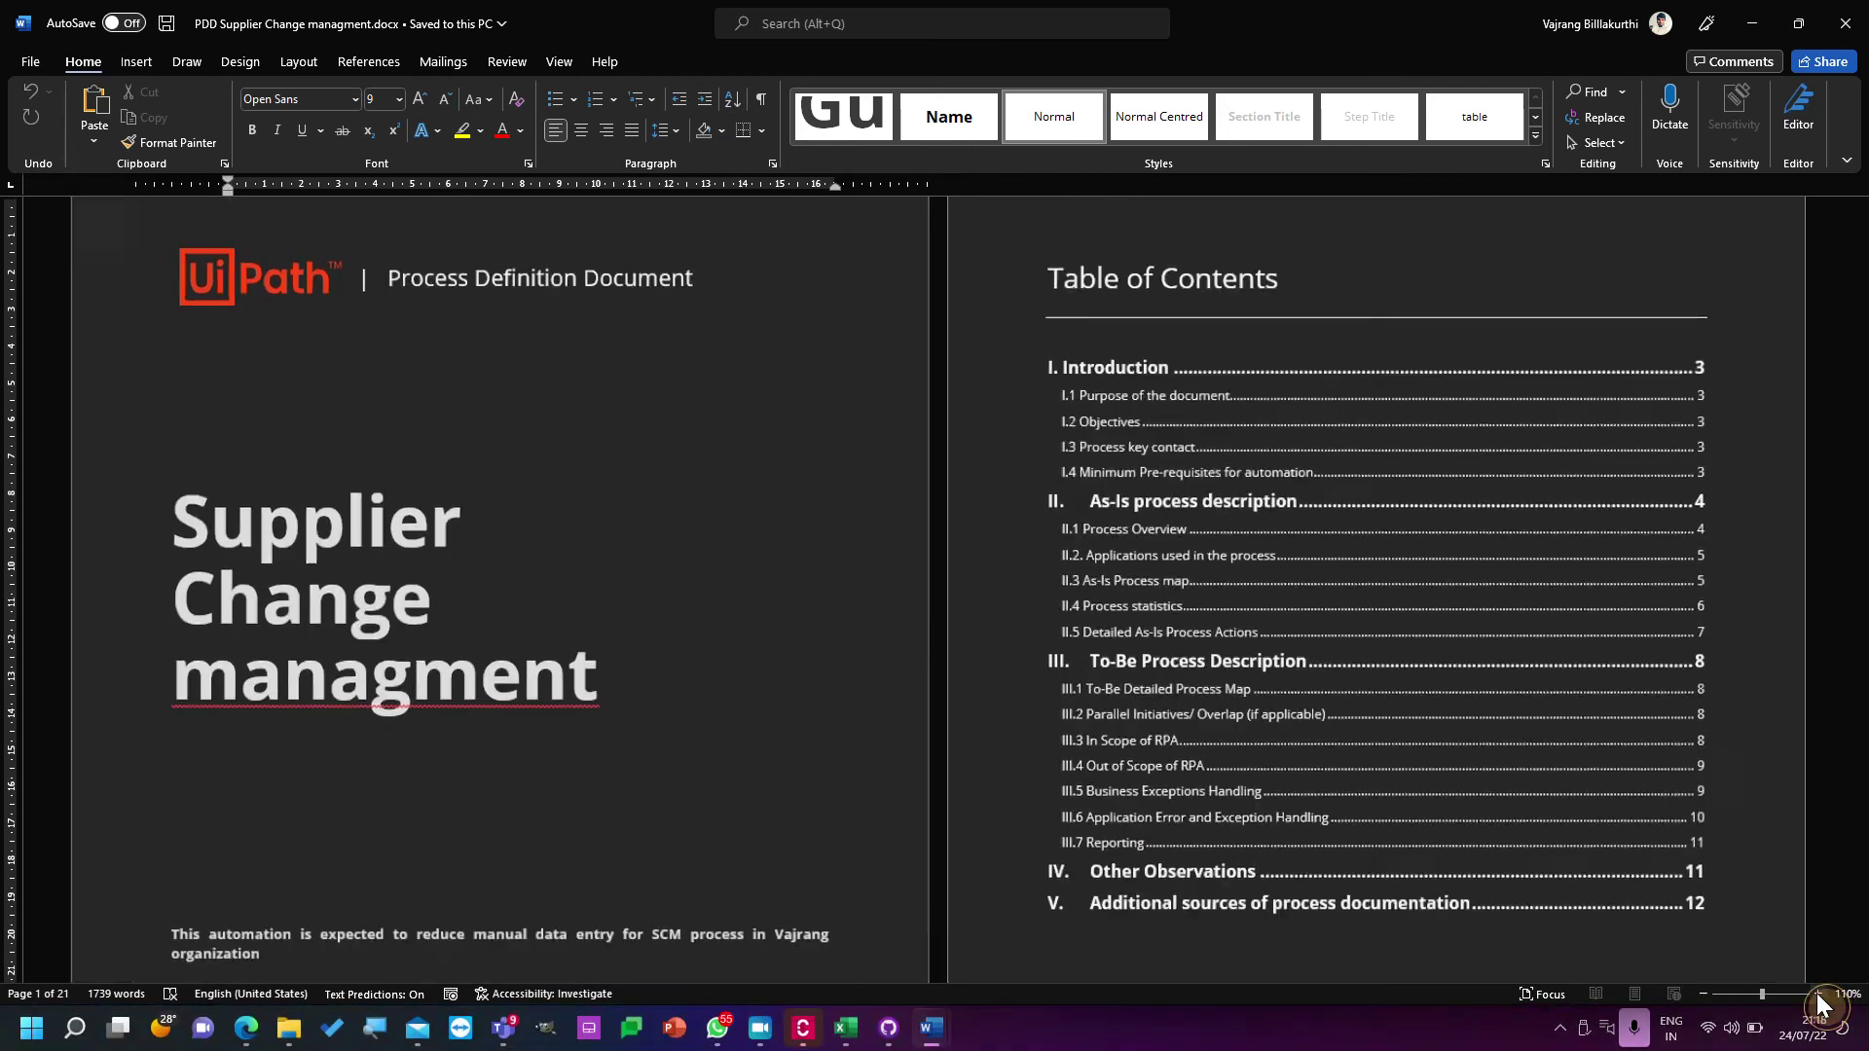
click(1818, 994)
click(1818, 994)
click(1703, 995)
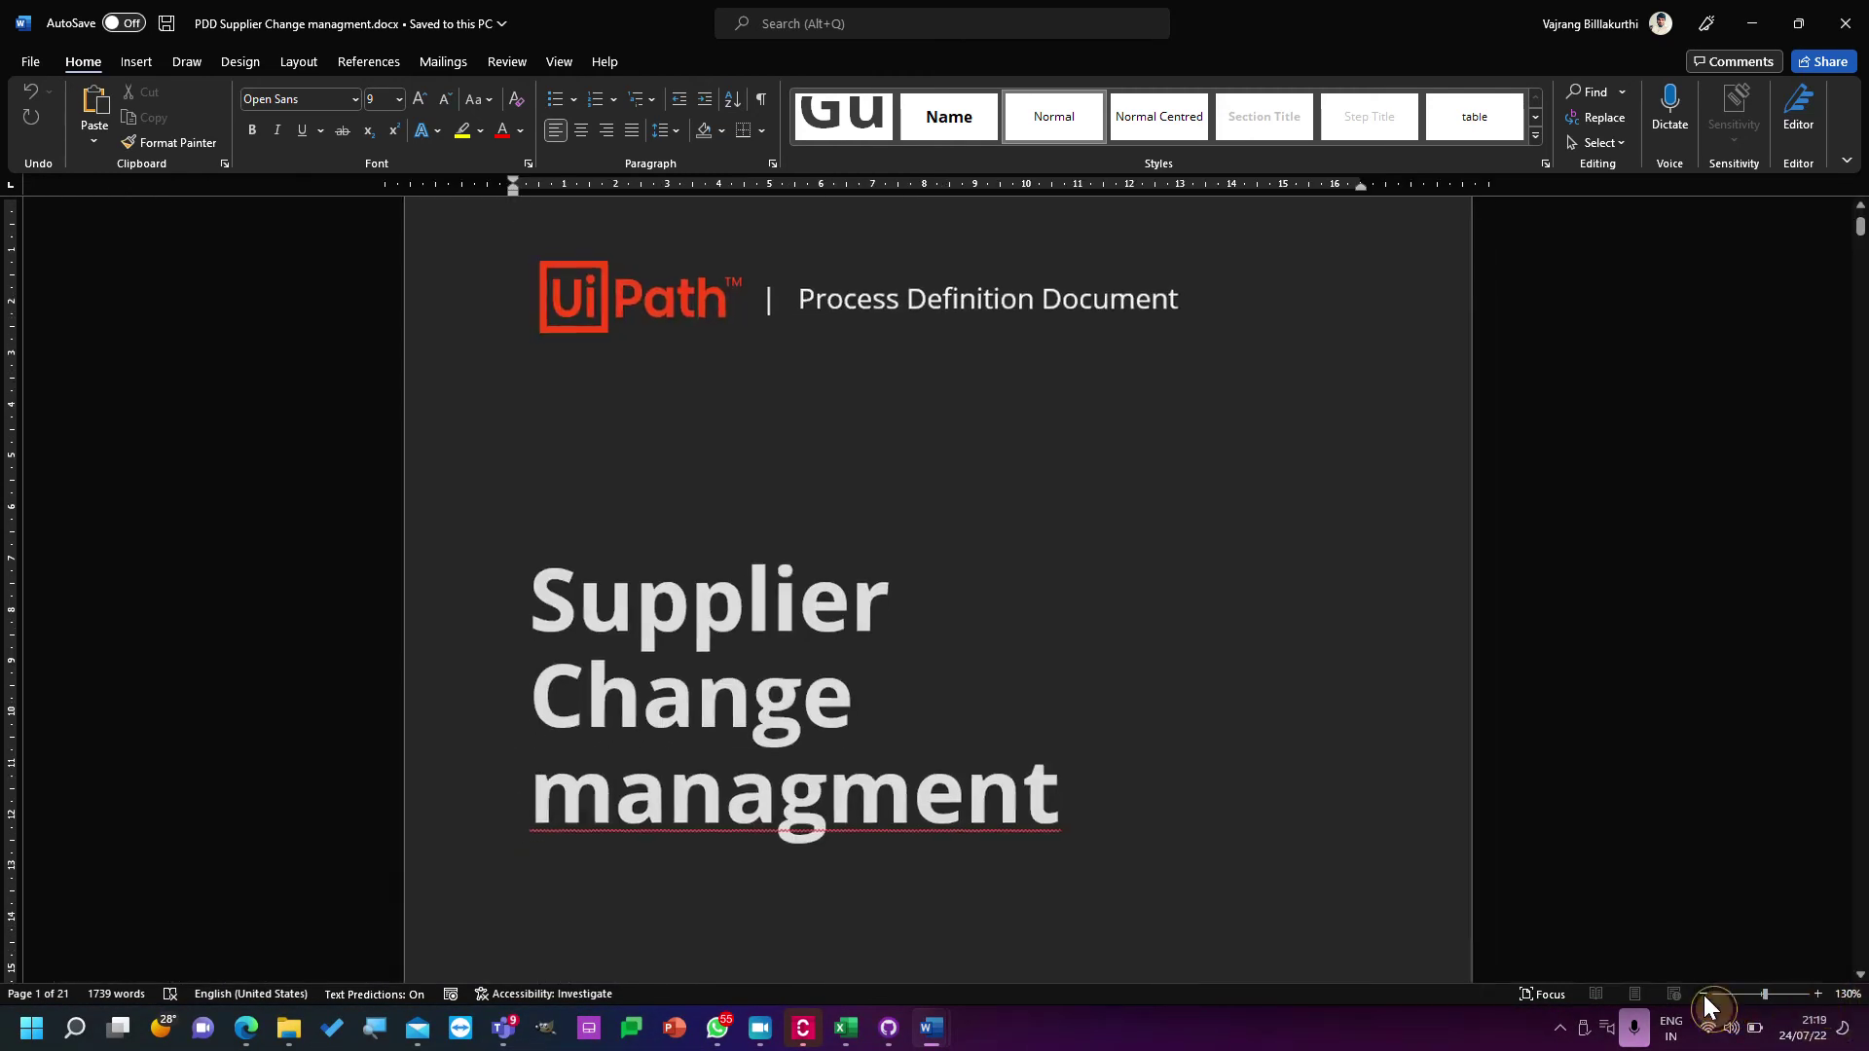
click(1704, 995)
click(1704, 995)
click(1703, 995)
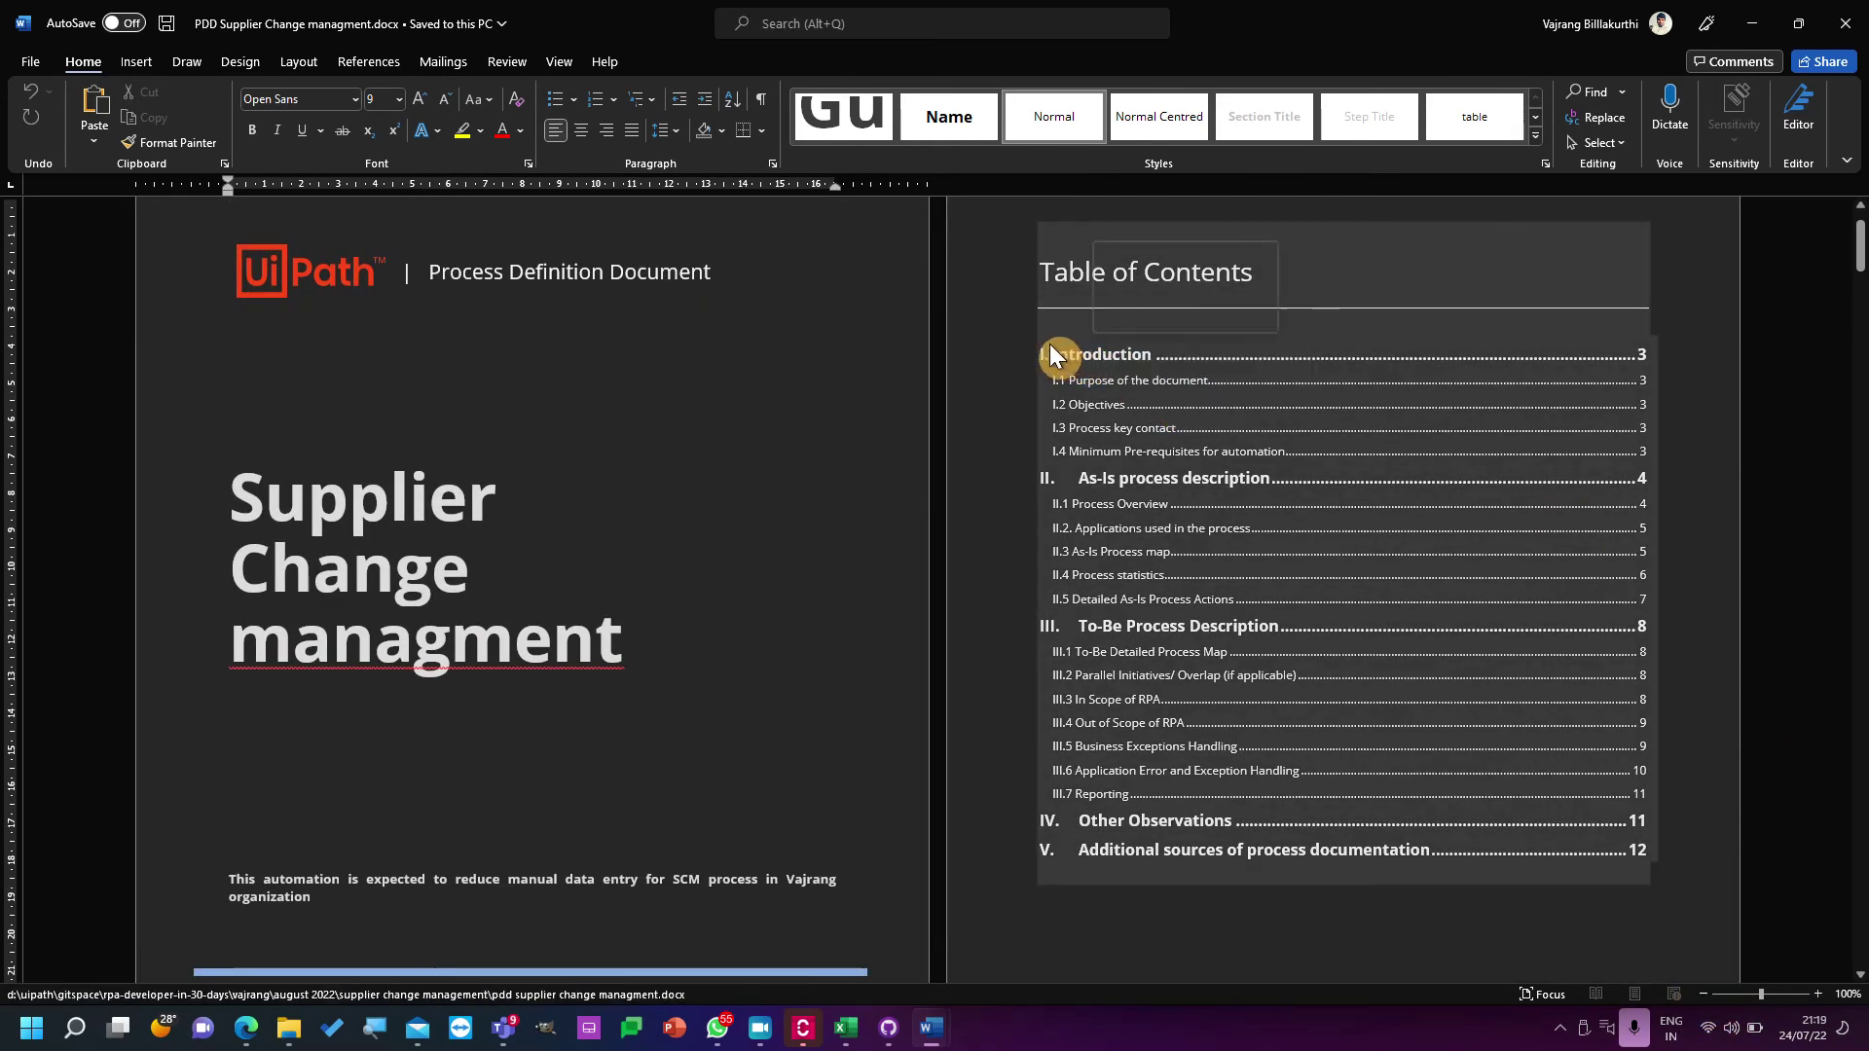
shift+click(1129, 464)
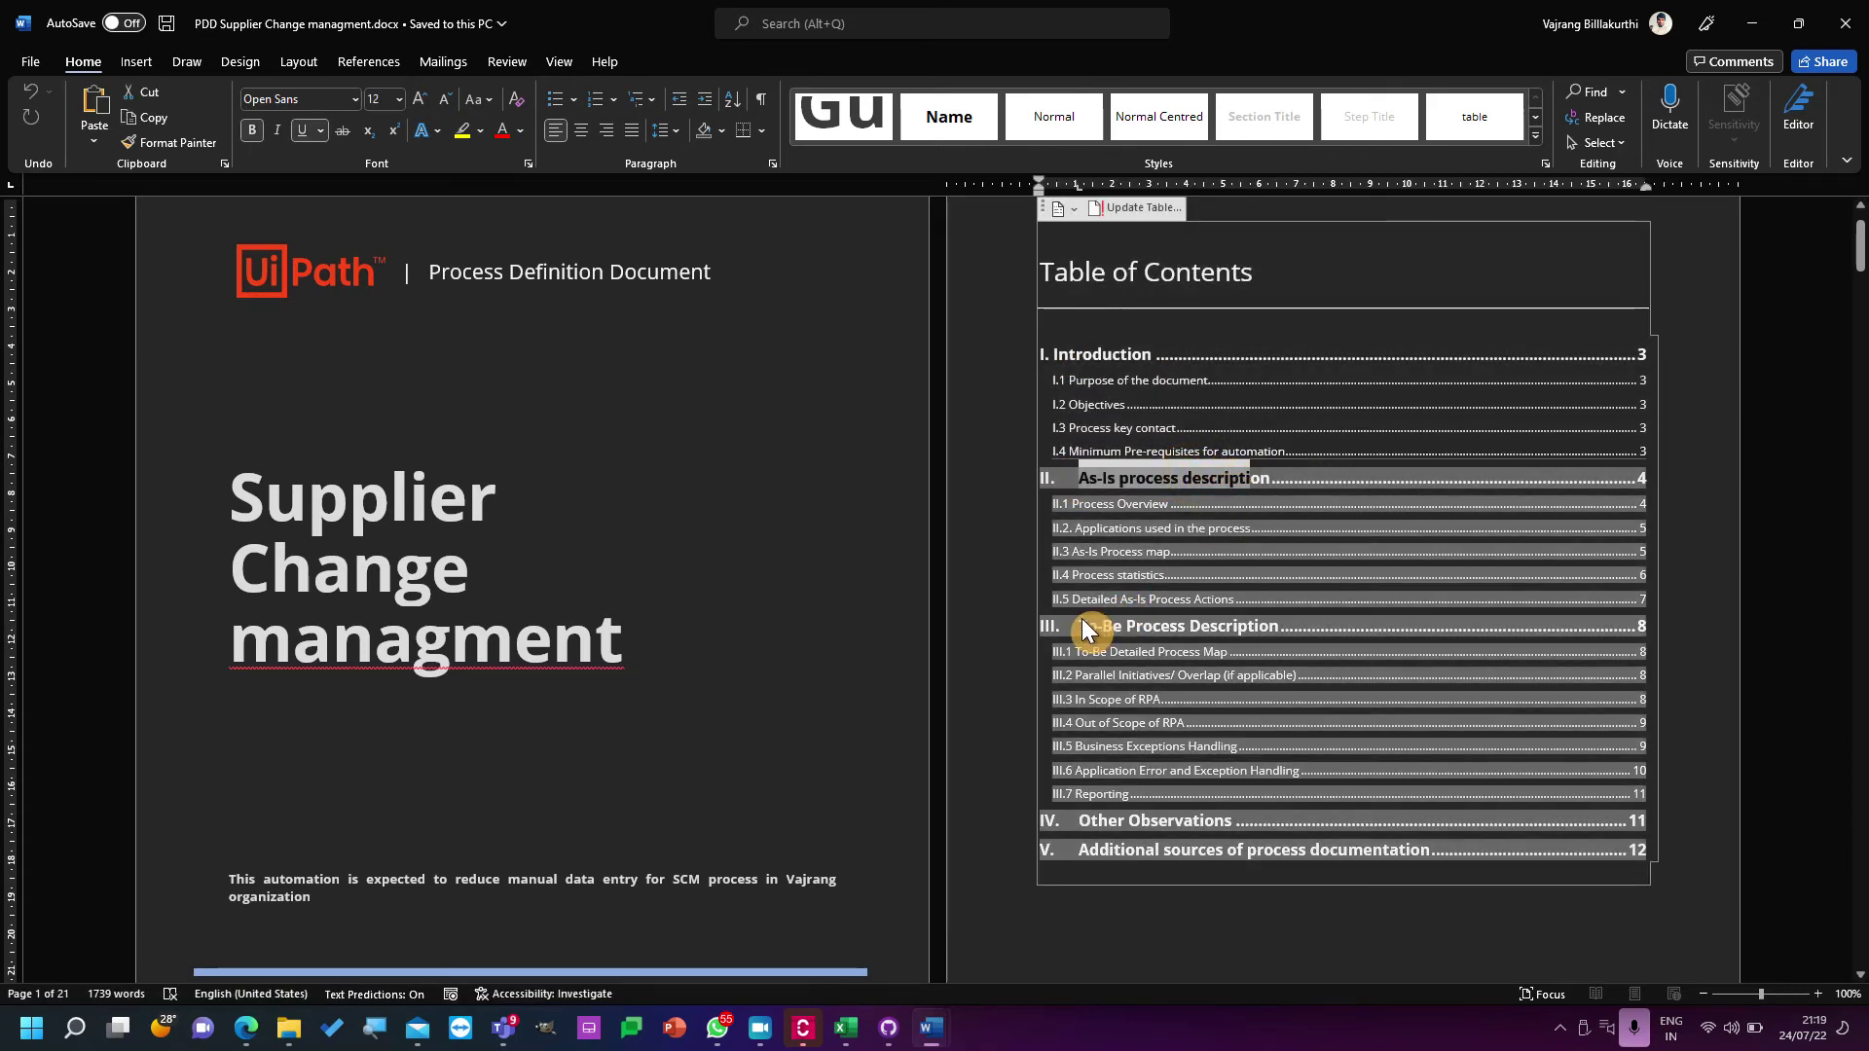
triple_click(1236, 633)
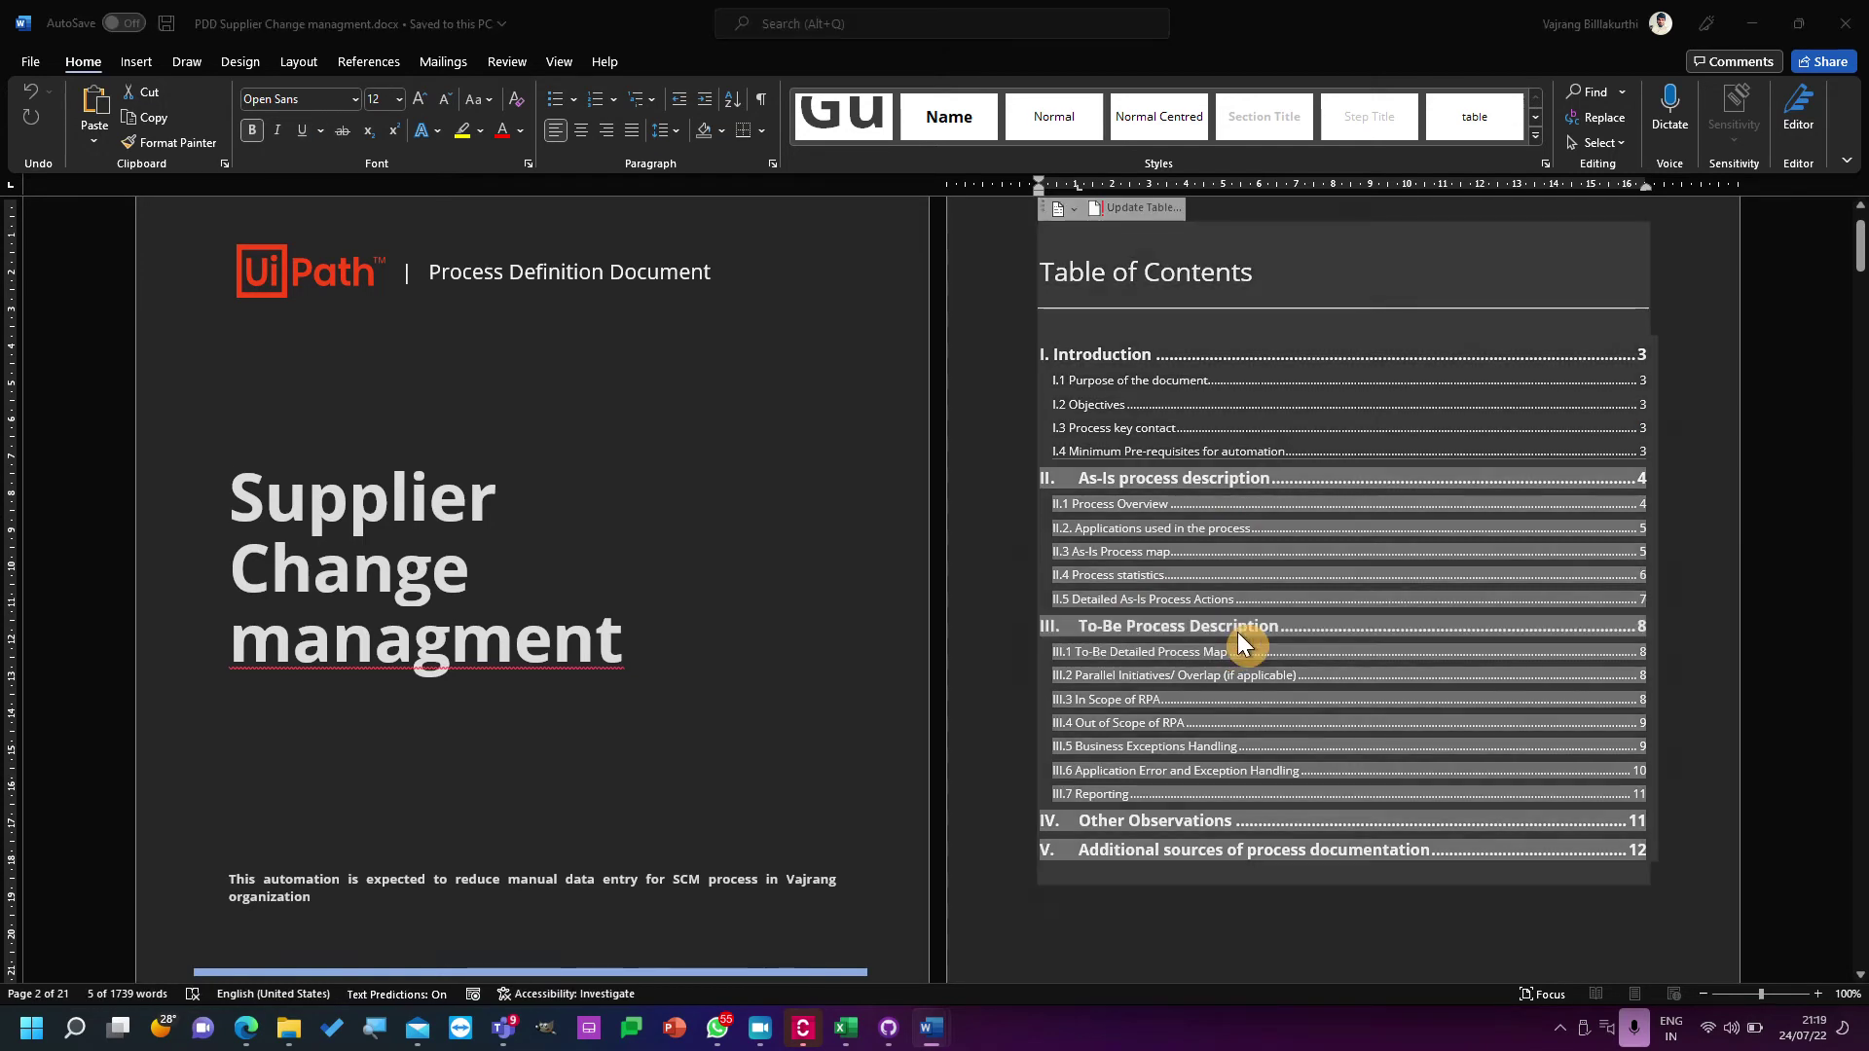
Switch back to Task Capture and dismiss the Export to Word completion dialog.
key(alt+Tab)
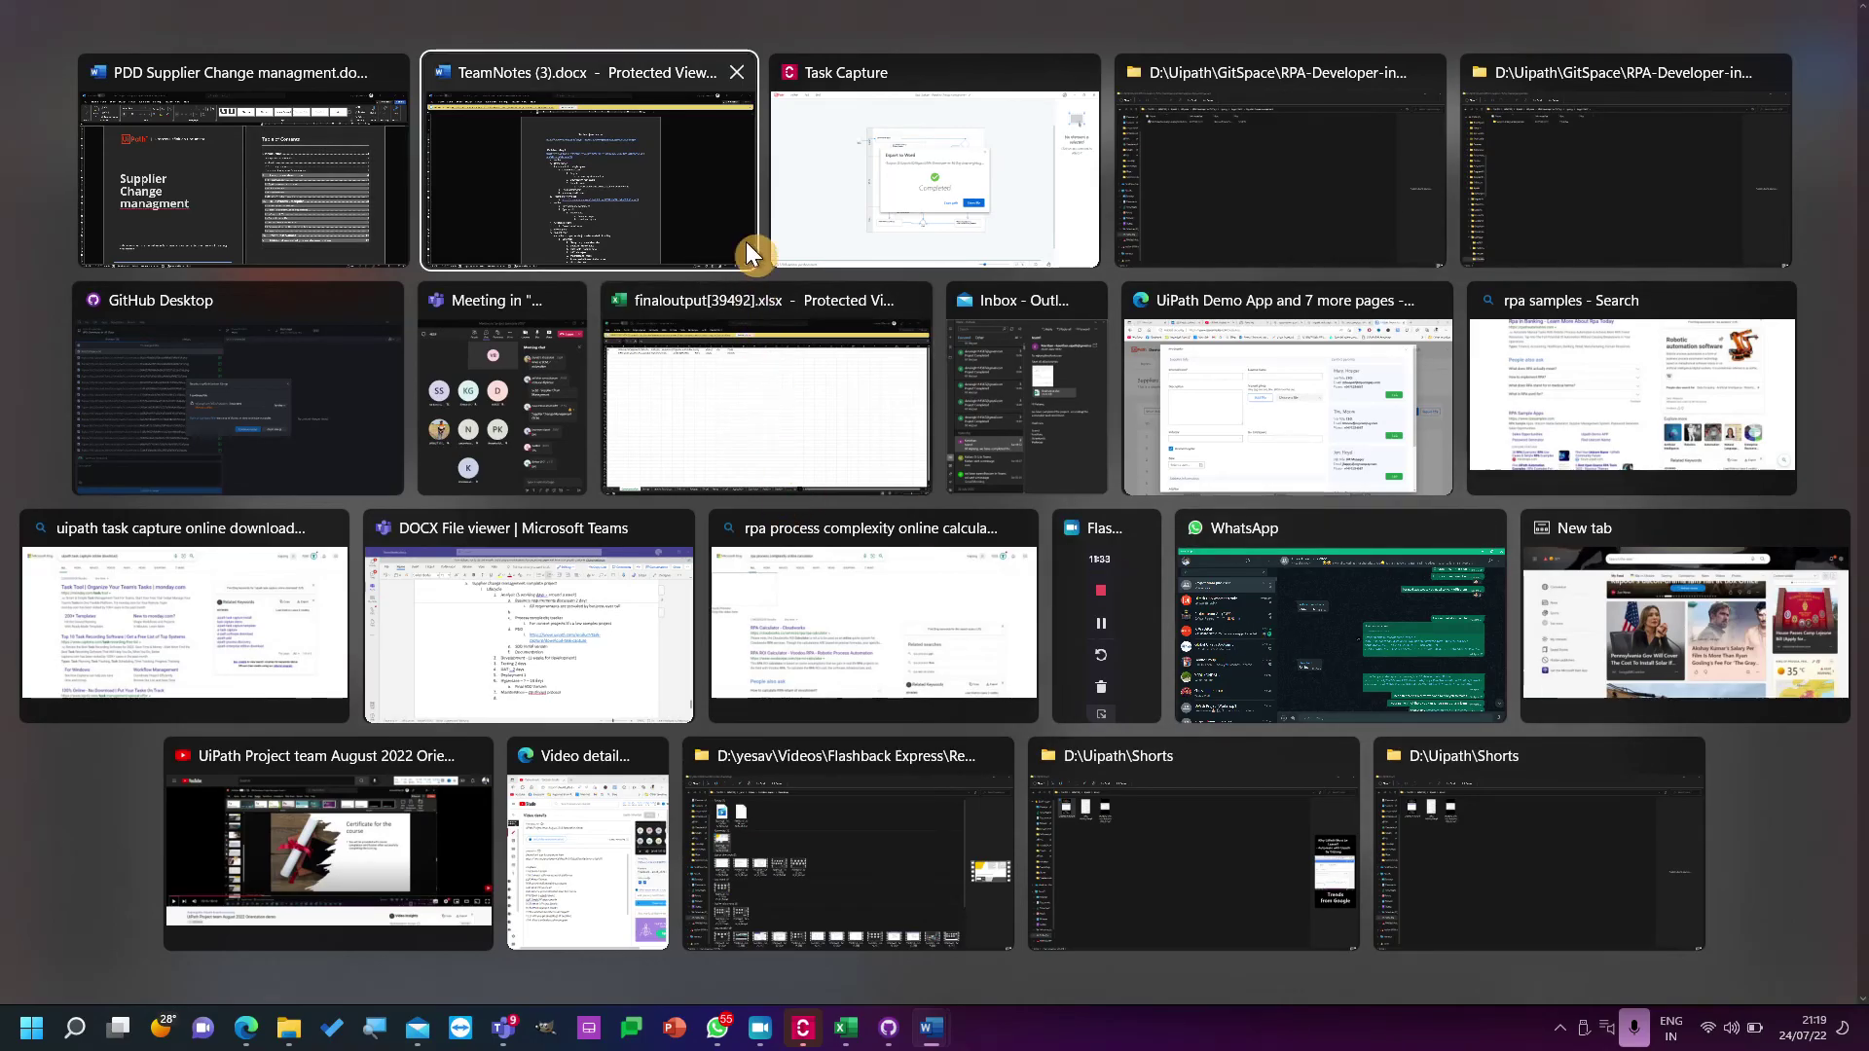
click(935, 243)
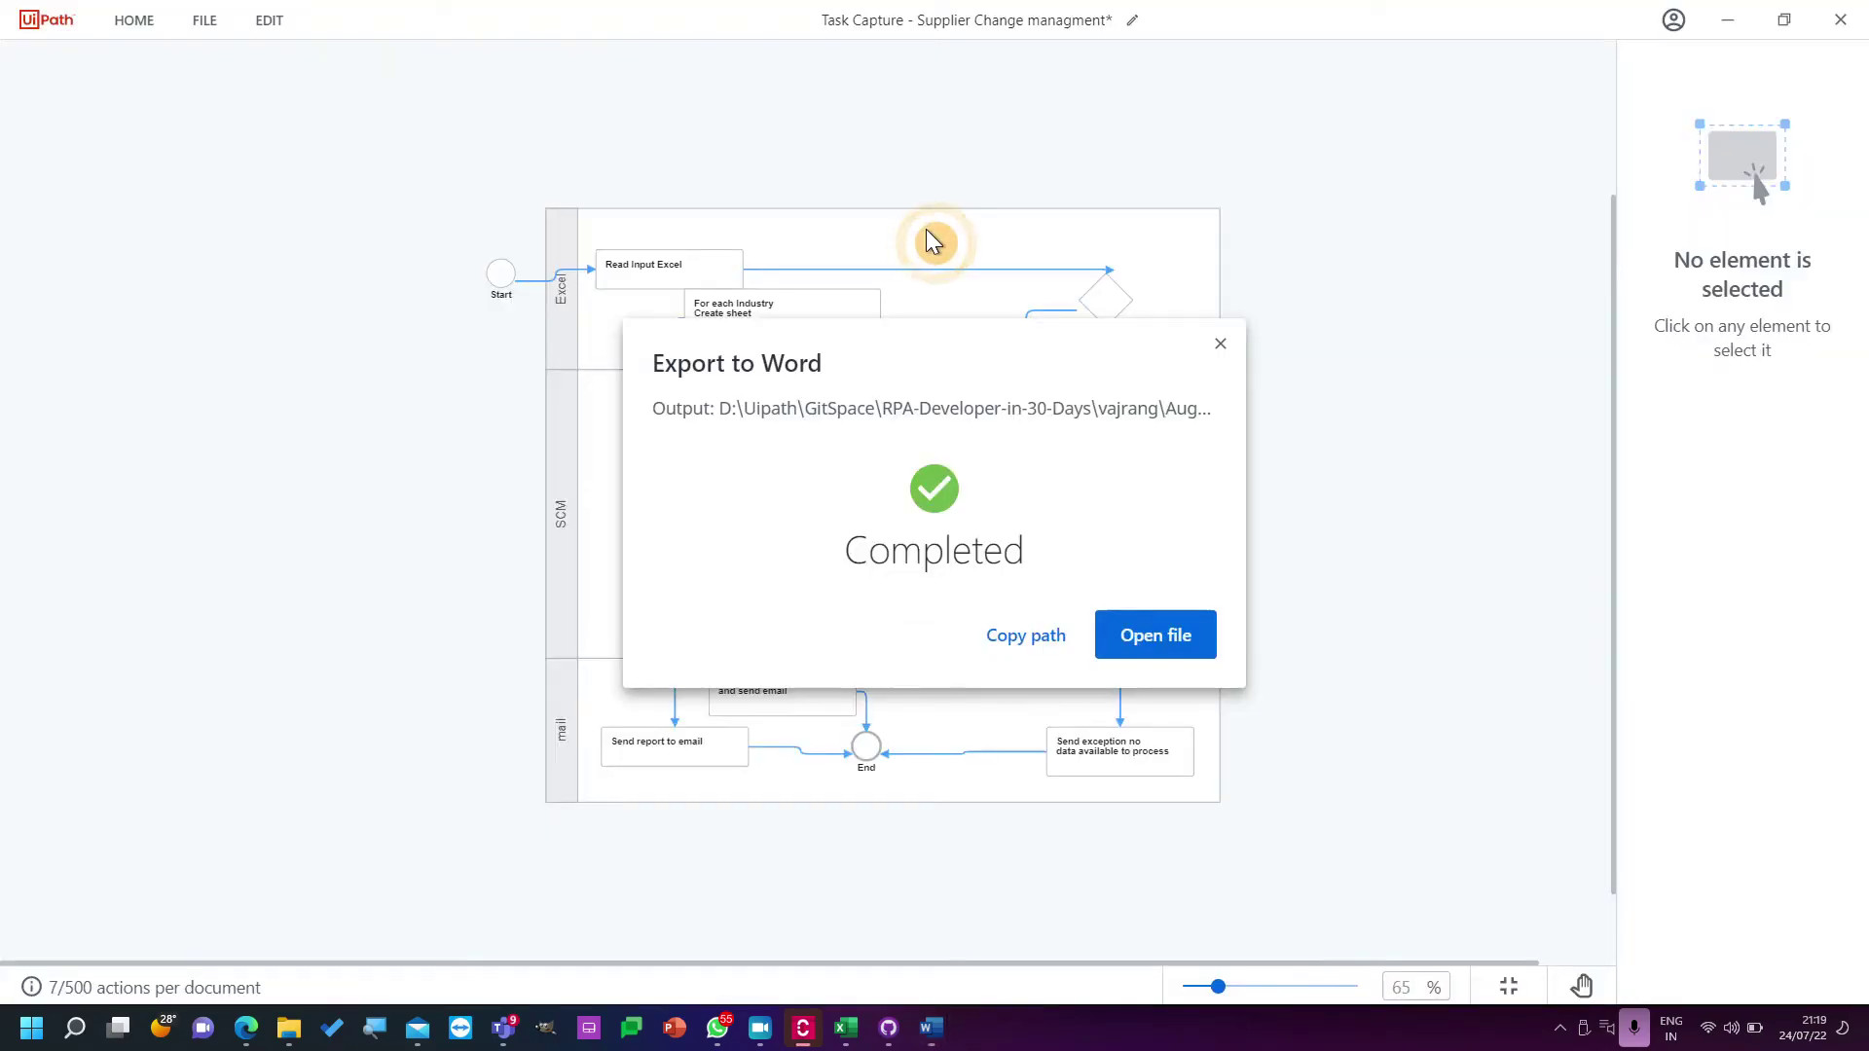
click(1221, 343)
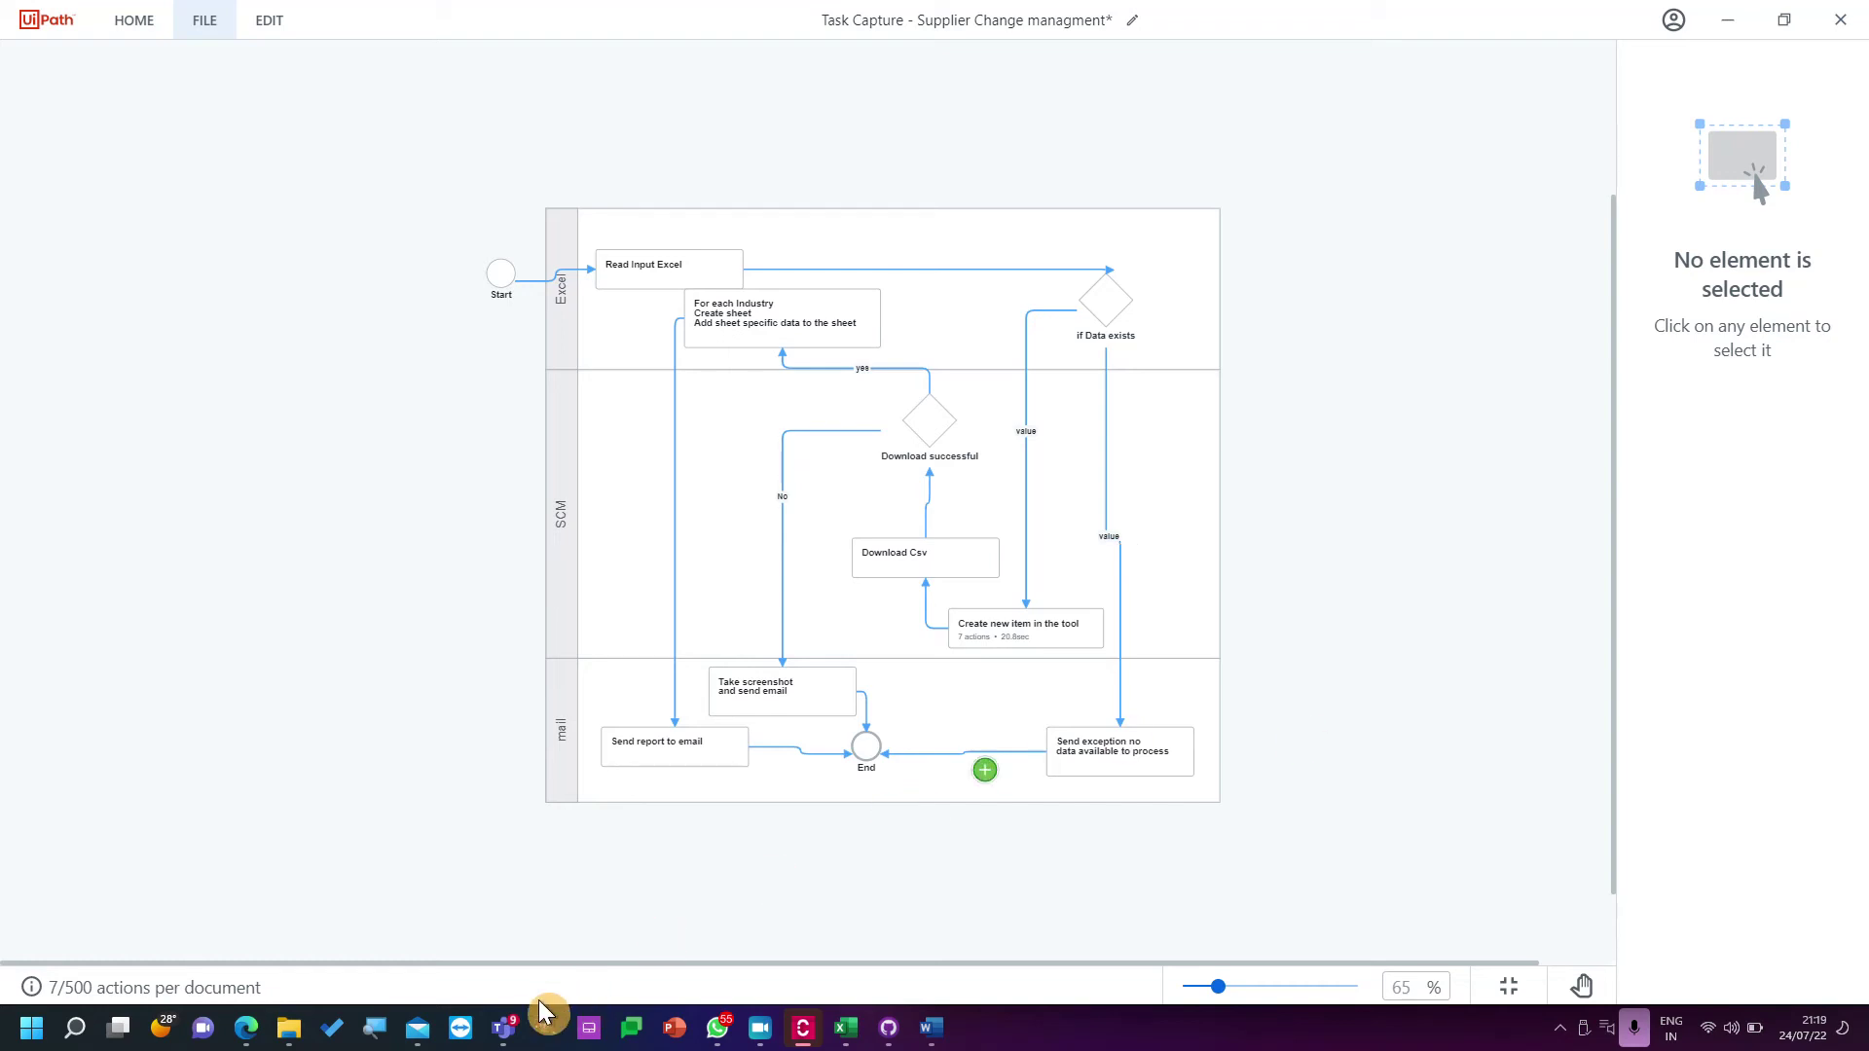
Switch to the Teams meeting, maximize its window and read the participants' answers in the meeting chat.
mouse_move(497, 1042)
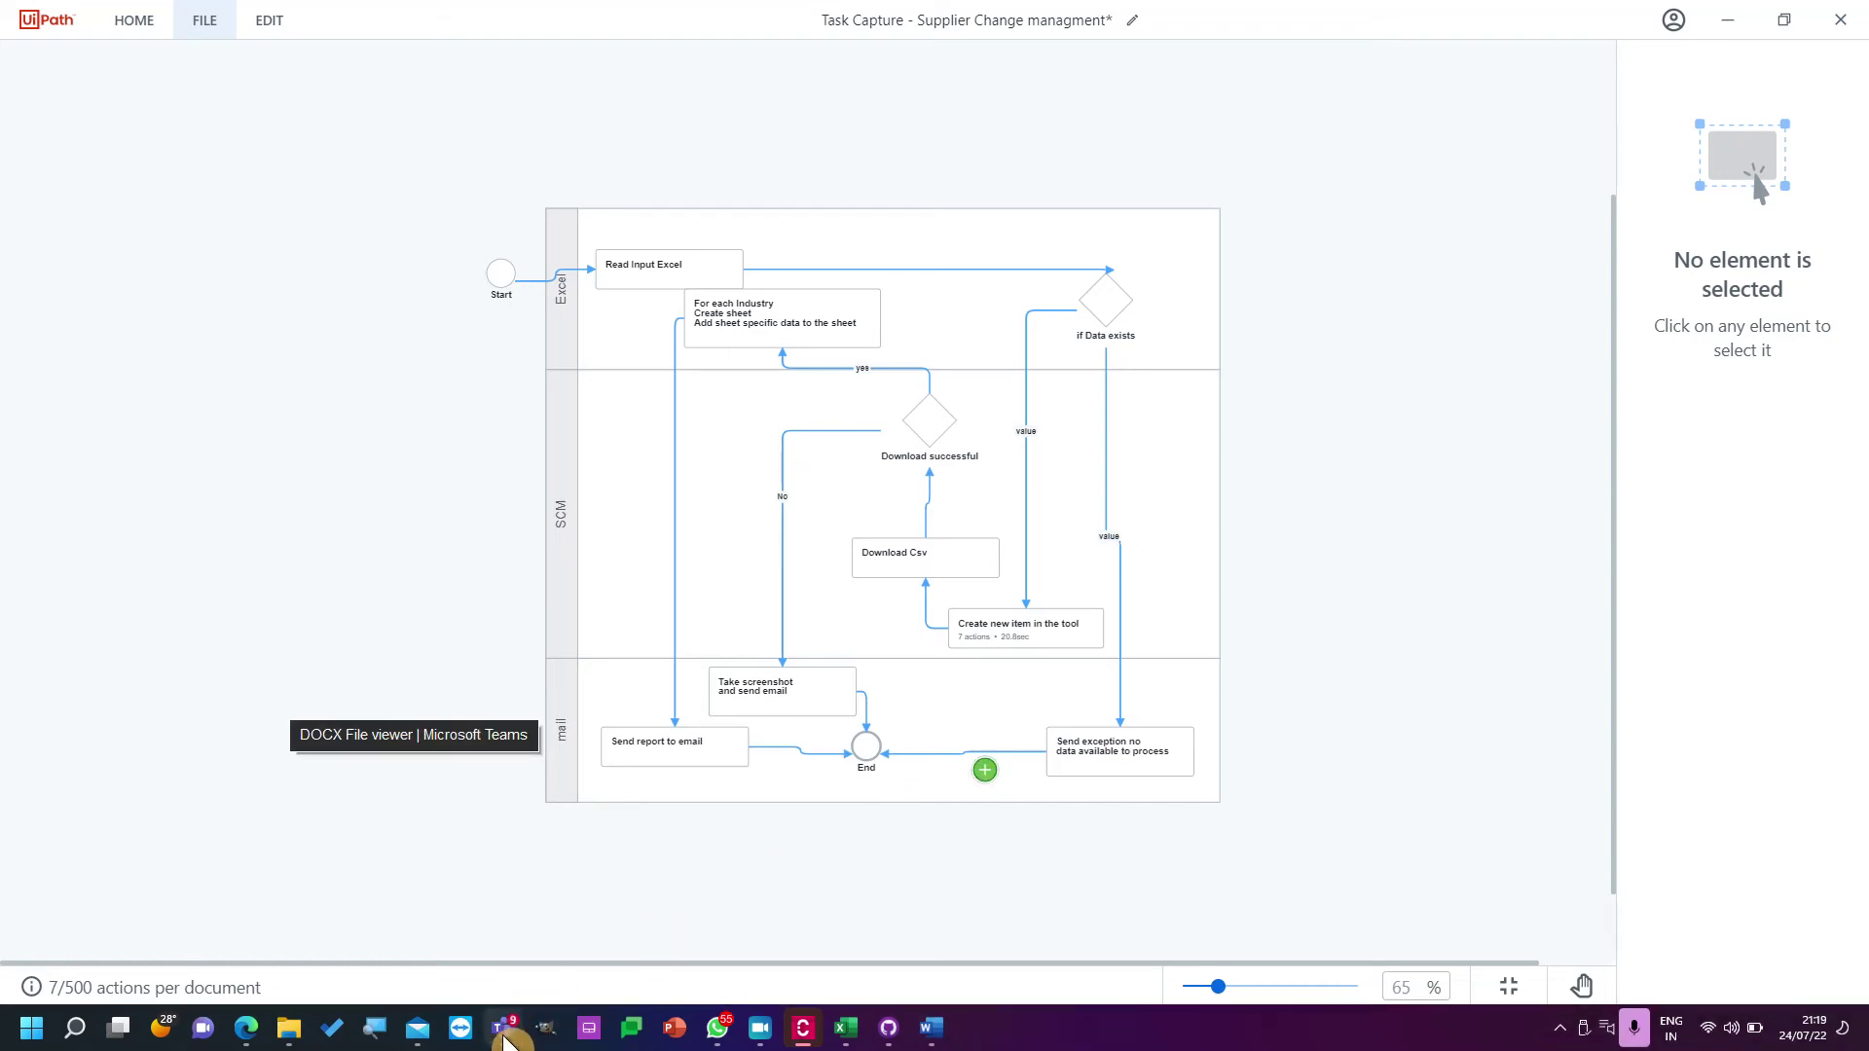
click(584, 849)
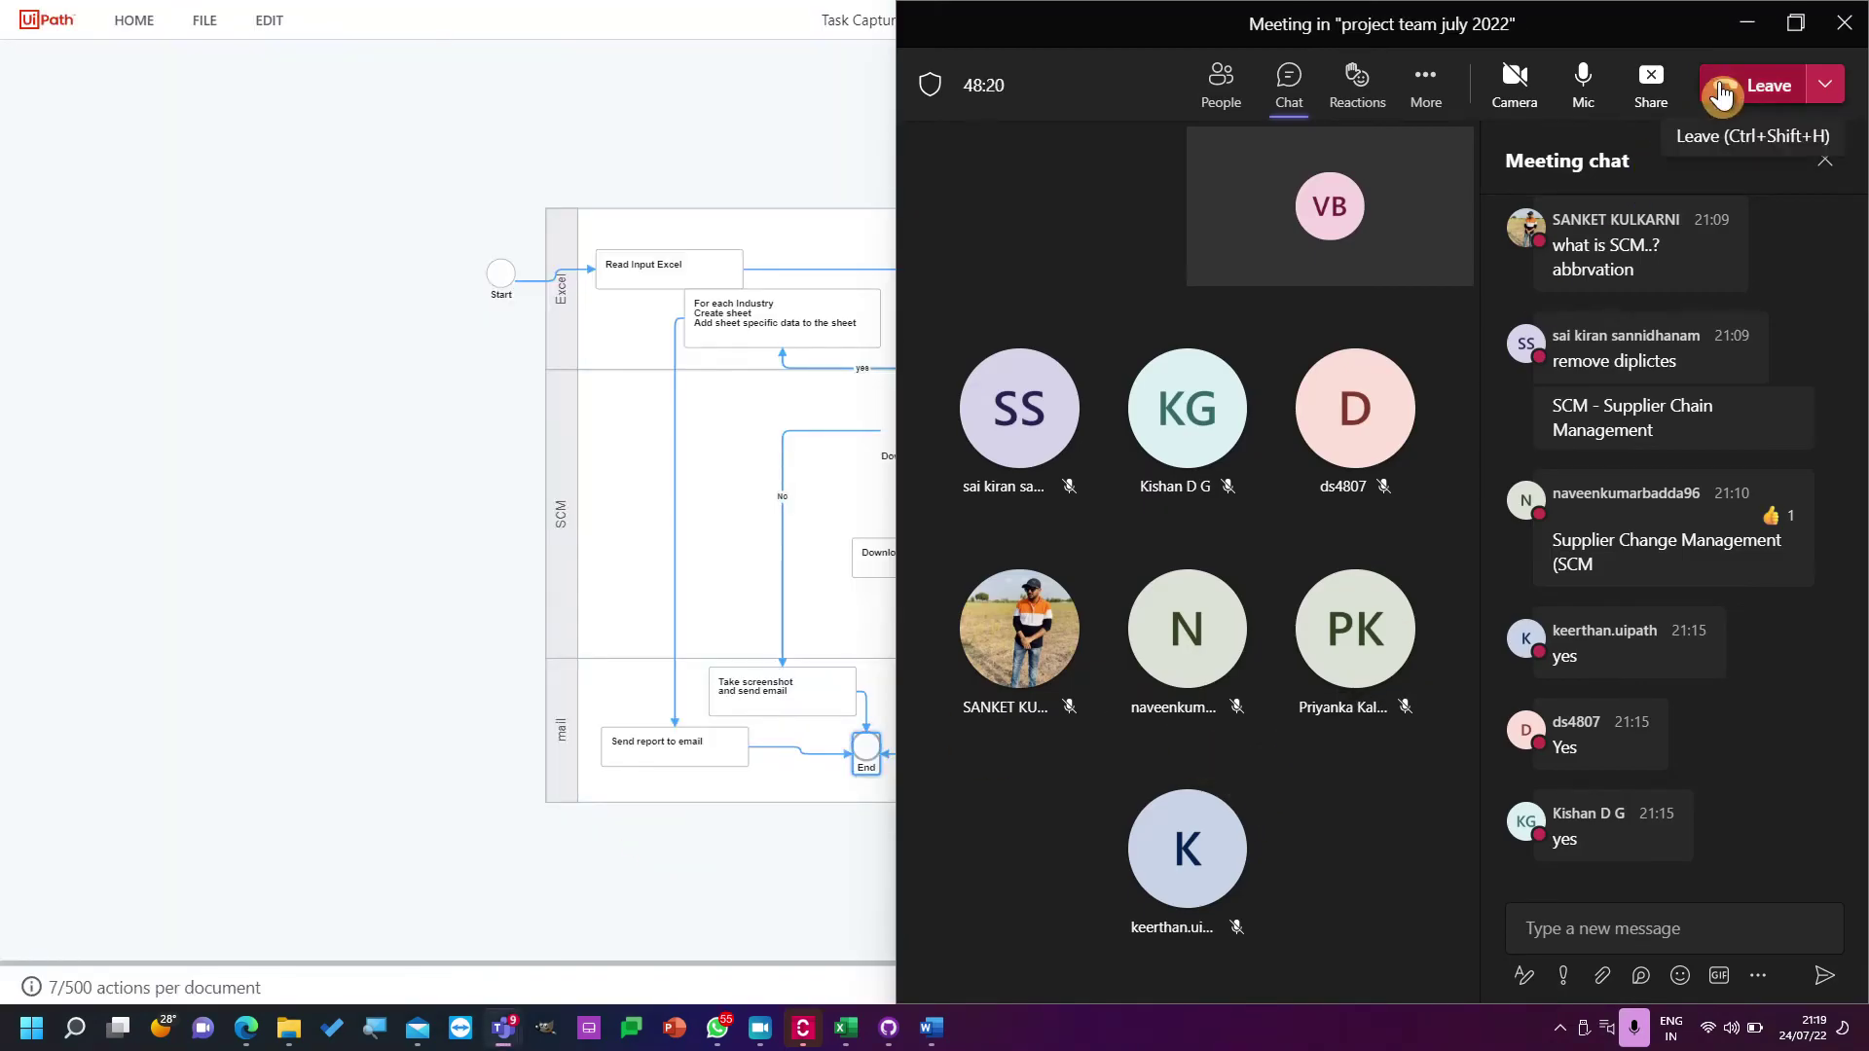
click(1796, 23)
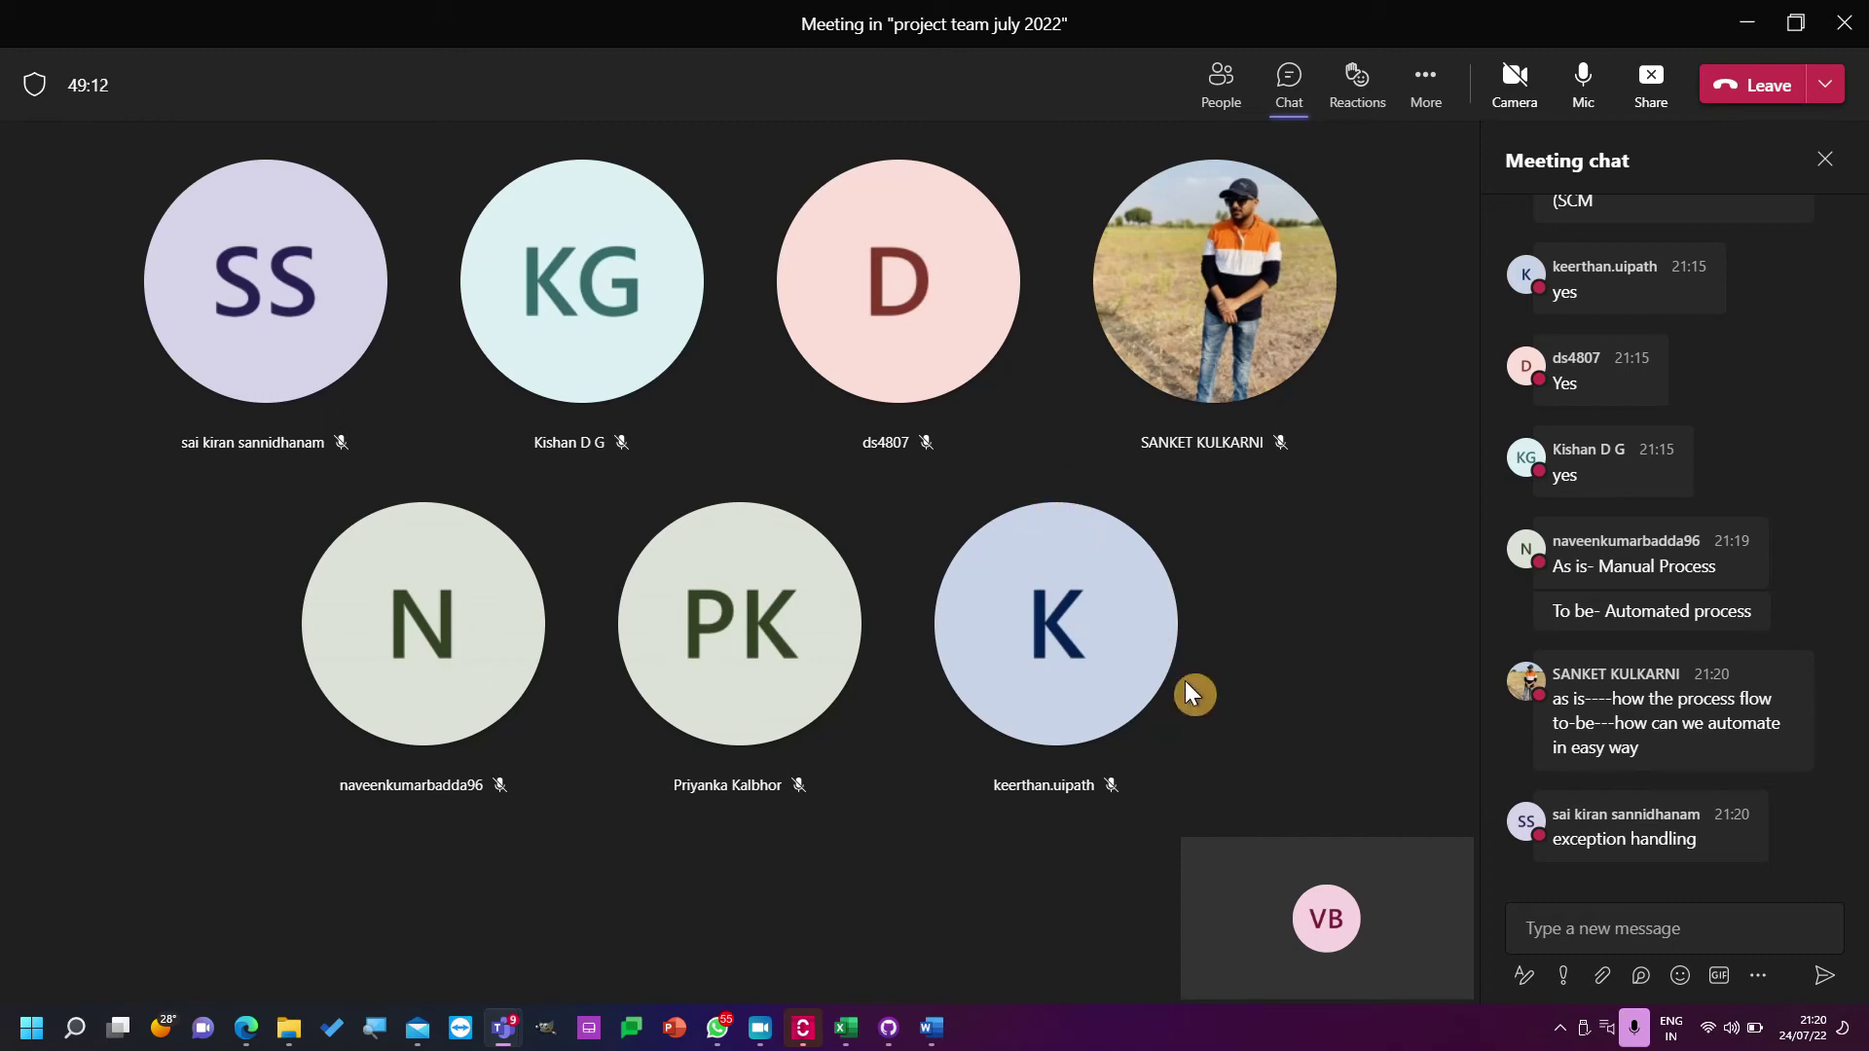
Return to Task Capture, save the process document as "AS IS Supplier Change managment.ssp" in the Supplier change management folder, and show the start page.
key(alt+Tab)
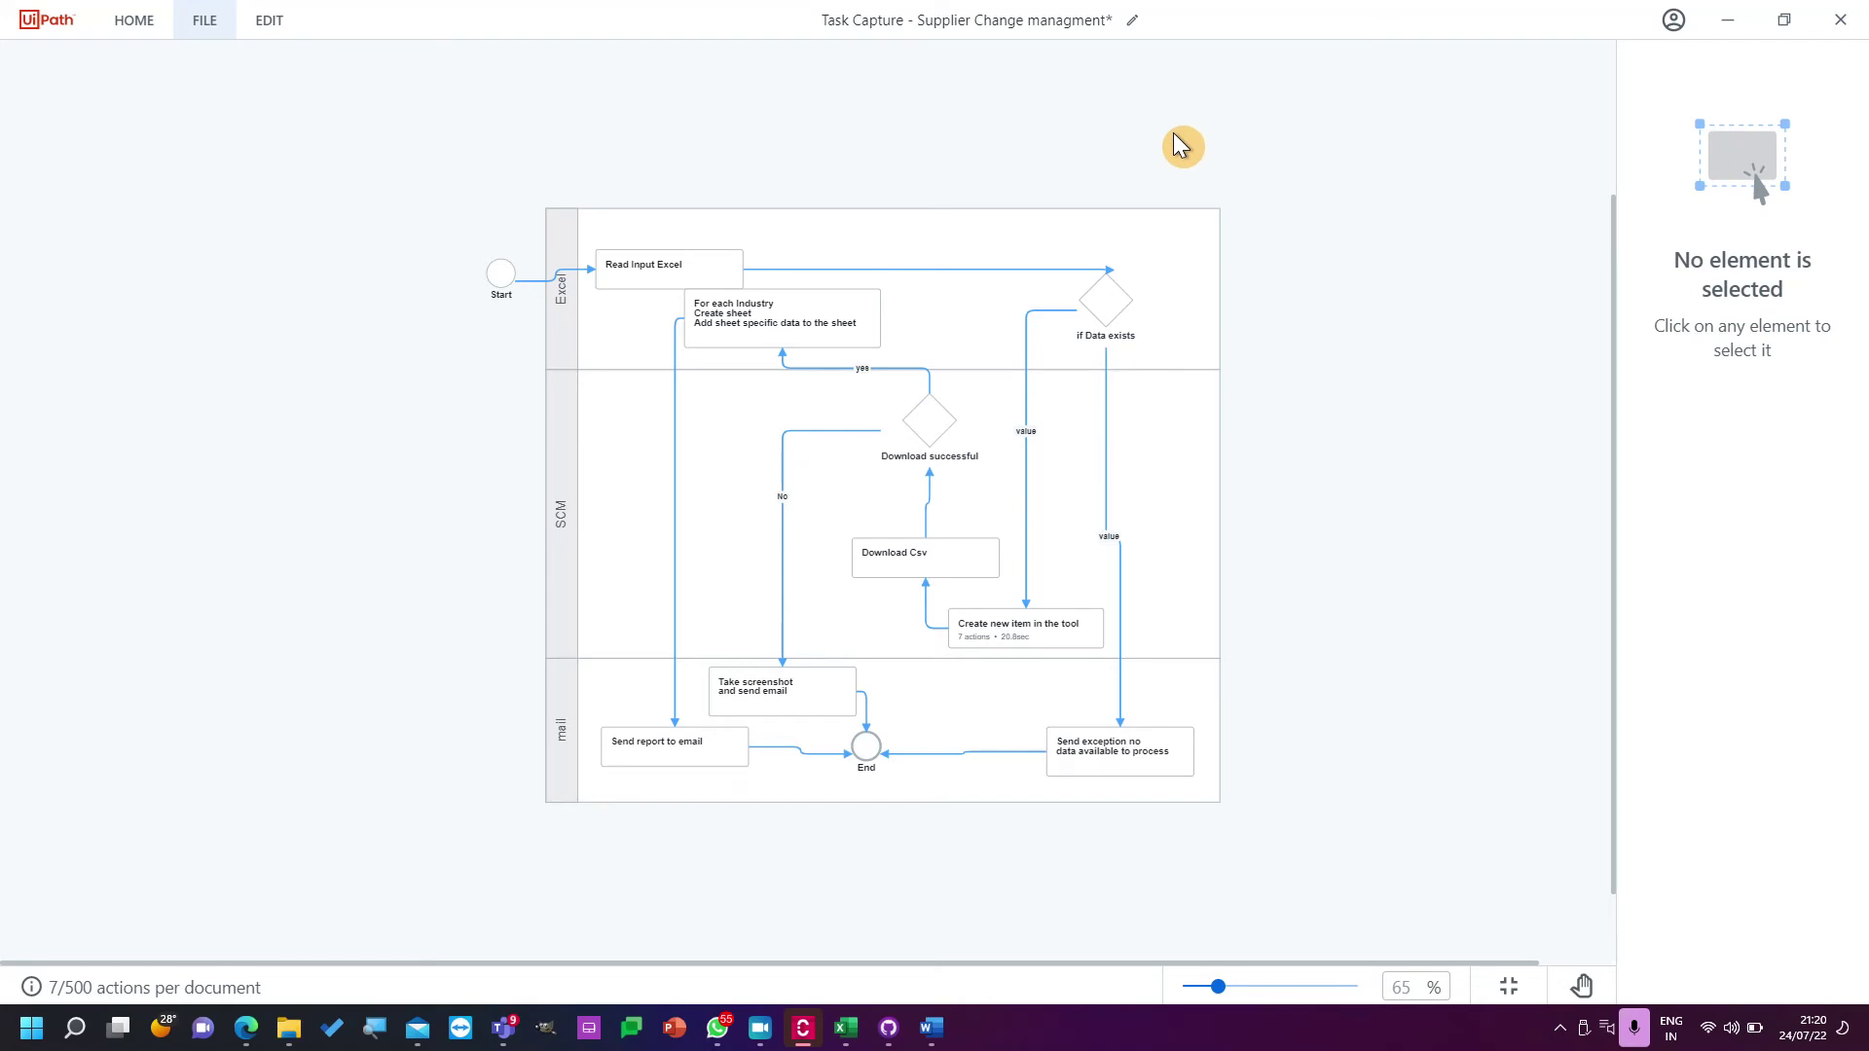
click(205, 20)
click(377, 214)
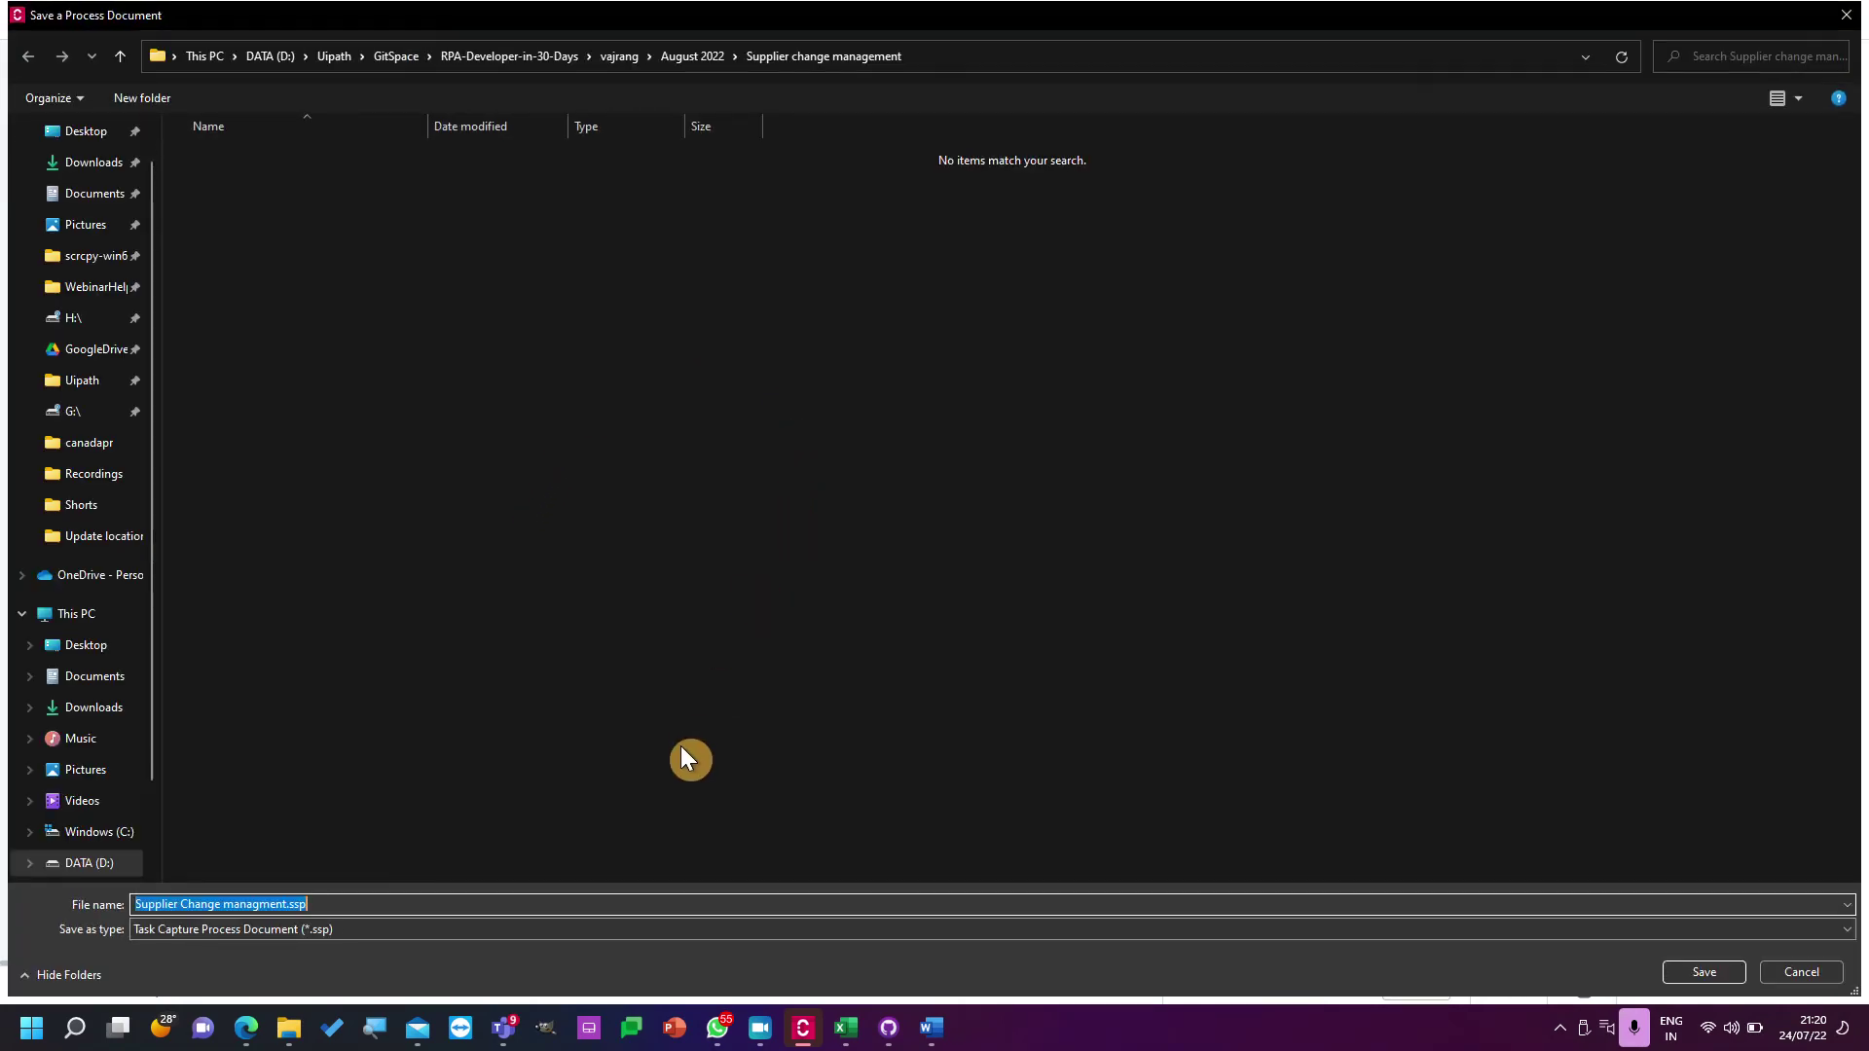
key(Home)
text(AS )
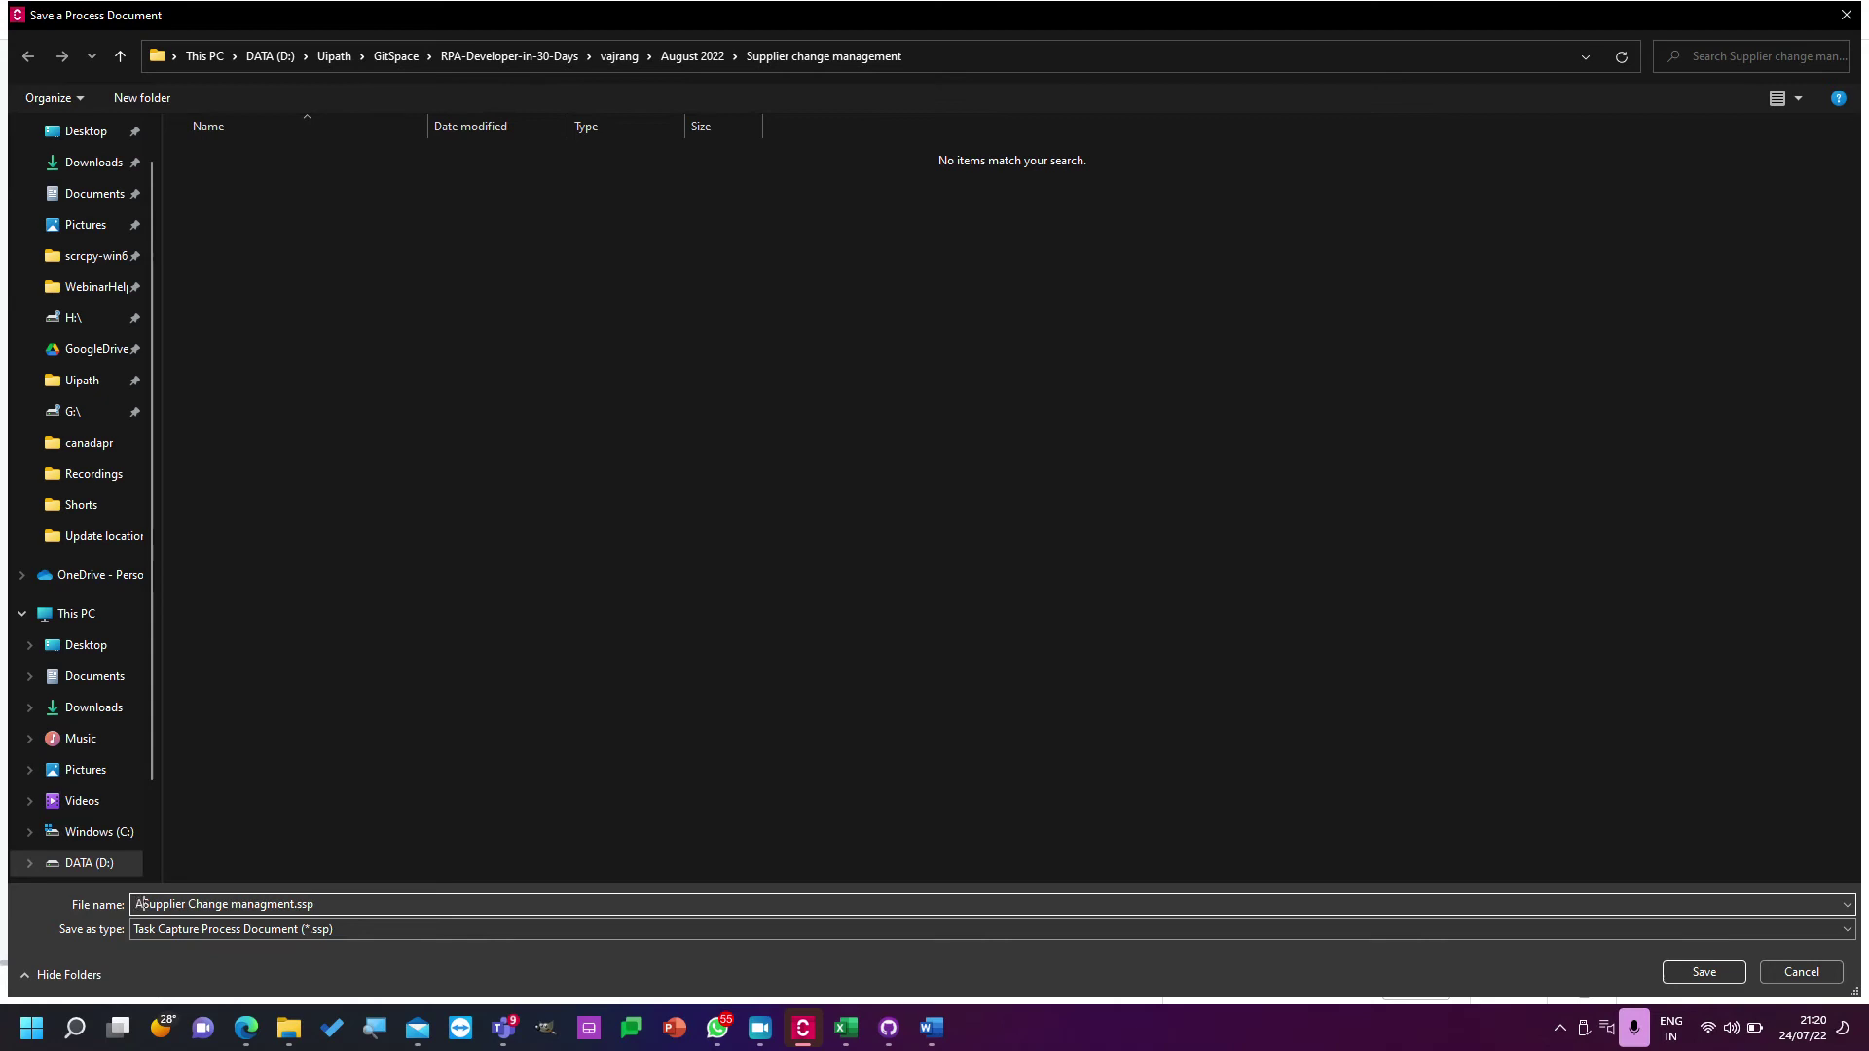
text(IS)
click(1720, 974)
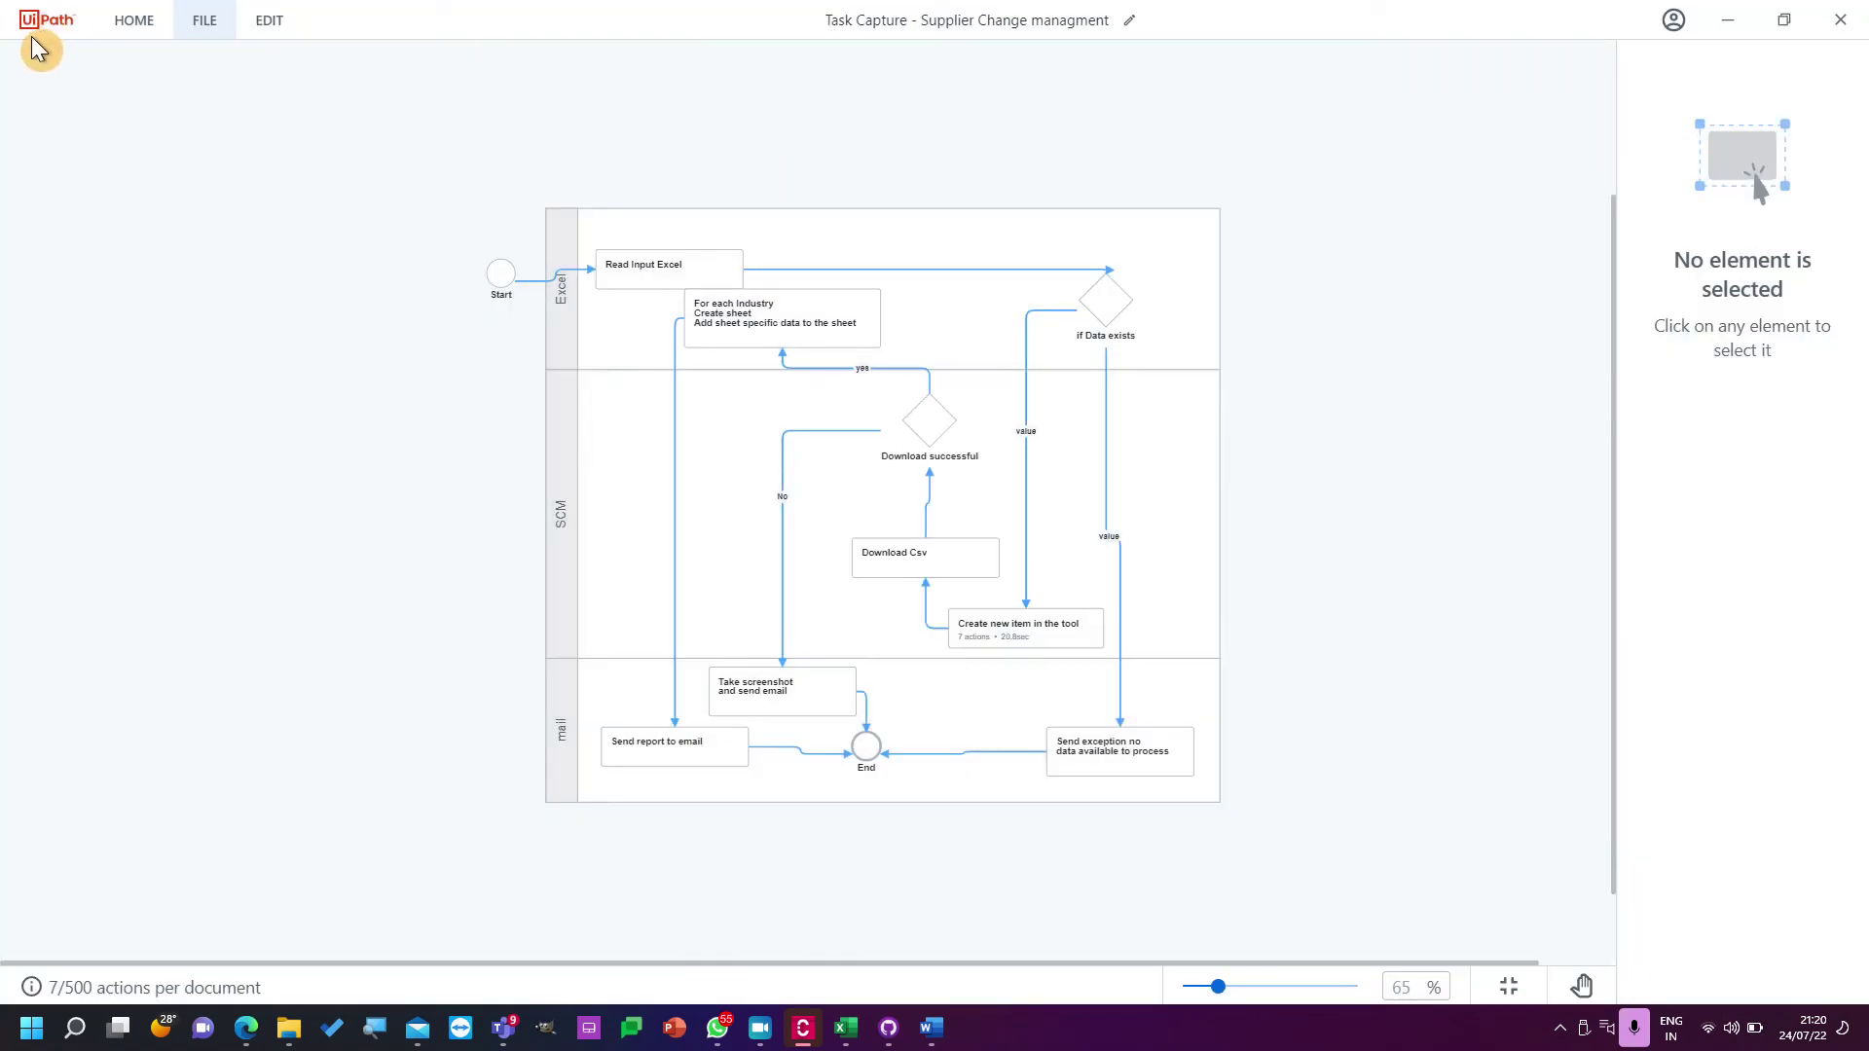
click(134, 21)
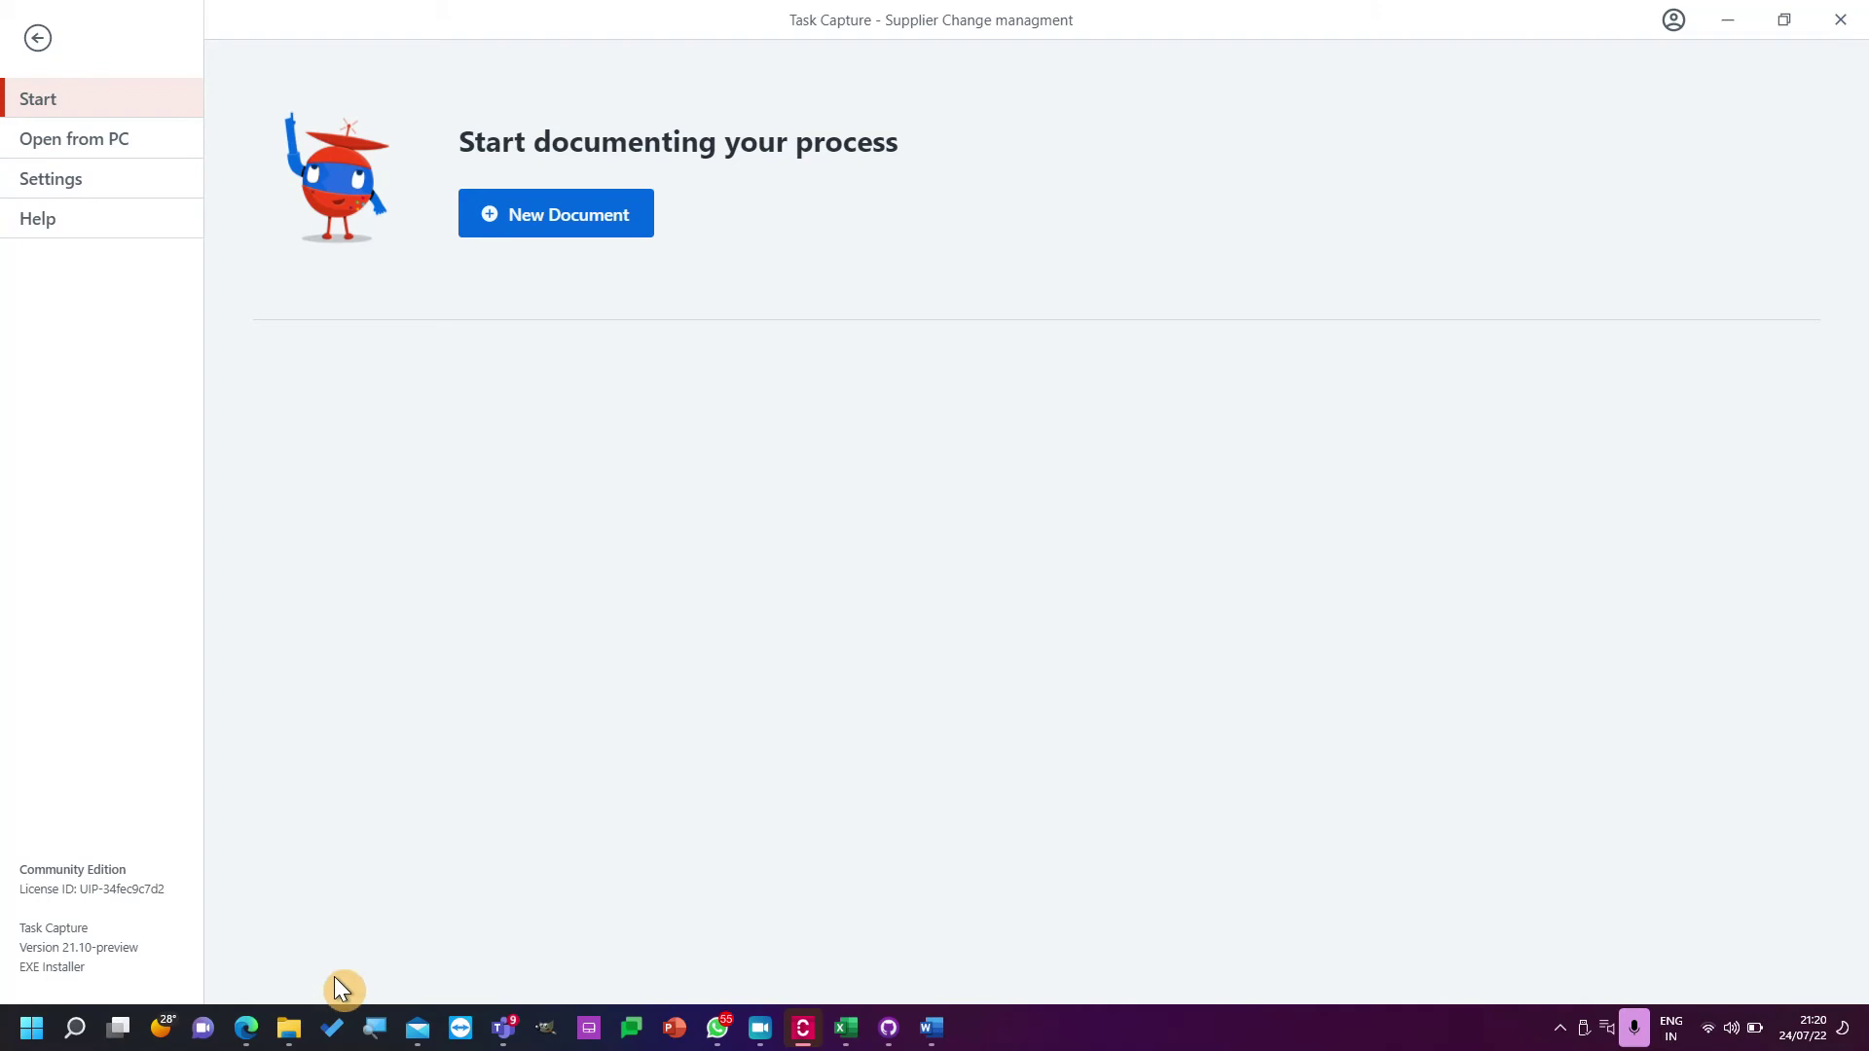
Switch to the Supplier change management folder in File Explorer and duplicate "AS IS Supplier Change managment.ssp" there.
mouse_move(289, 1024)
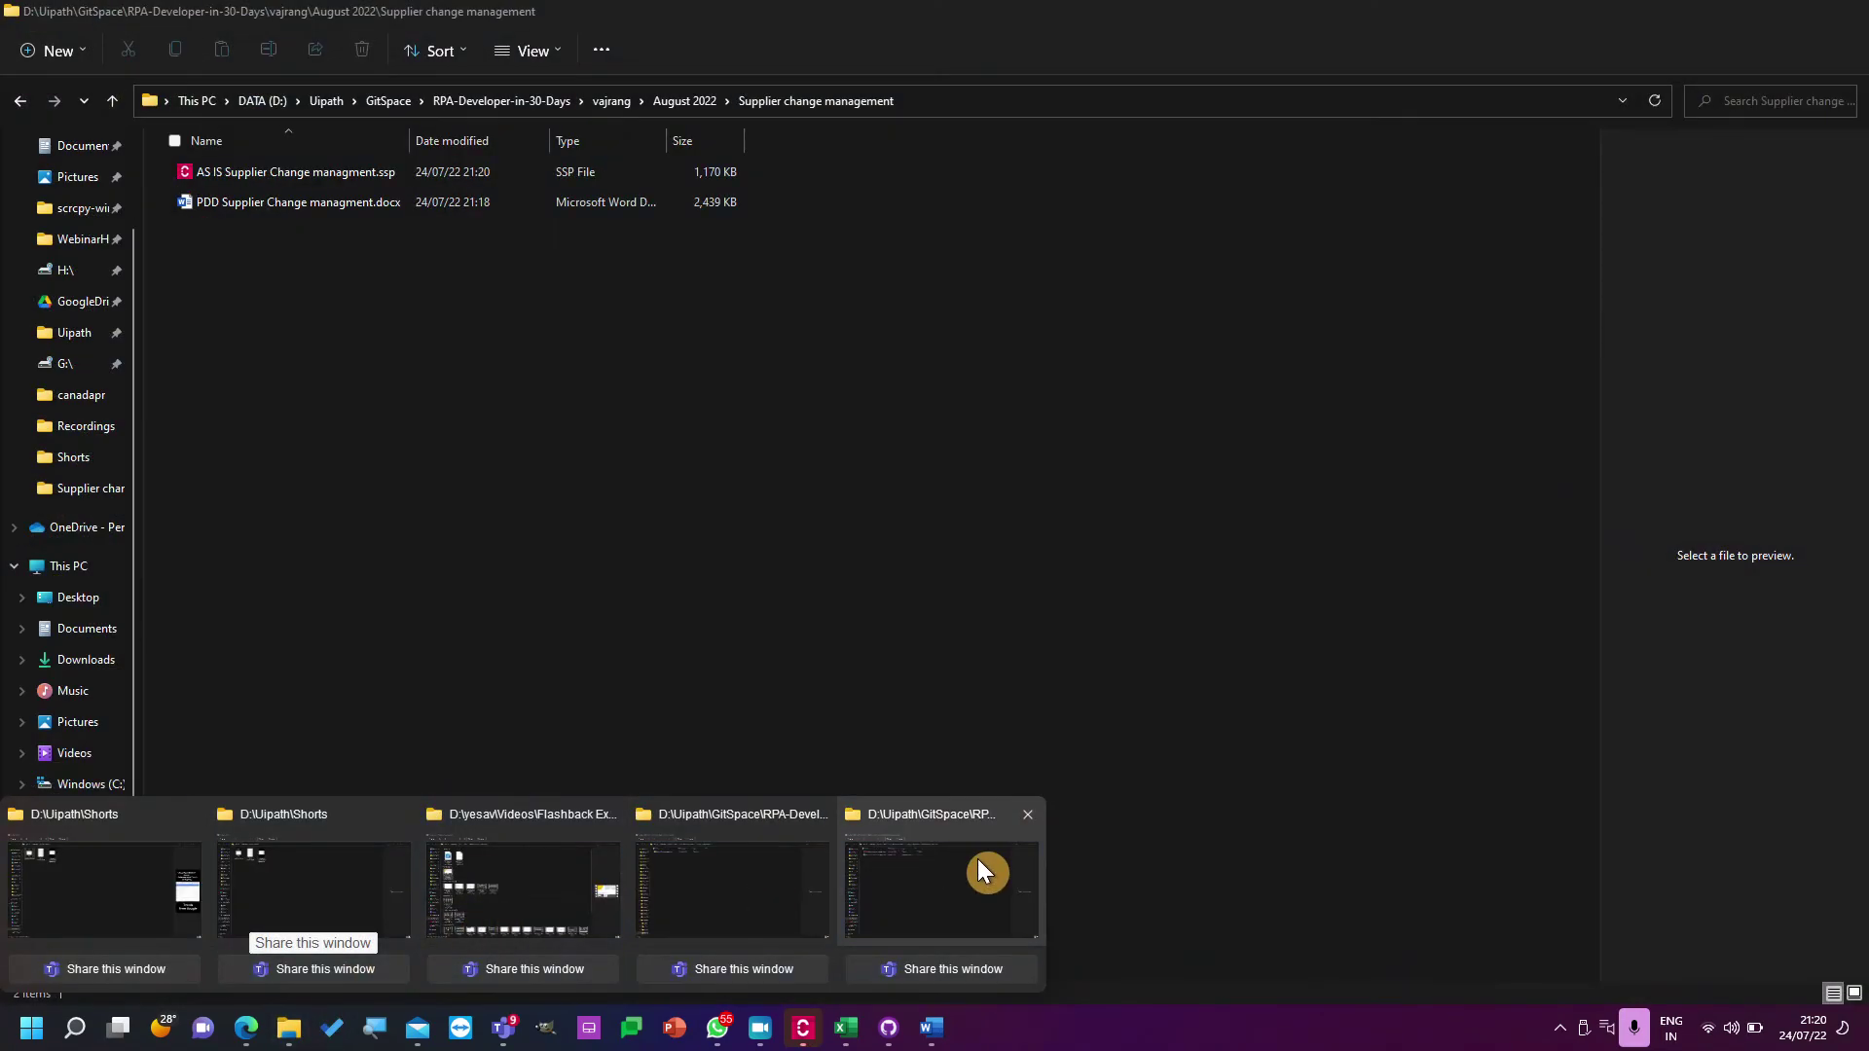
click(977, 866)
click(274, 169)
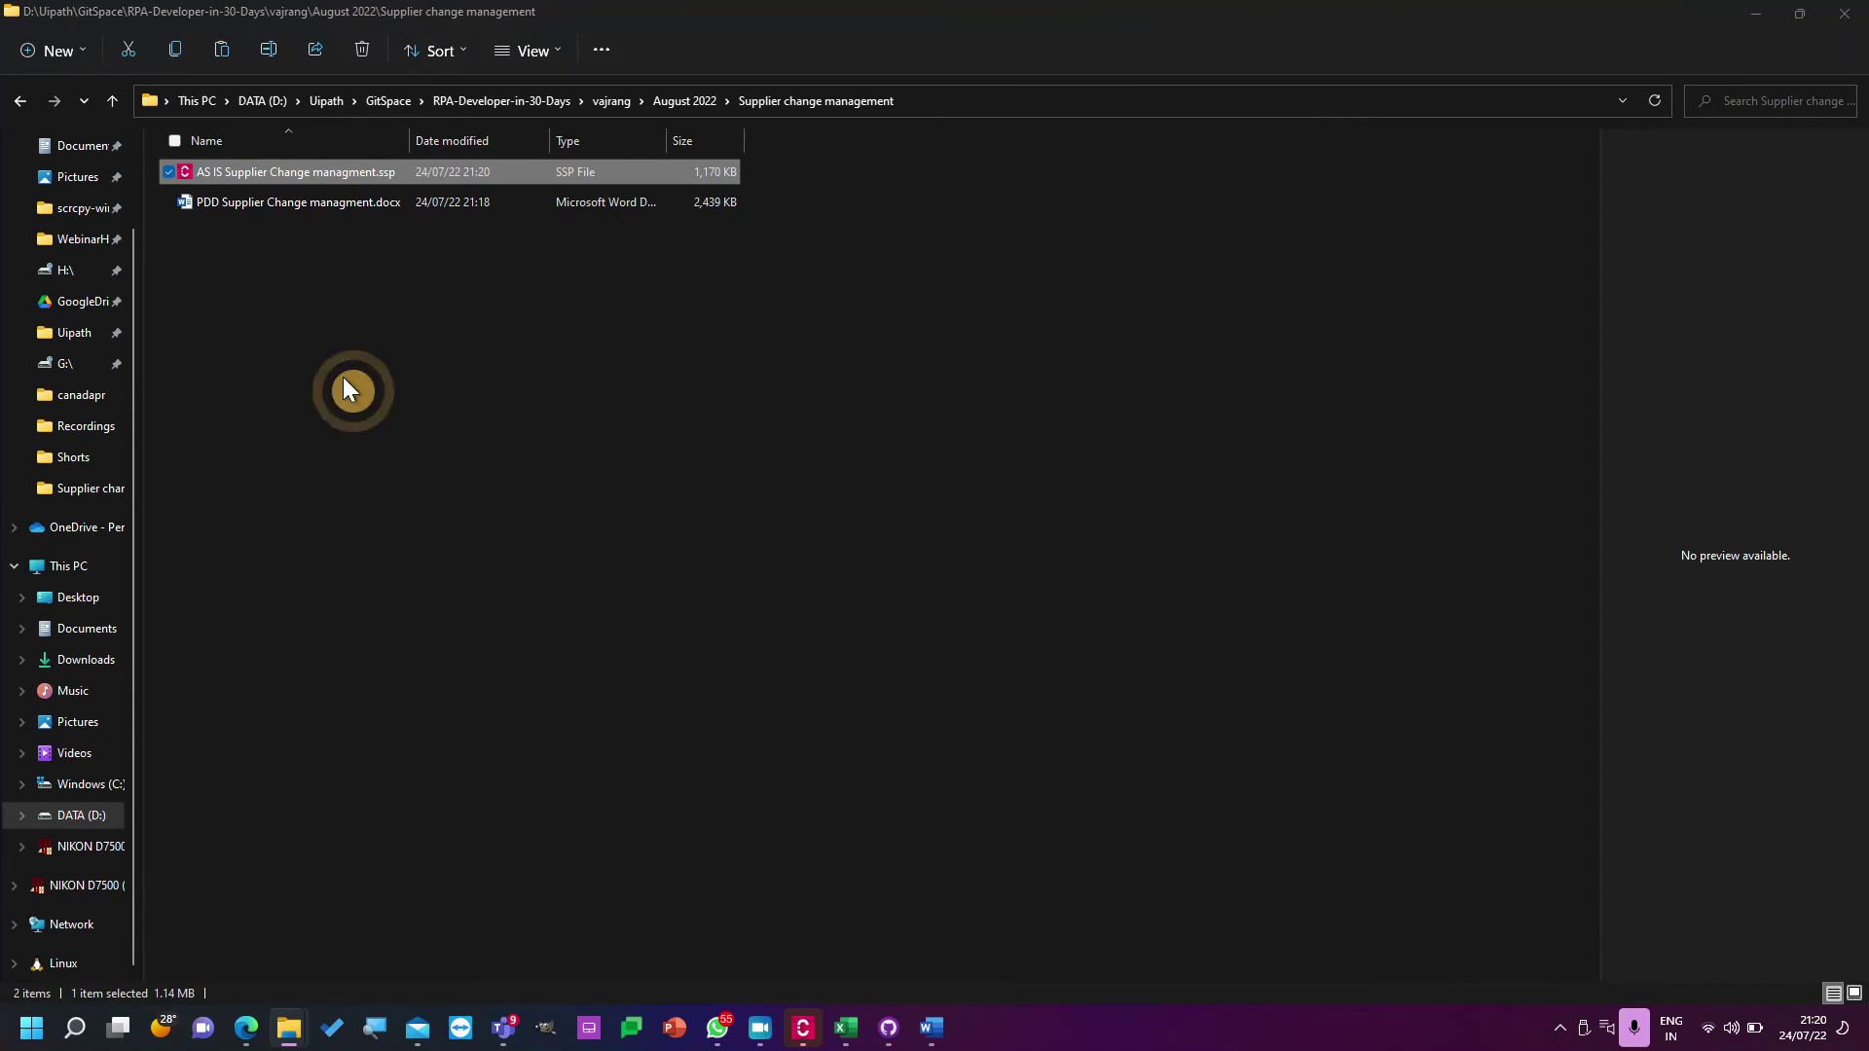
key(ctrl+c)
key(ctrl+v)
click(236, 173)
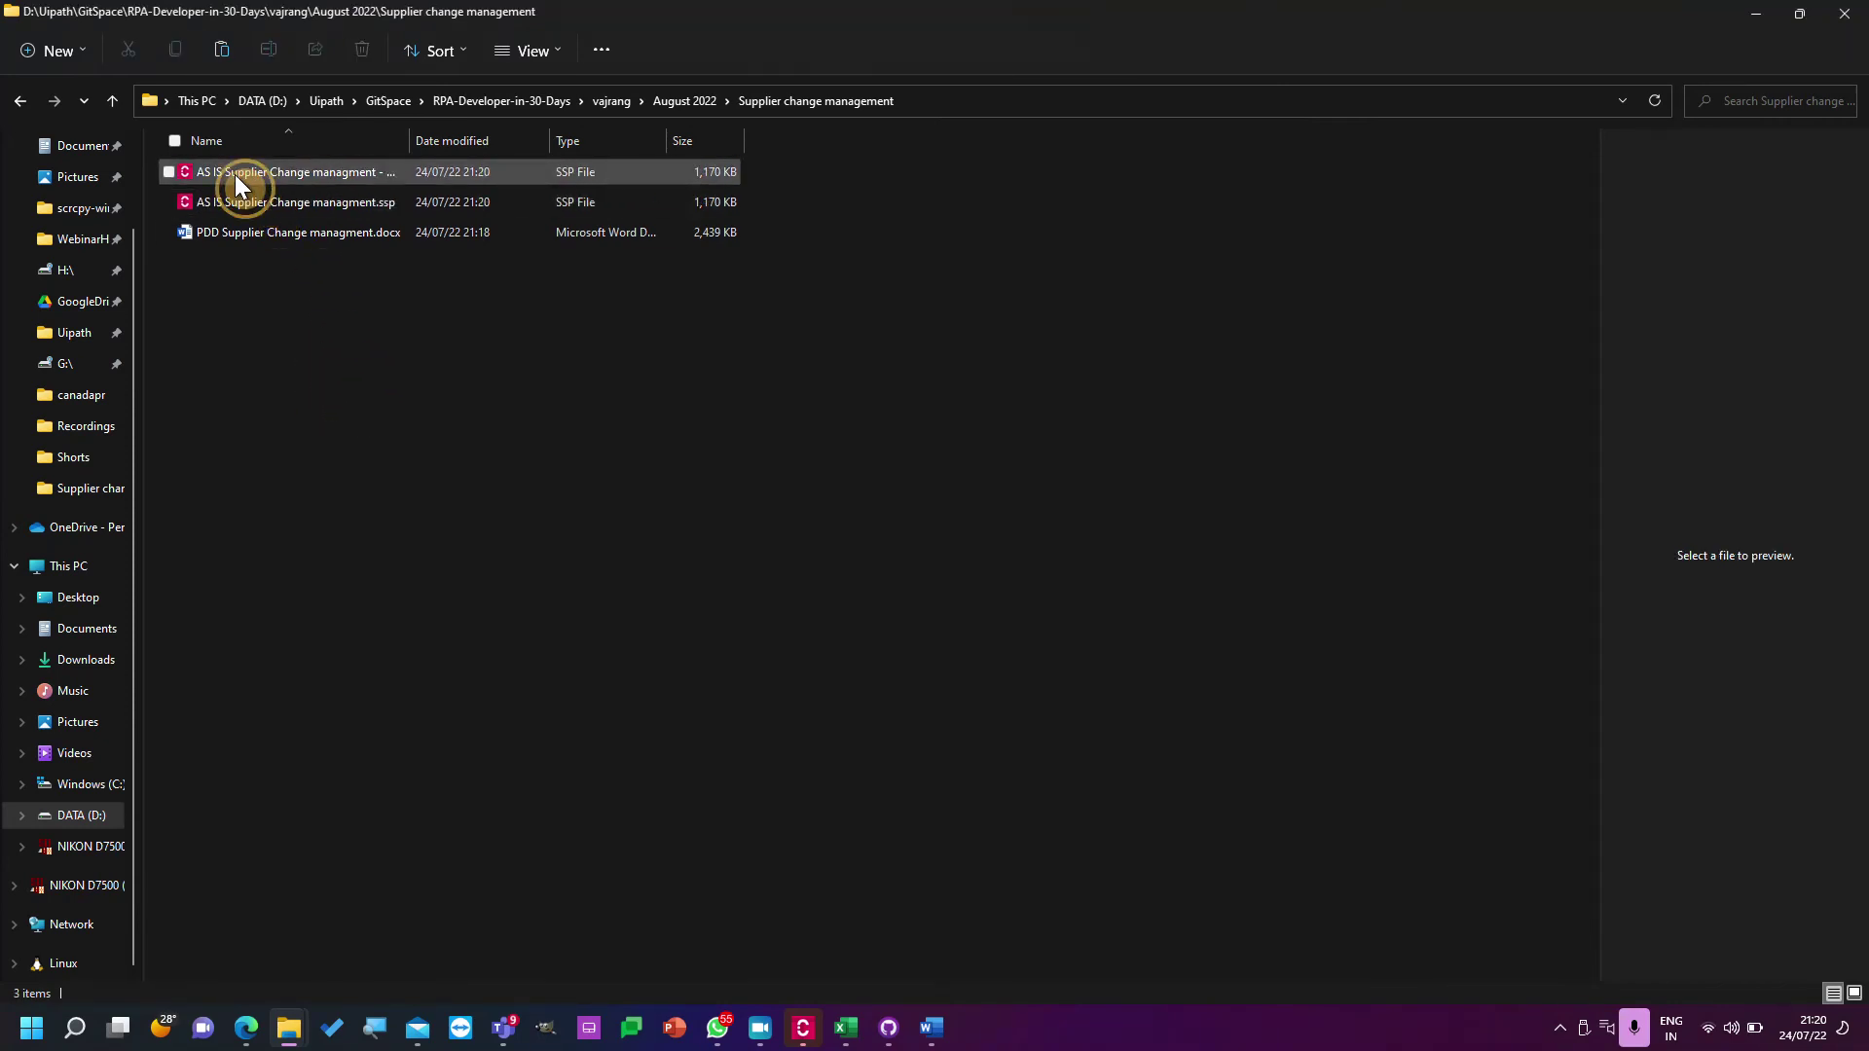
key(F2)
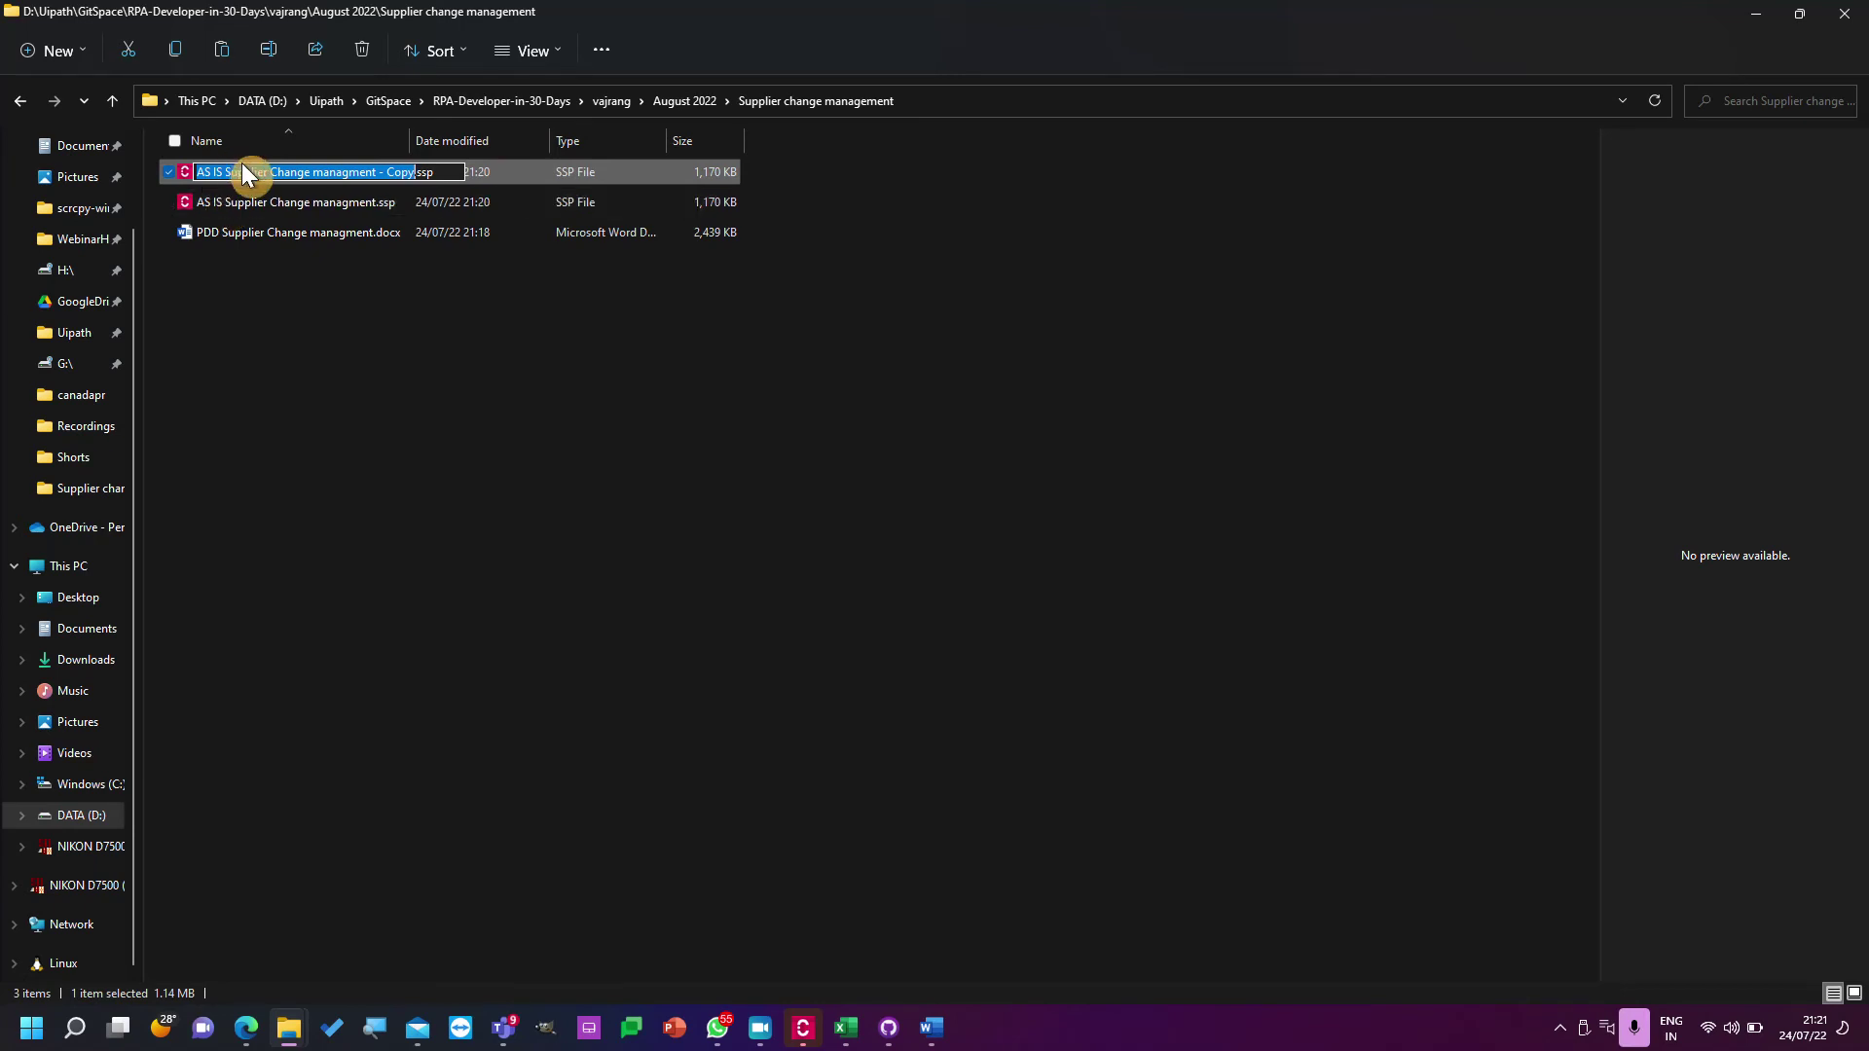
click(243, 203)
click(227, 196)
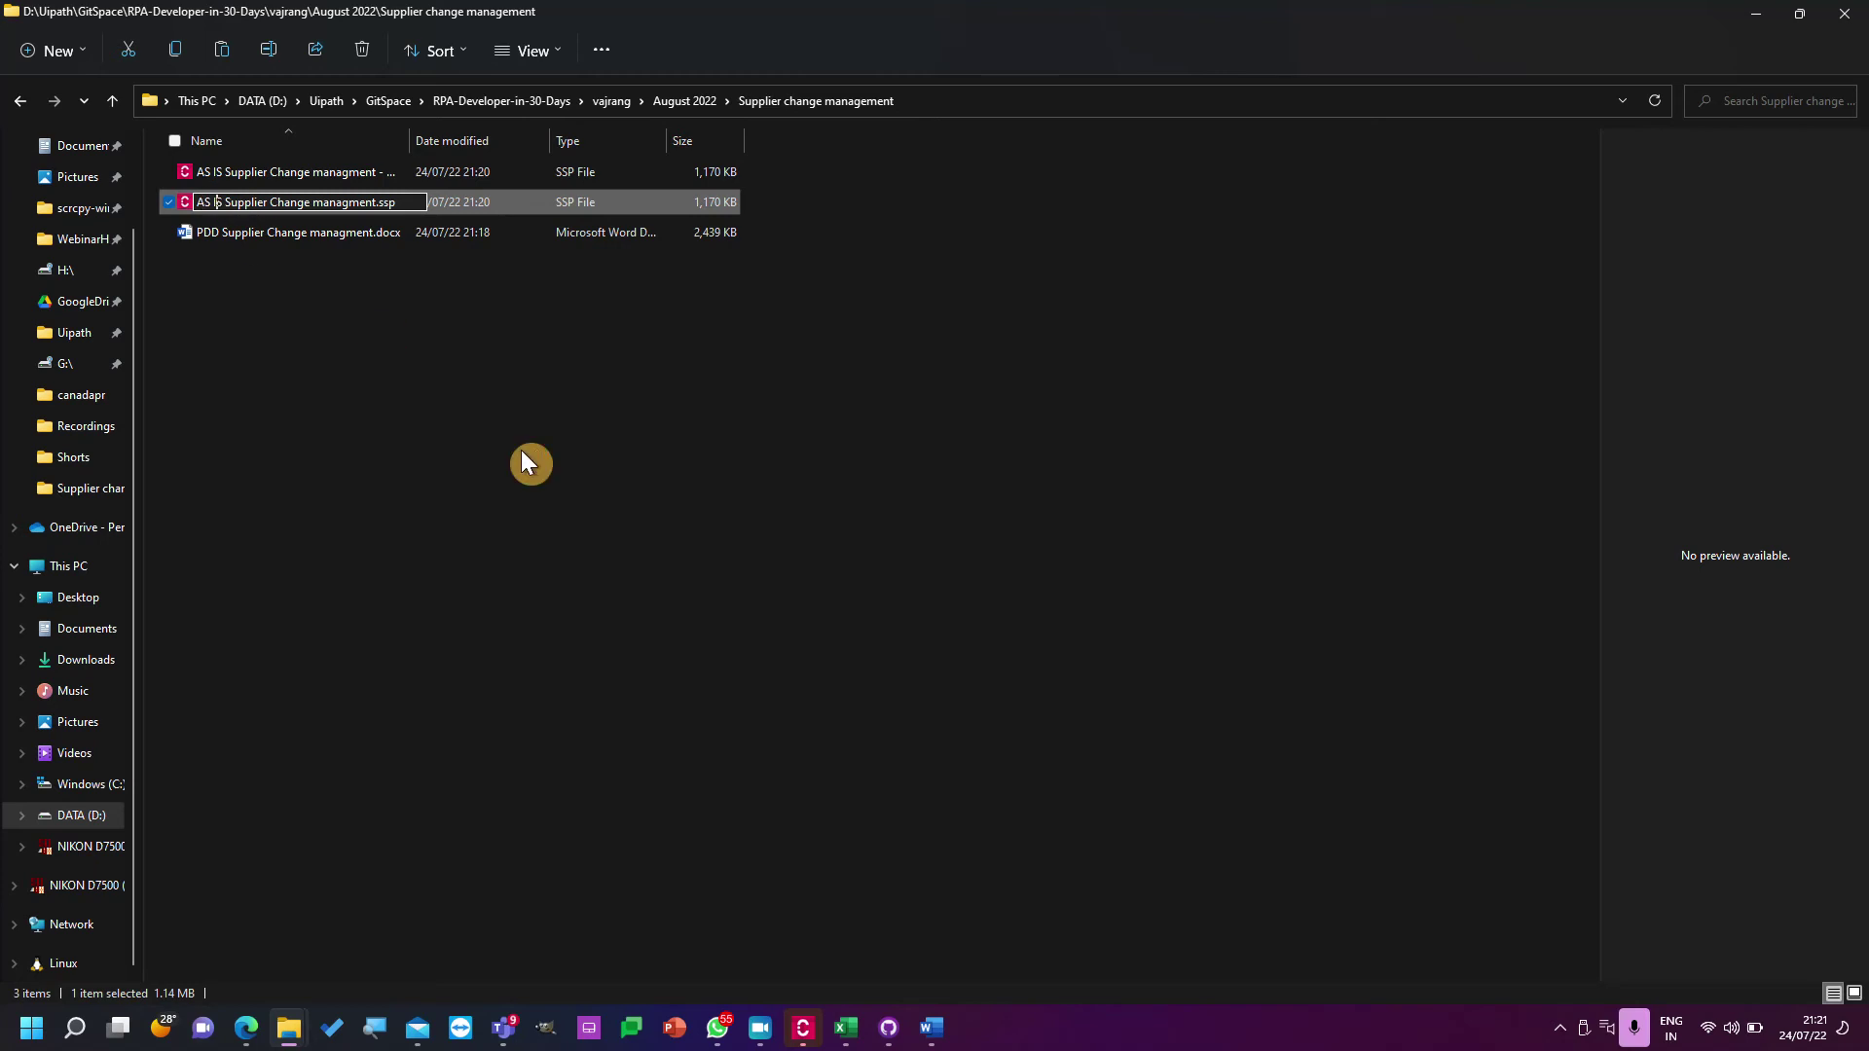
click(630, 559)
Open the duplicated copy of the AS IS process document in Task Capture.
click(218, 173)
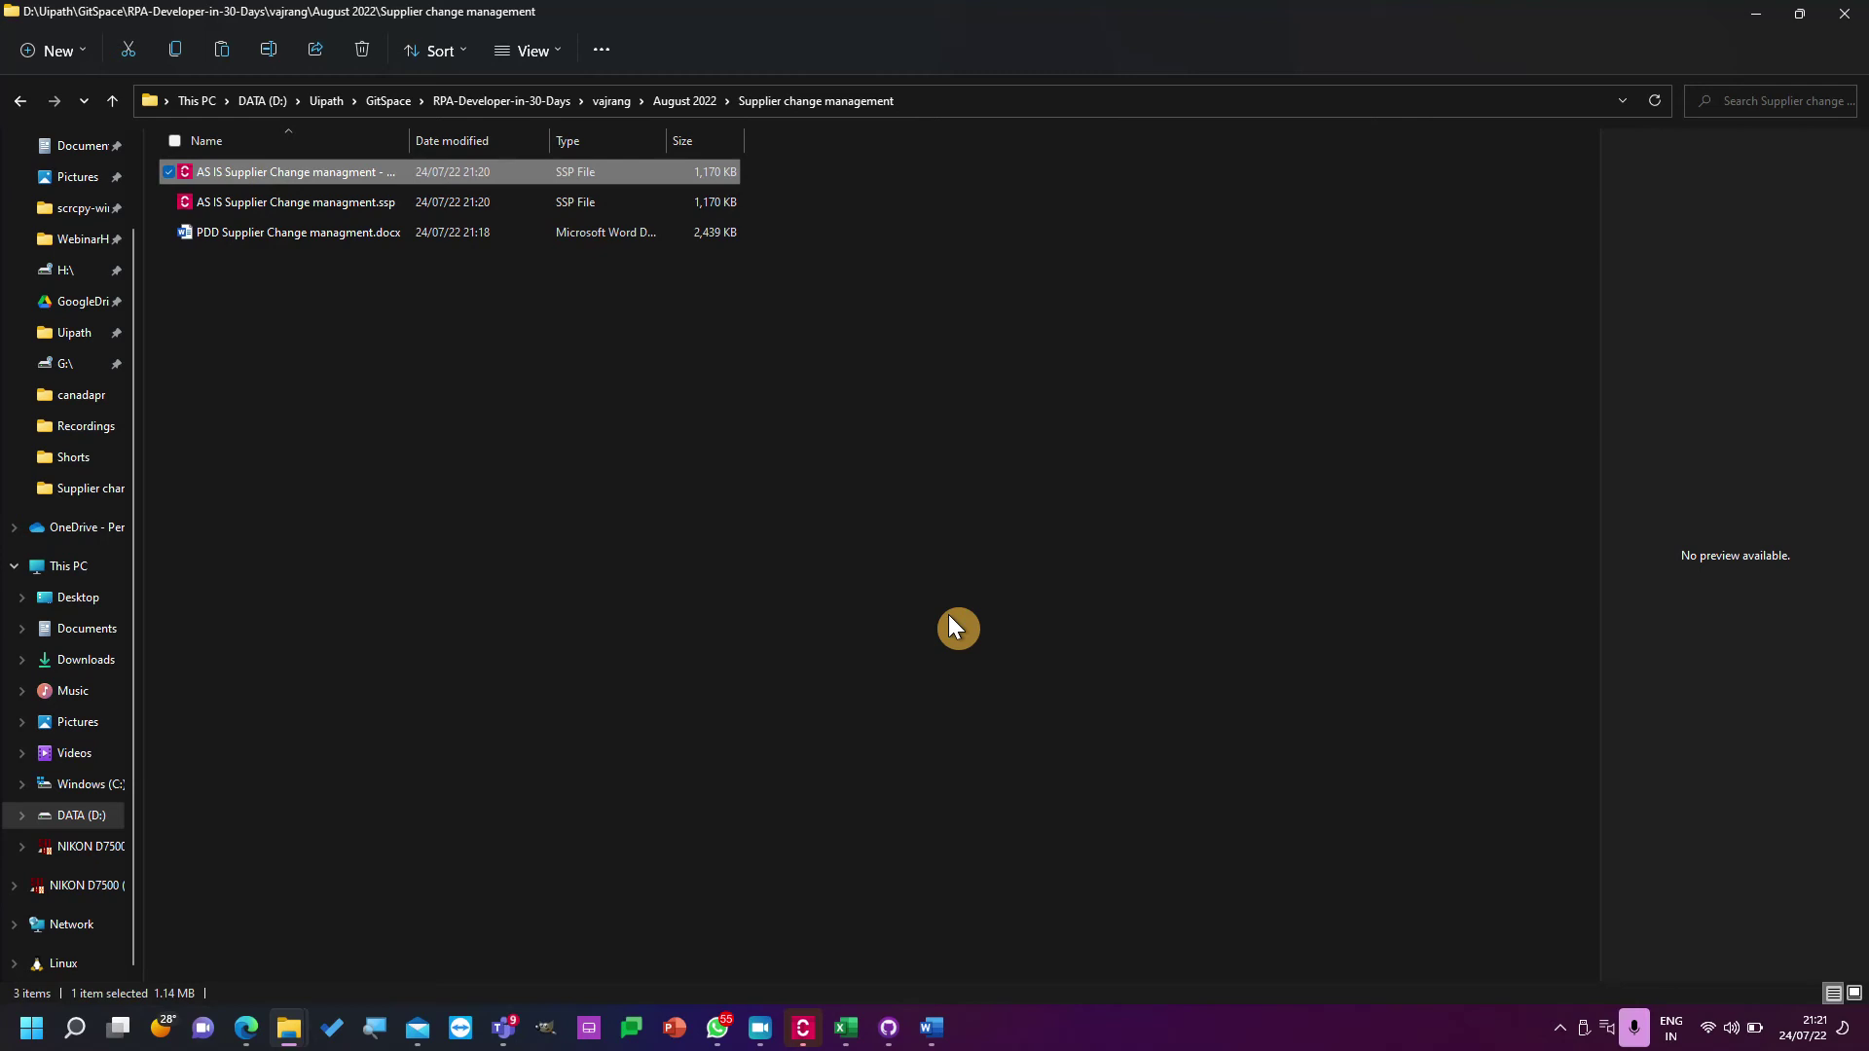
key(Return)
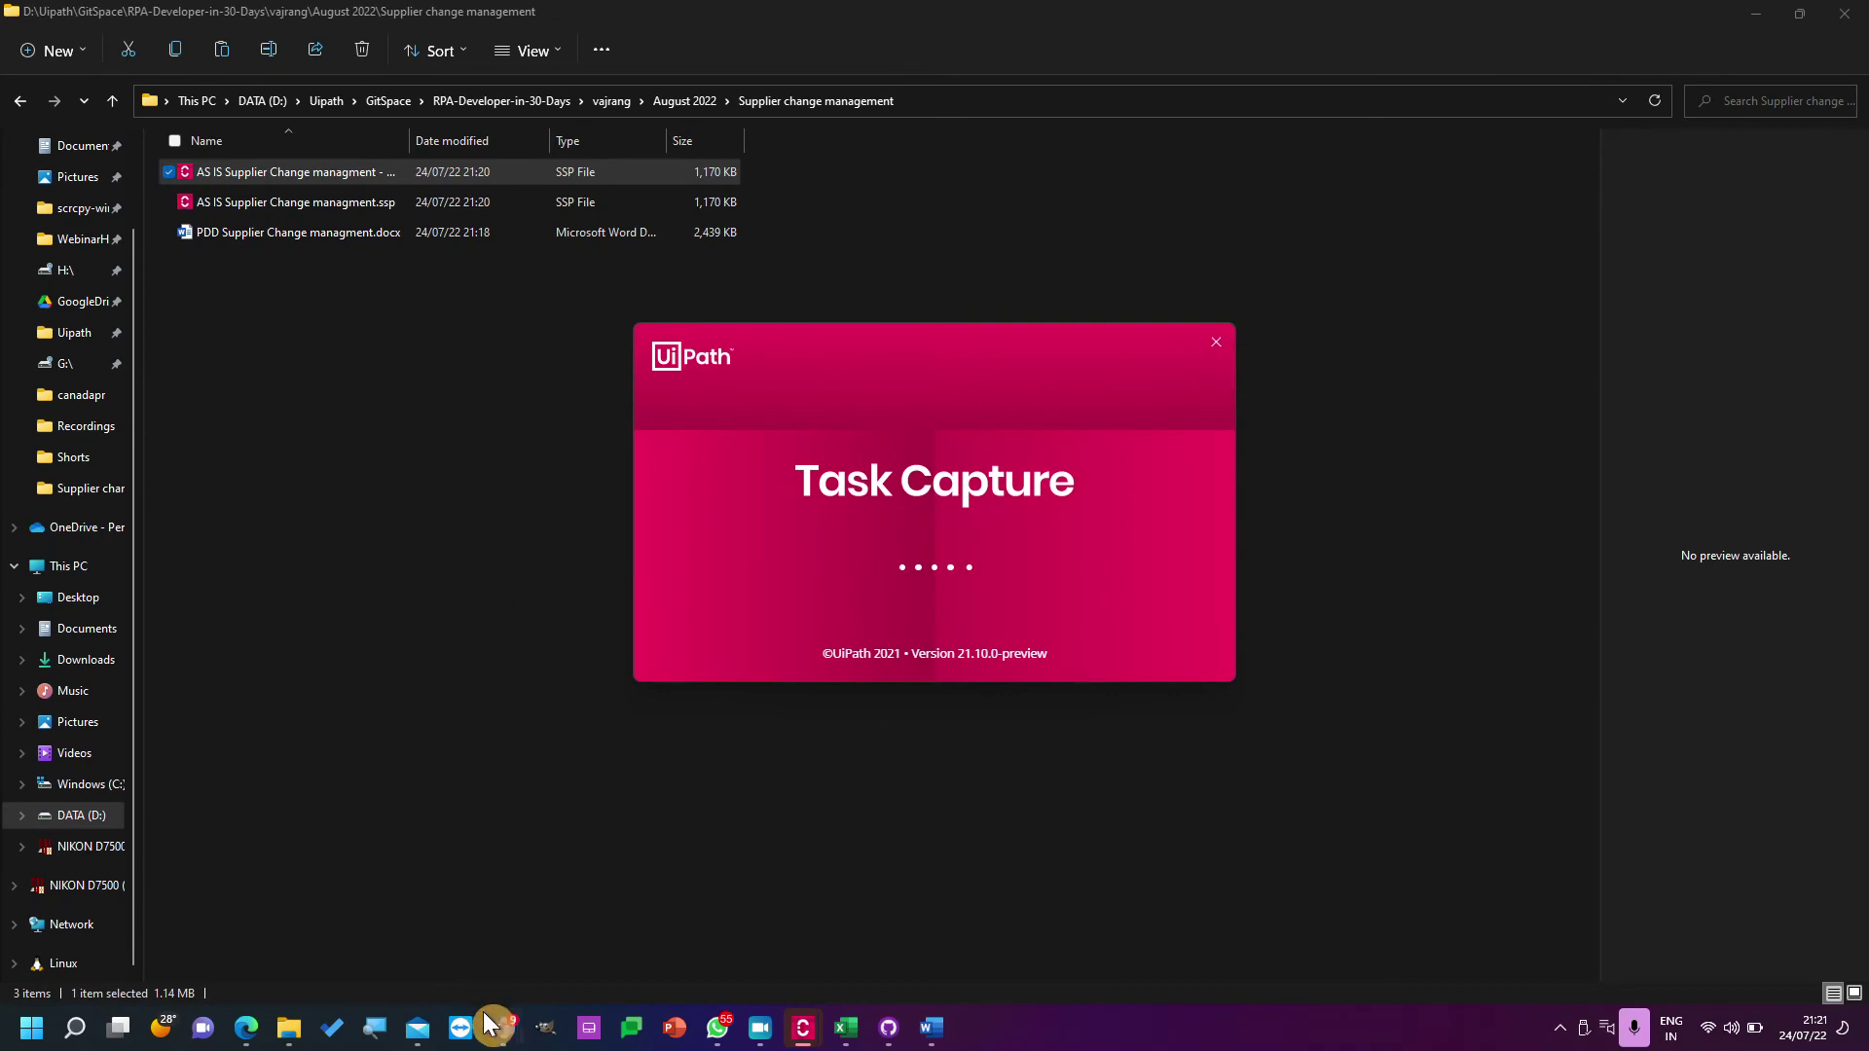
Switch to TeamNotes.docx in Teams and add the nested item "As is process map" under the Task Capture link in the PDD section.
mouse_move(485, 994)
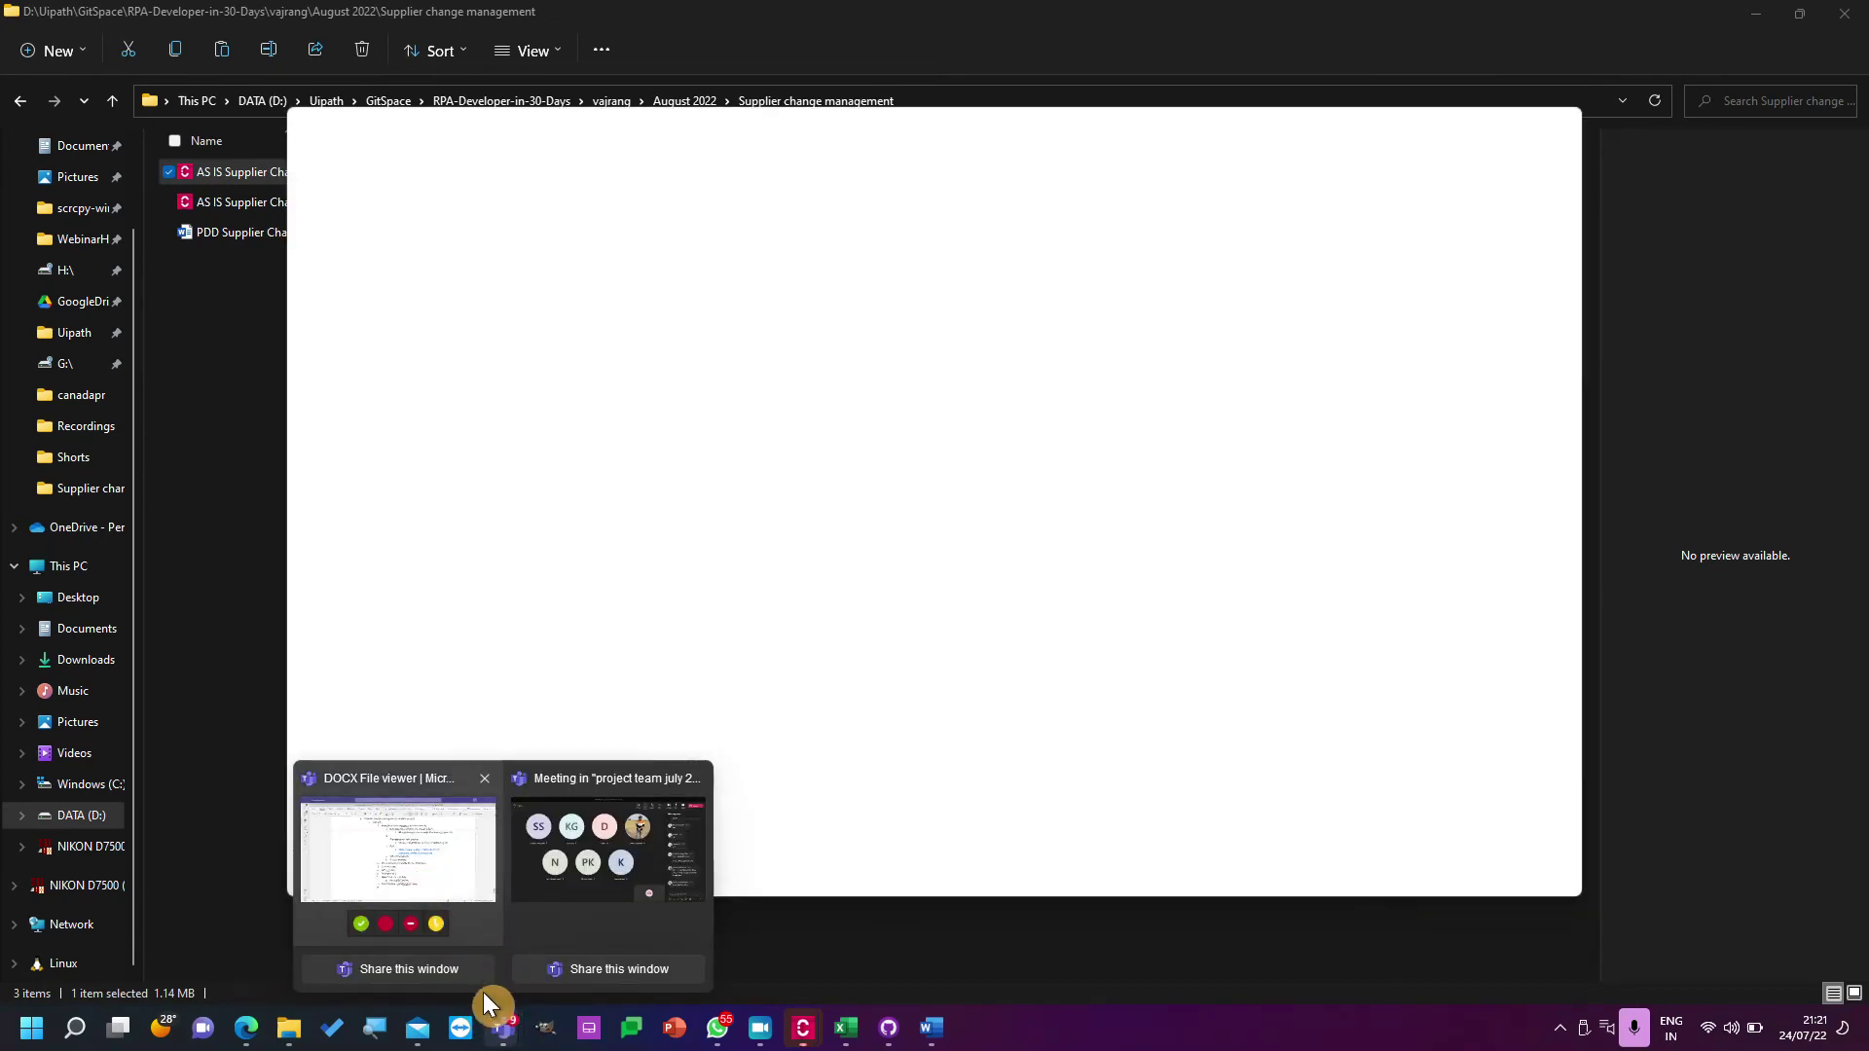
click(438, 856)
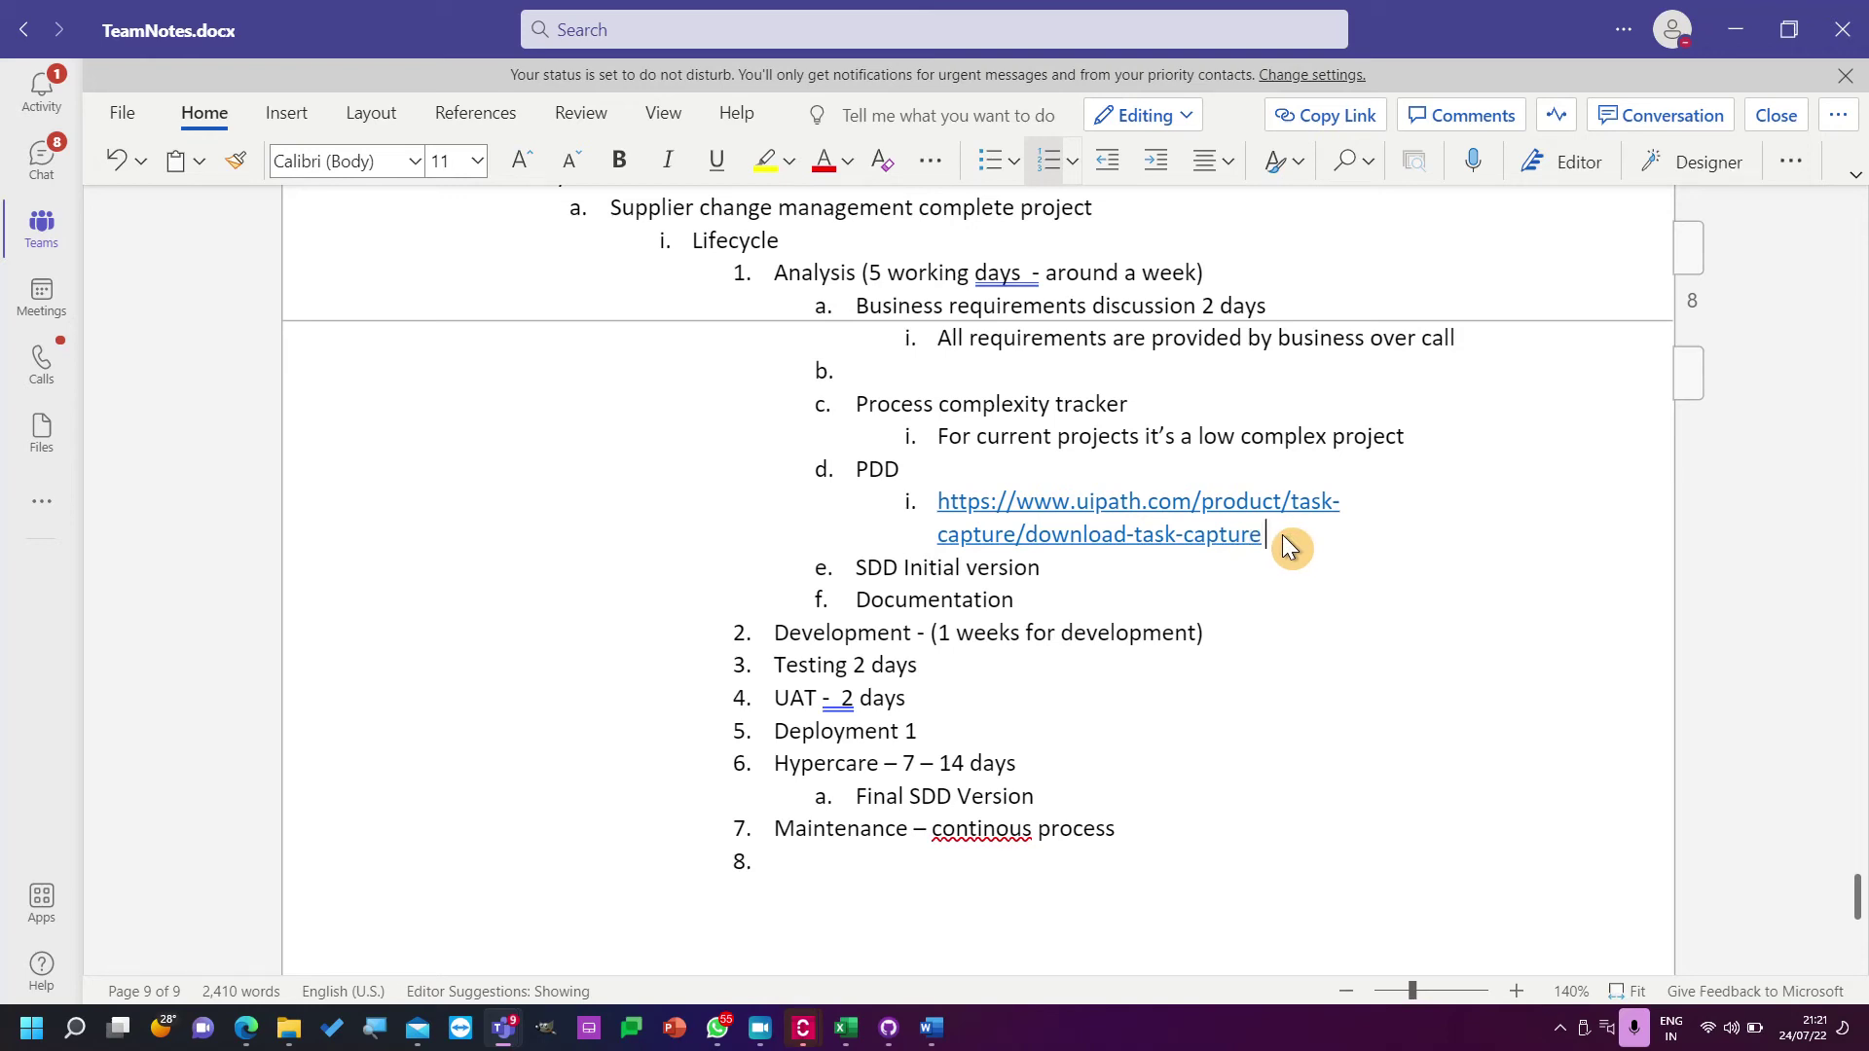
key(Return)
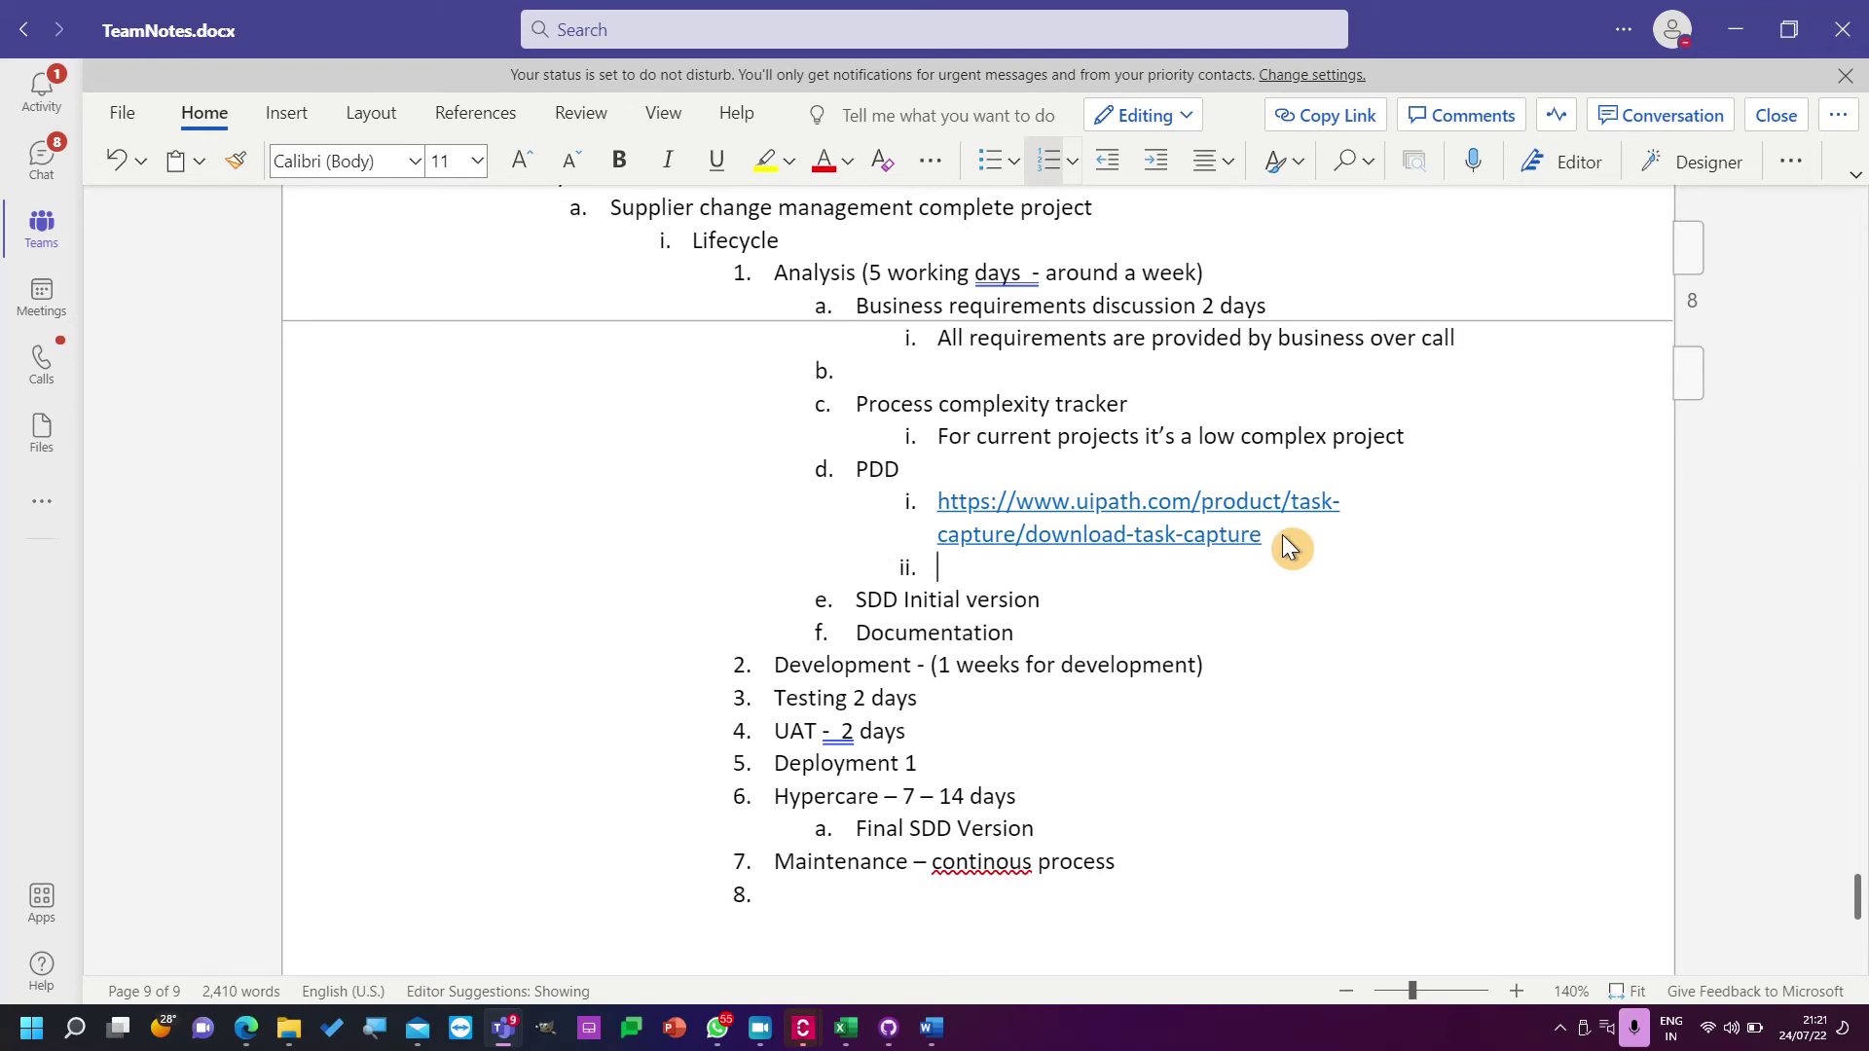
key(Tab)
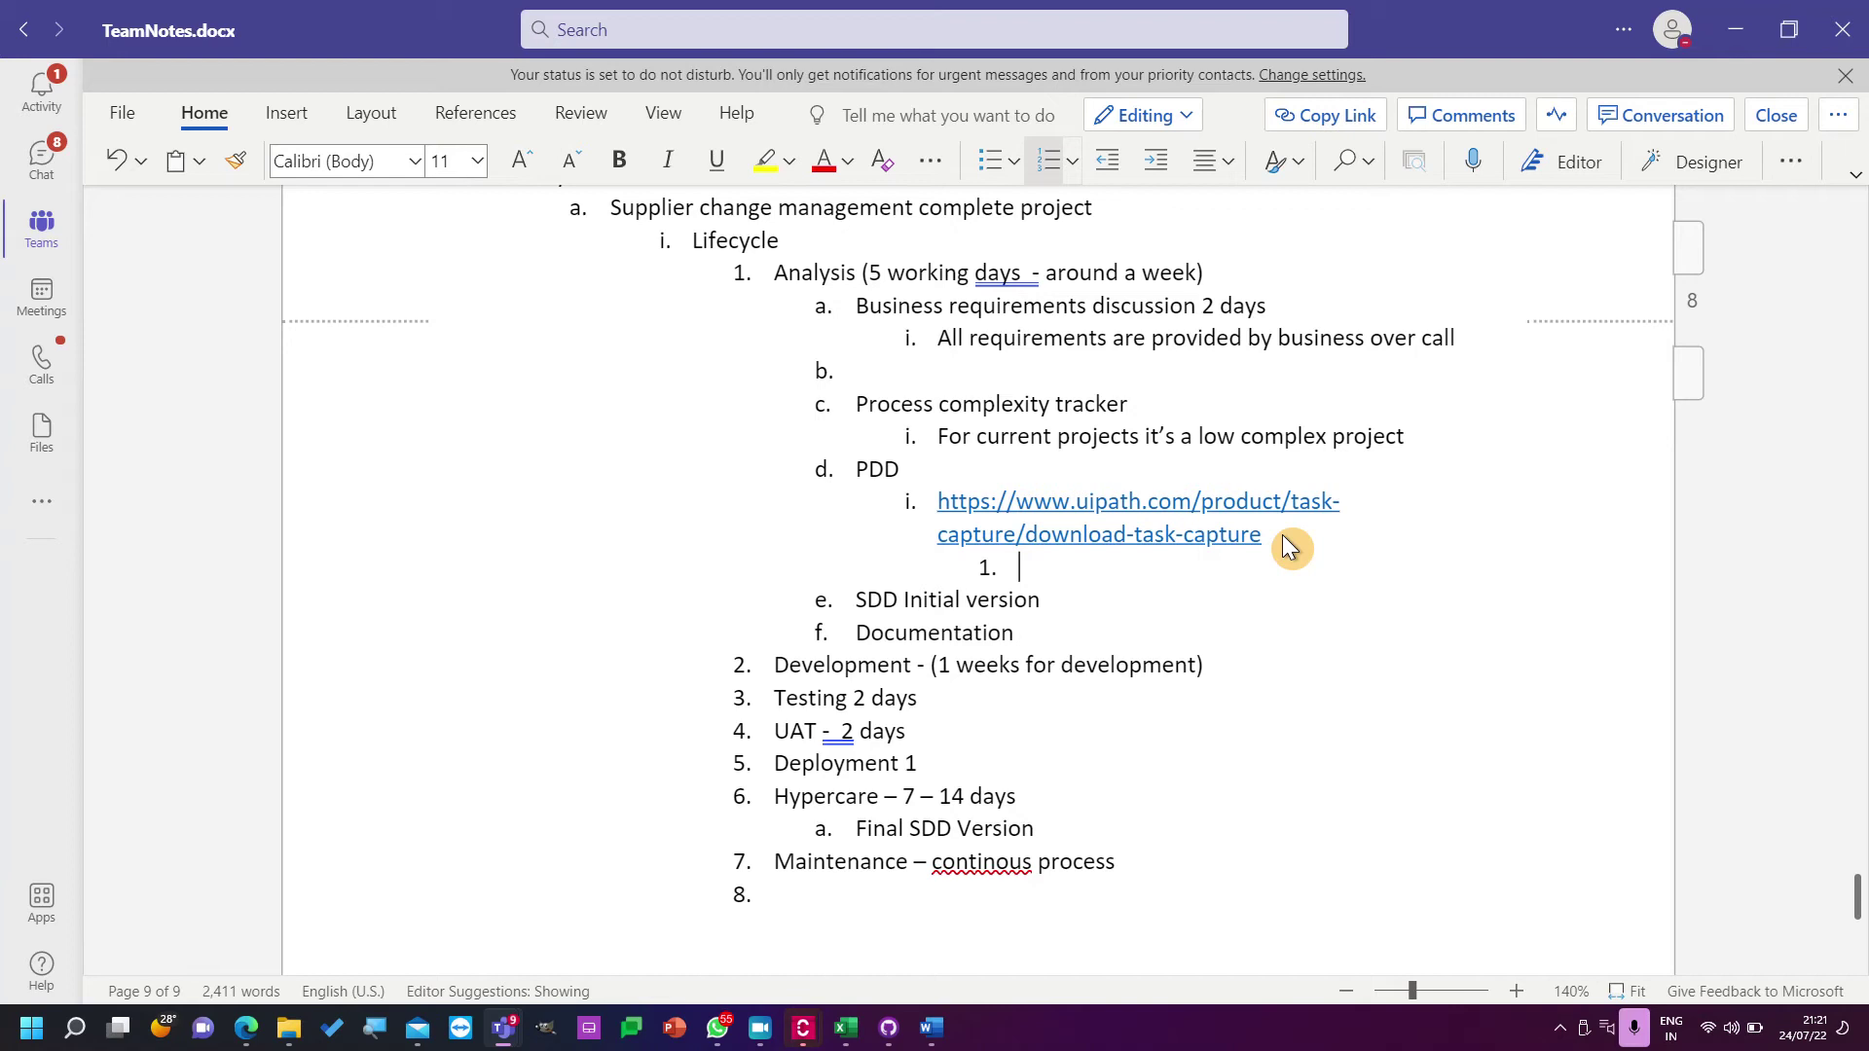
key(ctrl+a)
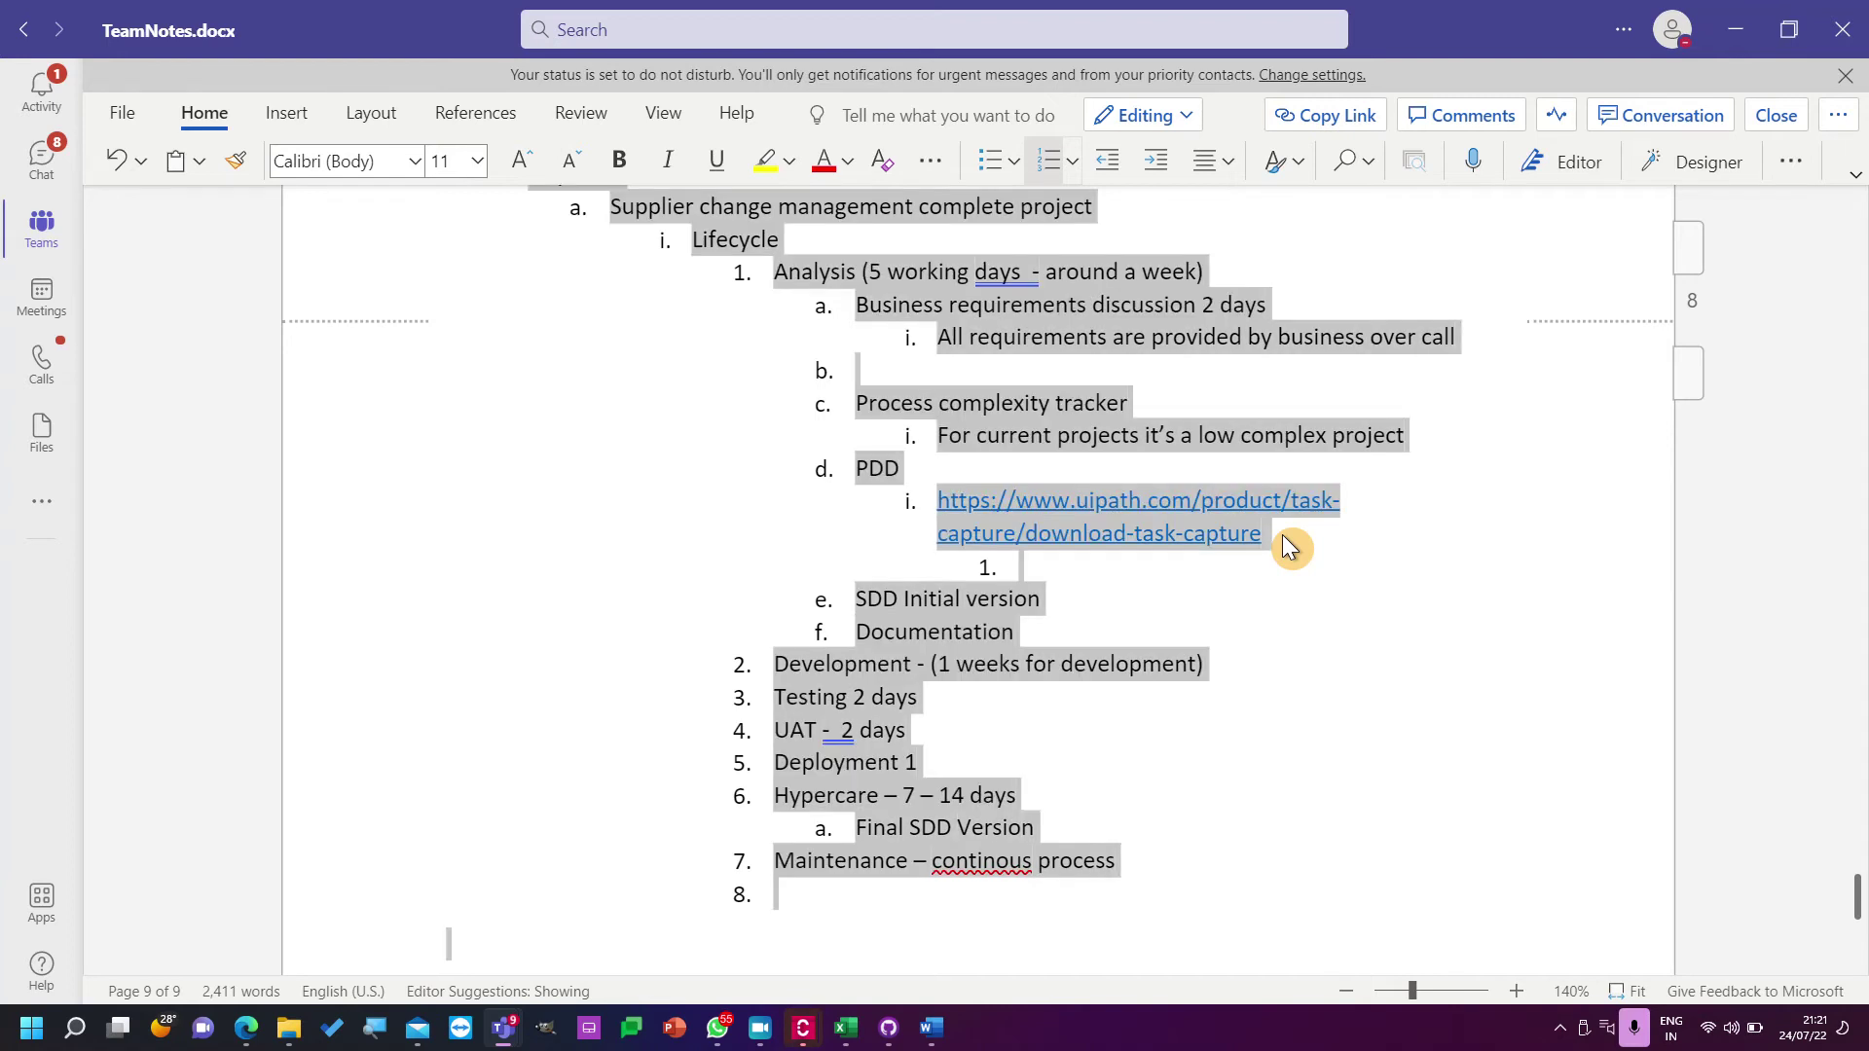
click(1034, 572)
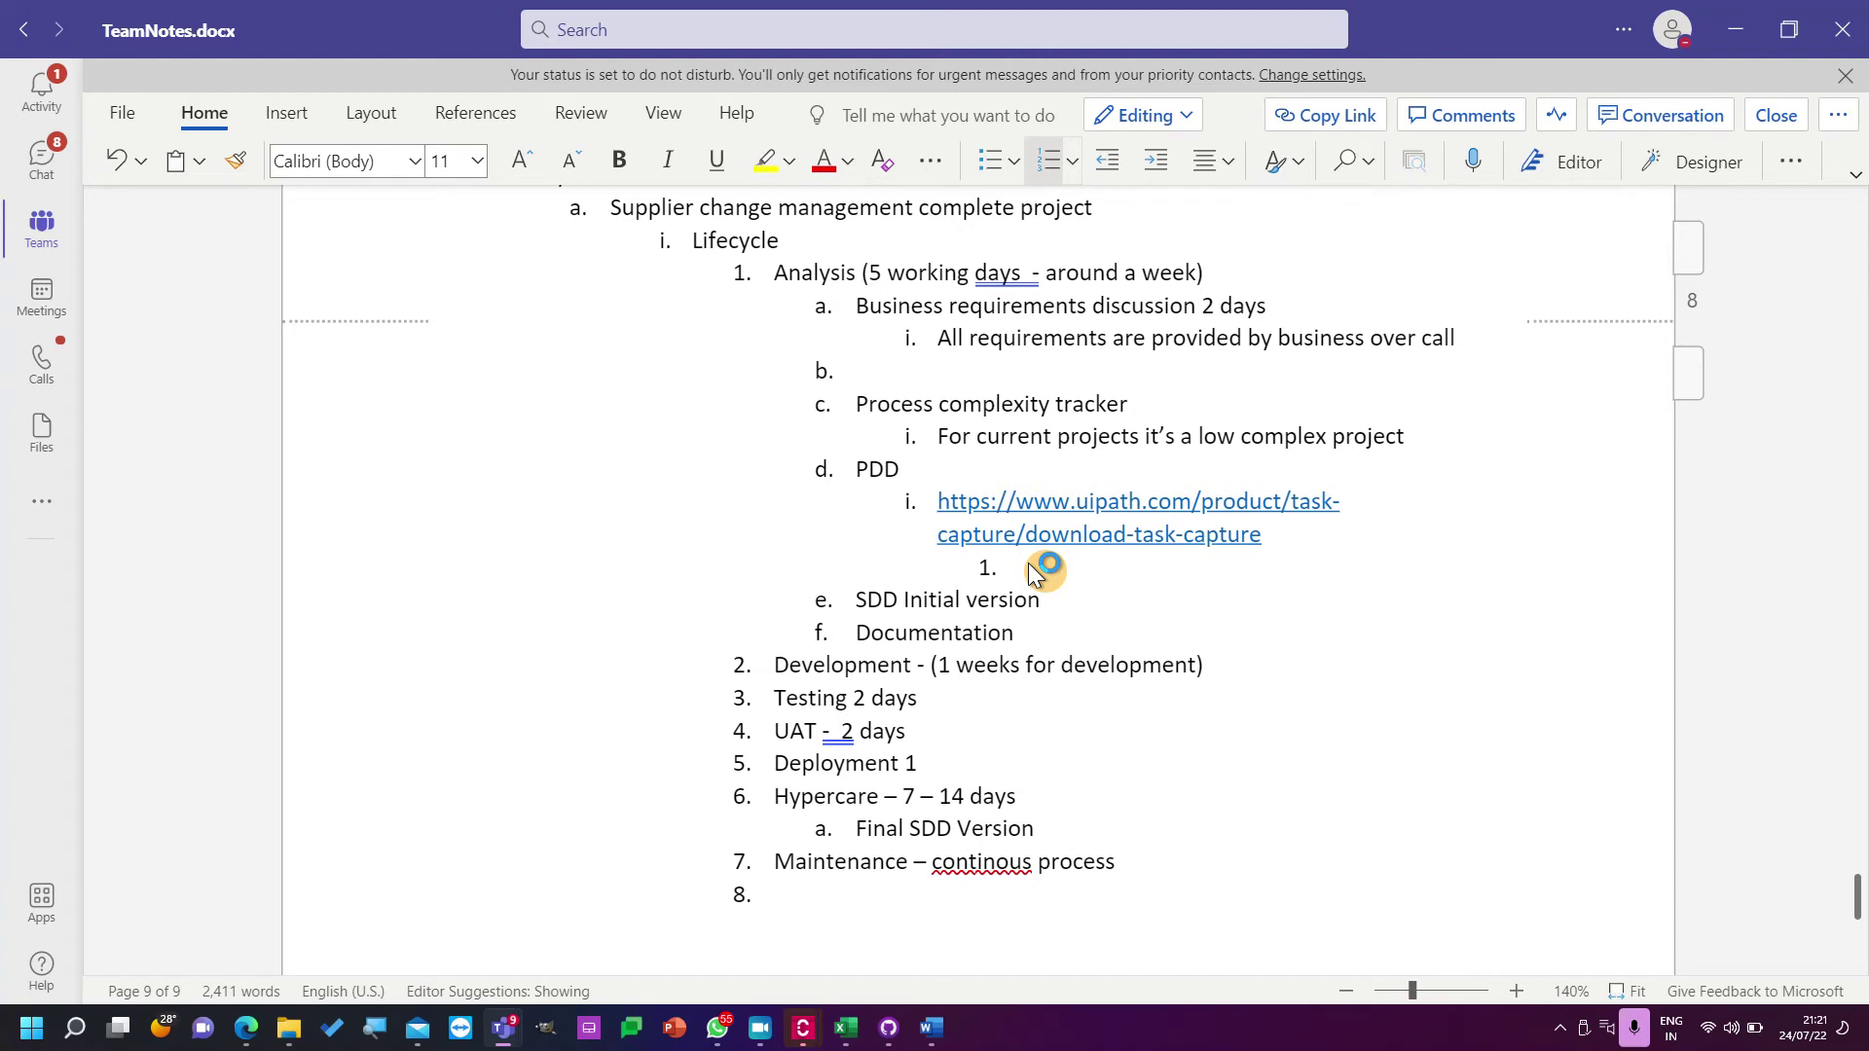
text(As-is process map)
key(Return)
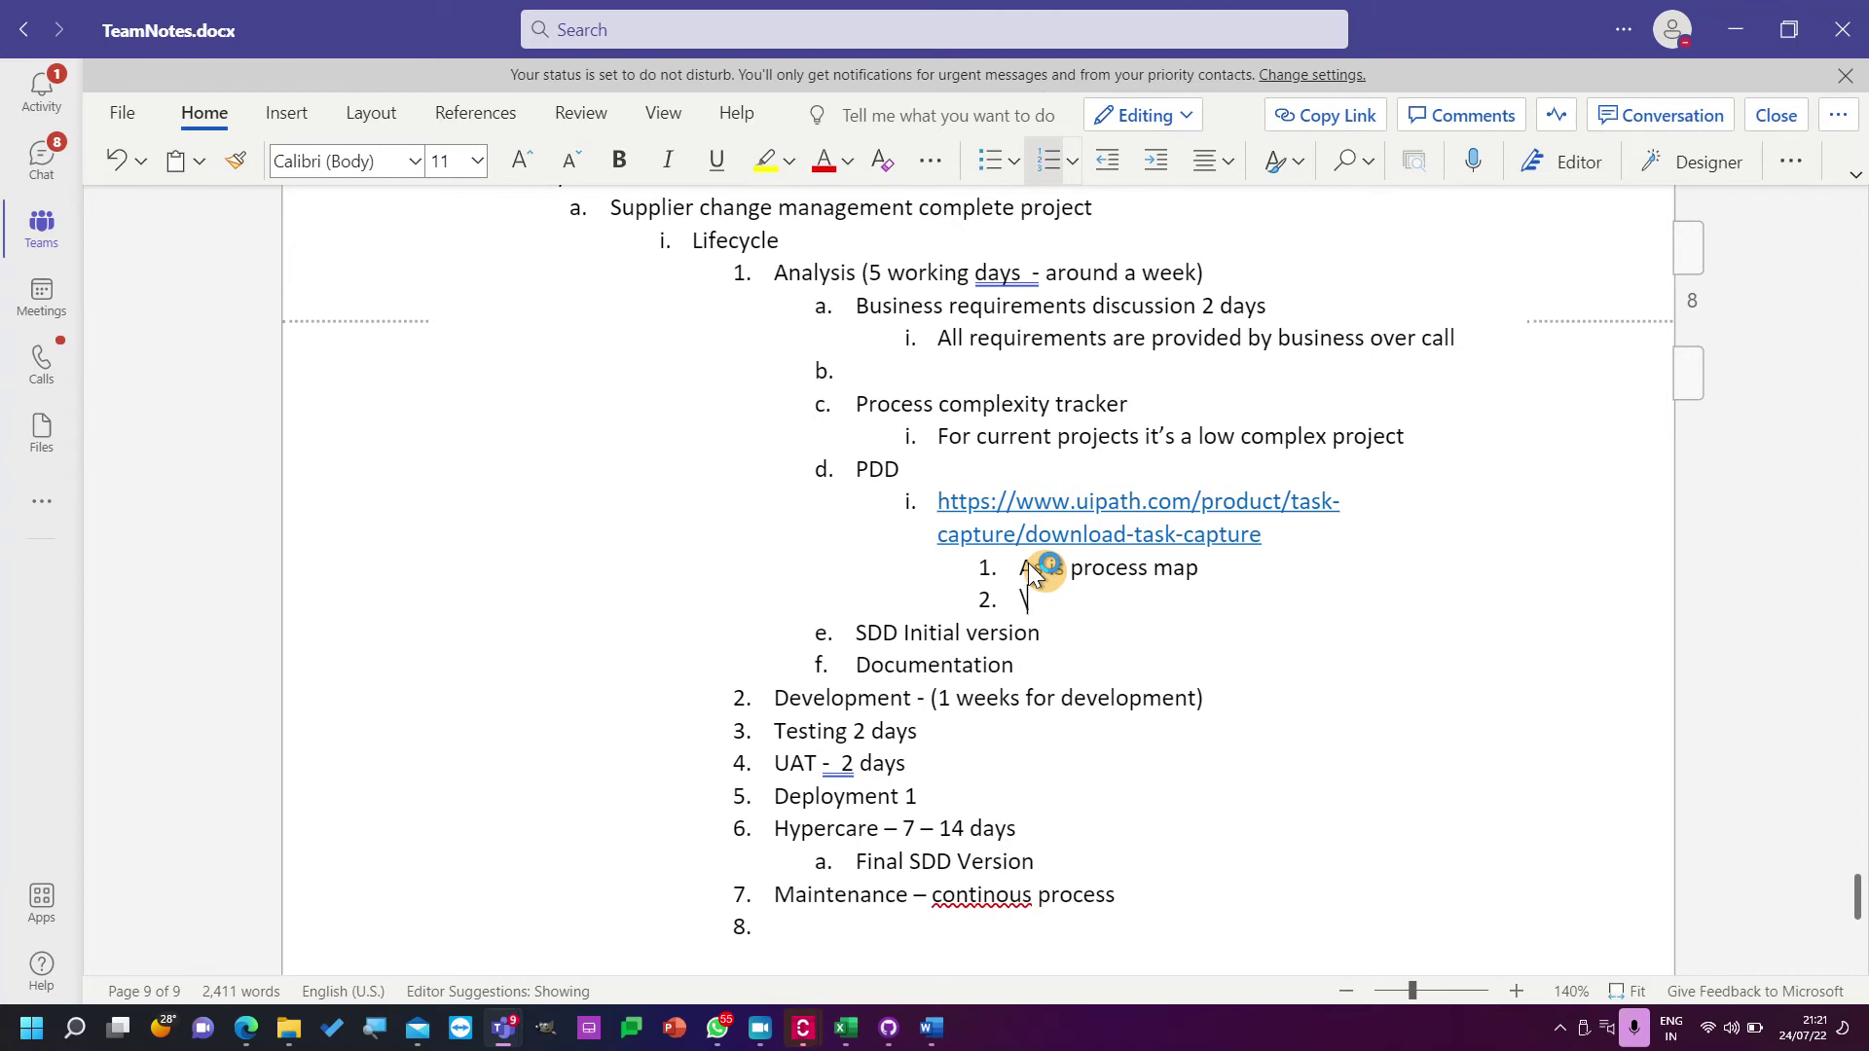
Add the list items "To be process map" and "Stakeholder details" below the As is process map item.
text(To be process map)
key(Return)
text(Sto)
key(BackSpace)
text(a)
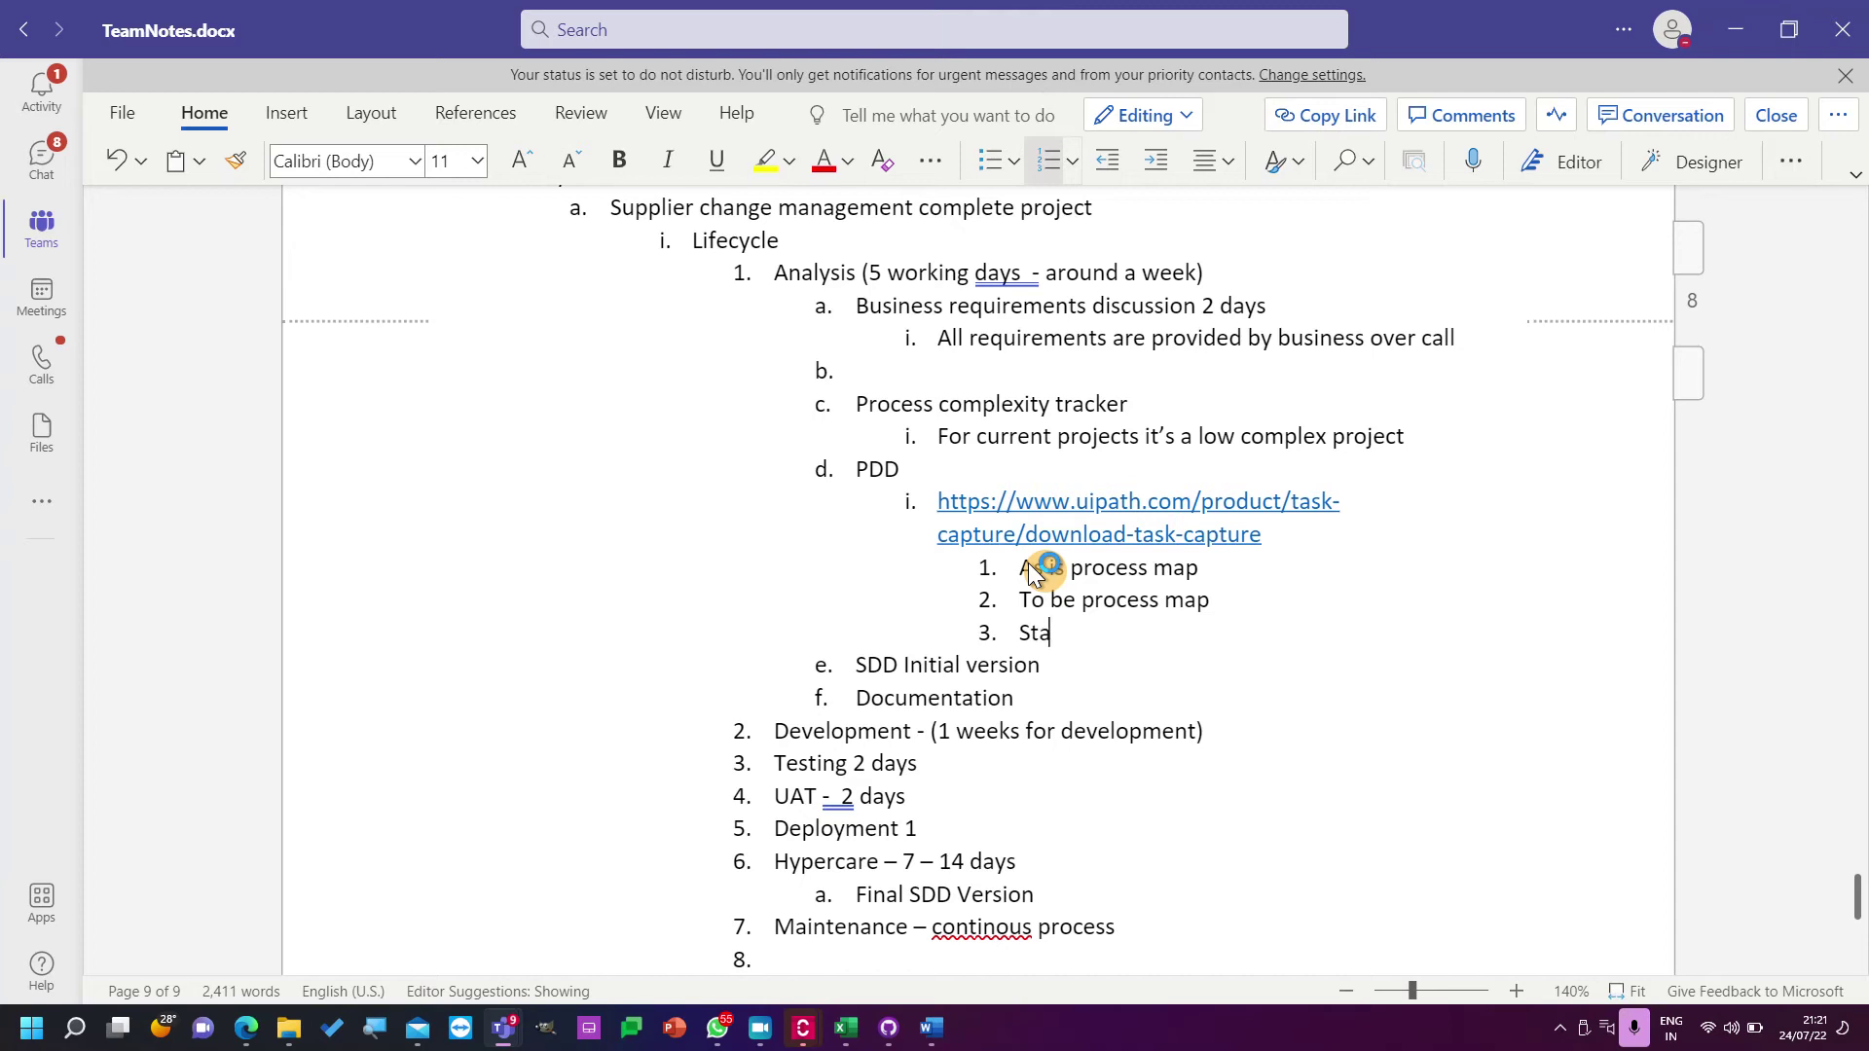
text(keholder details)
key(Return)
Add the list item "Step by step representation" after Stakeholder details and start an empty item below it.
text(Step)
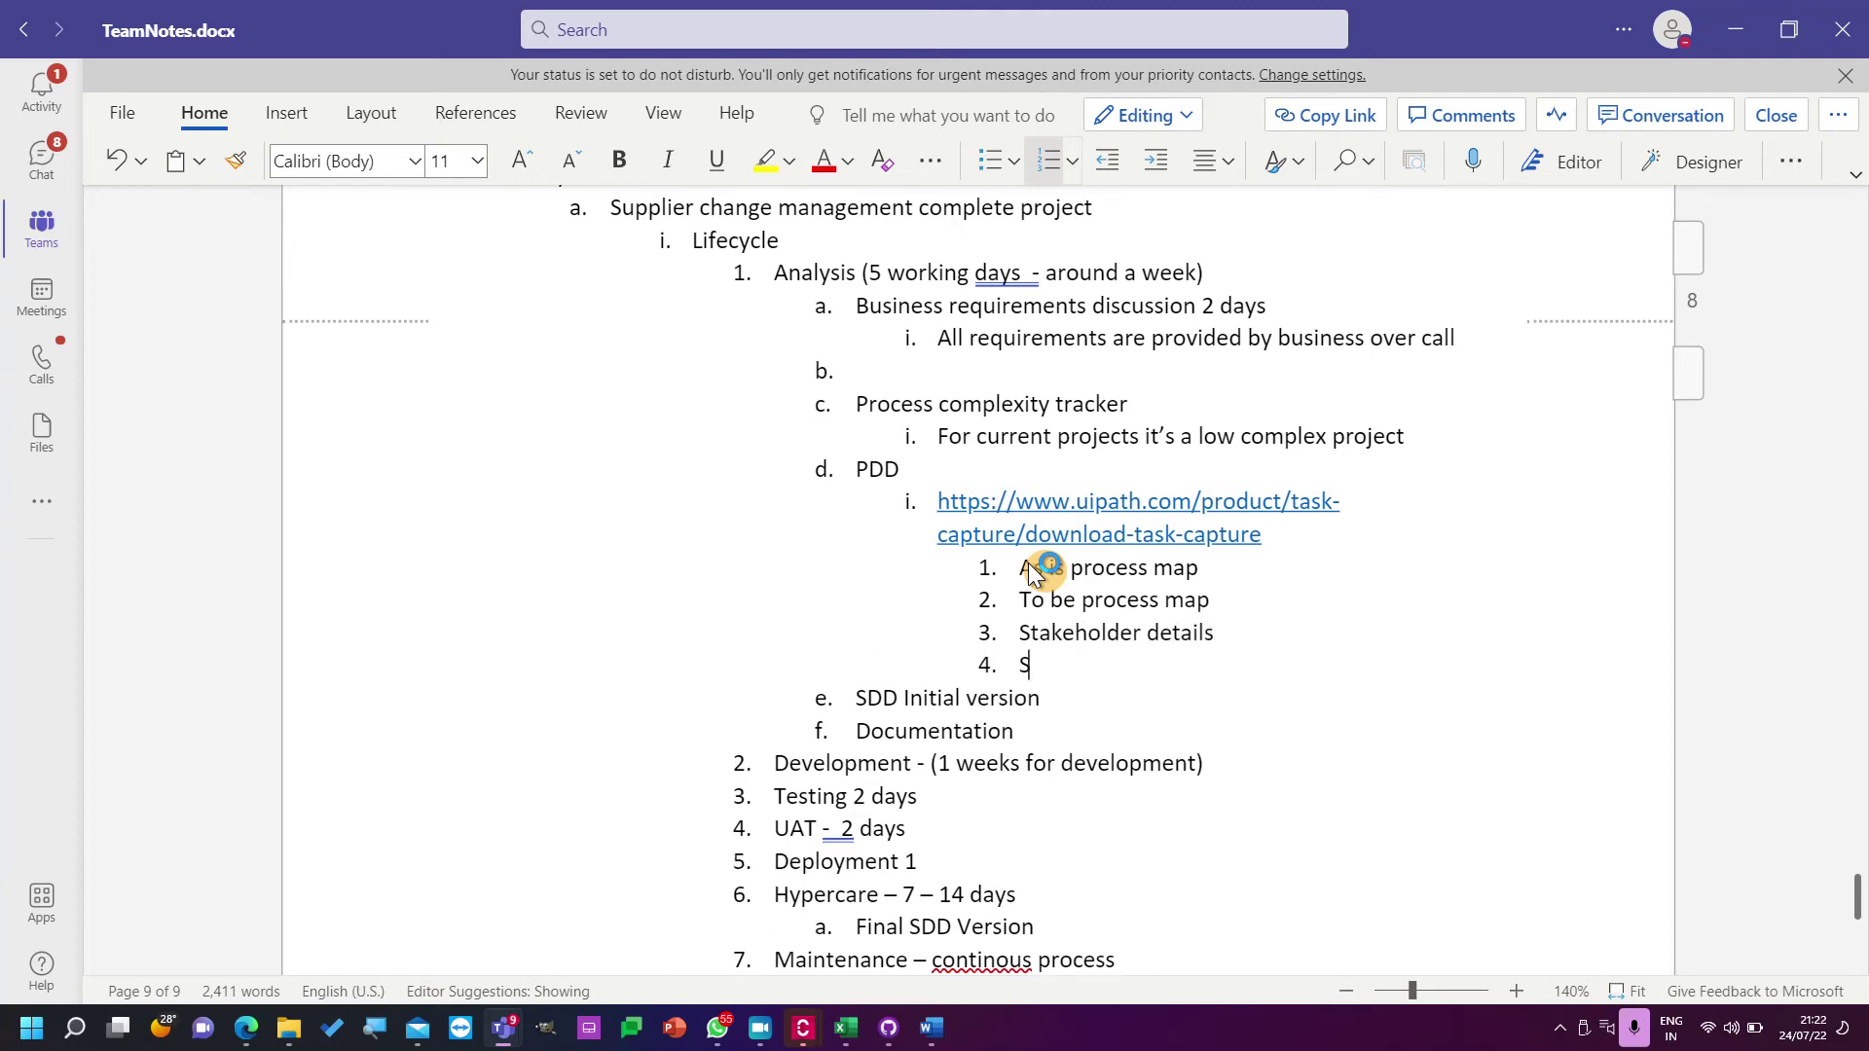
text( by step representatin)
key(BackSpace)
key(BackSpace)
text(ion)
key(BackSpace)
key(BackSpace)
key(BackSpace)
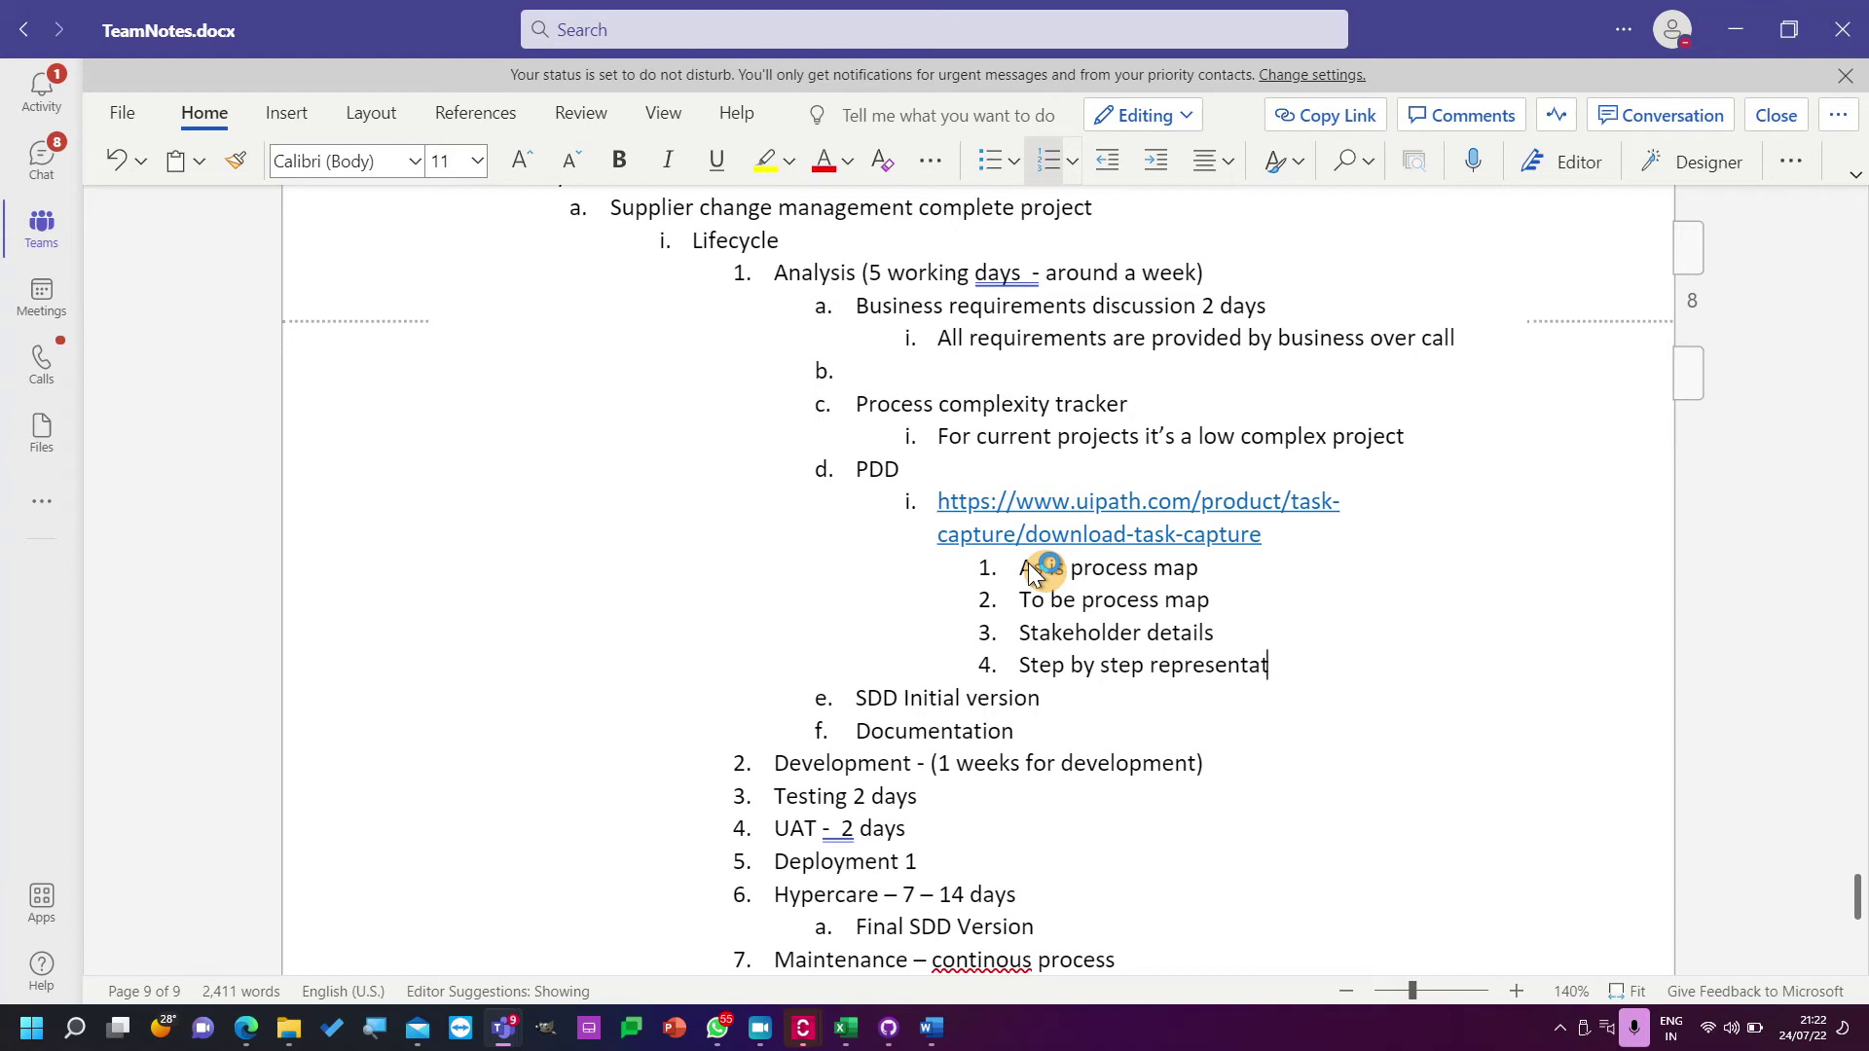
text(ion)
key(Return)
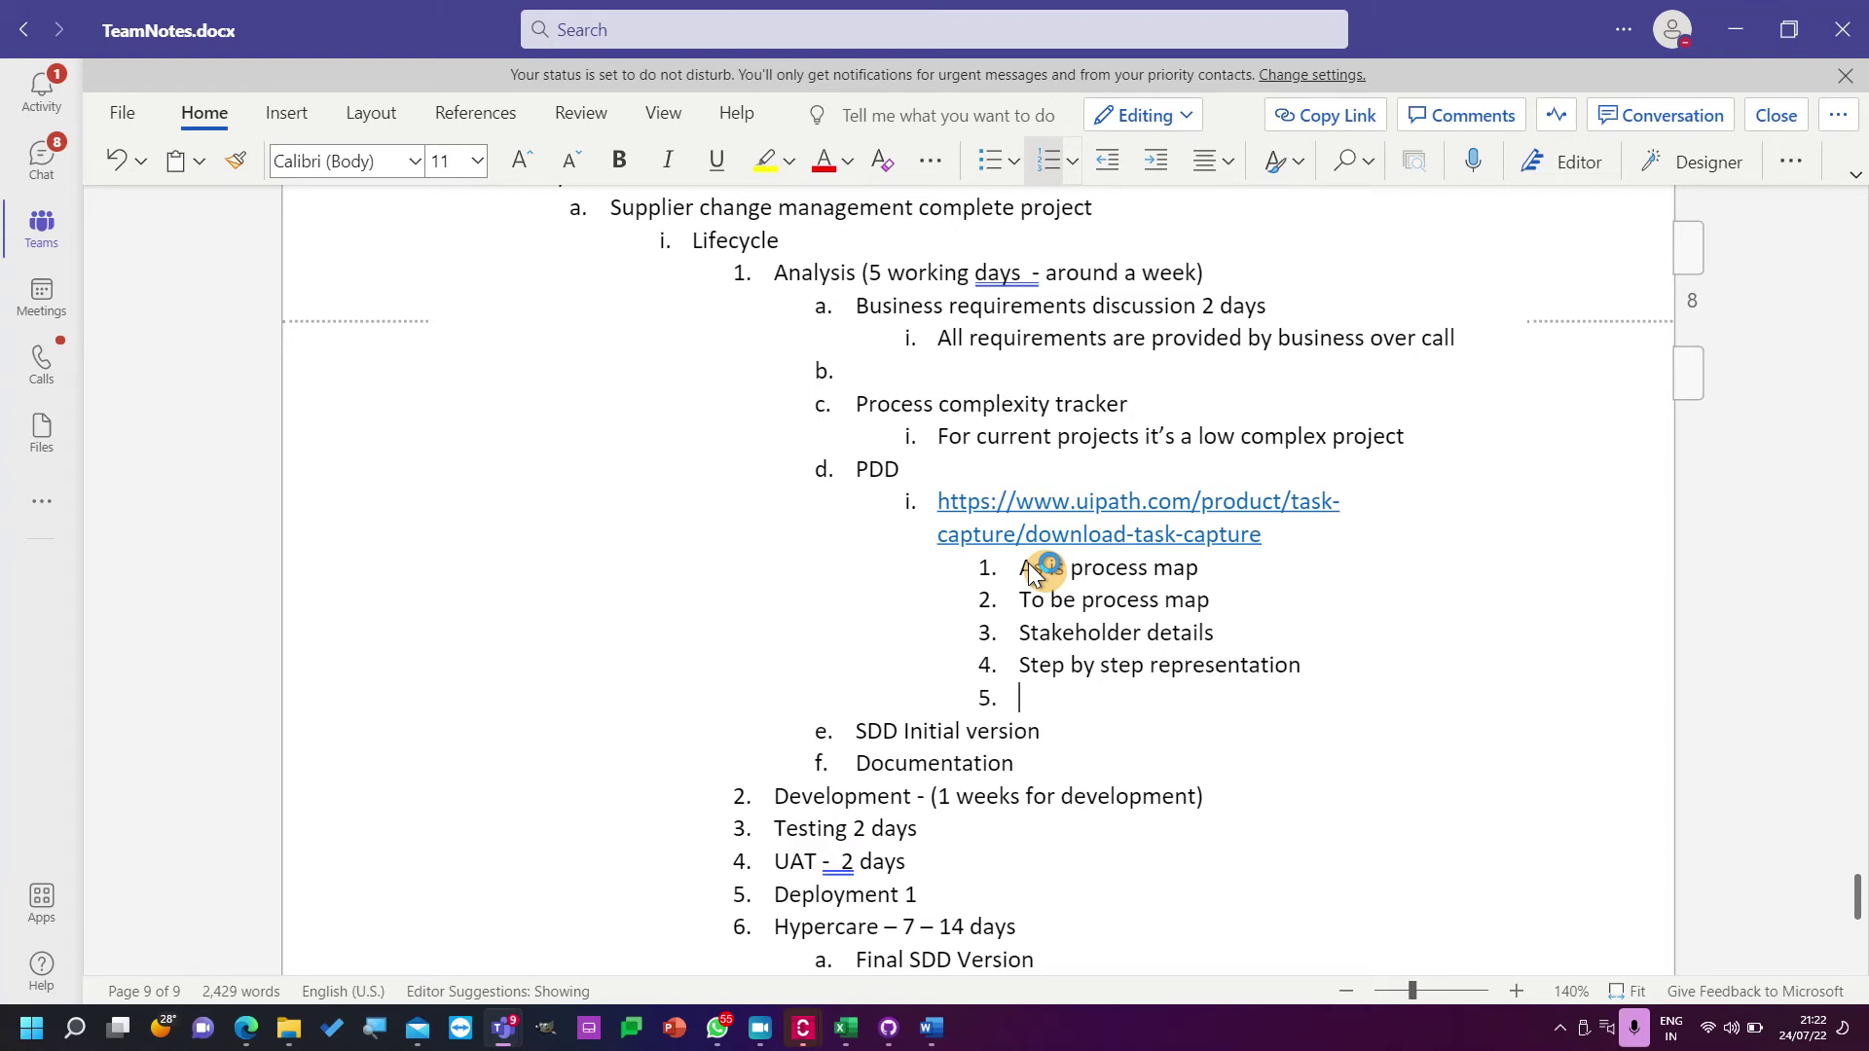
Mark the "As is process map" item as "- Completed", leaving no blank item after it.
click(1214, 575)
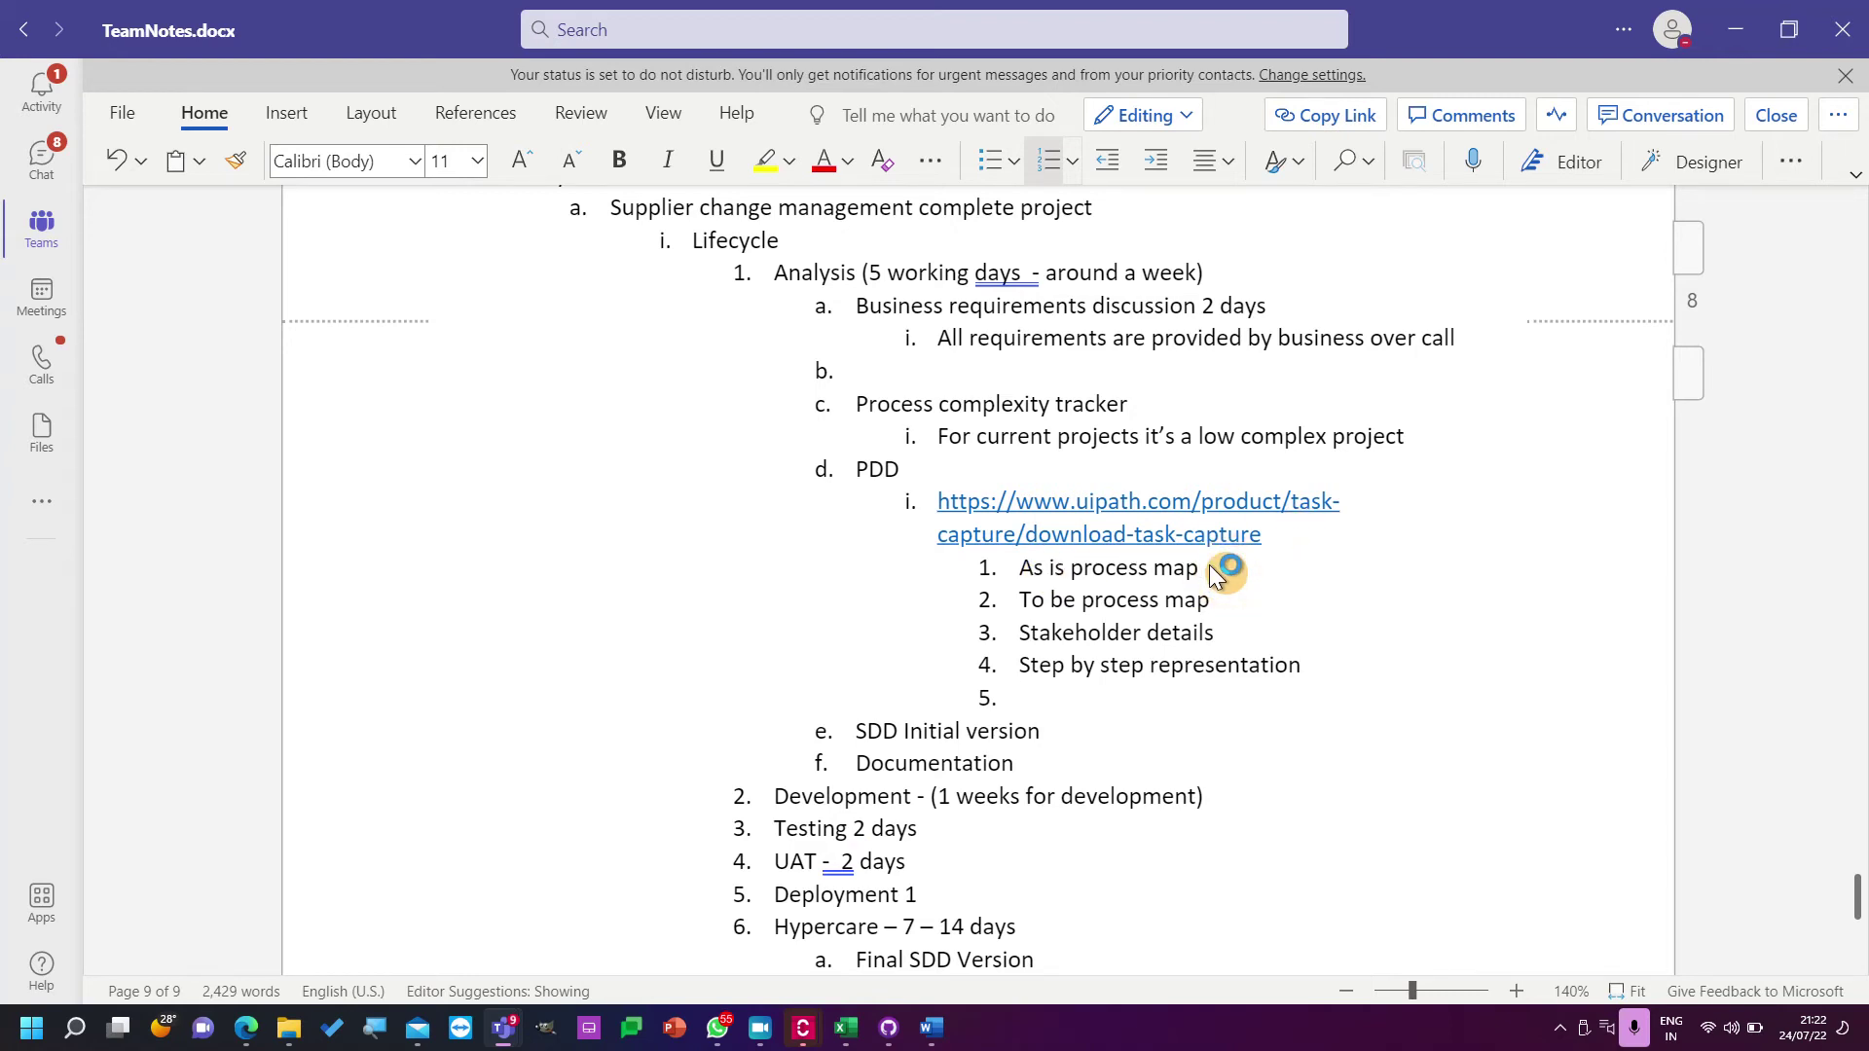
text(completed)
key(Return)
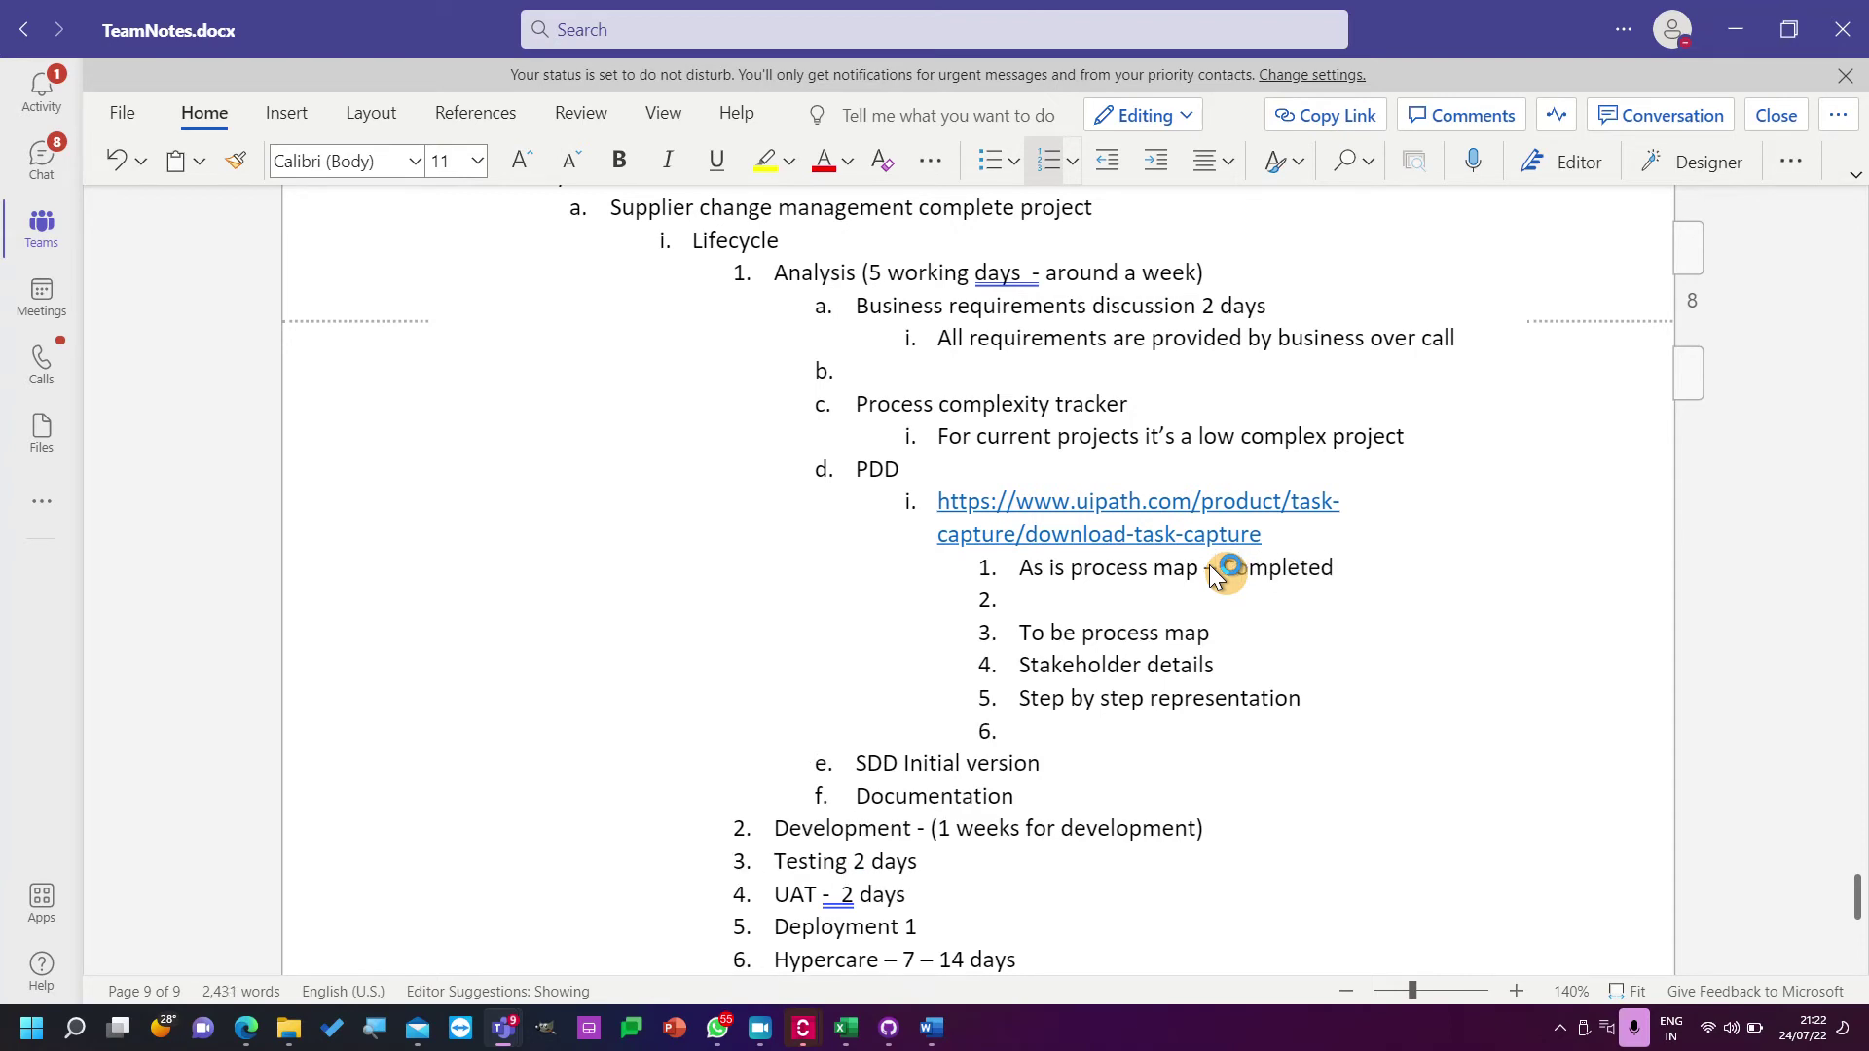
click(1331, 576)
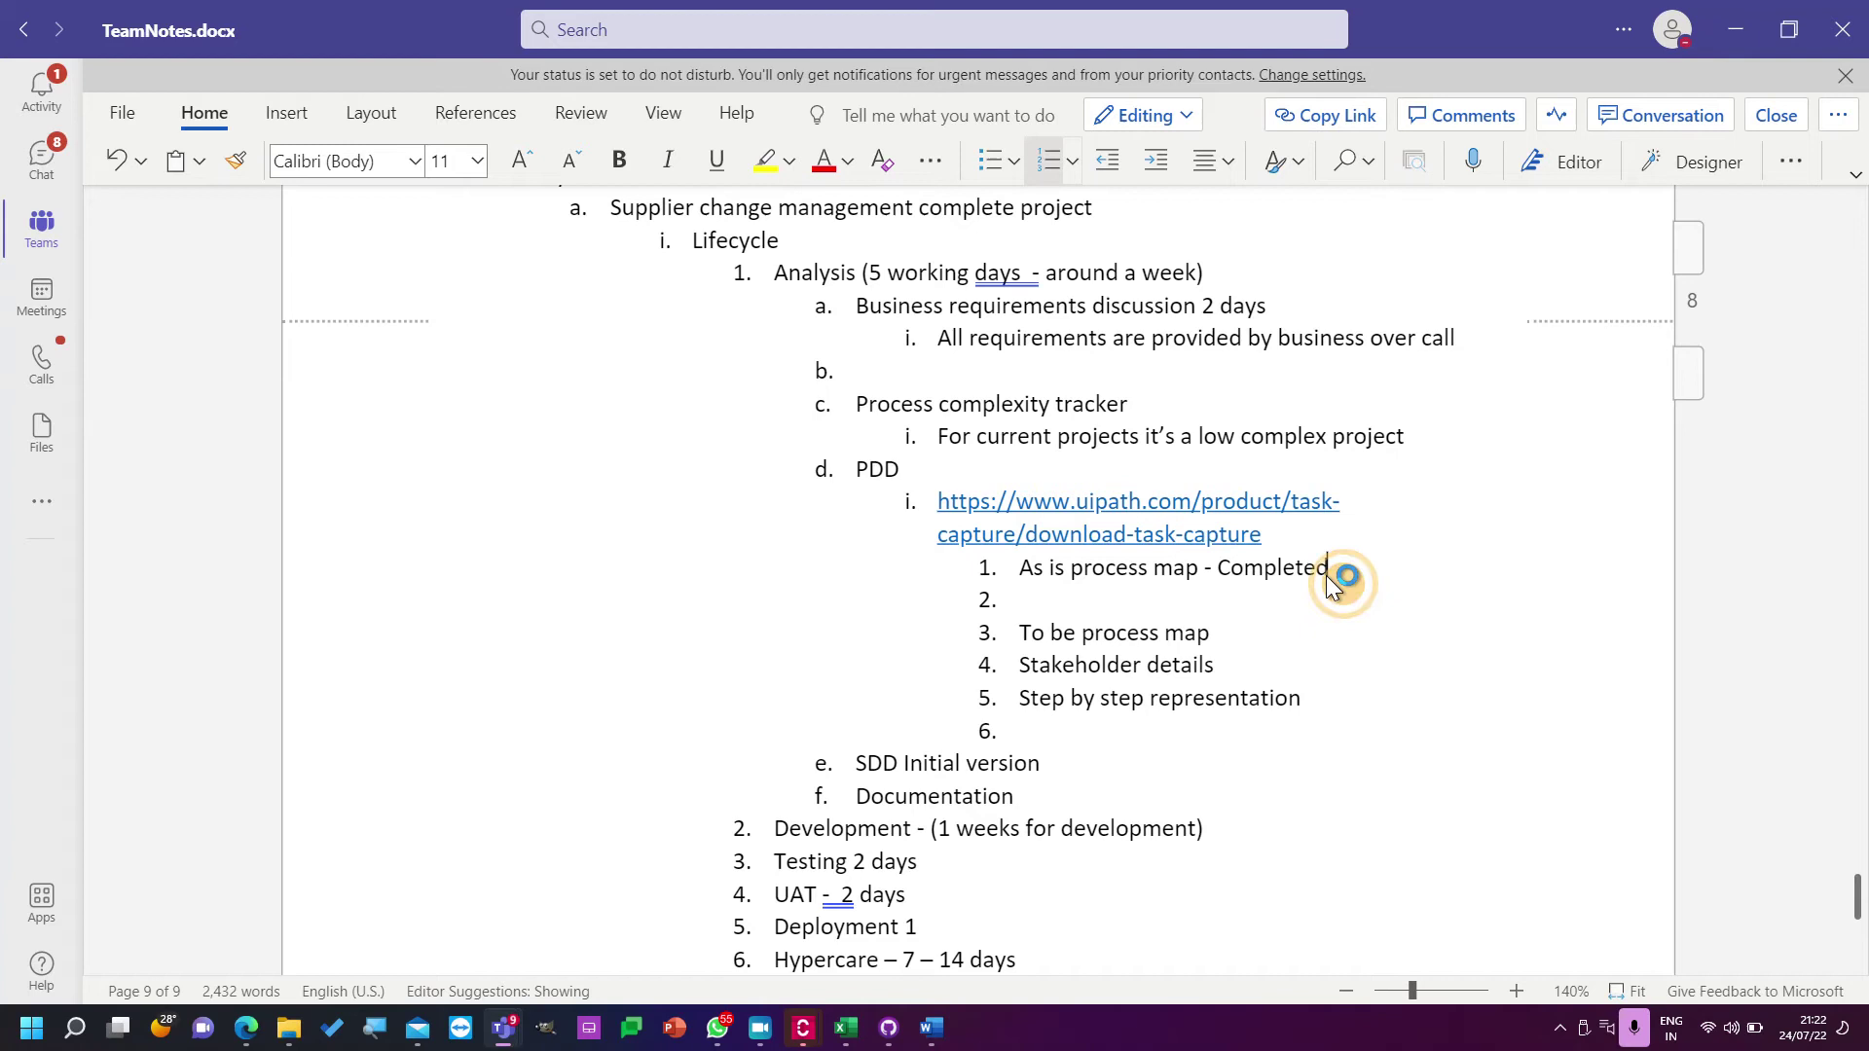
key(Delete)
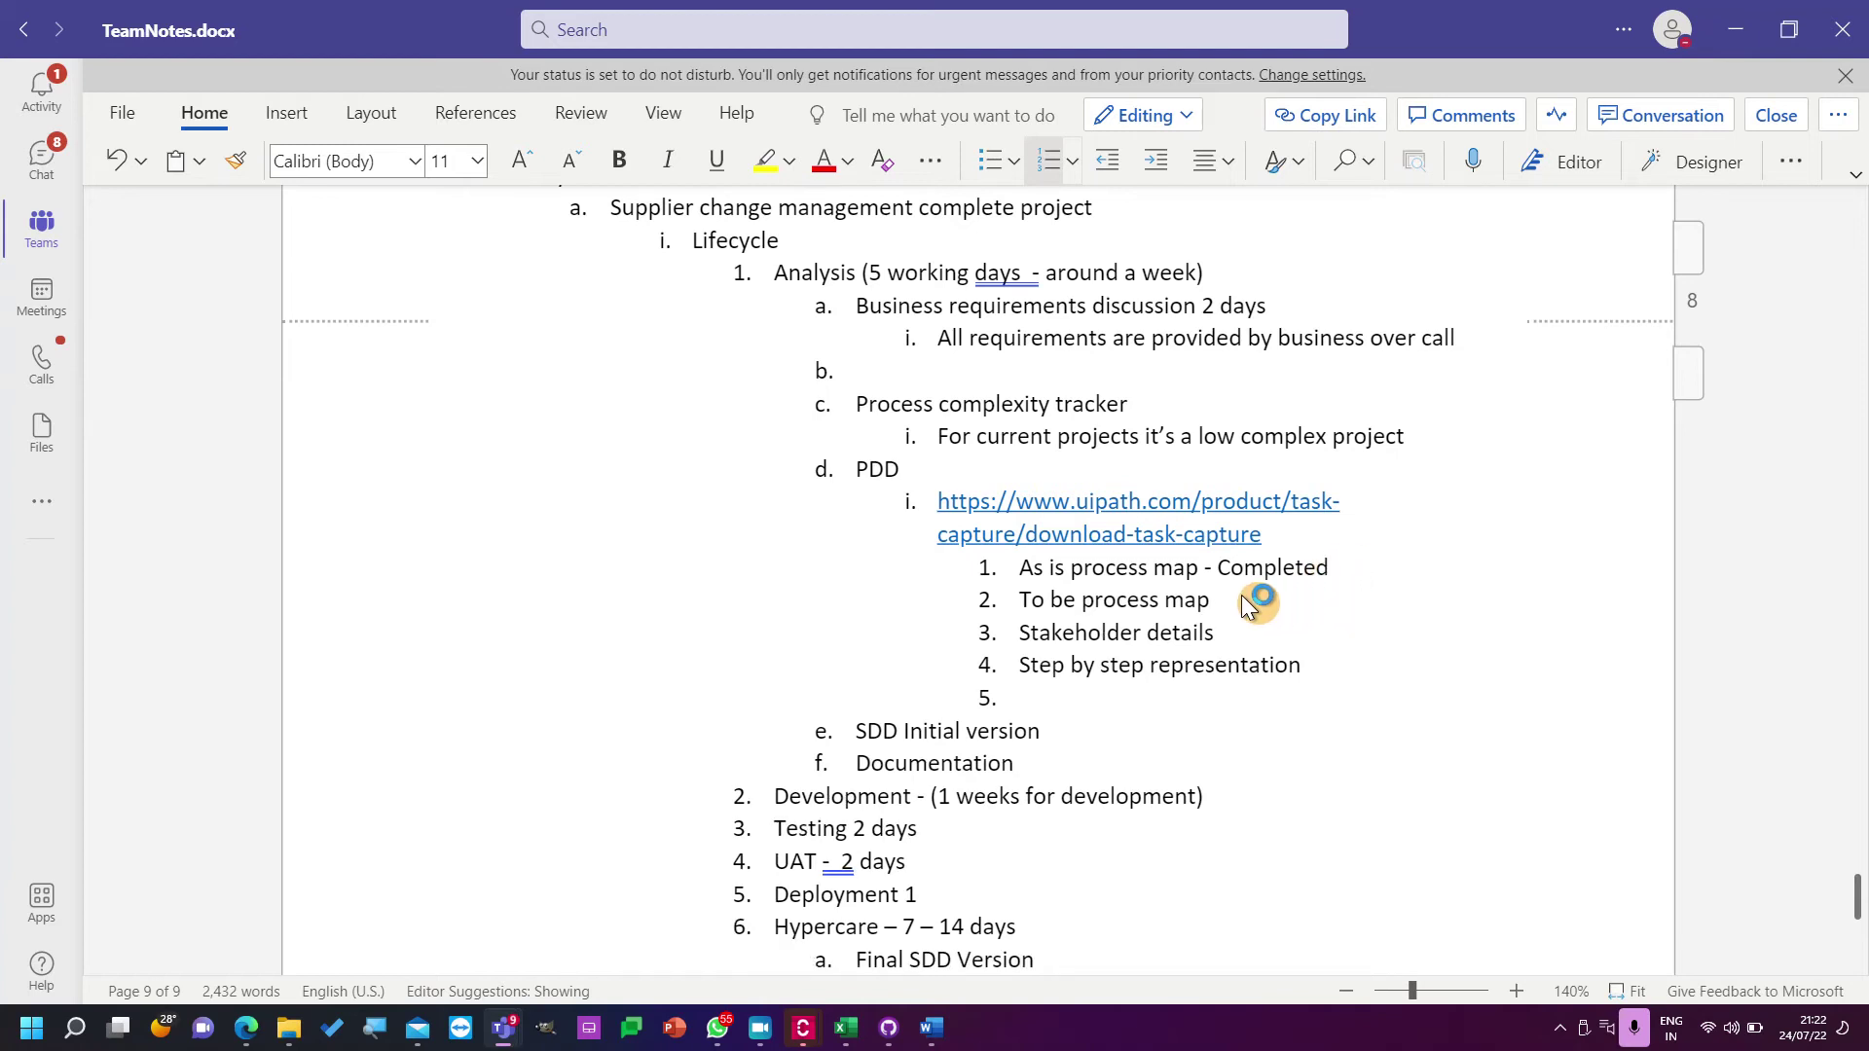
Start an indented sub-item beneath "To be process map".
key(Return)
key(Tab)
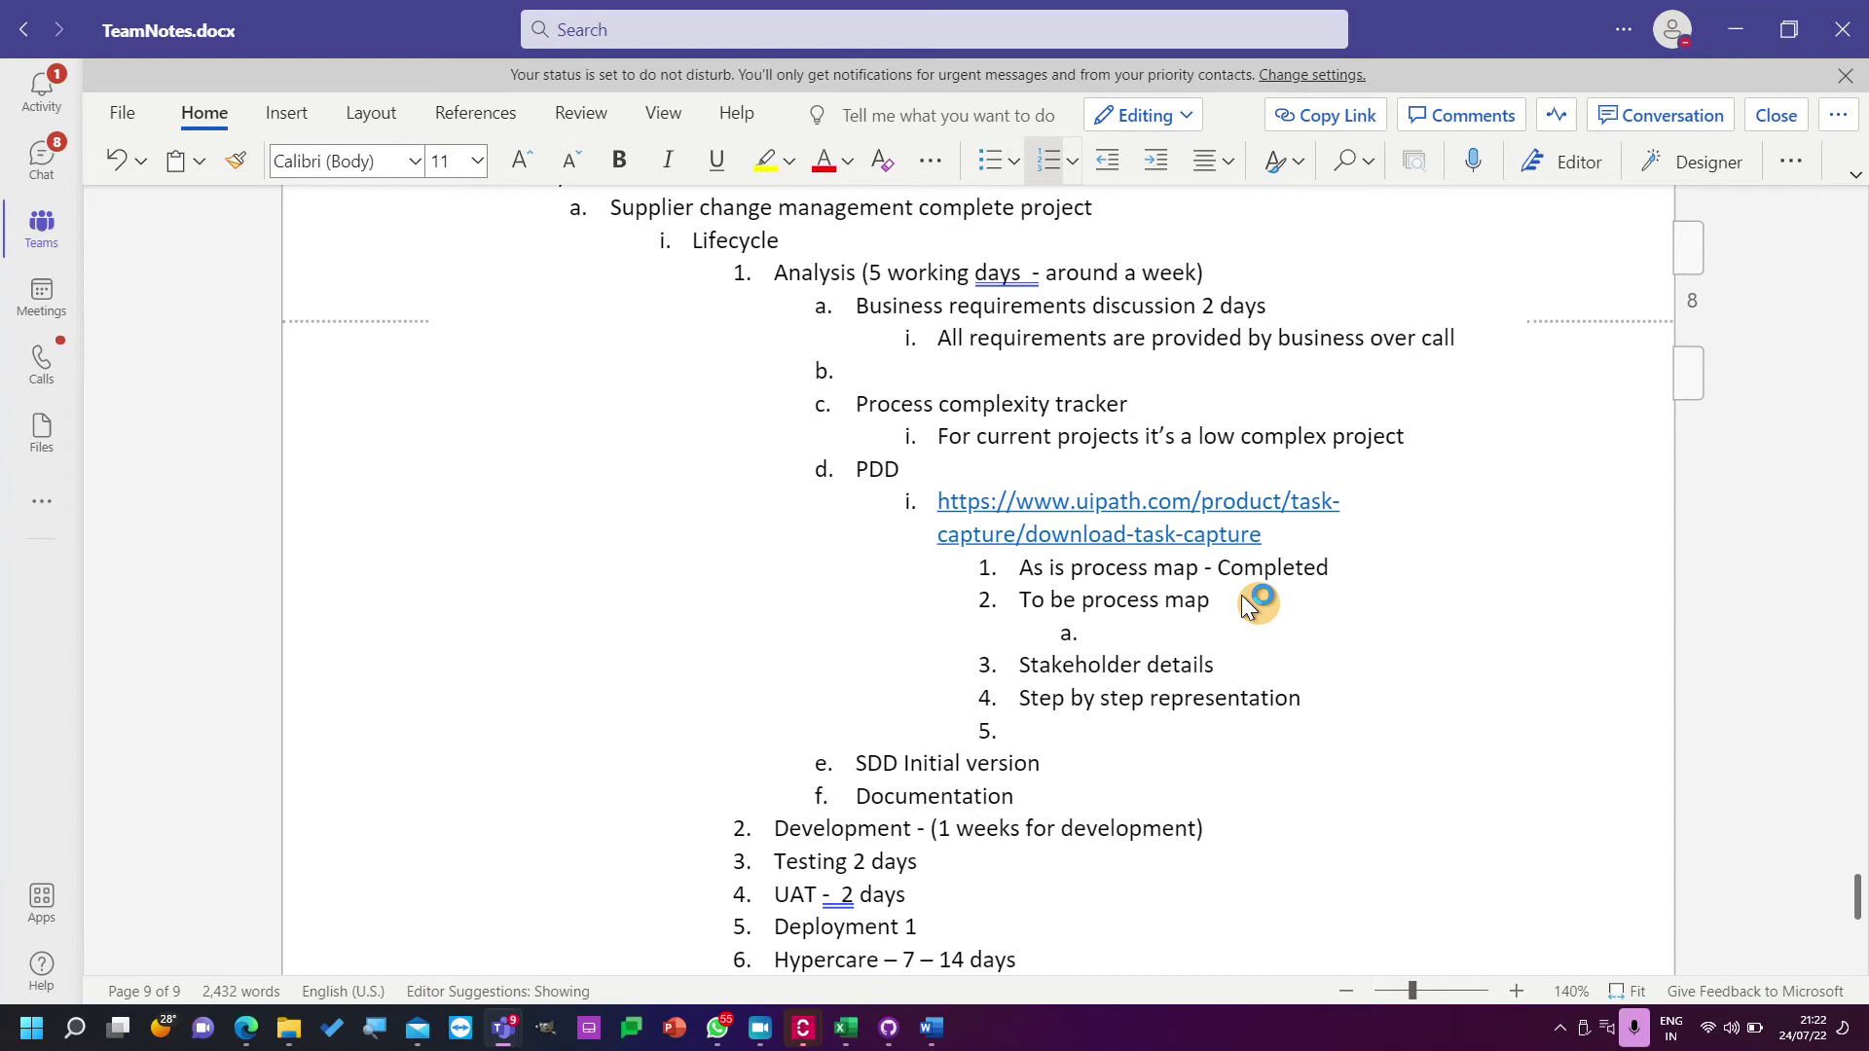